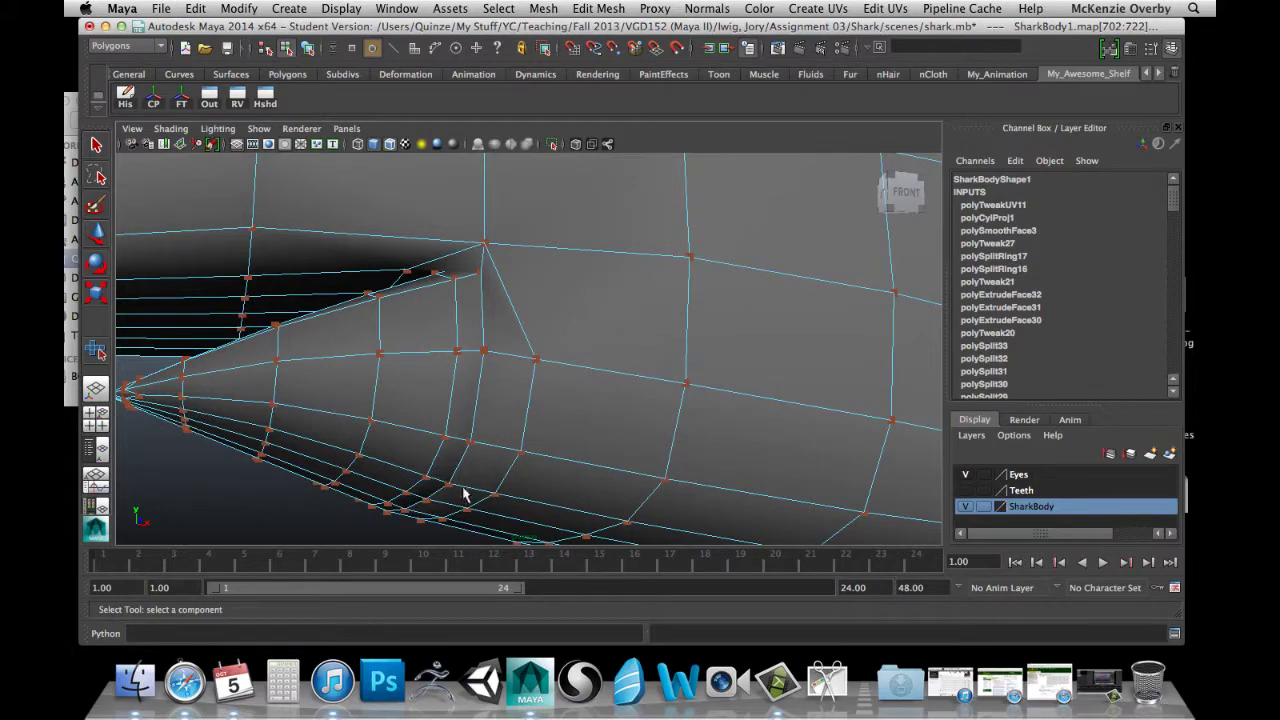
Examine the dark crease around the underside of the shark body's pointed front section from several angles.
middle_click_drag(449, 466, 457, 414, "alt")
left_click_drag(457, 416, 451, 366, "alt")
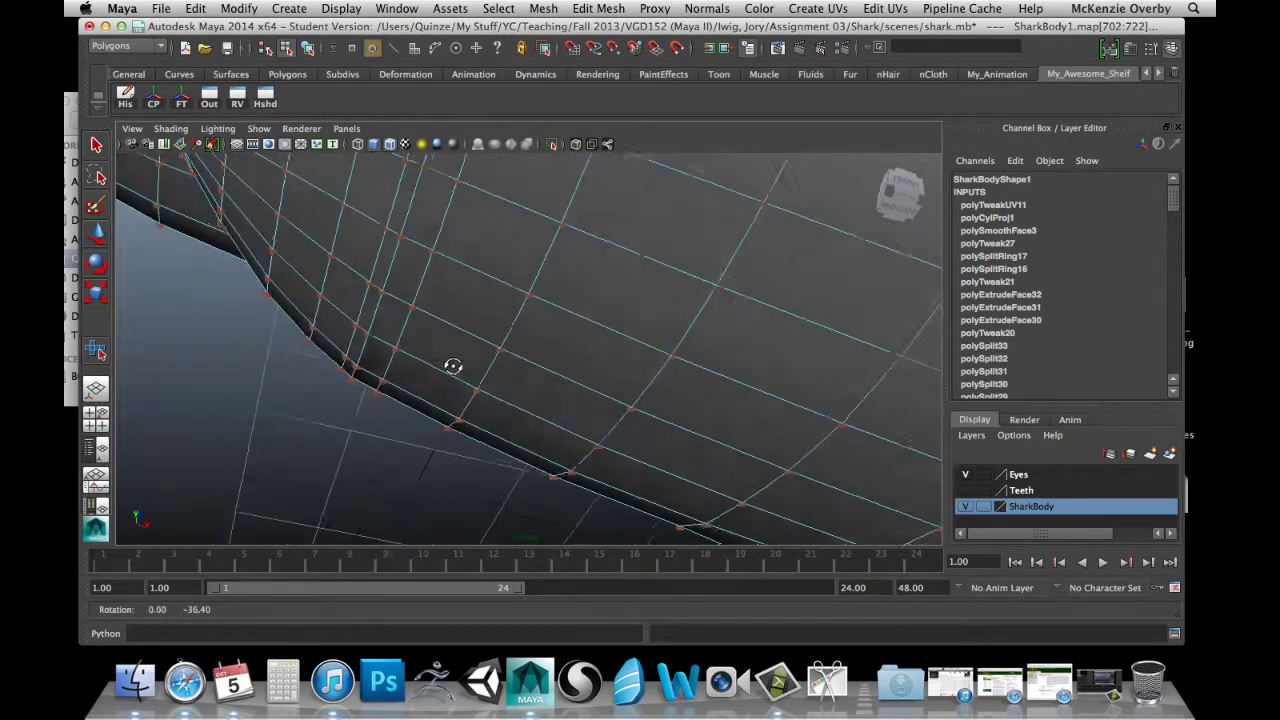
middle_click_drag(391, 322, 396, 388, "alt")
right_click_drag(516, 272, 329, 269, "alt")
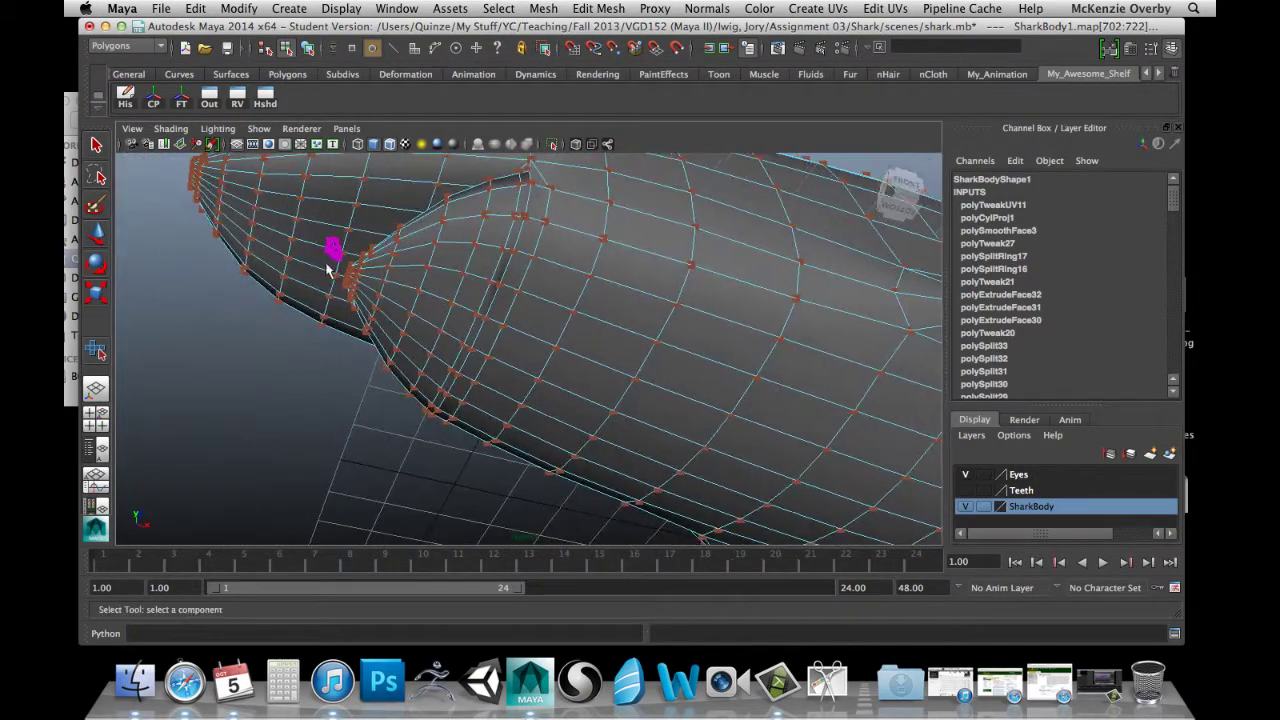
right_click_drag(462, 270, 532, 280, "alt")
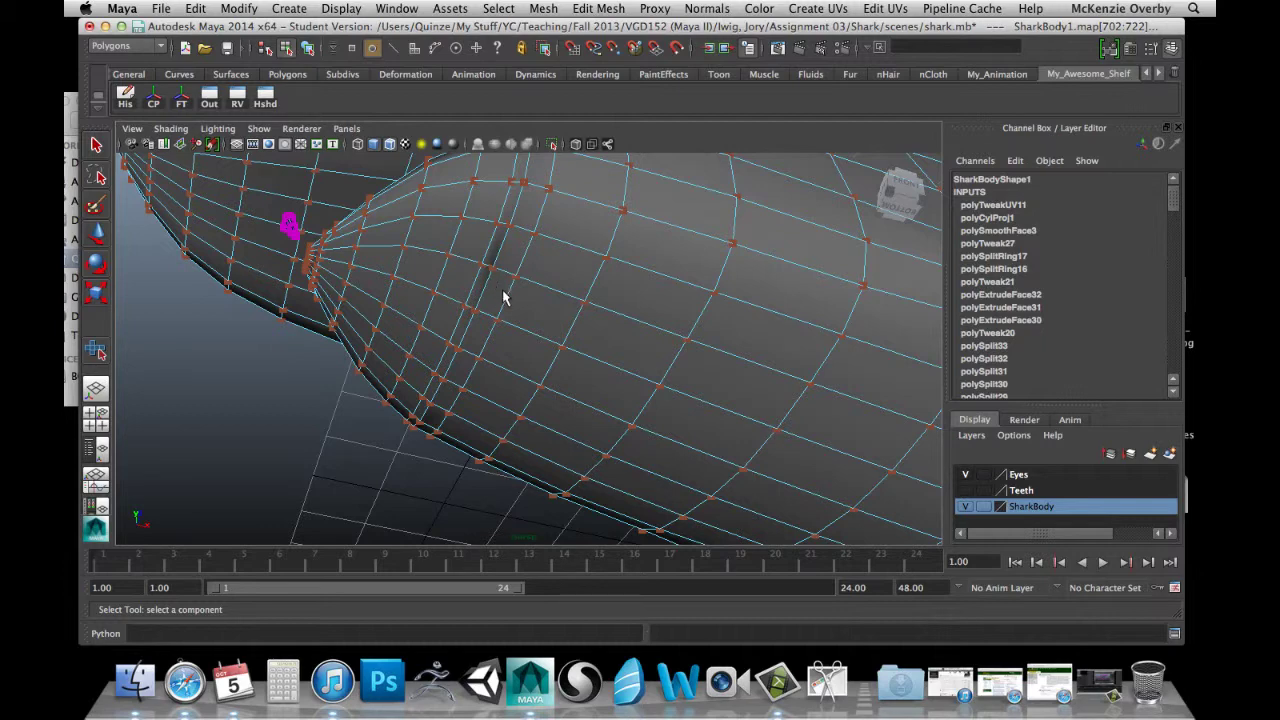
scroll(518, 294, "up", 2)
middle_click_drag(490, 257, 489, 328, "alt")
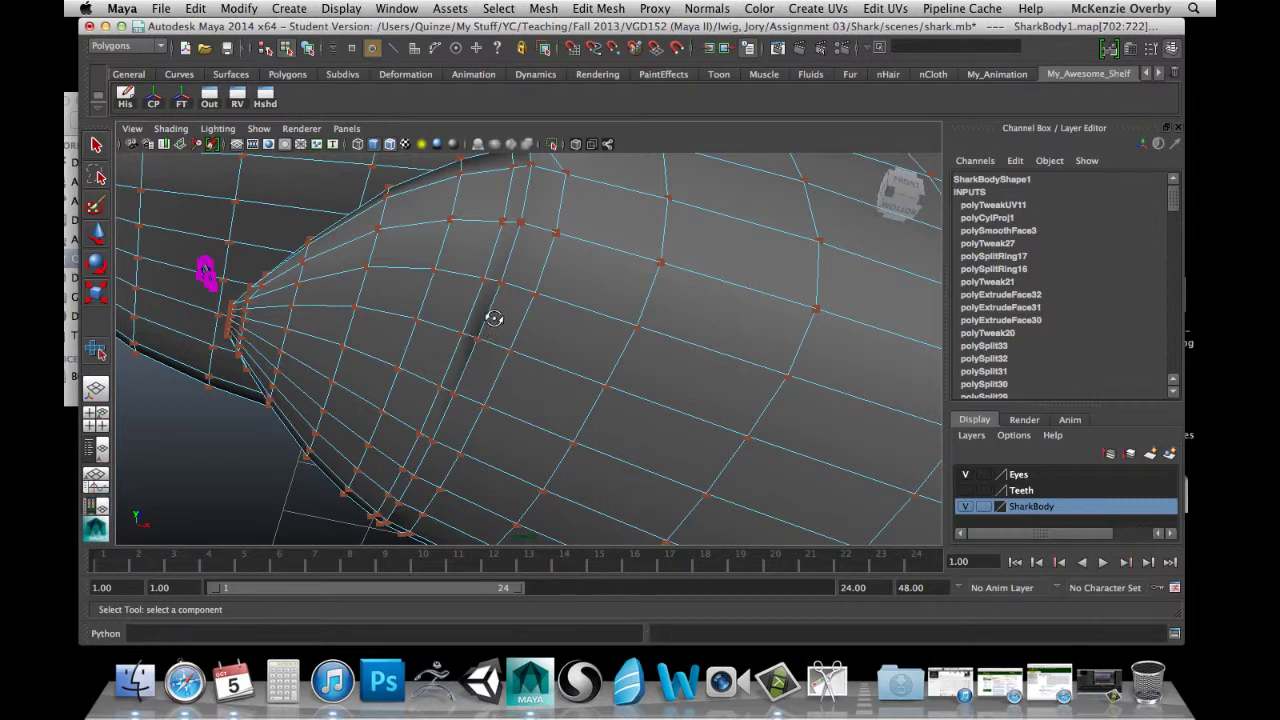
left_click_drag(494, 318, 676, 330, "alt")
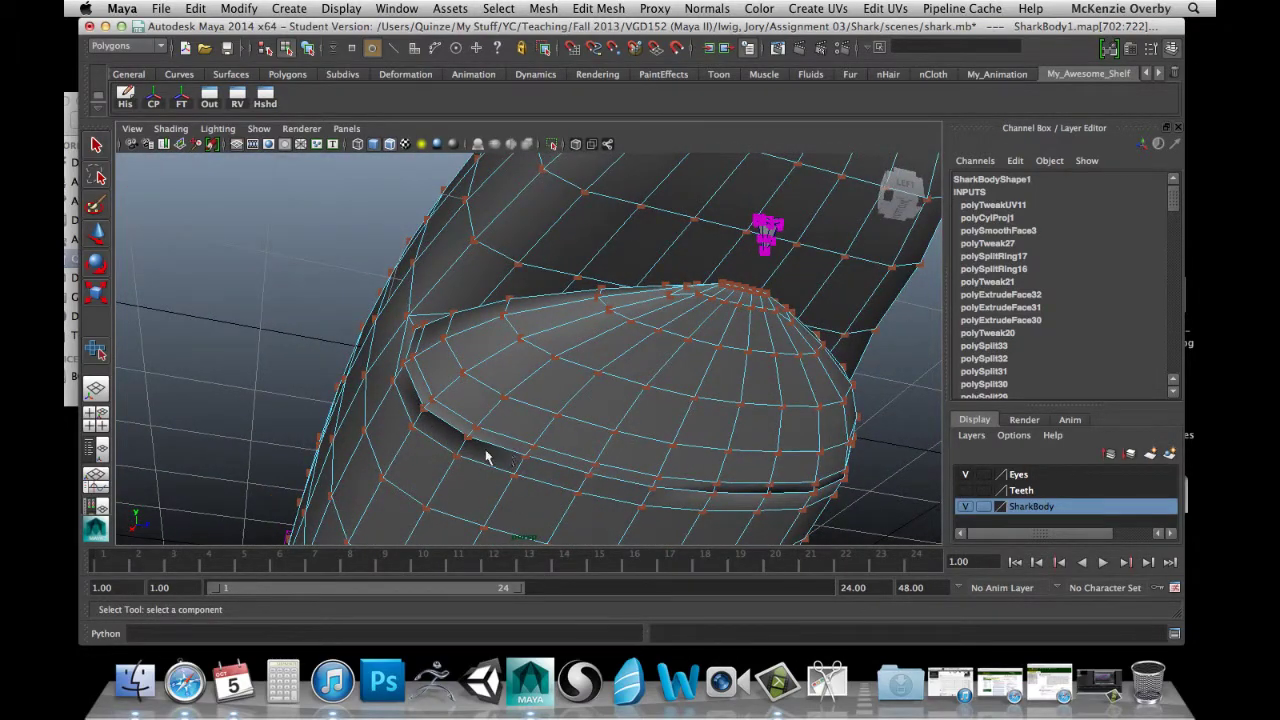
left_click_drag(569, 479, 421, 470, "alt")
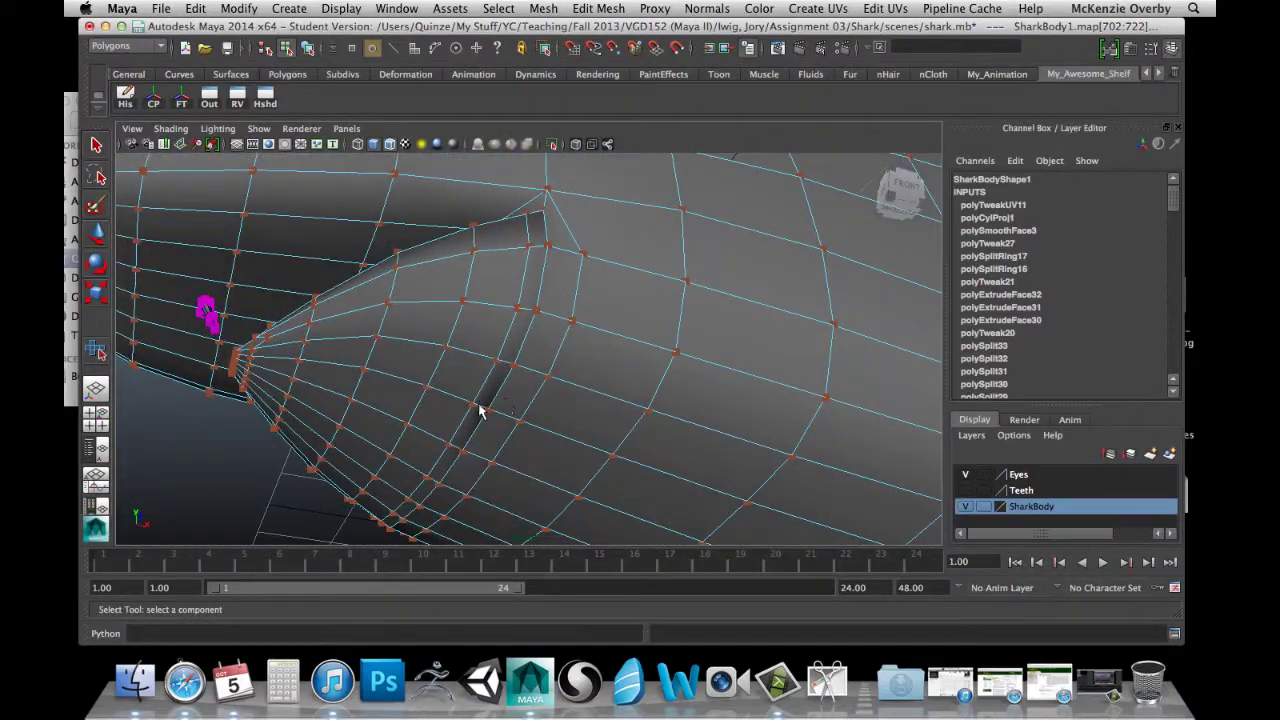
left_click_drag(539, 300, 494, 323, "alt")
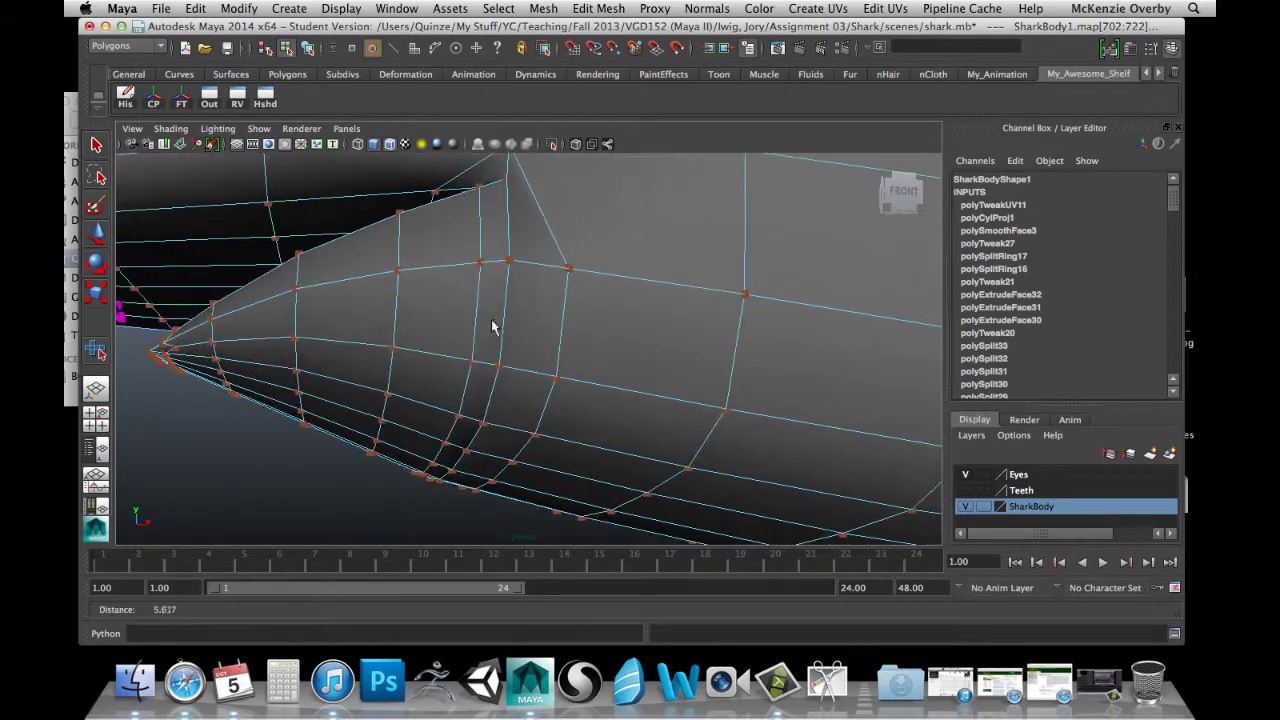
Switch the shark body to vertex editing, try lowering a vertex on the crease, and undo that move.
right_click(512, 266)
left_click(476, 262)
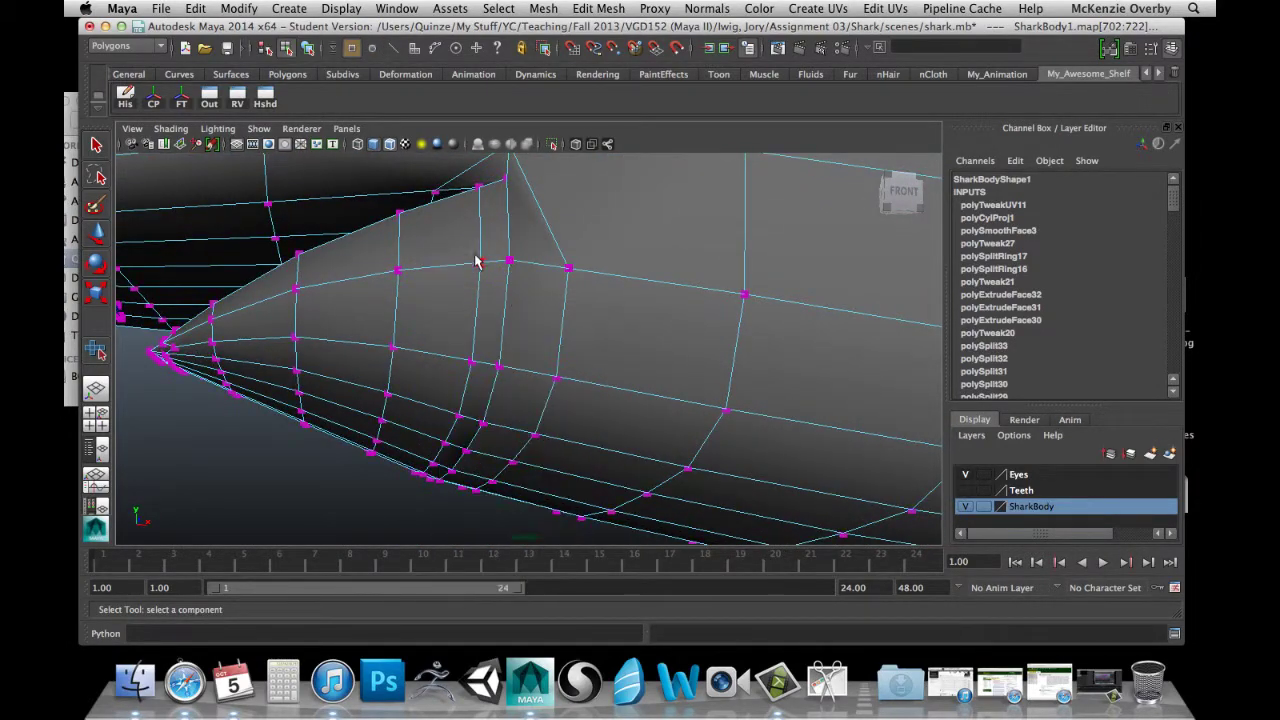
left_click_drag(481, 343, 491, 318, "alt")
left_click(491, 318)
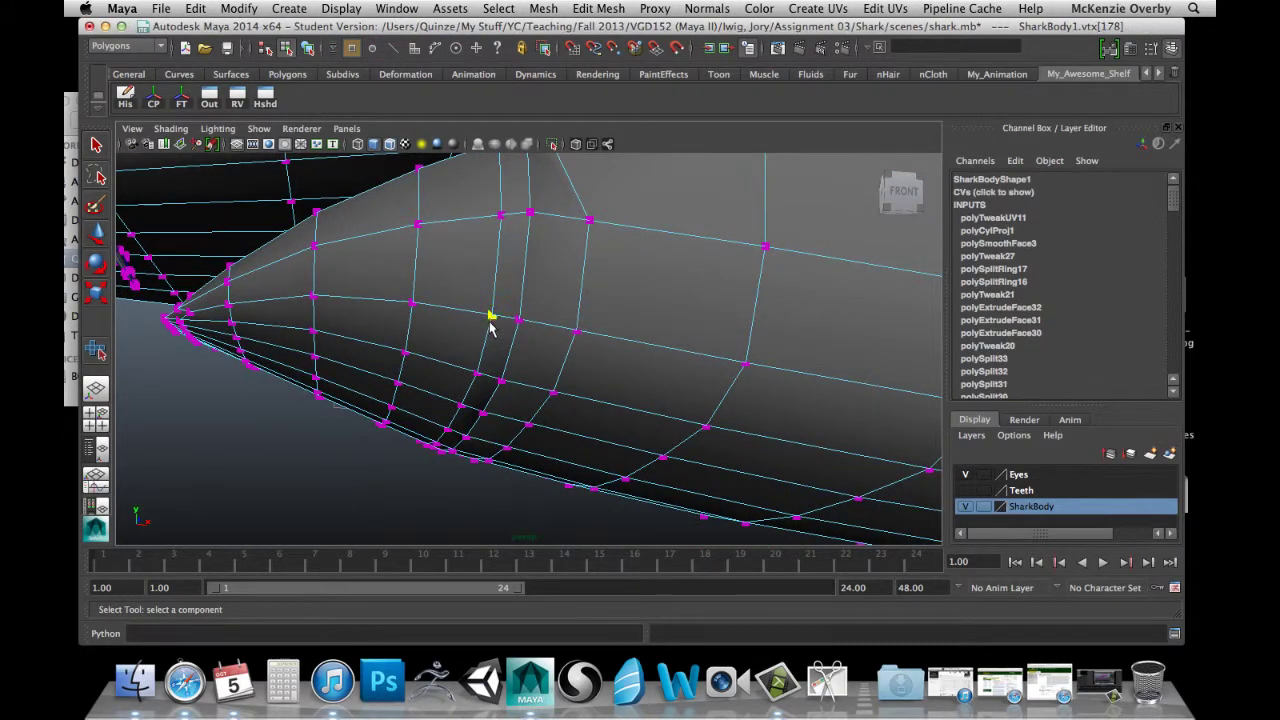
key("w")
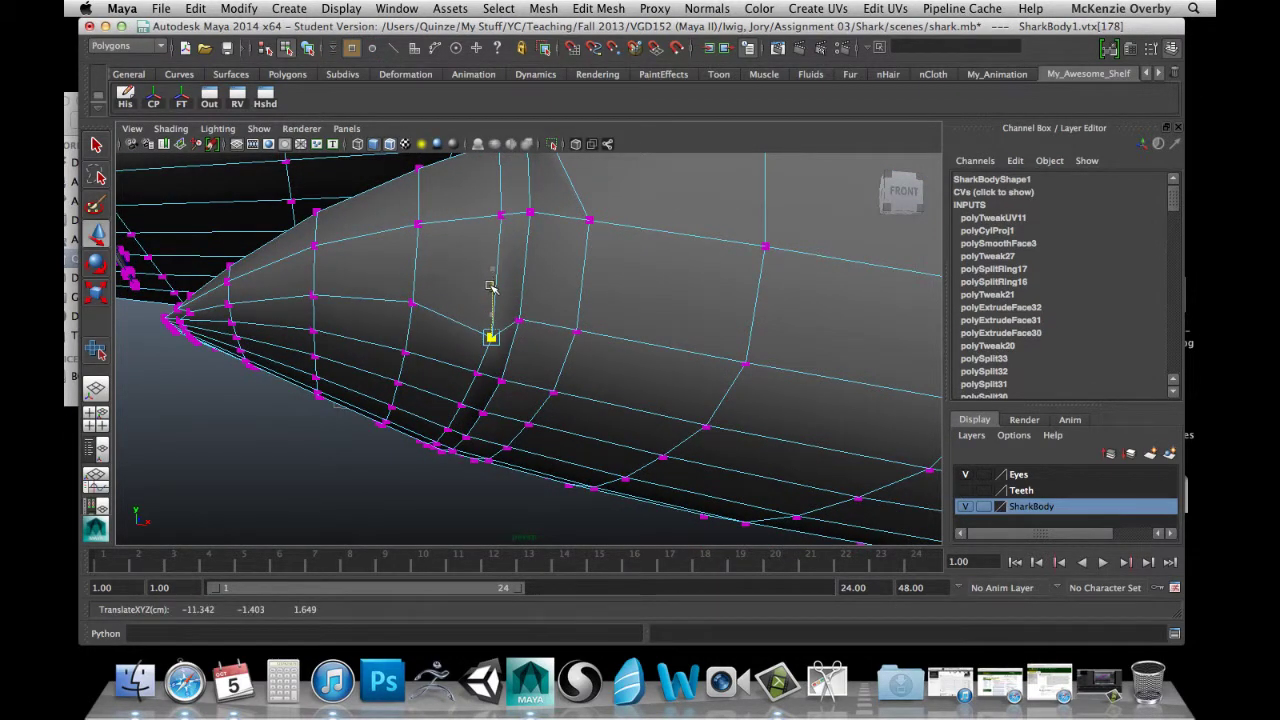
key("super+z")
key("w")
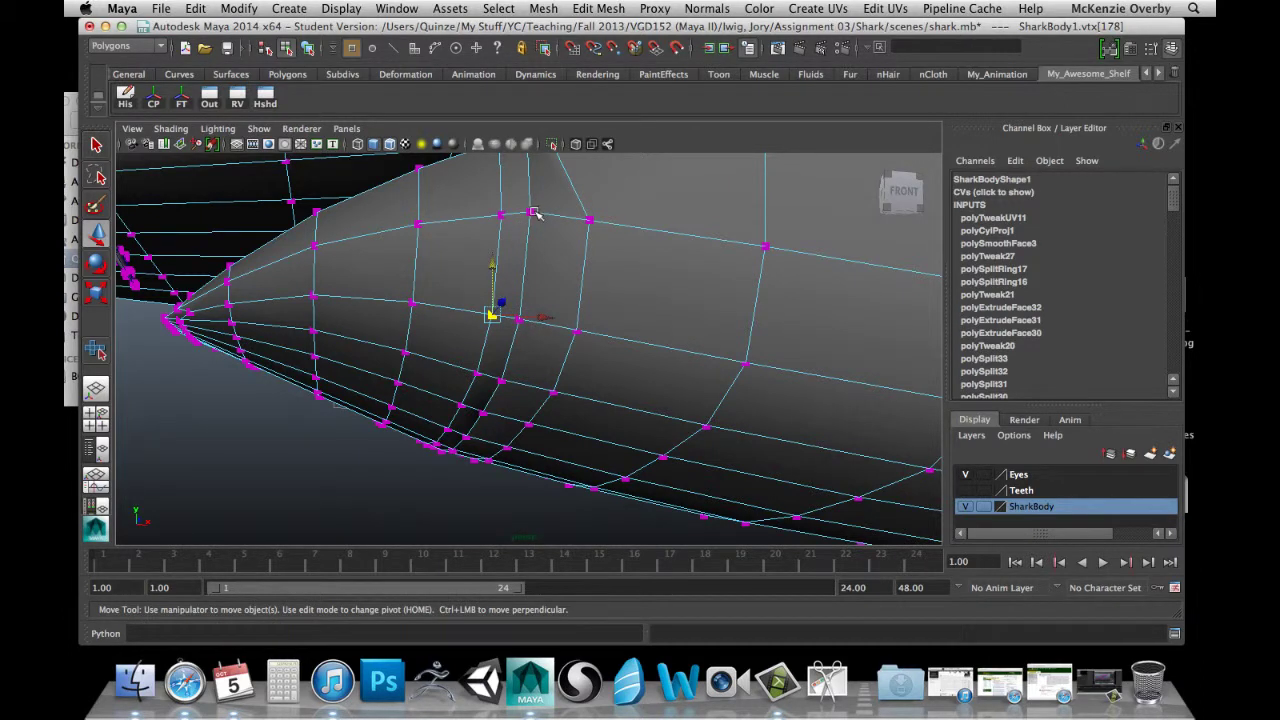
Lower a vertex further down the rear crease line to separate it from the vertices stacked at that point.
left_click(502, 382)
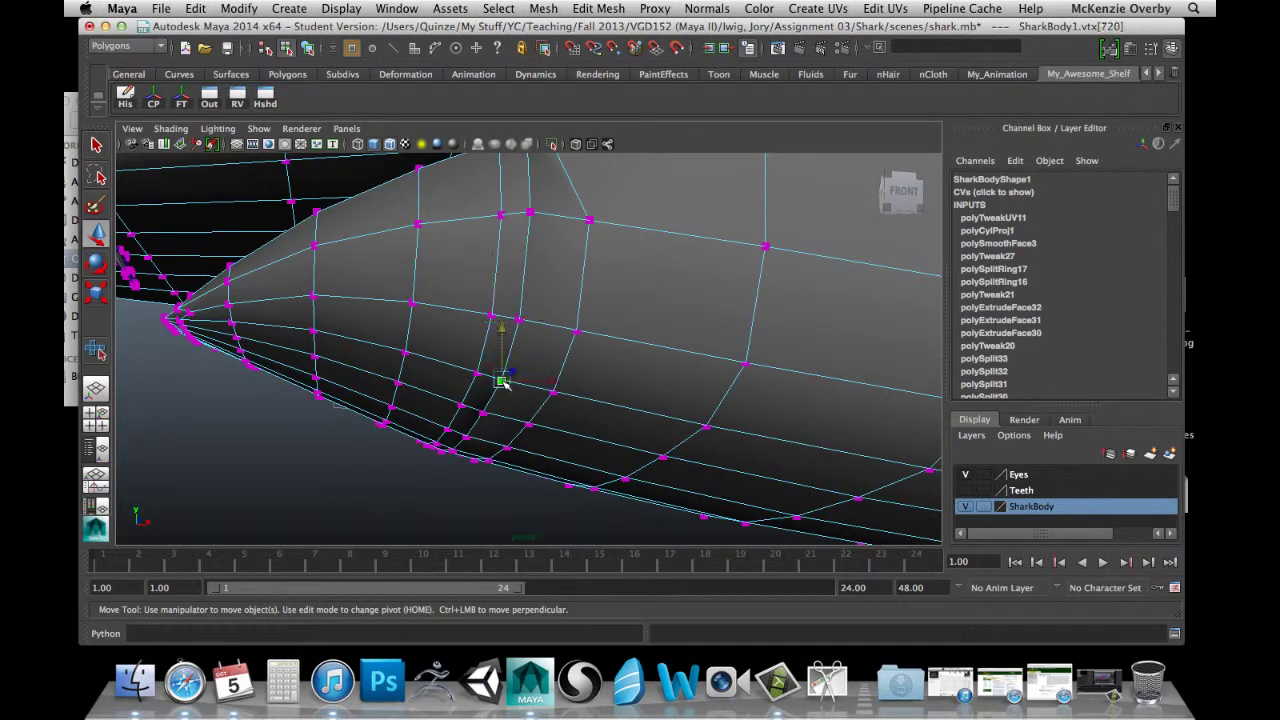
left_click_drag(500, 328, 500, 364)
right_click_drag(500, 363, 655, 346, "alt")
middle_click_drag(695, 340, 562, 328, "alt")
left_click_drag(573, 320, 686, 308, "alt")
left_click_drag(330, 393, 369, 383, "alt")
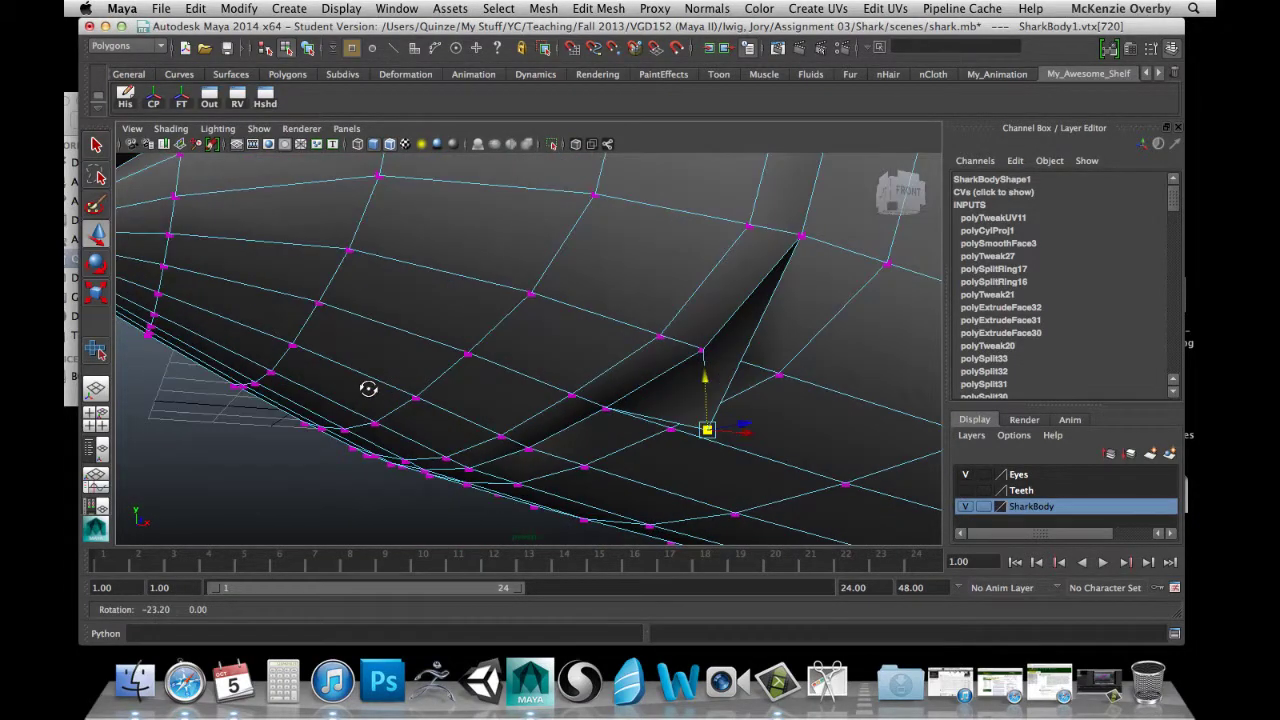
Pull two more stacked vertices down and away from the same point on the crease.
left_click(698, 350)
left_click_drag(701, 298, 700, 337)
left_click_drag(750, 396, 703, 370)
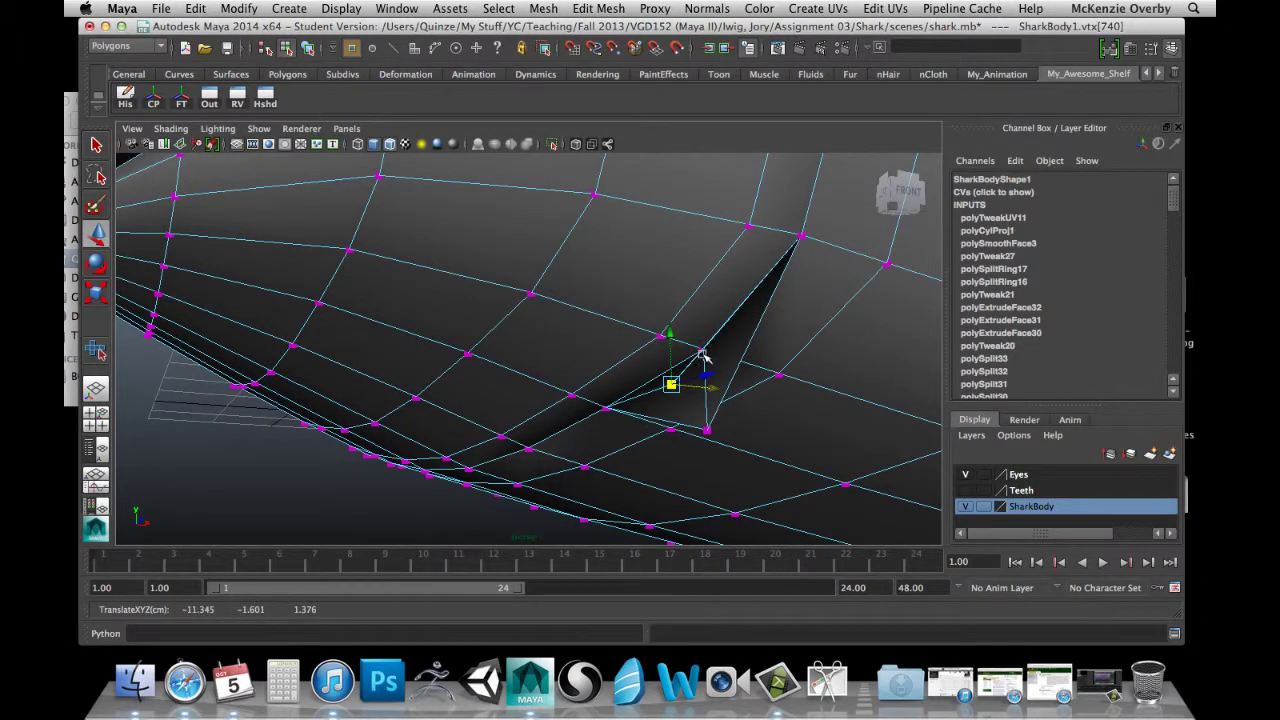
left_click(700, 351)
left_click_drag(700, 298, 637, 352)
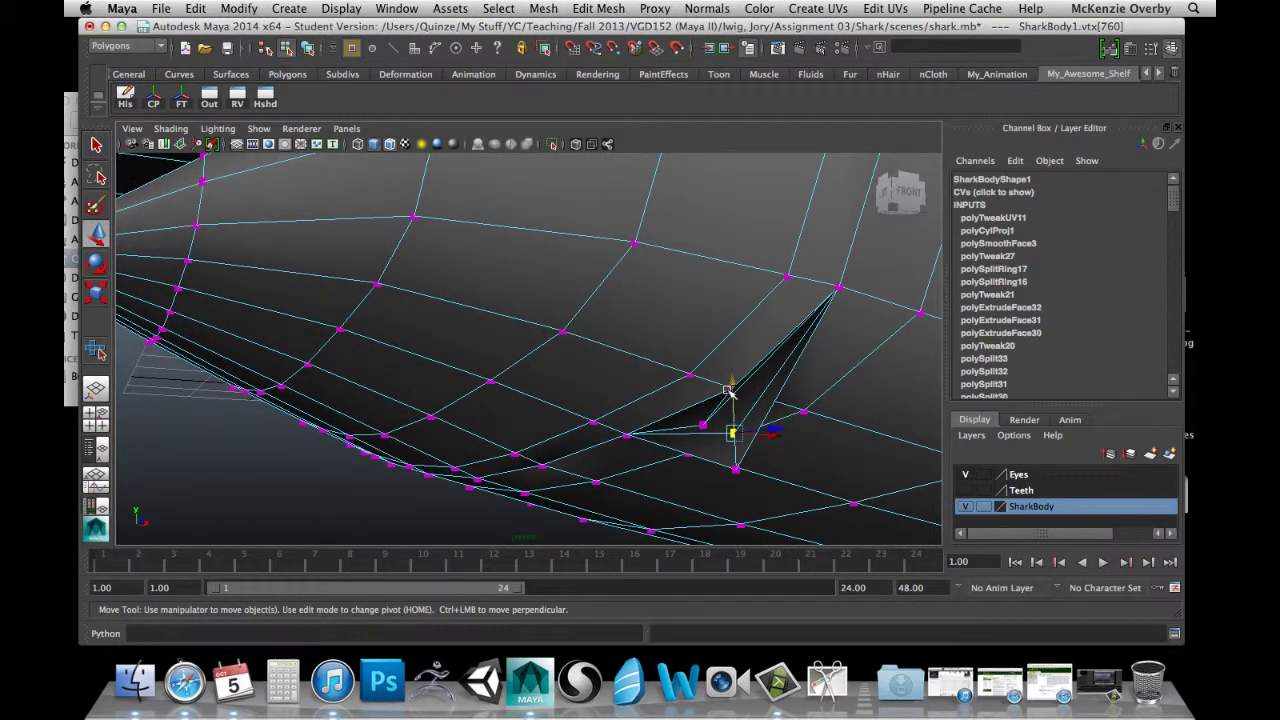
Pick another vertex from the stack at the crease point and move it well below the others.
left_click_drag(655, 370, 532, 286, "alt")
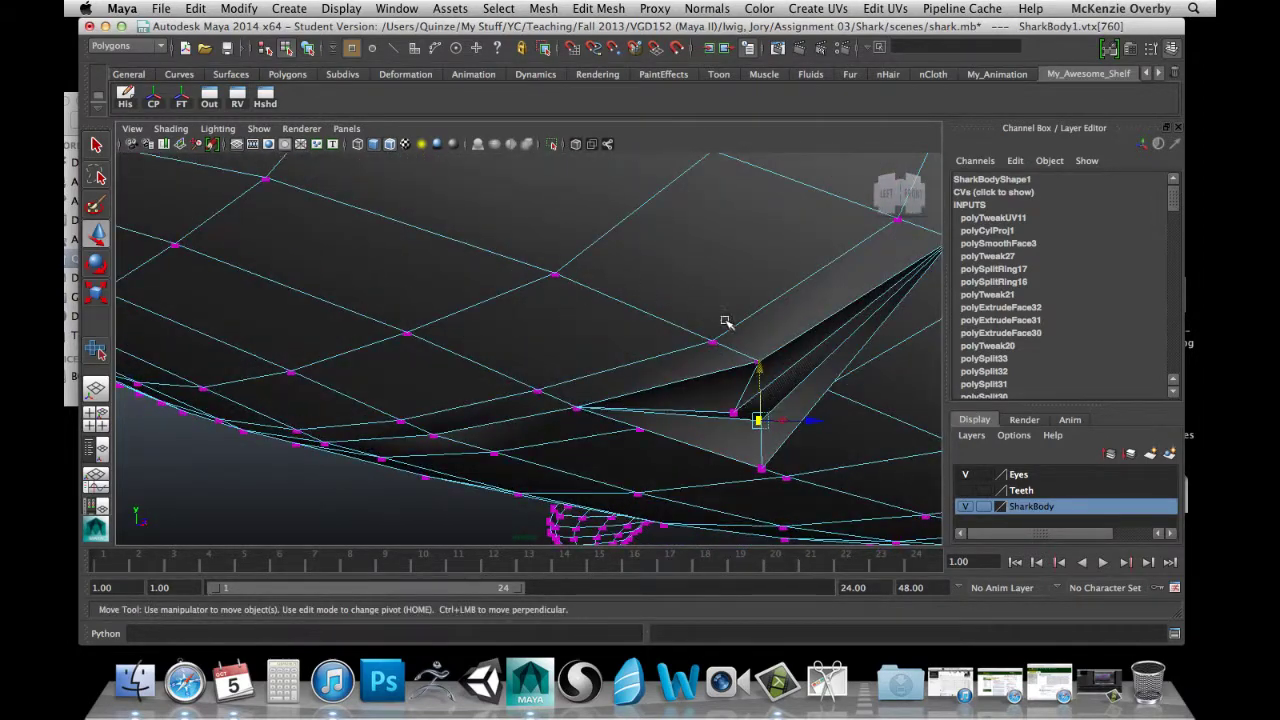
left_click_drag(753, 361, 755, 366)
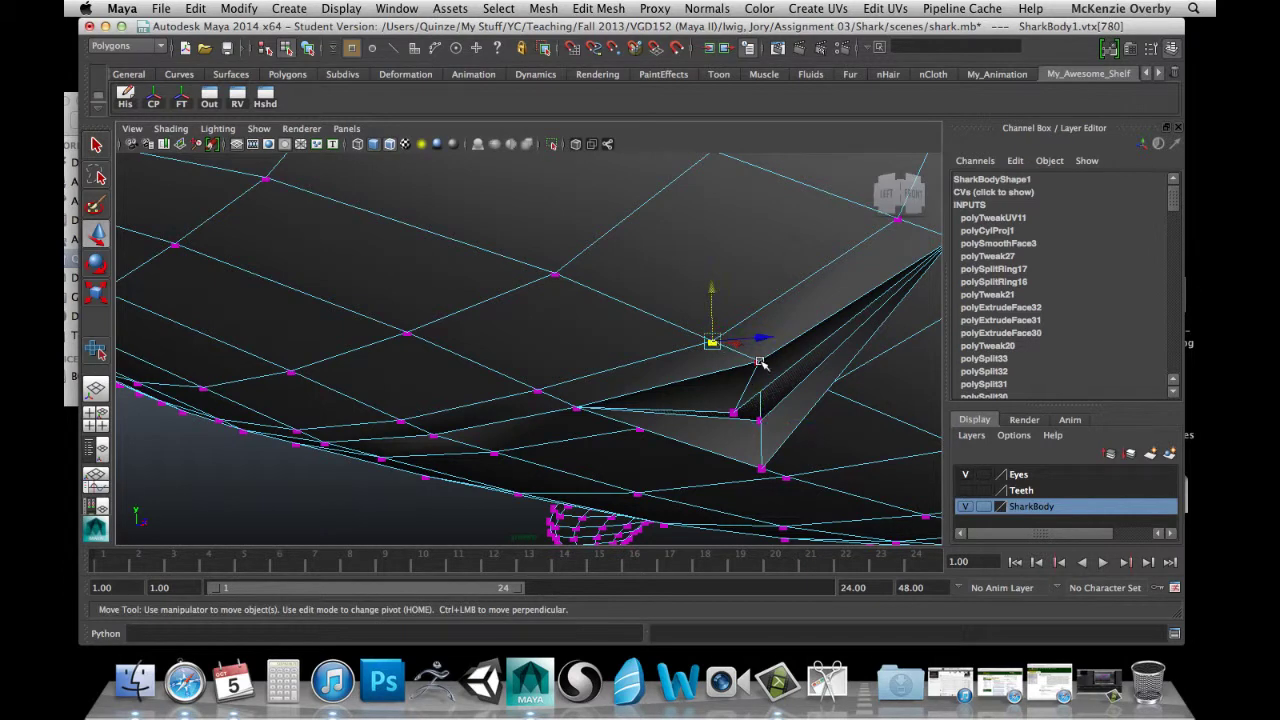
left_click(759, 362)
left_click_drag(787, 368, 752, 366)
left_click_drag(708, 314, 726, 494)
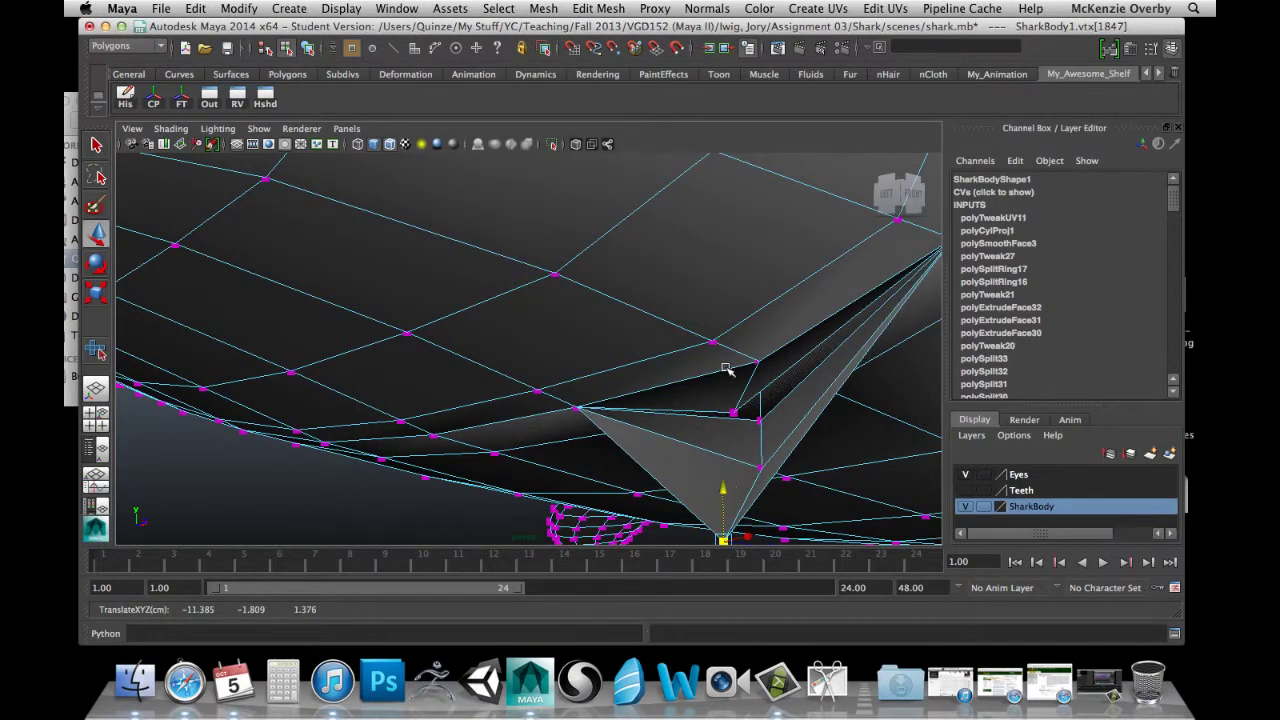
Separate two further overlapping vertices from the crease point by moving each one down and clear of the surface.
left_click_drag(749, 392, 736, 352, "alt")
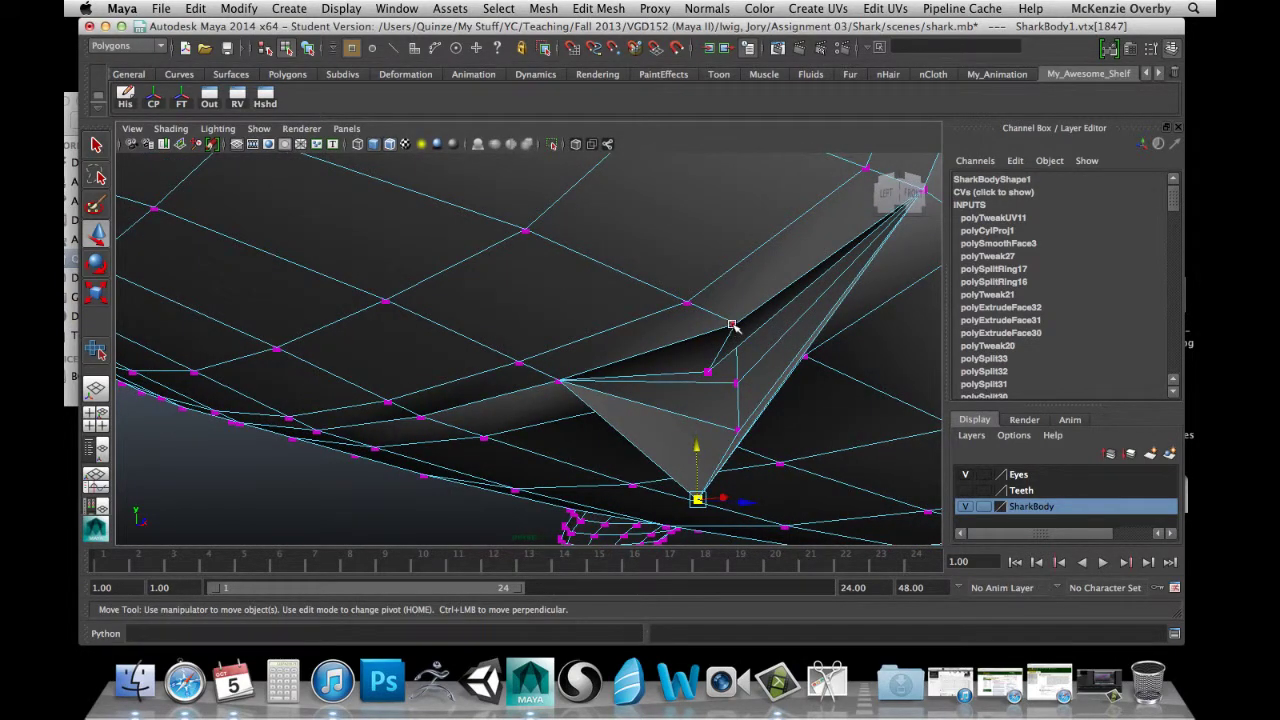
left_click(734, 326)
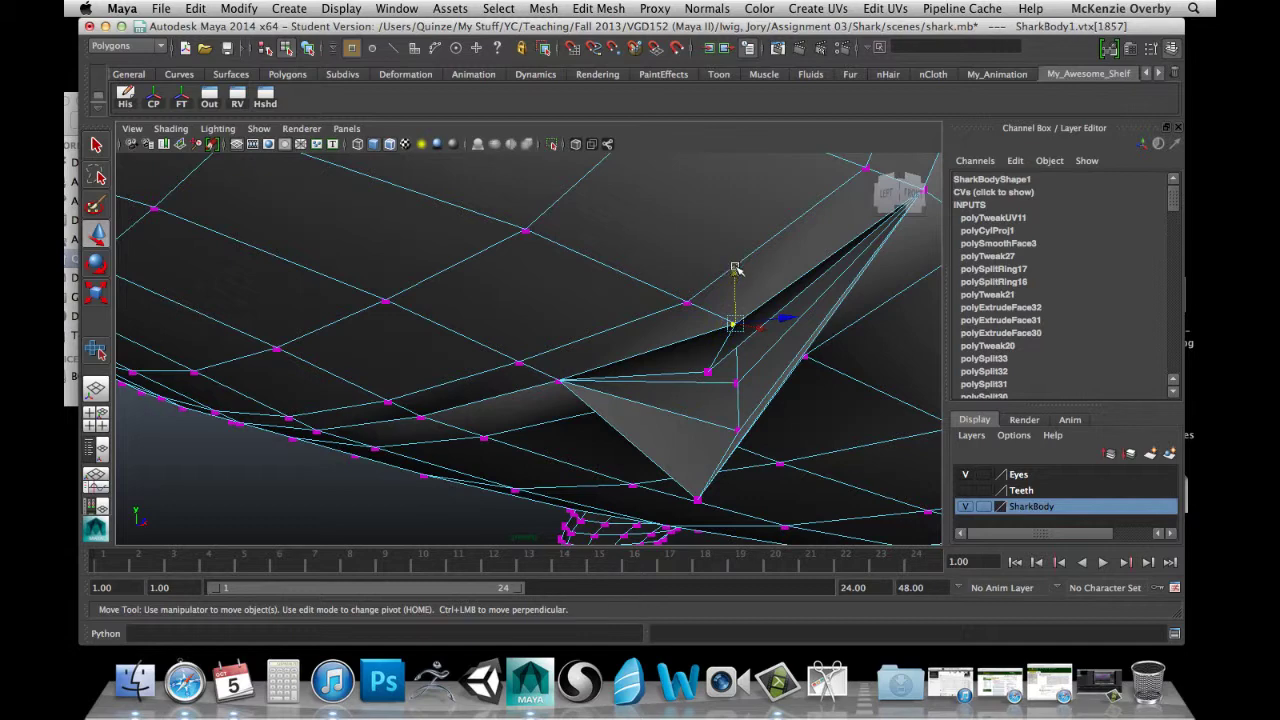
left_click_drag(735, 269, 746, 411)
middle_click_drag(538, 252, 574, 355, "alt")
left_click_drag(695, 276, 674, 240)
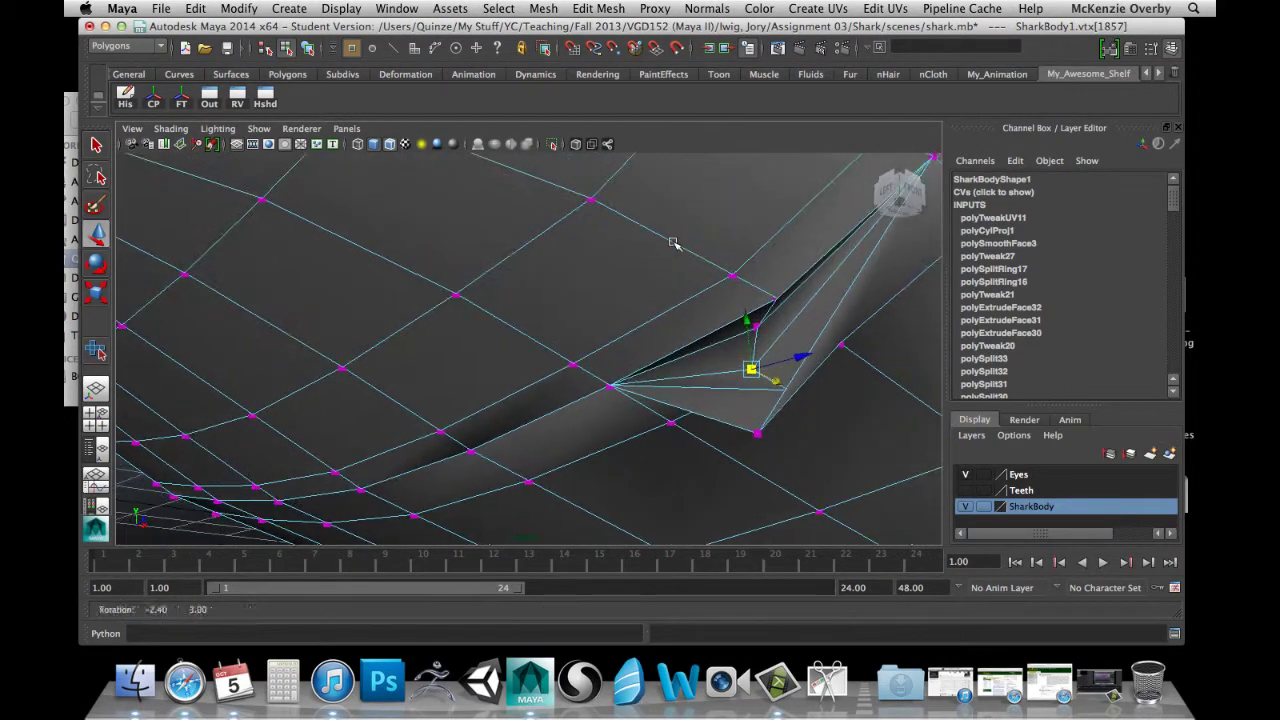
left_click(775, 298)
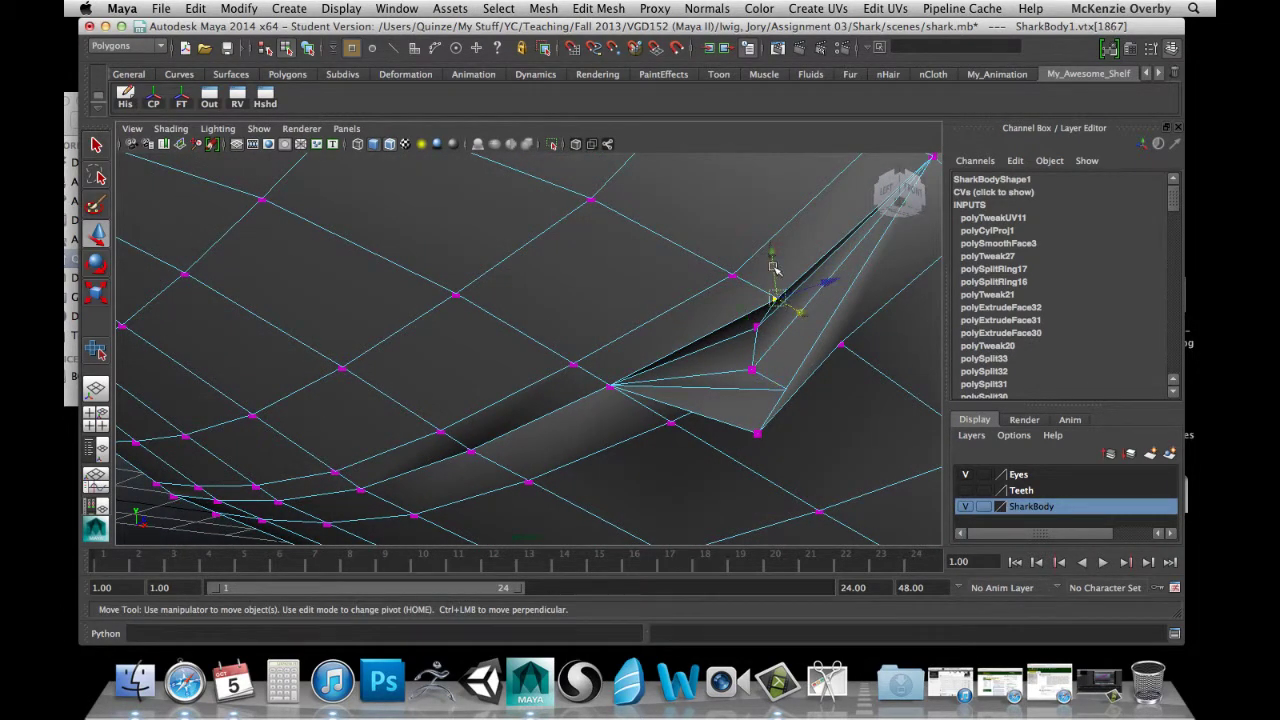
left_click_drag(773, 267, 776, 320)
left_click_drag(800, 385, 757, 350)
left_click_drag(718, 298, 731, 329, "alt")
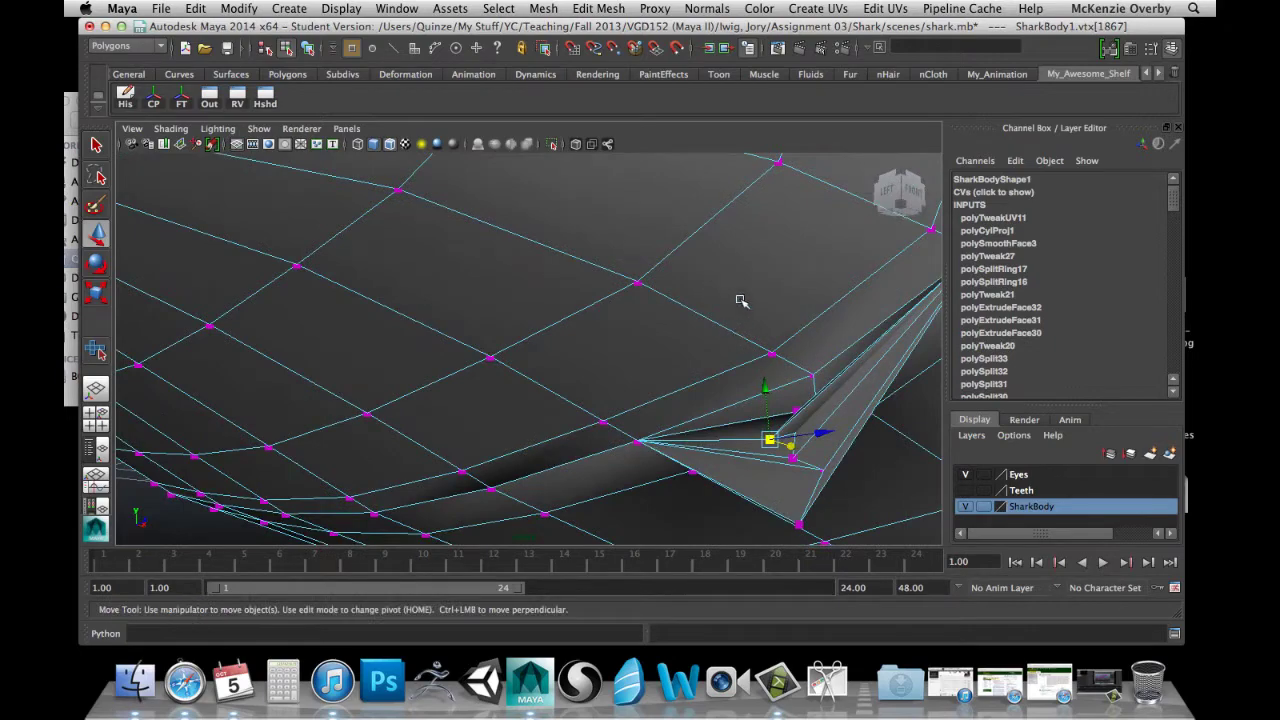
Switch to face selection and delete the outermost folded faces exposed in the crease opening.
middle_click_drag(742, 302, 652, 212, "alt")
left_click_drag(613, 193, 578, 145, "alt")
middle_click_drag(467, 264, 522, 423, "alt")
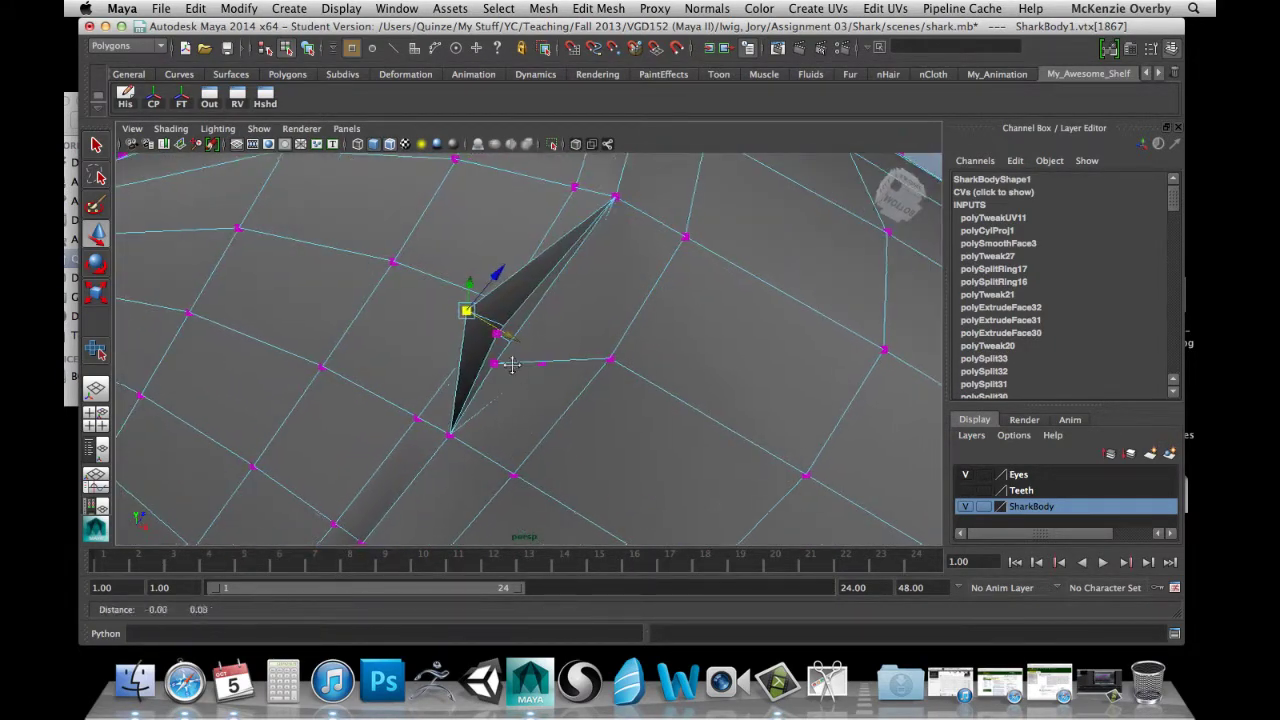
middle_click_drag(503, 360, 537, 354, "alt")
mouse_move(540, 347)
right_mouse_down()
mouse_move(500, 362)
mouse_move(483, 346)
mouse_move(540, 385)
mouse_move(545, 369)
right_mouse_up()
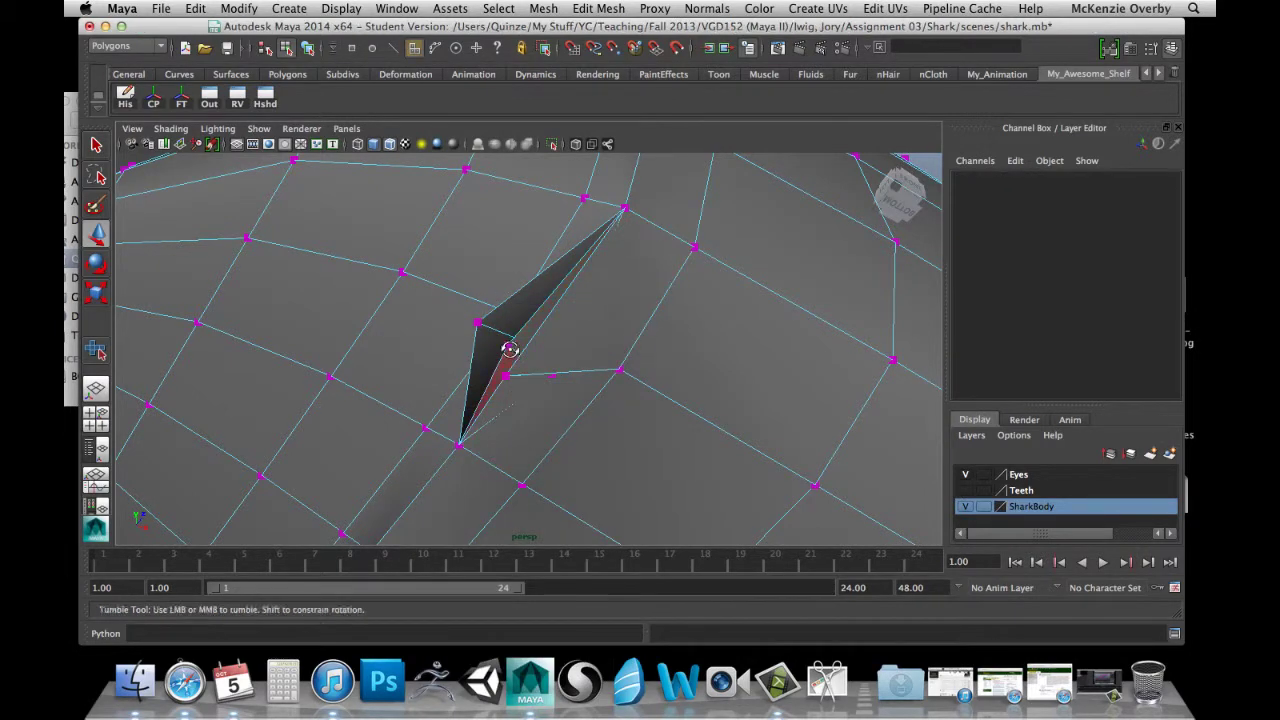
left_click_drag(508, 346, 550, 345, "alt")
left_click(596, 331)
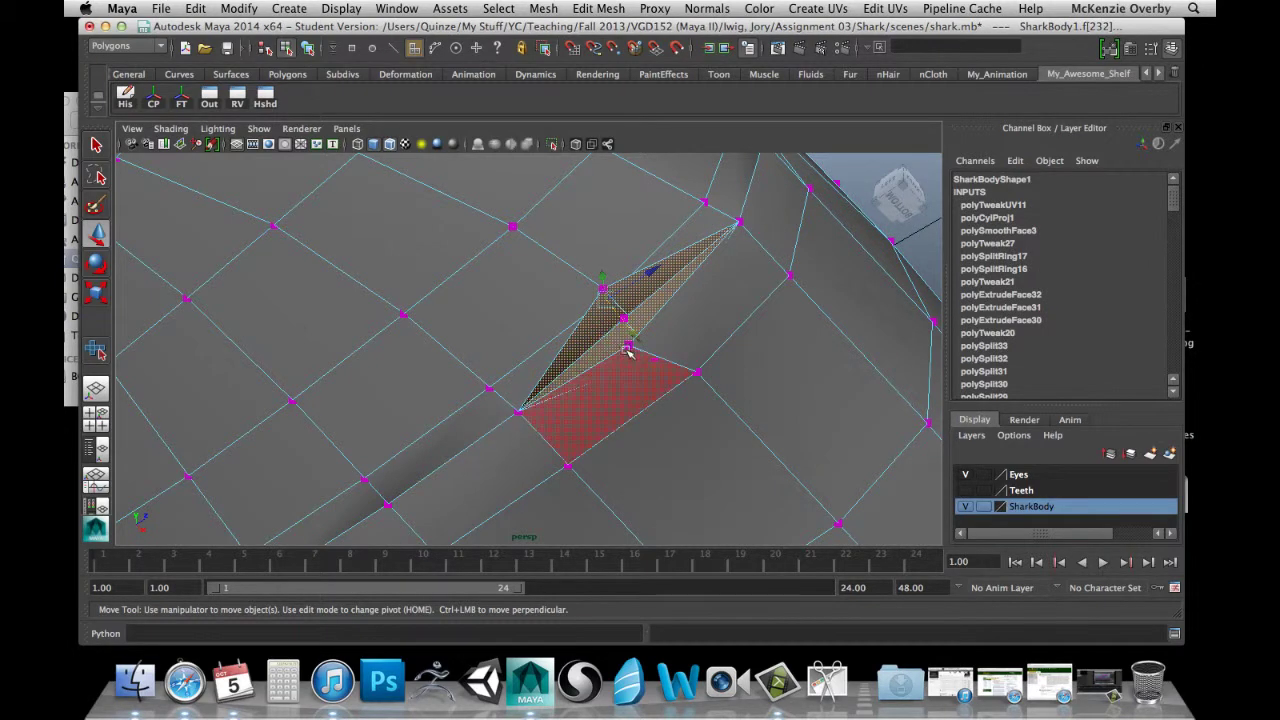
key("q")
key("super+s")
left_click(600, 365)
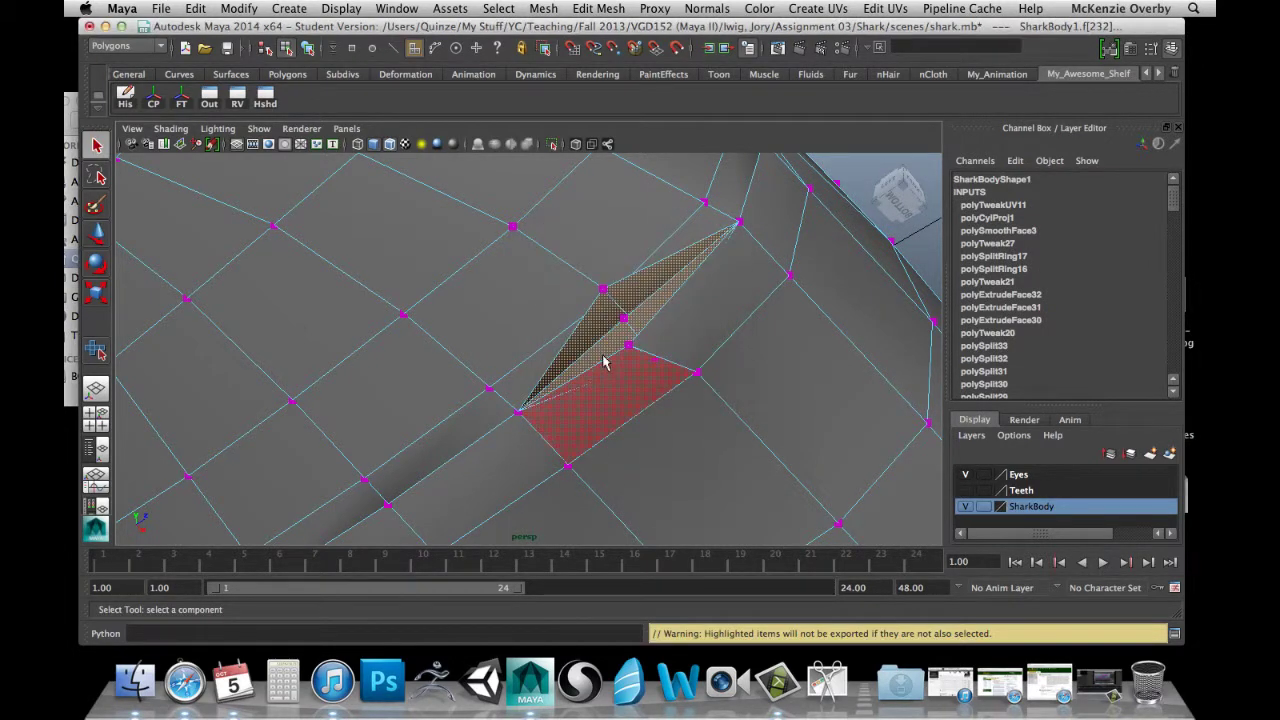
Delete the two adjoining folded faces along the upper side of the crease opening.
mouse_move(591, 331)
left_mouse_down("alt")
mouse_move(606, 349)
mouse_move(612, 335)
left_mouse_up("alt")
key("w")
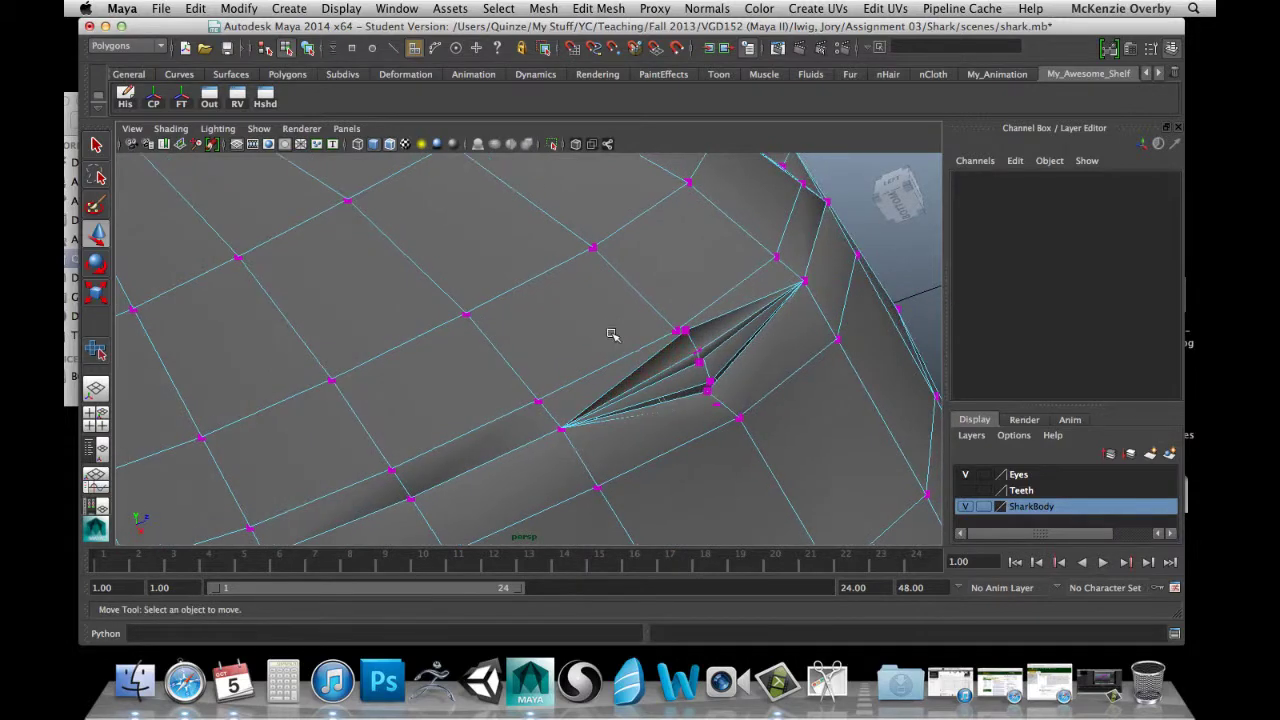
left_click(671, 349)
left_click(707, 340, "shift")
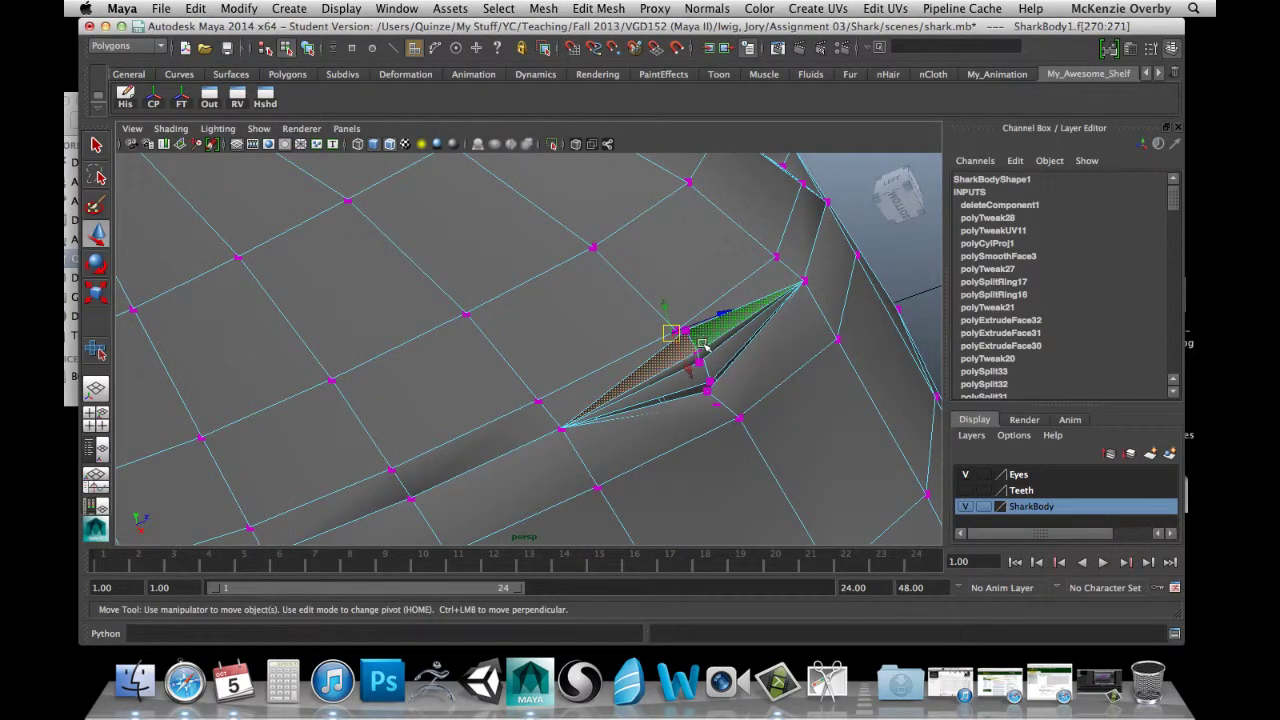
key("q")
key("super+s")
left_click(609, 370)
key("Delete")
Delete the two narrow folded faces in the middle of the crease opening.
key("w")
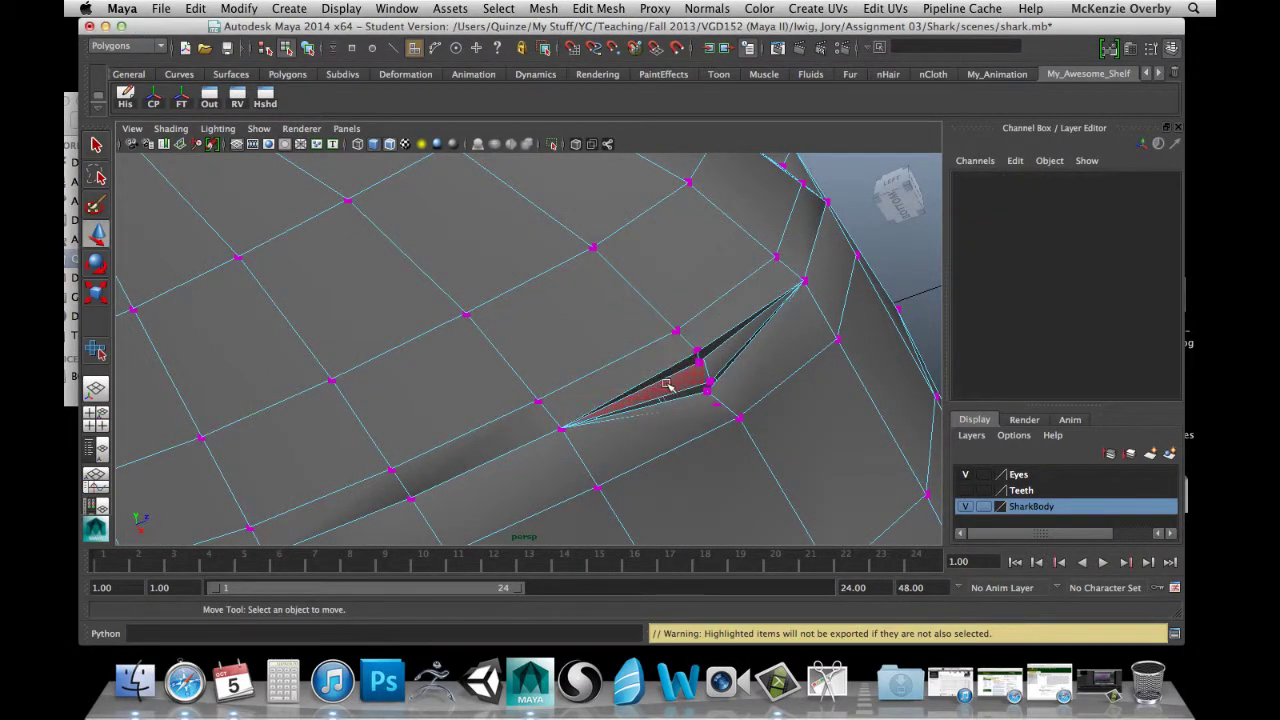
left_click(694, 383)
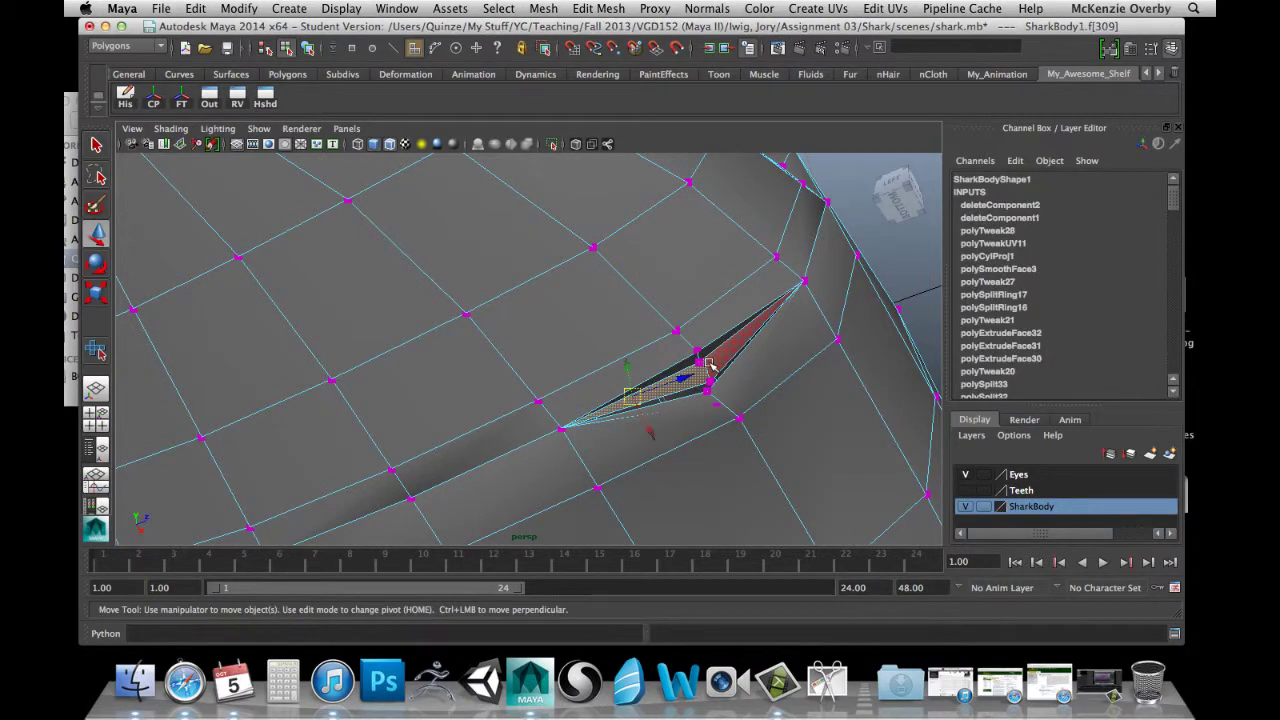
left_click(710, 367)
key("q")
key("super+s")
left_click(600, 365)
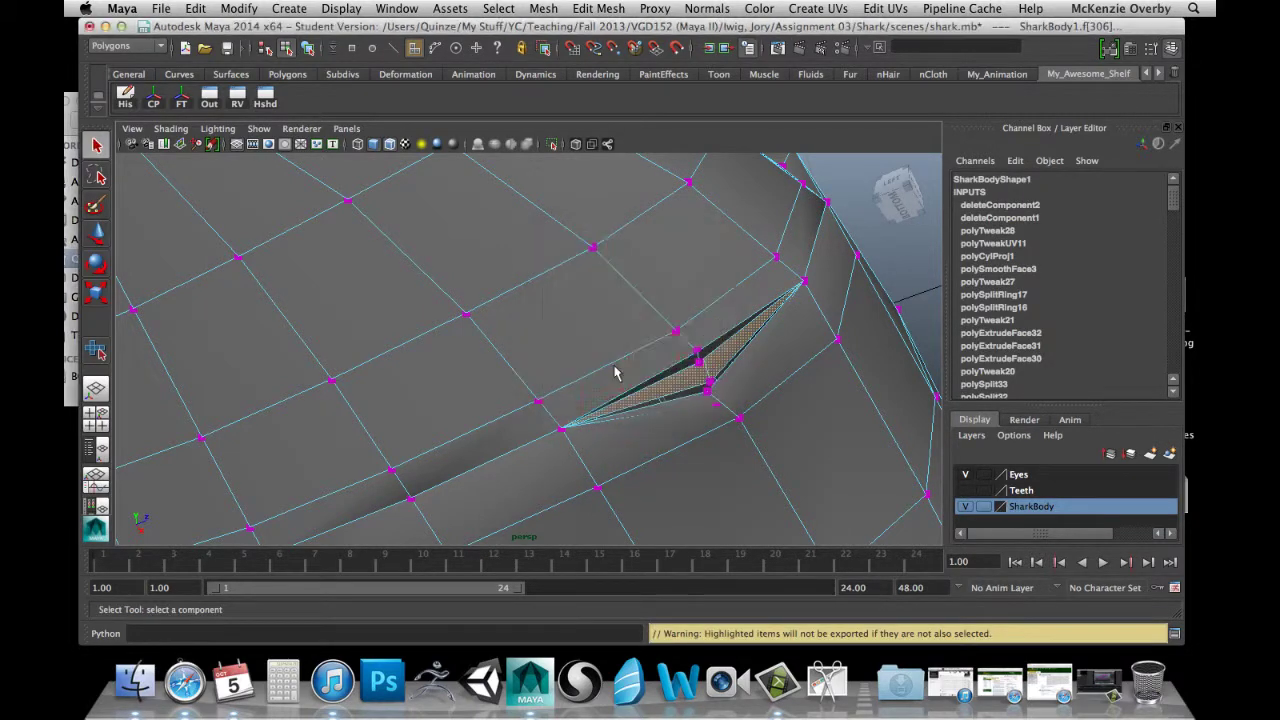
key("Delete")
Delete the two larger surface faces bordering the lower side of the crease opening.
key("w")
left_click(655, 418)
left_click(722, 387, "shift")
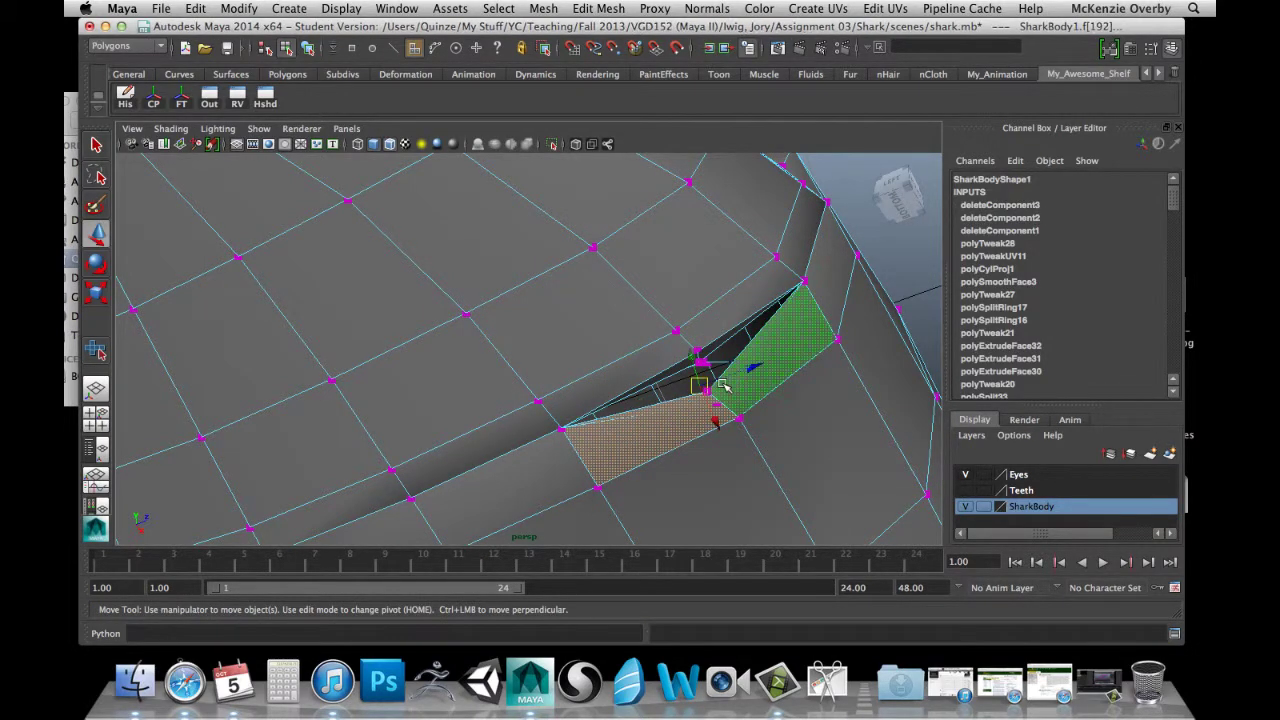
key("q")
key("super+s")
left_click(620, 372)
key("Delete")
Select the two remaining folded faces spanning the crease opening, save the scene and delete them.
key("w")
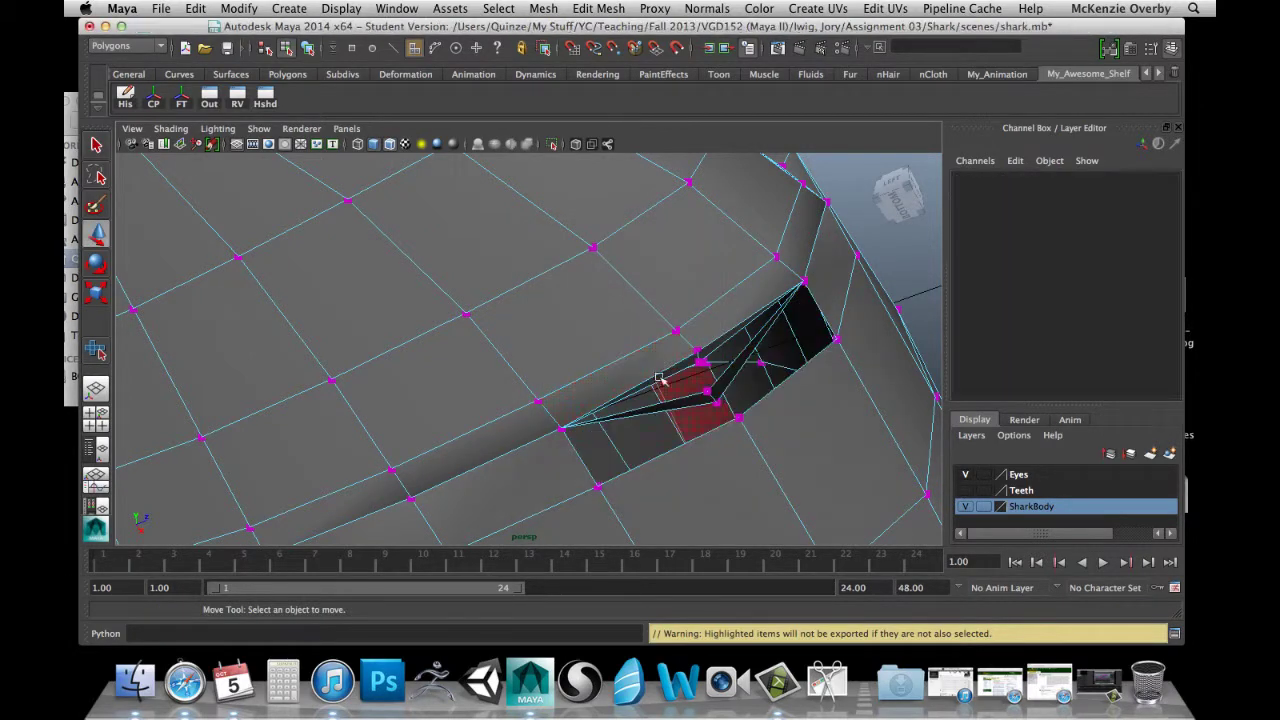
left_click_drag(698, 390, 655, 380, "alt")
left_click(633, 273)
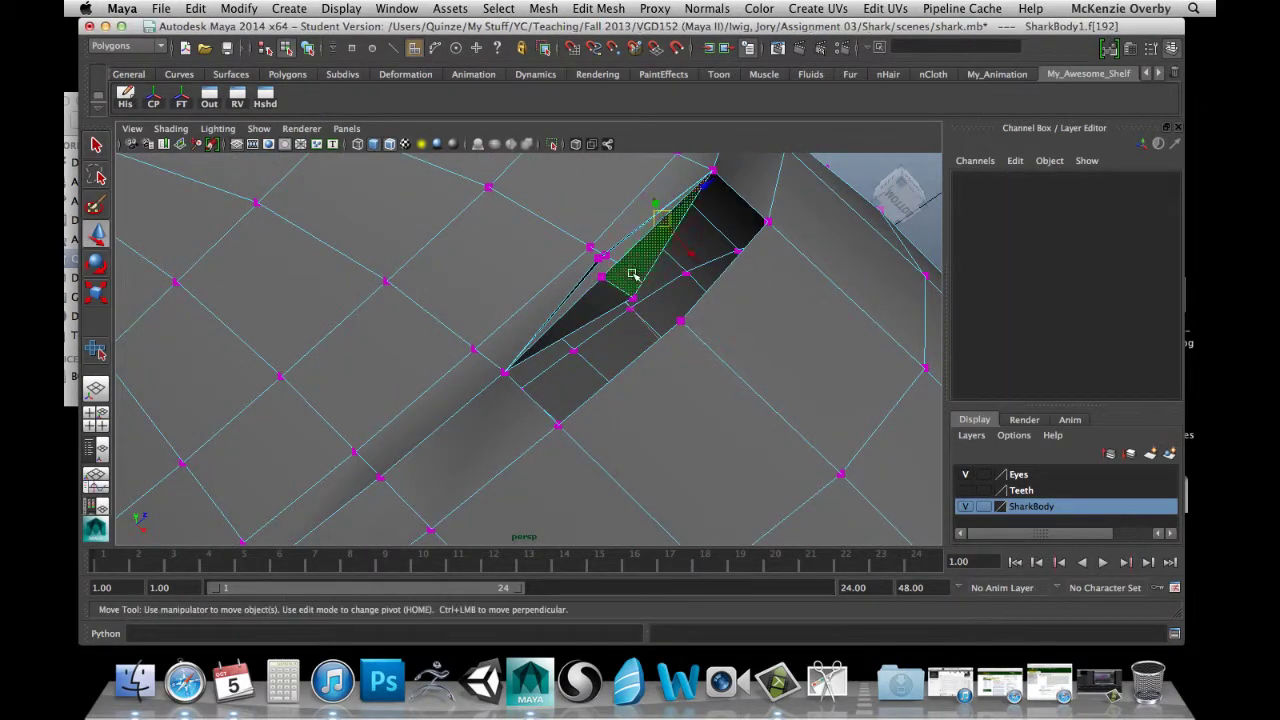
left_click(606, 298, "shift")
left_click_drag(606, 298, 645, 349, "alt")
left_click(624, 420, "shift")
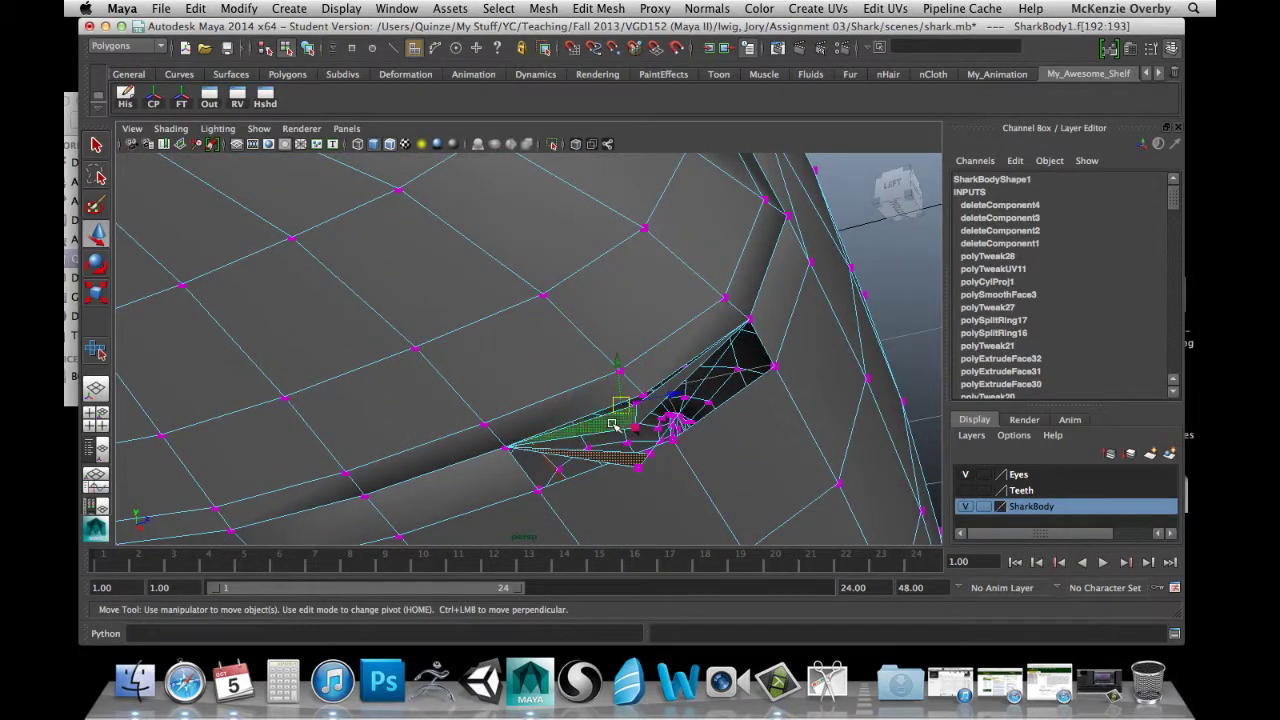
key("q")
key("super+s")
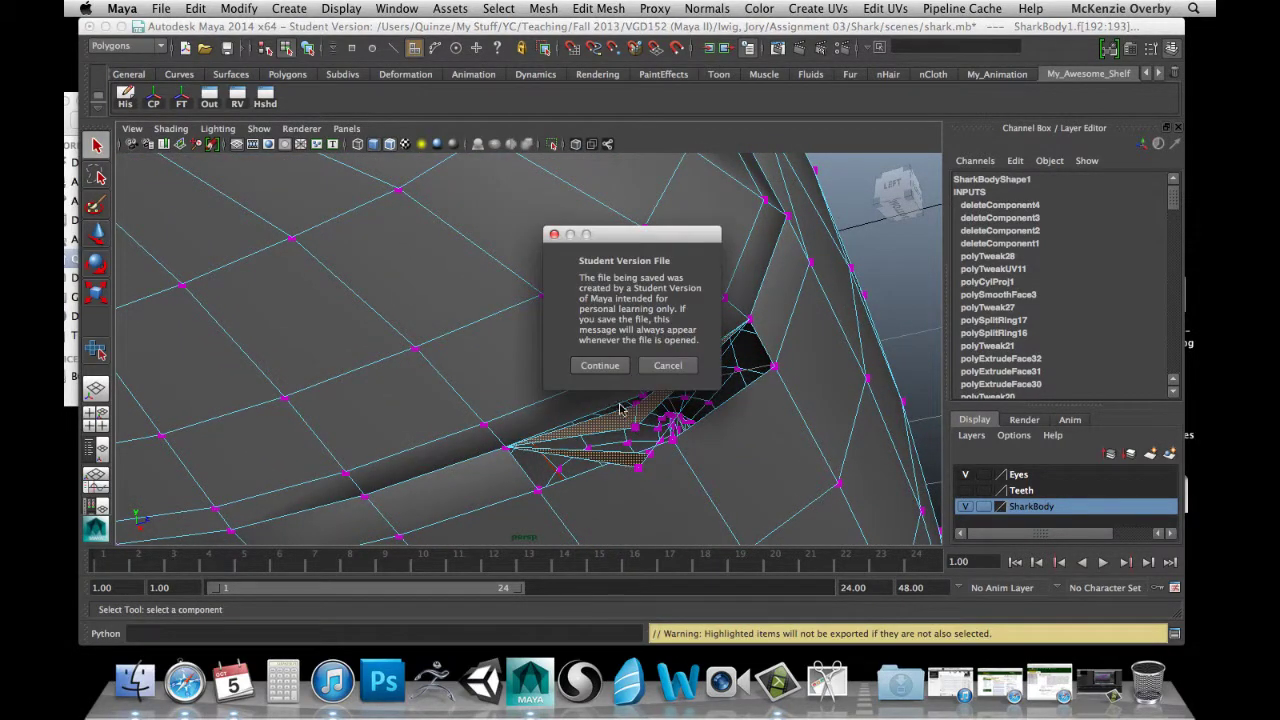
left_click(611, 370)
key("Delete")
left_click_drag(650, 403, 623, 393, "alt")
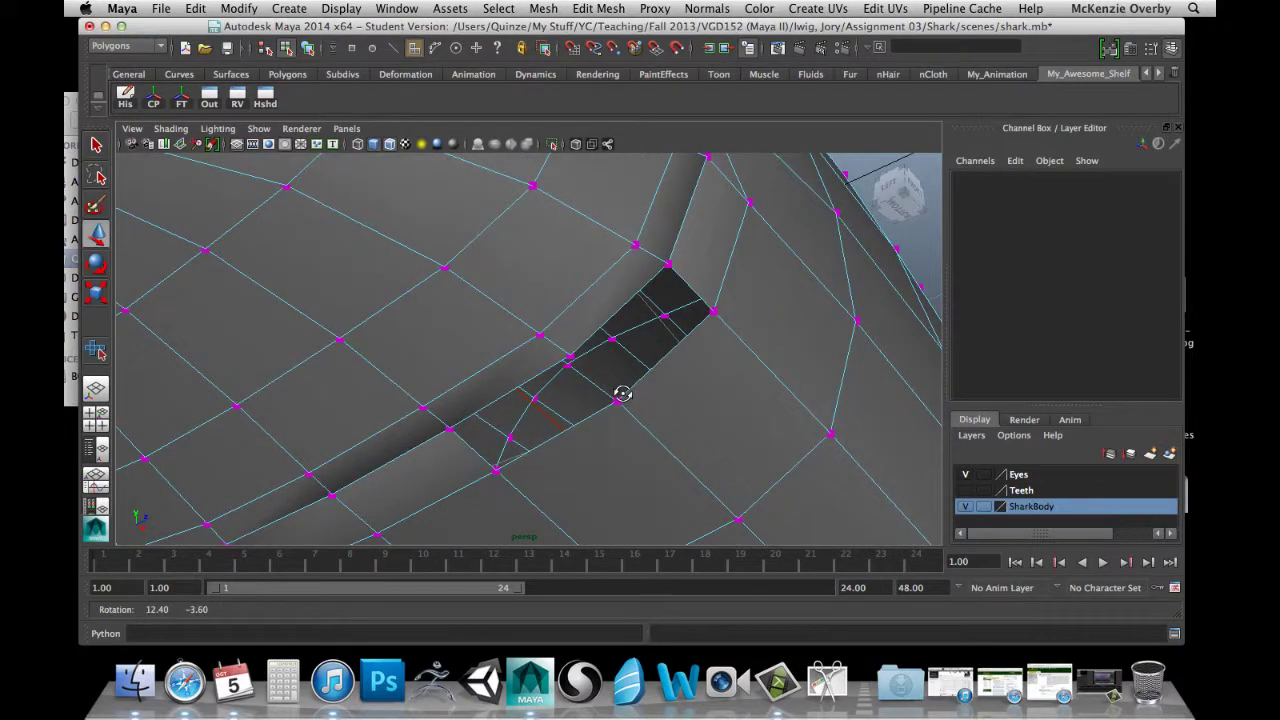
Switch to vertex selection and pull the vertex at the upper end of the crease opening away from the fold.
right_click(563, 351)
left_click(530, 352)
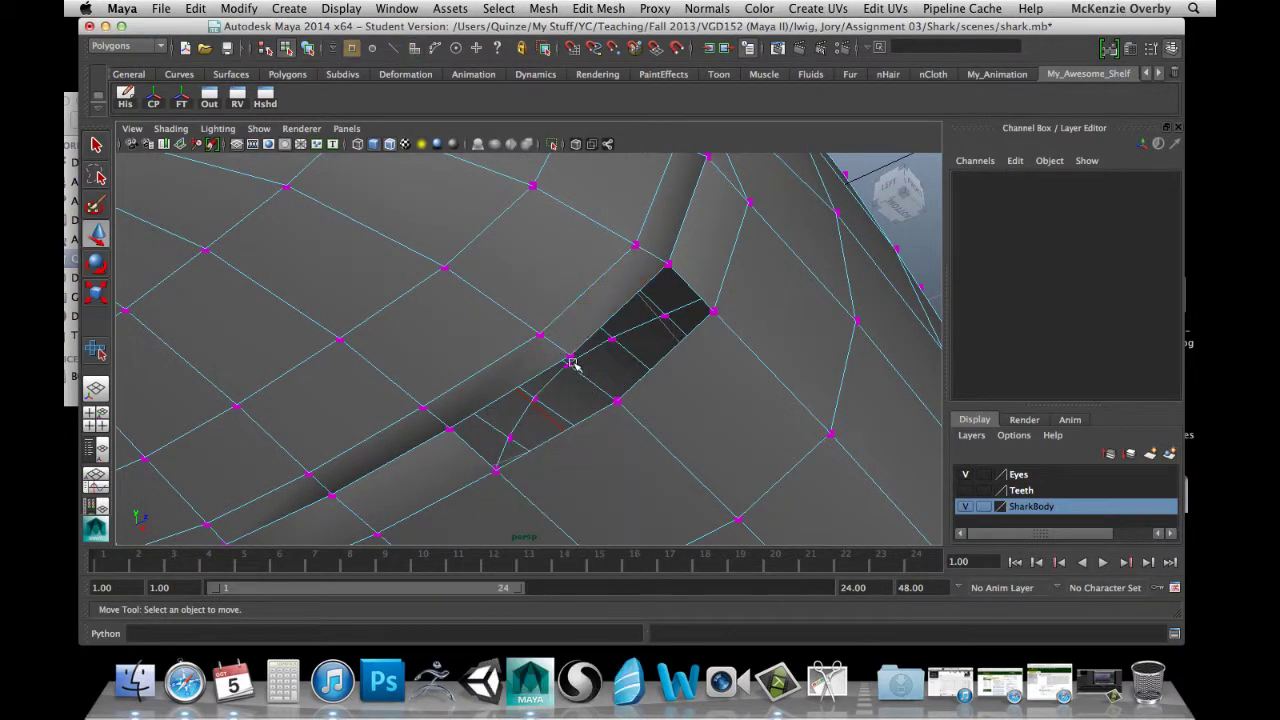
left_click(571, 357)
left_click_drag(571, 357, 560, 323, "alt")
key("ctrl+z")
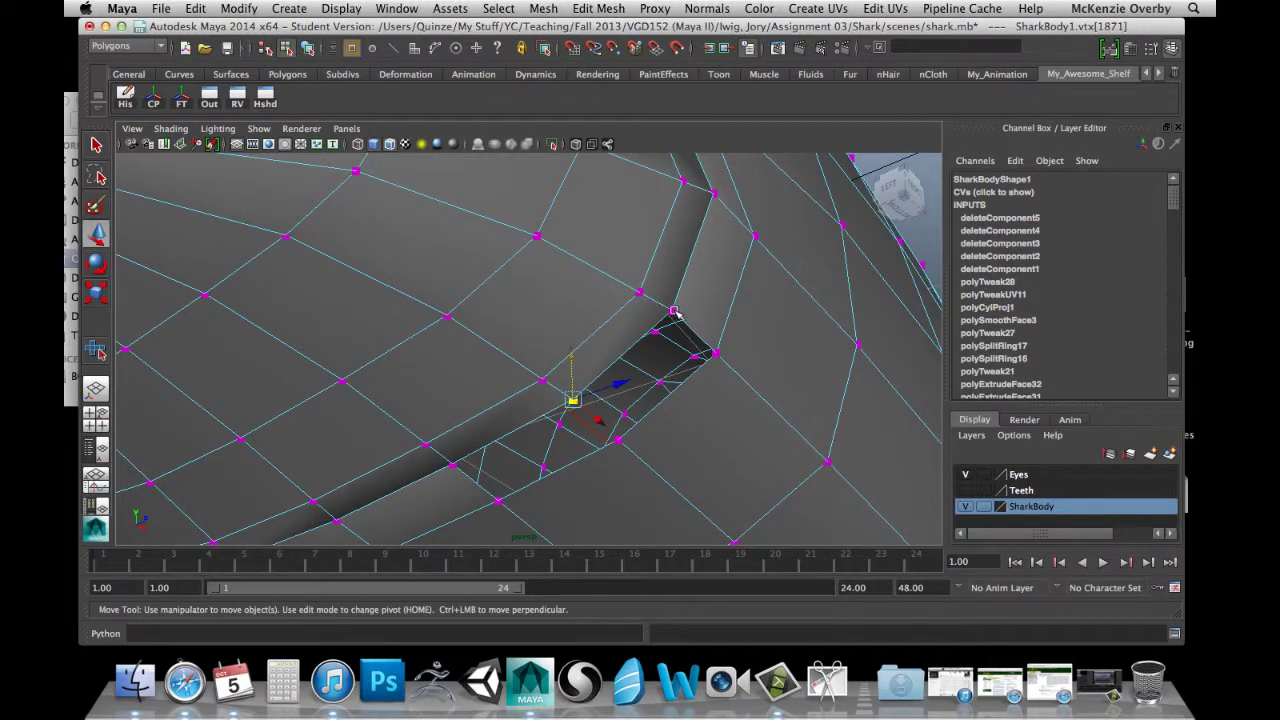
left_click(674, 310)
left_click_drag(672, 273, 571, 321)
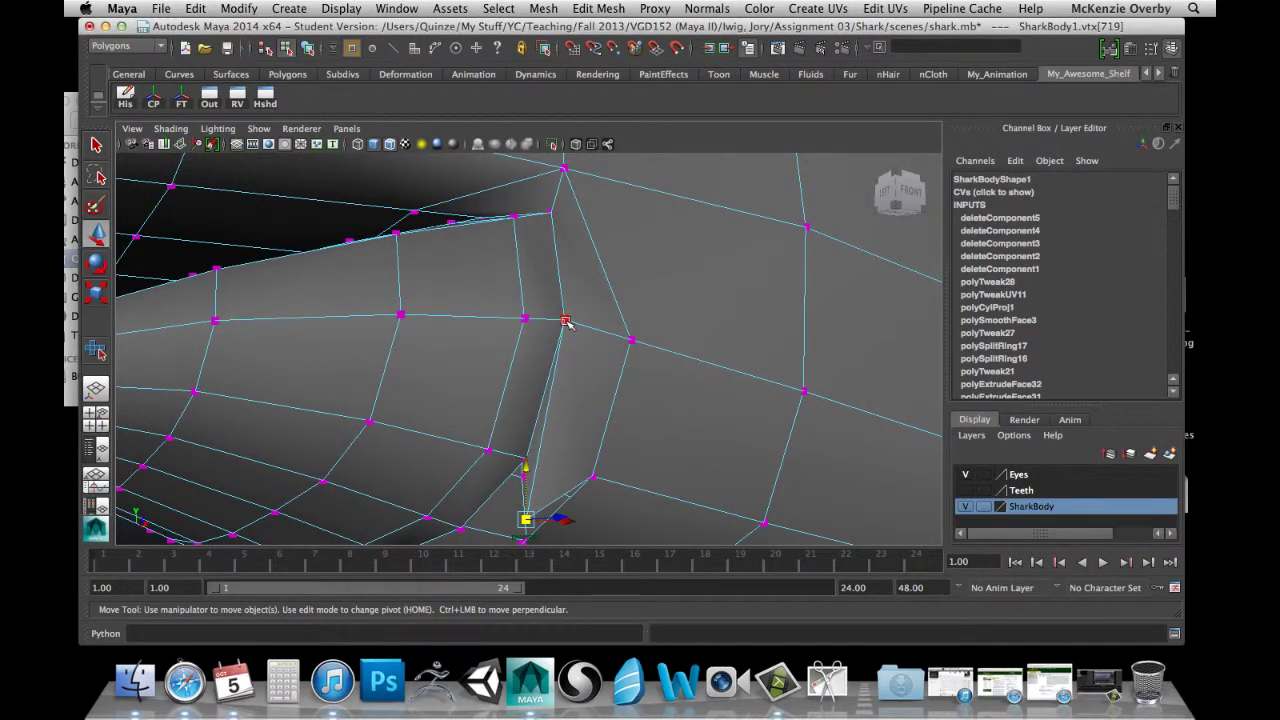
Pull the next two stacked vertices up the mouth-corner crease outward to expose the faces folded behind them.
left_click(564, 320)
left_click_drag(617, 310, 643, 291)
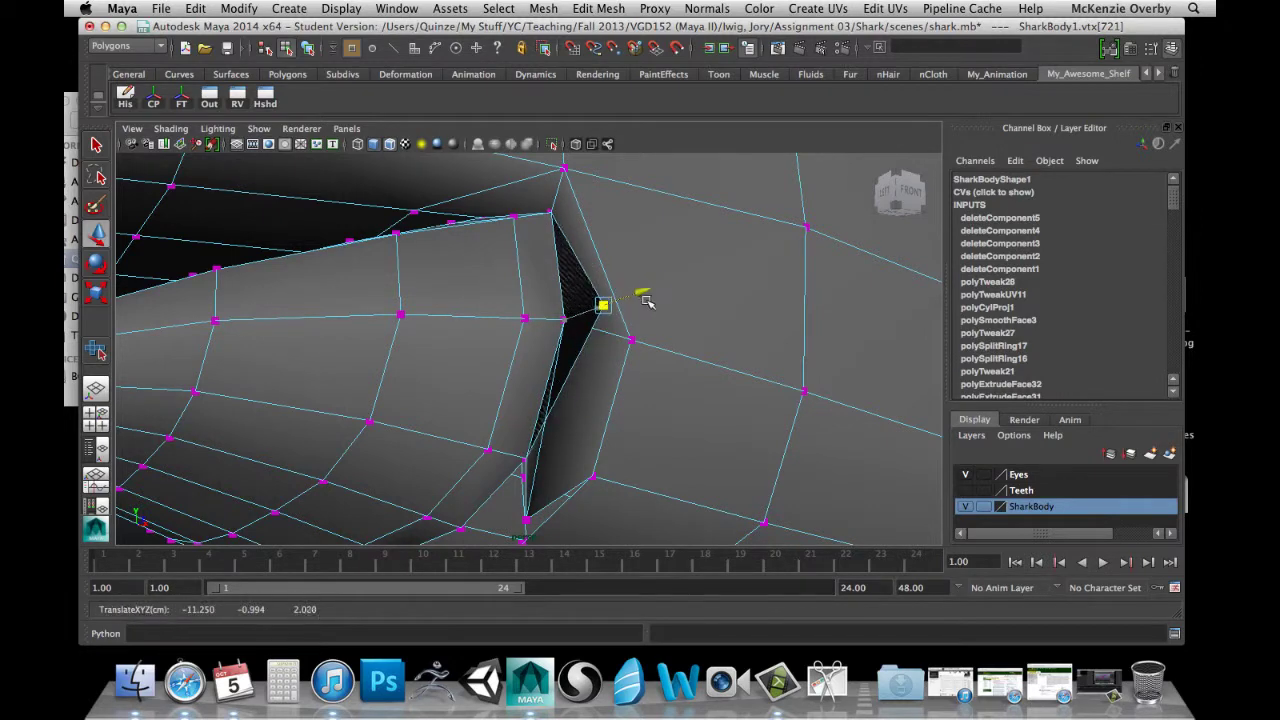
left_click(549, 212)
left_click_drag(590, 187, 643, 187)
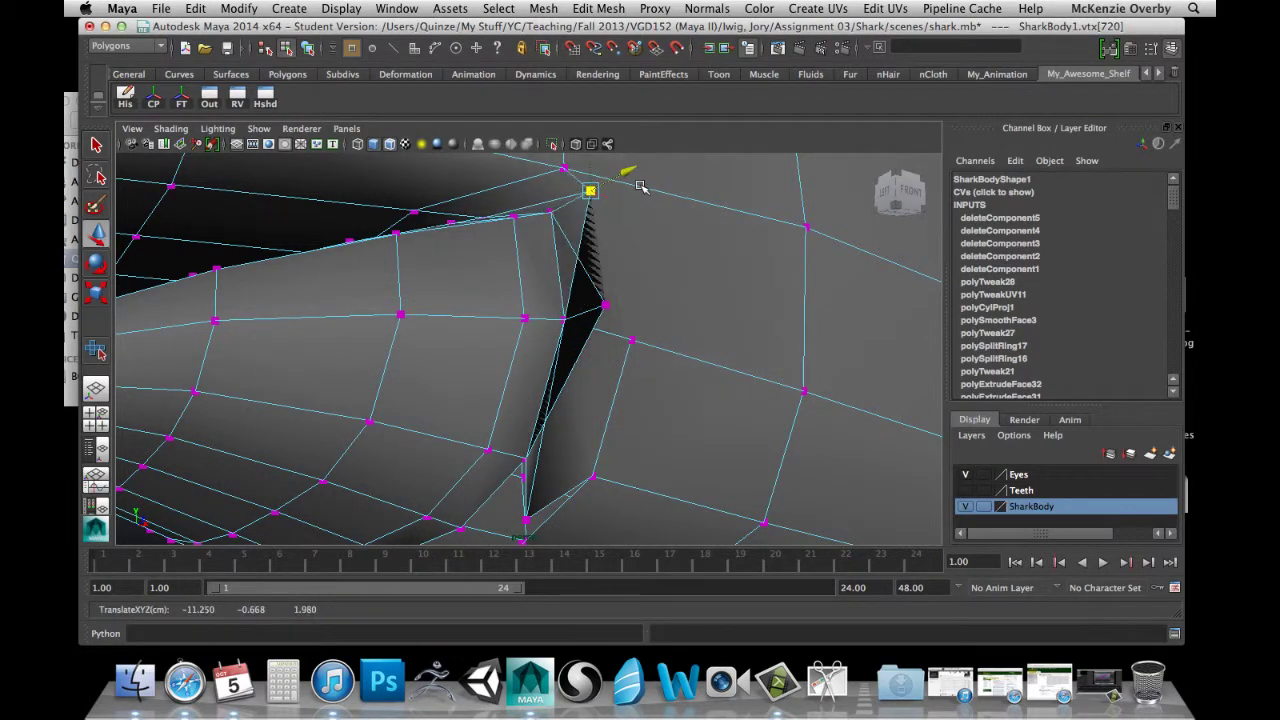
left_click_drag(553, 209, 548, 246, "alt")
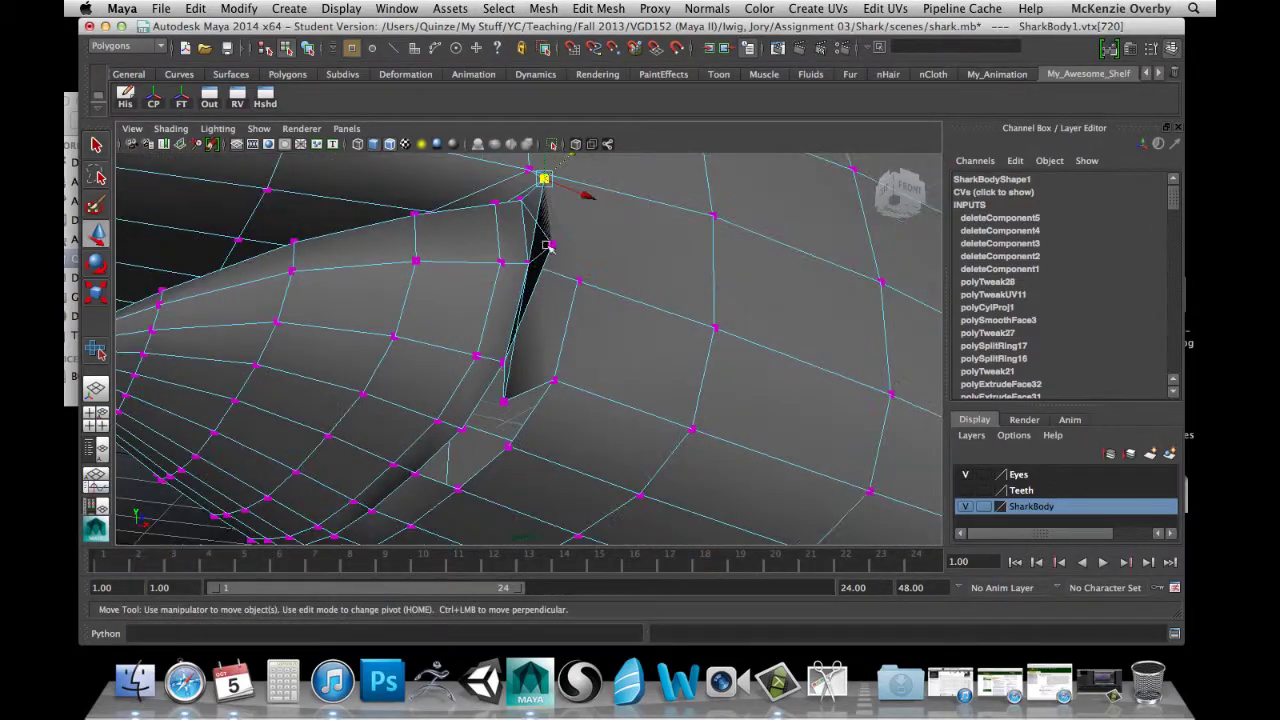
Switch to face selection, select the four-sided face beside the mouth-corner crease, save the scene and delete the face.
middle_click_drag(527, 369, 533, 343, "alt")
right_click_drag(538, 317, 530, 355)
left_click_drag(560, 320, 517, 329, "alt")
left_click(443, 352)
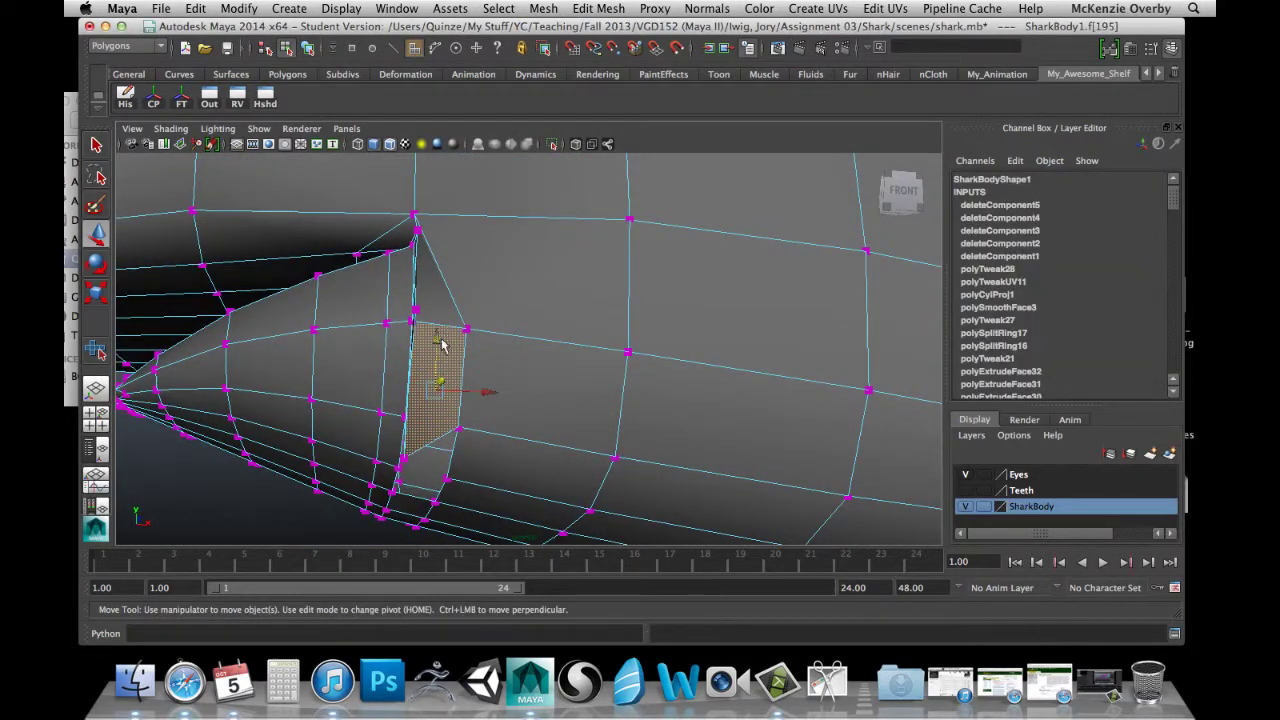
key("q")
key("super+s")
left_click(591, 365)
Select the triangular face at the top of the mouth-corner crease, save the scene and delete the face.
key("w")
left_click(434, 285)
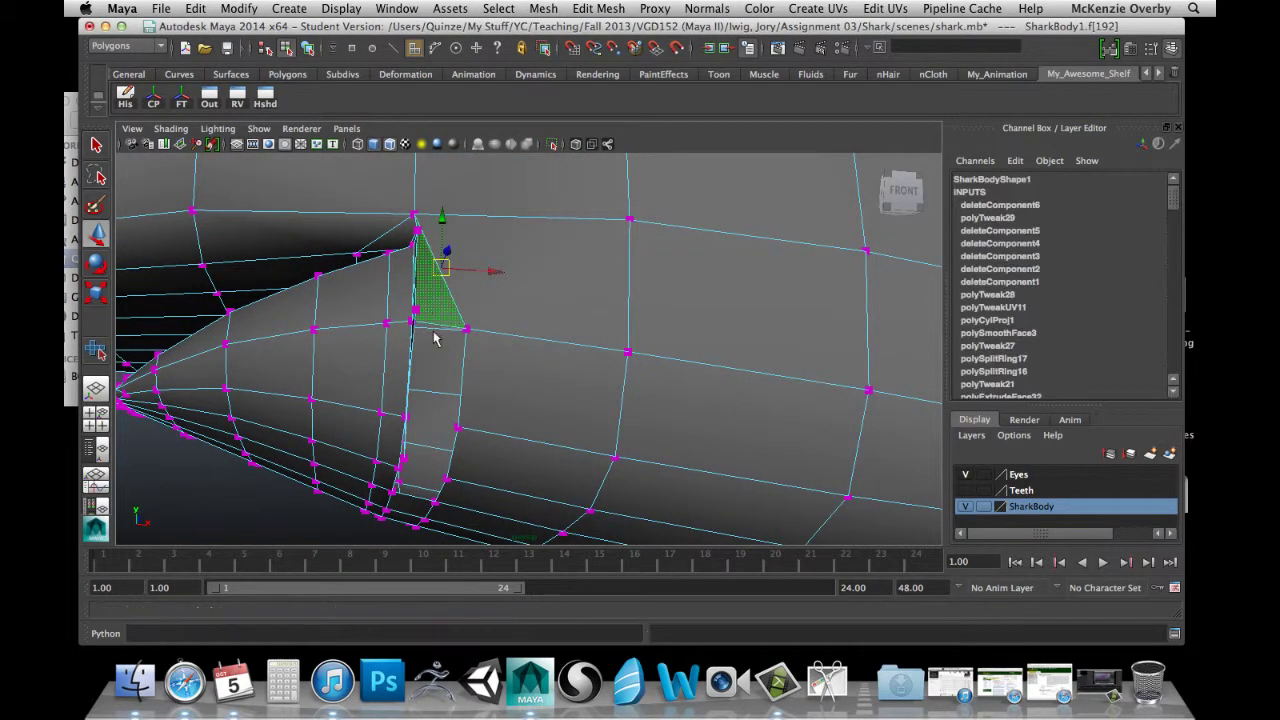
key("super+s")
left_click(582, 366)
In the front view, select the narrow columns of faces running down from the mouth corner, save the scene and delete them.
key("space")
left_click(823, 212)
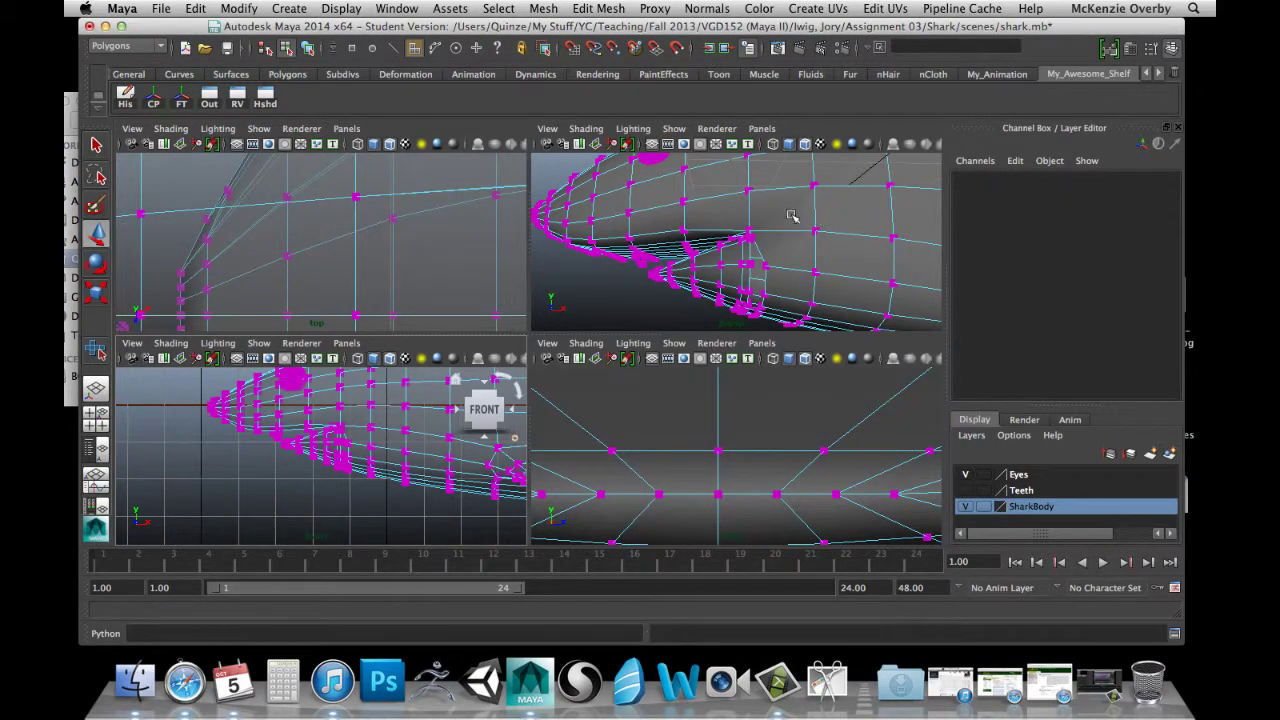
left_click_drag(791, 216, 788, 240, "alt")
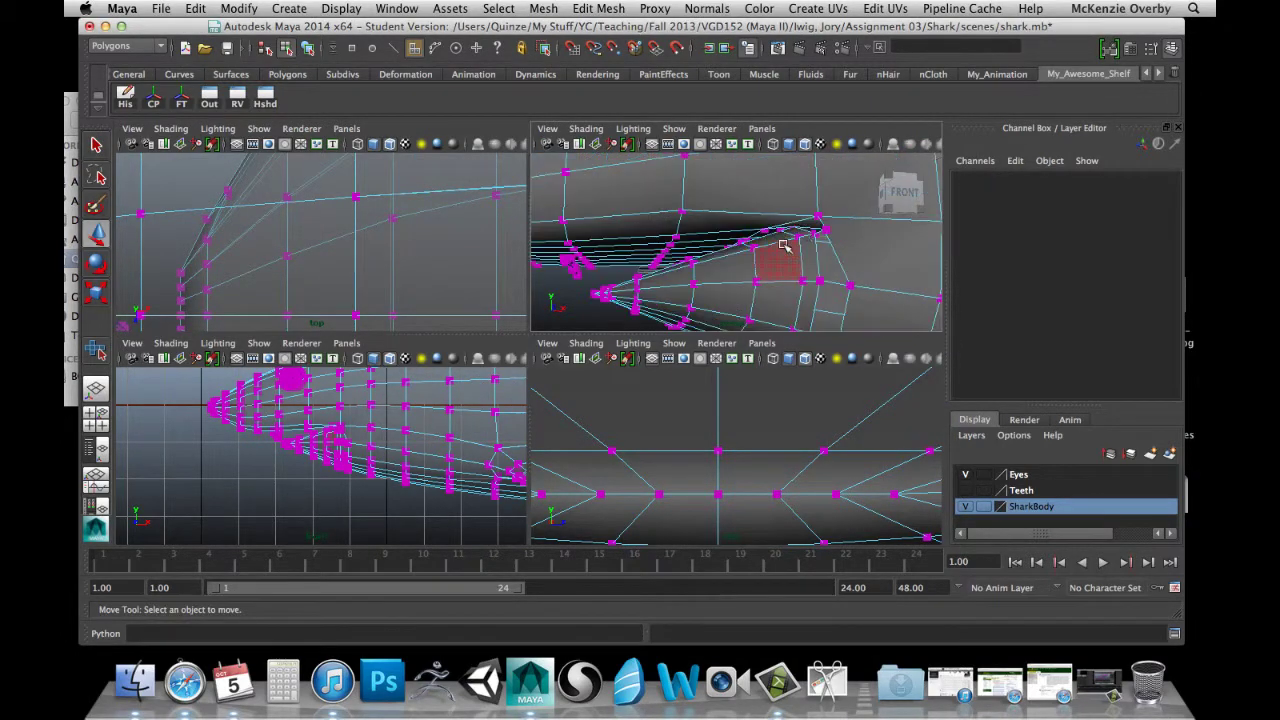
left_click_drag(682, 250, 700, 275, "alt")
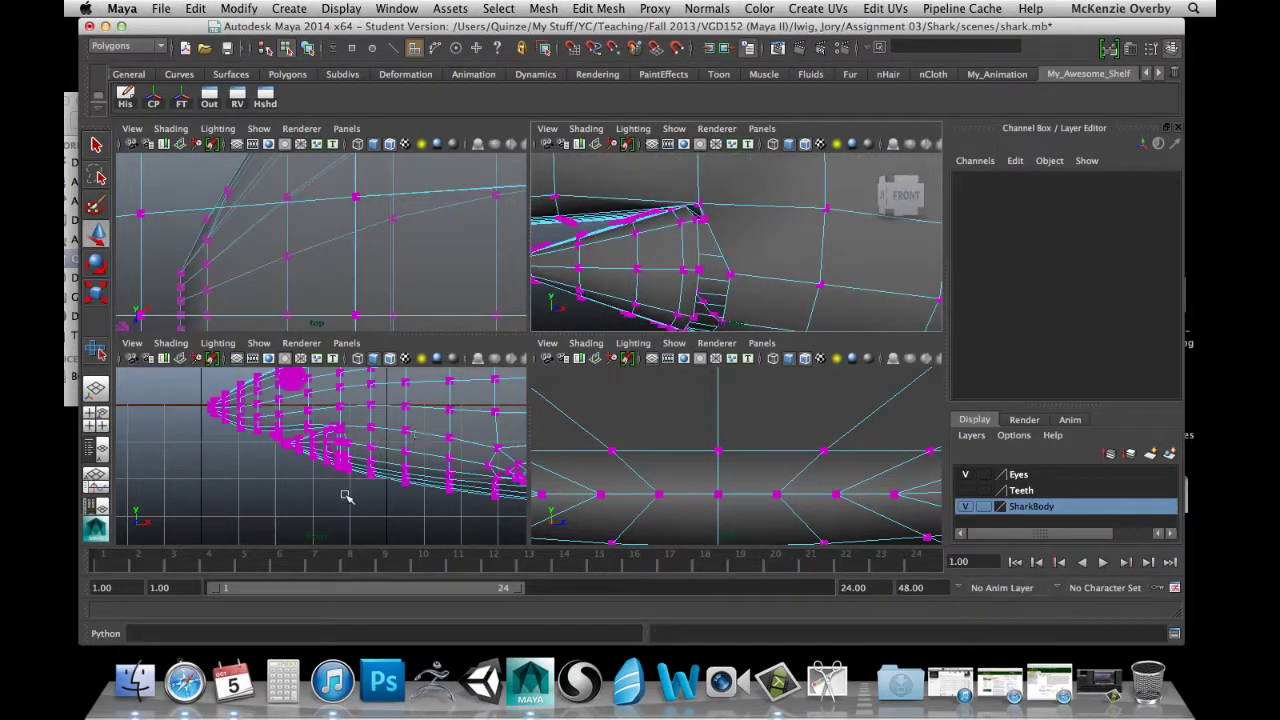
key("space")
scroll(648, 353, "up", 6)
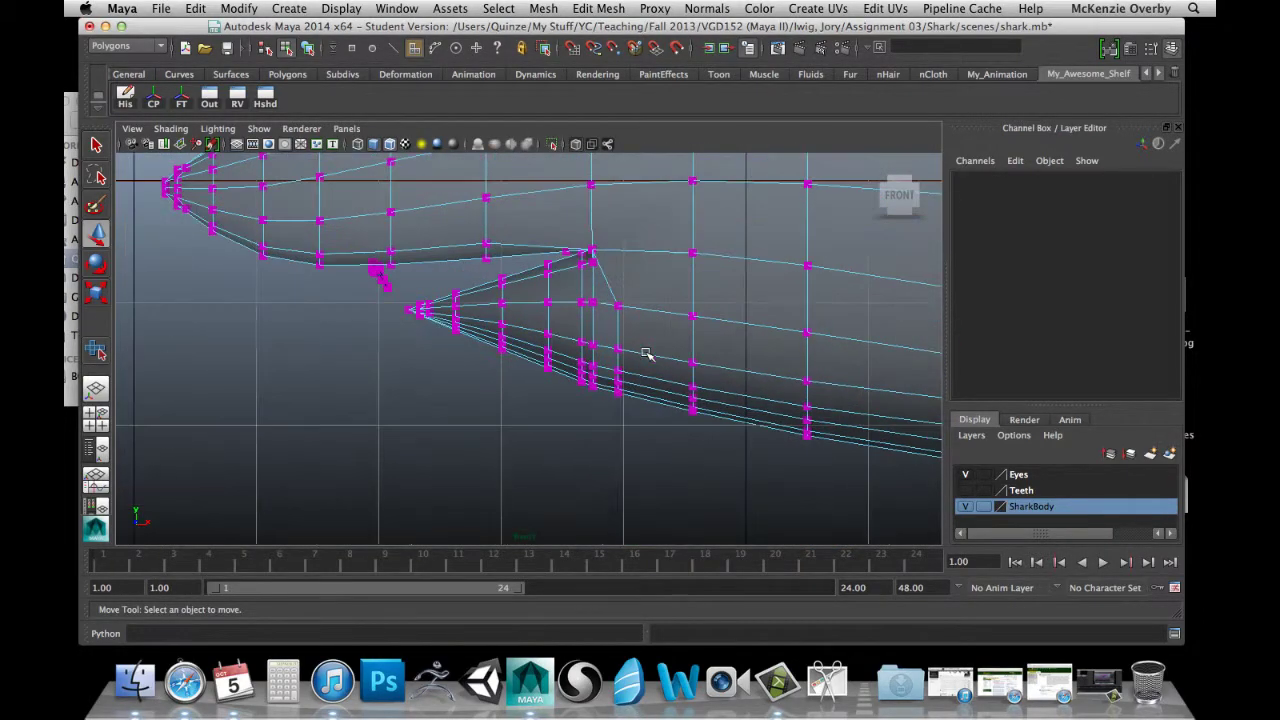
middle_click_drag(669, 284, 600, 343, "alt")
scroll(611, 365, "up", 3)
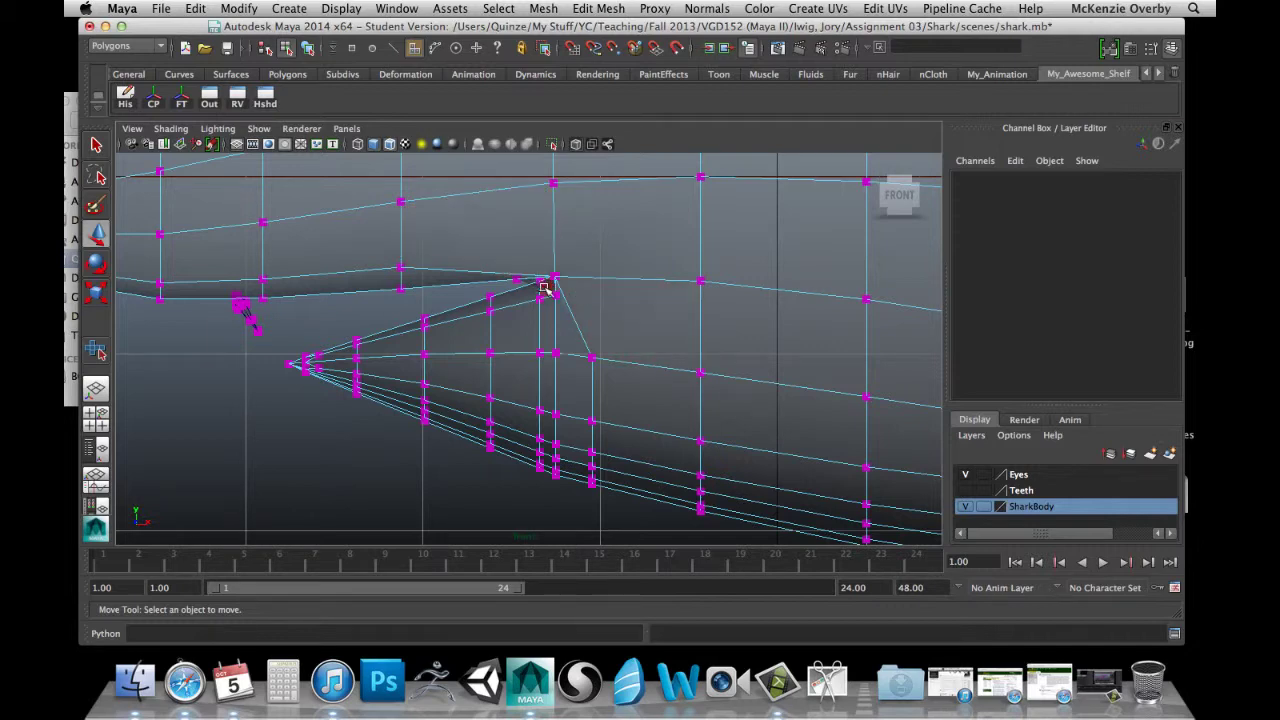
left_click_drag(574, 458, 580, 500)
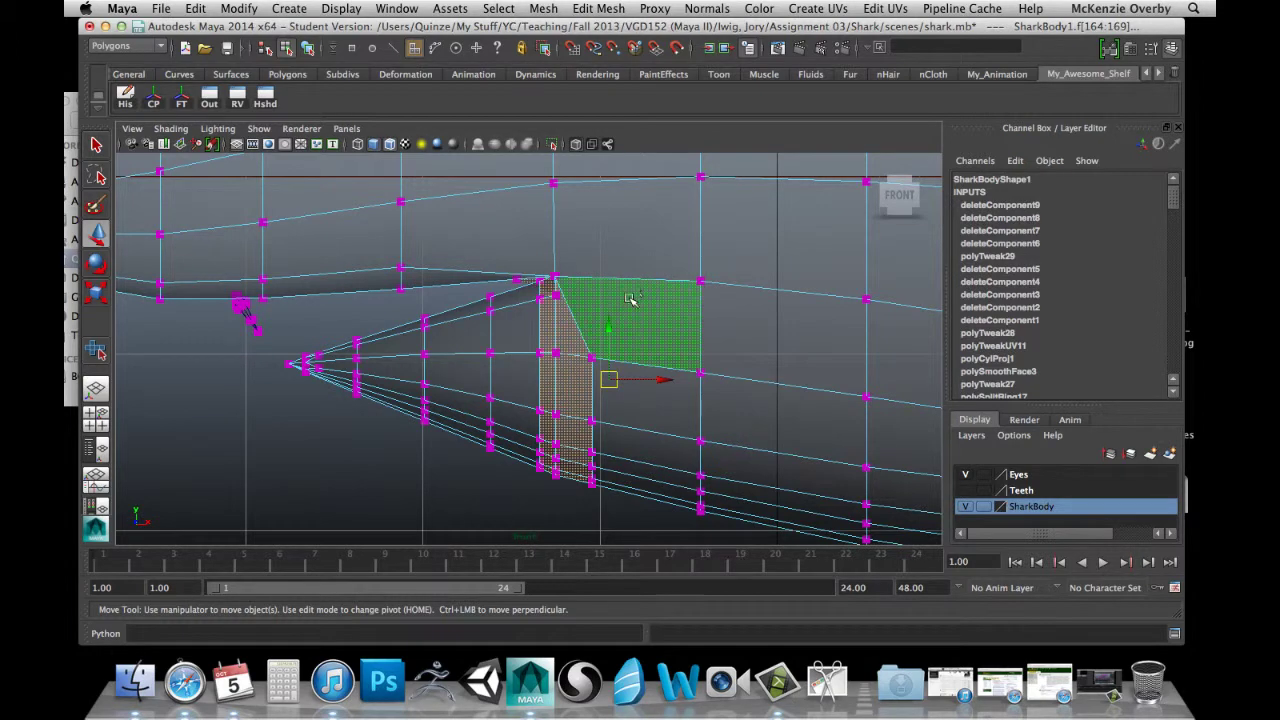
left_click(760, 316)
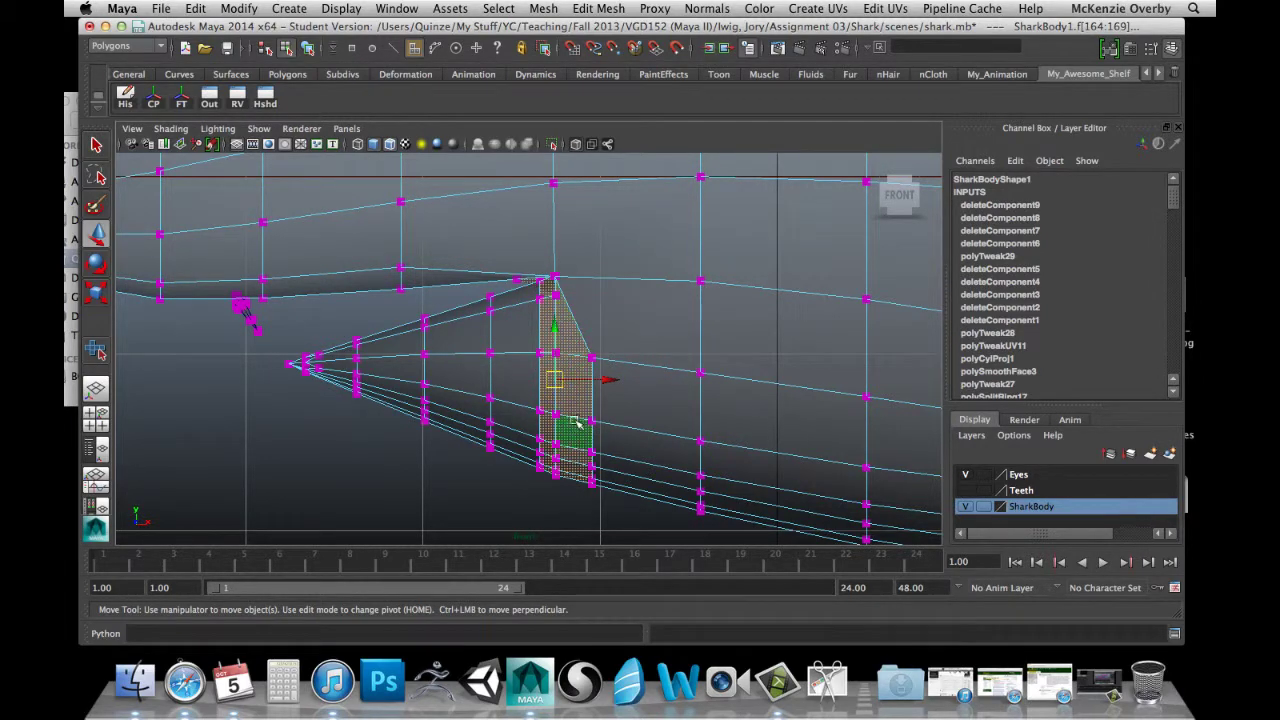
key("q")
key("ctrl+s")
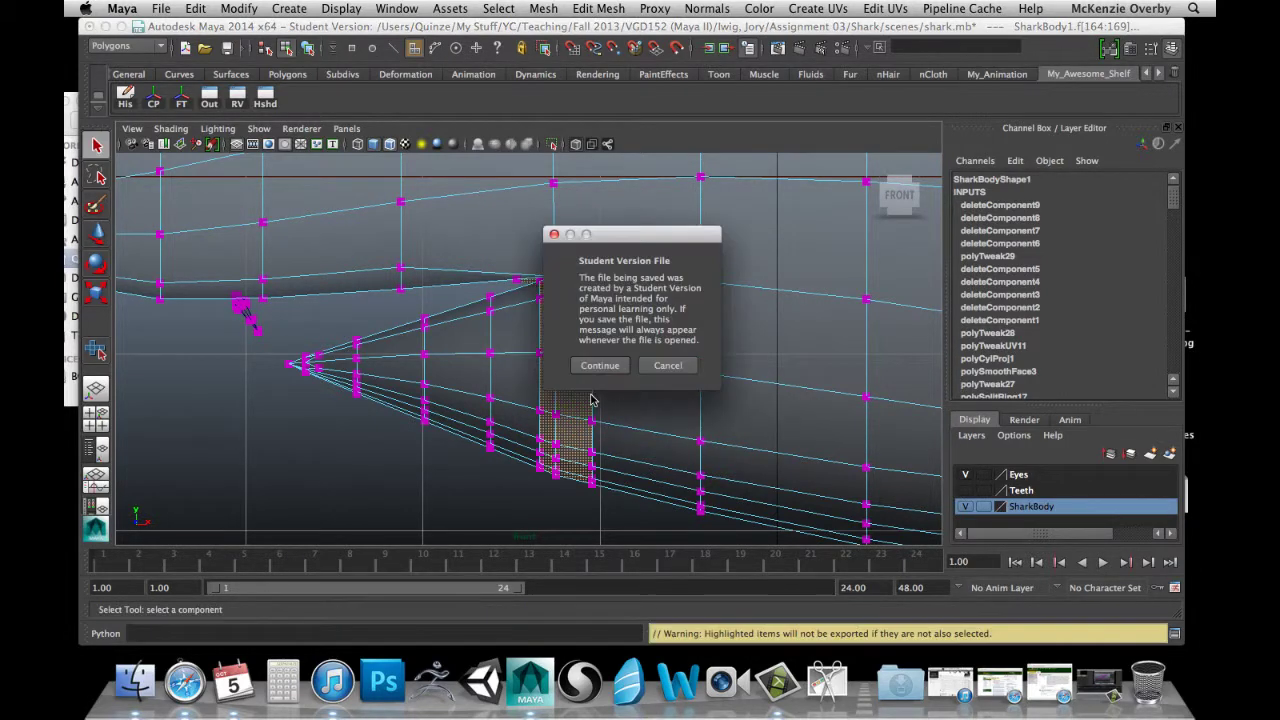
left_click(597, 366)
key("Delete")
key("w")
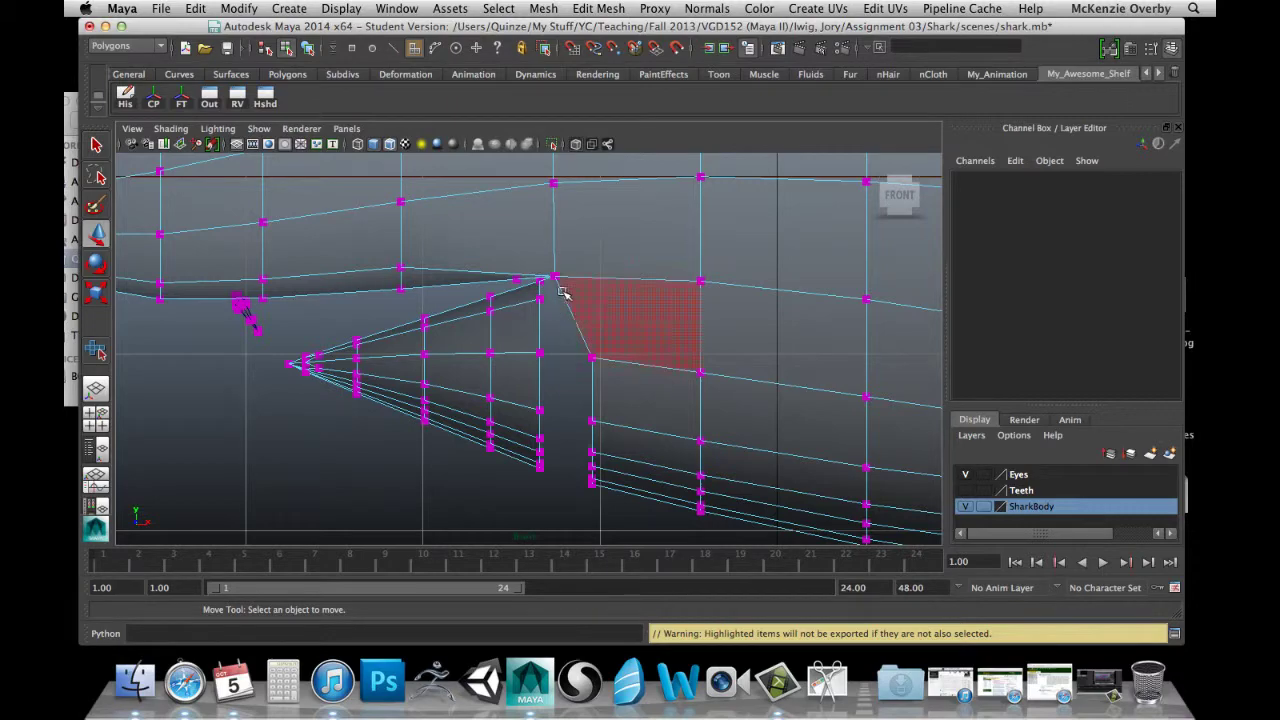
In the perspective view, select the narrow row of faces across the back of the mouth, save the scene and delete them.
key("space")
left_click_drag(650, 230, 440, 255, "alt")
scroll(714, 163, "up", 5)
left_click_drag(719, 165, 725, 190, "alt")
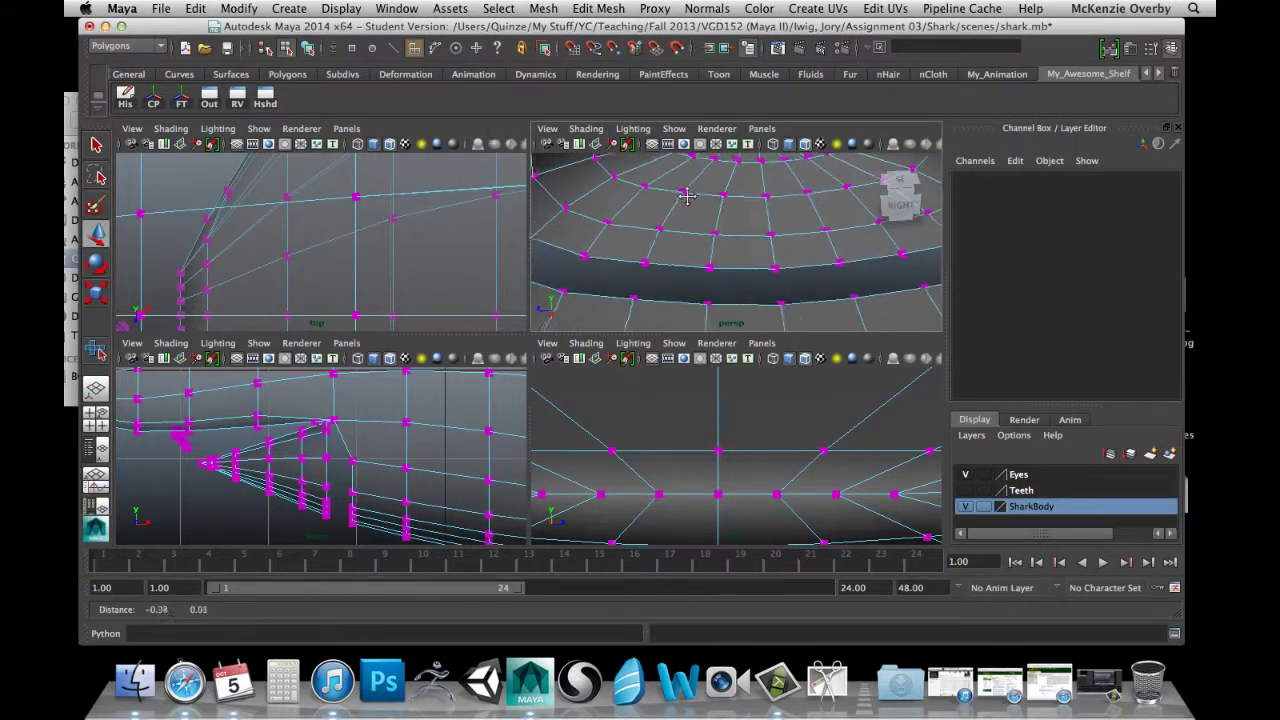
middle_click_drag(725, 190, 763, 341, "alt")
left_click_drag(700, 310, 616, 322, "alt")
left_click(655, 265)
left_click(734, 265, "shift")
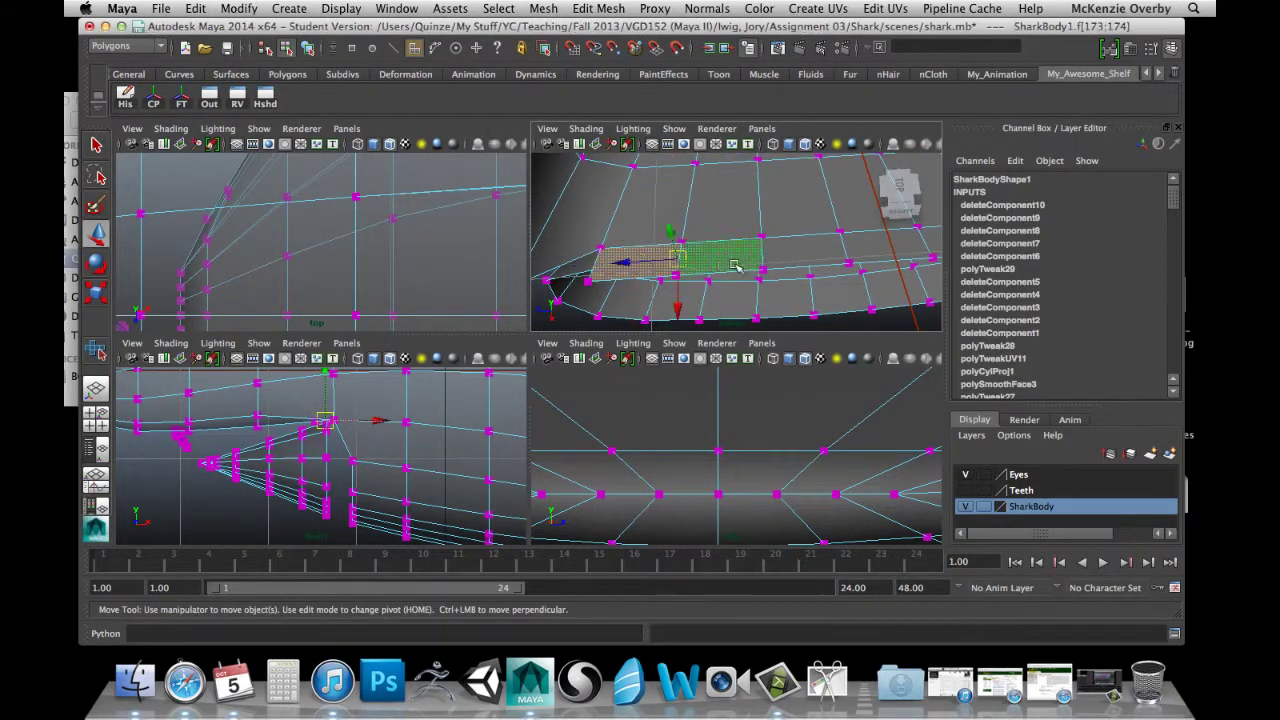
left_click(805, 256, "shift")
left_click(881, 251, "shift")
middle_click_drag(782, 224, 602, 224, "alt")
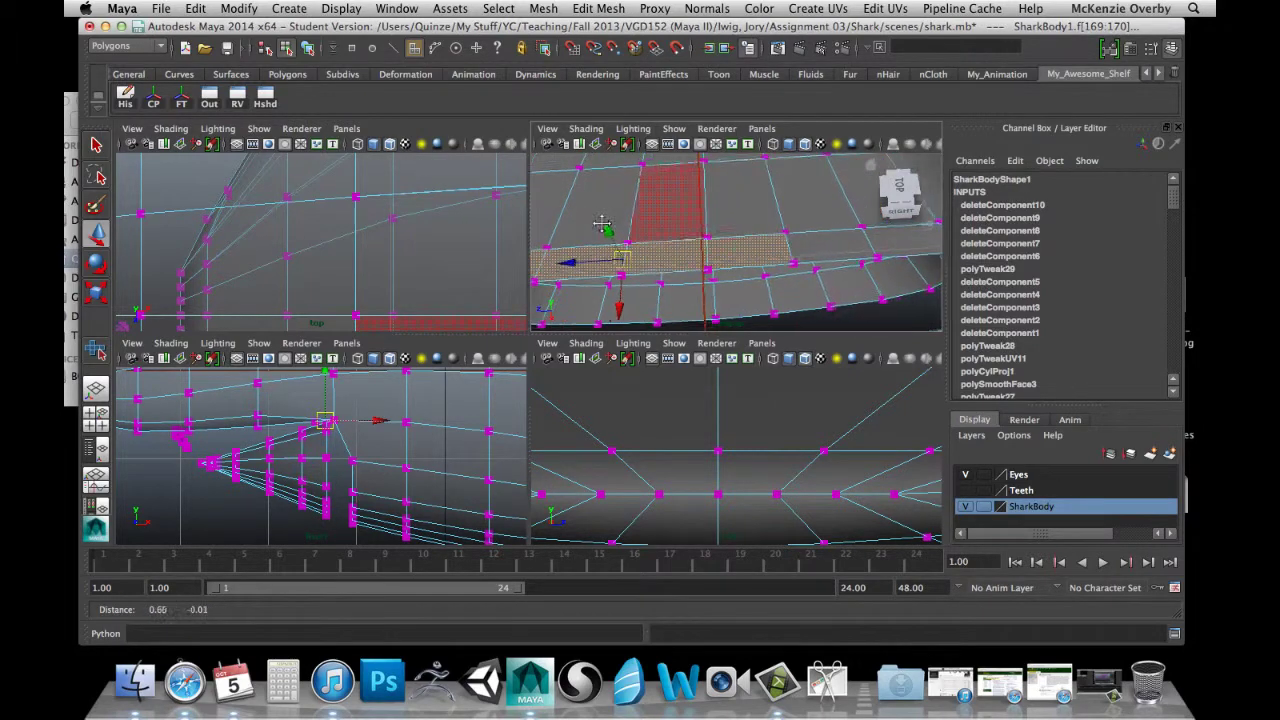
left_click(820, 249, "shift")
left_click(900, 251, "shift")
middle_click_drag(775, 254, 677, 254, "alt")
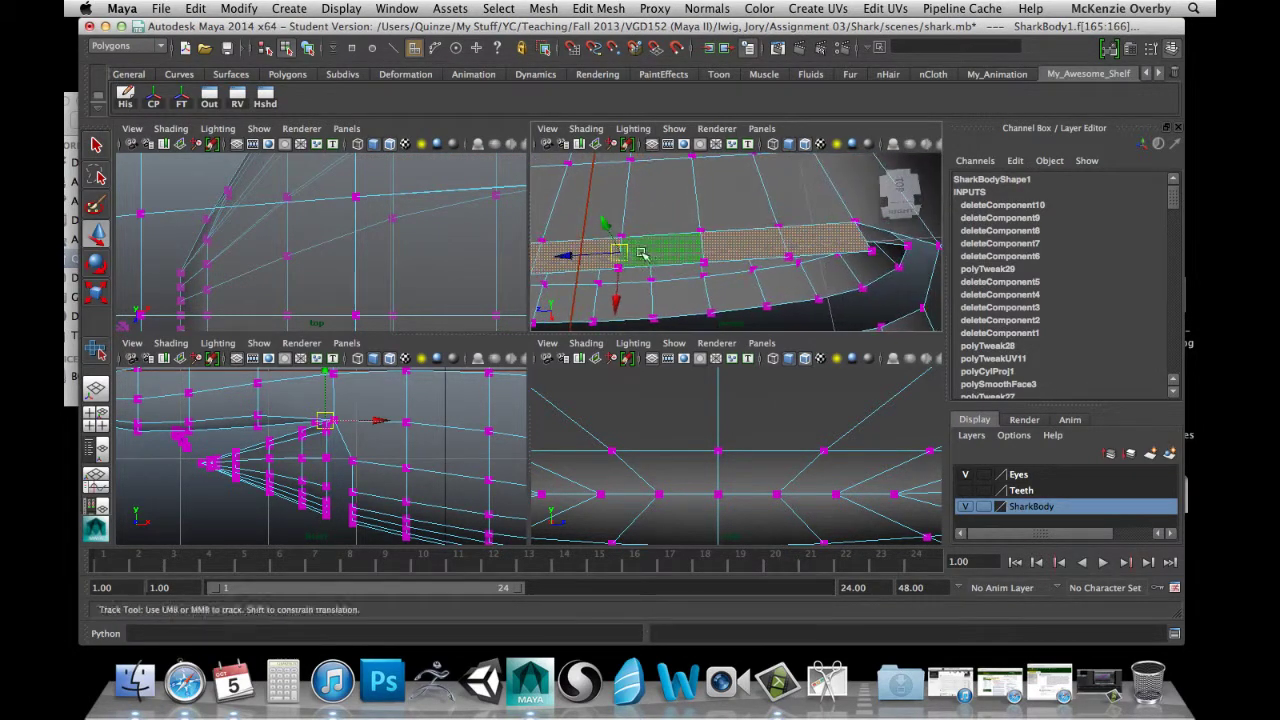
left_click_drag(677, 253, 791, 265, "alt")
key("super+s")
left_click(607, 366)
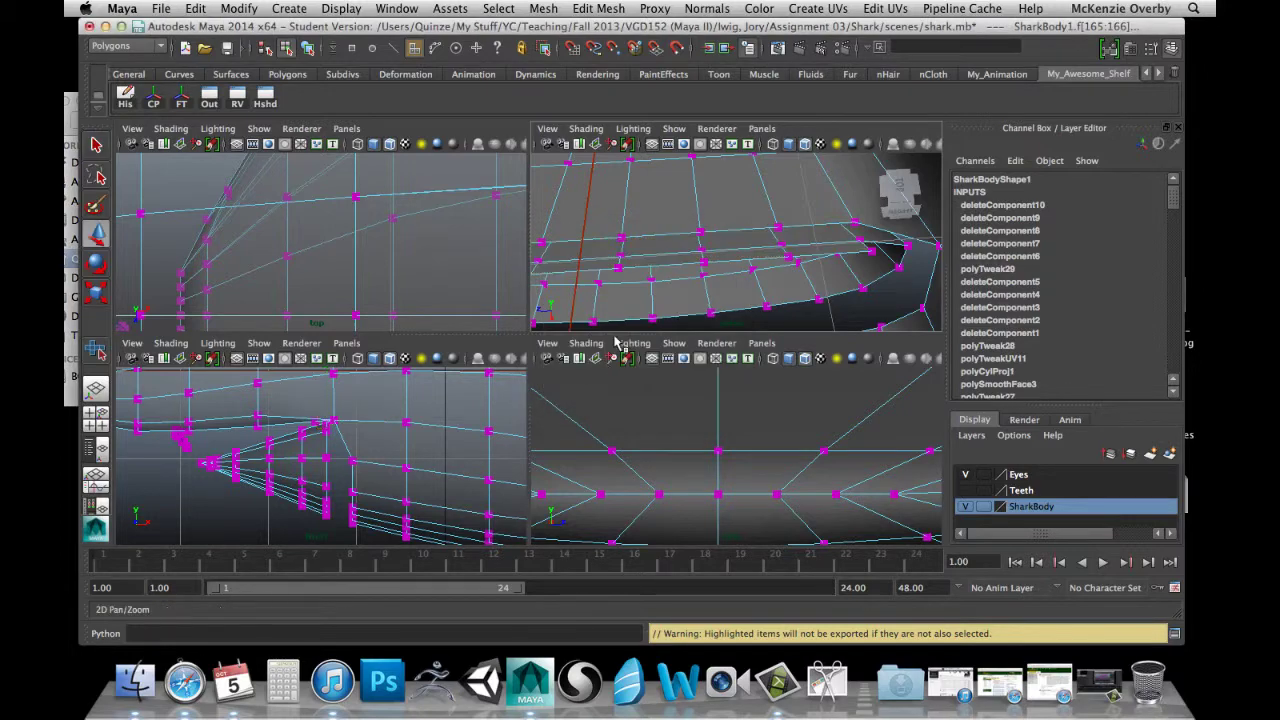
Select the remaining thin strip of faces spanning the mouth from corner to corner, save the scene and delete it.
left_click_drag(615, 250, 647, 261, "alt")
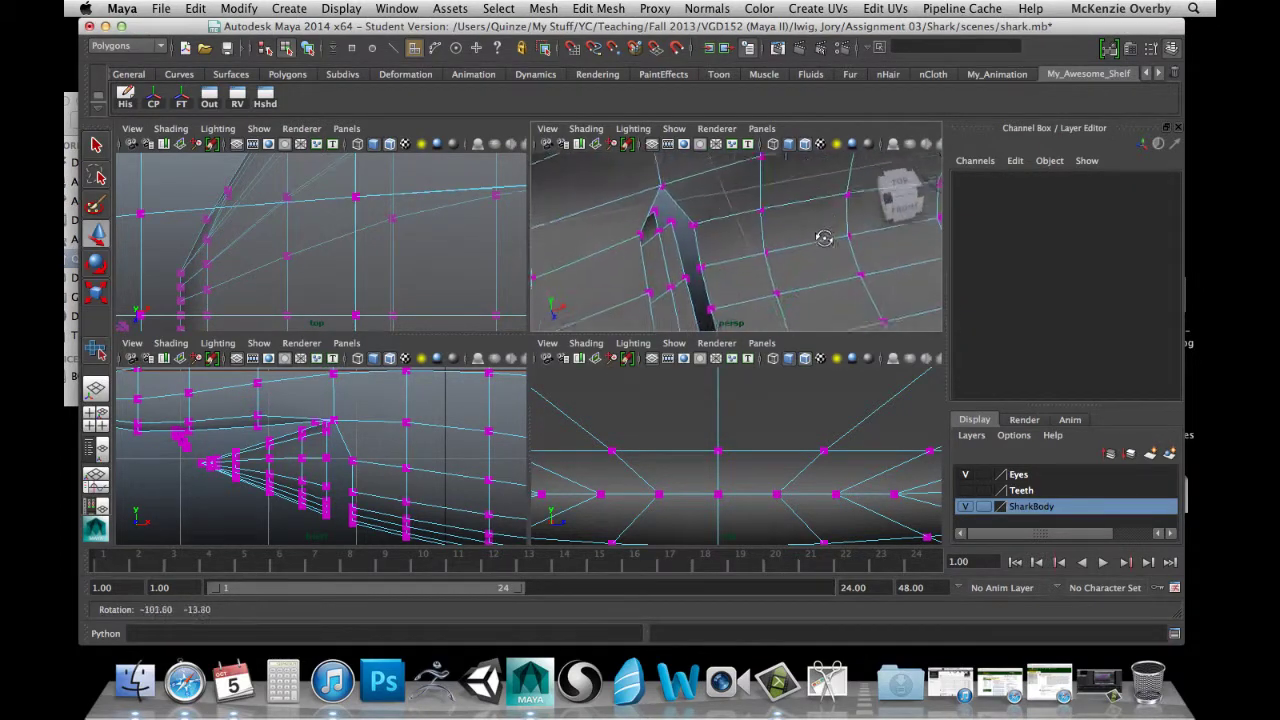
left_click_drag(663, 205, 628, 98, "alt")
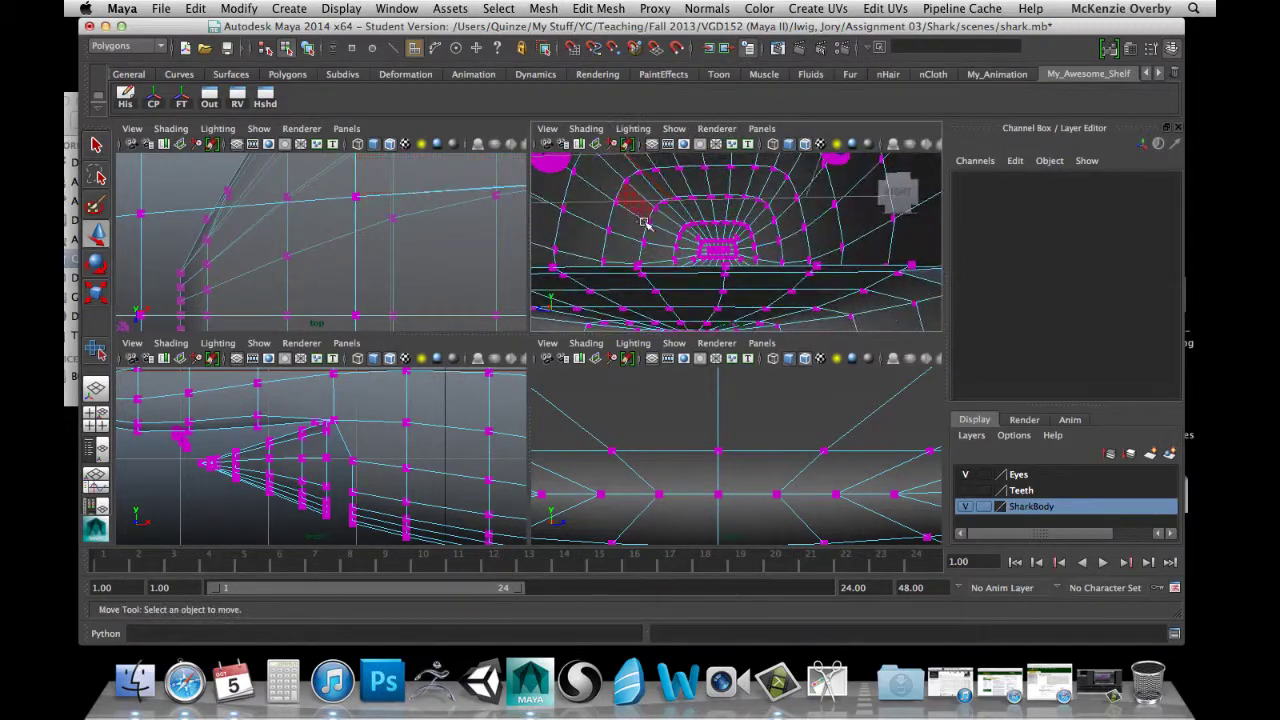
middle_click_drag(646, 223, 815, 160, "alt")
left_click_drag(816, 160, 703, 181, "alt")
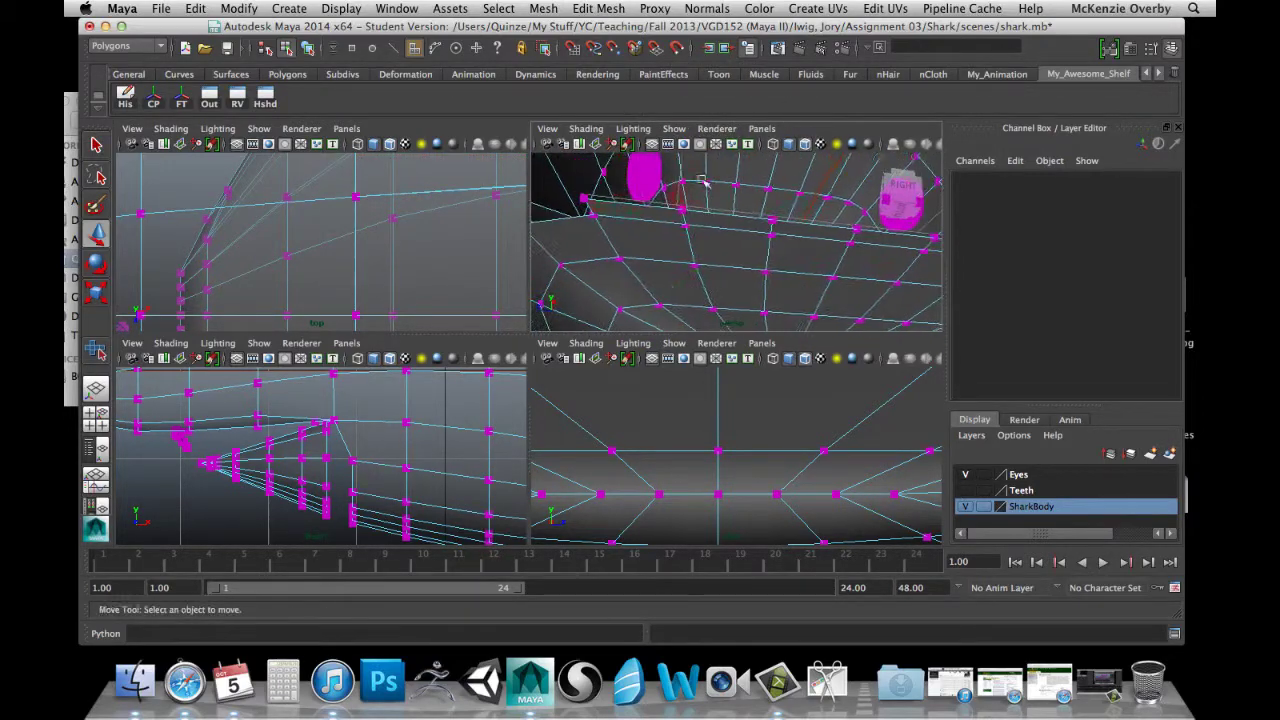
left_click(623, 211)
left_click(737, 220, "shift")
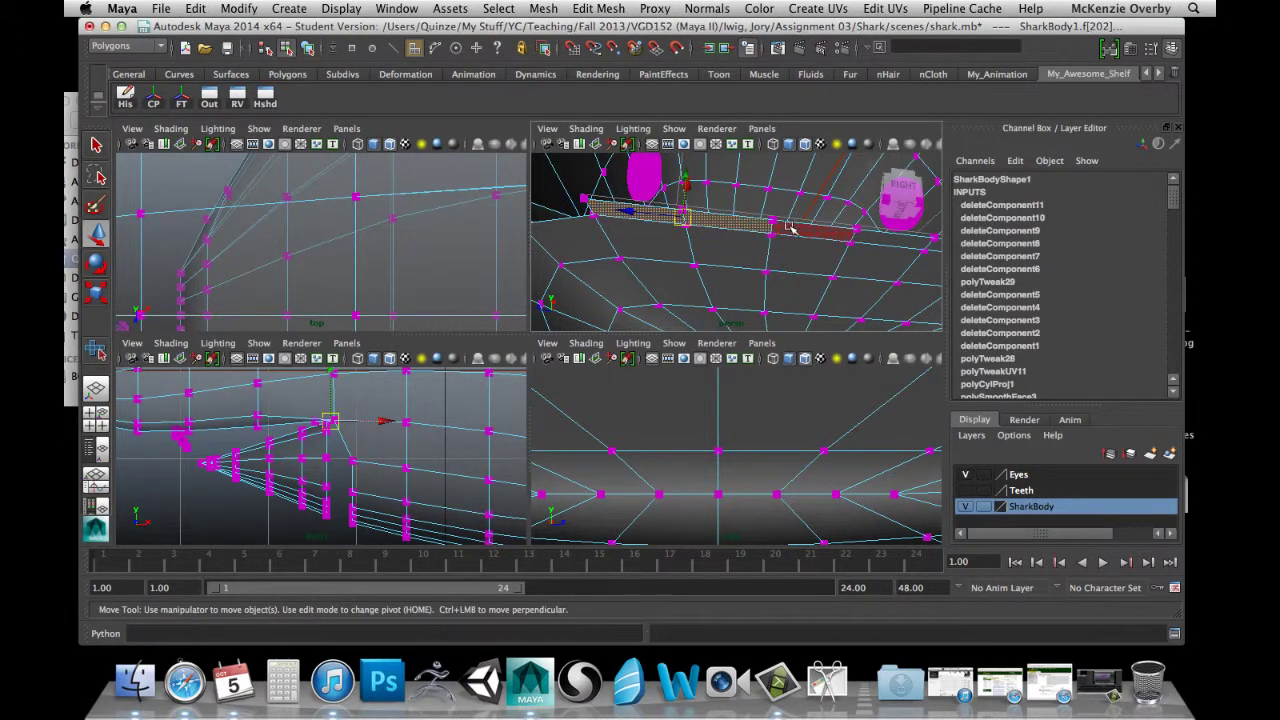
left_click(792, 229, "shift")
left_click_drag(788, 217, 567, 146, "alt")
left_click(763, 209)
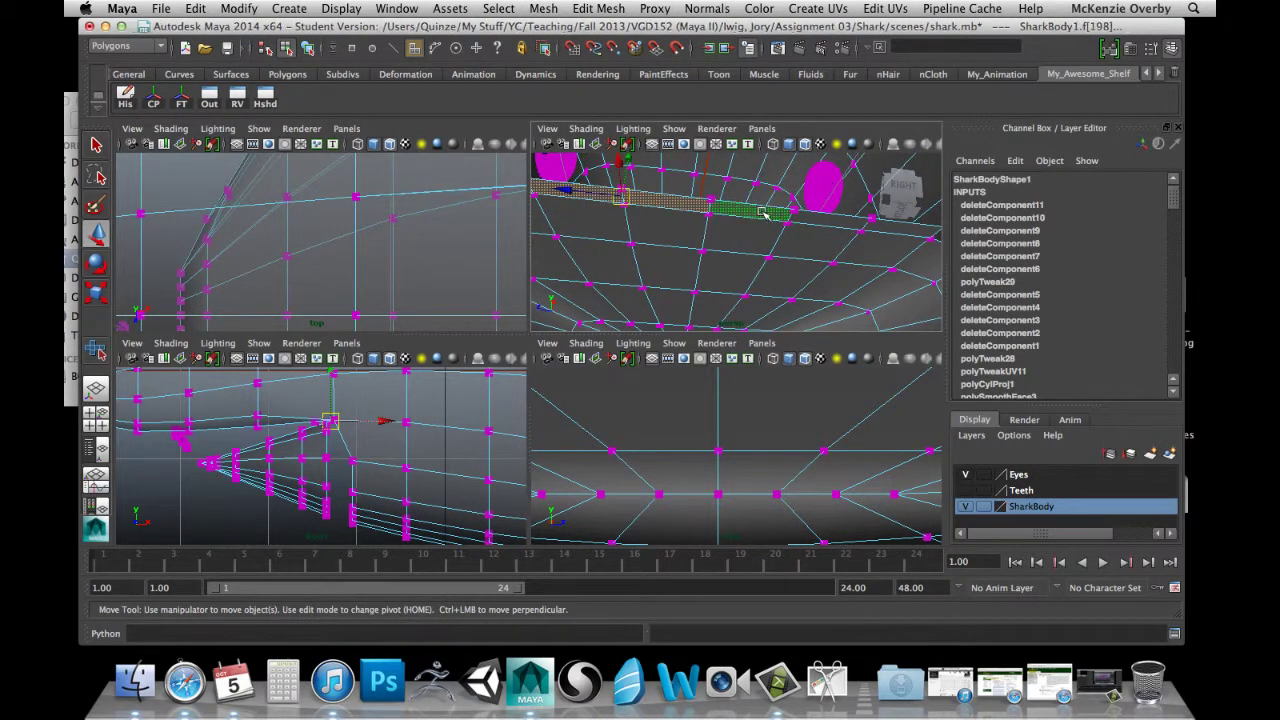
left_click(875, 227)
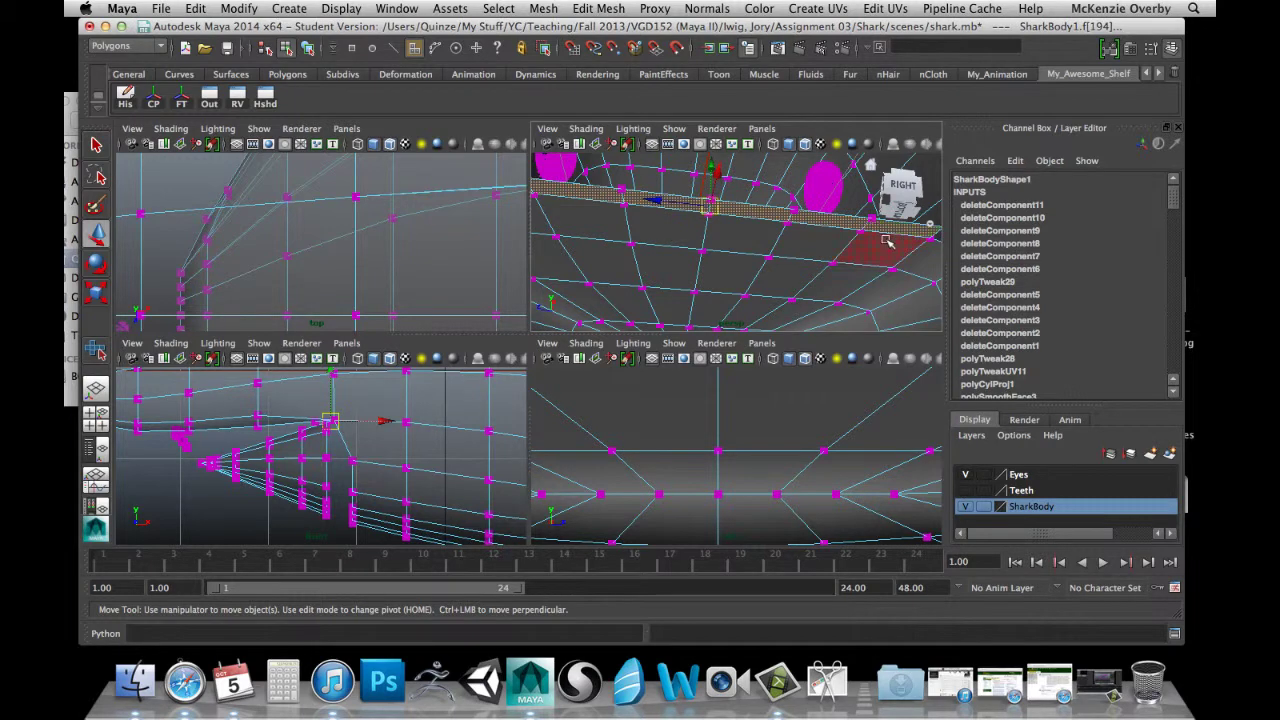
key("q")
key("super+s")
left_click(598, 365)
left_click(605, 218)
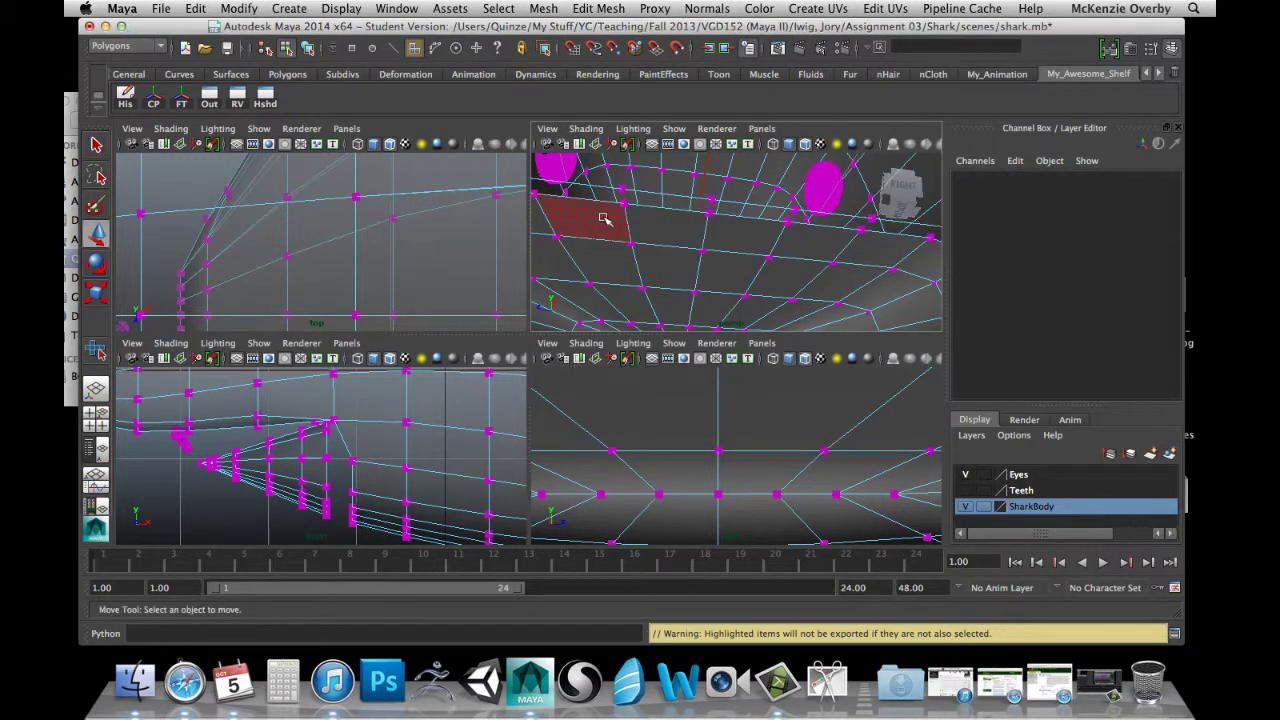
left_click_drag(605, 218, 764, 250, "alt")
key("w")
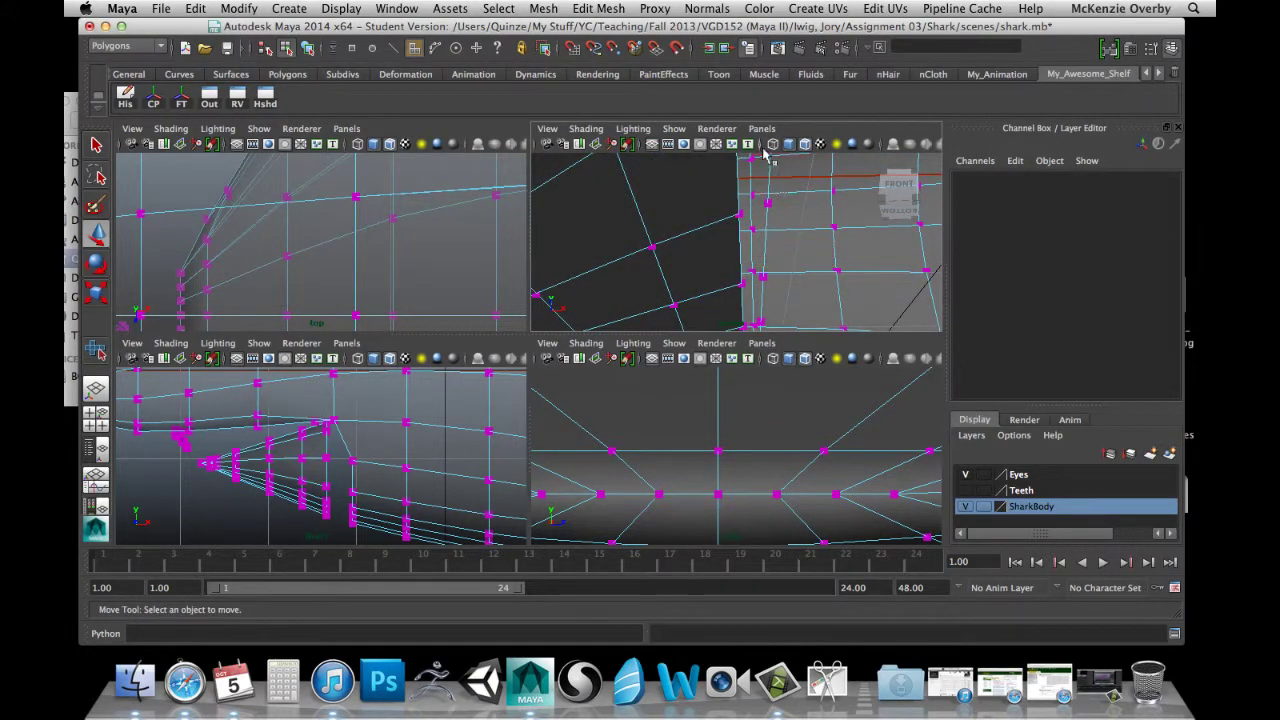
In the perspective view, select the top face of the thin inner strip inside the mouth-corner crease, save the scene and delete it.
key("space")
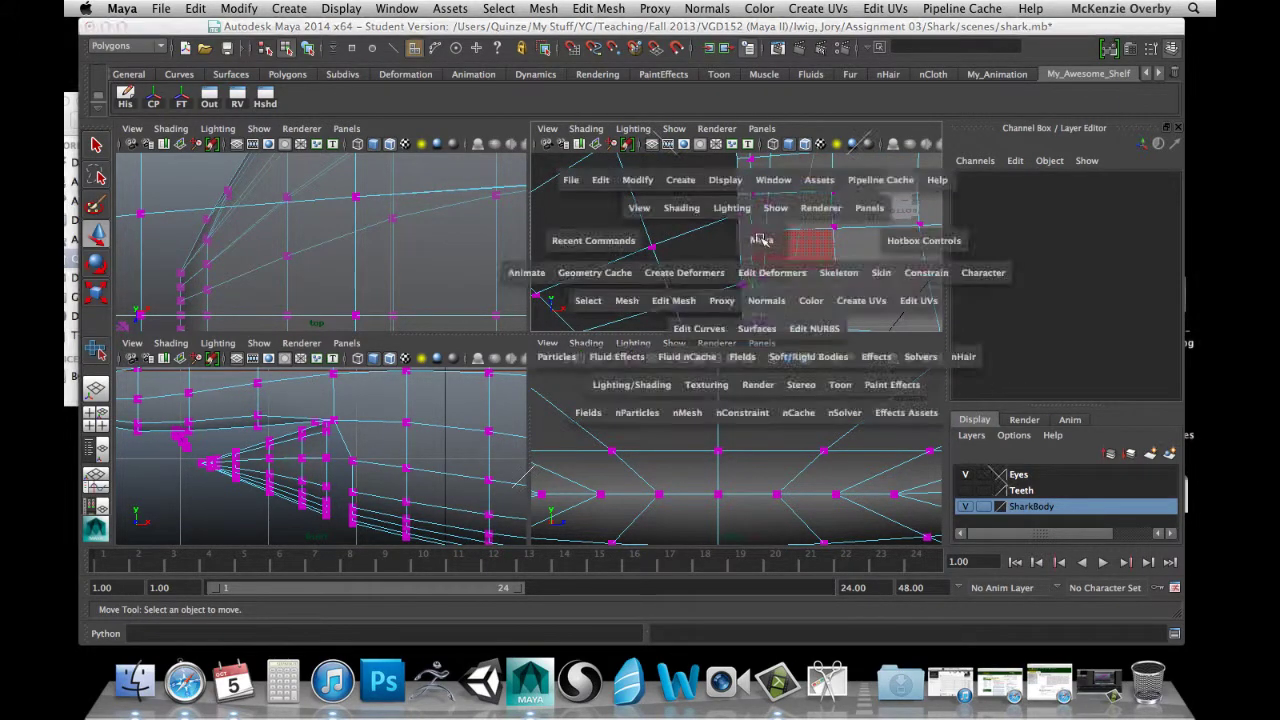
left_click_drag(752, 285, 589, 331, "alt")
right_click_drag(589, 331, 582, 348, "alt")
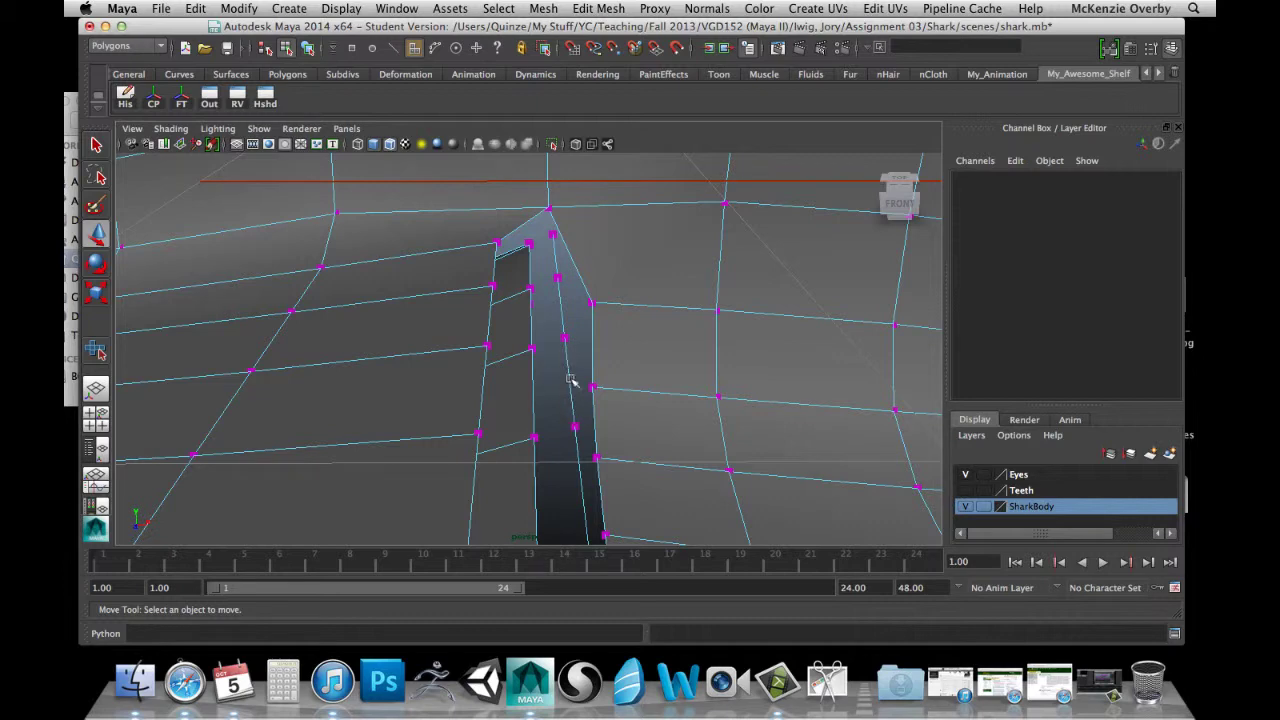
left_click(550, 252)
key("q")
key("super+s")
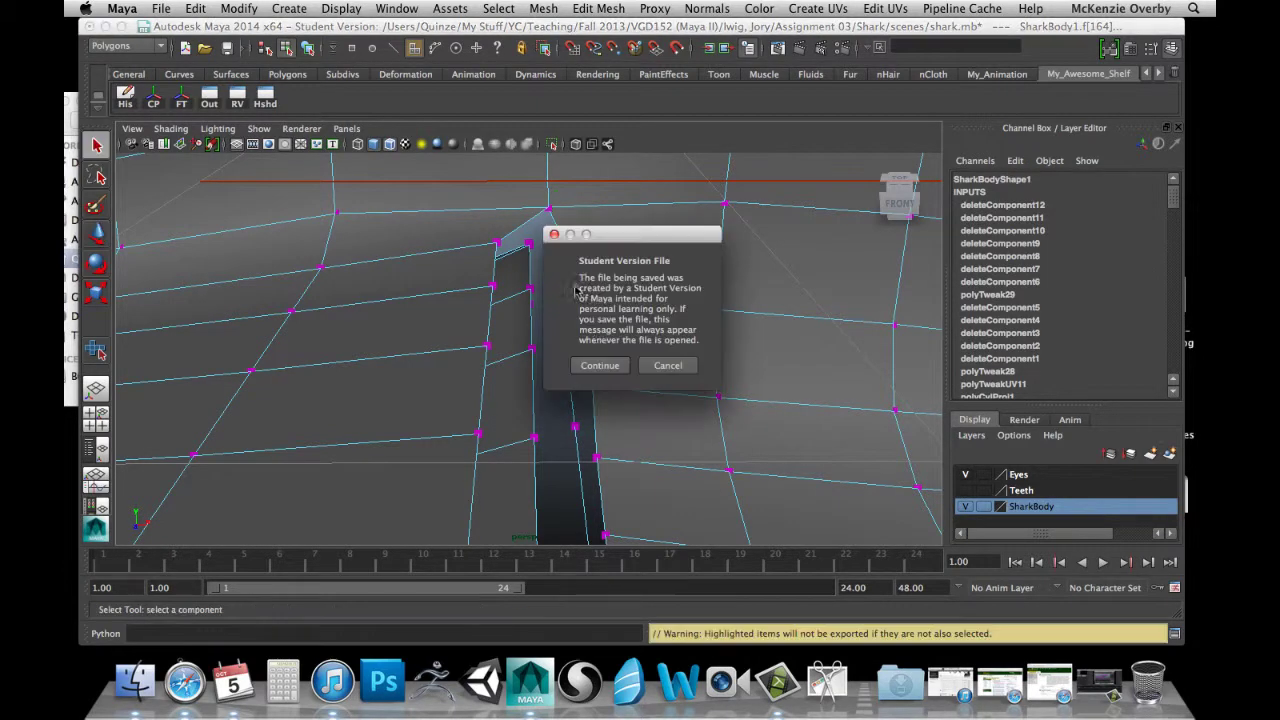
left_click(603, 369)
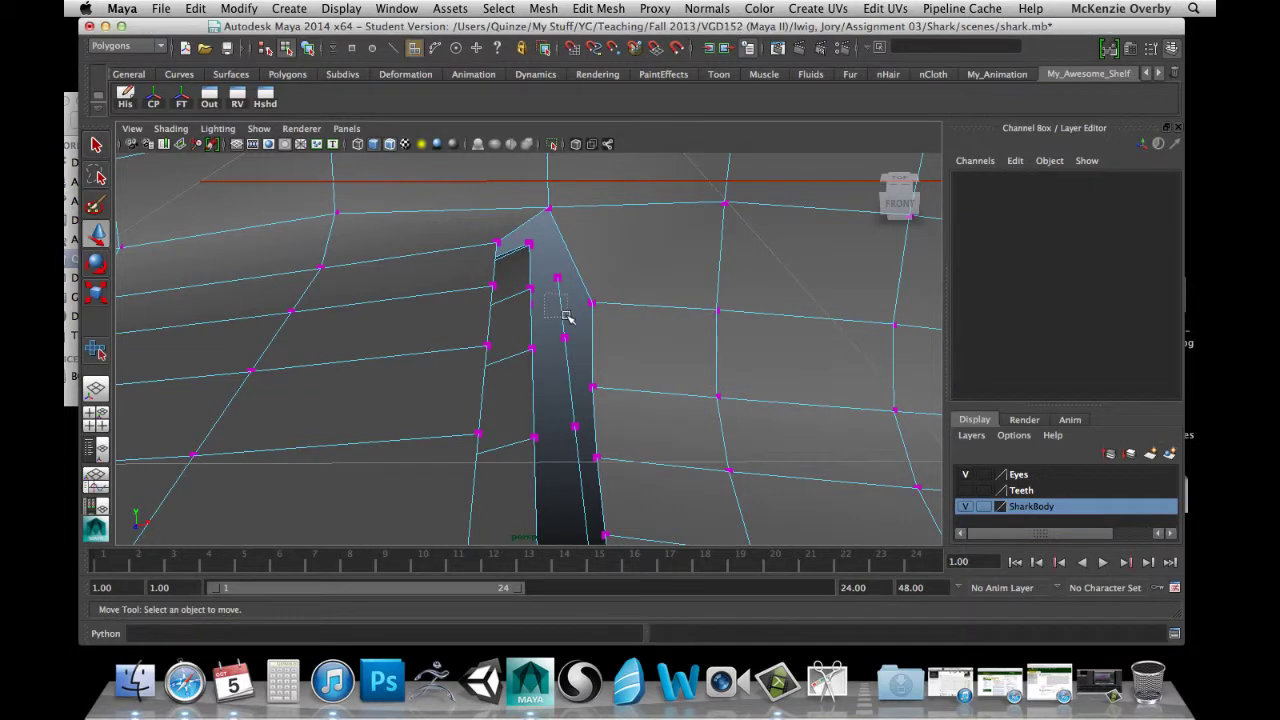
Select the next faces down the thin inner strip one after another, saving the scene and deleting each one.
left_click(567, 316)
key("super+x")
left_click(603, 370)
left_click(573, 395)
key("super+x")
left_click(602, 370)
middle_click_drag(538, 428, 538, 363, "alt")
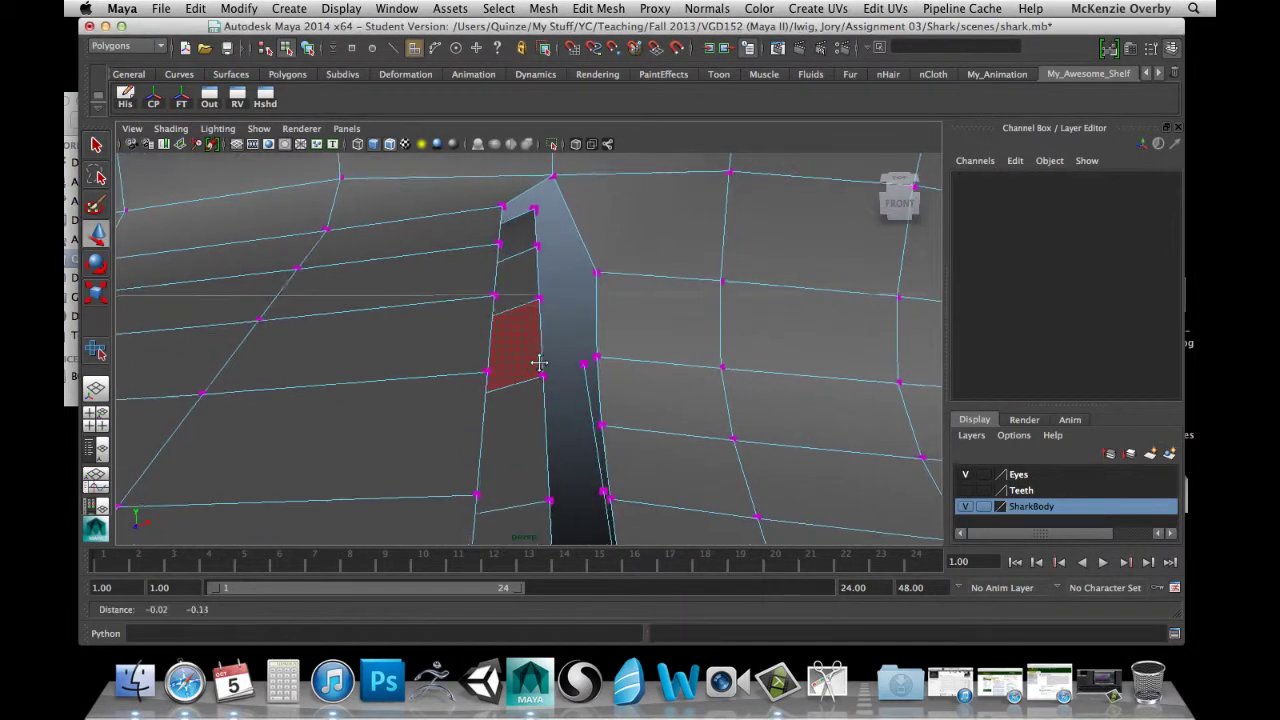
left_click(590, 425)
key("super+x")
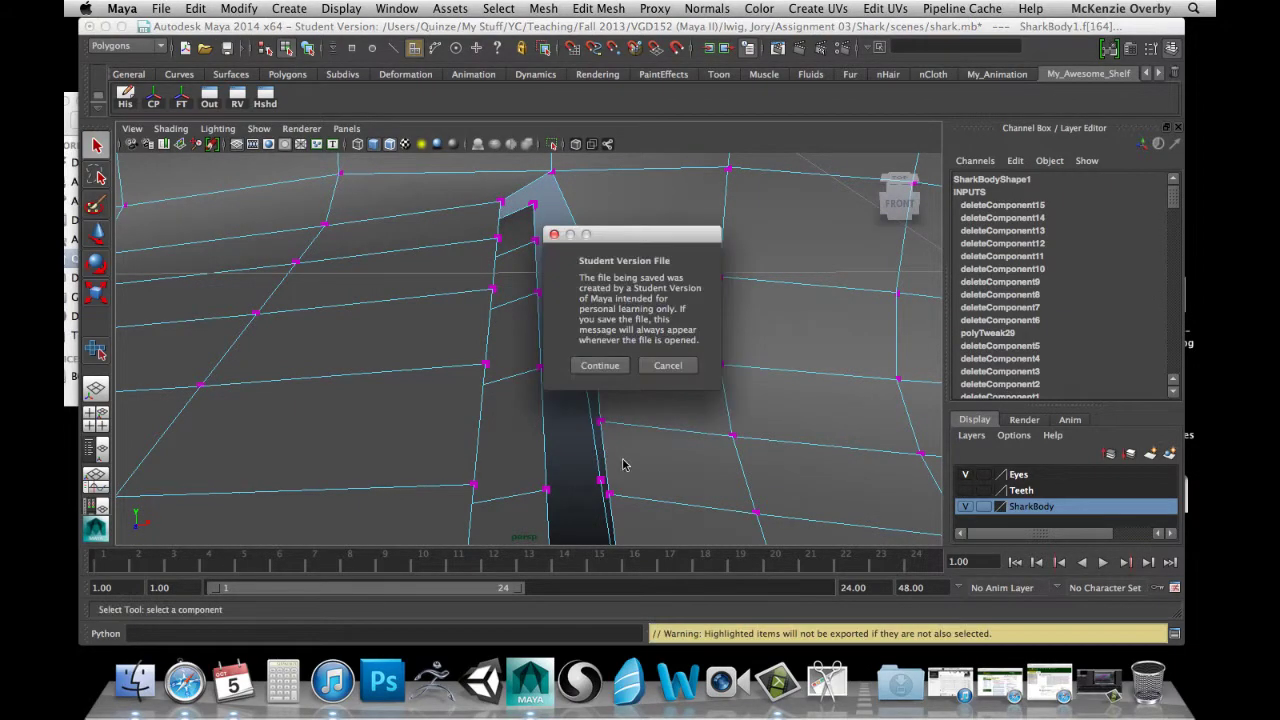
left_click(598, 366)
At the opposite mouth corner, select the last two pieces of the inner strip in turn, saving the scene and deleting each.
left_click_drag(590, 375, 282, 295, "alt")
left_click(510, 312)
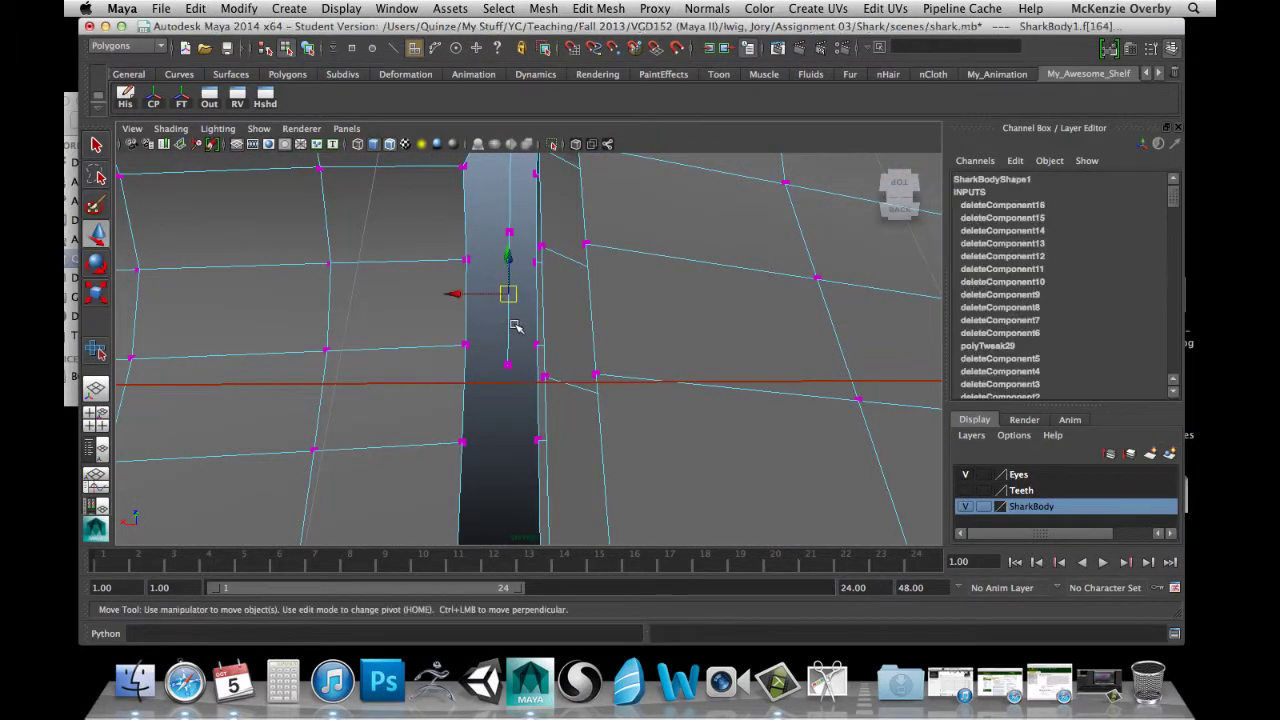
key("super+x")
left_click(573, 368)
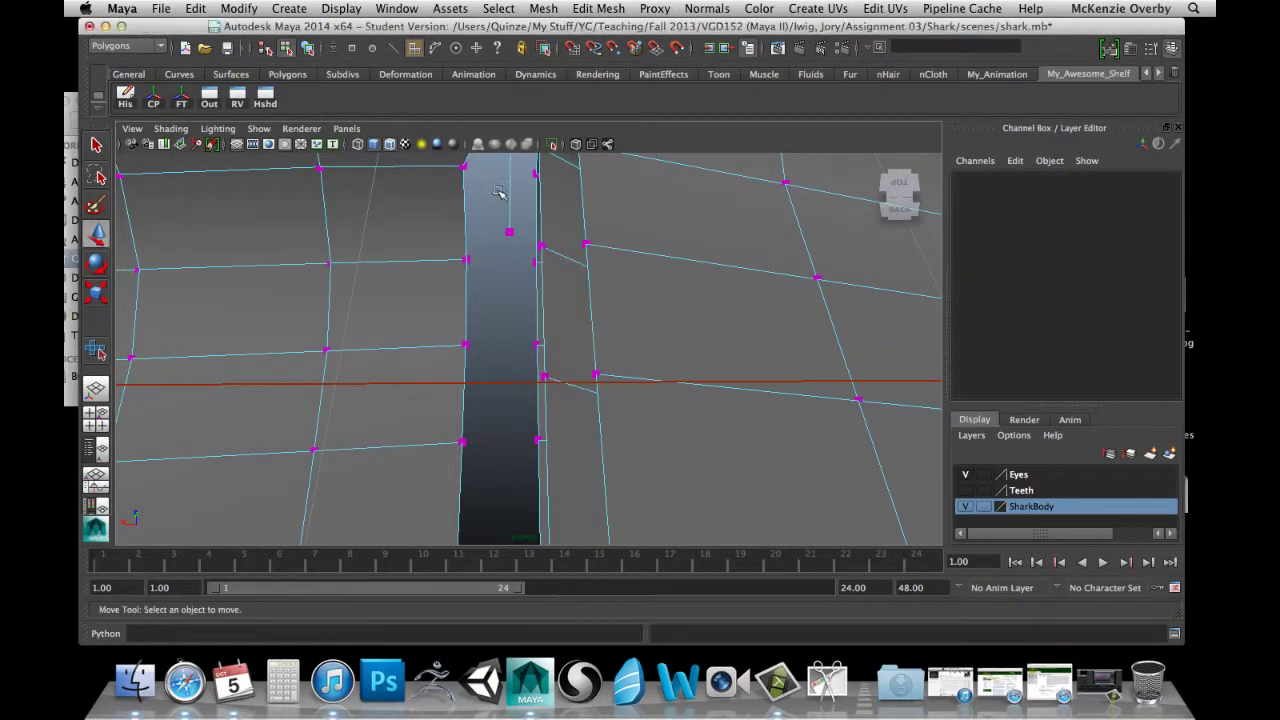
left_click(508, 199)
key("super+x")
left_click(605, 367)
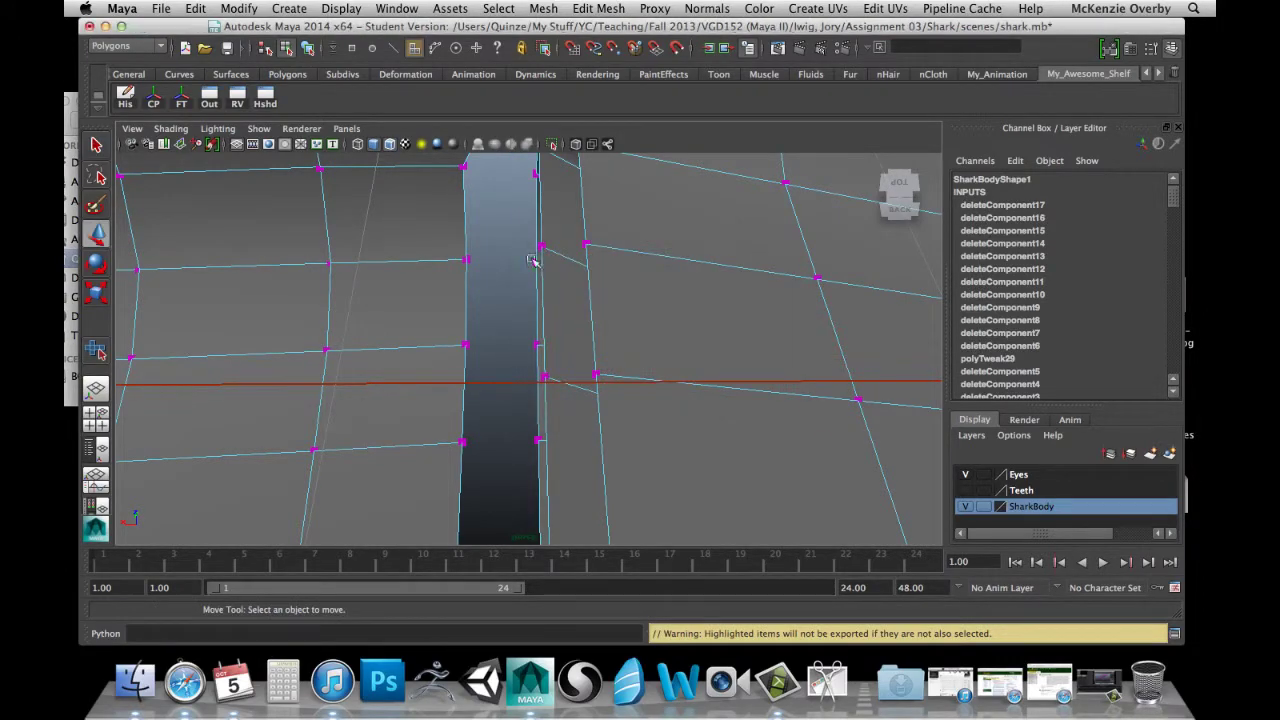
Examine the cleared gap behind the lower jaw from the front and below, and switch the shark body to vertex selection.
left_click_drag(531, 251, 235, 220, "alt")
right_click_drag(235, 220, 325, 240, "alt")
left_click_drag(494, 289, 403, 296, "alt")
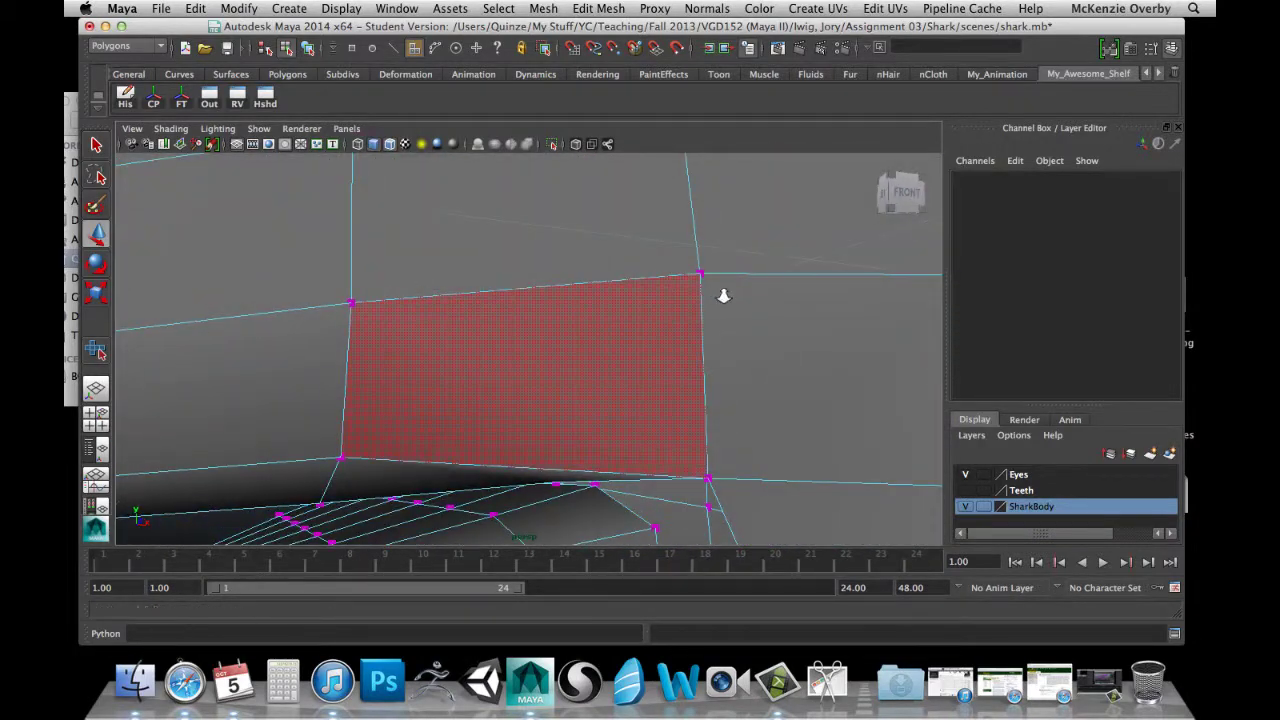
right_click_drag(723, 294, 500, 274, "alt")
left_click_drag(573, 317, 517, 317, "alt")
right_click(520, 347)
right_click_drag(520, 347, 462, 348)
left_click_drag(486, 371, 489, 297, "alt")
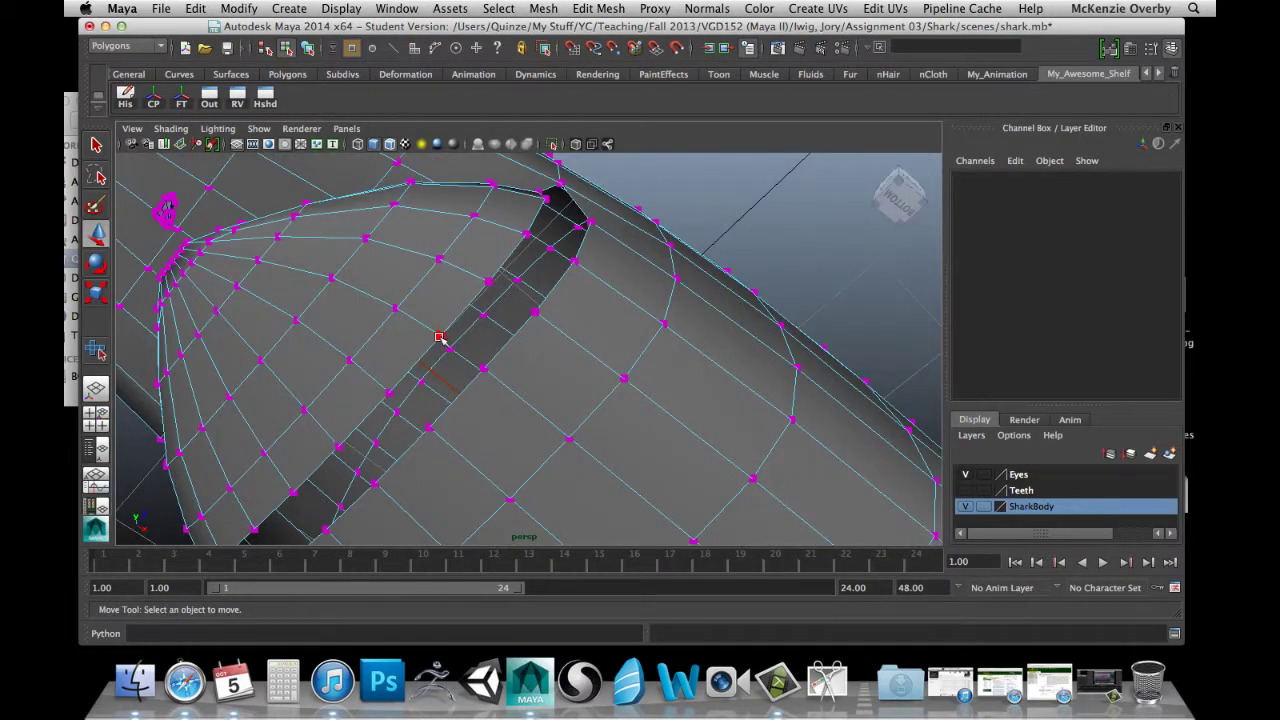
Try moving a vertex on each side of the jaw gap vertically, undoing each move.
left_click(440, 337)
left_click_drag(440, 337, 447, 430, "alt")
key("z")
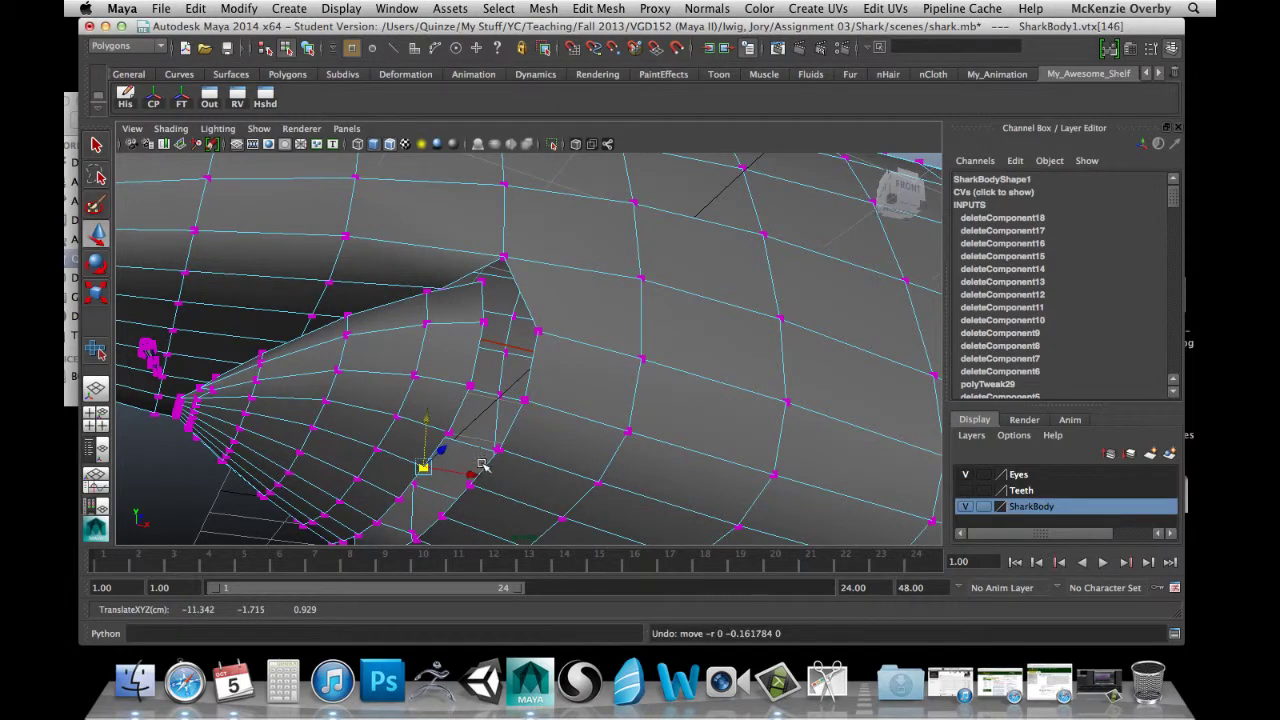
left_click(469, 486)
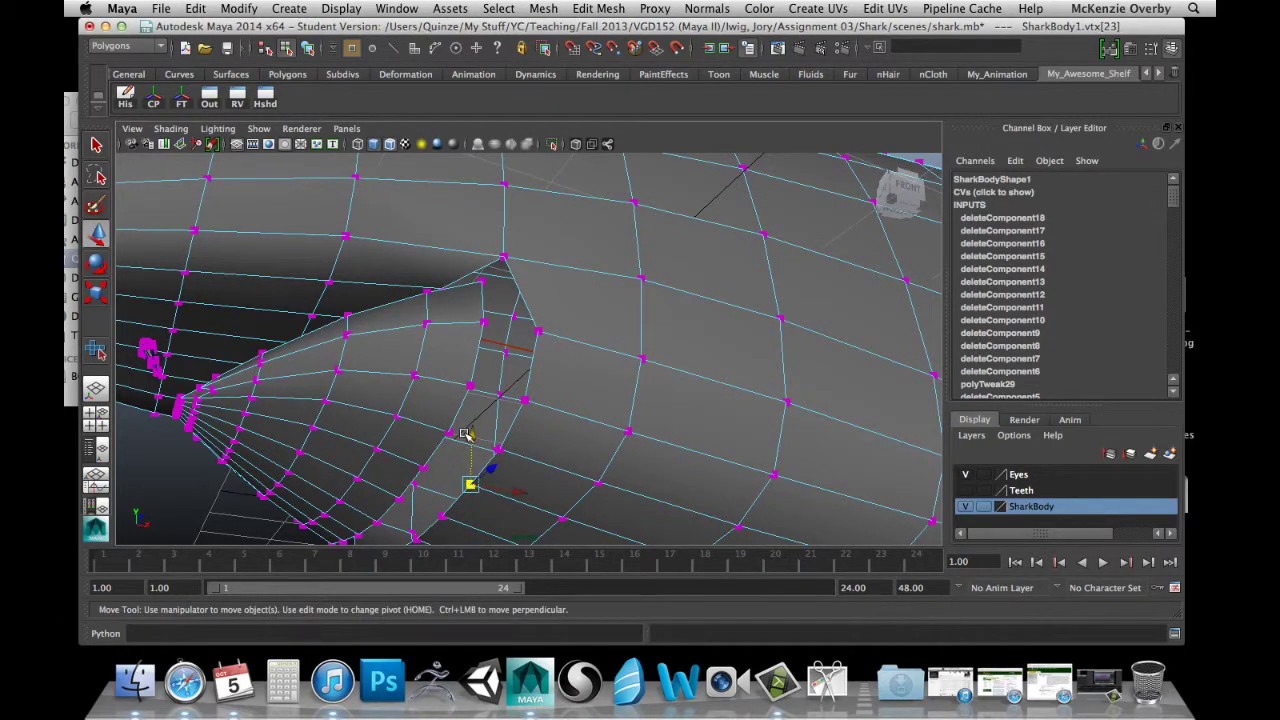
left_click_drag(465, 434, 466, 432)
key("z")
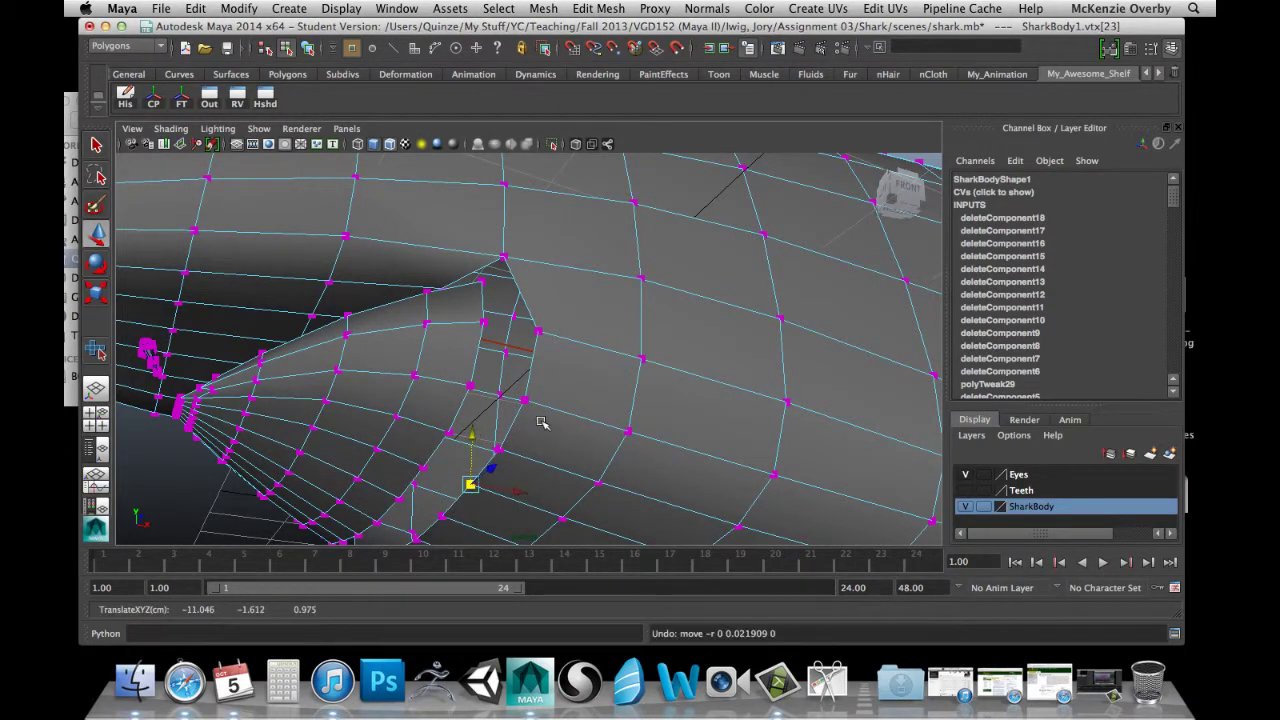
Switch to edge selection and select the loop of border edges on the body side of the jaw gap.
left_click_drag(478, 388, 458, 413, "alt")
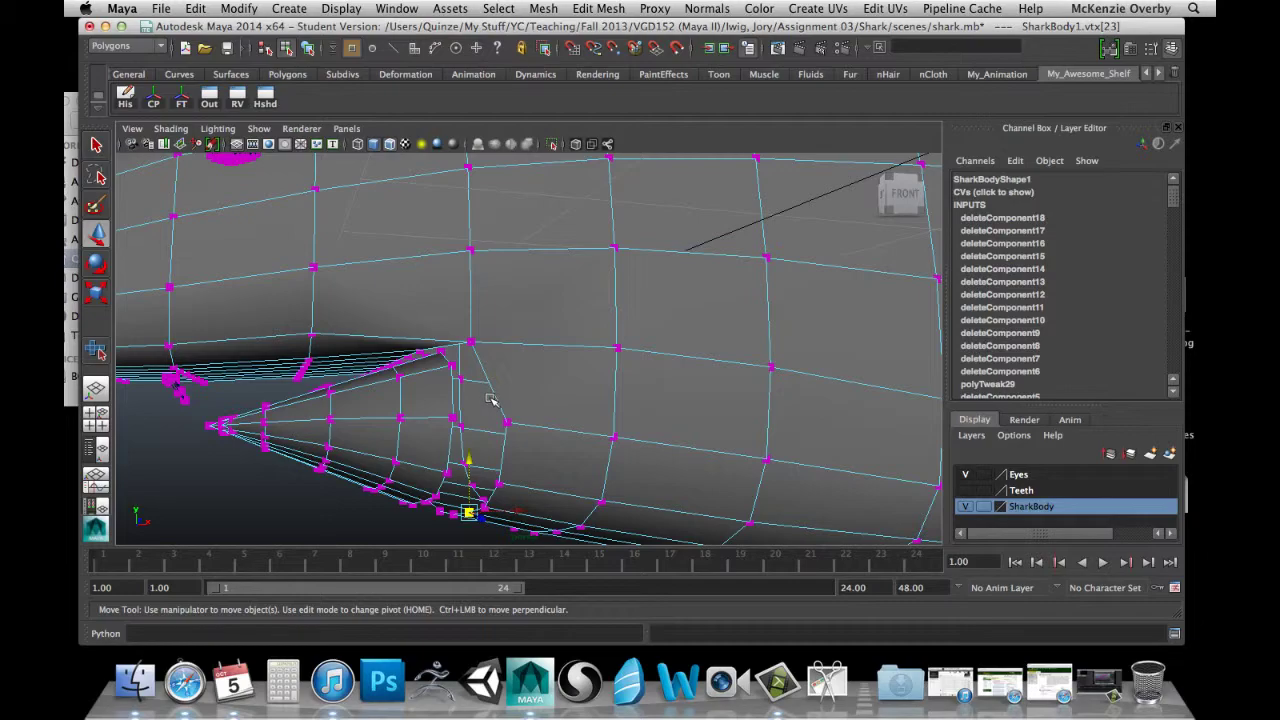
left_click_drag(392, 441, 443, 367, "alt")
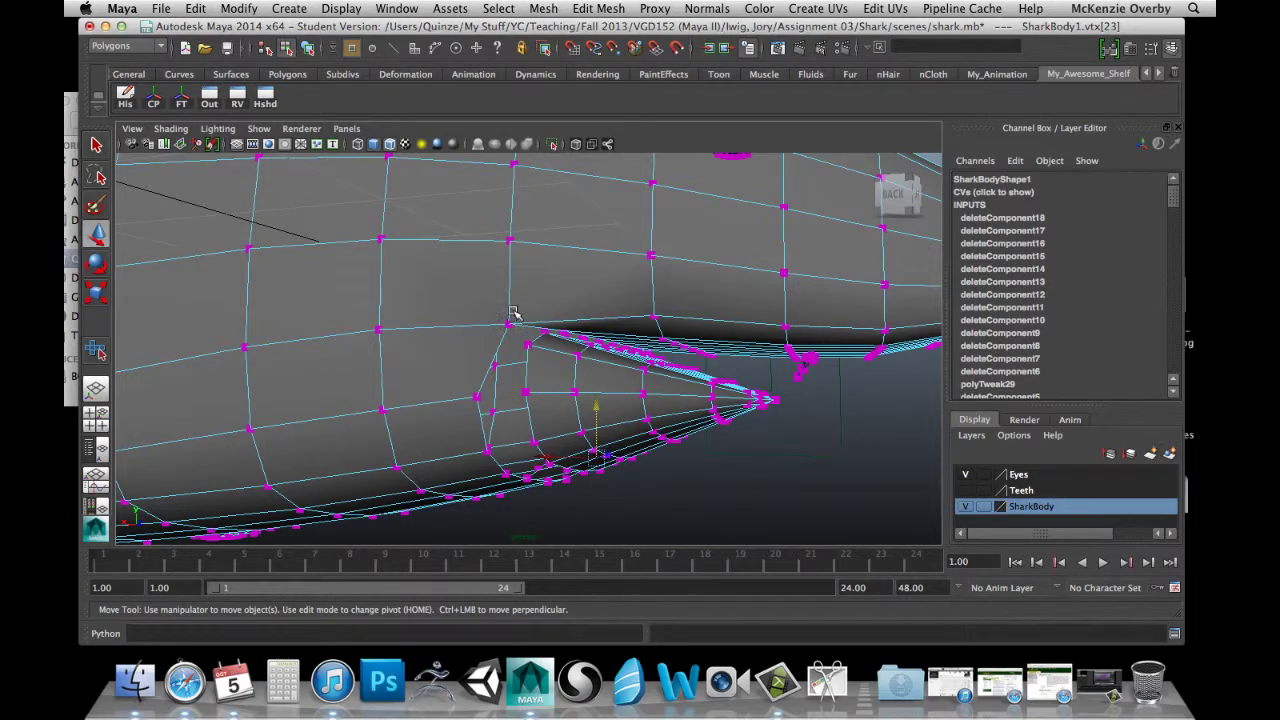
left_click_drag(511, 313, 538, 340, "alt")
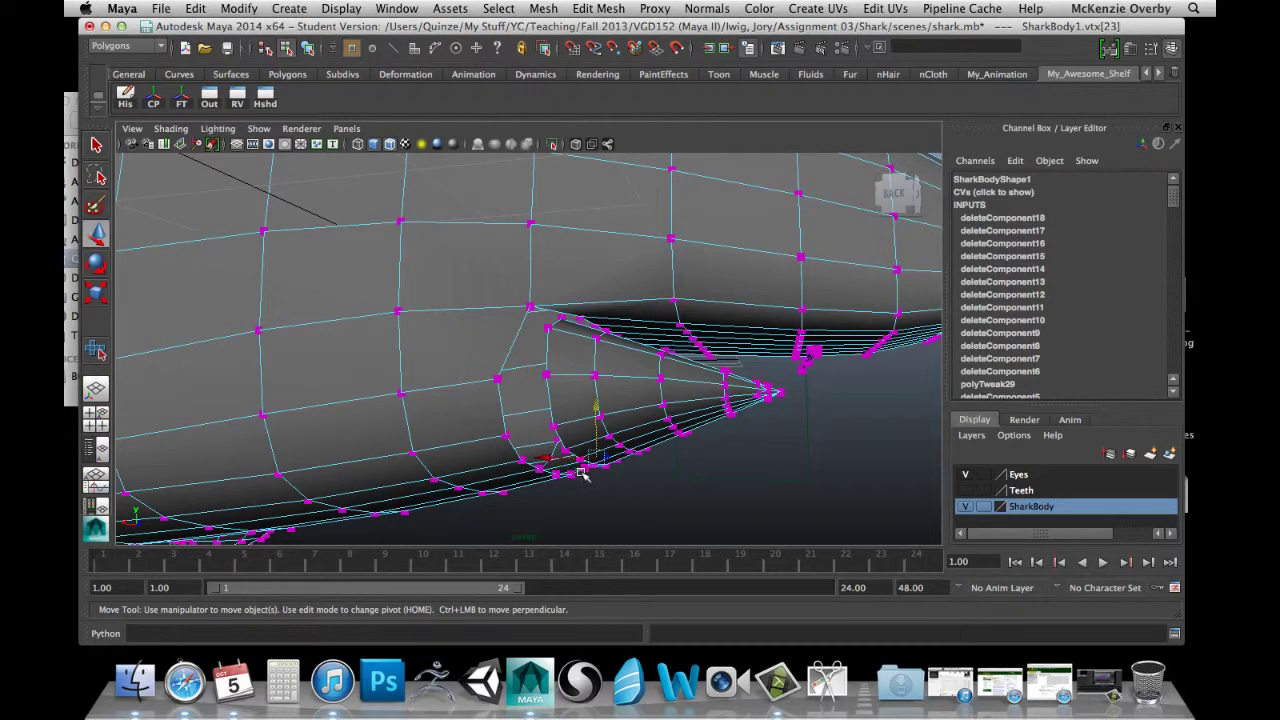
left_click_drag(509, 343, 531, 309, "alt")
left_click_drag(515, 262, 484, 309, "alt")
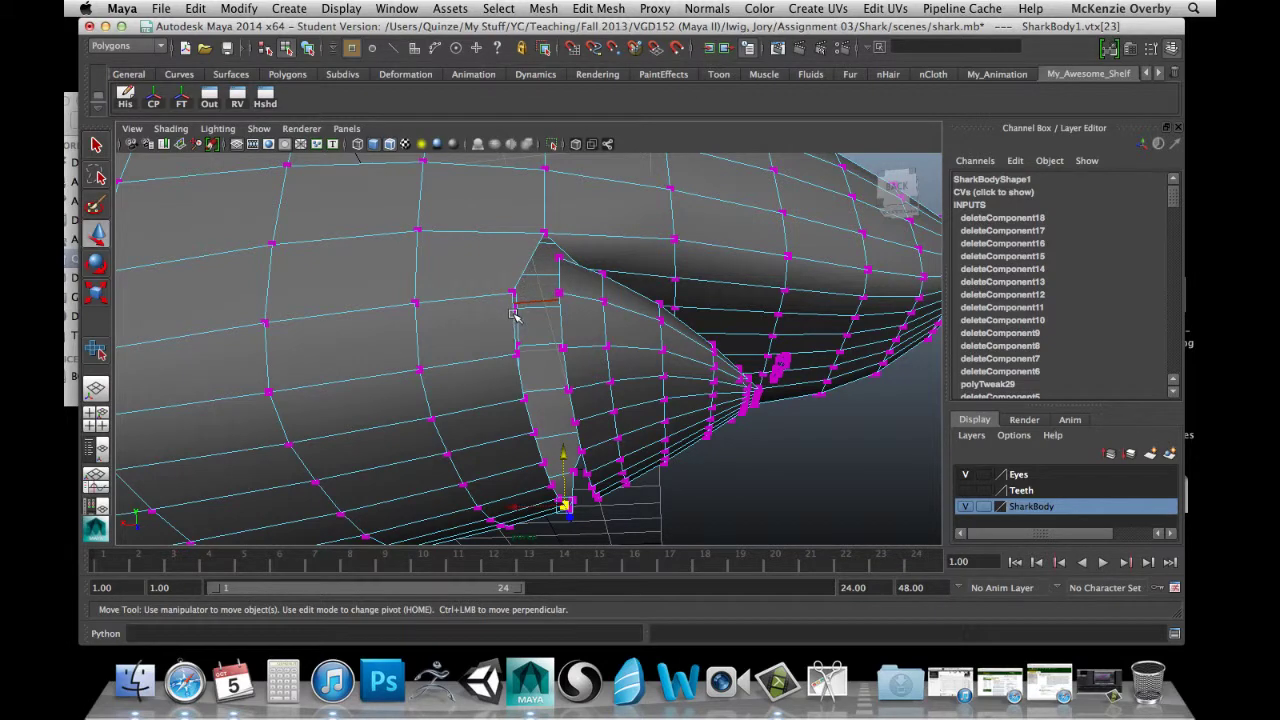
right_click_drag(528, 268, 529, 222)
left_click(530, 261)
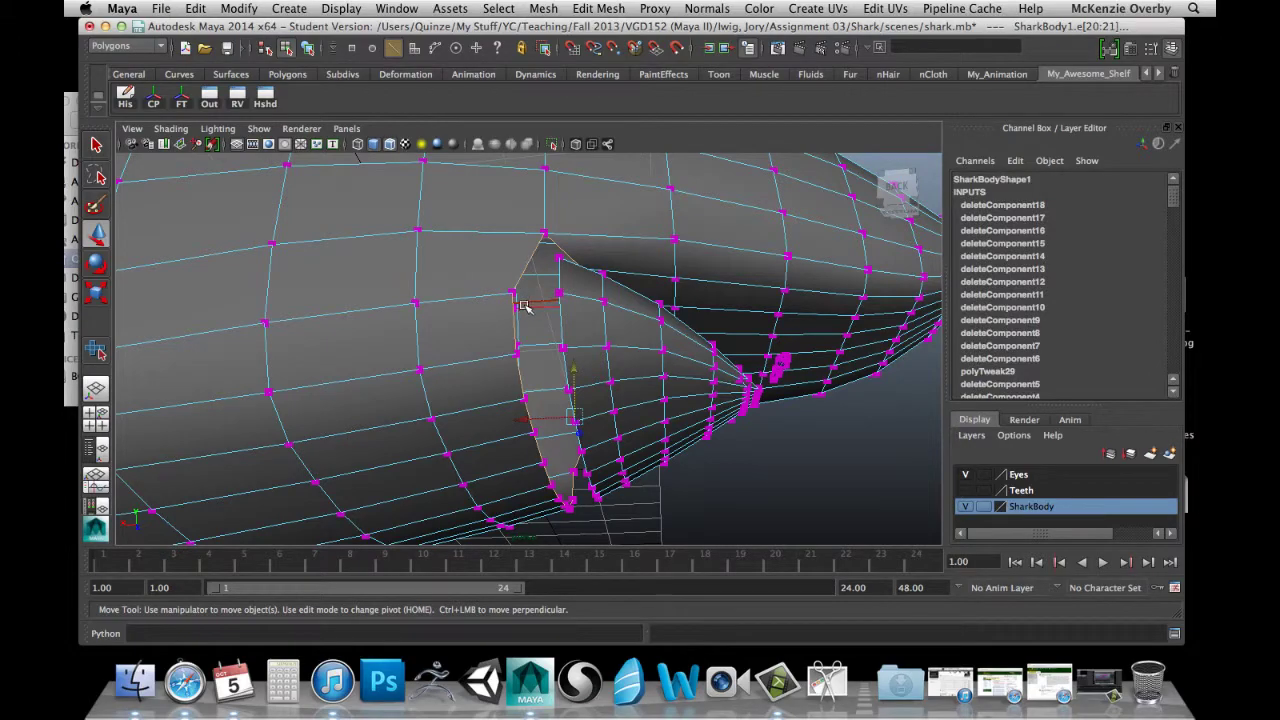
Extrude the selected border edges and move the new edges forward toward the lower jaw and slightly down.
left_click_drag(523, 304, 493, 305, "alt")
left_click(608, 8)
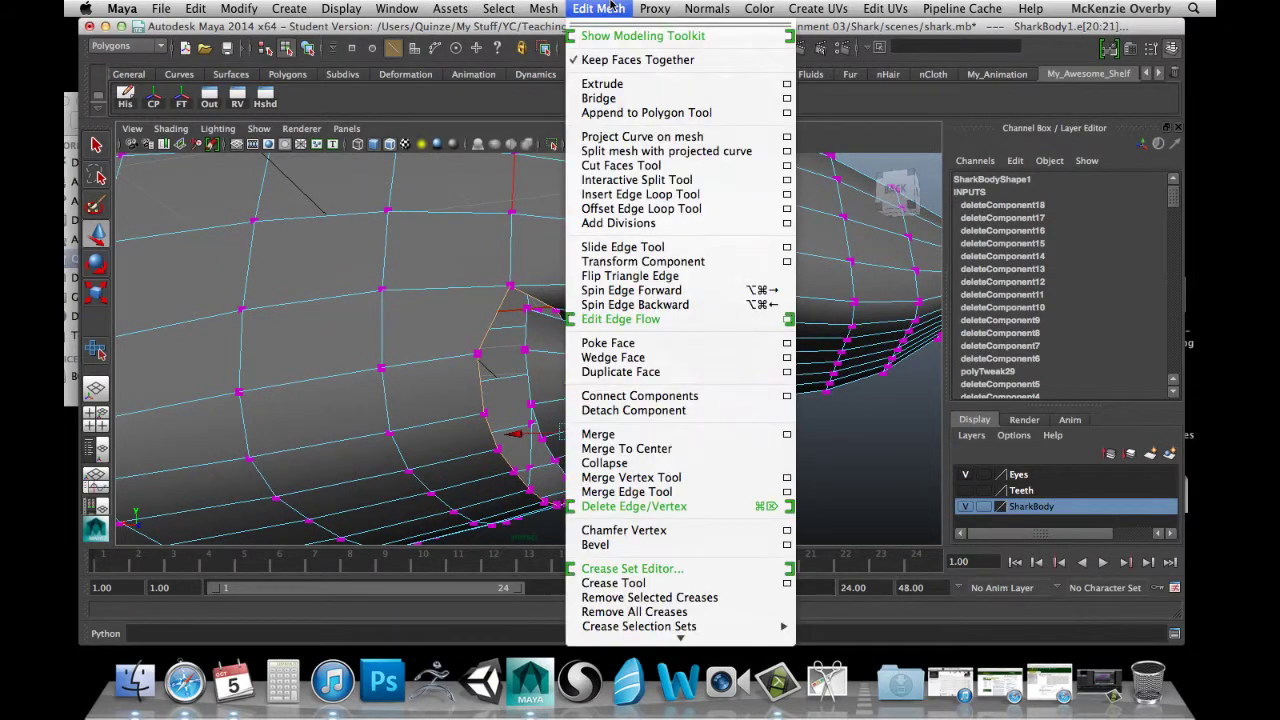
left_click(612, 88)
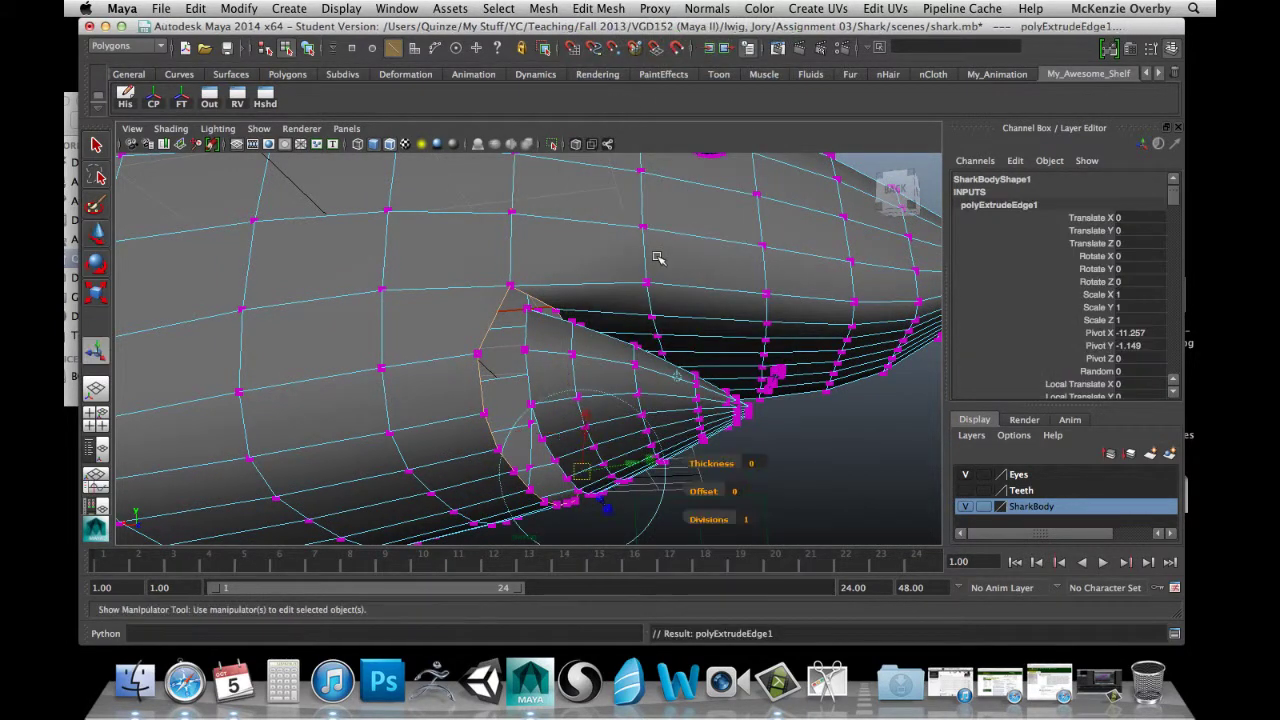
key("w")
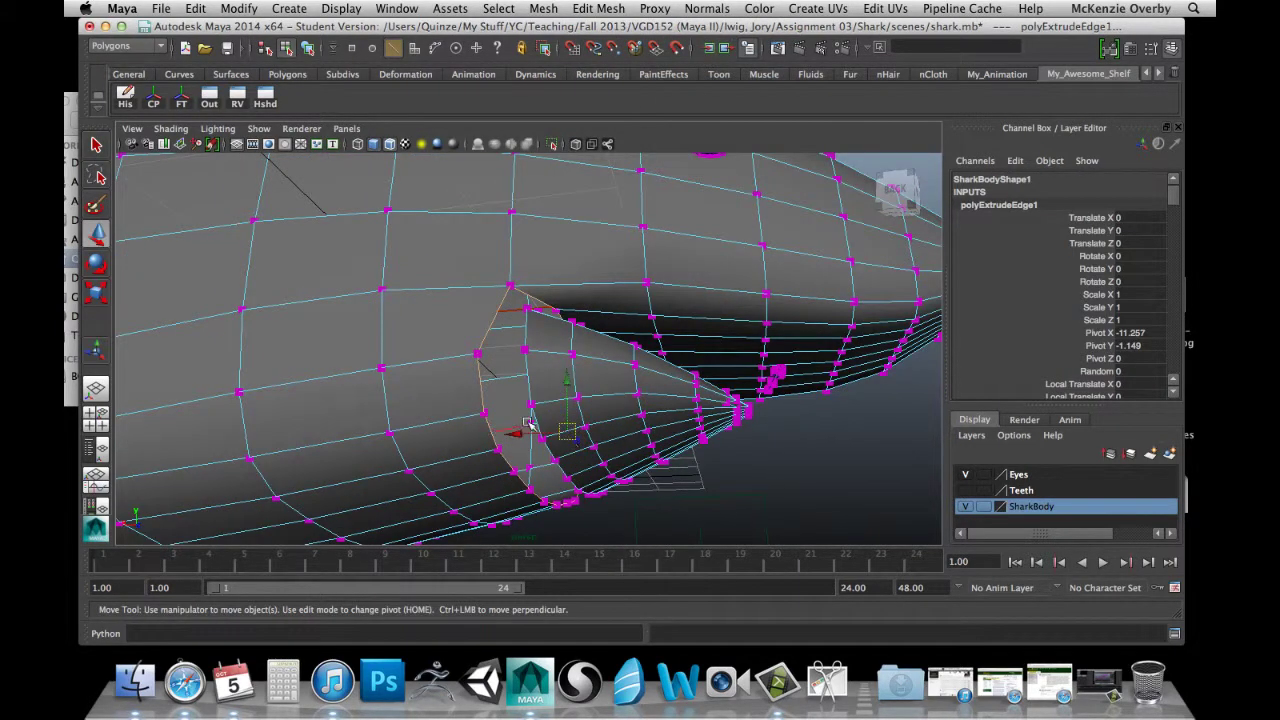
left_click_drag(520, 435, 534, 437)
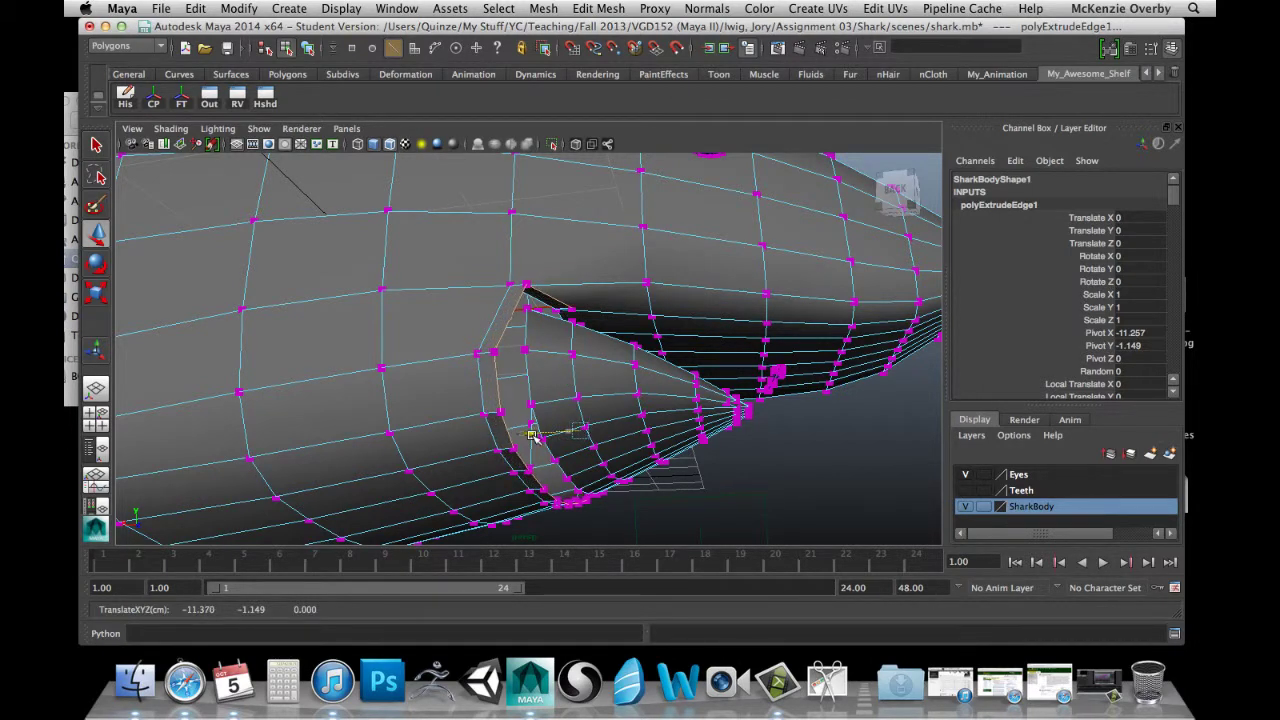
left_click_drag(583, 381, 584, 388)
Scale the extruded border edges slightly inward and raise them a little to follow the mouth opening.
key("r")
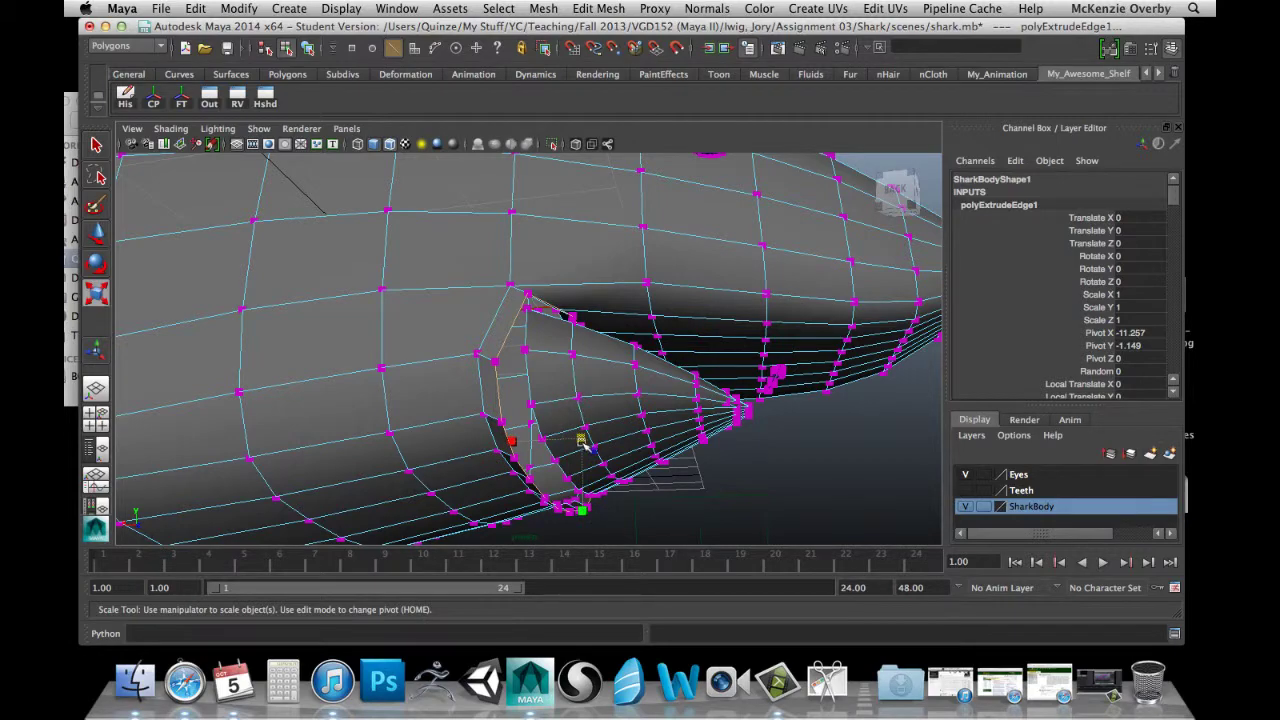
left_click_drag(581, 440, 504, 460)
key("w")
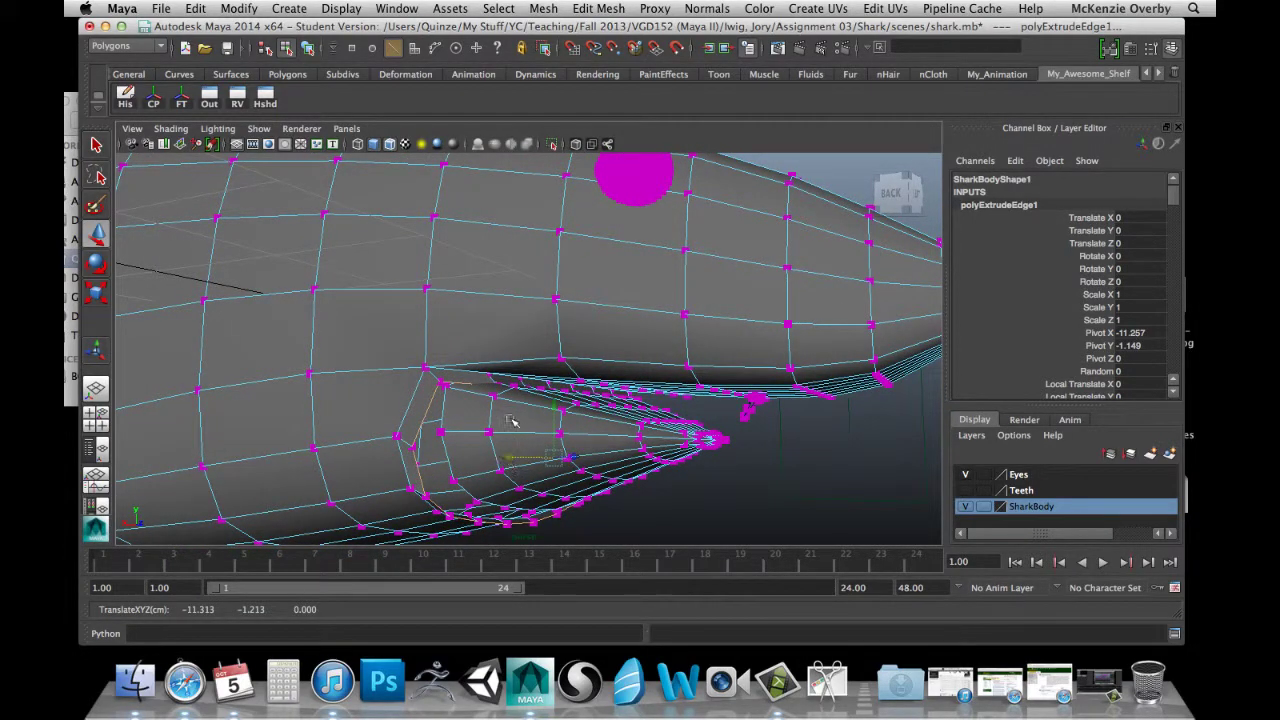
left_click_drag(557, 407, 558, 400)
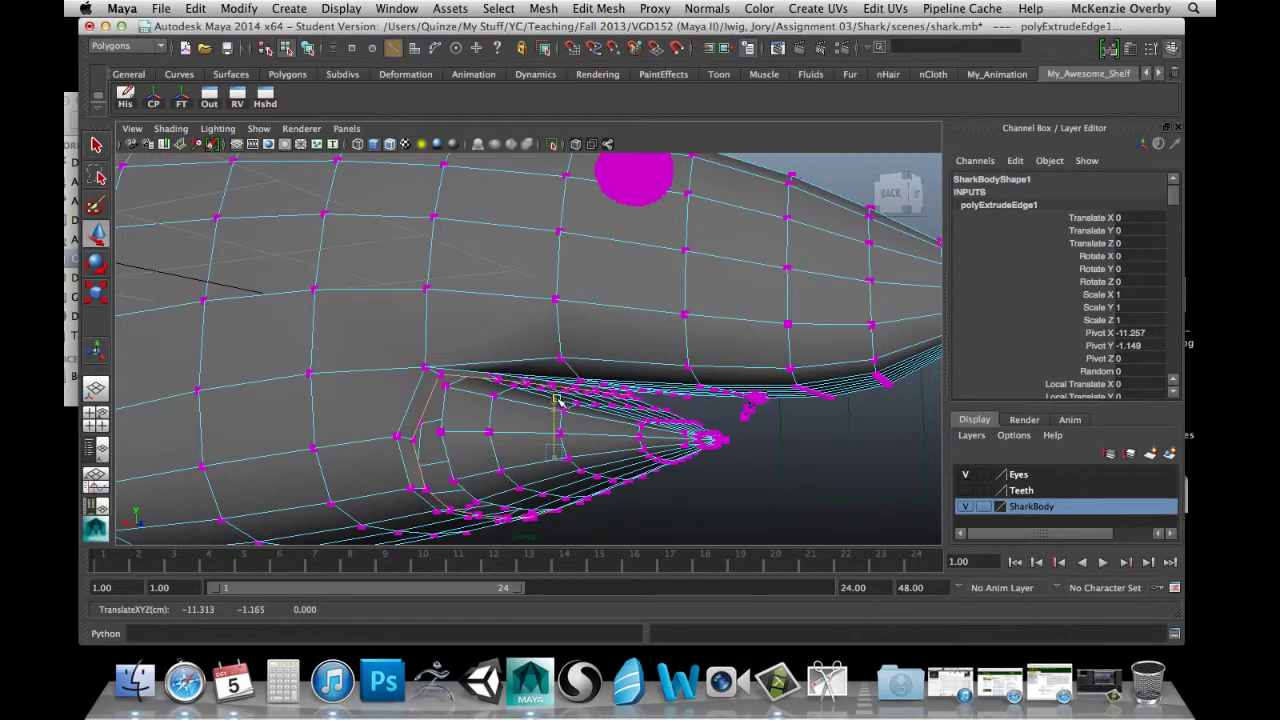
left_click_drag(471, 432, 489, 410, "alt")
scroll(487, 411, "up", 4)
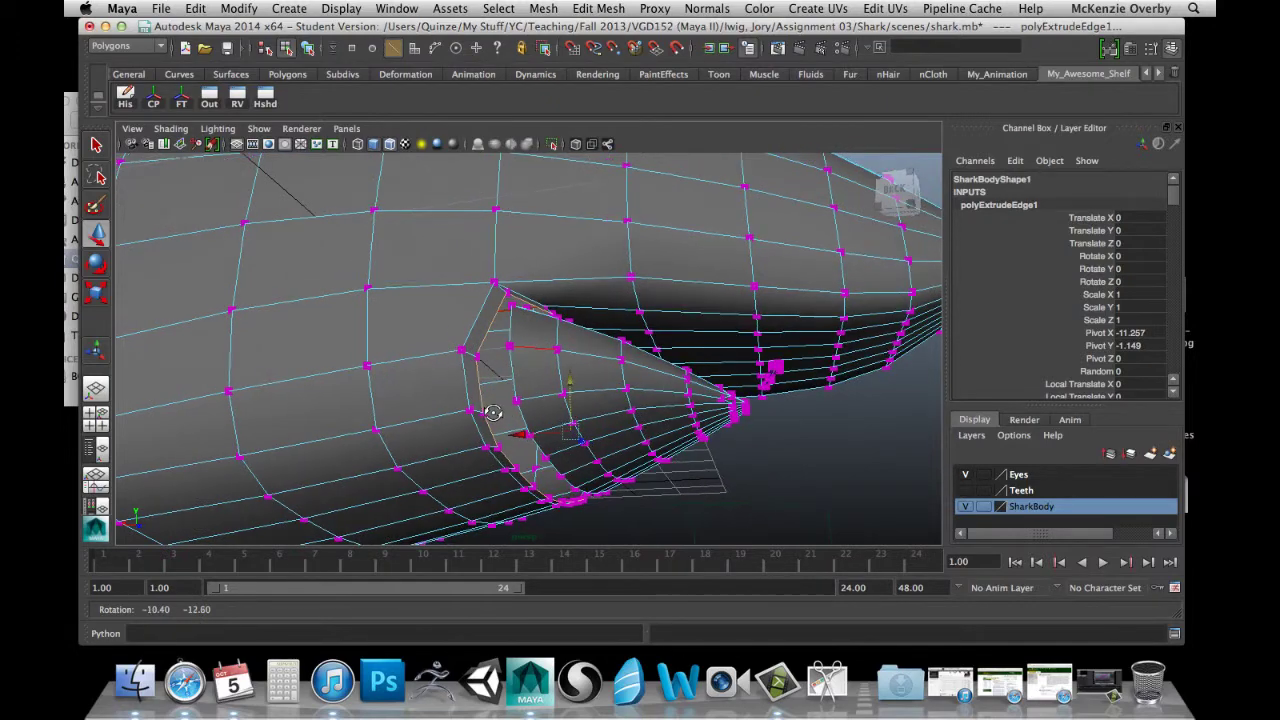
mouse_move(483, 409)
left_mouse_down("alt")
mouse_move(506, 409)
mouse_move(471, 429)
left_mouse_up("alt")
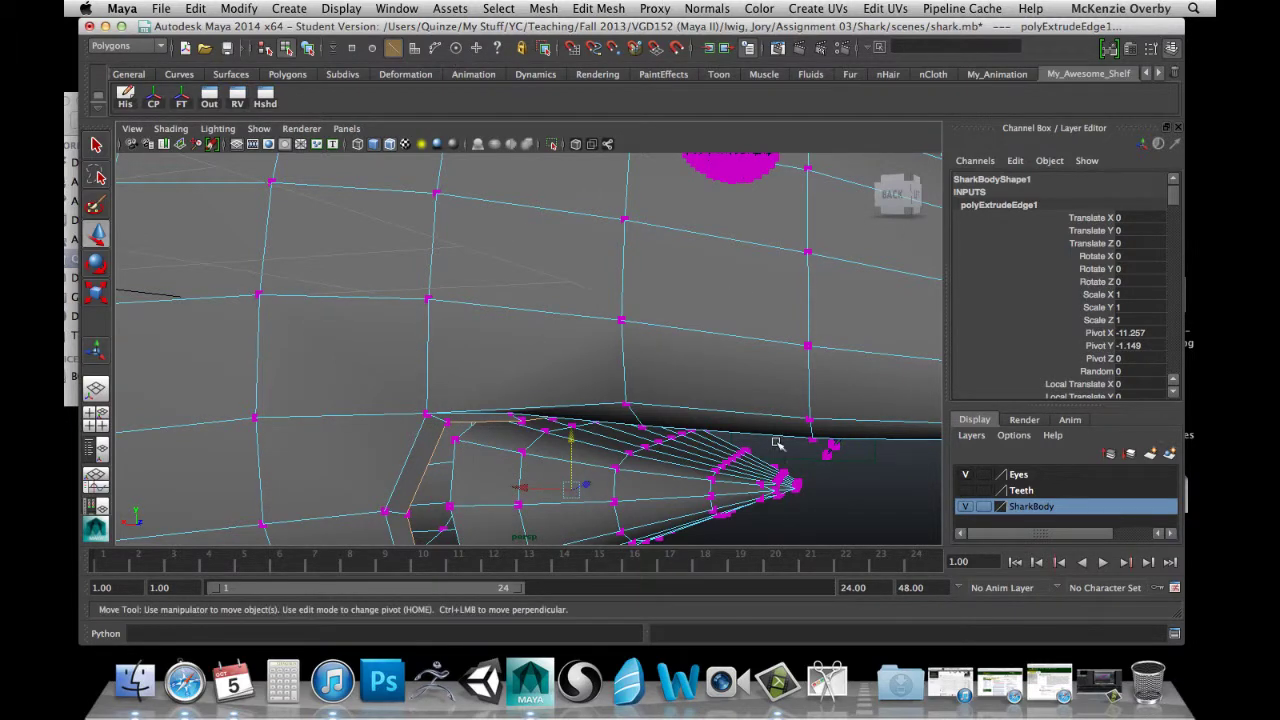
Start the Merge Vertex Tool for the mouth corner's vertices and review its Merge To option in the tool settings.
right_click_drag(758, 370, 822, 350)
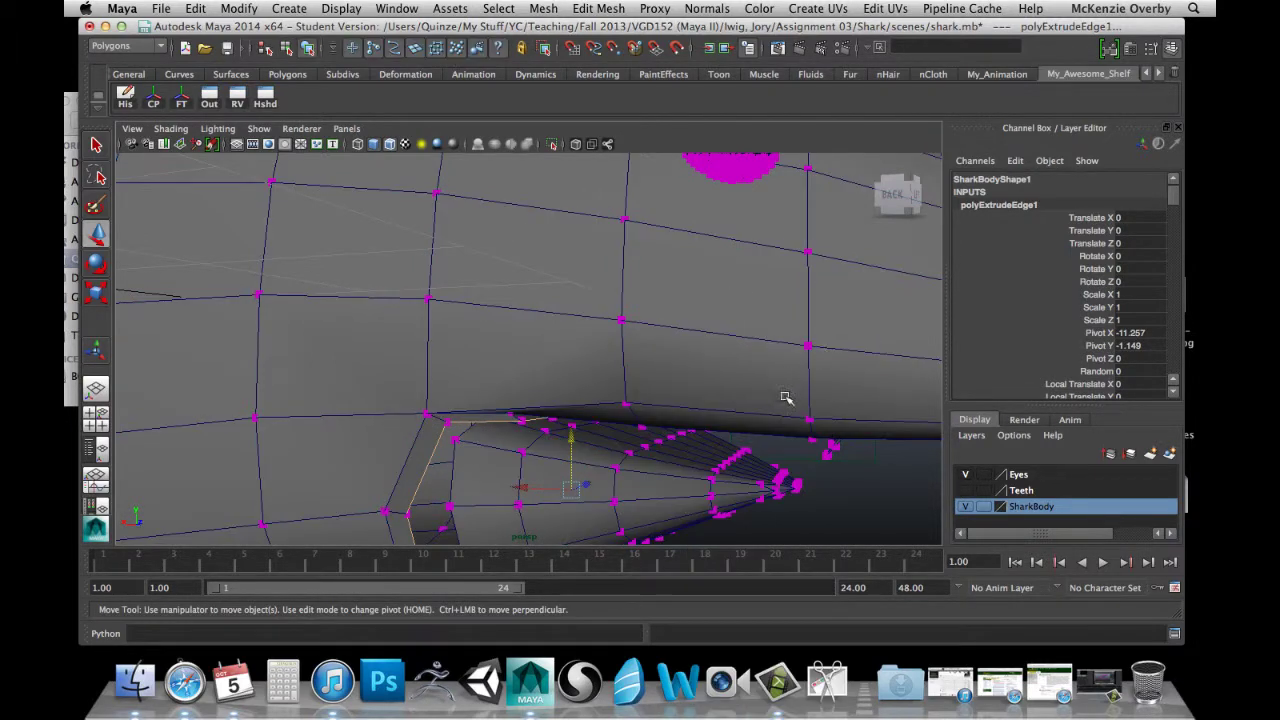
left_click(622, 8)
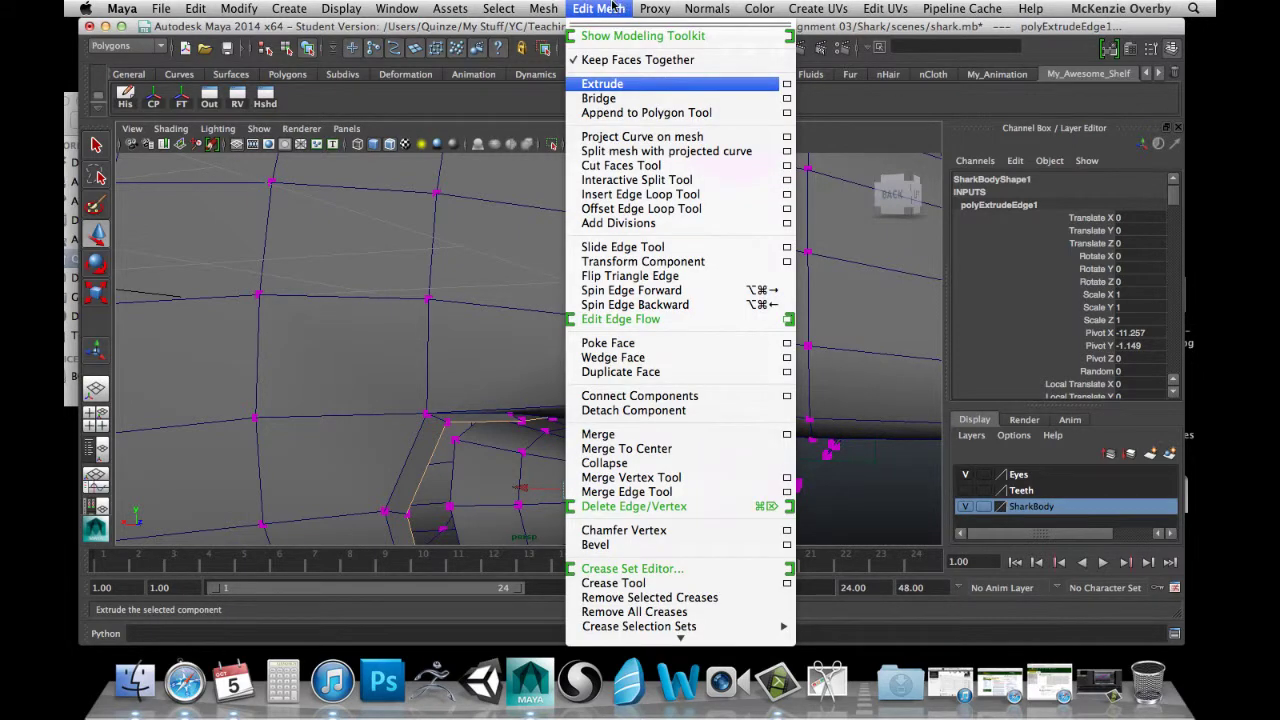
left_click(641, 478)
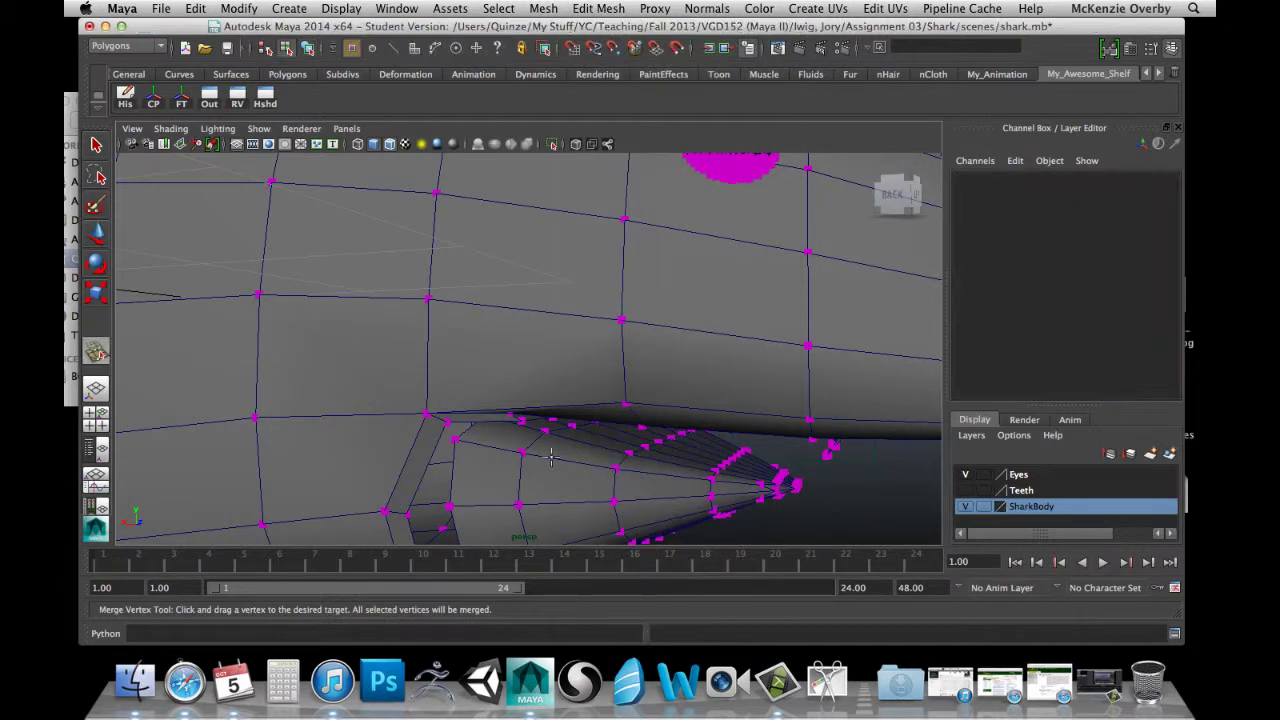
left_click(1150, 49)
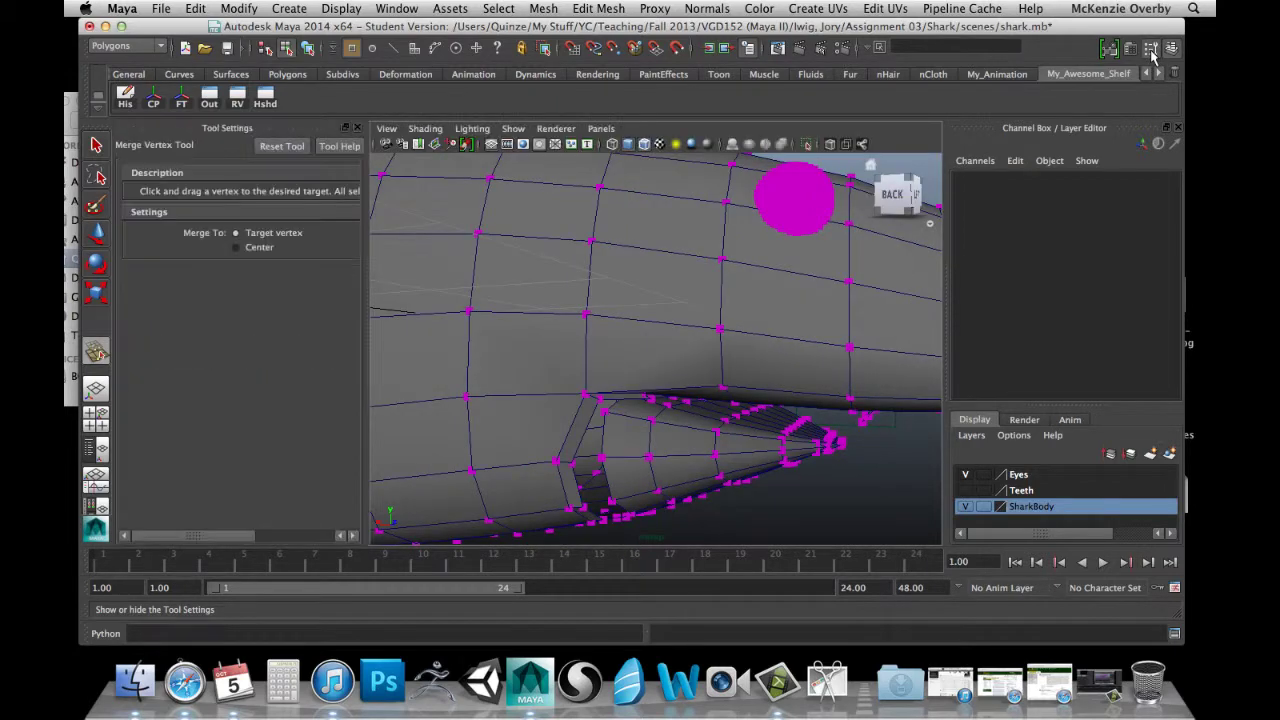
left_click(247, 247)
left_click(358, 133)
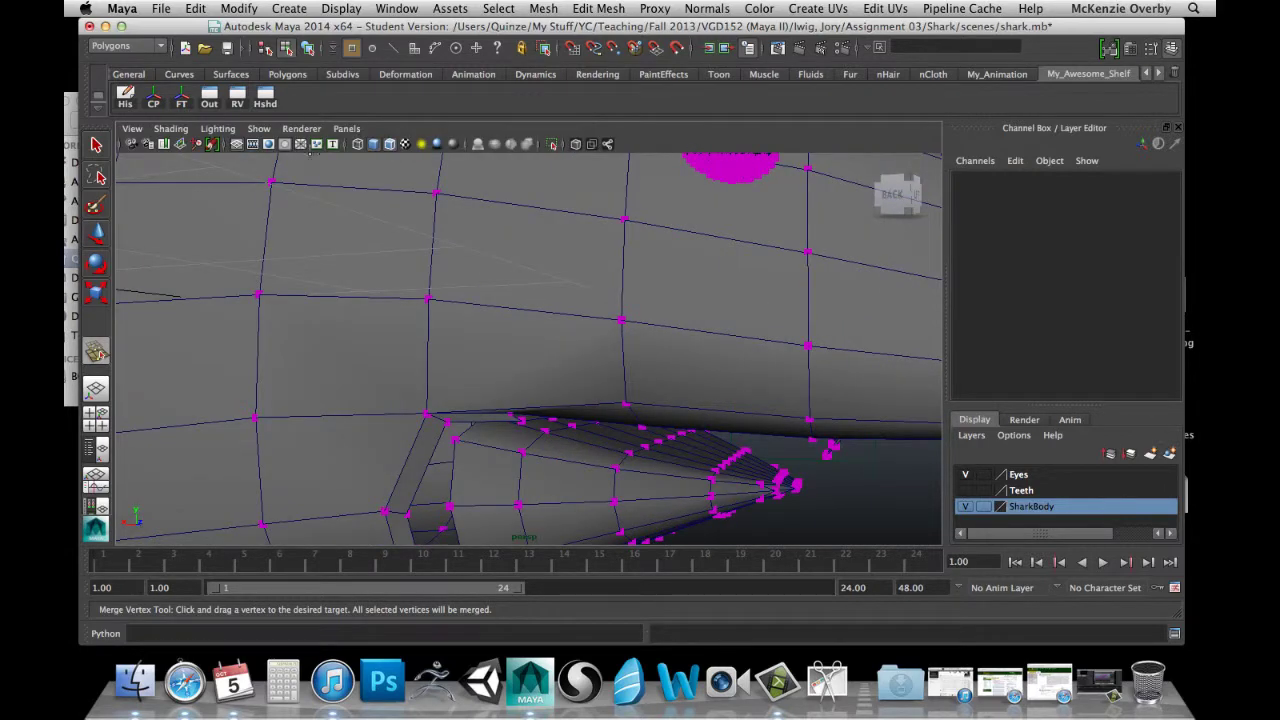
scroll(437, 440, "up", 3)
scroll(440, 440, "up", 6)
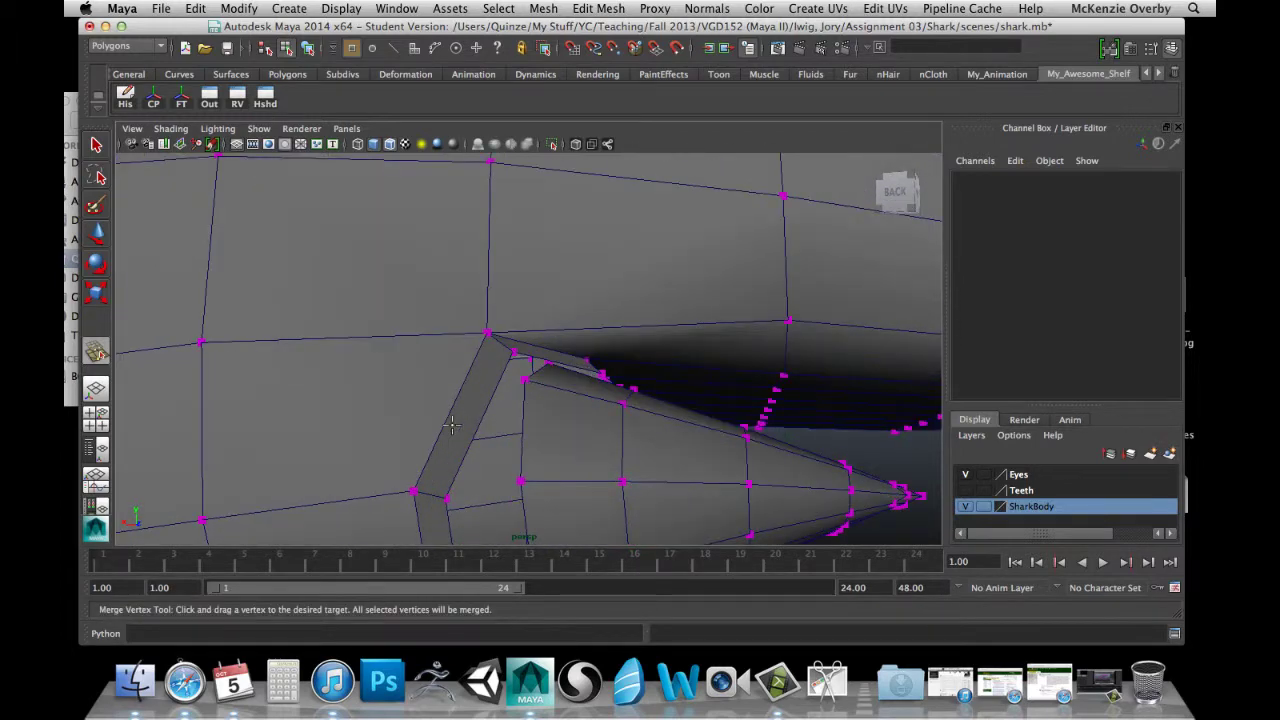
right_click_drag(452, 454, 476, 446, "alt")
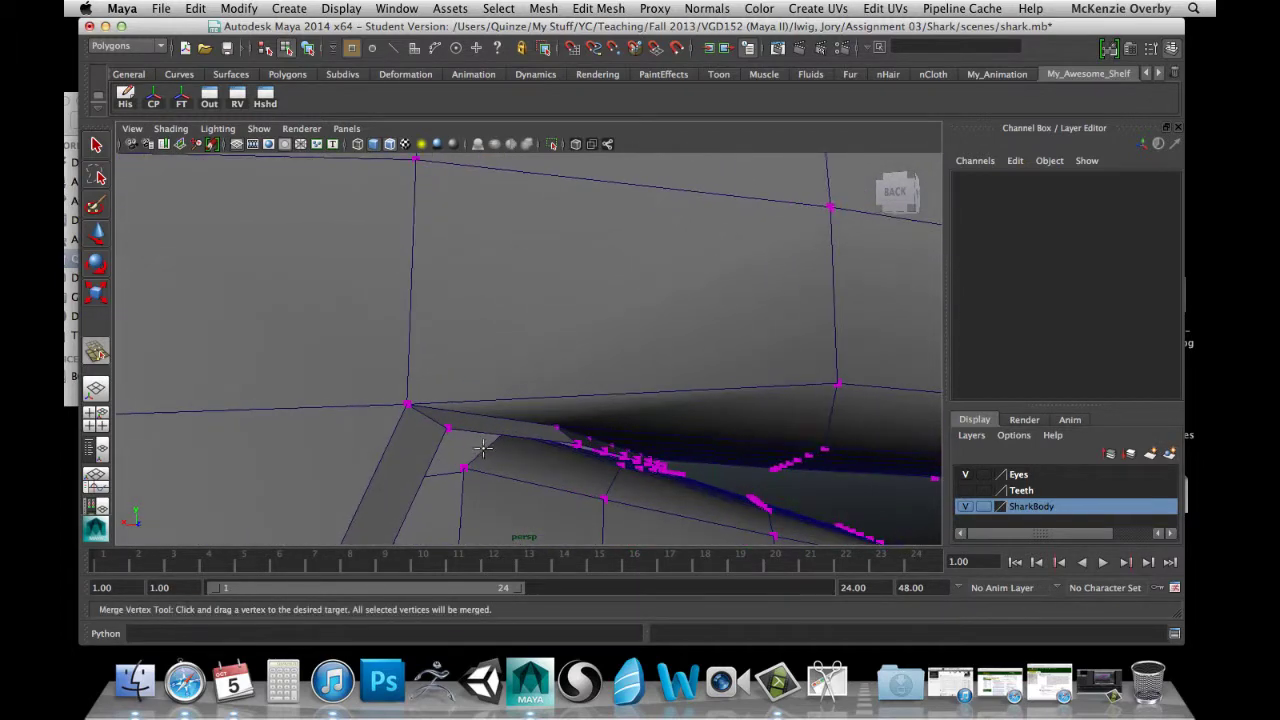
middle_click_drag(476, 446, 464, 374, "alt")
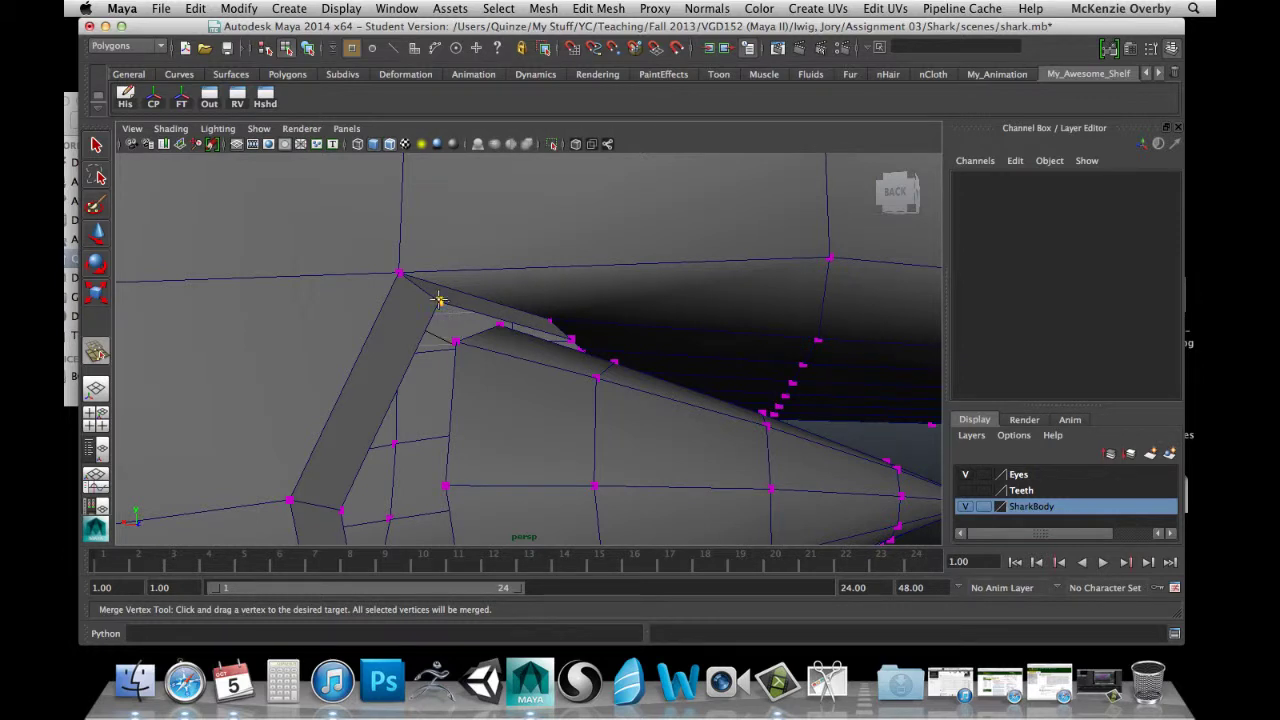
left_click(440, 300)
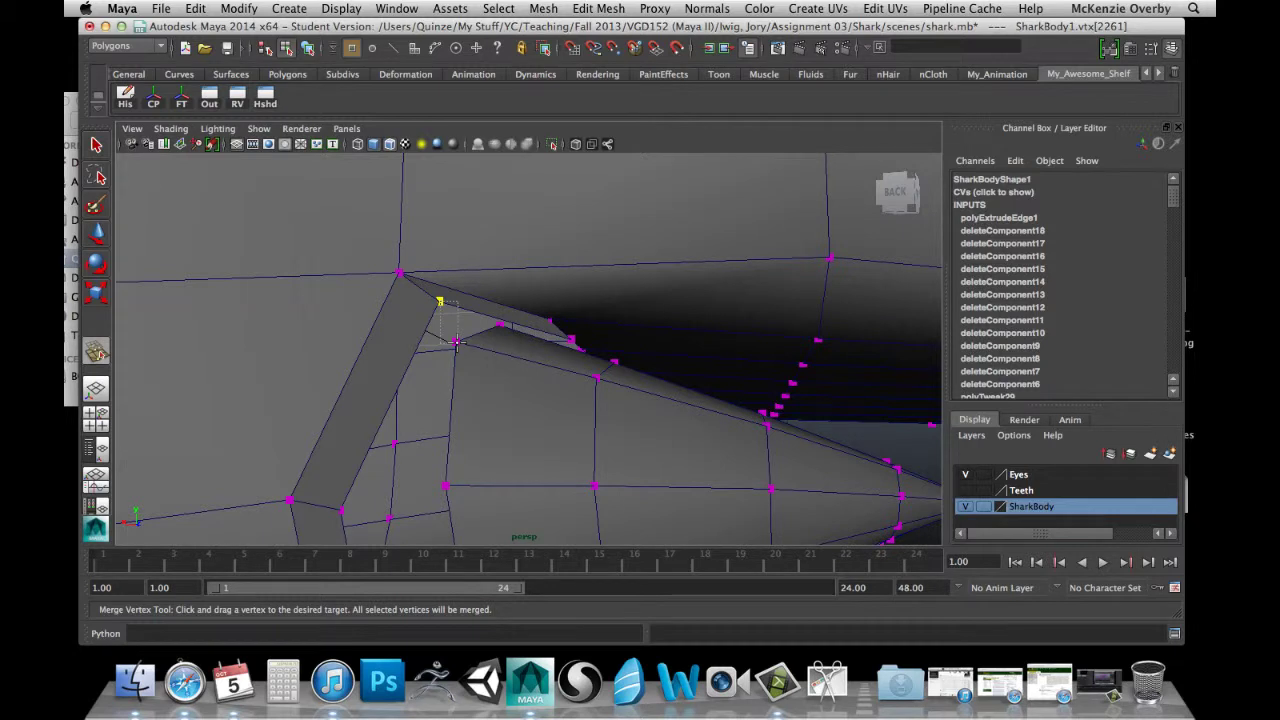
left_click(456, 342)
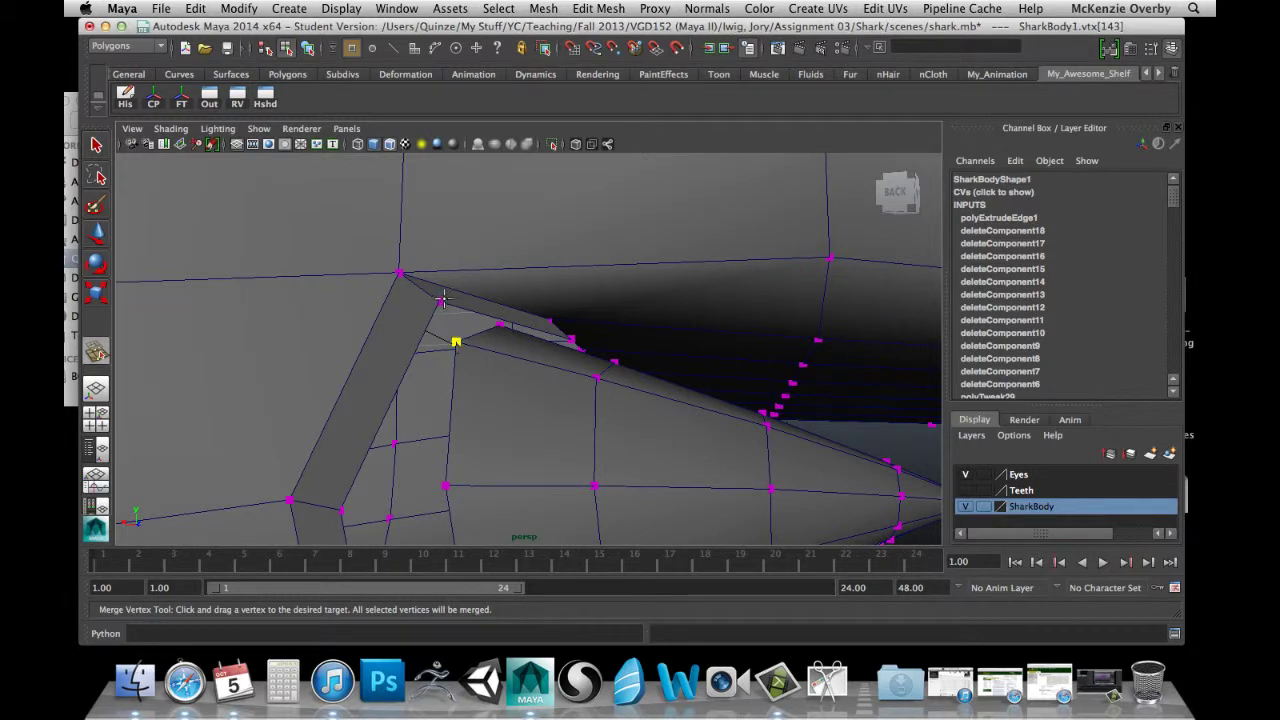
left_click_drag(439, 300, 456, 342)
key("z")
key("q")
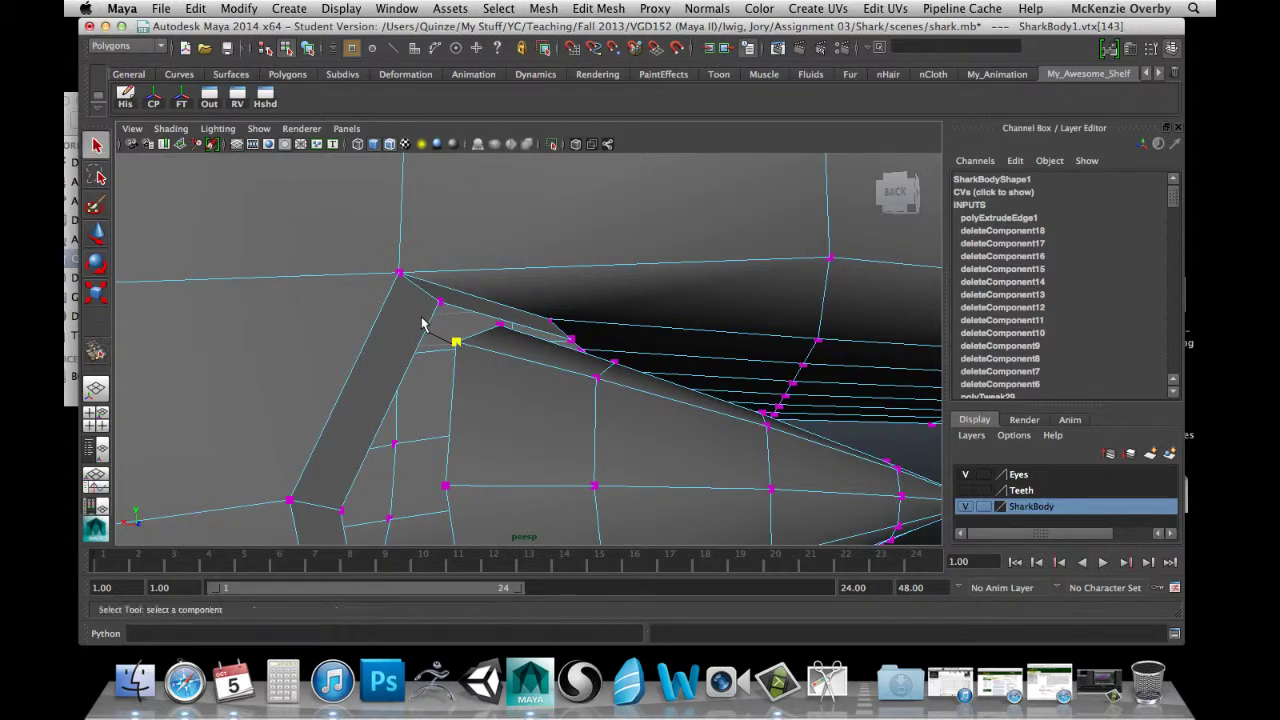
Select the shark body as an object, restart the Merge Vertex Tool and merge the extruded mouth-corner vertex into the jaw's corner vertex.
right_click_drag(429, 323, 481, 309)
left_click(437, 328)
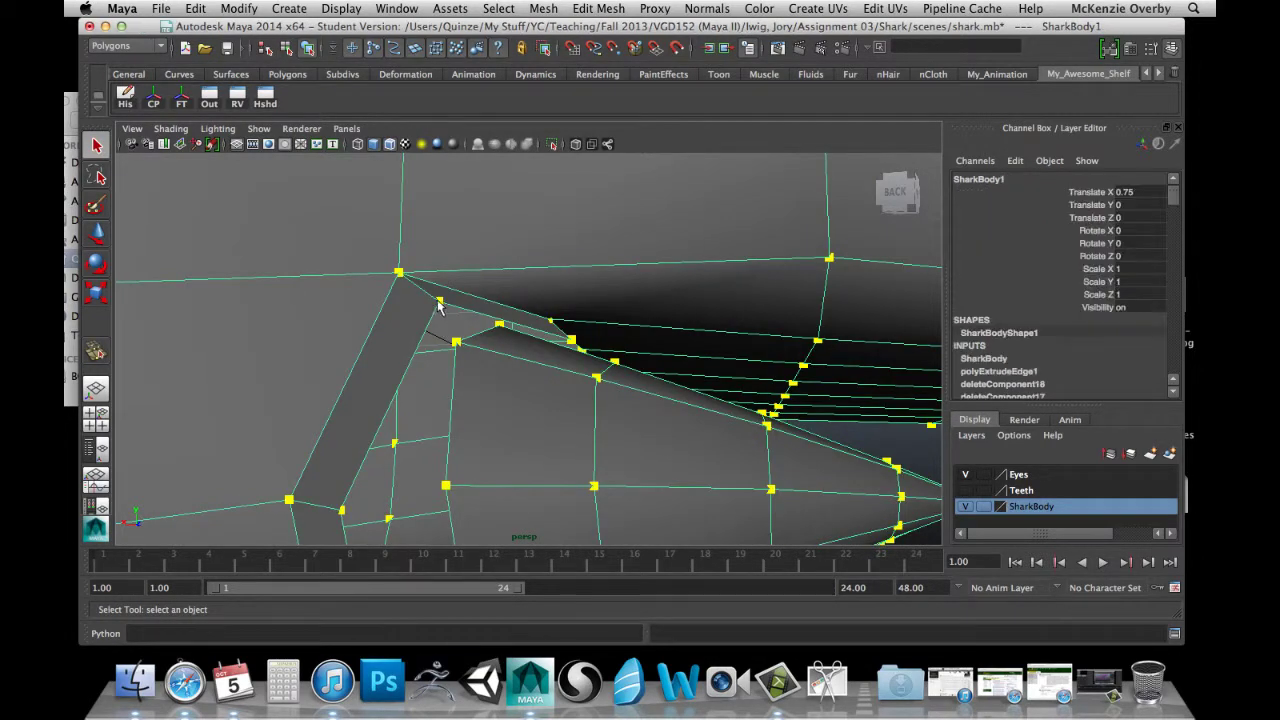
left_click(598, 8)
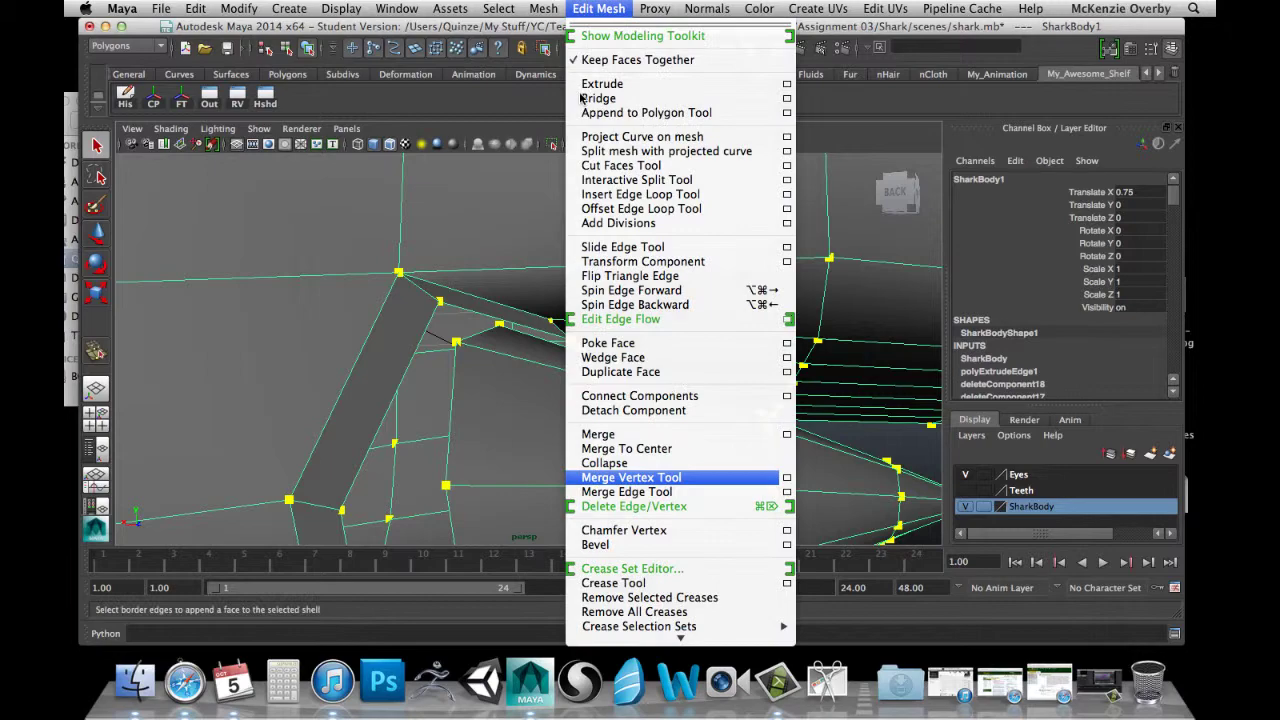
left_click(631, 478)
left_click_drag(440, 301, 457, 343)
left_click_drag(499, 397, 412, 400, "alt")
middle_click_drag(407, 402, 491, 374, "alt")
right_click_drag(441, 391, 483, 402, "alt")
middle_click_drag(483, 402, 524, 352, "alt")
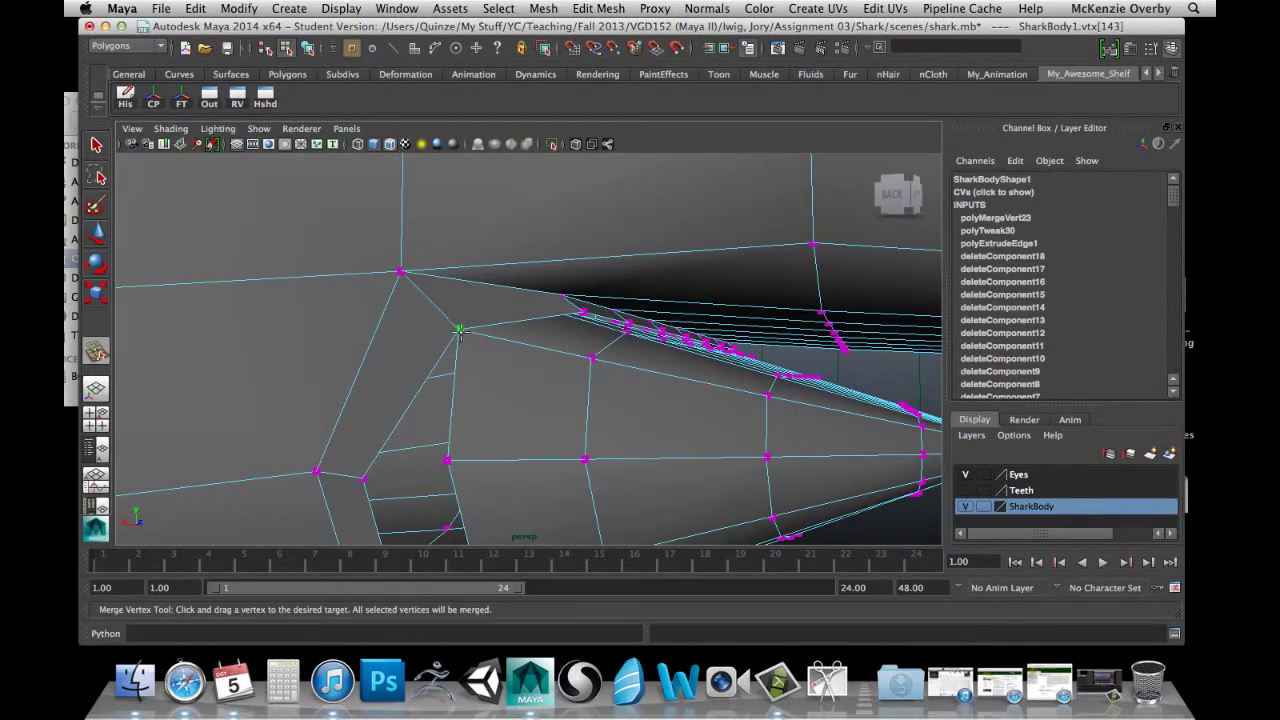
Merge the extruded border vertices one by one into the matching jaw vertices, from below the mouth corner down to the underside.
left_click_drag(414, 402, 480, 300, "alt")
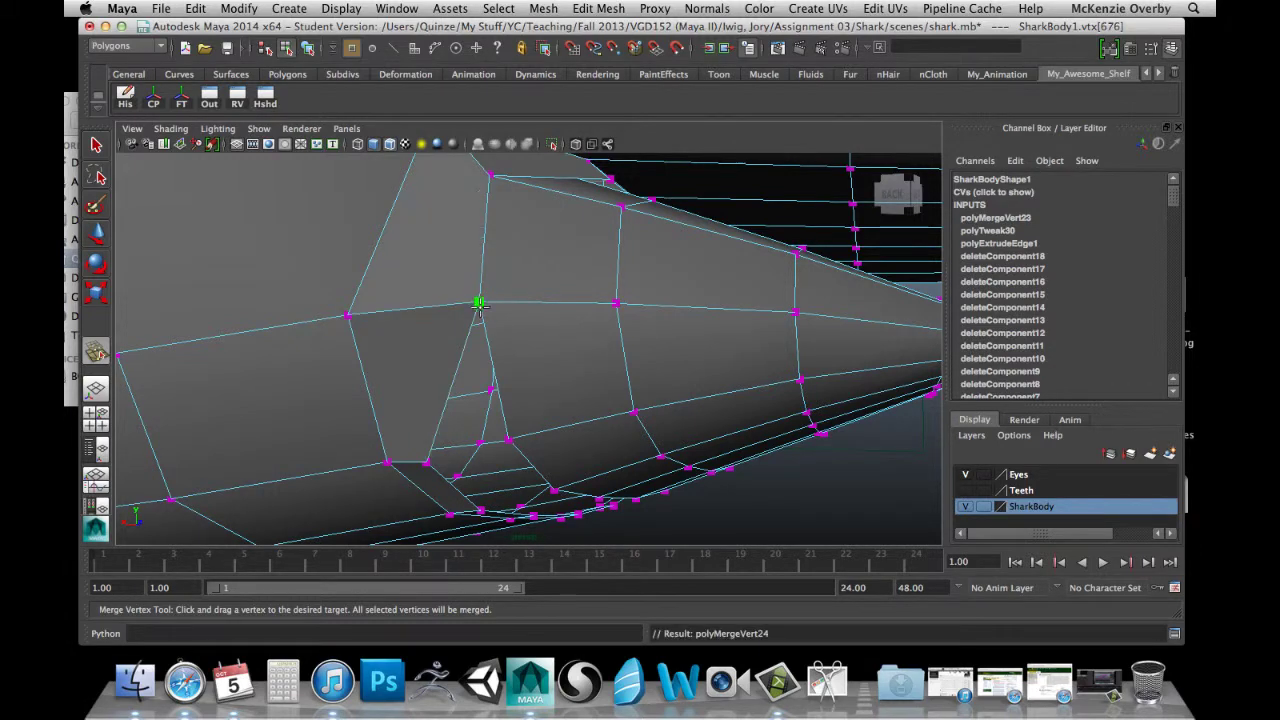
left_click_drag(495, 400, 420, 293, "alt")
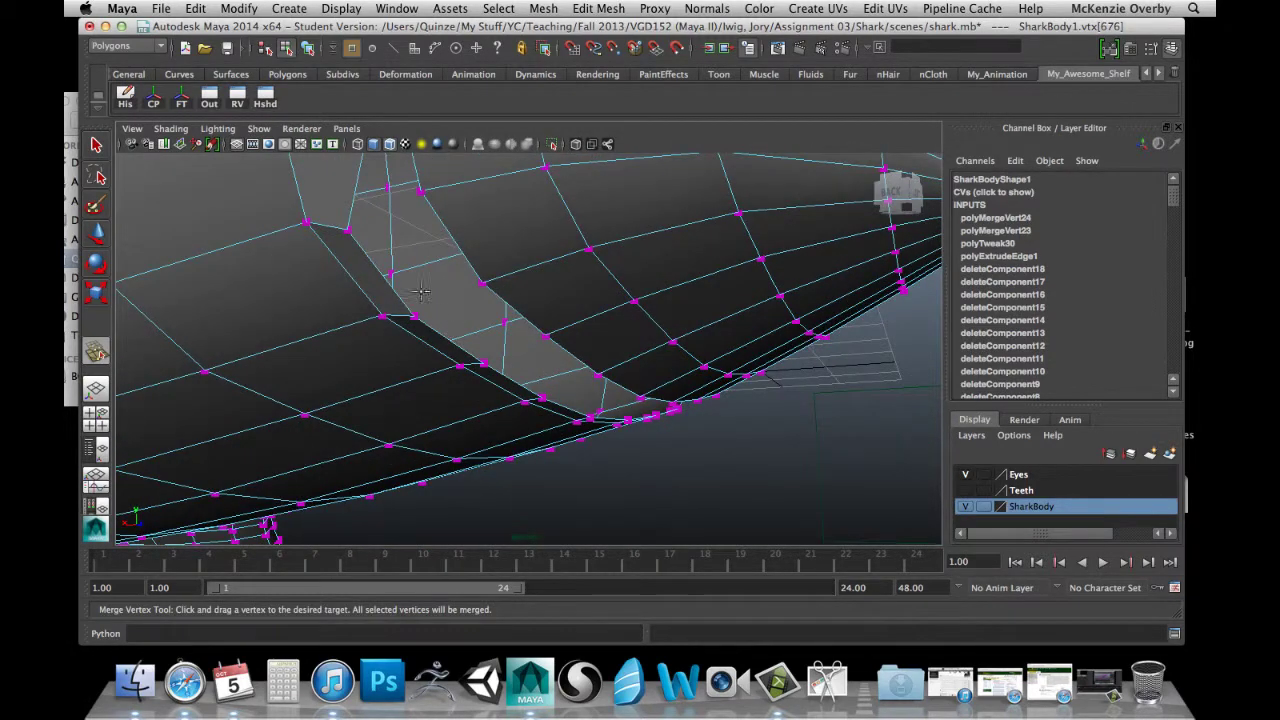
left_click_drag(347, 231, 419, 194)
left_click_drag(419, 200, 416, 251, "alt")
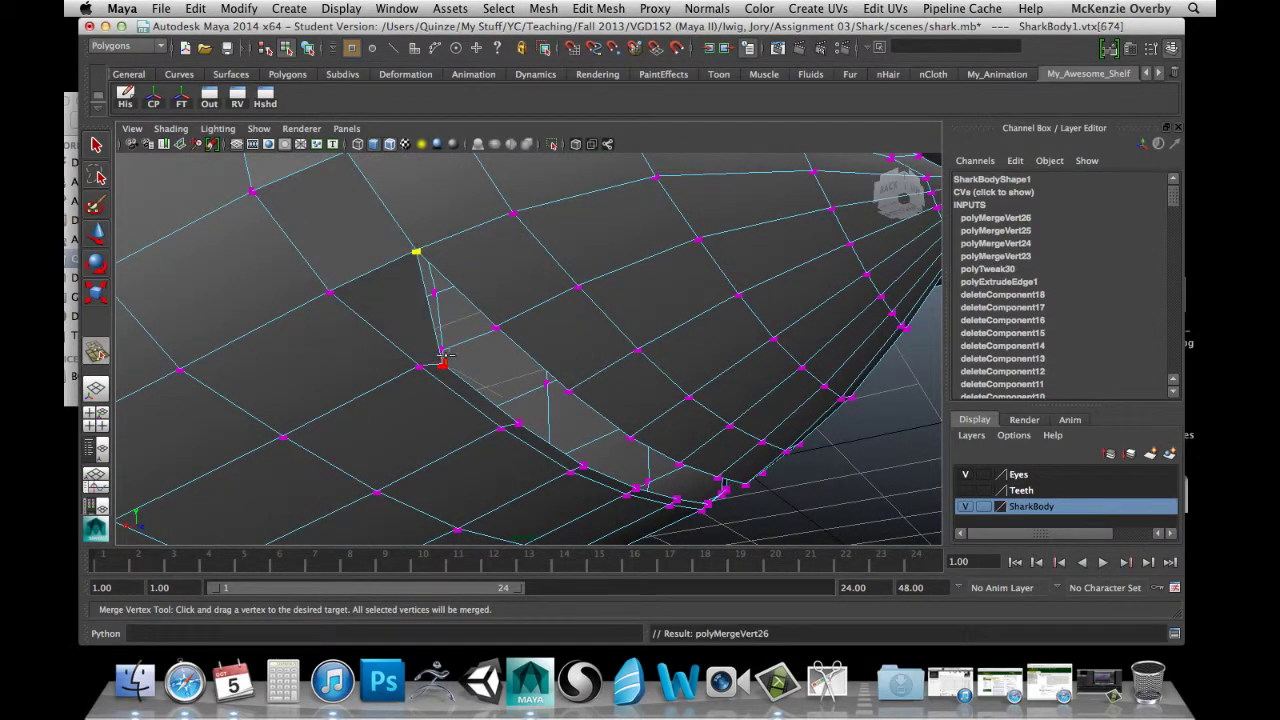
left_click_drag(442, 366, 495, 328)
left_click_drag(540, 404, 483, 358, "alt")
left_click_drag(514, 296, 512, 300)
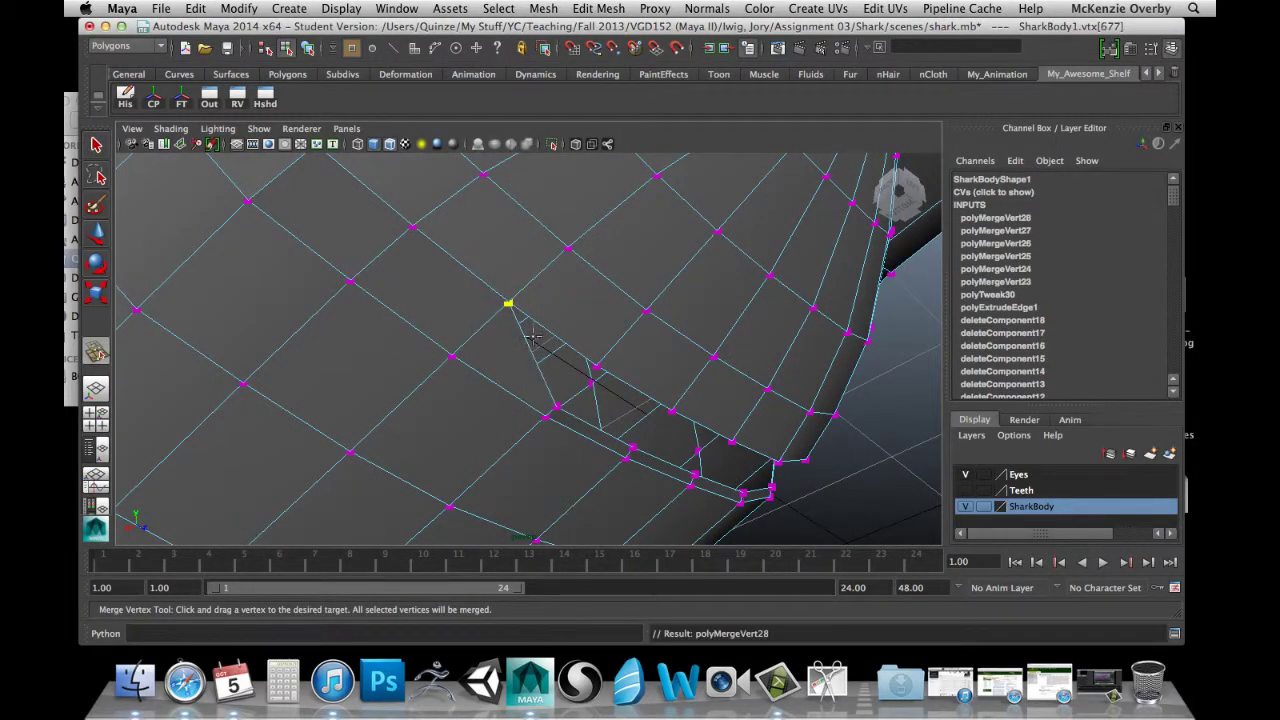
Merge the remaining outer border vertices across the jaw's underside and up to the opposite mouth corner.
left_click_drag(555, 372, 503, 351, "alt")
mouse_move(505, 355)
left_mouse_down("alt")
mouse_move(537, 374)
mouse_move(481, 357)
mouse_move(503, 378)
mouse_move(506, 339)
left_mouse_up("alt")
mouse_move(506, 339)
left_mouse_down("alt")
mouse_move(517, 374)
mouse_move(468, 386)
mouse_move(509, 352)
left_mouse_up("alt")
left_click_drag(509, 352, 512, 391, "alt")
mouse_move(512, 391)
left_mouse_down("alt")
mouse_move(523, 409)
mouse_move(505, 448)
mouse_move(471, 412)
mouse_move(492, 448)
mouse_move(516, 412)
left_mouse_up("alt")
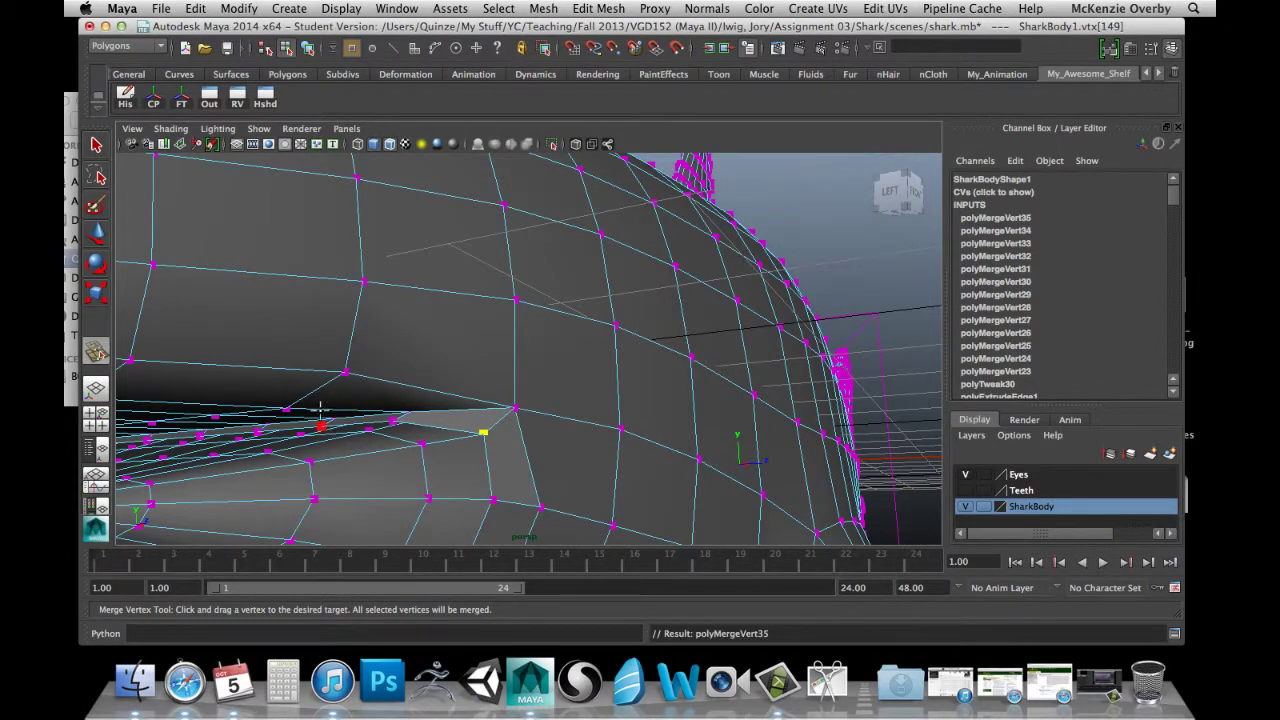
Merge the first extruded vertex inside the opposite mouth corner into the neighbouring jaw vertex.
left_click_drag(394, 420, 547, 411, "alt")
right_click_drag(537, 405, 560, 398, "alt")
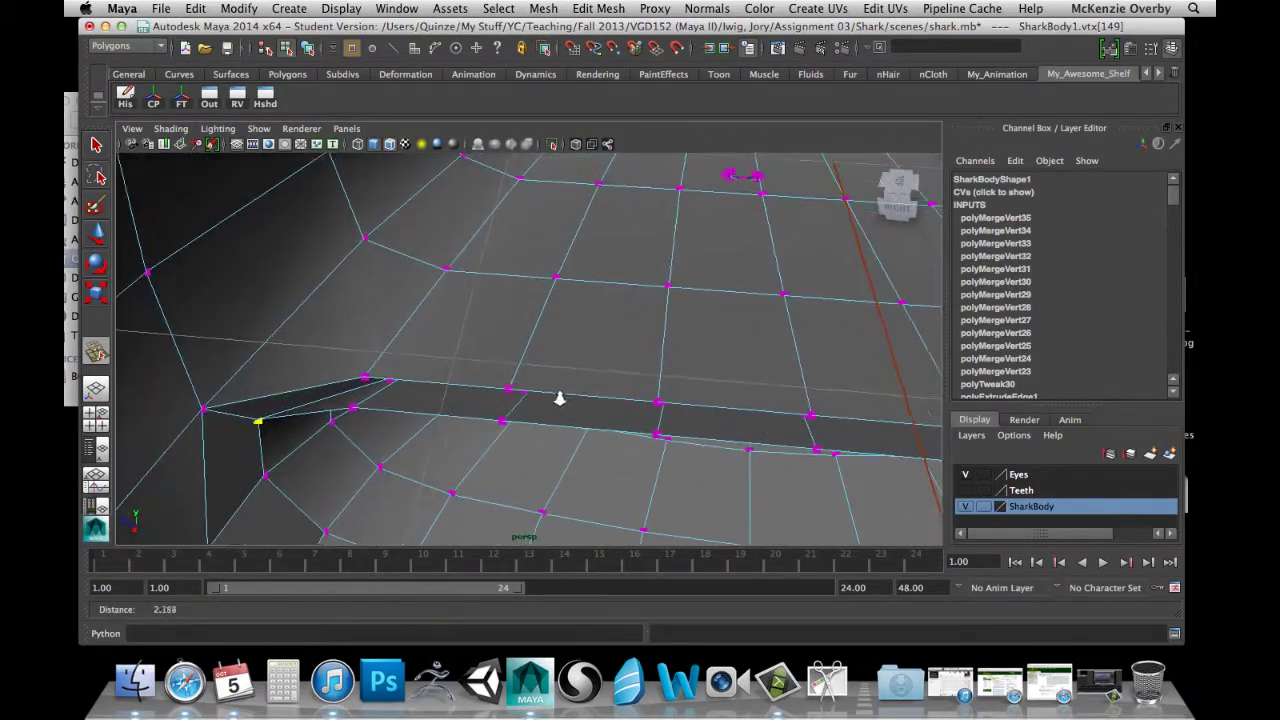
left_click_drag(560, 398, 476, 393, "alt")
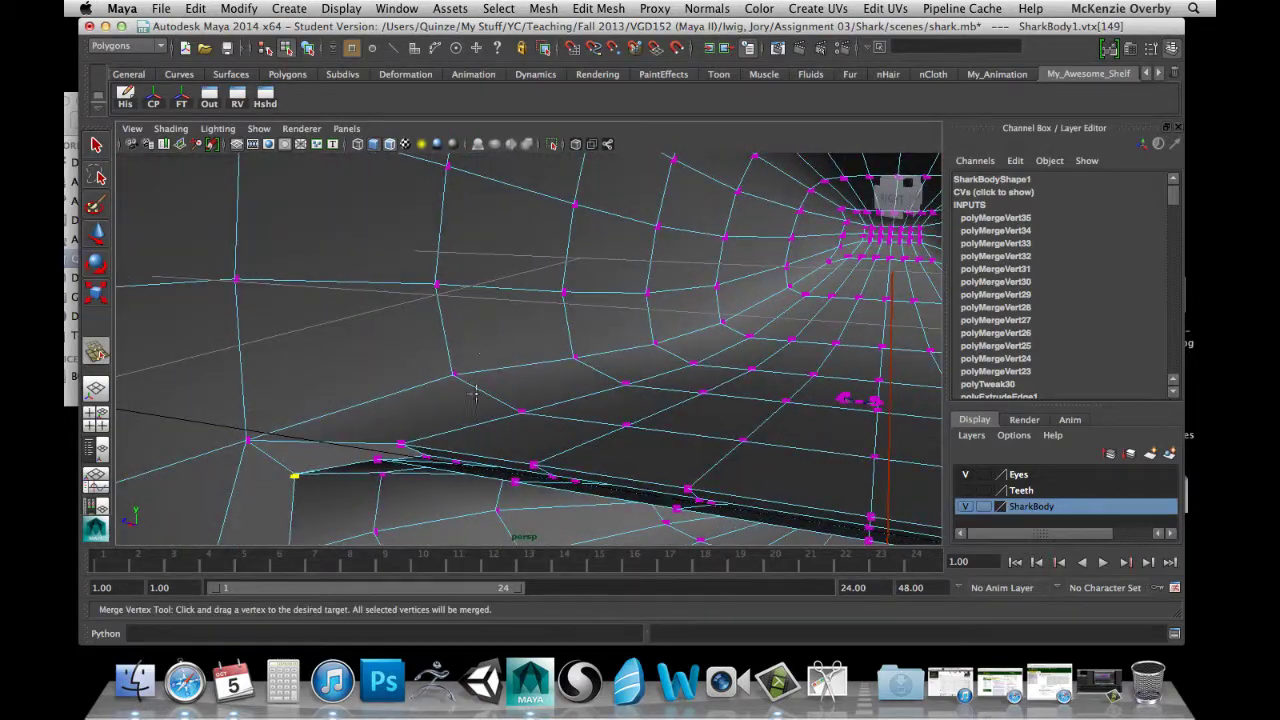
right_click_drag(424, 452, 640, 410, "alt")
middle_click_drag(560, 421, 595, 355, "alt")
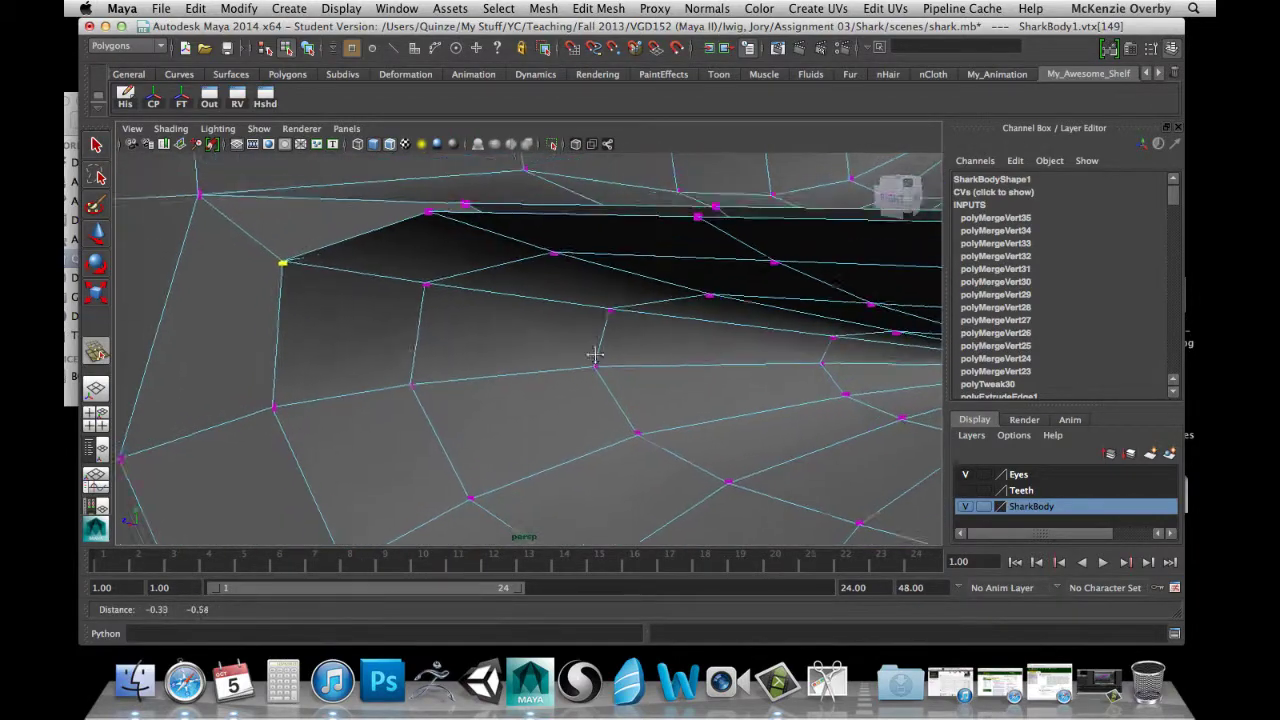
left_click_drag(595, 354, 586, 383, "alt")
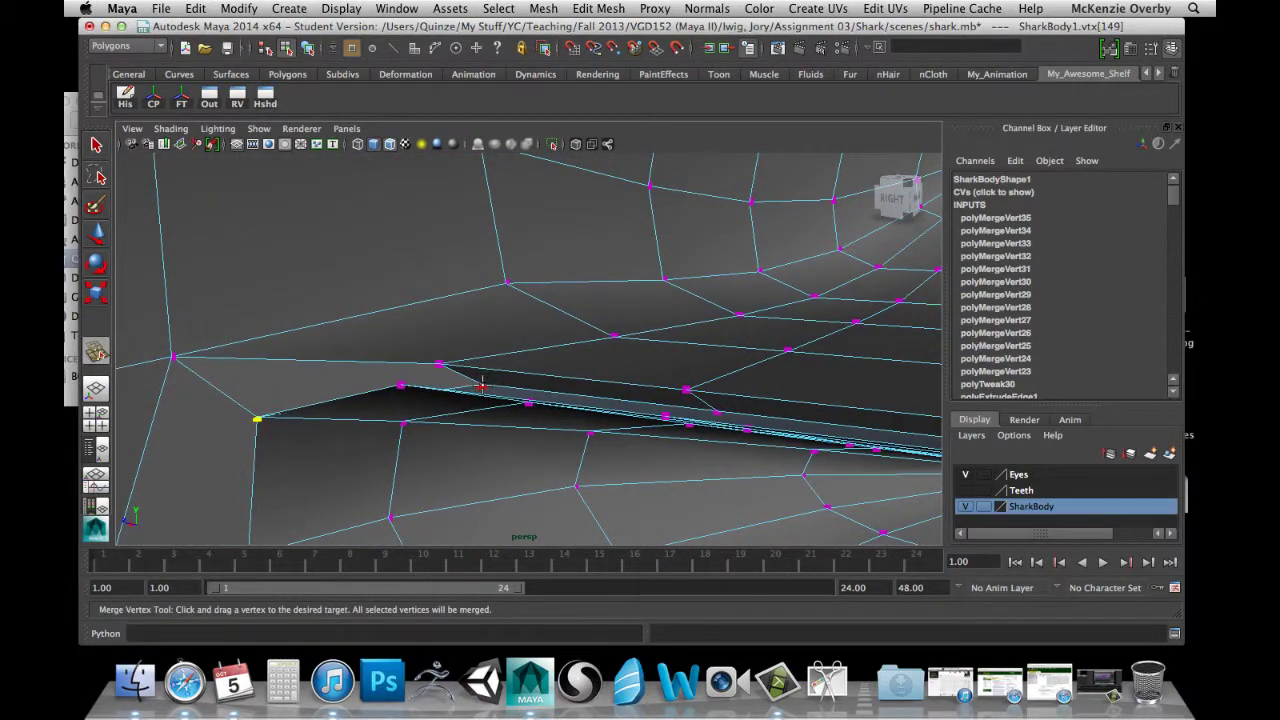
left_click_drag(401, 385, 400, 384)
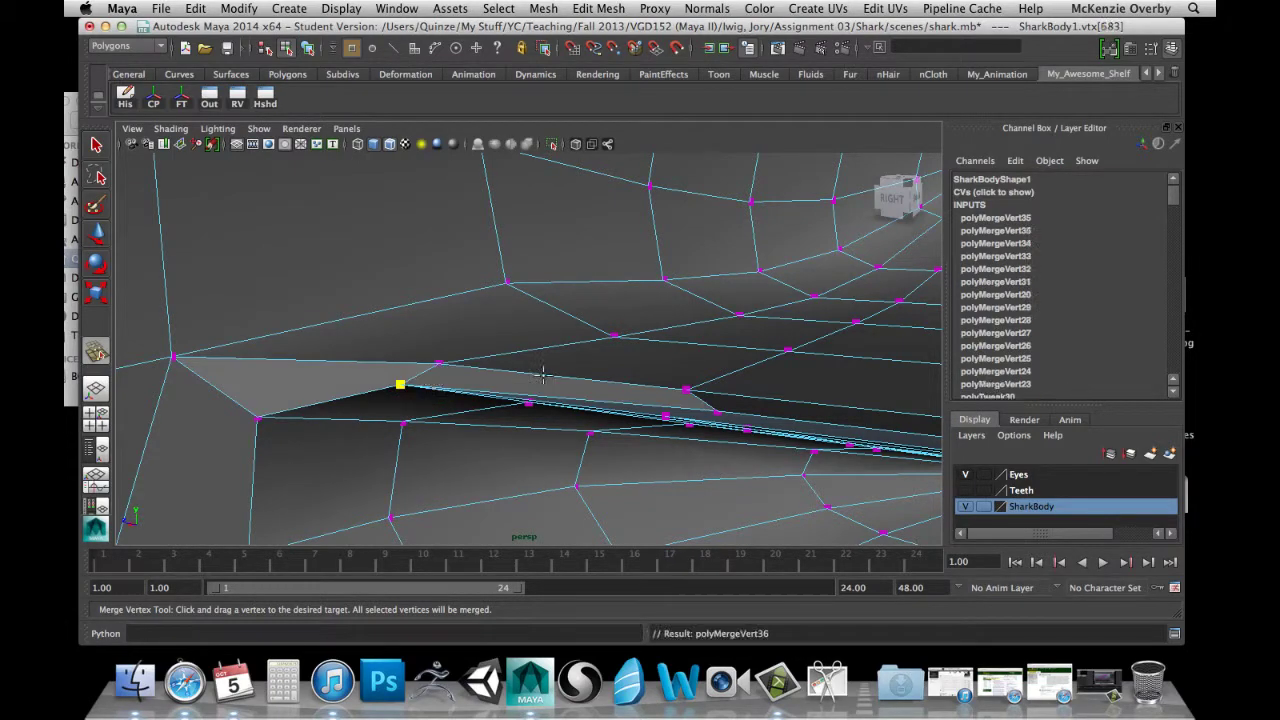
Merge the next three extruded vertices along the mouth's inner gap into the matching jaw vertices.
middle_click_drag(562, 380, 497, 364, "alt")
mouse_move(495, 366)
left_mouse_down("alt")
mouse_move(480, 380)
mouse_move(496, 390)
left_mouse_up("alt")
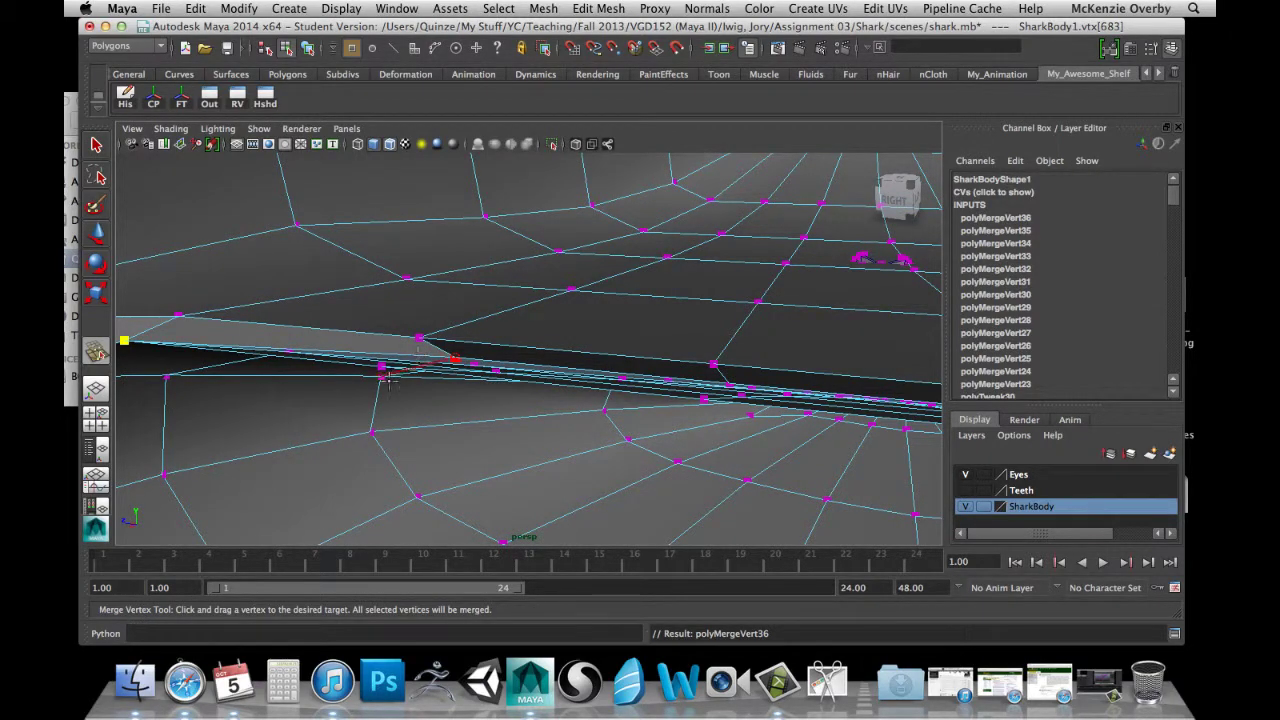
left_click_drag(388, 378, 386, 376)
middle_click_drag(380, 366, 458, 360, "alt")
left_click_drag(493, 345, 438, 351)
middle_click_drag(585, 419, 469, 420, "alt")
left_click_drag(535, 390, 496, 409)
middle_click_drag(618, 458, 554, 413, "alt")
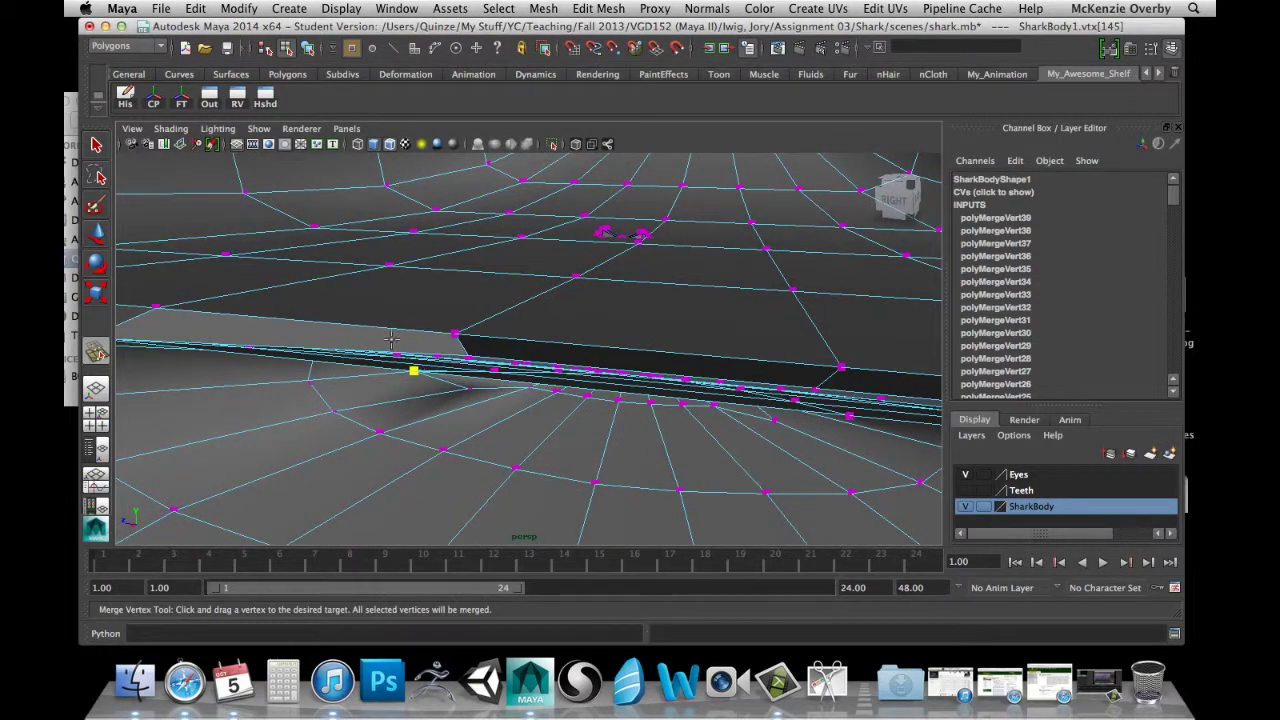
Merge the last open vertices along the mouth's inner gap to close it, then leave the Merge Vertex Tool.
left_click_drag(435, 368, 443, 397, "alt")
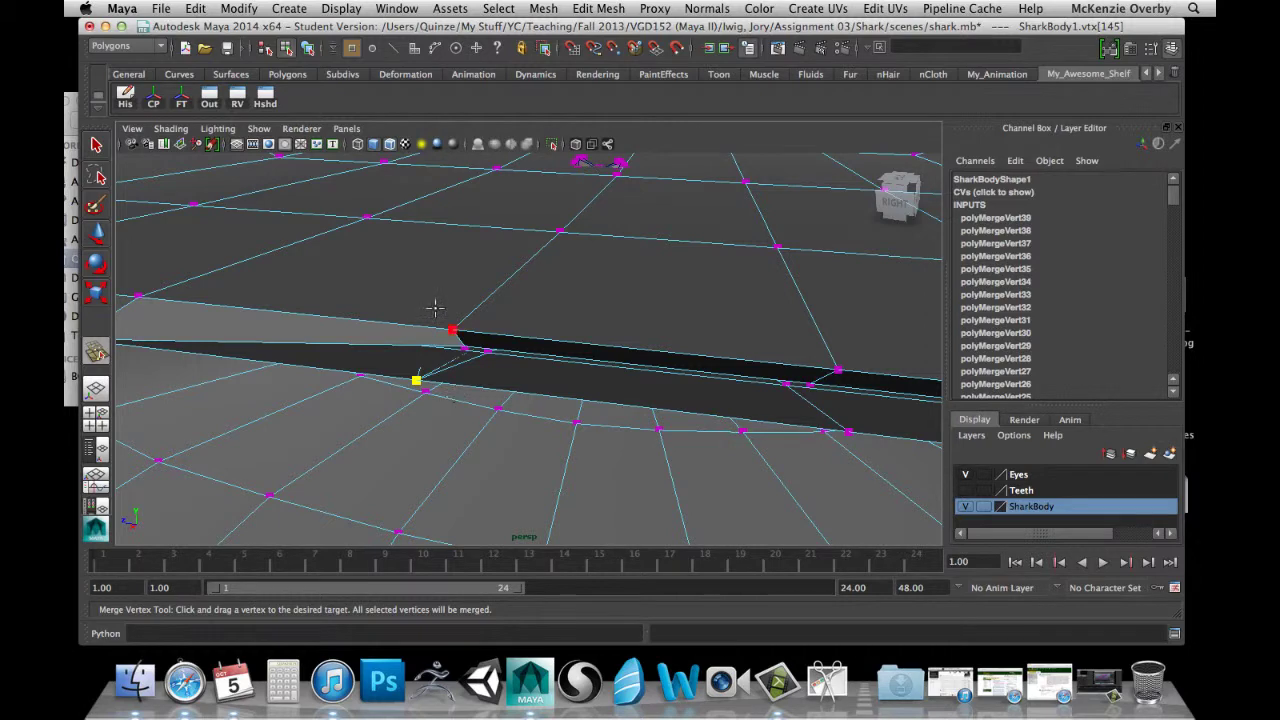
key("z")
left_click_drag(451, 425, 405, 376, "alt")
left_click_drag(500, 355, 423, 370)
left_click_drag(494, 427, 430, 439)
left_click_drag(662, 405, 474, 380, "alt")
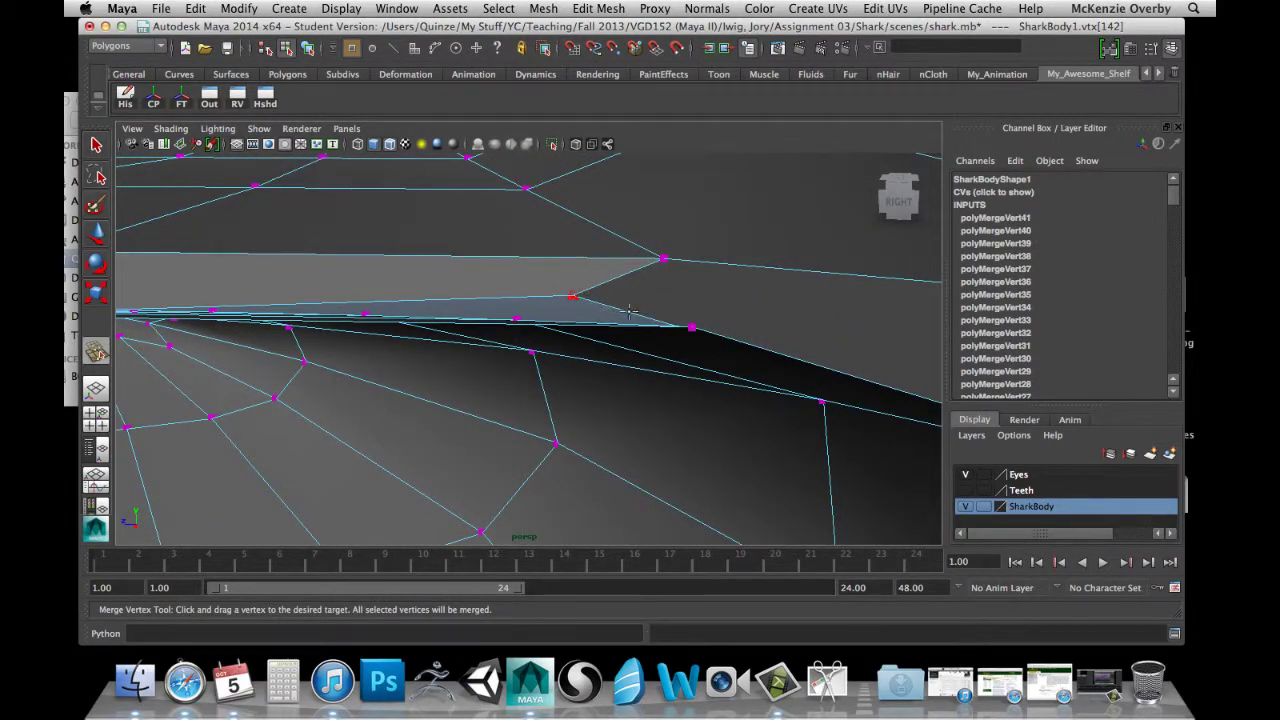
left_click_drag(630, 312, 760, 325)
key("q")
Examine the rejoined mouth corners and jaw from several angles, followed by the whole shark.
left_click_drag(496, 410, 512, 512, "alt")
middle_click_drag(478, 492, 543, 369, "alt")
left_click_drag(535, 468, 451, 349, "alt")
middle_click_drag(697, 308, 763, 384, "alt")
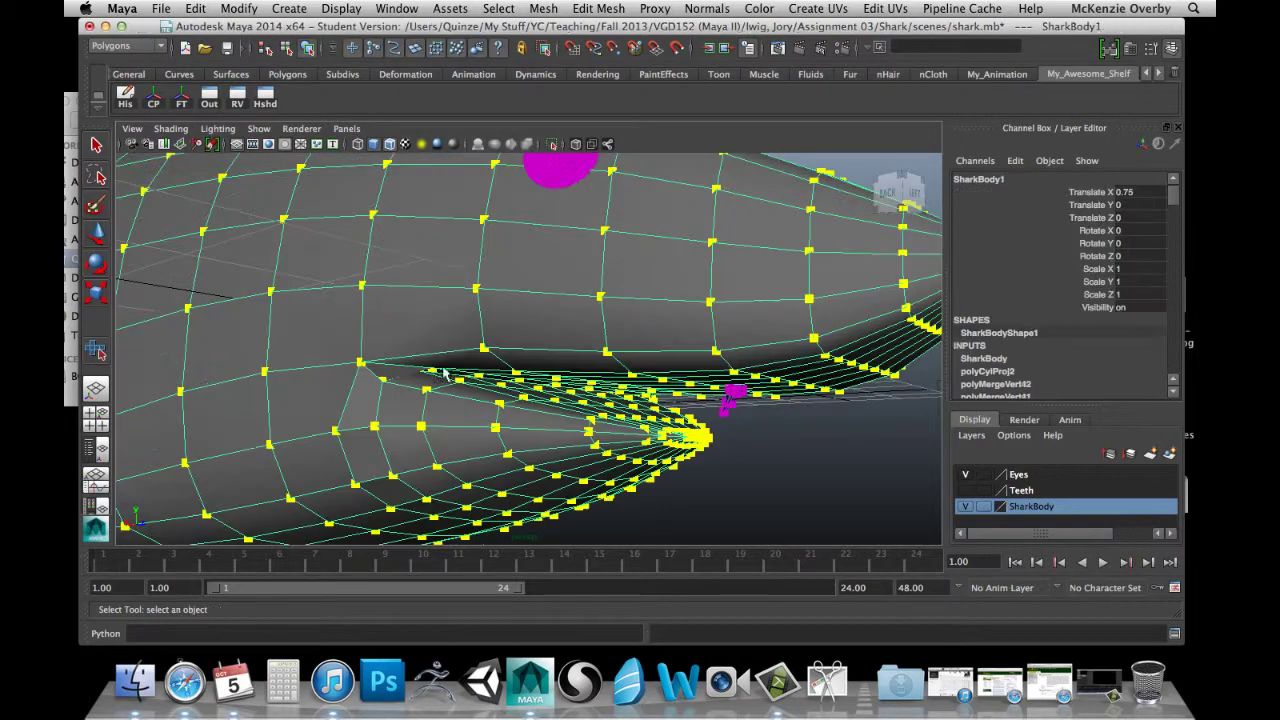
left_click_drag(318, 430, 392, 430, "alt")
right_click_drag(588, 404, 590, 434, "alt")
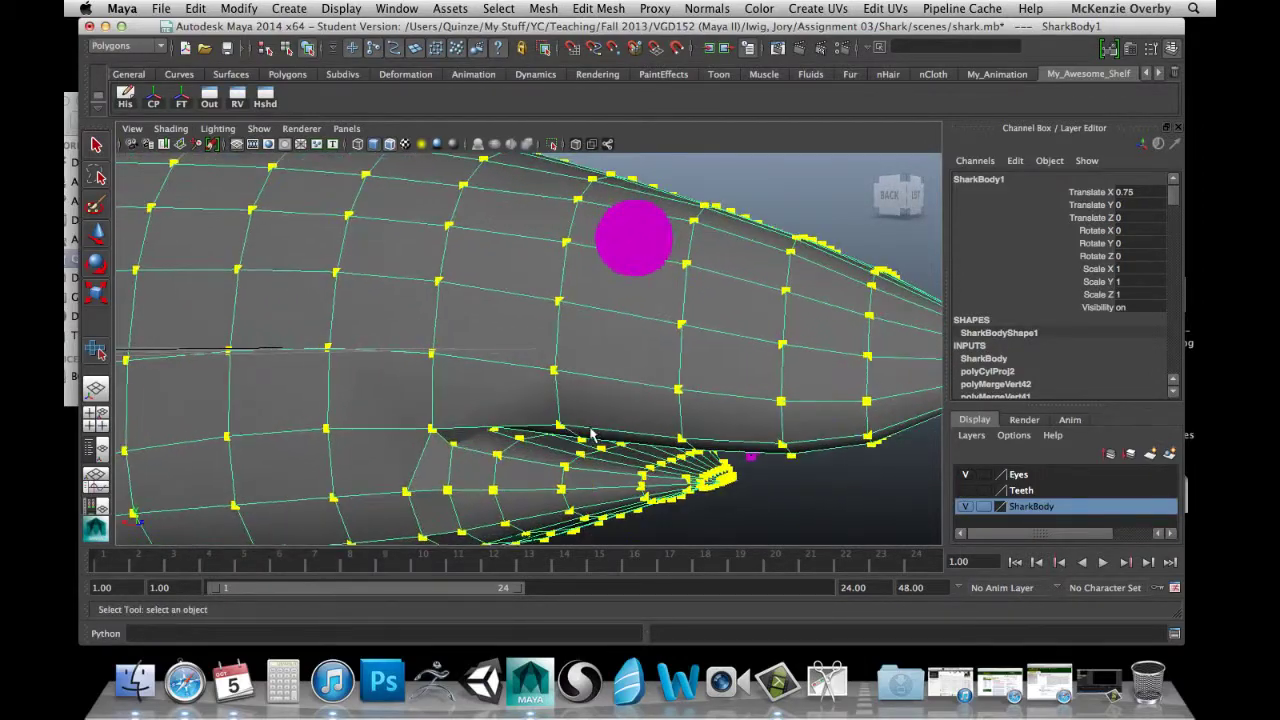
left_click_drag(490, 447, 468, 425, "alt")
left_click_drag(392, 450, 275, 456, "alt")
left_click_drag(360, 410, 281, 357, "alt")
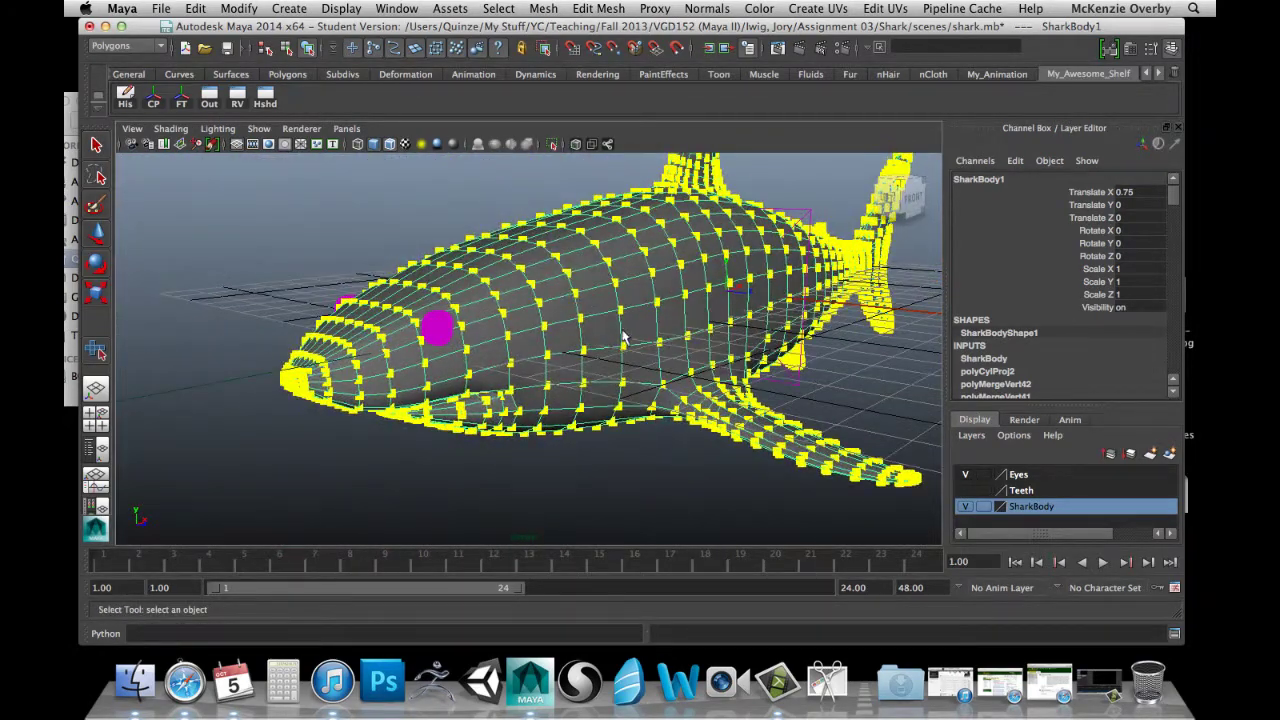
left_click_drag(626, 339, 683, 365, "alt")
right_click_drag(683, 365, 576, 238, "alt")
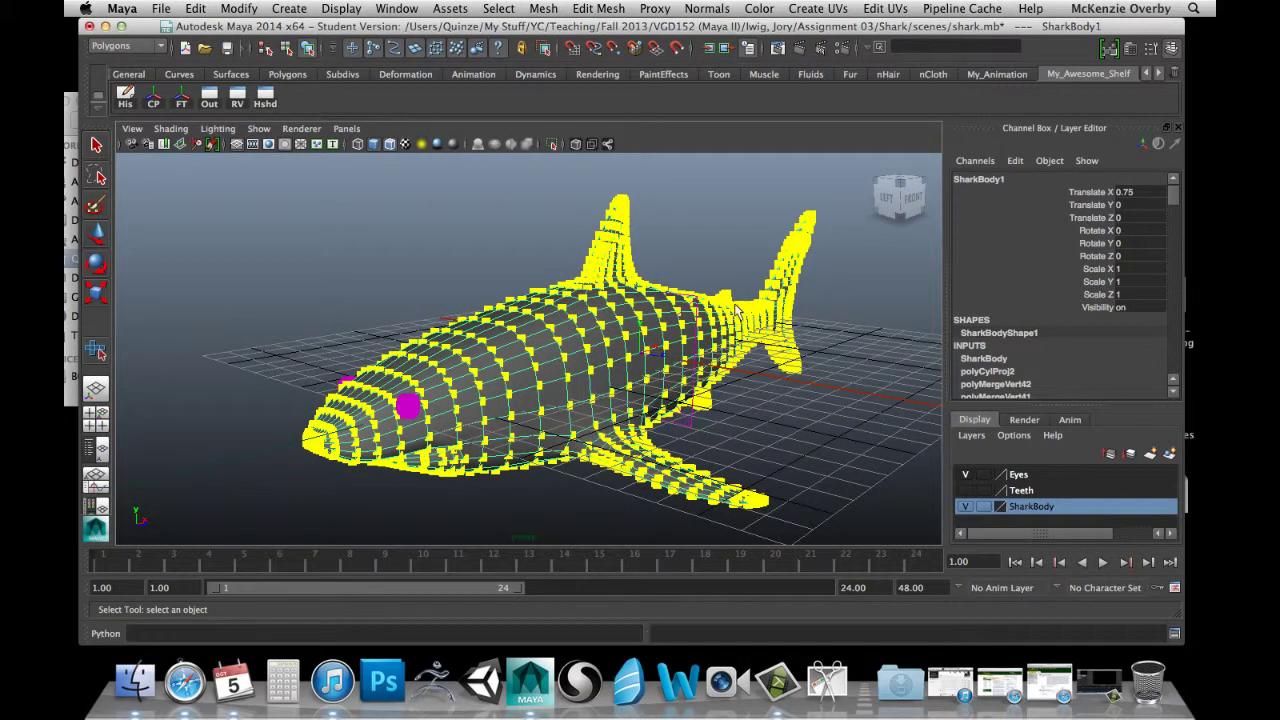
Apply a cylindrical UV mapping to the whole shark body.
right_click_drag(541, 319, 605, 298)
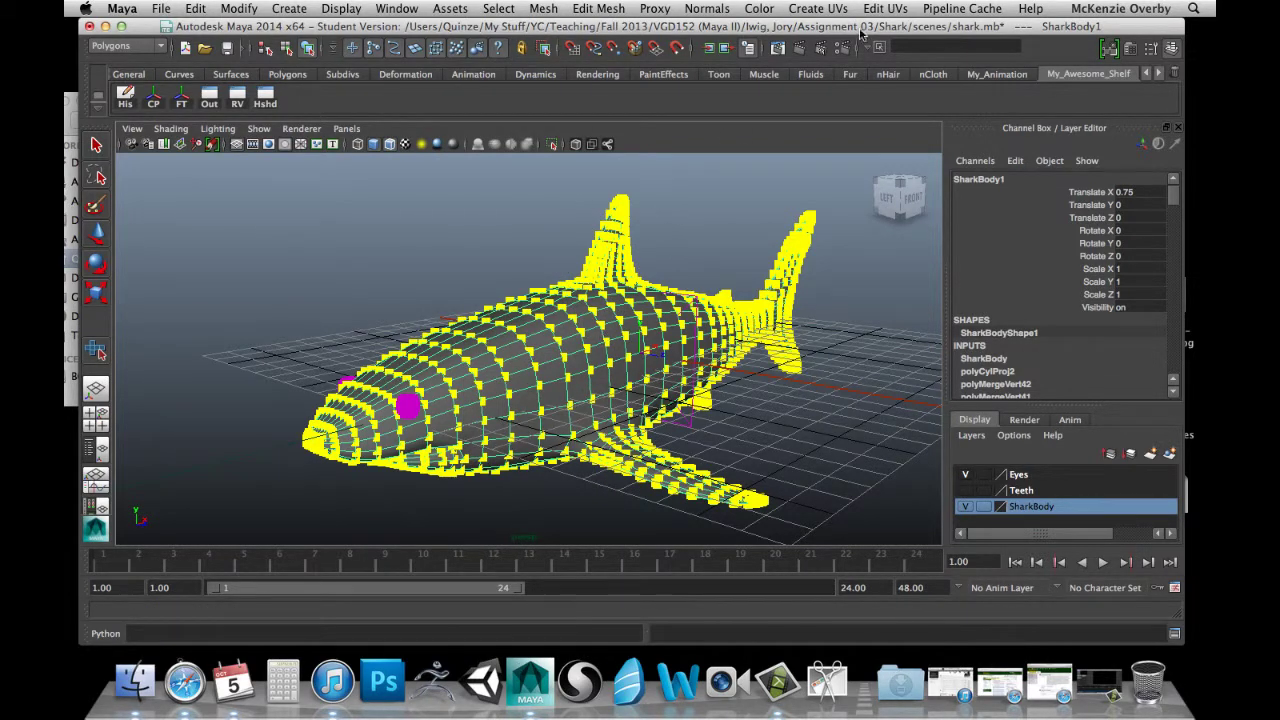
left_click(816, 9)
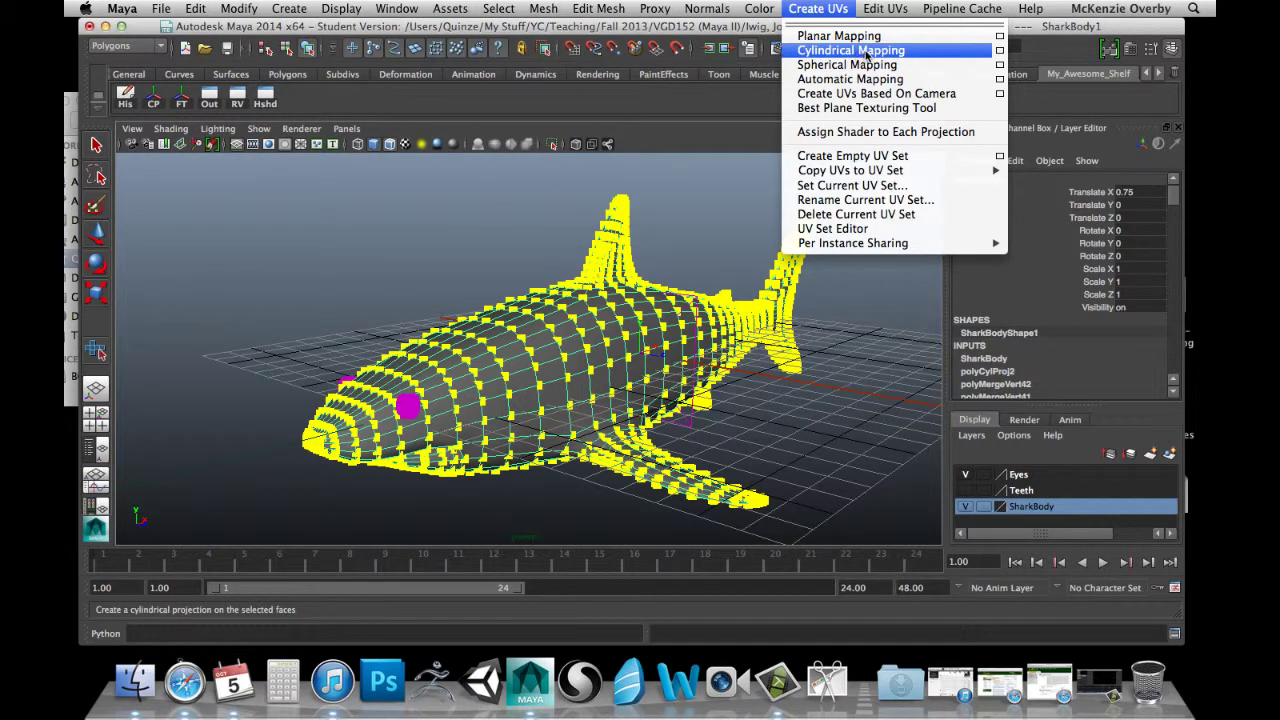
left_click(928, 52)
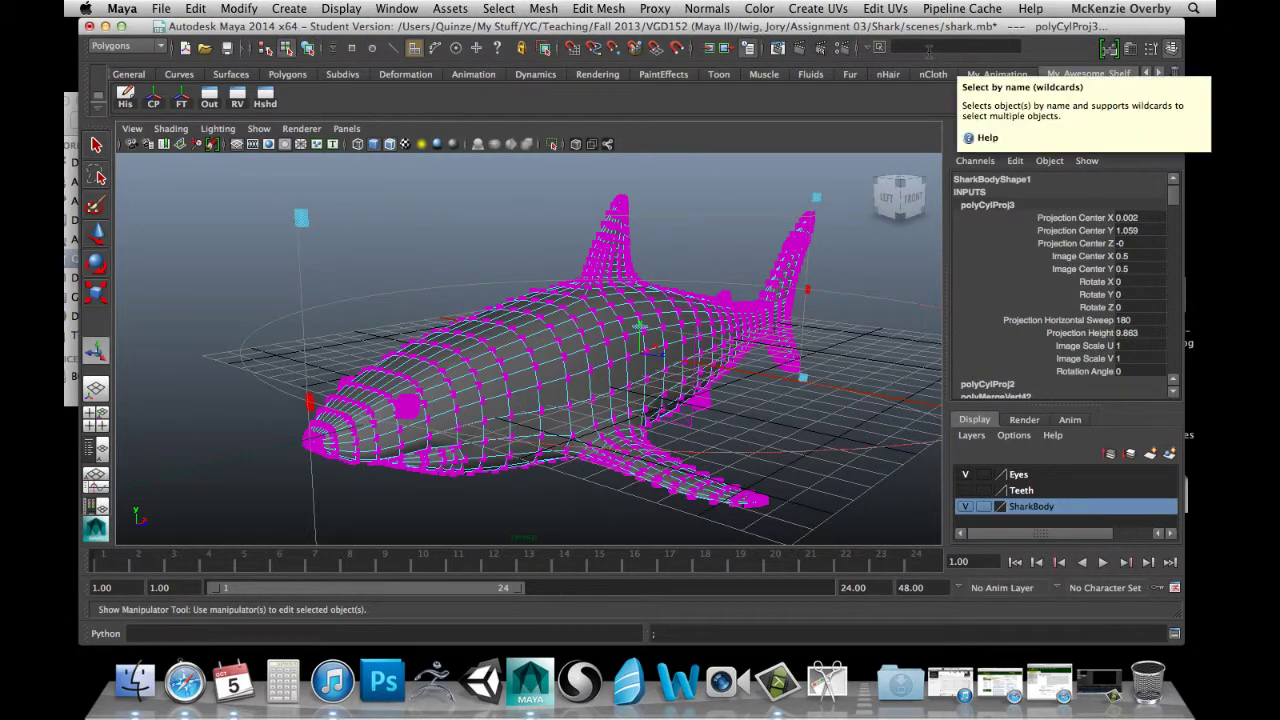
scroll(590, 240, "down", 5)
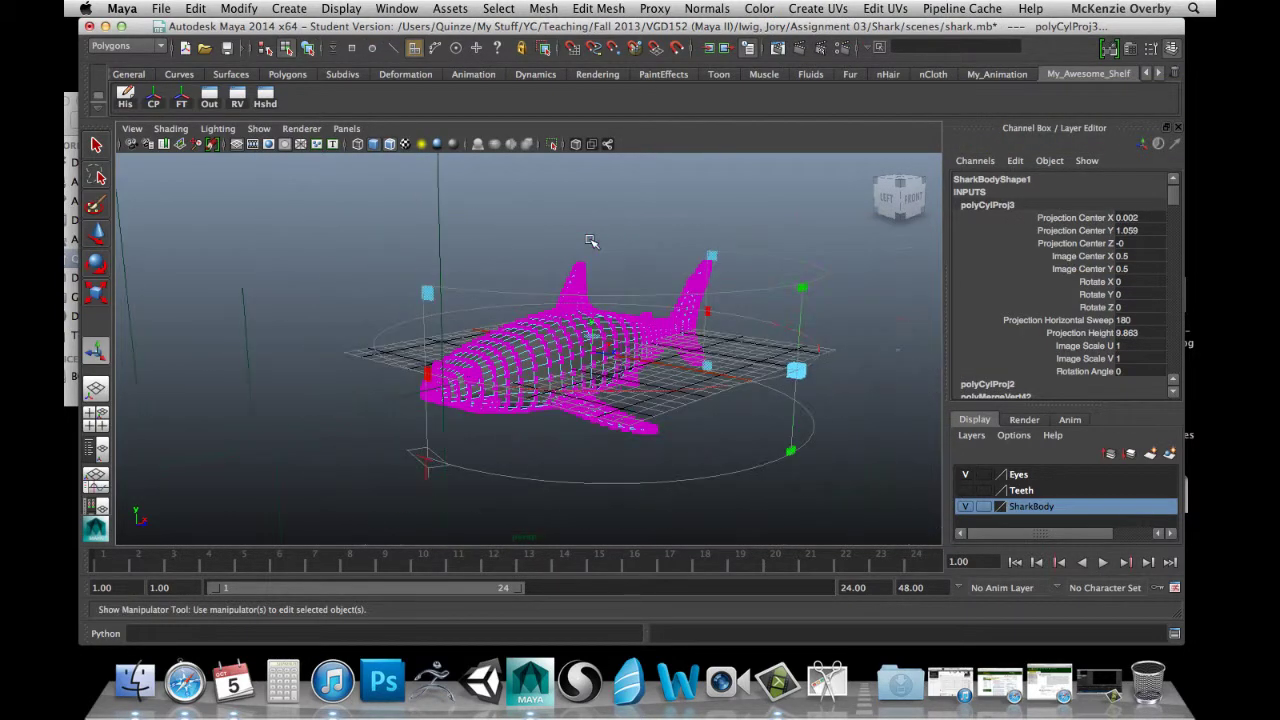
scroll(590, 240, "up", 2)
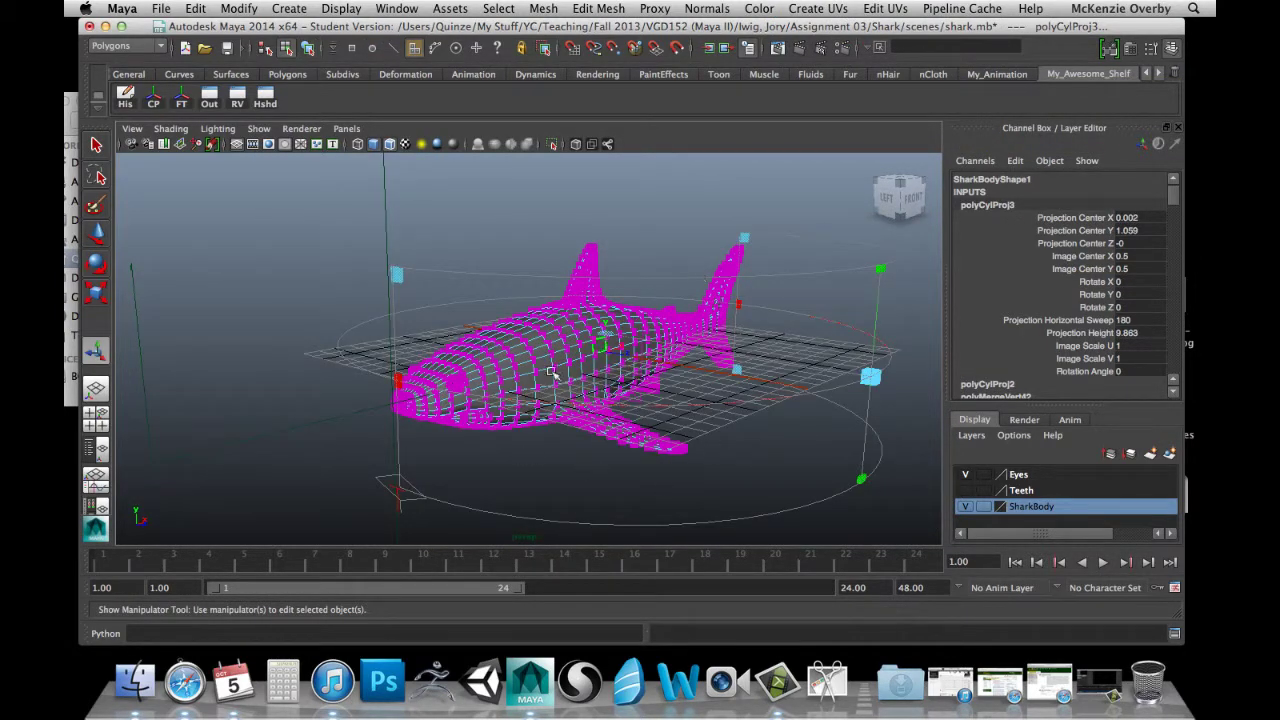
Set the cylindrical projection's Rotate Y and Rotate Z to 90 and its horizontal sweep to 360.
left_click(1131, 296)
left_click(1123, 309)
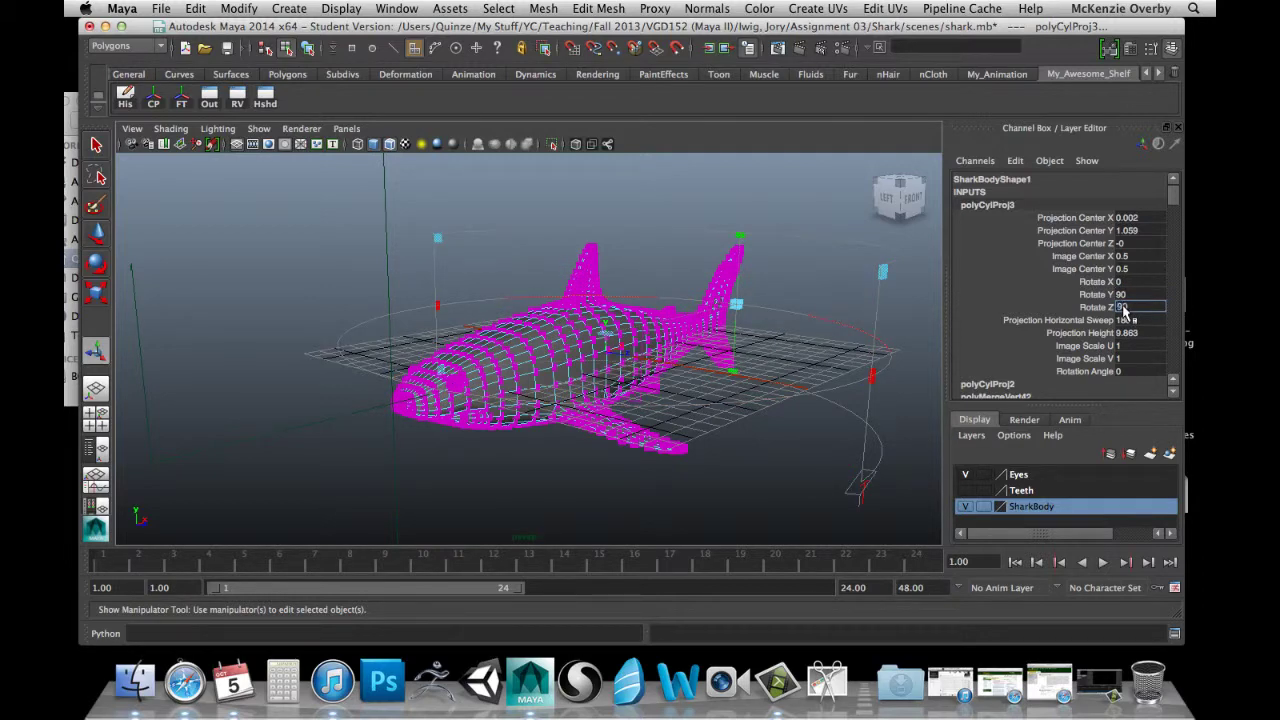
type("90")
left_click(1128, 321)
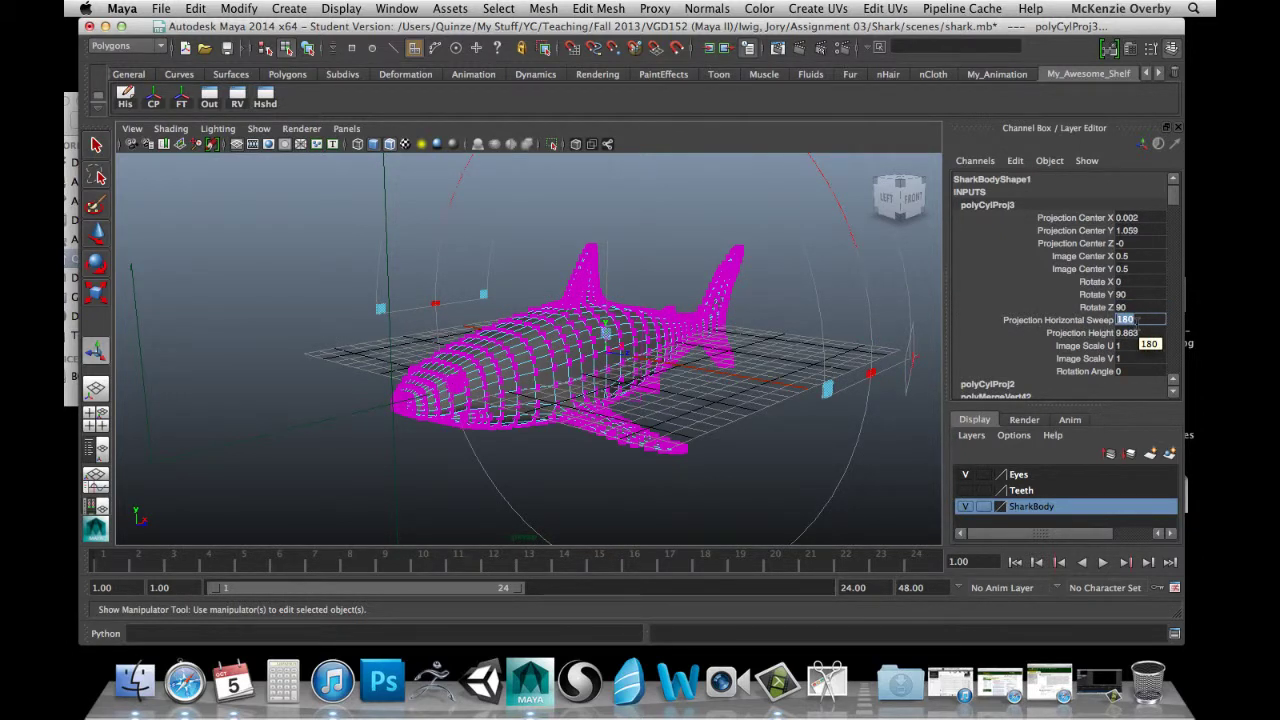
type("360")
key("Return")
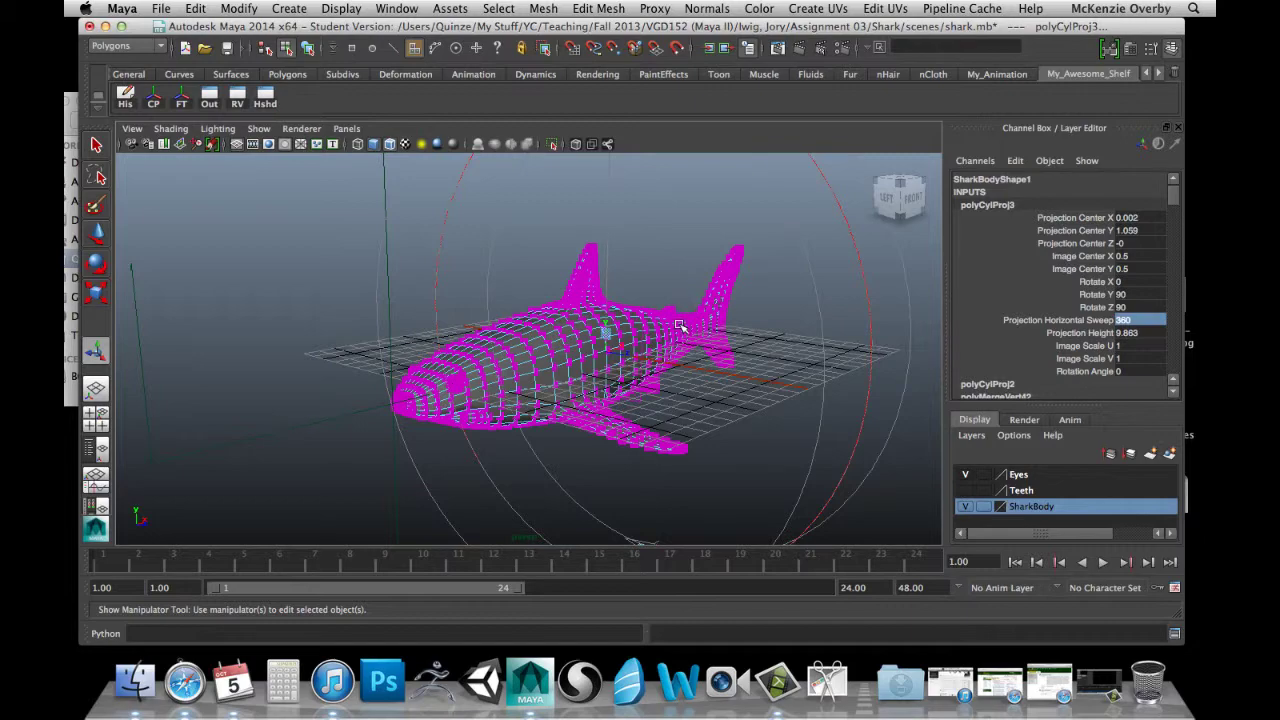
Stretch the cylindrical projection to a height of about 30.57 and show the model in four views.
right_click_drag(678, 257, 648, 376, "alt")
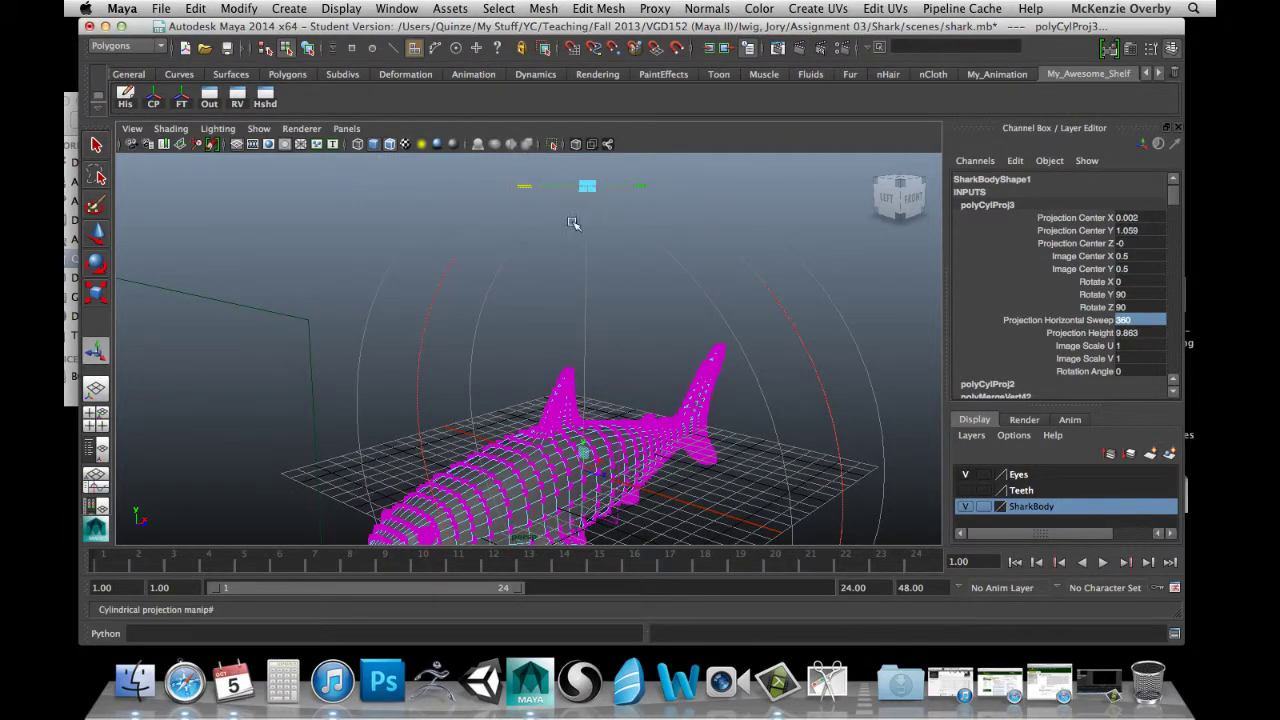
left_click_drag(515, 190, 639, 363, "alt")
key("space")
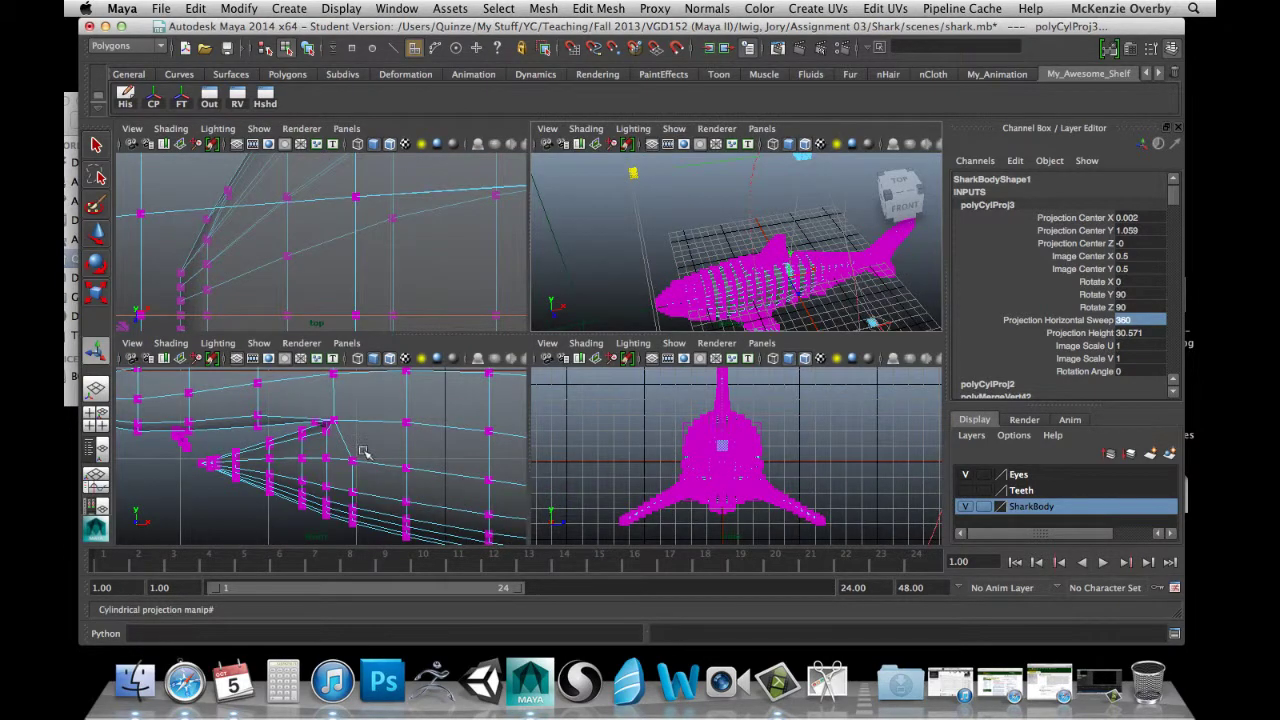
Stretch the cylindrical projection to a height of about 30.93 along the shark's length.
key("f")
scroll(365, 453, "up", 3)
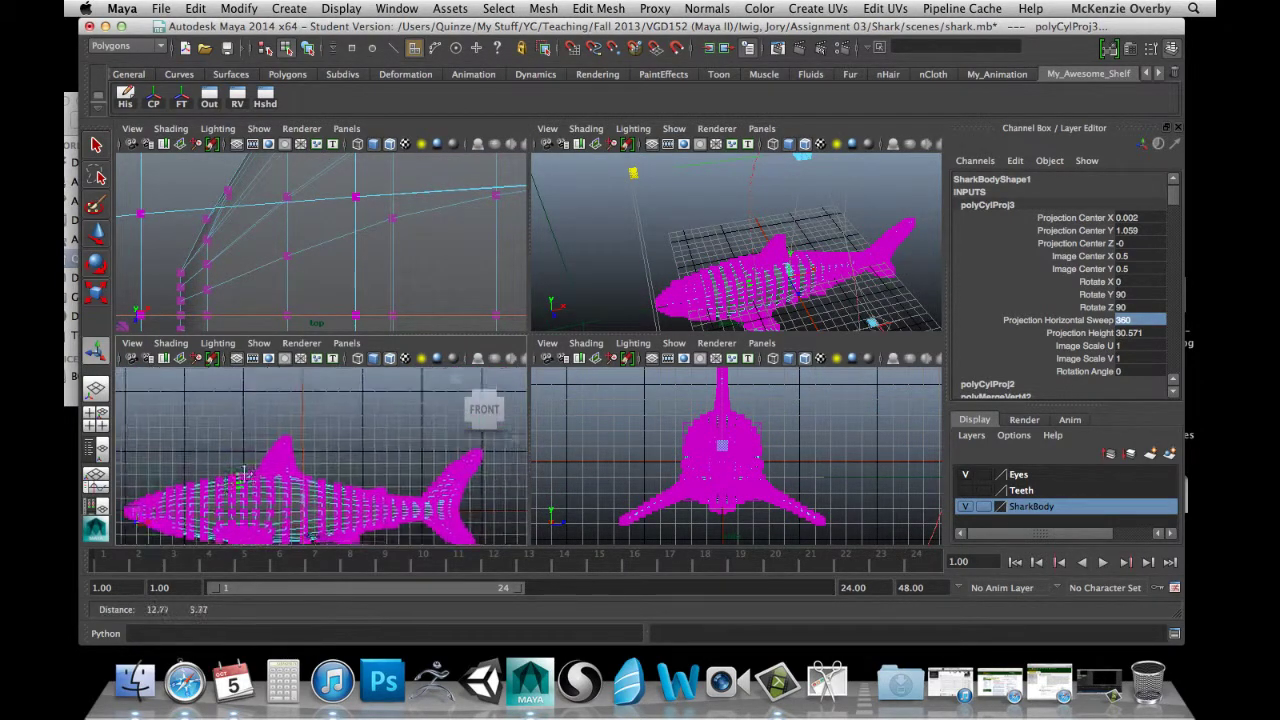
middle_click_drag(365, 453, 397, 525, "alt")
mouse_move(631, 174)
left_mouse_down()
mouse_move(652, 171)
mouse_move(632, 177)
left_mouse_up()
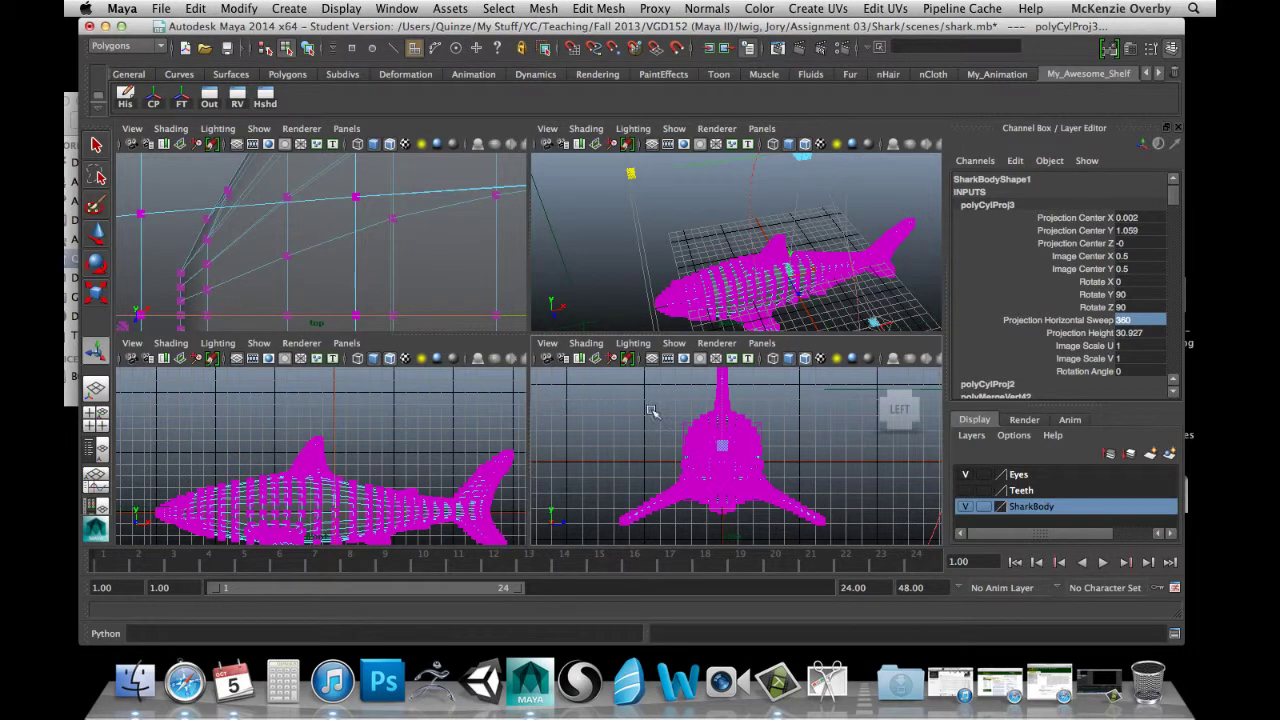
Shrink the cylindrical projection's radius closer around the shark's body, then deselect the projection in the enlarged perspective view.
left_click_drag(714, 230, 866, 165, "alt")
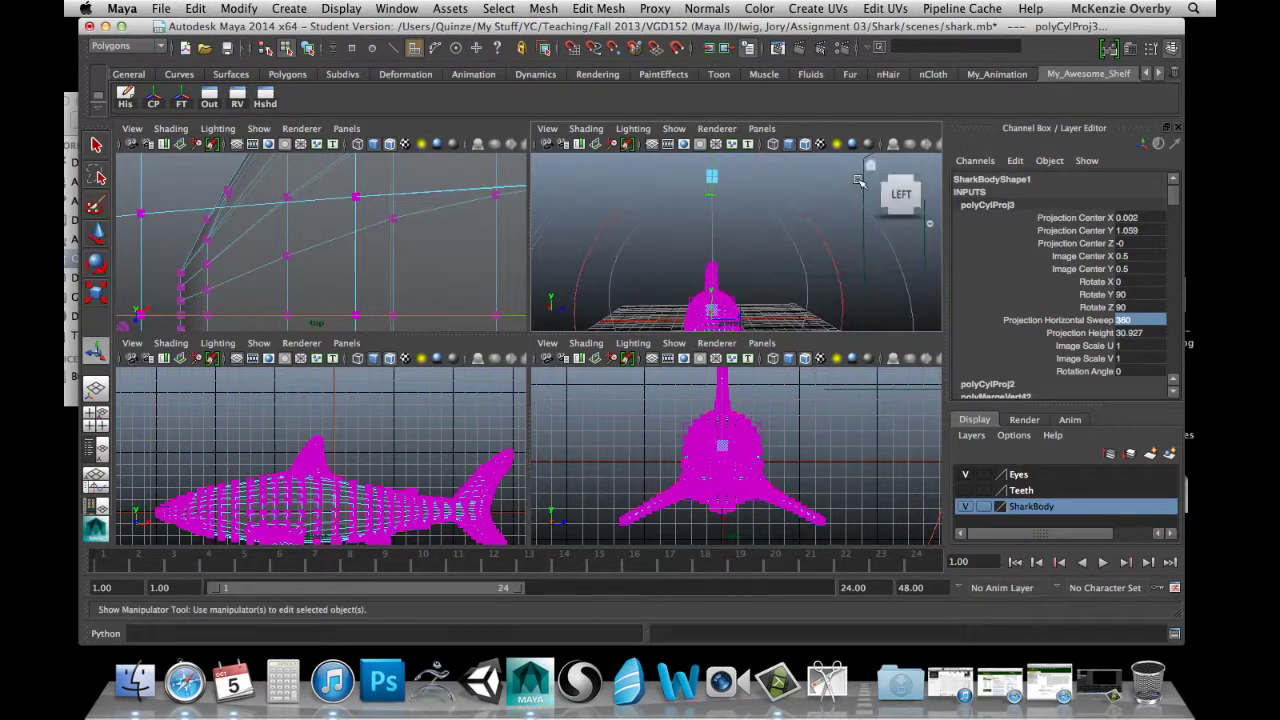
middle_click_drag(676, 234, 666, 118, "alt")
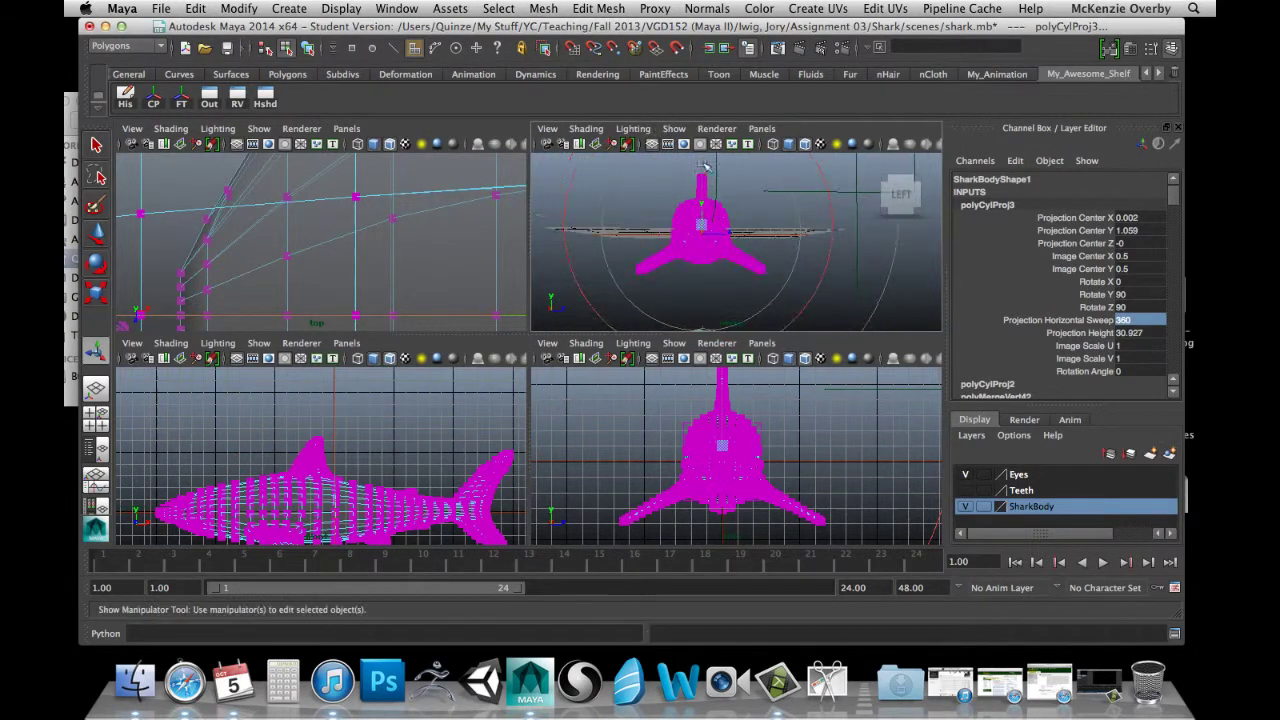
right_click_drag(670, 125, 626, 171, "alt")
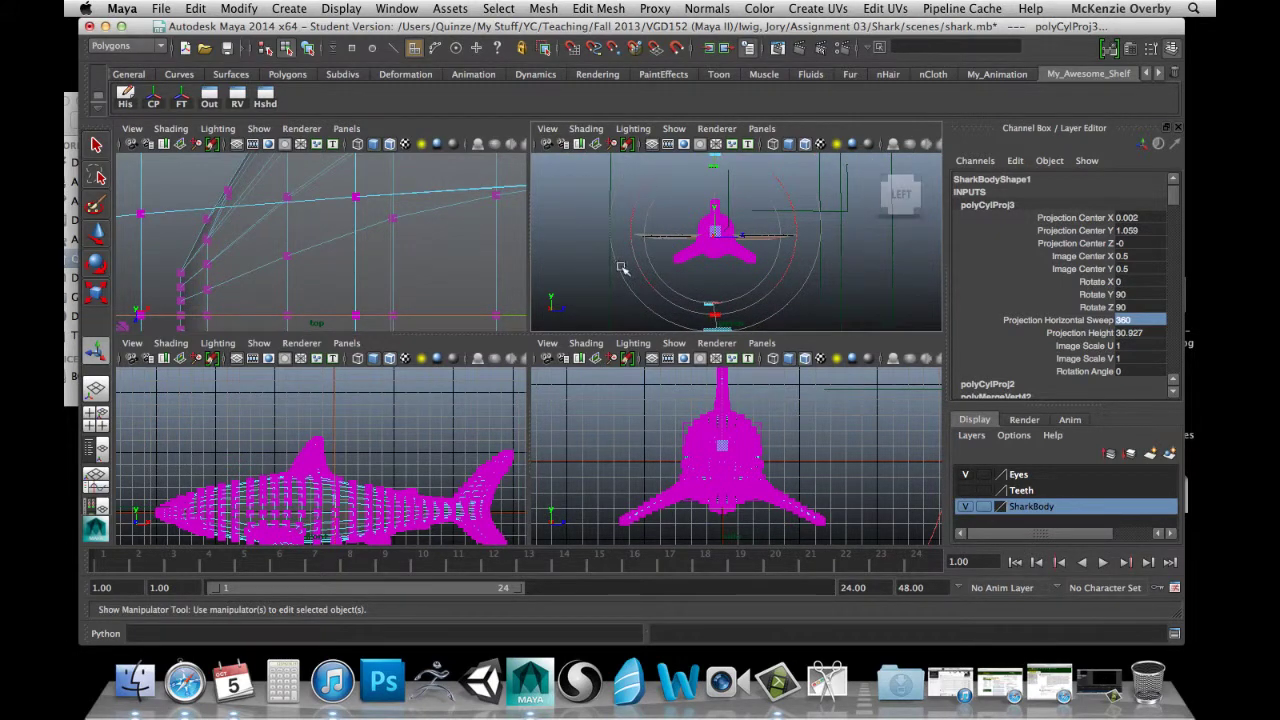
scroll(728, 475, "down", 3)
scroll(729, 475, "down", 1)
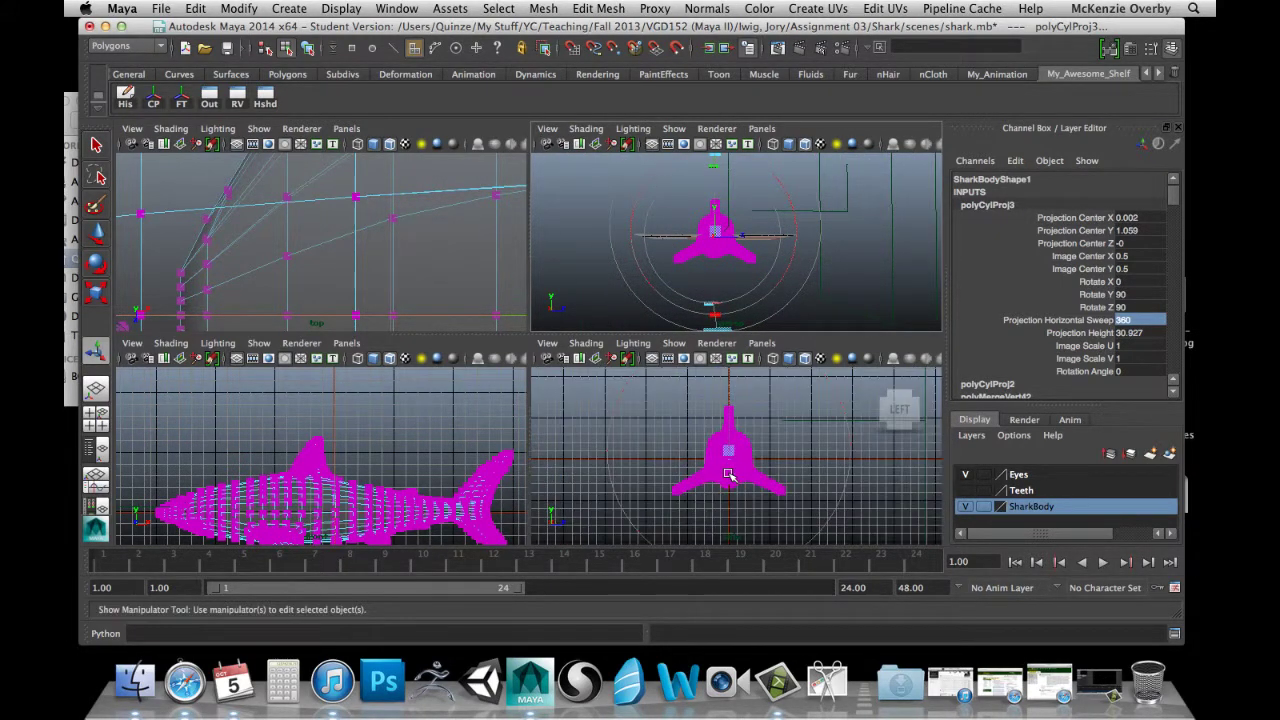
scroll(729, 475, "up", 1)
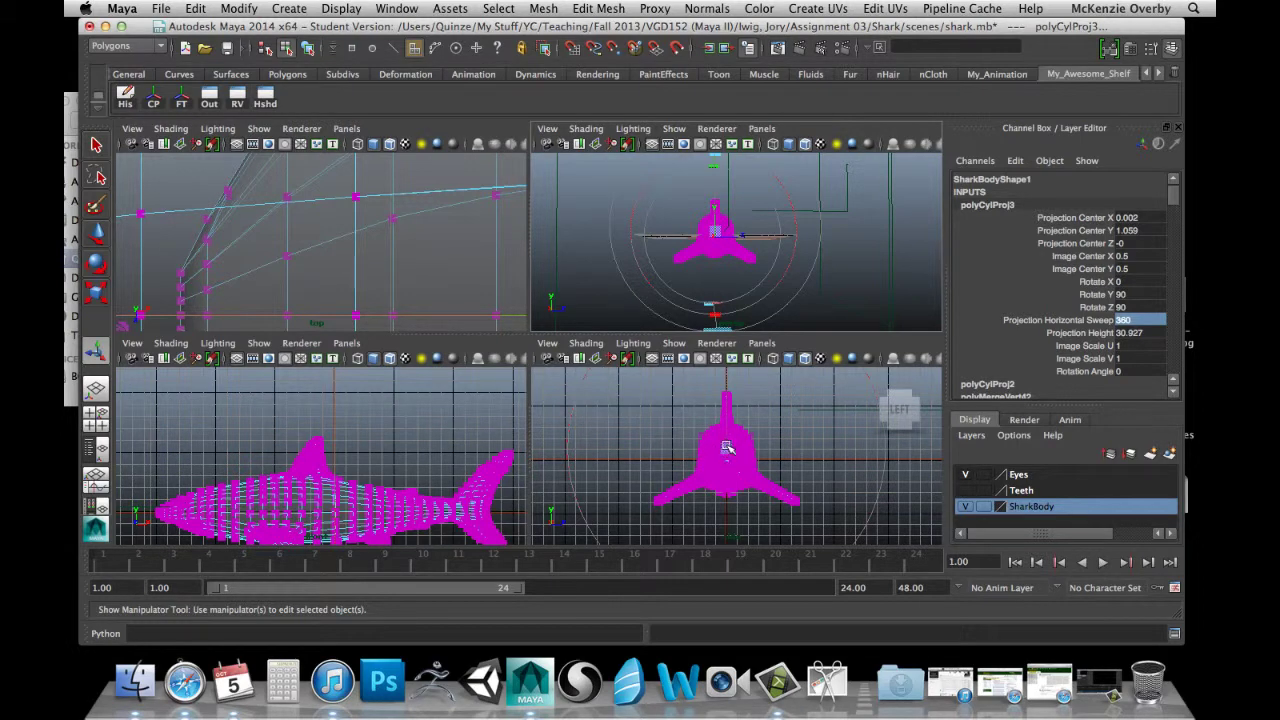
left_click(727, 450)
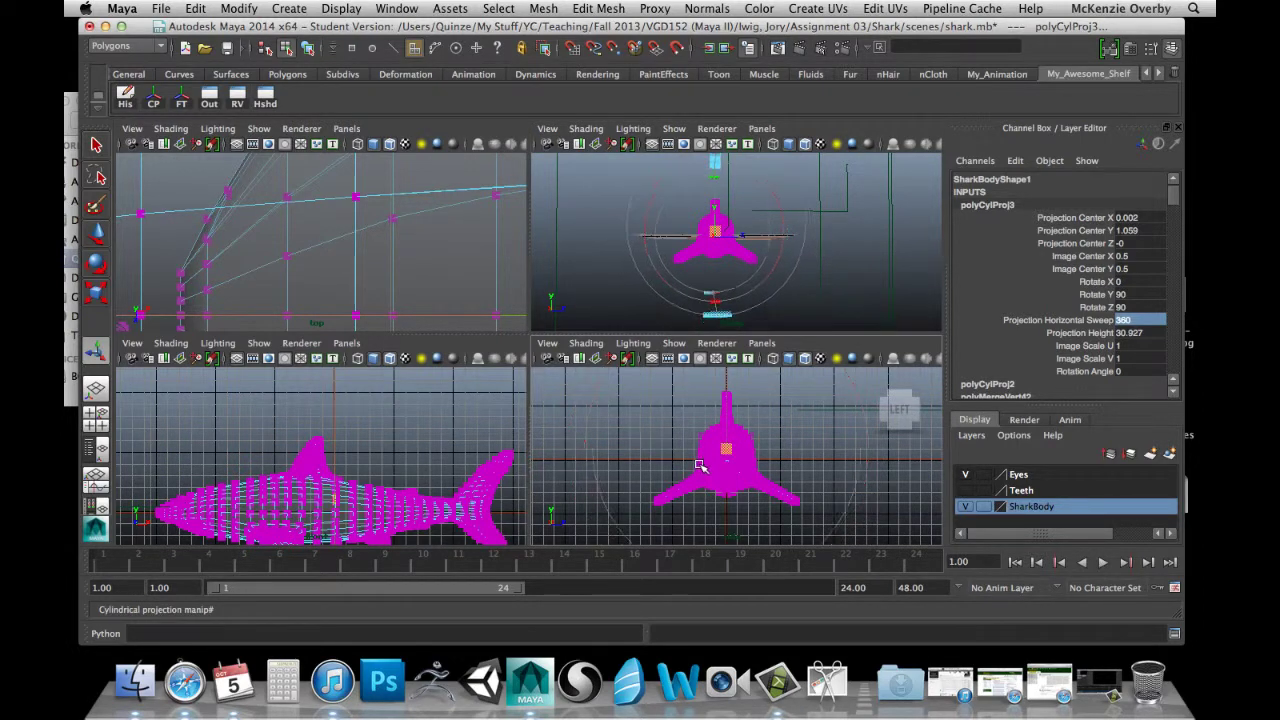
left_click_drag(690, 466, 661, 475)
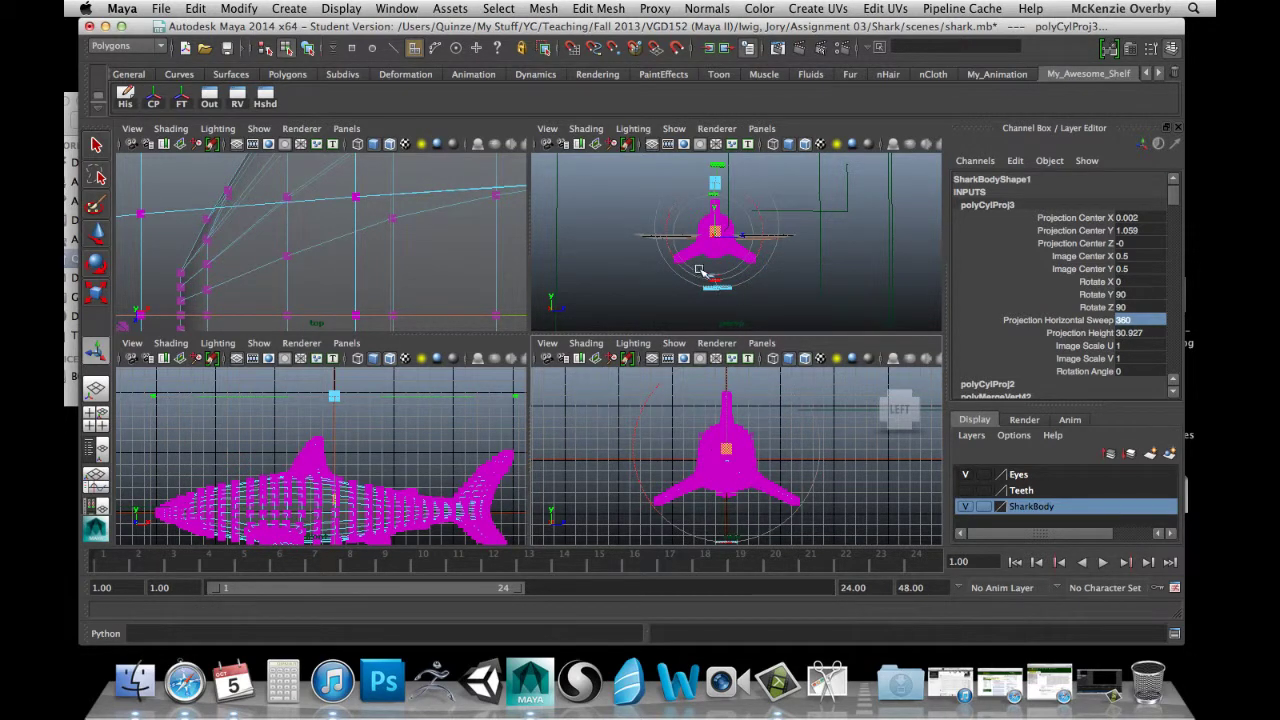
key("space")
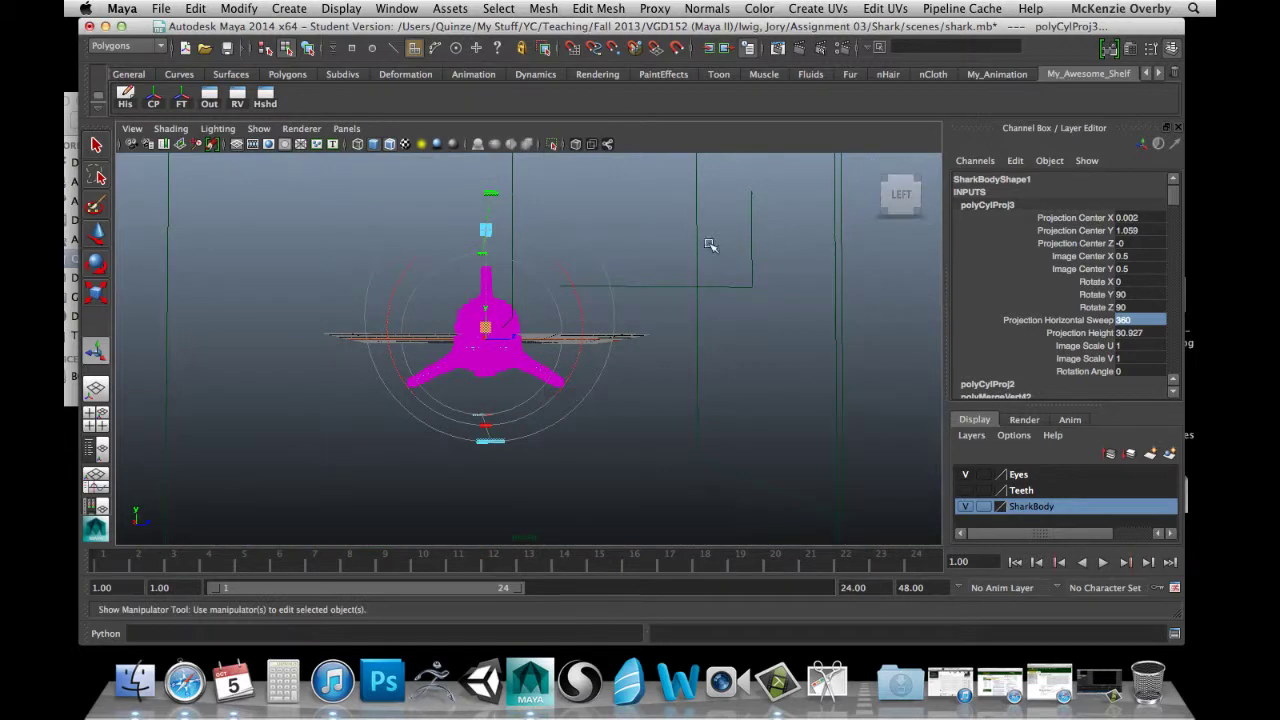
left_click_drag(829, 229, 589, 314, "alt")
left_click(694, 326)
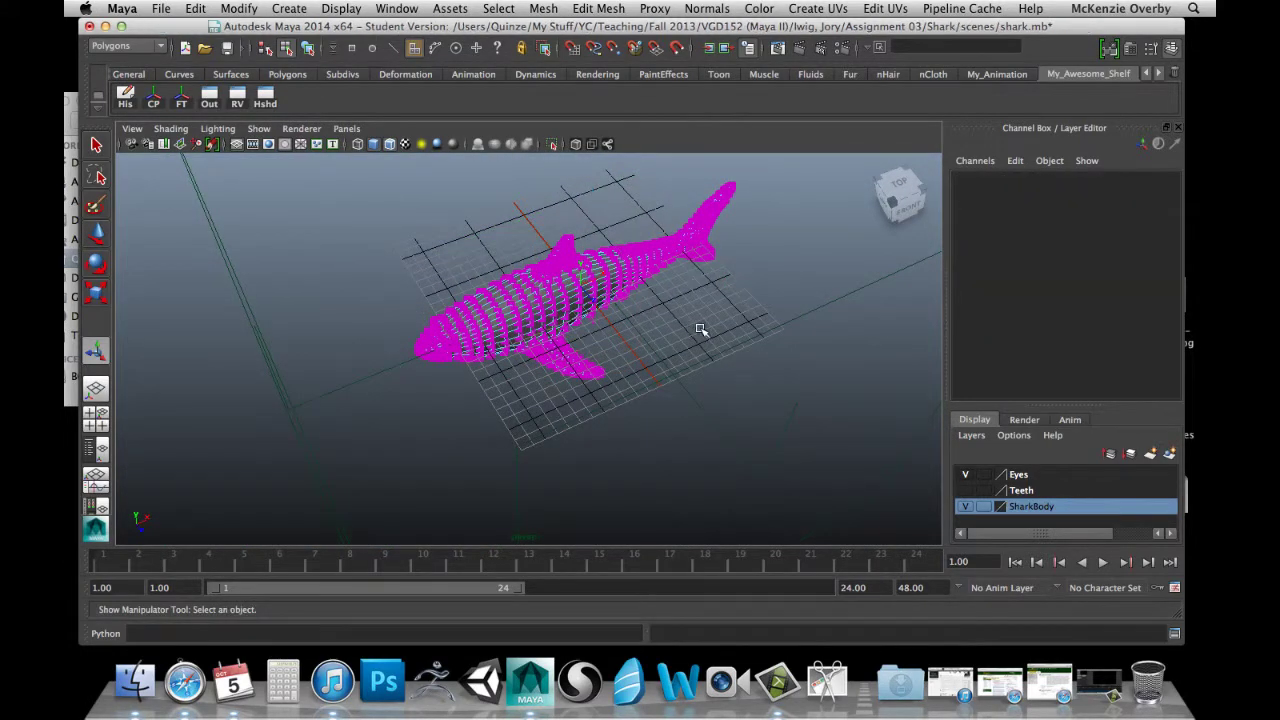
Open the UV Texture Editor beside the model with the shark body's whole UV layout in view.
left_click(397, 8)
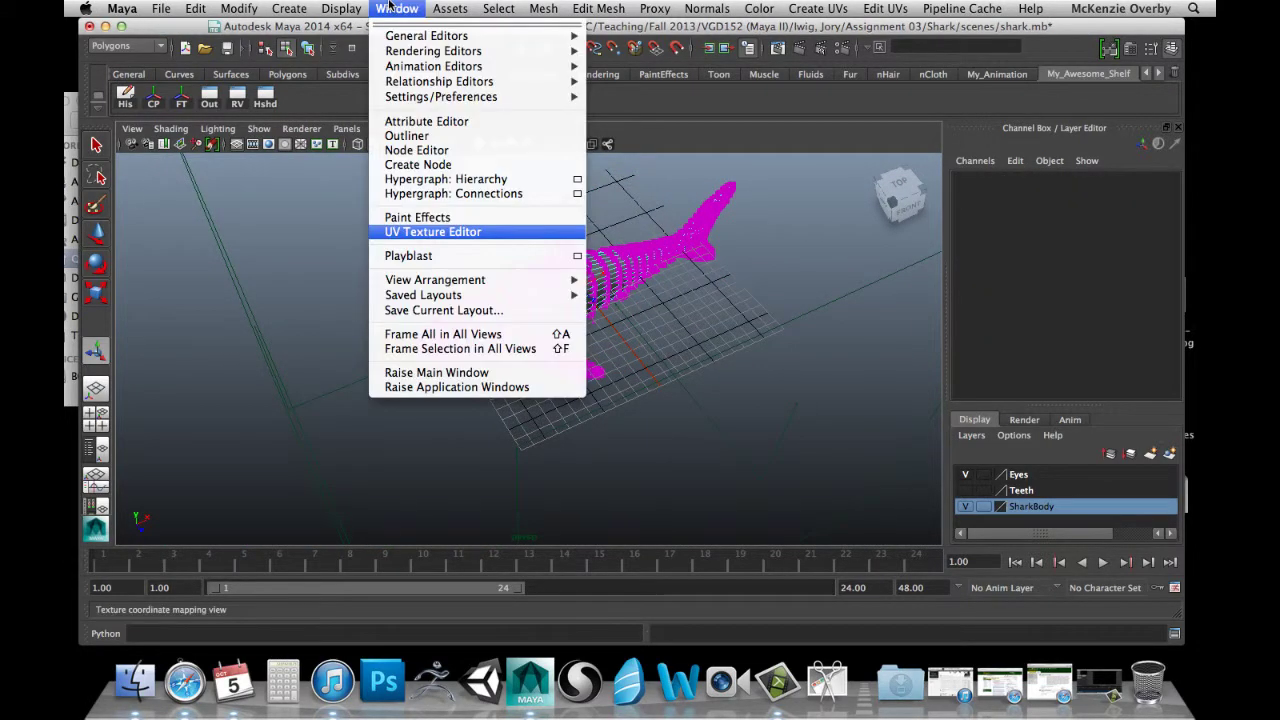
left_click(488, 232)
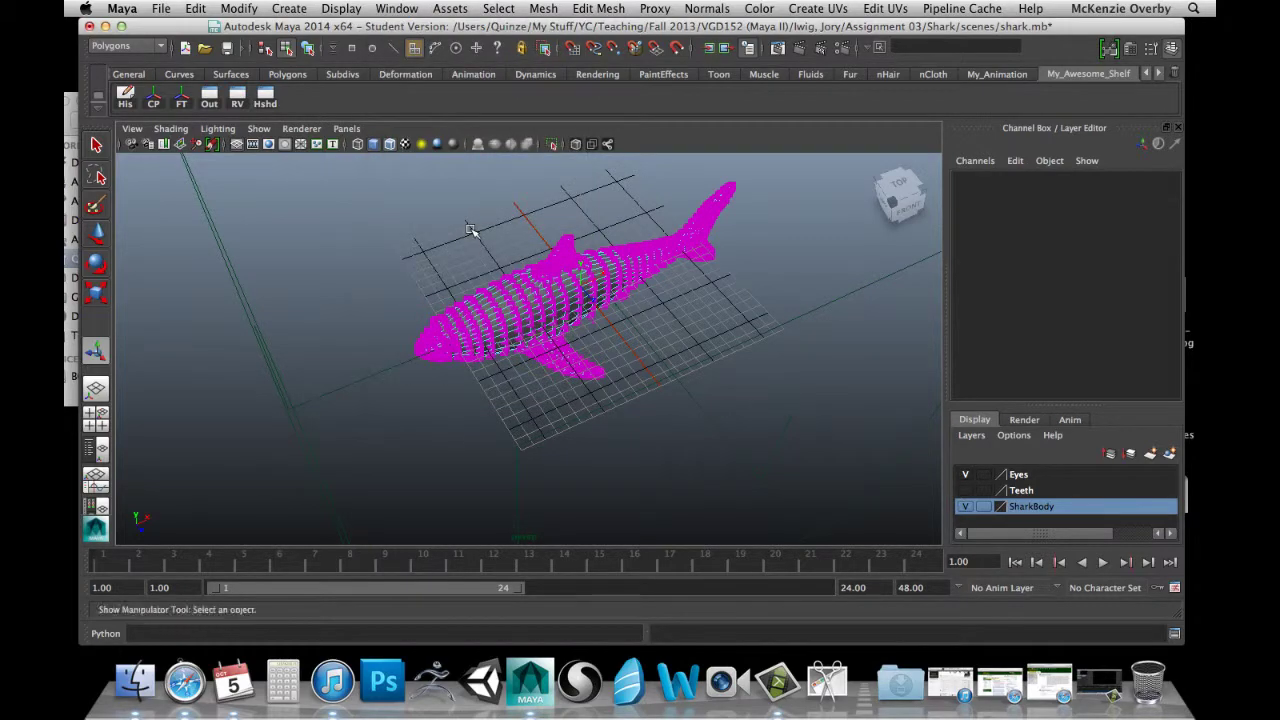
left_click_drag(457, 35, 729, 49)
scroll(826, 341, "down", 1)
scroll(826, 341, "down", 1)
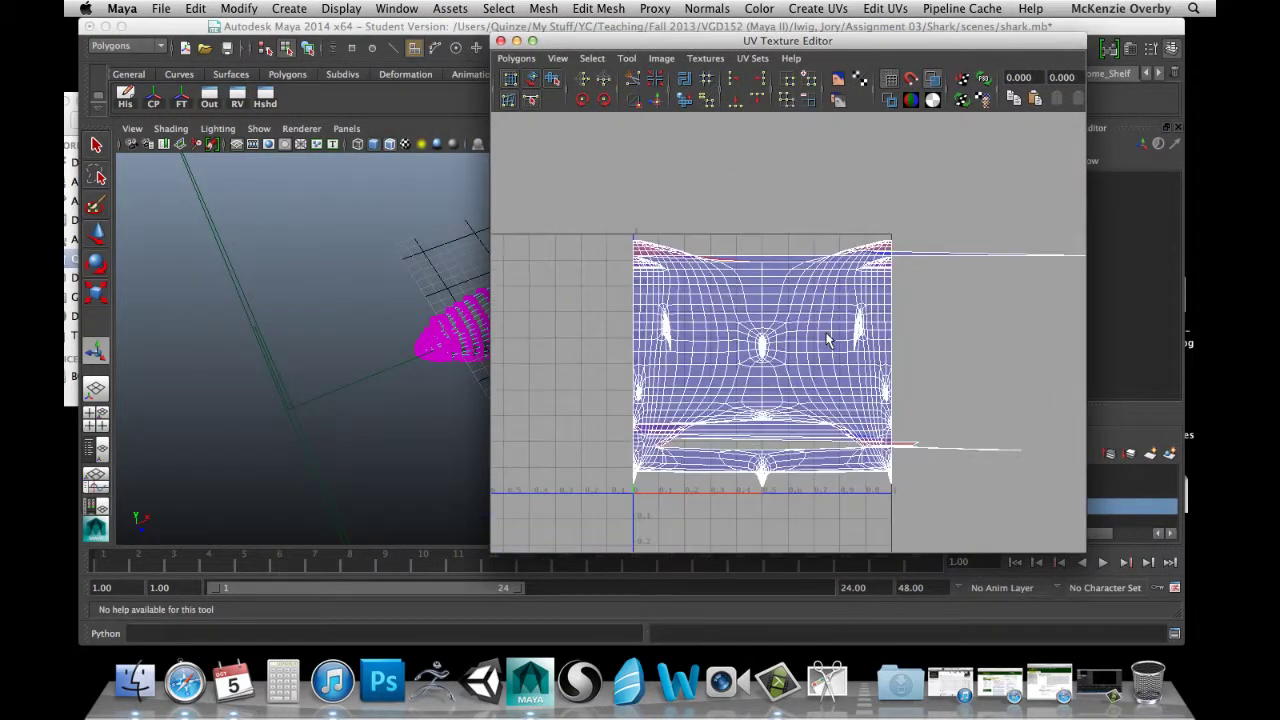
scroll(828, 340, "down", 2)
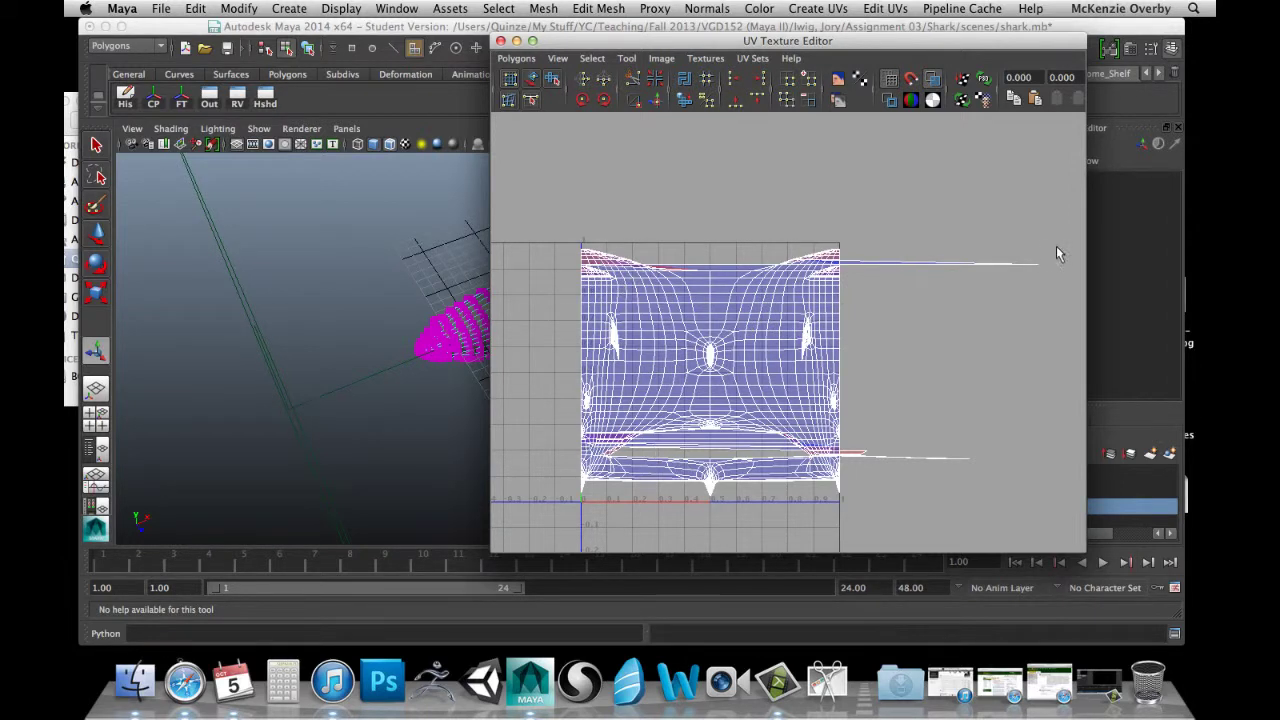
Compare the shark's UV layout with shaded UV display on and off.
left_click(934, 80)
left_click(935, 82)
left_click(935, 82)
left_click(935, 82)
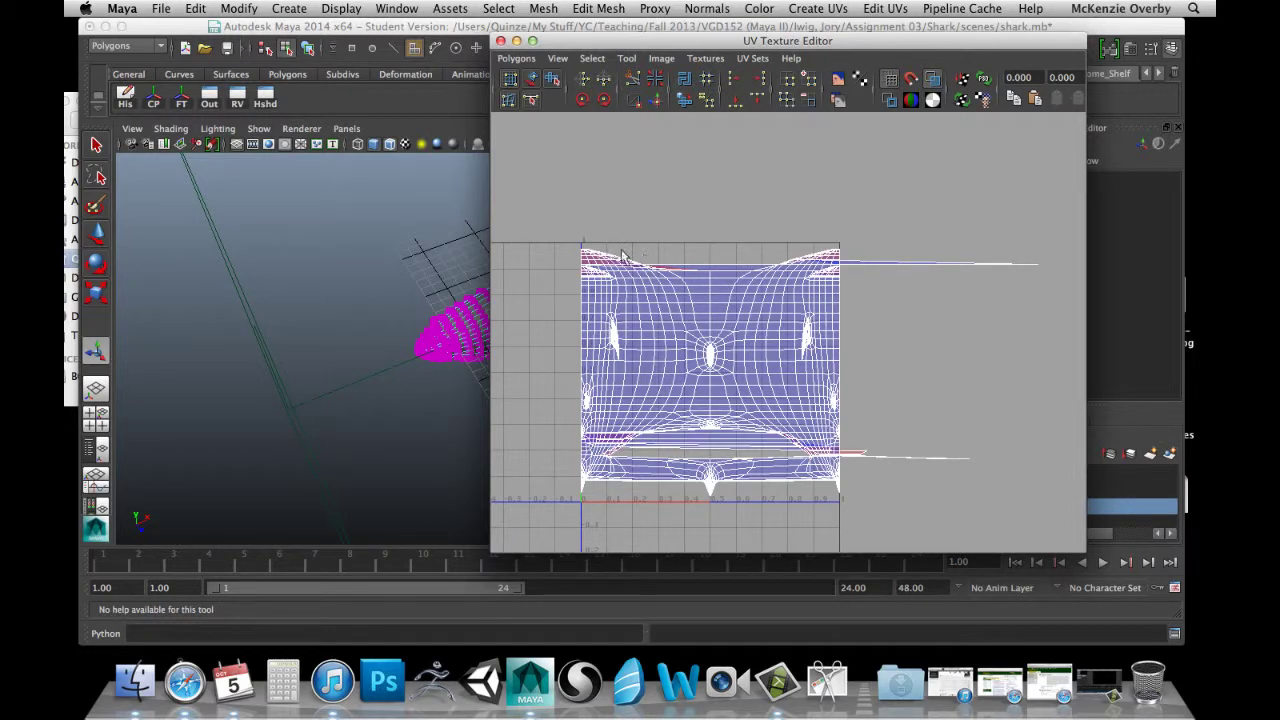
Examine the upper half of the shark's UV layout, including its edges and the fin areas.
scroll(693, 365, "up", 3)
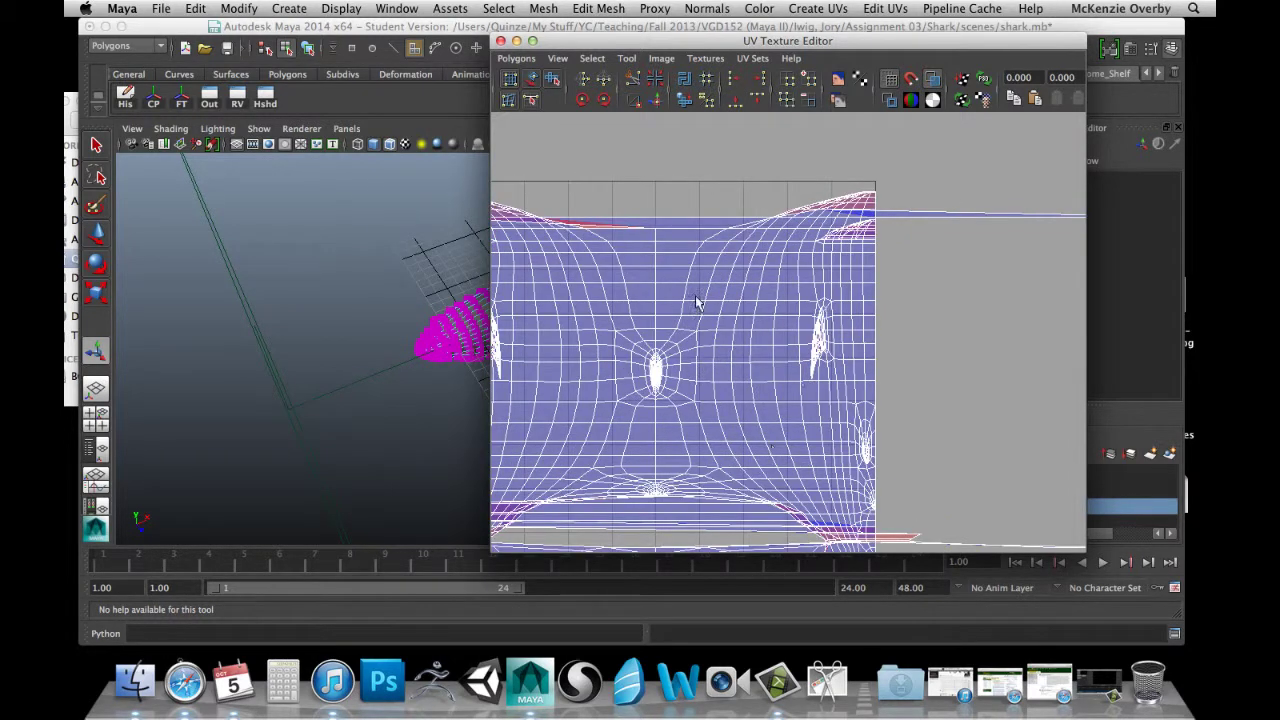
scroll(764, 244, "up", 3)
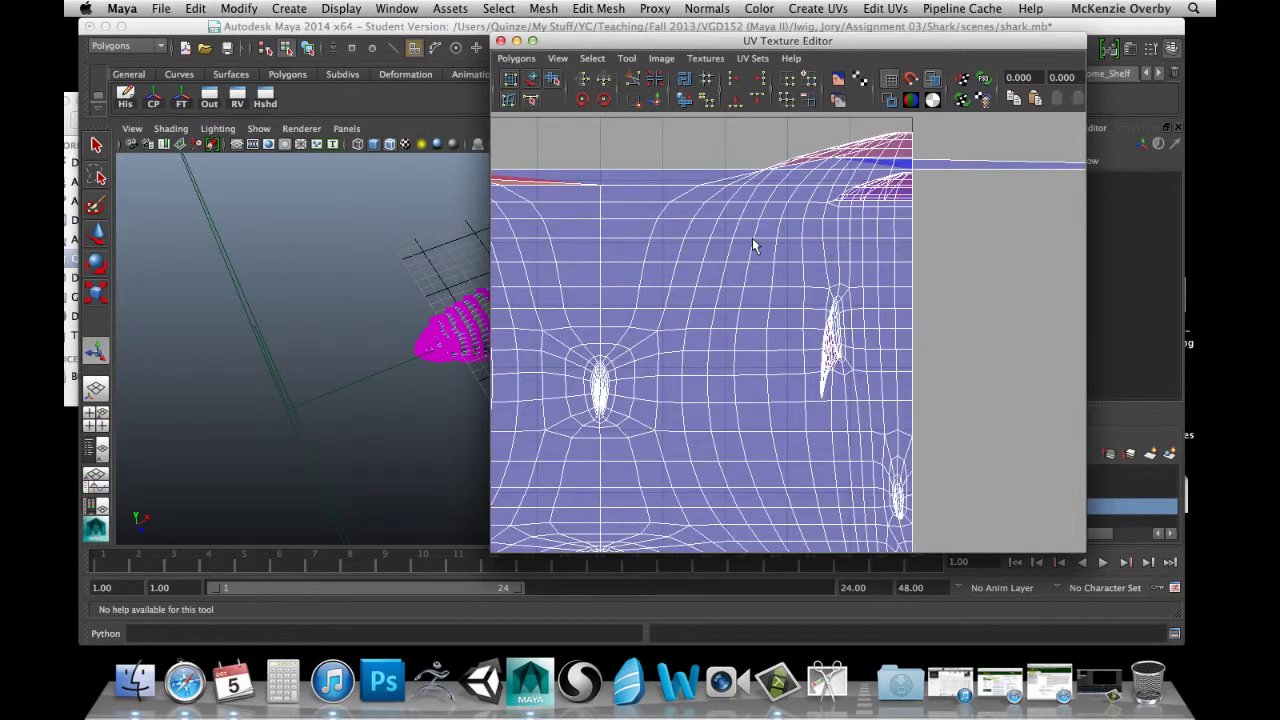
middle_click_drag(786, 234, 832, 314, "alt")
middle_click_drag(641, 320, 771, 309, "alt")
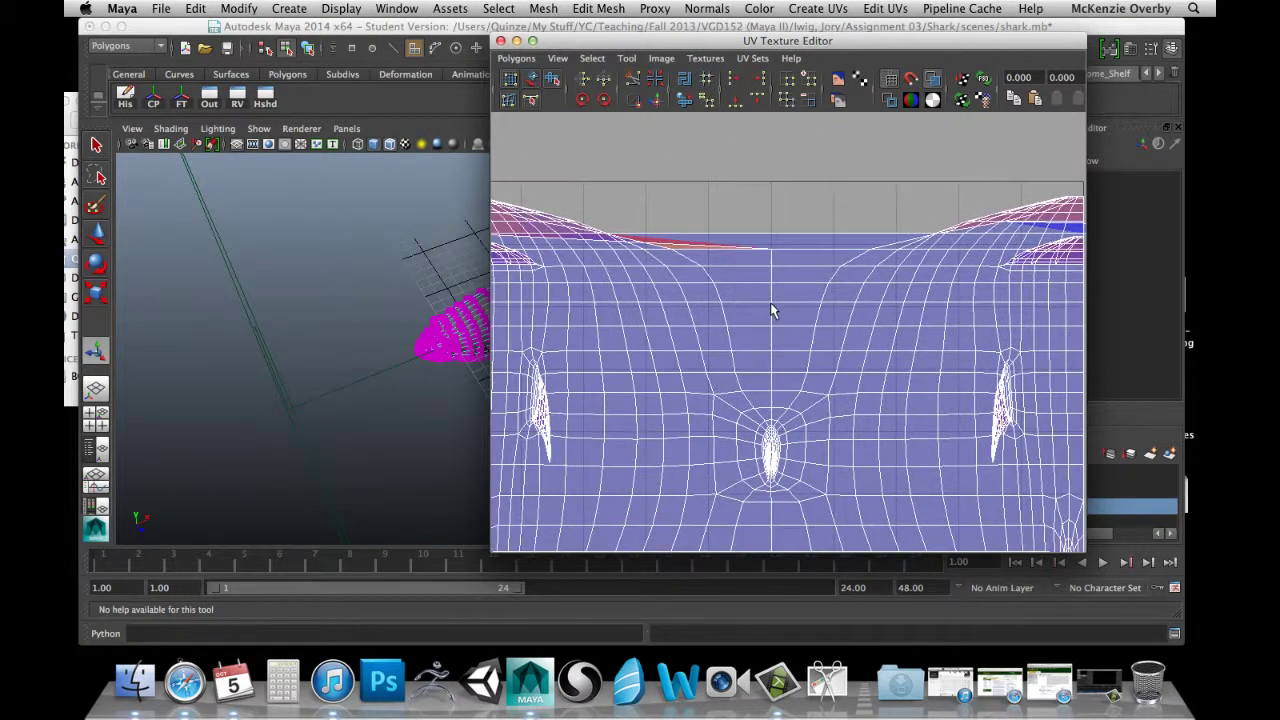
scroll(771, 309, "down", 1)
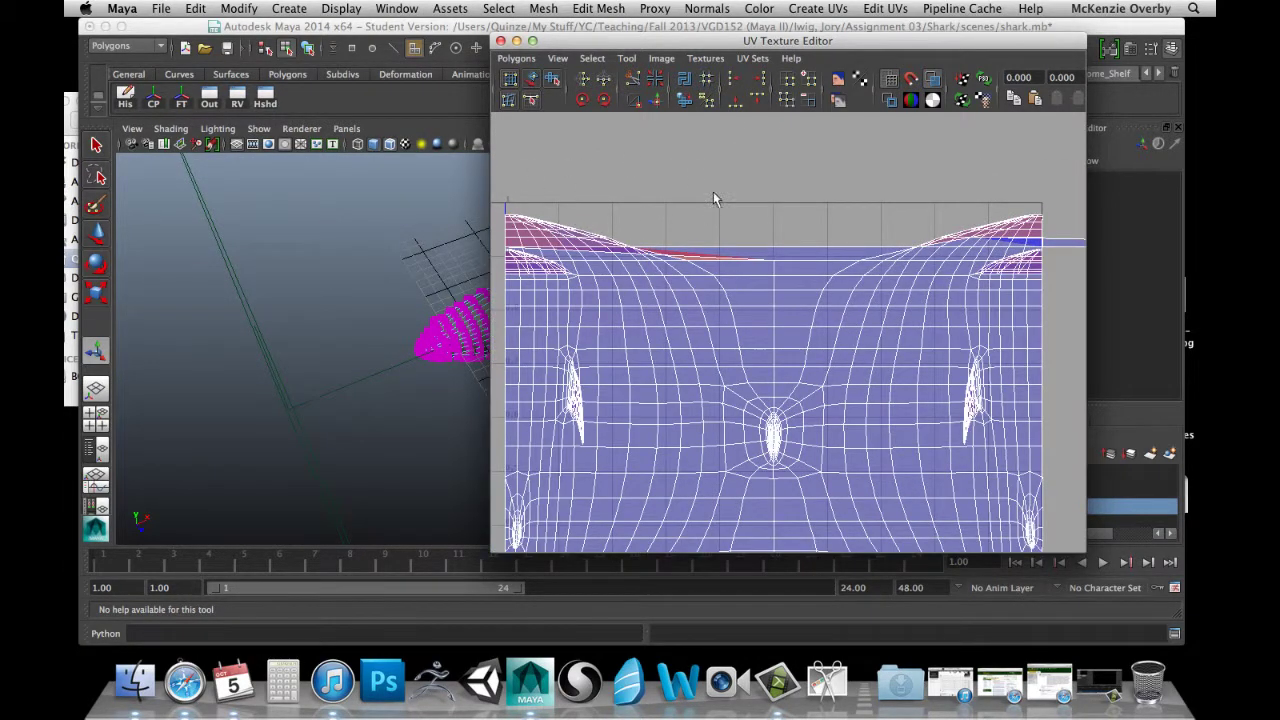
scroll(745, 348, "up", 3)
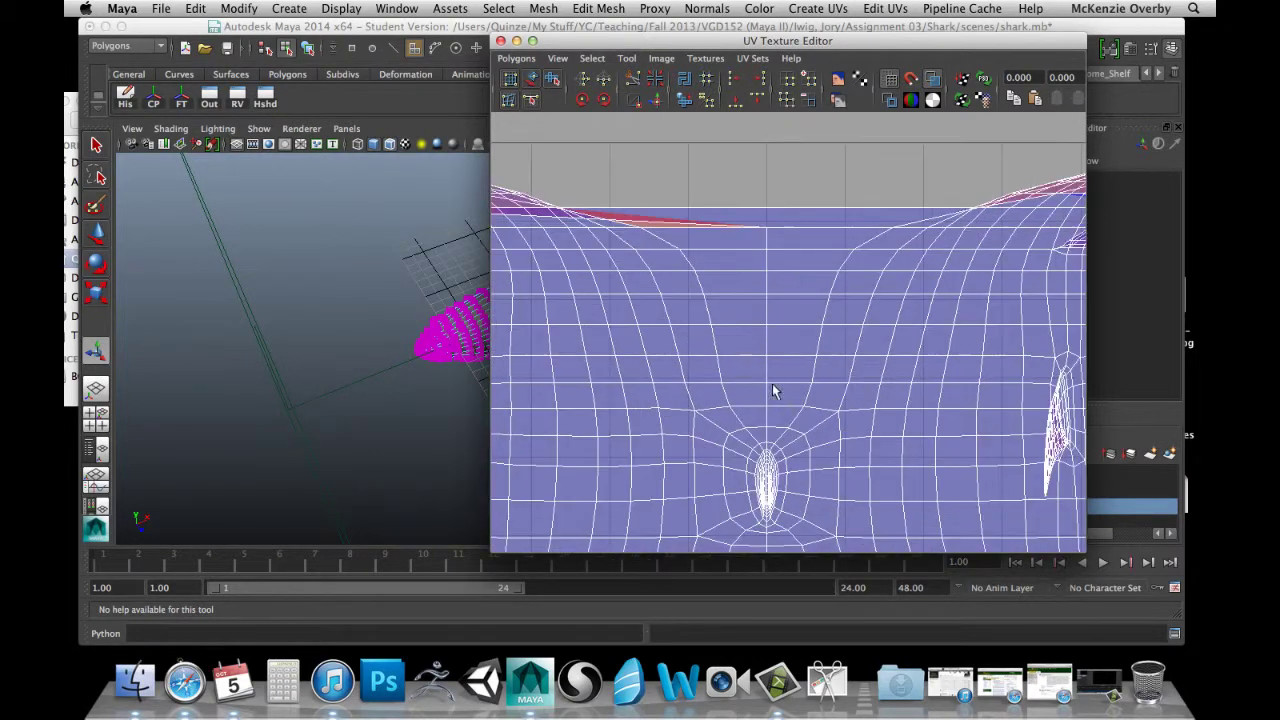
Inspect the dense UVs of the fin at the middle of the layout up close.
middle_click_drag(772, 390, 757, 240, "alt")
scroll(757, 240, "up", 3)
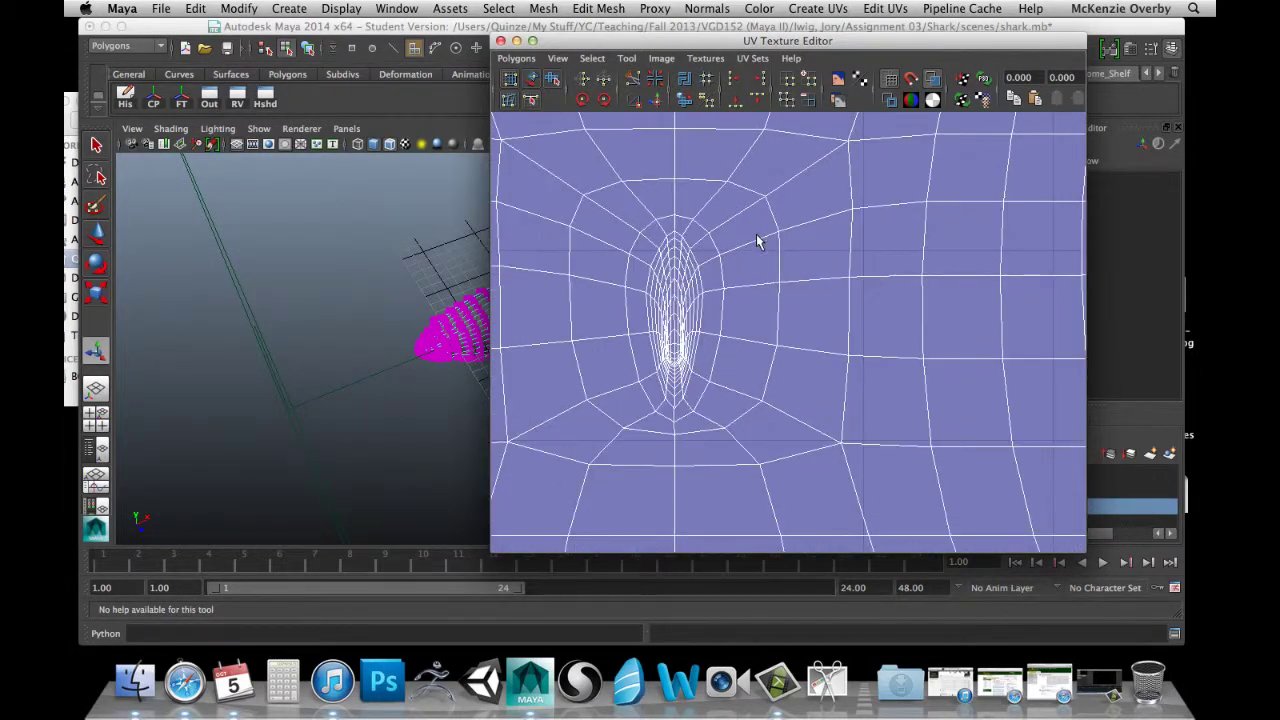
scroll(757, 240, "up", 1)
scroll(777, 289, "up", 3)
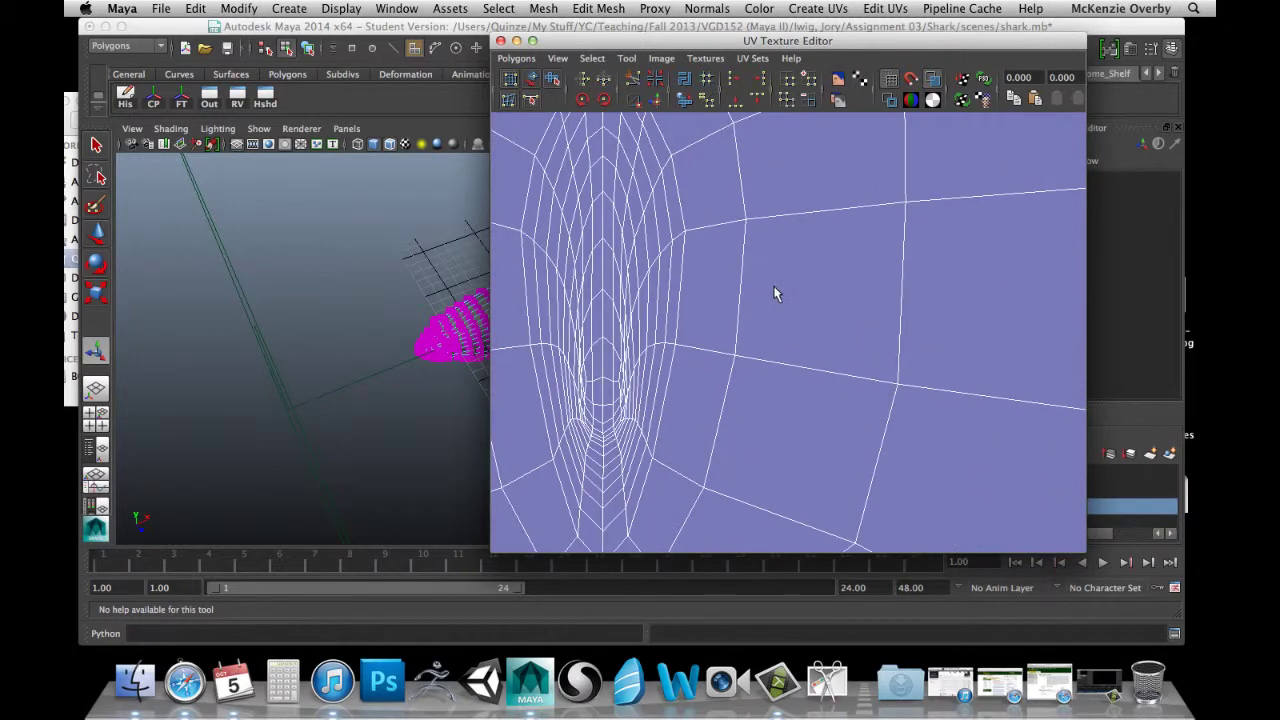
middle_click_drag(628, 312, 737, 267, "alt")
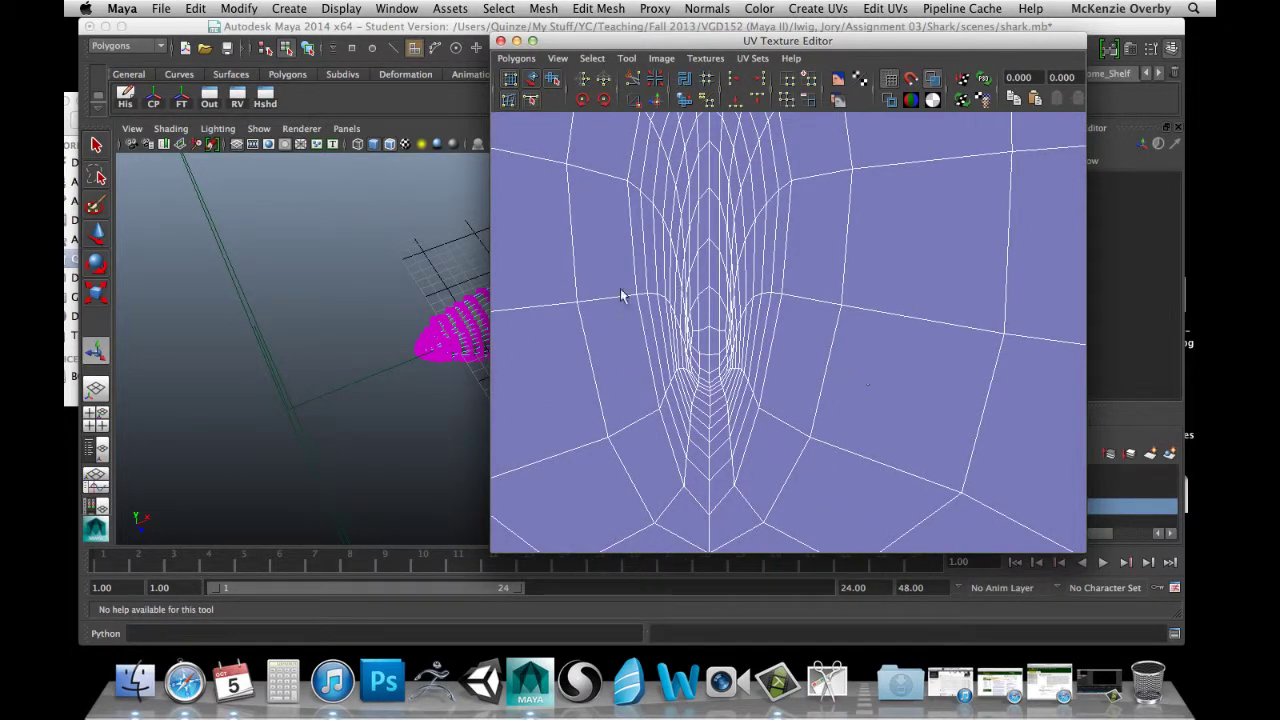
scroll(740, 365, "down", 3)
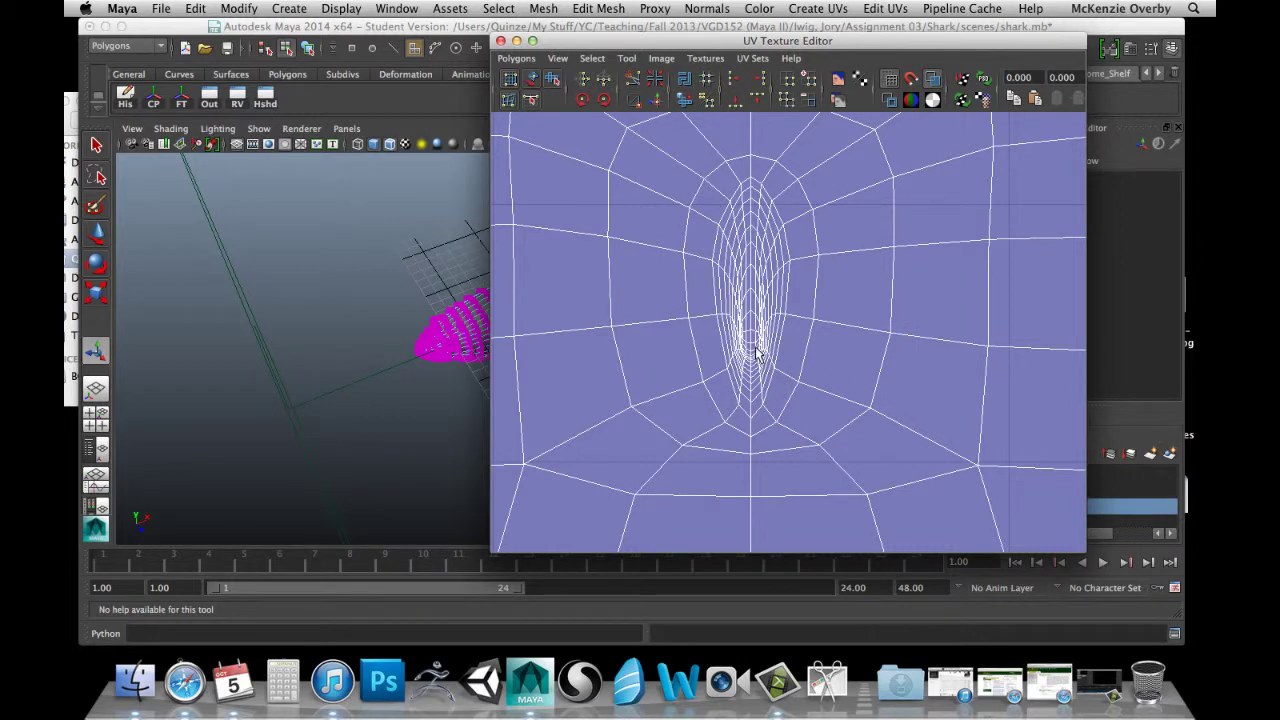
scroll(754, 340, "up", 5)
middle_click_drag(752, 338, 862, 417, "alt")
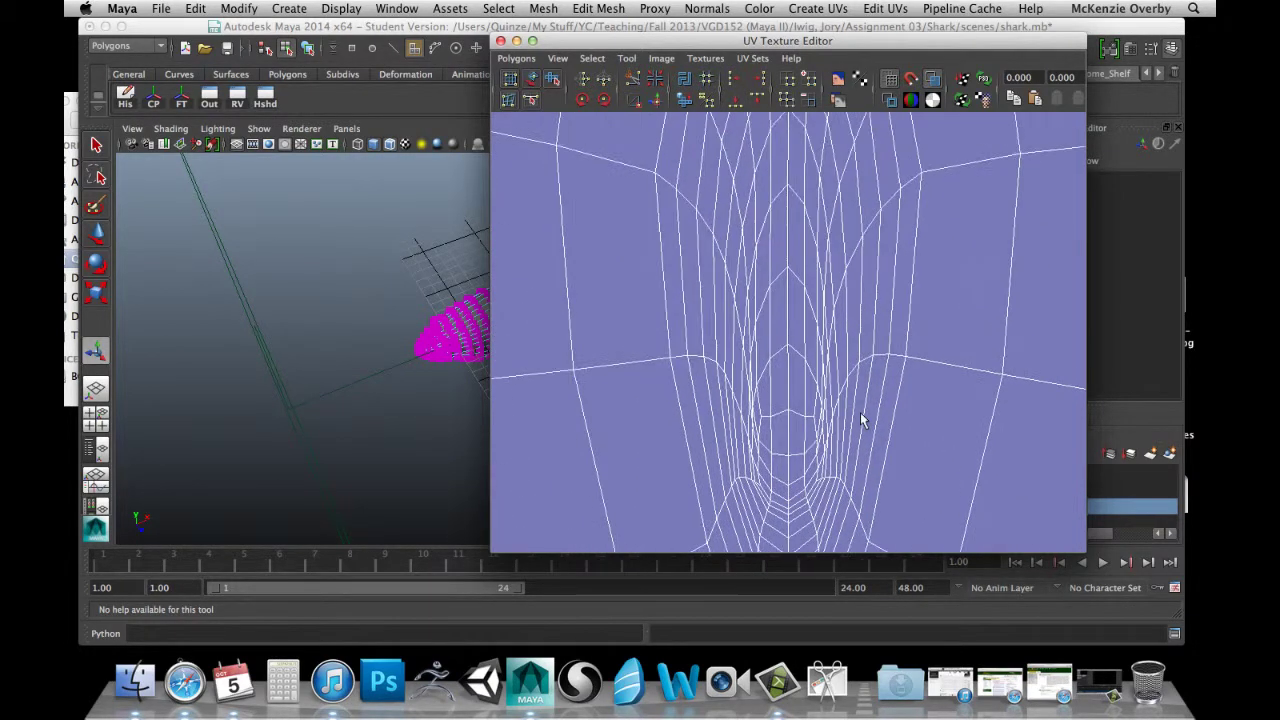
scroll(862, 417, "up", 5)
middle_click_drag(829, 460, 883, 314, "alt")
scroll(883, 316, "down", 6)
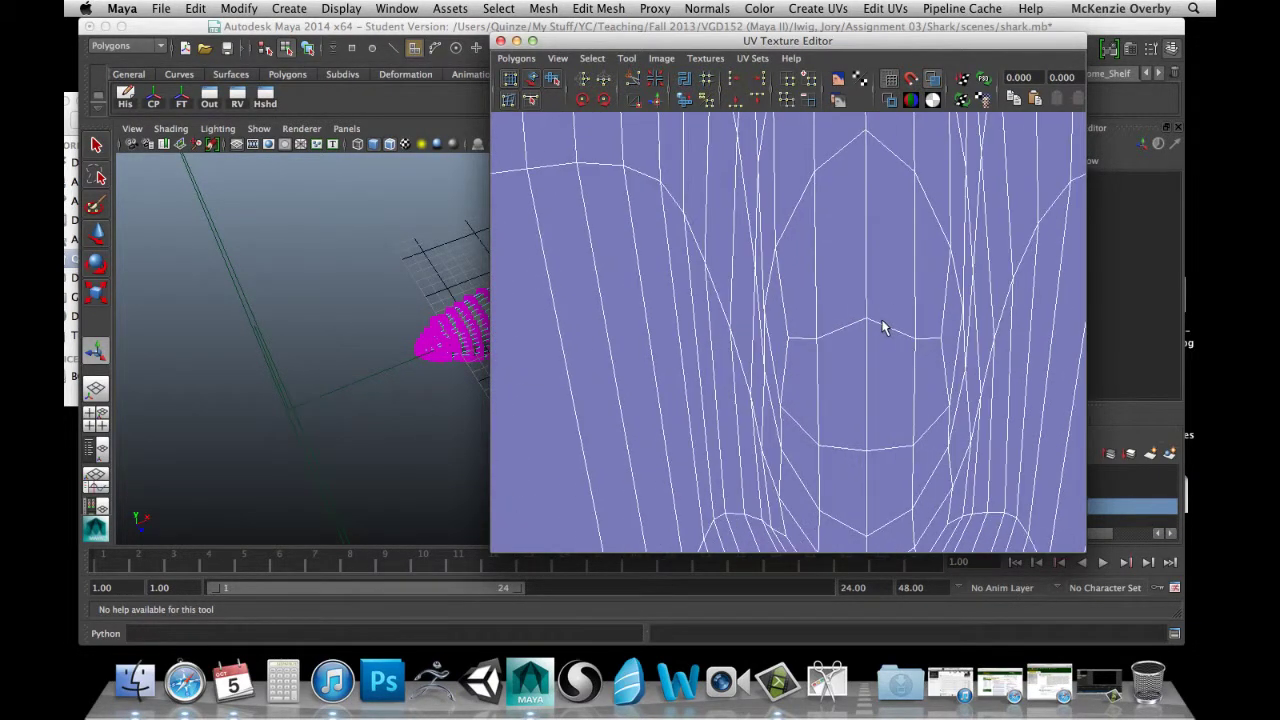
scroll(883, 328, "down", 6)
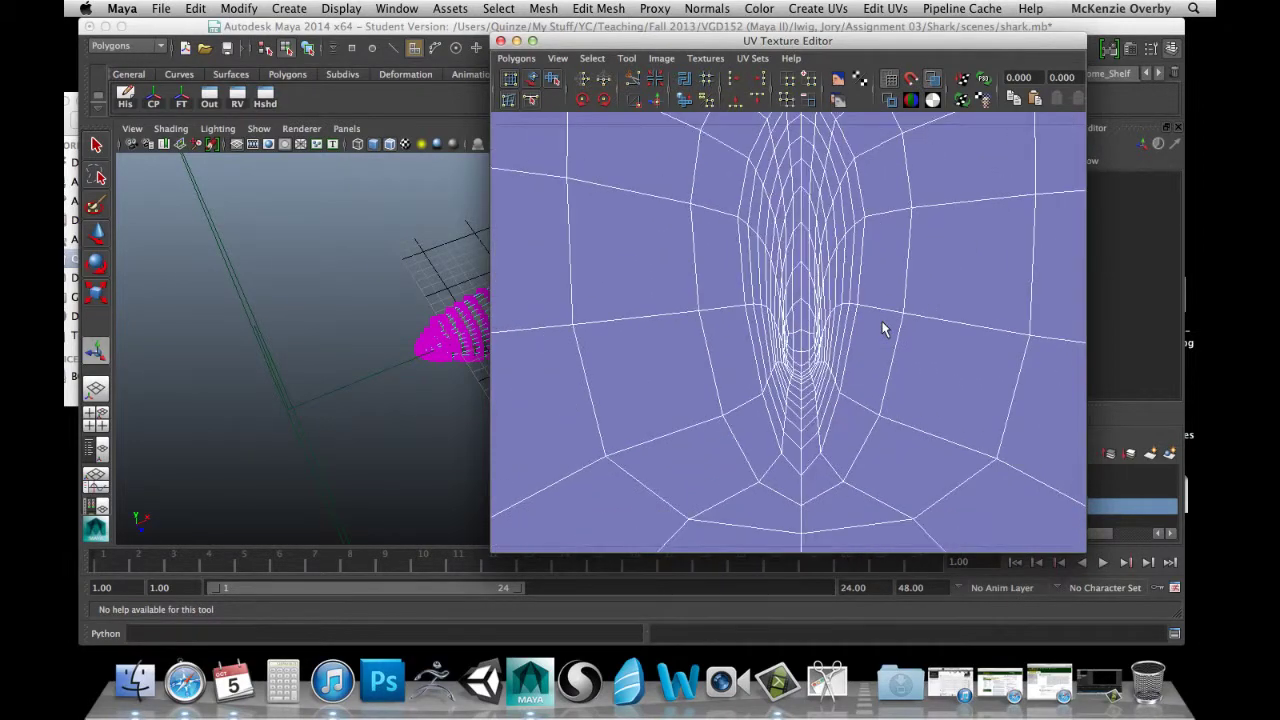
scroll(883, 328, "up", 3)
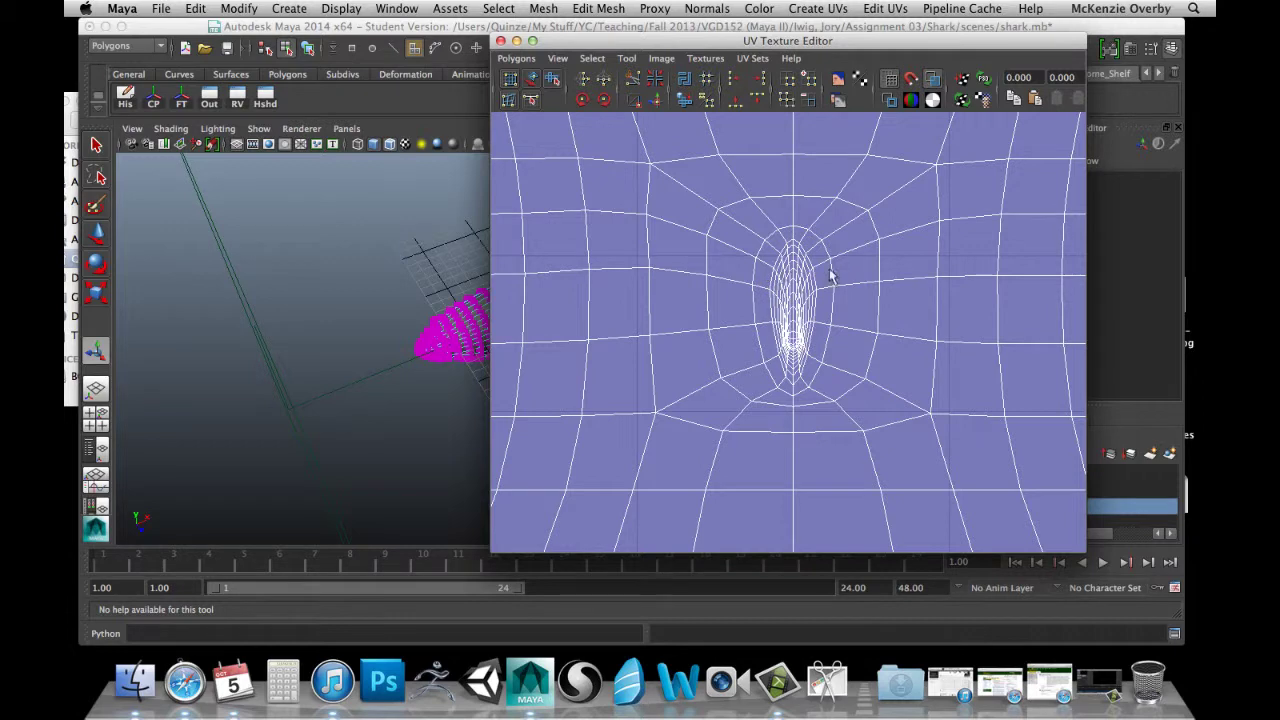
Select the middle fin's UVs with the surrounding rings and spread them using the Smooth UV Tool's Relax.
scroll(947, 342, "down", 5)
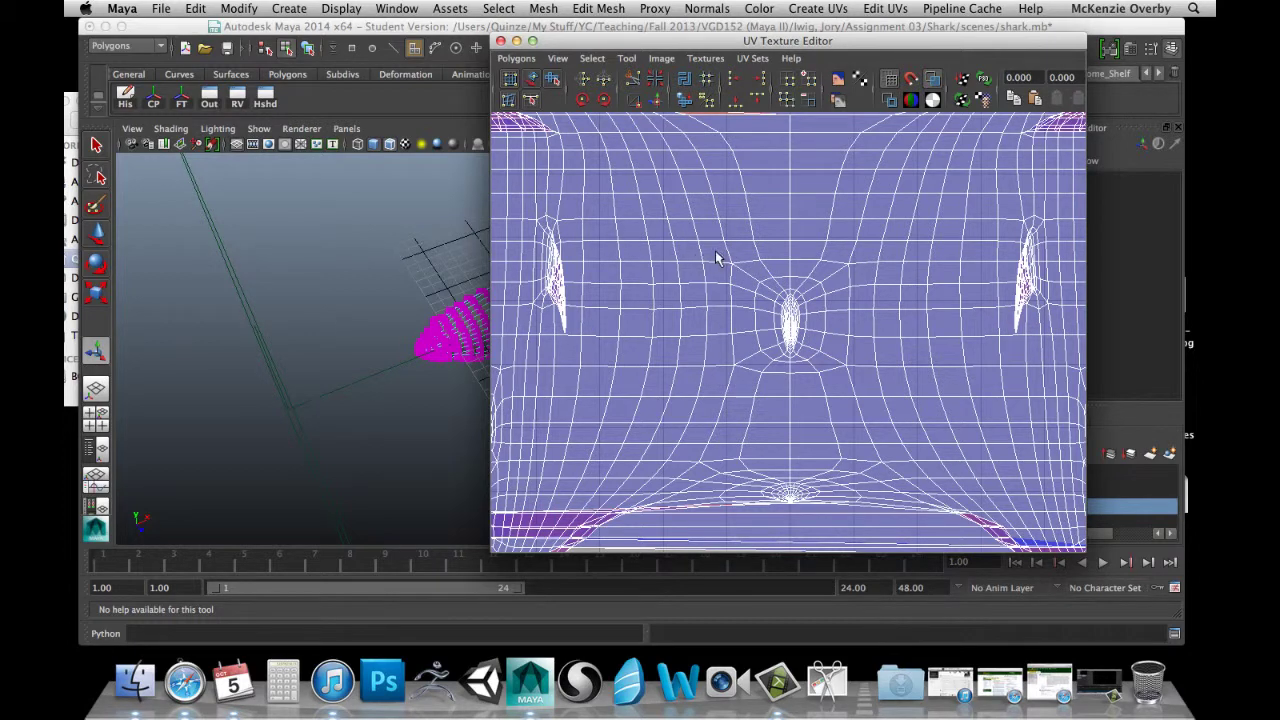
right_click_drag(715, 250, 763, 244)
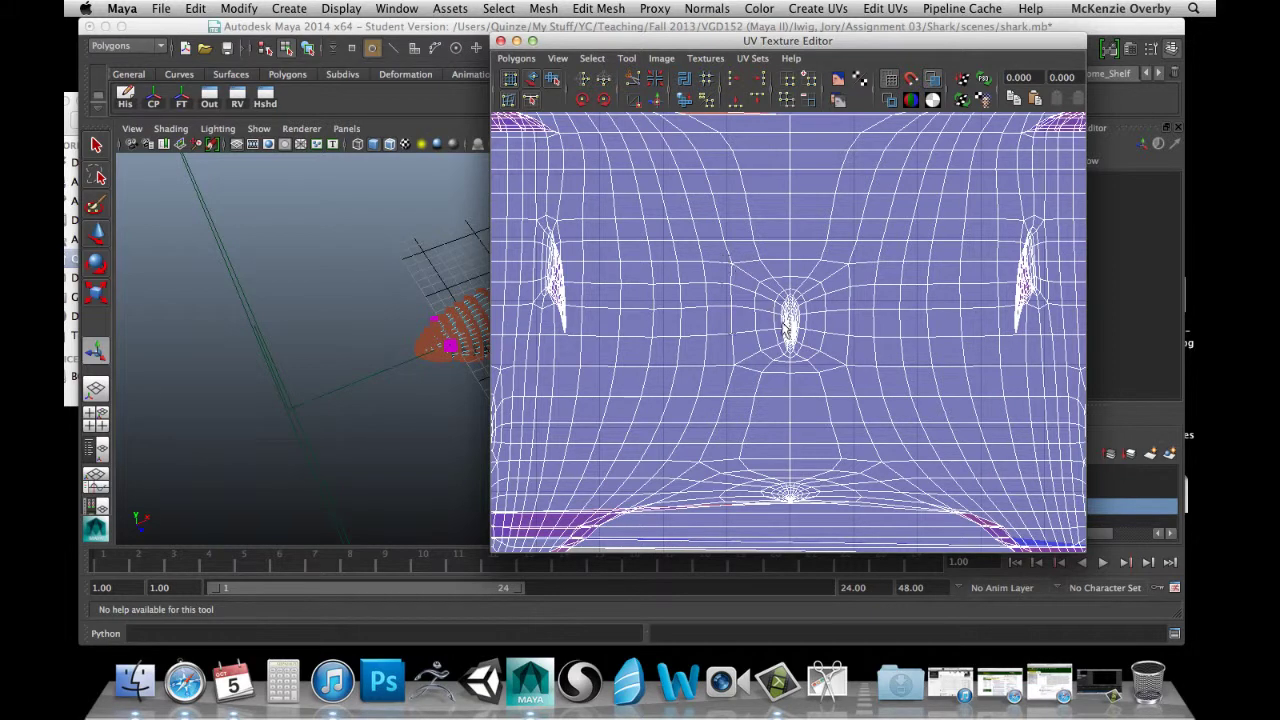
left_click_drag(858, 388, 857, 386)
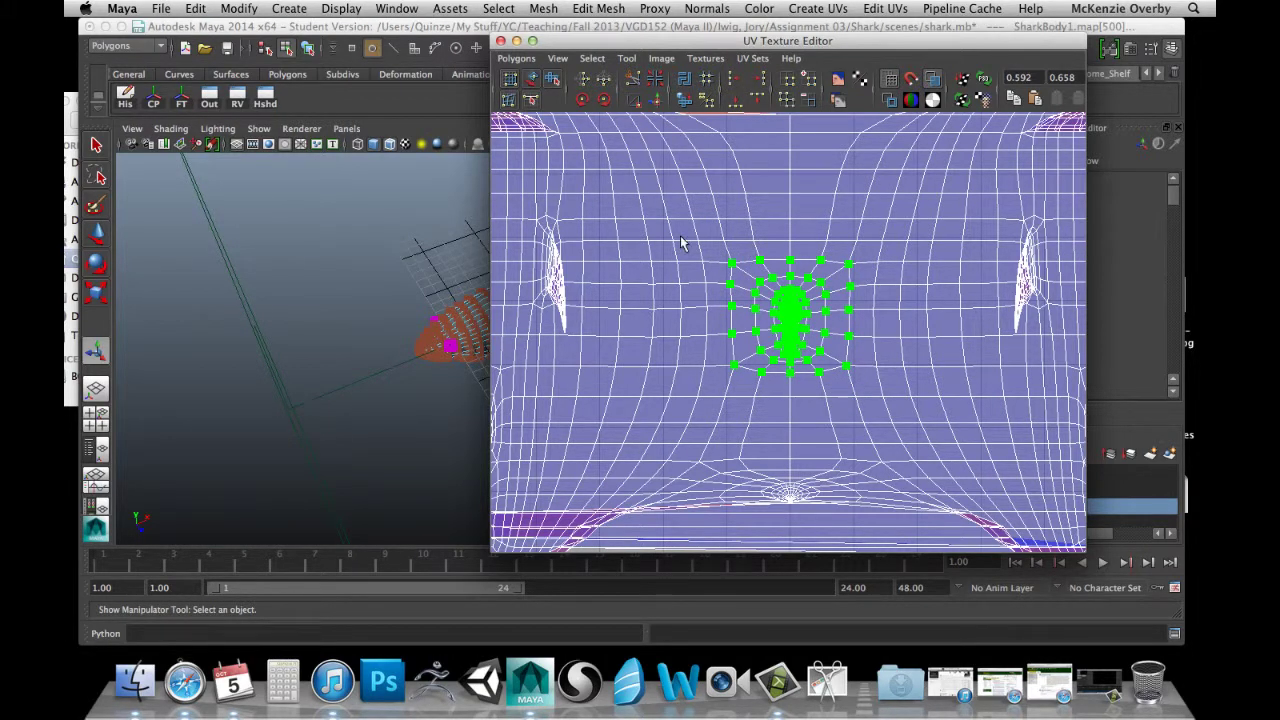
left_click(553, 80)
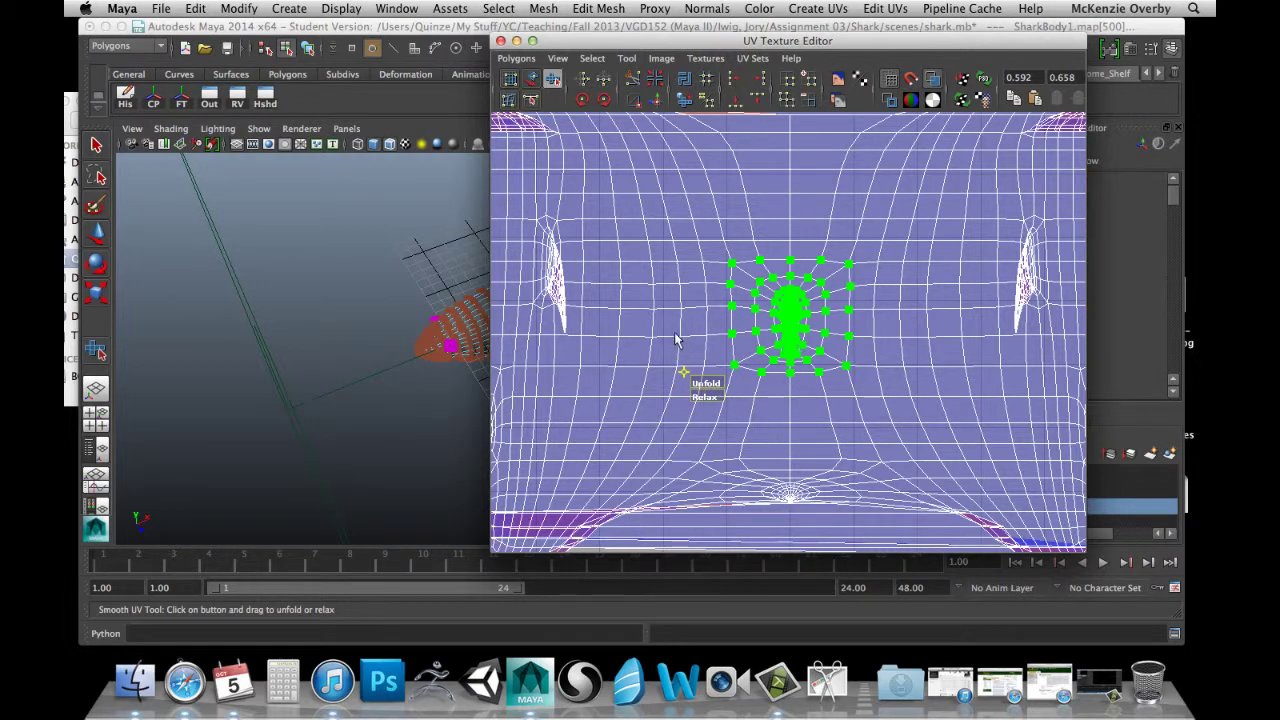
left_click_drag(705, 398, 856, 436)
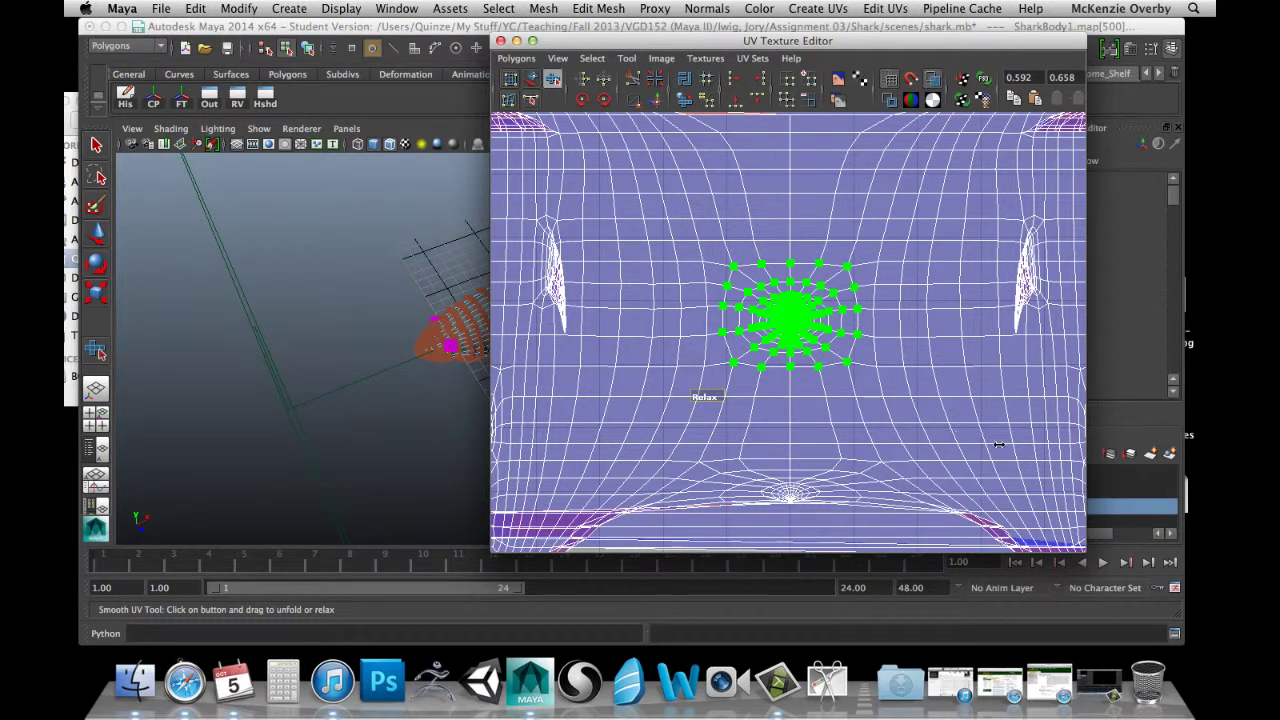
left_click_drag(1212, 428, 1211, 428)
scroll(792, 370, "up", 4)
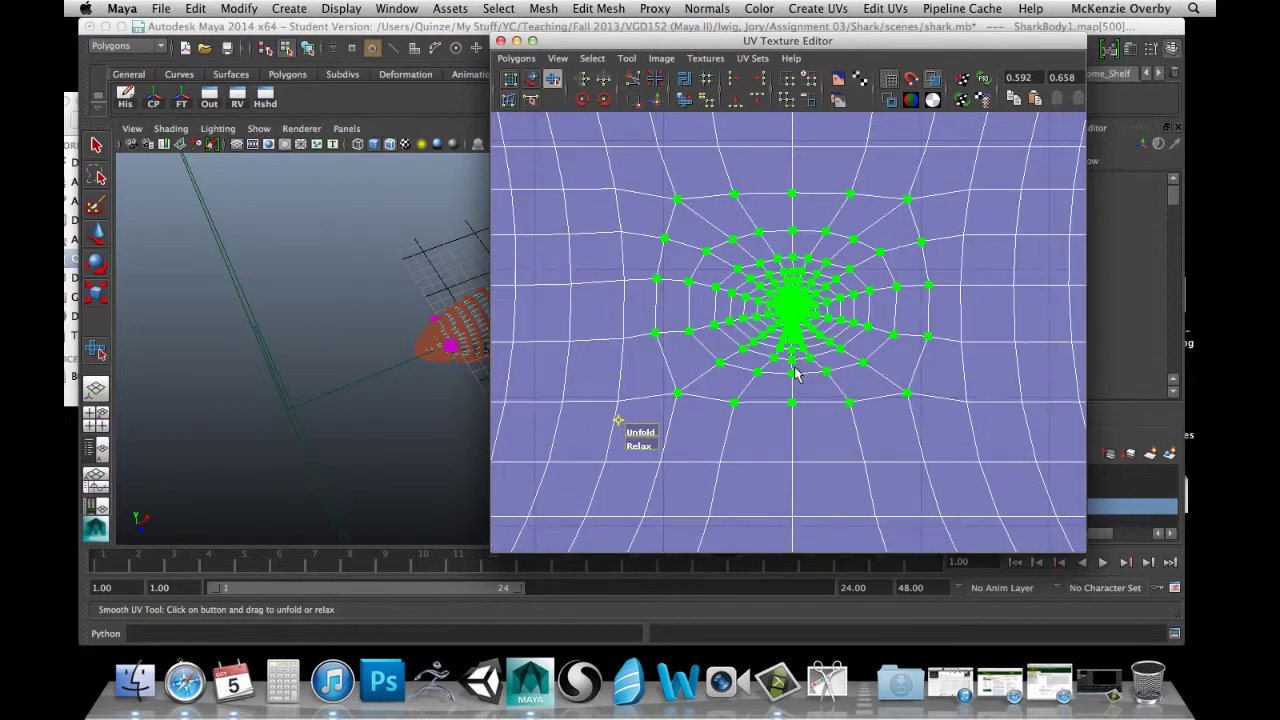
Inspect the relaxed UVs of the middle fin up close, down to the tightly packed center of the rings.
scroll(795, 372, "up", 5)
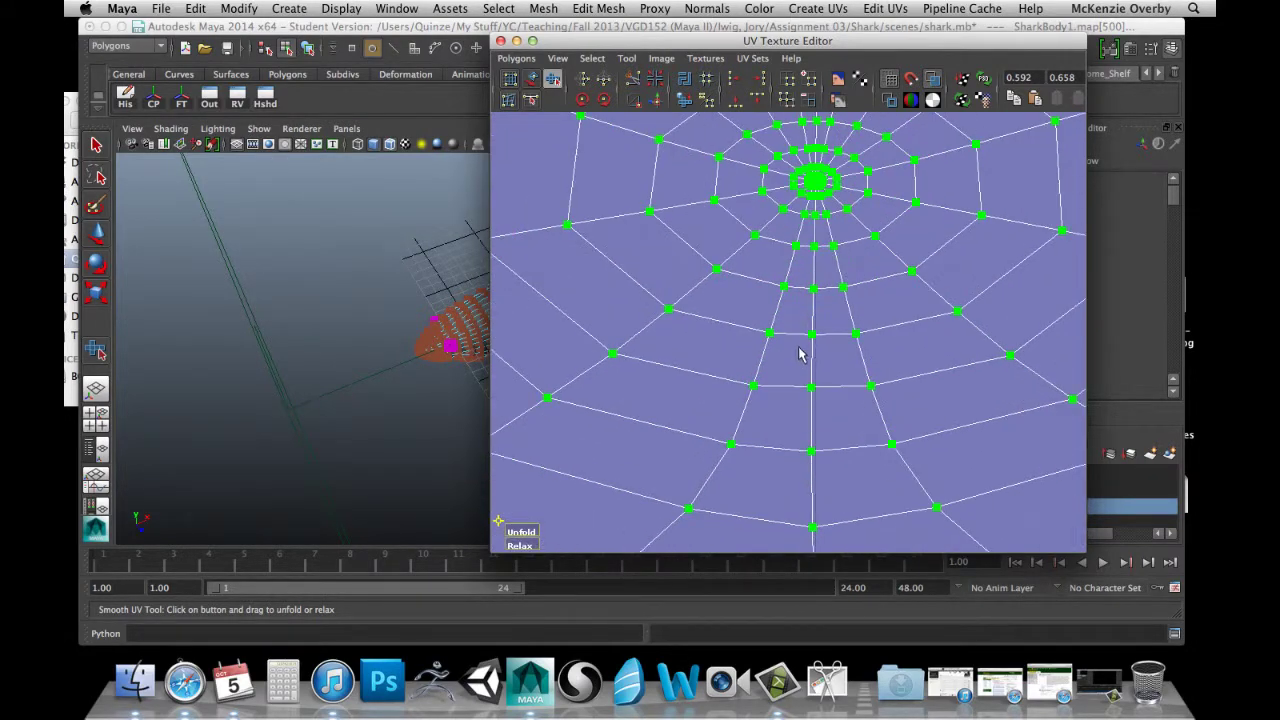
scroll(800, 350, "up", 2)
middle_click_drag(807, 325, 782, 423, "alt")
scroll(793, 325, "up", 4)
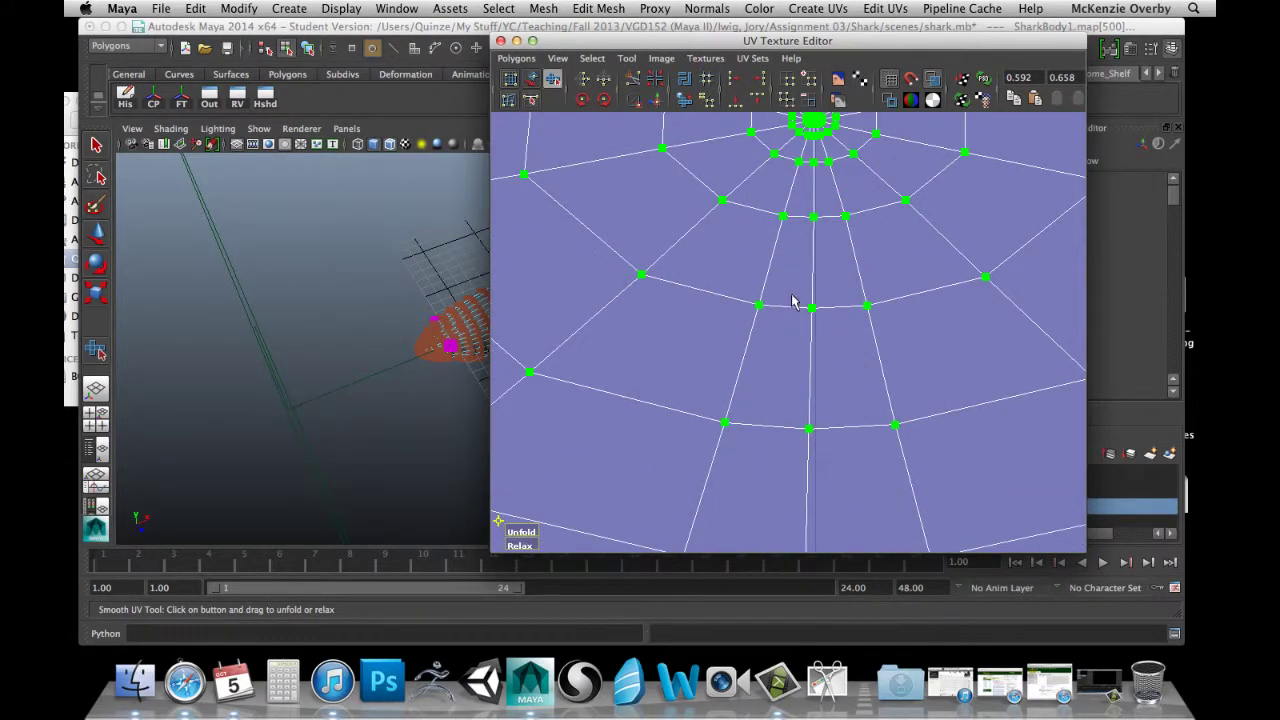
middle_click_drag(792, 302, 774, 516, "alt")
scroll(771, 400, "up", 4)
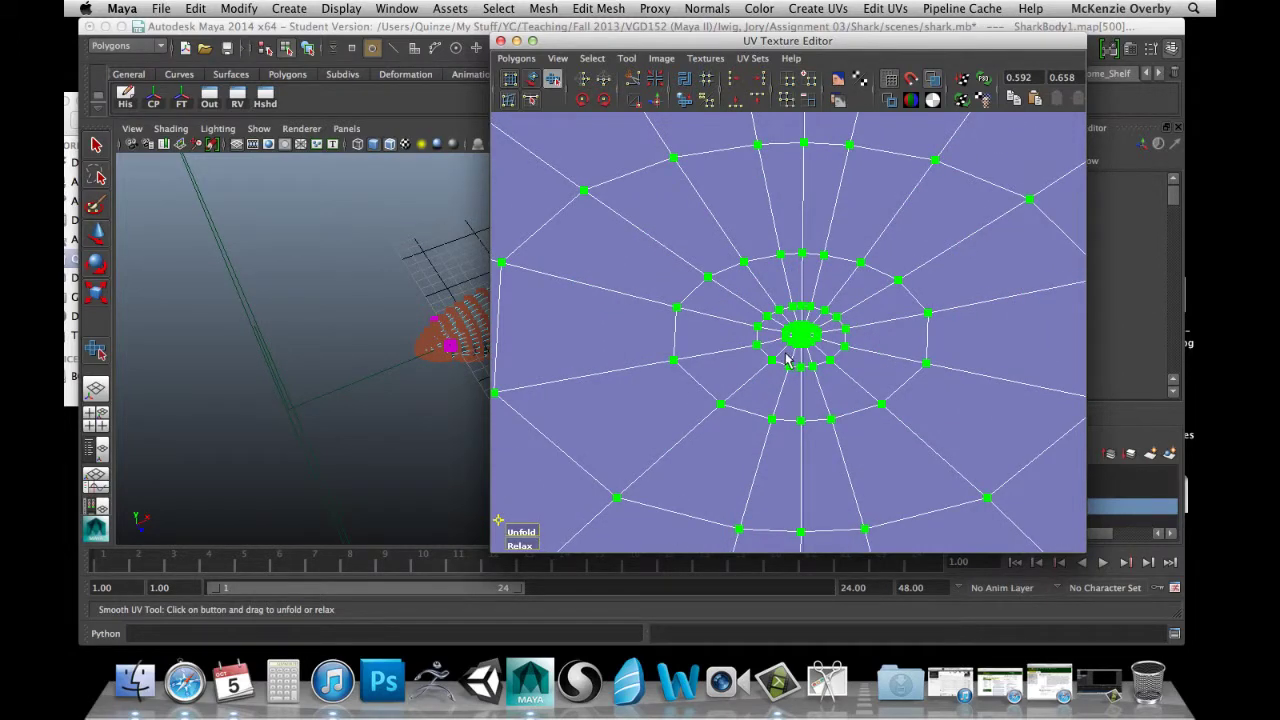
scroll(804, 349, "up", 9)
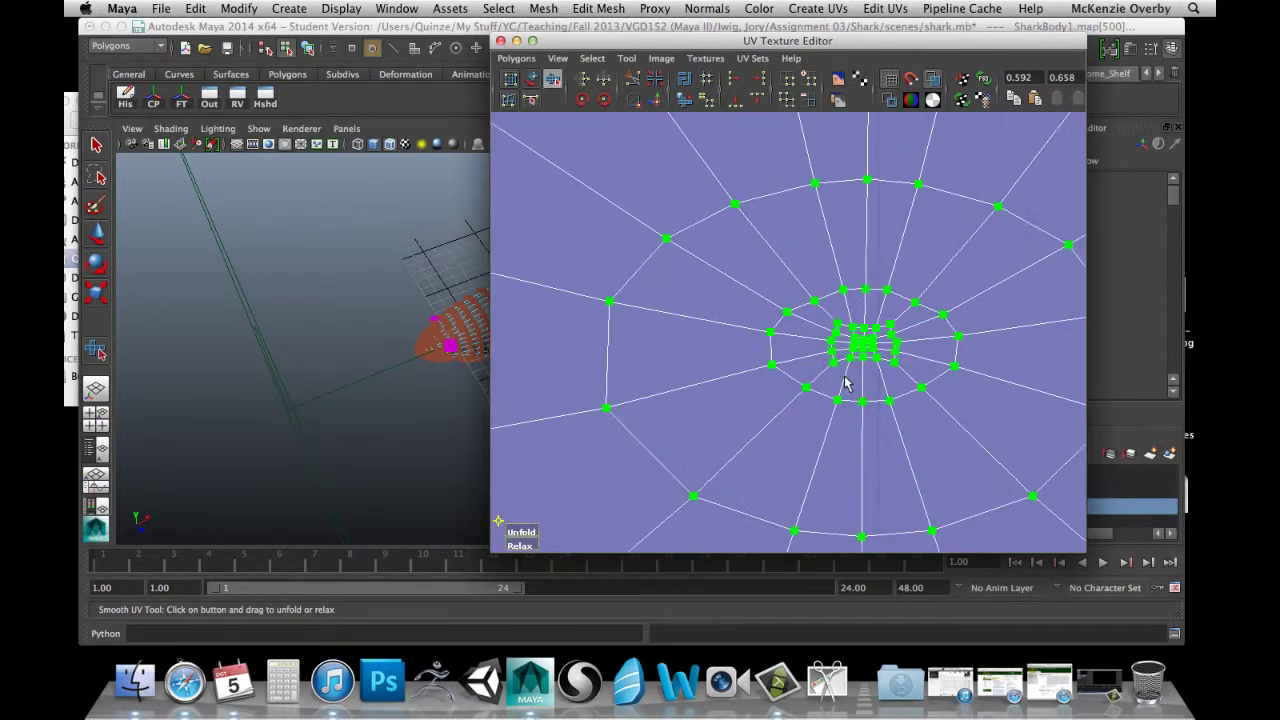
scroll(845, 381, "up", 3)
scroll(827, 389, "down", 18)
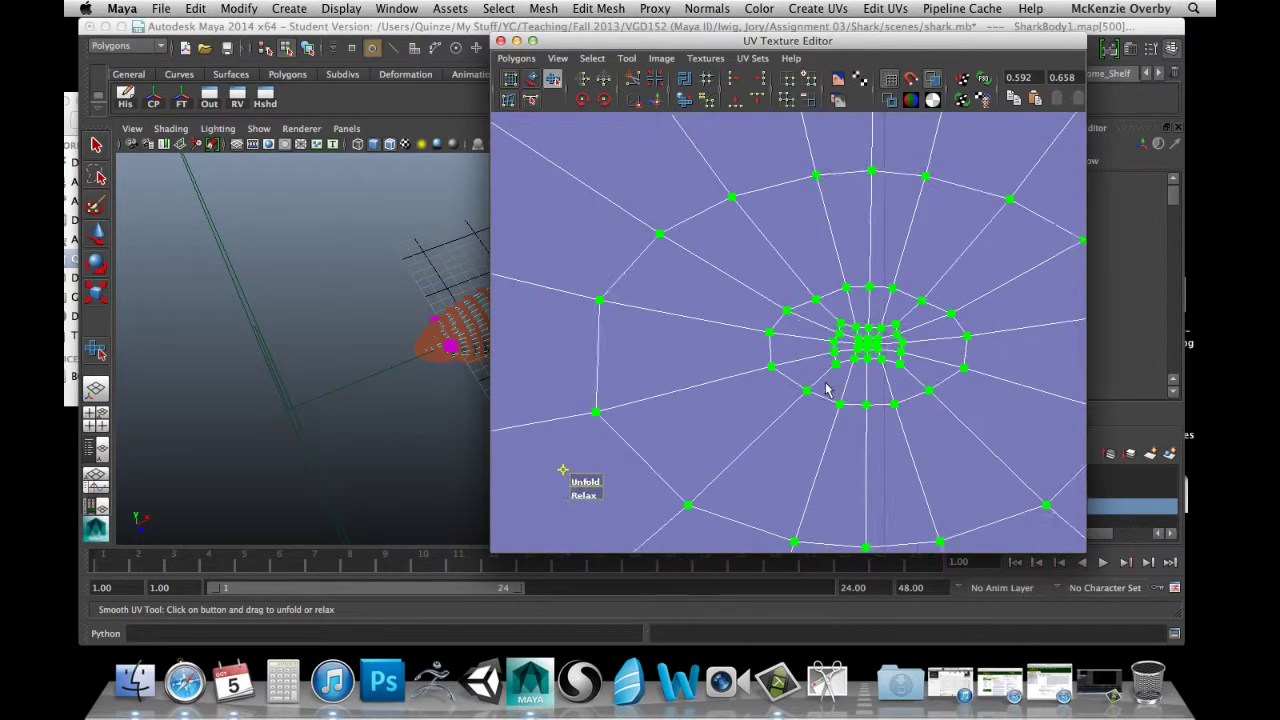
scroll(827, 389, "down", 6)
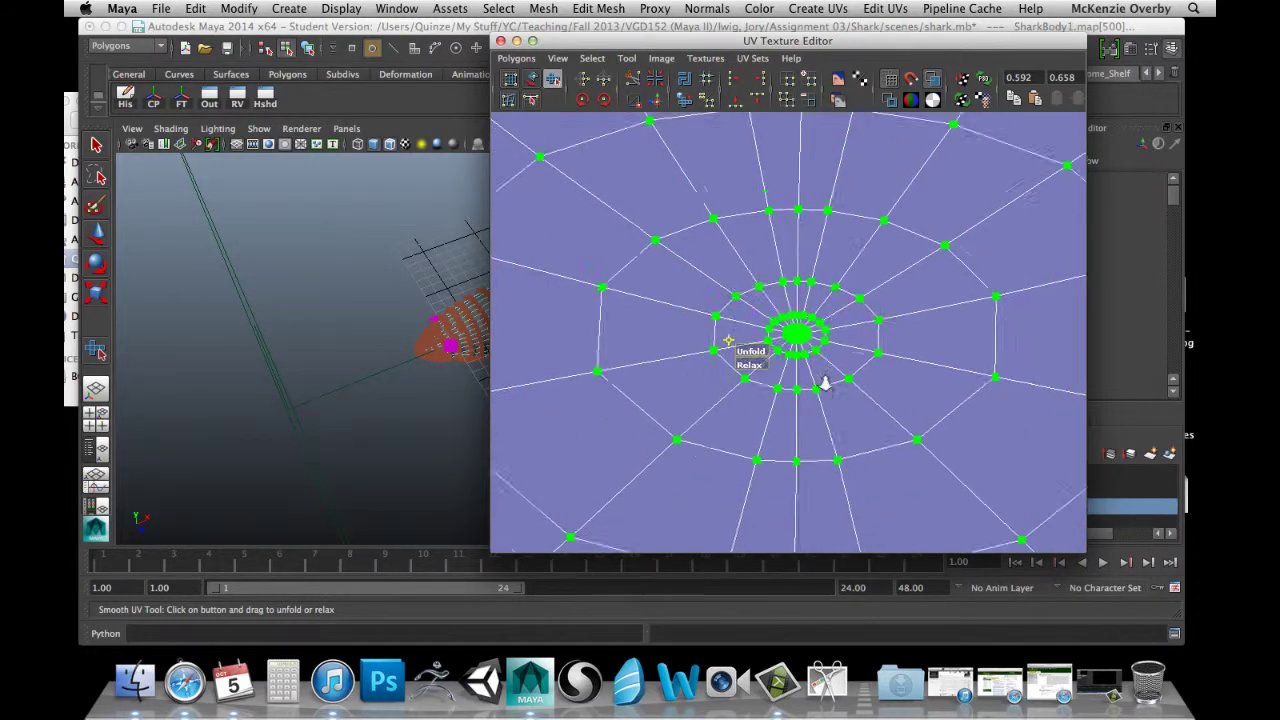
scroll(825, 385, "down", 8)
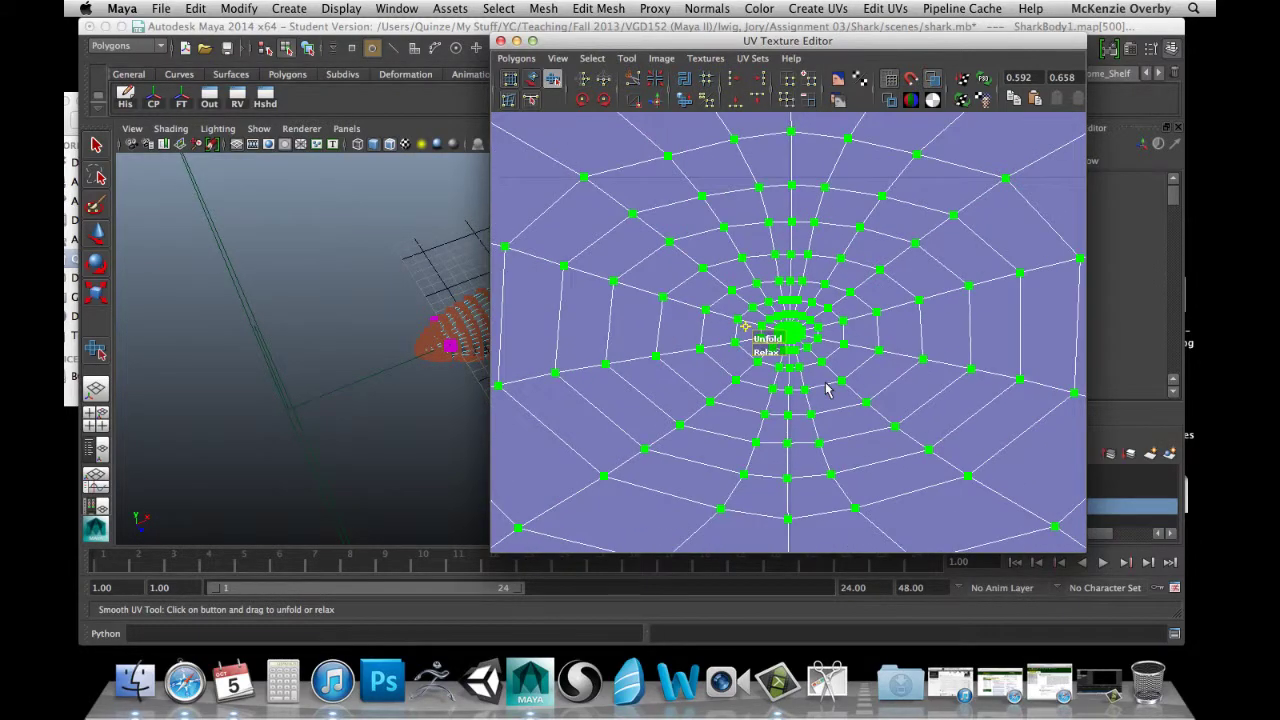
scroll(827, 389, "down", 6)
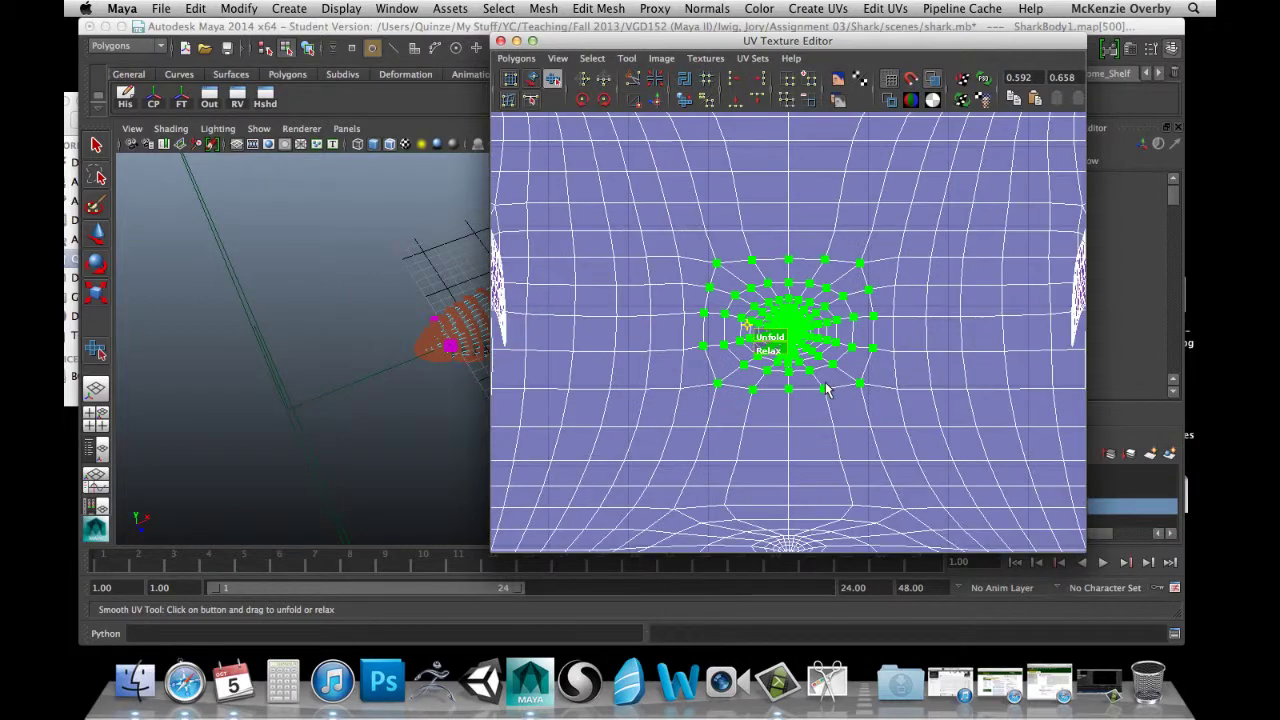
Try to spread the right-hand fin's UVs with Relax using only its closest surrounding ring, and undo the result.
middle_click_drag(1001, 344, 852, 374, "alt")
scroll(954, 284, "up", 5)
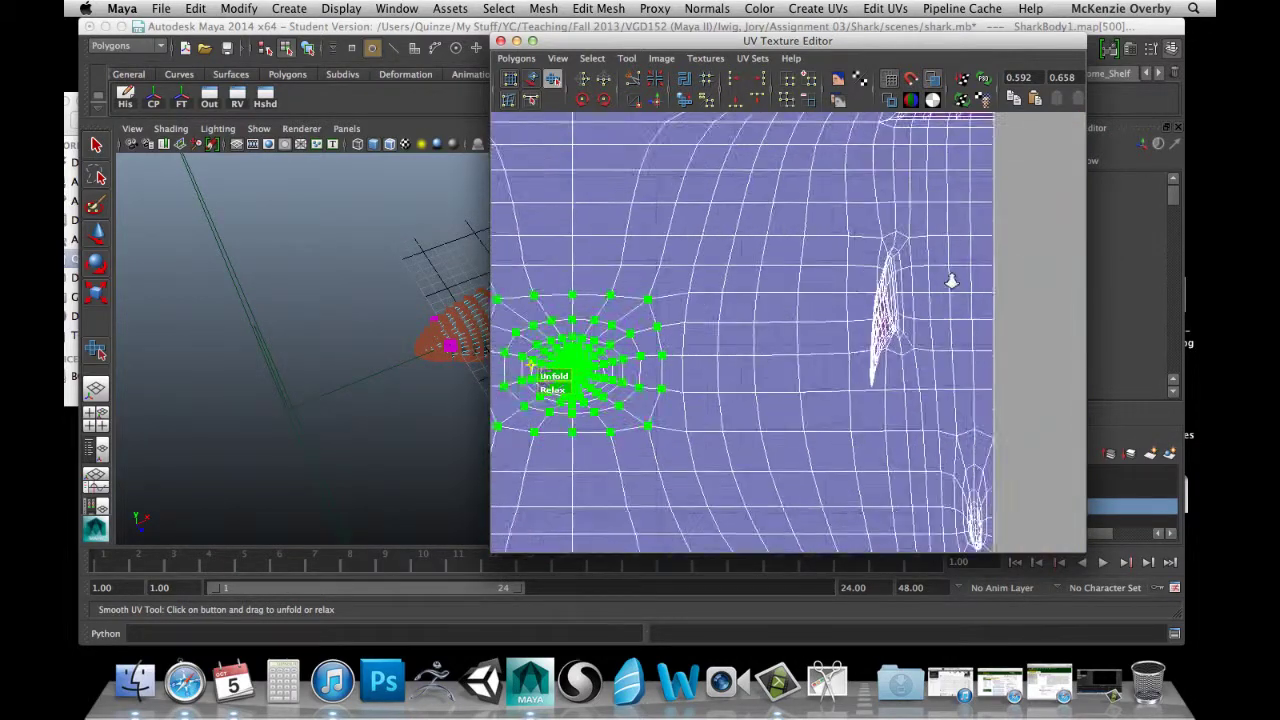
middle_click_drag(941, 274, 844, 283, "alt")
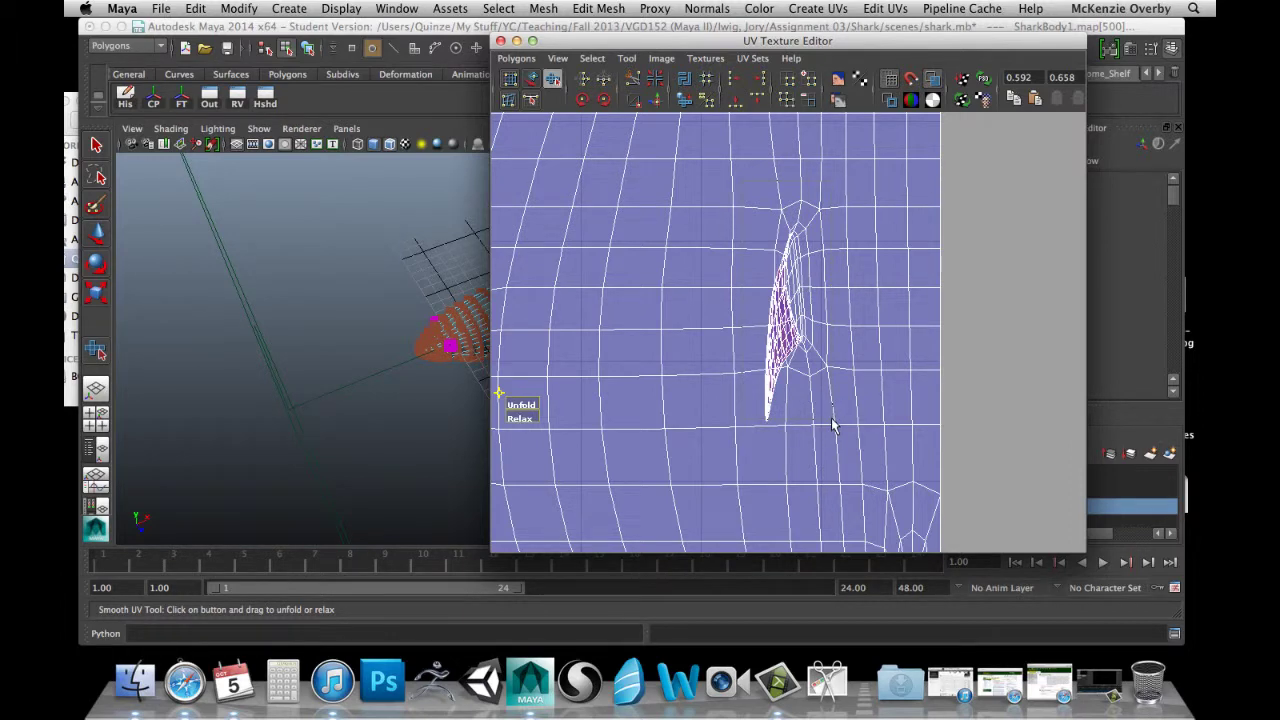
key("ctrl+F12")
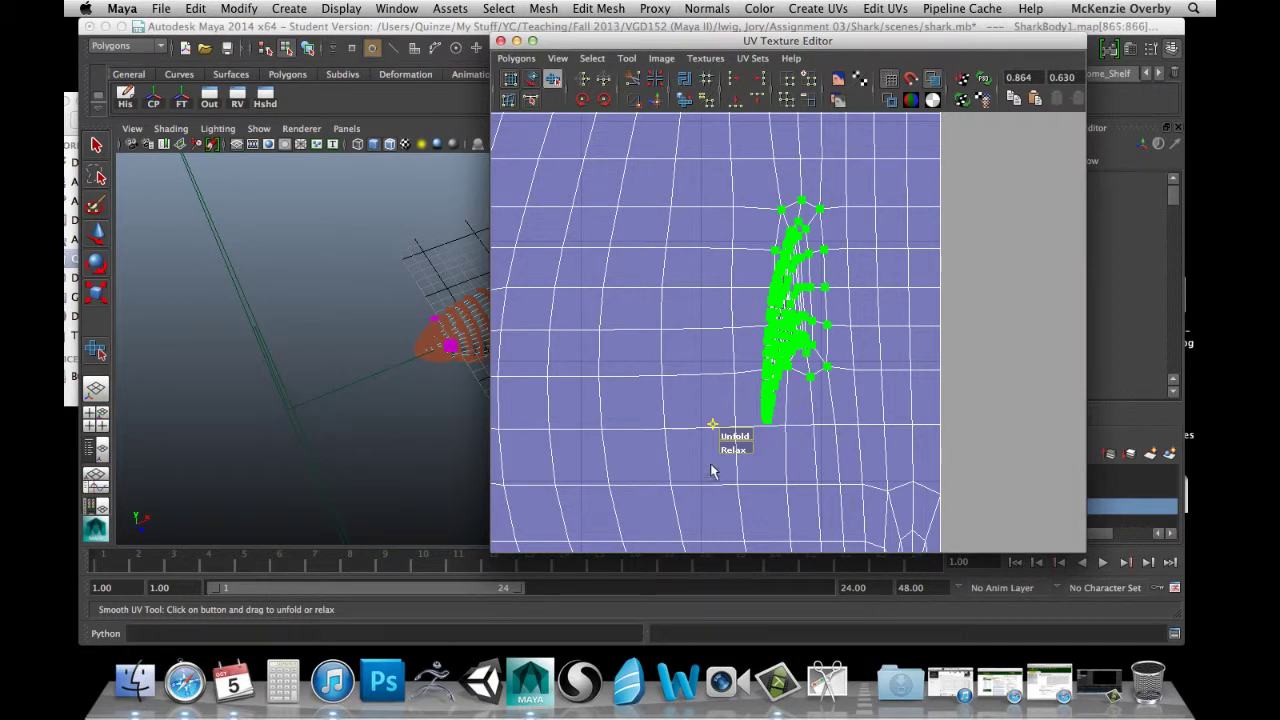
left_click_drag(734, 447, 950, 468)
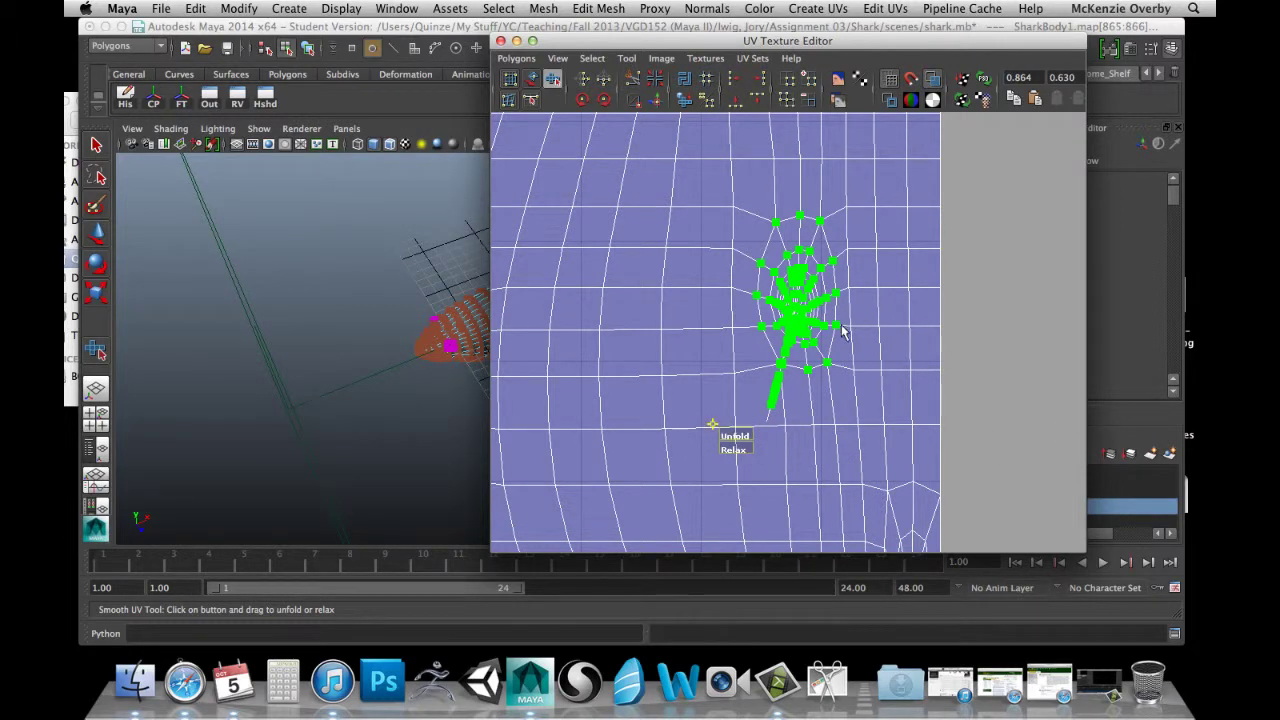
scroll(841, 332, "up", 3)
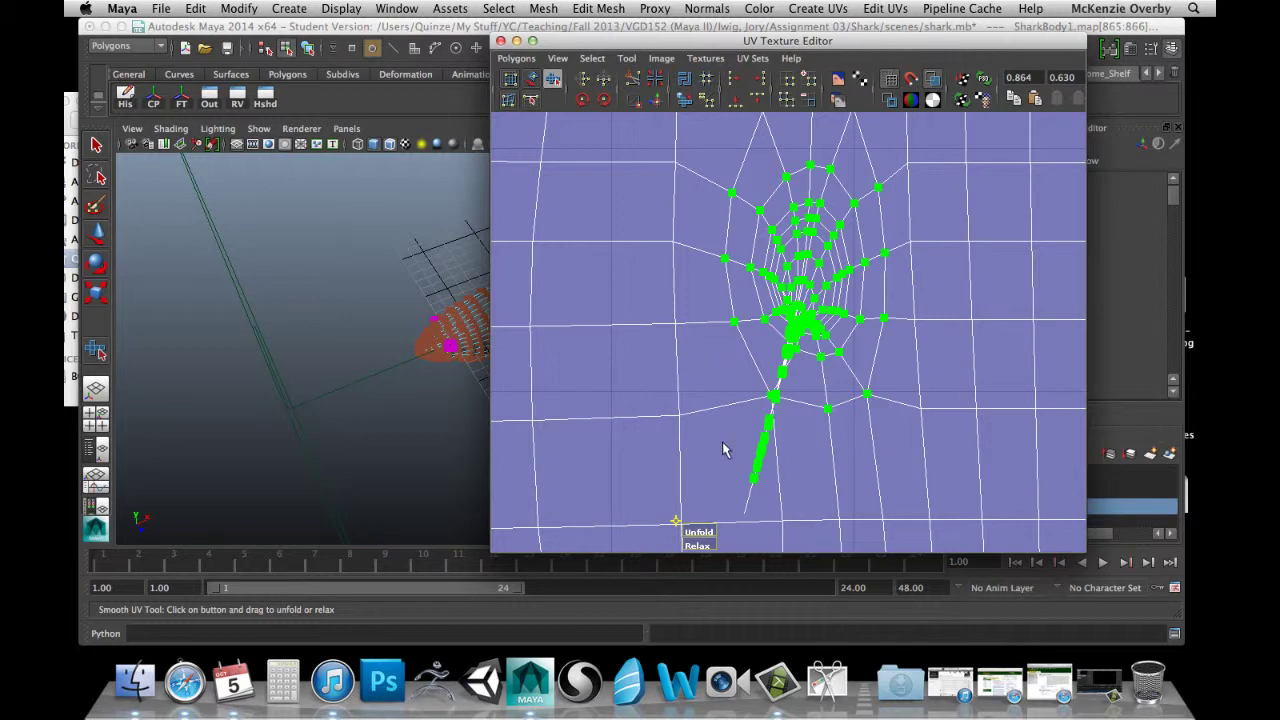
middle_click_drag(718, 428, 720, 370, "alt")
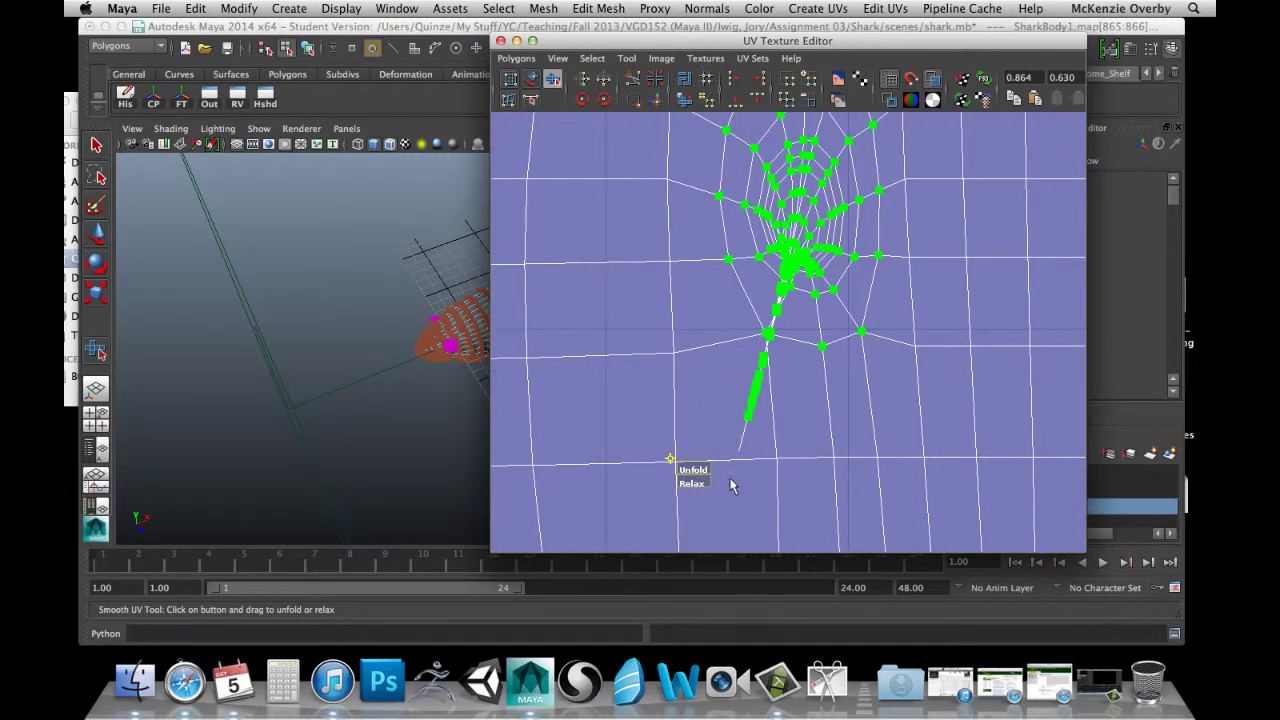
key("super+z")
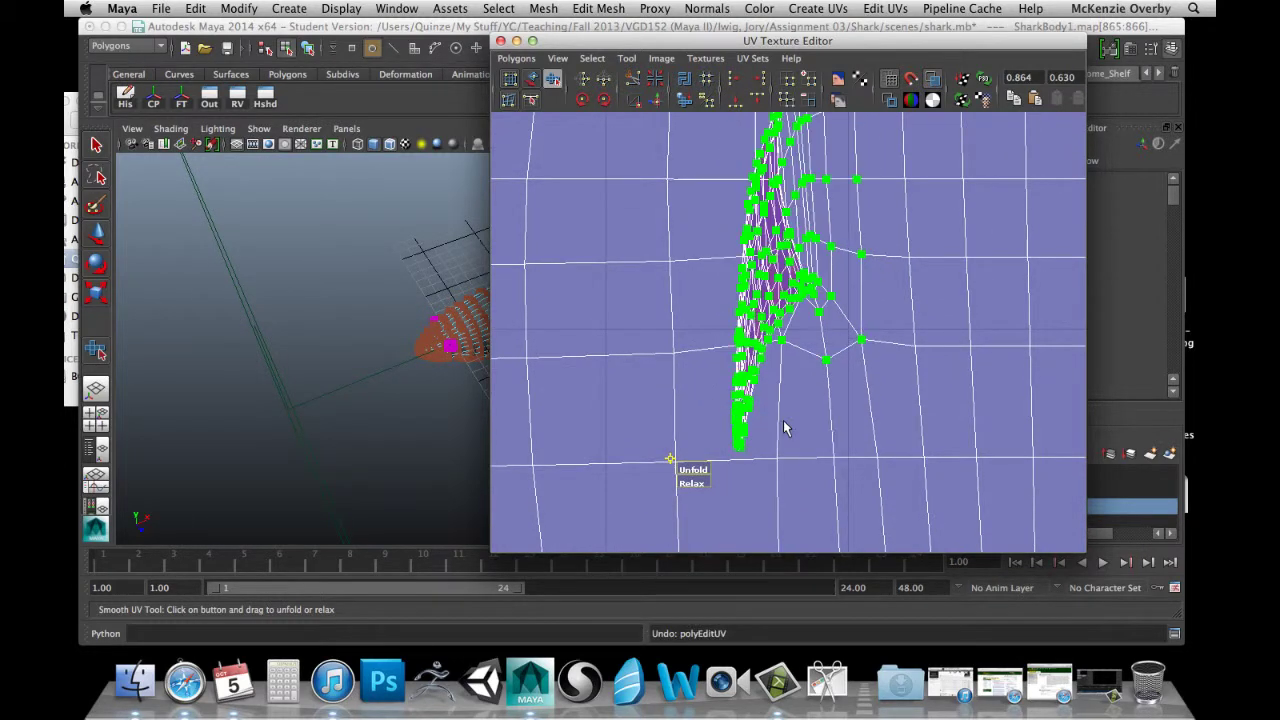
Grow a selection from the right-hand fin's tip UV to include the surrounding body UVs, and spread it using the Smooth UV Tool's Relax.
left_click(781, 438)
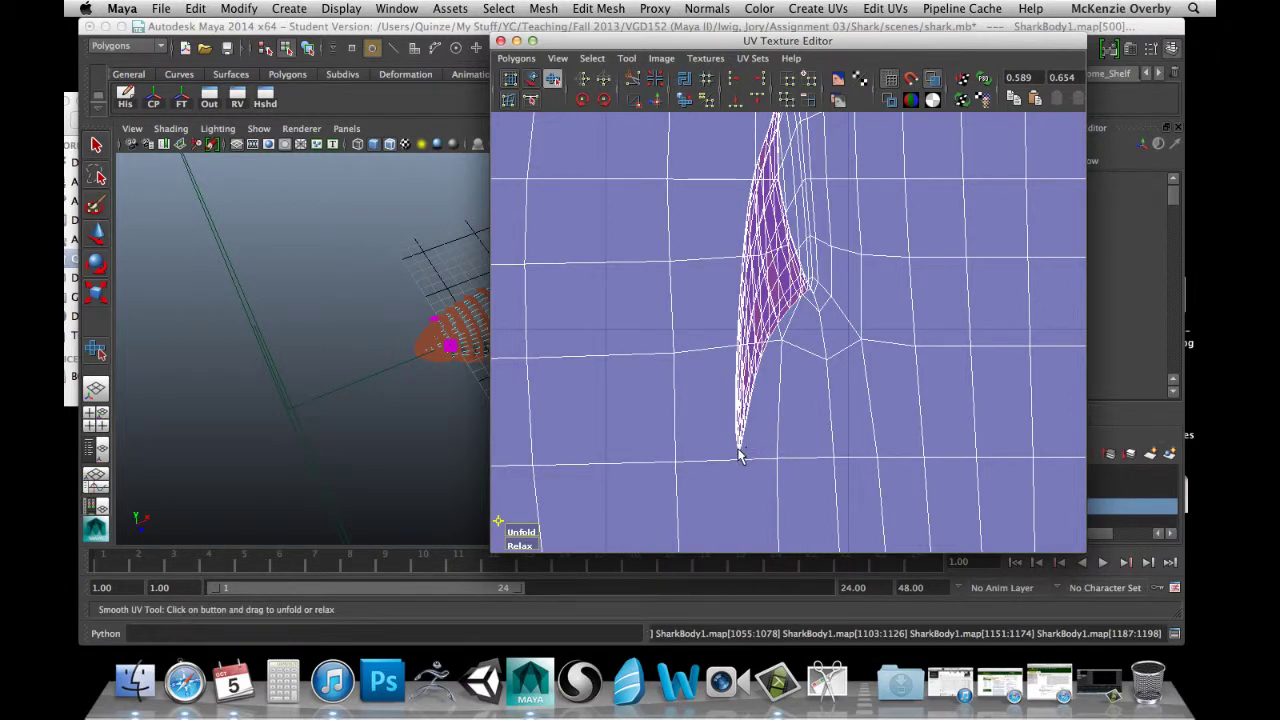
left_click(740, 455)
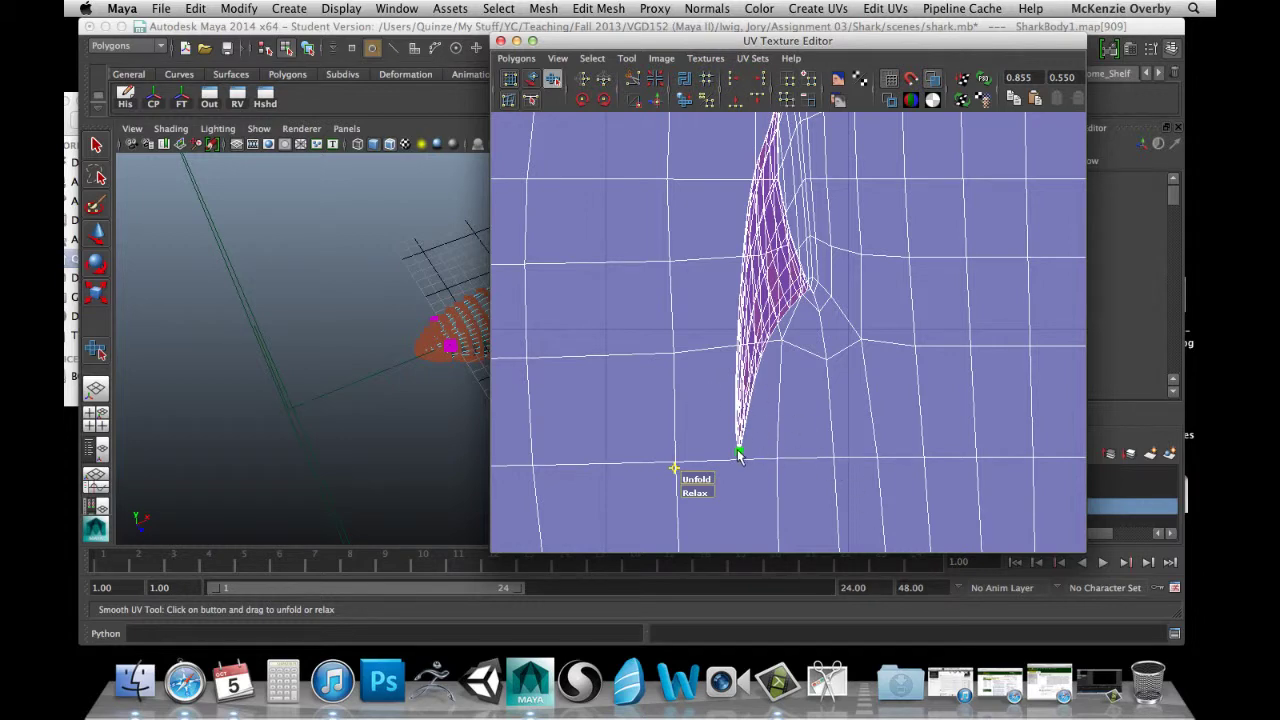
left_click(775, 437)
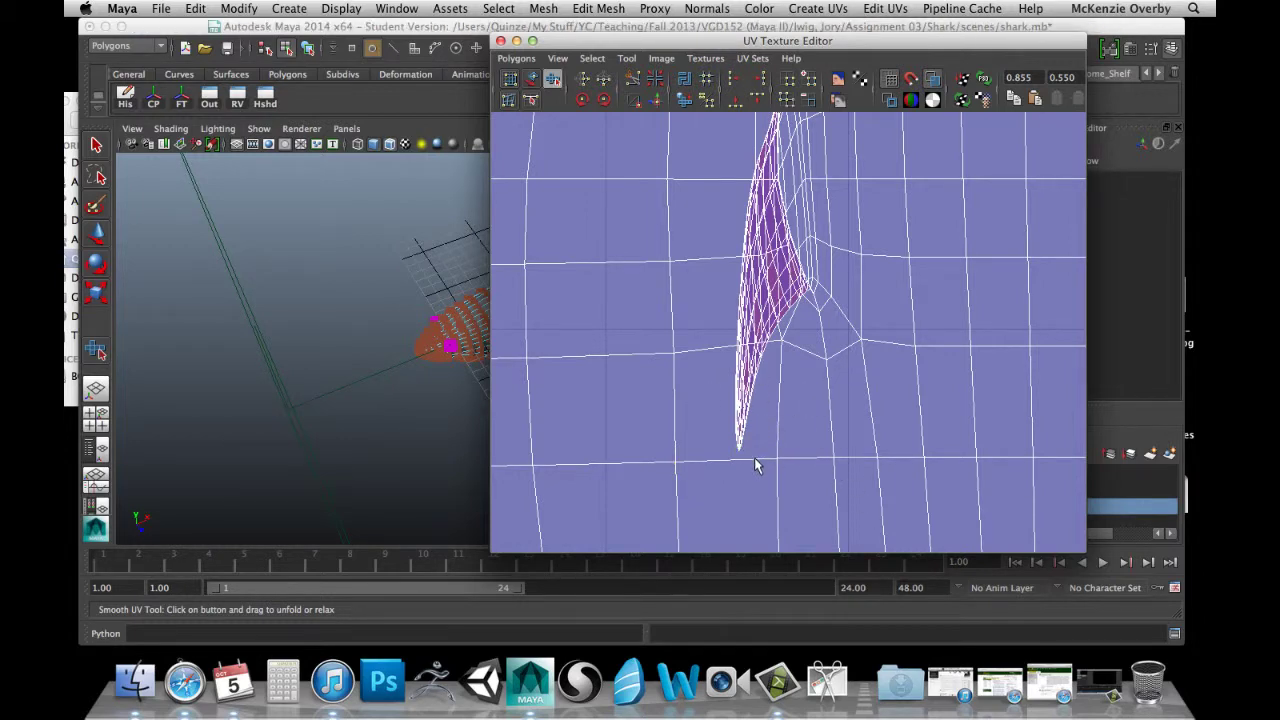
left_click(740, 455)
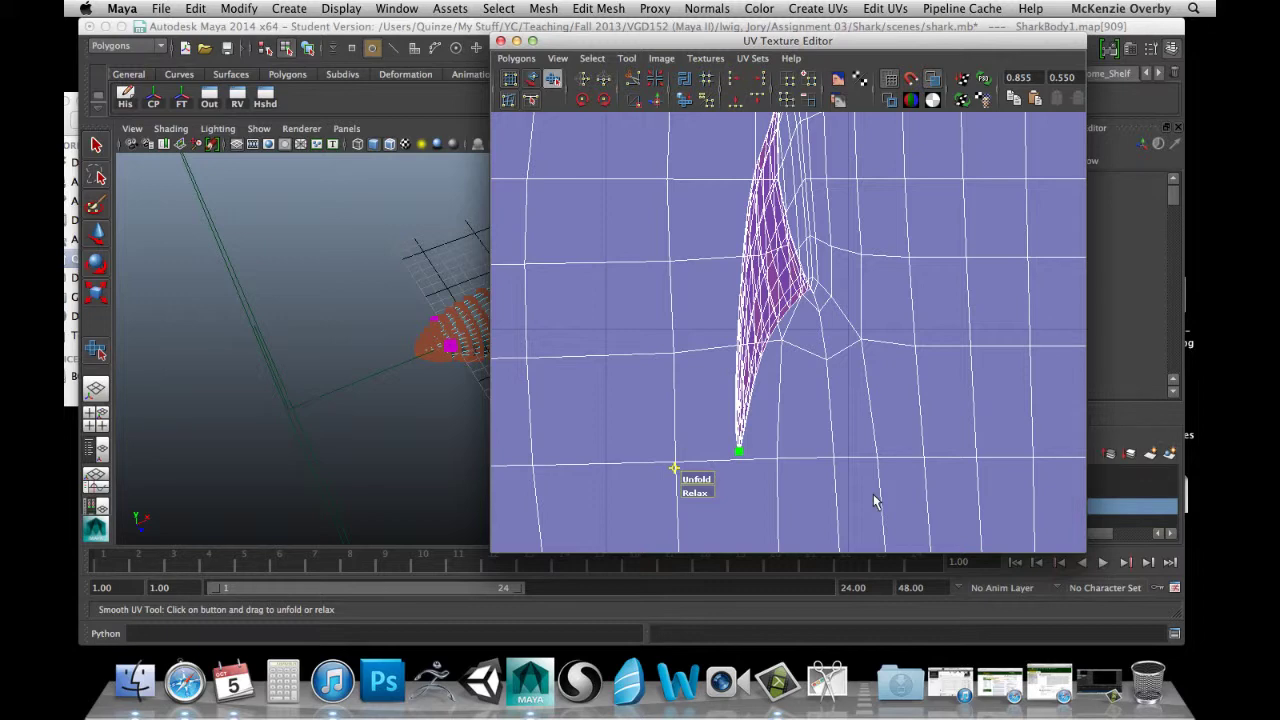
key("shift+period")
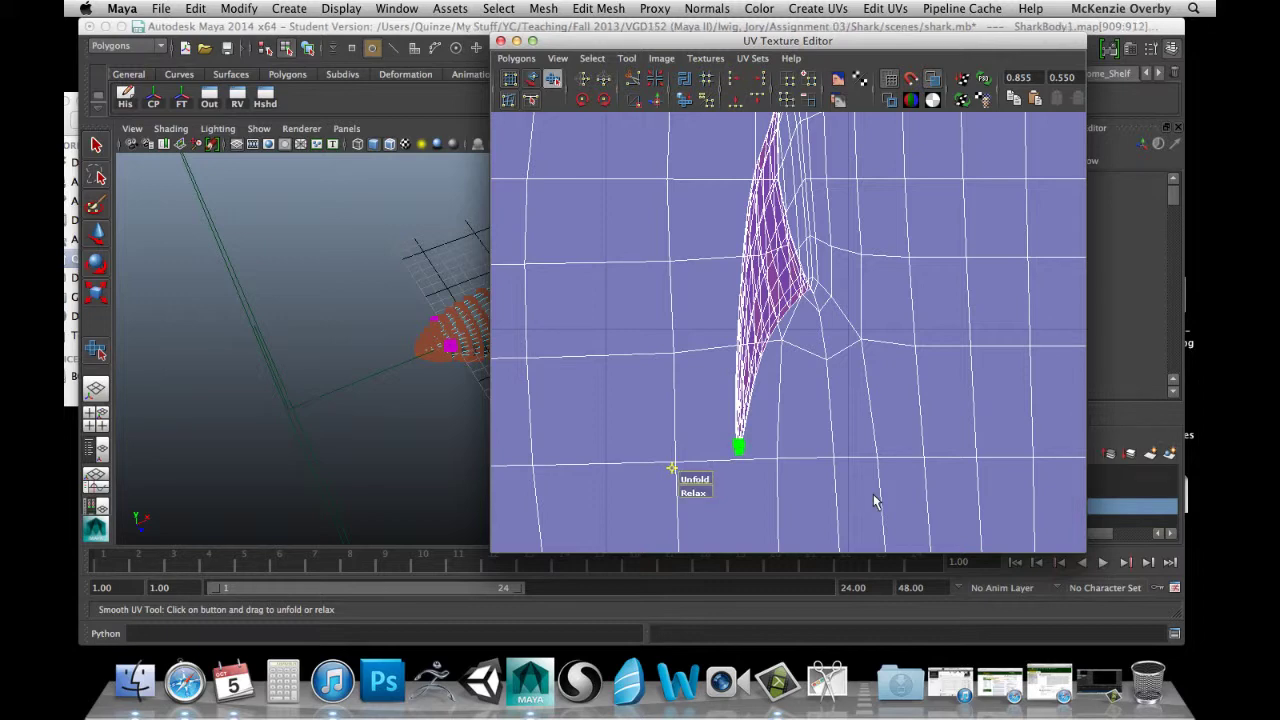
key("shift+period")
key("shift+period")
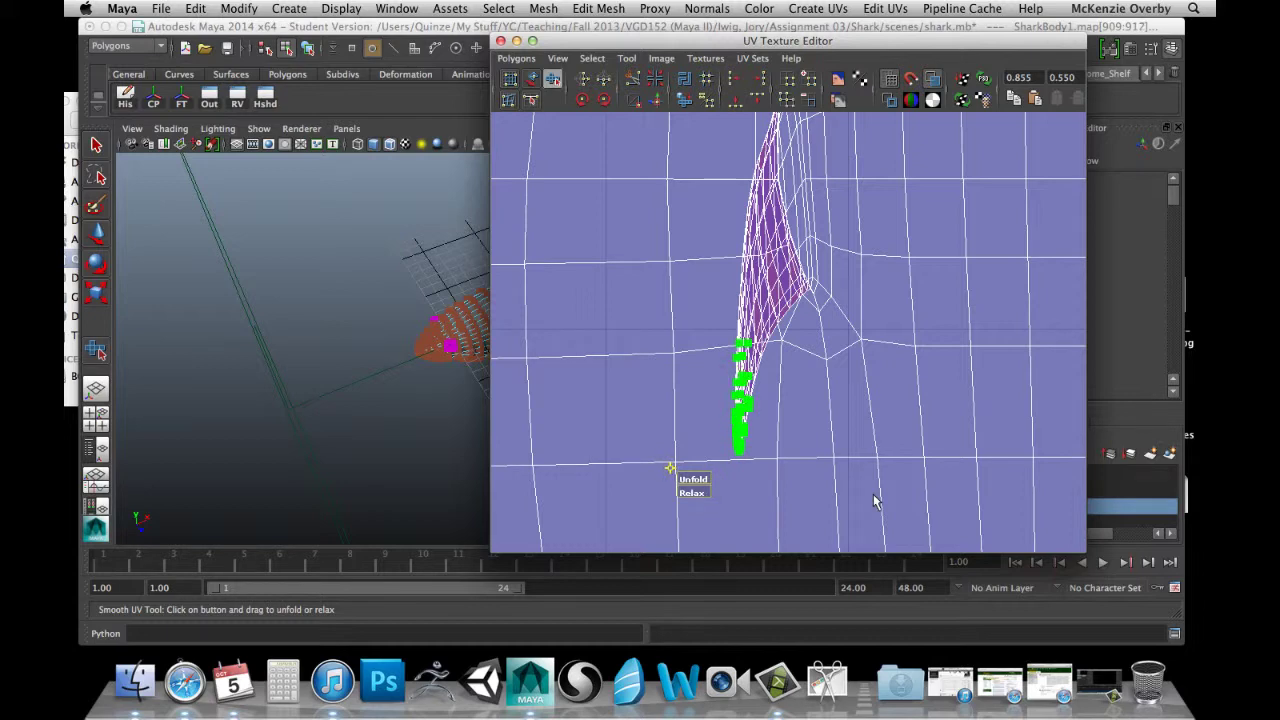
key("shift+period")
key("shift+period")
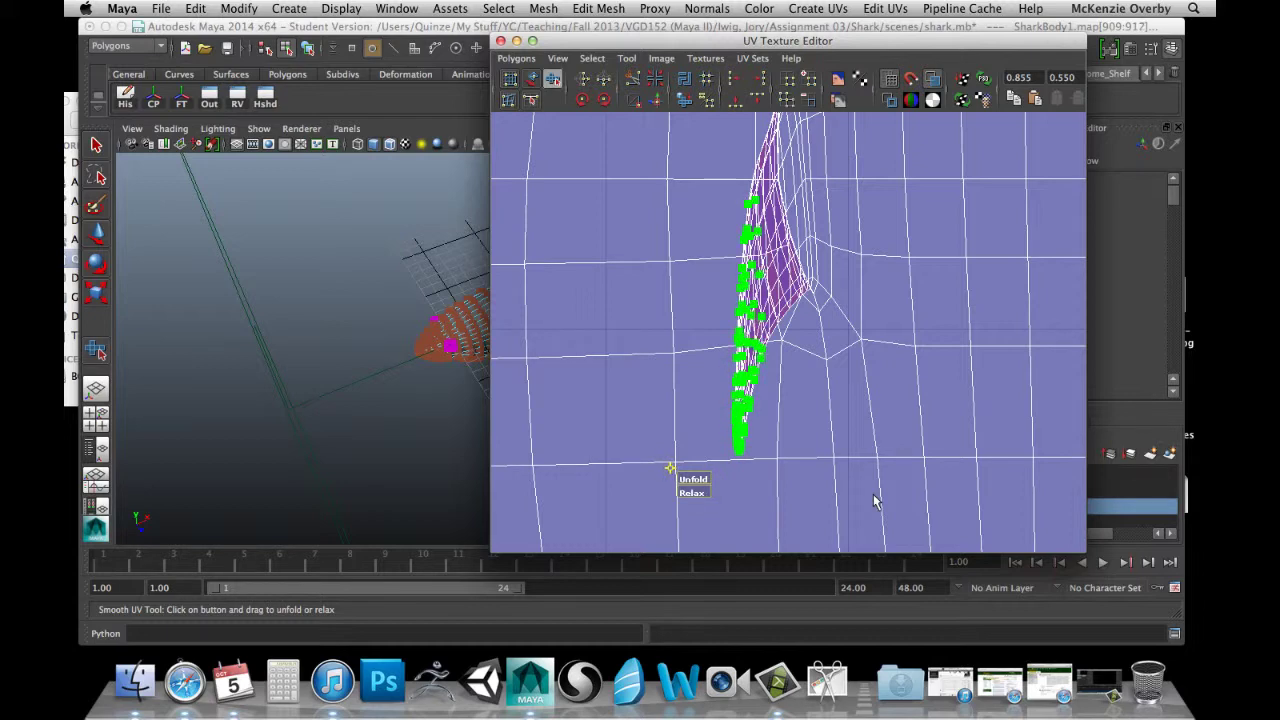
key("shift+period")
key("shift+period")
key("shift+period")
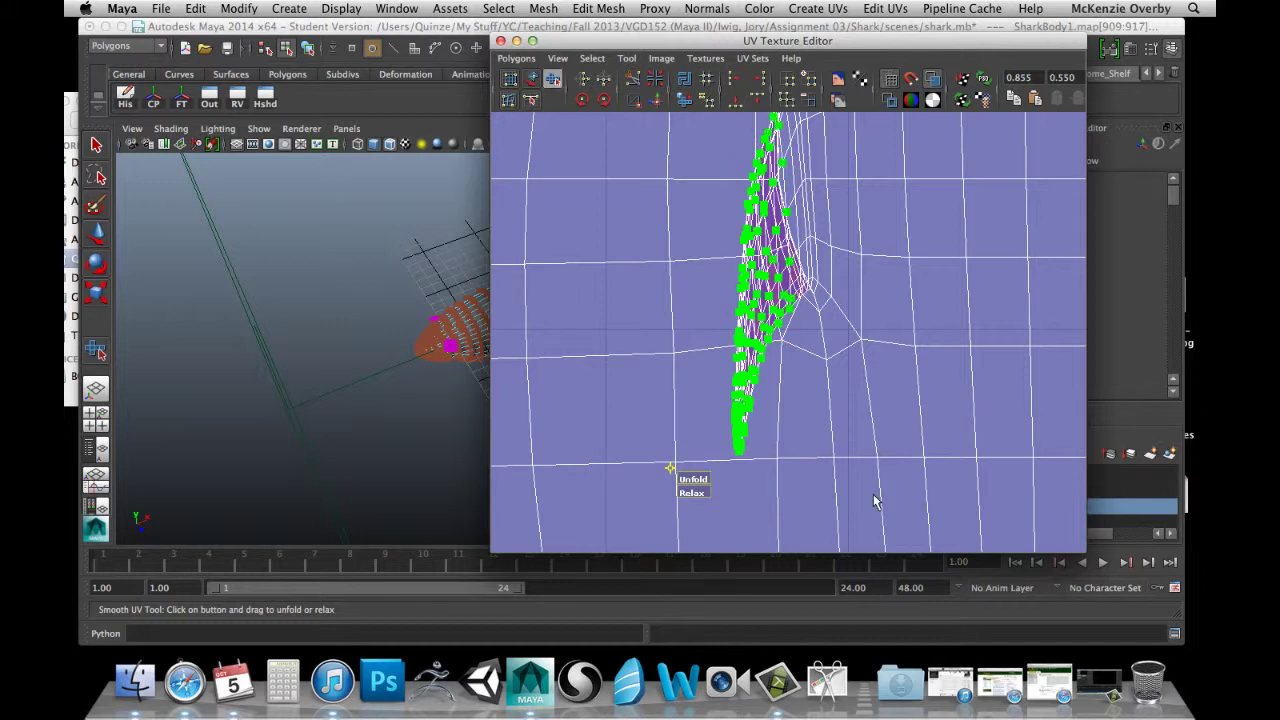
key("shift+period")
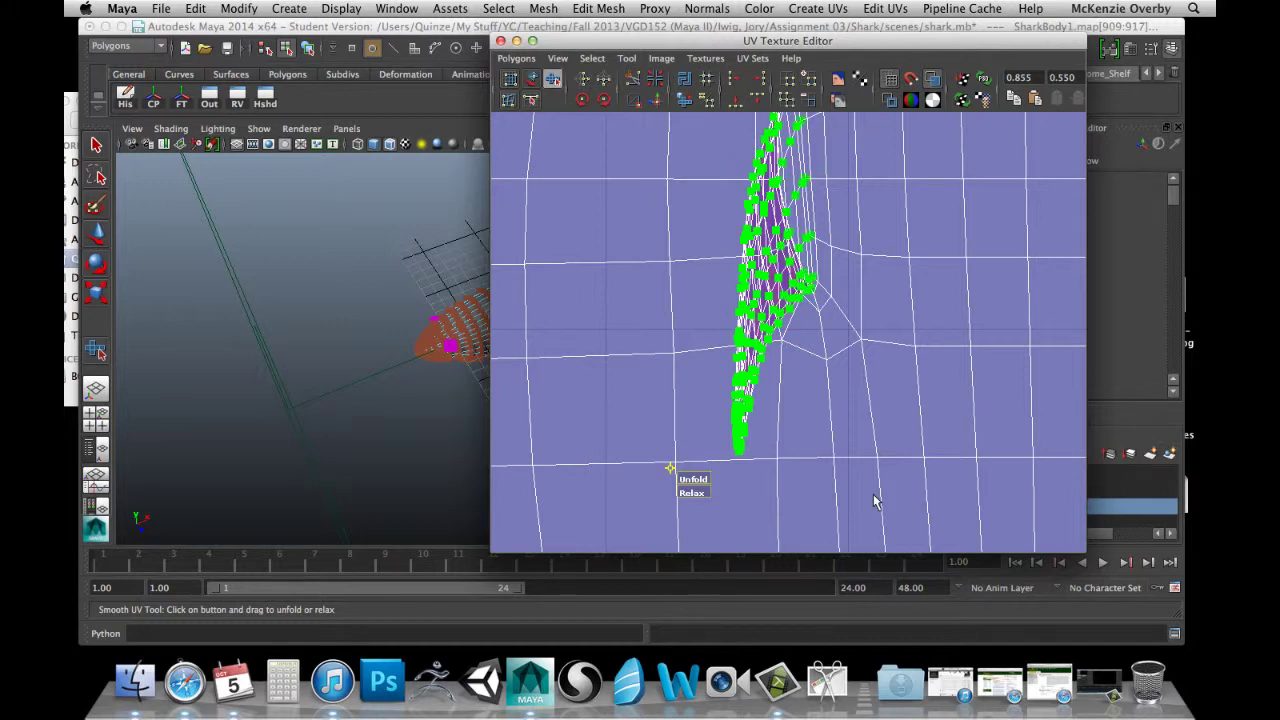
key("shift+period")
key("shift+period")
key("shift+period")
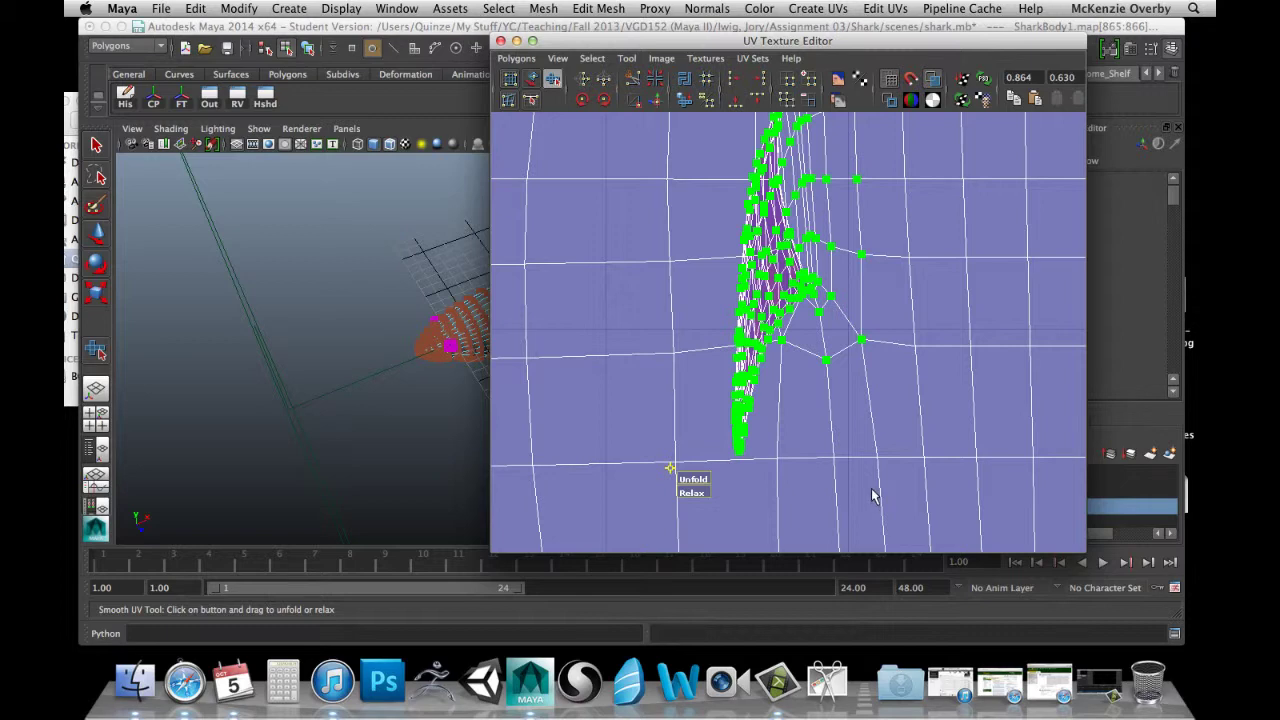
key("shift+period")
scroll(872, 465, "up", 2)
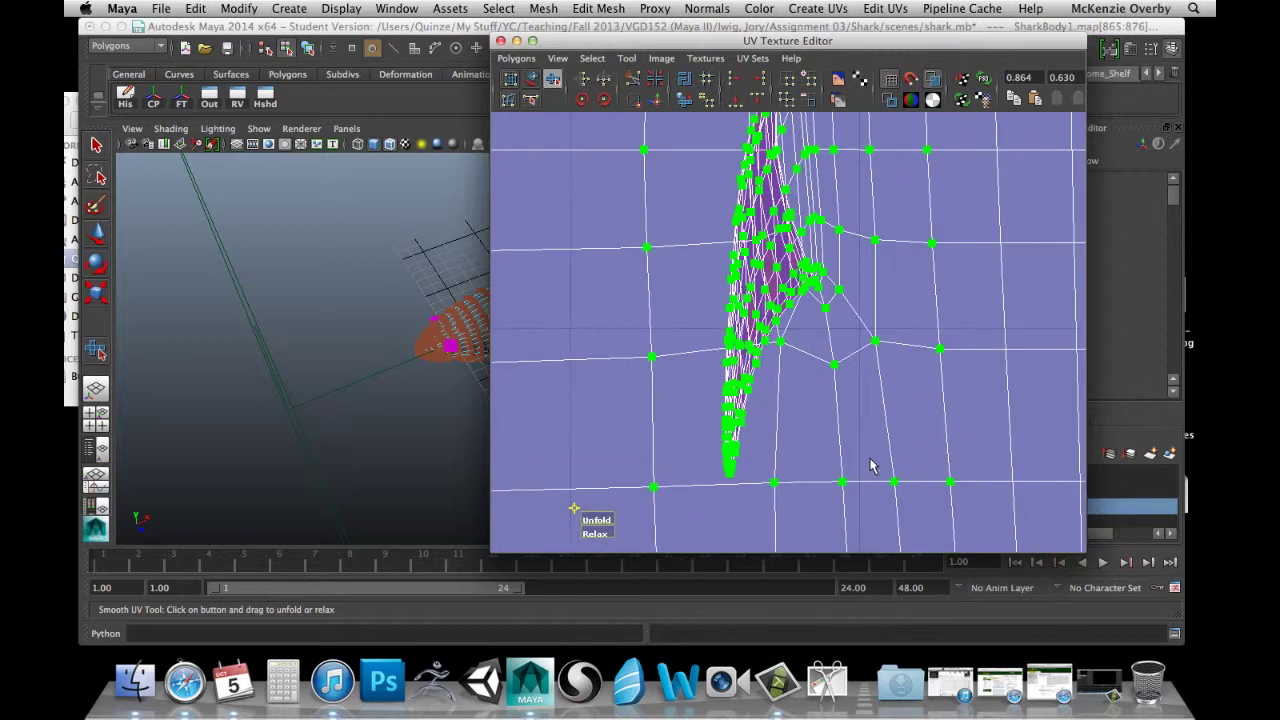
scroll(752, 417, "down", 3)
scroll(816, 433, "down", 3)
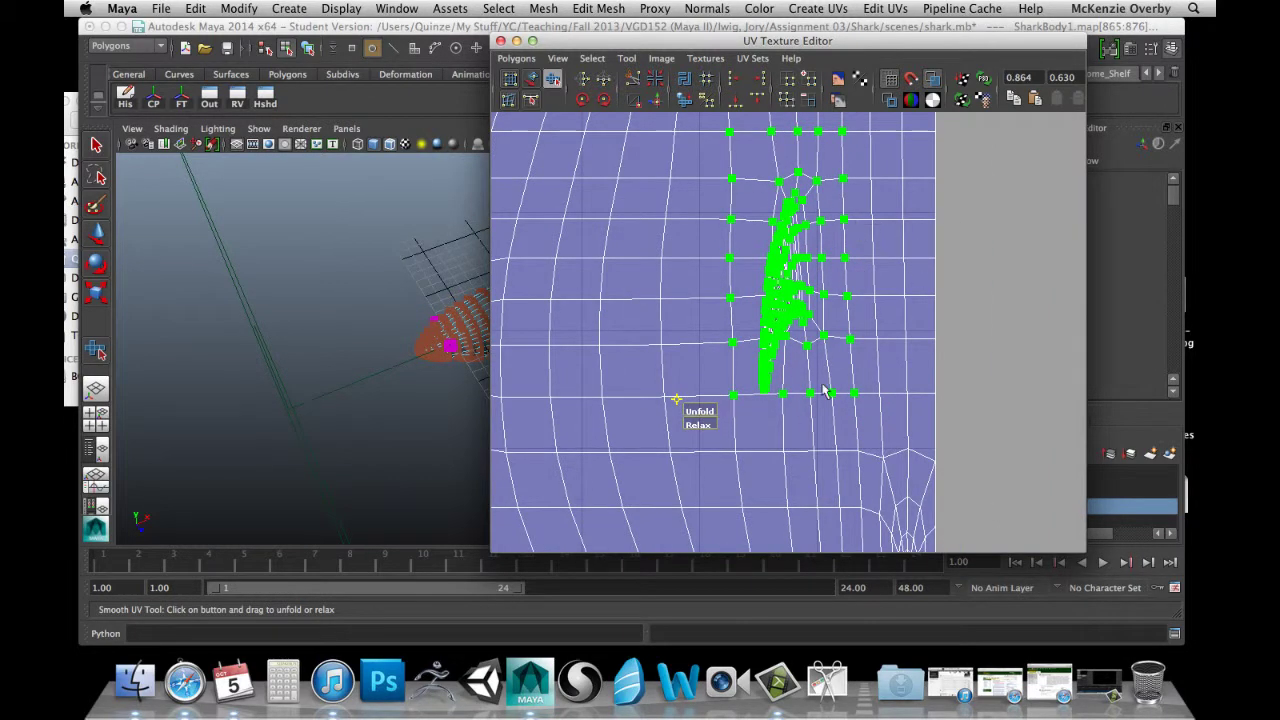
left_click_drag(690, 428, 1076, 367)
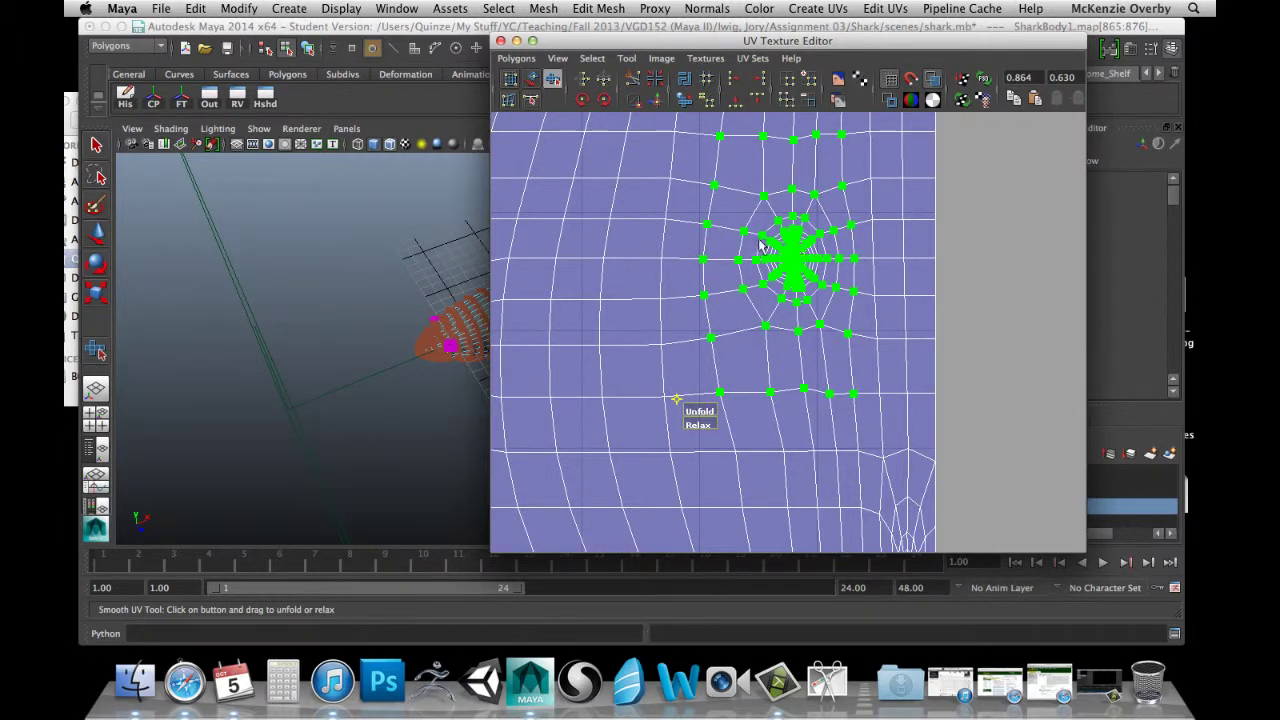
scroll(872, 231, "up", 6)
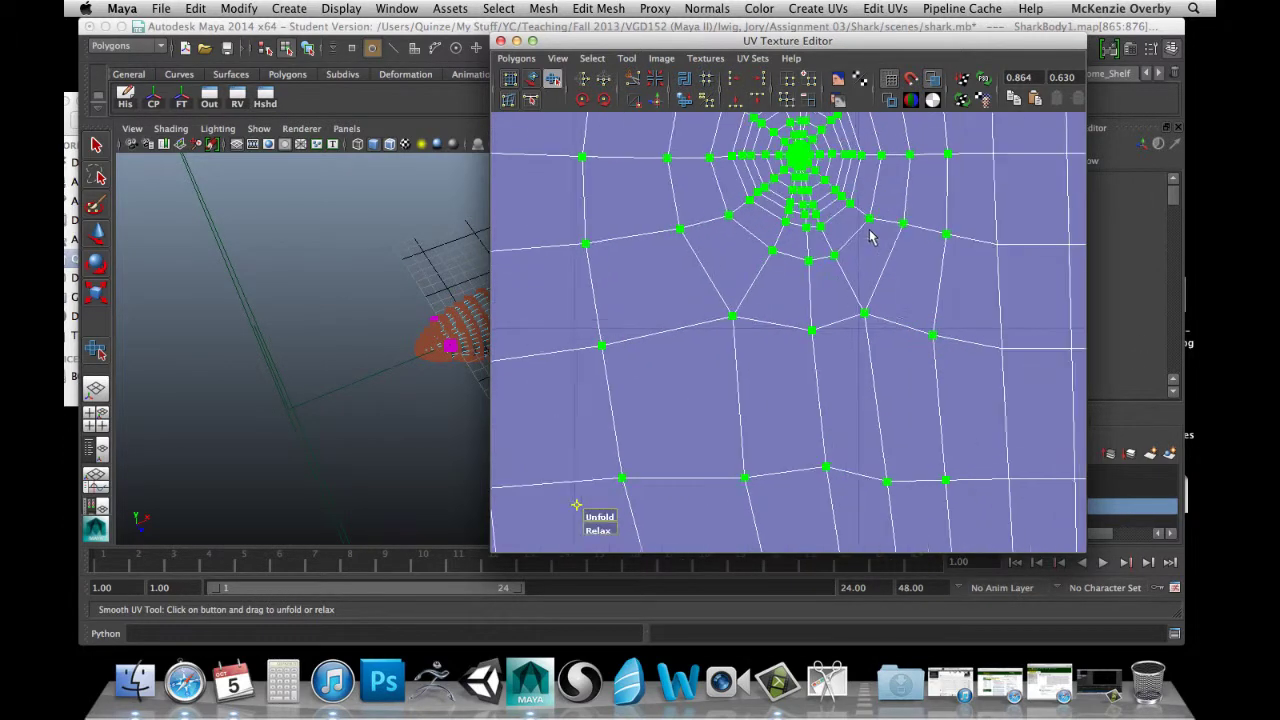
middle_click_drag(825, 160, 818, 394, "alt")
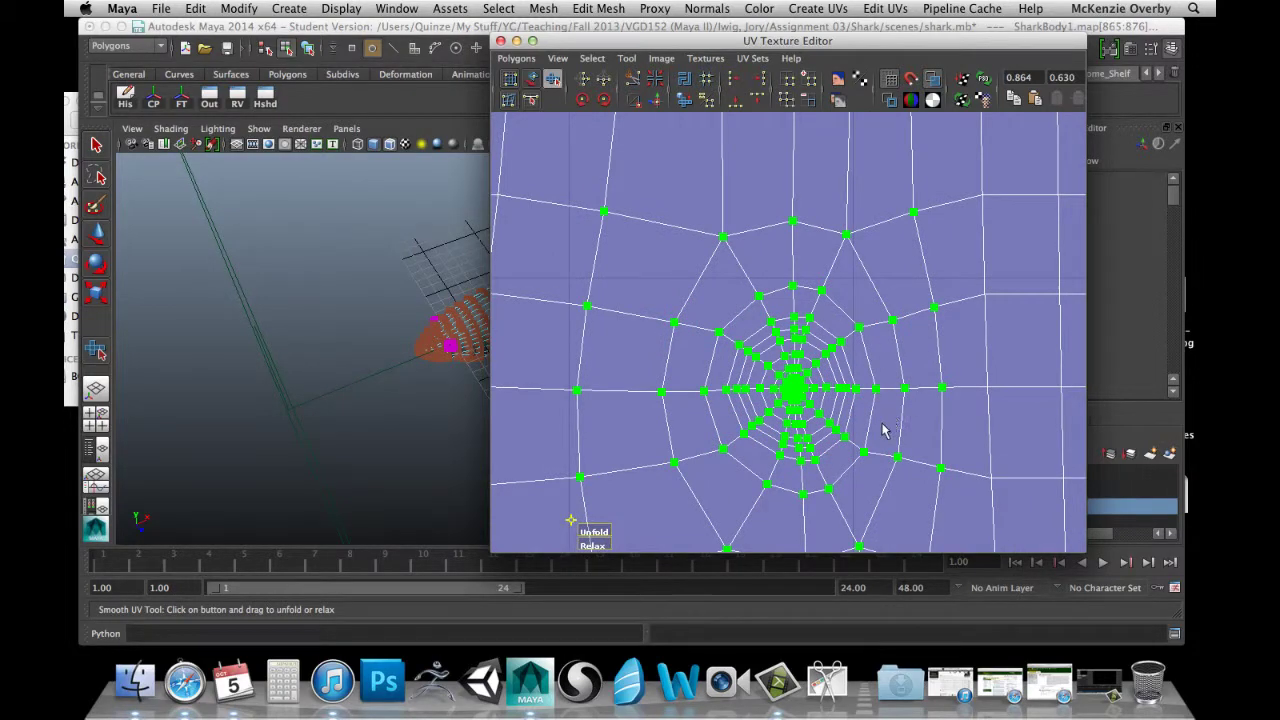
Grow a selection from the left-hand side fin's tip UV to include the surrounding body UVs, and spread it using the Smooth UV Tool's Relax.
scroll(771, 300, "down", 8)
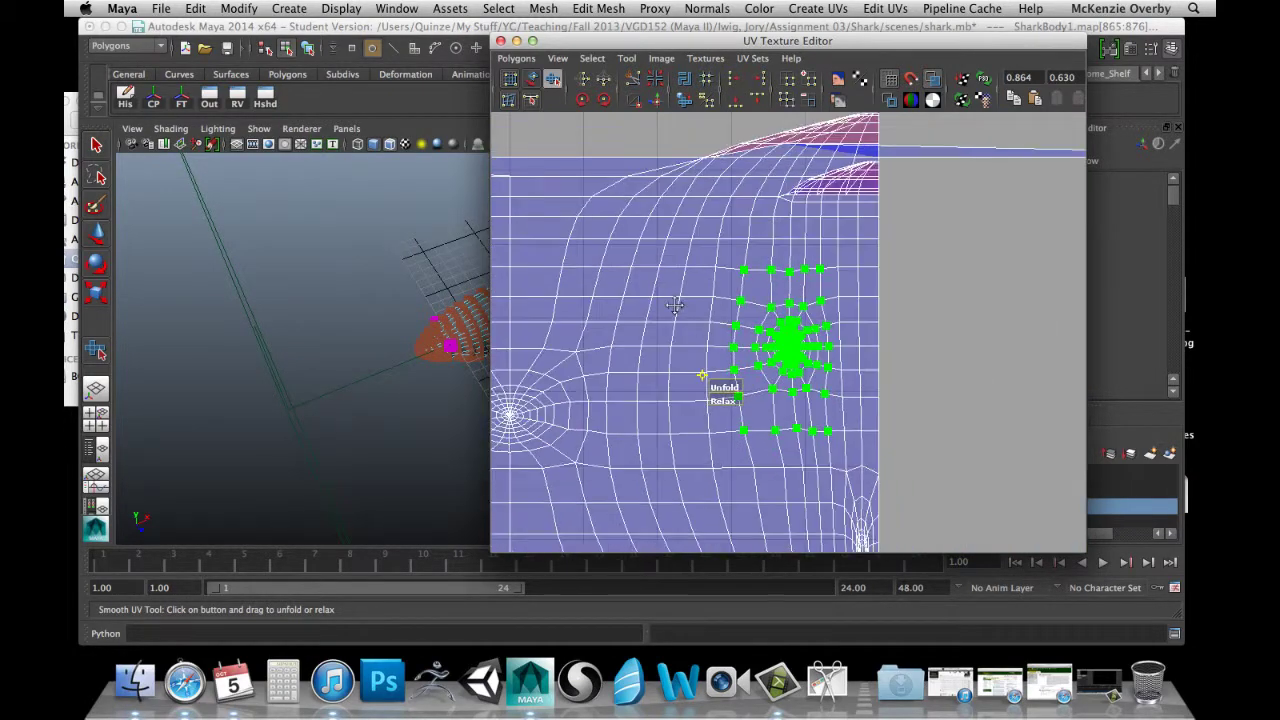
middle_click_drag(675, 307, 1059, 300, "alt")
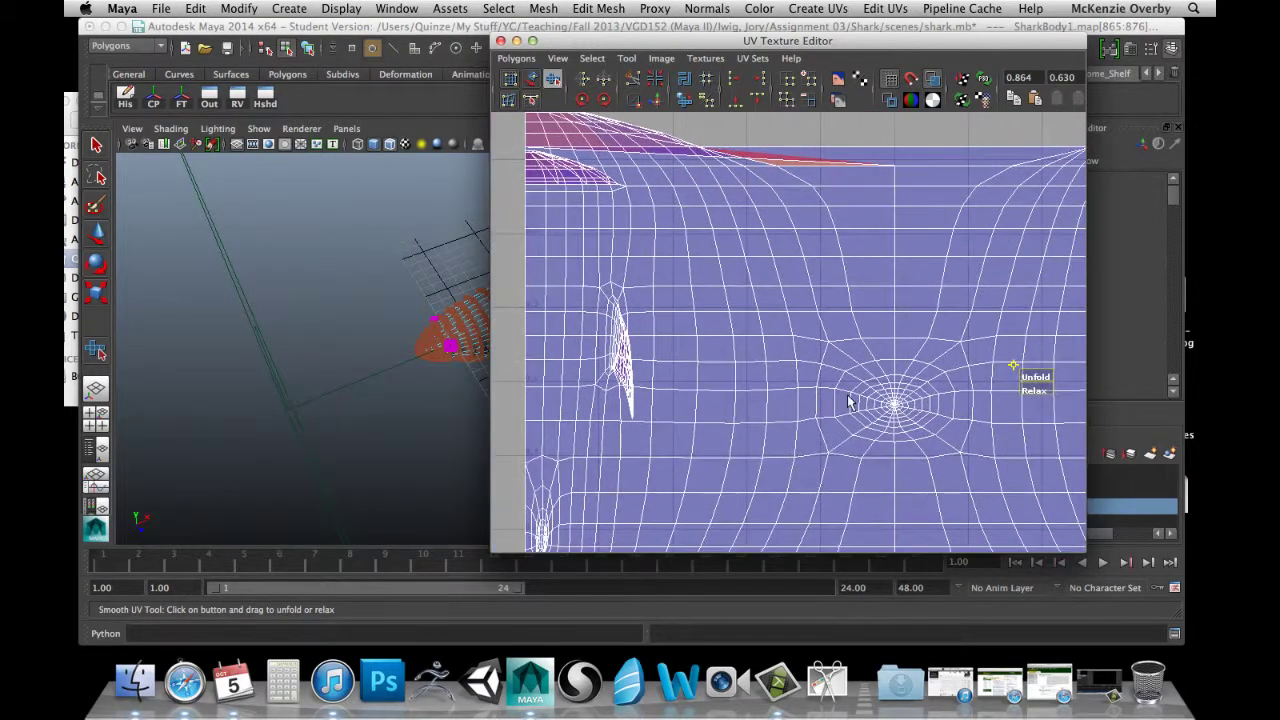
left_click(632, 415)
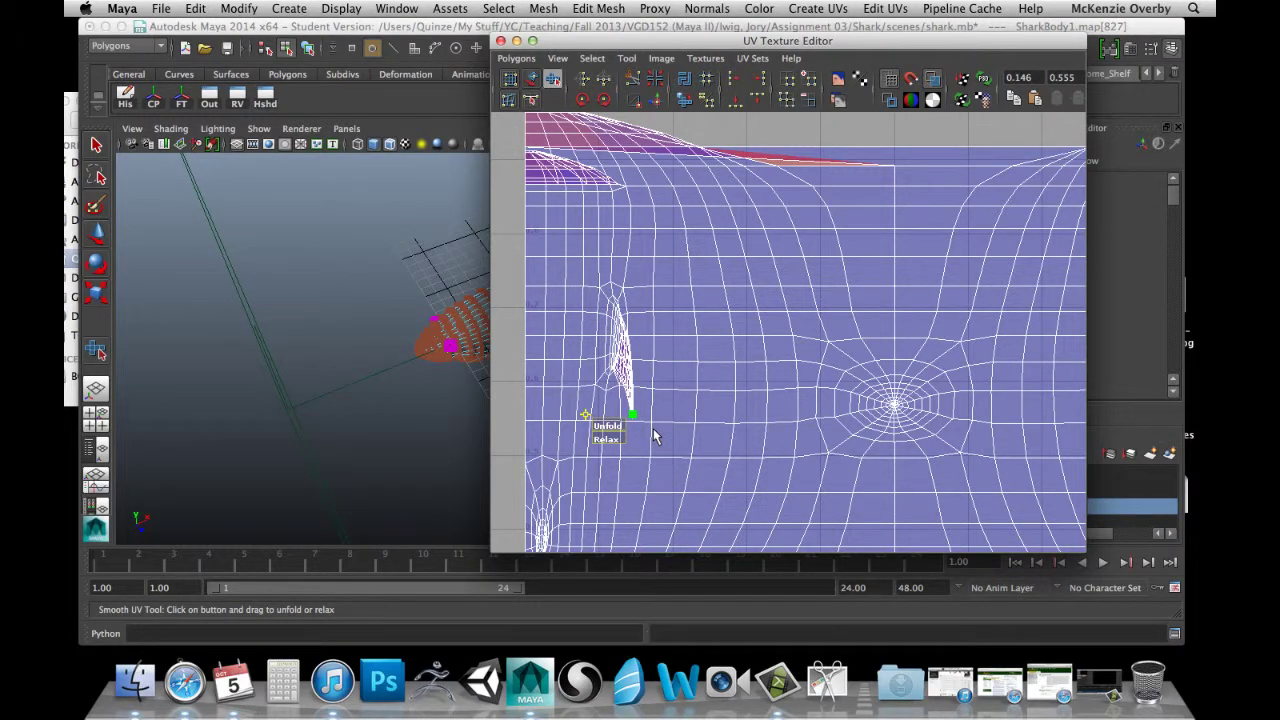
key("shift+period")
key("shift+period")
key("shift+period")
key("shift+period")
key("shift+period")
key("shift+period")
key("shift+period")
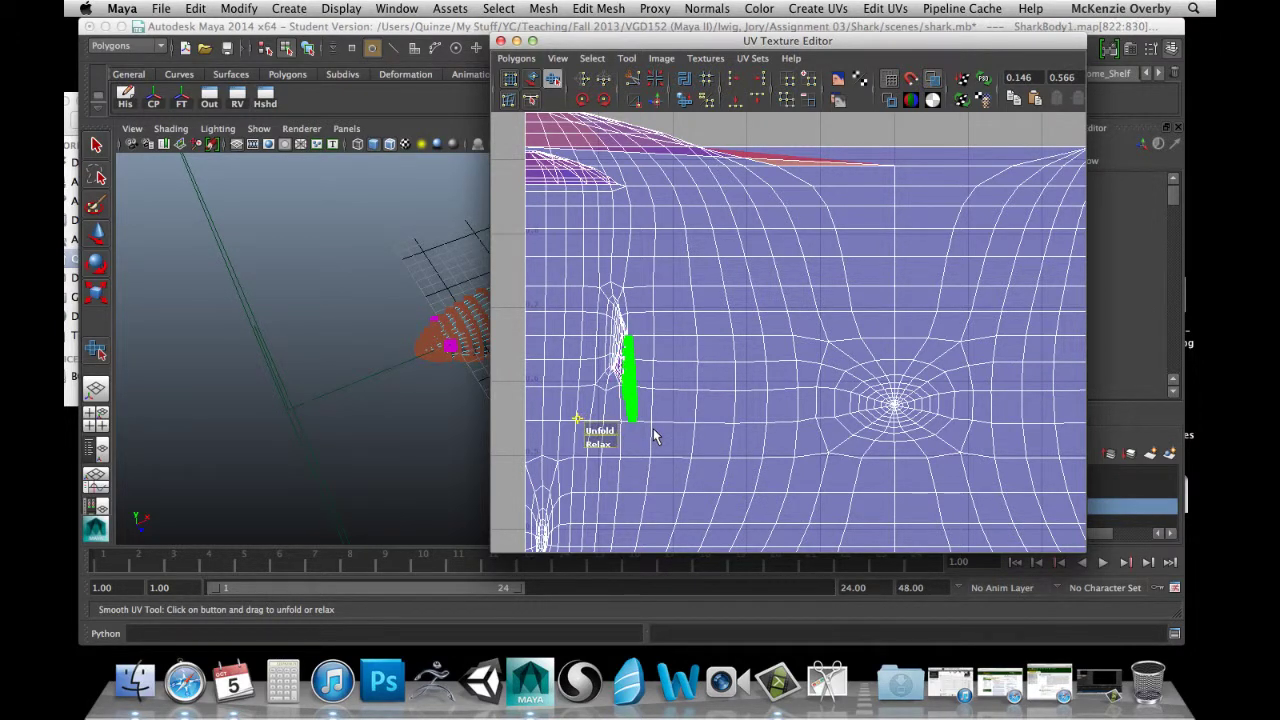
key("shift+period")
key("shift+period")
key("shift+period")
key("shift+period")
key("shift+period")
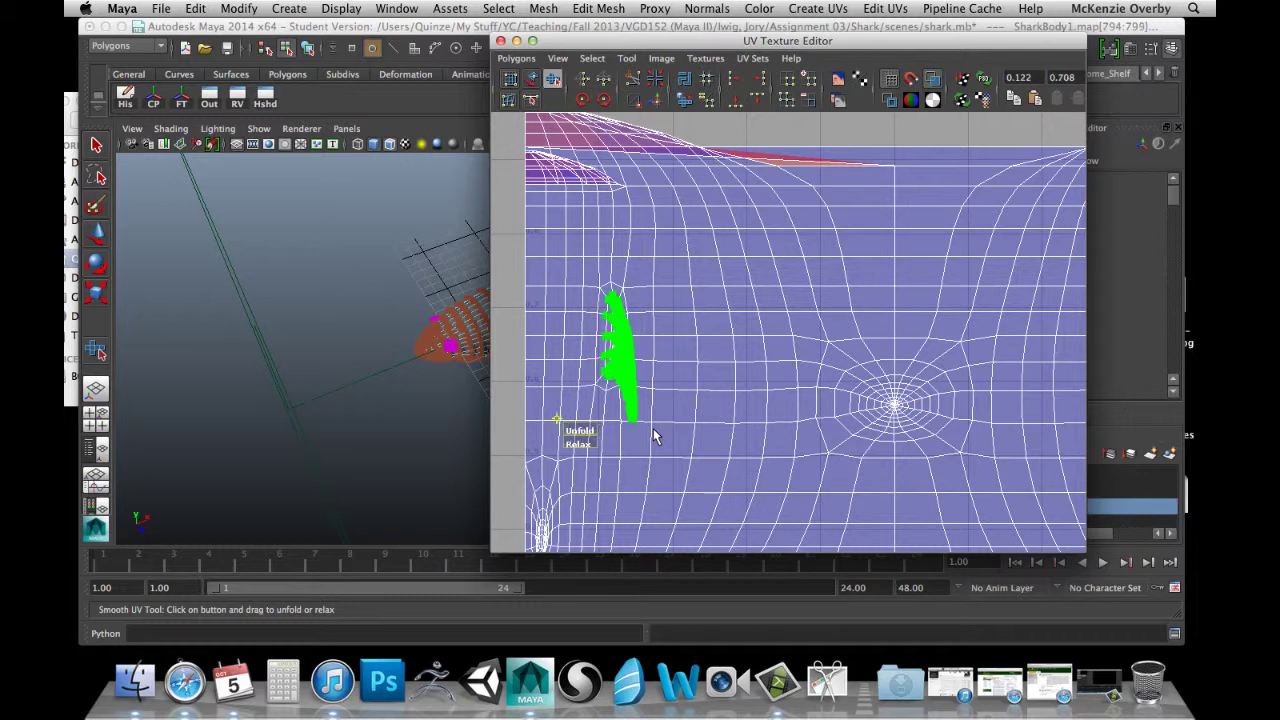
key("shift+period")
key("shift+period")
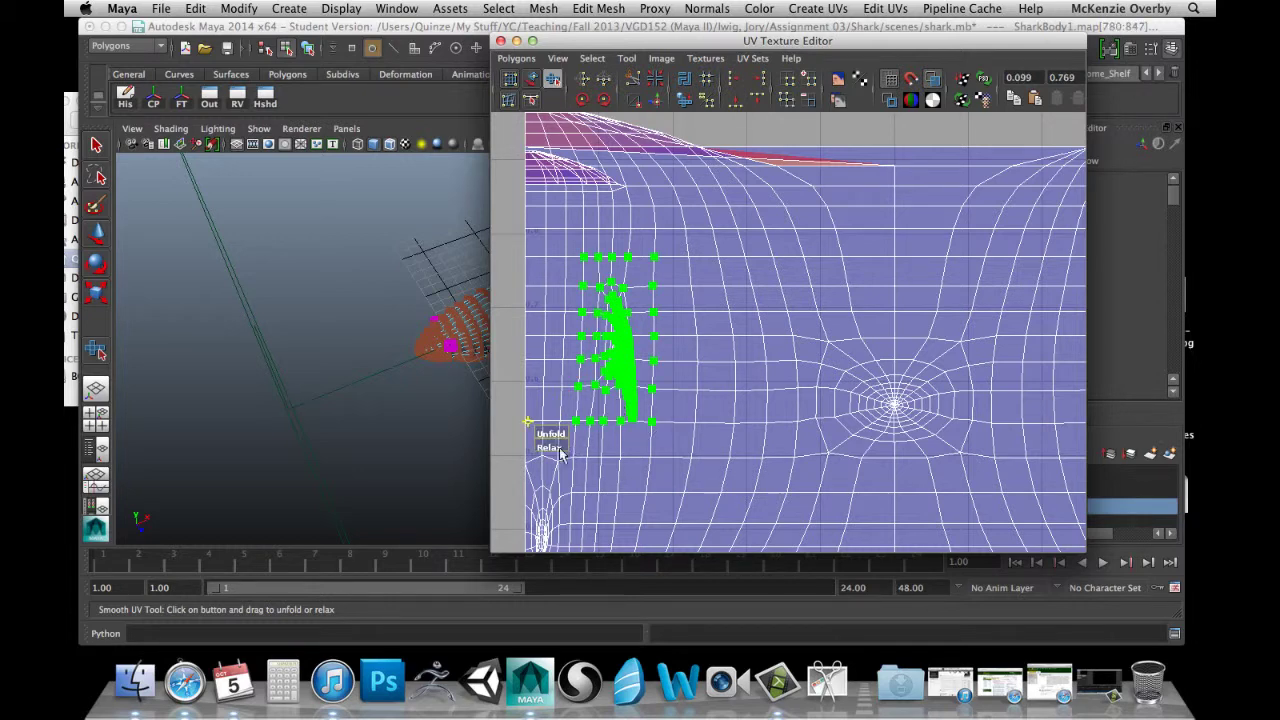
left_click_drag(549, 447, 1033, 456)
left_click_drag(542, 448, 755, 185)
Select the border UVs beside the small lower fin to identify the seam edge that its relax selection must leave out.
scroll(749, 210, "up", 5)
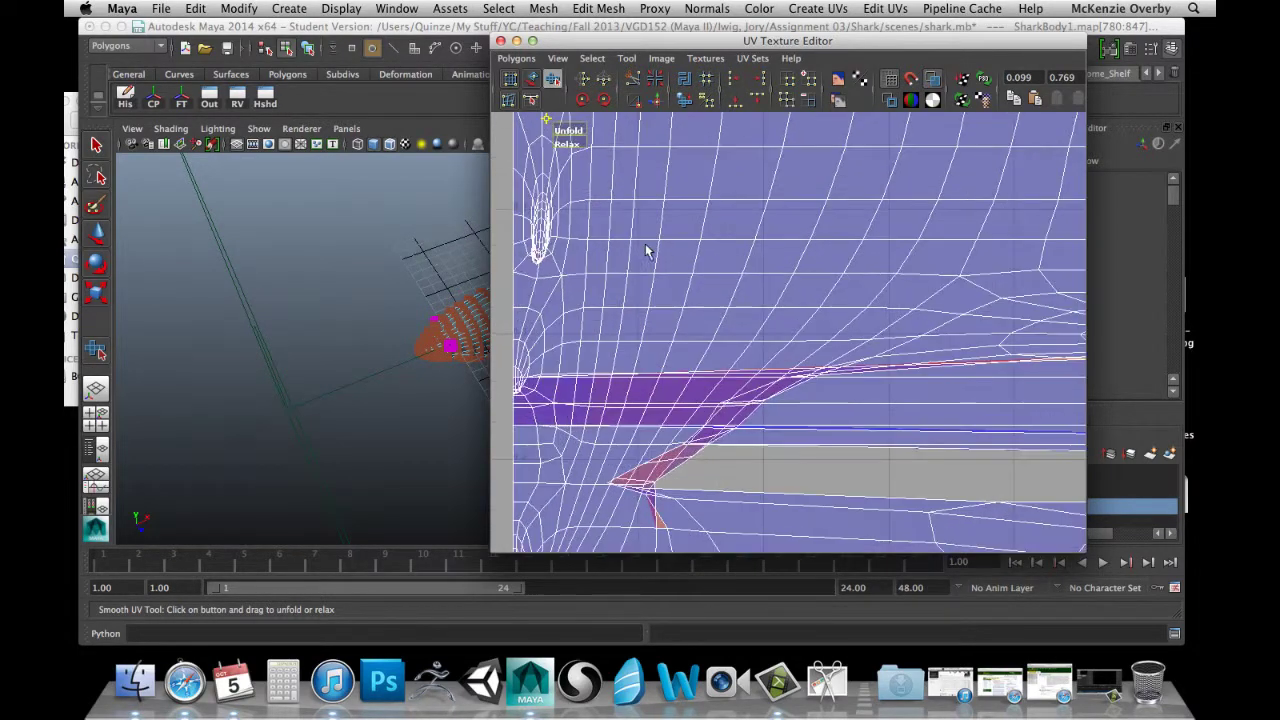
middle_click_drag(626, 244, 706, 294, "alt")
left_click(622, 314)
scroll(660, 295, "up", 3)
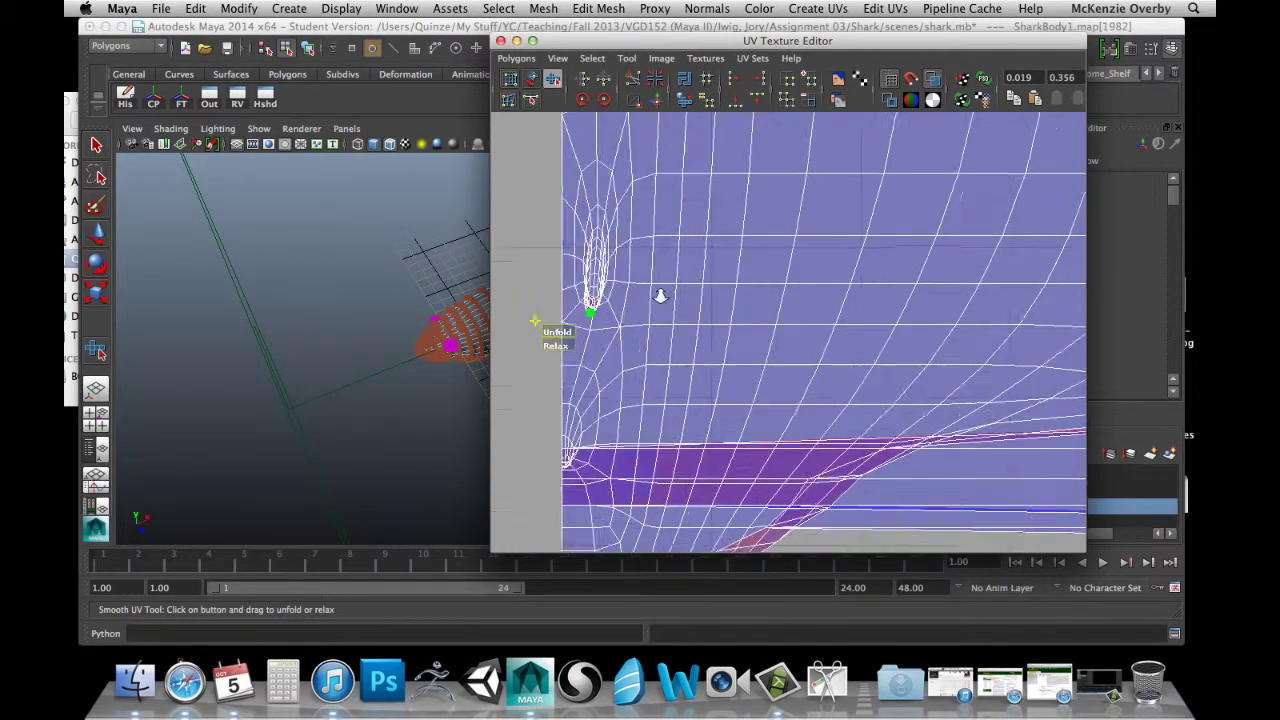
middle_click_drag(618, 277, 663, 340, "alt")
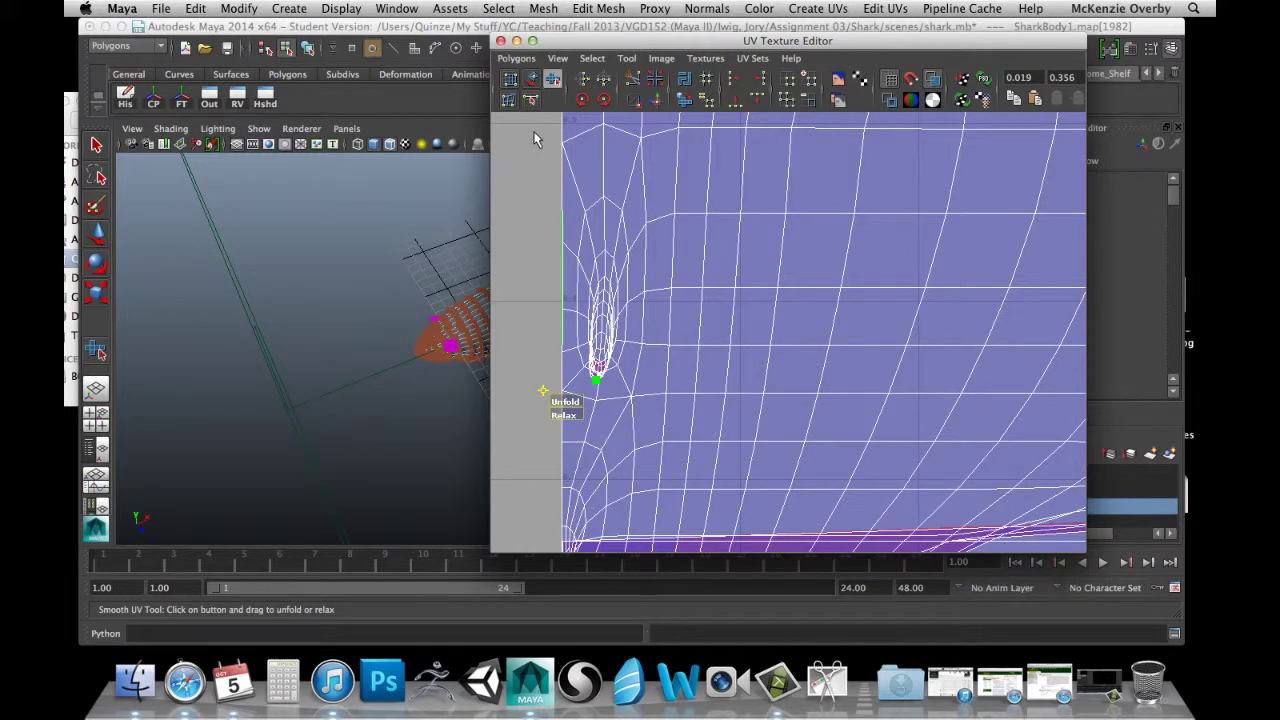
left_click_drag(534, 133, 570, 400)
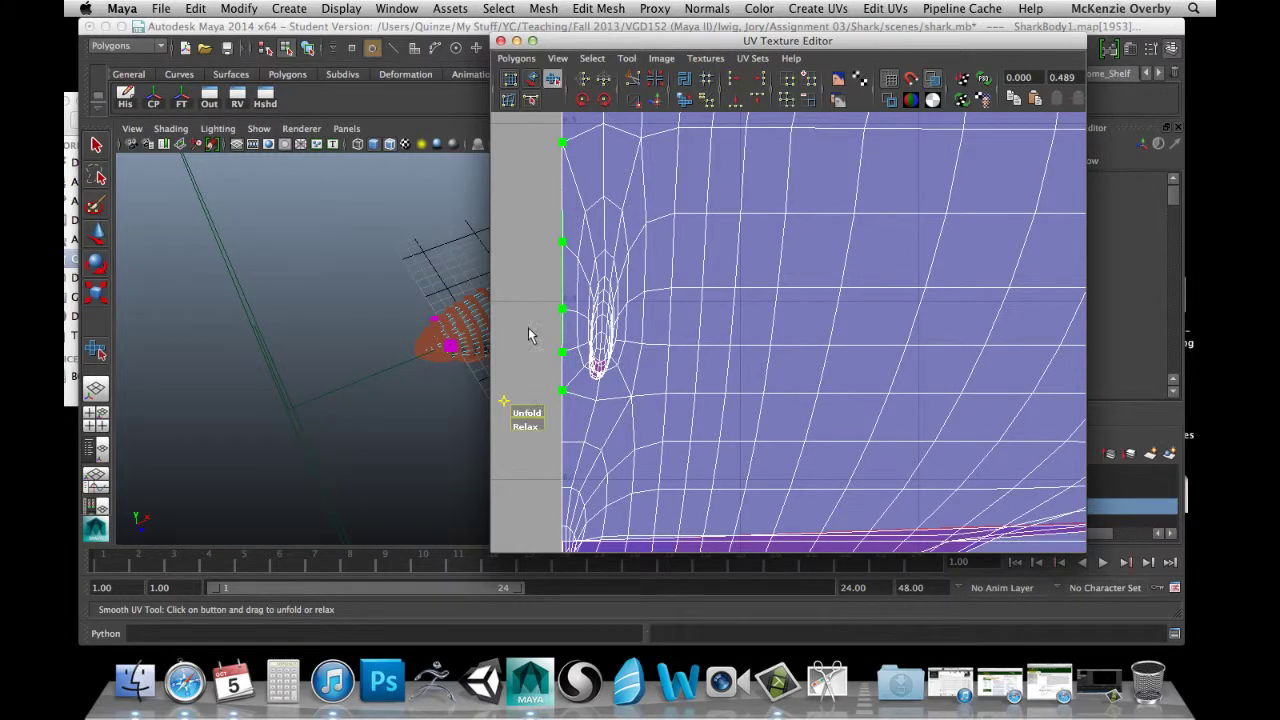
left_click(597, 375)
left_click(548, 257)
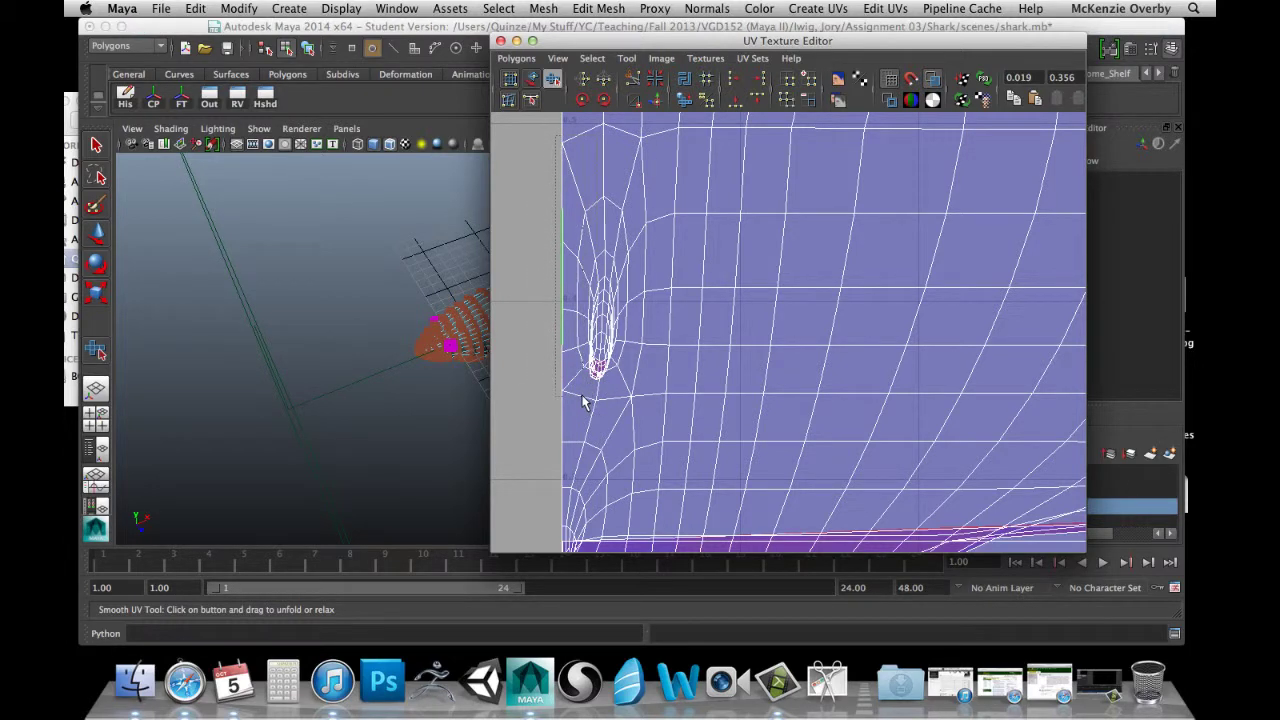
left_click_drag(556, 122, 569, 411)
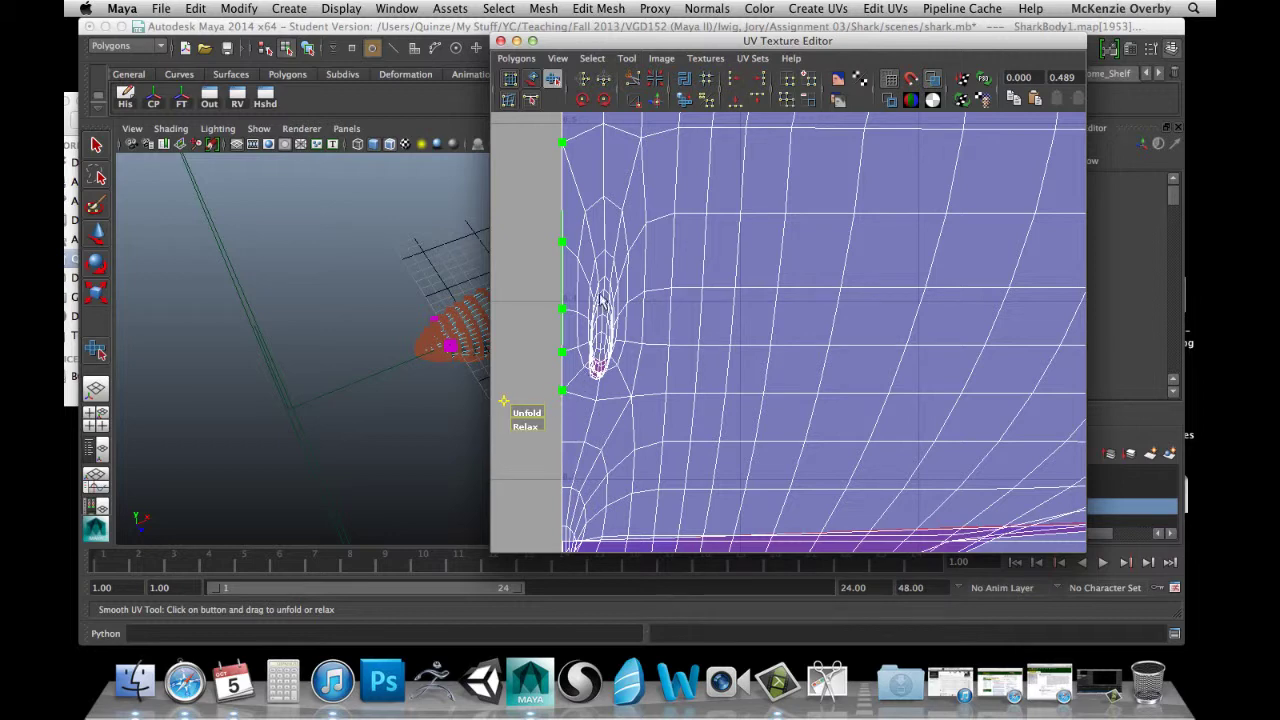
left_click(546, 162)
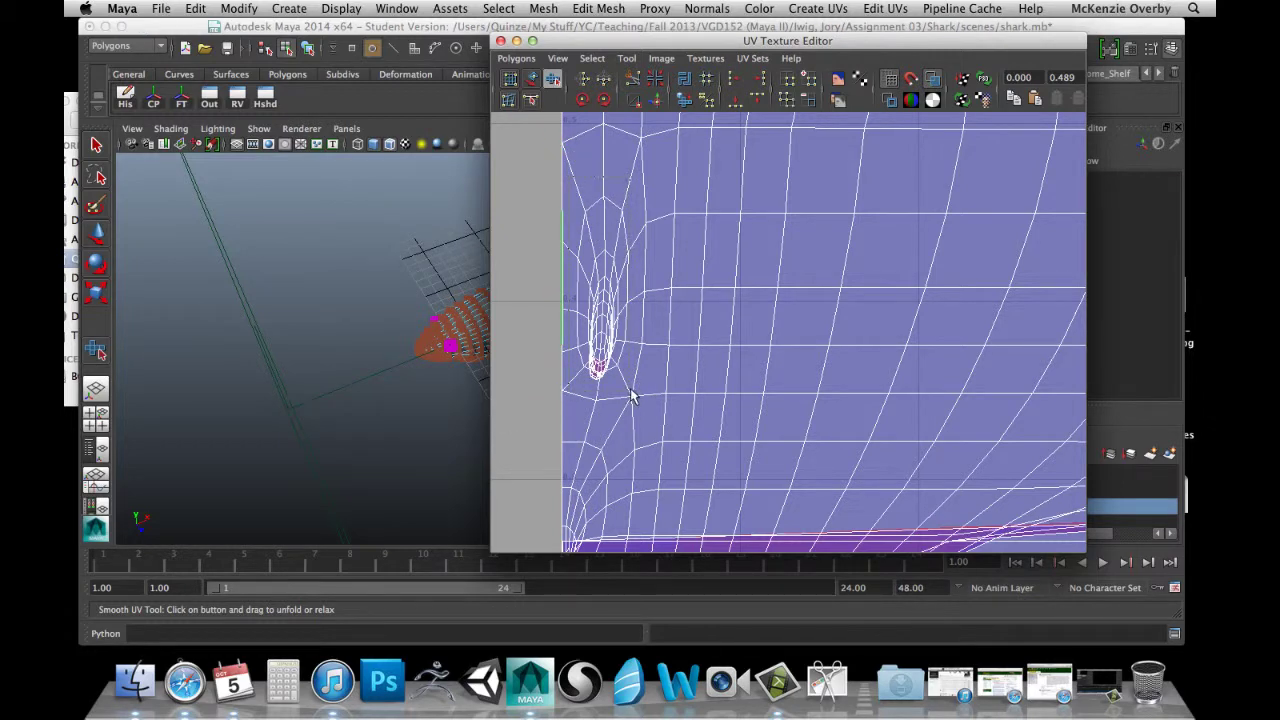
Select the small lower fin's UVs with their surrounding ring, excluding the border UVs, and spread them using Relax.
left_click_drag(631, 389, 630, 389)
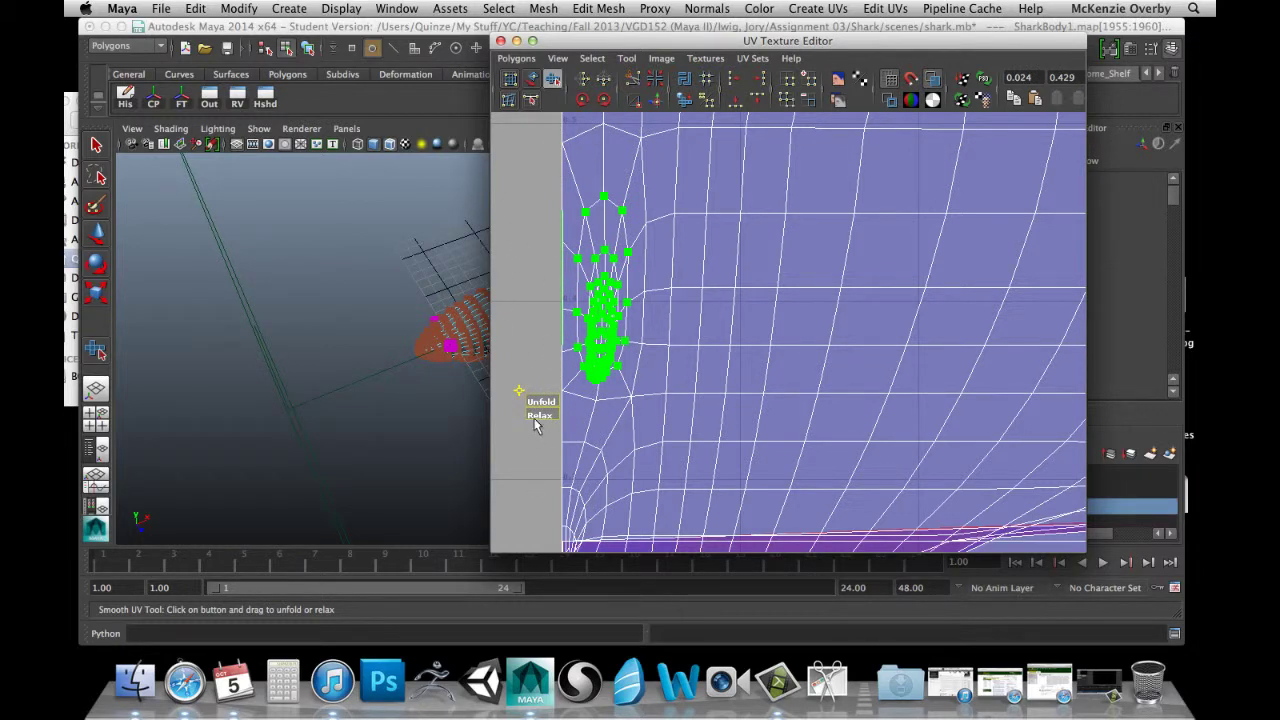
left_click_drag(534, 415, 643, 421)
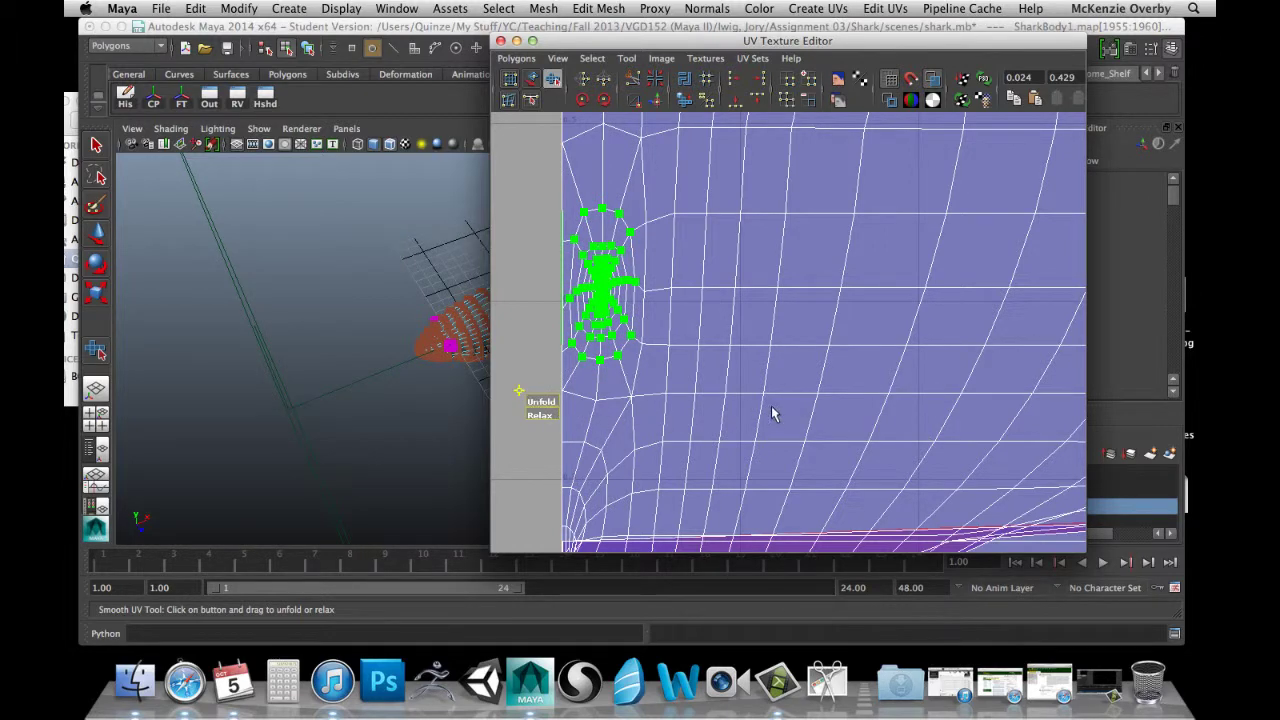
left_click(732, 344)
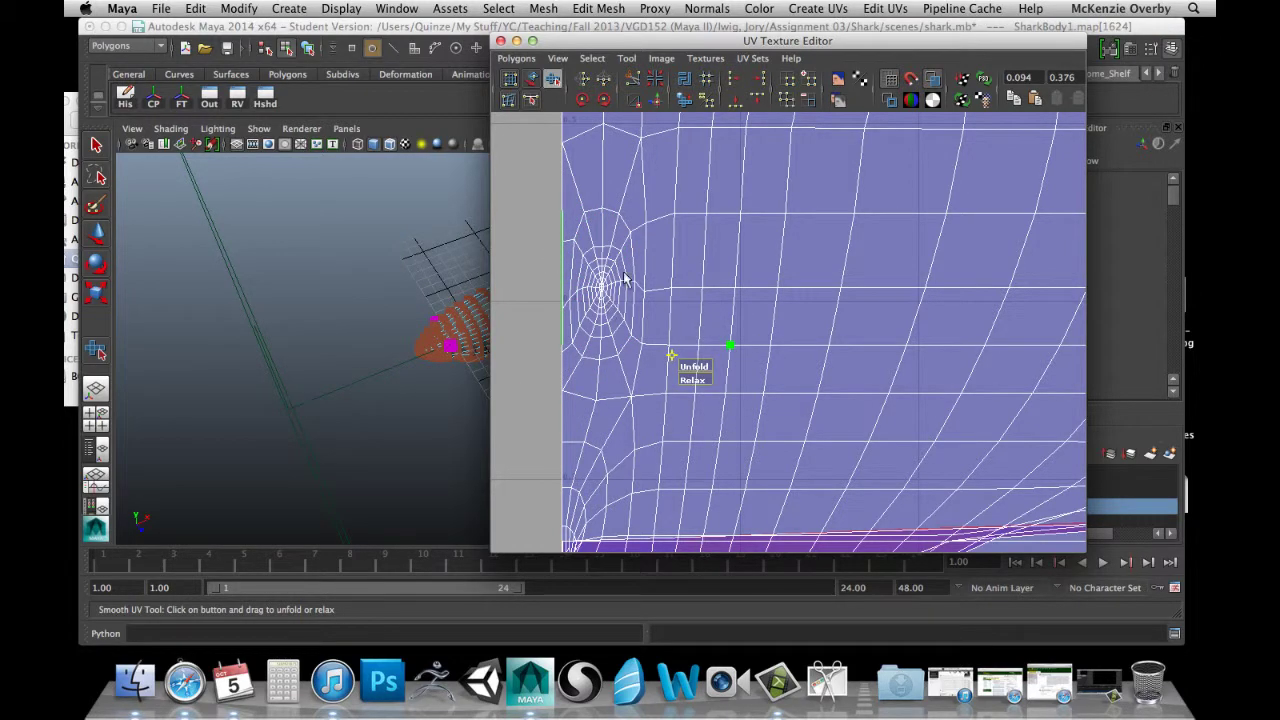
Select the matching small fin's UVs at the opposite edge of the layout, without the border UVs, and spread them using Relax.
middle_click_drag(933, 292, 485, 322, "alt")
mouse_move(921, 316)
middle_mouse_down("alt")
mouse_move(706, 323)
mouse_move(399, 372)
middle_mouse_up("alt")
middle_click_drag(886, 347, 437, 391, "alt")
middle_click_drag(922, 384, 524, 354, "alt")
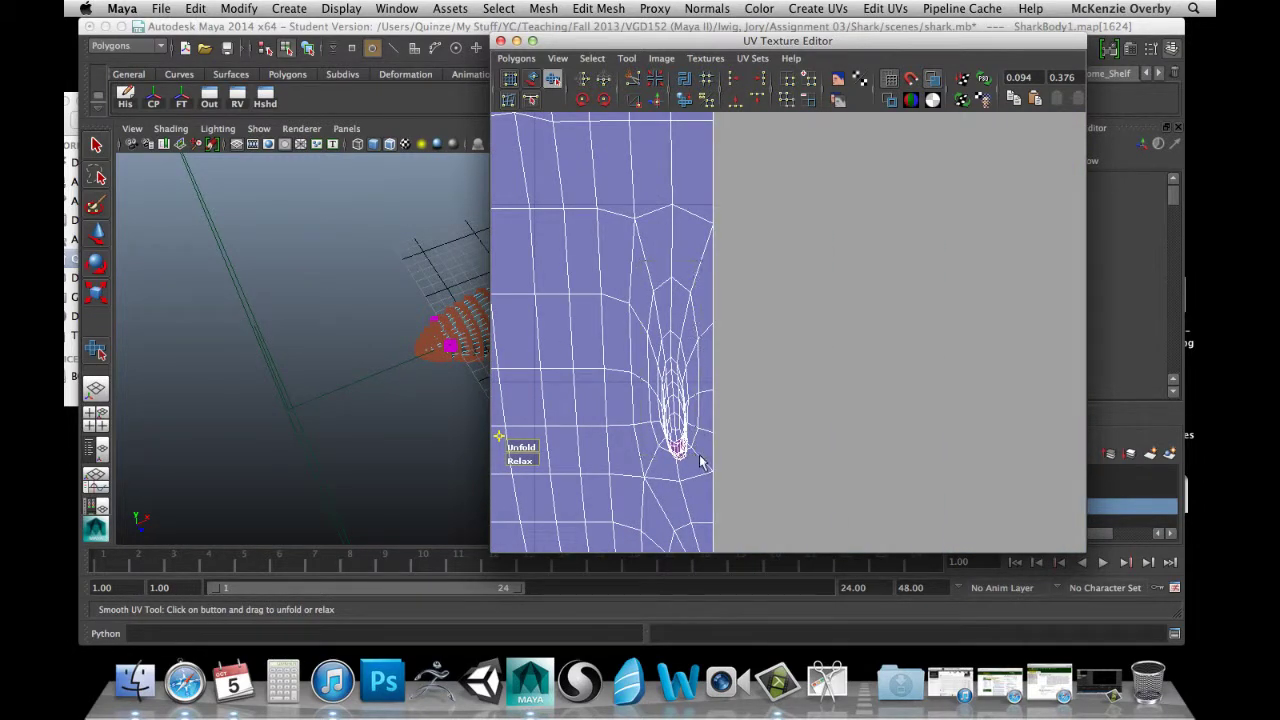
left_click_drag(702, 460, 705, 462)
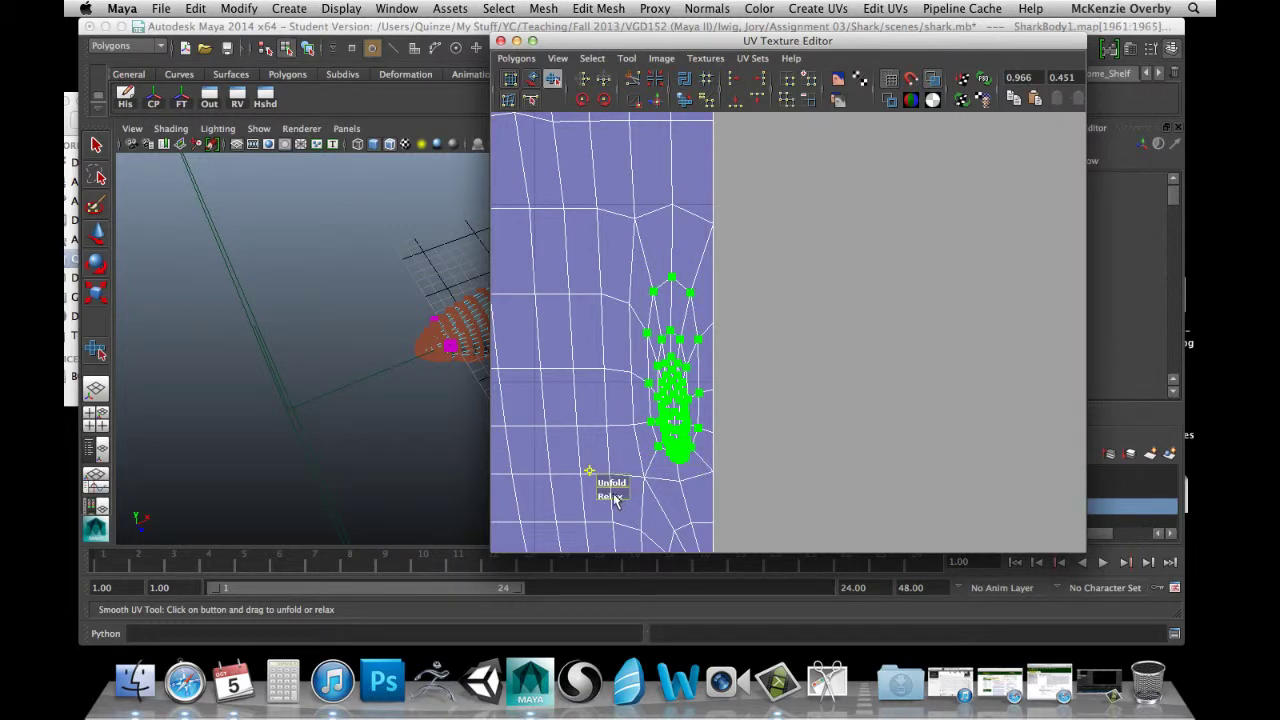
left_click_drag(615, 495, 900, 519)
Review the relaxed fins across the whole UV layout, and examine the overlapping fin UVs at the upper seam corner up close.
scroll(667, 338, "down", 5)
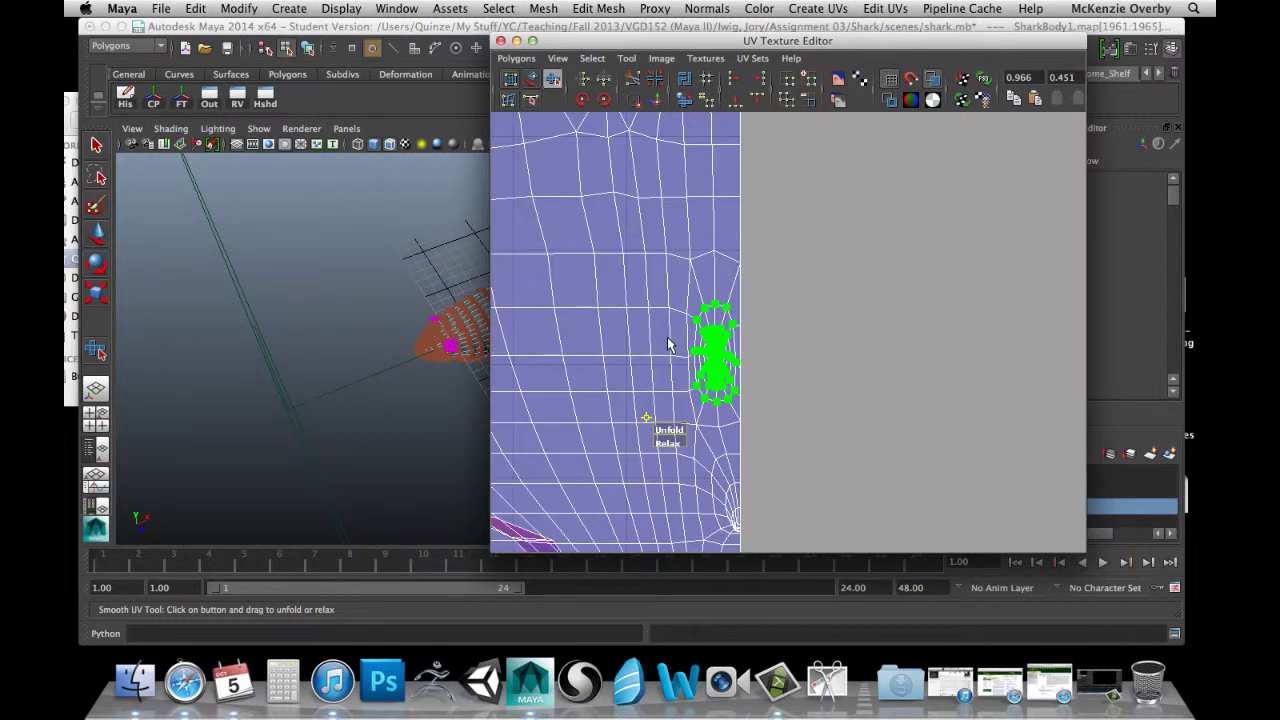
middle_click_drag(643, 296, 725, 367, "alt")
scroll(621, 278, "down", 3)
middle_click_drag(621, 278, 788, 426, "alt")
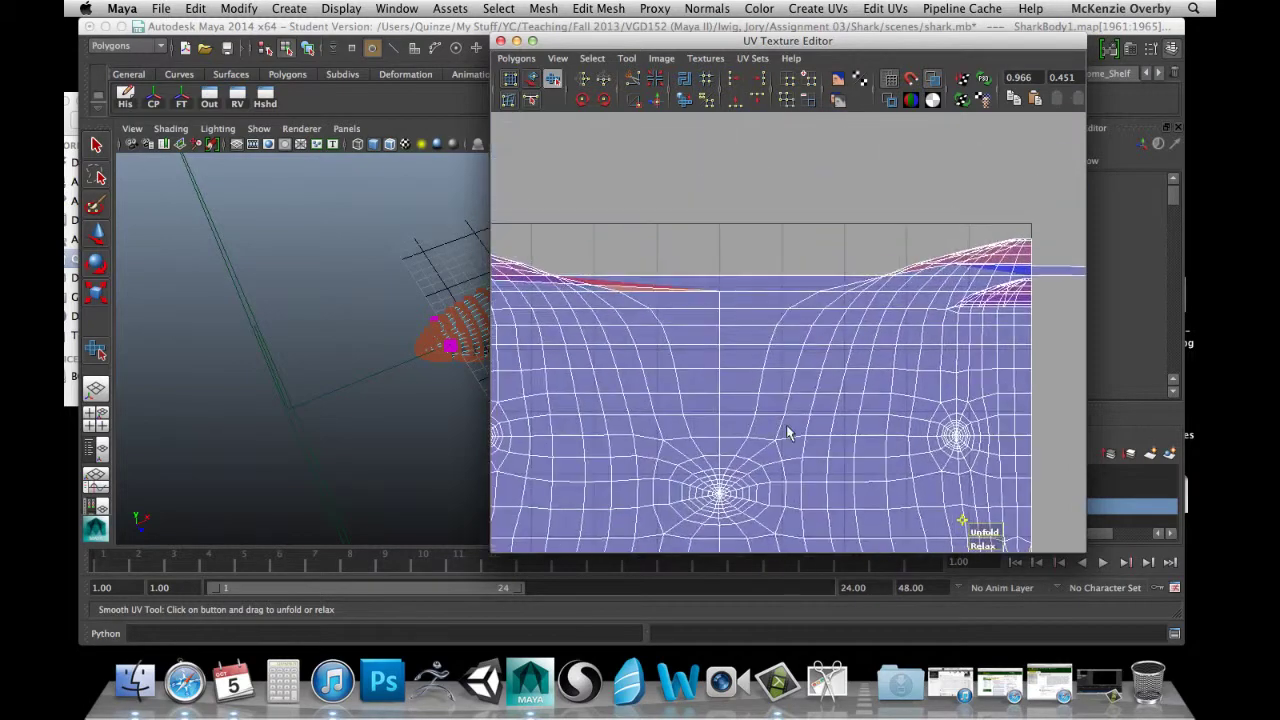
middle_click_drag(647, 356, 683, 273, "alt")
scroll(710, 296, "down", 4)
middle_click_drag(790, 420, 737, 262, "alt")
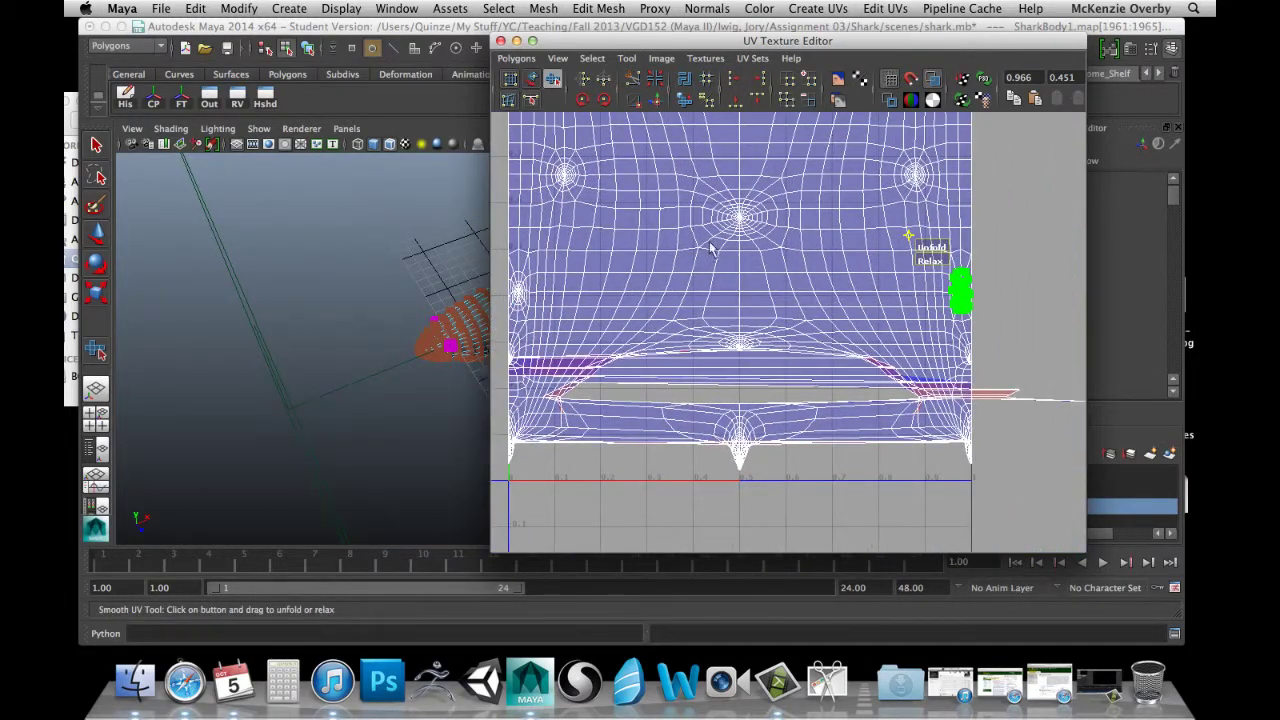
middle_click_drag(734, 278, 758, 434, "alt")
scroll(645, 236, "up", 2)
middle_click_drag(641, 236, 912, 310, "alt")
scroll(708, 294, "up", 5)
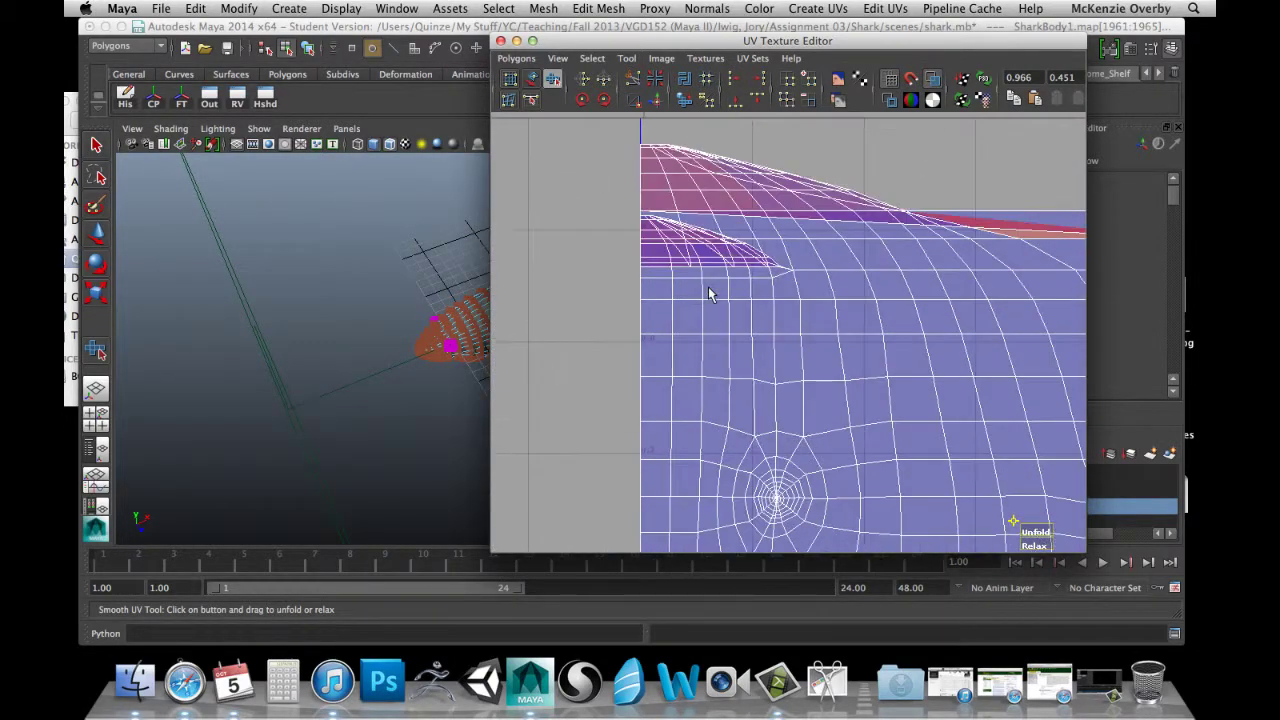
scroll(664, 314, "up", 3)
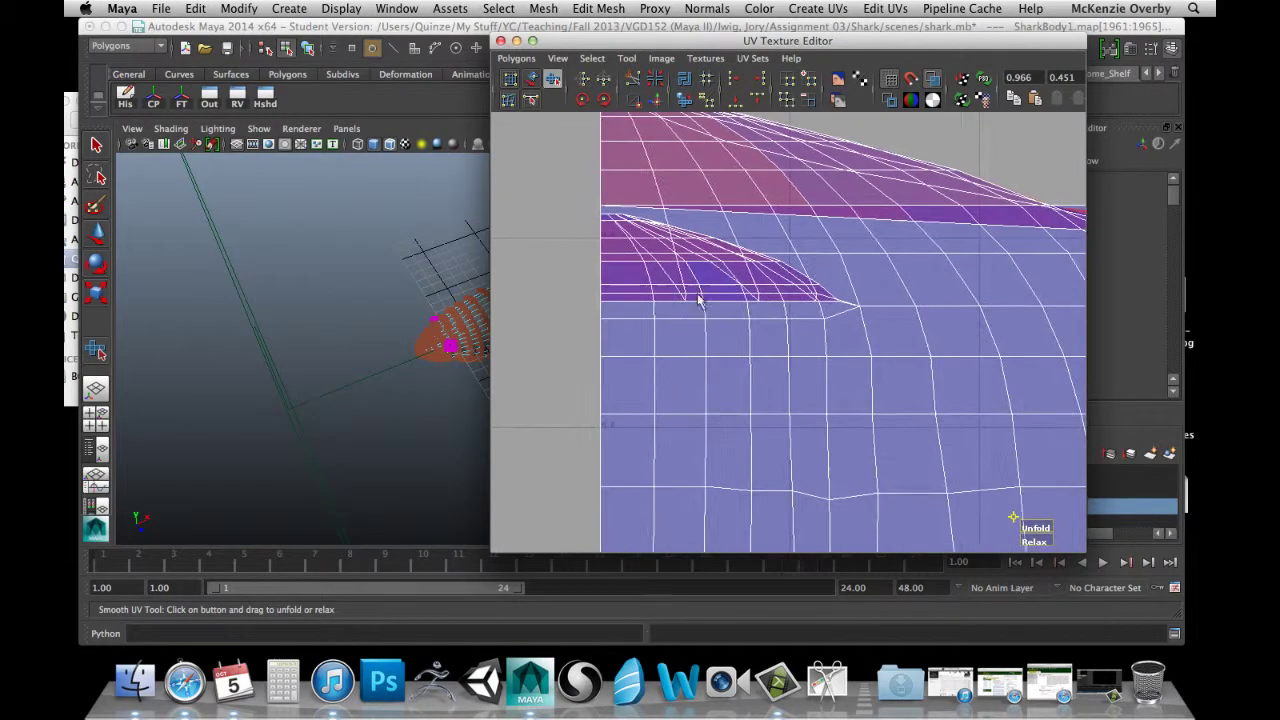
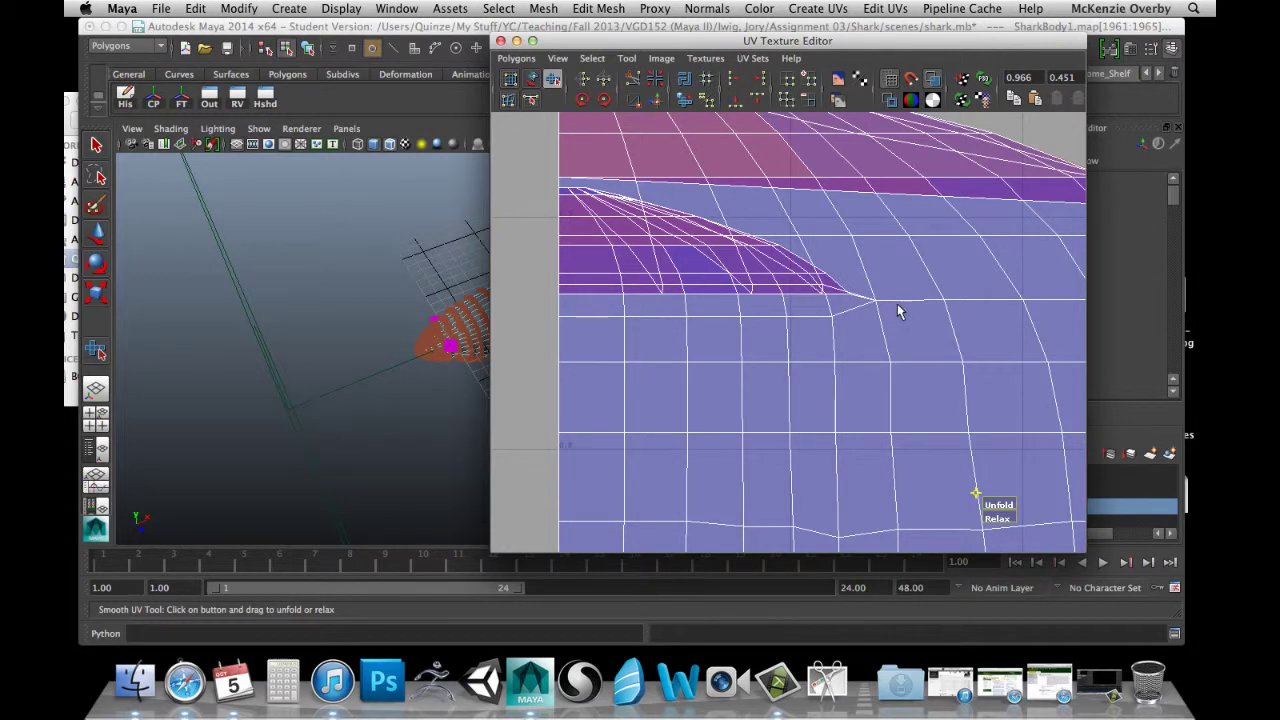
Move the three rows of body UVs just beneath the overlapping fin downward to clear space under its base.
right_click_drag(635, 360, 697, 363)
left_click_drag(934, 457, 545, 340)
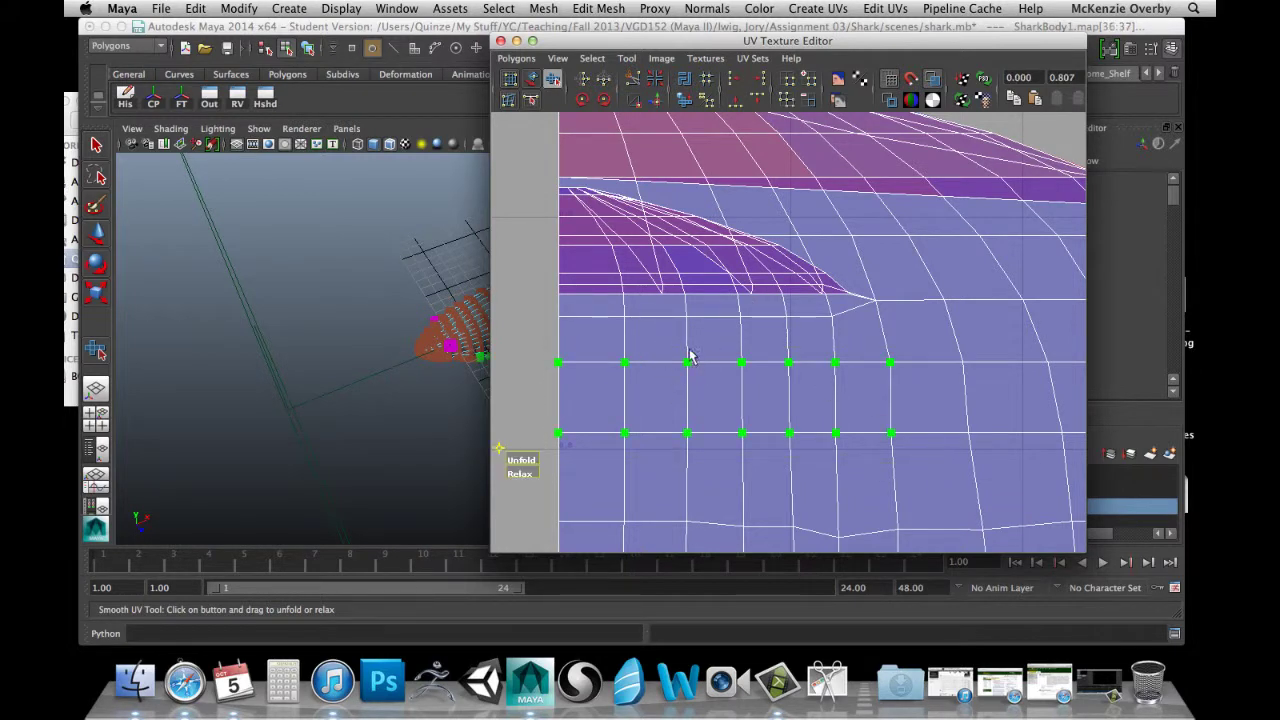
key("w")
left_click_drag(724, 312, 724, 366)
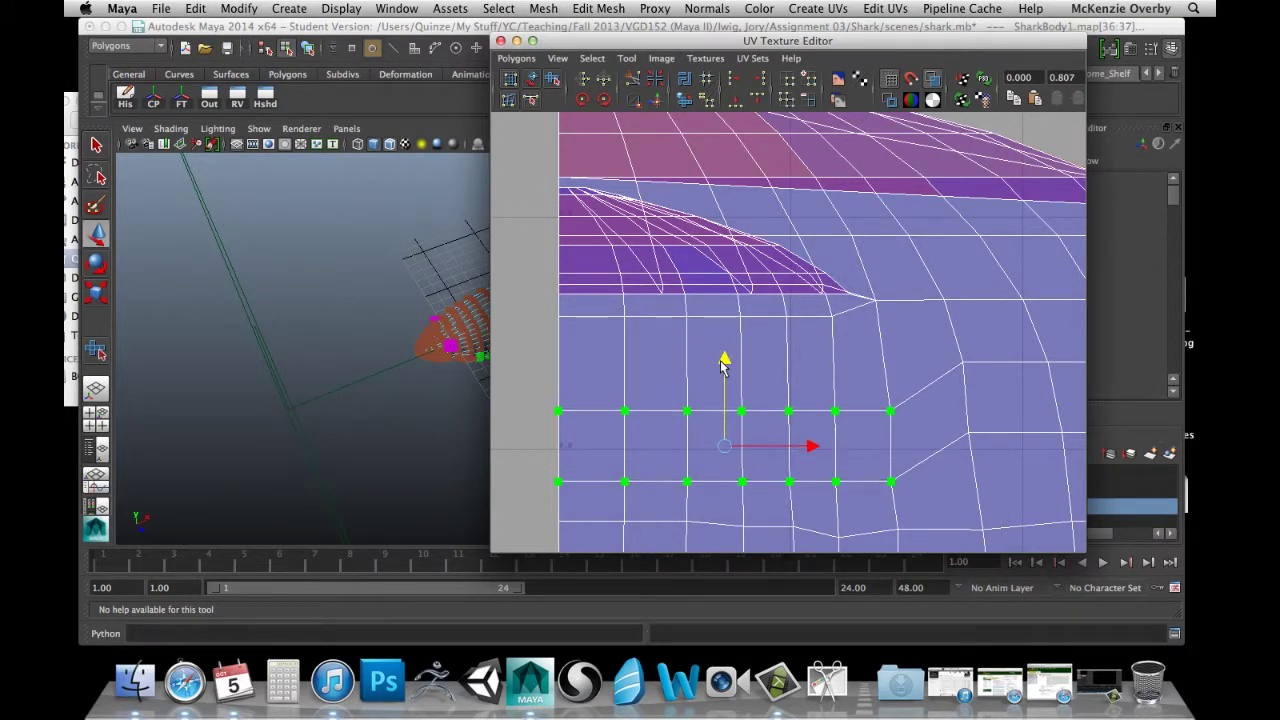
left_click(589, 330)
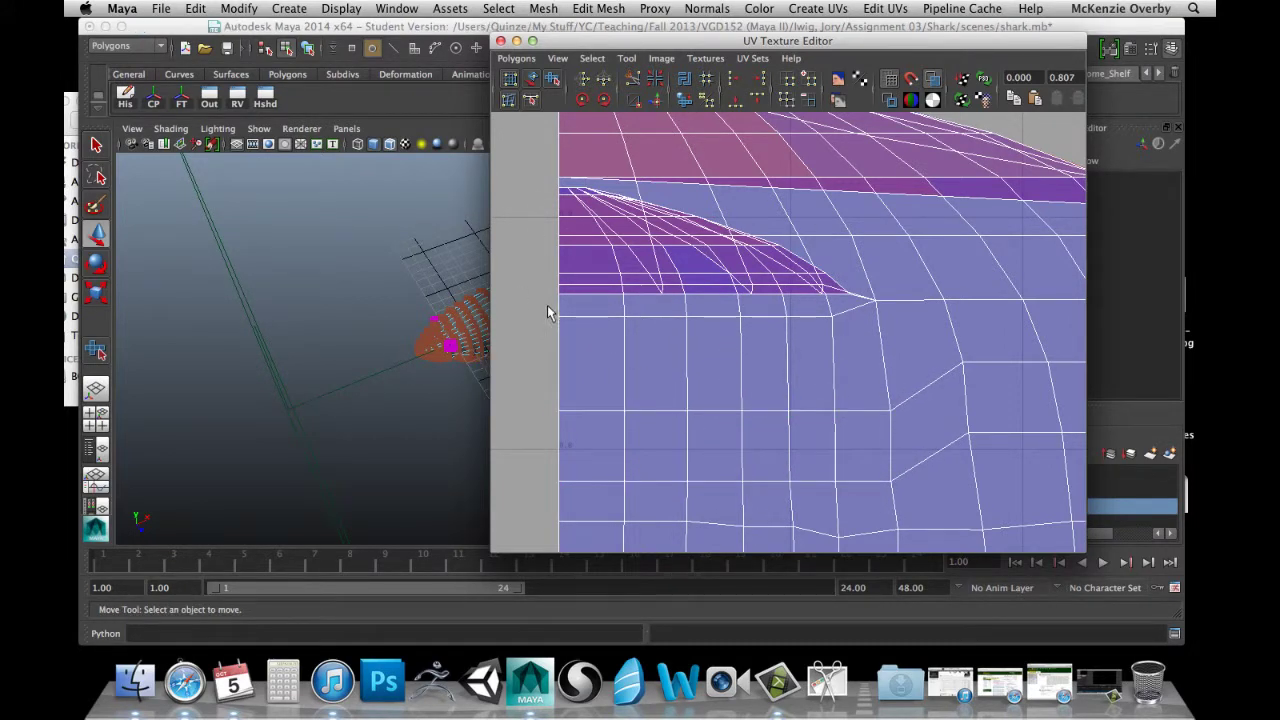
left_click_drag(846, 353, 845, 349)
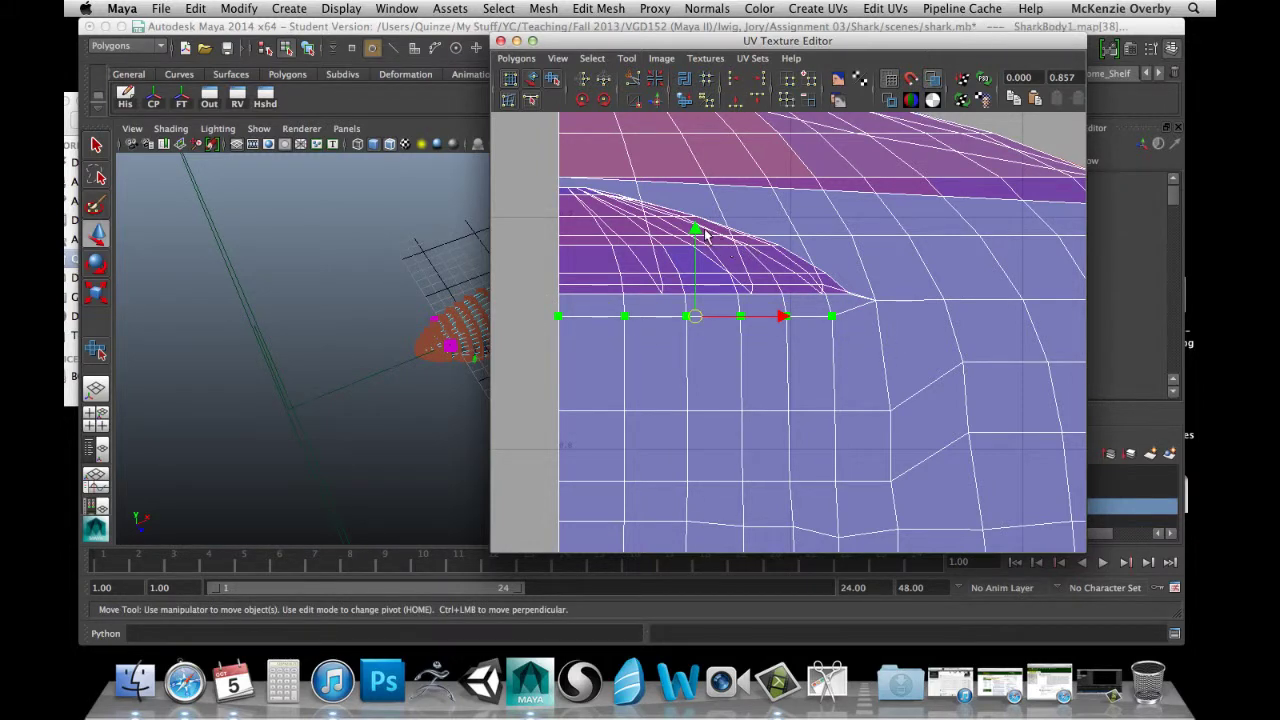
left_click_drag(697, 232, 710, 287)
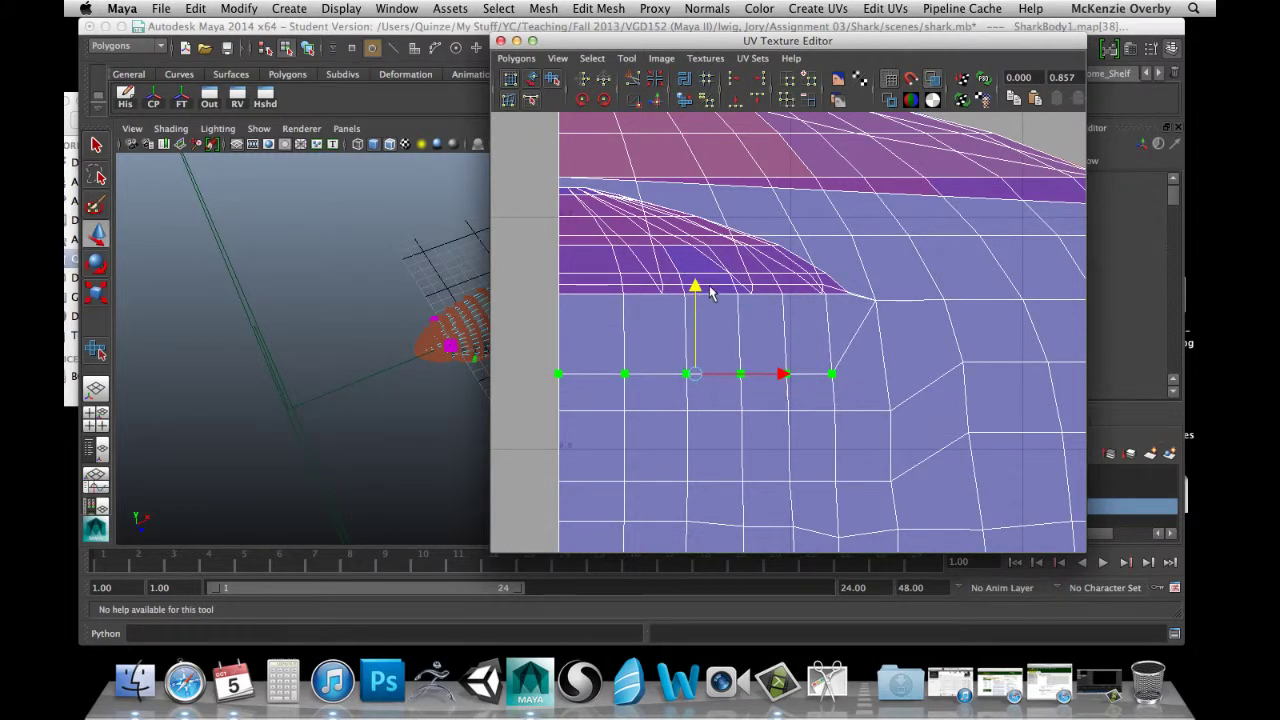
left_click(552, 189)
Try moving the UV at the seam end of the overlapping fin's base downward, and undo the move.
right_click_drag(563, 194, 602, 219, "alt")
middle_click_drag(603, 224, 717, 289, "alt")
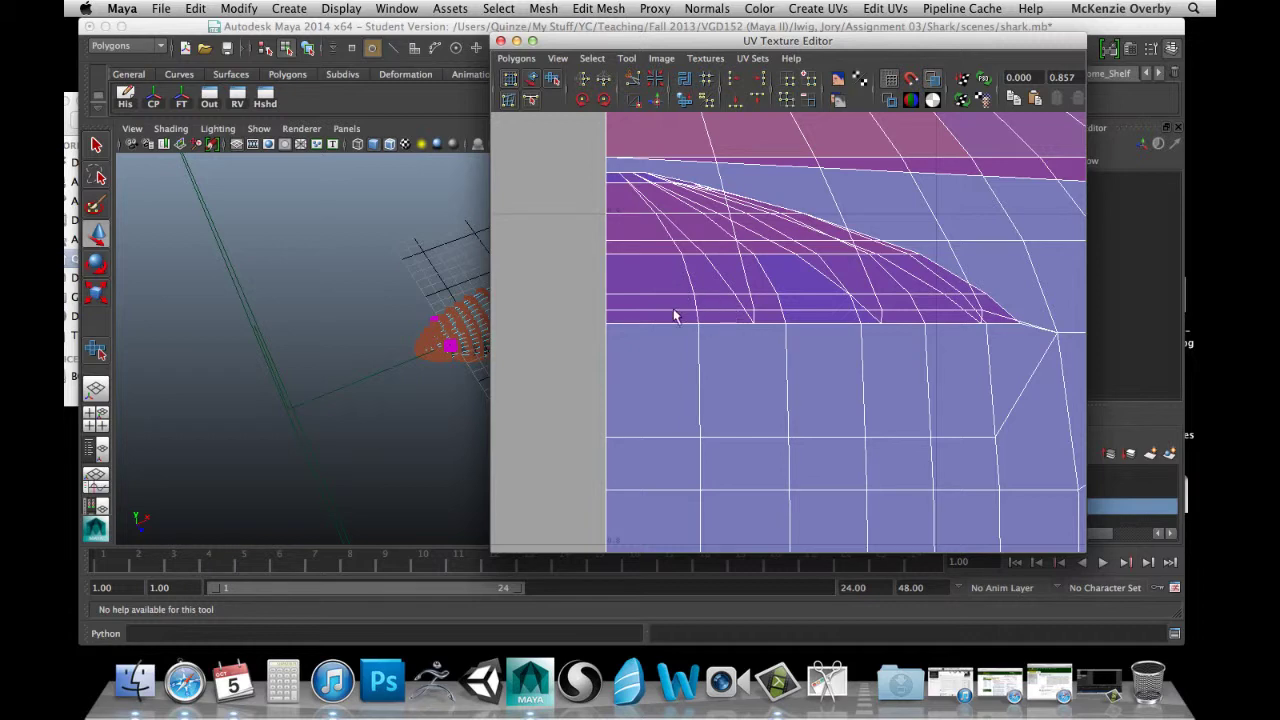
right_click_drag(603, 322, 667, 318)
left_click(606, 310)
key("w")
left_click_drag(604, 224, 609, 293)
left_click(655, 348)
left_click(606, 324)
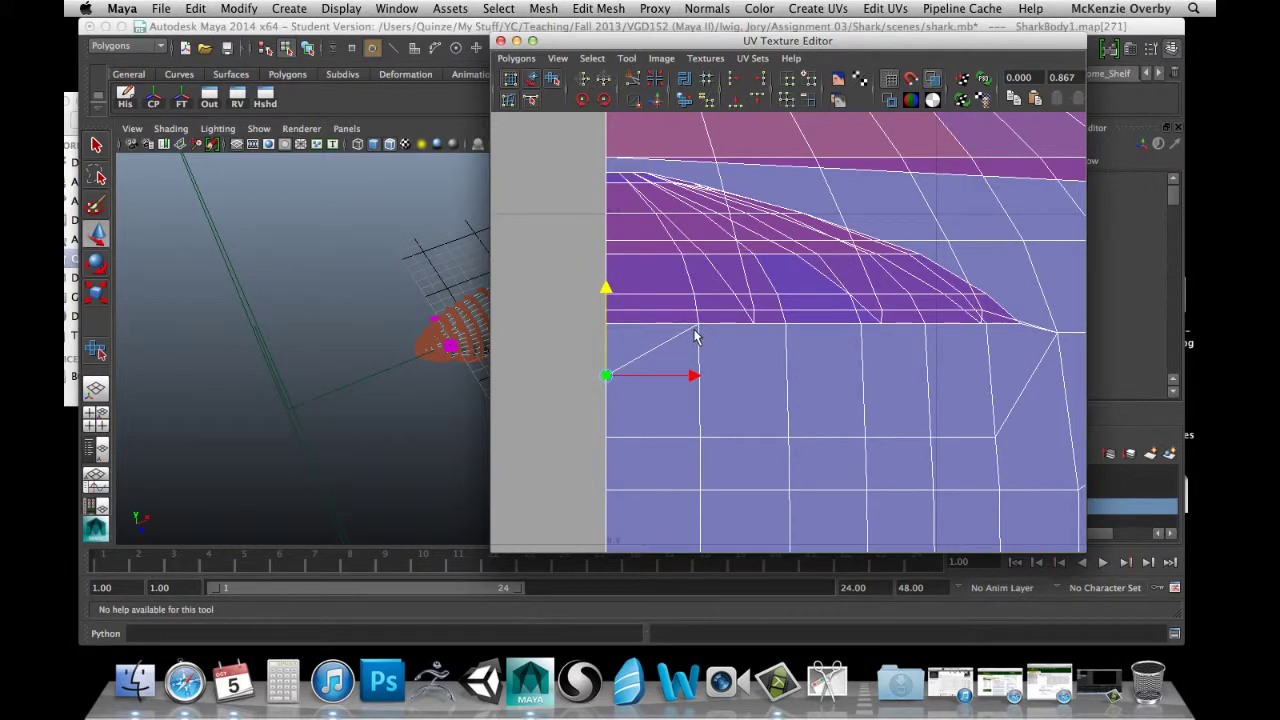
left_click_drag(606, 293, 608, 269)
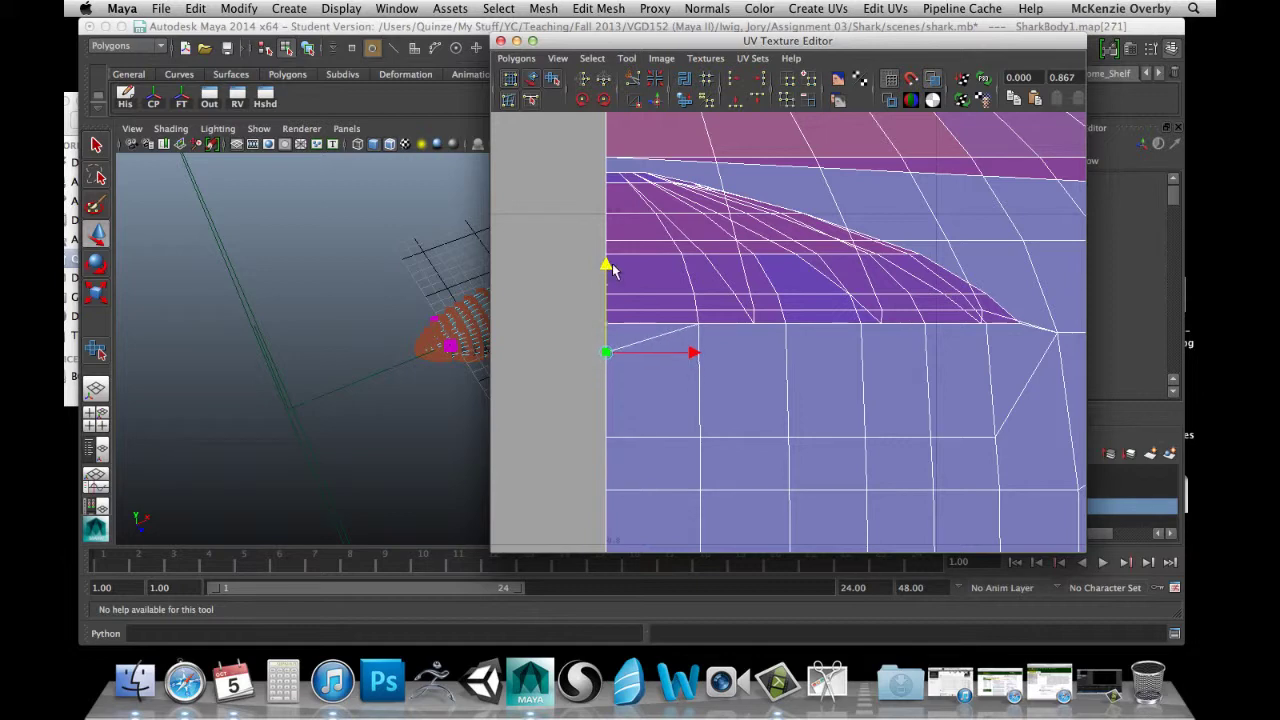
key("super+z")
key("super+z")
left_click(646, 366)
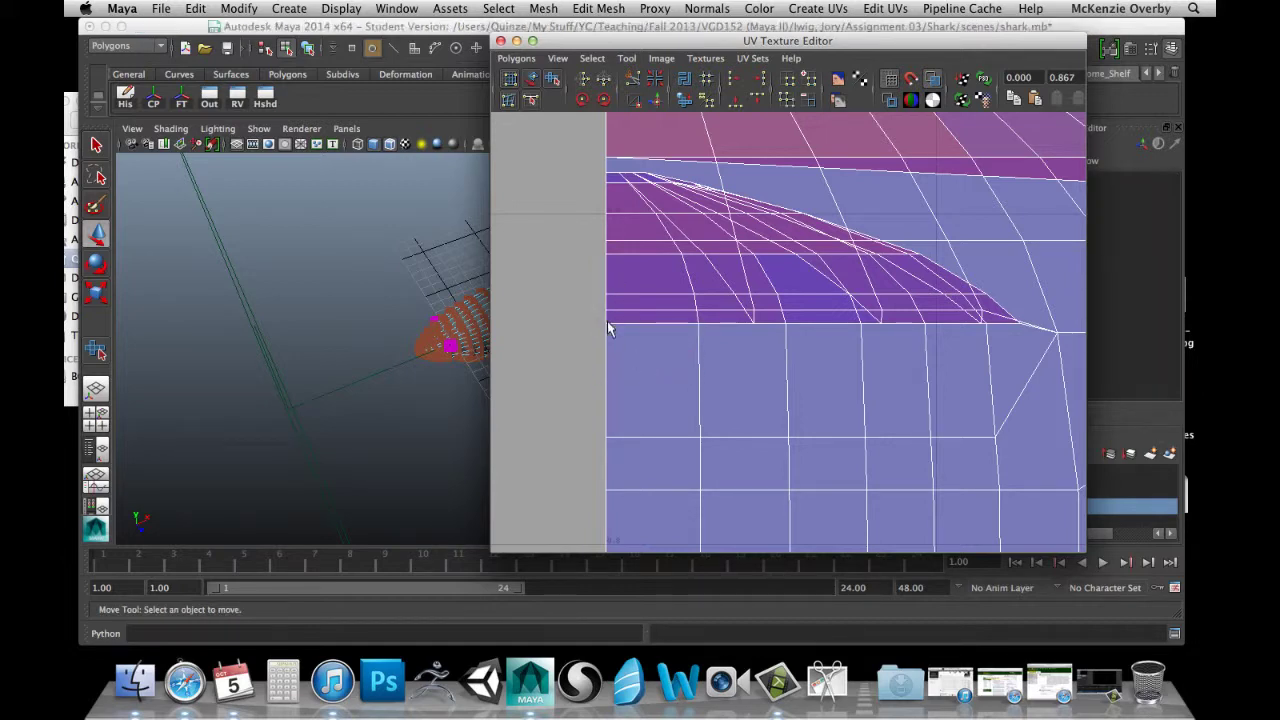
Move the body UV at the seam end of the overlapping fin's base down into the cleared space, close to the row beneath it.
left_click(609, 328)
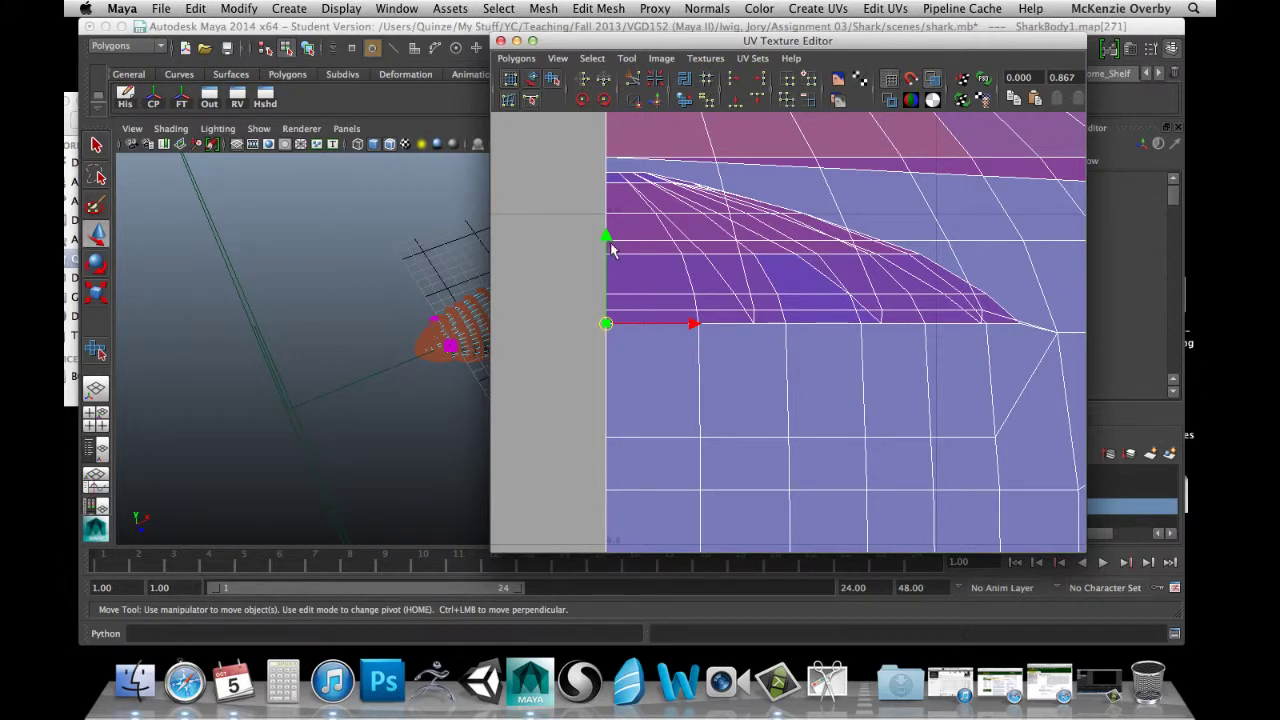
left_click_drag(612, 250, 597, 303)
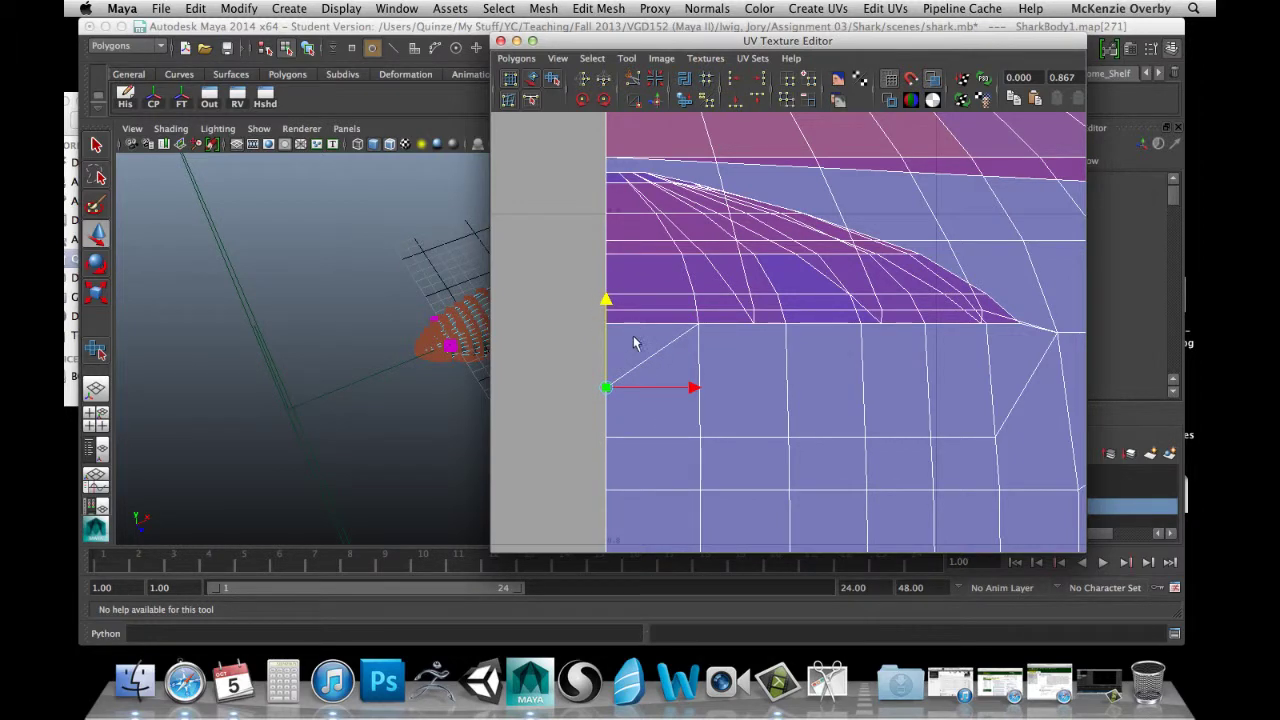
left_click(700, 324)
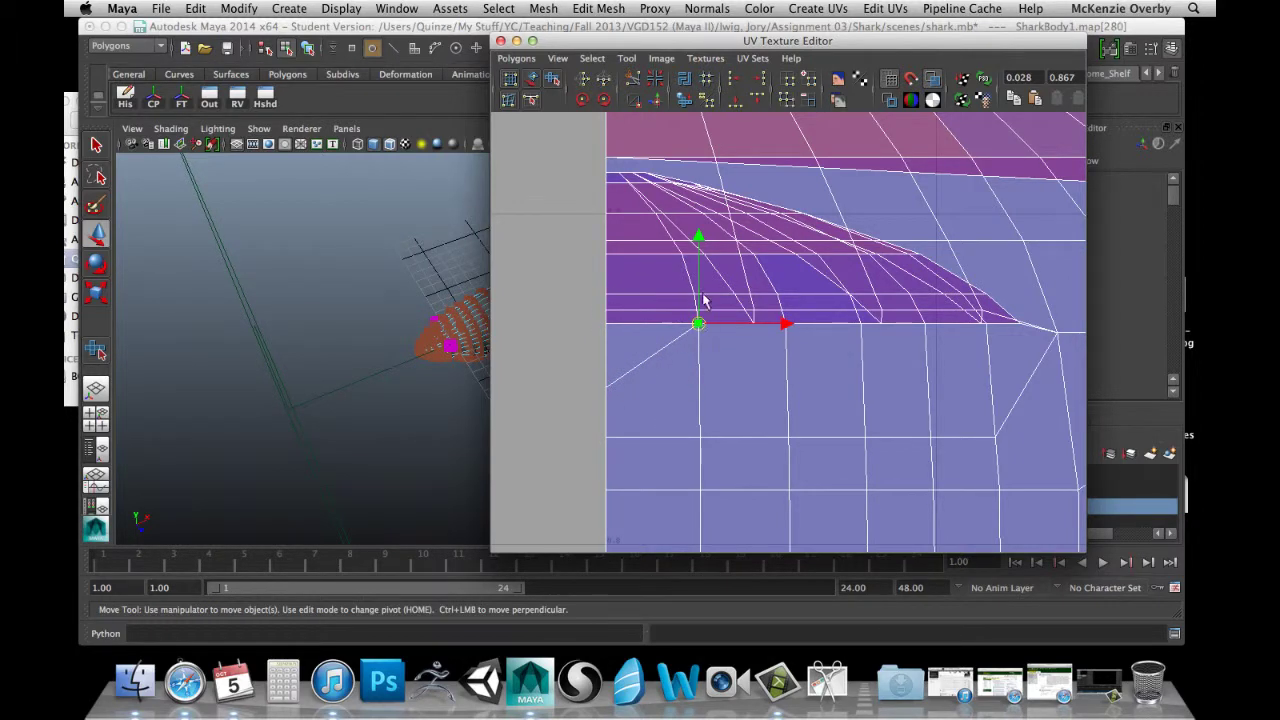
left_click(622, 366)
left_click(606, 388)
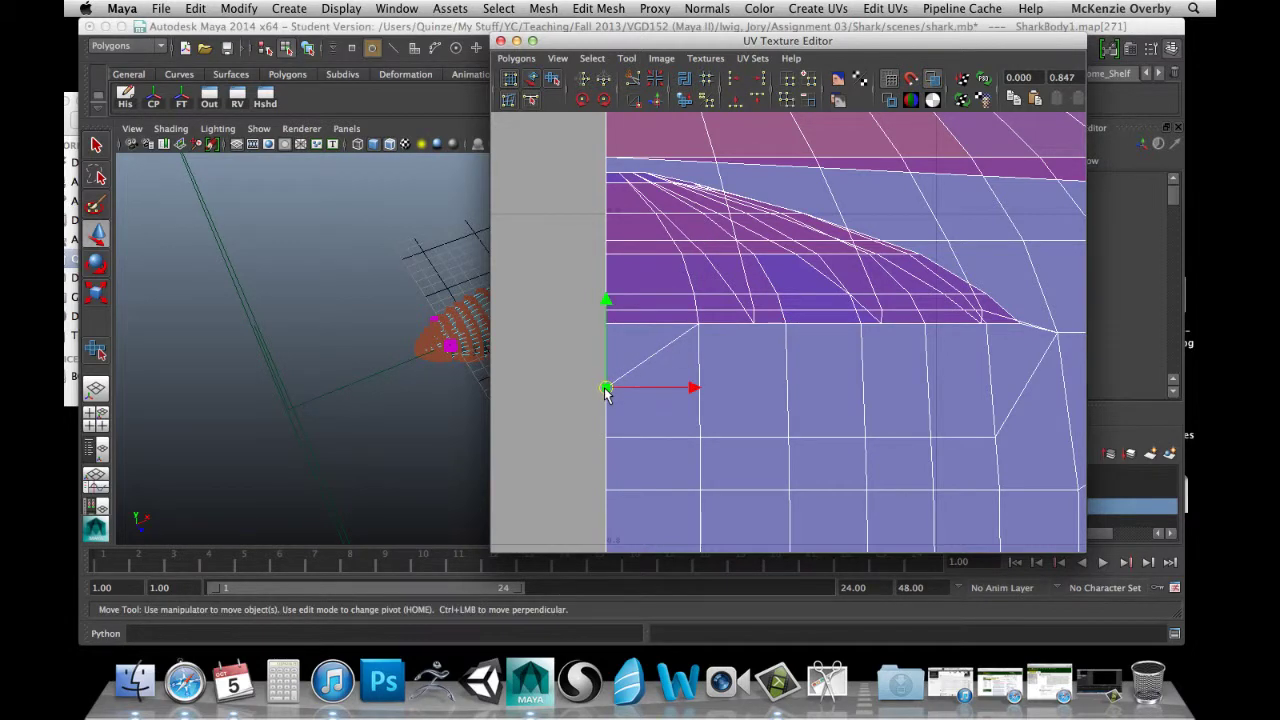
left_click_drag(606, 299, 606, 325)
Nudge the fin's base UV at the seam slightly up, and move the second-column body UV down level with the lowered seam UV.
left_click(623, 326)
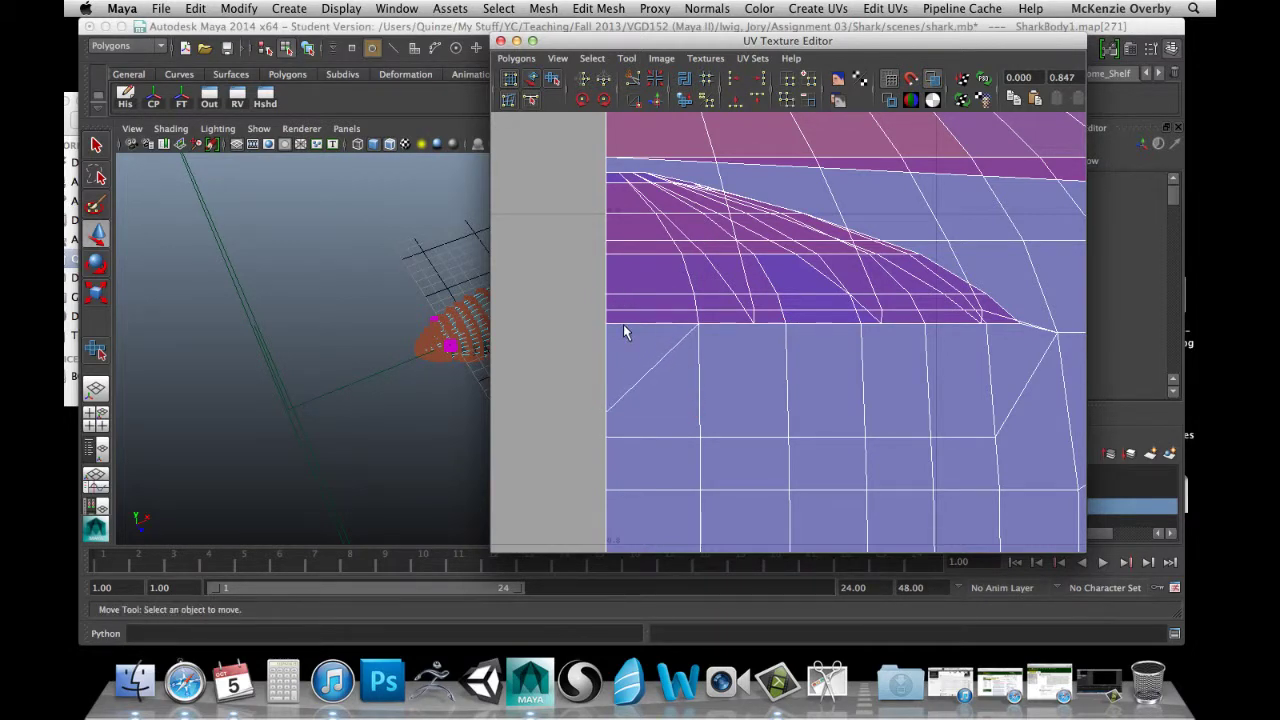
left_click(606, 324)
mouse_move(607, 236)
left_mouse_down()
mouse_move(607, 272)
mouse_move(607, 229)
mouse_move(622, 240)
left_mouse_up()
left_click(757, 403)
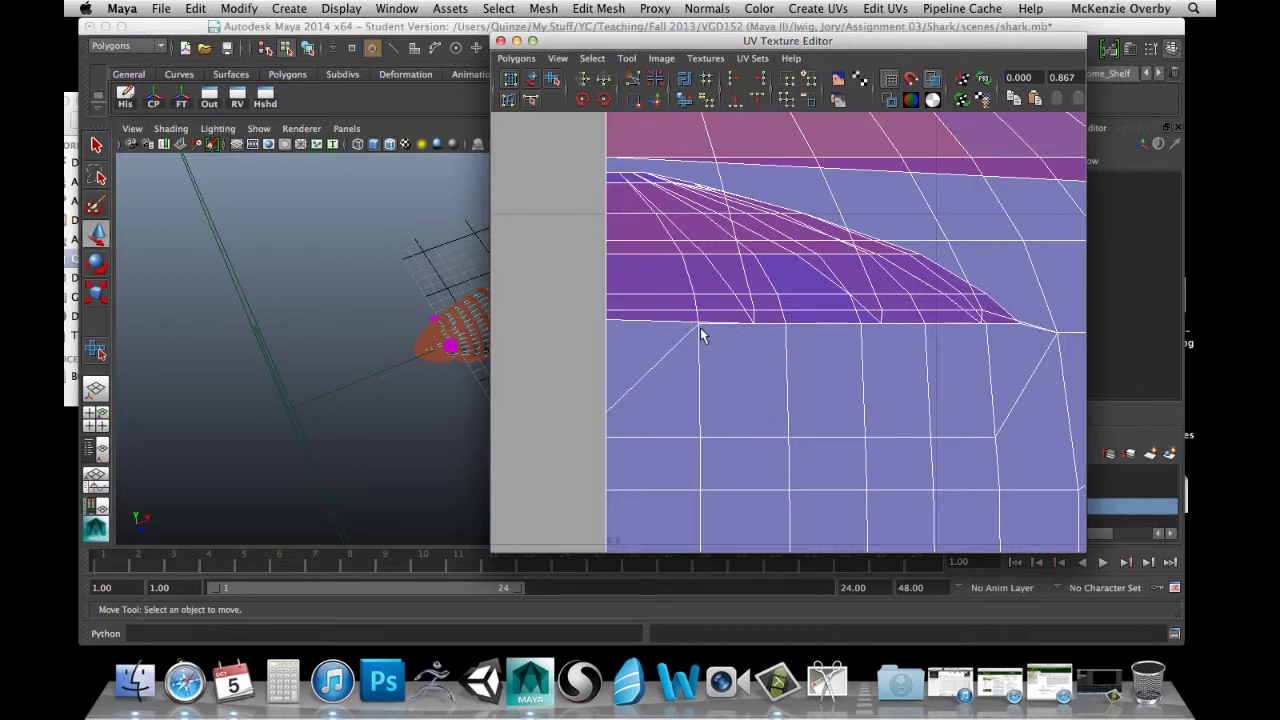
left_click(698, 324)
left_click_drag(697, 238, 693, 318)
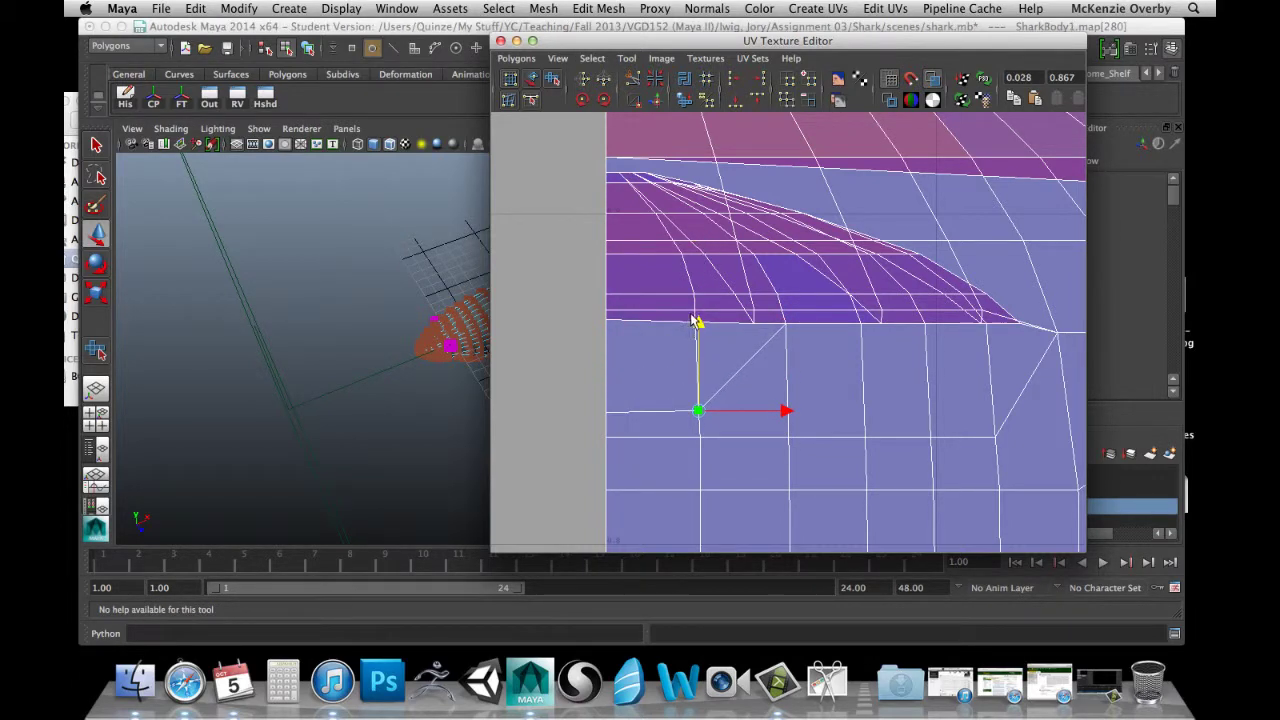
Try small vertical moves on the fin's lowest seam UVs, and undo the move of the one higher up the seam.
left_click(606, 322)
mouse_move(606, 236)
left_mouse_down()
mouse_move(606, 257)
mouse_move(606, 224)
mouse_move(606, 341)
mouse_move(620, 238)
left_mouse_up()
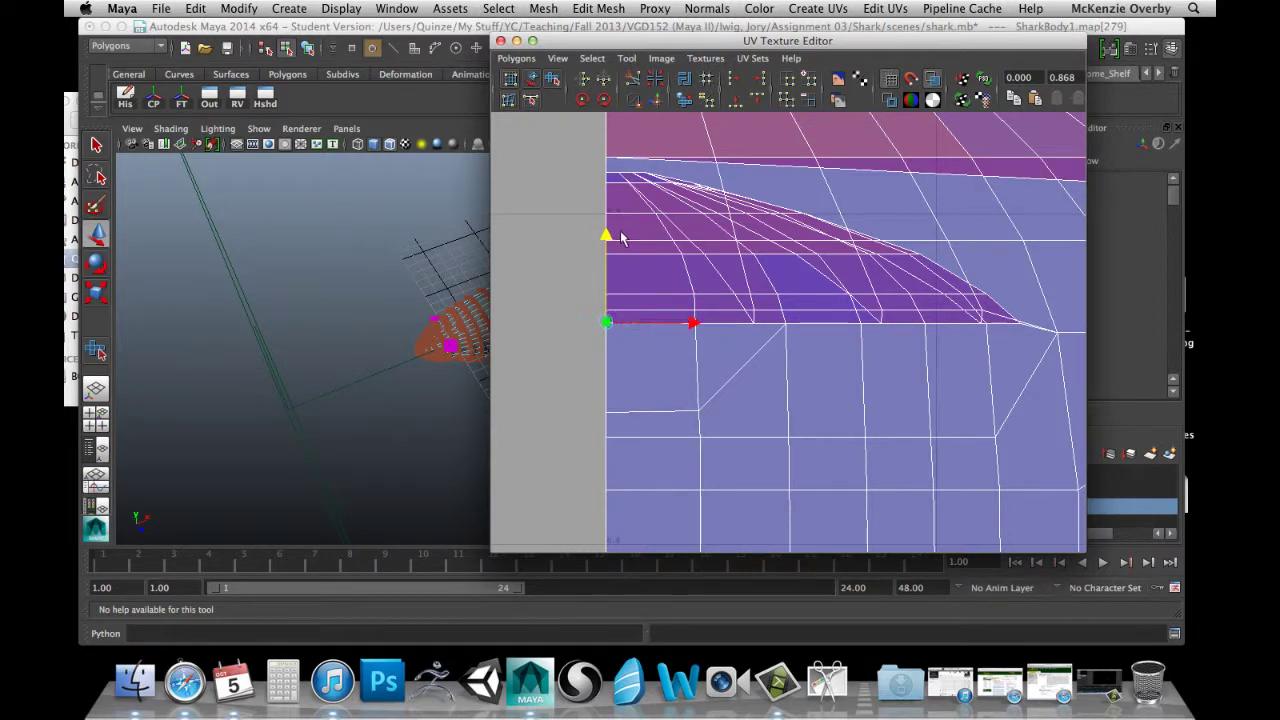
left_click(626, 289)
left_click(608, 311)
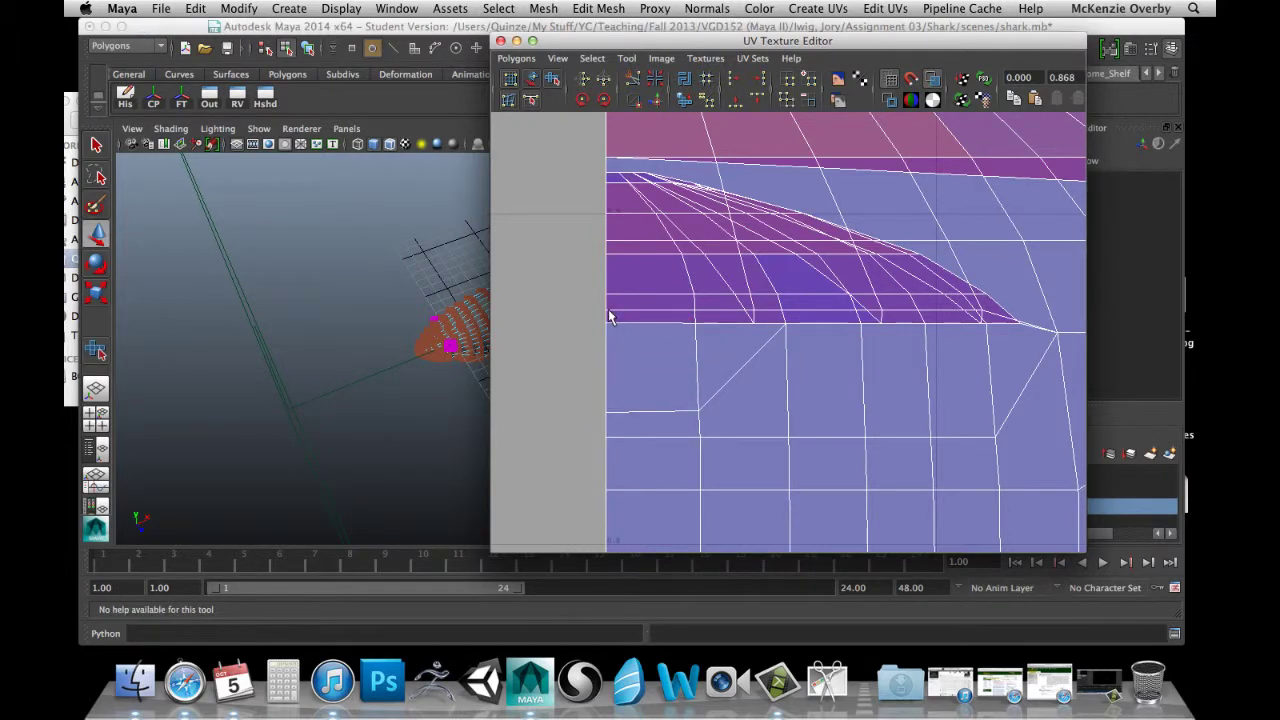
mouse_move(606, 234)
left_mouse_down()
mouse_move(606, 298)
mouse_move(606, 220)
left_mouse_up()
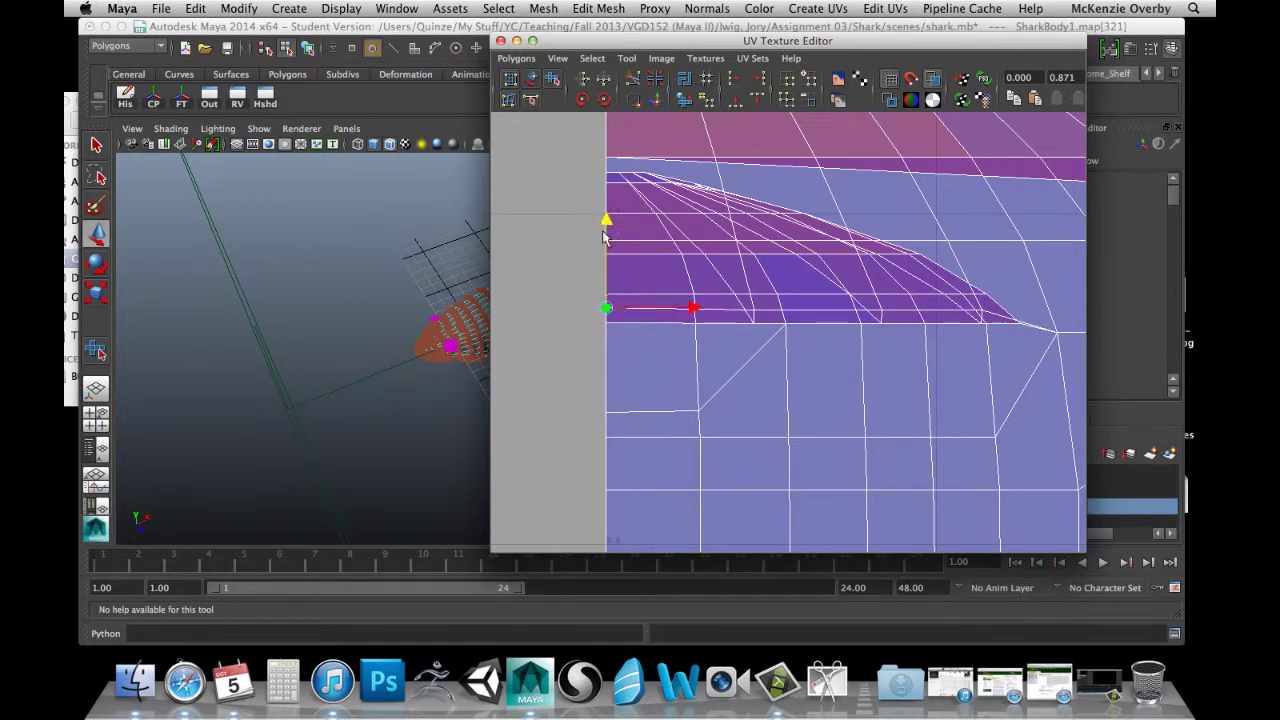
left_click(658, 296)
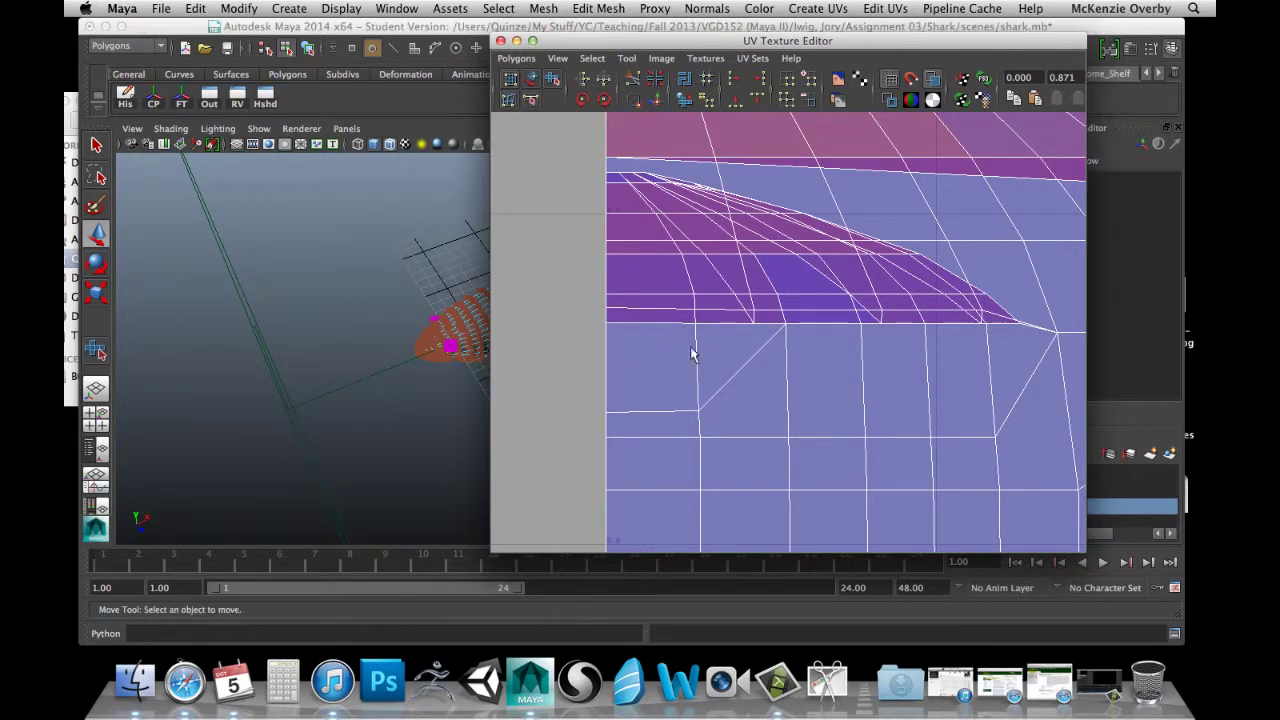
left_click(606, 256)
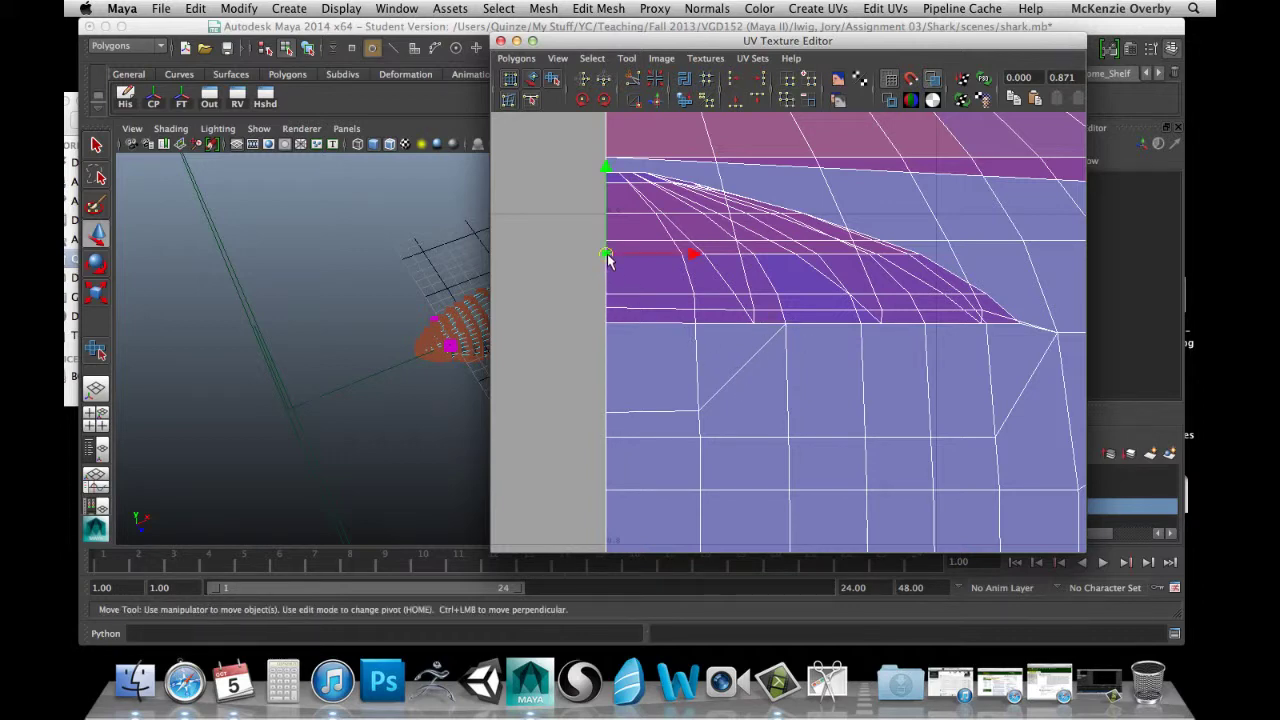
mouse_move(603, 166)
left_mouse_down()
mouse_move(599, 280)
mouse_move(602, 184)
left_mouse_up()
key("super+z")
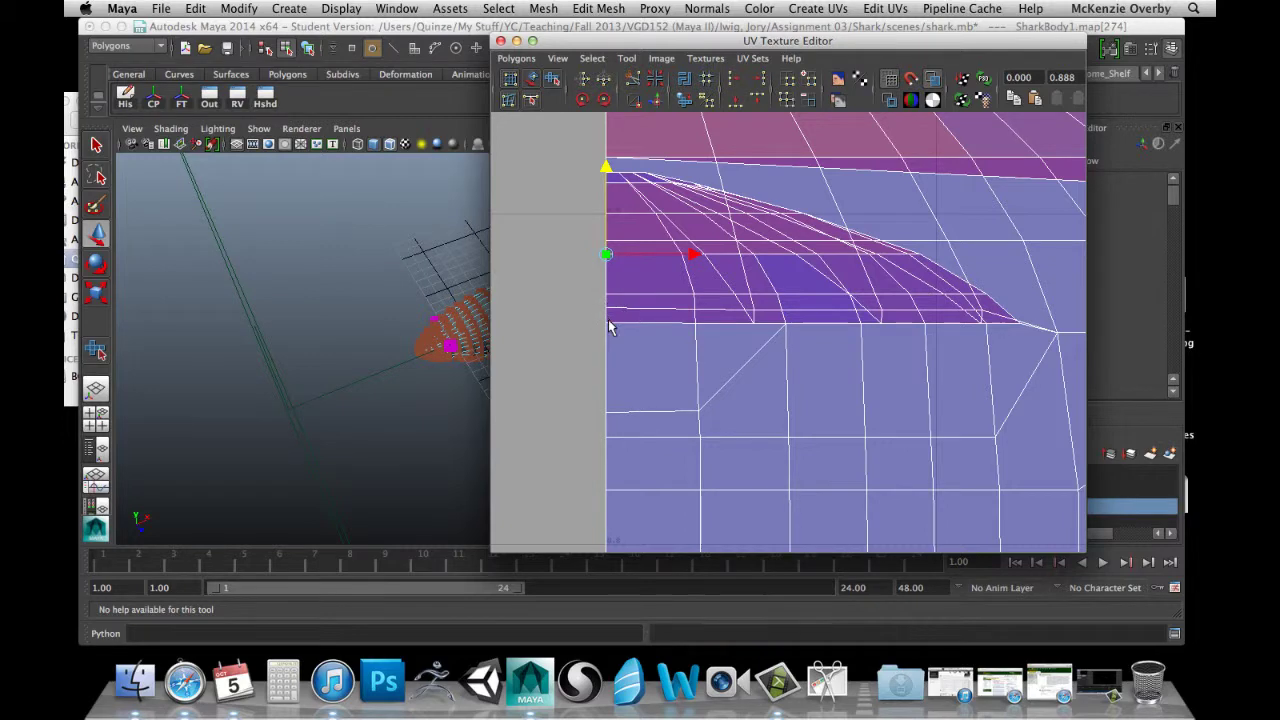
Raise the fin's base UV at the seam and its neighbour to the same height, and lower the adjoining seam UV beneath them.
left_click(607, 321)
left_click_drag(601, 234, 609, 214)
left_click(621, 354)
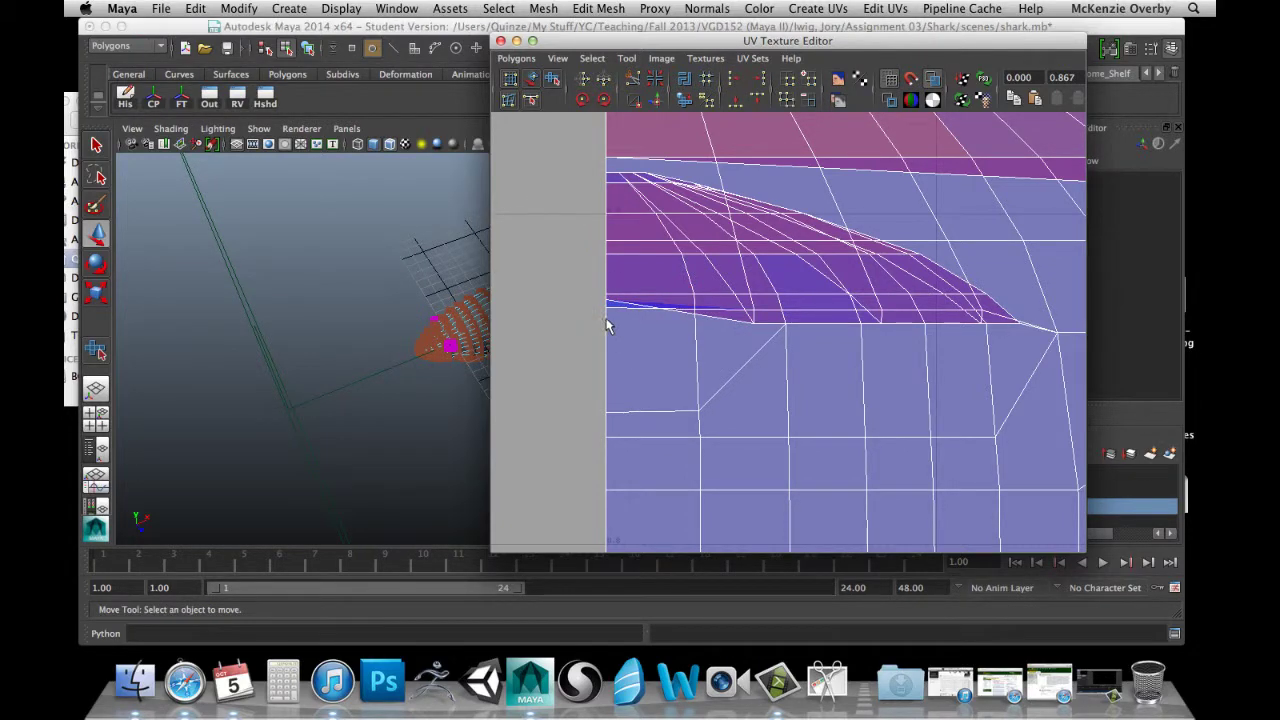
left_click(609, 312)
left_click_drag(606, 223, 605, 245)
left_click(752, 322)
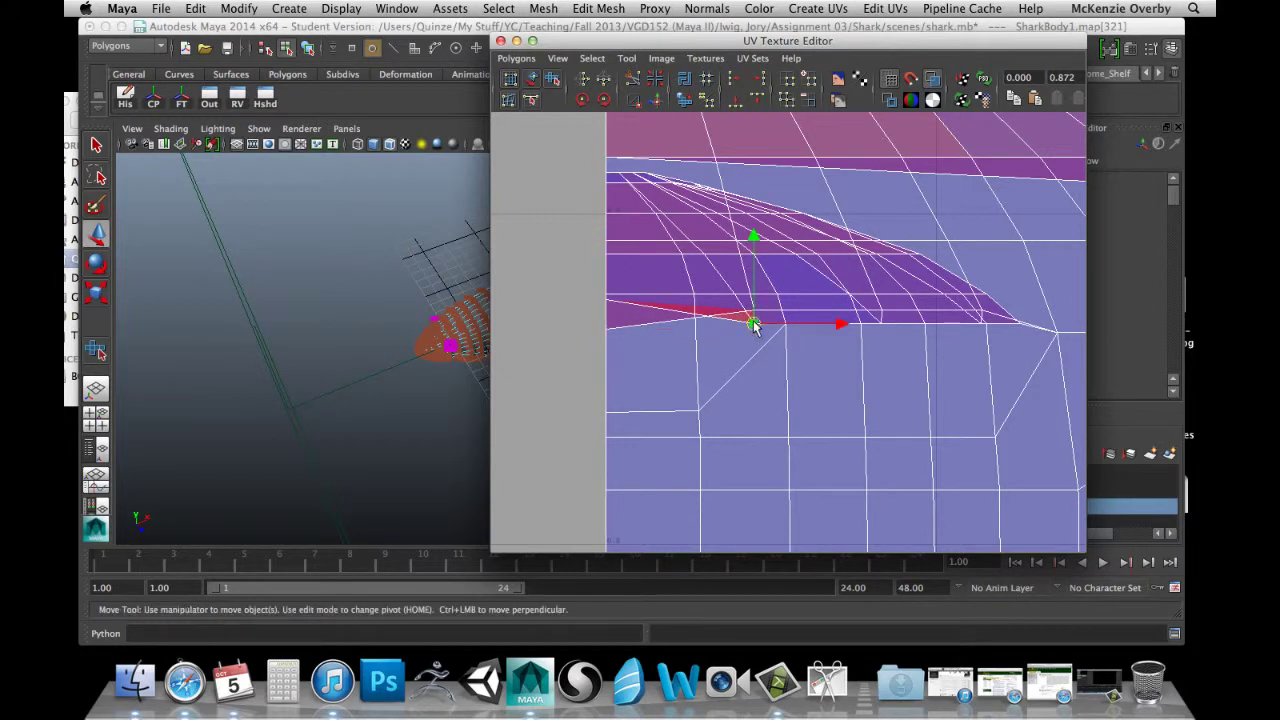
left_click_drag(755, 222, 755, 199)
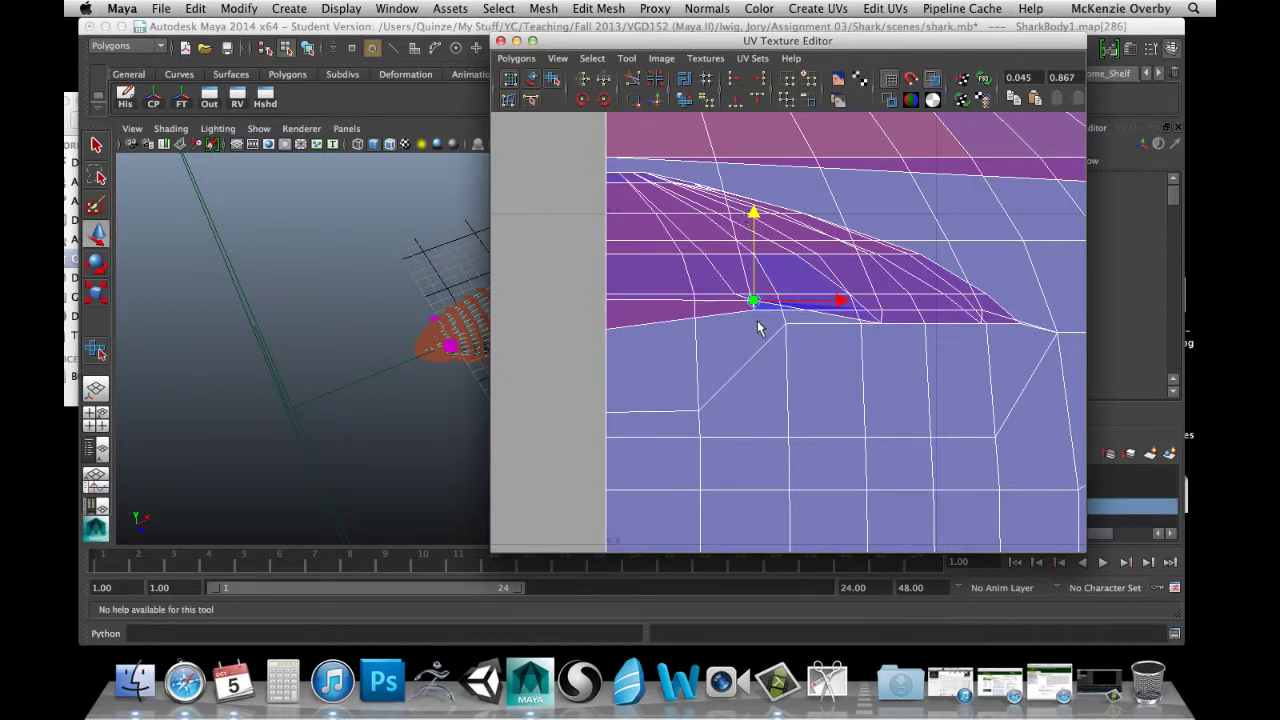
Move the next overlapping body UV at the seam and its second-column neighbour down to one level above the previously lowered row.
left_click(607, 297)
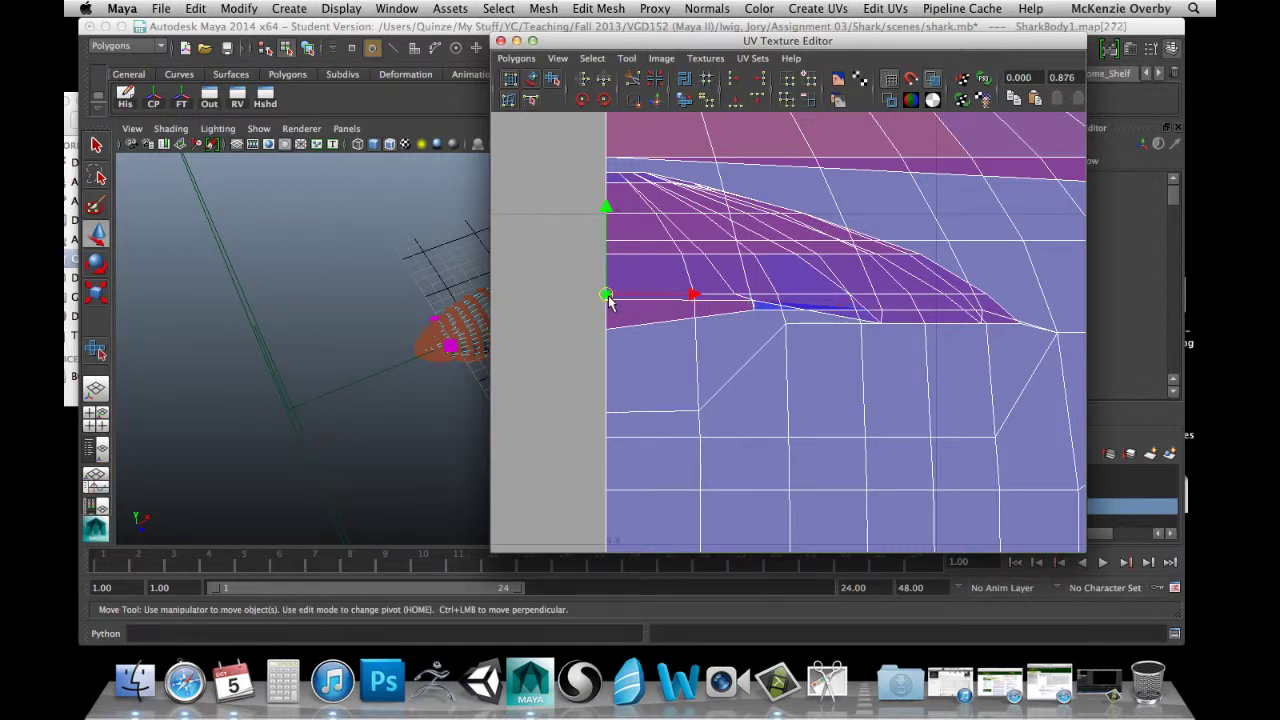
left_click_drag(607, 209, 603, 280)
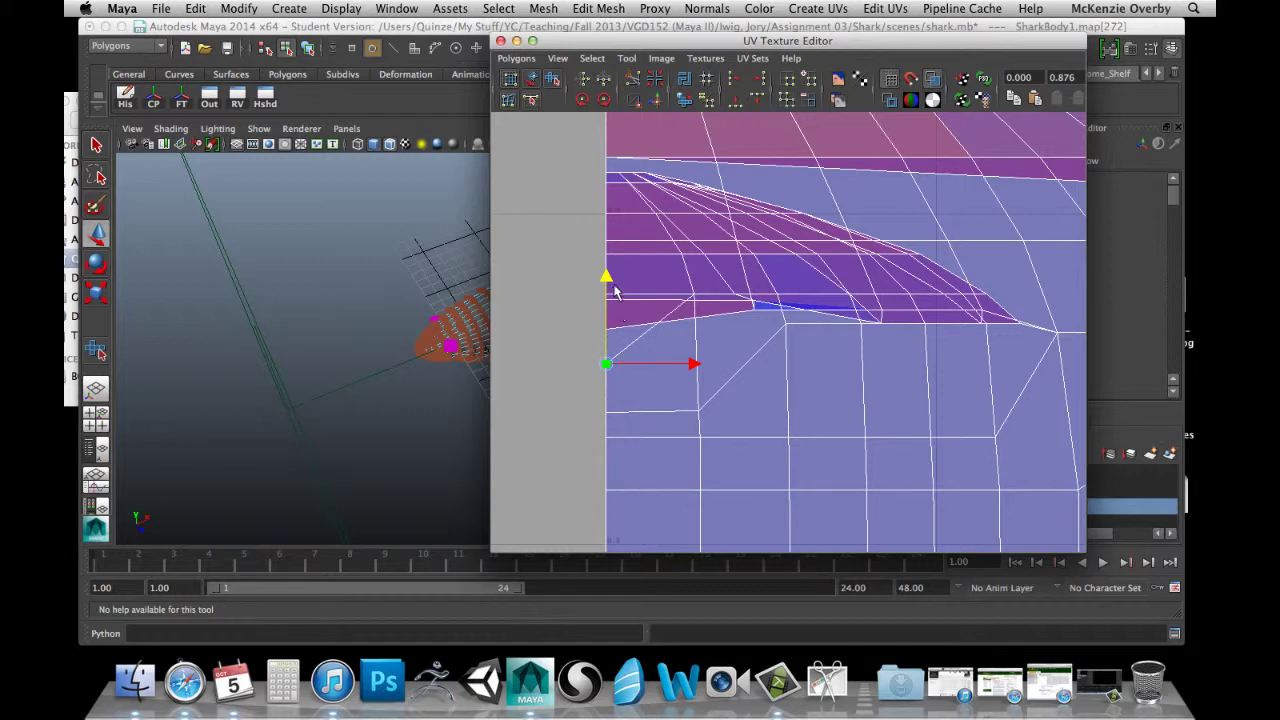
mouse_move(606, 277)
left_mouse_down()
mouse_move(606, 200)
mouse_move(612, 285)
left_mouse_up()
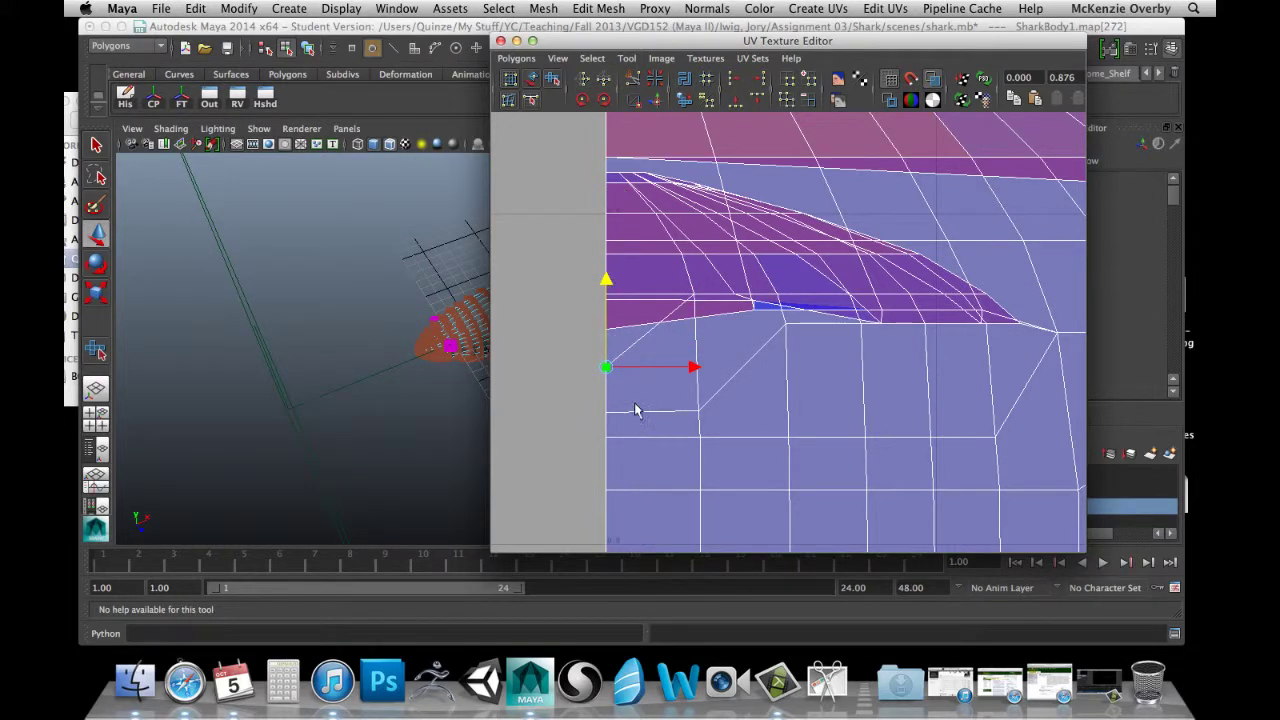
left_click(692, 303)
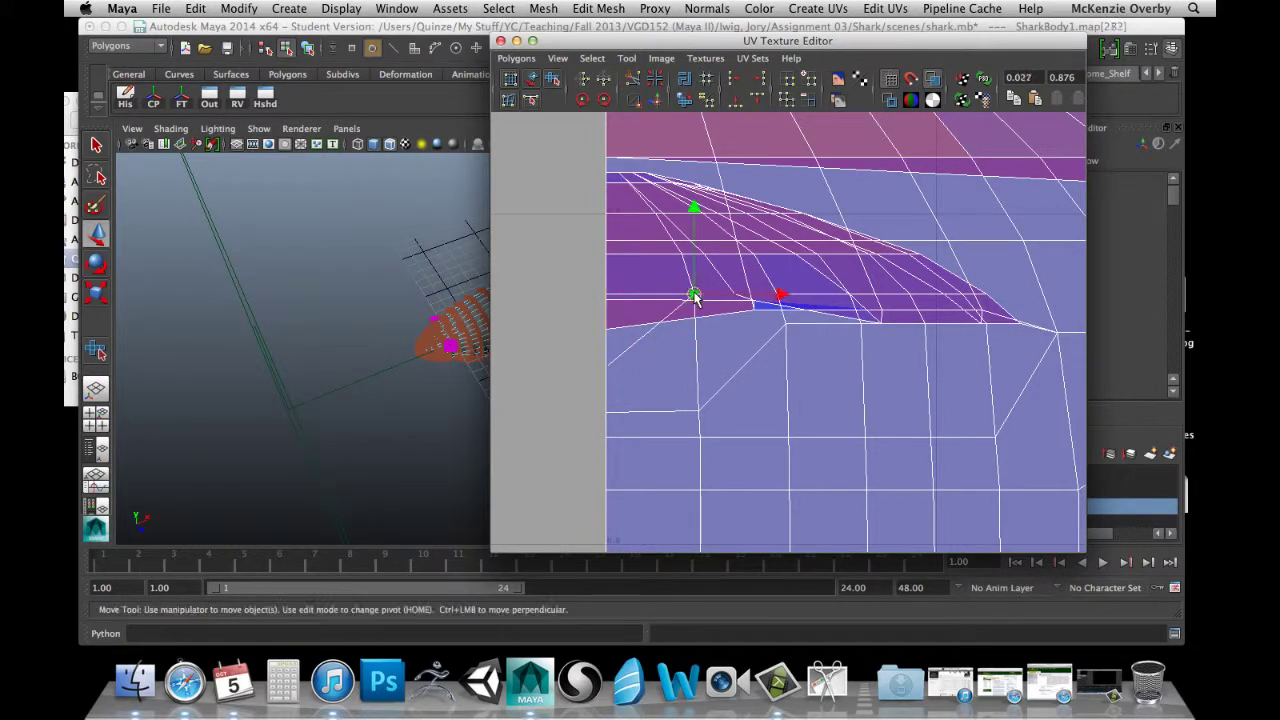
left_click_drag(697, 220, 693, 287)
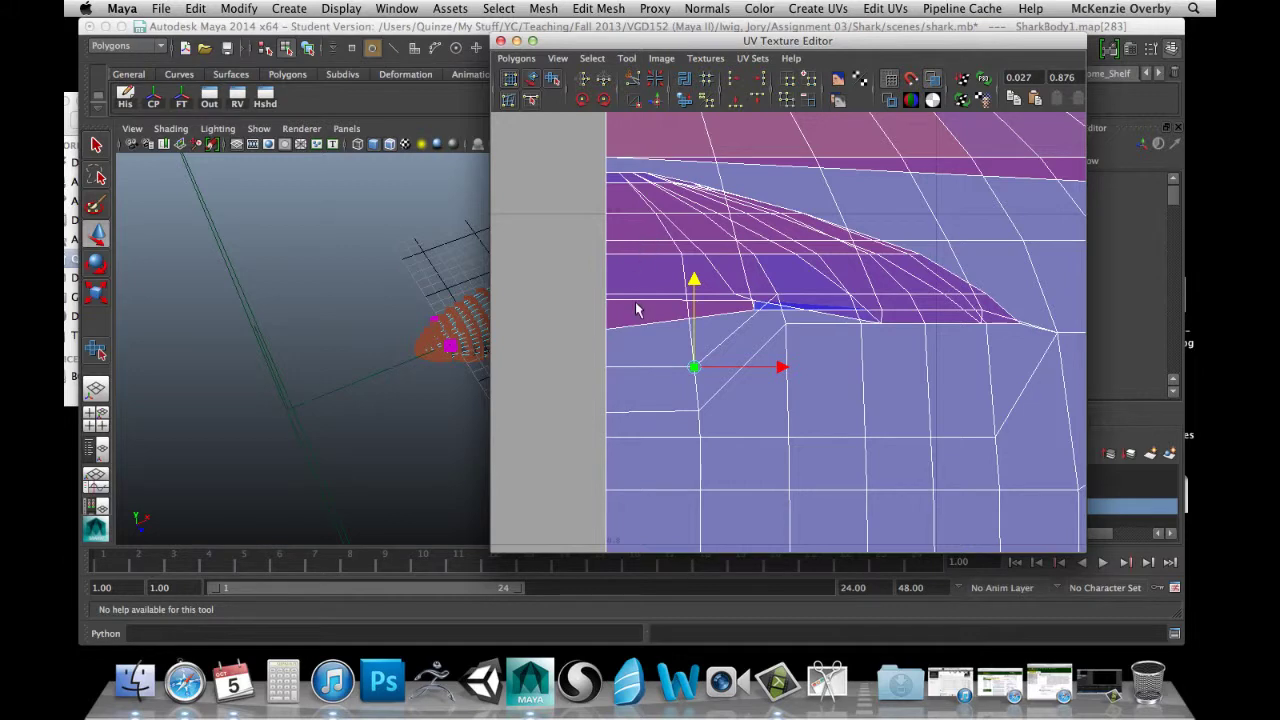
Raise the fin's lowest seam UV level with its neighbour along the base, and nudge the seam UV just above it.
left_click(608, 334)
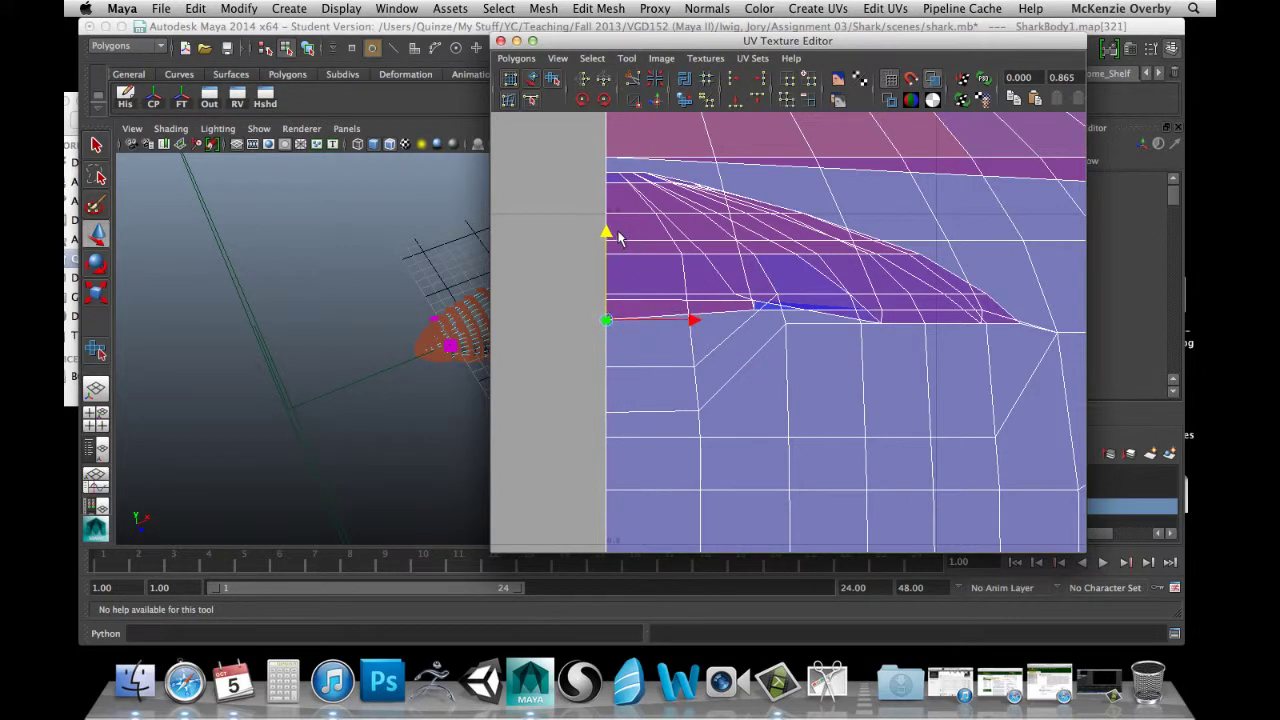
left_click_drag(610, 240, 603, 215)
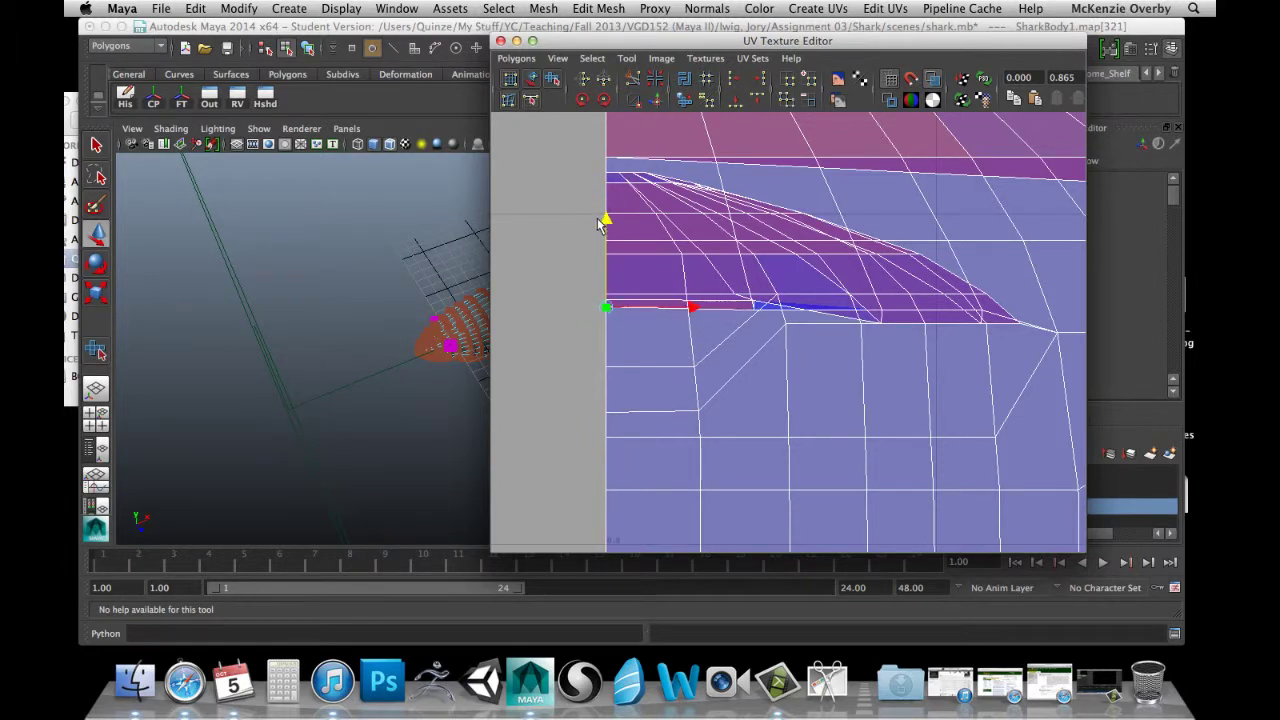
left_click(648, 283)
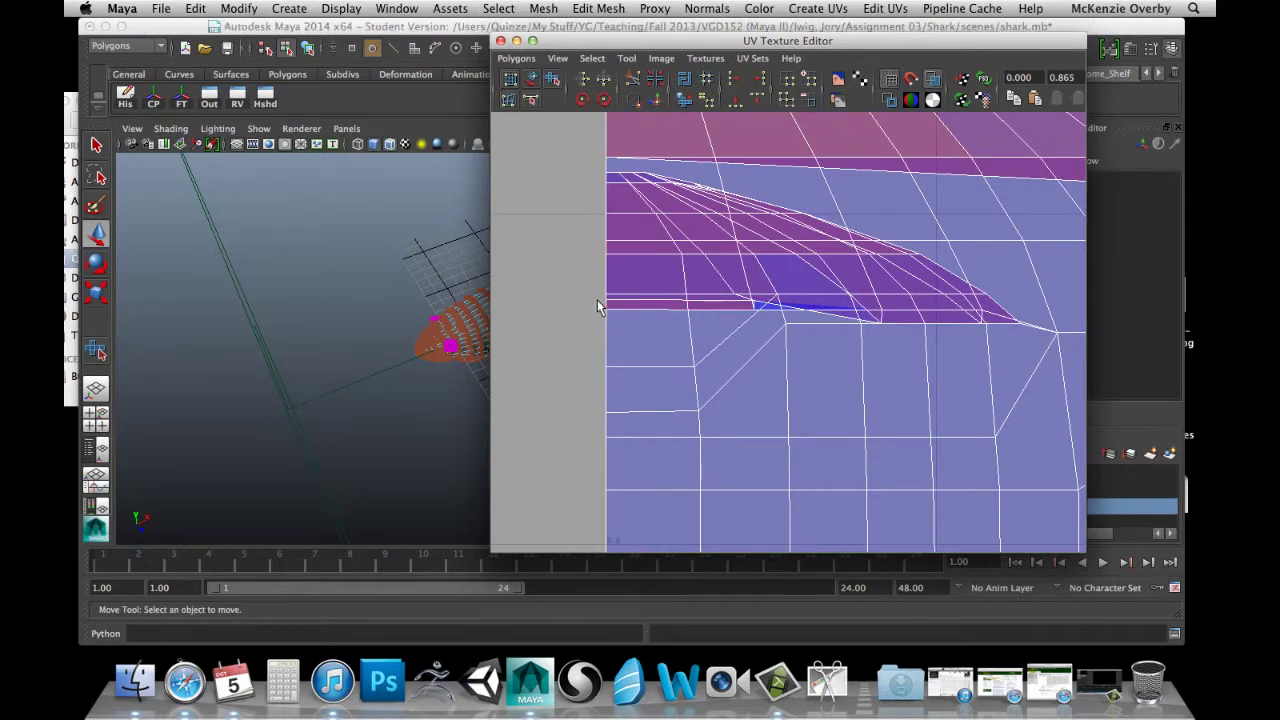
left_click(608, 303)
mouse_move(607, 213)
left_mouse_down()
mouse_move(605, 255)
mouse_move(601, 214)
left_mouse_up()
Move another overlapping body UV at the seam and its second-column neighbour down from inside the fin to form a third lowered row.
left_click(609, 254)
left_click(606, 255)
left_click_drag(605, 170, 605, 246)
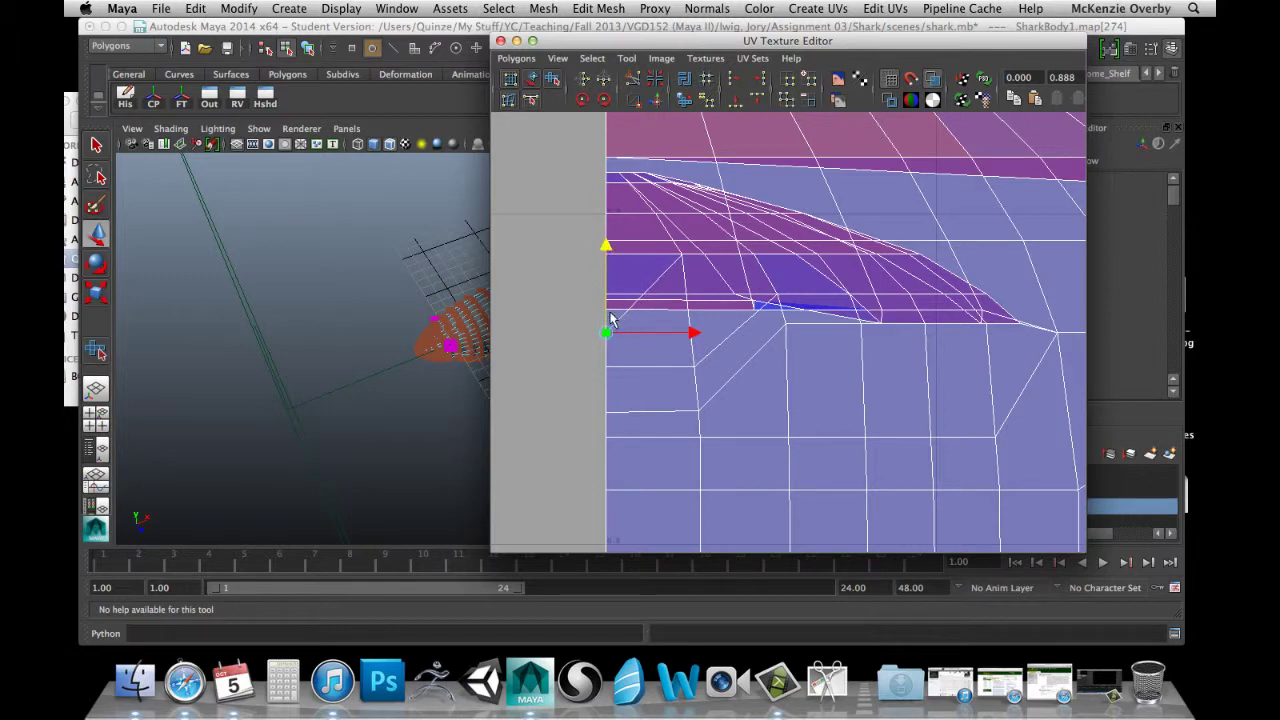
left_click_drag(606, 256, 604, 252)
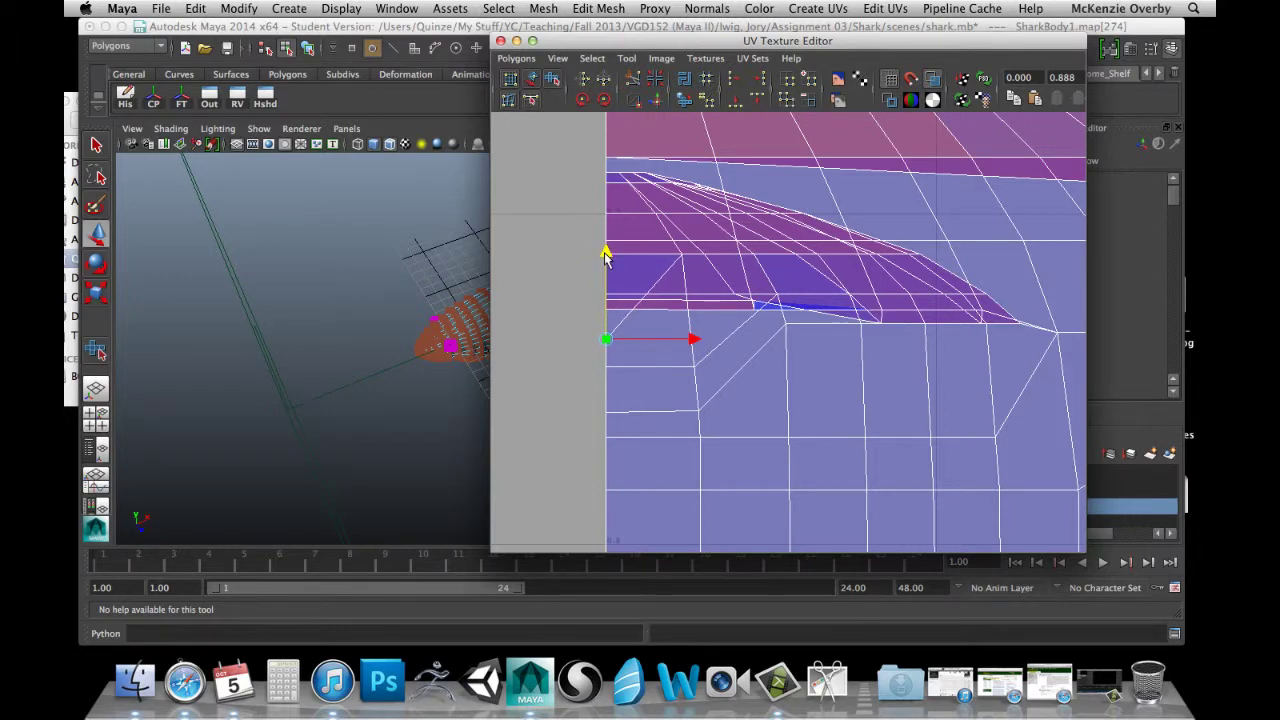
left_click(681, 257)
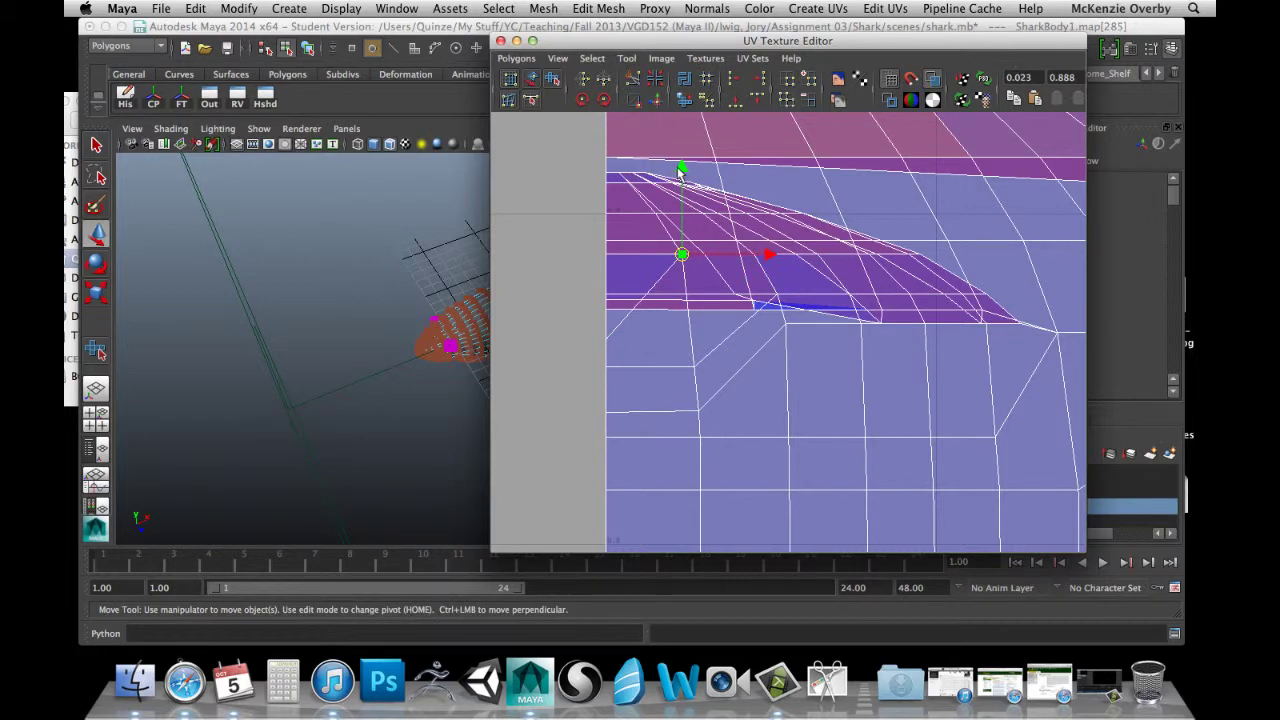
left_click_drag(679, 170, 681, 250)
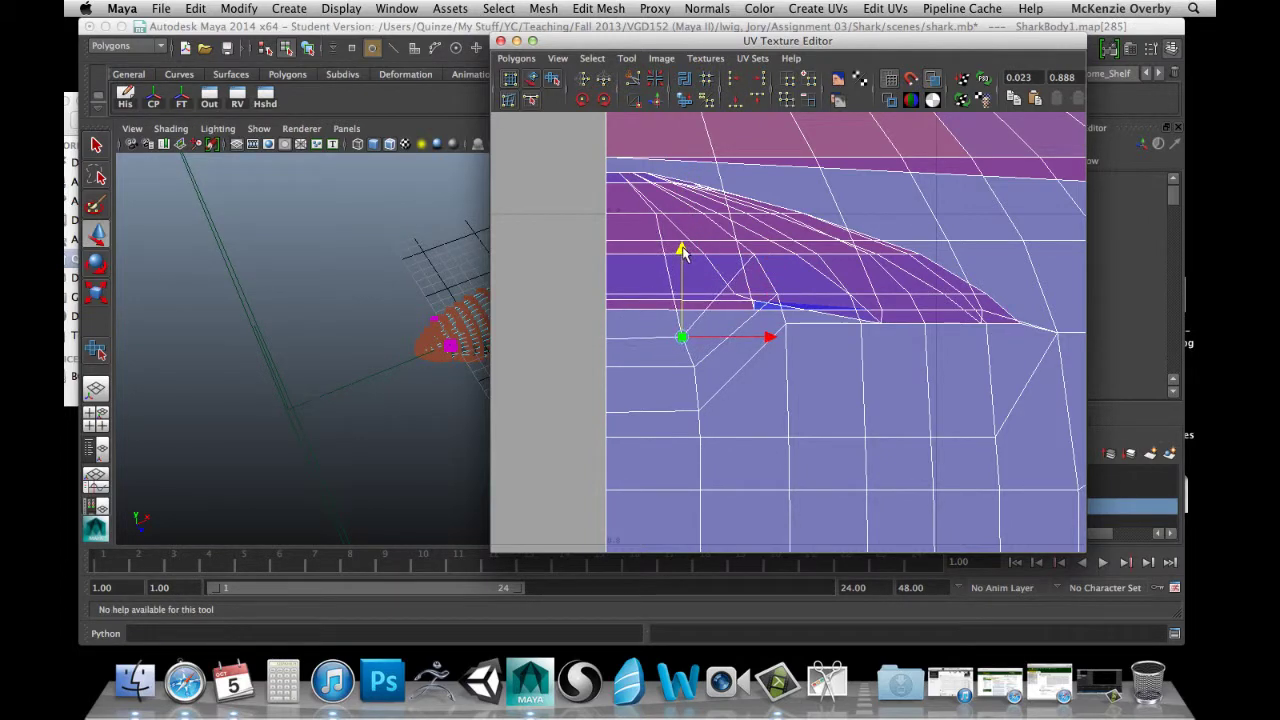
Raise the fin's three lowest seam UVs one after another, keeping them stacked closely above the lowered body rows.
left_click(605, 312)
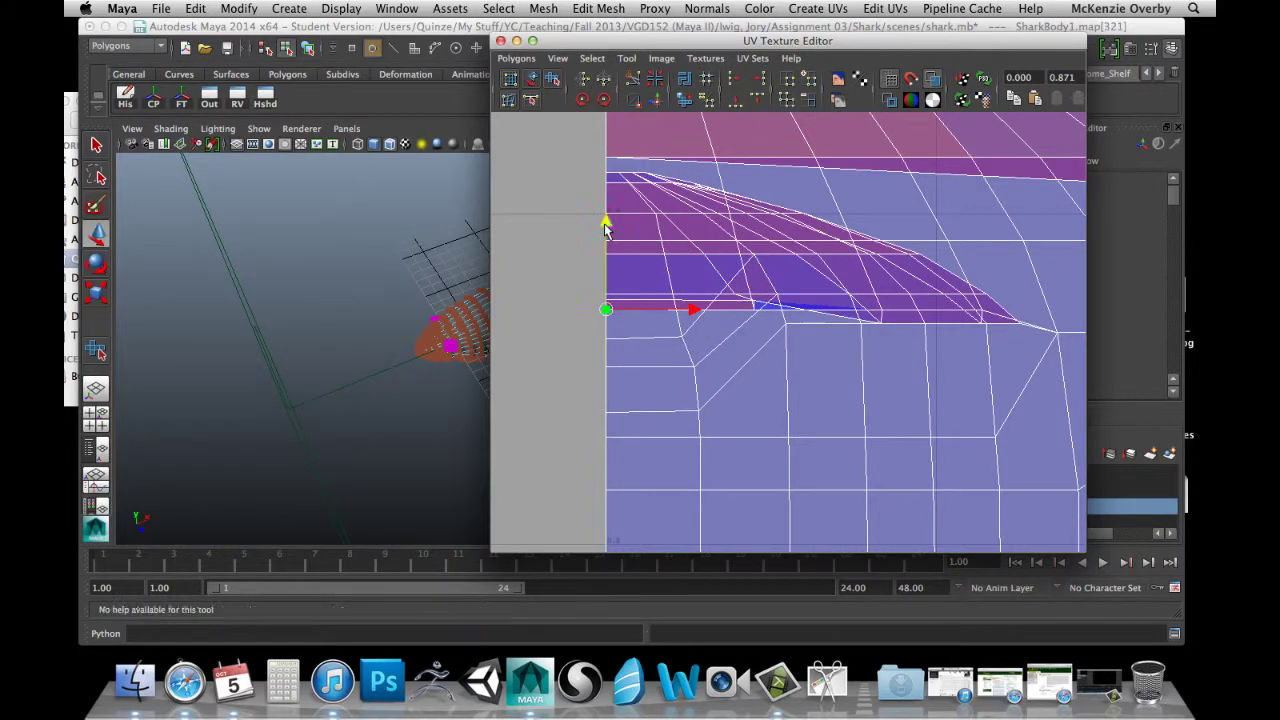
mouse_move(606, 220)
left_mouse_down()
mouse_move(613, 182)
mouse_move(606, 229)
mouse_move(603, 197)
left_mouse_up()
left_click(609, 302)
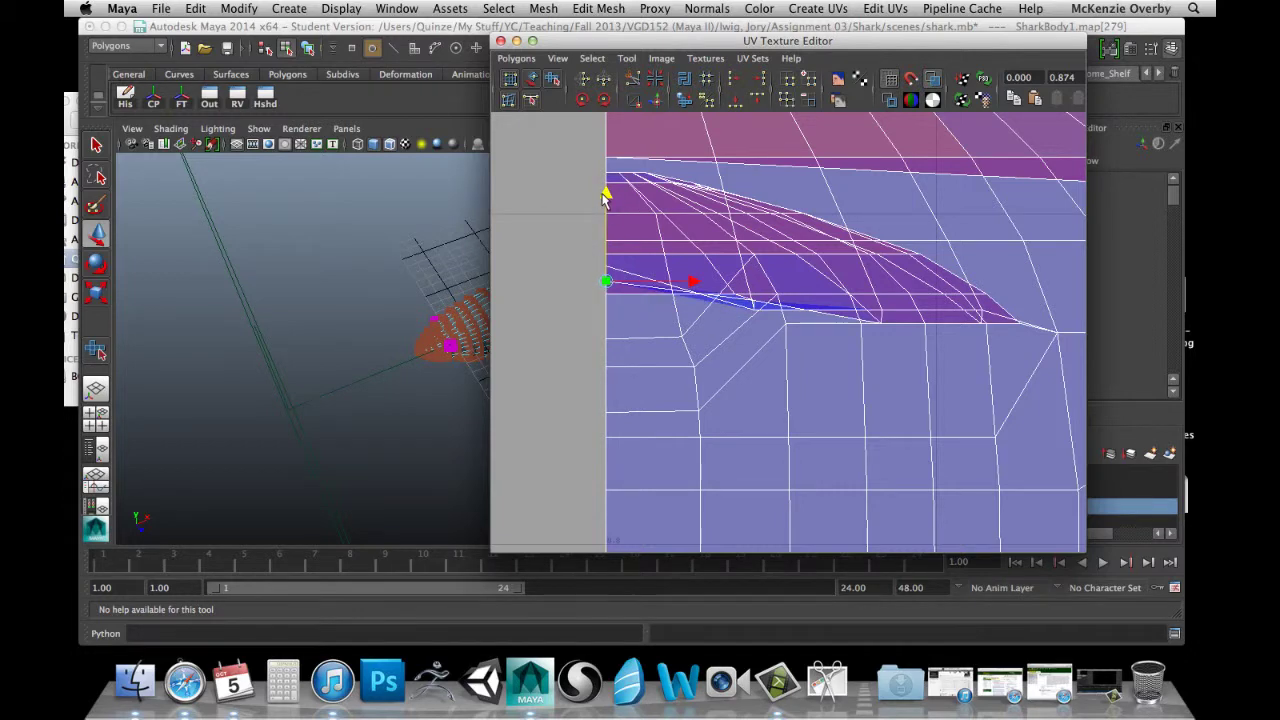
left_click(607, 298)
left_click_drag(607, 210, 618, 175)
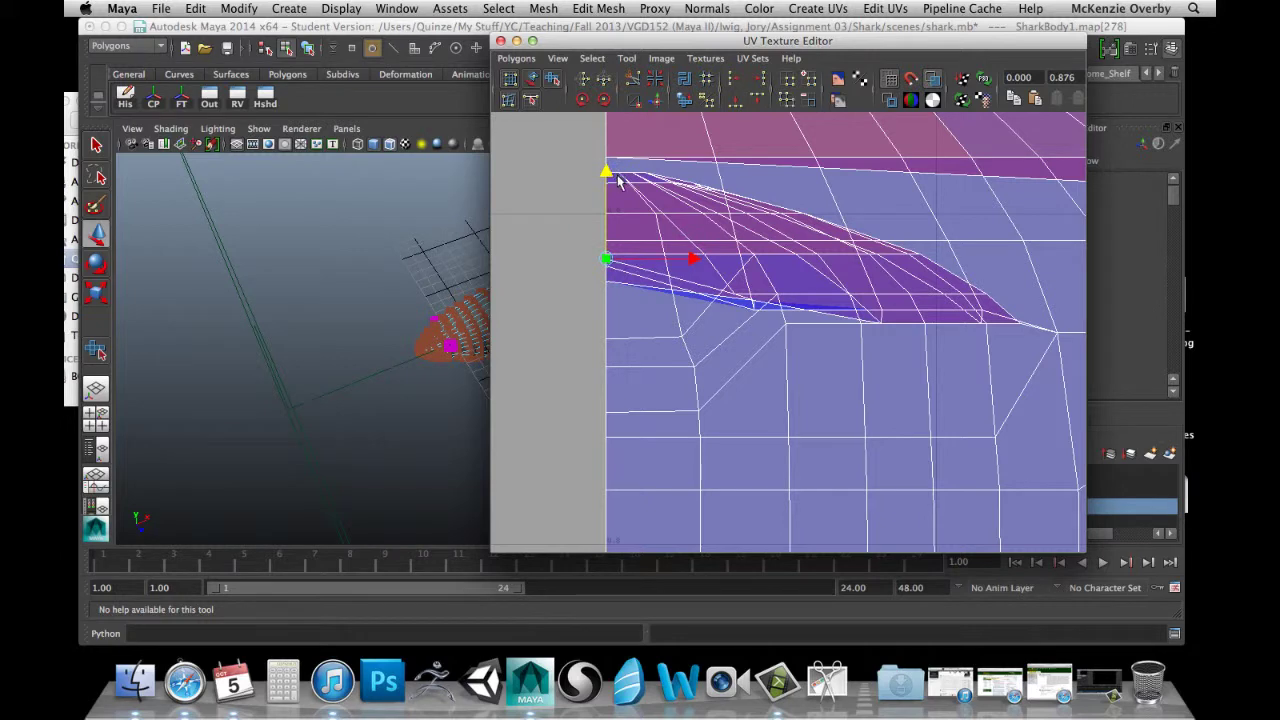
left_click(622, 243)
left_click(607, 256)
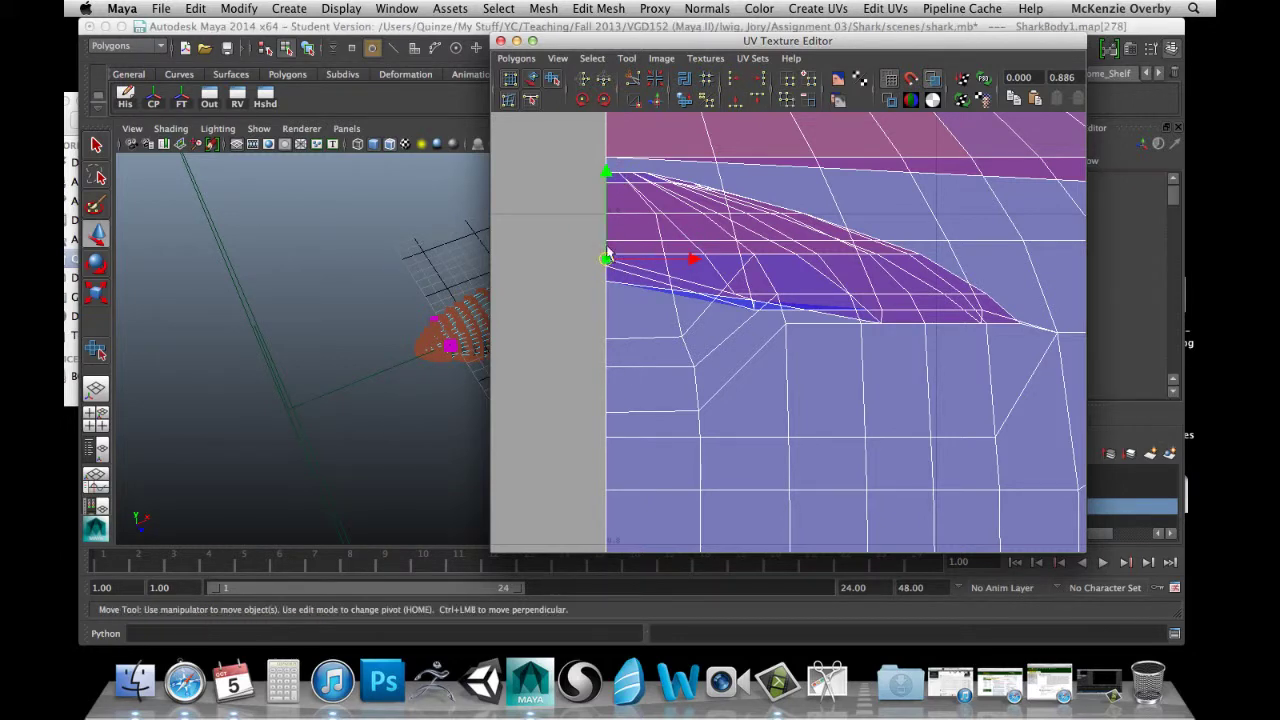
left_click(623, 248)
Try moving the seam UV directly above the raised fin UVs downward, and undo the move.
scroll(622, 246, "up", 1)
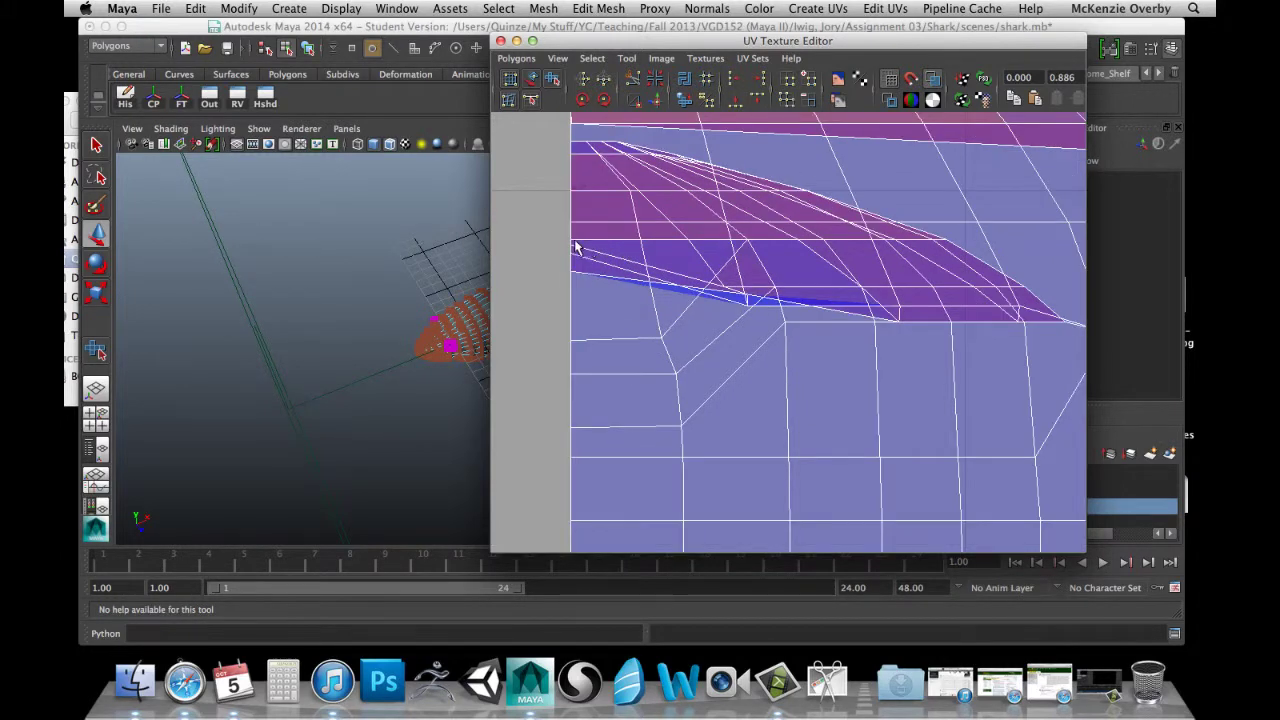
left_click(571, 241)
left_click_drag(566, 152, 566, 210)
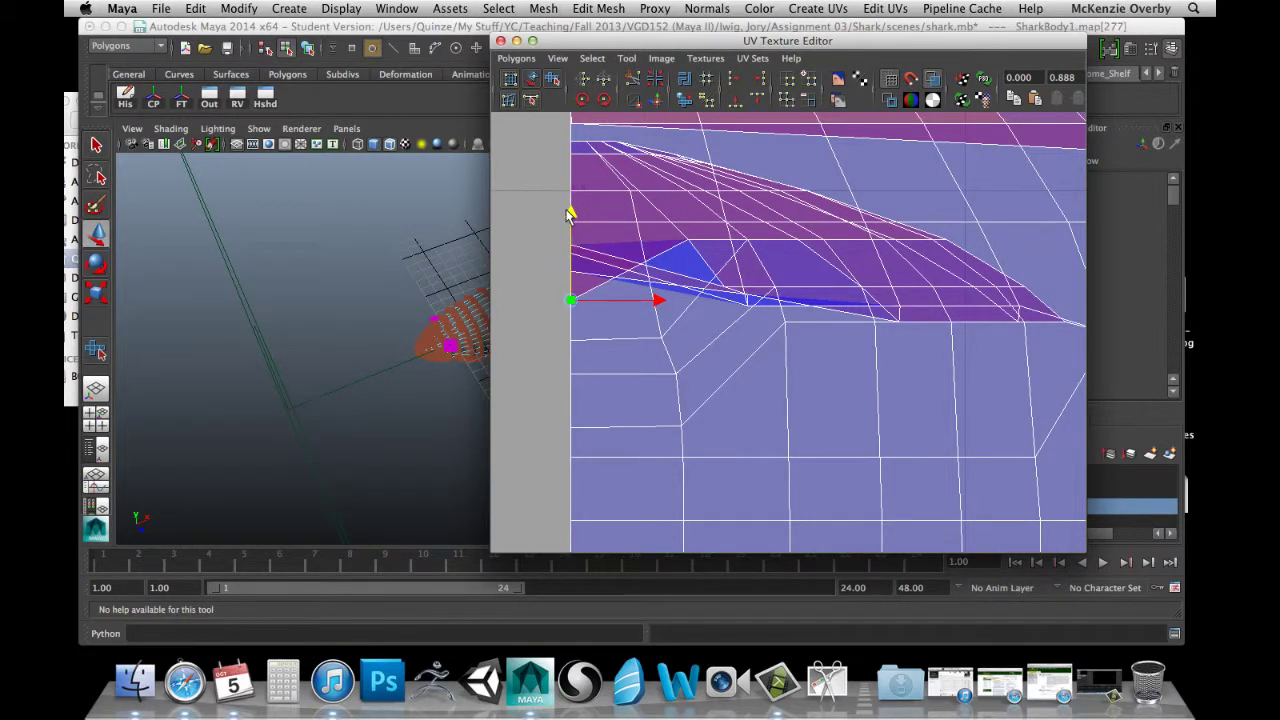
Nudge the next fin UV on the seam slightly up, and move the body UV above it down to just over the lowered rows.
left_click(571, 222)
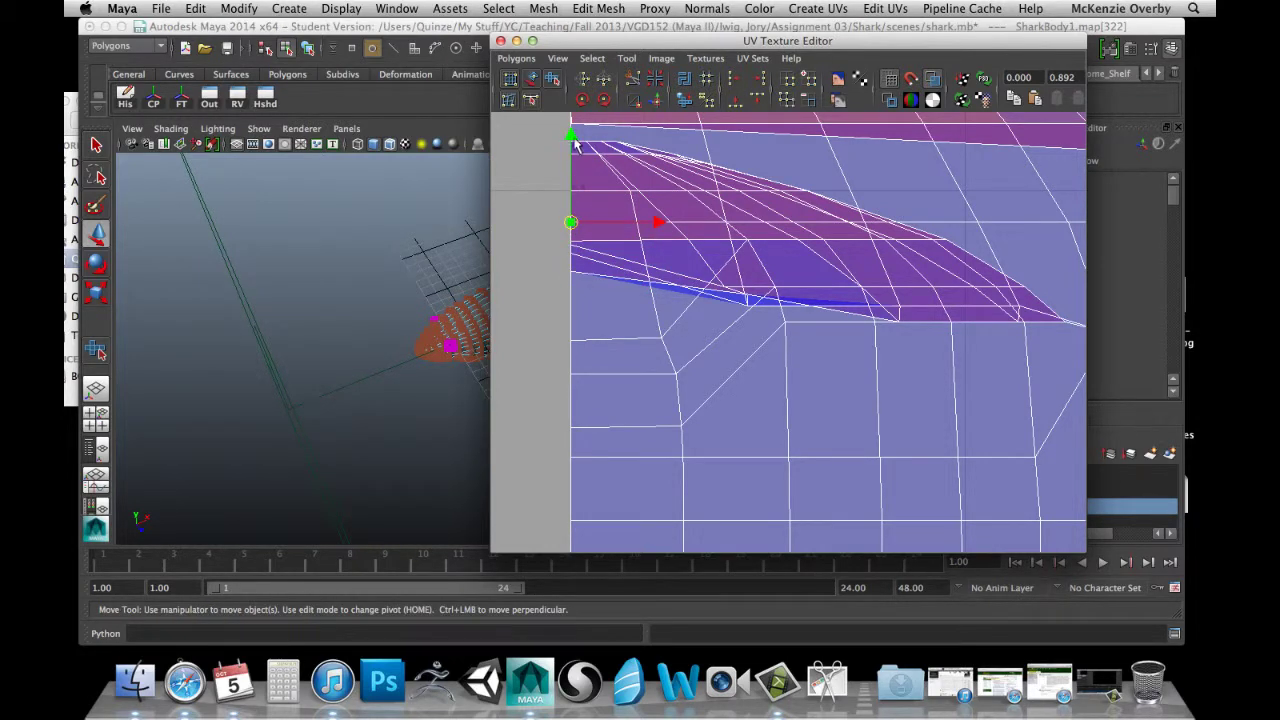
mouse_move(575, 143)
left_mouse_down()
mouse_move(578, 280)
mouse_move(596, 232)
mouse_move(591, 137)
left_mouse_up()
left_click(605, 203)
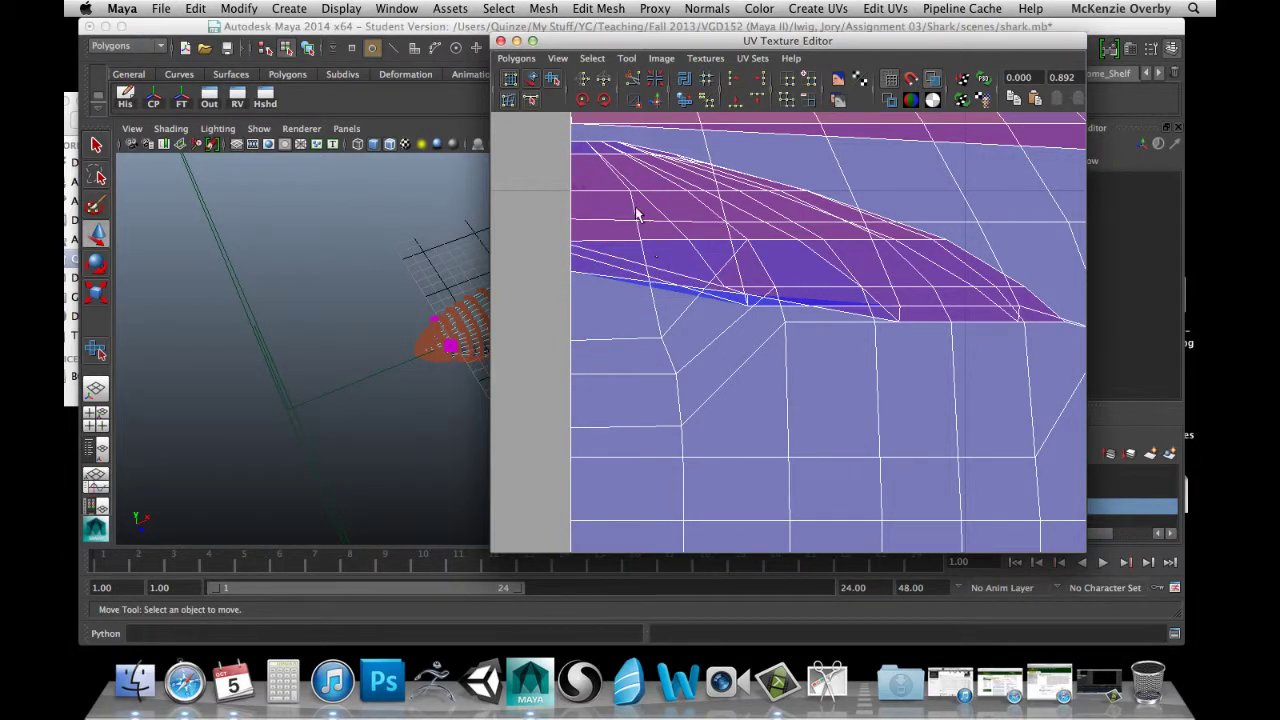
left_click(571, 190)
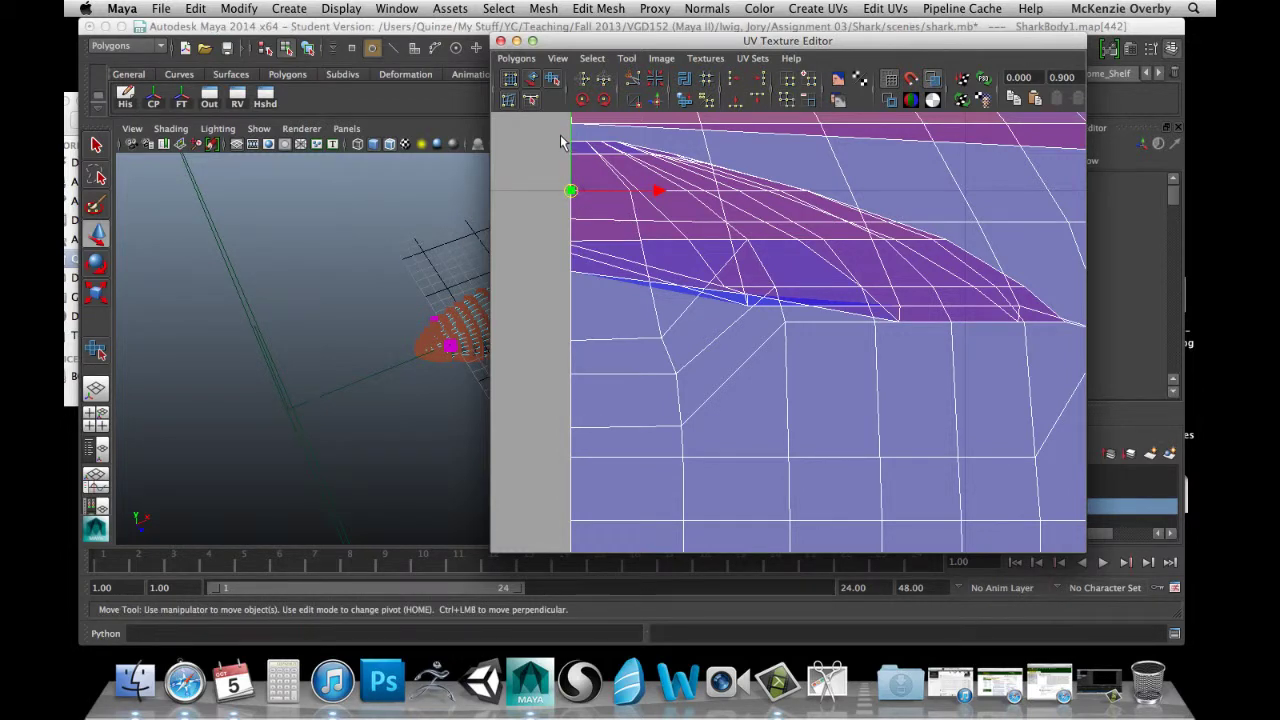
left_click_drag(571, 125, 577, 255)
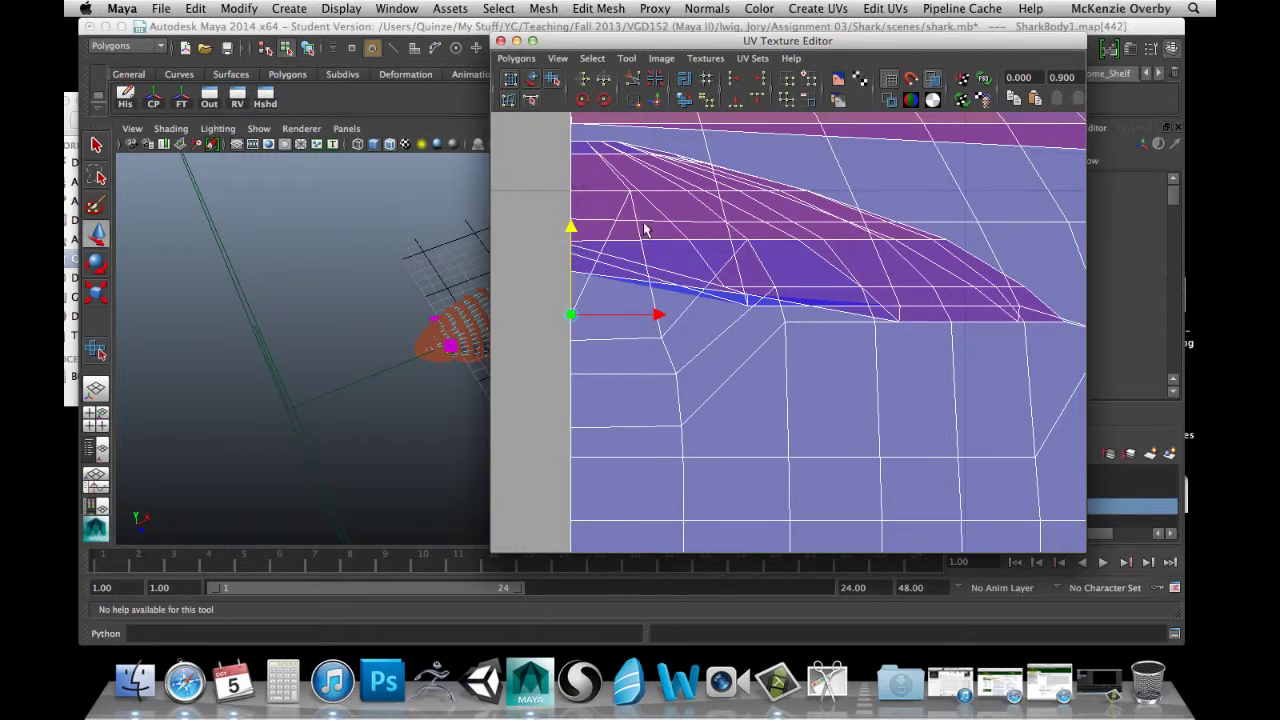
Lower the UV at U 0.015 from the overlapping upper rows to V 0.870, beside the shell's left border.
left_click(630, 191)
left_click_drag(630, 133, 634, 252)
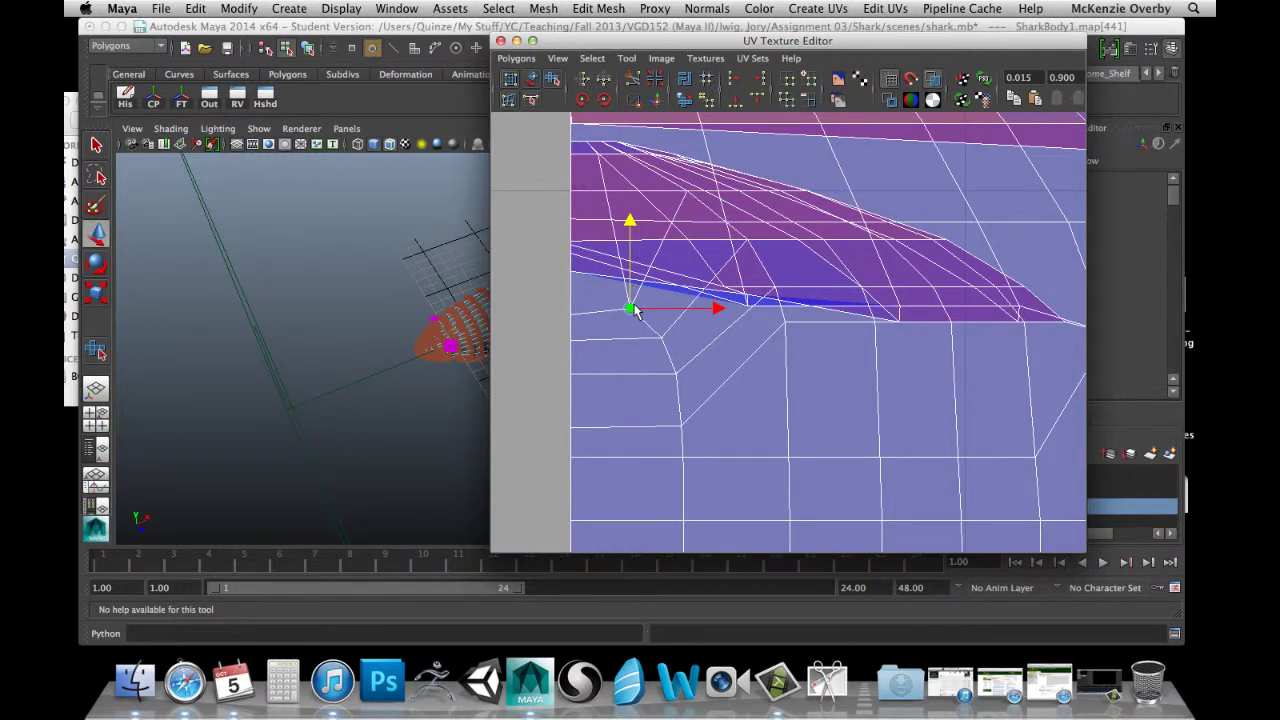
left_click(570, 155)
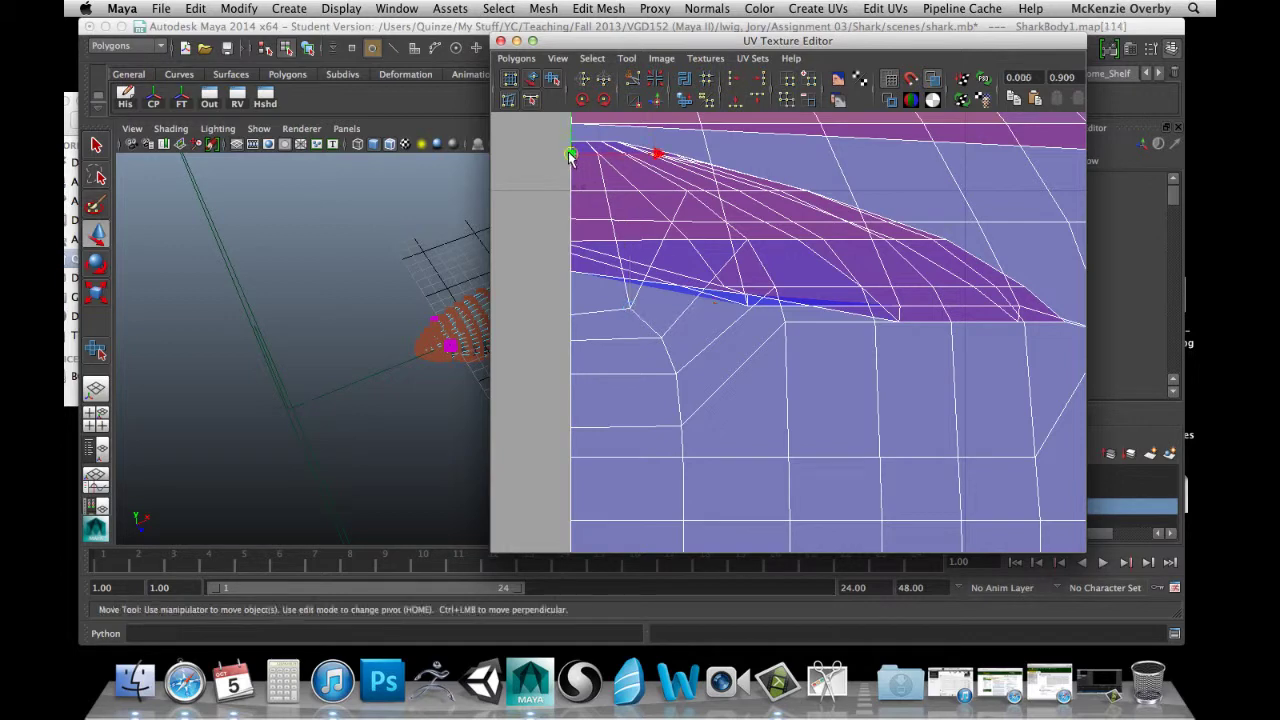
left_click_drag(576, 124, 583, 279)
key("super+z")
left_click(571, 144)
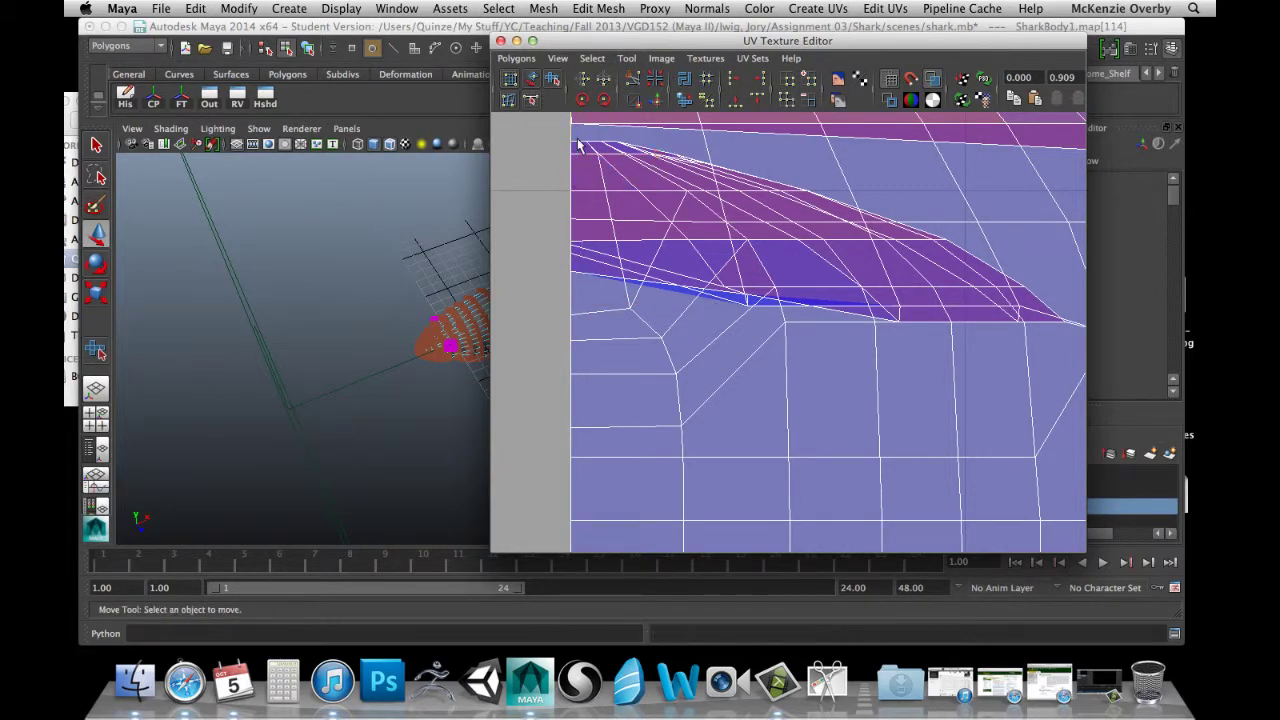
left_click(572, 146)
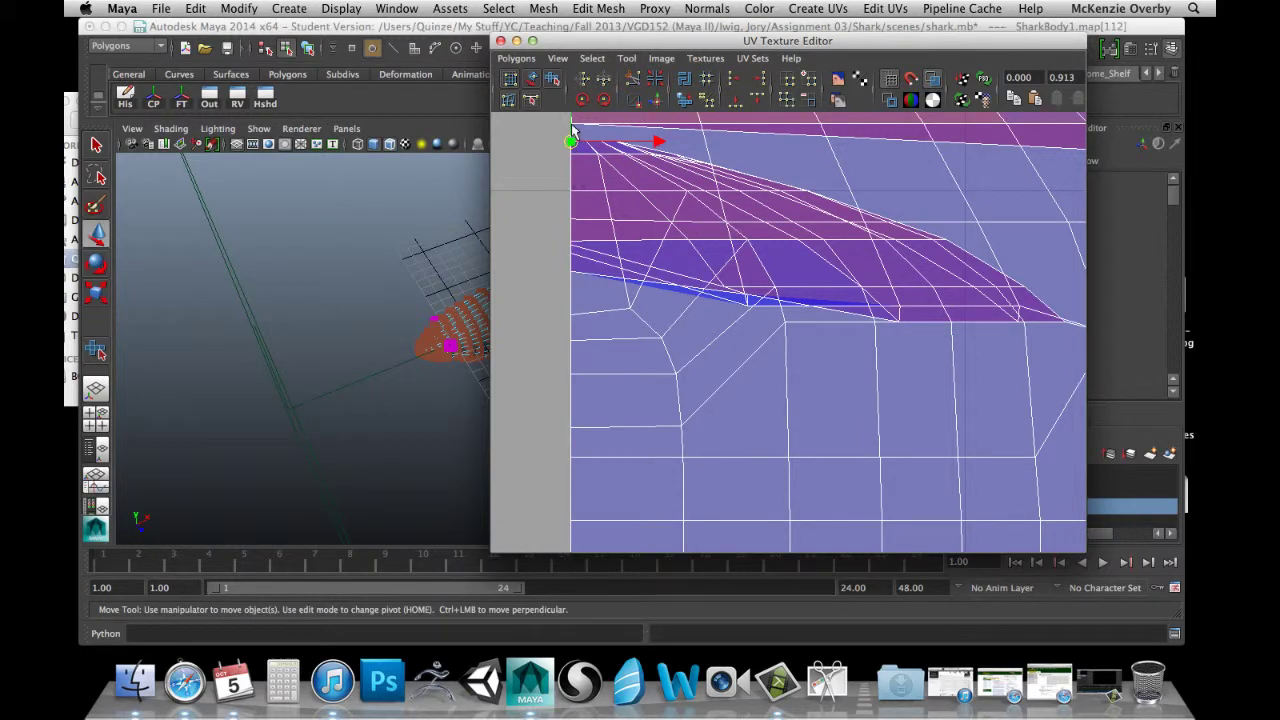
left_click_drag(572, 146, 582, 296)
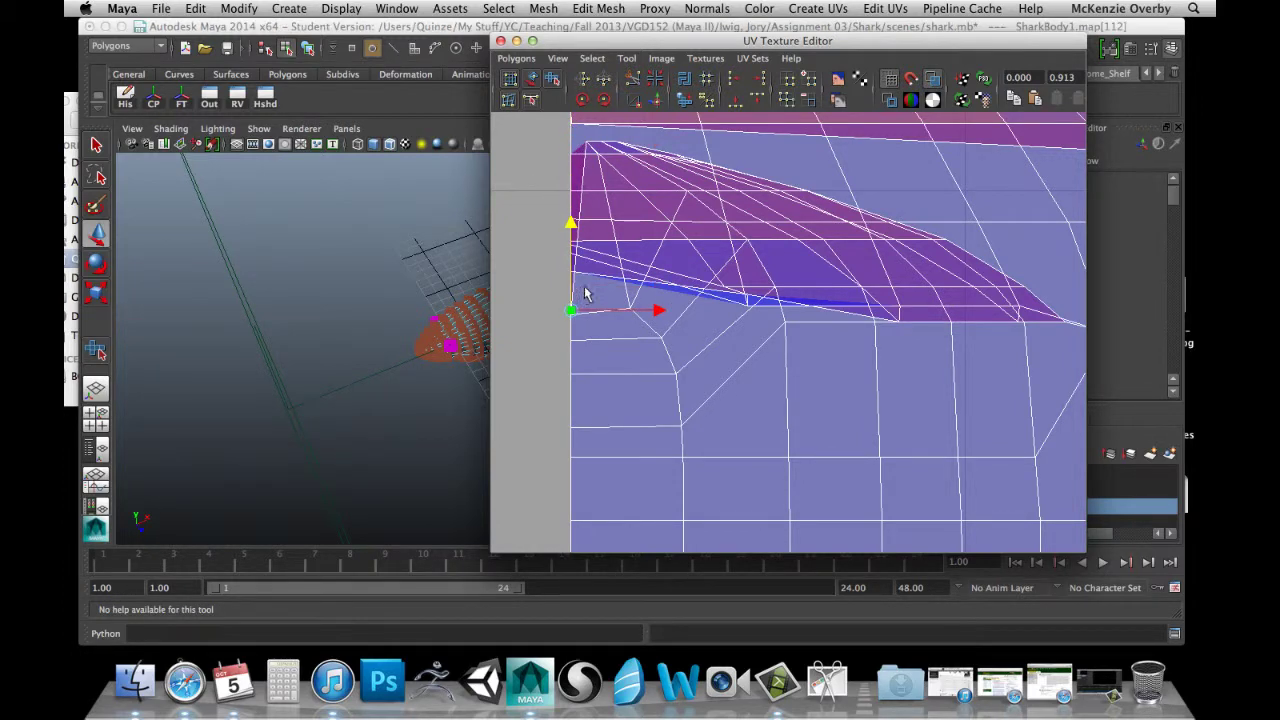
key("super+z")
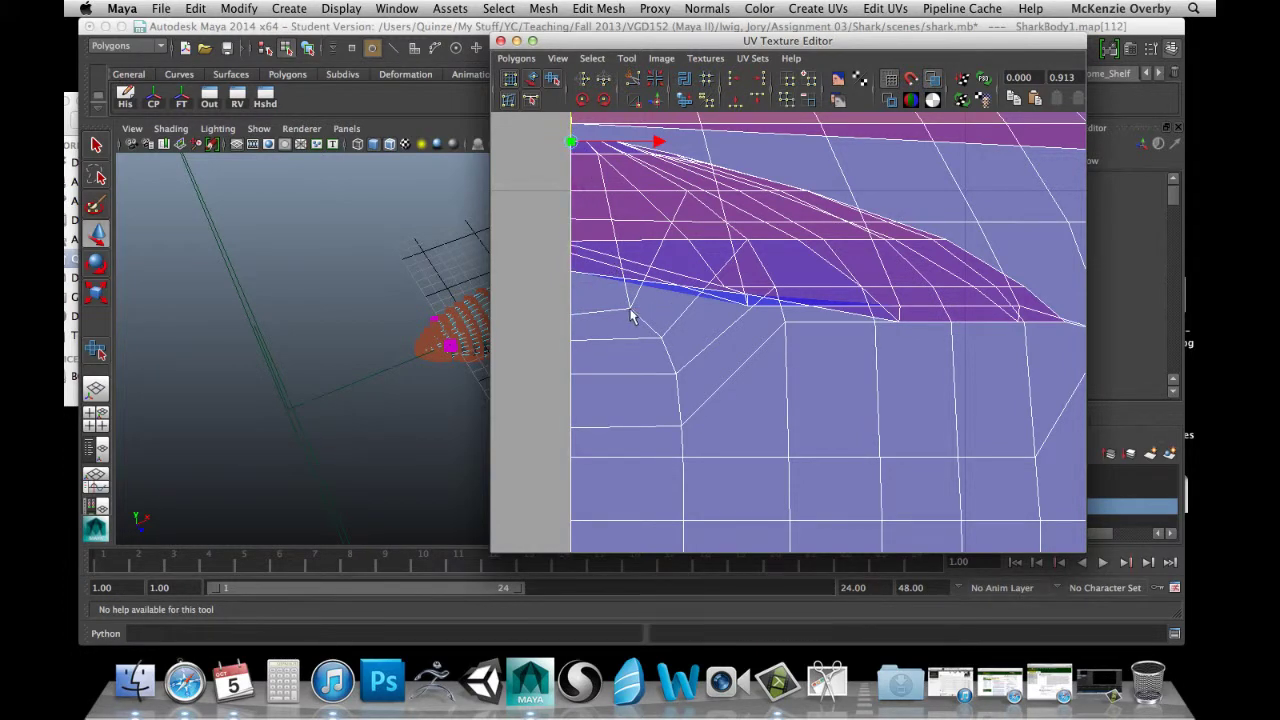
Grow the selection from the lowered UV at U 0.015 to examine which neighbouring UVs connect to it.
left_click(630, 310)
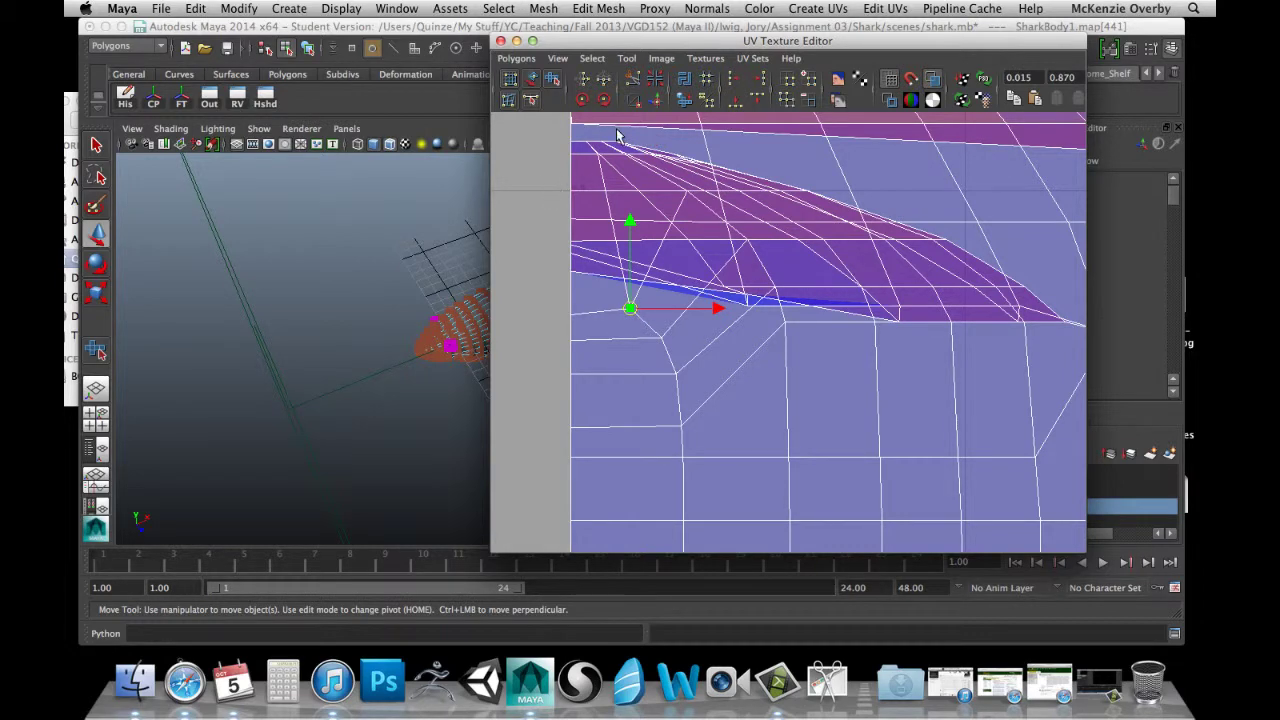
key("shift+period")
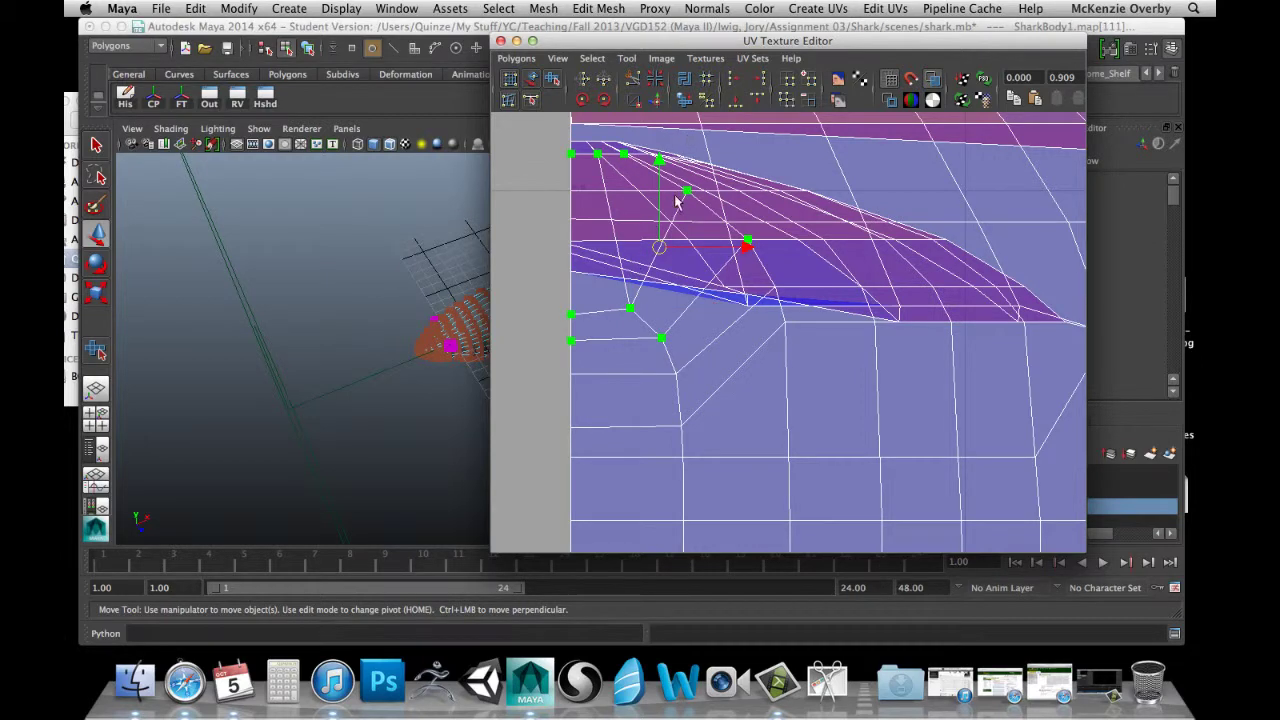
left_click(630, 320)
left_click(629, 309)
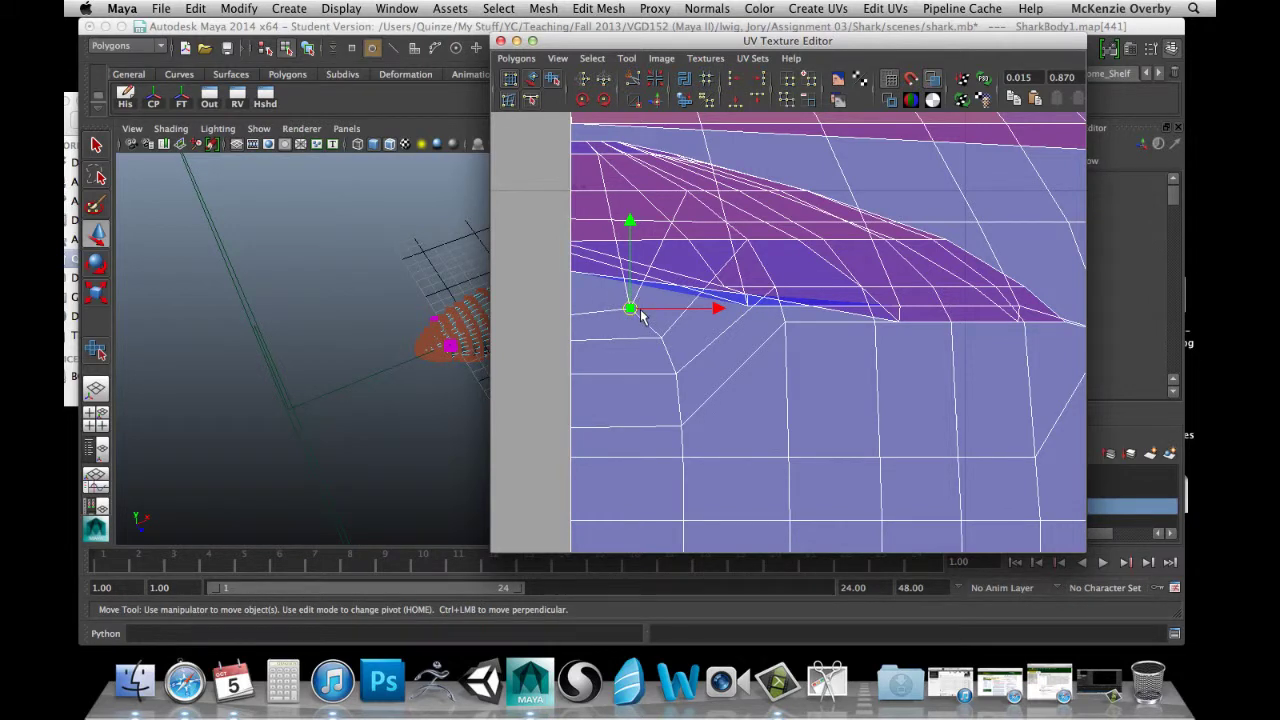
key("ctrl+greater")
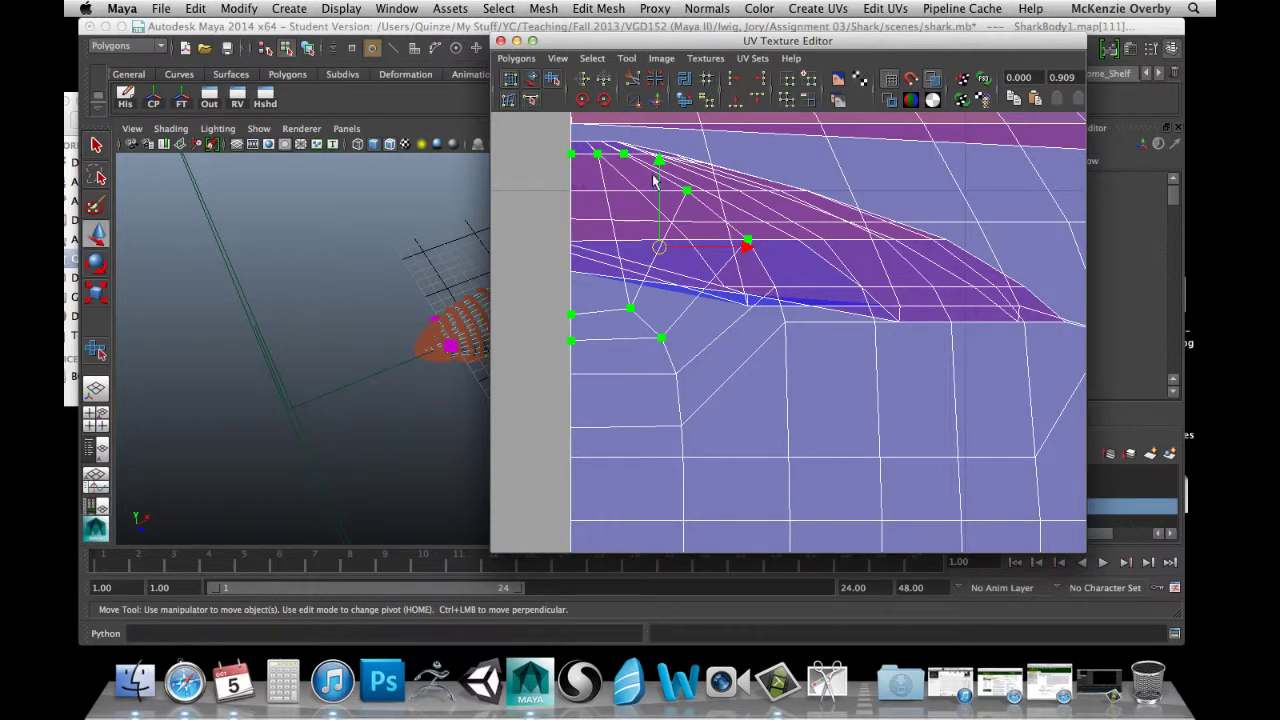
Lower the connected left-border UV to V 0.870, and return the other border UV that overlapped it to about V 0.910.
left_click(570, 155)
left_click_drag(563, 140, 609, 280)
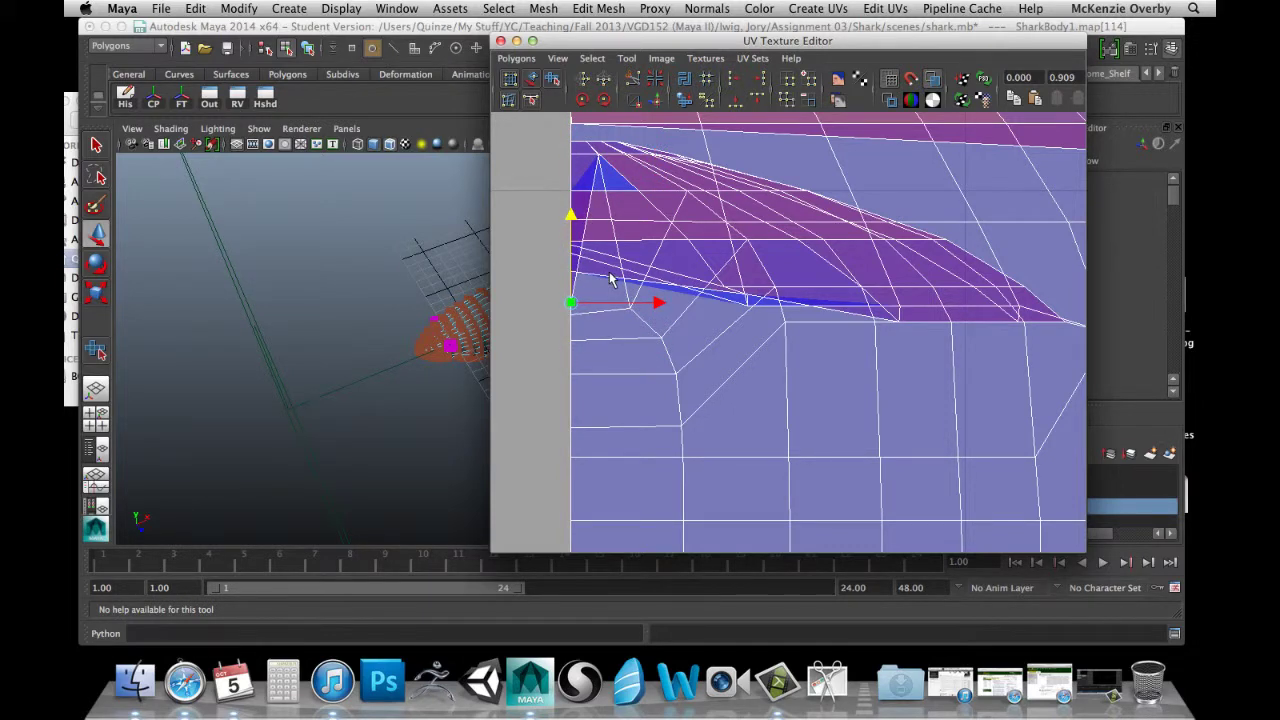
mouse_move(588, 187)
left_mouse_down()
mouse_move(552, 202)
mouse_move(569, 214)
mouse_move(572, 186)
left_mouse_up()
left_click(571, 155)
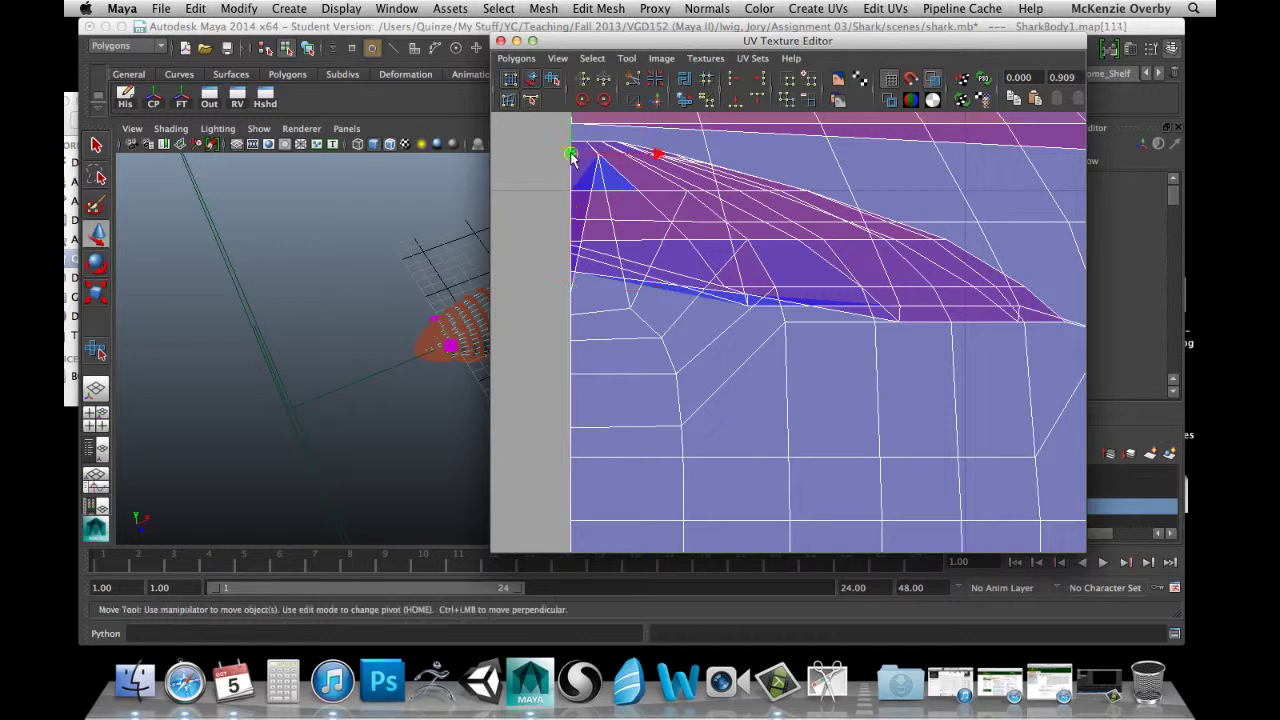
left_click_drag(572, 133, 597, 288)
left_click(570, 291)
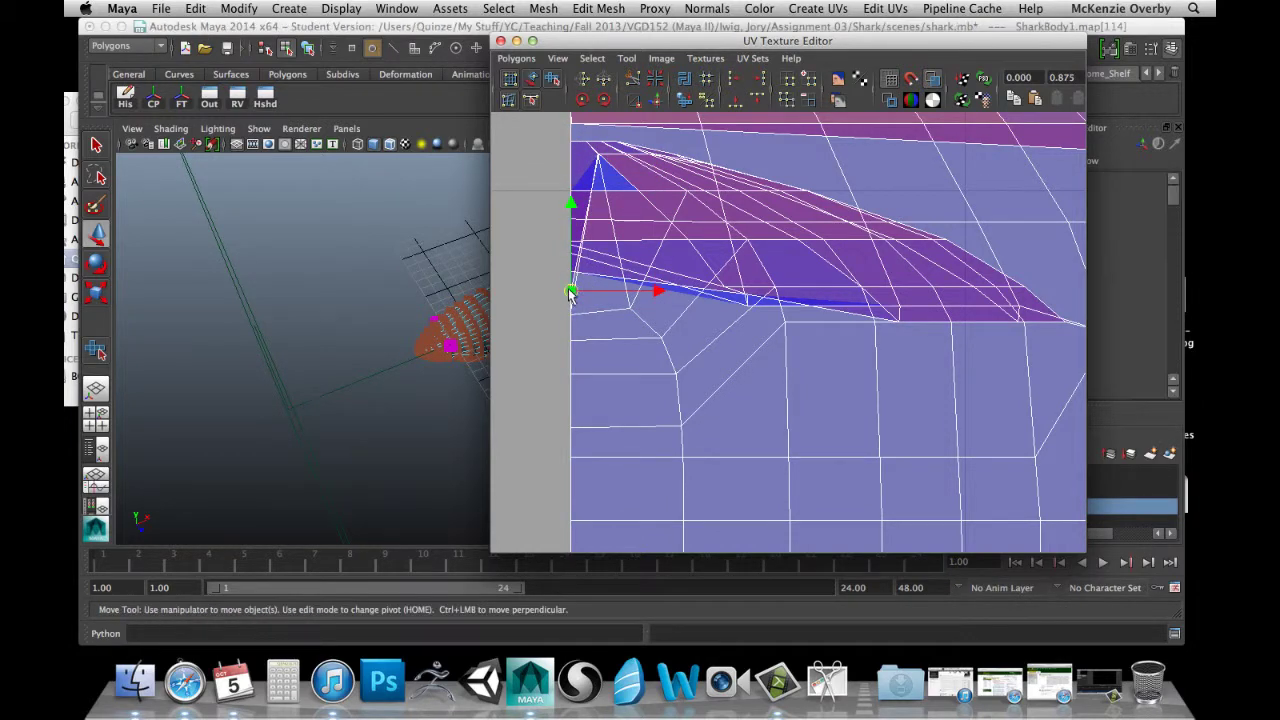
middle_click_drag(568, 205, 575, 65)
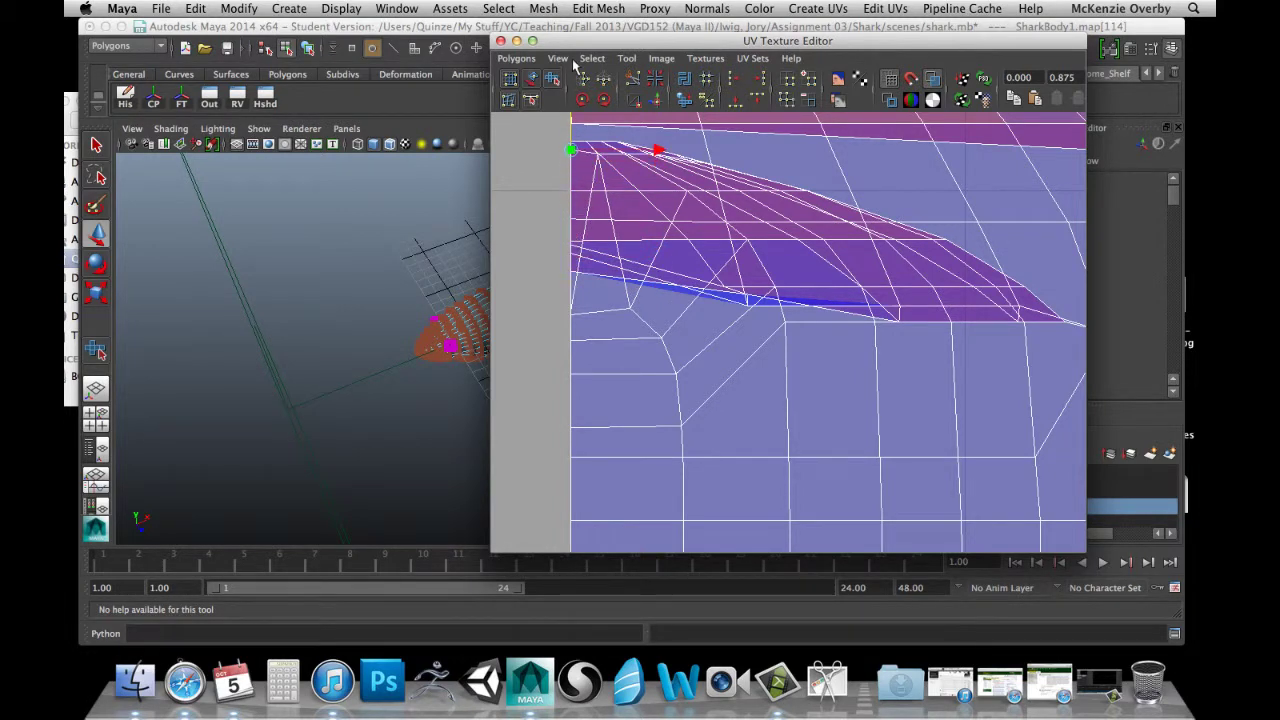
left_click(572, 309)
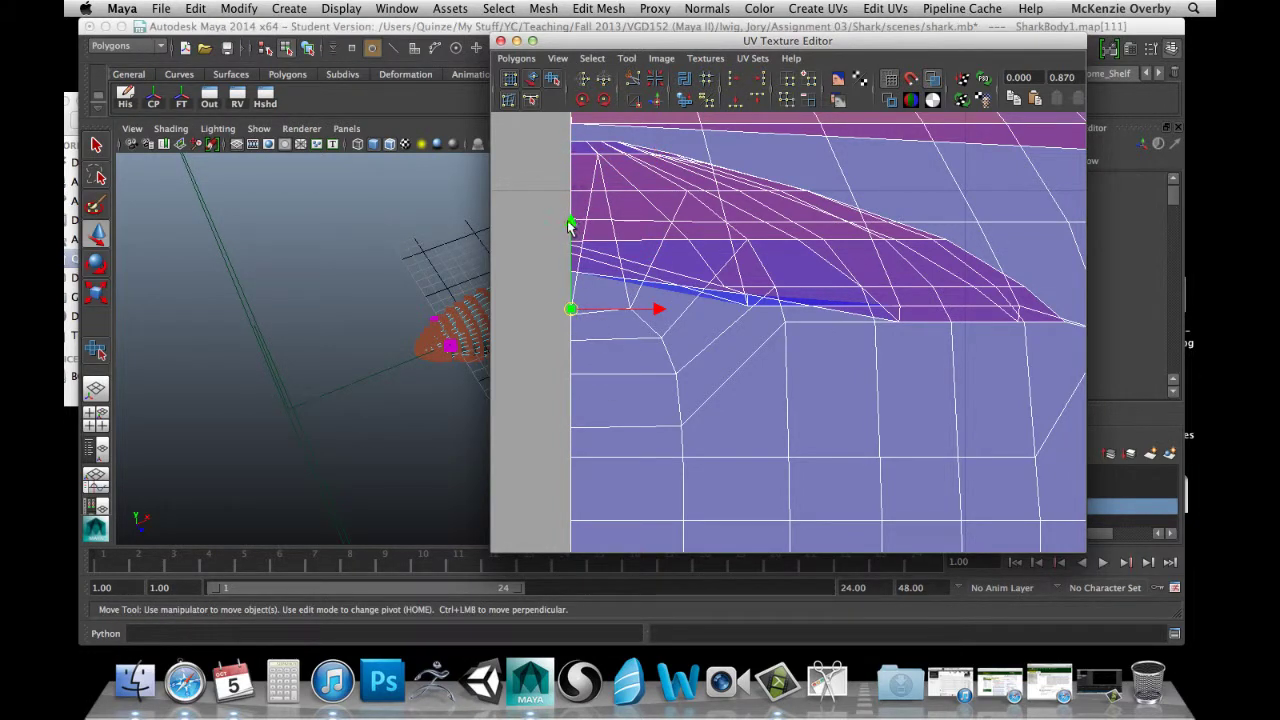
Lower the UV at U 0.007 and the topmost left-border UV of the overlapping area to about V 0.875.
left_click(597, 154)
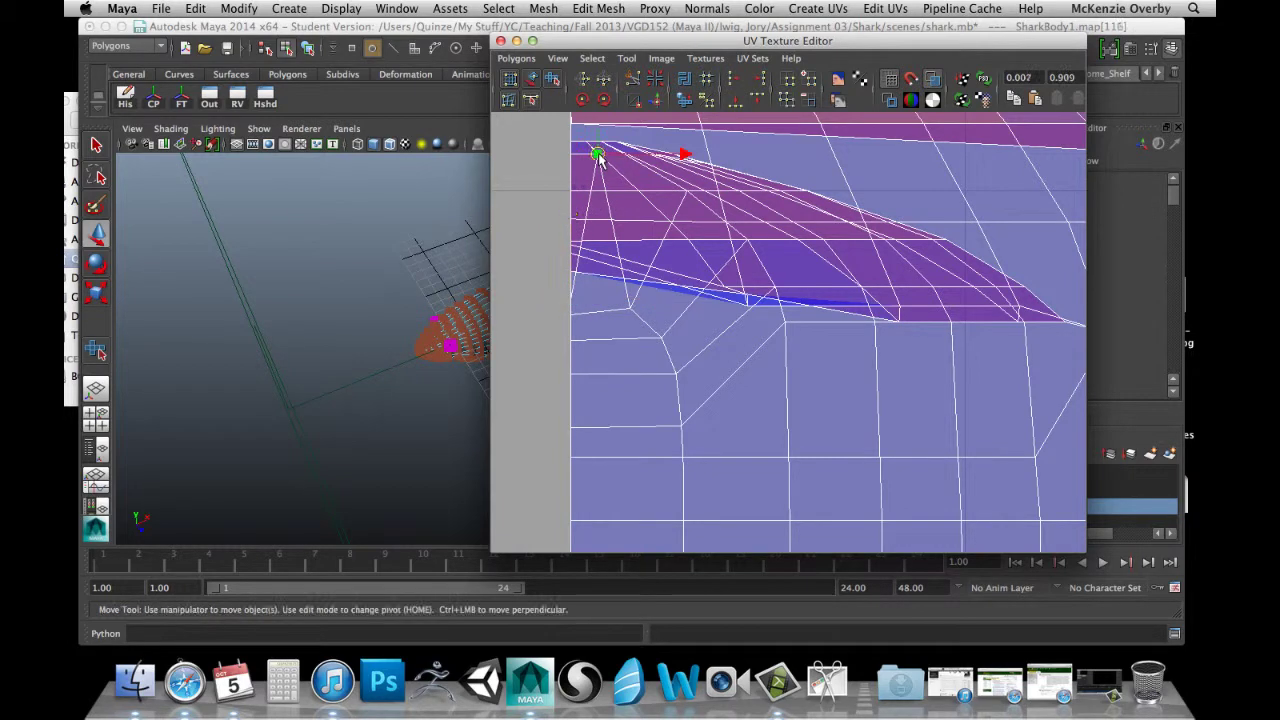
left_click_drag(600, 128, 605, 261)
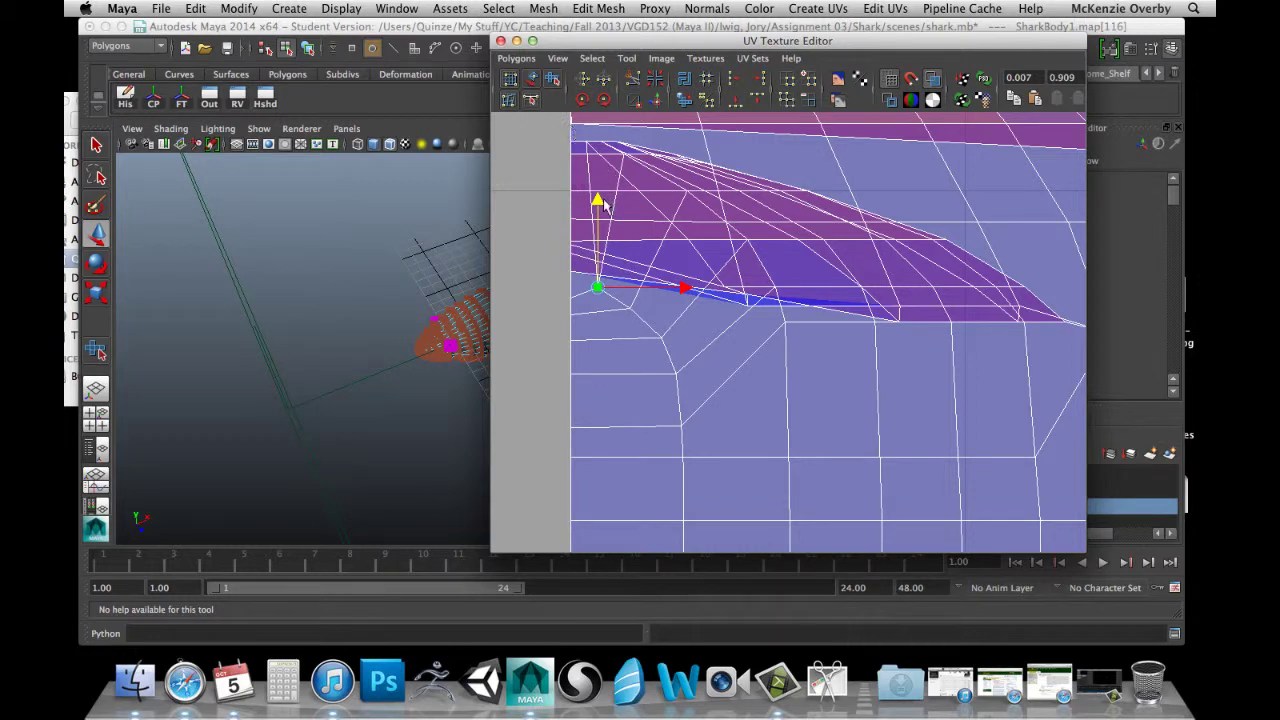
left_click(576, 148)
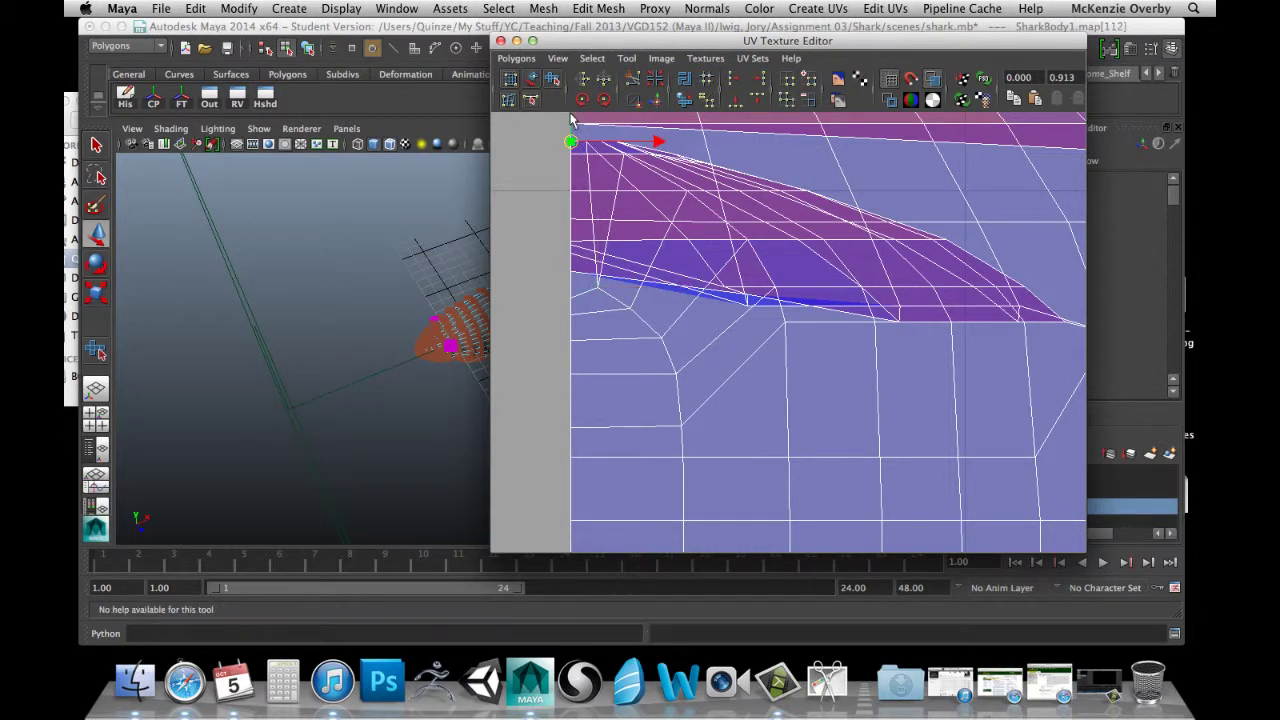
left_click_drag(580, 118, 590, 272)
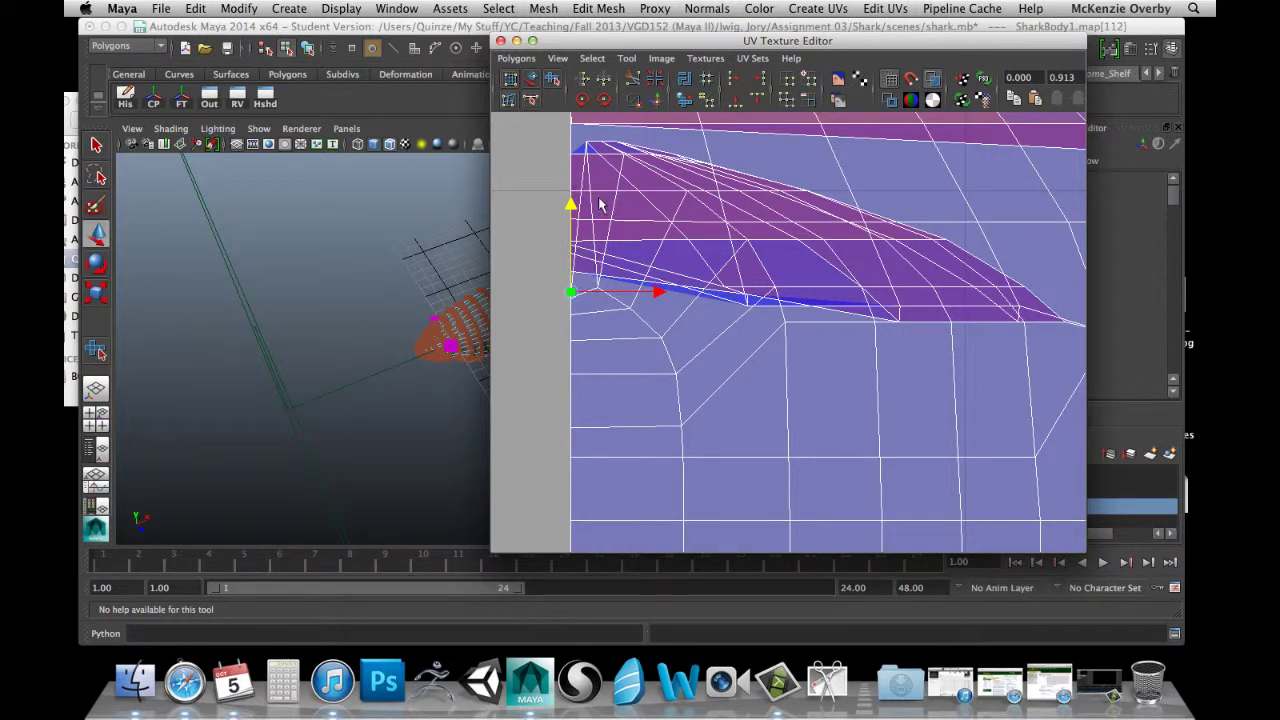
Lower the UV at U 0.004 to V 0.877, between the border and its lowered neighbour, and clear the selection.
left_click(588, 147)
left_click_drag(588, 147, 612, 265)
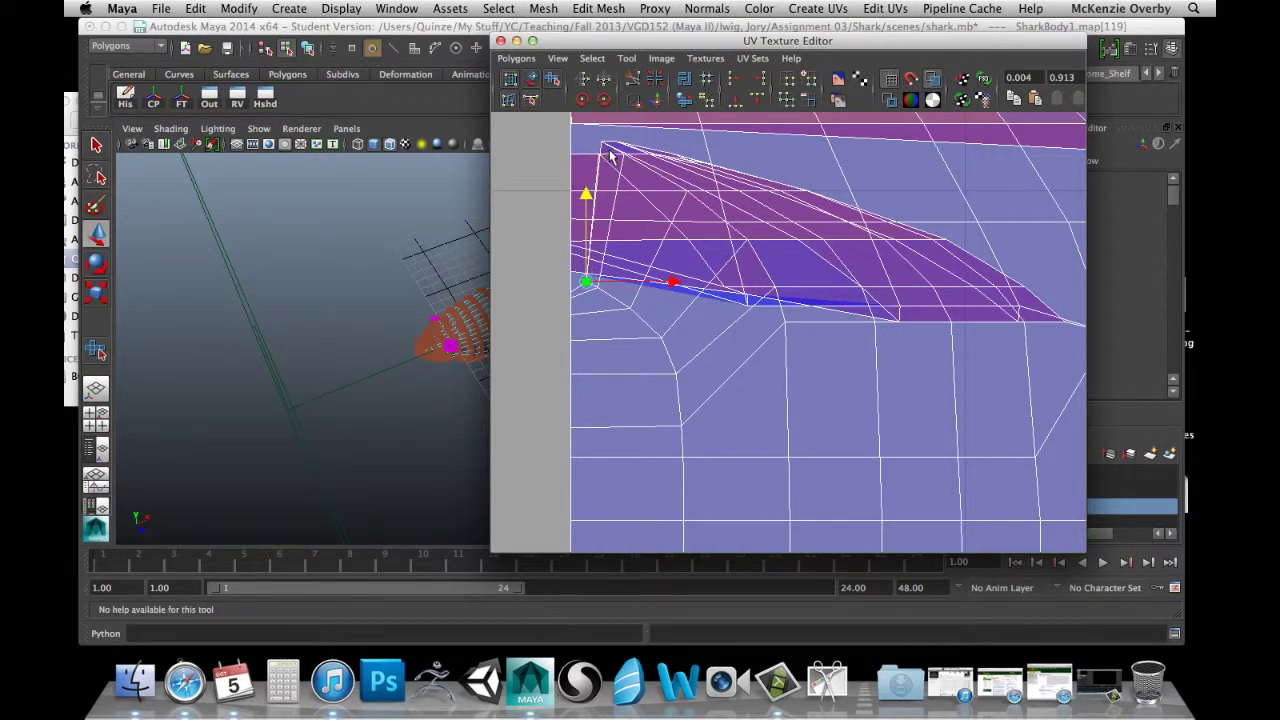
left_click(555, 159)
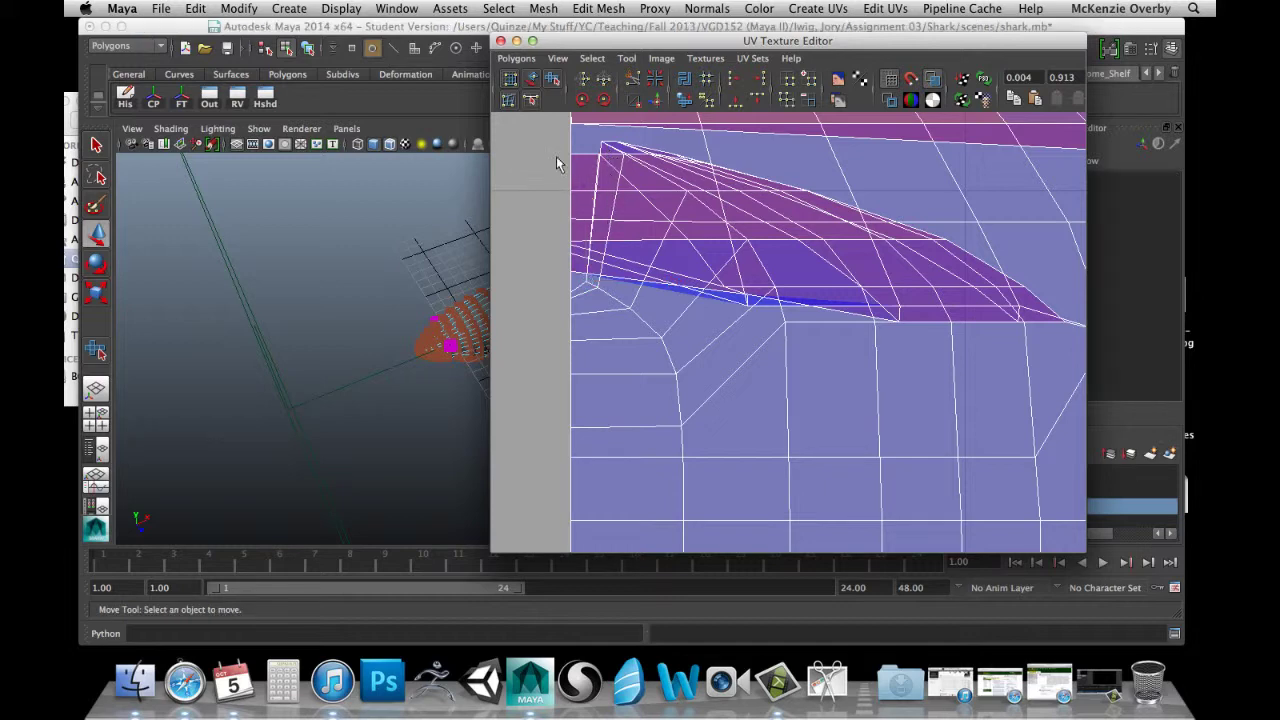
left_click(570, 272)
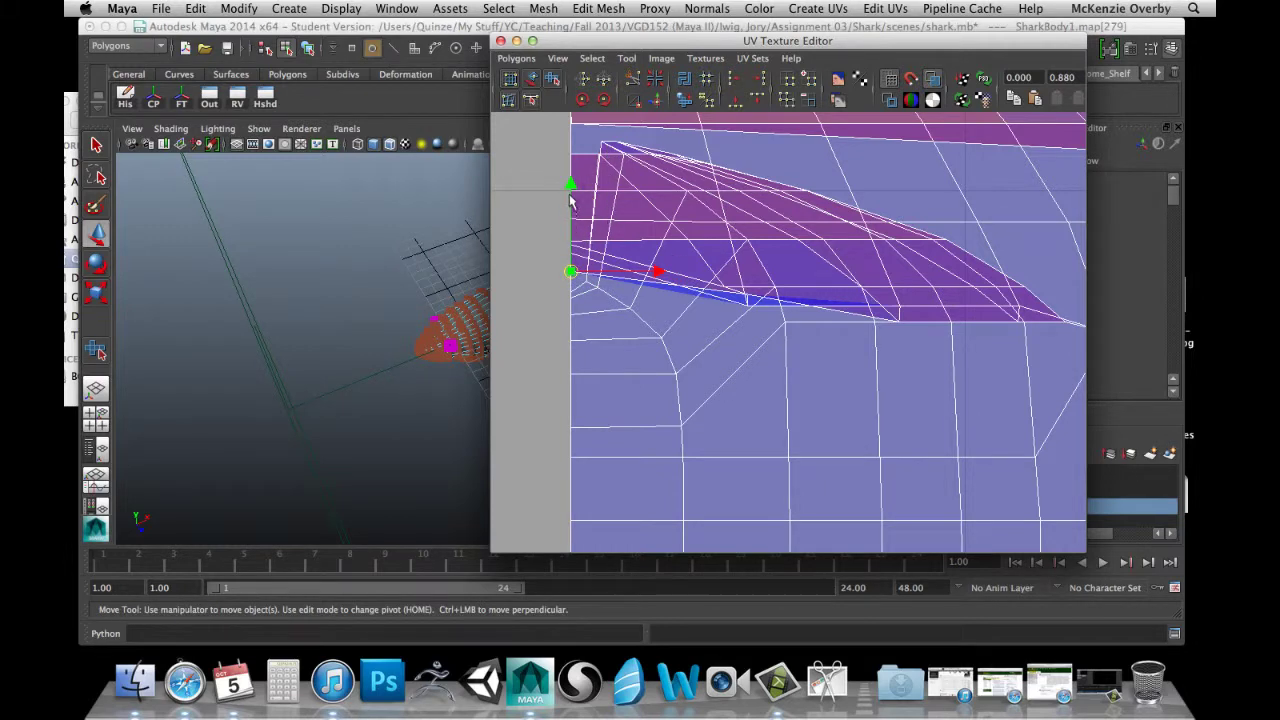
left_click_drag(572, 190, 576, 130)
key("super+z")
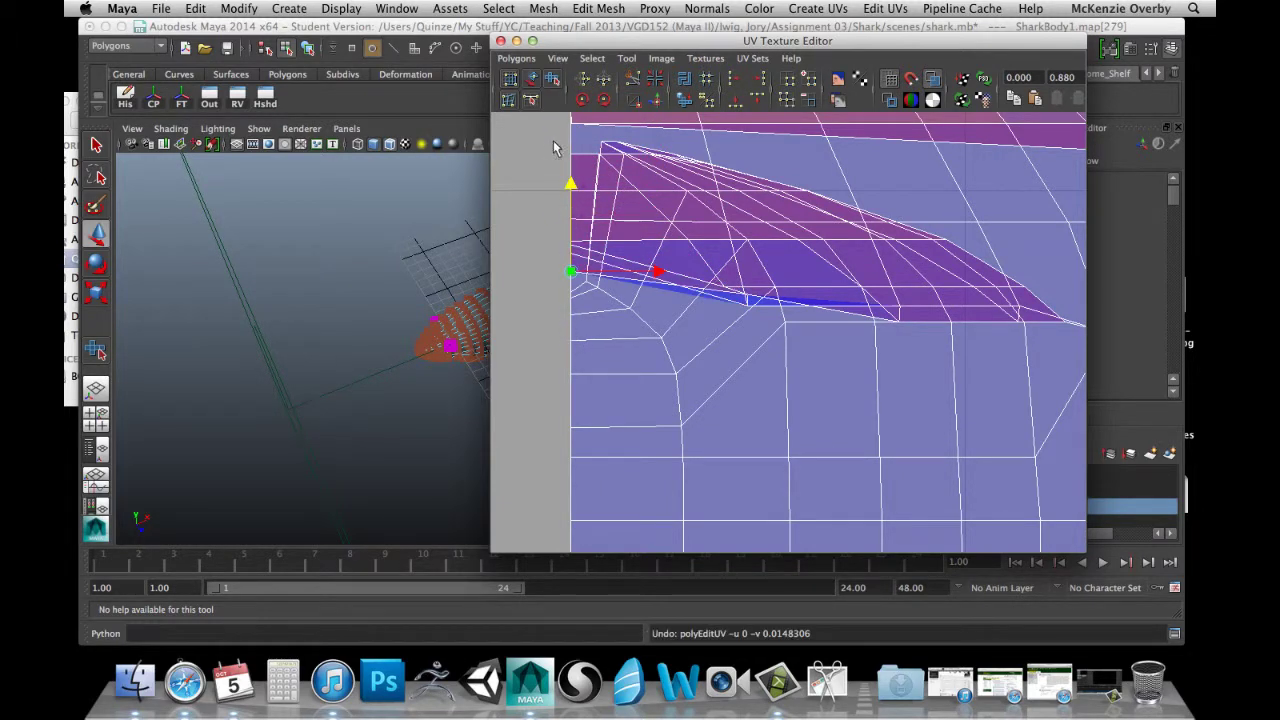
left_click(567, 127)
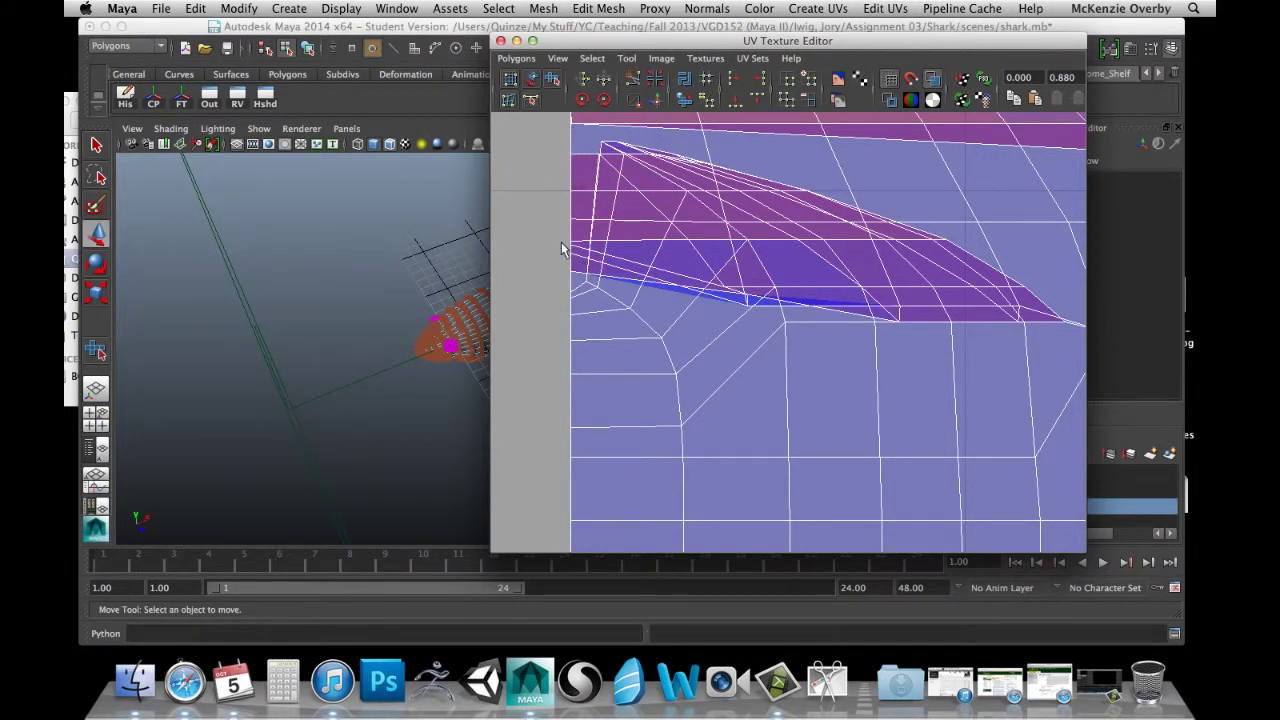
Trace the UVs connected to the lowered UV at U 0.004, and lower the remaining connected left-border UV to about V 0.876.
left_click(587, 287)
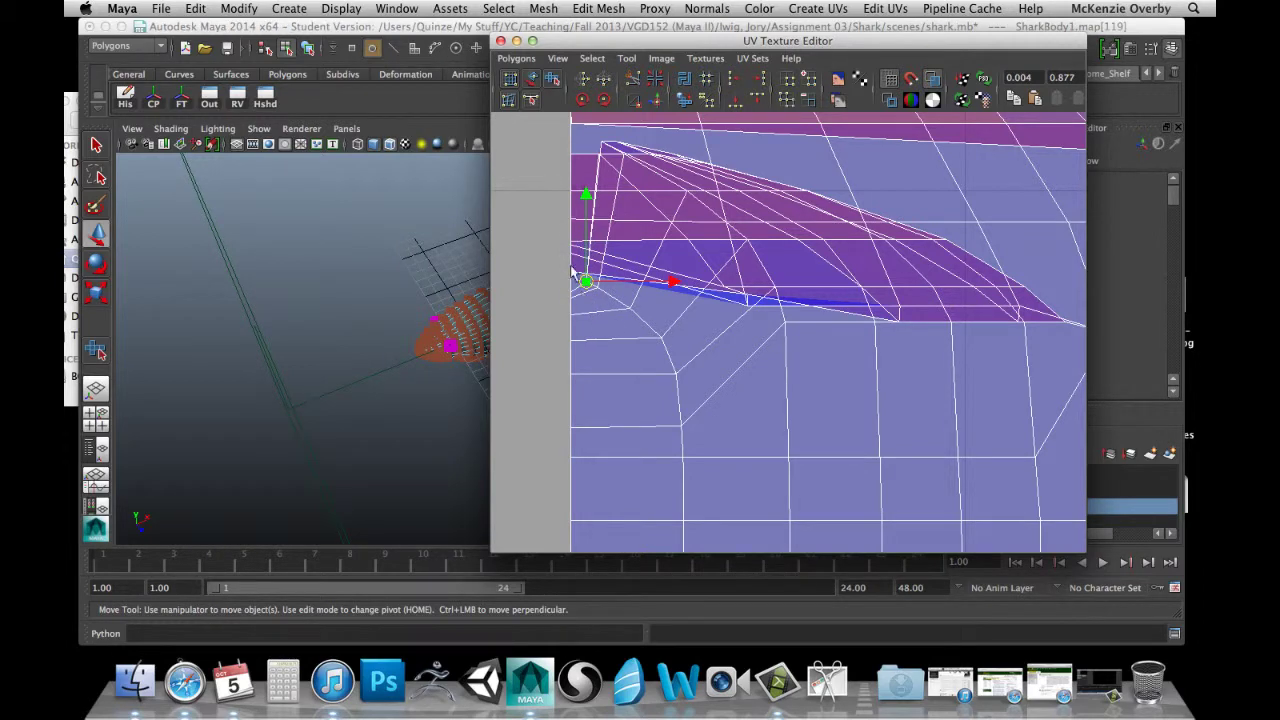
key("shift+period")
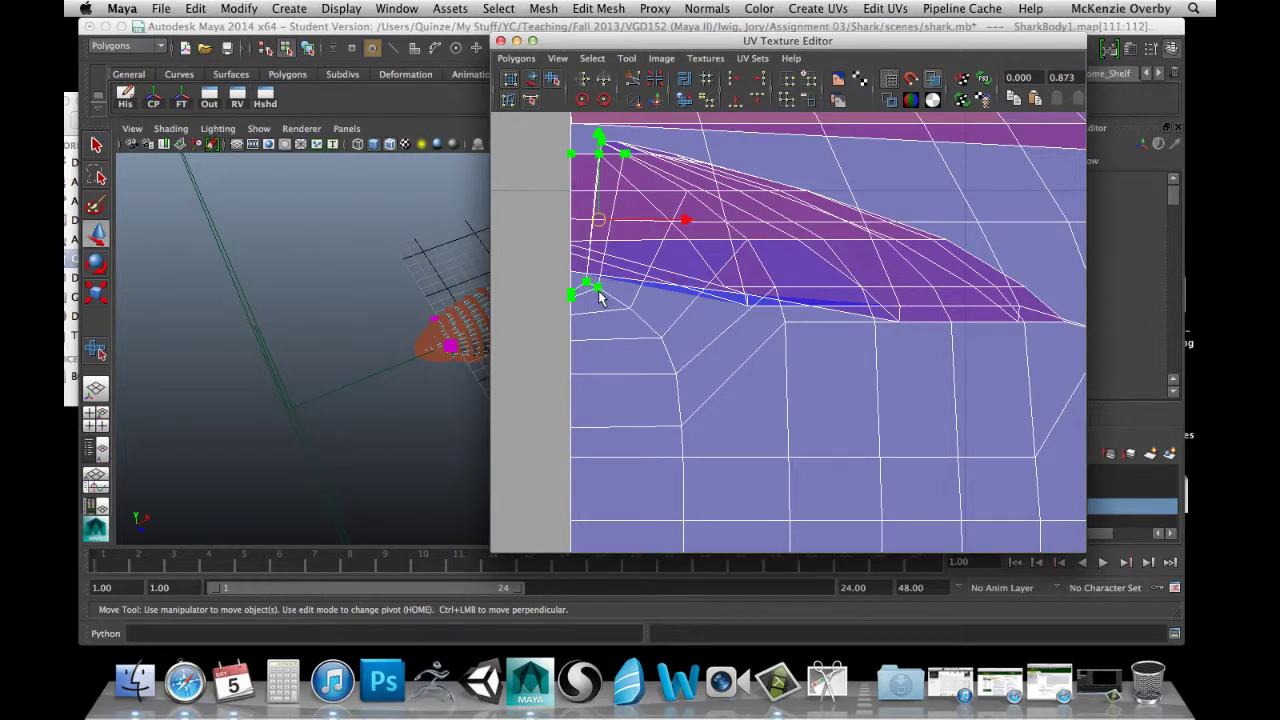
left_click(571, 154)
left_click_drag(569, 136, 590, 266)
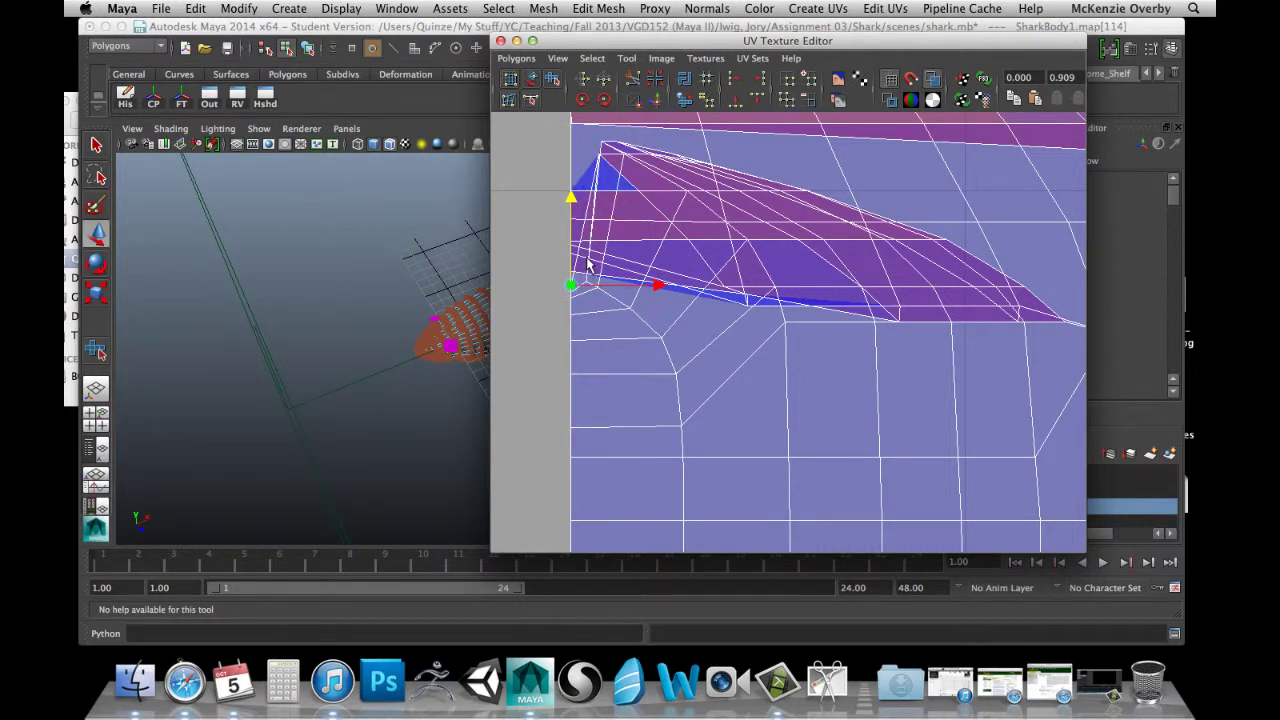
left_click(554, 137)
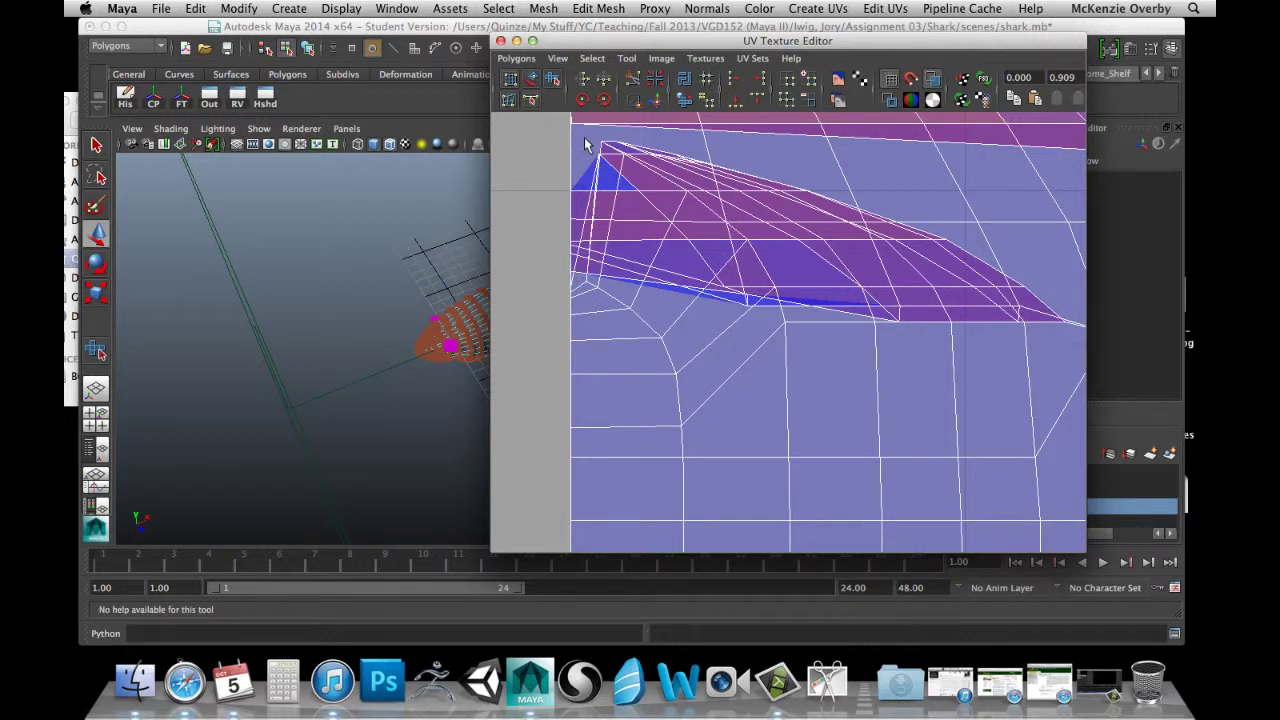
Raise the three left-border UVs at V 0.880, 0.884 and 0.886 to about V 0.914, 0.909 and 0.905.
left_click(572, 272)
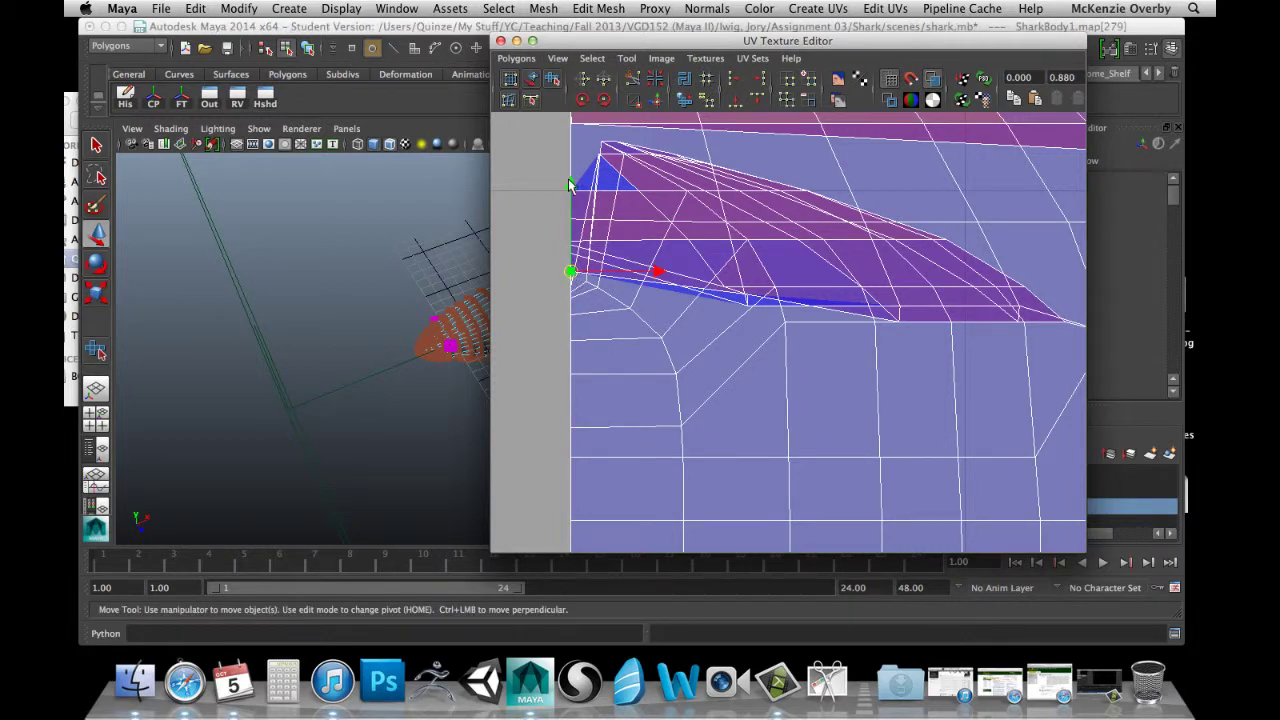
middle_click_drag(569, 186, 585, 48)
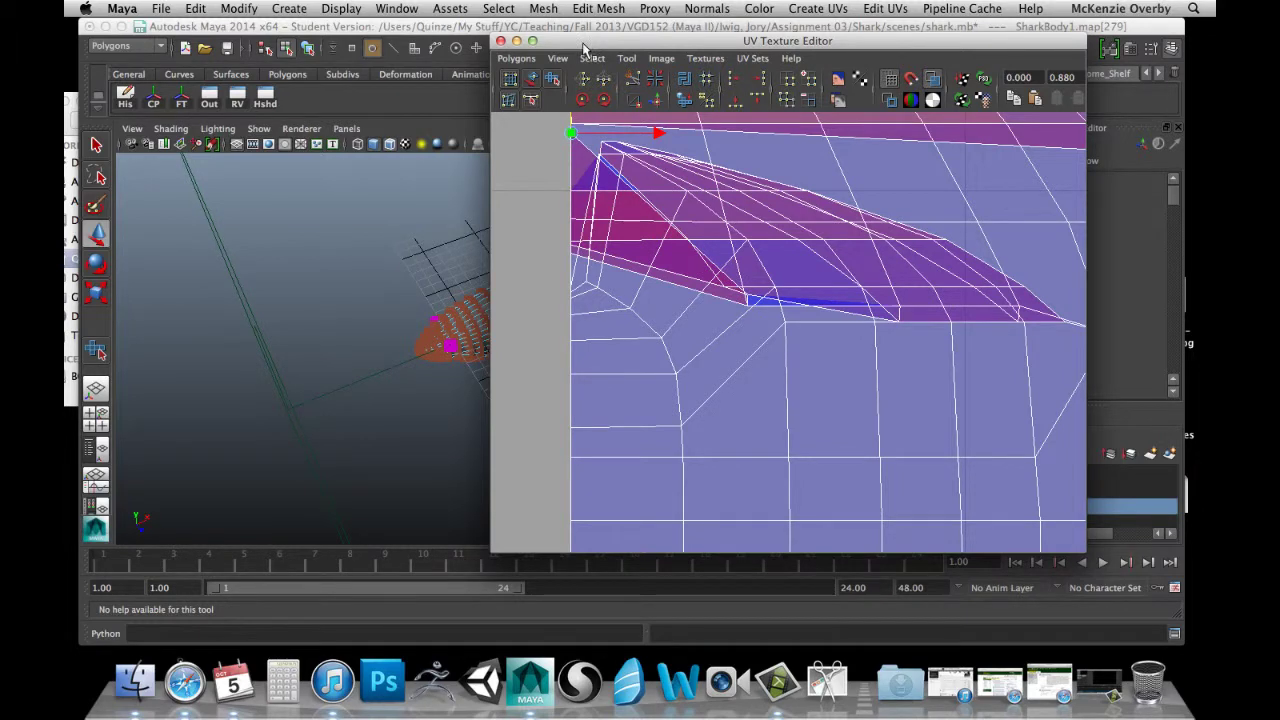
left_click(574, 256)
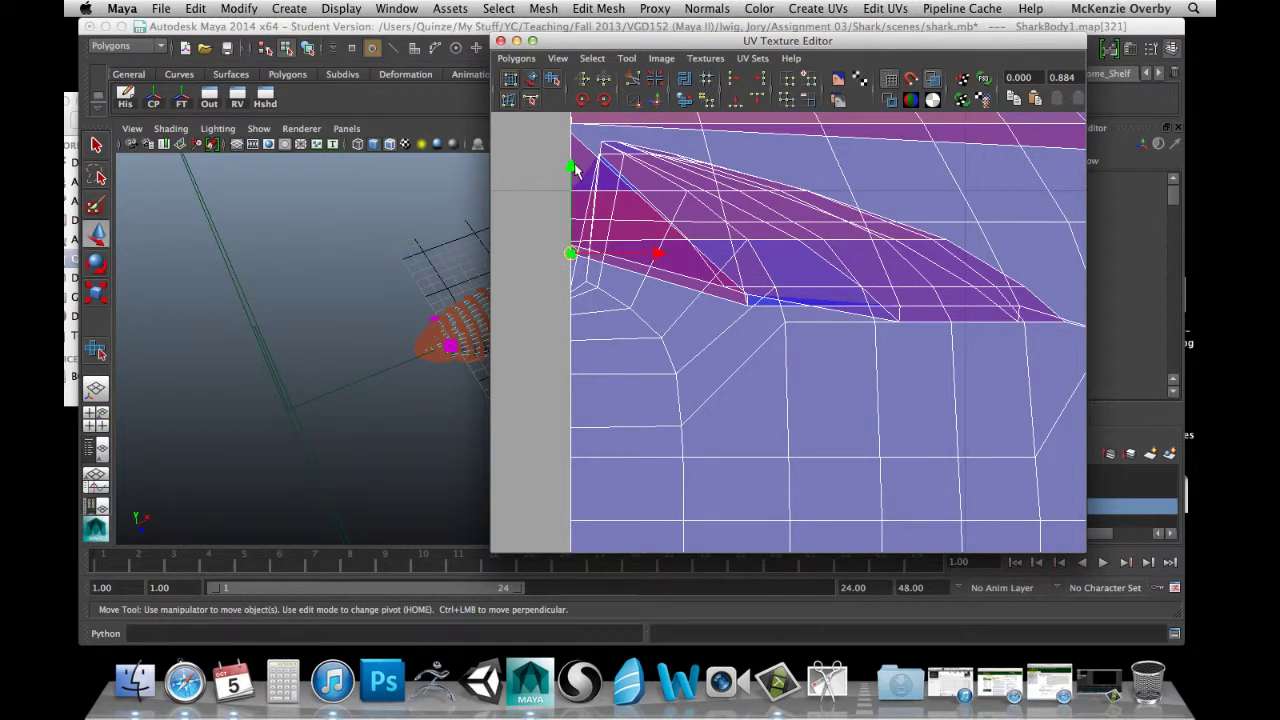
left_click_drag(574, 168, 588, 71)
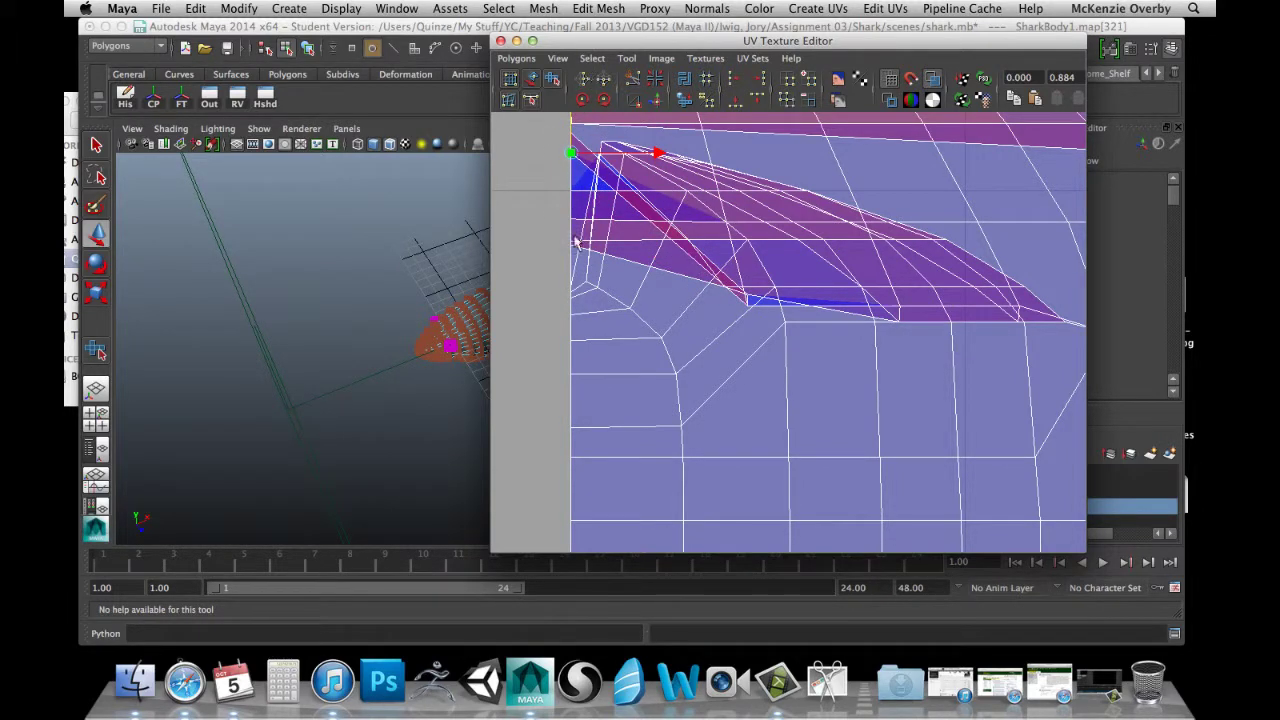
left_click(571, 161)
middle_click_drag(569, 70, 567, 84)
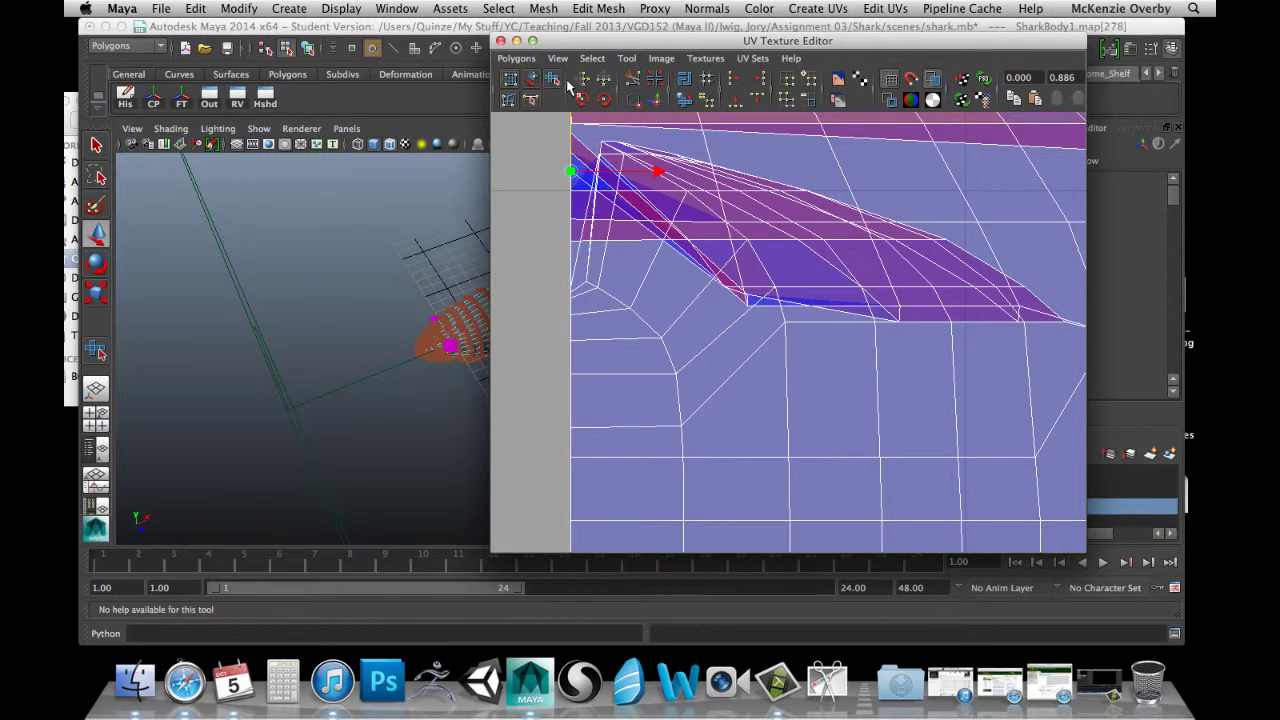
Lower the left-border UV at V 0.900 to about V 0.883, above the lowered group.
left_click(566, 193)
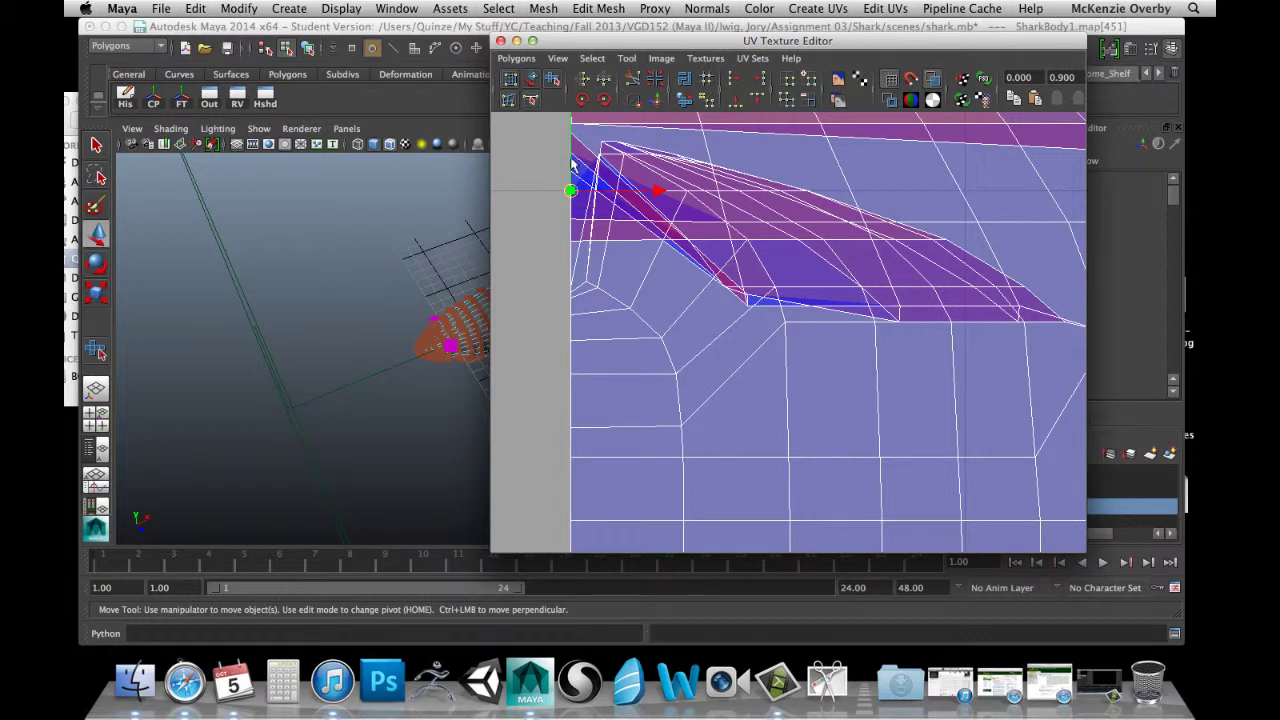
middle_click_drag(571, 135, 573, 205)
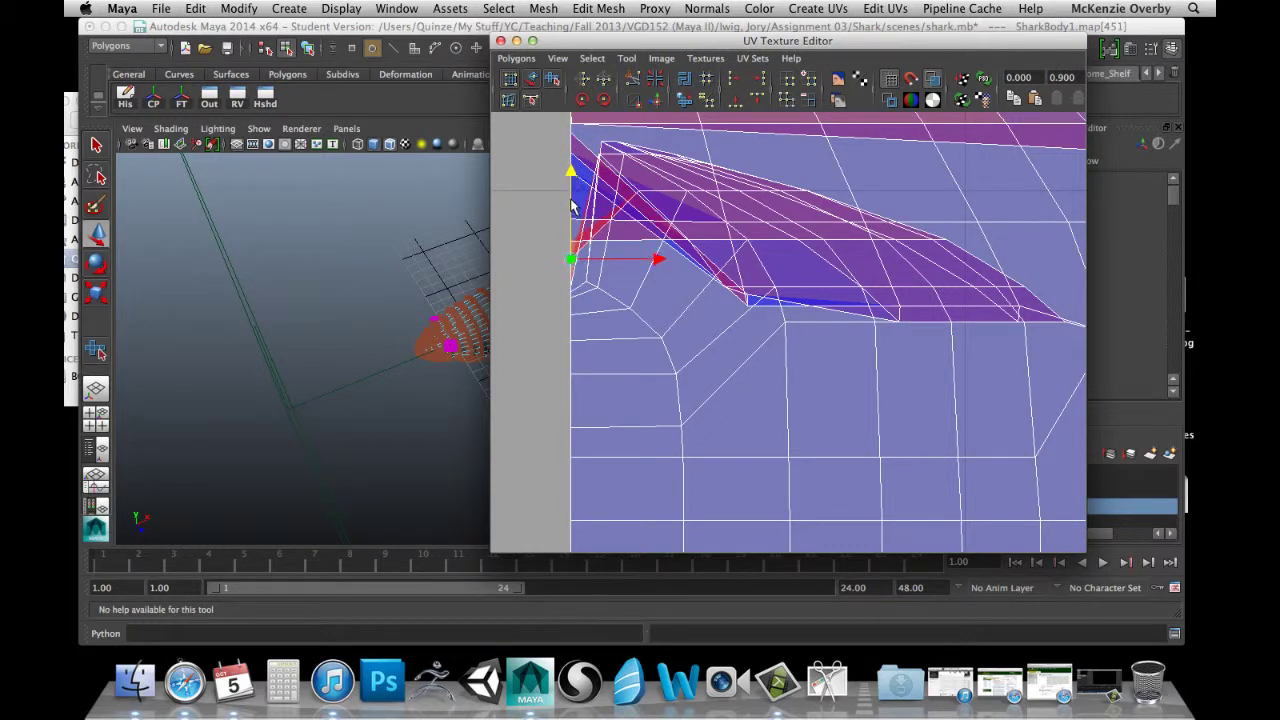
Raise the left-border UV at V 0.887 to about V 0.900, check the neighbouring UV at V 0.893, and clear the selection.
left_click(567, 218)
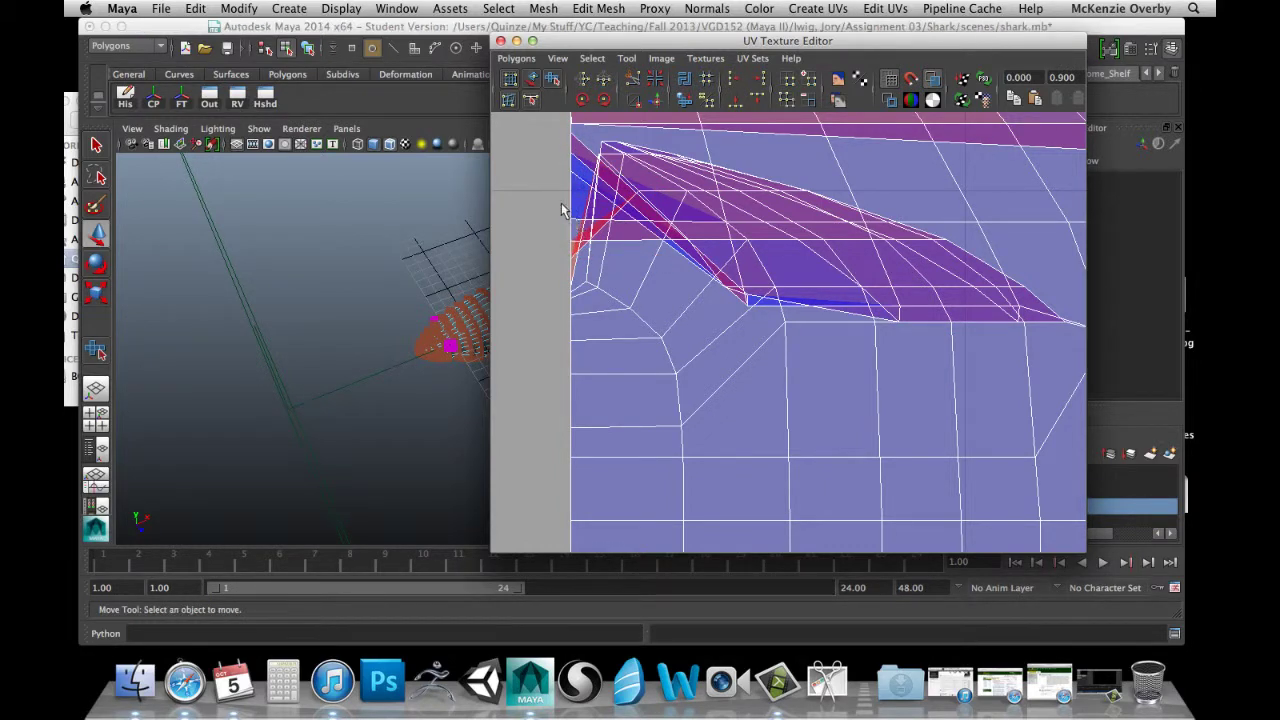
left_click_drag(578, 247, 560, 228)
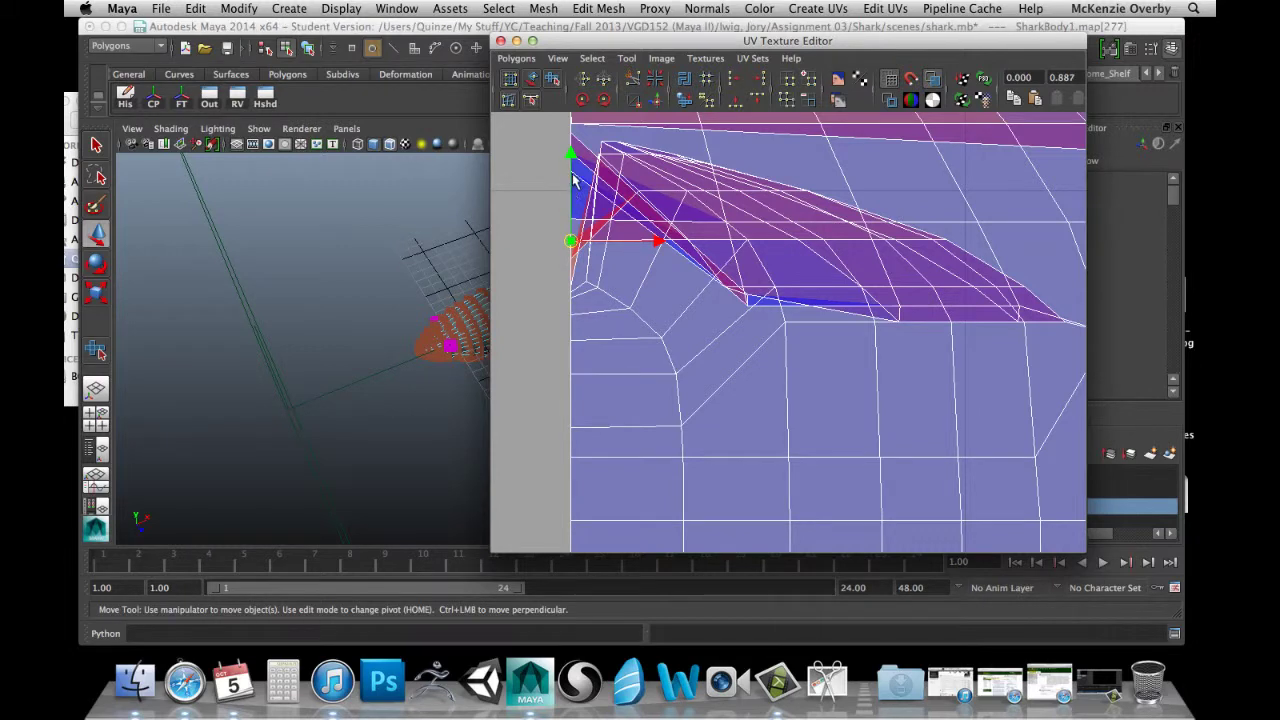
left_click_drag(571, 154, 572, 110)
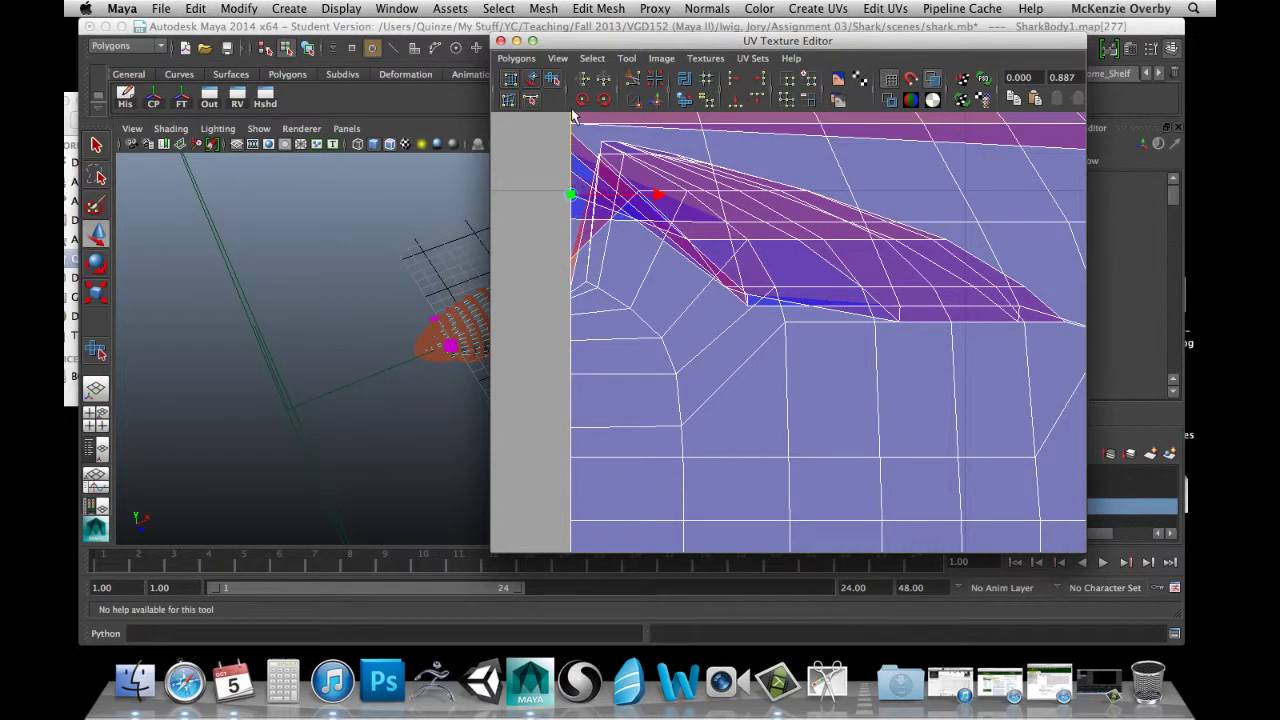
left_click(576, 228)
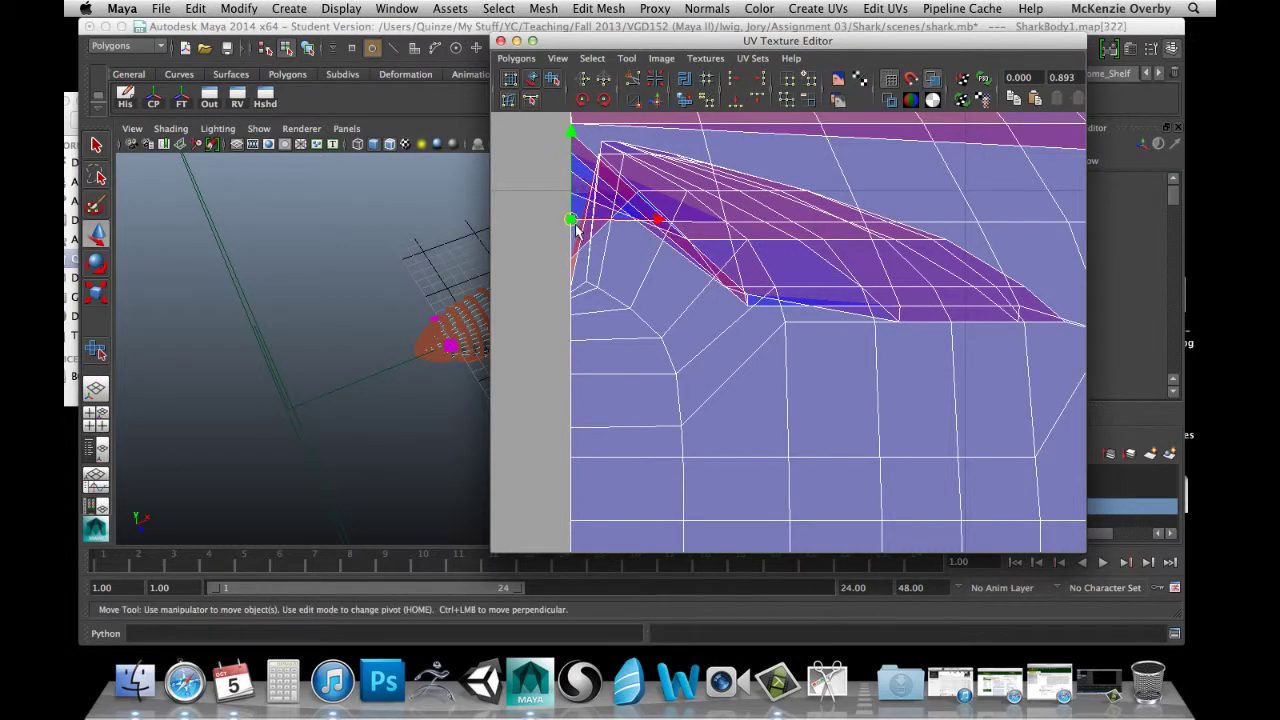
left_click(580, 283)
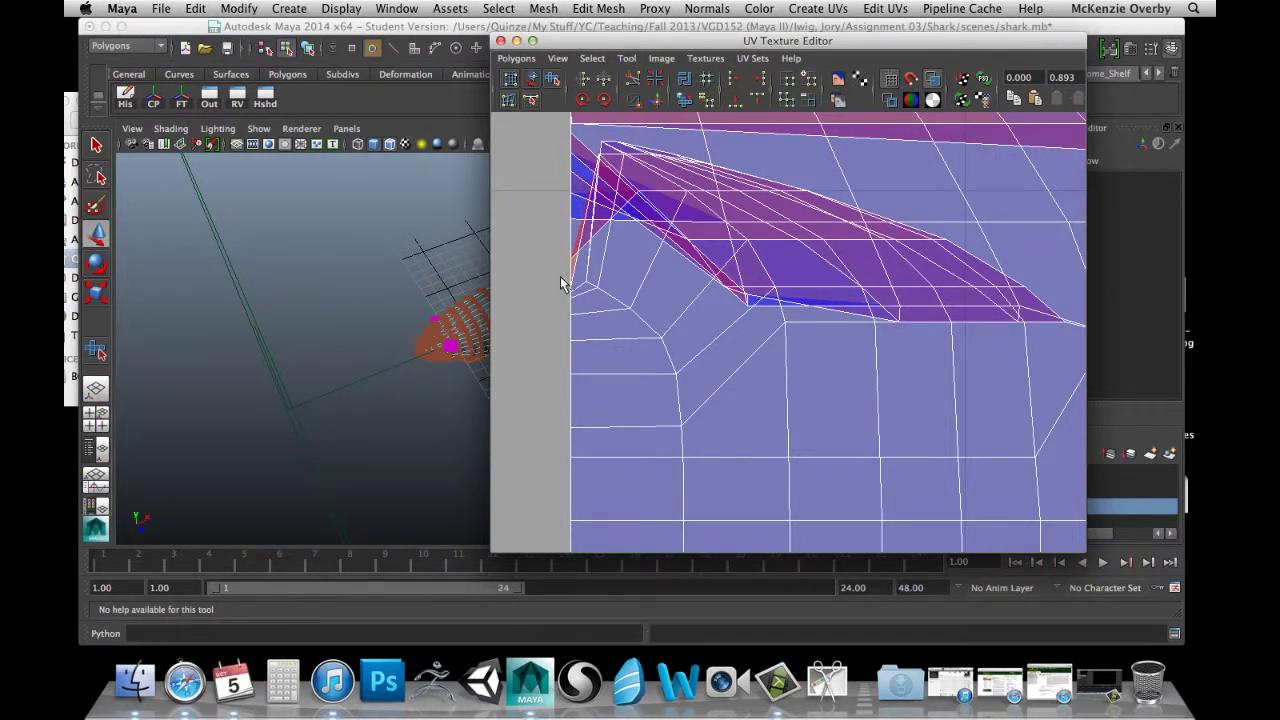
Raise the left-border UV at V 0.876 to about V 0.887, and clear the selection.
left_click(568, 284)
left_click_drag(571, 198, 569, 154)
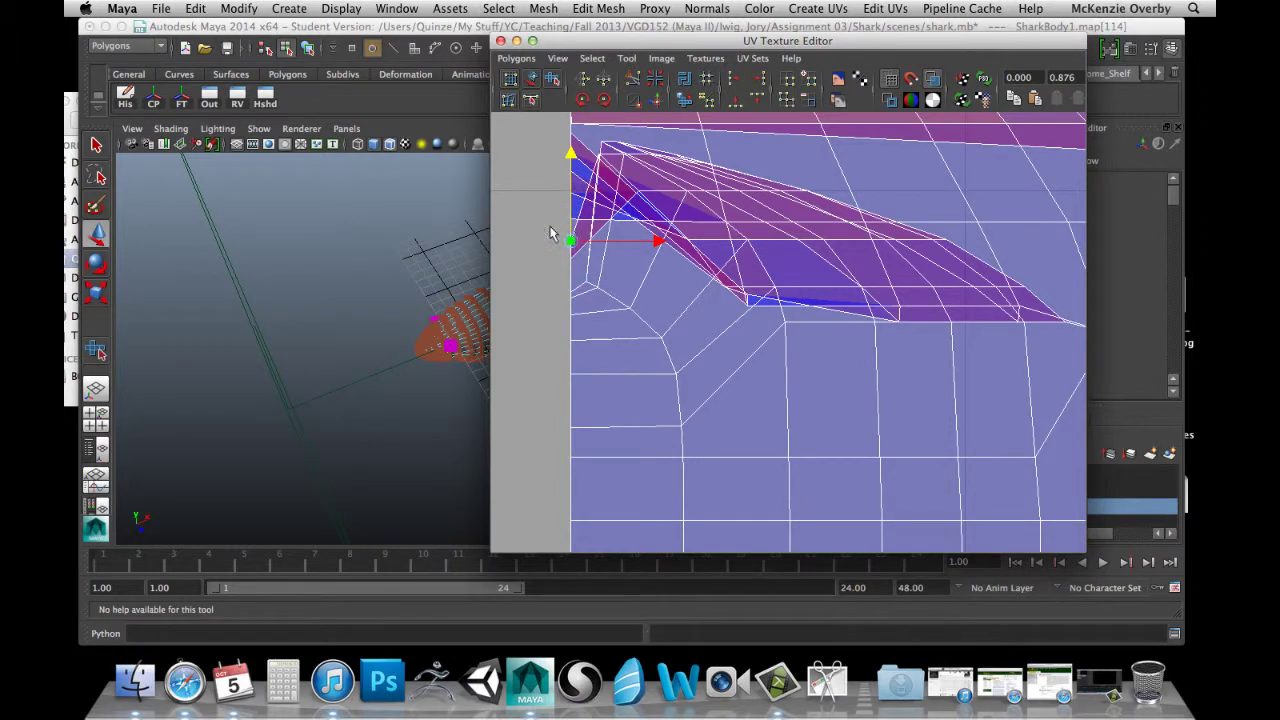
left_click_drag(571, 213, 577, 229)
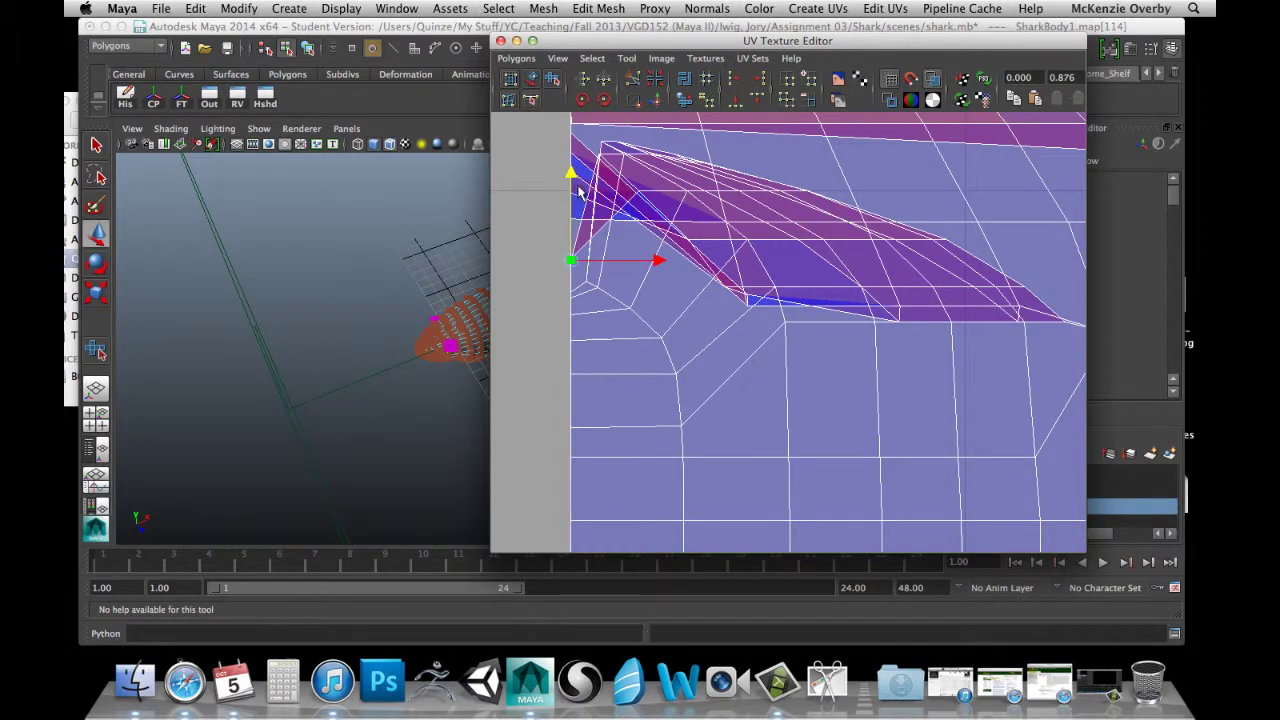
left_click_drag(571, 175, 571, 156)
left_click(543, 217)
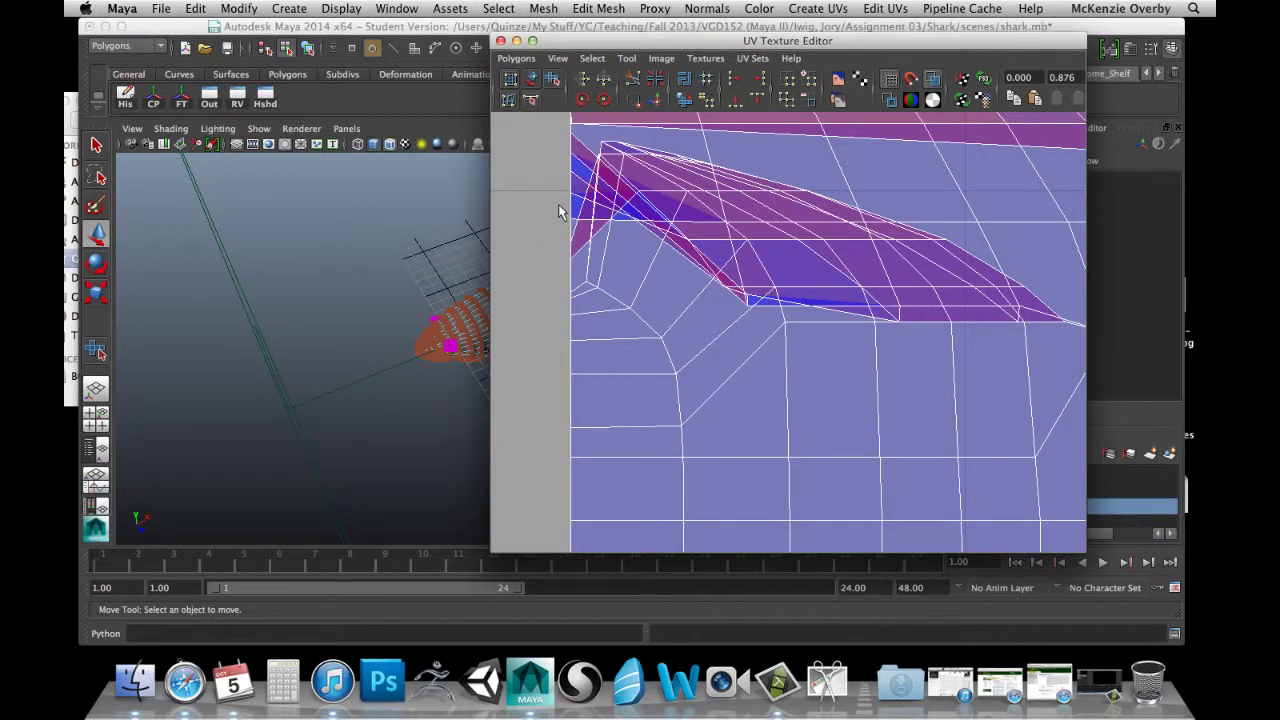
Raise the left-border UV at V 0.893 to about V 0.897, and lower the border UV at V 0.887 to about V 0.879.
left_click_drag(560, 207, 576, 225)
mouse_move(575, 138)
left_mouse_down()
mouse_move(574, 172)
mouse_move(572, 120)
left_mouse_up()
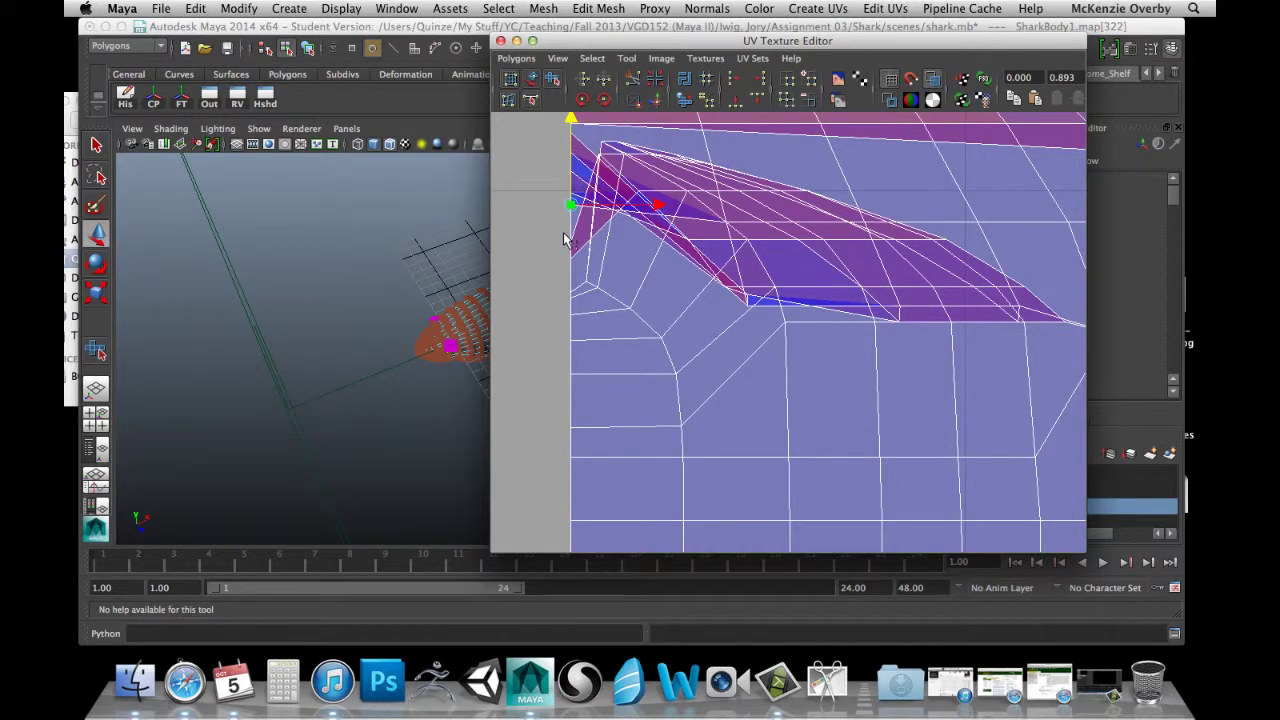
left_click_drag(563, 233, 581, 245)
mouse_move(566, 152)
left_mouse_down()
mouse_move(571, 177)
mouse_move(570, 147)
left_mouse_up()
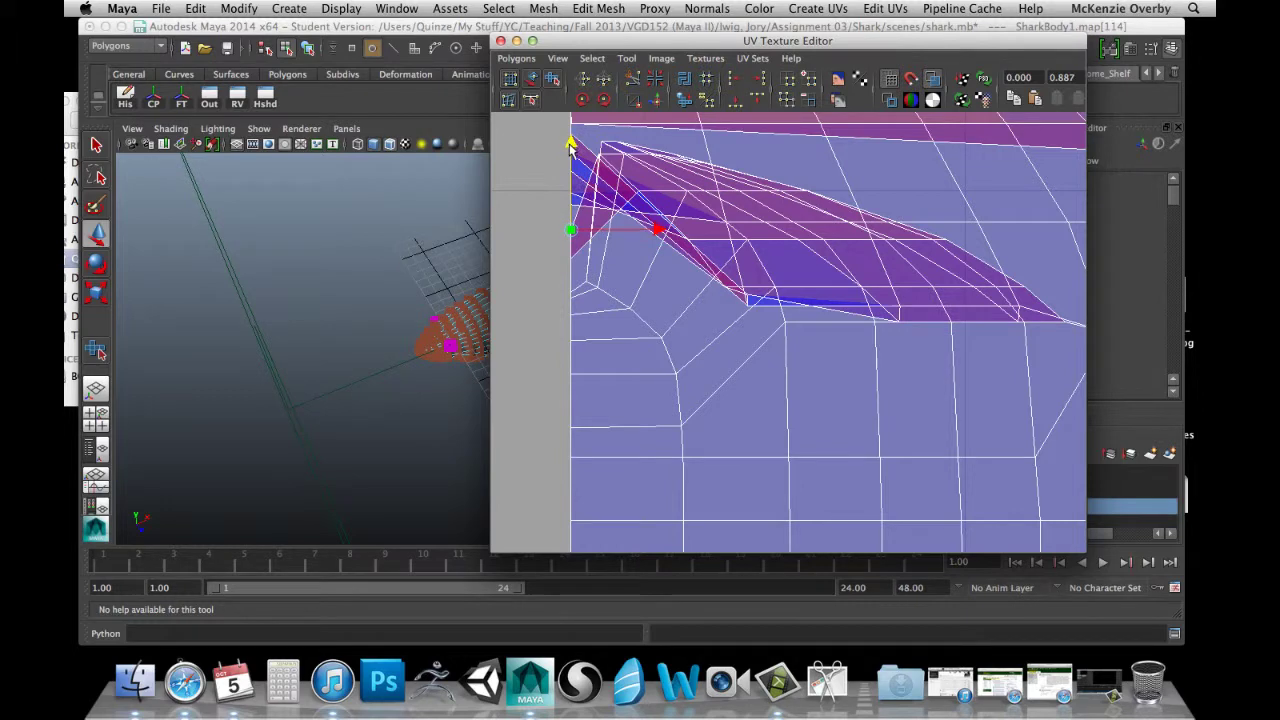
mouse_move(657, 229)
left_mouse_down()
mouse_move(677, 226)
mouse_move(667, 232)
left_mouse_up()
key("z")
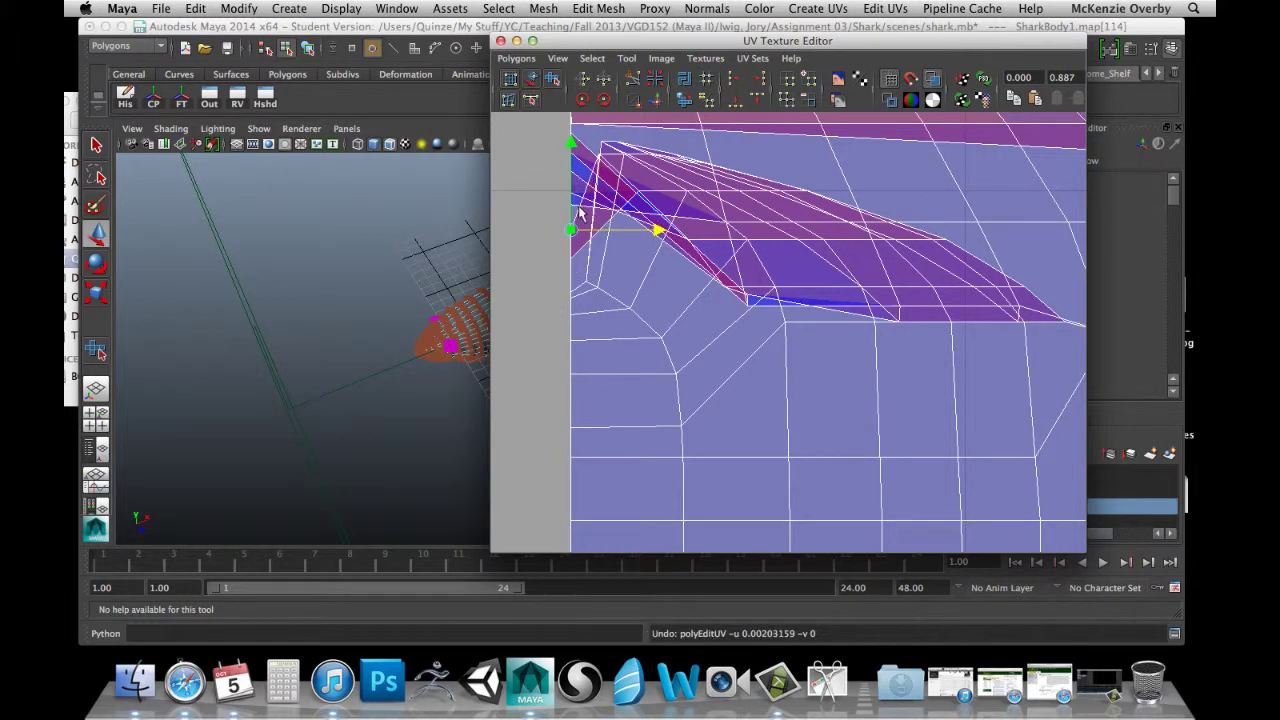
left_click_drag(567, 147, 570, 191)
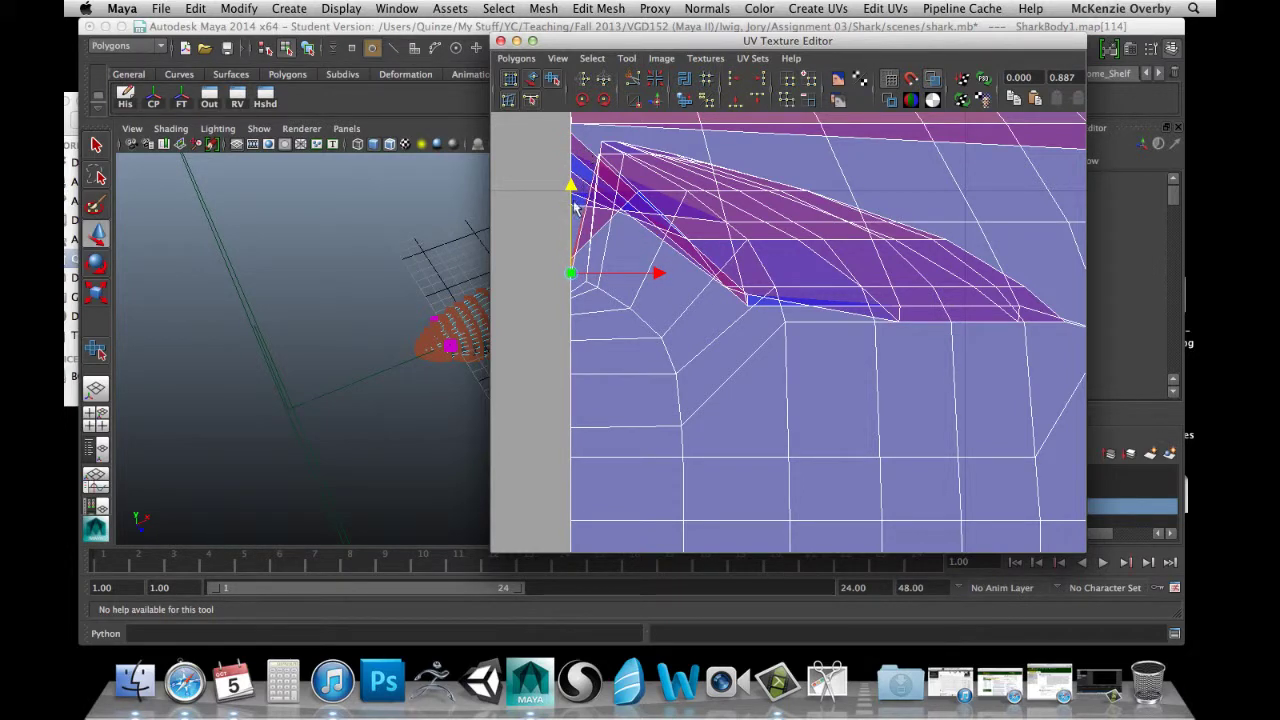
left_click(600, 280)
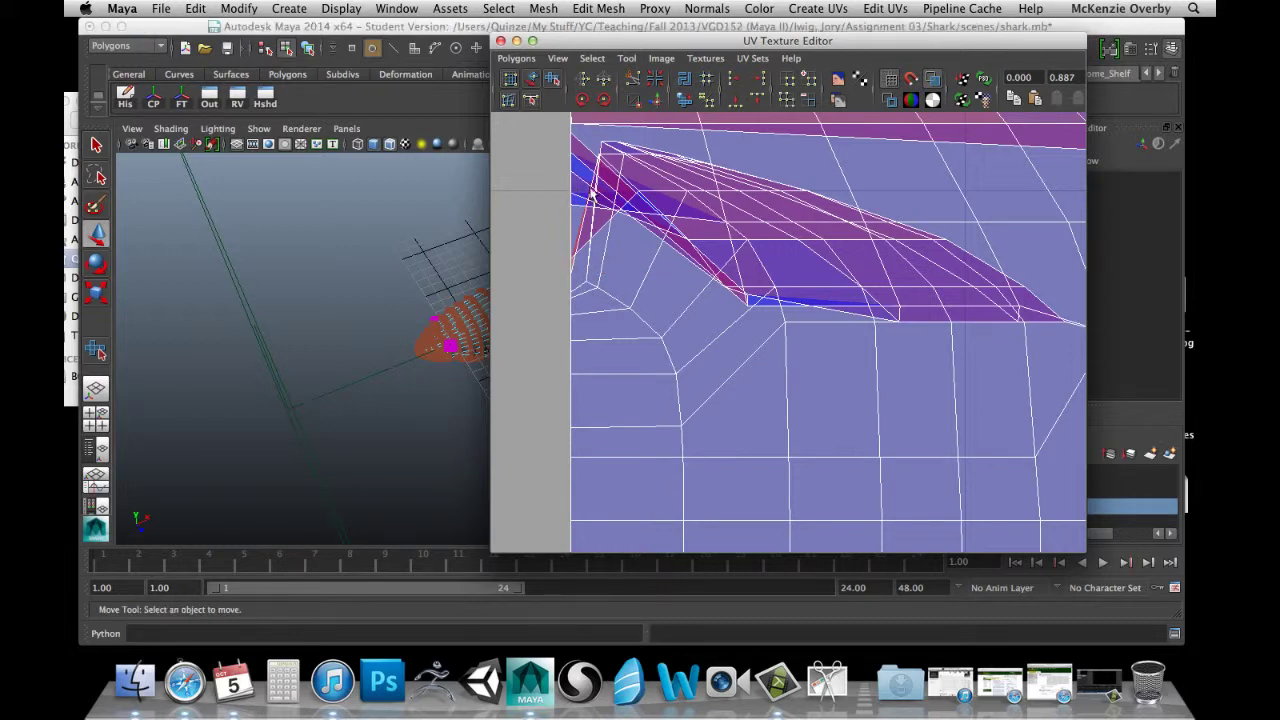
Trace the UVs connected to the left-border UV at V 0.874, and lower the connected UV at V 0.909 to about V 0.883.
left_click(571, 194)
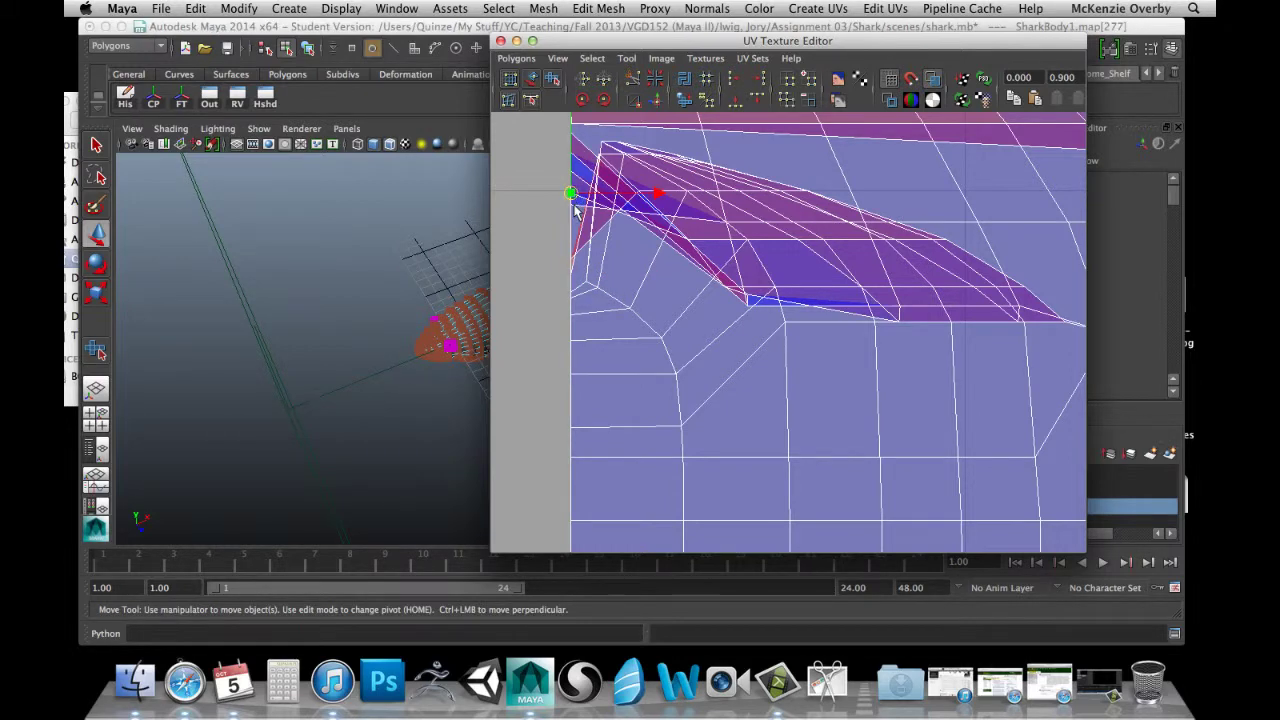
left_click(572, 292)
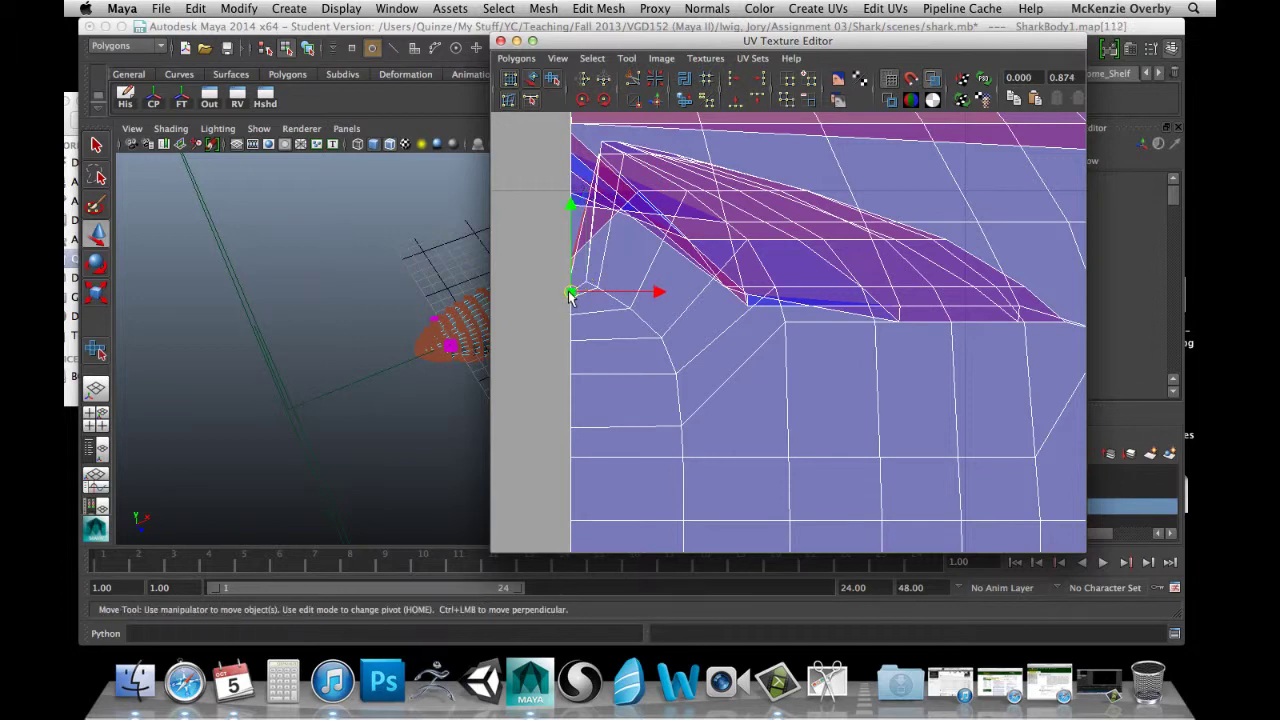
left_click(590, 283, "shift")
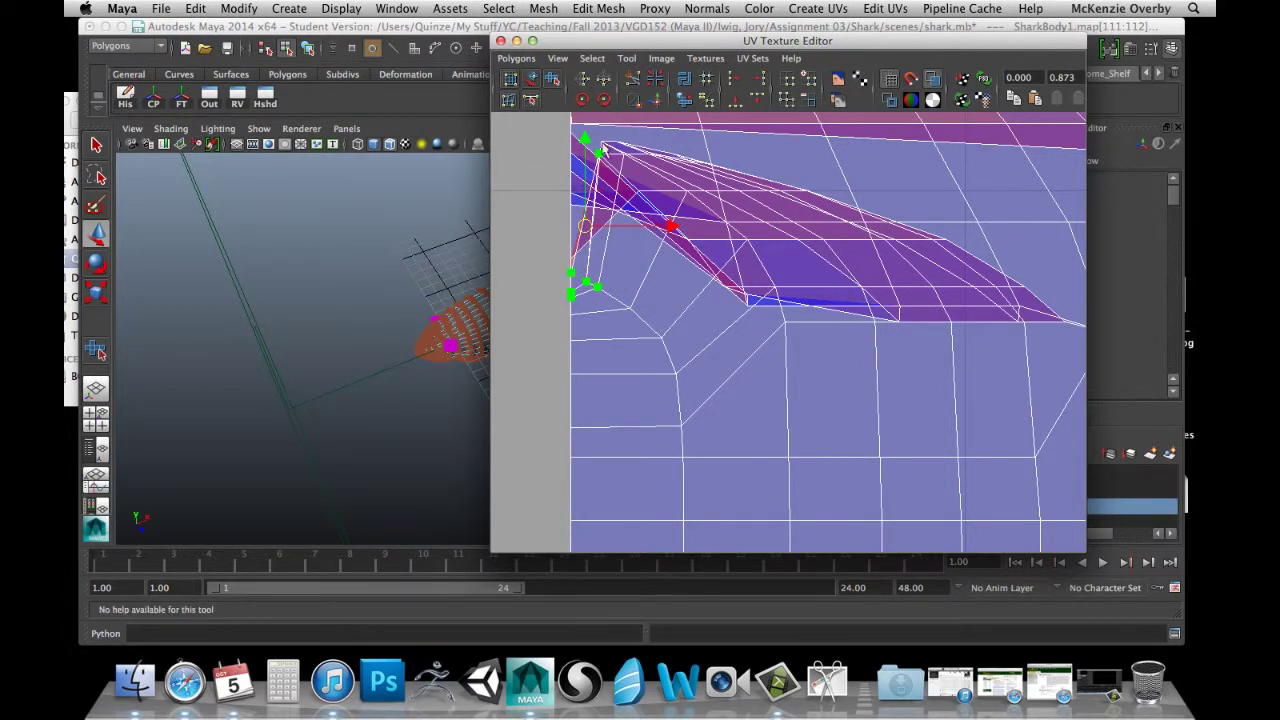
left_click(598, 153)
left_click_drag(601, 141, 594, 262)
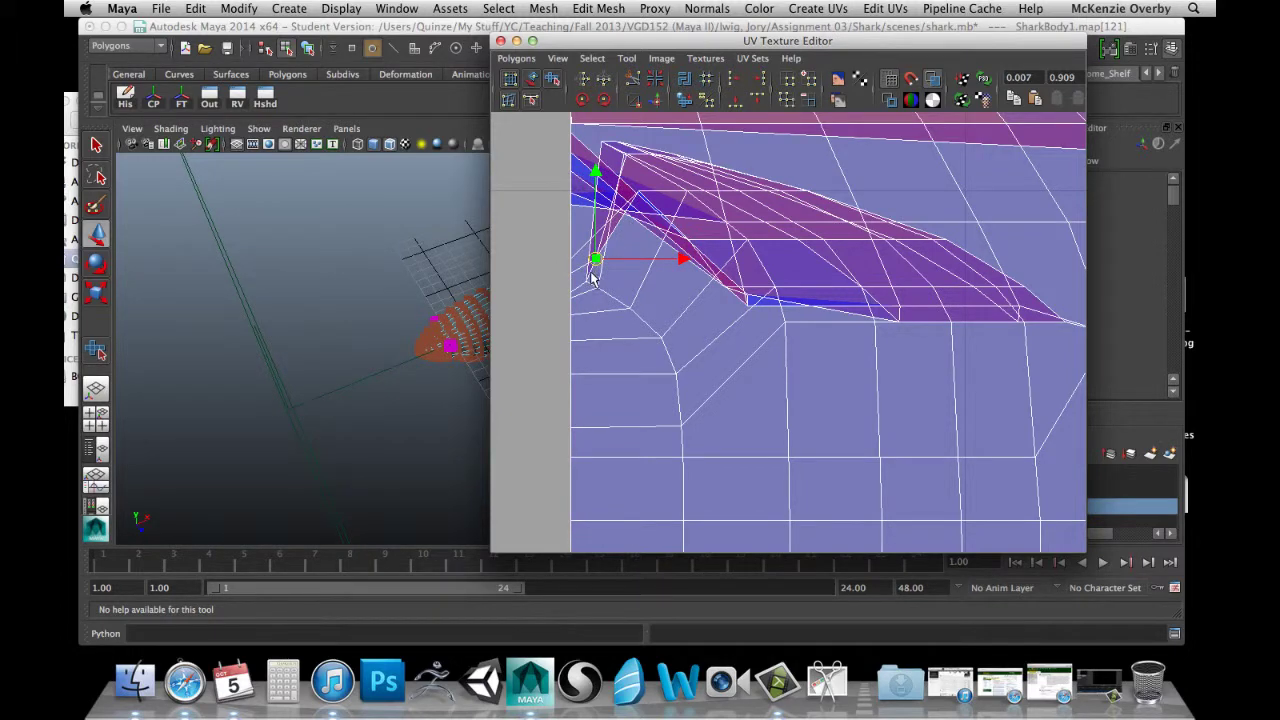
Trace the UVs connected to the left-border UV at V 0.883, and lower the connected border UV at V 0.900 to about V 0.889.
left_click(571, 194)
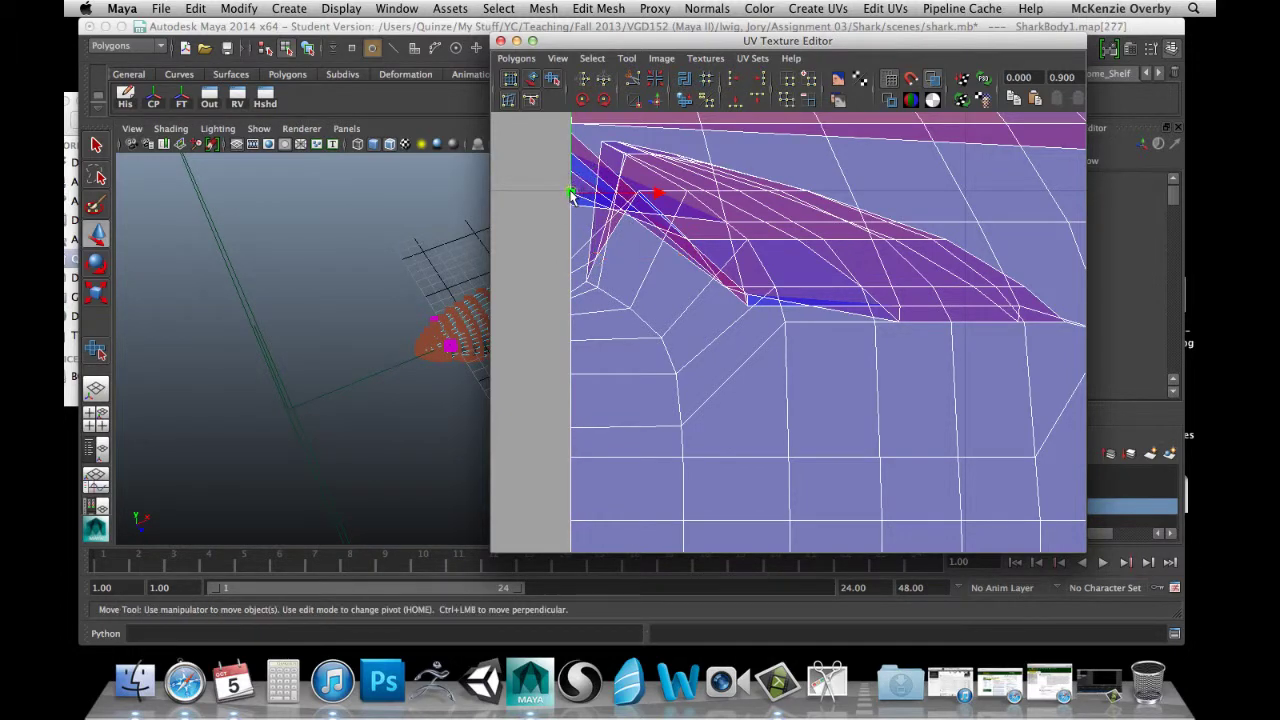
left_click(578, 150)
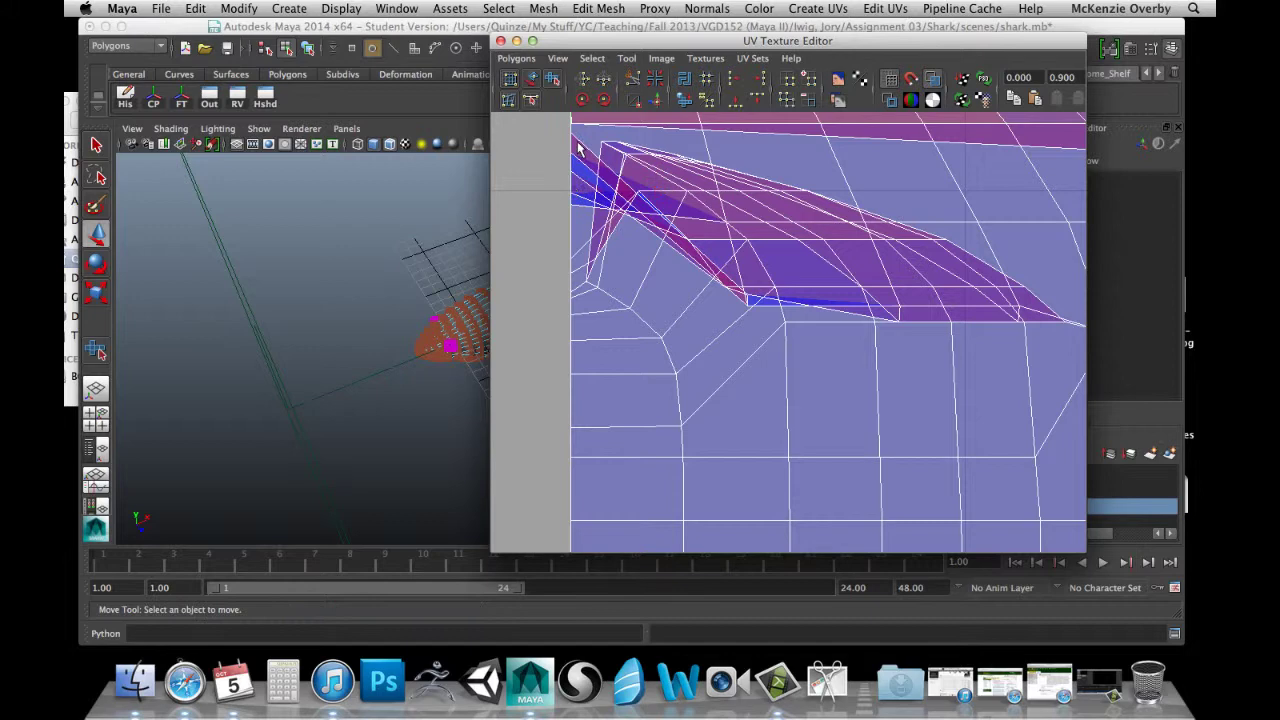
left_click(569, 259)
key("shift+period")
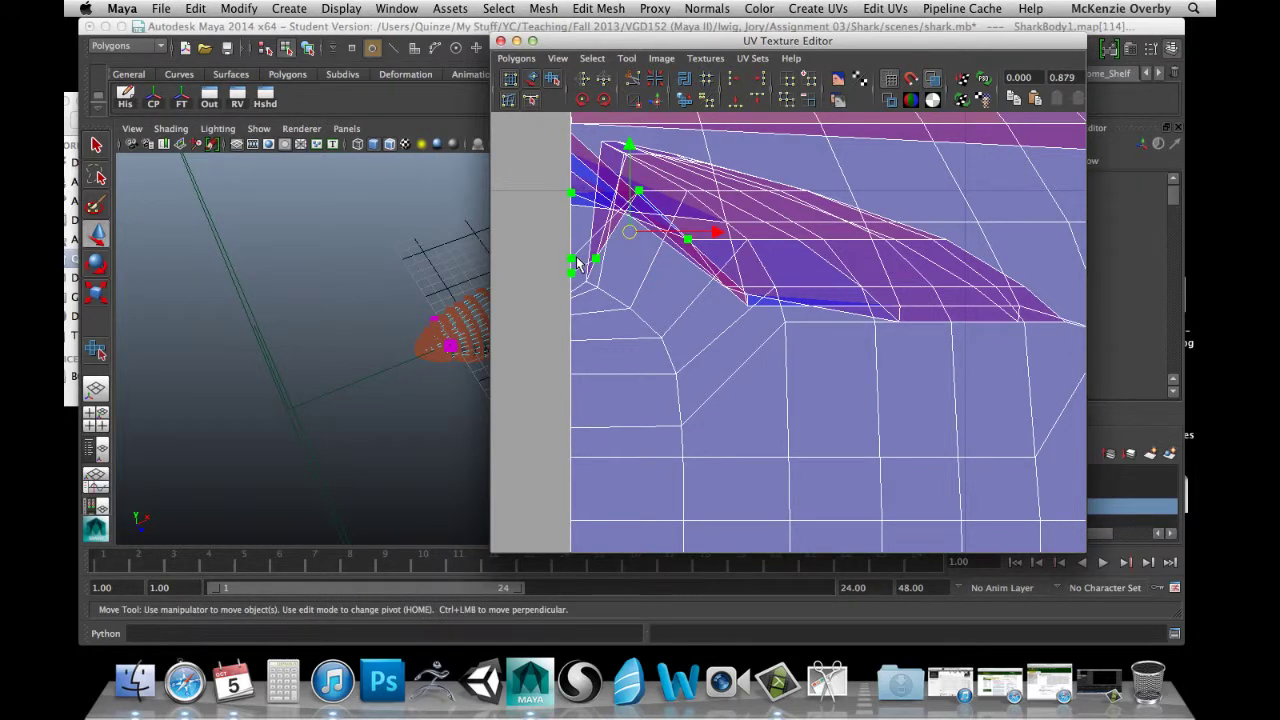
left_click_drag(563, 185, 574, 197)
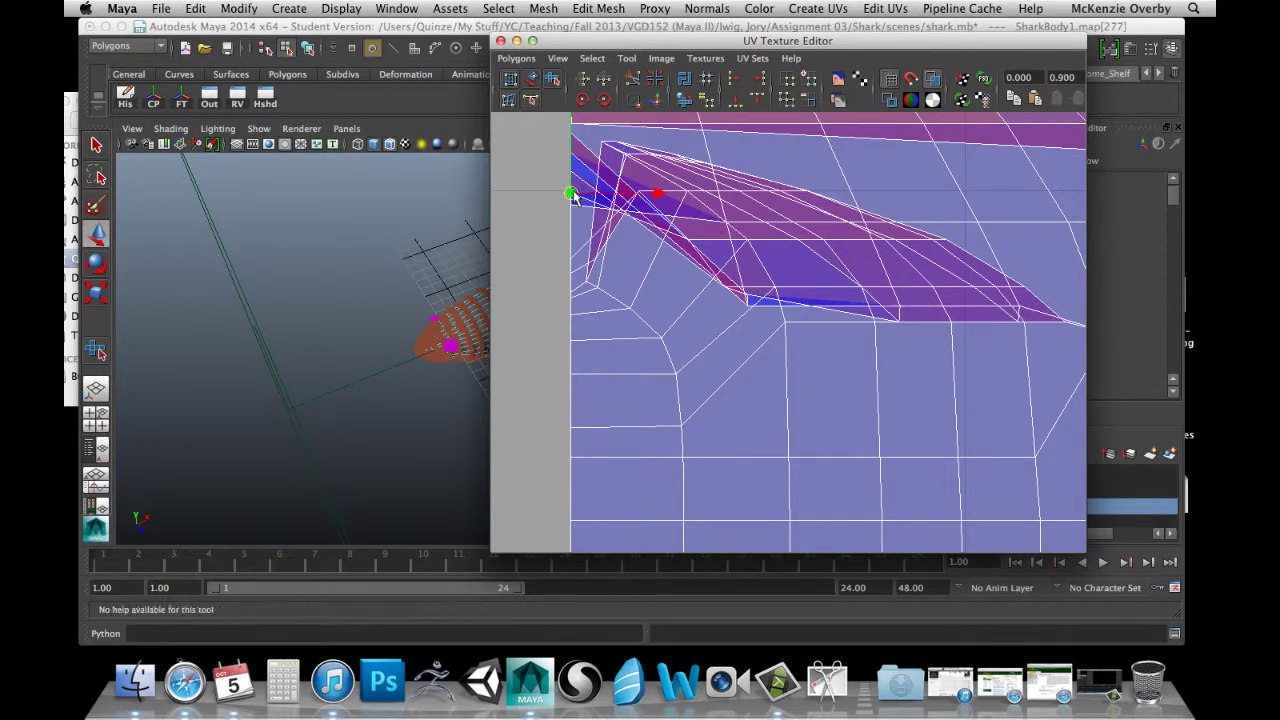
left_click_drag(571, 132, 576, 176)
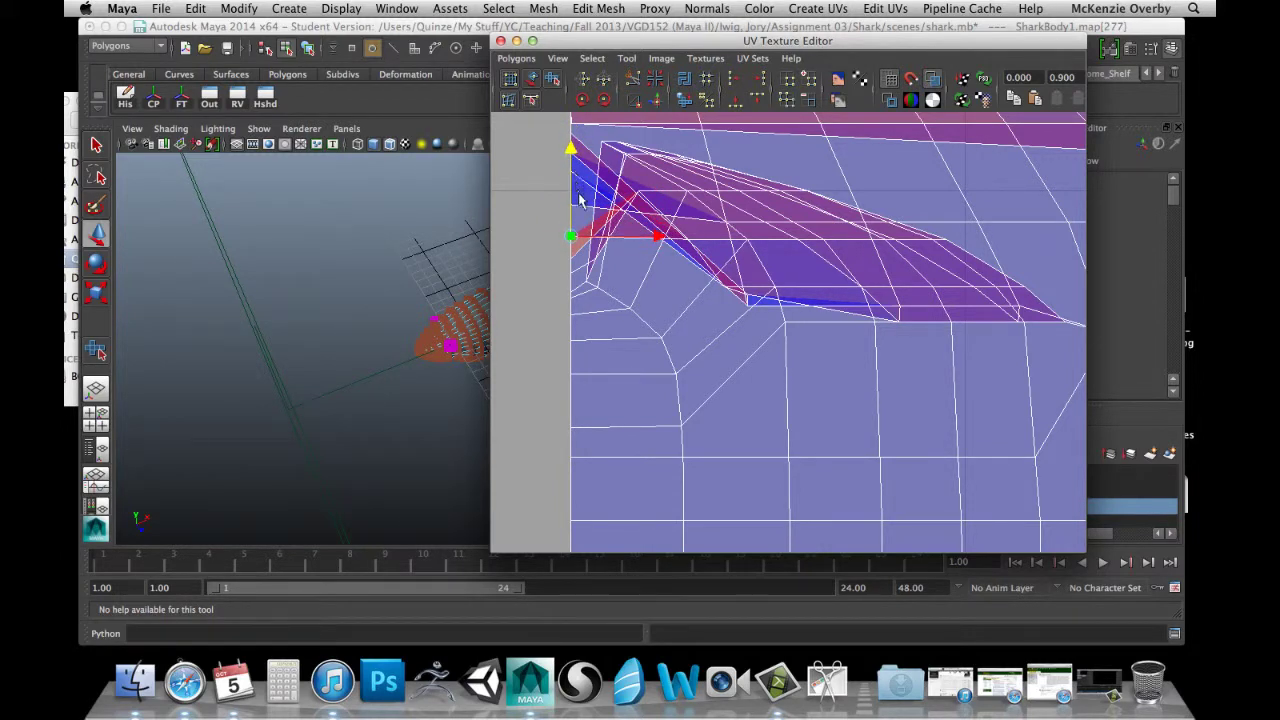
left_click(588, 213)
Lower the UV at U 0.017, V 0.900 to about V 0.885, and the UV at U 0.006, V 0.883 to about V 0.880.
left_click(638, 189)
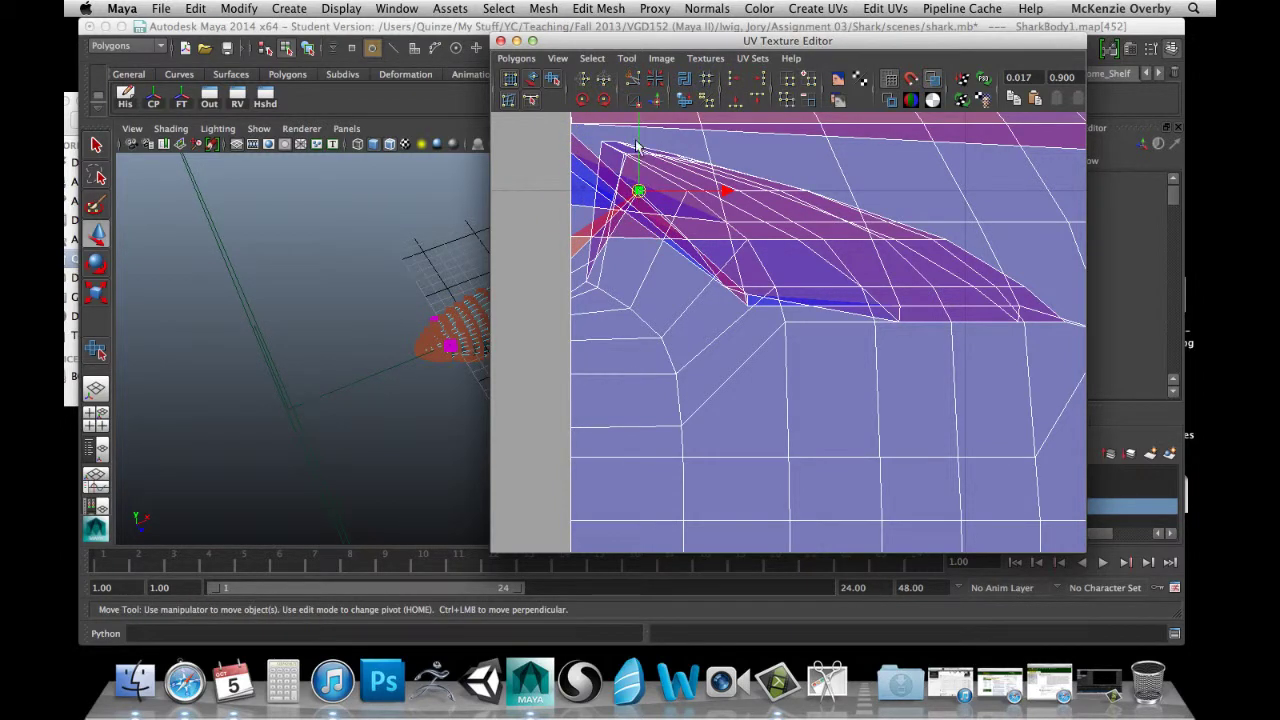
left_click_drag(640, 124, 594, 185)
left_click(597, 264)
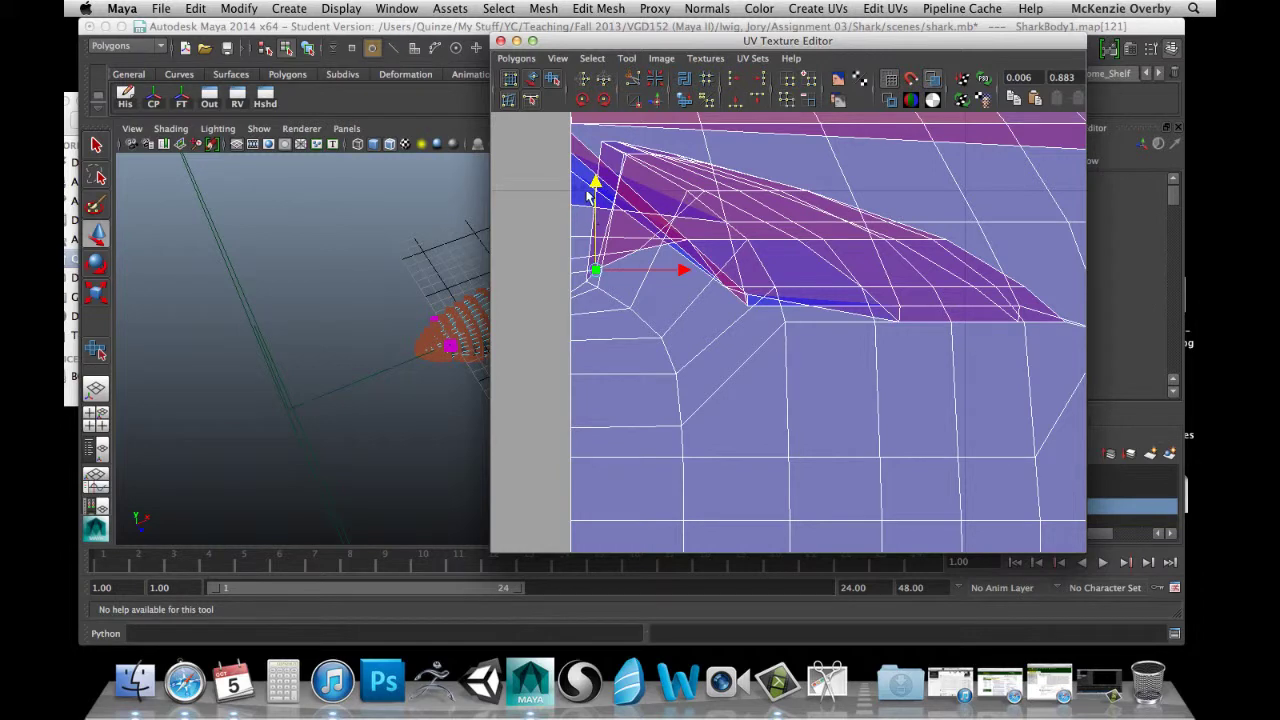
Trace the UVs connected to the left-border UV at V 0.889, and lower the connected border UV at V 0.905 to about V 0.893.
left_click(570, 171)
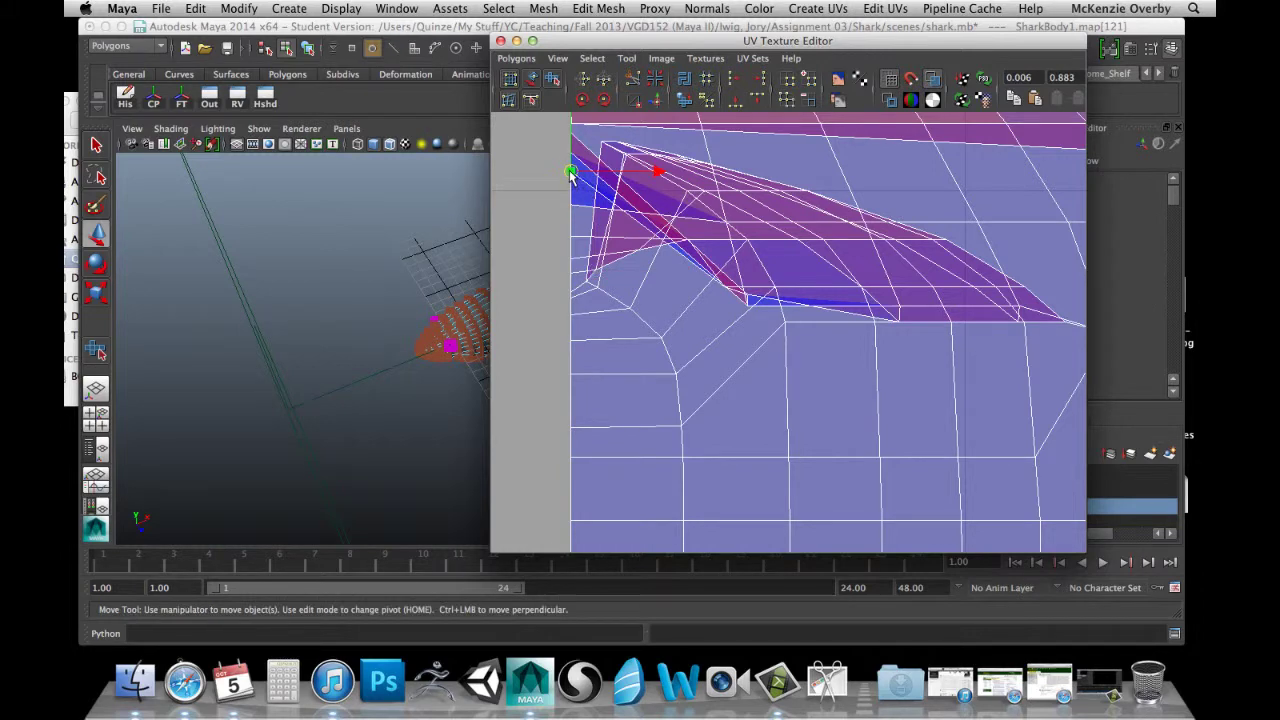
left_click(571, 236)
key("shift+period")
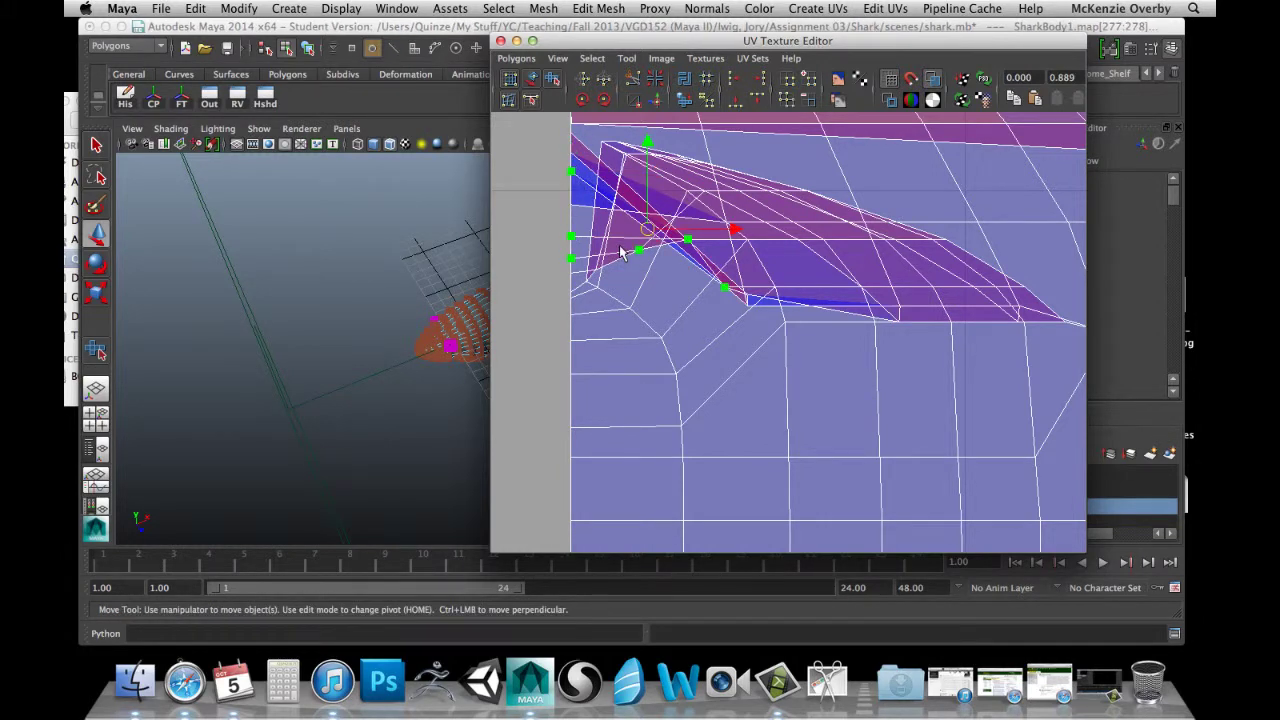
left_click(571, 172)
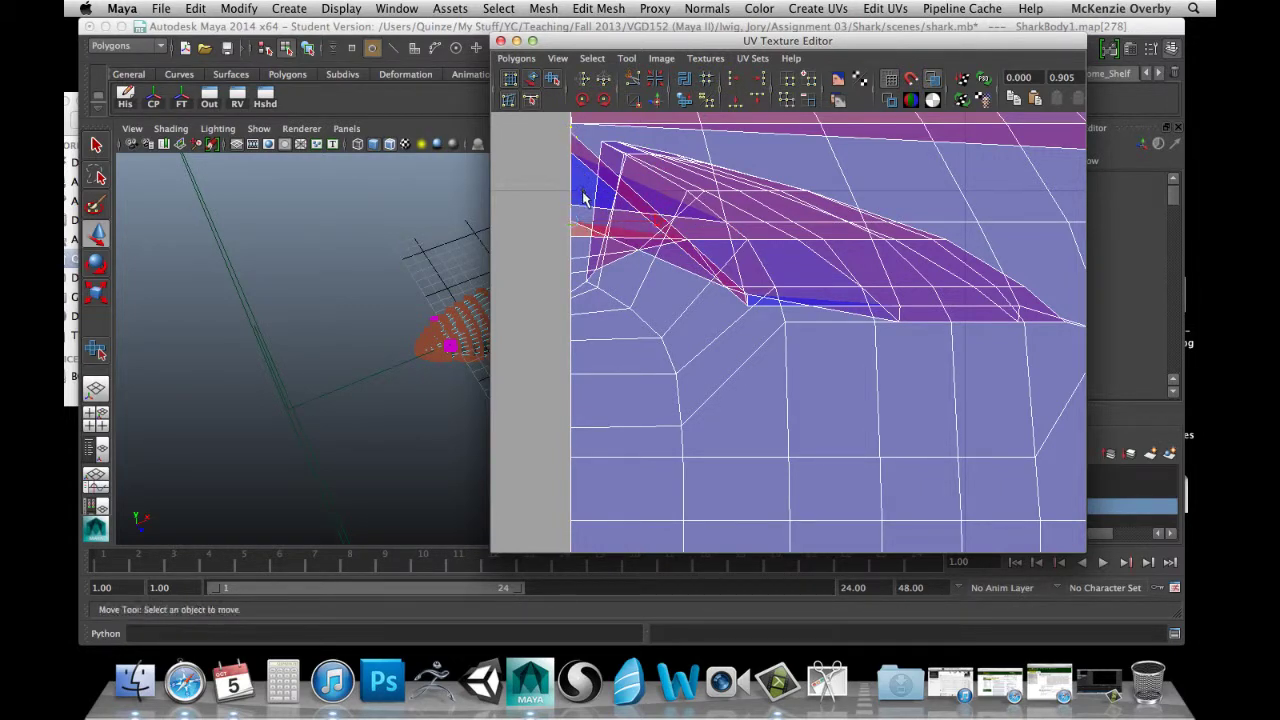
left_click(587, 212)
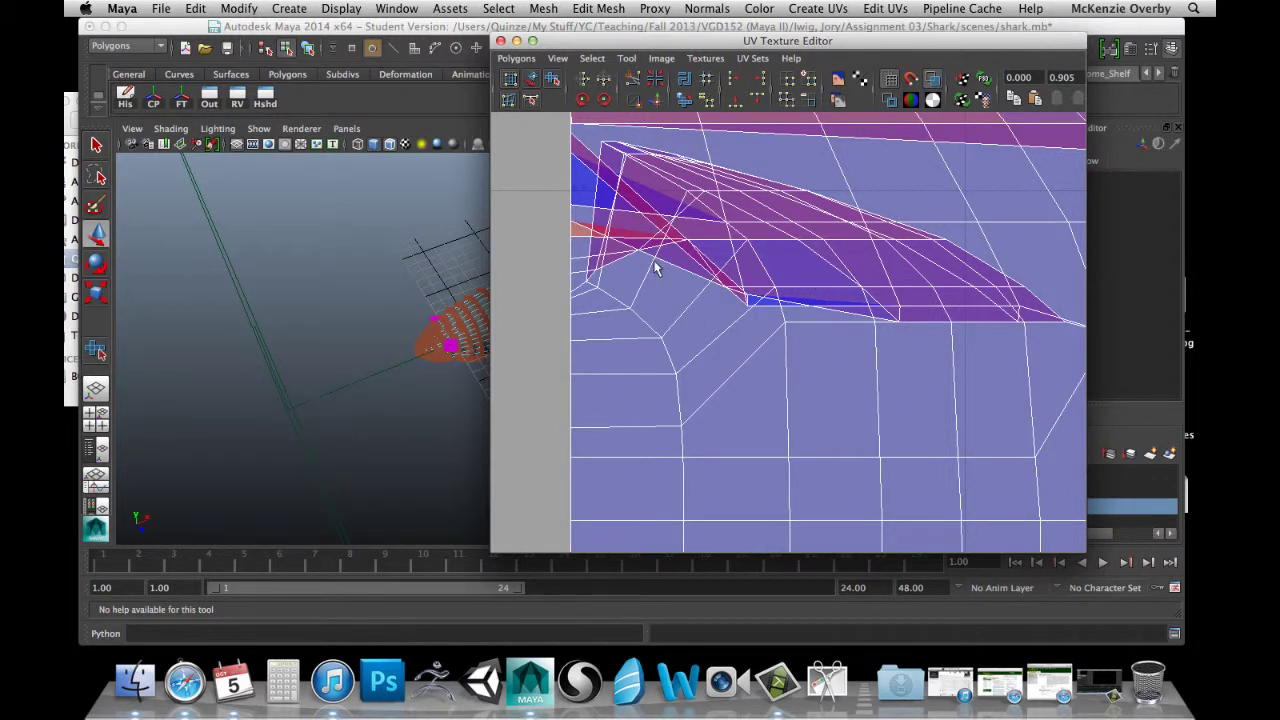
Examine which UVs are connected to the left-border UV at V 0.889 and to the lowered border UV just above it.
left_click(572, 234)
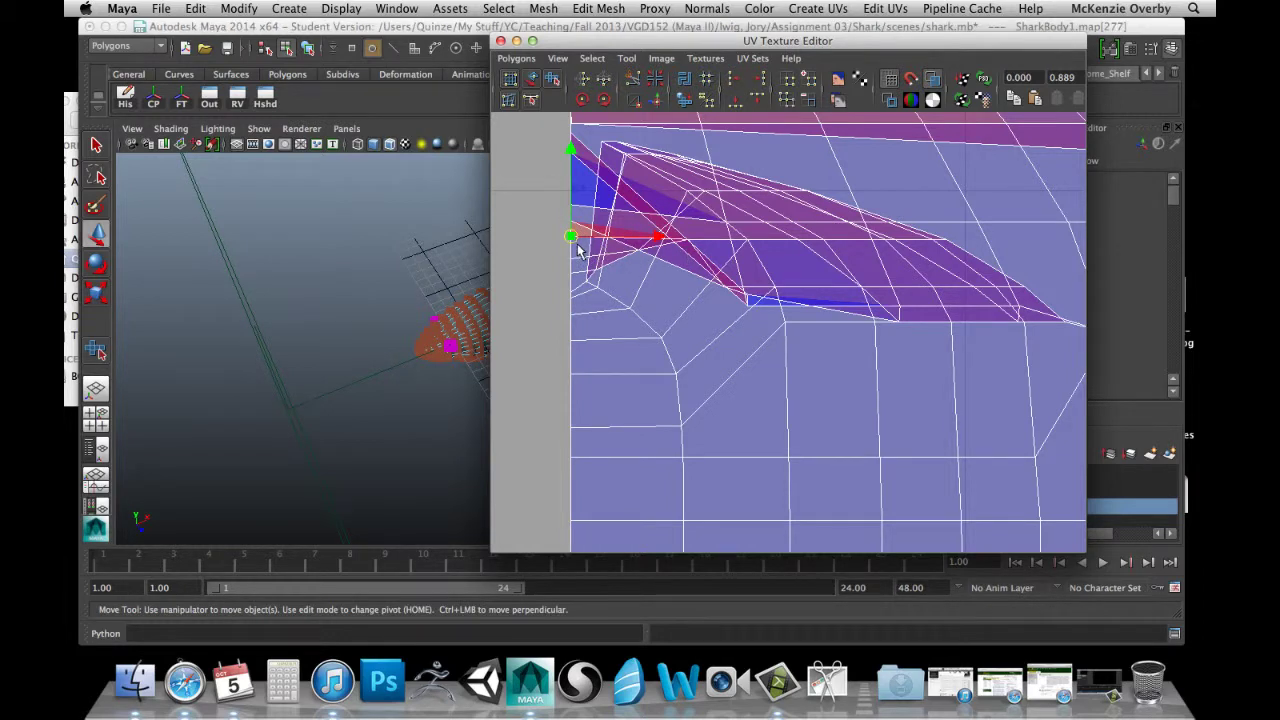
key("shift+period")
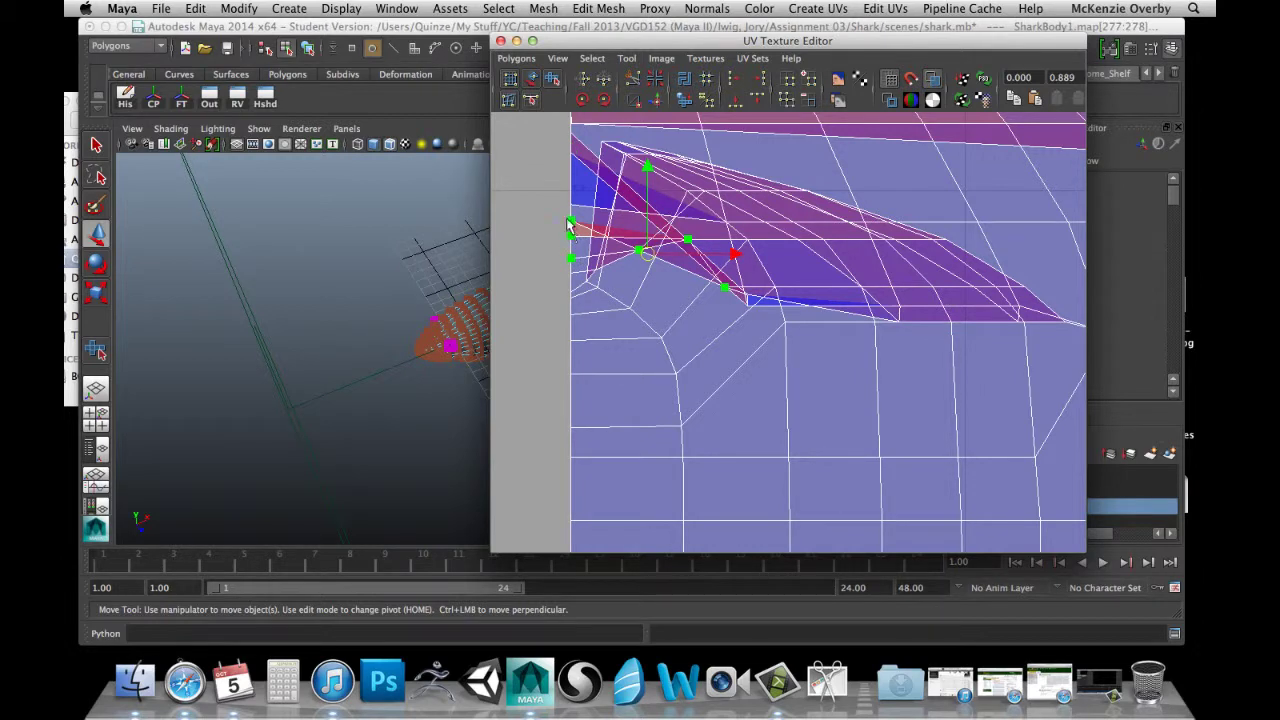
left_click(577, 244)
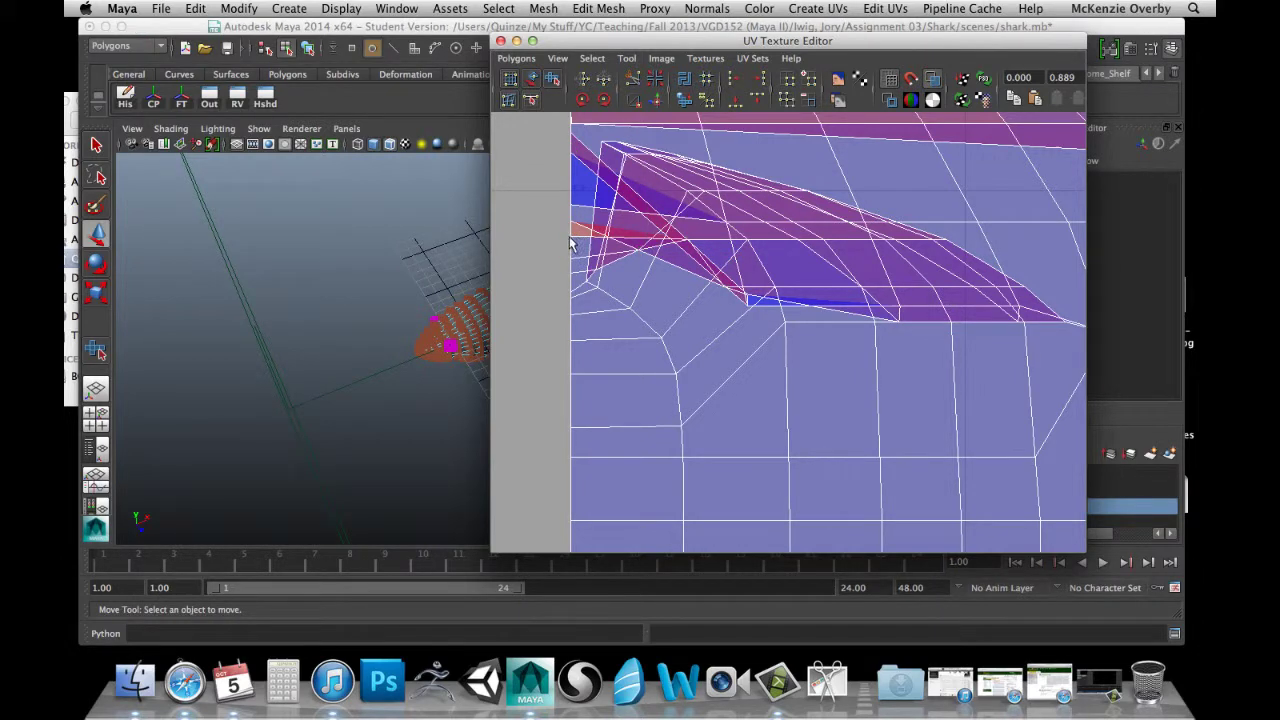
left_click(571, 237)
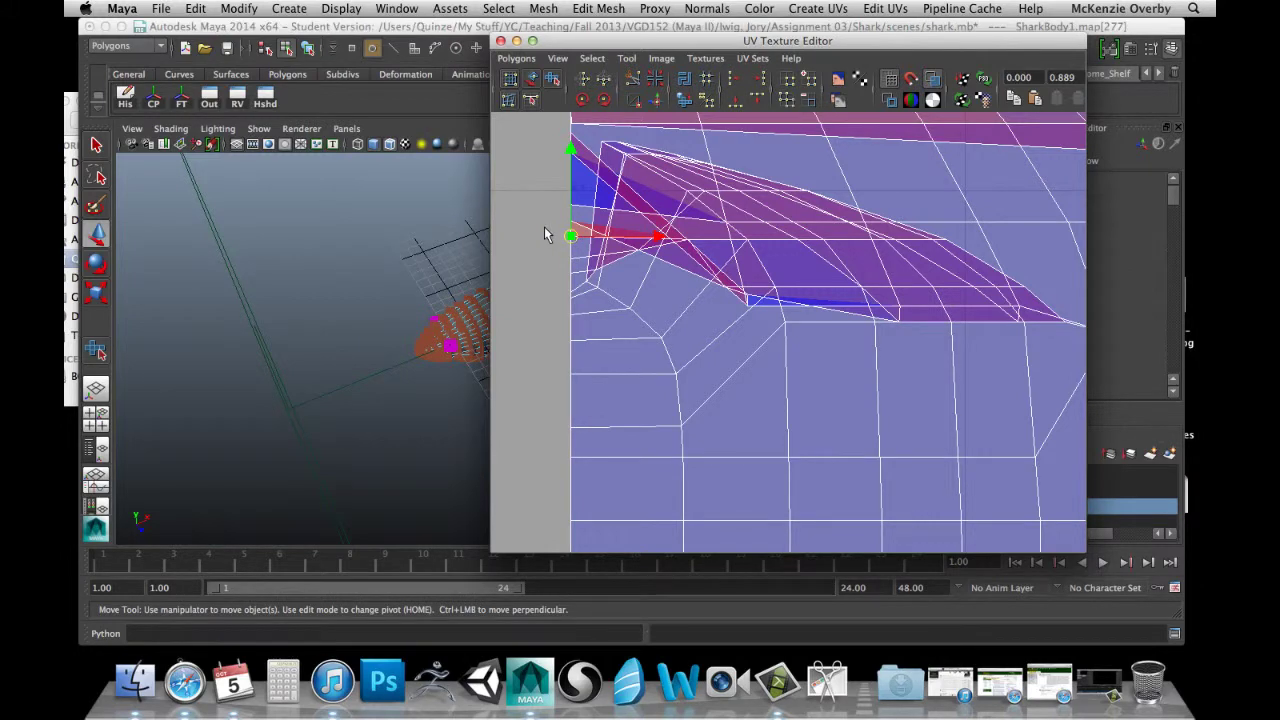
key("shift+period")
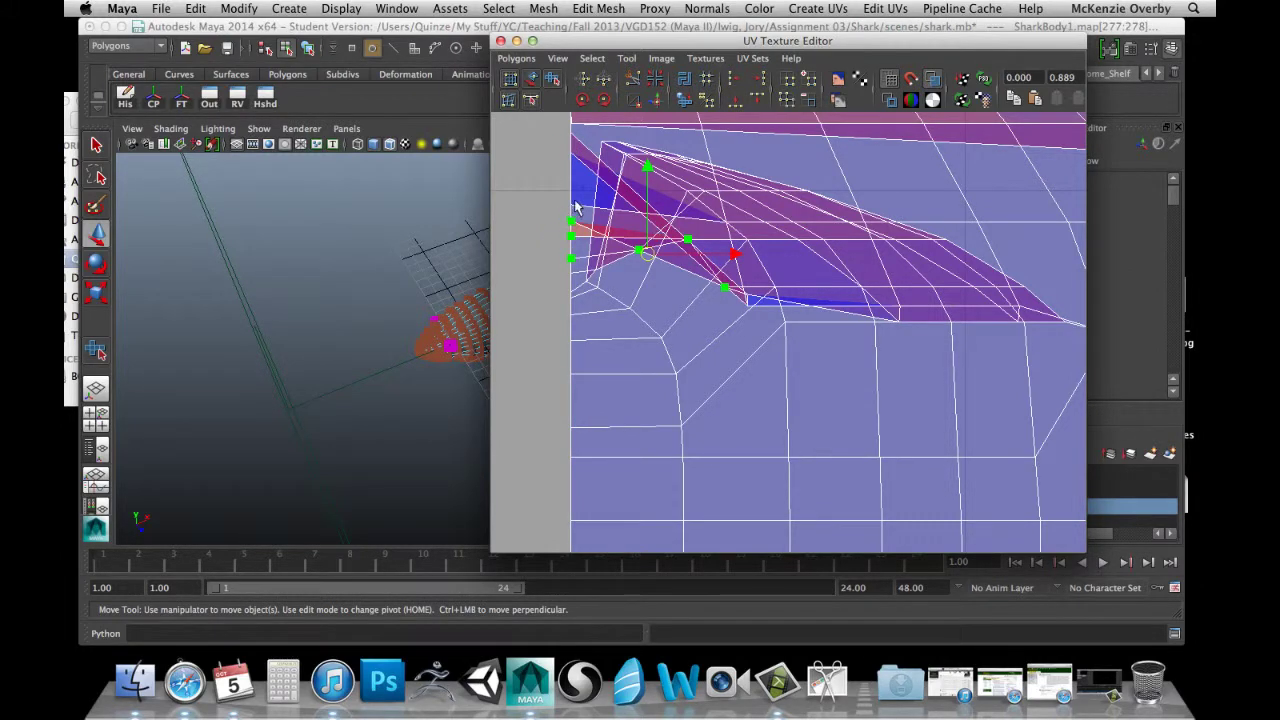
left_click(568, 200)
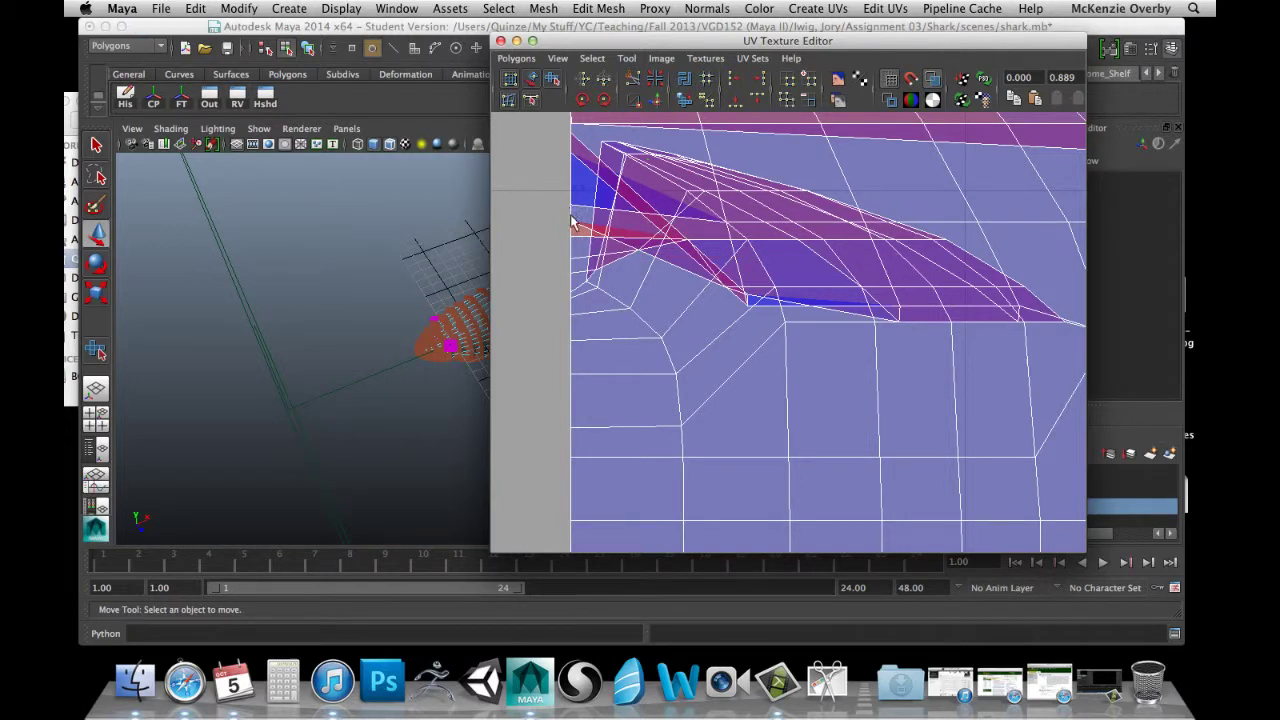
left_click(573, 222)
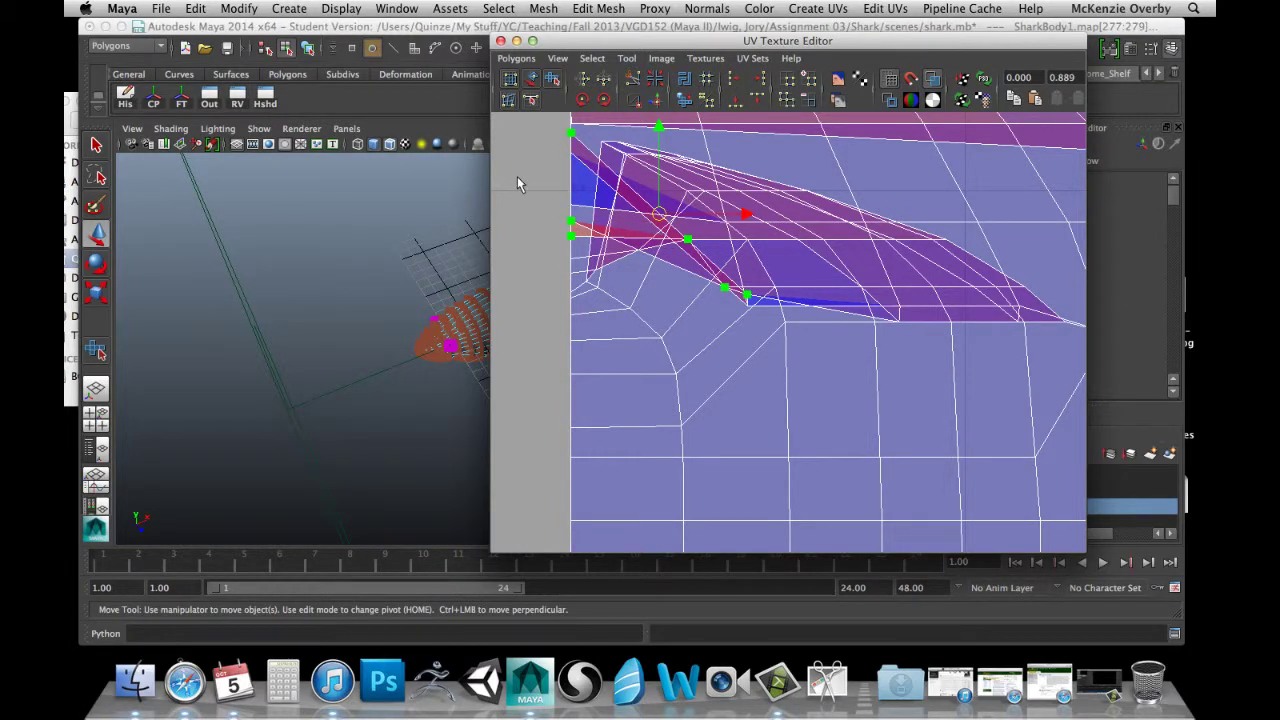
Lower the left-border UV at V 0.915 to about V 0.895, and raise the border UV at V 0.897 to about V 0.901.
left_click(571, 134)
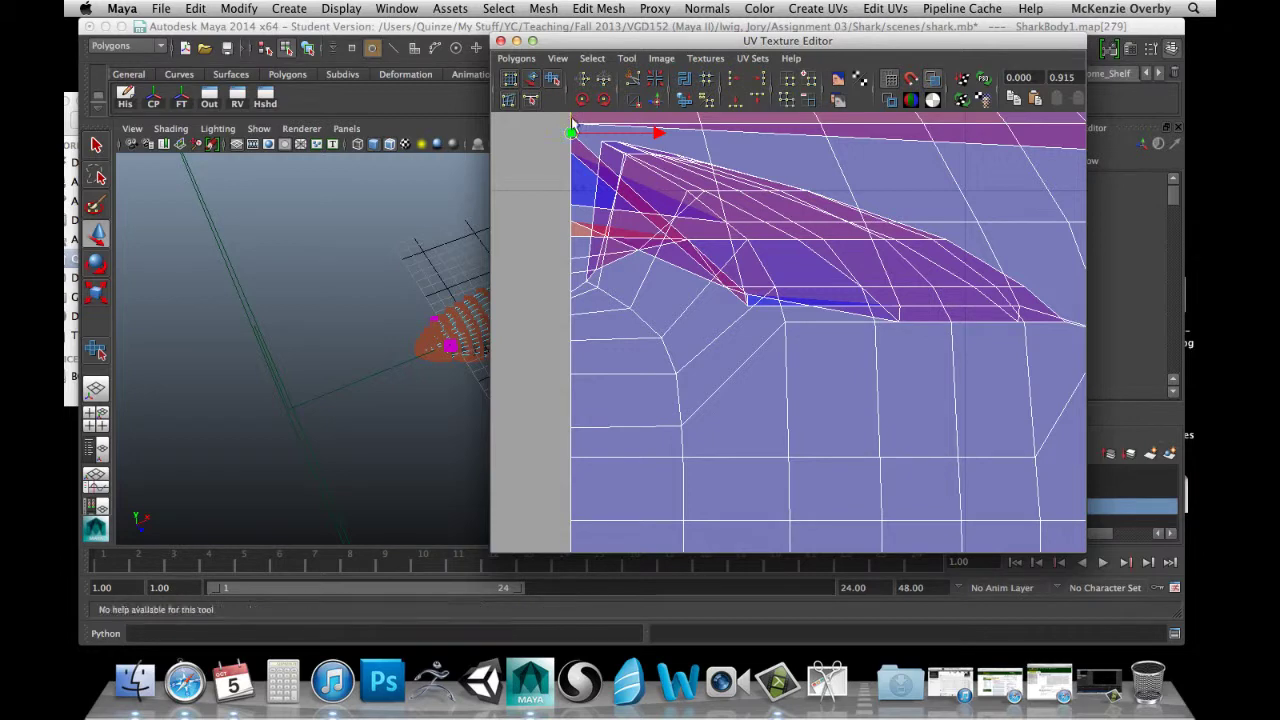
left_click_drag(572, 136, 581, 200)
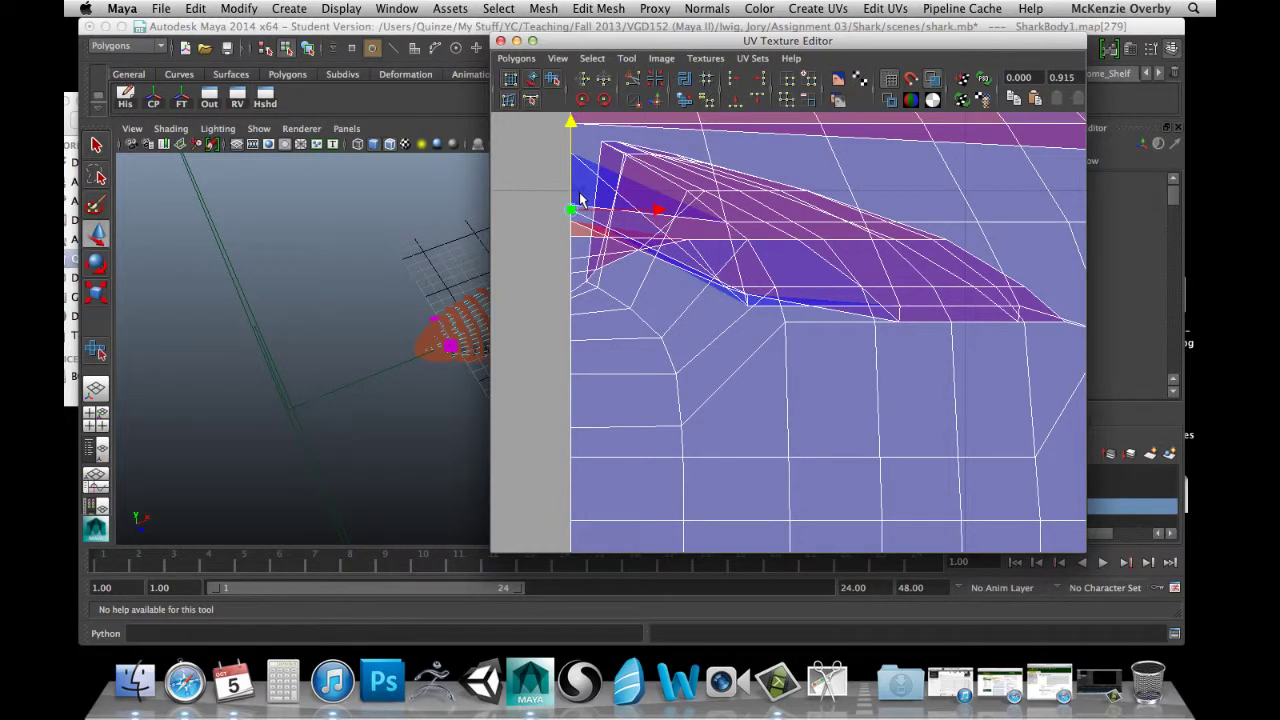
left_click(585, 190)
left_click(570, 203)
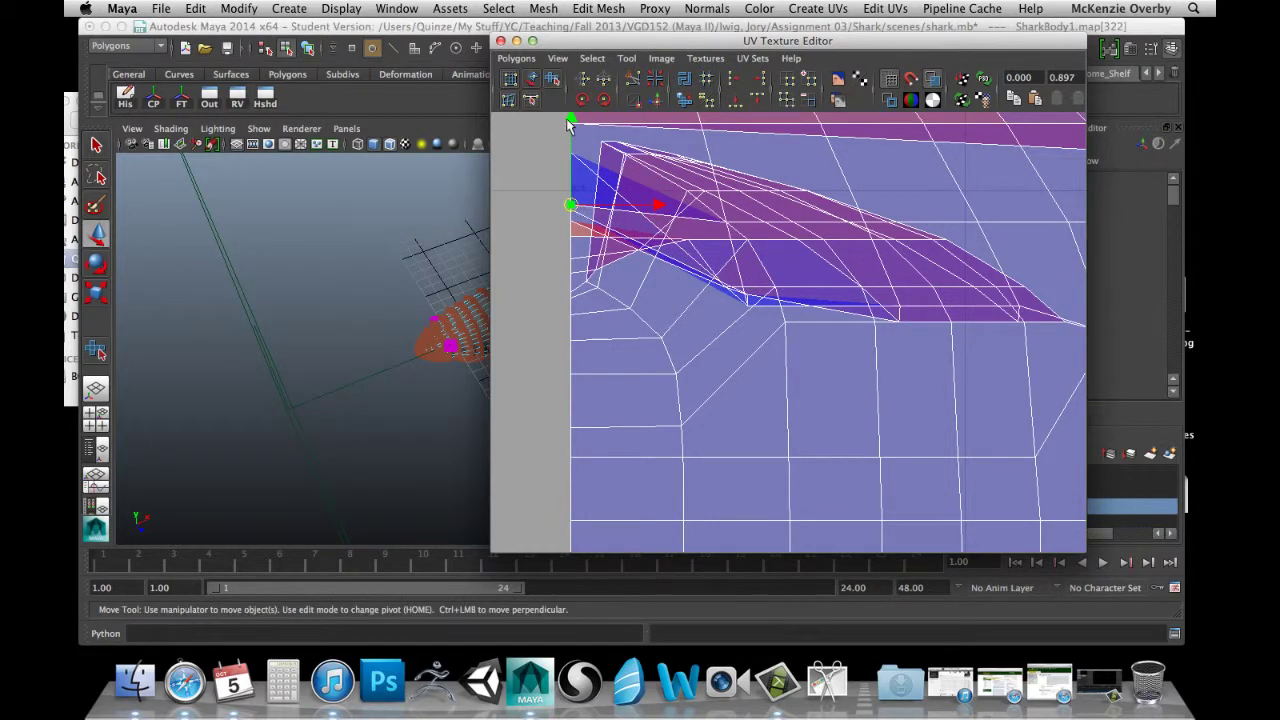
left_click_drag(569, 115, 569, 97)
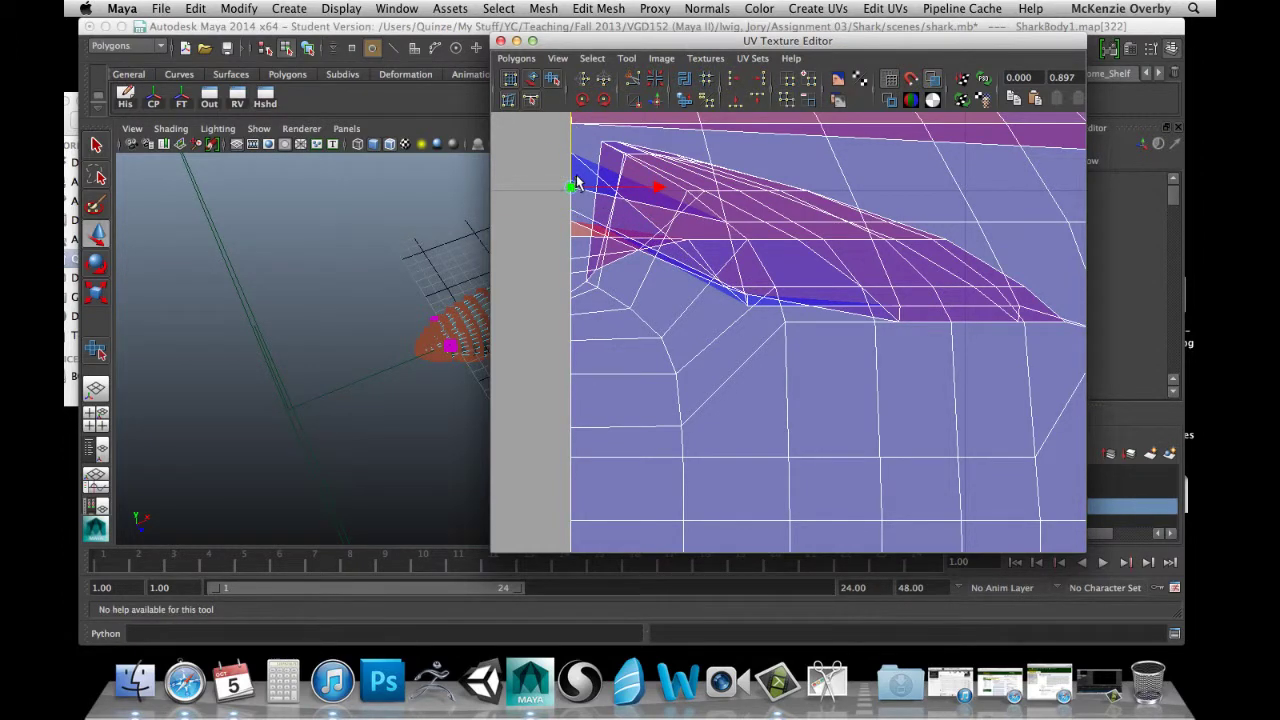
Trace the UVs connected to the raised border UV and reorder the neighbouring border UVs, moving the one at V 0.899 to about V 0.907.
key("shift+period")
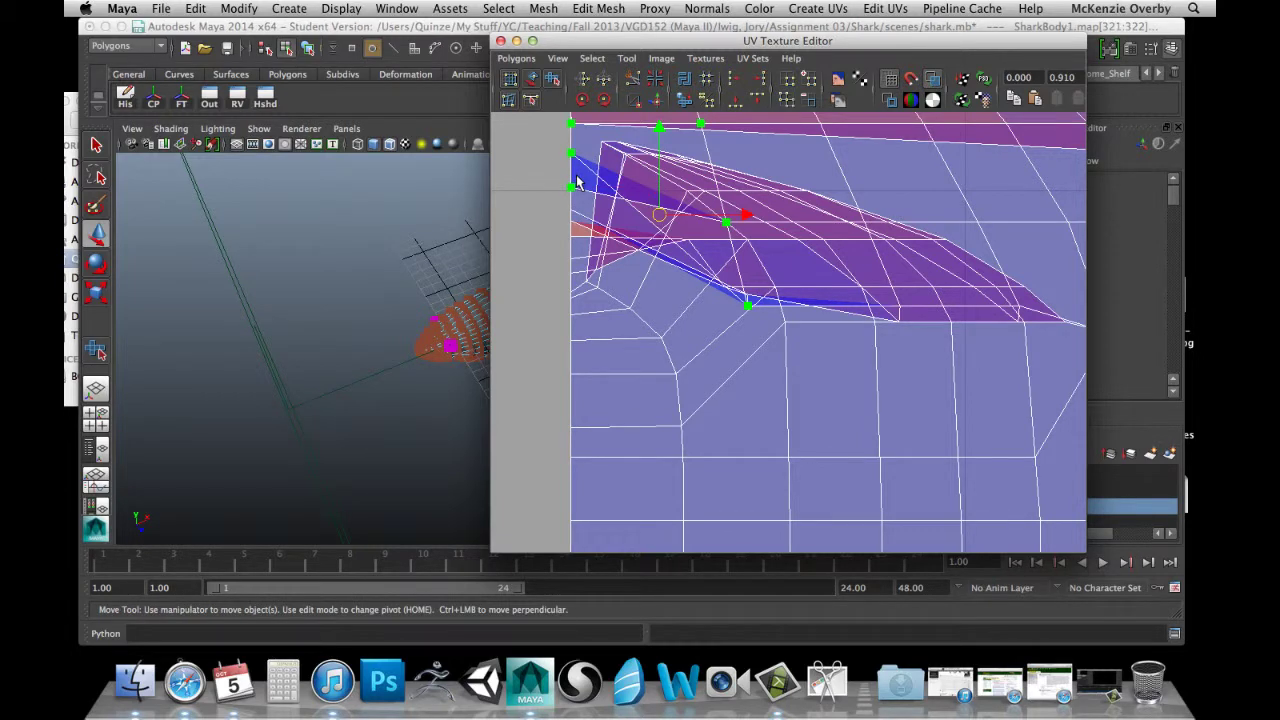
left_click(526, 136)
left_click(571, 153)
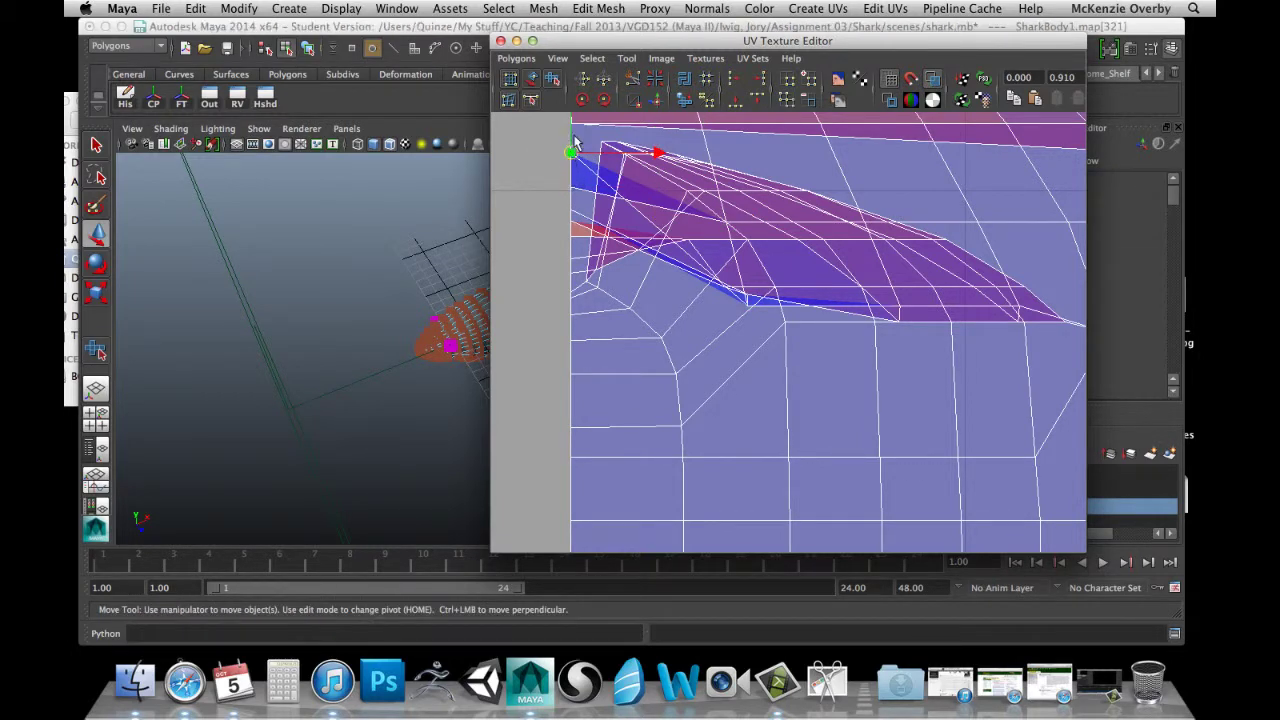
left_click_drag(575, 143, 576, 101)
left_click(582, 167)
left_click(571, 186)
left_click(571, 195)
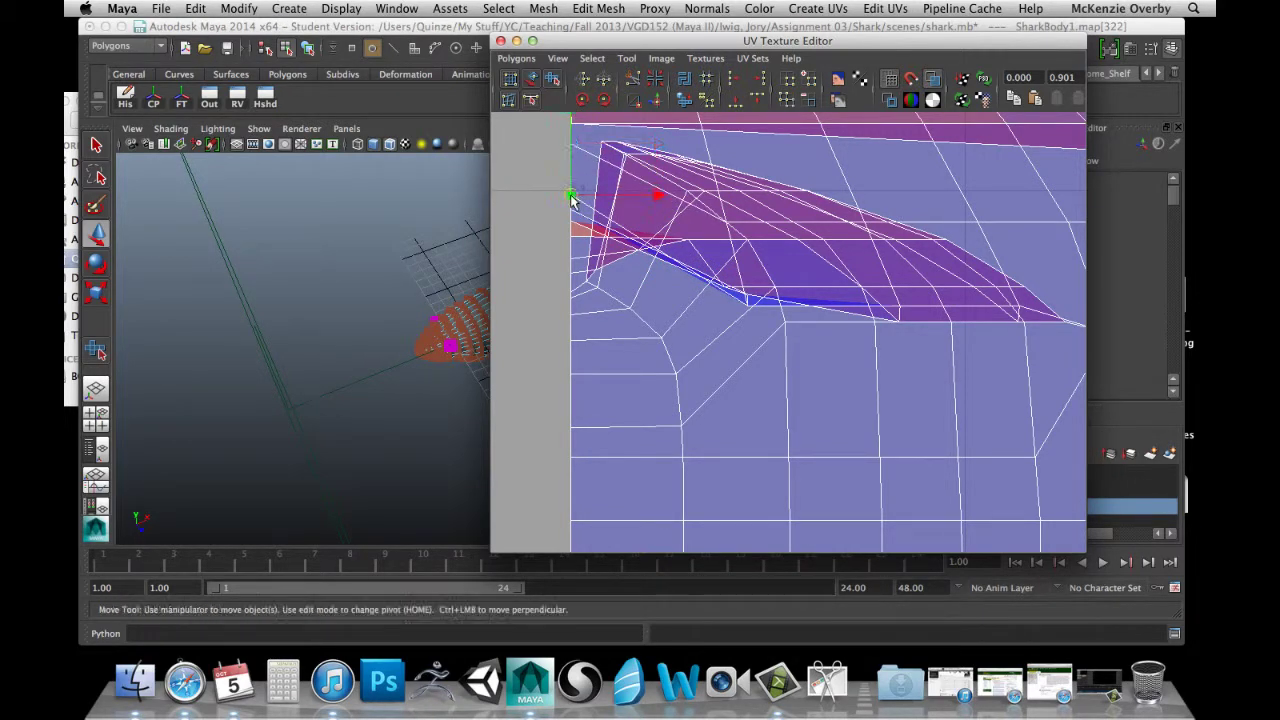
left_click_drag(572, 154, 572, 123)
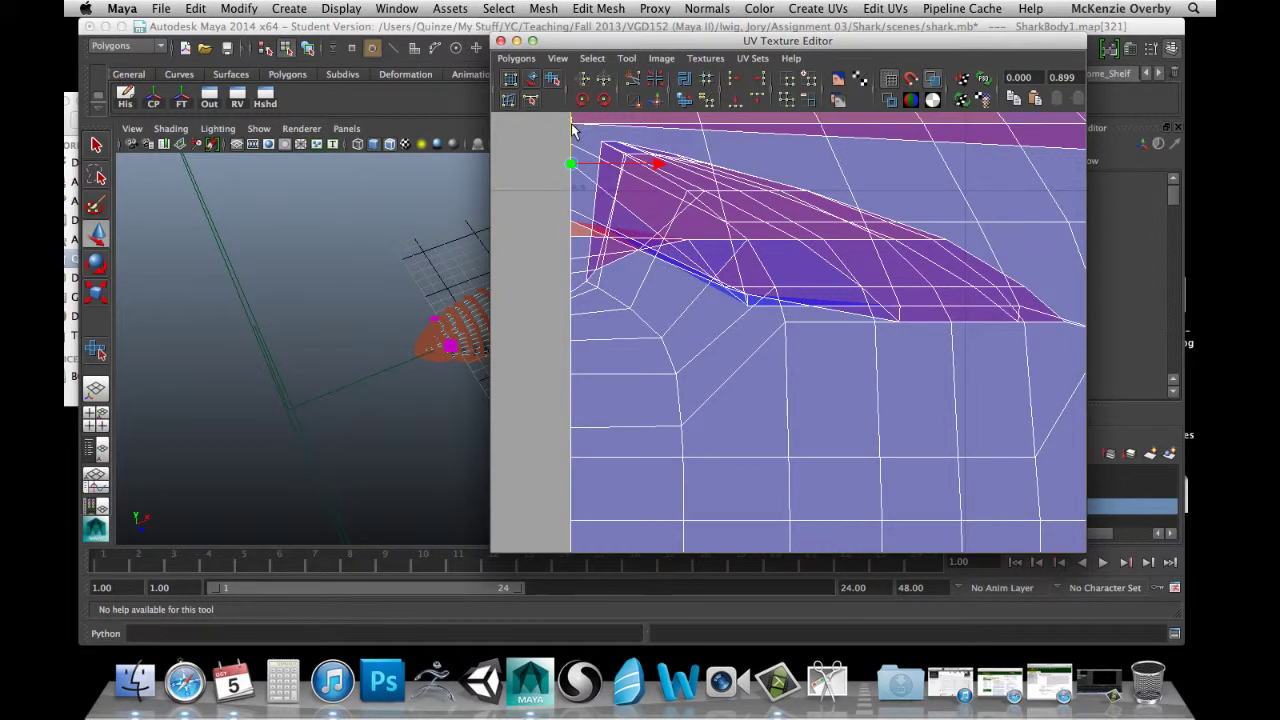
Even out the spacing of the lower left-border UVs, raising the one at V 0.895 to about V 0.901.
left_click(572, 187)
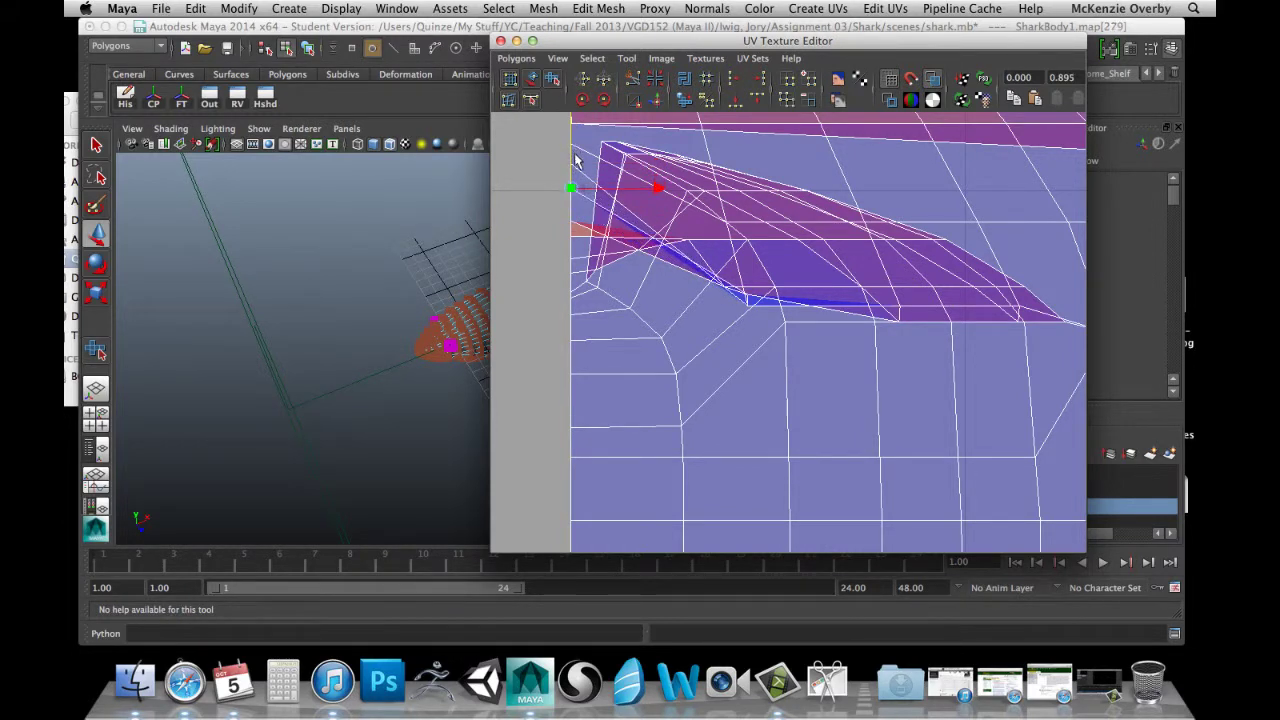
left_click(571, 221)
mouse_move(573, 177)
left_mouse_down()
mouse_move(573, 140)
mouse_move(575, 178)
left_mouse_up()
left_click(574, 236)
left_click(572, 255)
left_click(573, 276)
left_click(574, 292)
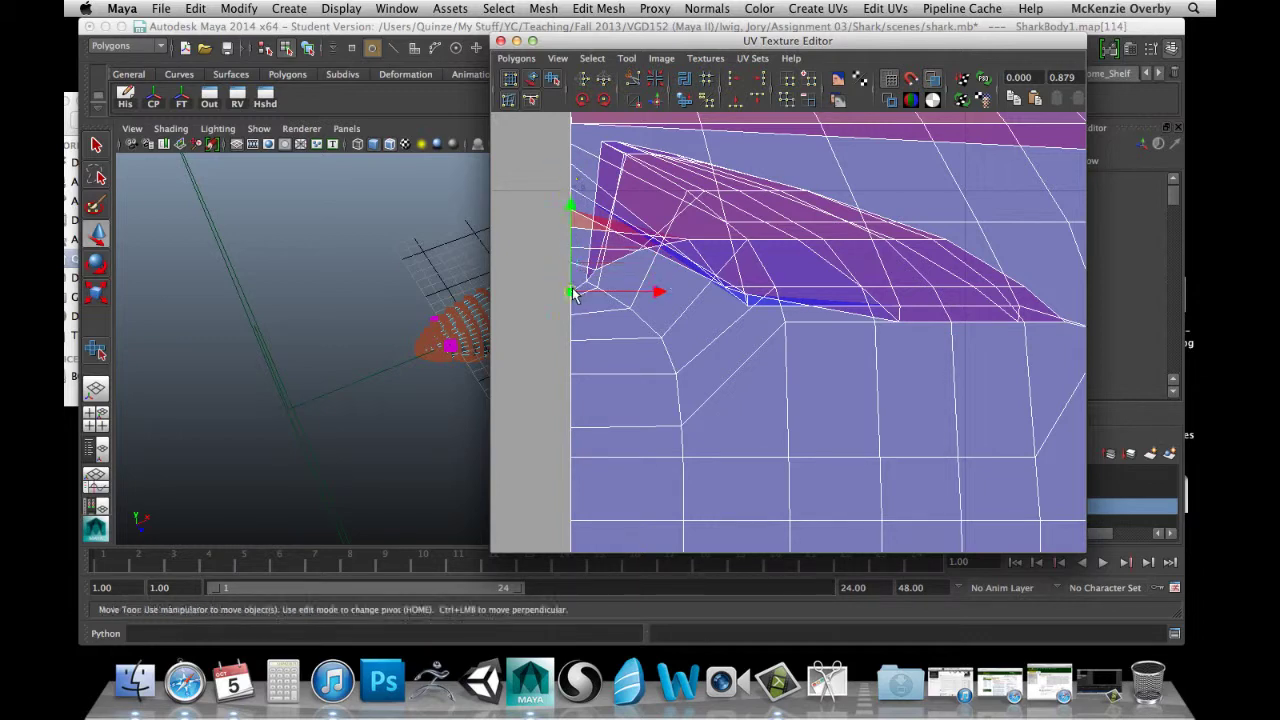
left_click_drag(571, 202, 571, 192)
left_click(535, 218)
Select the tangled UV patch beside the left border and relax it with the Smooth UV Tool until its overlaps open up.
scroll(740, 260, "down", 3)
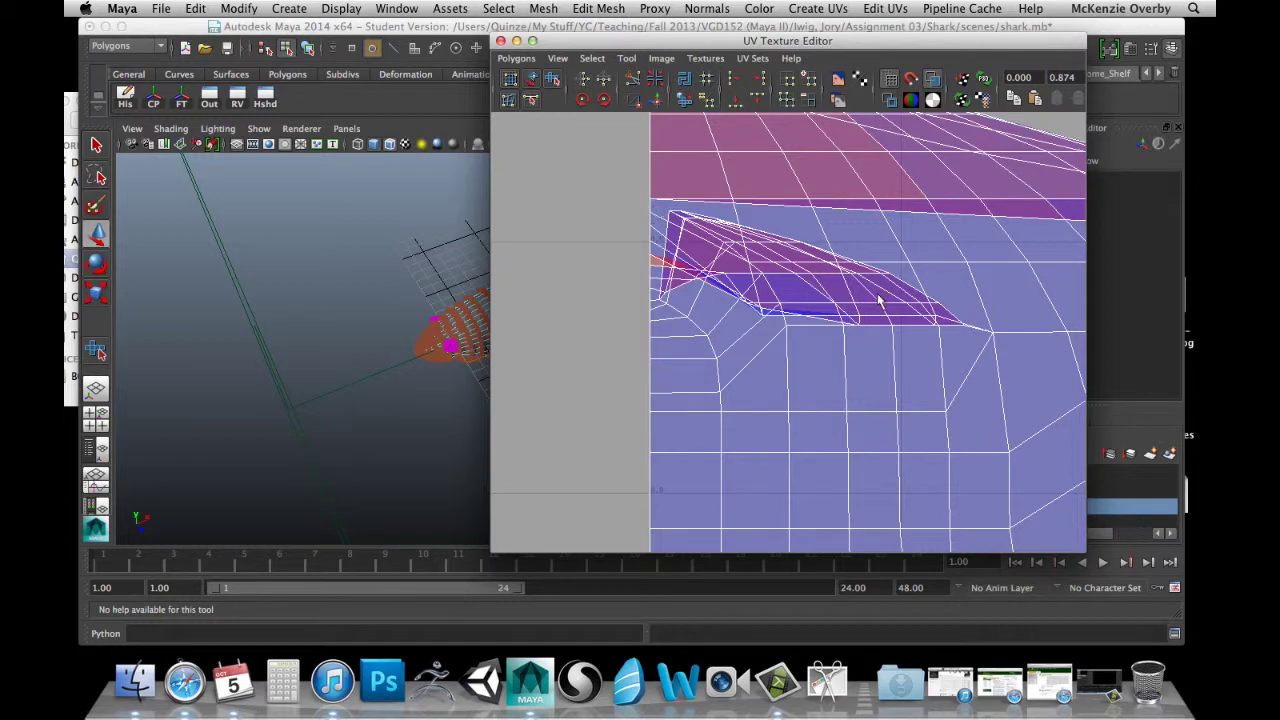
scroll(877, 339, "up", 1)
scroll(648, 318, "down", 1)
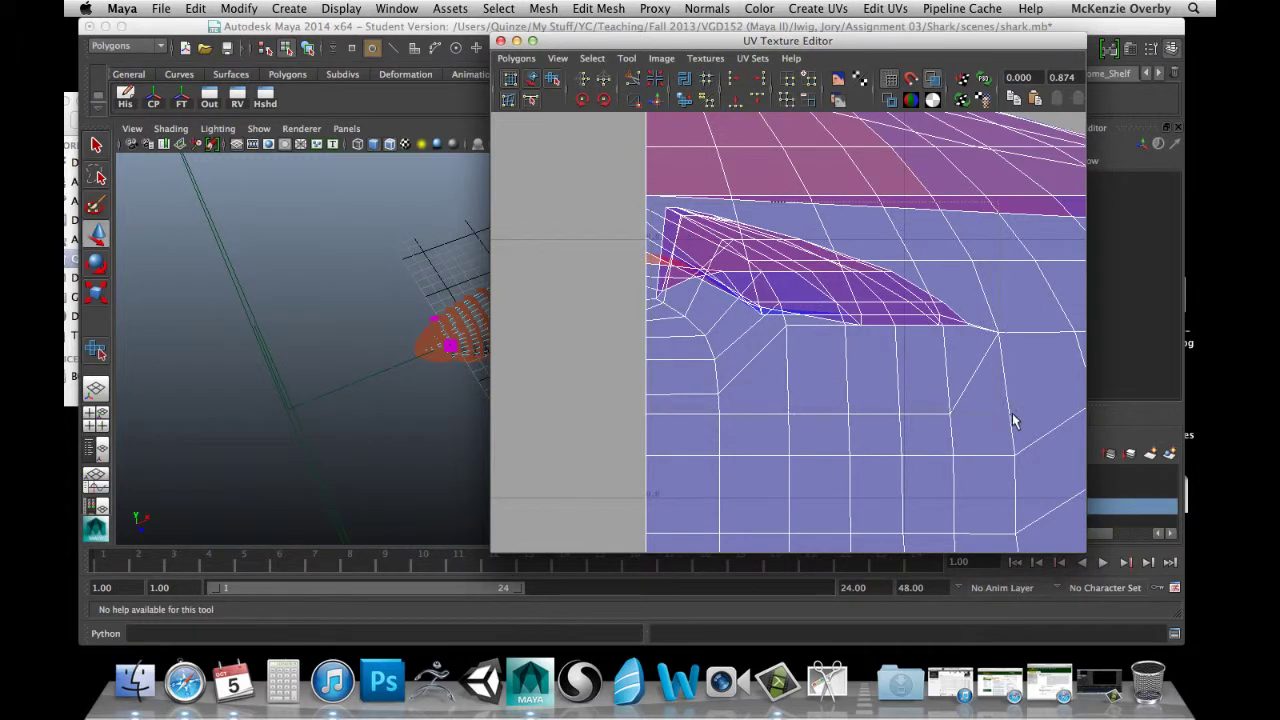
left_click_drag(1012, 413, 1012, 413)
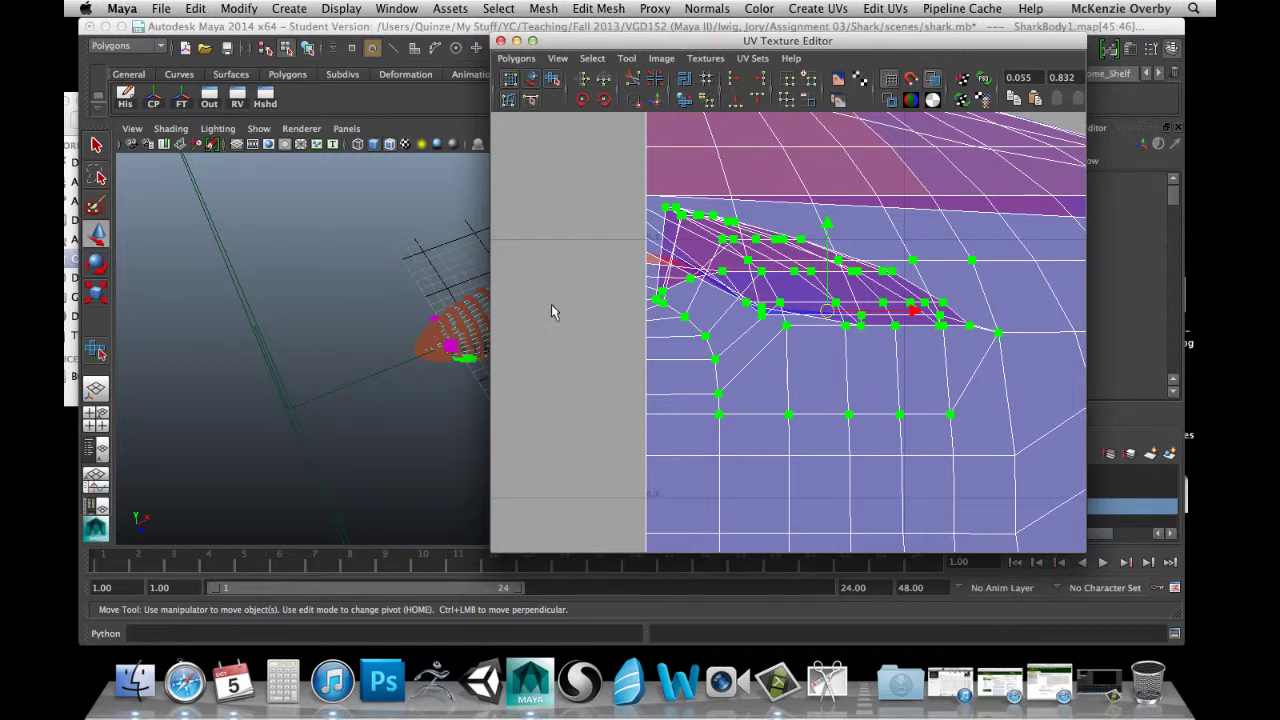
left_click(552, 78)
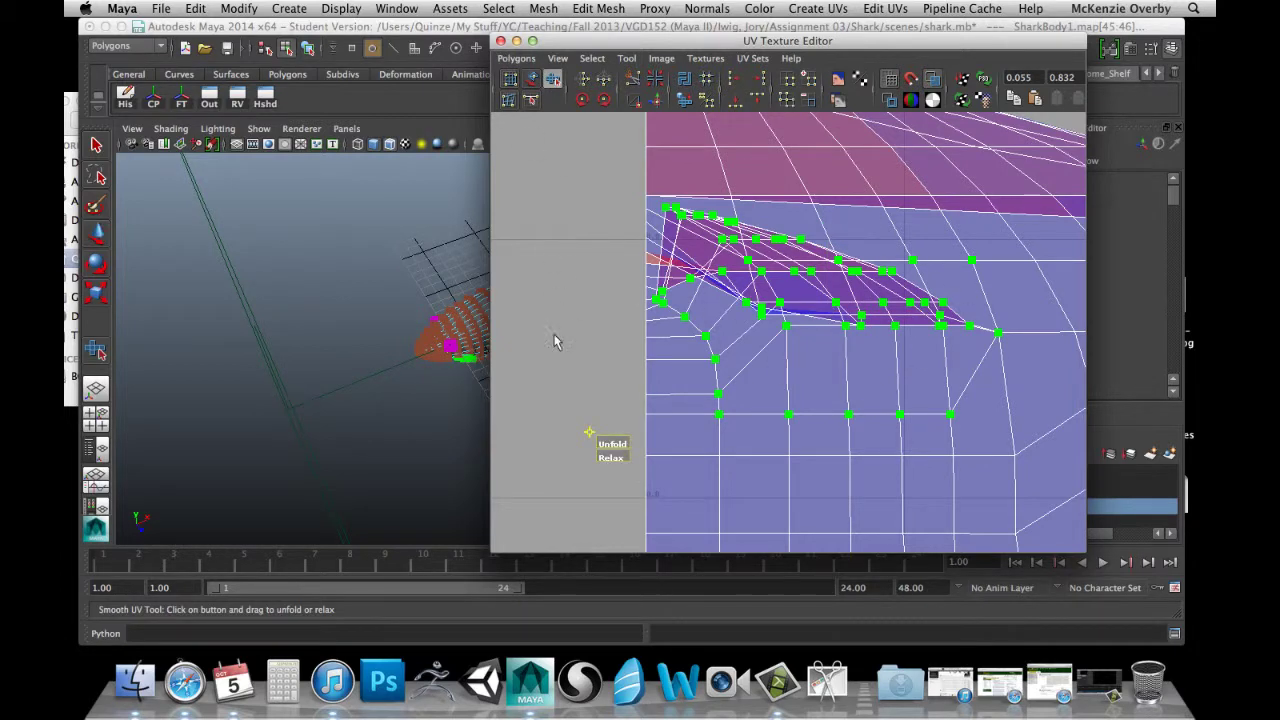
left_click_drag(606, 458, 766, 455)
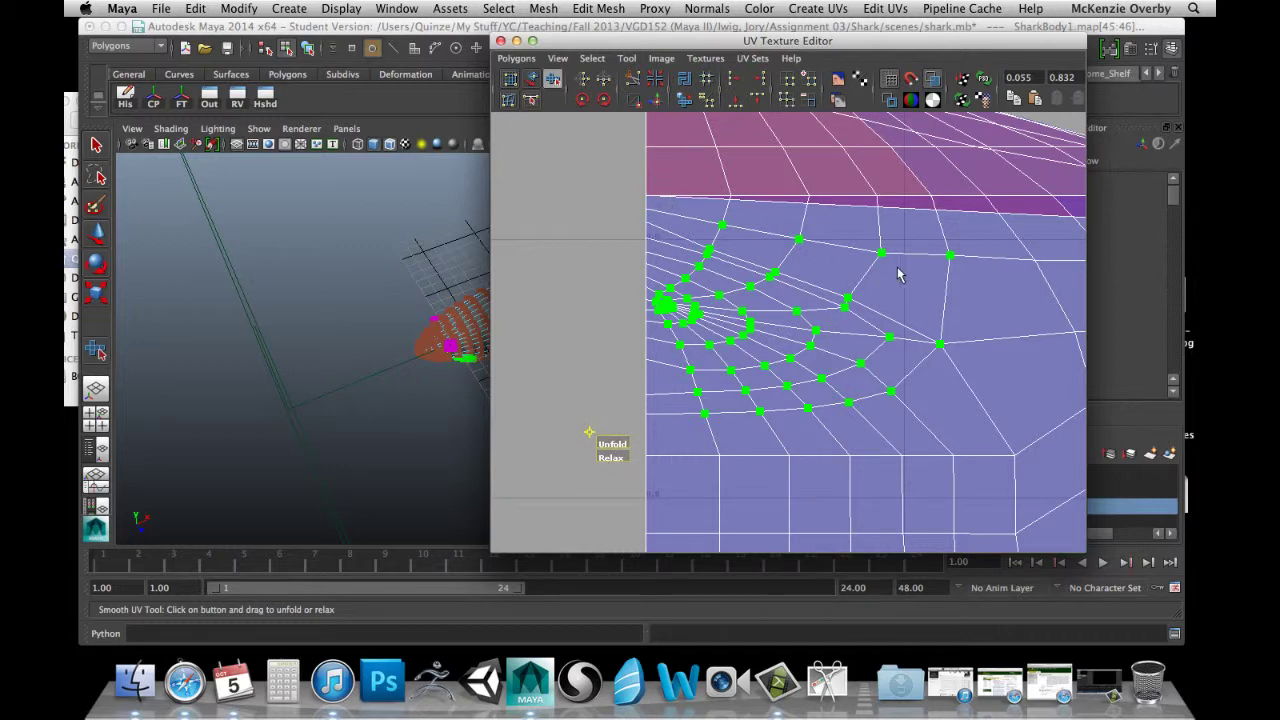
left_click(850, 285)
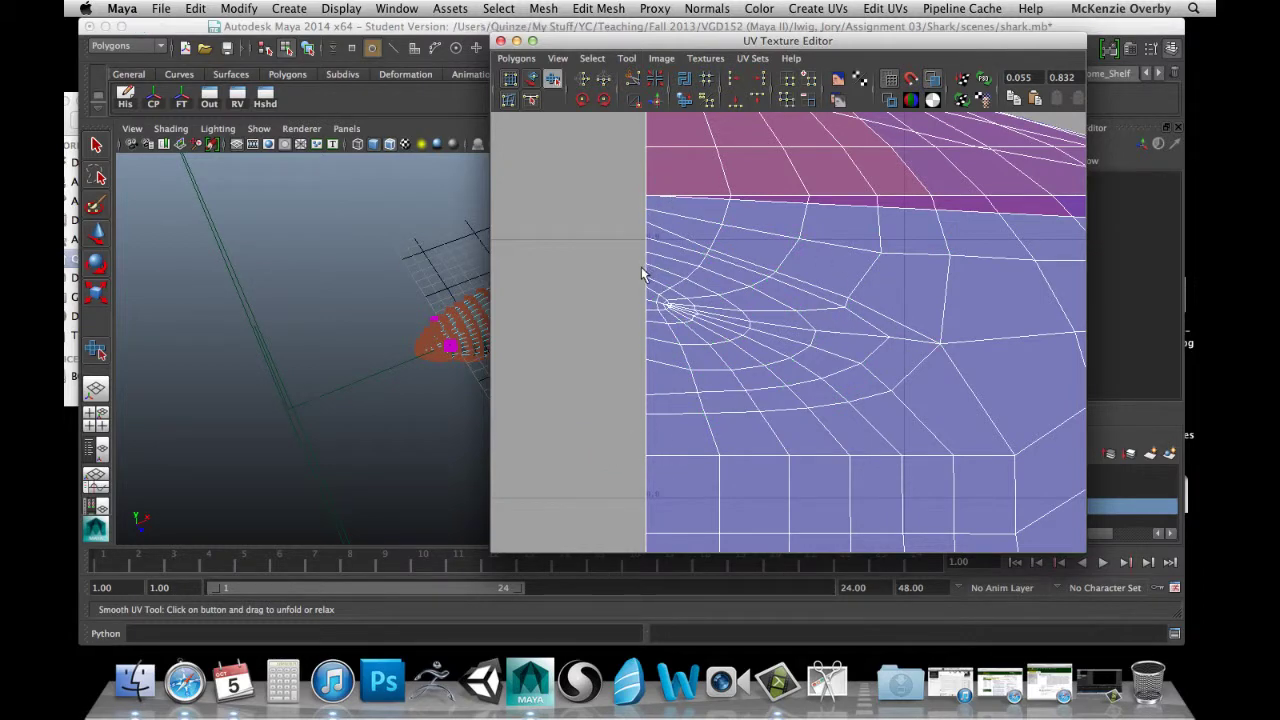
Select the inner UVs of the relaxed patch and apply Unfold with the Smooth UV Tool.
left_click_drag(745, 310, 904, 409)
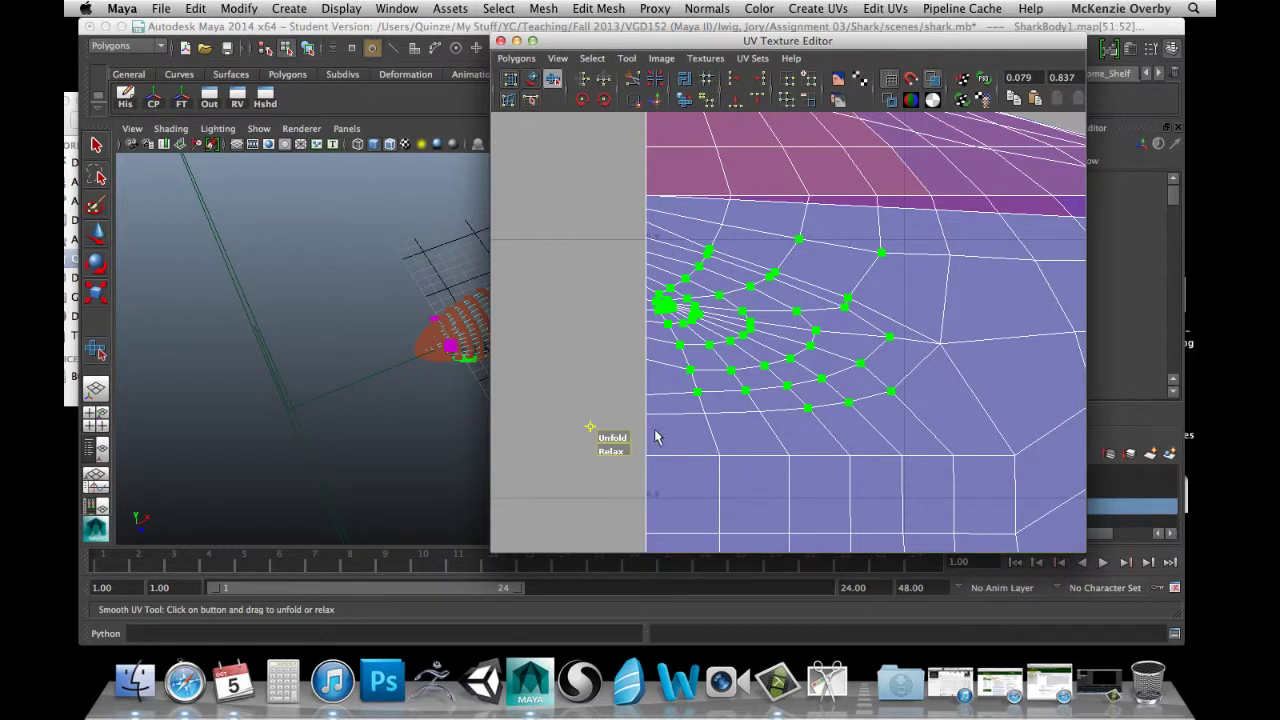
left_click_drag(615, 437, 563, 378)
left_click(754, 357)
Examine the rest of the shark body's UV layout, including both side borders and the lower gap, for remaining overlaps.
scroll(591, 380, "down", 5)
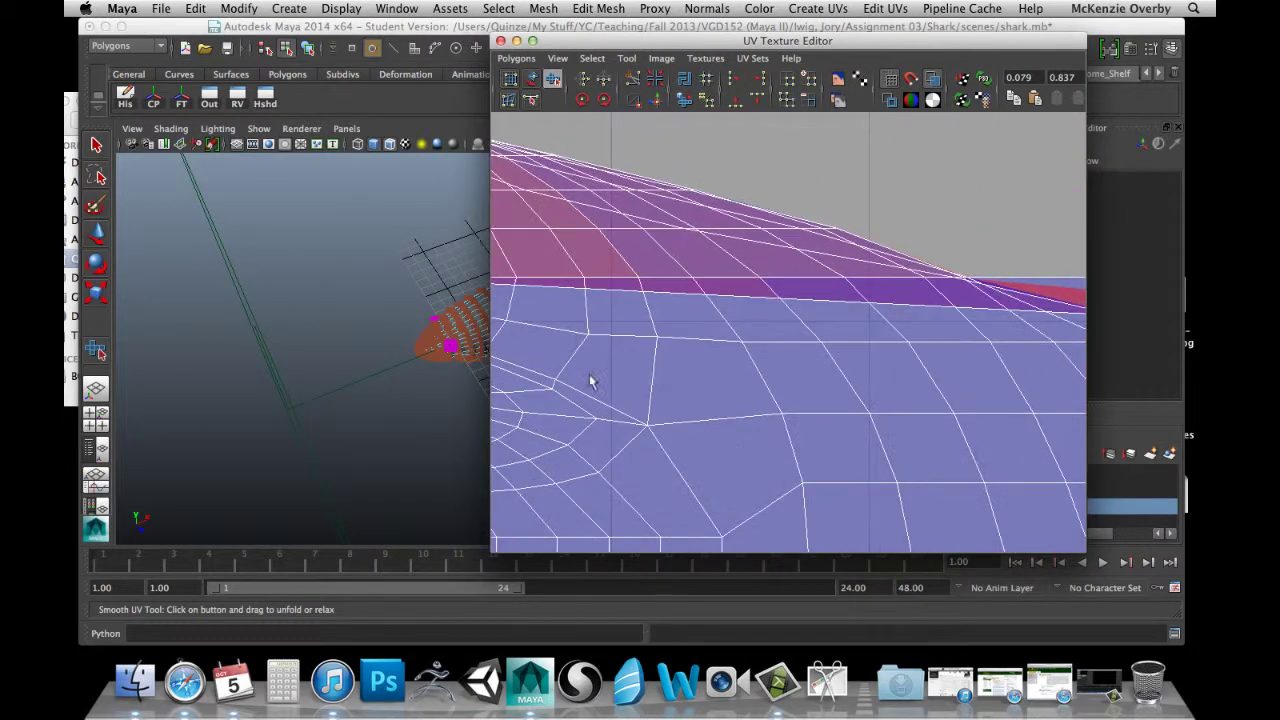
scroll(764, 357, "down", 3)
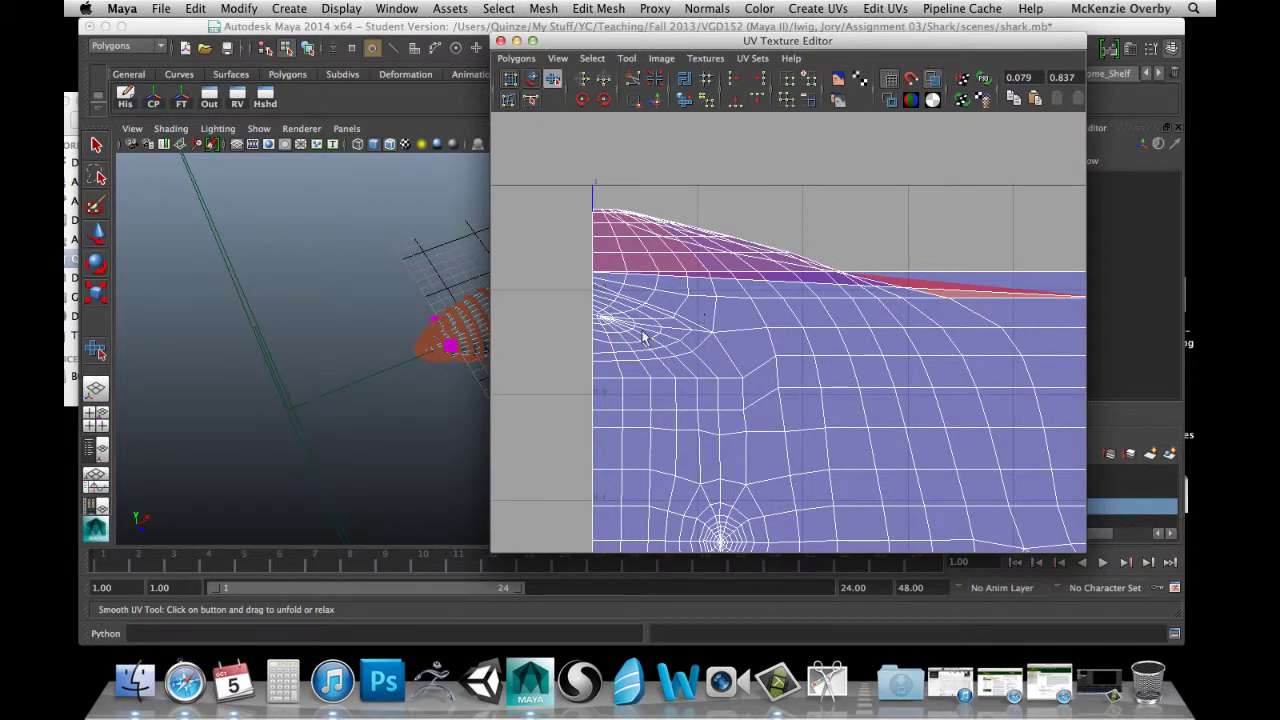
middle_click_drag(694, 318, 648, 346, "alt")
scroll(766, 335, "down", 2)
middle_click_drag(868, 346, 703, 344, "alt")
middle_click_drag(793, 358, 489, 296, "alt")
middle_click_drag(757, 279, 645, 280, "alt")
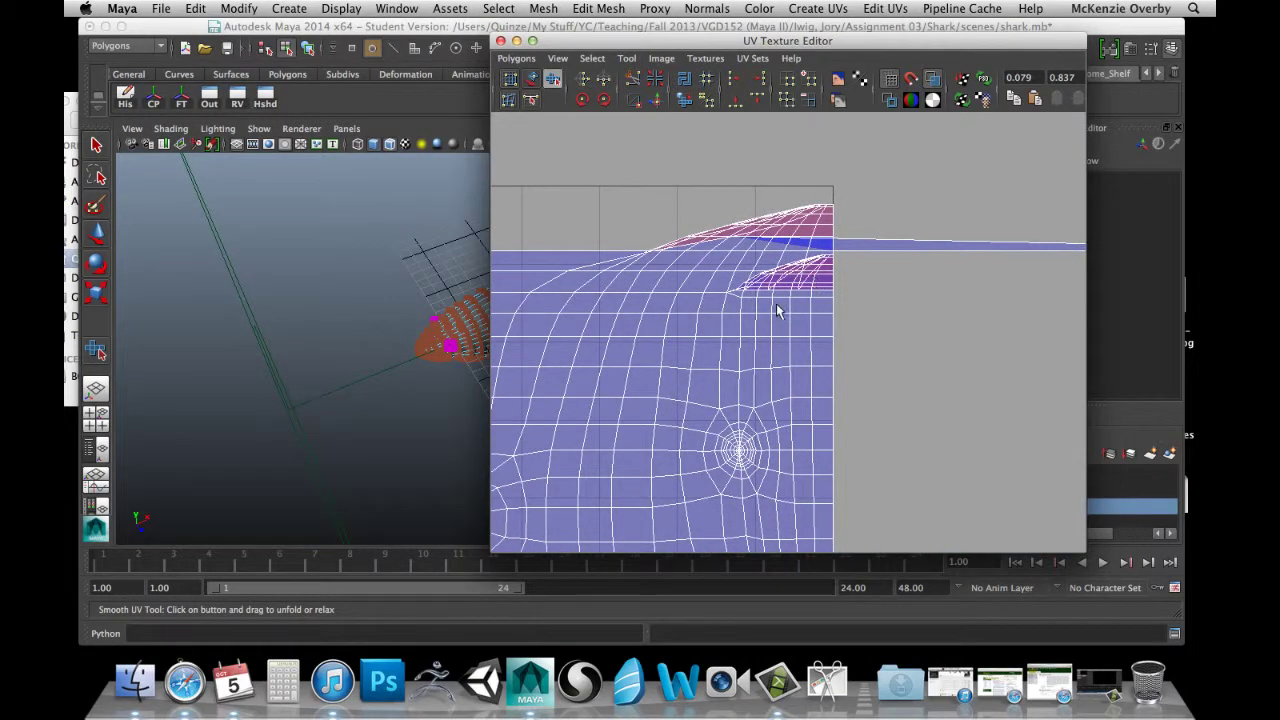
middle_click_drag(704, 342, 899, 210, "alt")
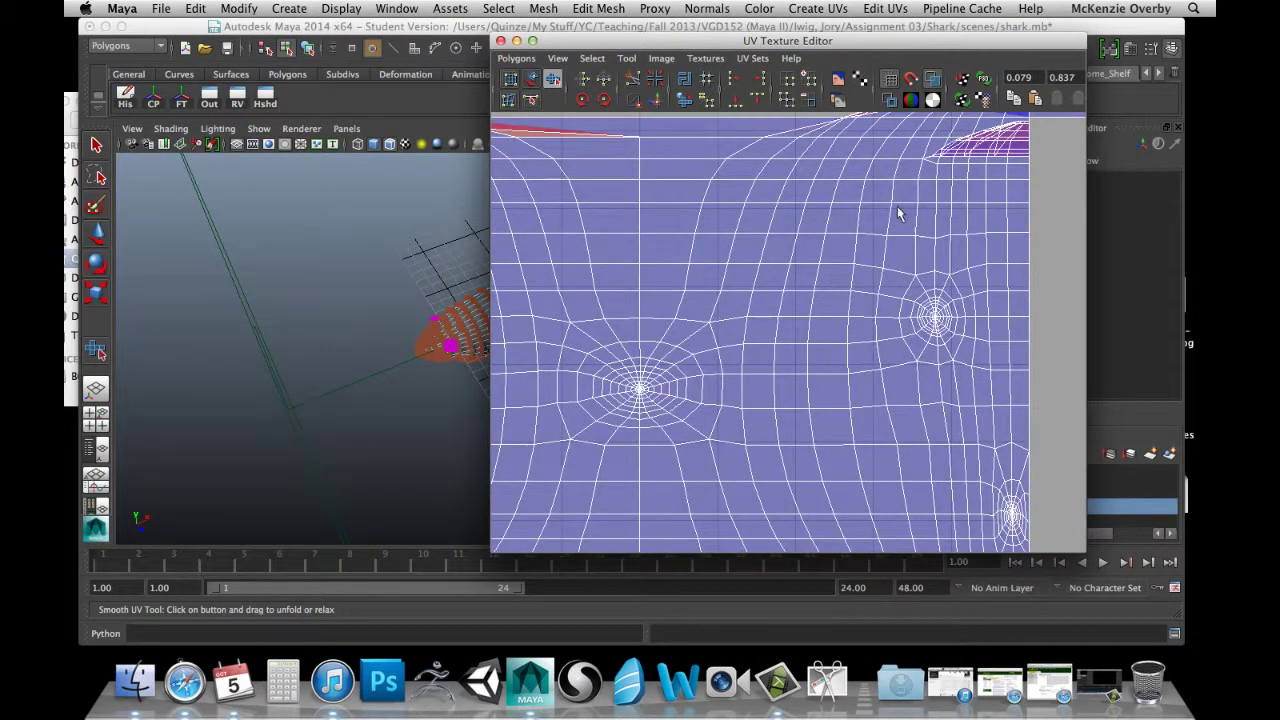
middle_click_drag(658, 389, 780, 282, "alt")
middle_click_drag(672, 343, 871, 214, "alt")
middle_click_drag(740, 340, 762, 318, "alt")
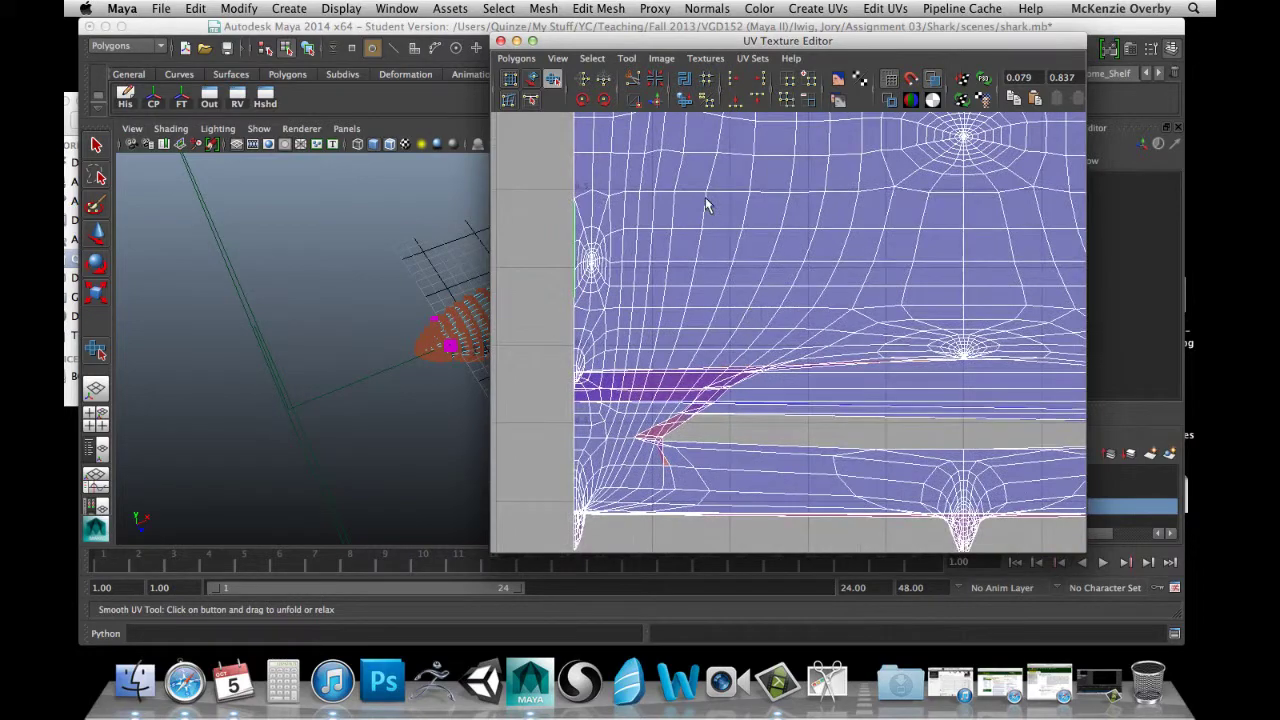
scroll(791, 335, "up", 5)
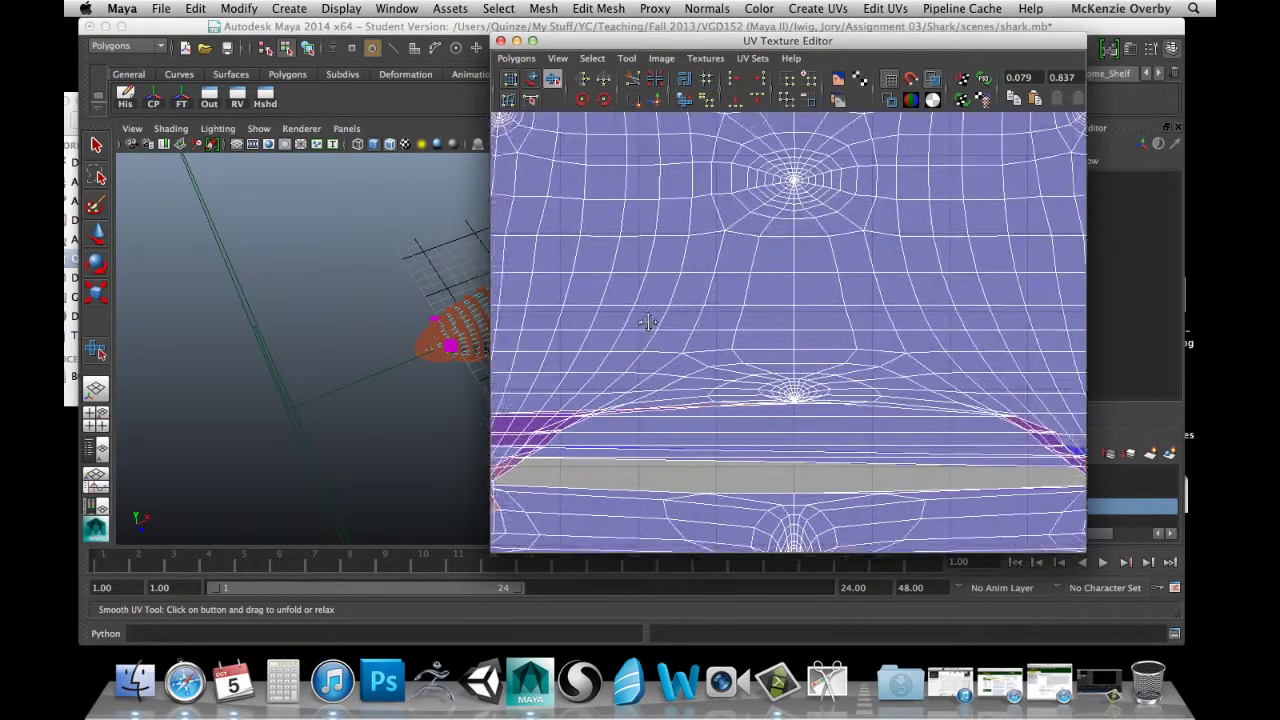
middle_click_drag(791, 337, 738, 318, "alt")
scroll(738, 318, "down", 5)
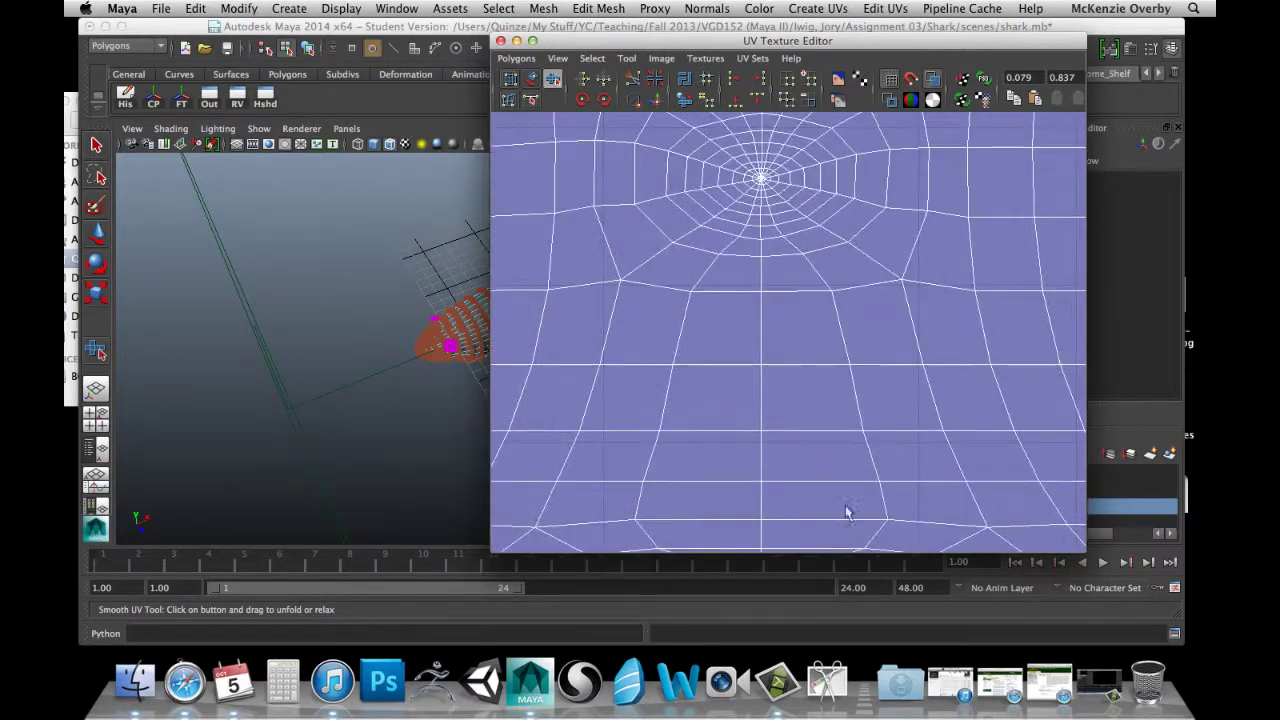
middle_click_drag(778, 408, 643, 281, "alt")
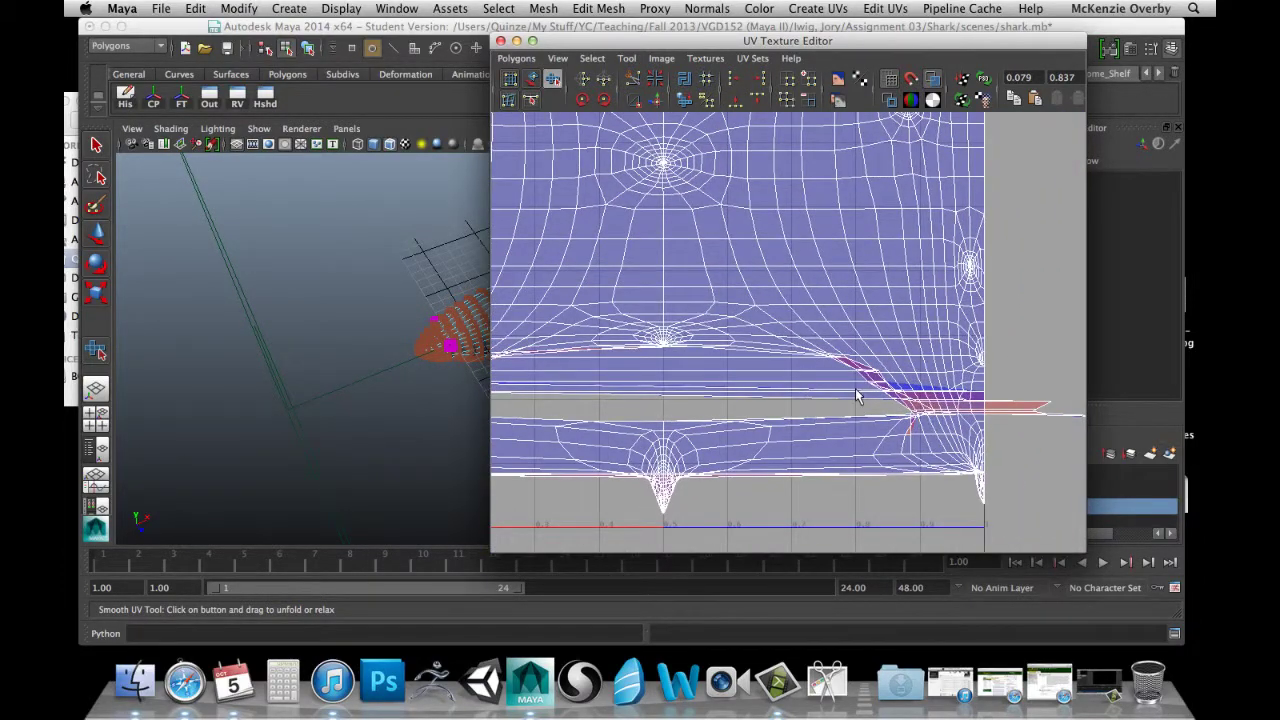
middle_click_drag(856, 396, 960, 342, "alt")
scroll(797, 407, "down", 2)
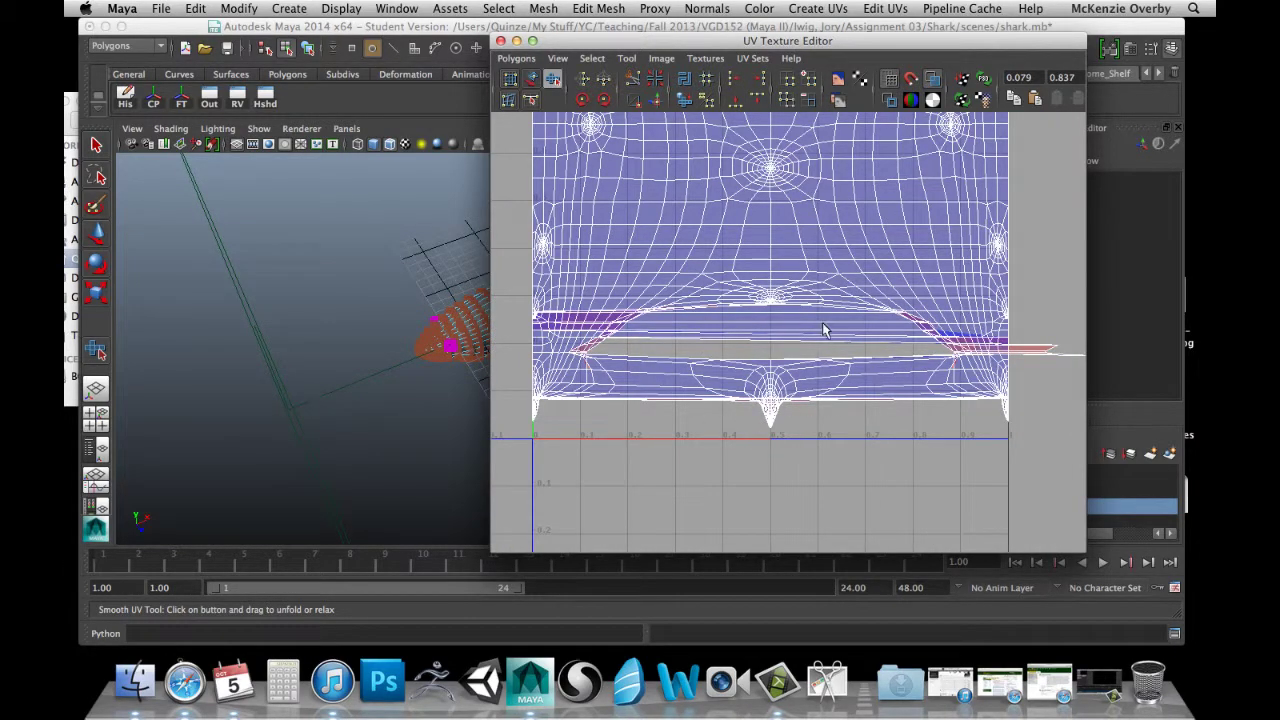
scroll(815, 348, "up", 1)
scroll(815, 348, "up", 2)
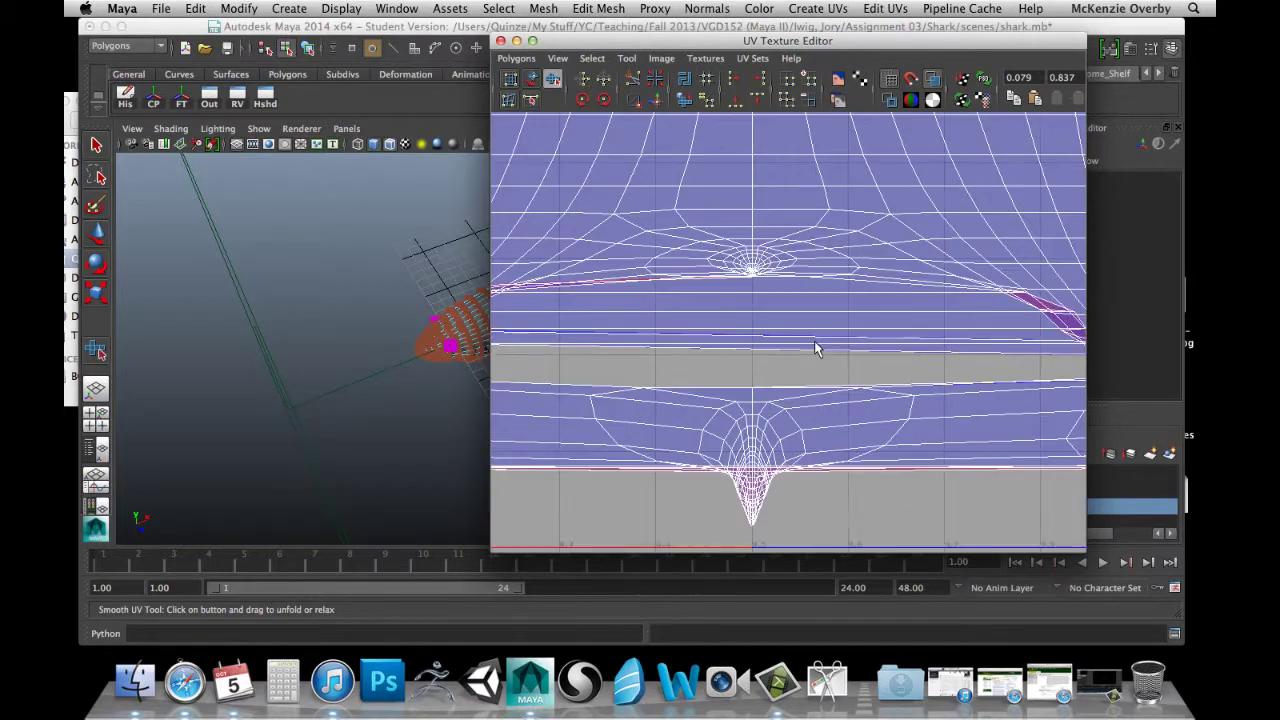
middle_click_drag(741, 368, 561, 355, "alt")
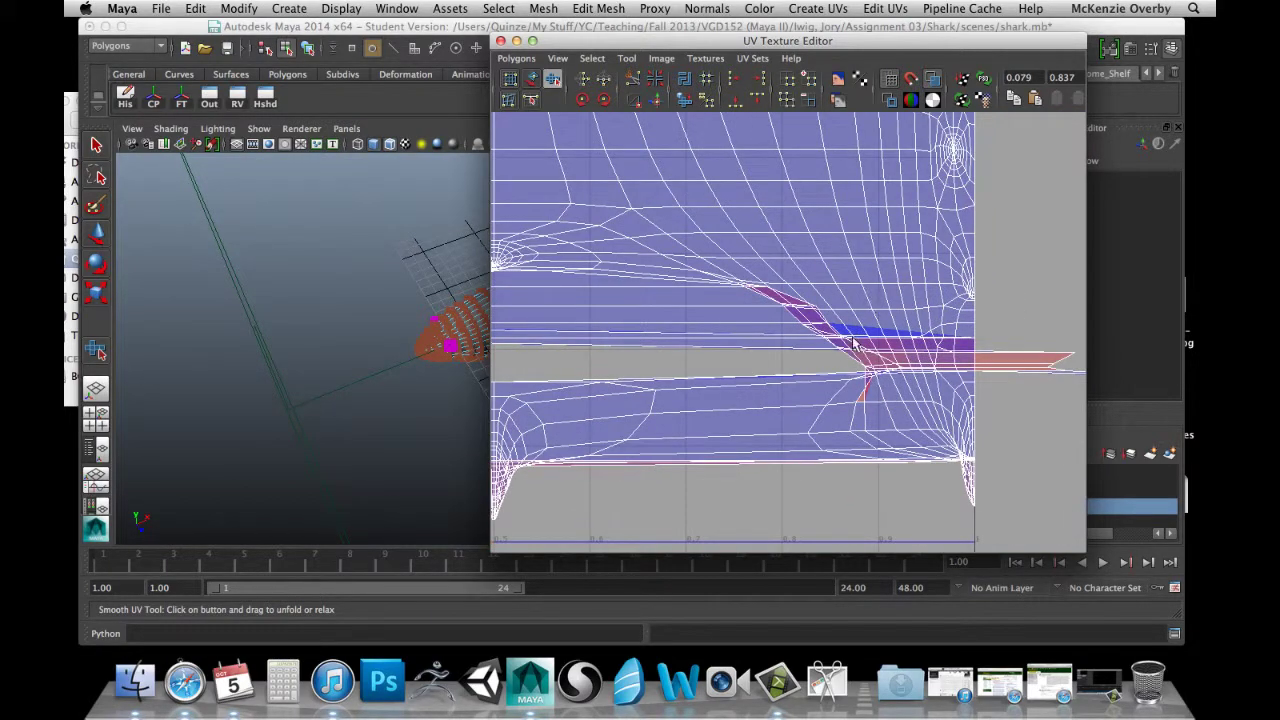
middle_click_drag(852, 343, 780, 375, "alt")
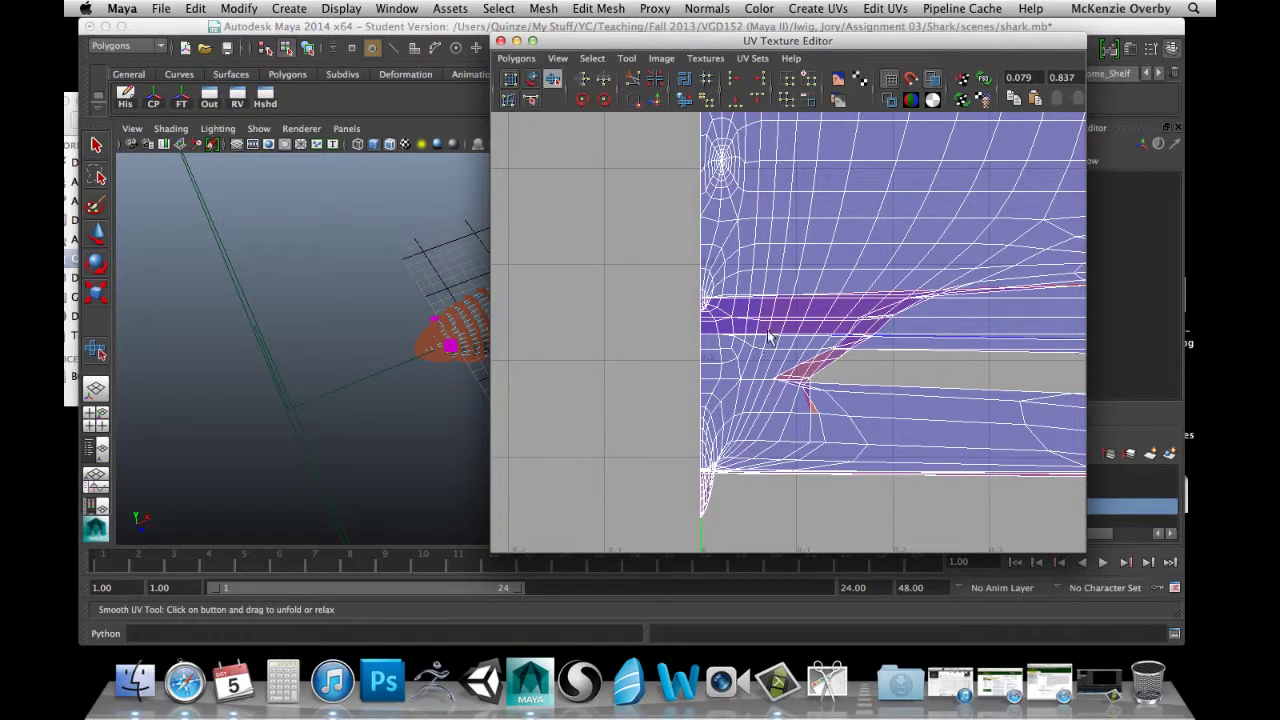
middle_click_drag(918, 346, 843, 349, "alt")
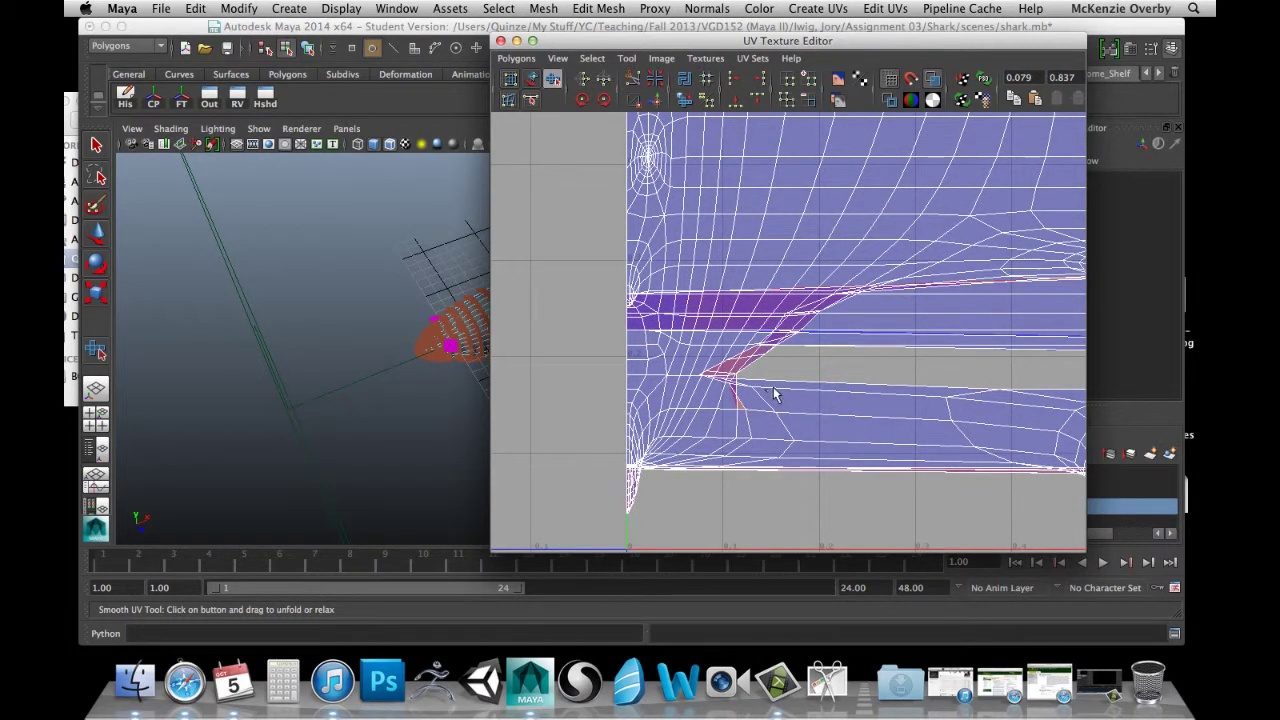
Move the UV at U 0.076, V 0.181, at the tip of the lower overlap, horizontally to about U 0.18.
scroll(773, 388, "down", 3)
scroll(774, 388, "up", 8)
middle_click_drag(851, 378, 758, 374, "alt")
right_click_drag(596, 389, 643, 397)
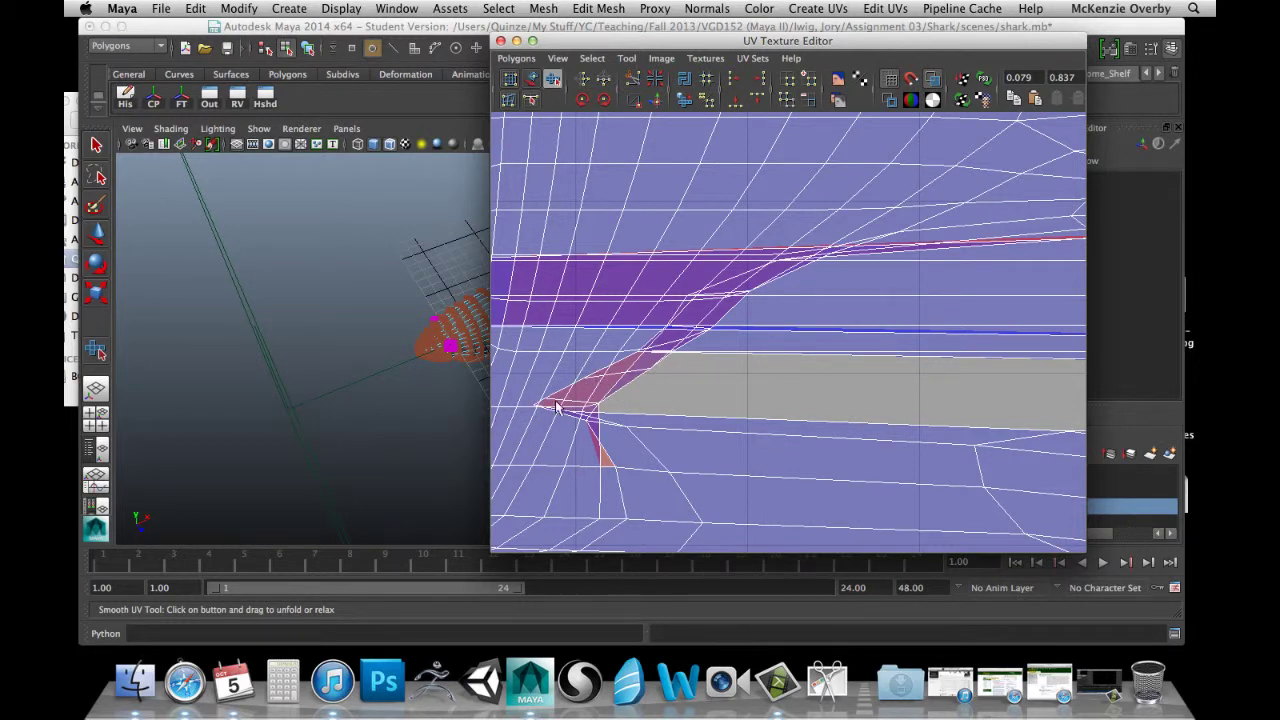
right_click_drag(557, 405, 586, 402, "alt")
middle_click_drag(566, 428, 803, 371, "alt")
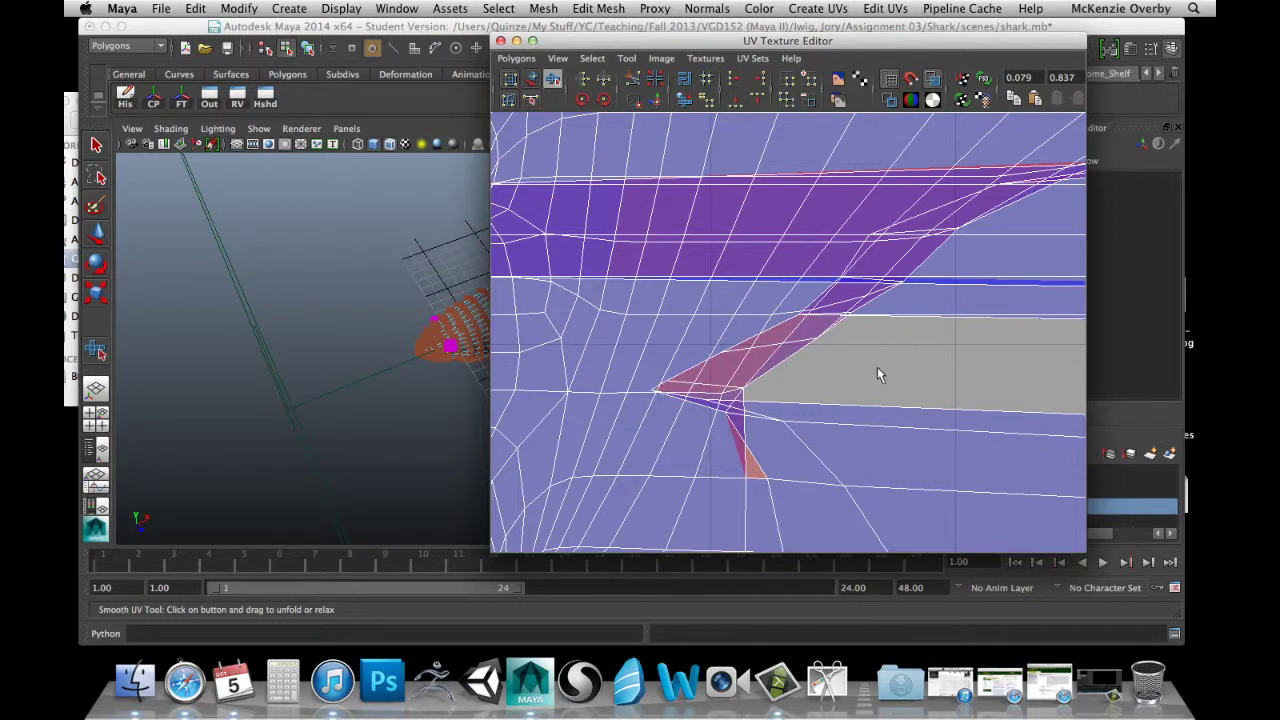
left_click(651, 392)
key("w")
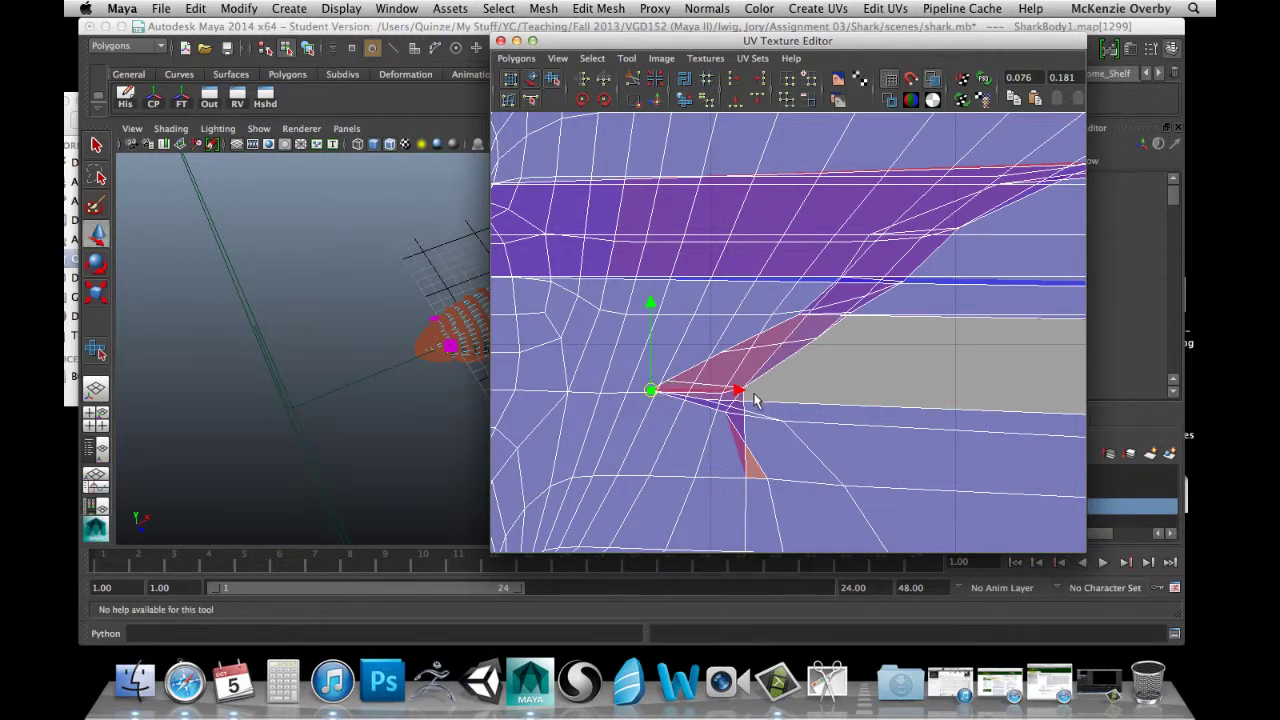
left_click_drag(740, 393, 994, 387)
Move the UVs at U 0.082, V 0.185 and U 0.104, V 0.197 horizontally to about U 0.18 and U 0.19.
left_click(671, 386)
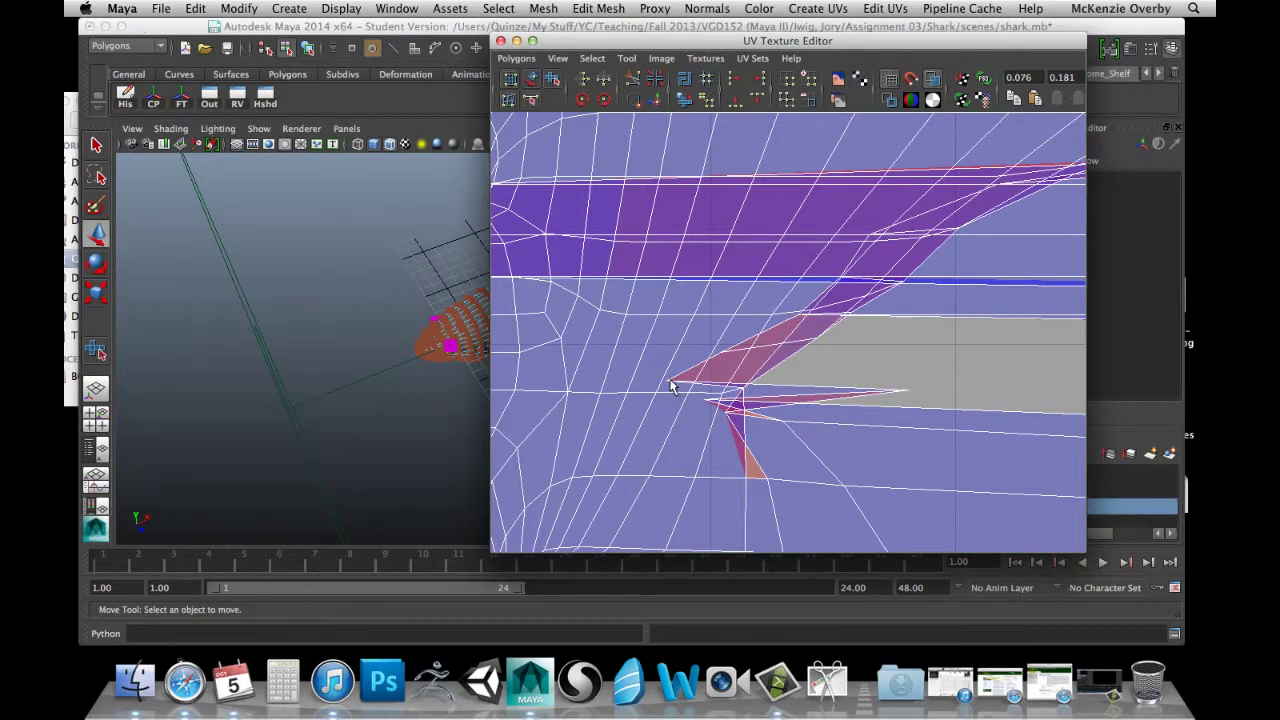
left_click(667, 380)
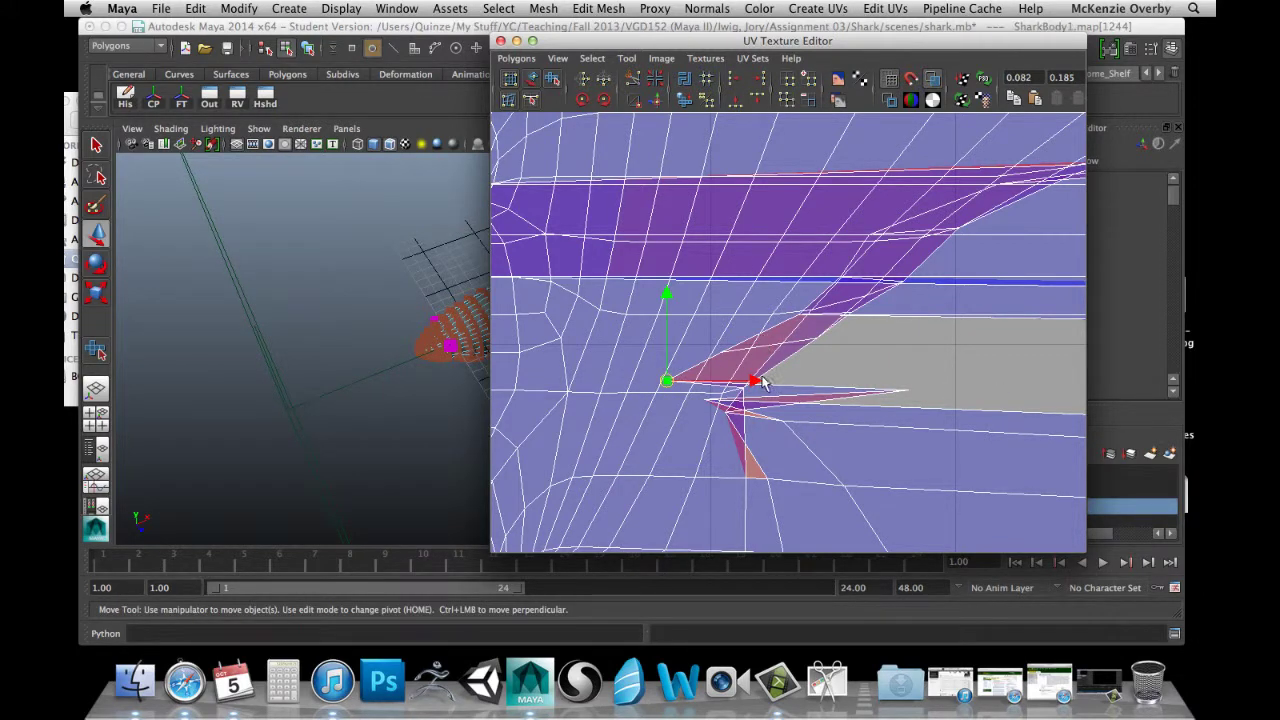
left_click_drag(762, 382, 1010, 382)
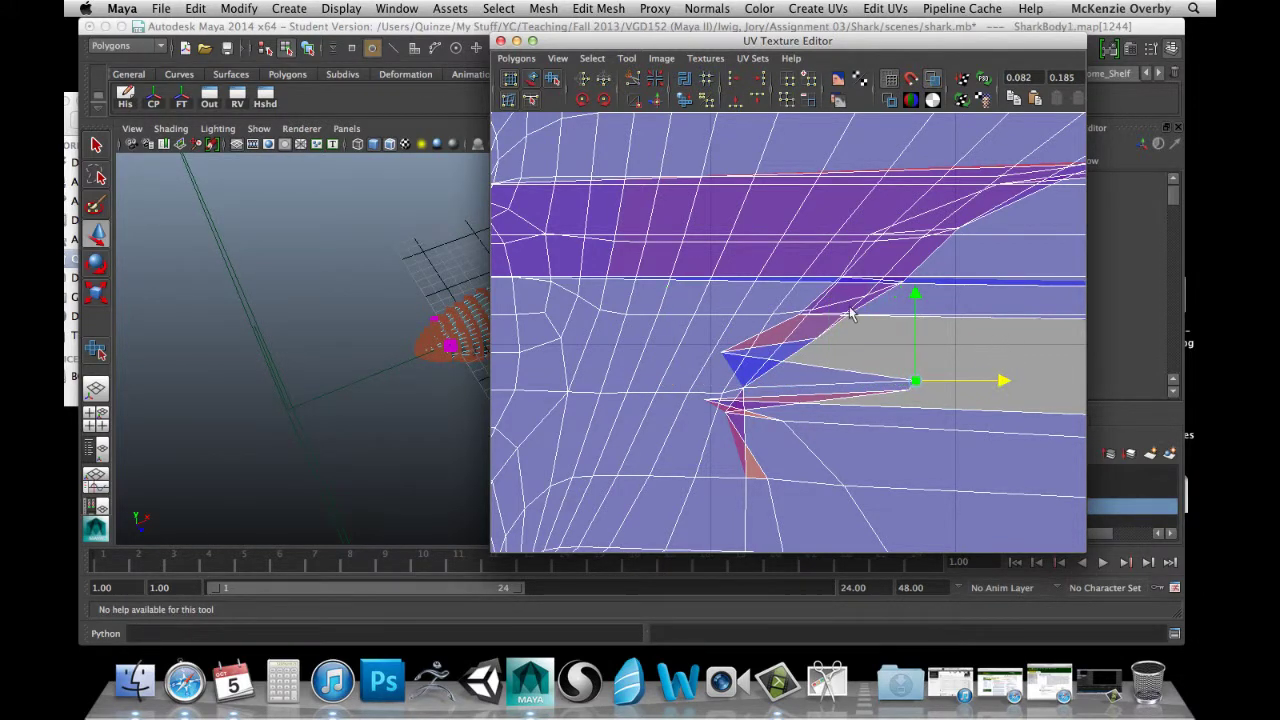
left_click(723, 354)
left_click_drag(813, 352, 1020, 366)
Move the UV at U 0.097, V 0.178 horizontally to about U 0.19 and shift its neighbouring inner UVs slightly toward the gap.
middle_click_drag(866, 307, 776, 284, "alt")
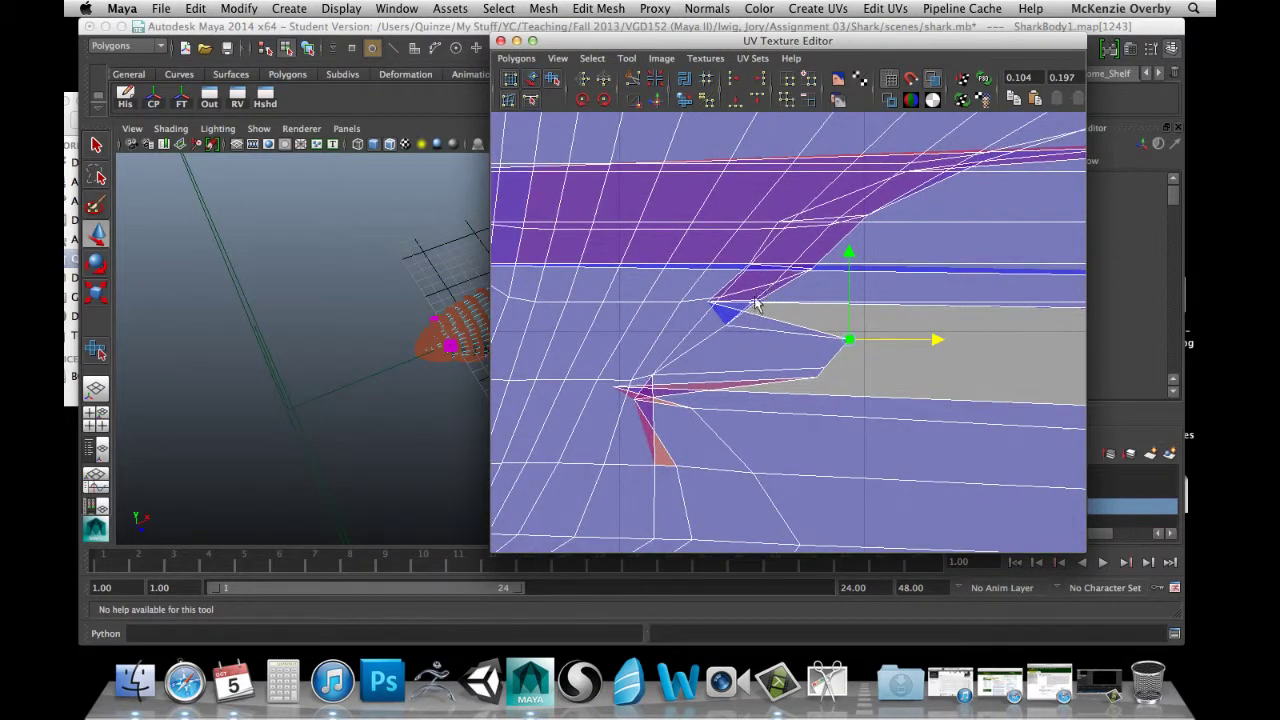
left_click(616, 392)
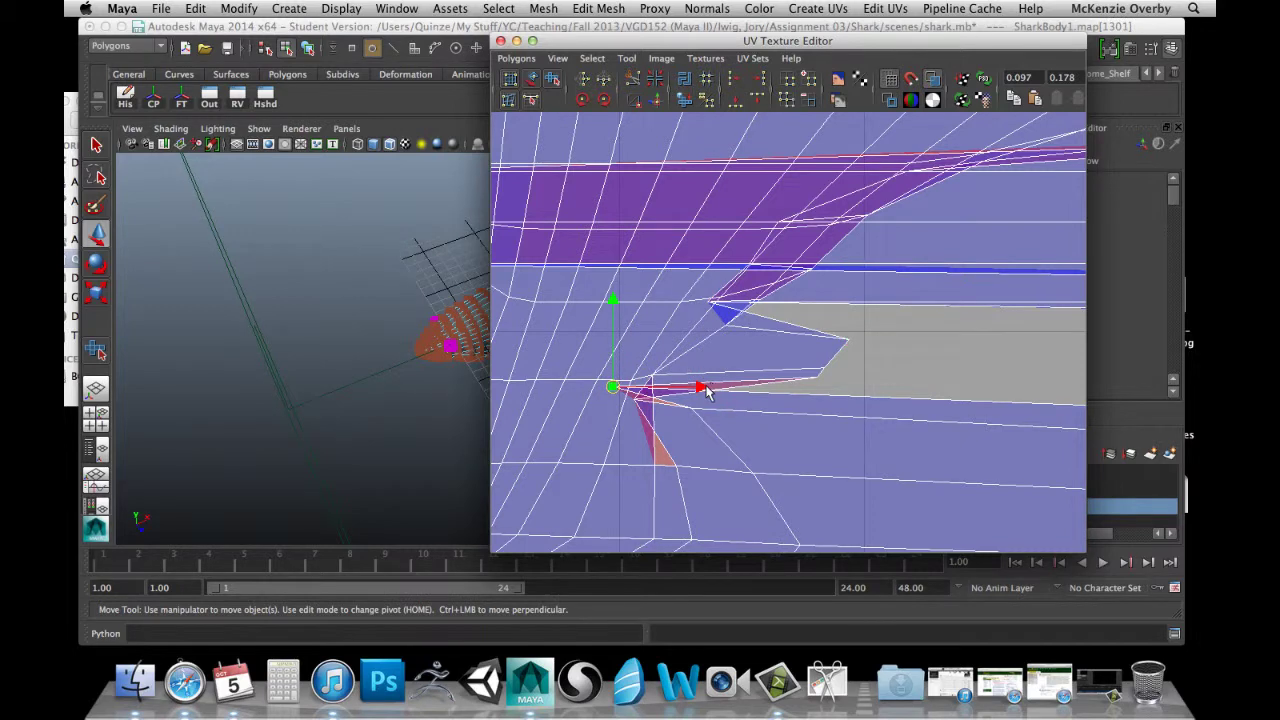
left_click_drag(706, 392, 929, 387)
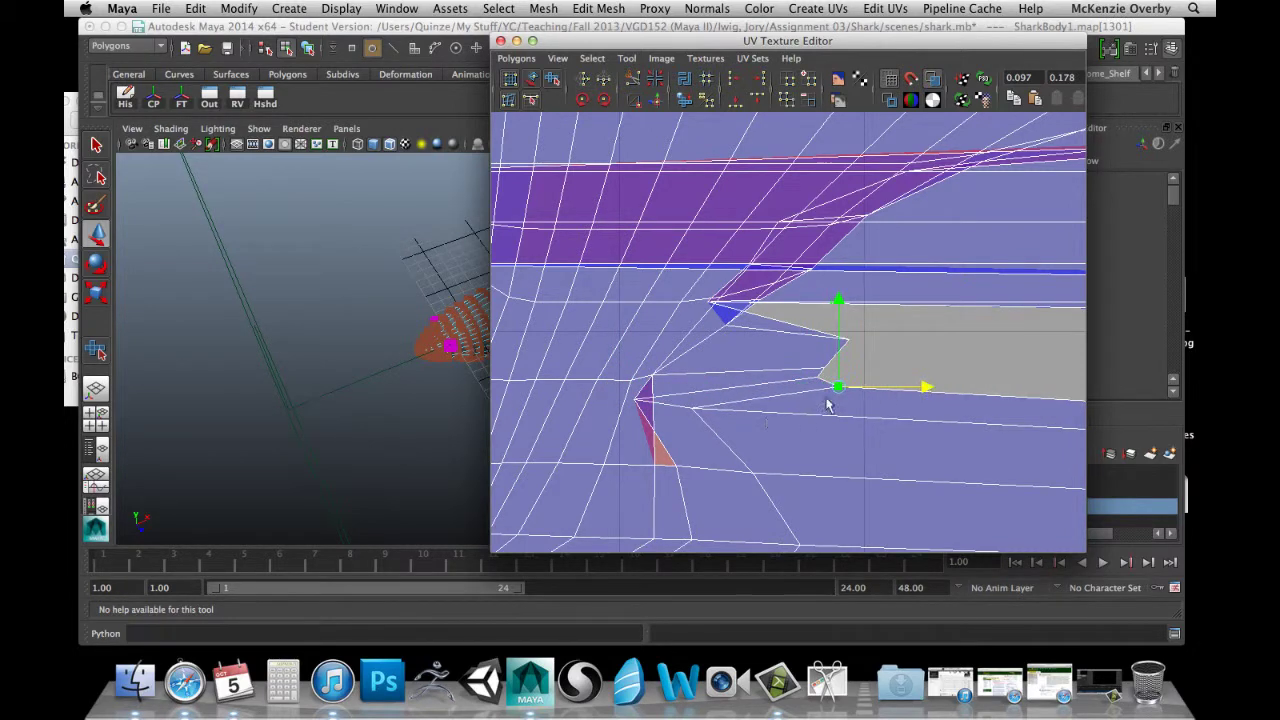
left_click(634, 401)
left_click_drag(720, 399, 829, 408)
left_click(688, 425)
left_click(688, 407)
Move the UV at U 0.136, V 0.212, at the gap's upper corner, horizontally to about U 0.19.
middle_click_drag(922, 315, 810, 346, "alt")
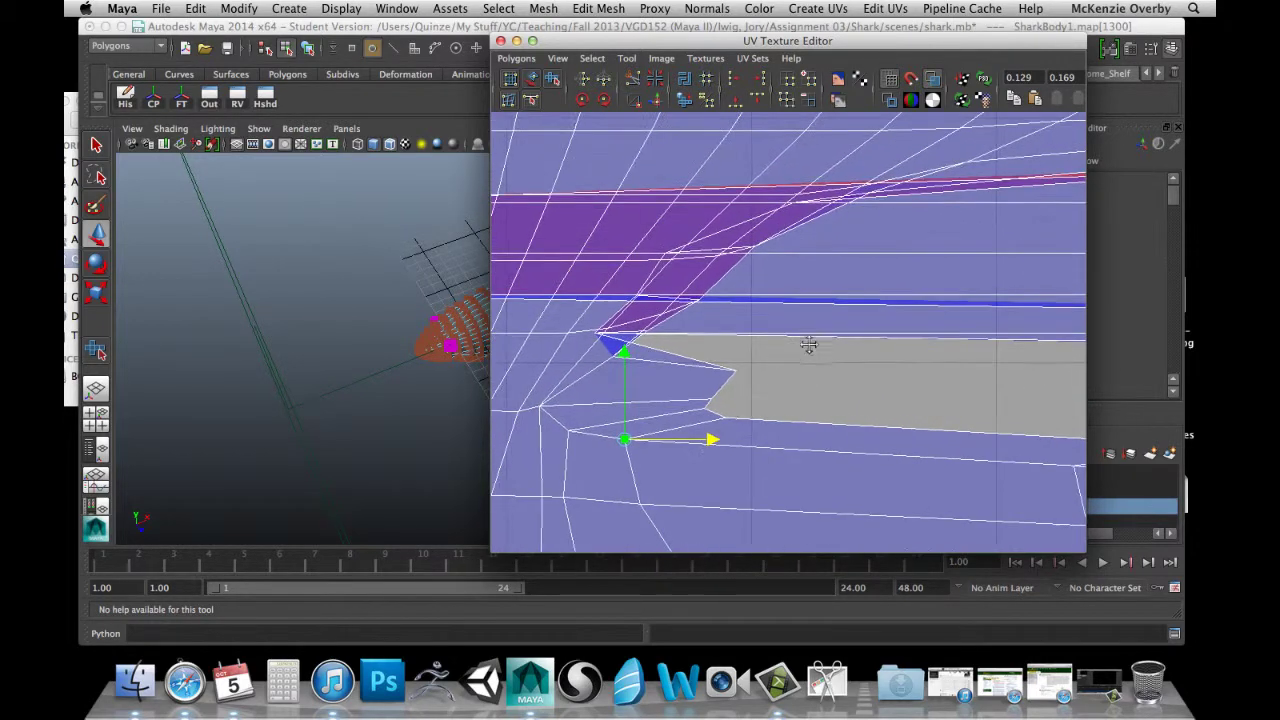
left_click(592, 333)
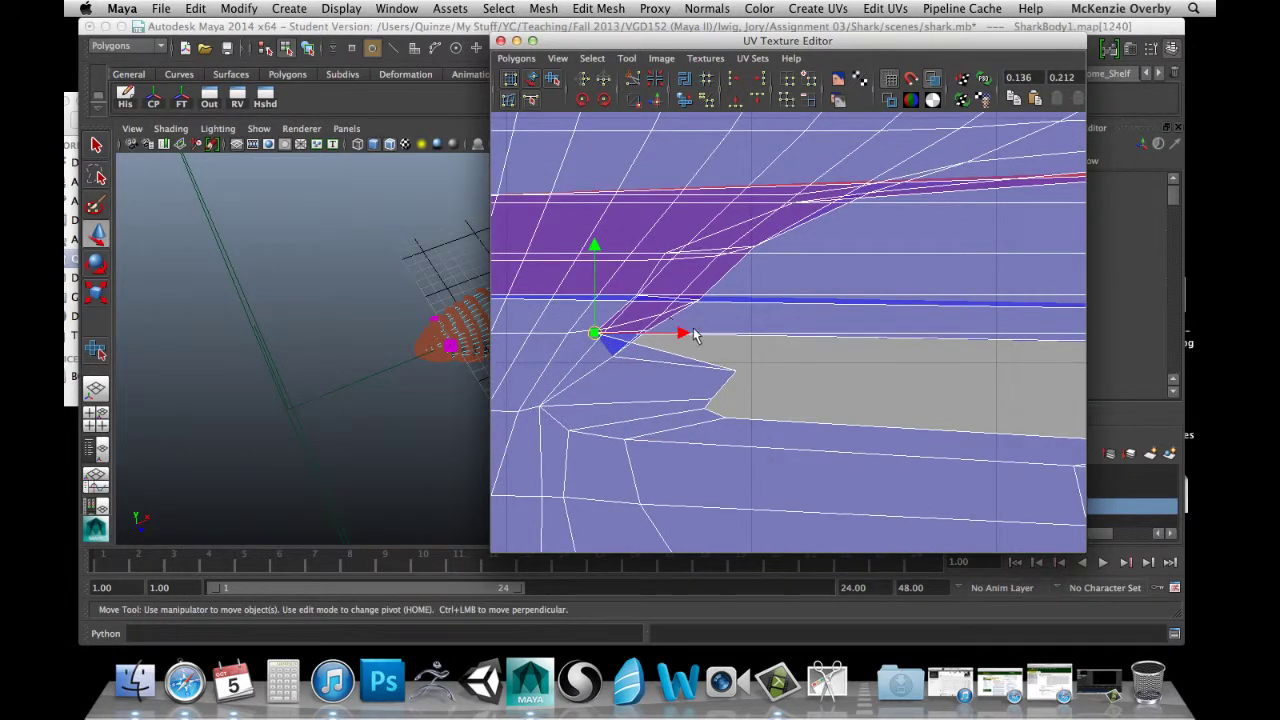
left_click_drag(695, 336, 815, 357)
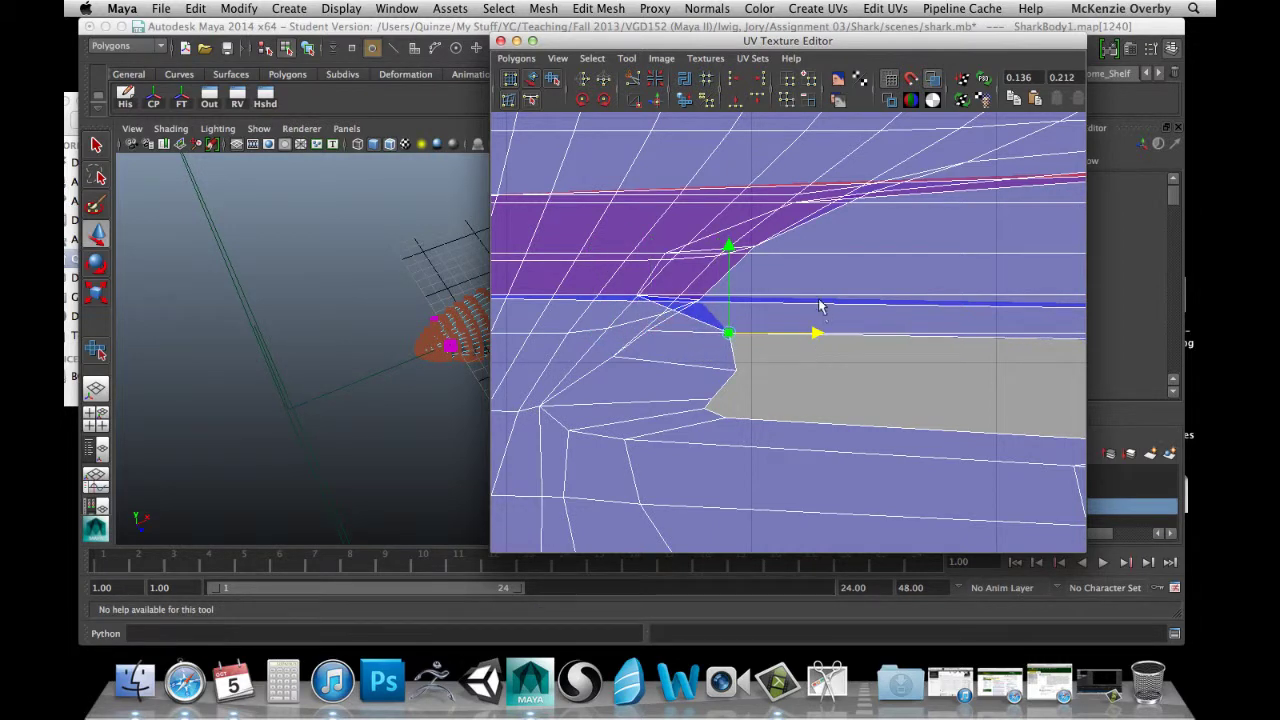
Move the UVs at U 0.165, V 0.245 and U 0.153, V 0.228 horizontally to about U 0.23 and U 0.21.
middle_click_drag(727, 288, 695, 291, "alt")
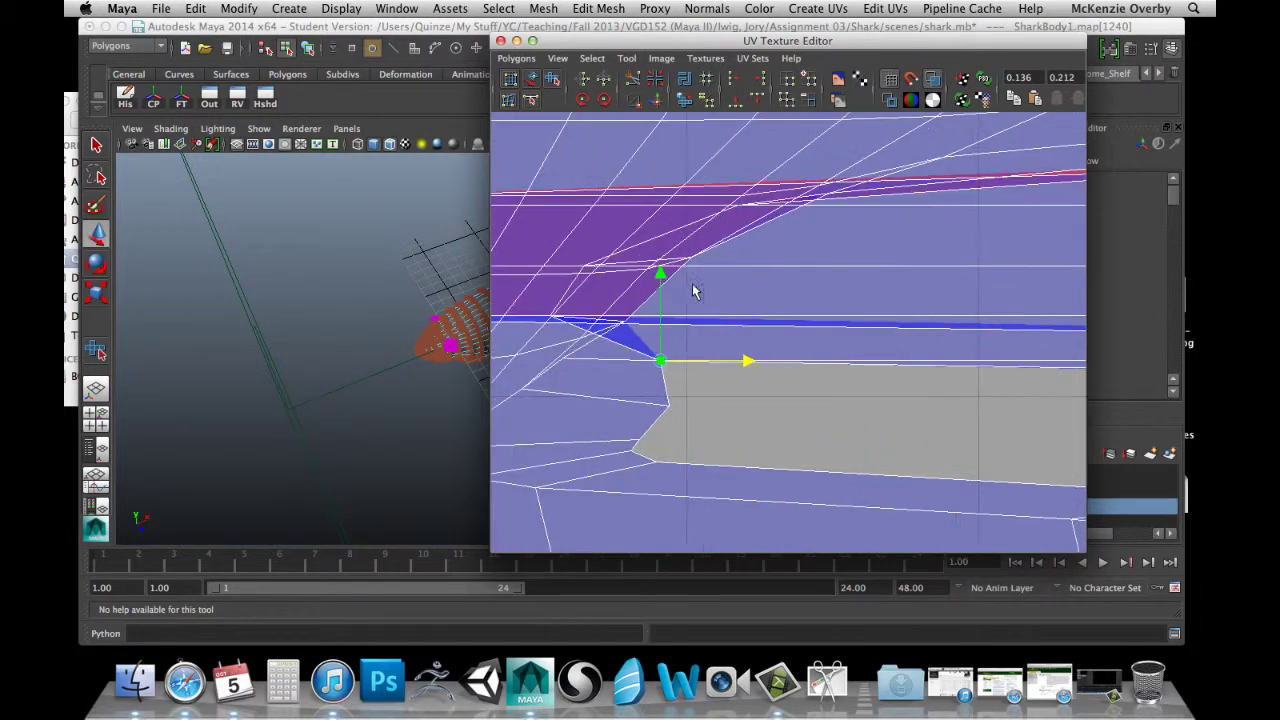
middle_click_drag(609, 279, 625, 294, "alt")
left_click(601, 281)
left_click(597, 284)
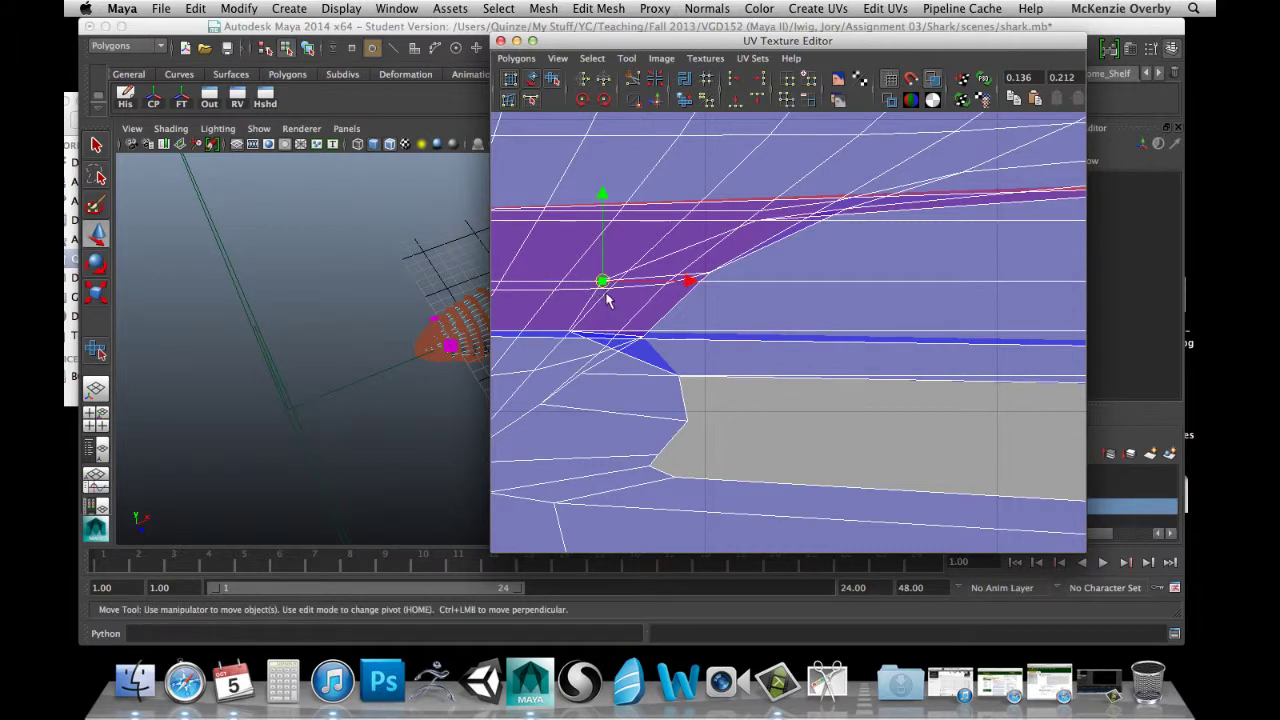
left_click_drag(690, 284, 877, 284)
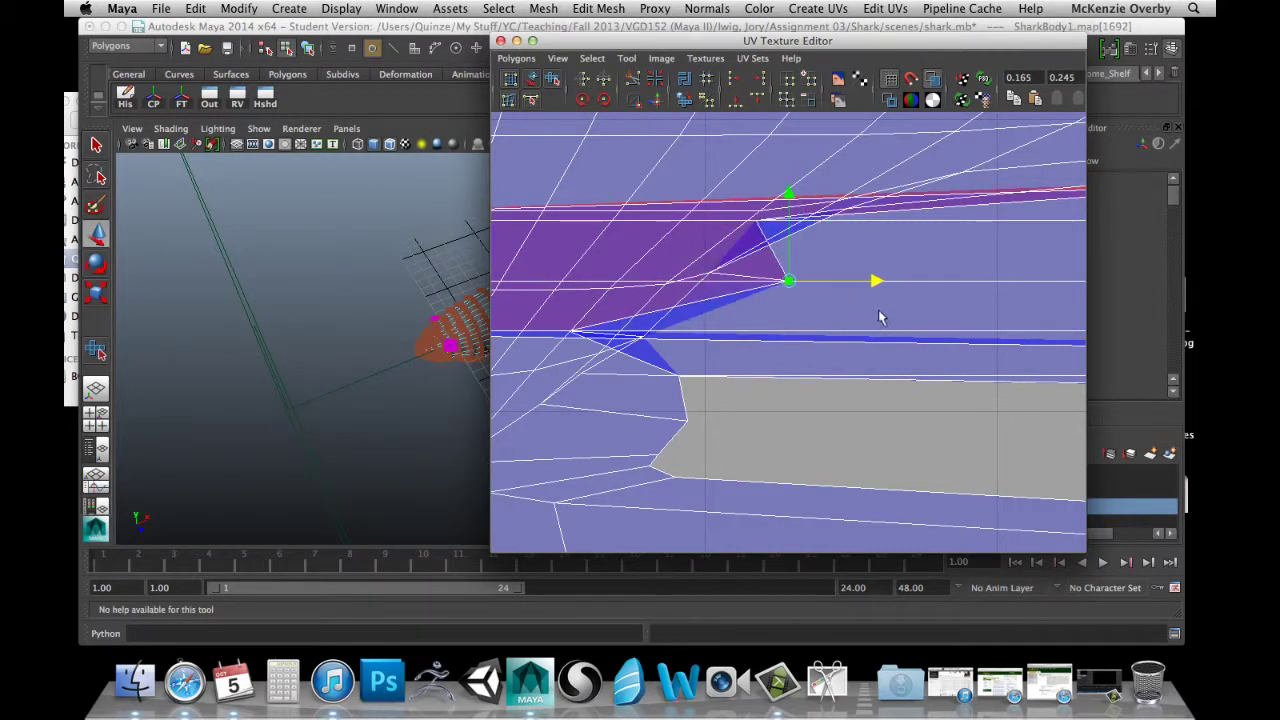
left_click(580, 338)
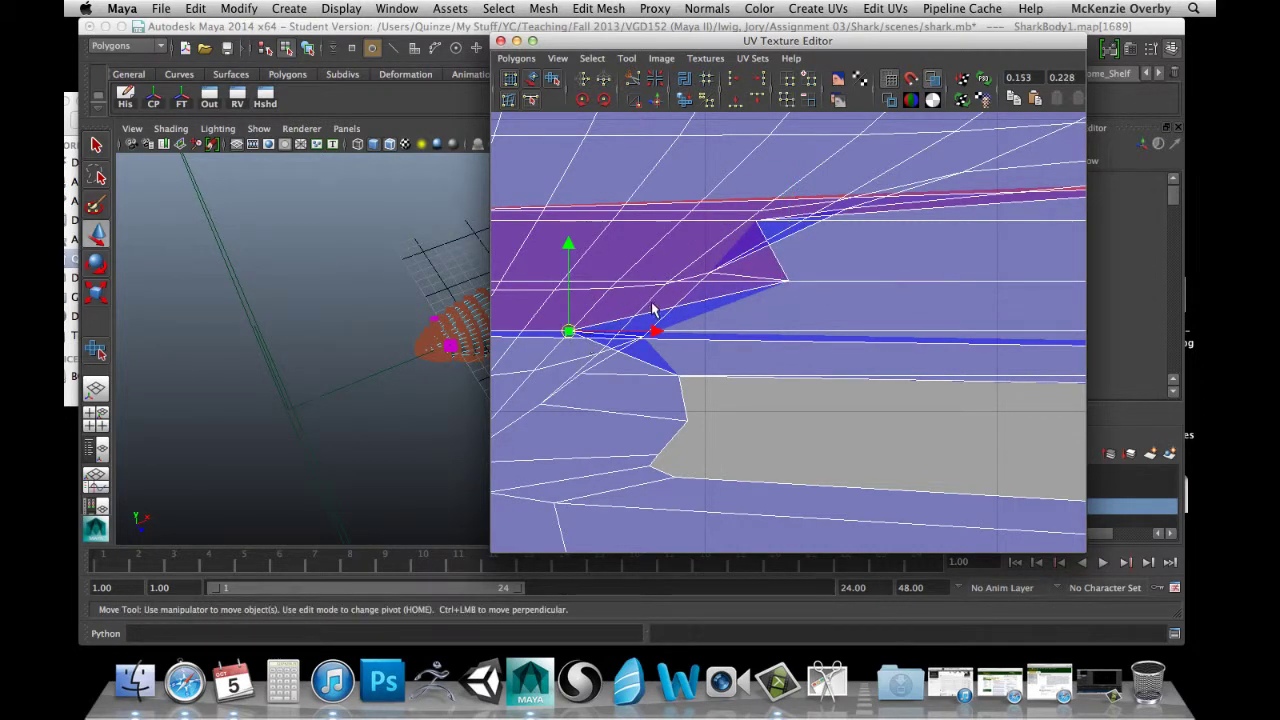
left_click_drag(658, 333, 823, 334)
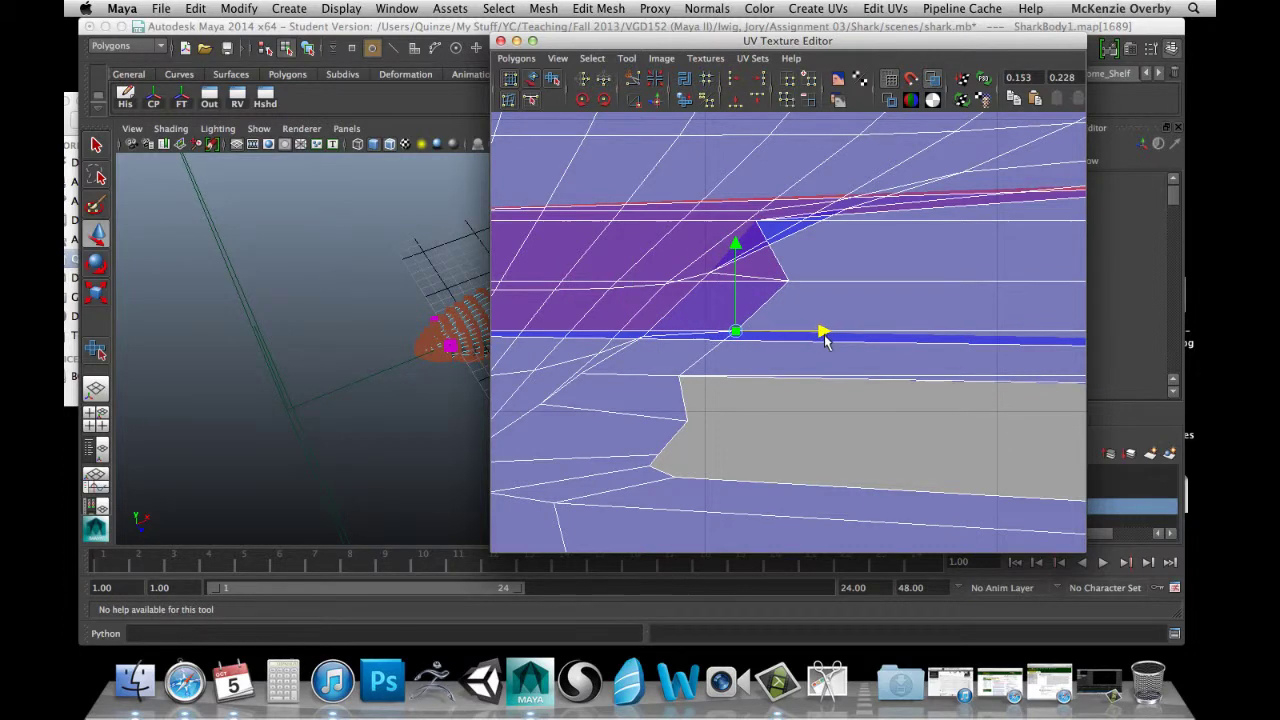
Lower the UV at U 0.179, V 0.226 slightly and move the UV at U 0.201, V 0.248 horizontally to about U 0.21.
left_click(641, 336)
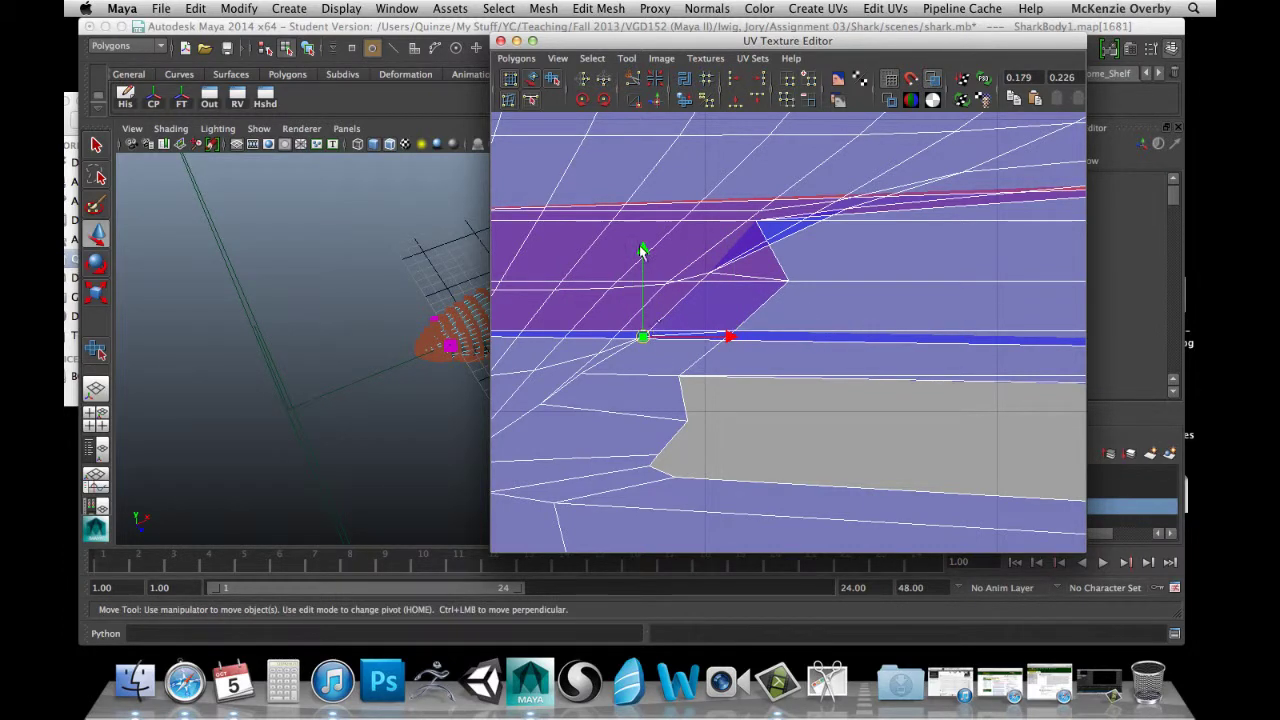
left_click_drag(642, 250, 643, 259)
scroll(729, 280, "down", 3)
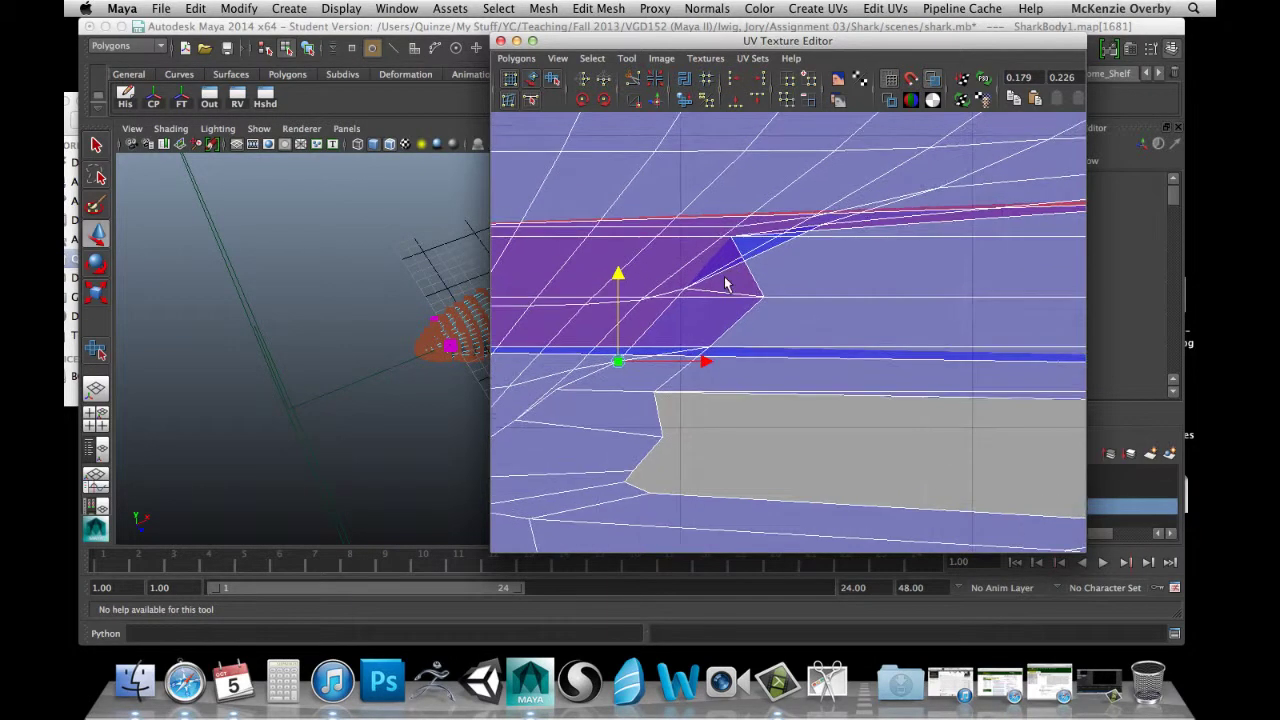
scroll(790, 296, "down", 3)
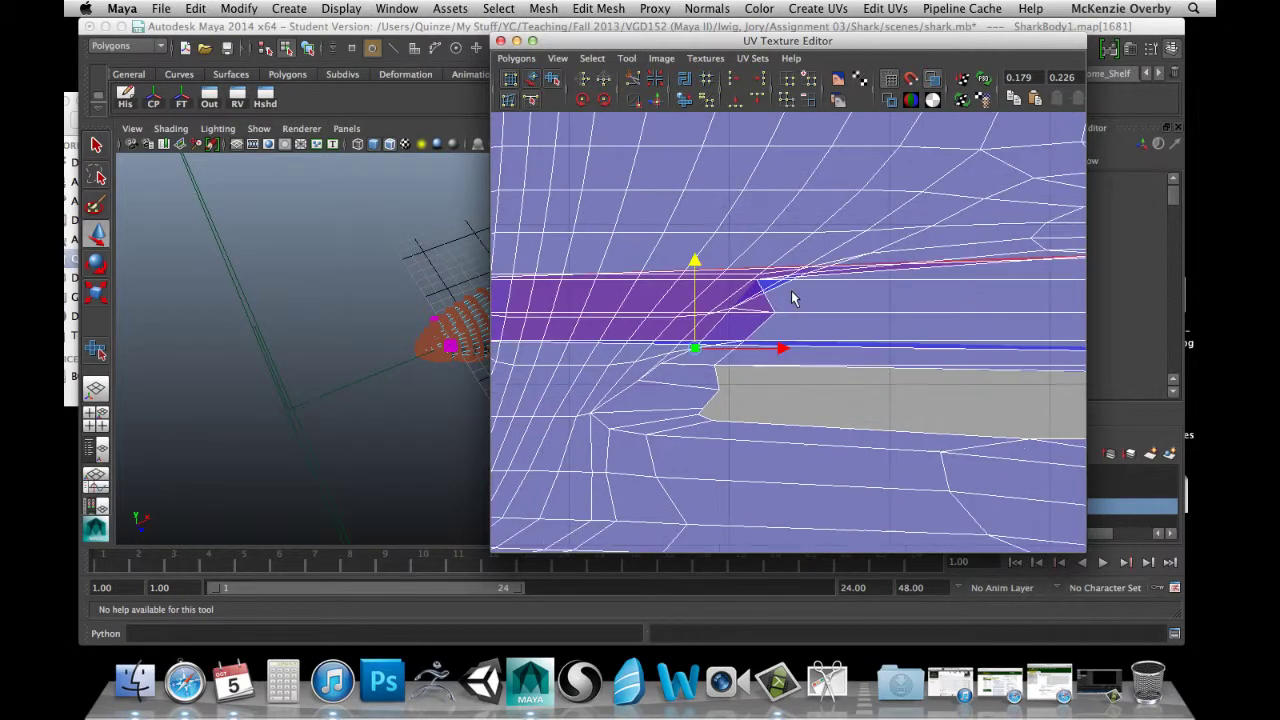
left_click(700, 310)
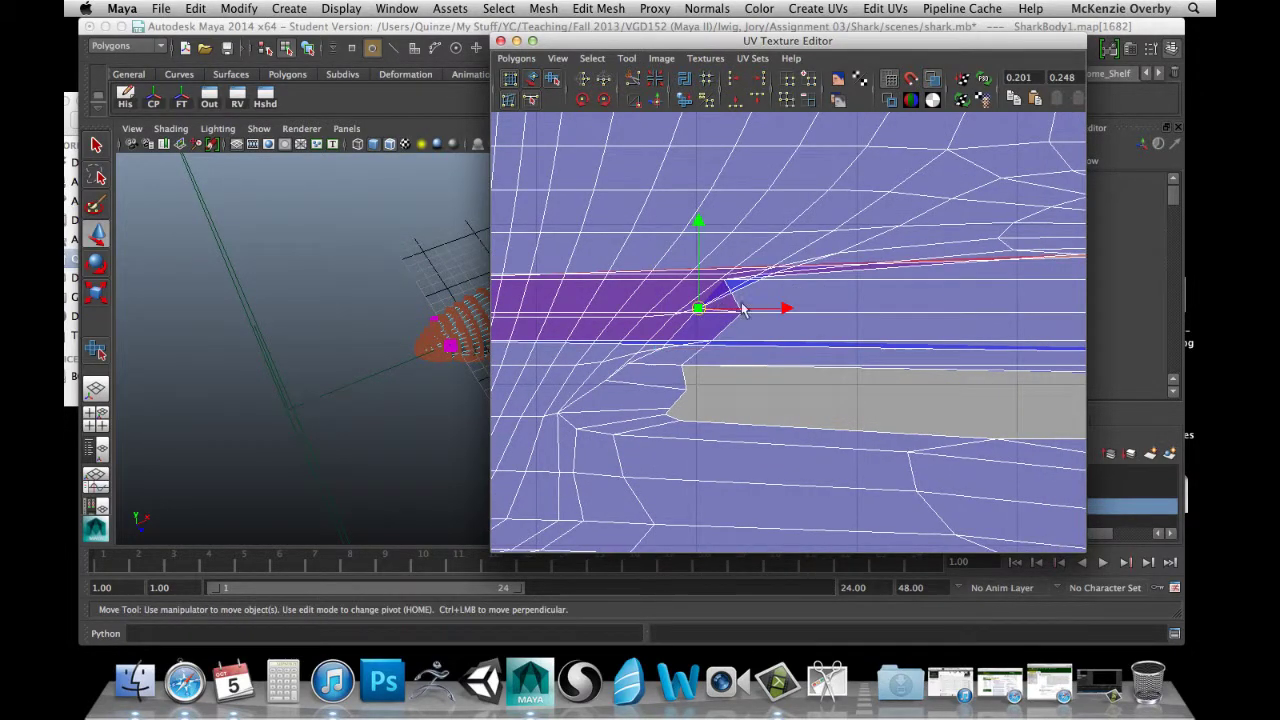
mouse_move(800, 310)
left_mouse_down()
mouse_move(855, 309)
mouse_move(806, 316)
left_mouse_up()
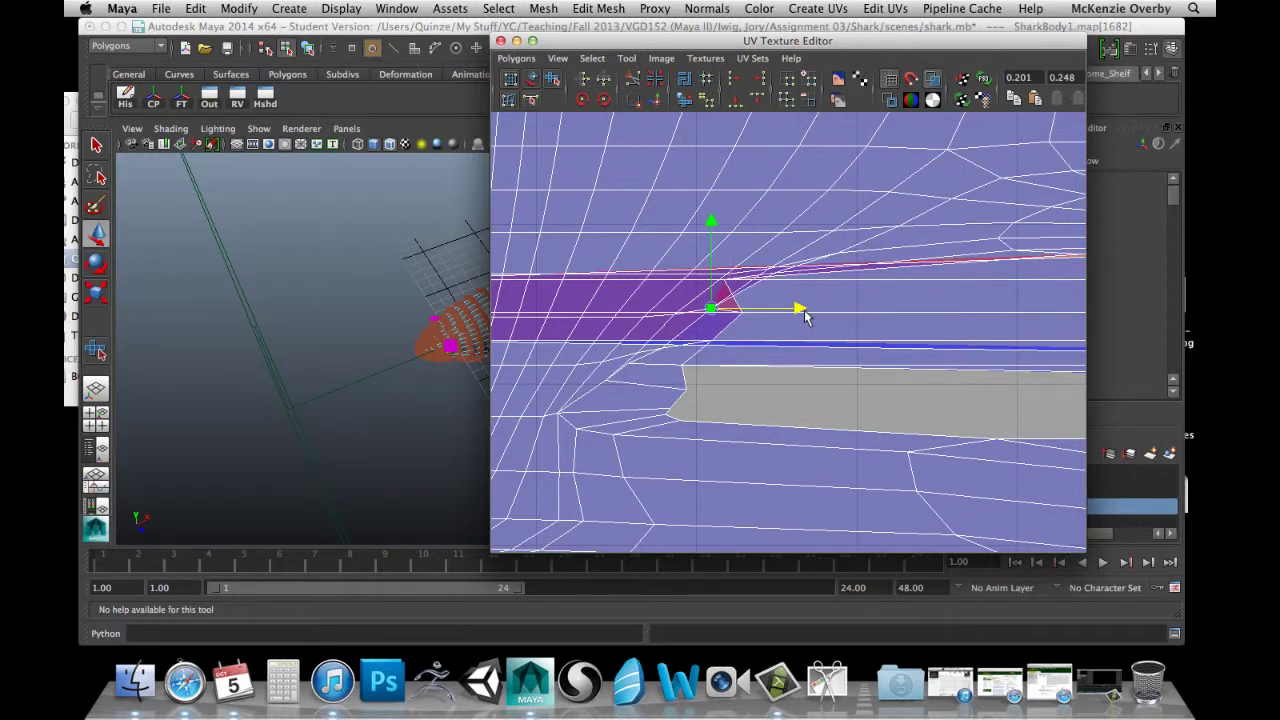
Move the UV at U 0.229, V 0.245 horizontally back to about U 0.20.
left_click(770, 297)
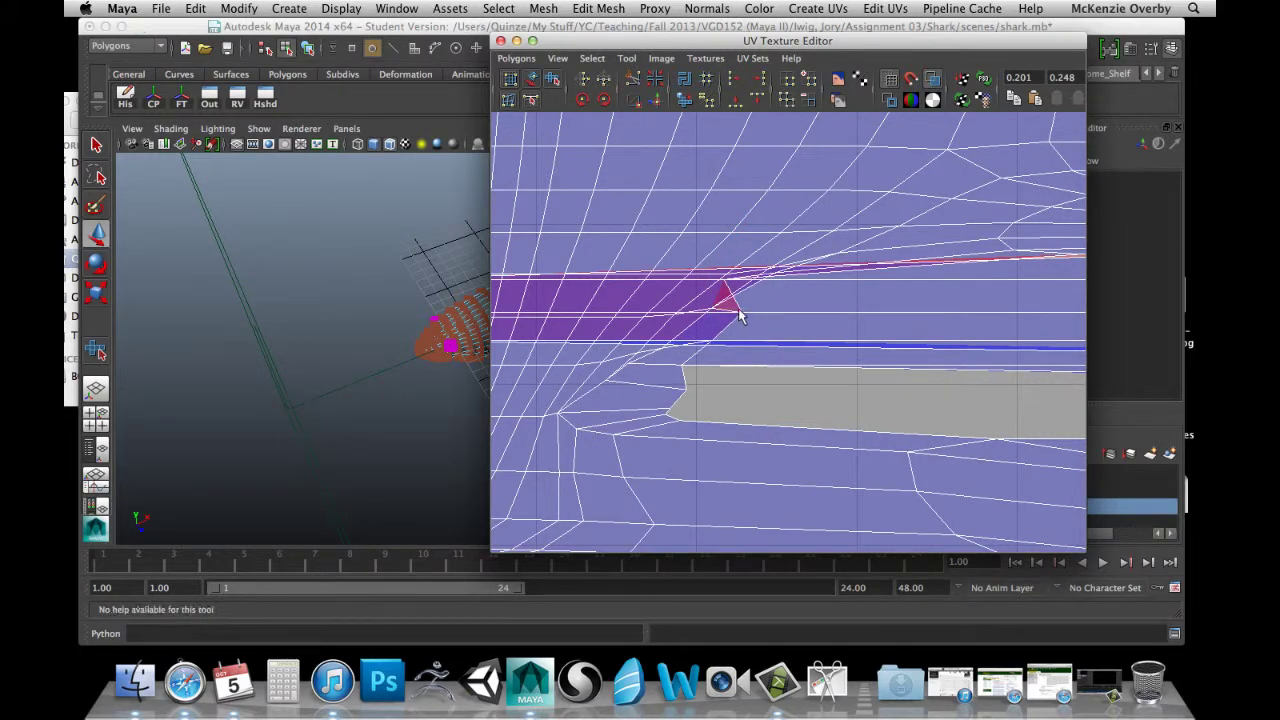
left_click(748, 315)
left_click_drag(829, 310, 781, 314)
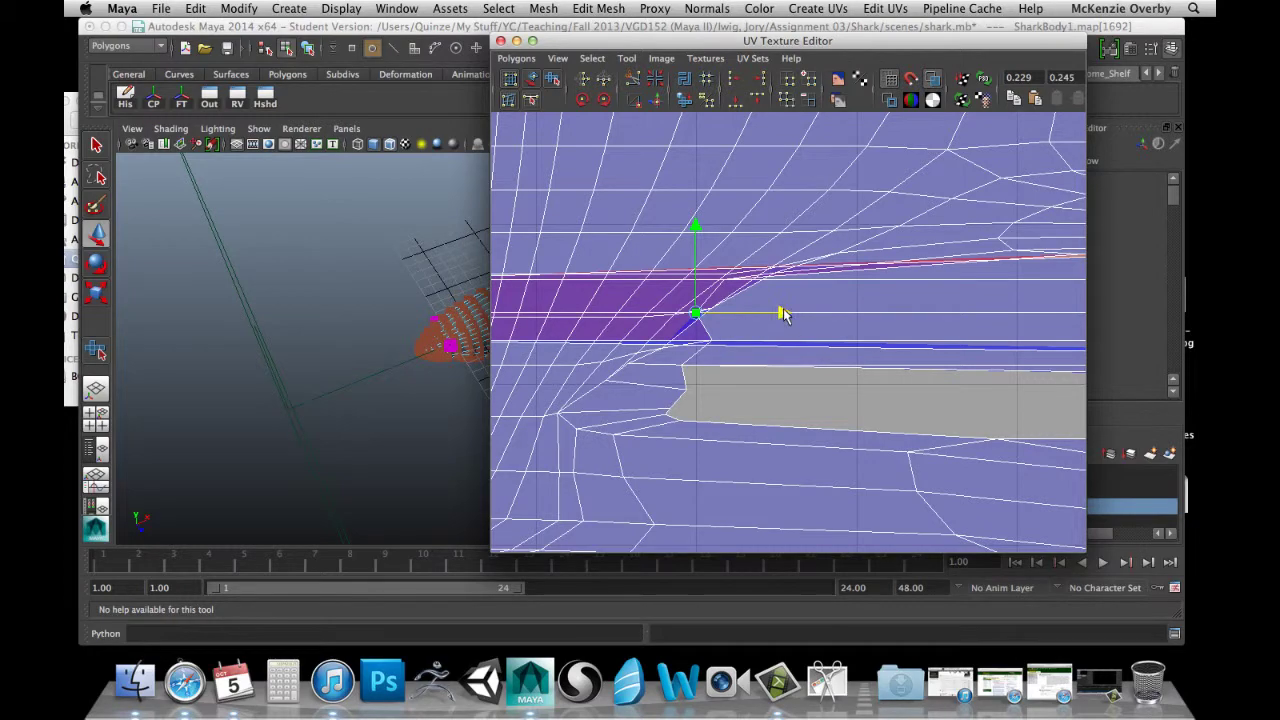
Examine the opposite end of the lower gap and the strips extending past the U 1 border for overlapping UVs.
middle_click_drag(772, 298, 734, 309, "alt")
middle_click_drag(943, 277, 806, 268, "alt")
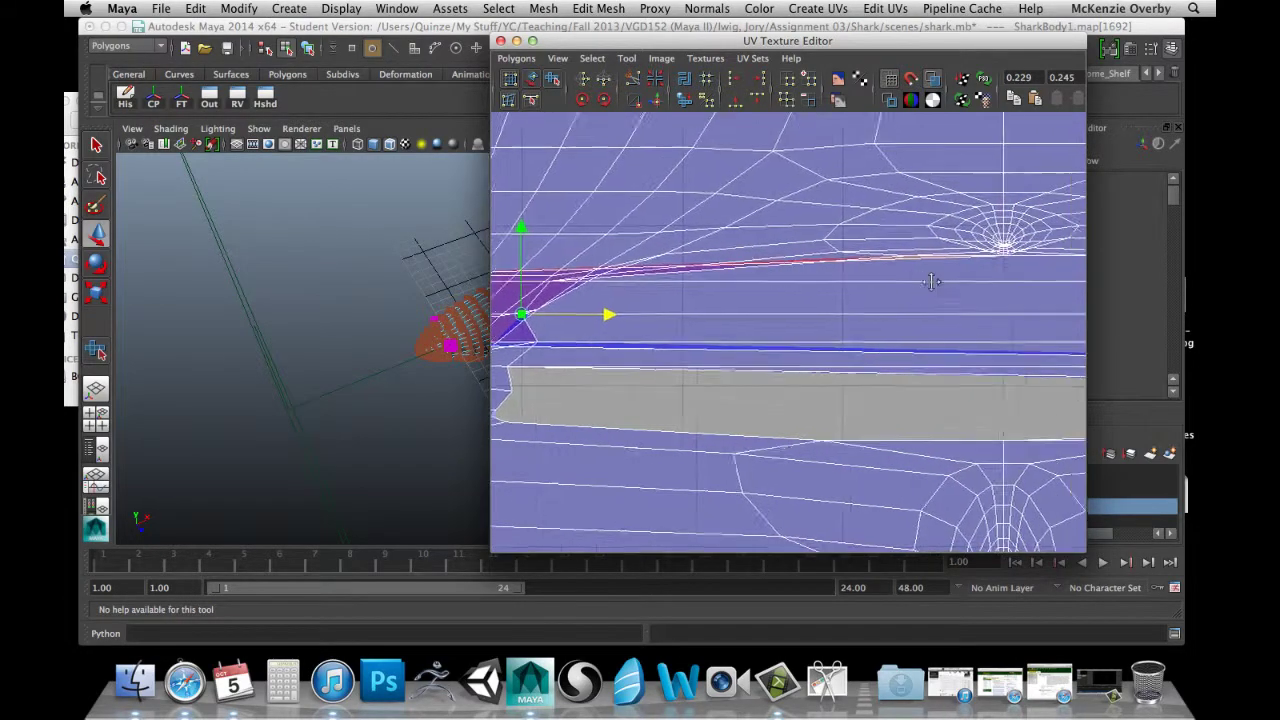
middle_click_drag(1030, 292, 808, 272, "alt")
middle_click_drag(1040, 285, 723, 246, "alt")
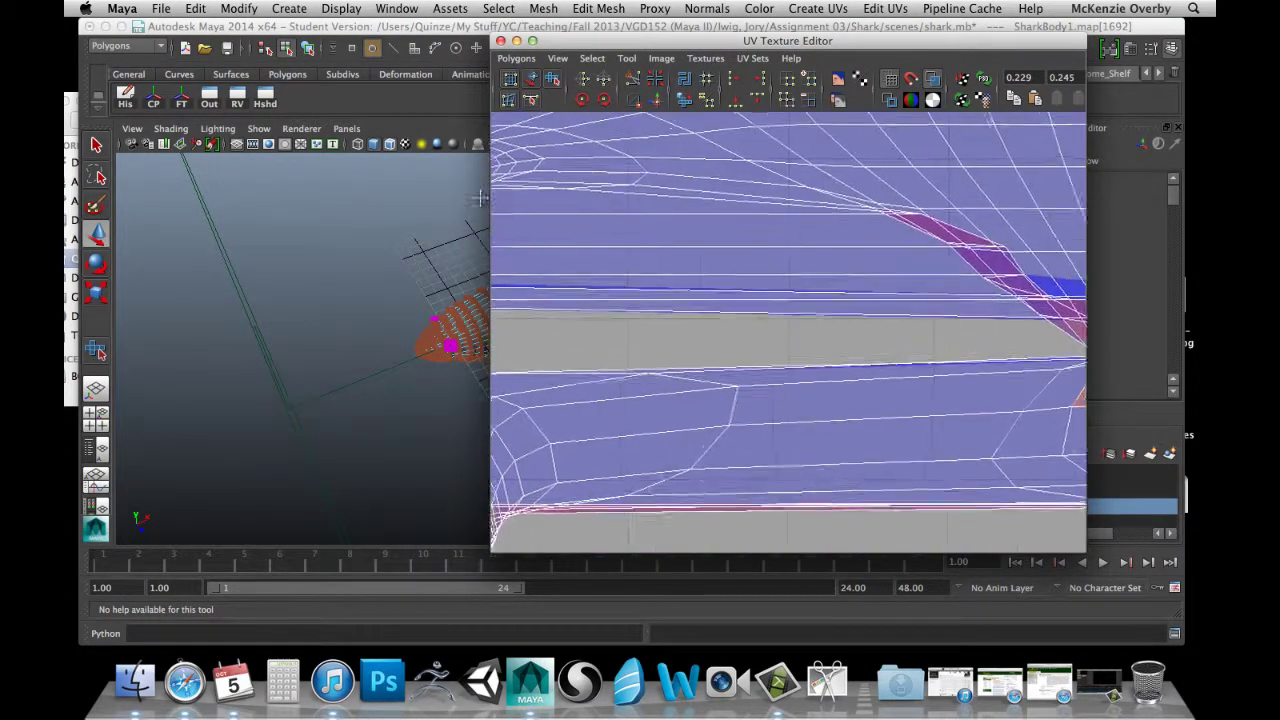
middle_click_drag(943, 241, 687, 252, "alt")
left_click(712, 260)
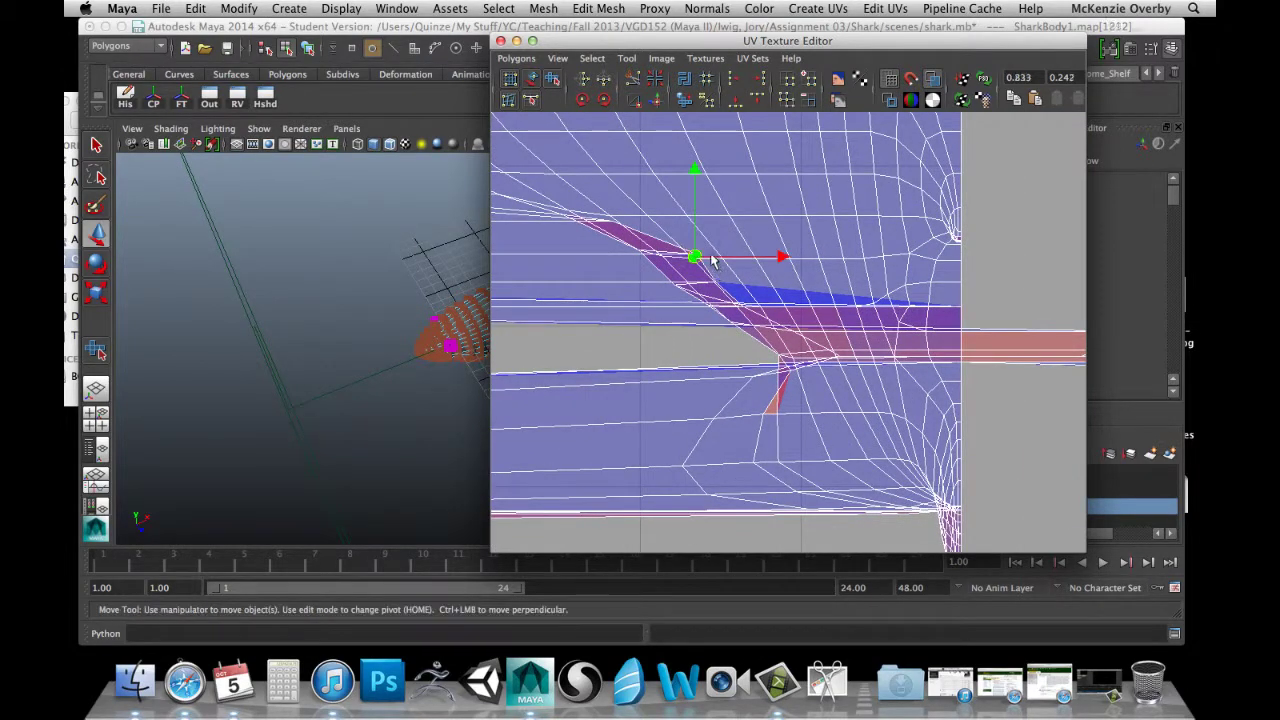
left_click(718, 256)
scroll(718, 255, "up", 1)
middle_click_drag(682, 267, 665, 227, "alt")
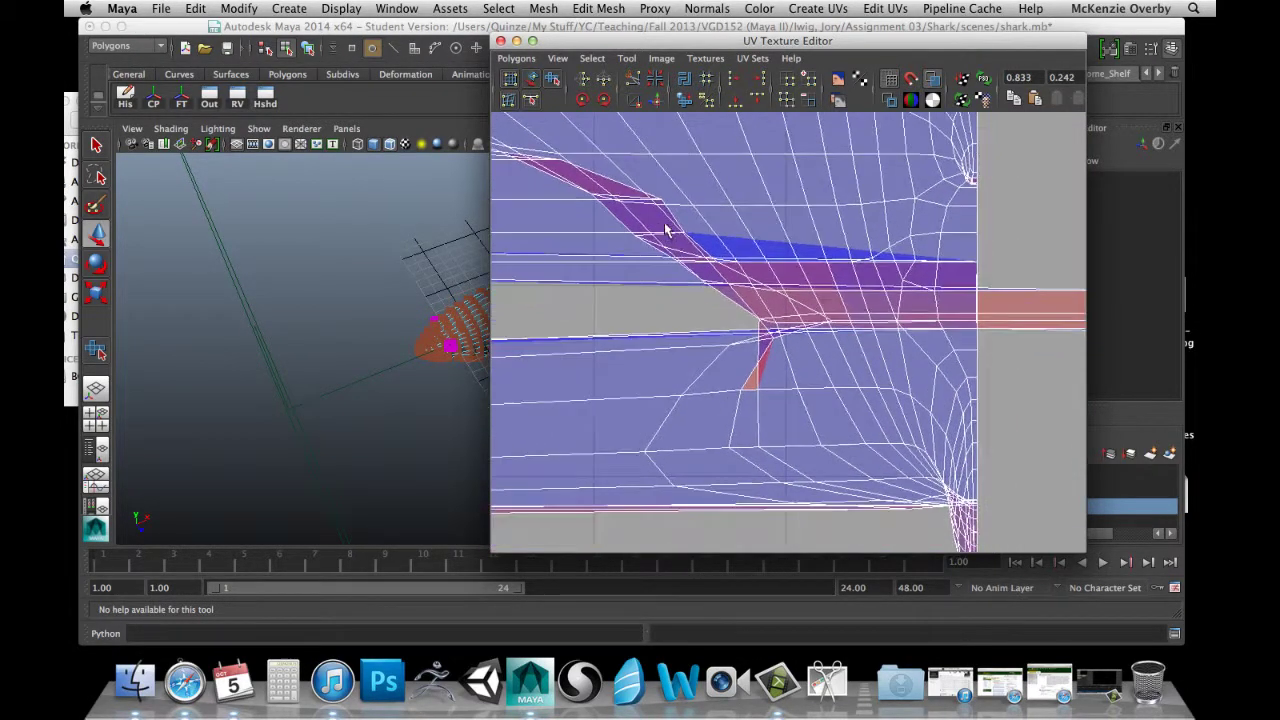
scroll(757, 267, "up", 2)
scroll(919, 272, "down", 1)
middle_click_drag(937, 275, 617, 235, "alt")
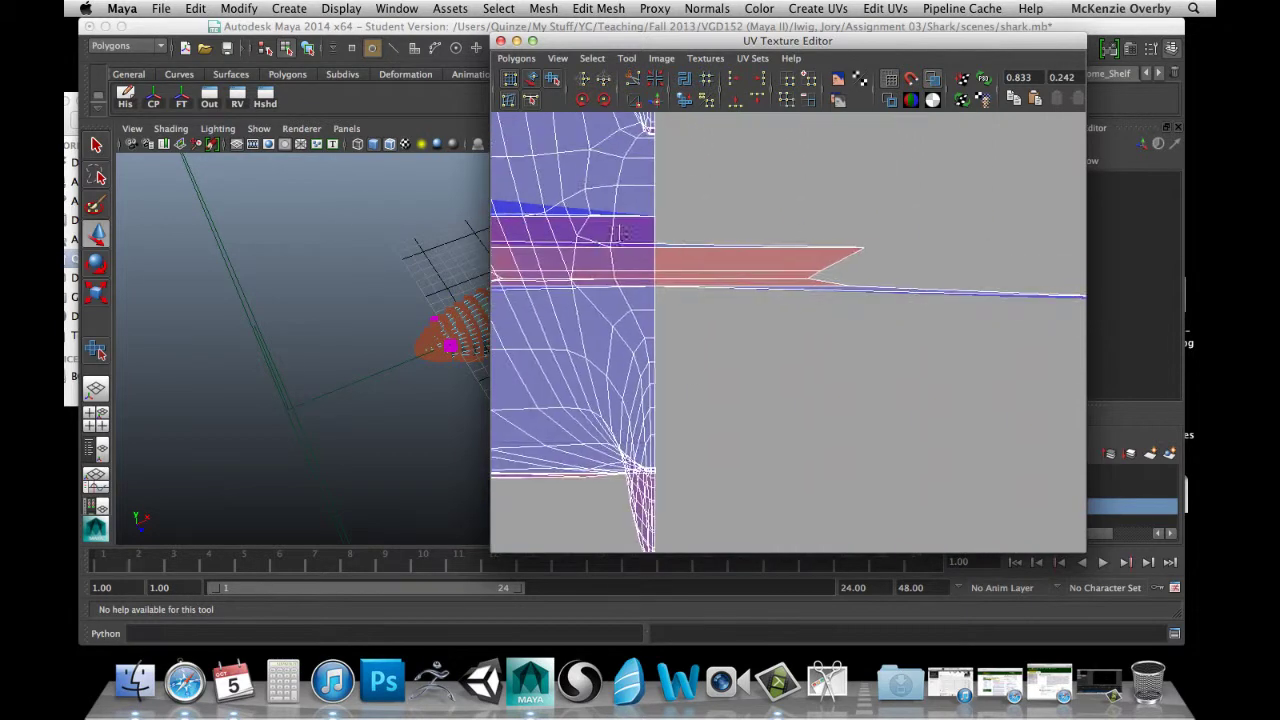
scroll(802, 243, "down", 1)
middle_click_drag(774, 248, 797, 237, "alt")
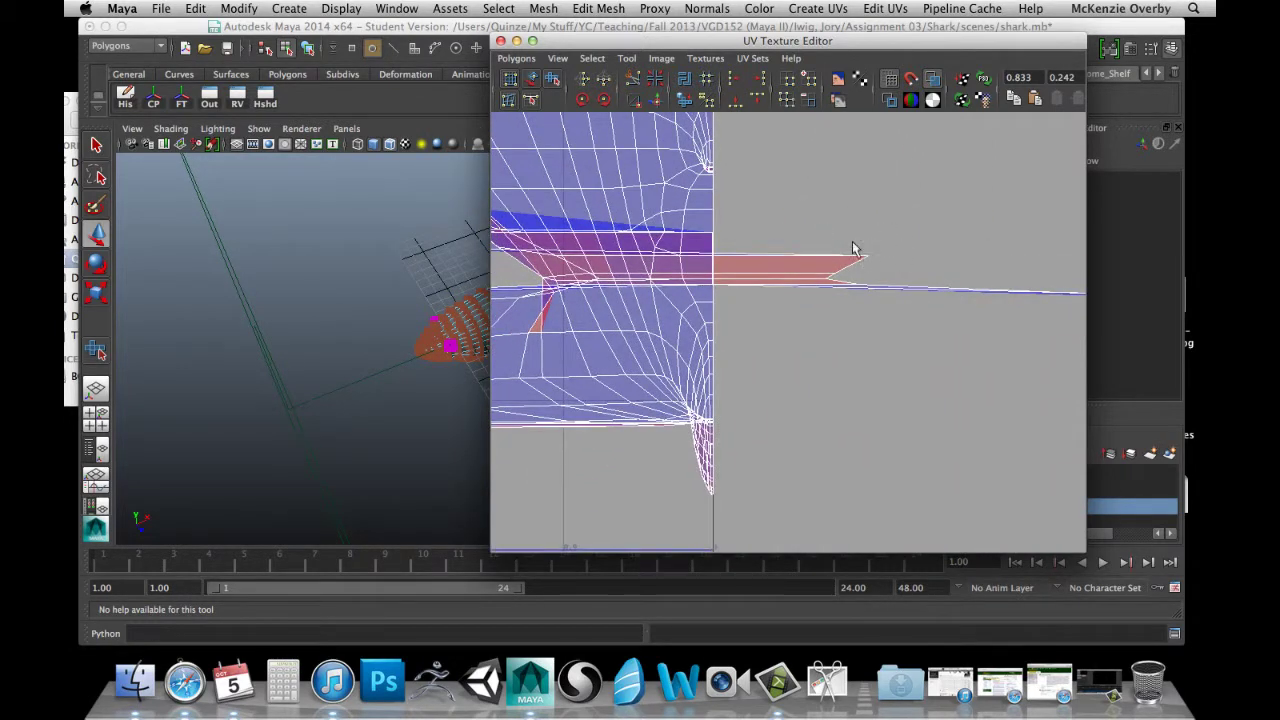
Move the UV at U 1.104, V 0.197 horizontally to about U 0.83 and the pair at U 1.082, V 0.185 to about U 0.85.
left_click_drag(854, 248, 581, 256)
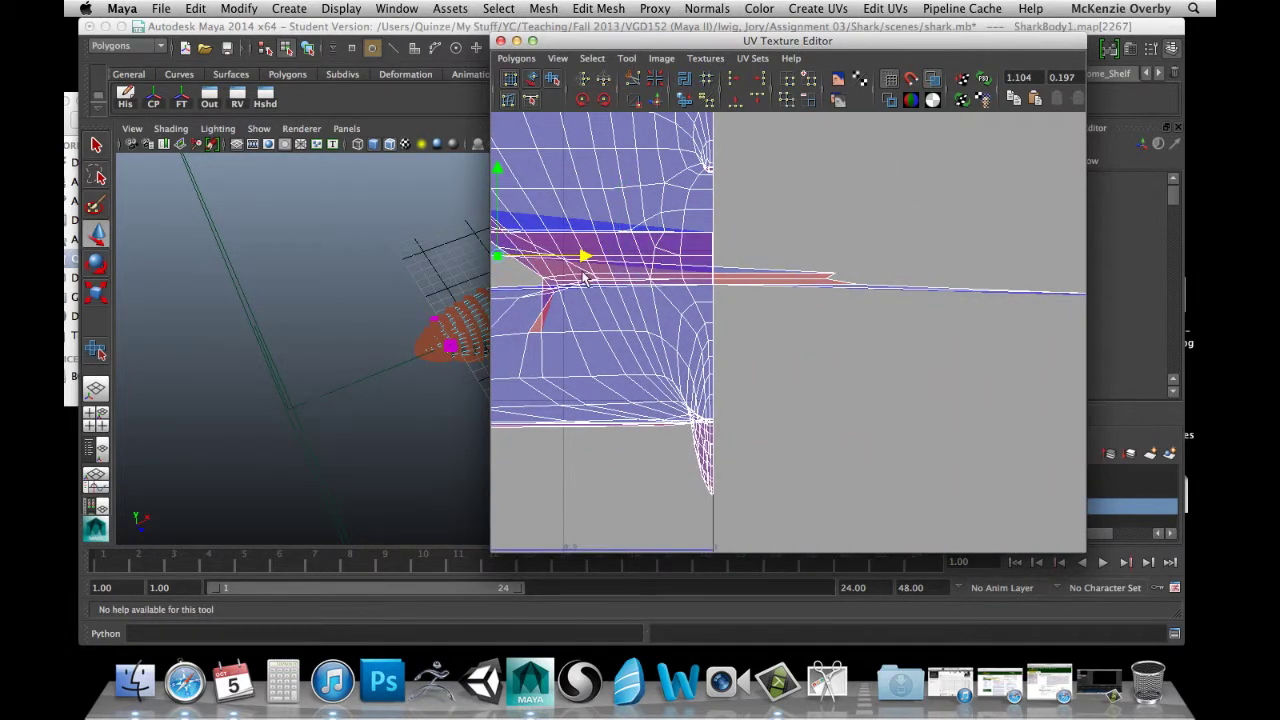
middle_click_drag(578, 201, 697, 198, "alt")
left_click_drag(703, 249, 668, 250)
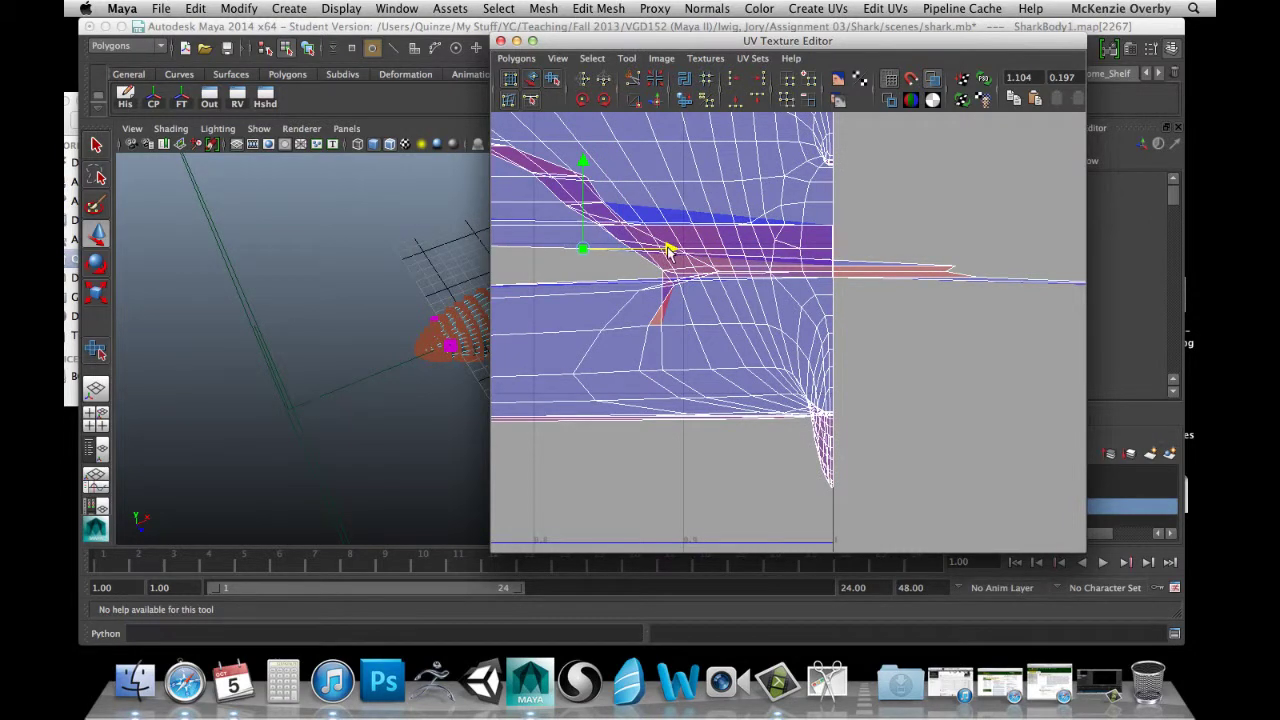
left_click_drag(921, 254, 695, 233)
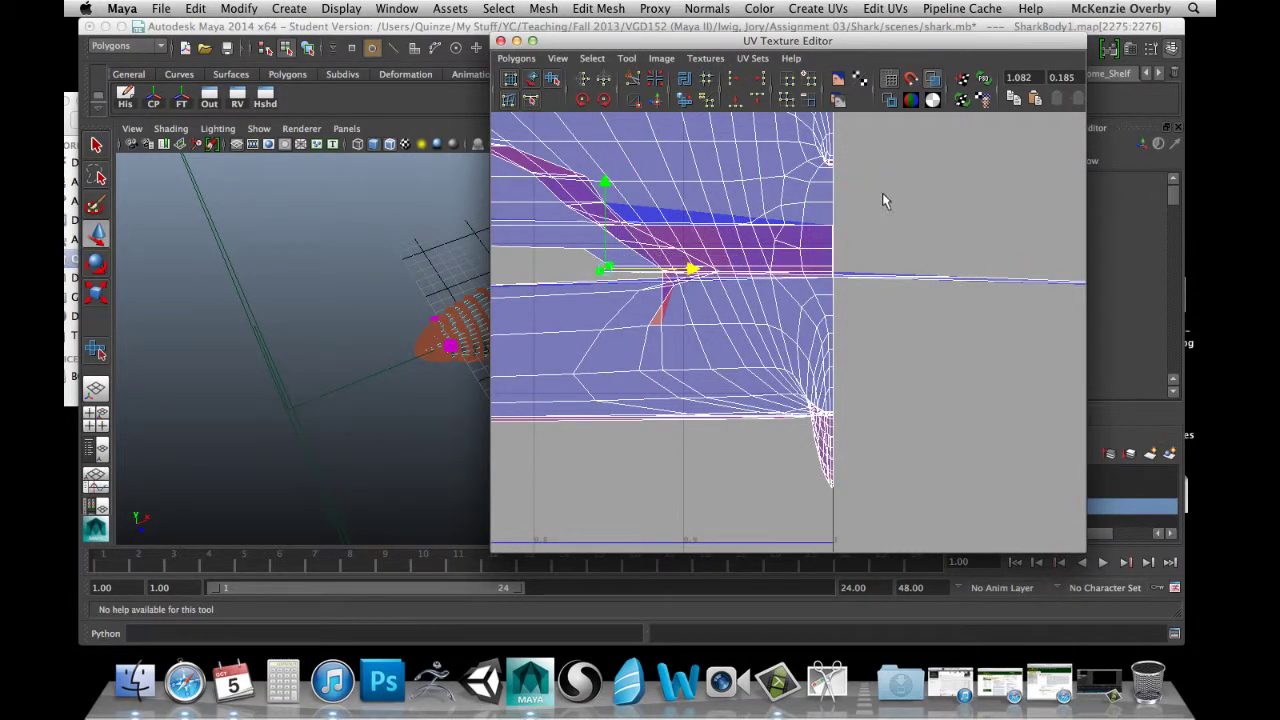
Move the three remaining UVs beyond the U 1 border horizontally into the lower gap, around U 0.76, and nudge them up slightly.
middle_click_drag(912, 193, 768, 170, "alt")
middle_click_drag(1042, 168, 761, 172, "alt")
scroll(782, 222, "down", 4)
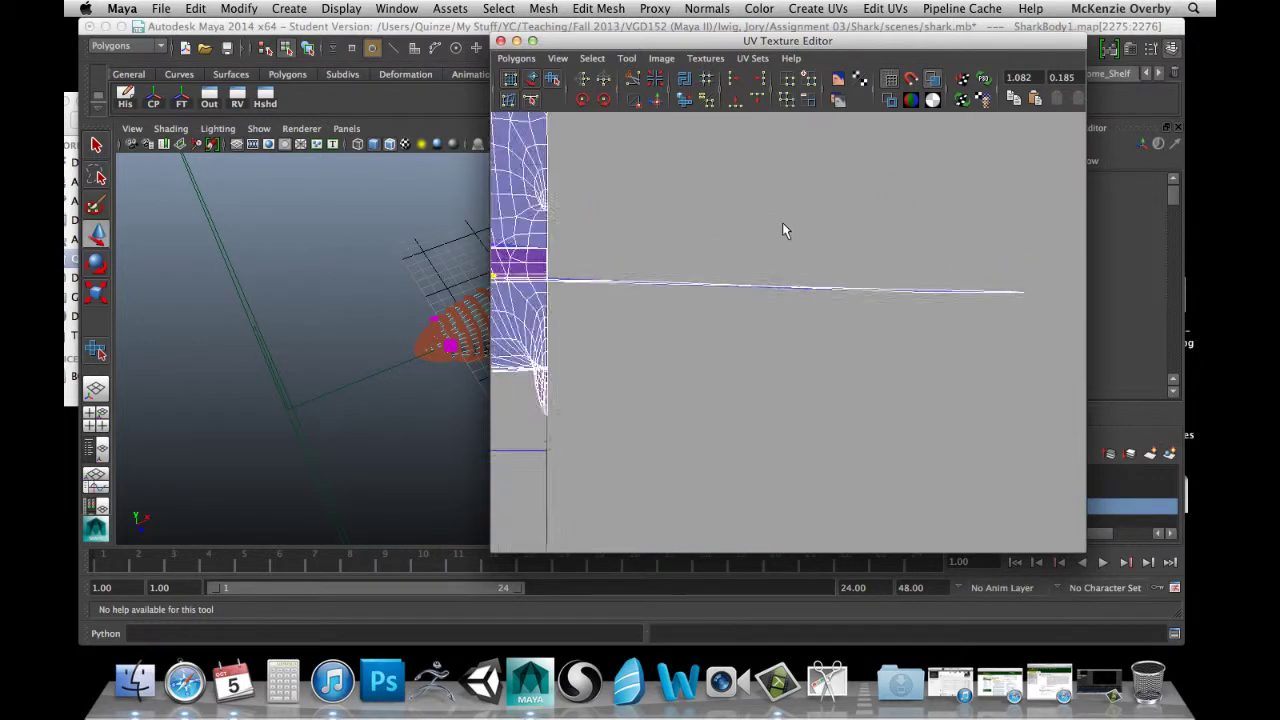
scroll(782, 230, "down", 1)
left_click_drag(662, 252, 586, 312)
middle_click_drag(586, 312, 1034, 334, "alt")
left_click_drag(969, 330, 876, 333)
left_click_drag(787, 240, 780, 233)
scroll(897, 329, "up", 3)
scroll(903, 333, "up", 2)
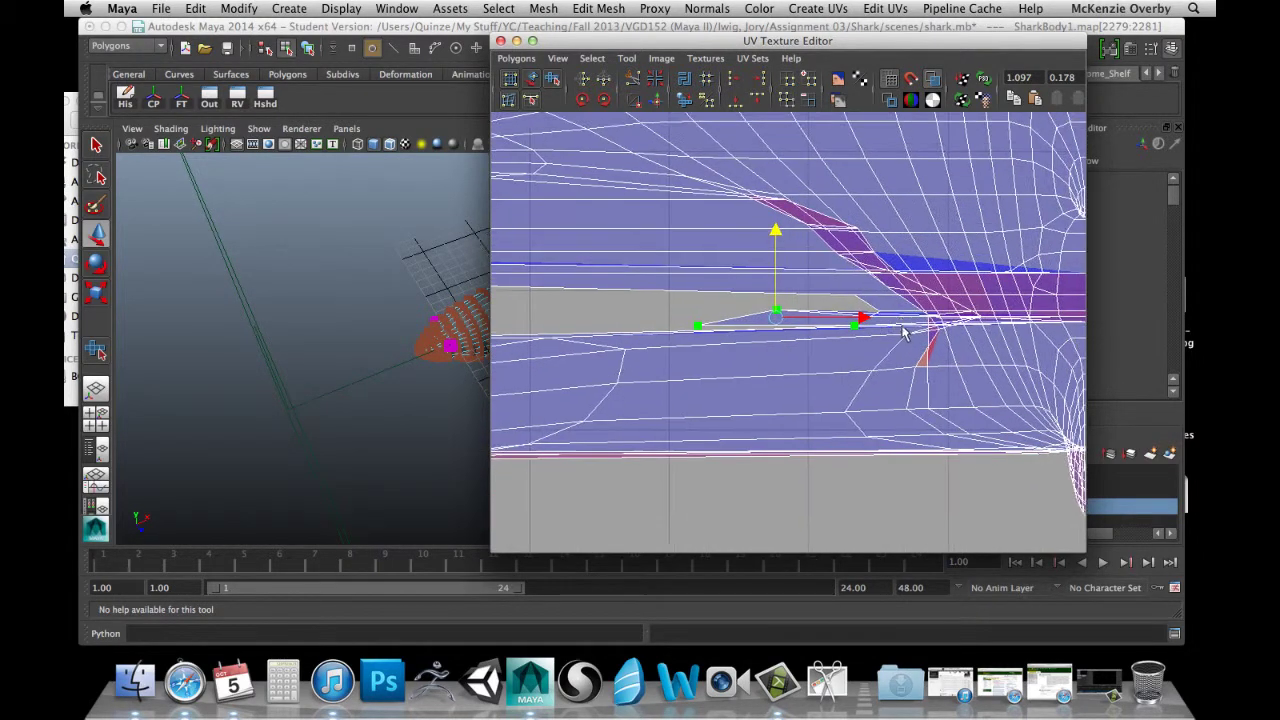
left_click_drag(849, 315, 840, 320)
Move the three UVs on the U 1 border between V 0.212 and V 0.185 slightly inward, to about U 0.99.
scroll(851, 321, "down", 2)
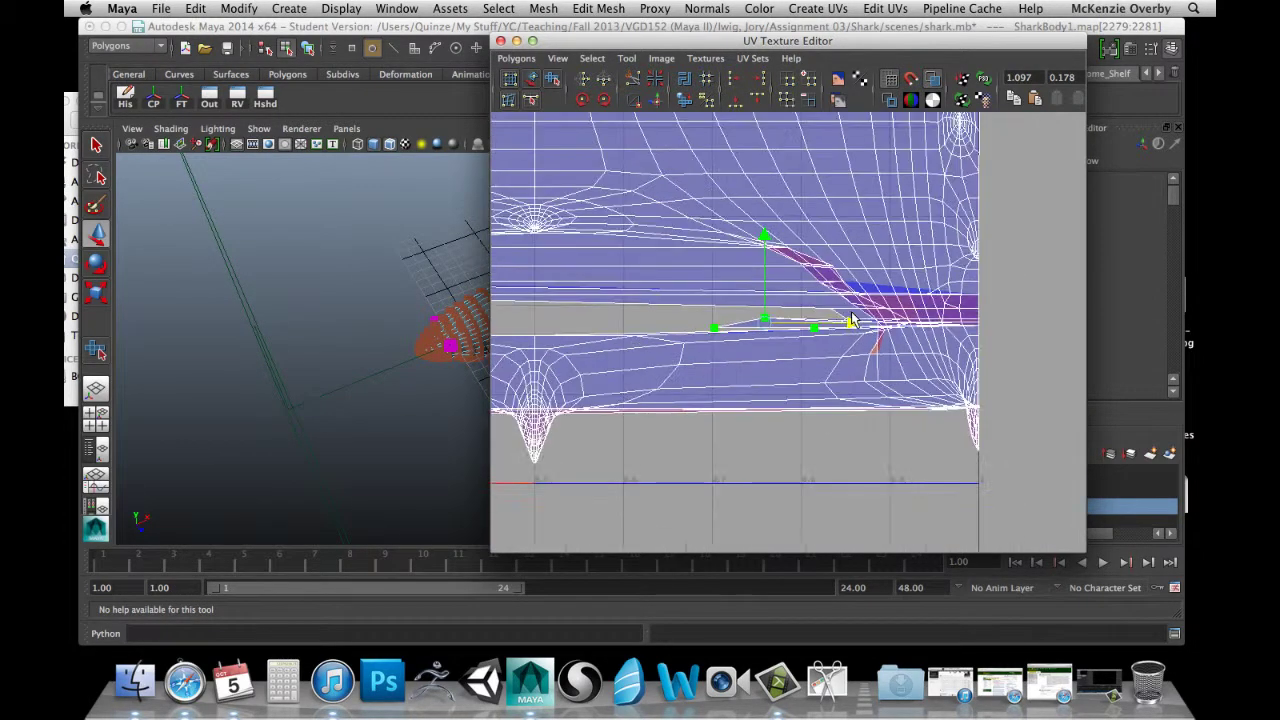
middle_click_drag(930, 325, 912, 327, "alt")
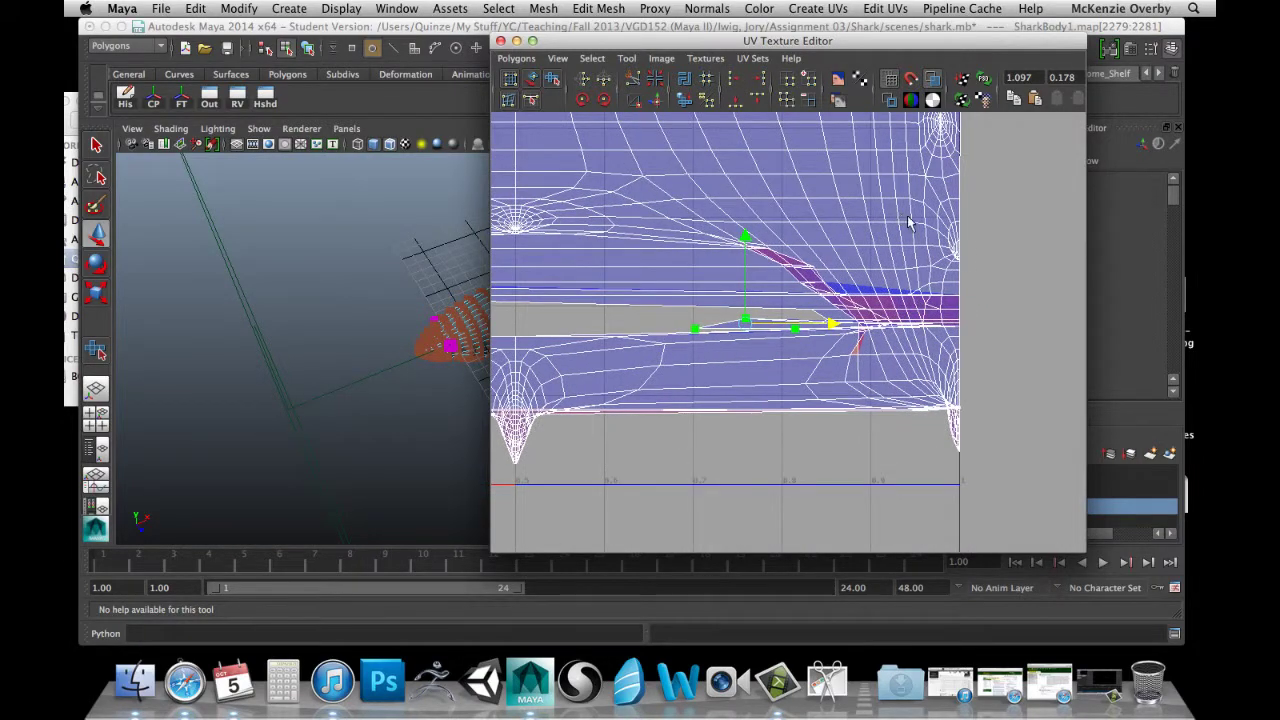
scroll(957, 252, "up", 5)
middle_click_drag(995, 243, 670, 353, "alt")
left_click(819, 325)
left_click(823, 325)
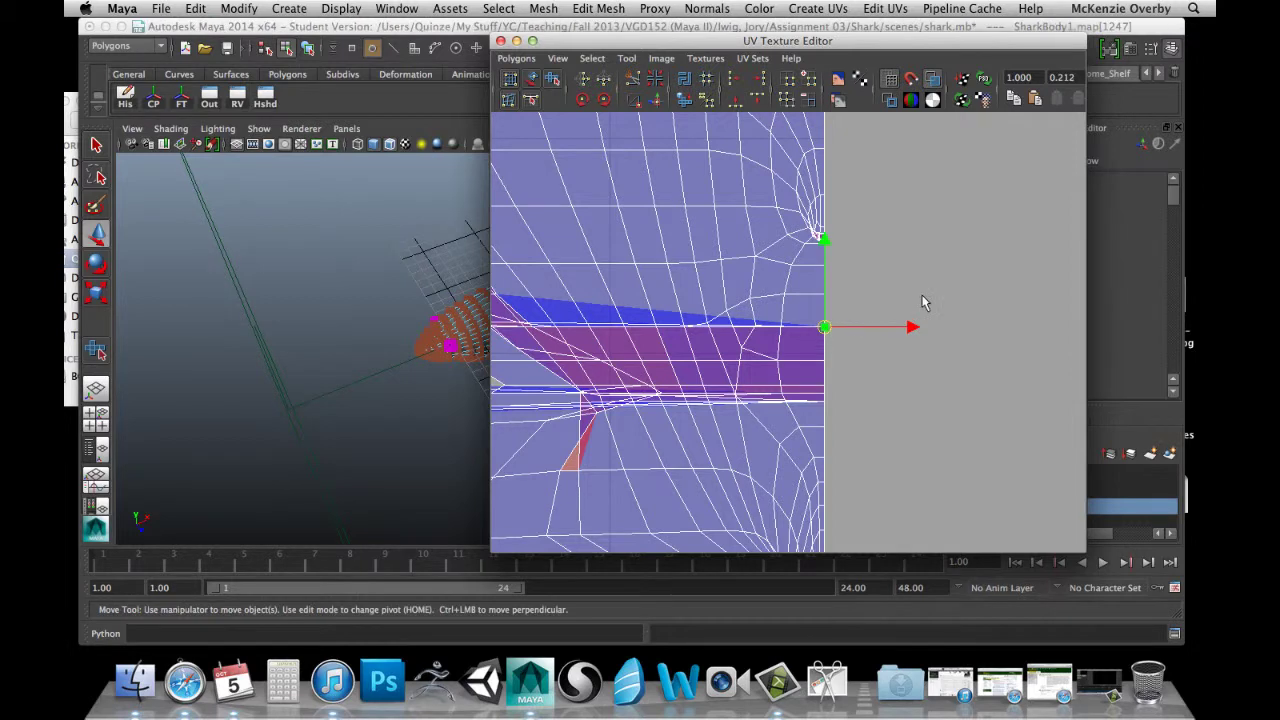
left_click_drag(912, 323, 887, 386)
left_click(824, 361)
left_click(823, 387)
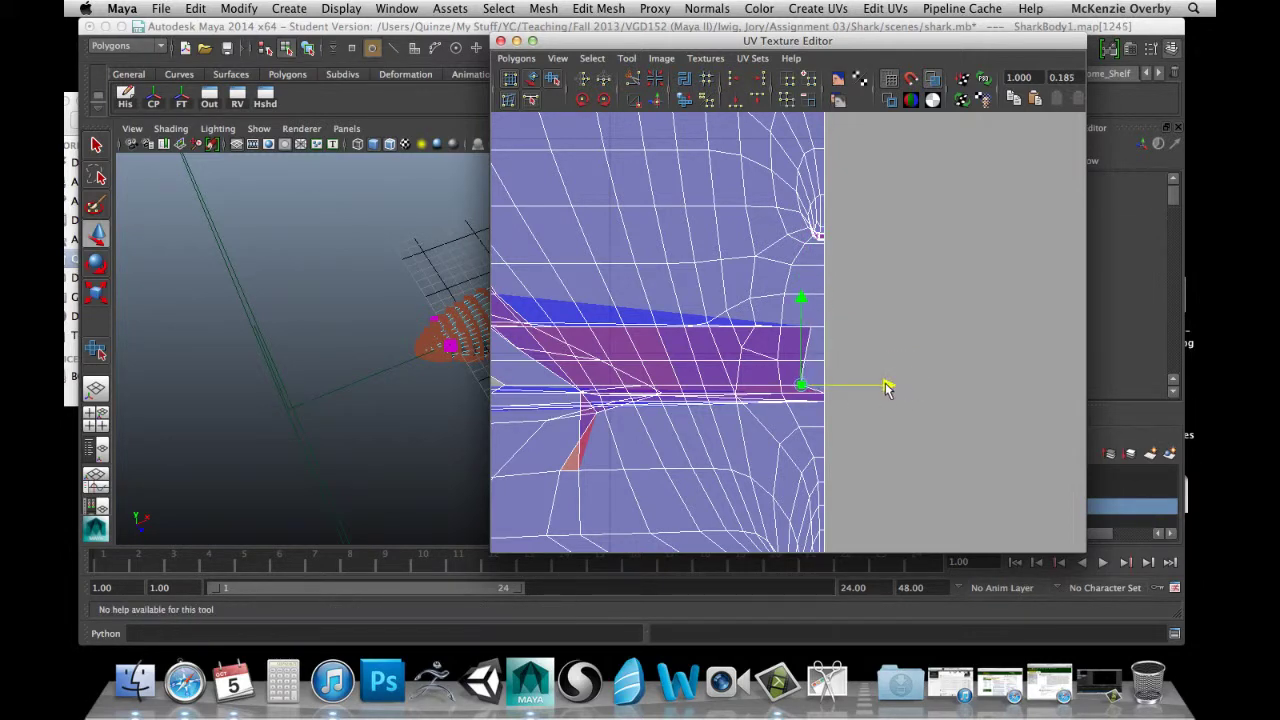
left_click(823, 396)
mouse_move(908, 395)
left_mouse_down()
mouse_move(874, 396)
mouse_move(910, 398)
left_mouse_up()
Move the three inset UVs beside the U 1 border together horizontally into the lower gap, to about U 0.72.
left_click(812, 394)
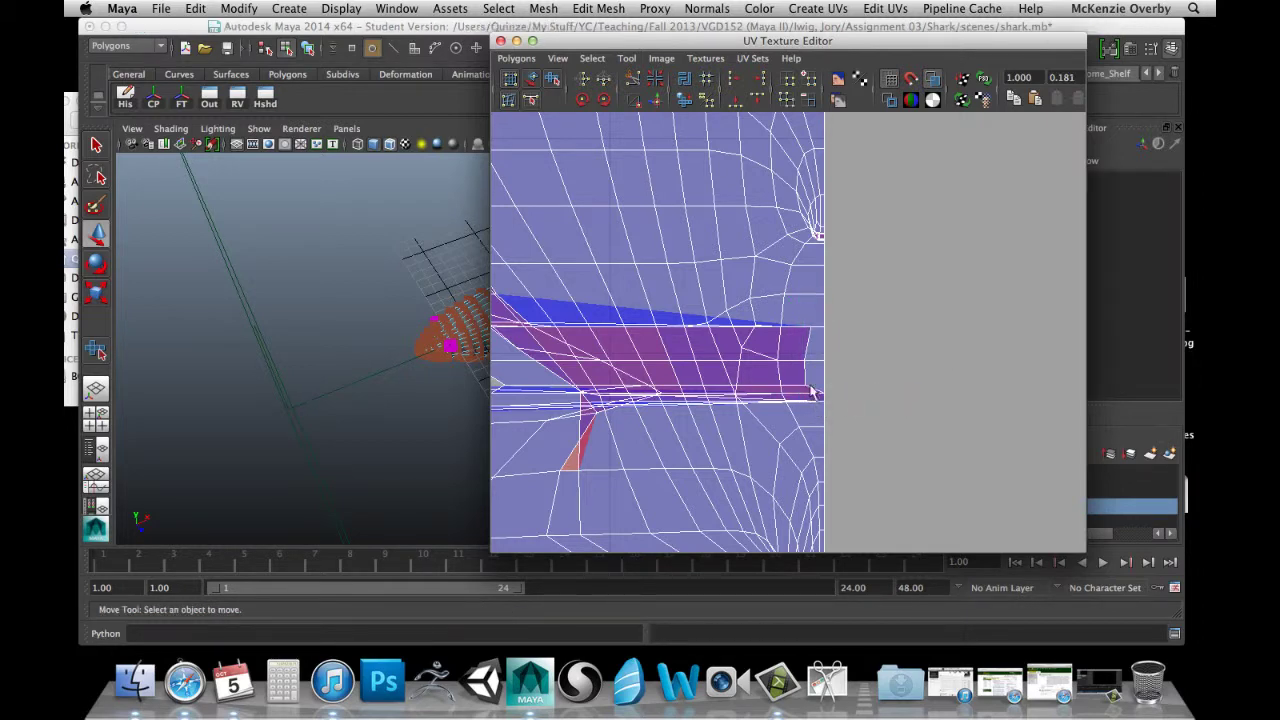
left_click_drag(792, 316, 826, 396)
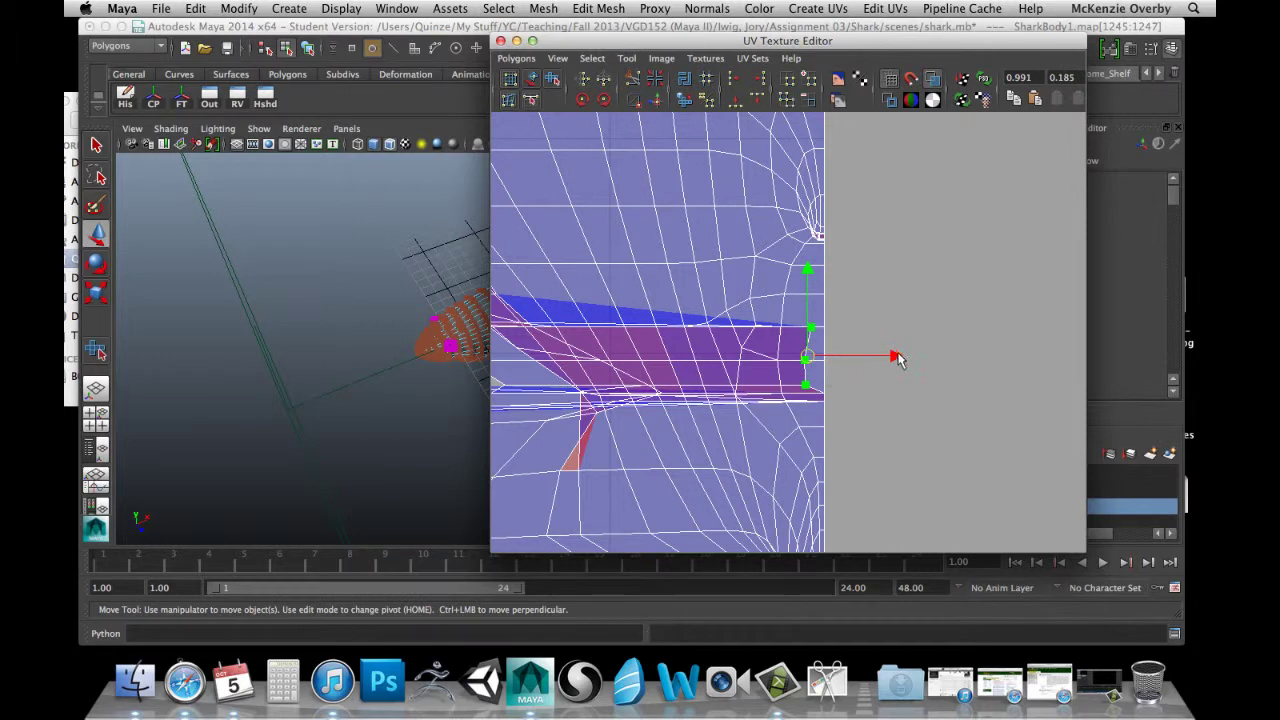
left_click_drag(897, 360, 709, 357)
middle_click_drag(709, 357, 993, 316, "alt")
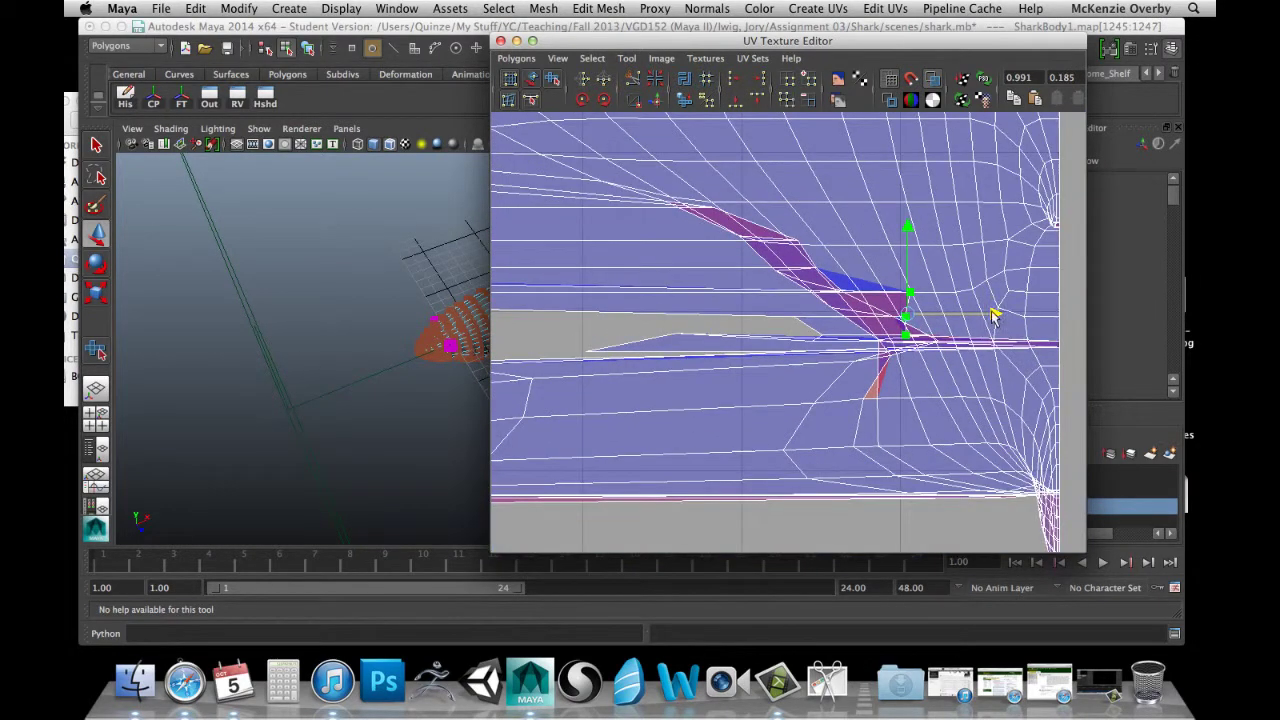
left_click_drag(993, 316, 704, 354)
middle_click_drag(819, 330, 676, 330, "alt")
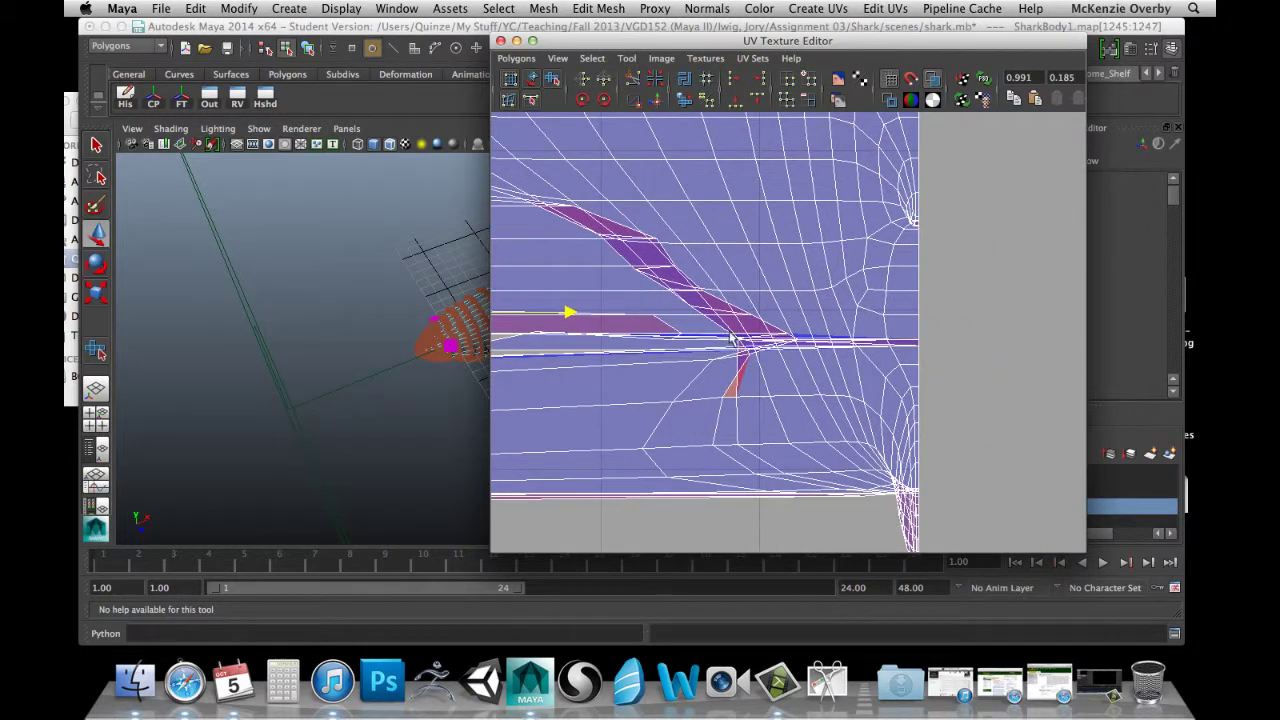
Move the pair of UVs on the U 1 border around V 0.178 horizontally to the lower gap, at about U 0.68.
scroll(749, 335, "up", 5)
middle_click_drag(774, 341, 697, 334, "alt")
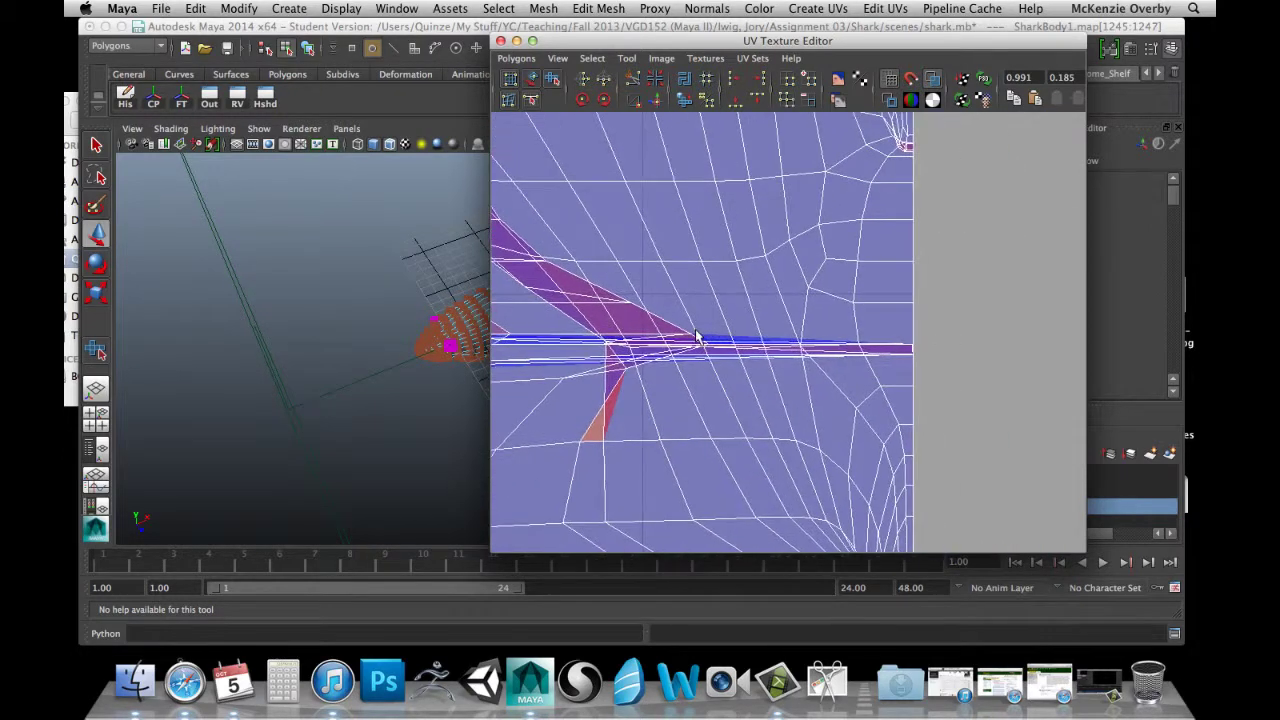
key("w")
left_click_drag(1000, 344, 608, 356)
left_click(896, 336)
left_click(914, 350)
middle_click_drag(799, 393, 998, 409, "alt")
right_click_drag(1075, 424, 985, 405, "alt")
middle_click_drag(738, 302, 853, 331, "alt")
left_click_drag(932, 381, 645, 383)
right_click_drag(661, 376, 584, 407, "alt")
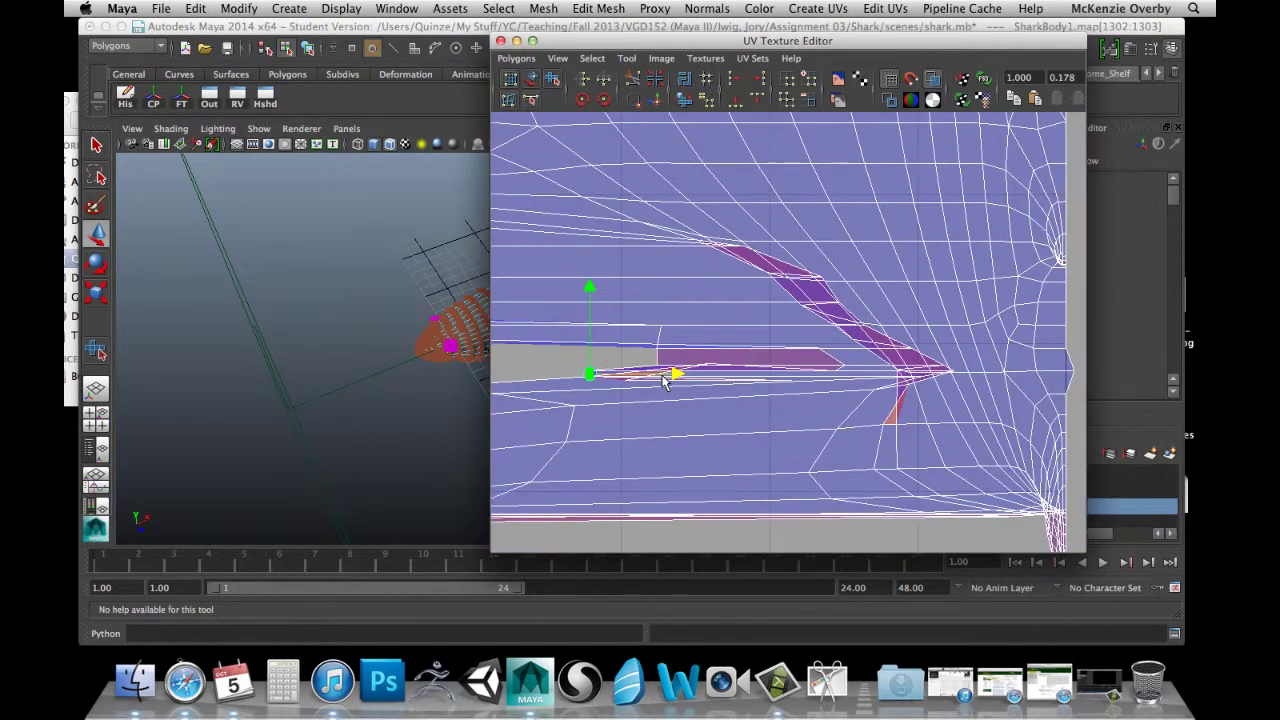
Try to unfold the block of UVs covering the diagonal overlap at the high-U end of the lower gap.
middle_click_drag(584, 407, 714, 409, "alt")
right_click_drag(785, 264, 785, 276, "alt")
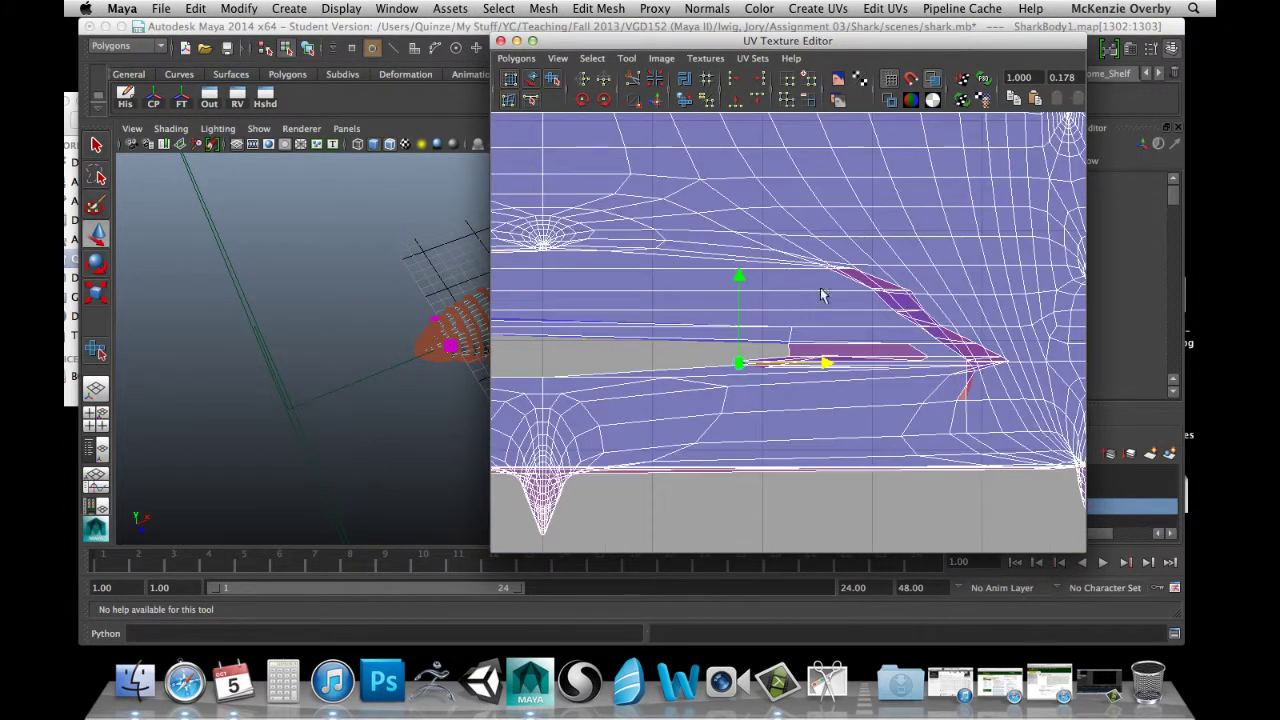
middle_click_drag(950, 321, 889, 316, "alt")
right_click_drag(796, 298, 840, 307)
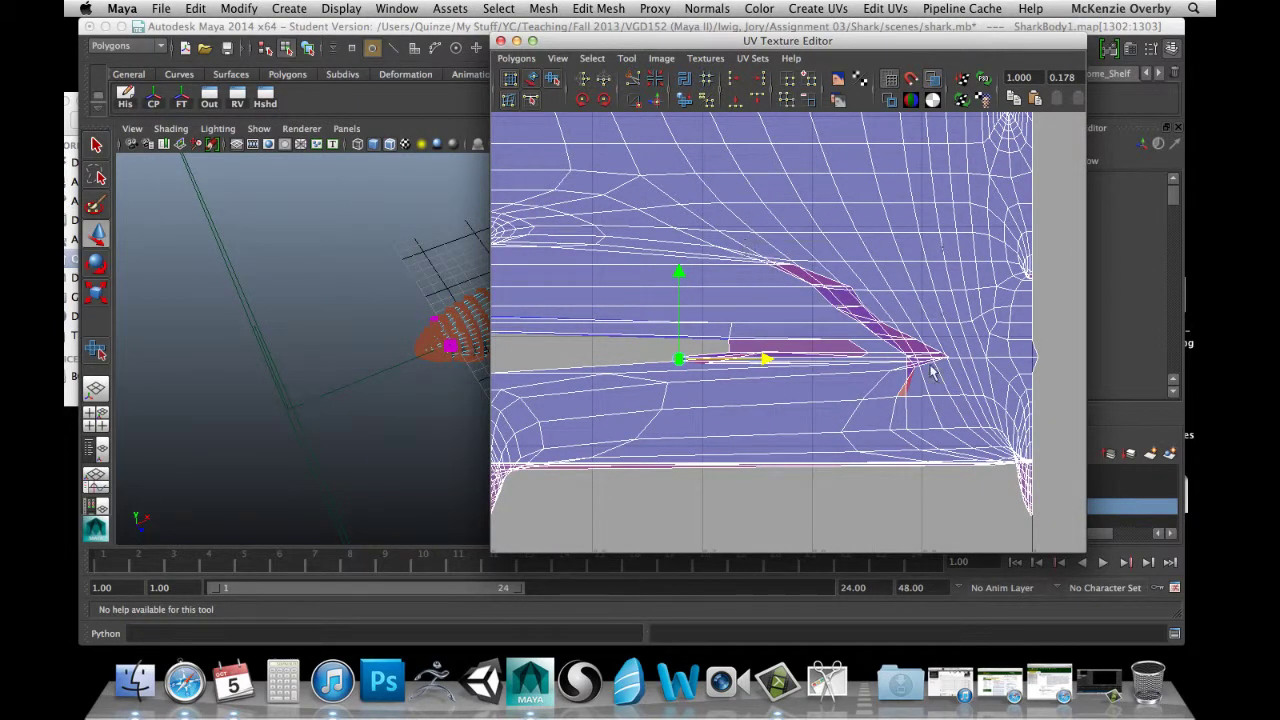
left_click_drag(747, 245, 961, 426)
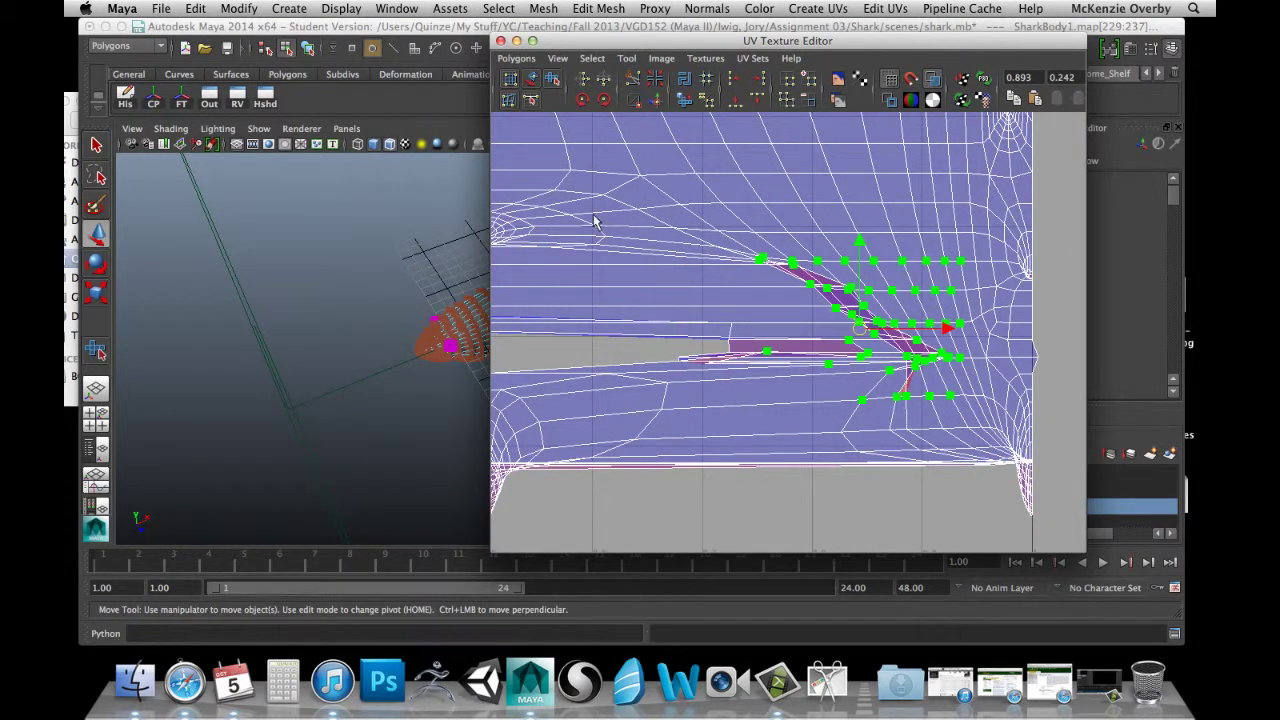
left_click(552, 79)
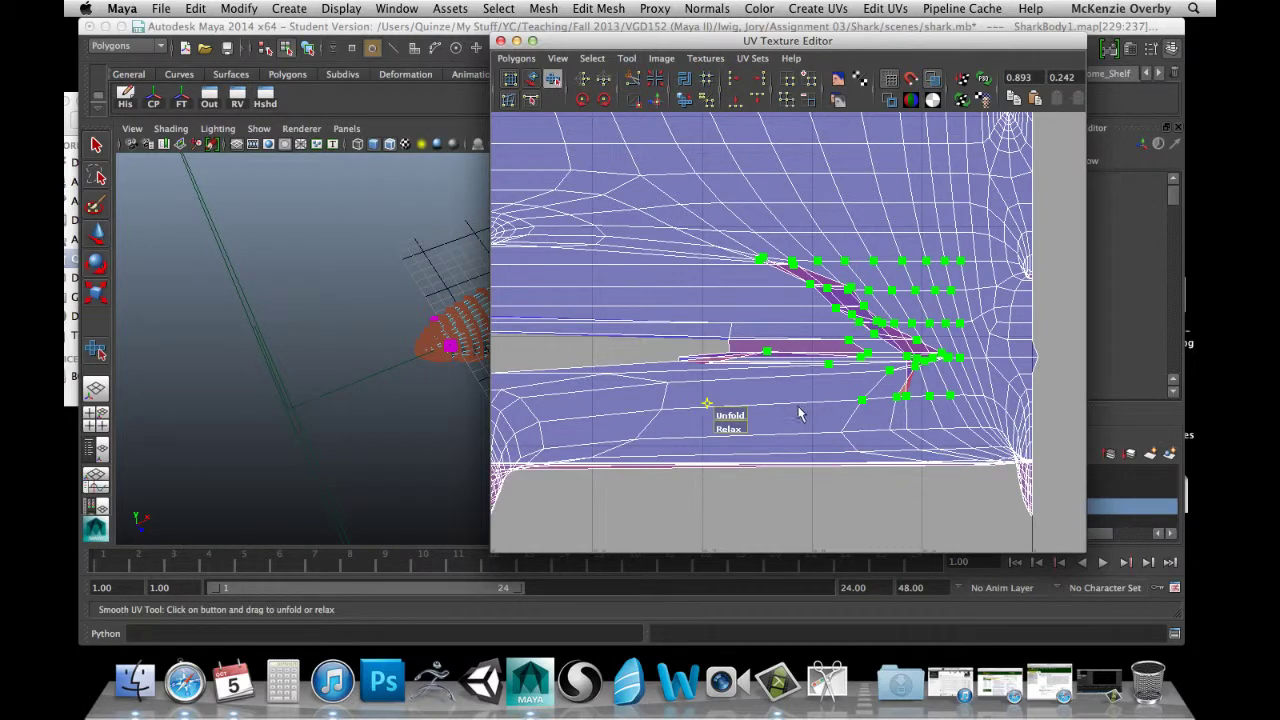
left_click_drag(738, 424, 845, 413)
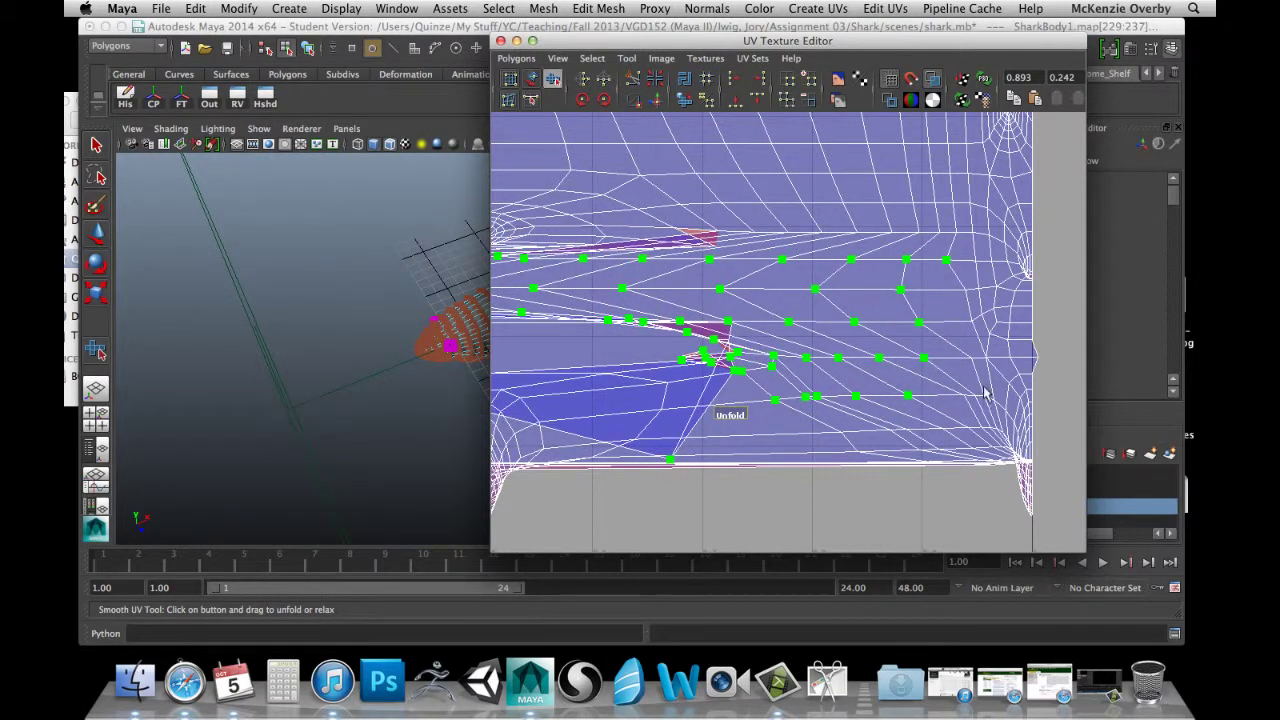
scroll(873, 298, "down", 2)
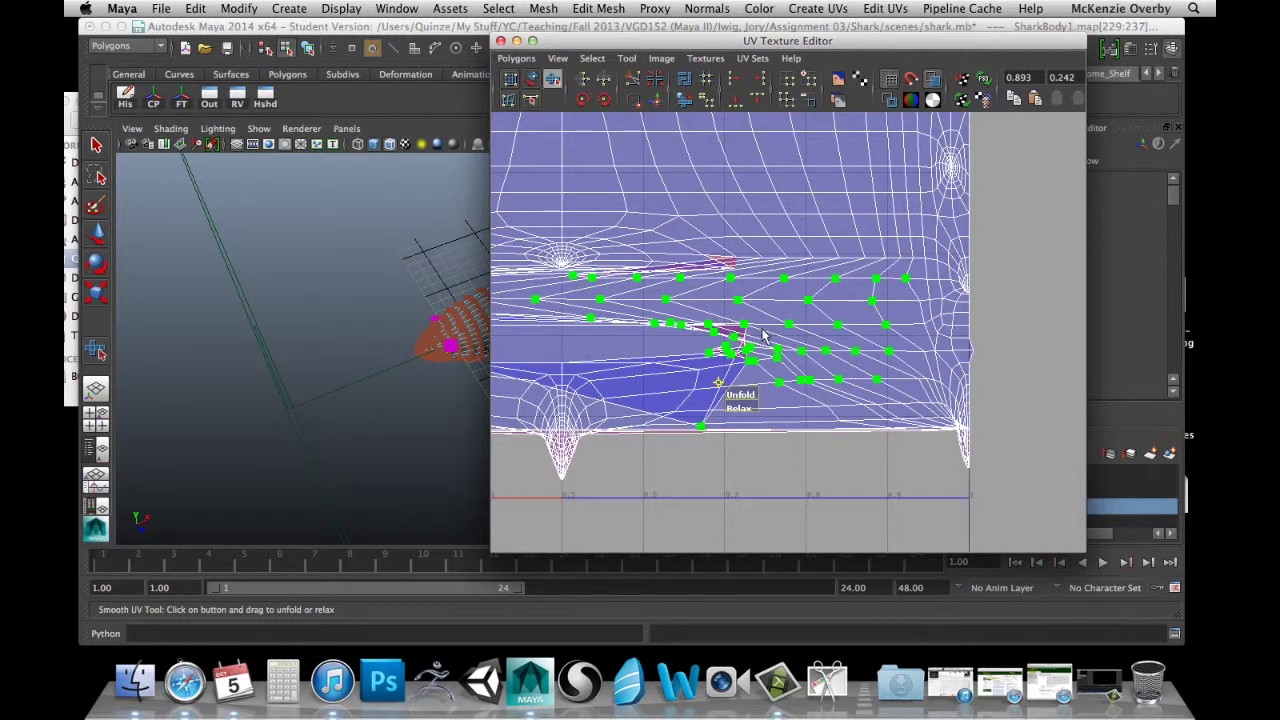
key("ctrl+z")
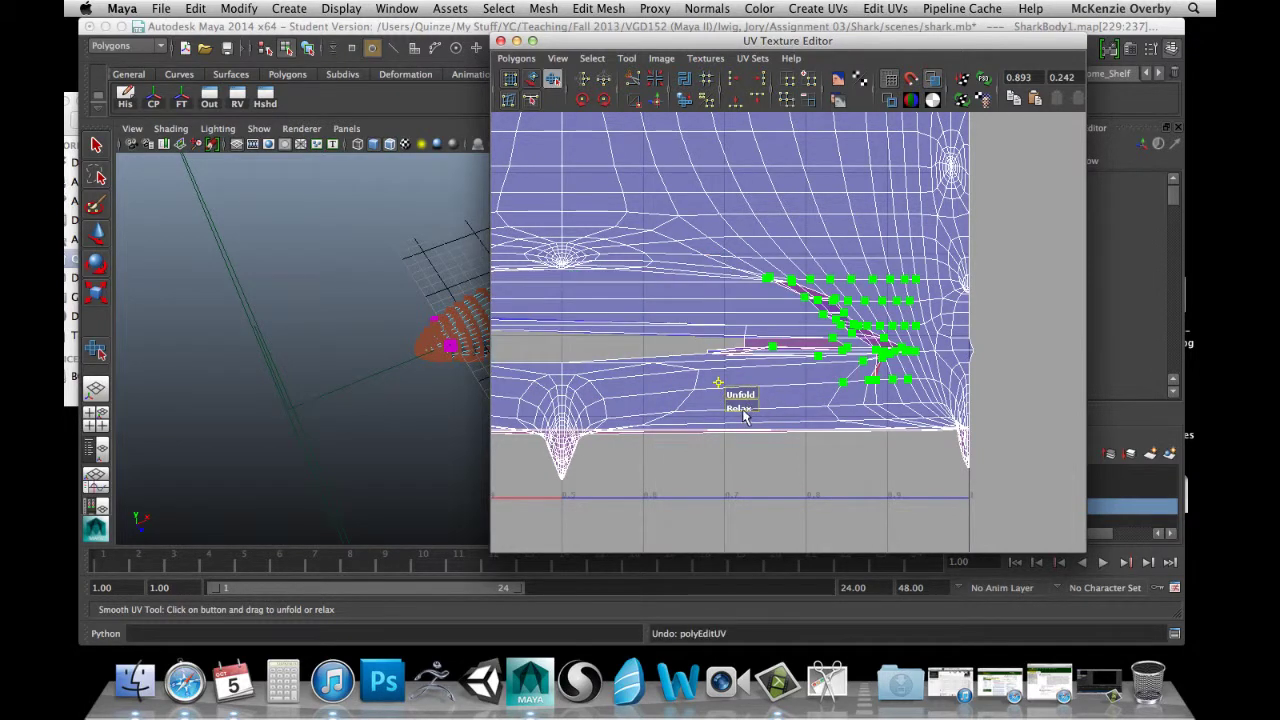
Try to relax the same block of UVs over the diagonal overlap.
left_click_drag(743, 416, 818, 411)
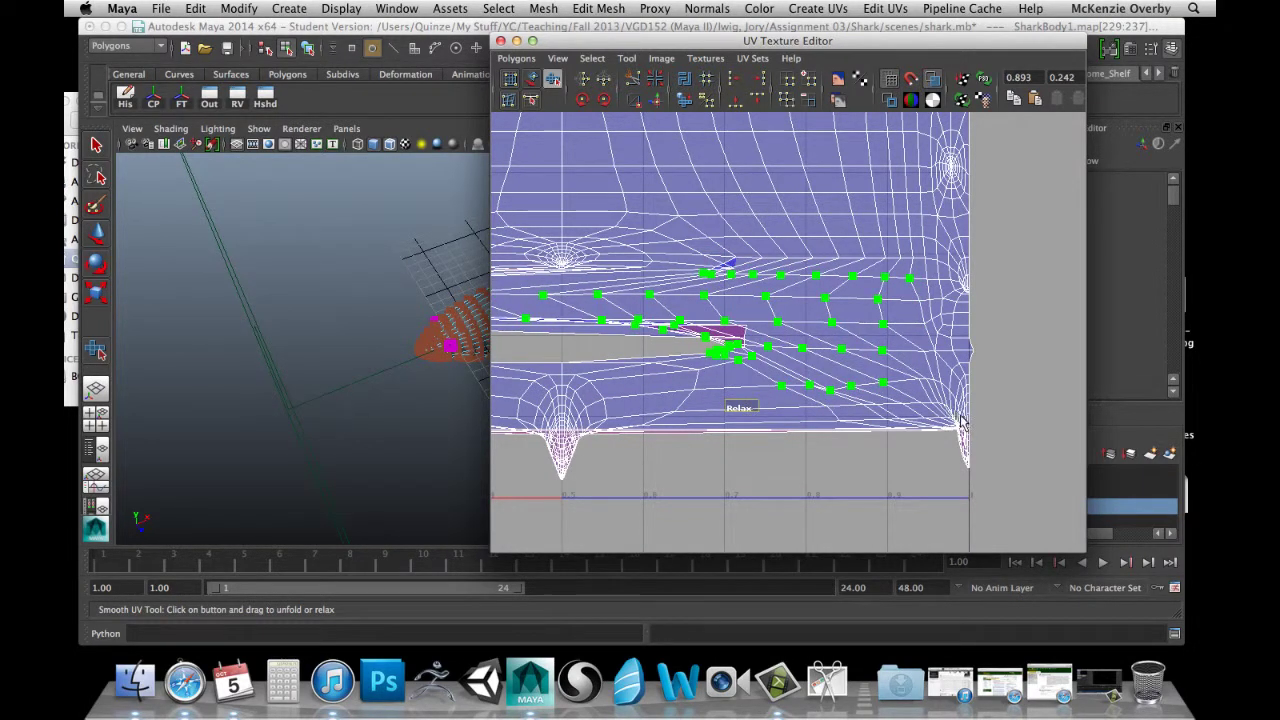
left_click_drag(960, 417, 771, 388)
left_click_drag(760, 390, 728, 389)
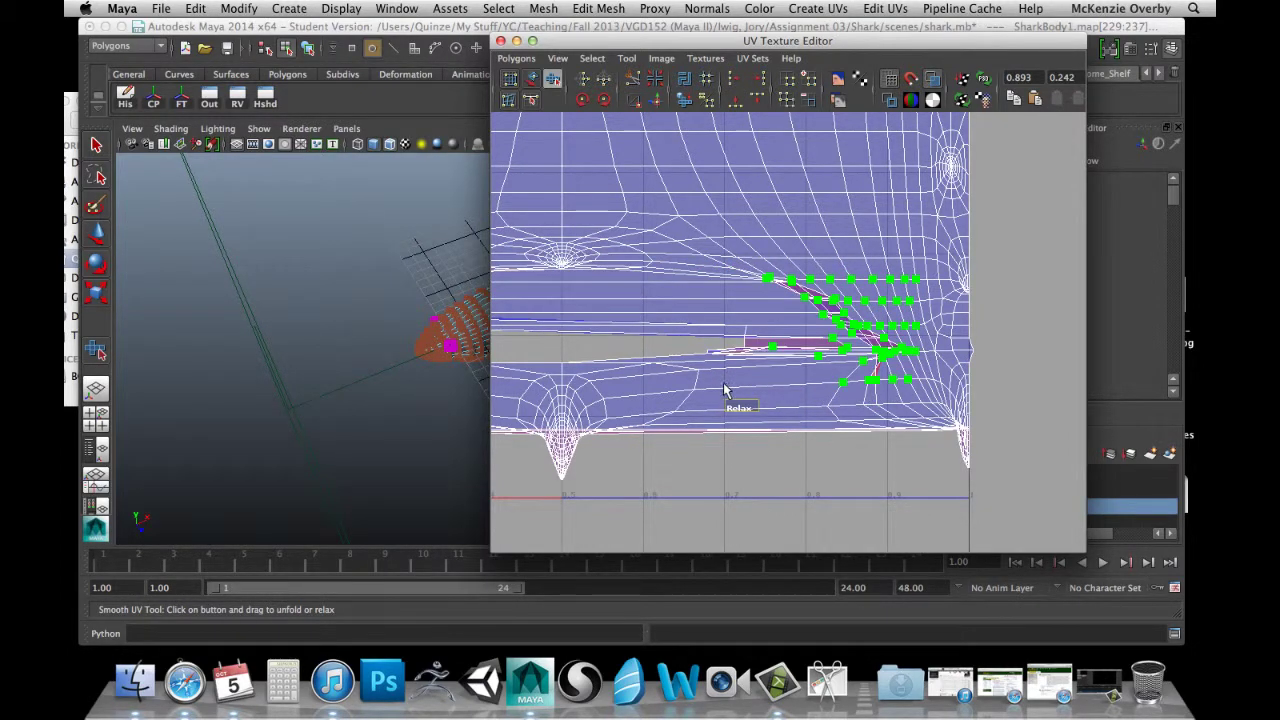
Relax the tangled patch at the high-U end of the gap, growing the selection outward from the UV at U 0.895, V 0.197.
left_click(874, 322)
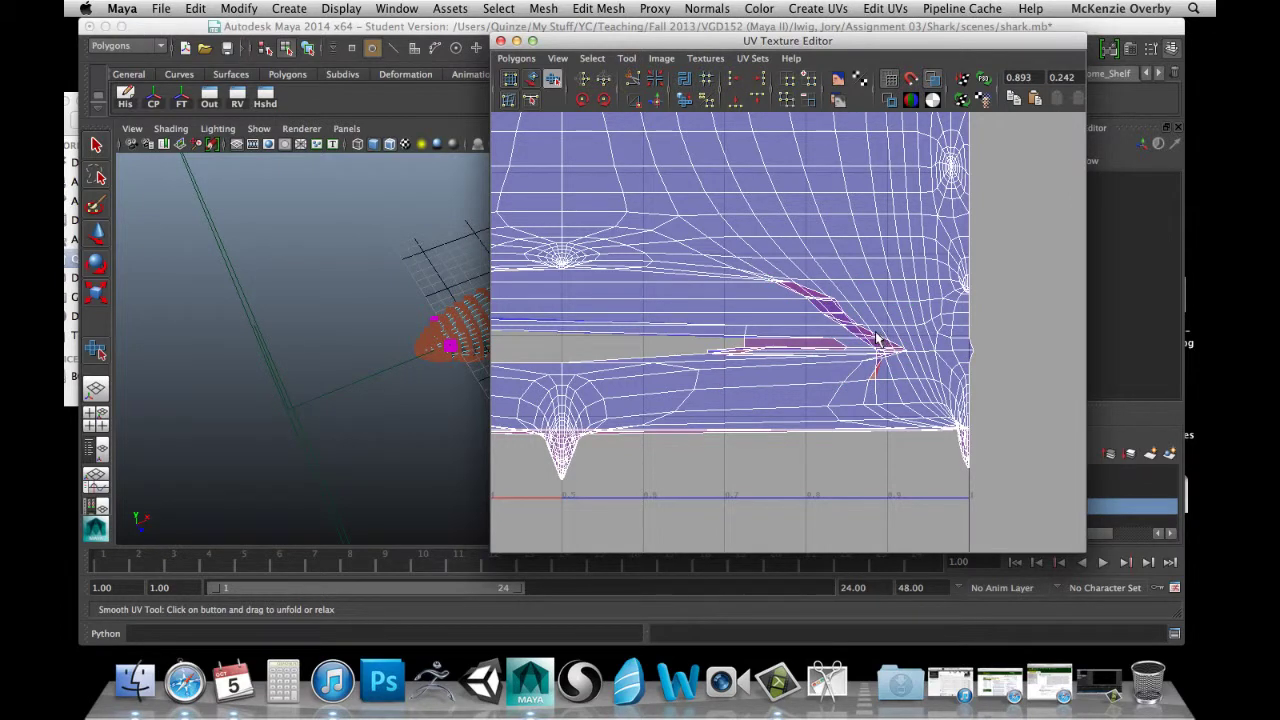
left_click(882, 339)
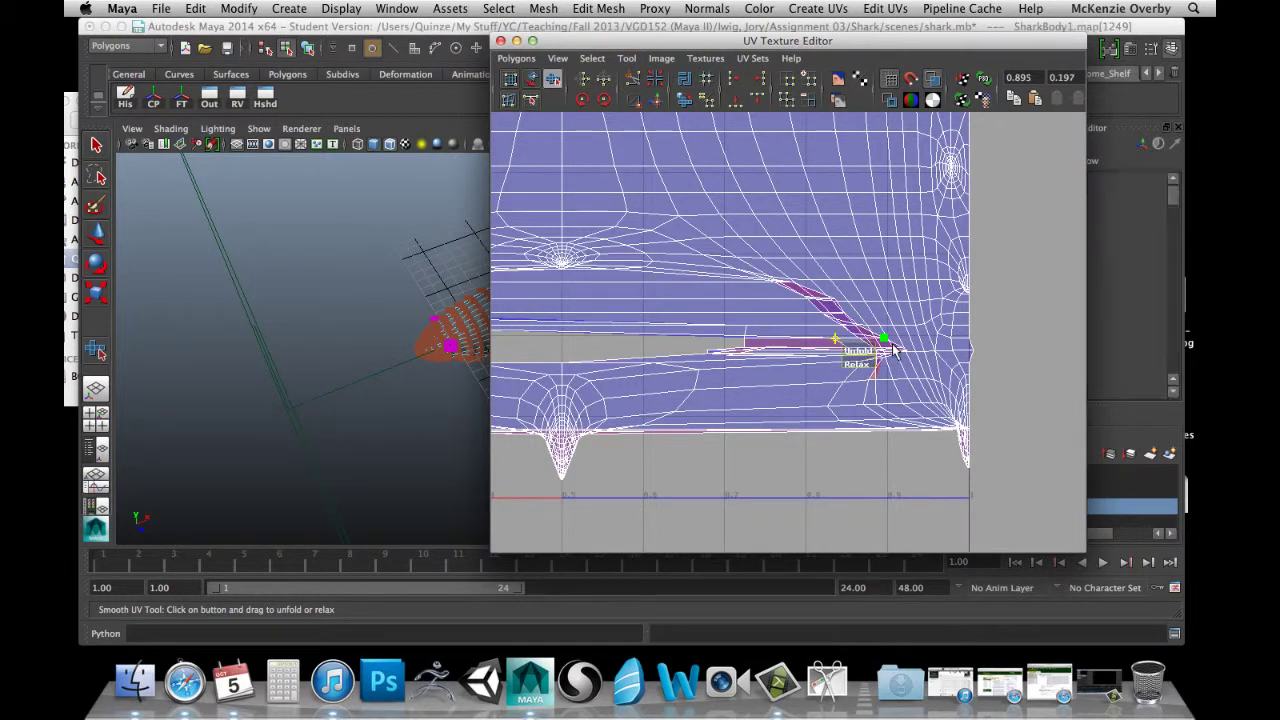
key("shift+period")
key("shift+period")
key("shift+period")
key("shift+period")
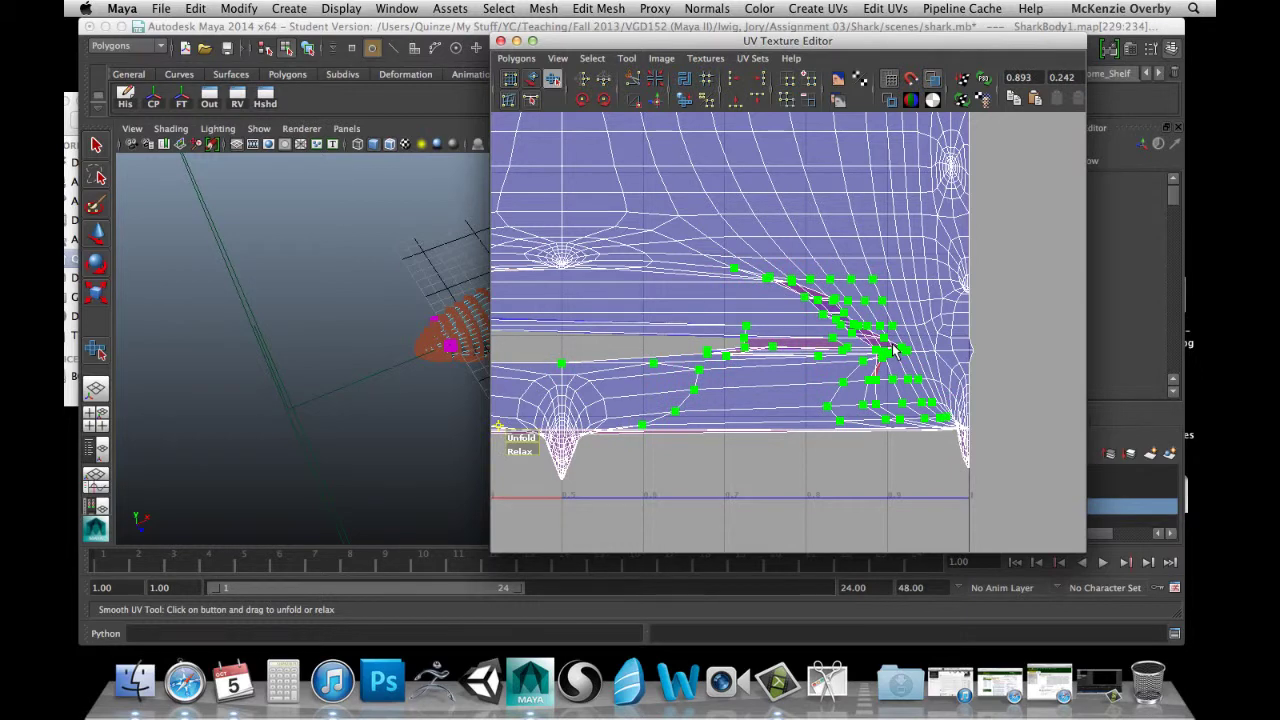
key("ctrl+z")
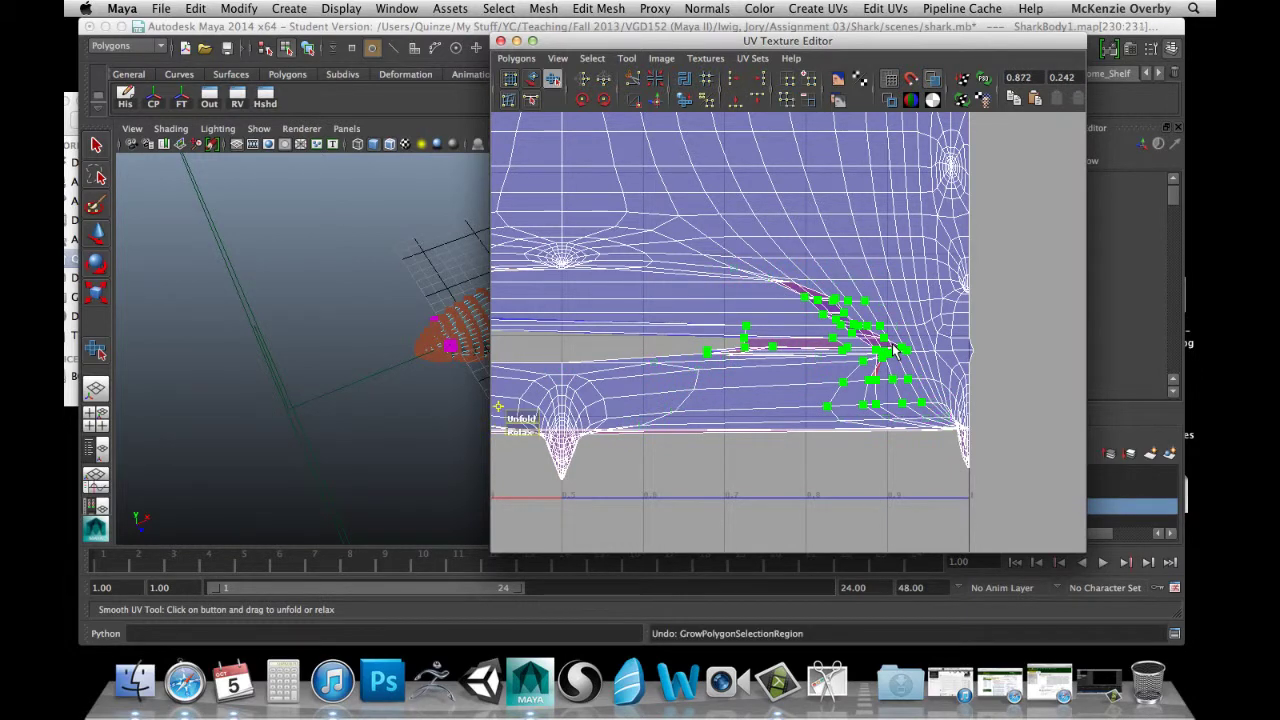
left_click_drag(511, 432, 640, 415)
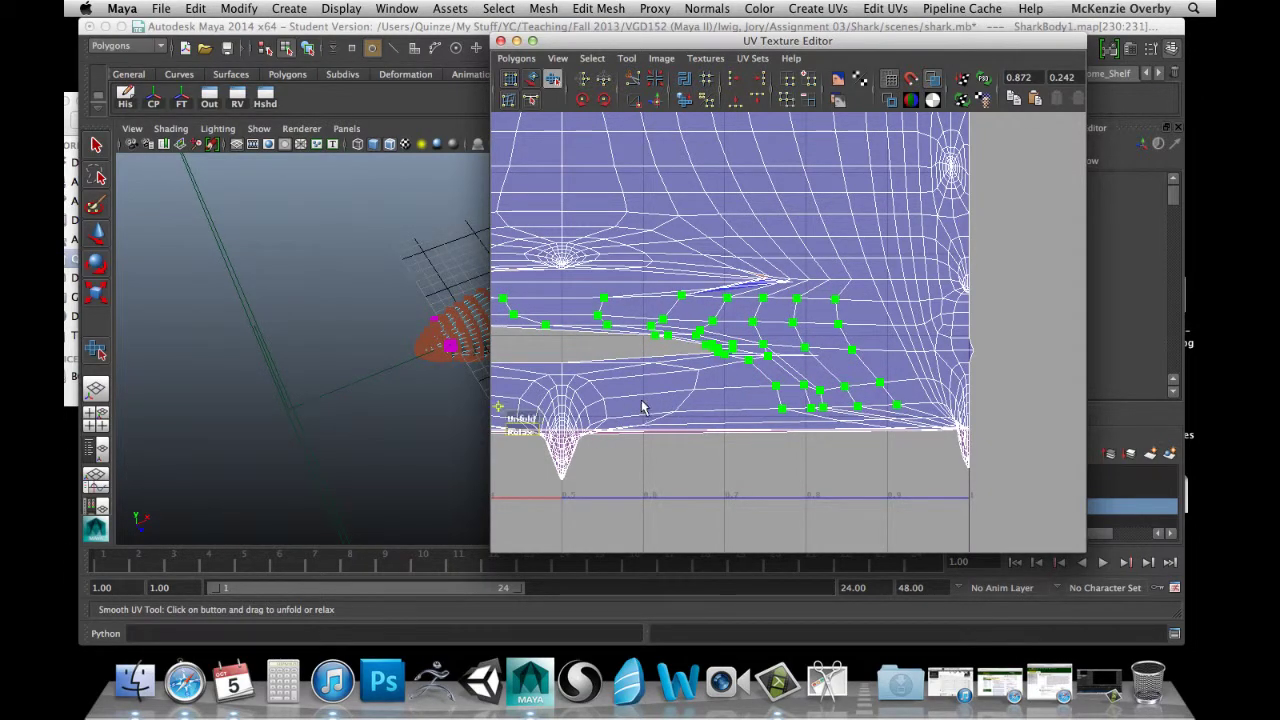
Relax the folded UVs around U 0.75, V 0.27, including the surrounding rings of UVs.
middle_click_drag(628, 371, 830, 402, "alt")
middle_click_drag(737, 360, 781, 370, "alt")
scroll(806, 364, "down", 2)
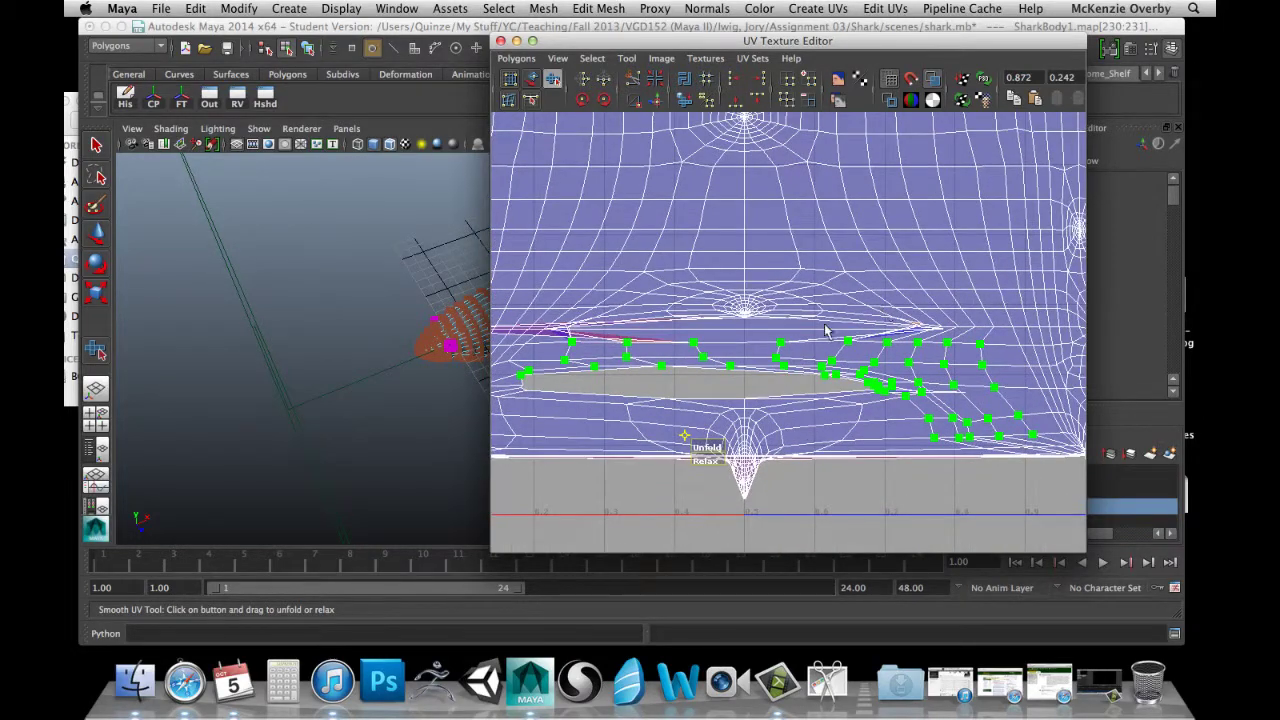
left_click_drag(866, 298, 976, 352)
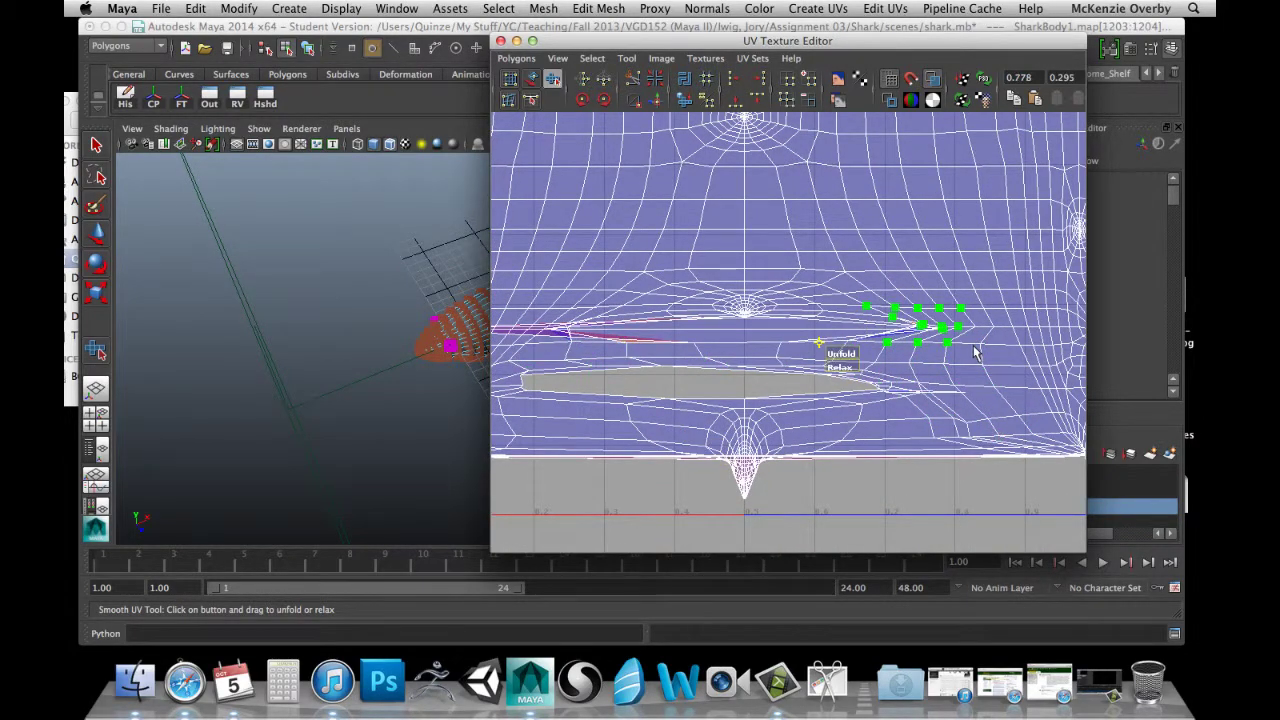
key("shift+period")
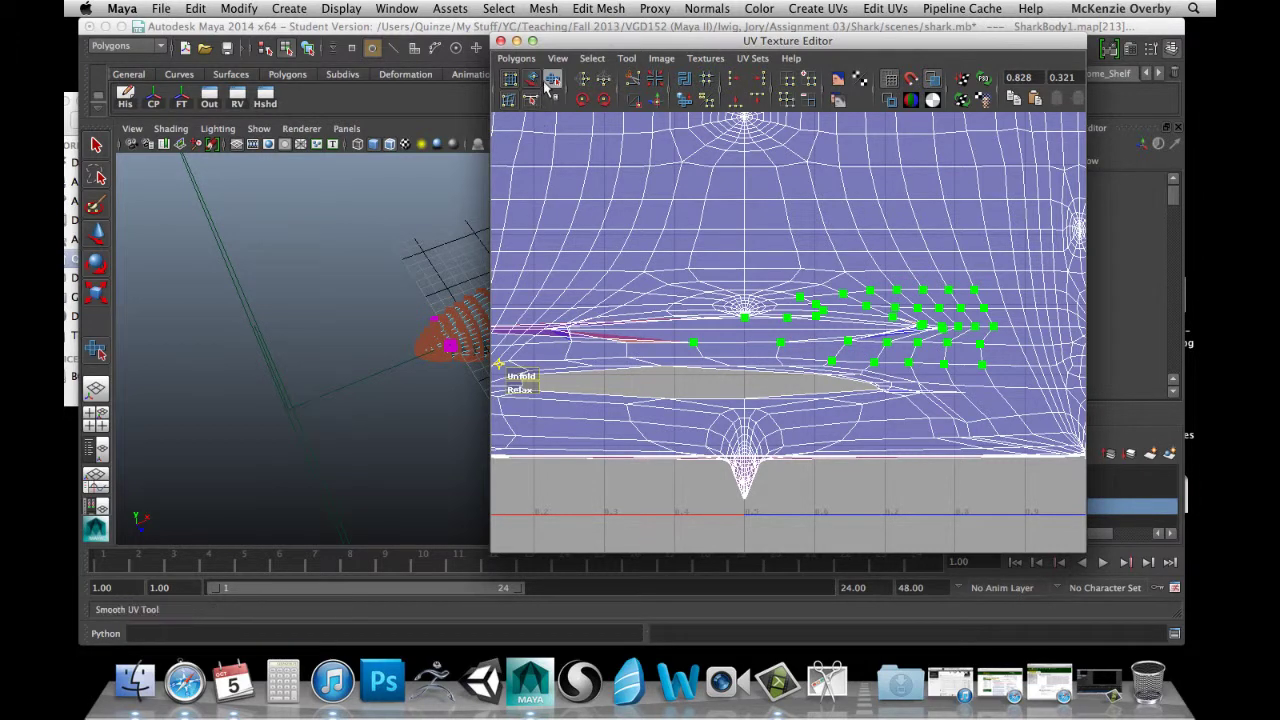
left_click_drag(520, 390, 583, 393)
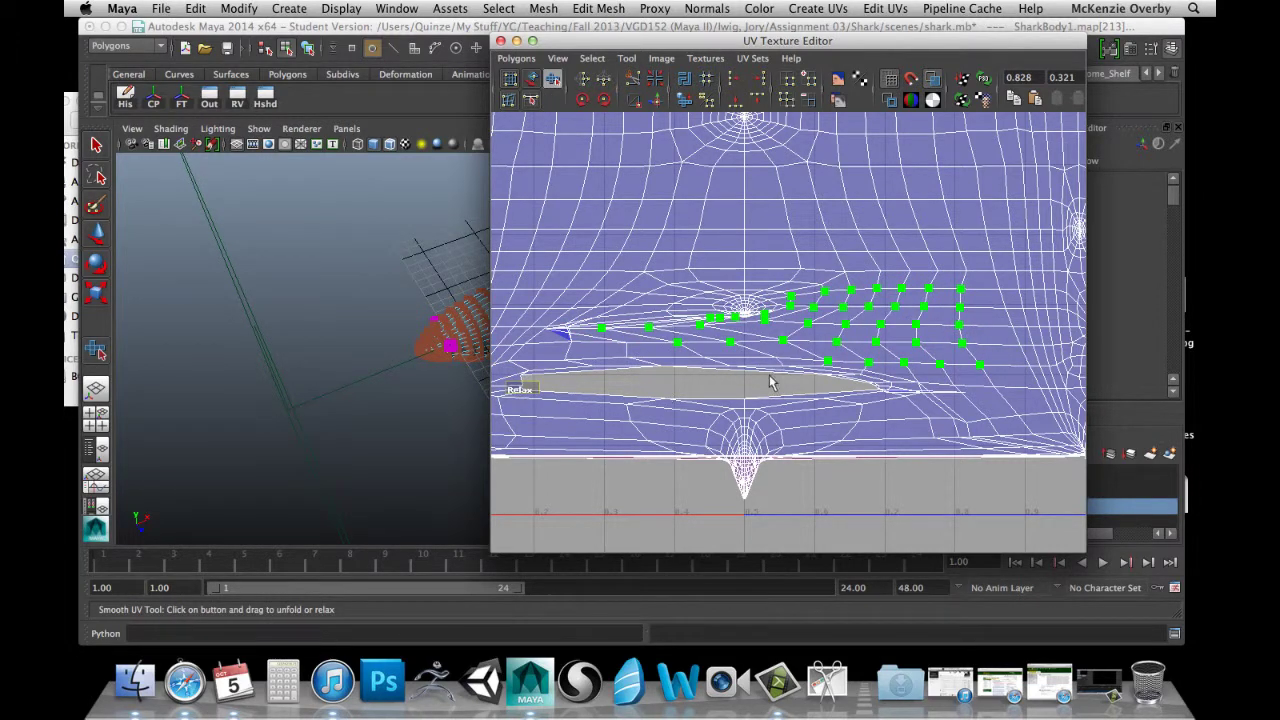
Relax the small folded patch of UVs around U 0.25, V 0.27.
middle_click_drag(611, 395, 682, 368, "alt")
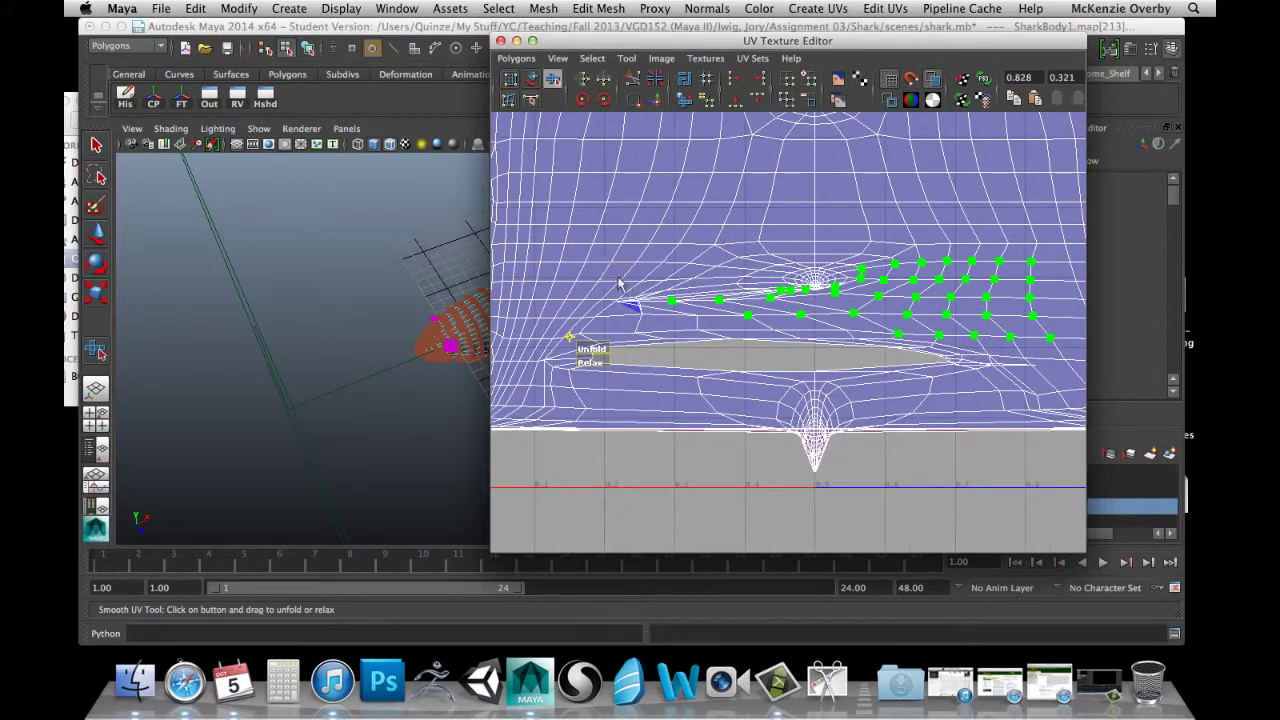
key("ctrl+z")
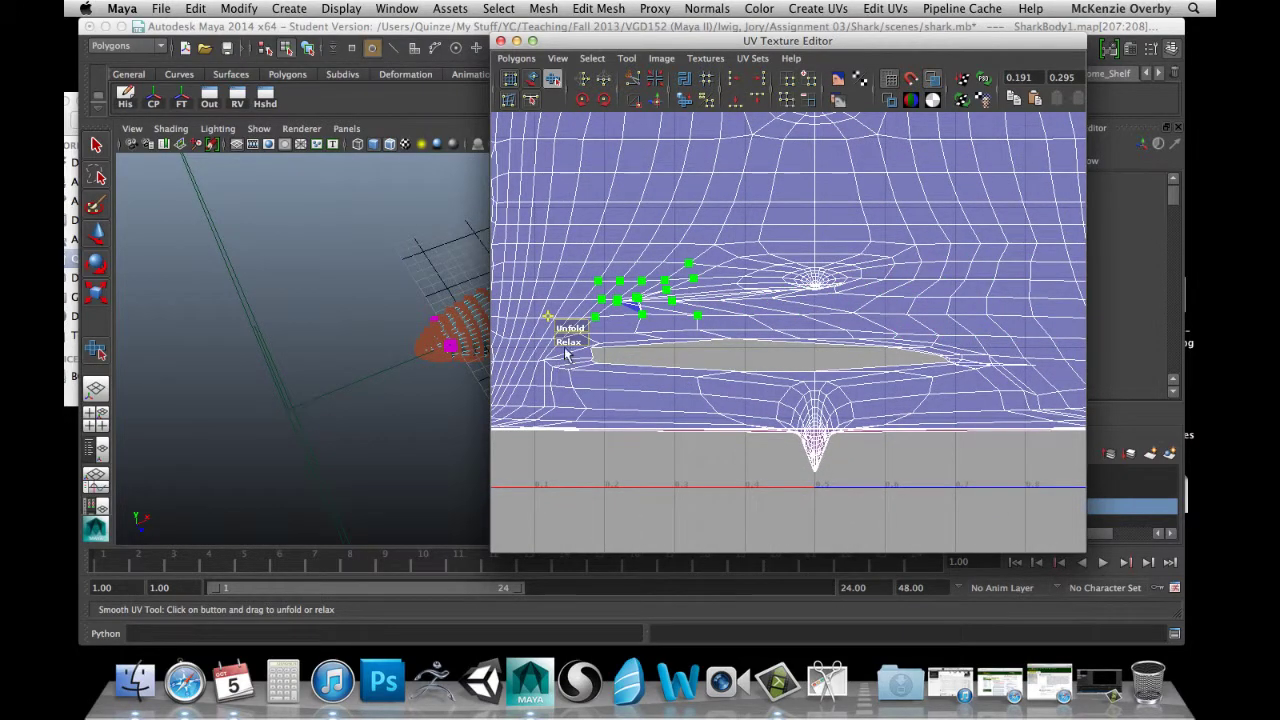
left_click_drag(566, 350, 786, 270)
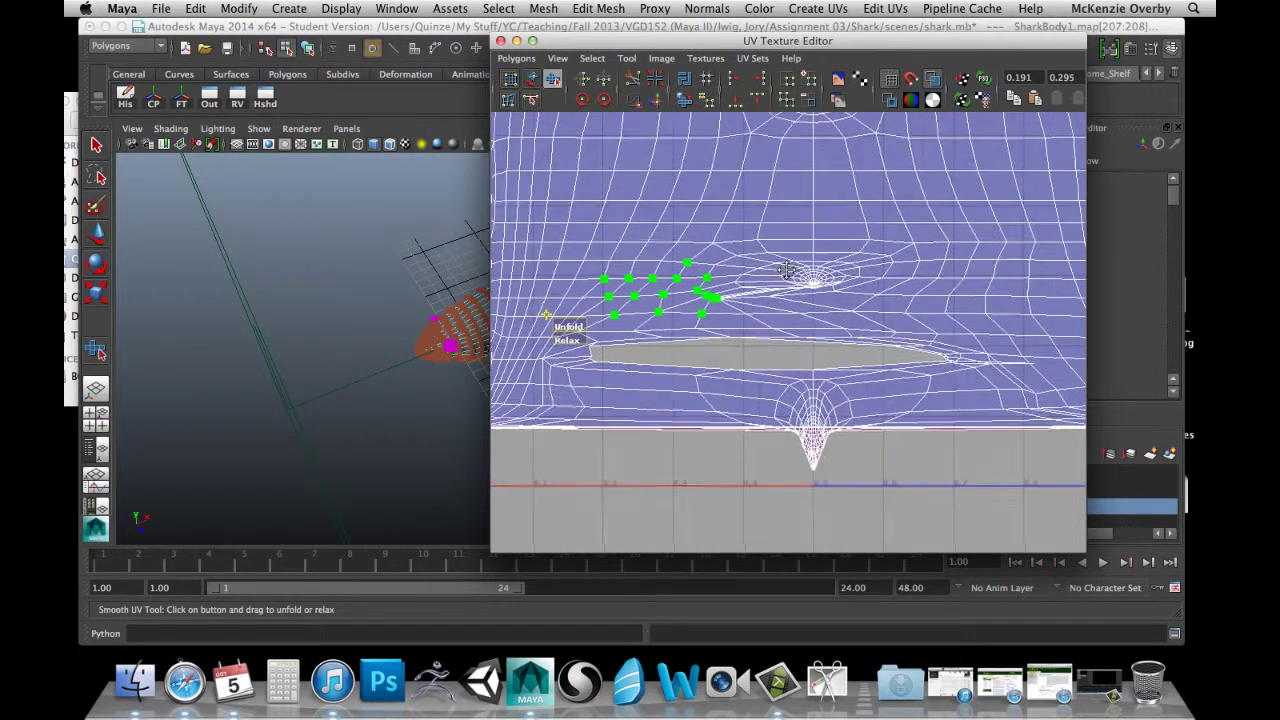
Relax the concentric UV cluster above the gap, growing the selection four times outward from the UV at U 0.499, V 0.290.
middle_click_drag(786, 270, 766, 286, "alt")
scroll(766, 290, "up", 5)
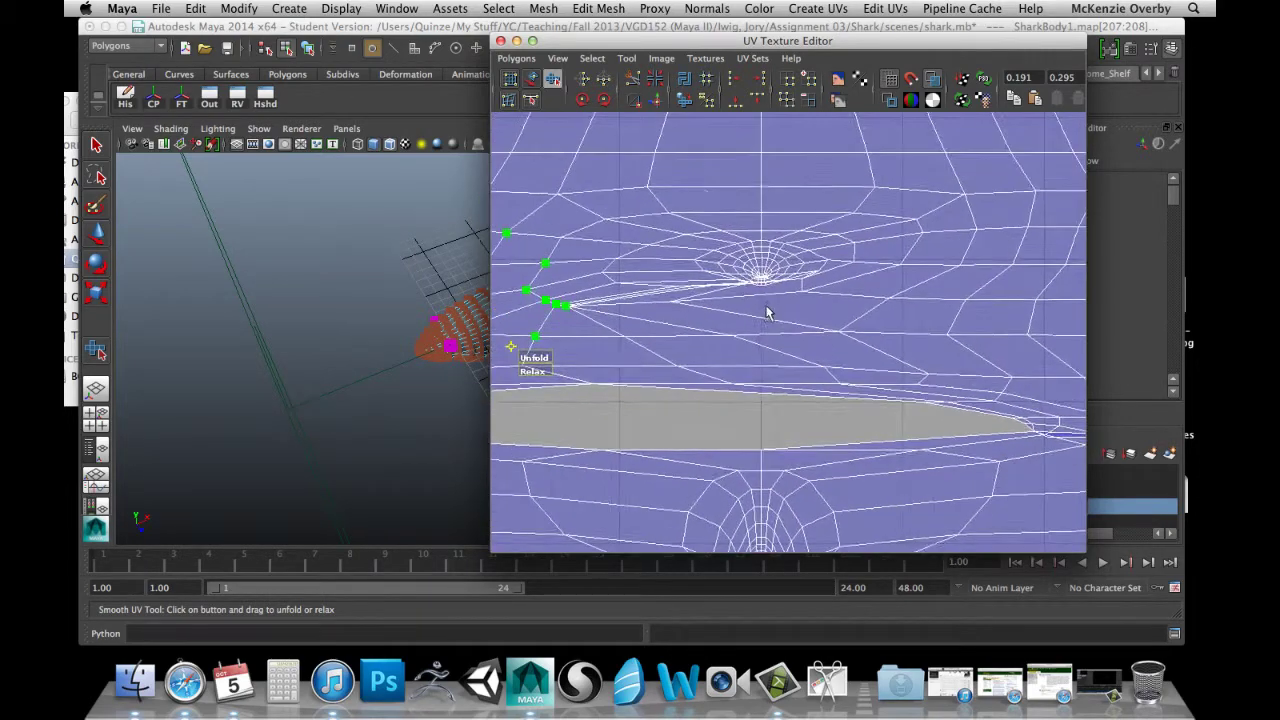
scroll(766, 313, "up", 5)
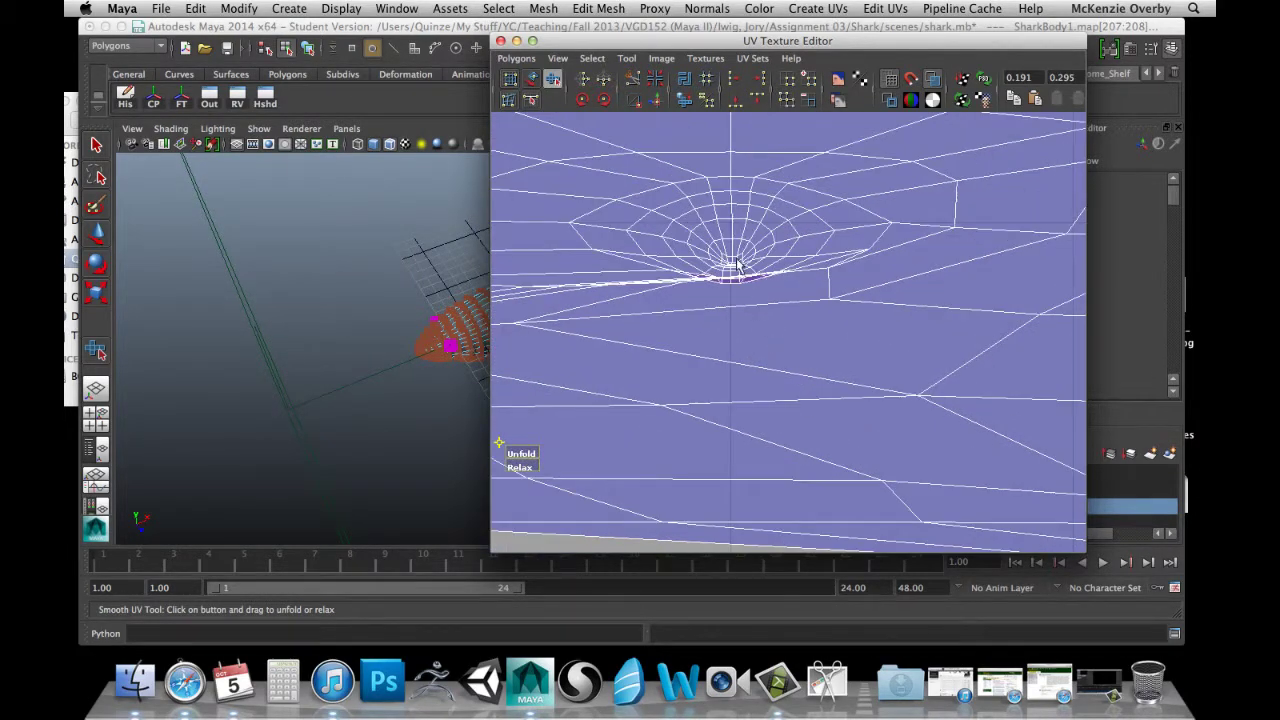
left_click(730, 261)
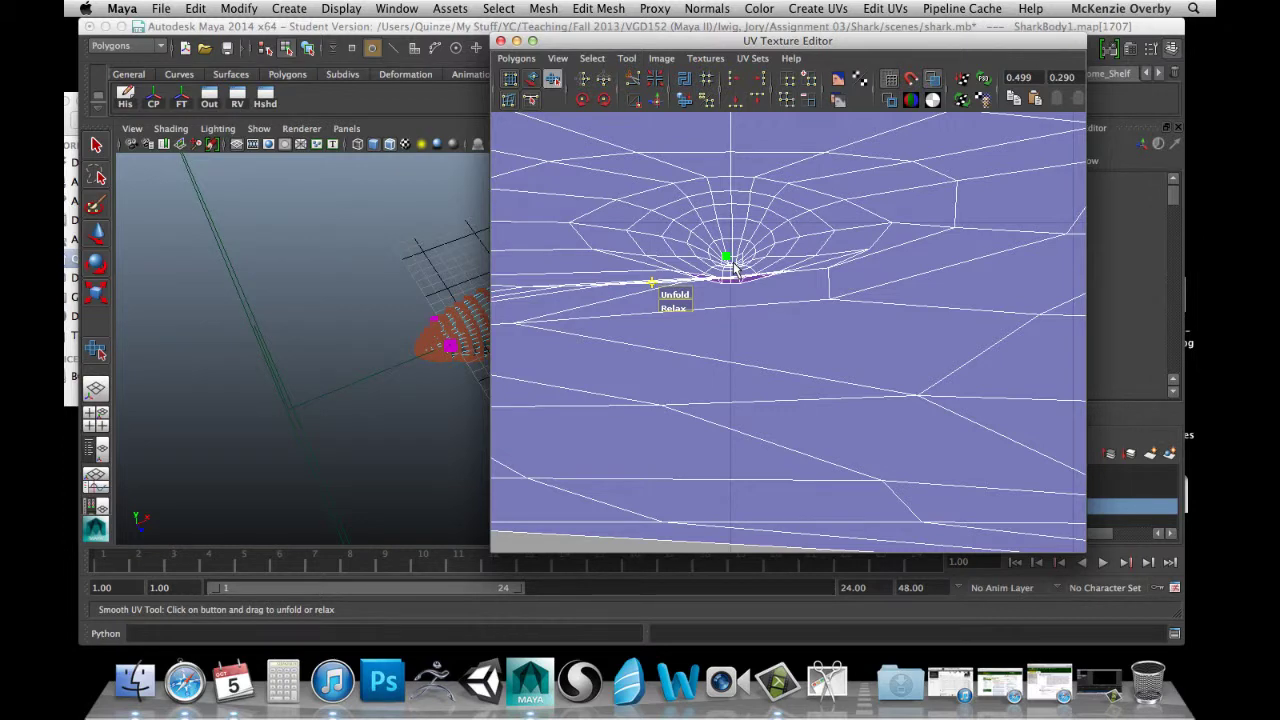
key("shift+period")
key("shift+period")
key("shift+period")
key("shift+period")
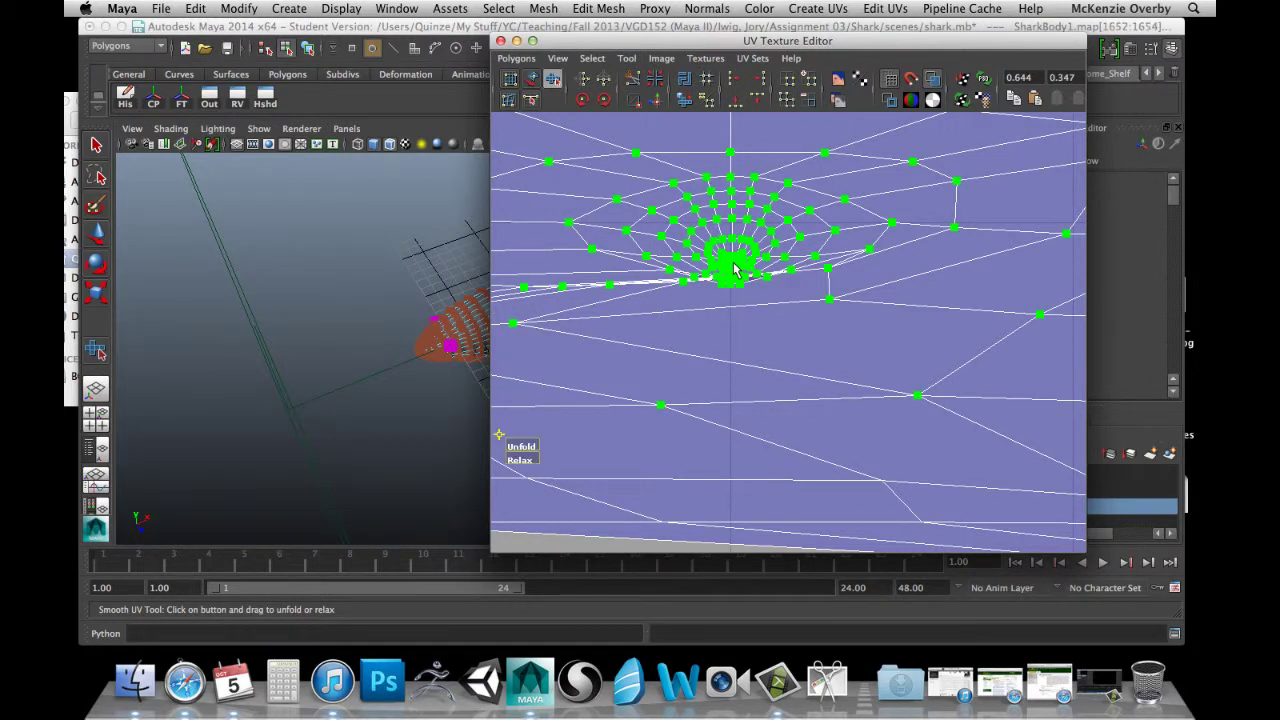
scroll(735, 268, "down", 4)
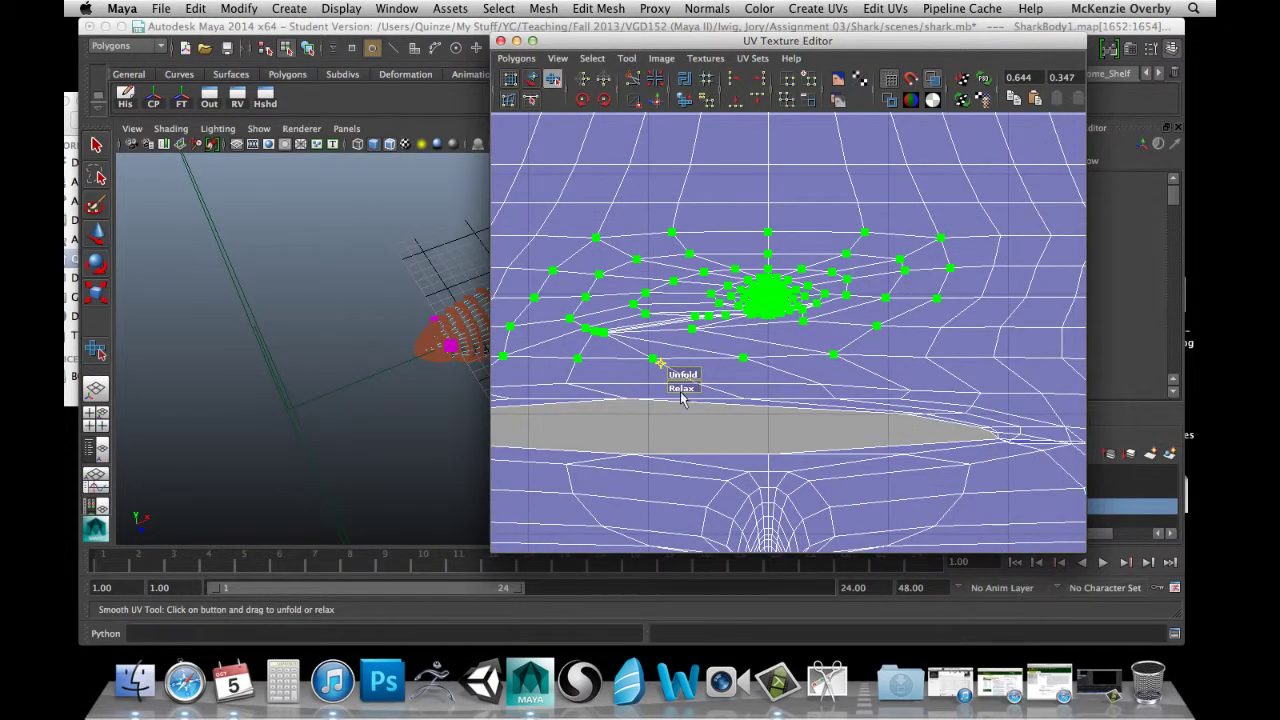
left_click_drag(681, 398, 801, 372)
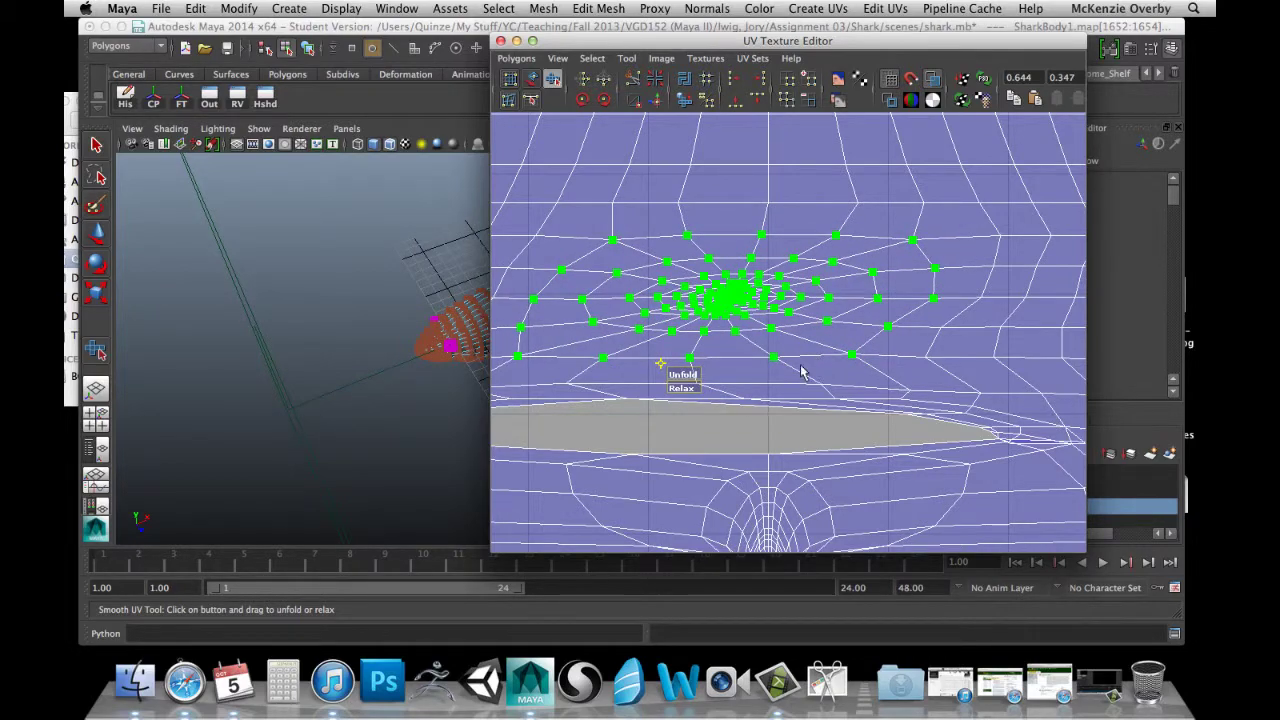
Examine the lower half of the UV layout around the gap and along both side borders for remaining overlaps.
scroll(669, 278, "down", 2)
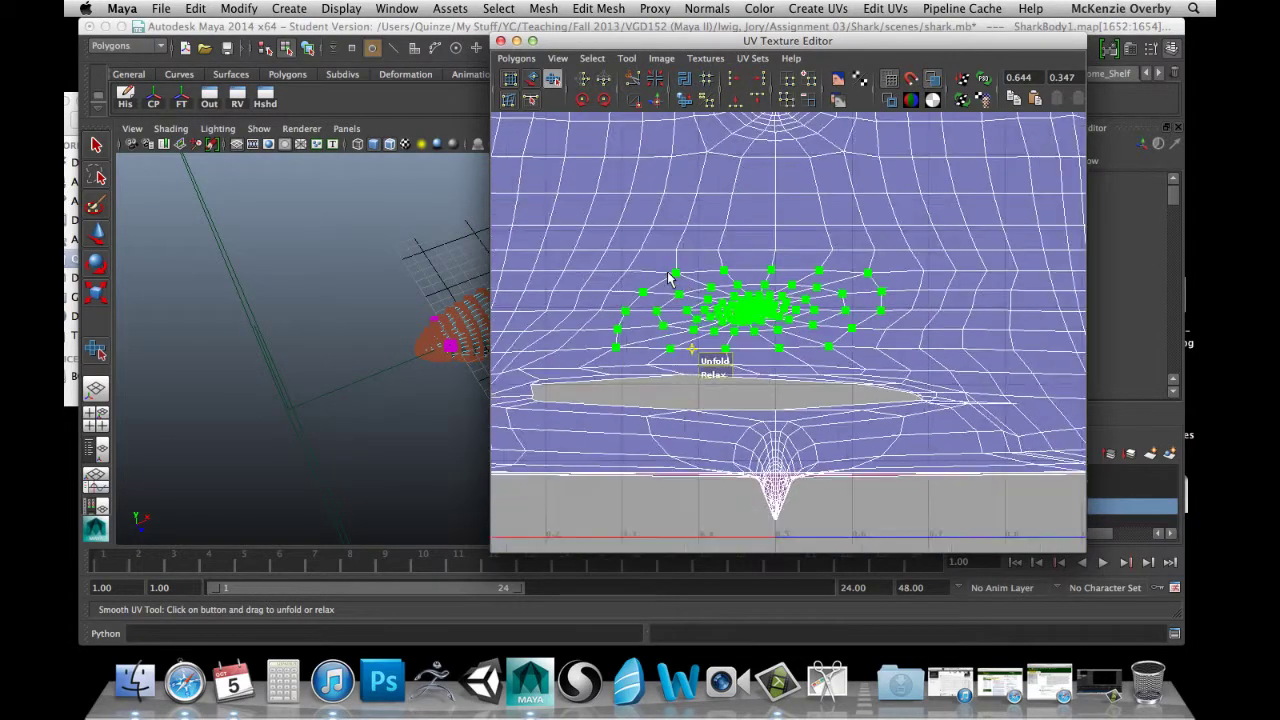
left_click_drag(688, 286, 836, 263, "alt")
scroll(850, 262, "down", 2)
middle_click_drag(836, 263, 740, 245, "alt")
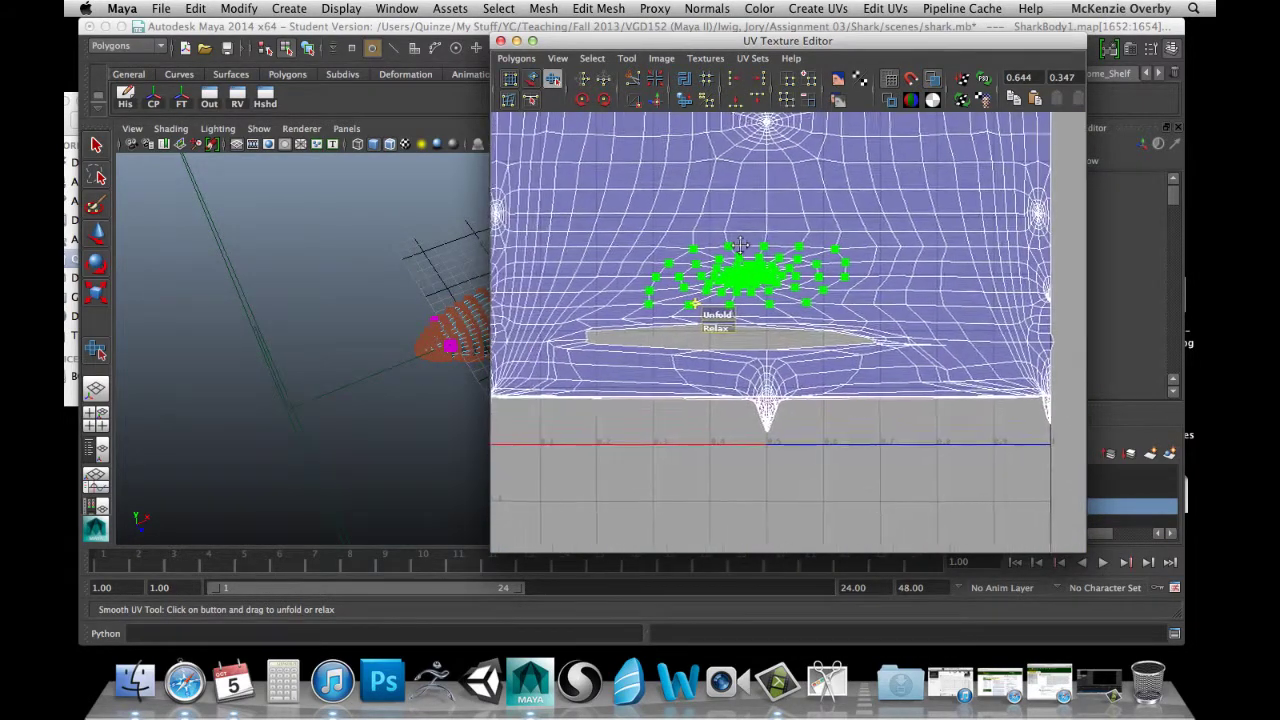
scroll(745, 248, "up", 1)
scroll(854, 332, "up", 2)
middle_click_drag(740, 315, 872, 280, "alt")
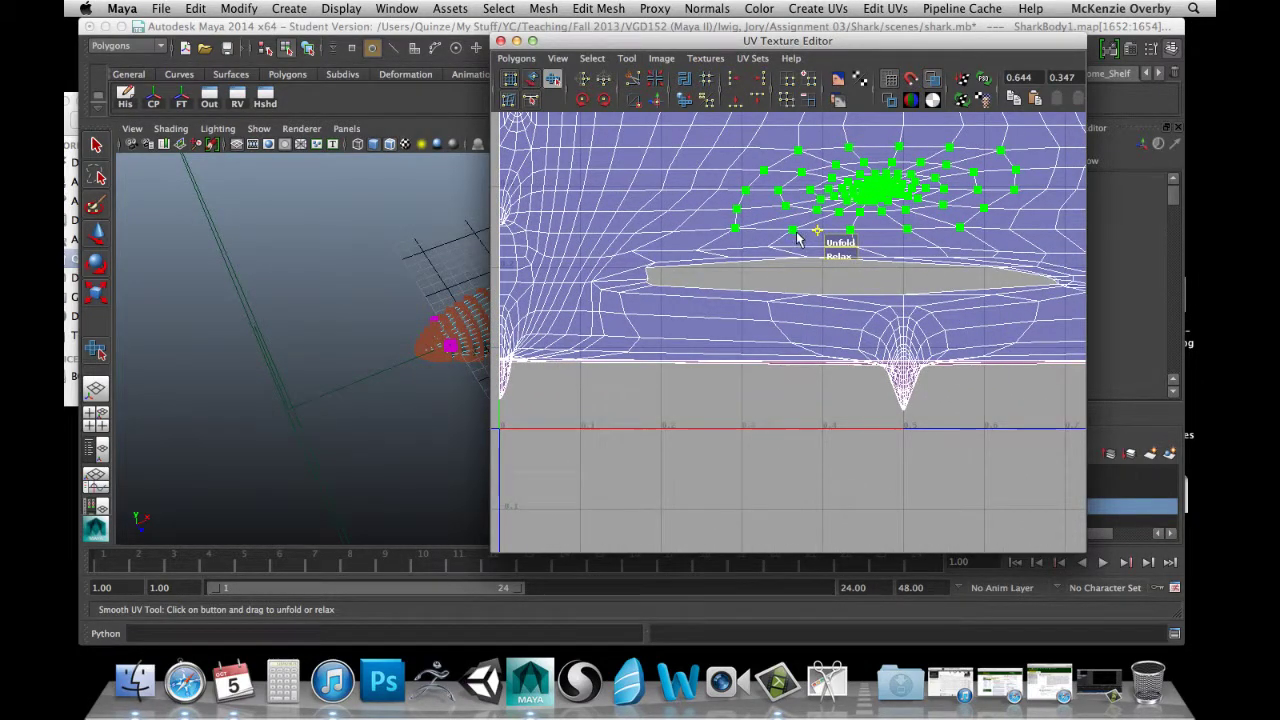
scroll(798, 238, "down", 2)
middle_click_drag(798, 238, 723, 281, "alt")
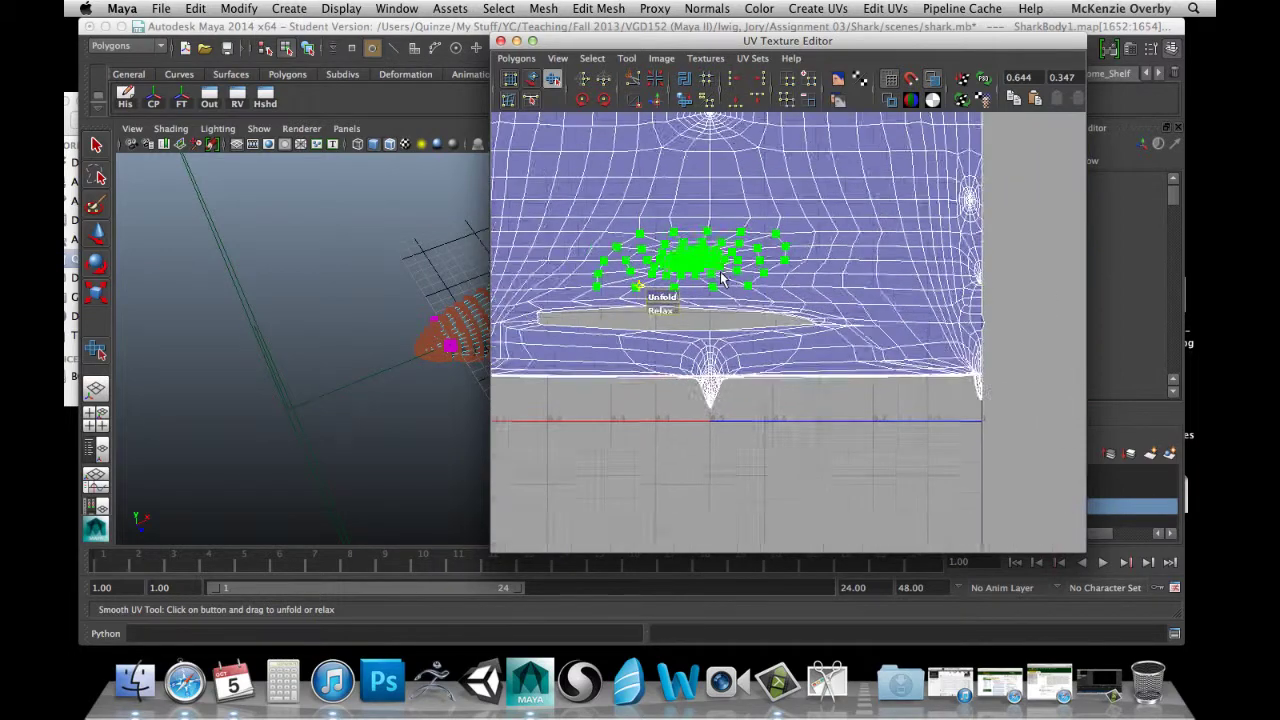
scroll(723, 281, "down", 2)
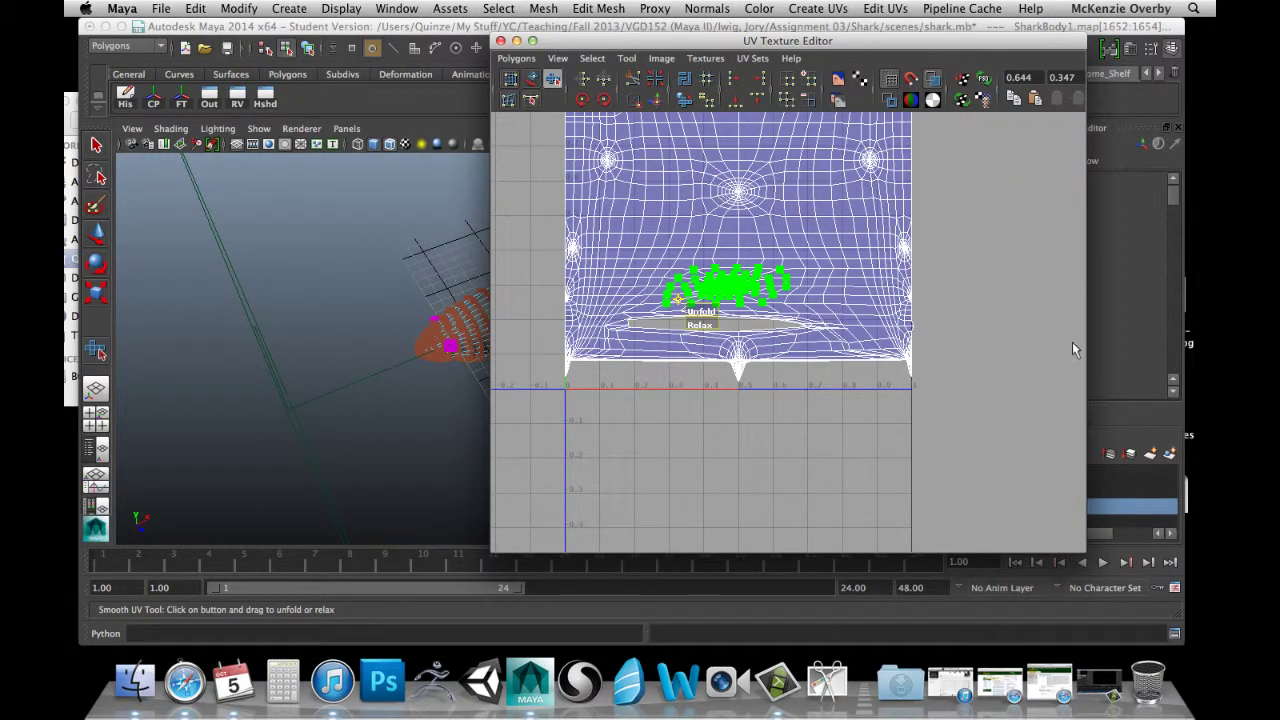
Relax the overlapping UVs at the high-U tip of the gap, around U 0.748, V 0.189.
scroll(674, 331, "up", 5)
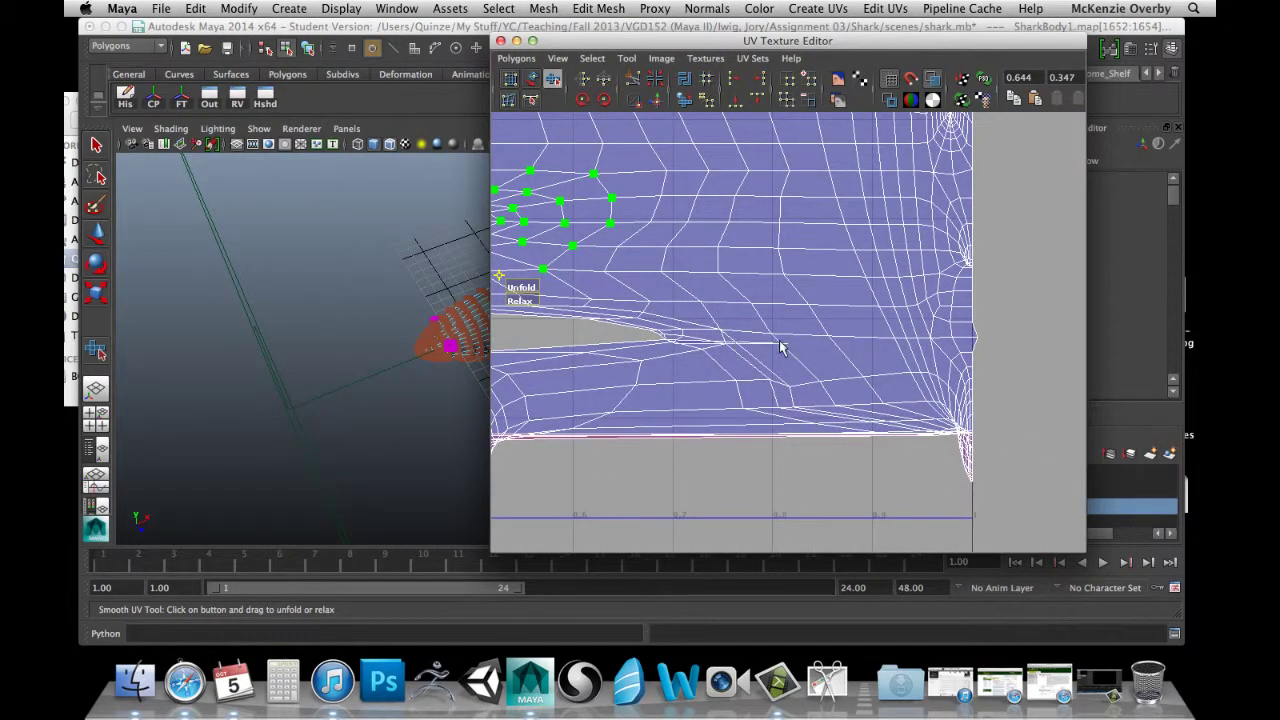
scroll(735, 350, "up", 4)
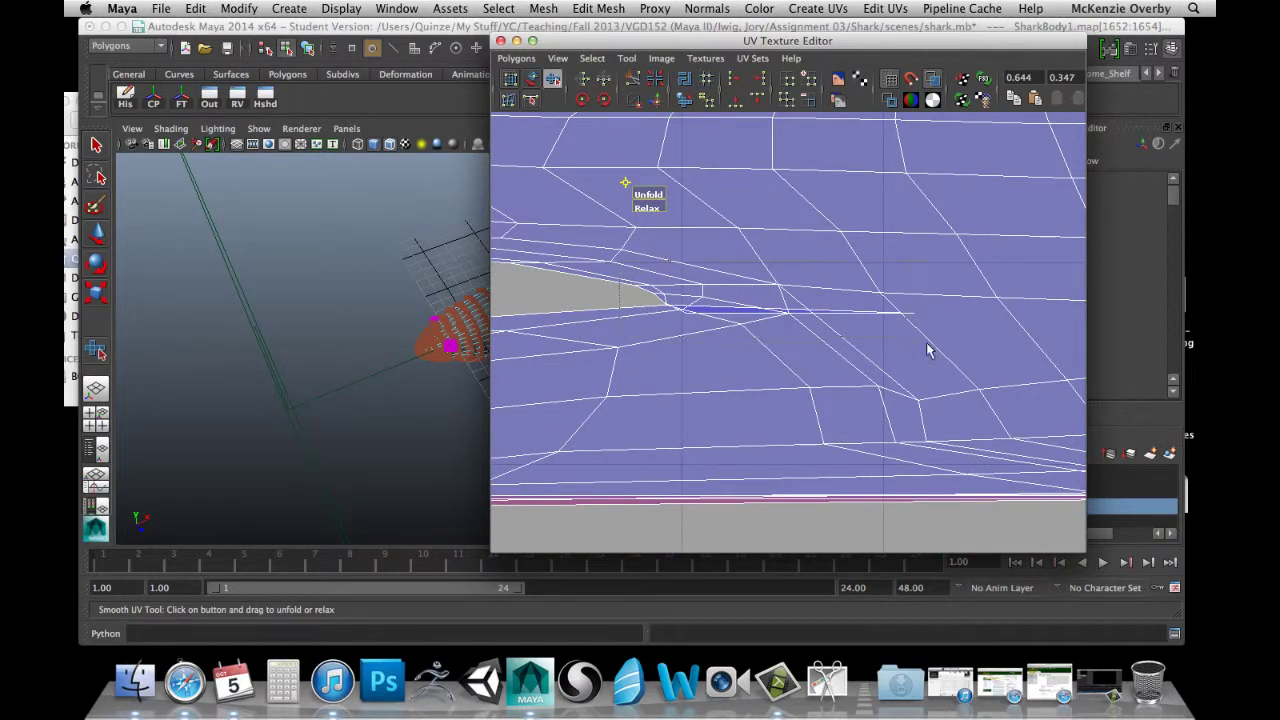
left_click_drag(607, 360, 675, 375)
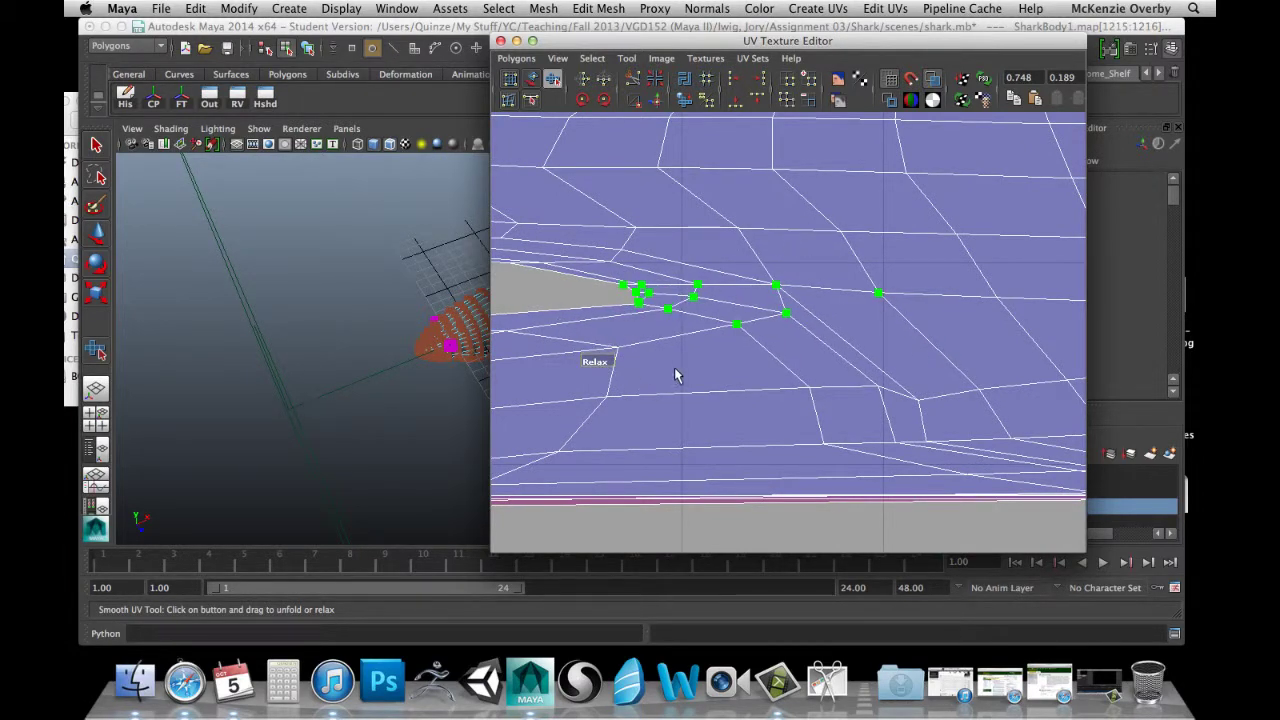
scroll(660, 330, "down", 4)
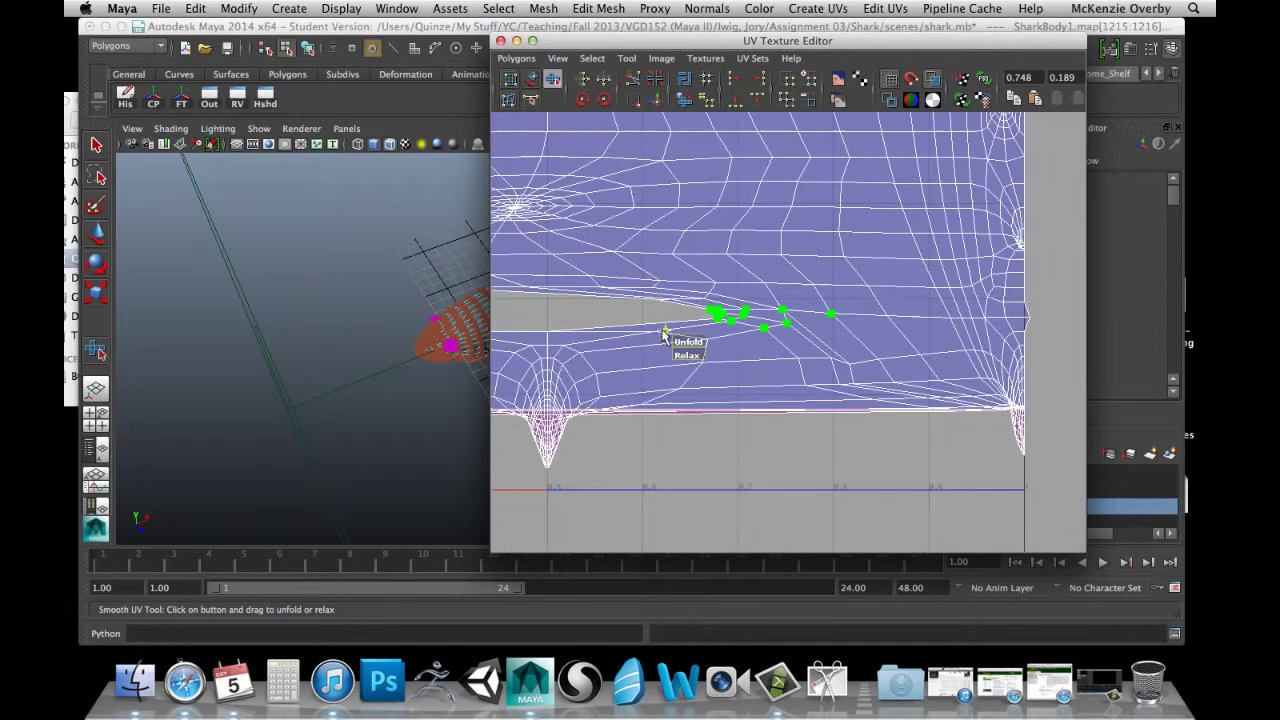
Move the stray border UV at U 1.006, V 0.181 horizontally back onto the layout's edge at U 1.
middle_click_drag(875, 325, 600, 315, "alt")
left_click(754, 305)
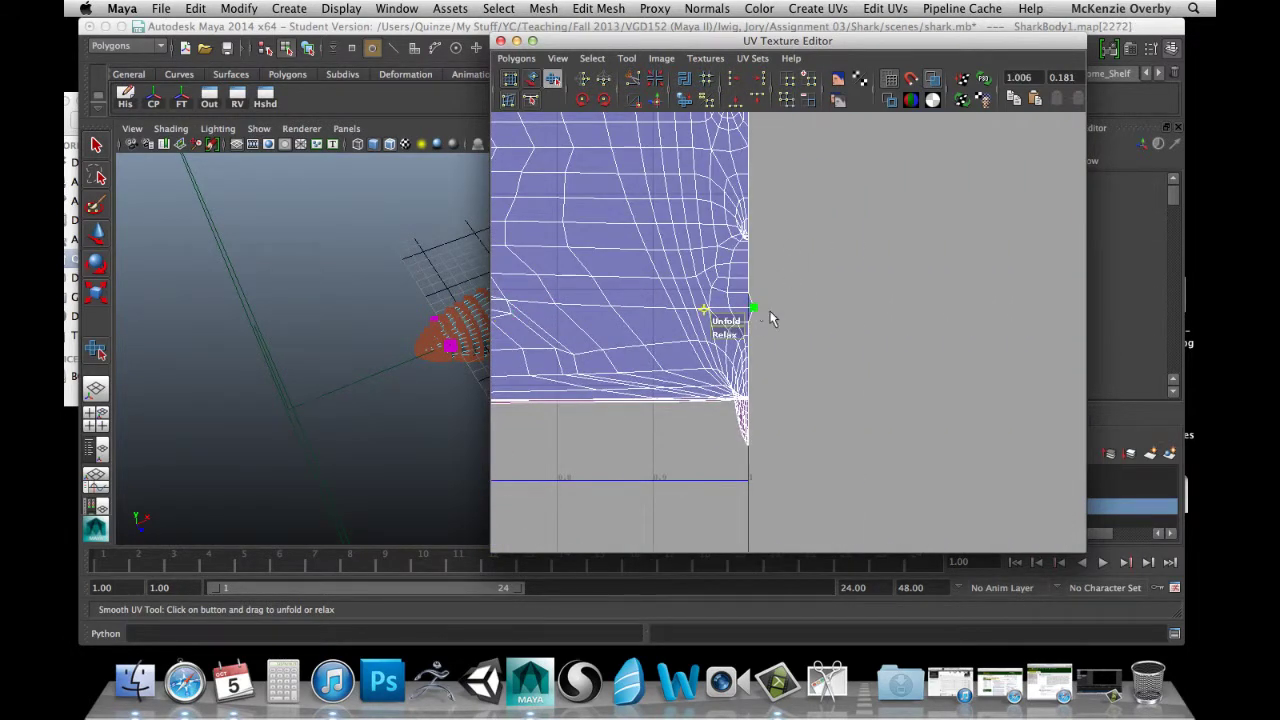
key("w")
left_click(838, 309)
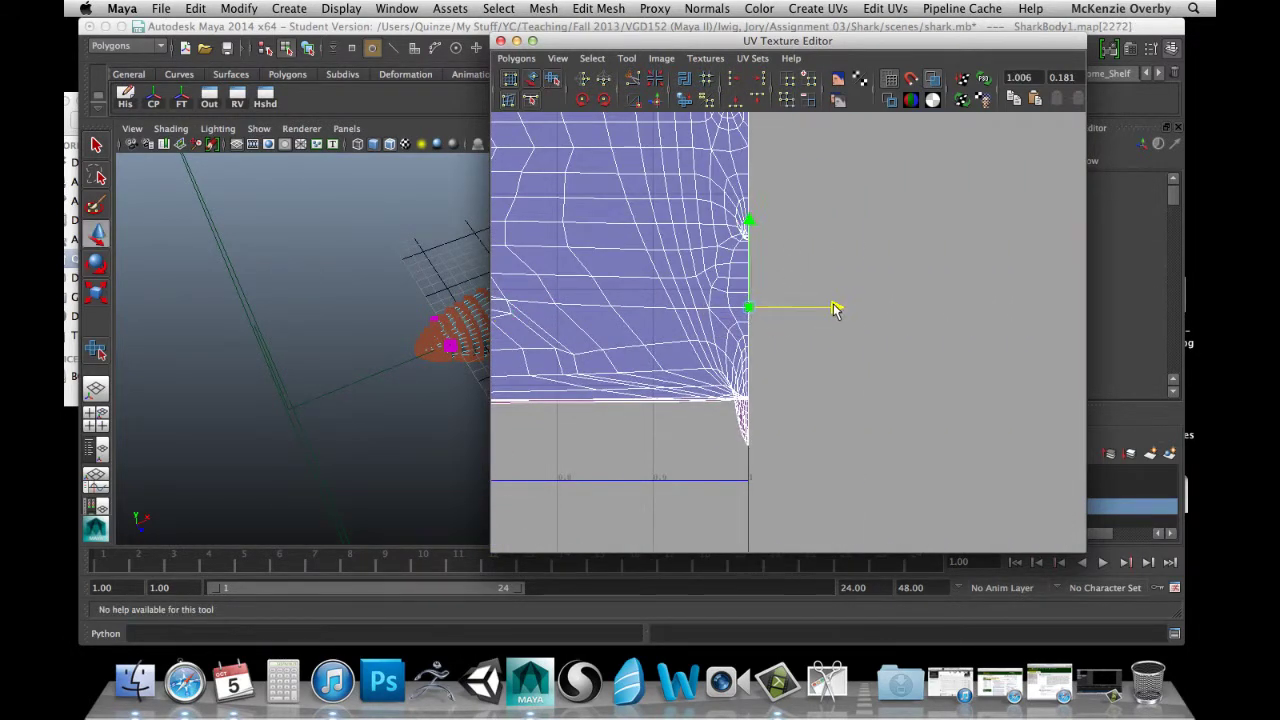
Unfold the spike below the gap at U 0.5, growing the selection seven times outward from its tip at V 0.024.
middle_click_drag(620, 352, 850, 348, "alt")
scroll(831, 349, "down", 2)
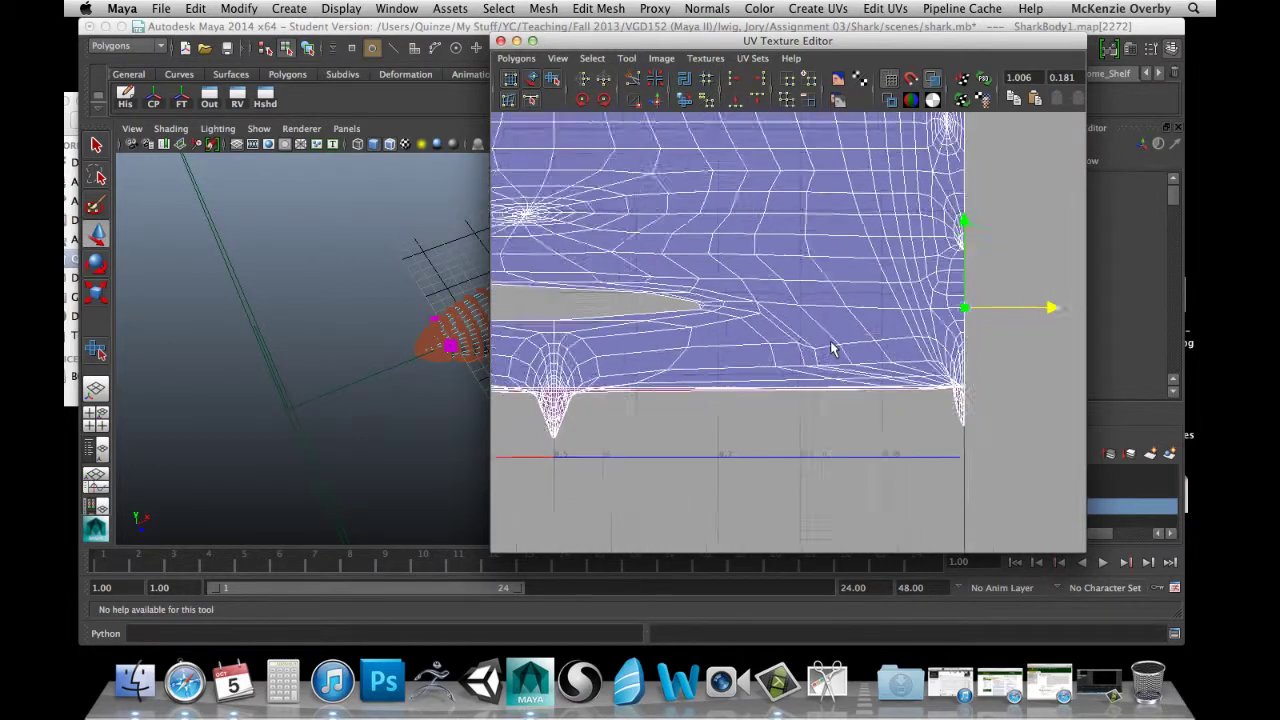
middle_click_drag(515, 318, 830, 310, "alt")
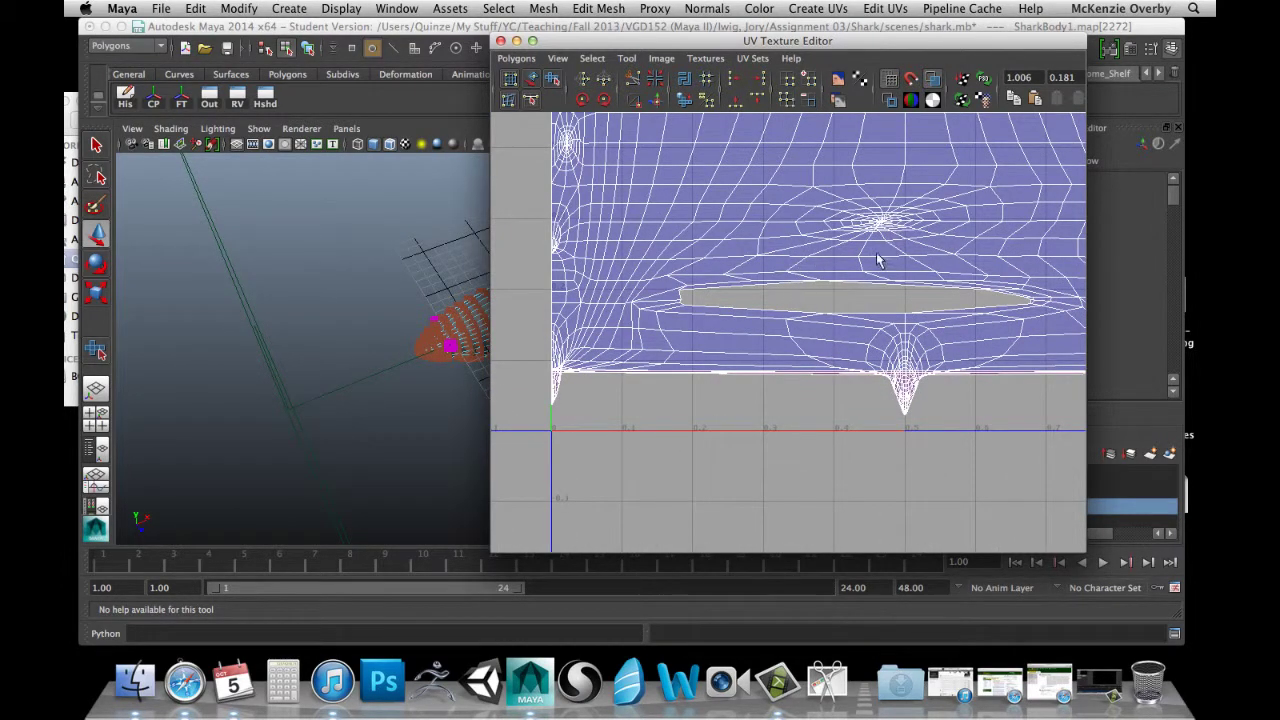
middle_click_drag(831, 263, 725, 225, "alt")
scroll(722, 272, "up", 2)
scroll(728, 282, "up", 1)
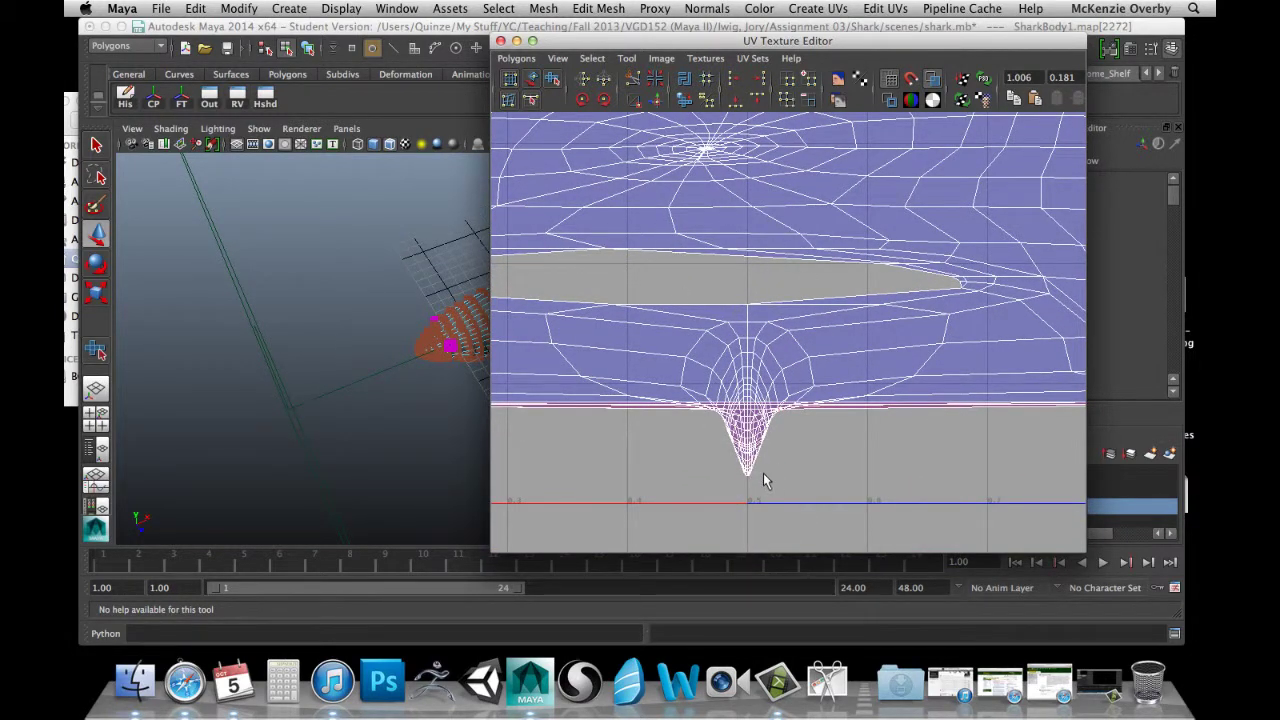
key("w")
left_click(751, 479)
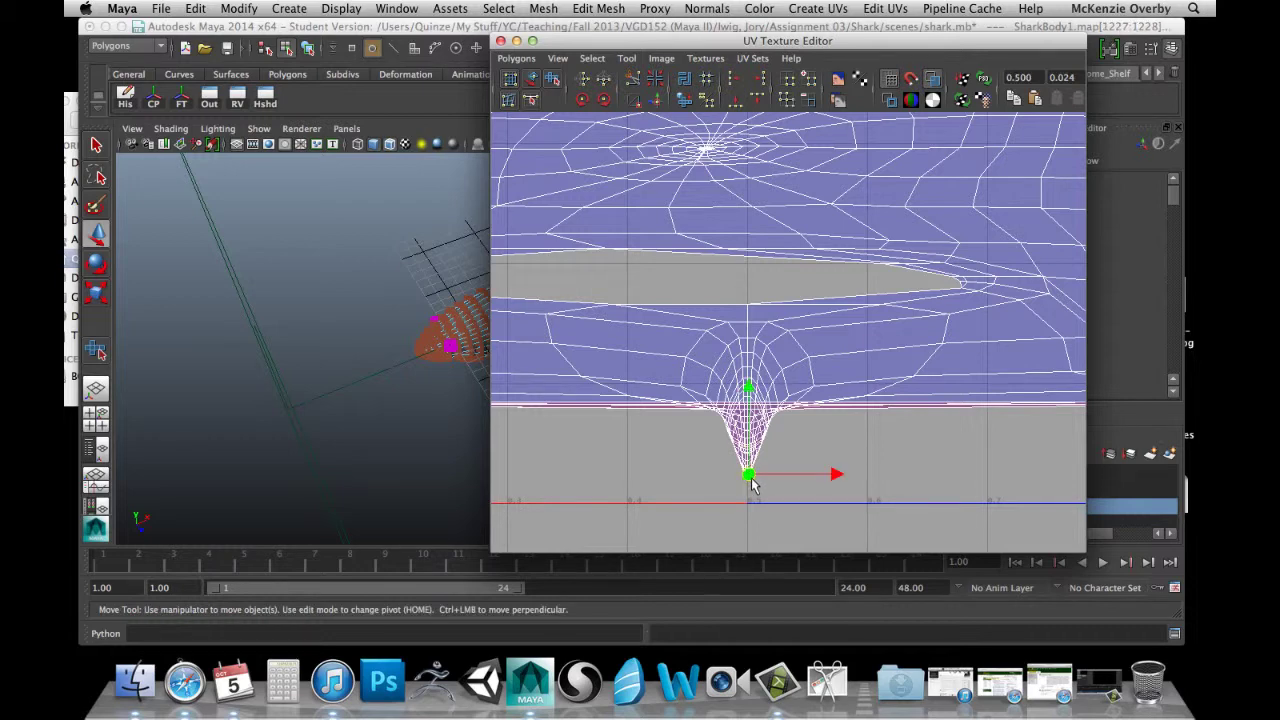
key("shift+period")
key("shift+period")
key("shift+period")
key("shift+period")
key("shift+period")
key("shift+period")
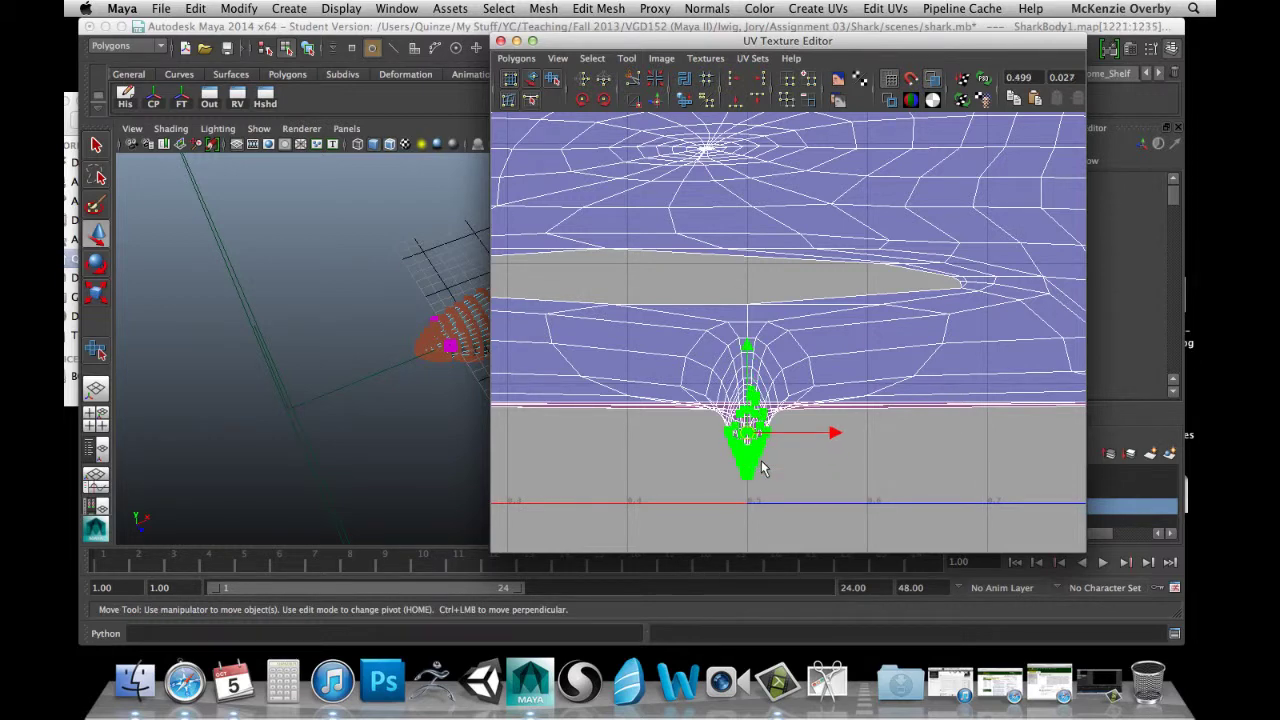
key("shift+period")
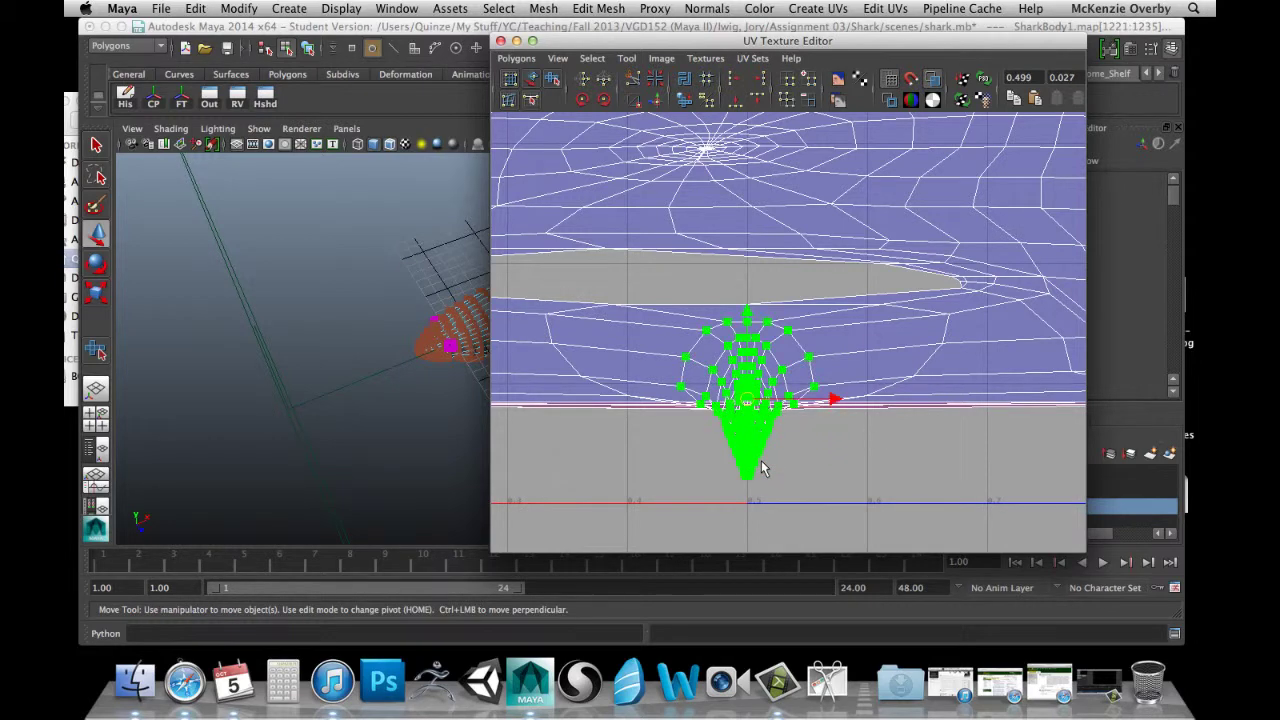
left_click(552, 79)
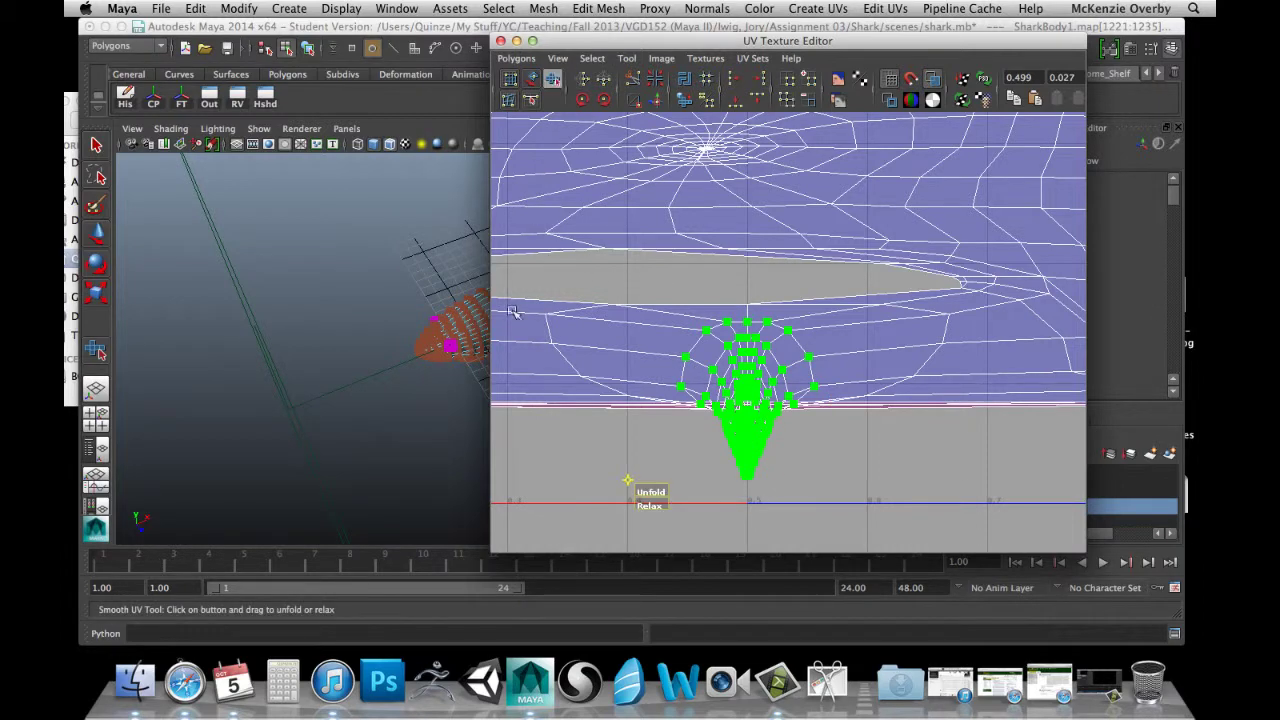
left_click_drag(651, 492, 1164, 466)
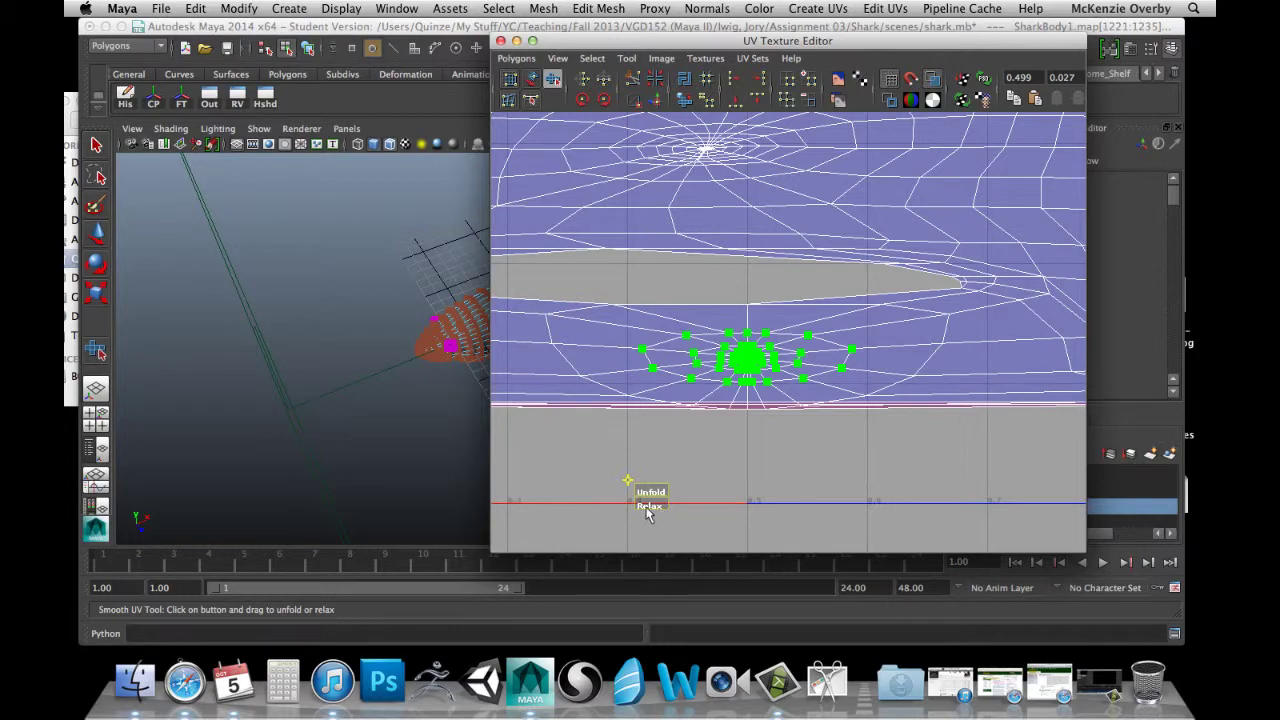
Clear the selection and examine the unfolded patch below the gap and the overall UV layout.
left_click(791, 443)
scroll(760, 352, "up", 4)
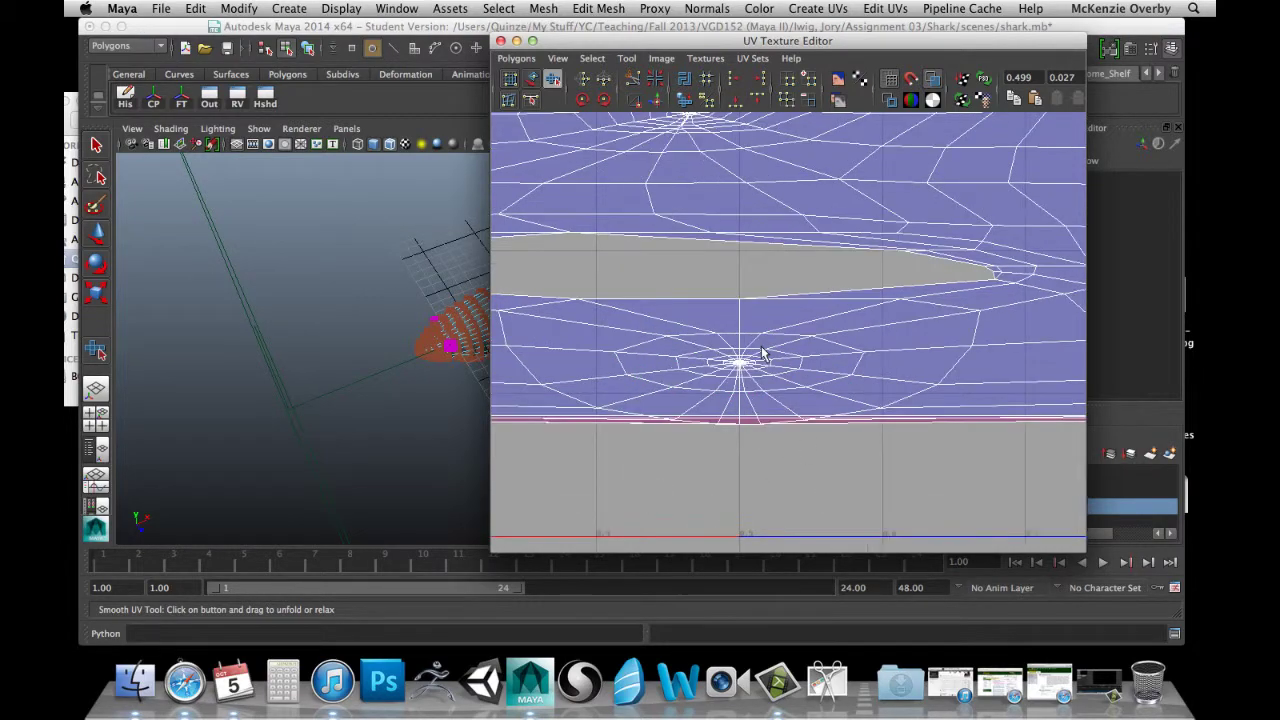
scroll(760, 352, "down", 5)
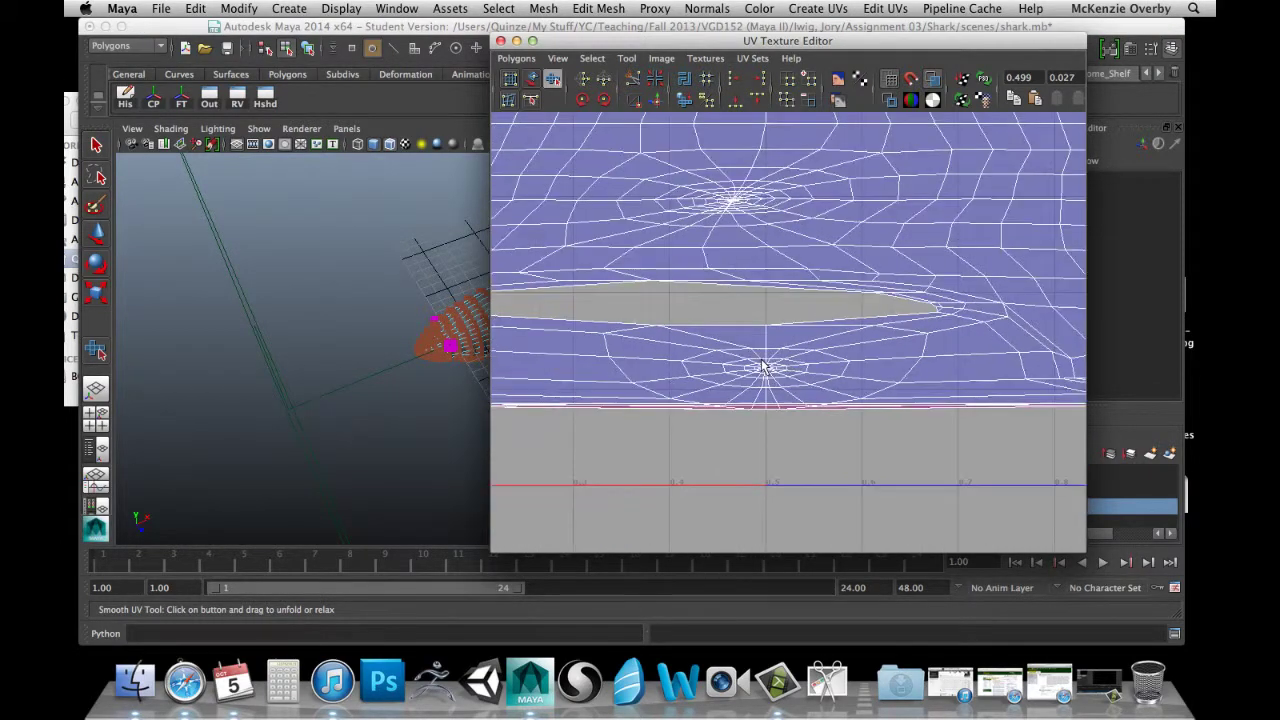
scroll(761, 360, "down", 4)
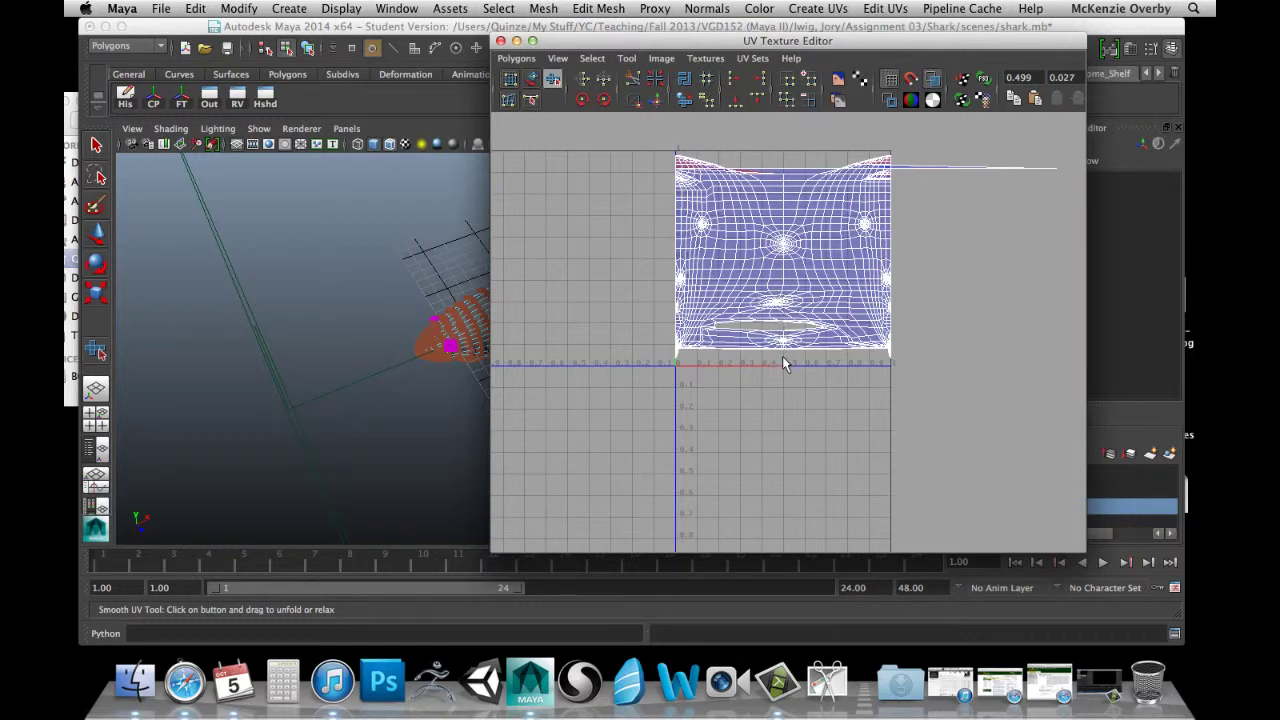
scroll(803, 327, "up", 10)
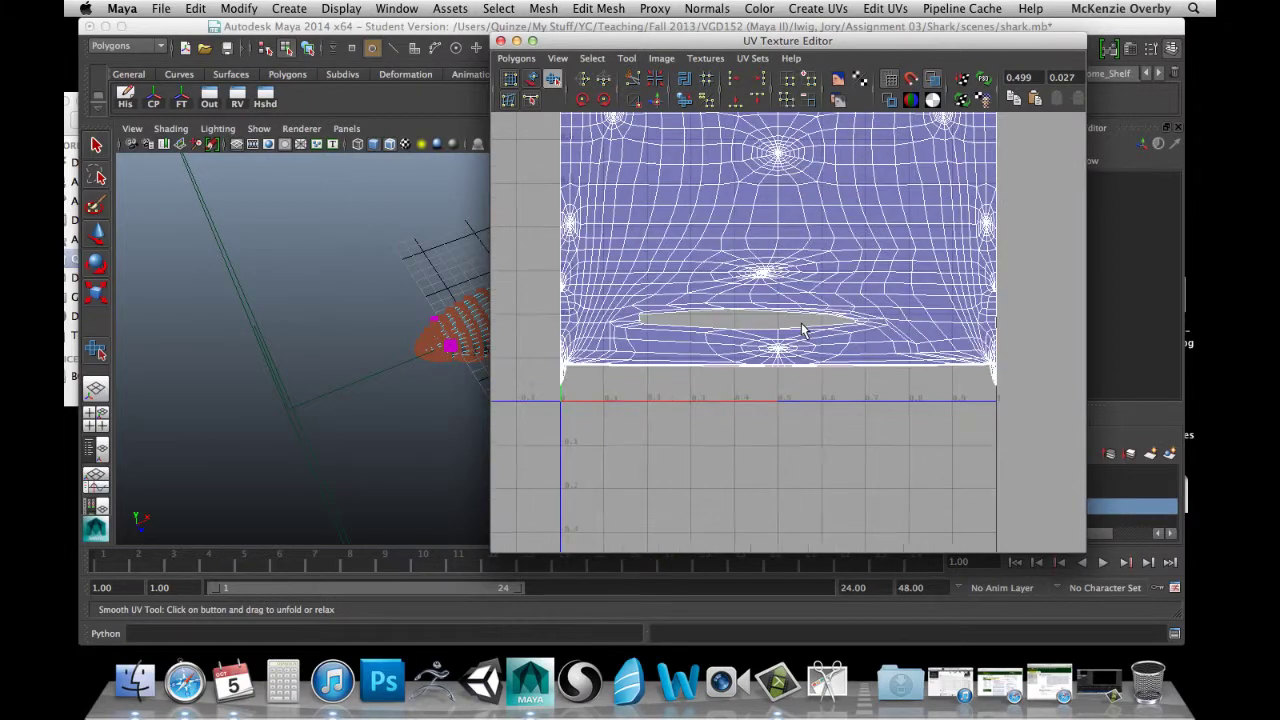
scroll(802, 325, "up", 4)
scroll(783, 311, "down", 4)
middle_click_drag(800, 282, 752, 310, "alt")
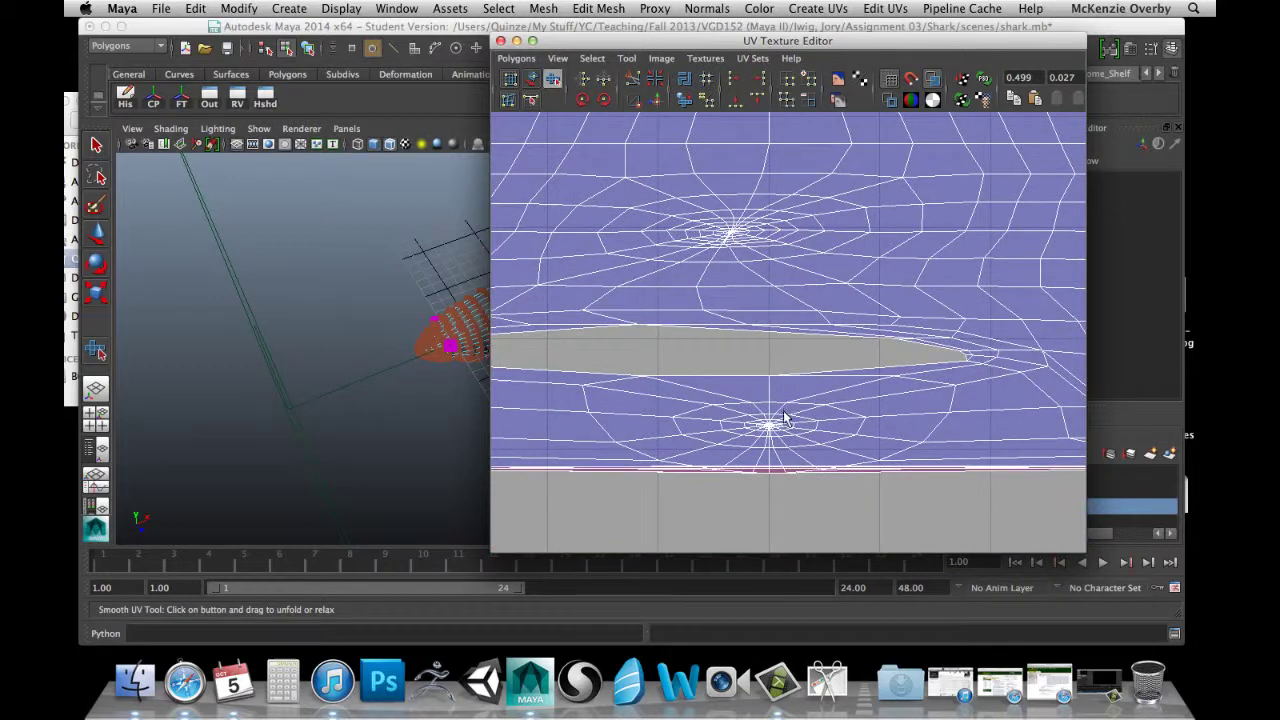
Move the UV at U 0.494, V 0.349 horizontally onto the center line at U 0.5, leaving its height unchanged.
left_click(762, 175)
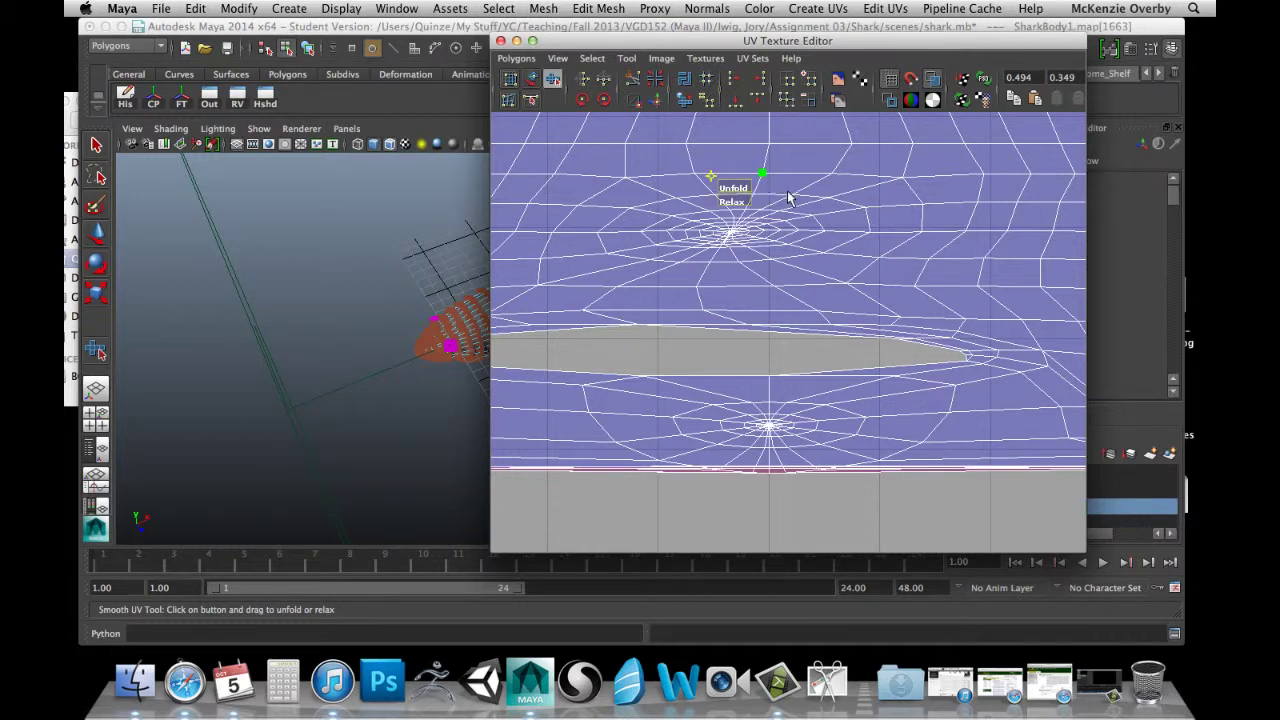
scroll(760, 196, "down", 2)
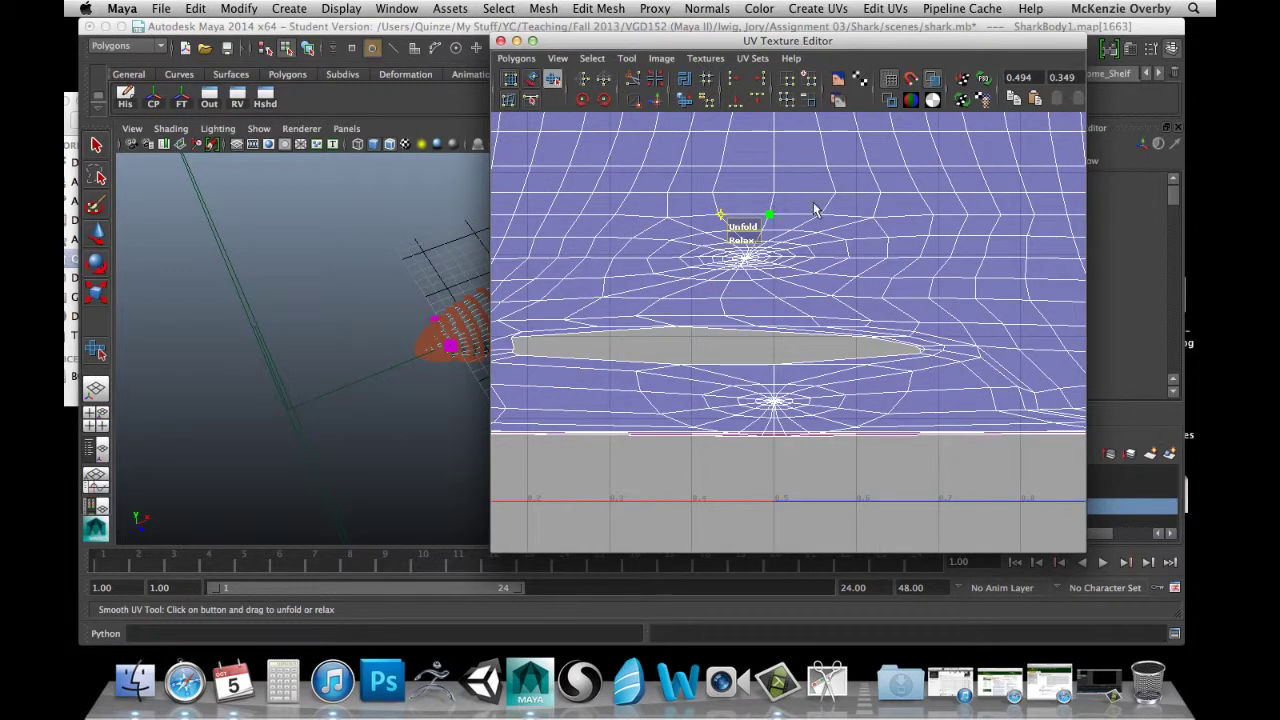
key("w")
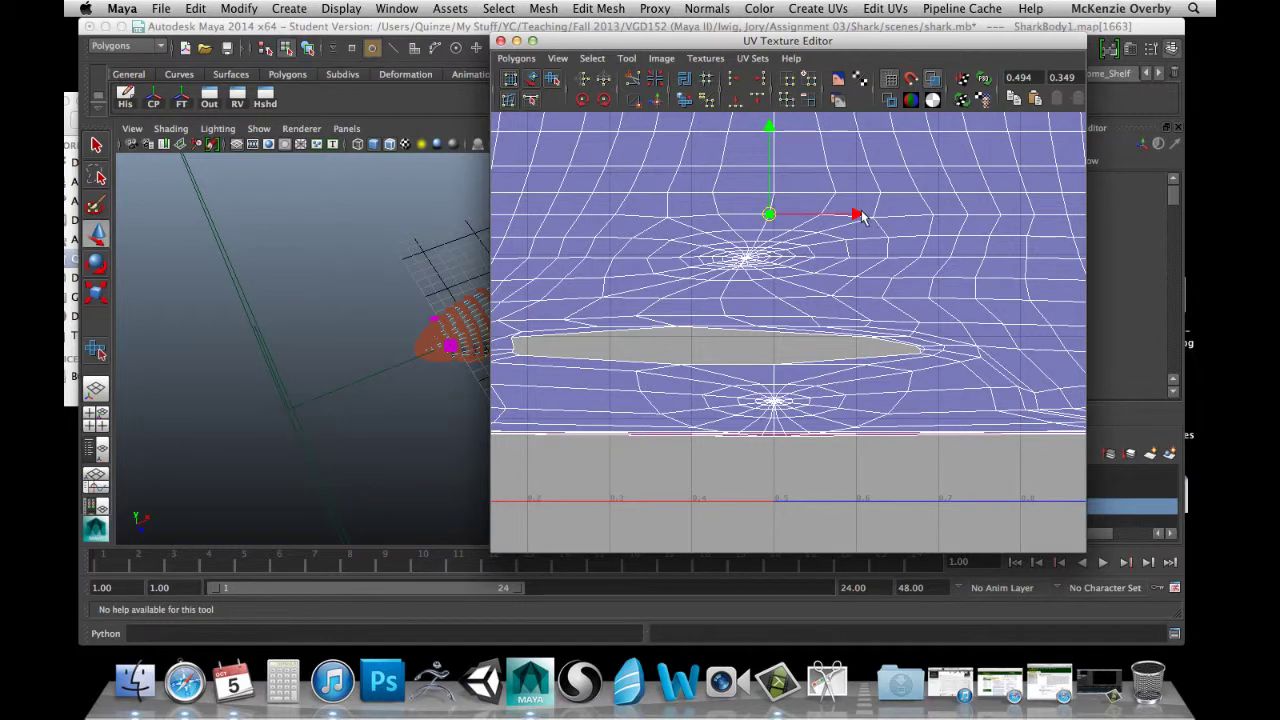
left_click_drag(870, 216, 875, 216)
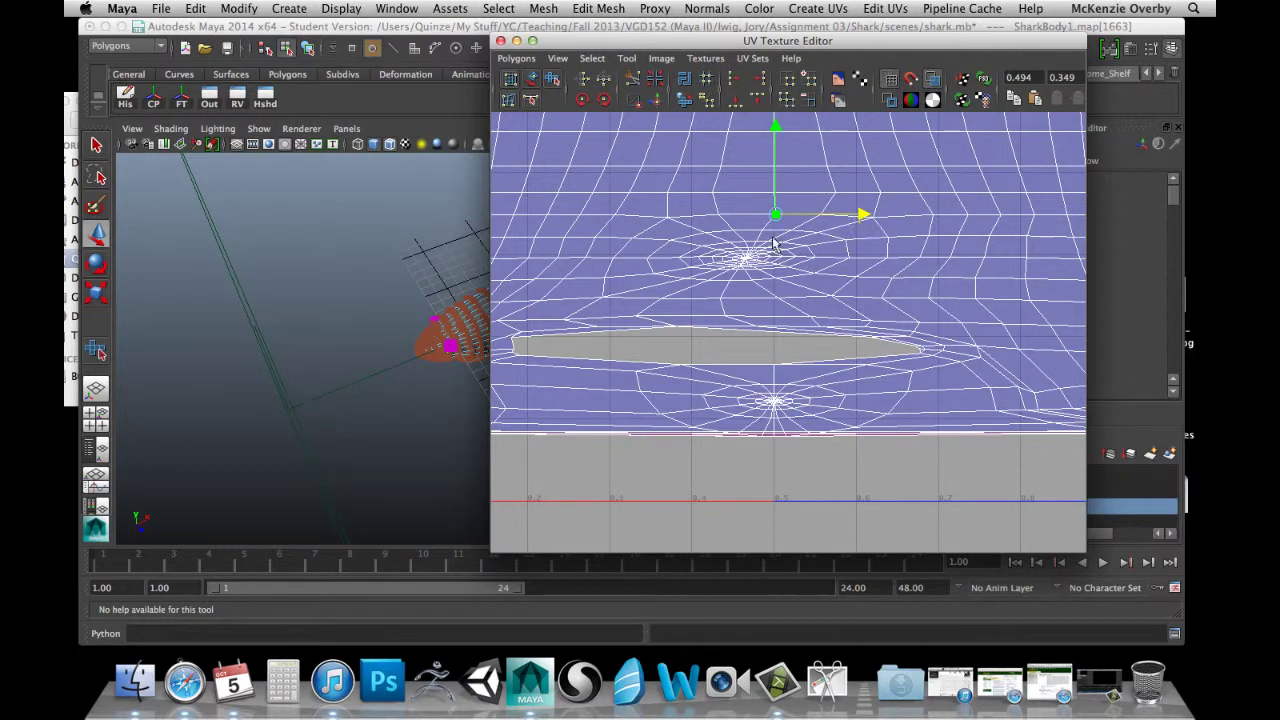
left_click(660, 246)
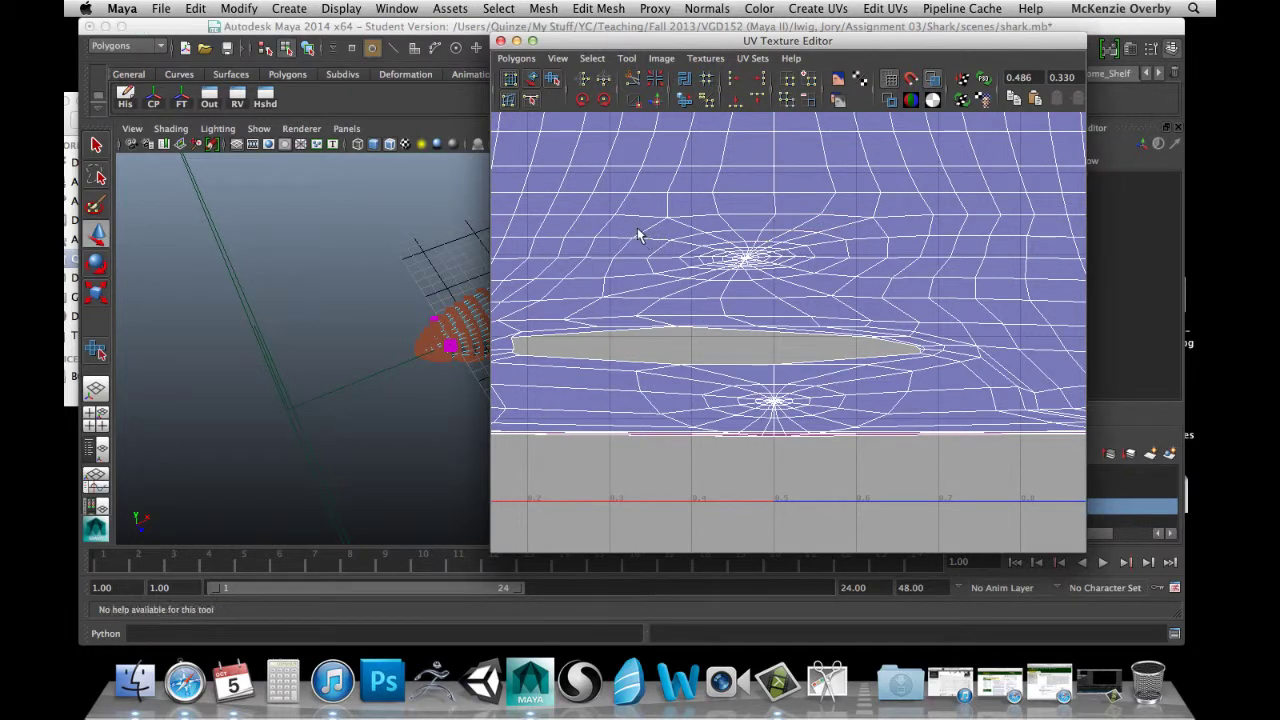
Shift the radial patch above the gap horizontally toward the center line at U 0.5, first with its outer ring, then only its inner rings.
mouse_move(834, 277)
left_mouse_down()
mouse_move(858, 285)
mouse_move(850, 259)
left_mouse_up()
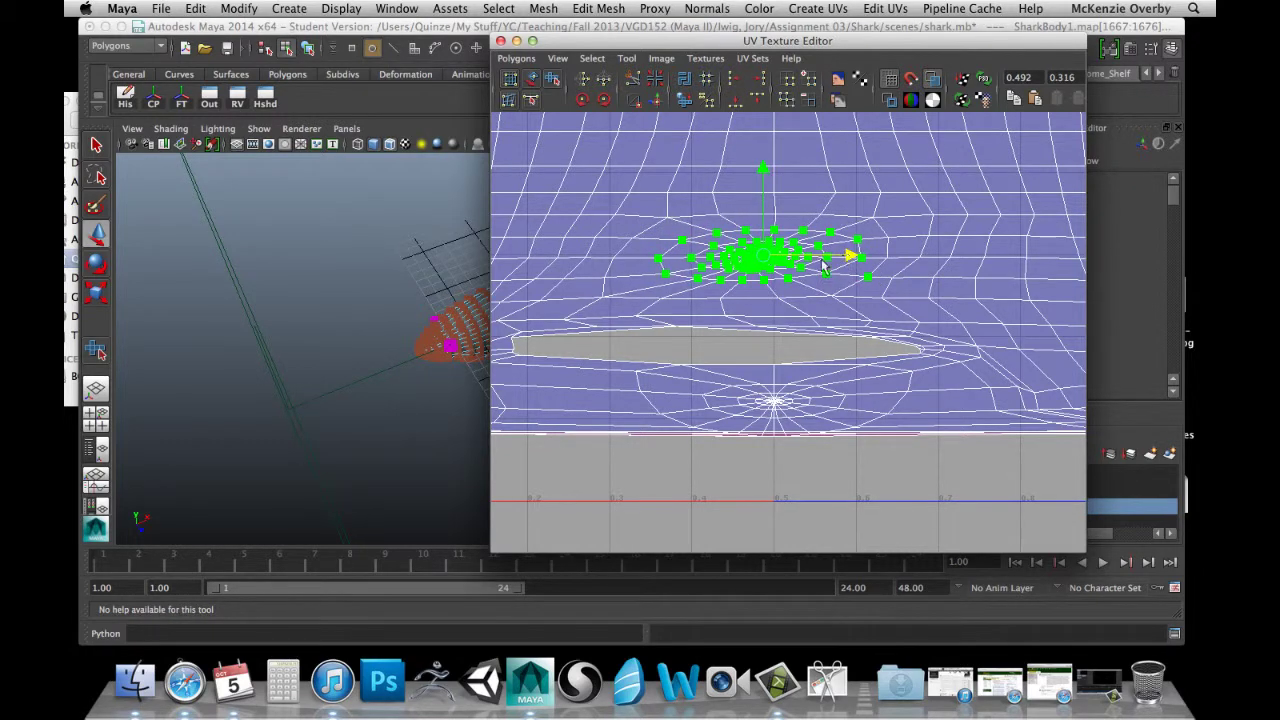
left_click(742, 264)
left_click_drag(693, 246, 836, 280)
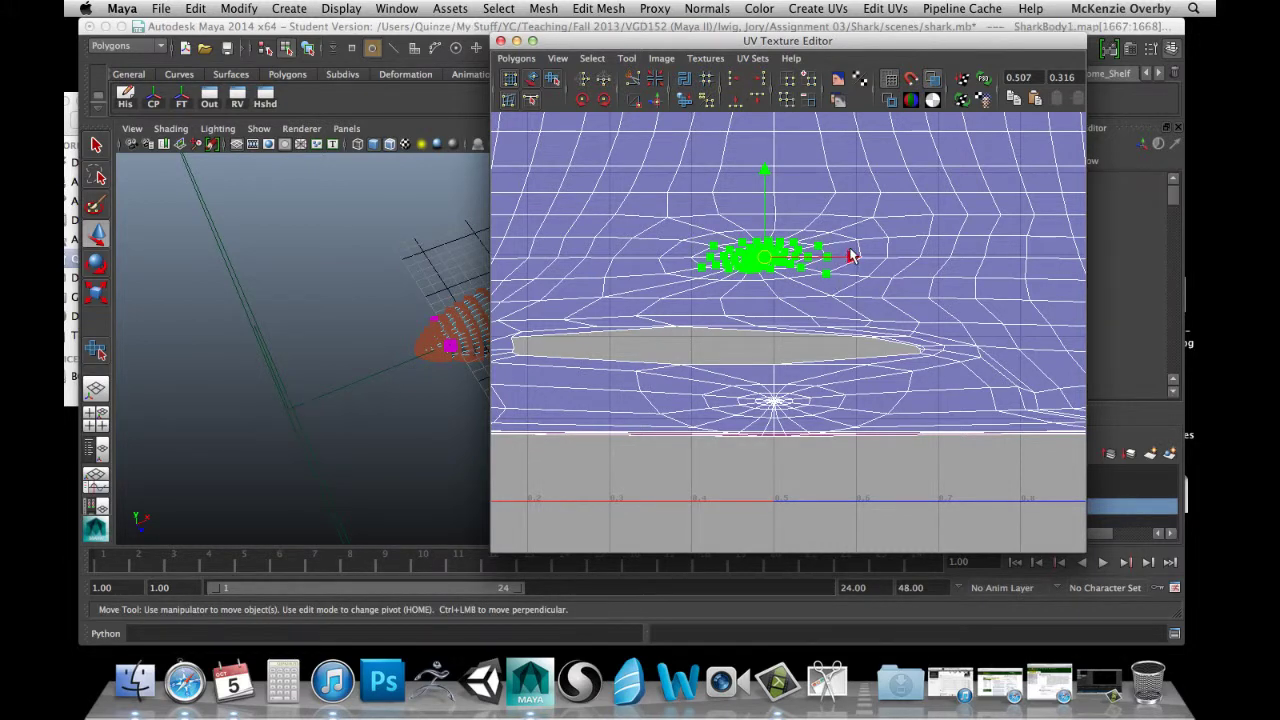
left_click(845, 288)
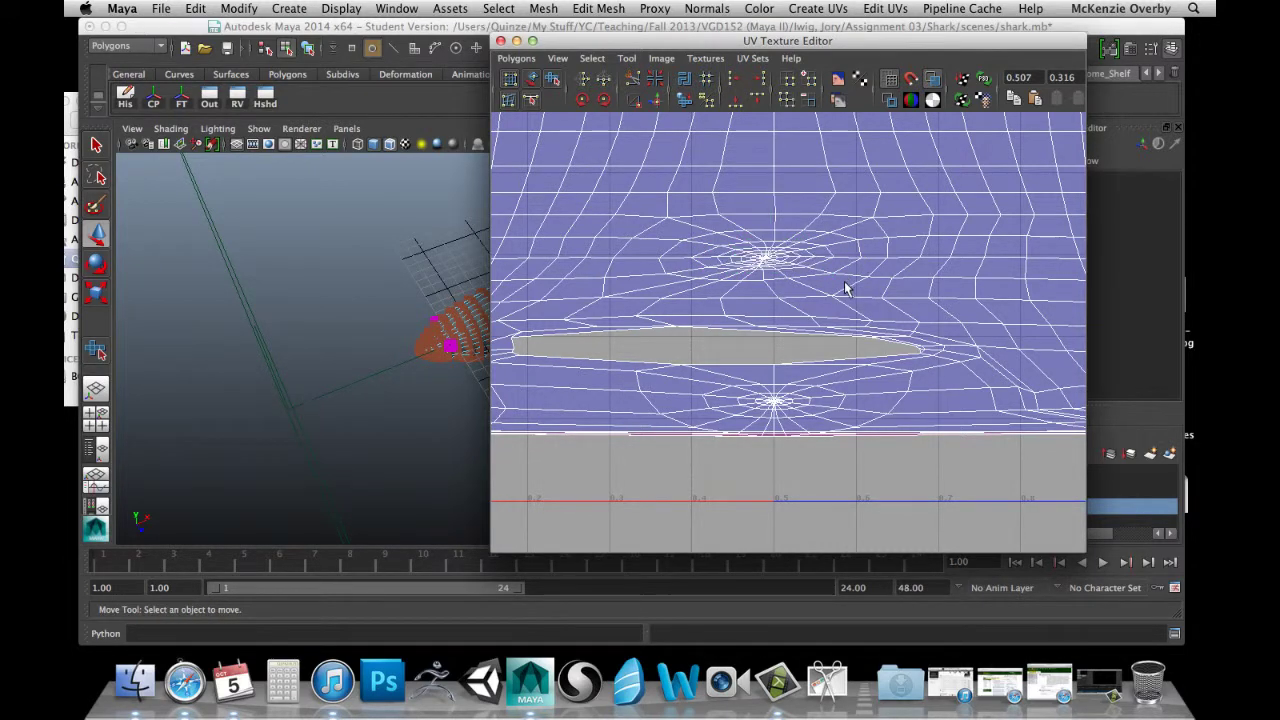
Shift the row of UVs at V 0.271, just below the upper radial patch, horizontally until its middle UV meets the center line.
scroll(845, 288, "up", 5)
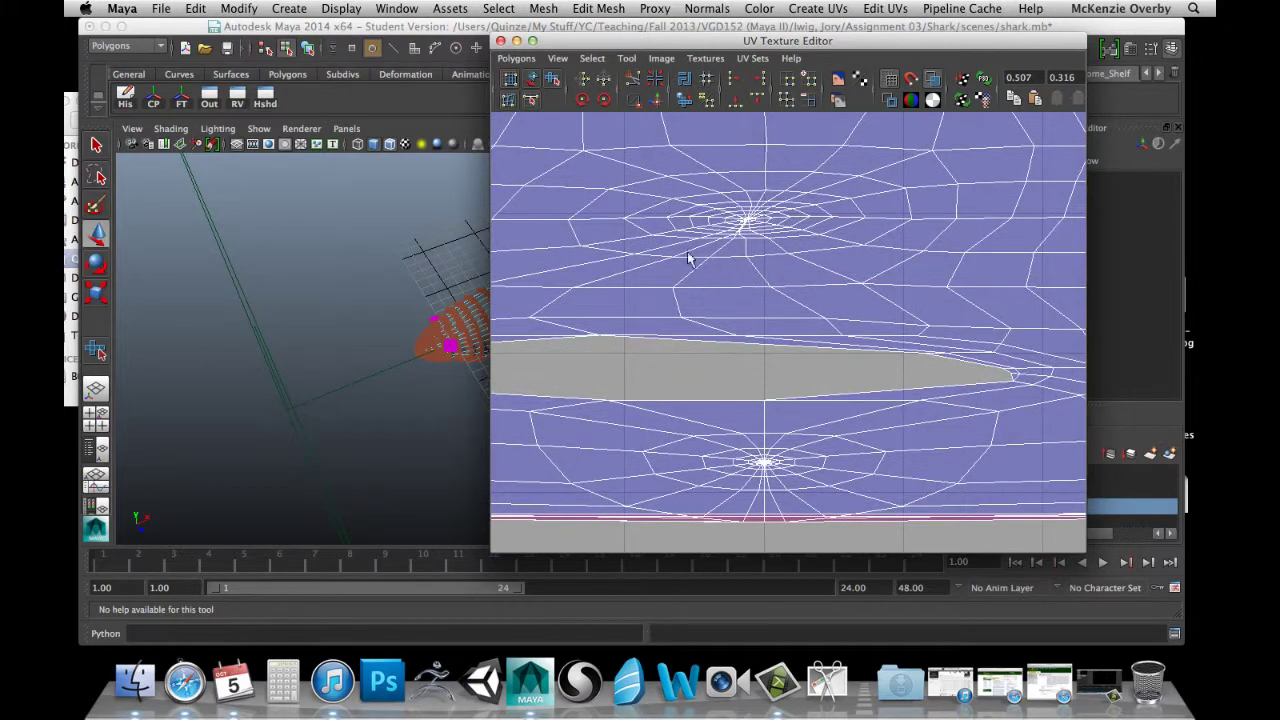
scroll(740, 254, "up", 4)
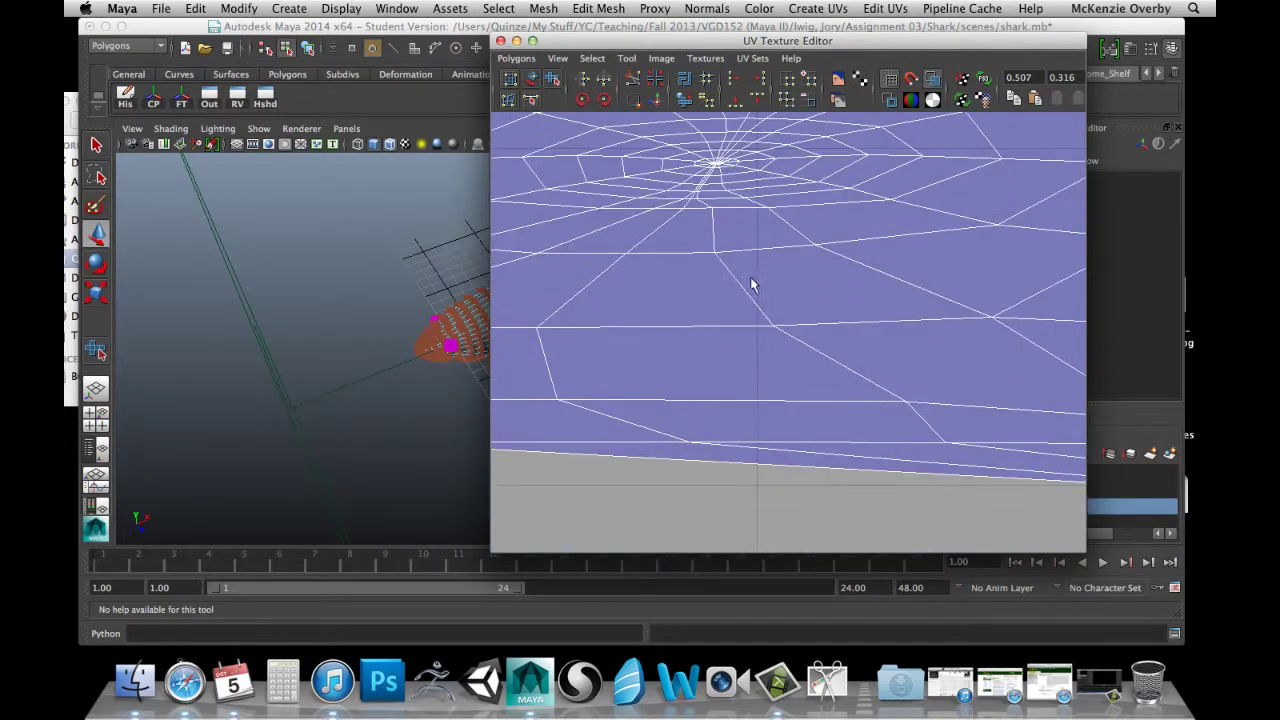
scroll(712, 190, "down", 4)
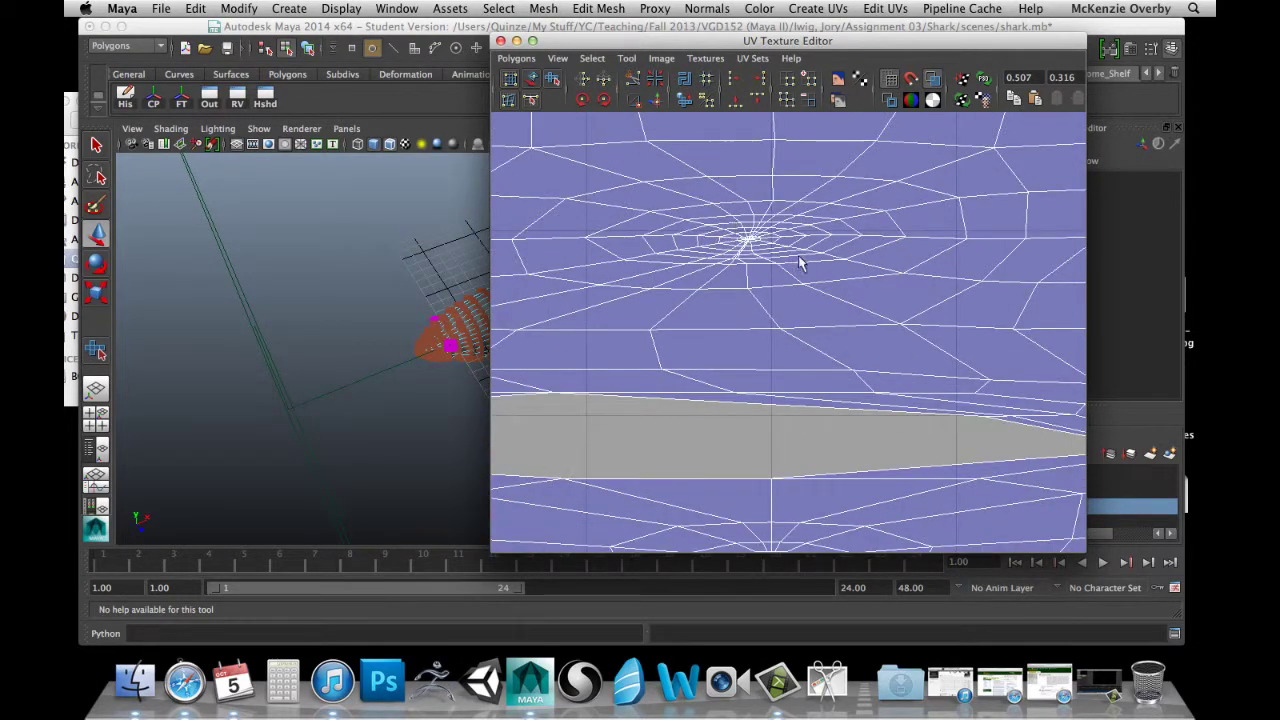
scroll(815, 287, "down", 1)
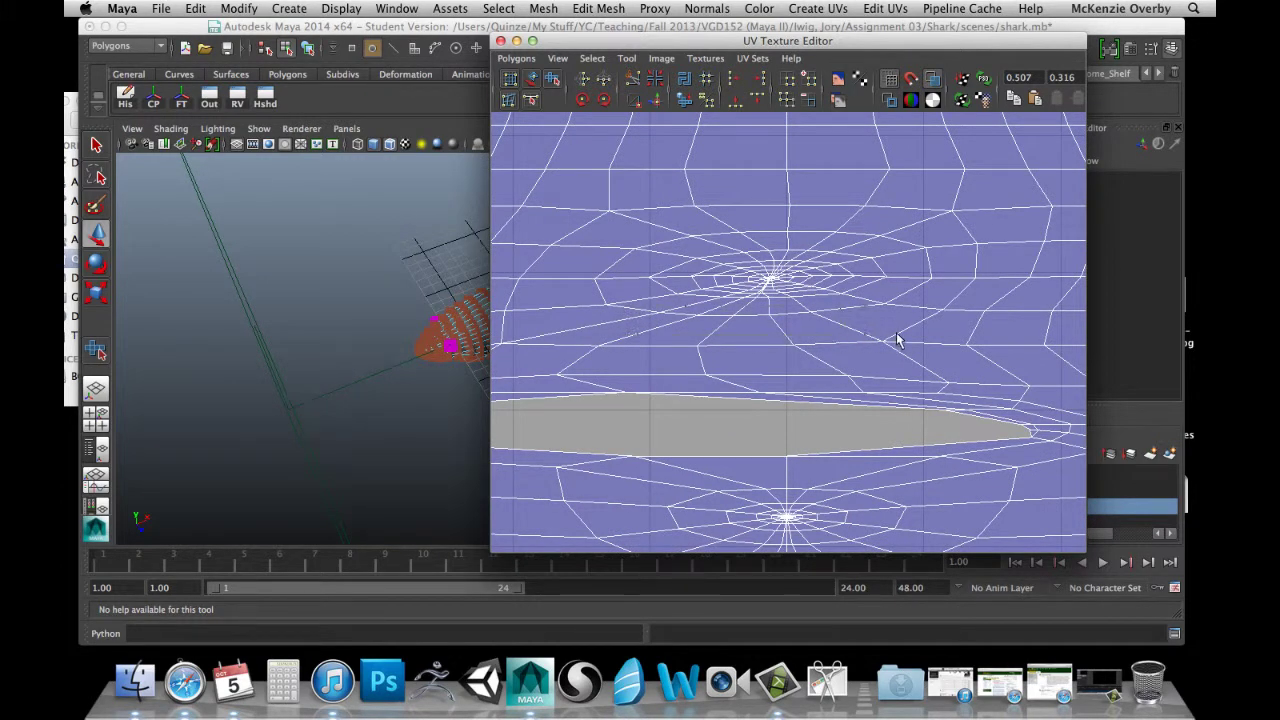
left_click_drag(923, 330, 922, 331)
left_click_drag(821, 314, 870, 316)
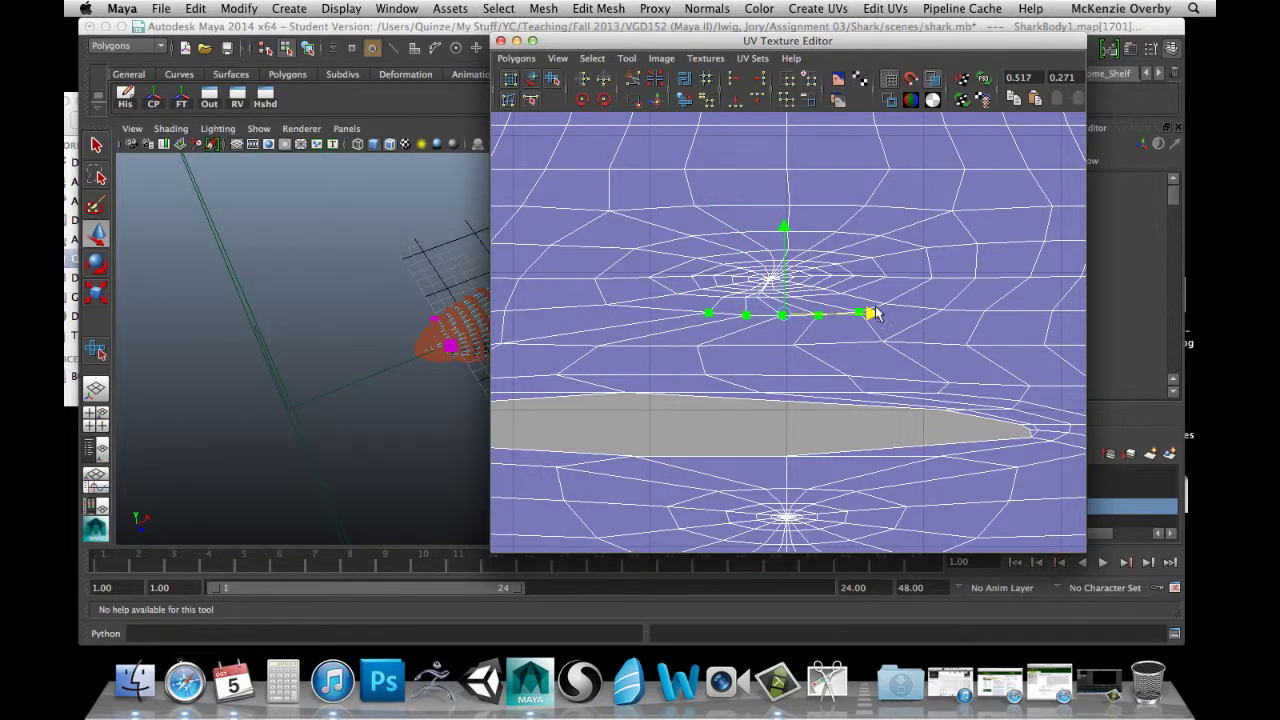
left_click_drag(877, 314, 879, 315)
Shift the UV rows at V 0.250 and V 0.225 above the gap horizontally so each has a UV near the center line.
left_click_drag(593, 343, 950, 356)
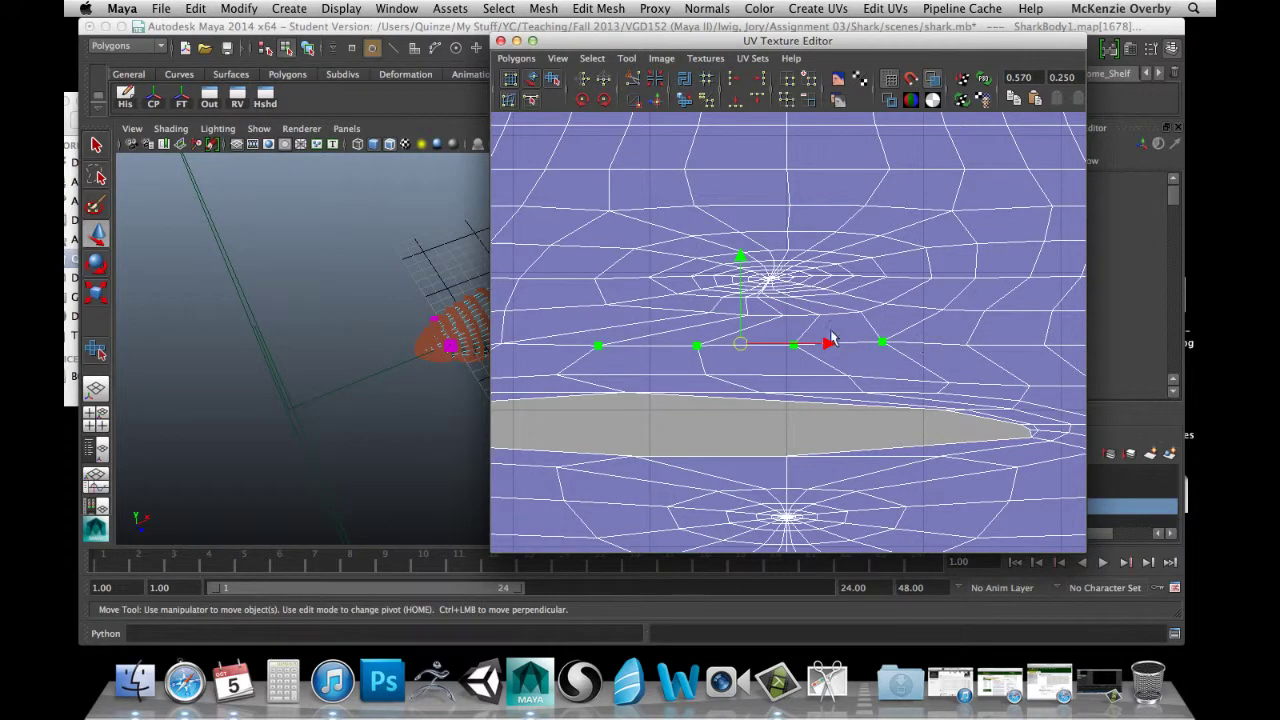
left_click_drag(831, 340, 924, 344)
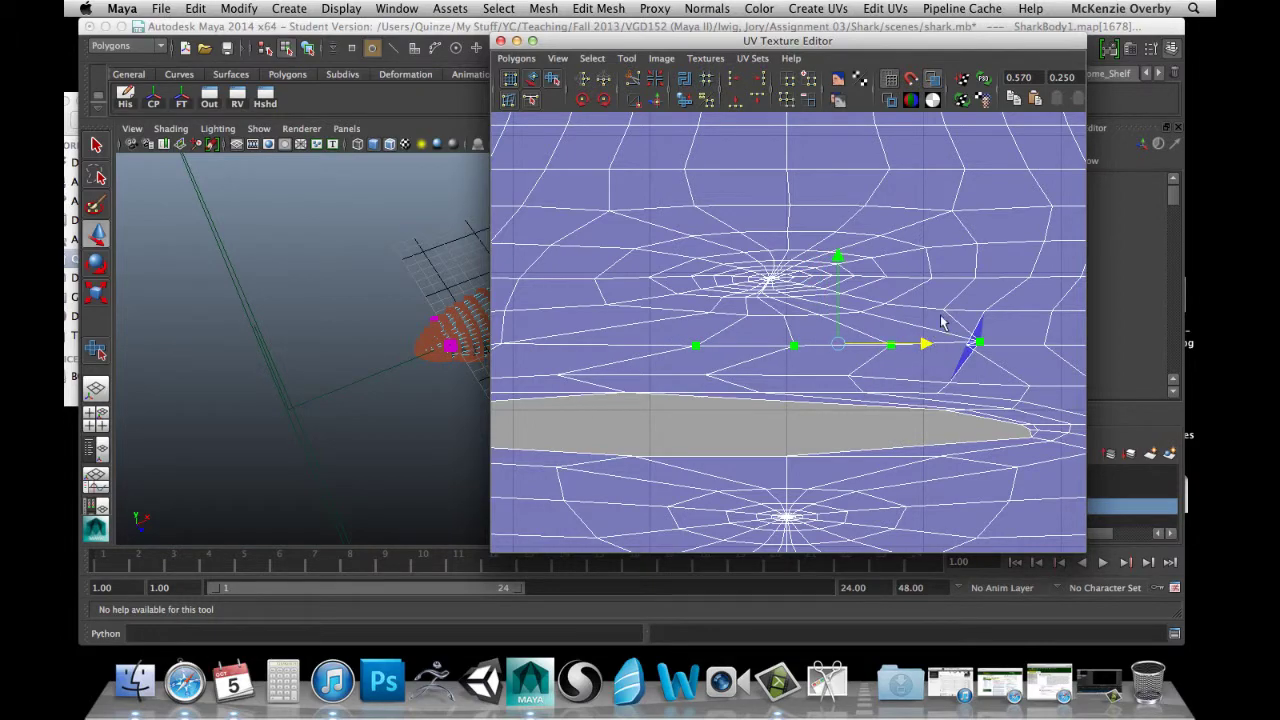
mouse_move(940, 322)
middle_mouse_down("alt")
mouse_move(786, 291)
mouse_move(791, 278)
middle_mouse_up("alt")
scroll(784, 295, "down", 1)
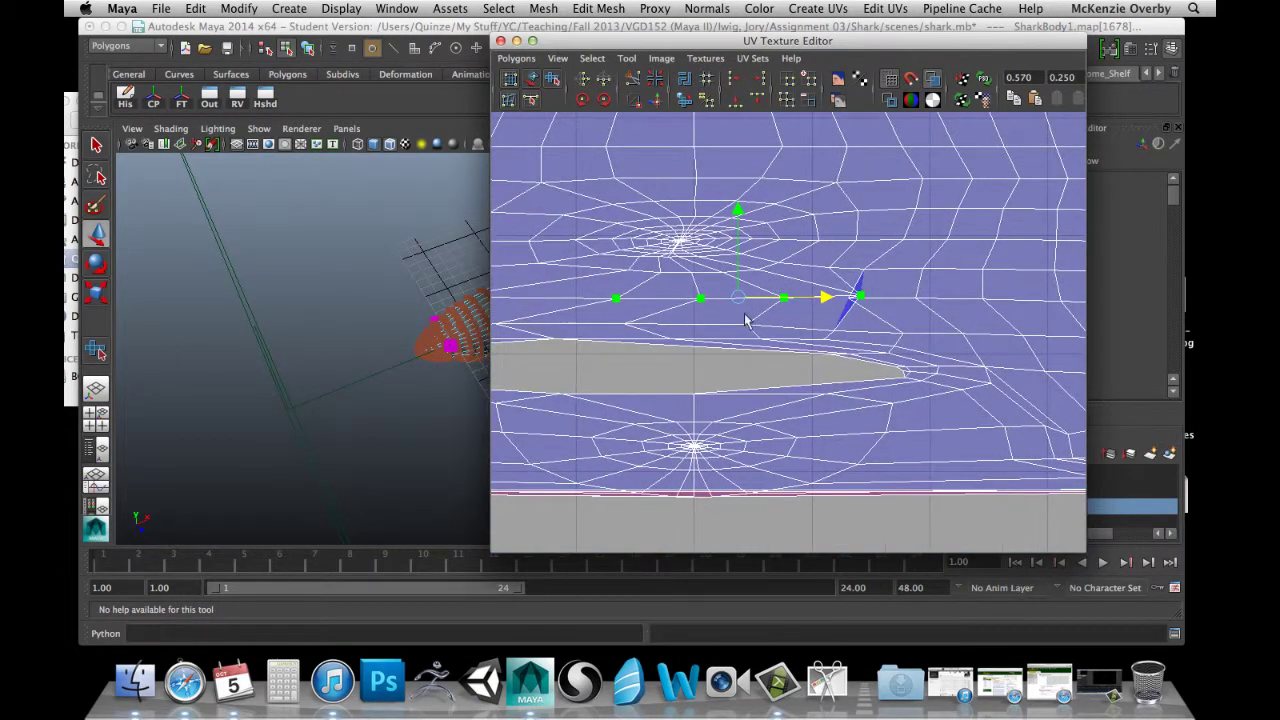
middle_click_drag(630, 311, 681, 272, "alt")
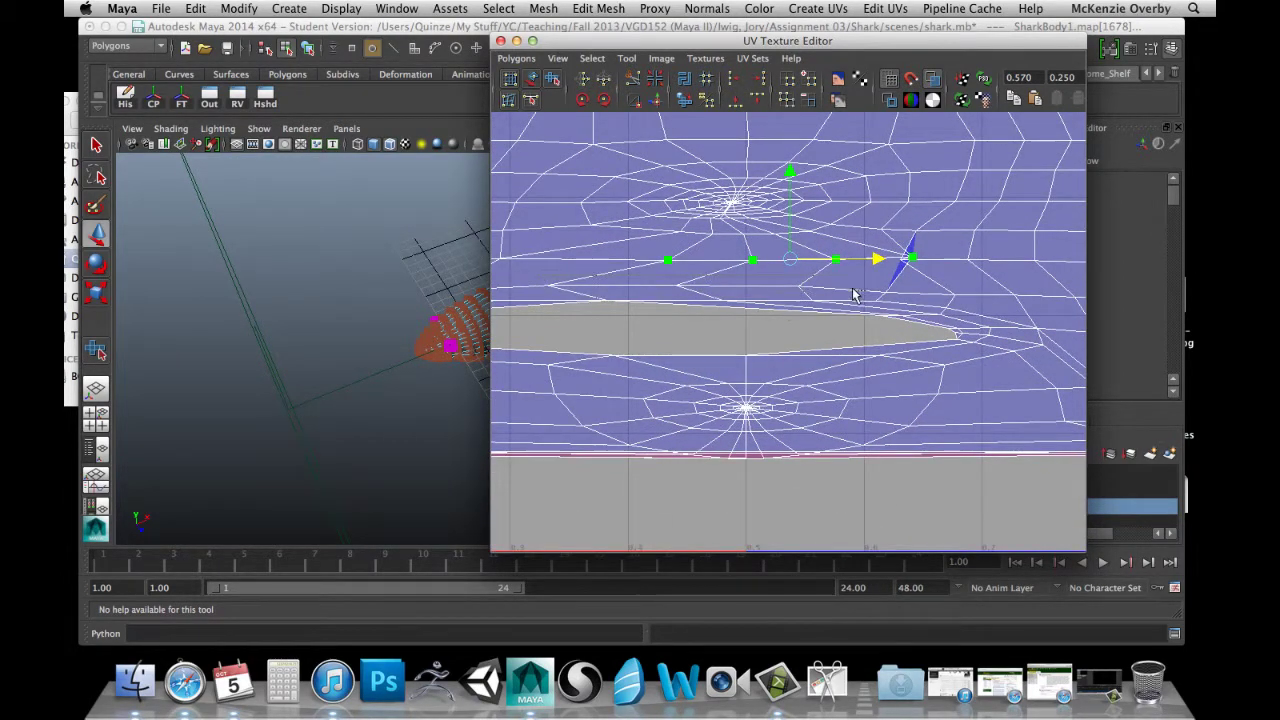
key("Down")
left_click_drag(760, 289, 838, 289)
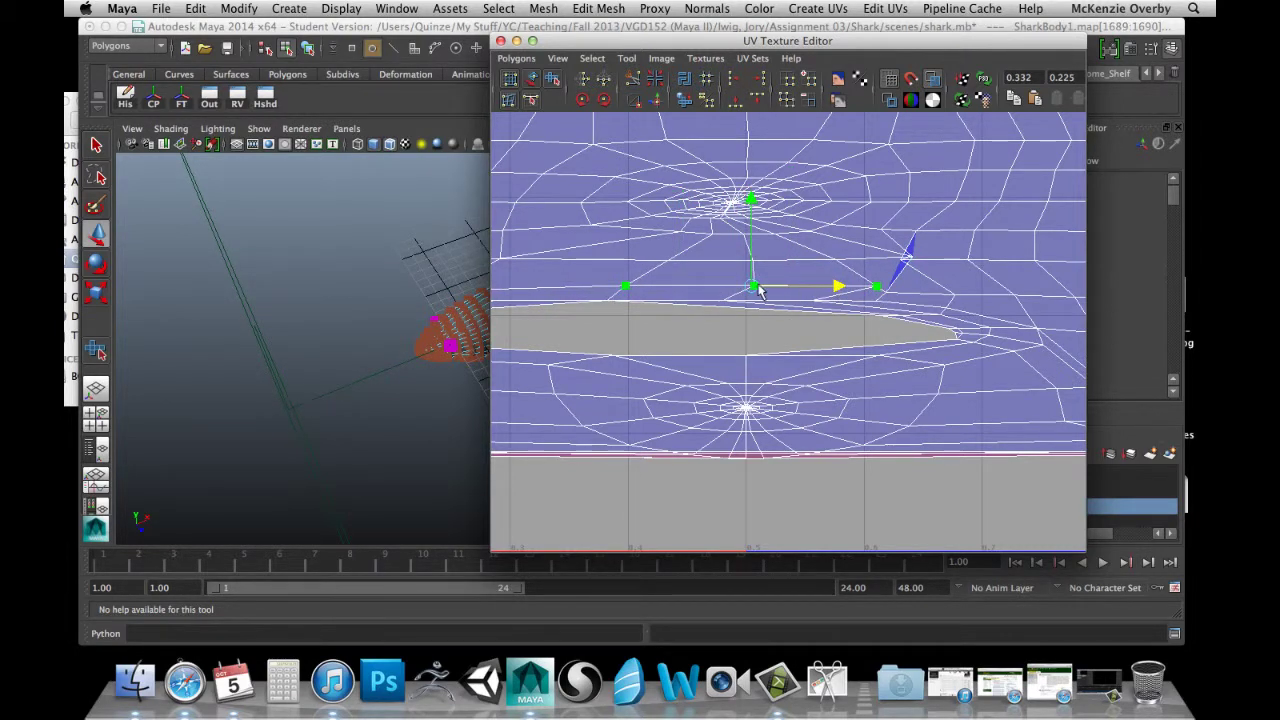
Move the UV at U 0.480, V 0.213 on the gap's upper edge horizontally to about U 0.51, near the center line.
middle_click_drag(722, 269, 712, 232, "alt")
scroll(695, 286, "down", 3)
scroll(695, 286, "up", 2)
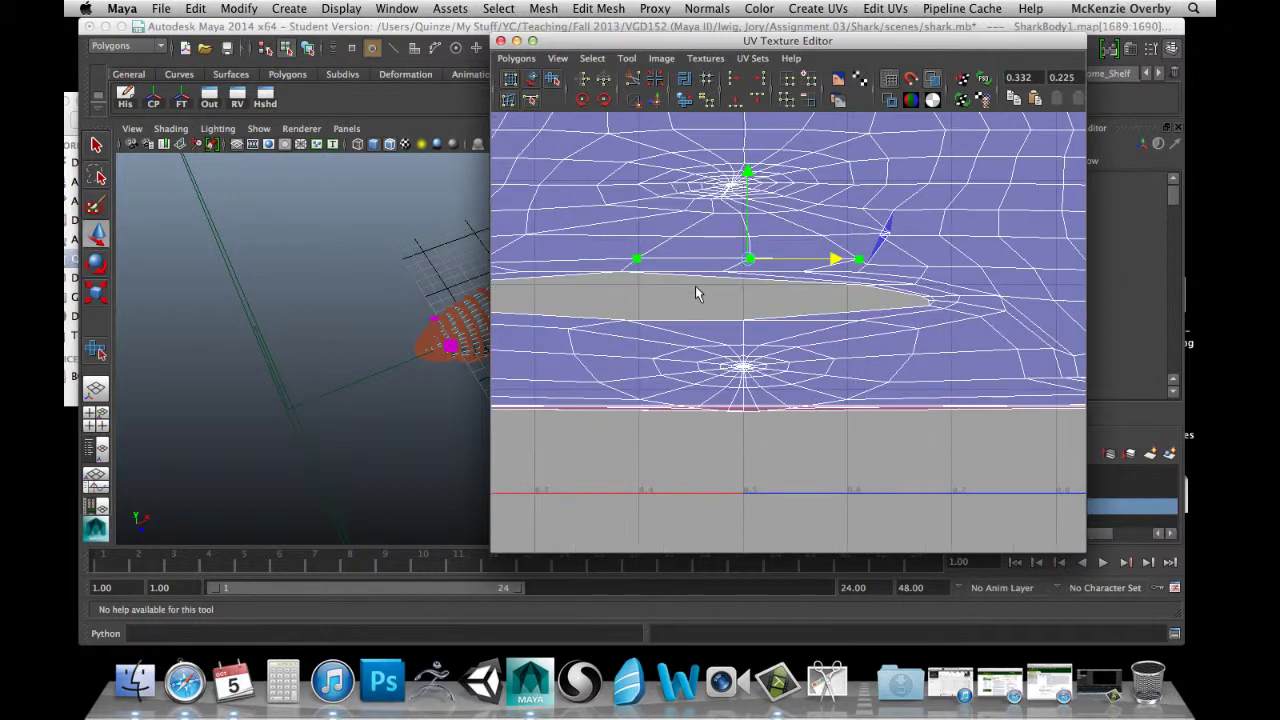
scroll(695, 286, "up", 2)
middle_click_drag(695, 286, 723, 286, "alt")
left_click_drag(697, 233, 845, 258)
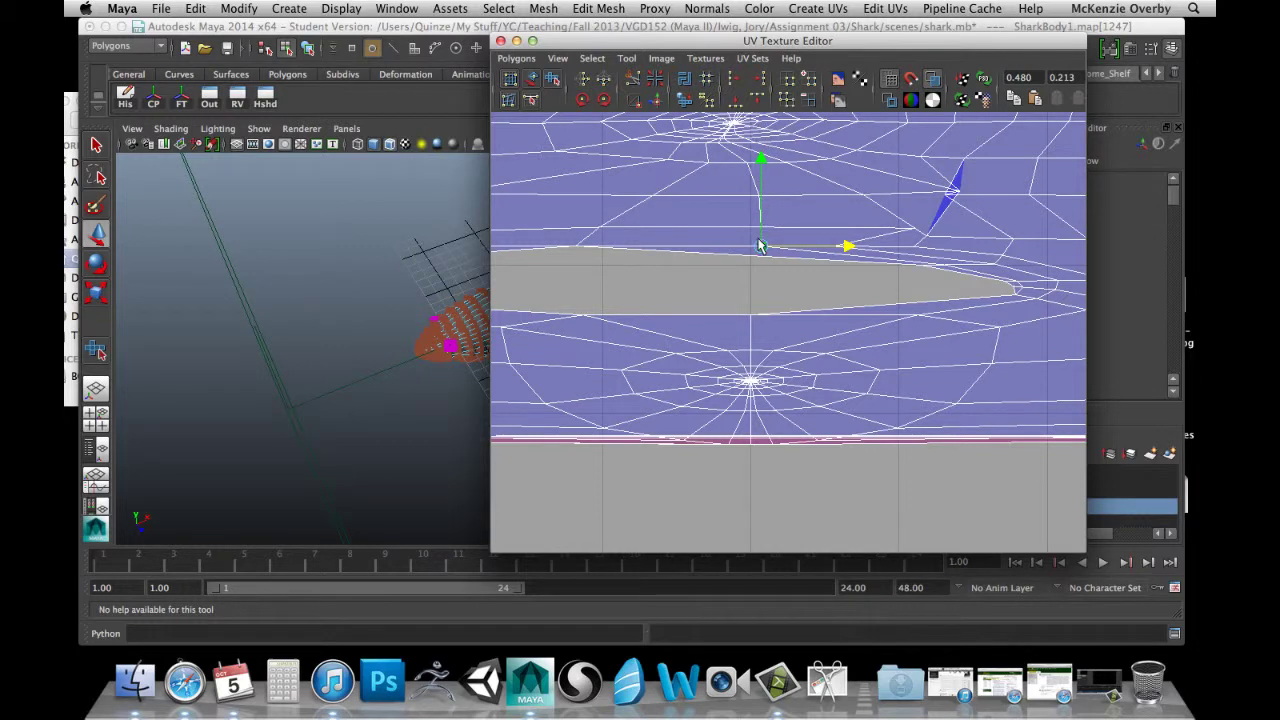
Move the two gap-edge UVs at V 0.200 horizontally: the one at U 0.614 to about U 0.38, the one at U 0.630 to about U 0.51.
left_click(922, 266)
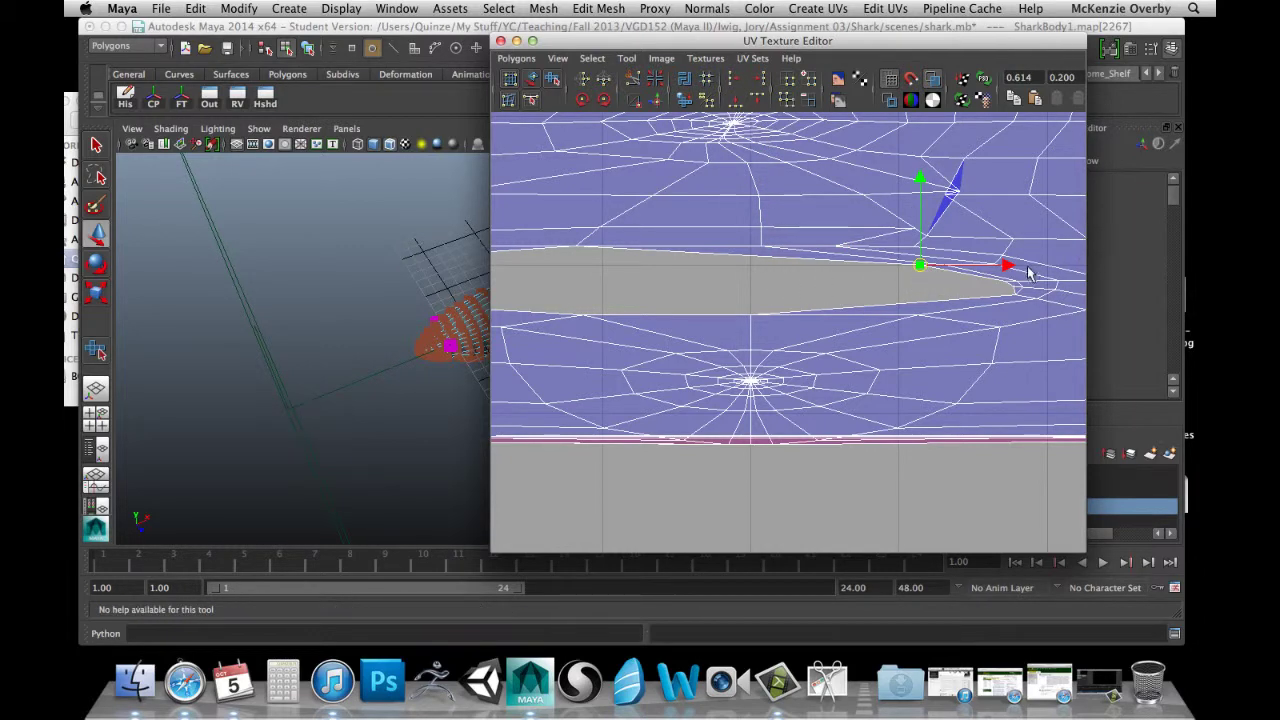
left_click_drag(1008, 266, 654, 266)
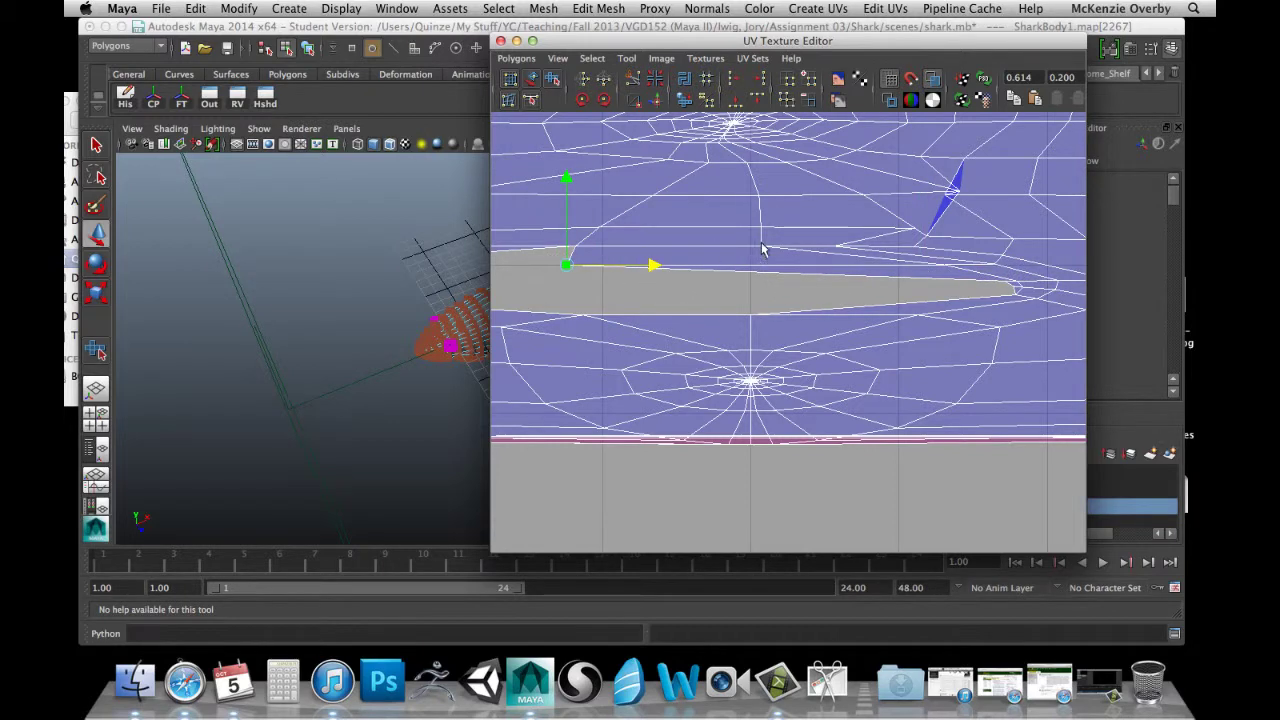
left_click(949, 272)
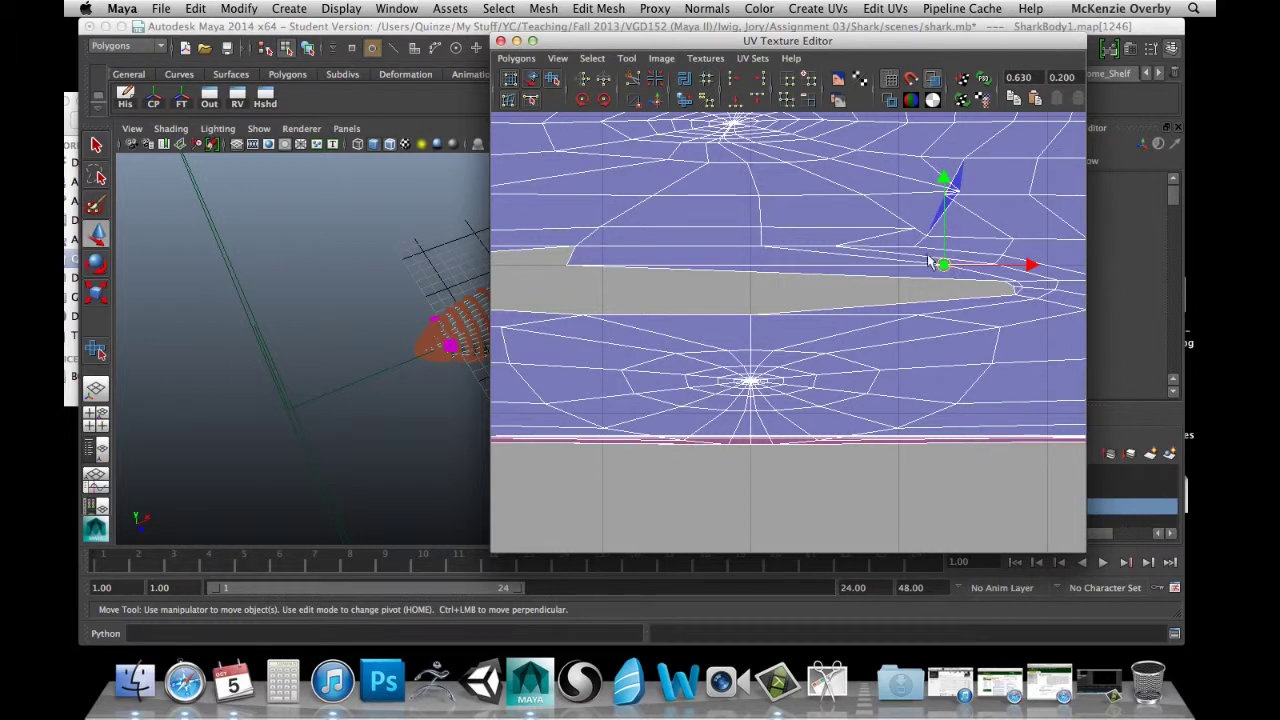
left_click_drag(1030, 265, 848, 283)
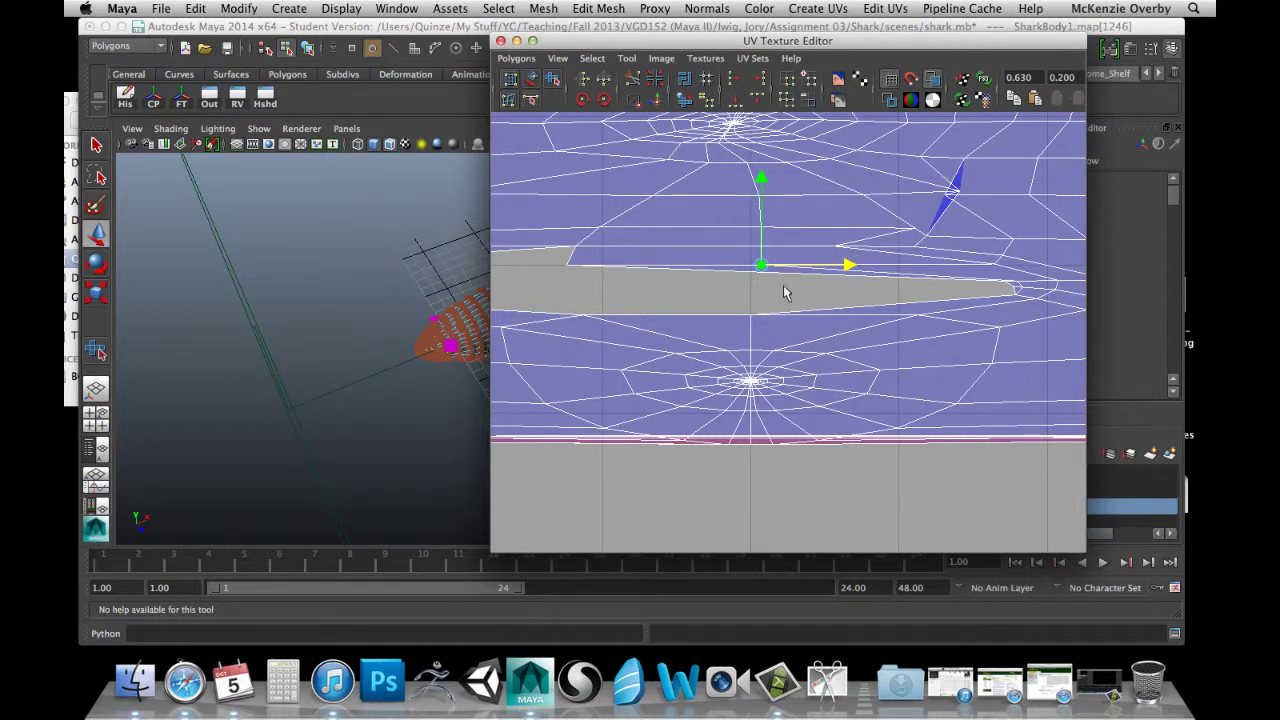
Move the UVs around U 0.680, V 0.189 to the center line, and shift the overlapping pair at U 0.499 to about U 0.37.
left_click(978, 271)
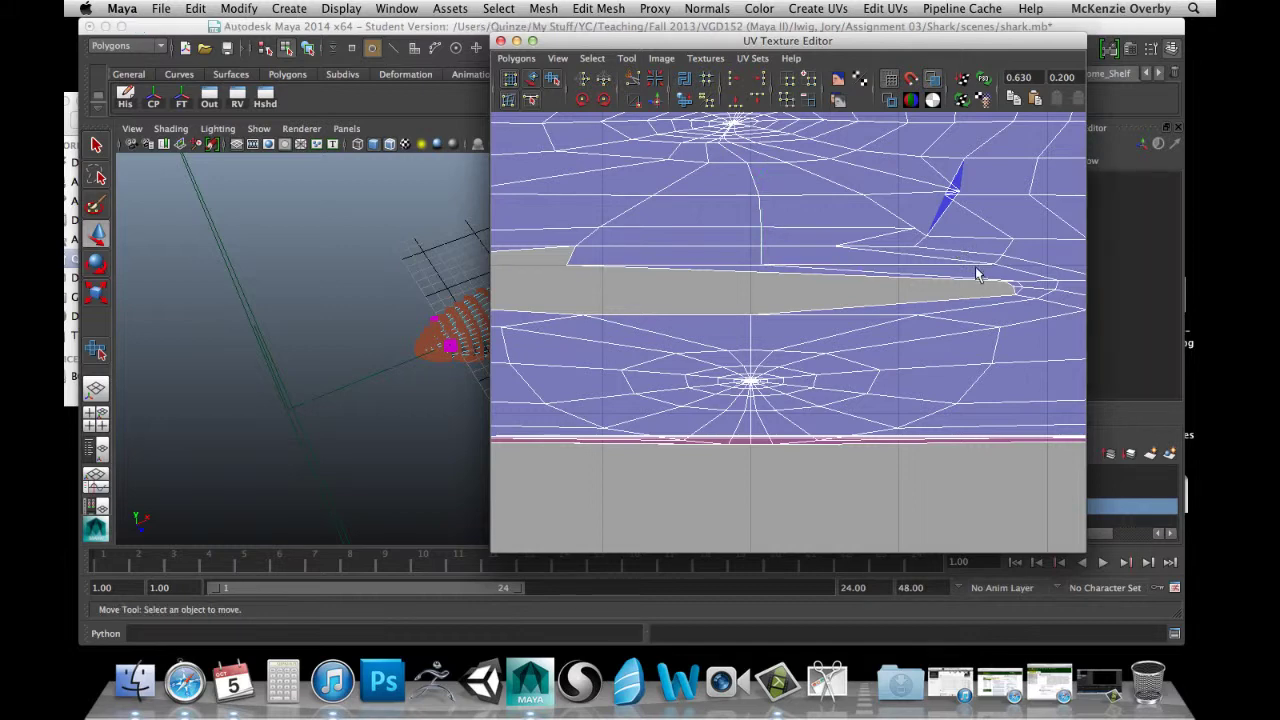
left_click_drag(977, 269, 808, 304)
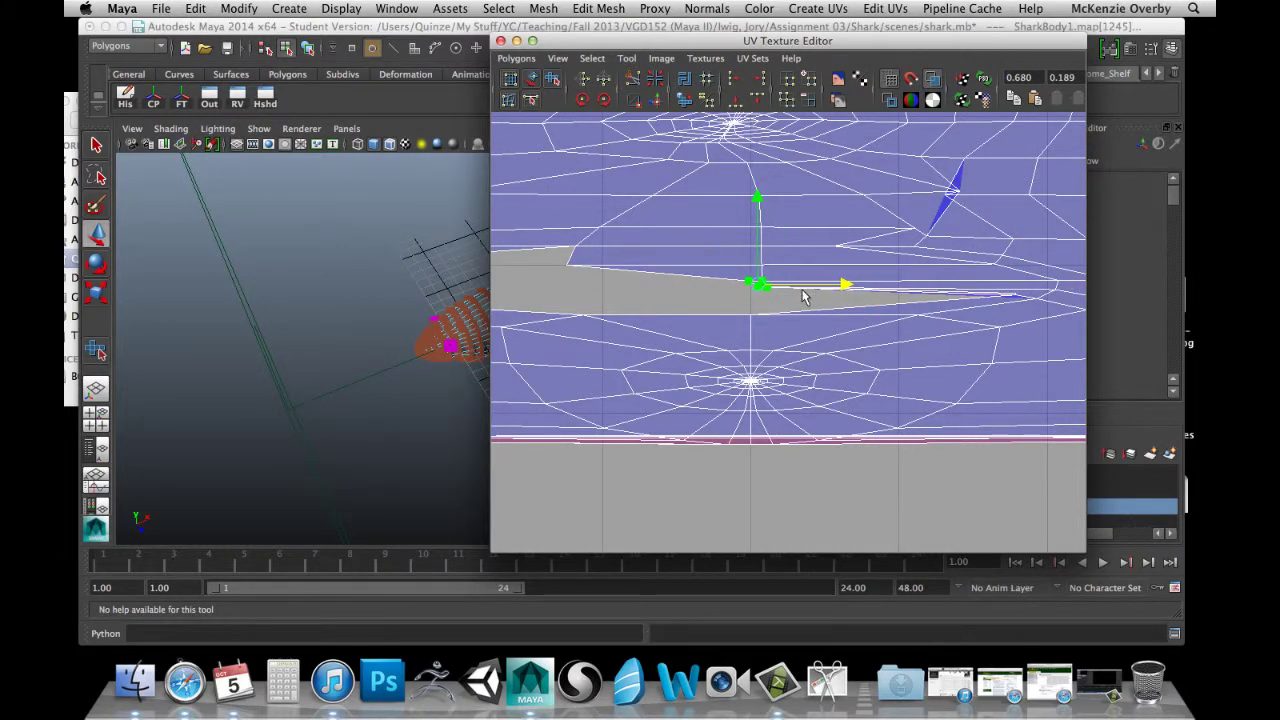
left_click(762, 286)
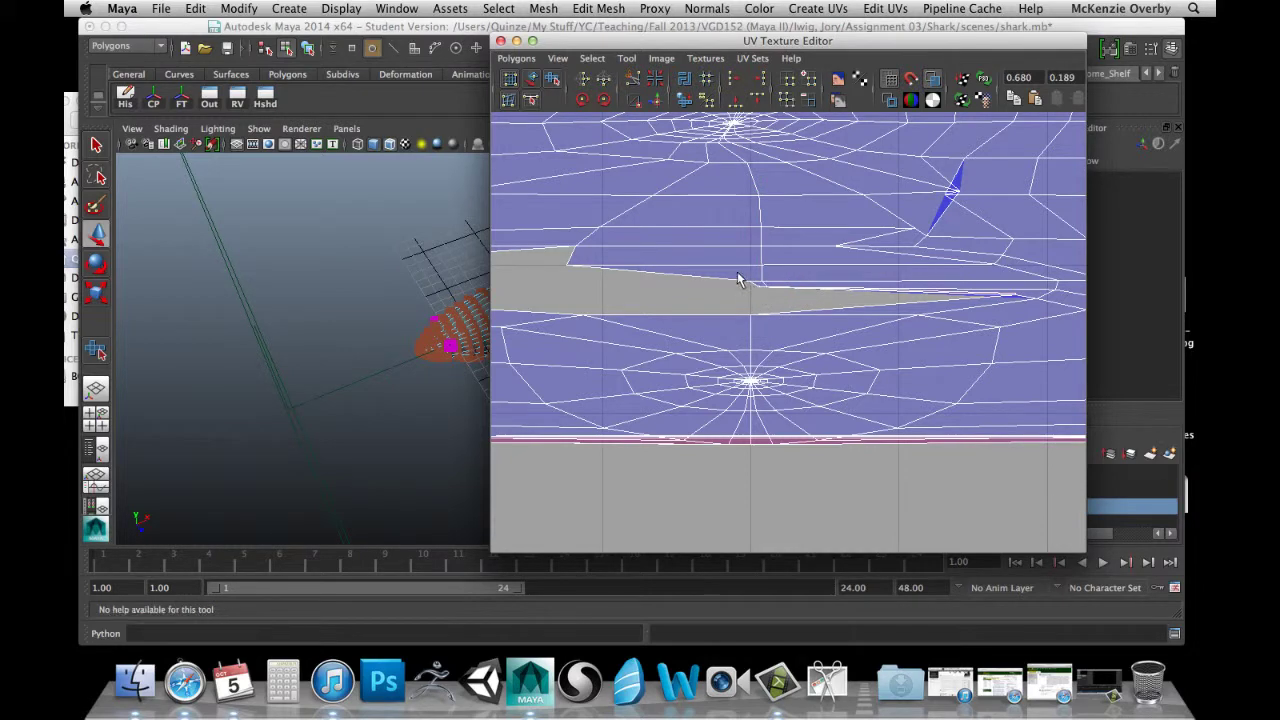
left_click_drag(760, 304, 740, 276)
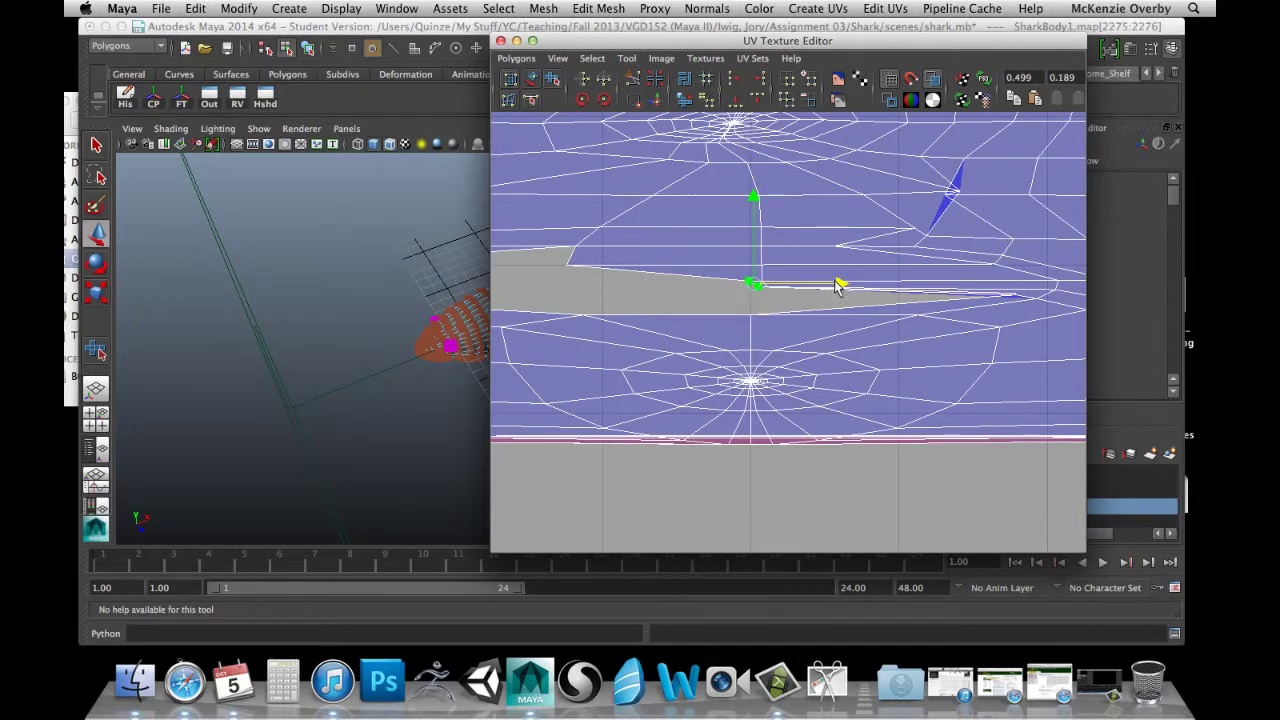
left_click_drag(838, 302, 644, 306)
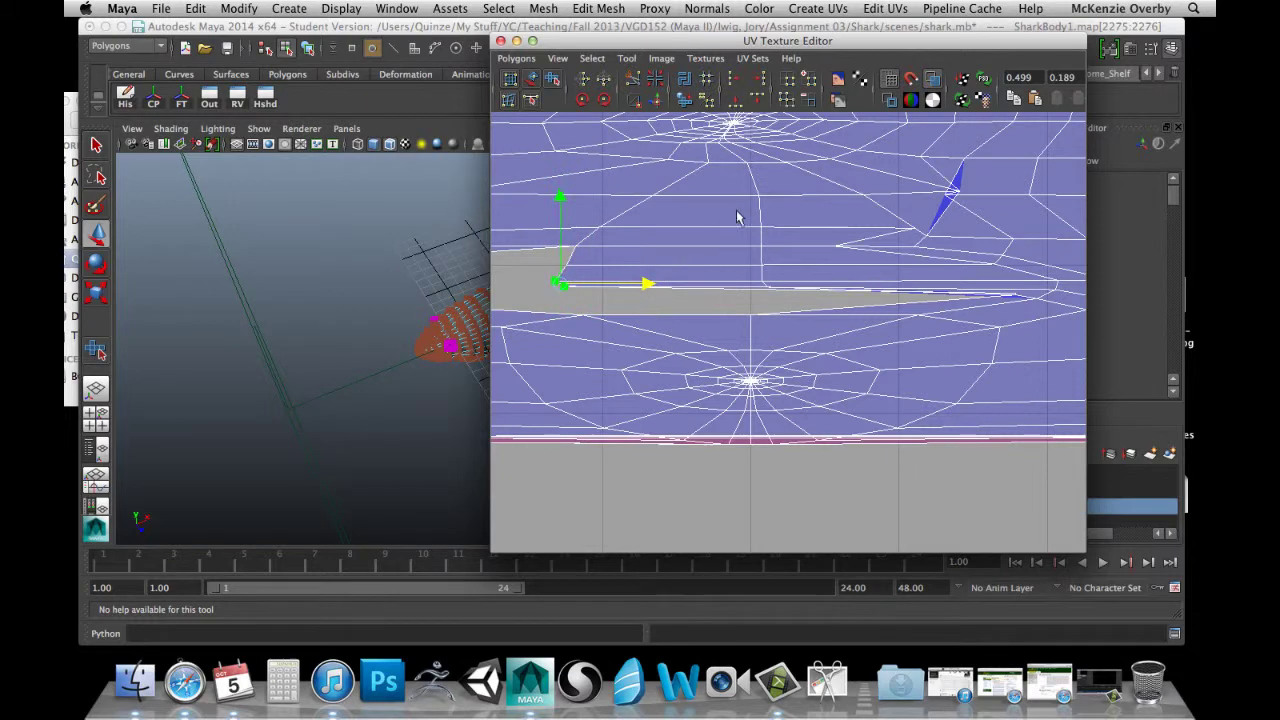
Nudge the gap-edge UV at U 0.511, V 0.185 horizontally closer to the center line.
scroll(763, 290, "up", 3)
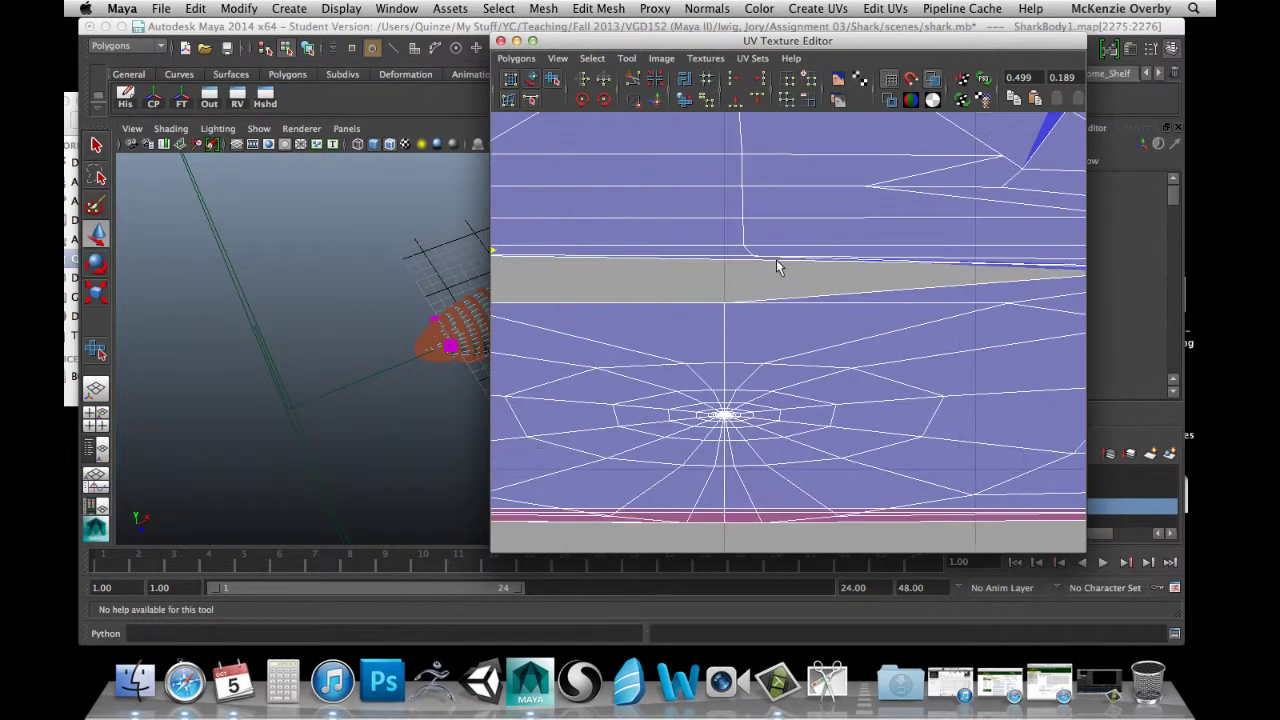
left_click(751, 257)
mouse_move(838, 257)
left_mouse_down()
mouse_move(820, 257)
mouse_move(831, 260)
left_mouse_up()
scroll(833, 298, "down", 2)
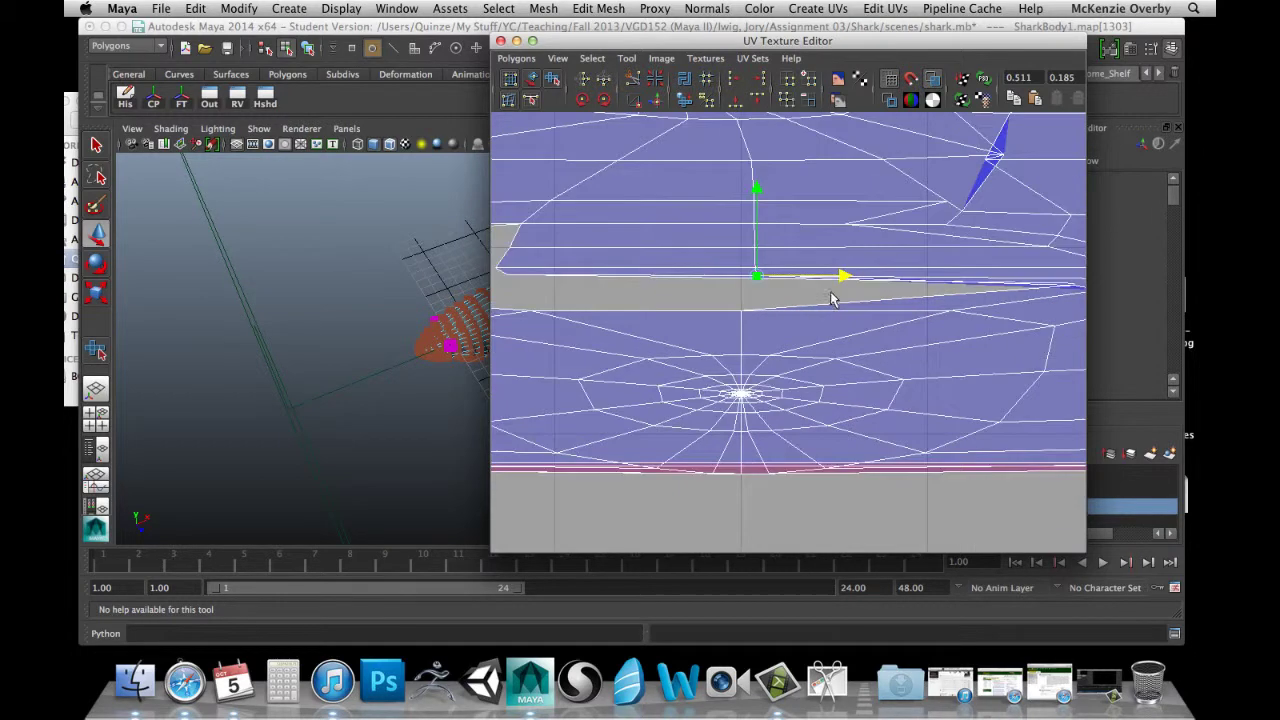
Move the UV at U 0.679, V 0.180 at the gap's corner horizontally to just beside the center line, then deselect it.
left_click(1016, 305)
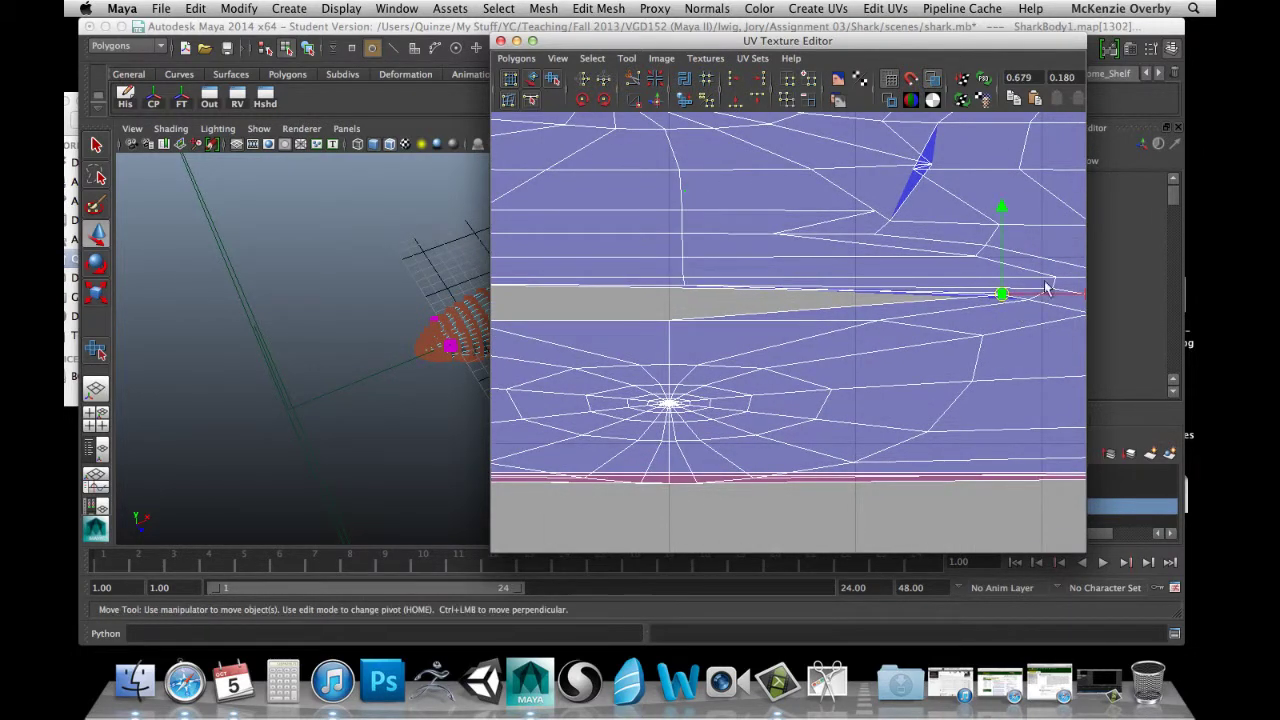
left_click_drag(1057, 291, 747, 372)
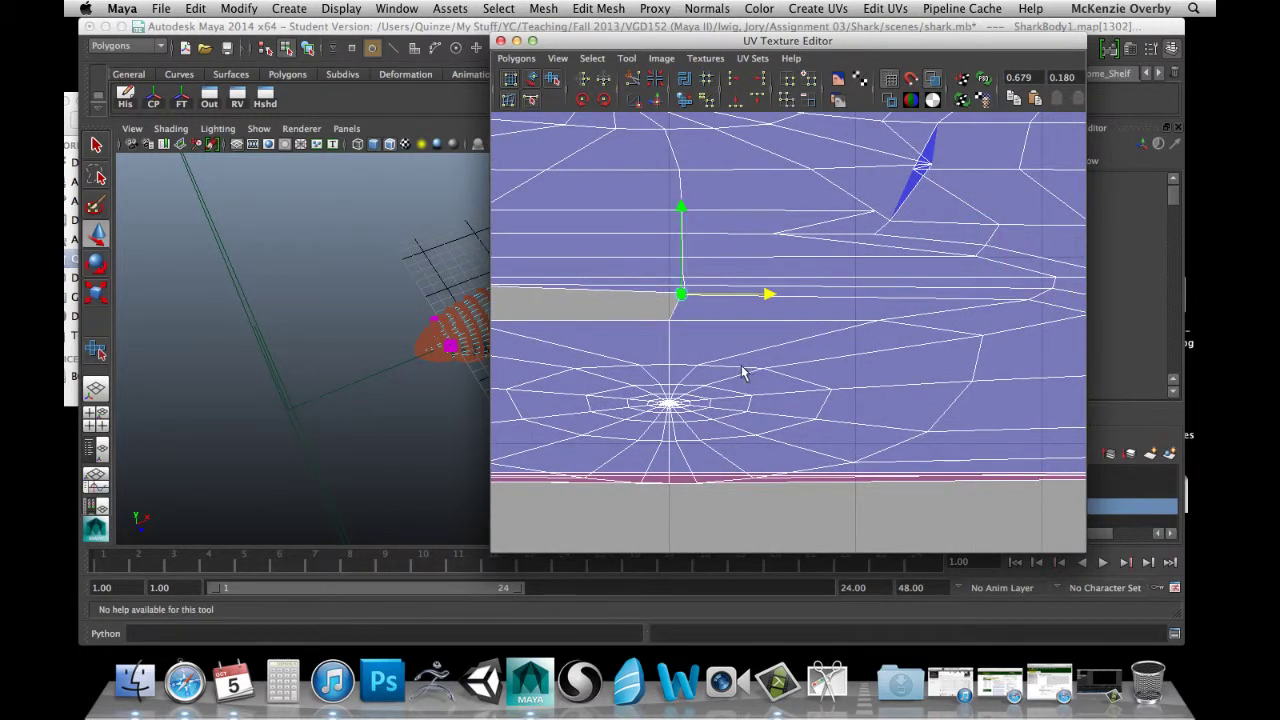
scroll(735, 355, "up", 4)
left_click_drag(700, 287, 692, 283)
left_click(622, 316)
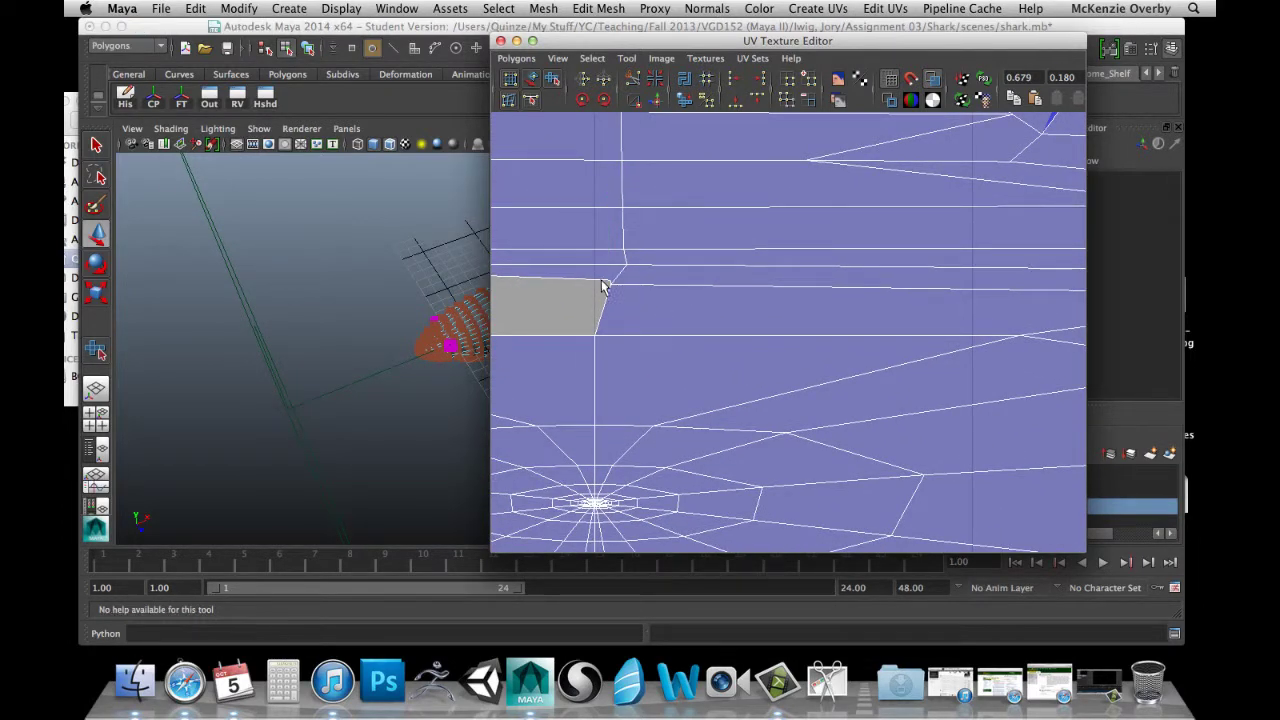
Move the overlapping gap-edge UV at U 0.504, V 0.181 horizontally away from the center line to U 0.452.
left_click(613, 288)
left_click_drag(686, 281, 549, 310)
middle_click_drag(626, 300, 669, 286, "alt")
scroll(669, 286, "up", 3)
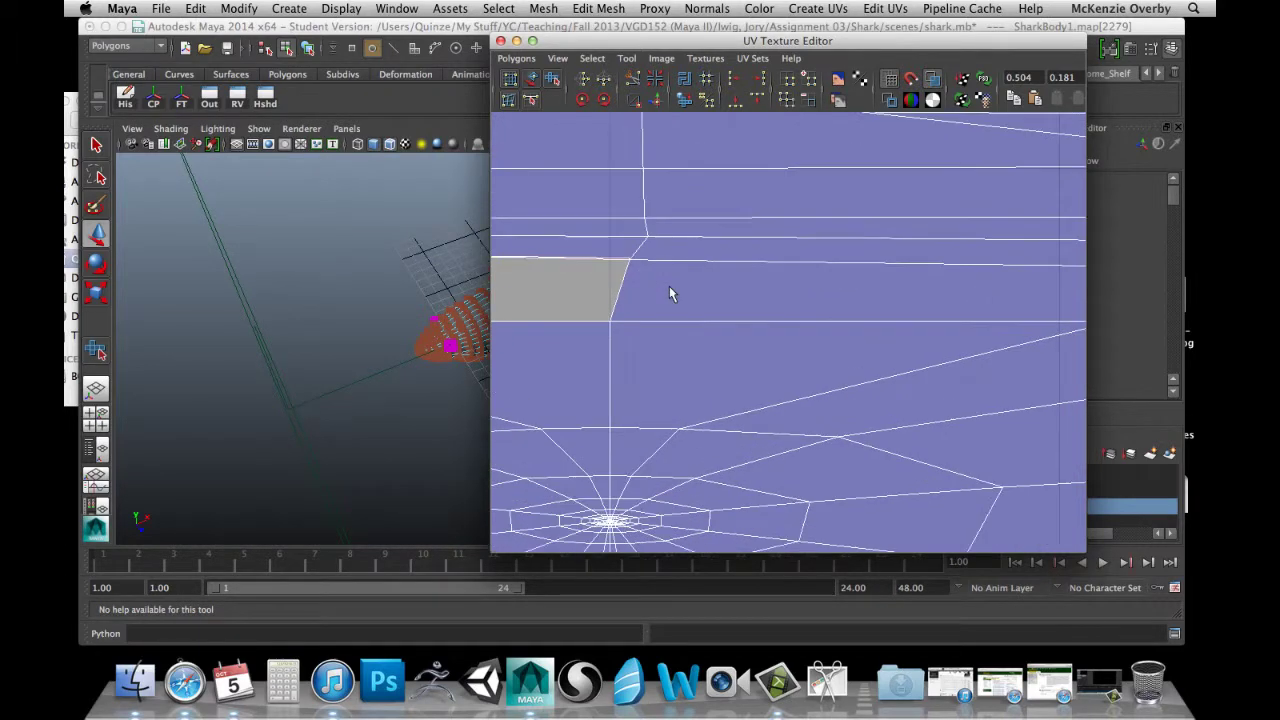
Pull the overlapping UV at U 0.504, V 0.180 away from the center line to about U 0.48 and lower it into the gap.
middle_click_drag(649, 244, 724, 293, "alt")
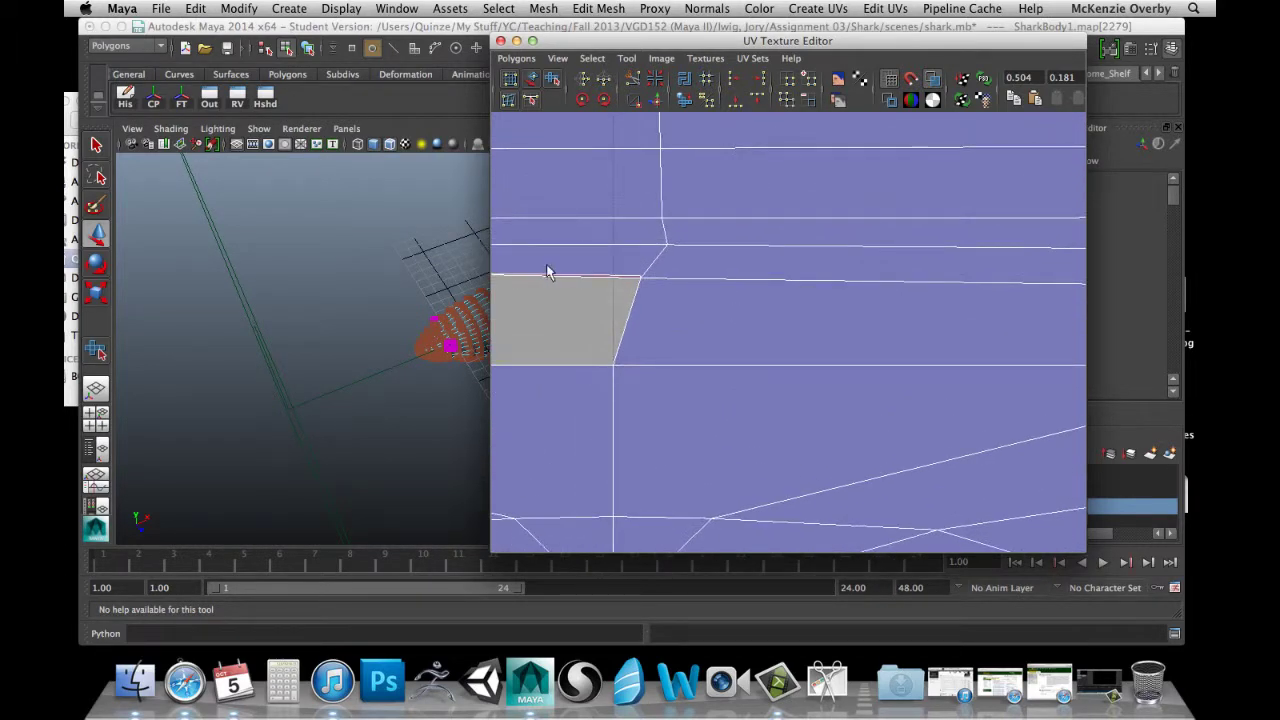
left_click(647, 274)
left_click_drag(726, 276, 581, 287)
scroll(783, 296, "down", 3)
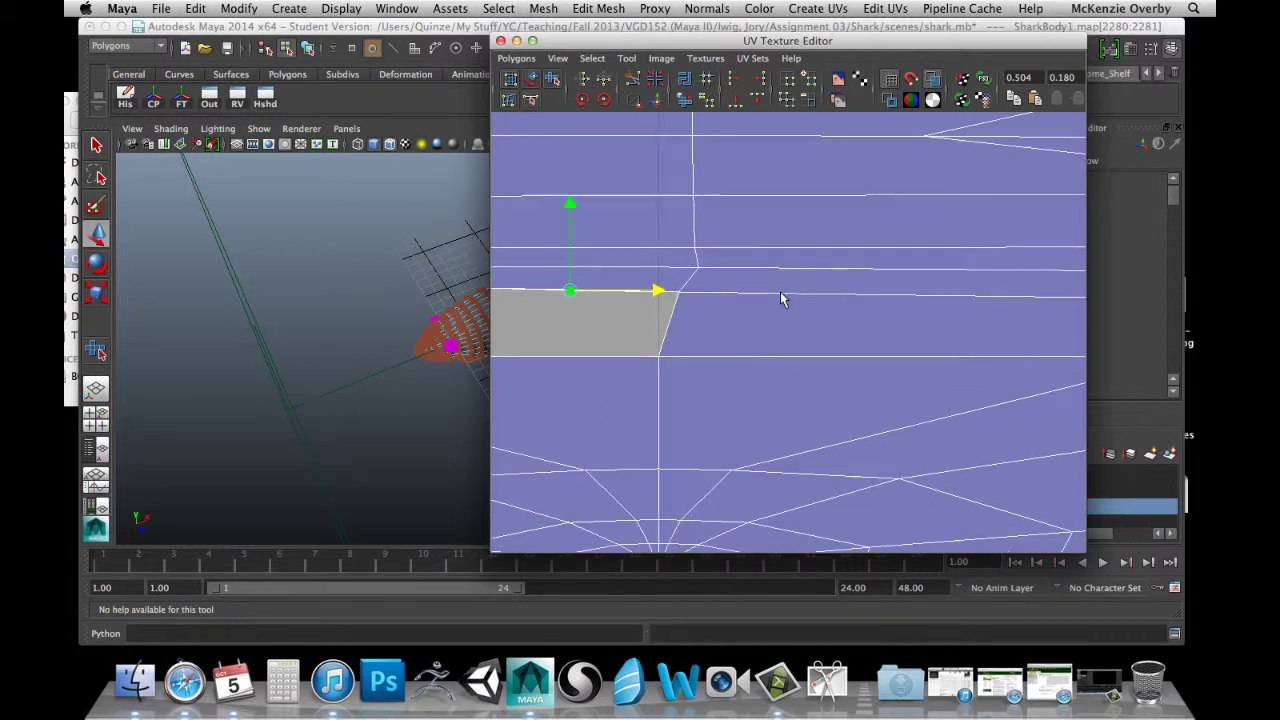
left_click_drag(625, 217, 625, 250)
Move the gap-edge UV at U 0.452, V 0.181 horizontally farther away from the center line.
middle_click_drag(560, 260, 700, 246, "alt")
left_click_drag(677, 258, 695, 278)
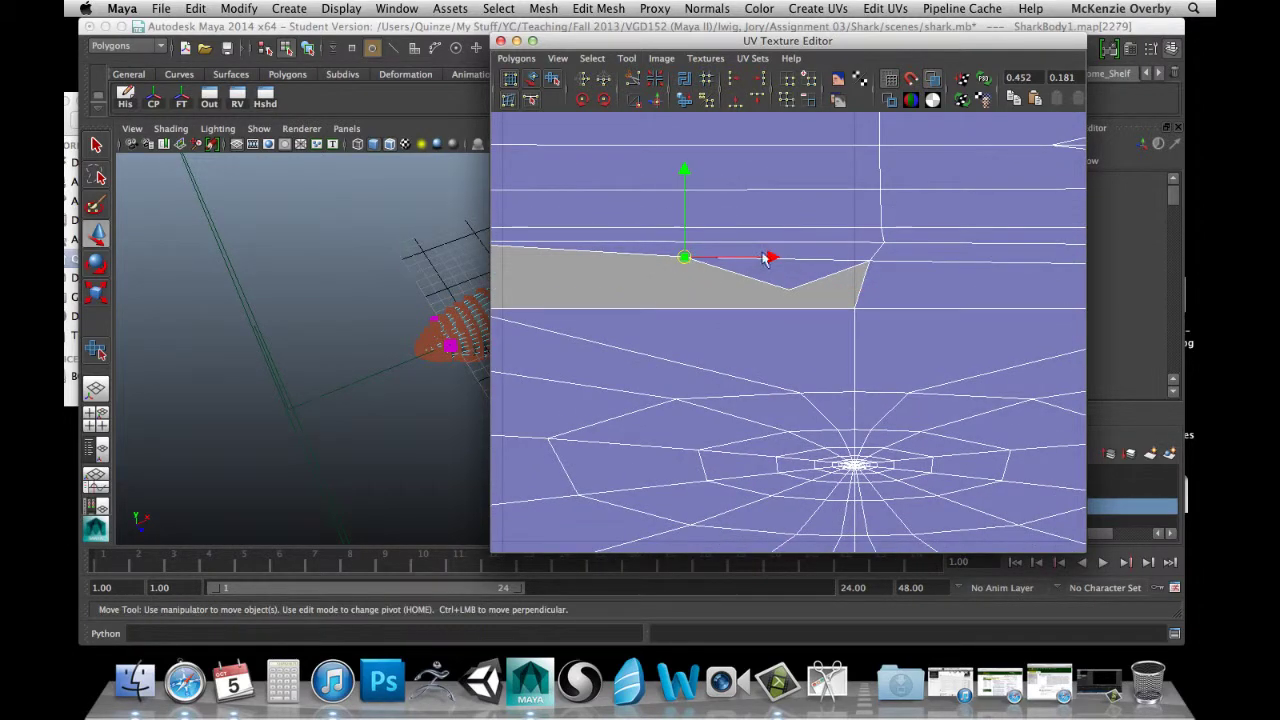
left_click_drag(771, 257, 628, 257)
middle_click_drag(547, 187, 675, 190, "alt")
middle_click_drag(820, 231, 527, 203, "alt")
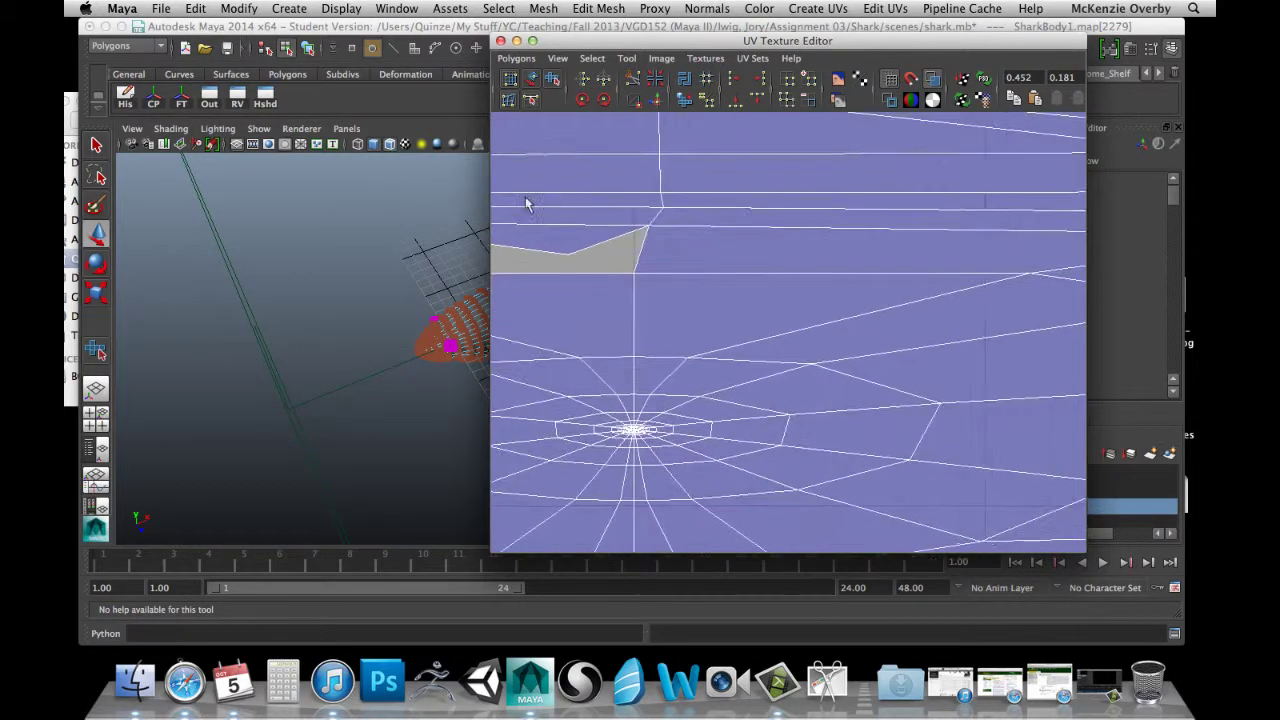
scroll(678, 237, "up", 2)
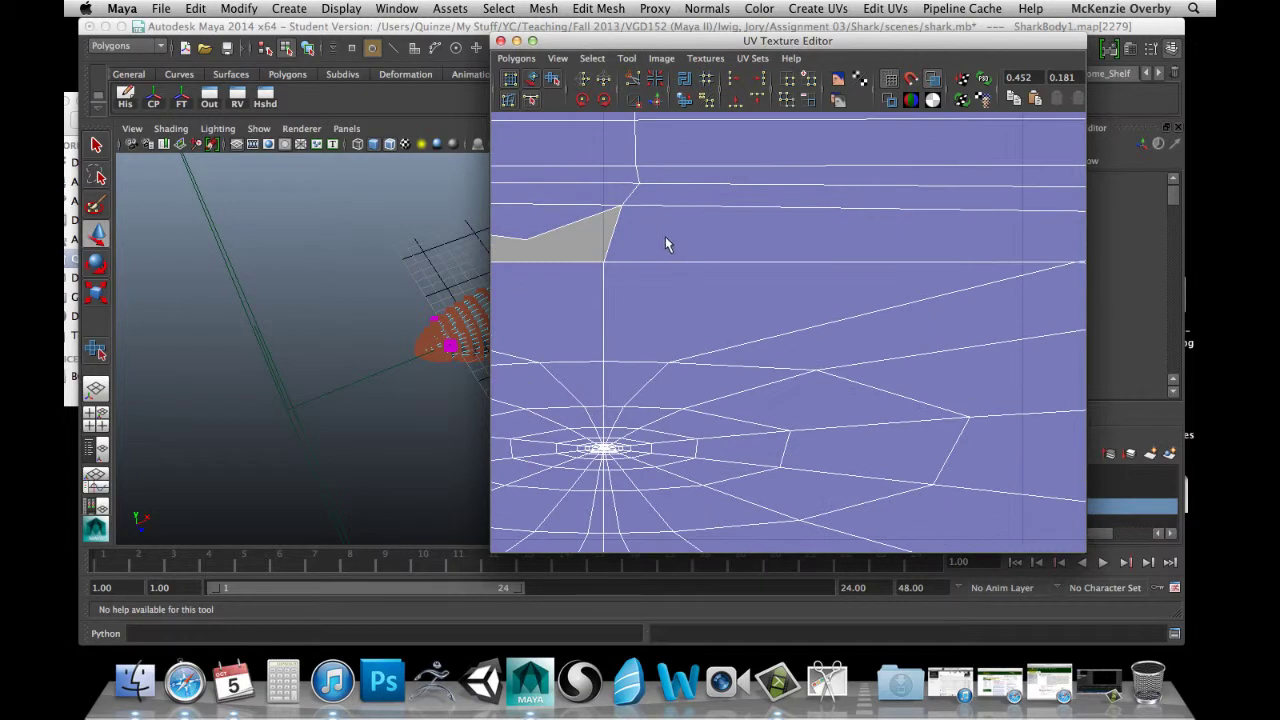
Move the center-column UVs at V 0.189 and V 0.185, just above the gap's tip, horizontally closer to the center line.
scroll(757, 237, "down", 3)
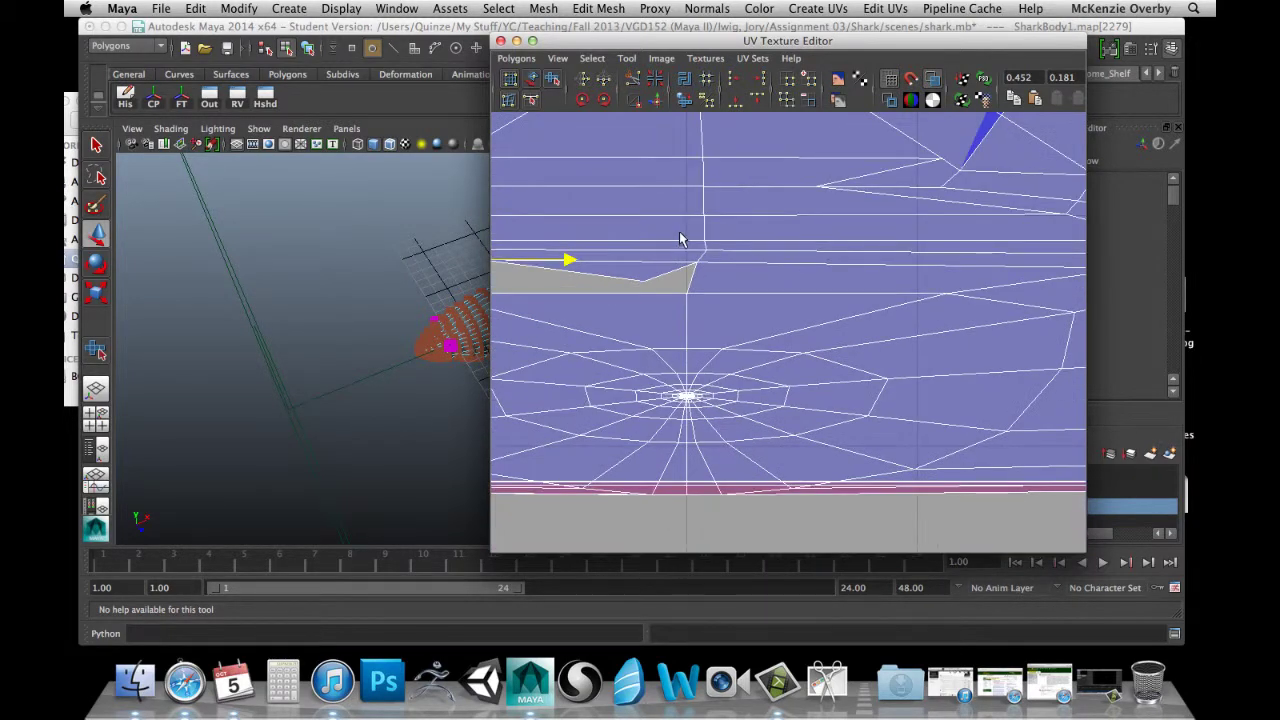
key("w")
left_click_drag(797, 245, 790, 245)
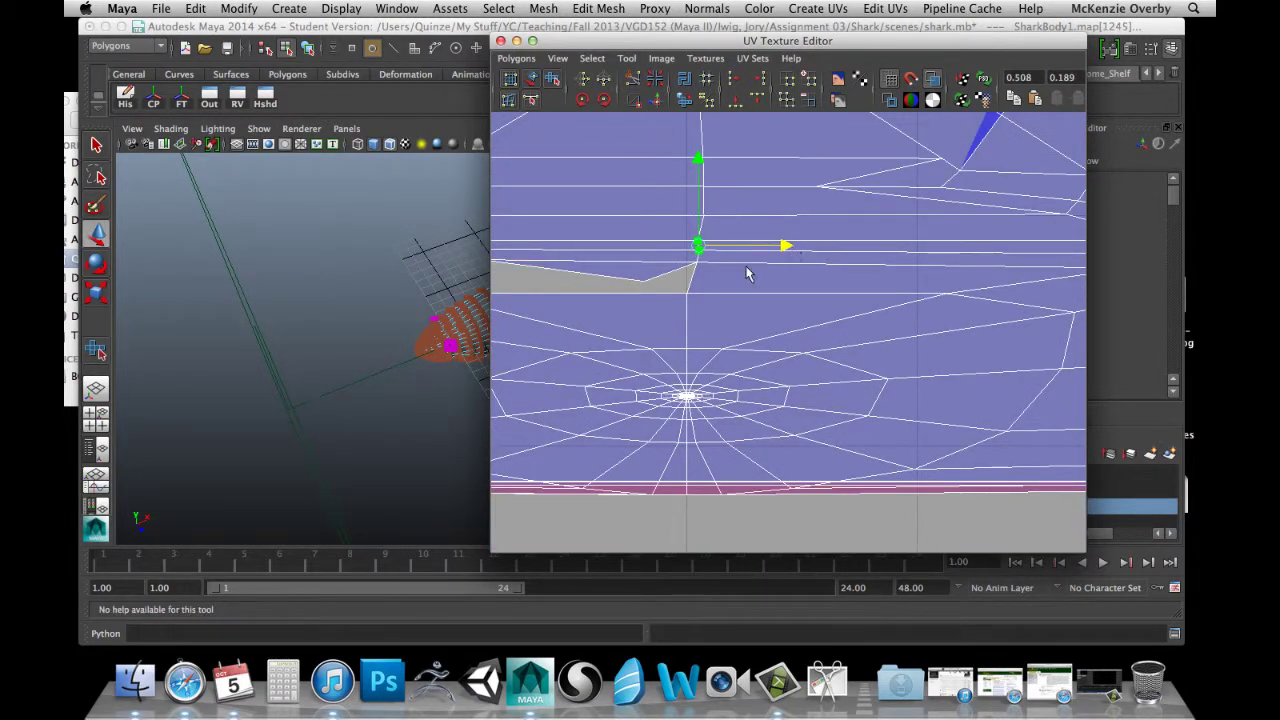
left_click(737, 274)
left_click(699, 254)
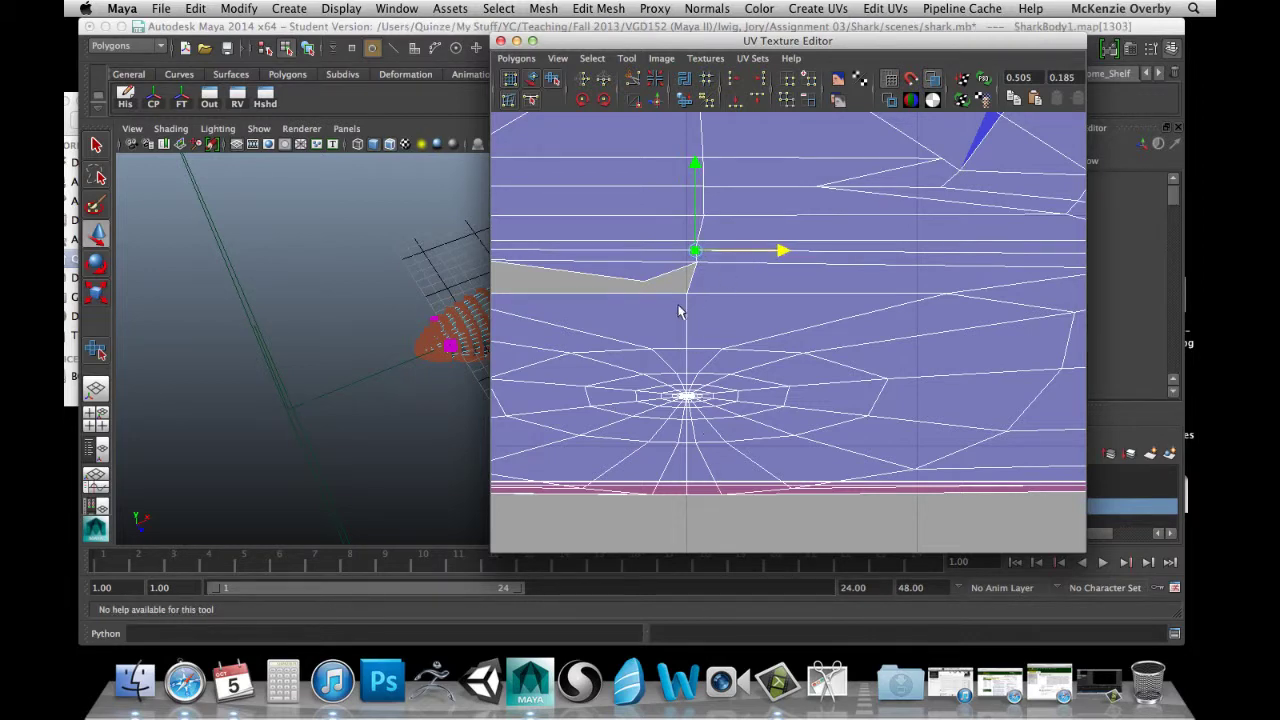
Relax the UVs of the star-shaped cluster above the gap with the Smooth UV tool.
middle_click_drag(672, 297, 686, 357, "alt")
scroll(694, 354, "down", 5)
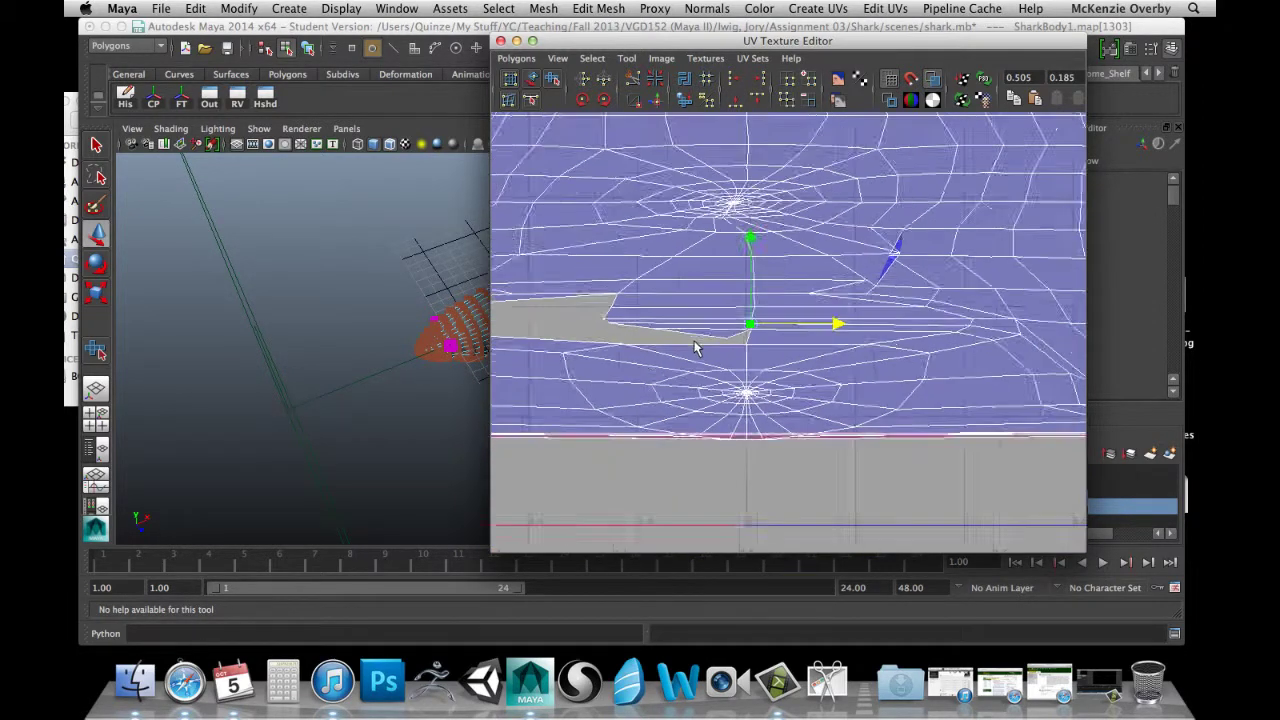
scroll(697, 347, "down", 2)
middle_click_drag(645, 222, 645, 237, "alt")
left_click_drag(580, 193, 908, 318)
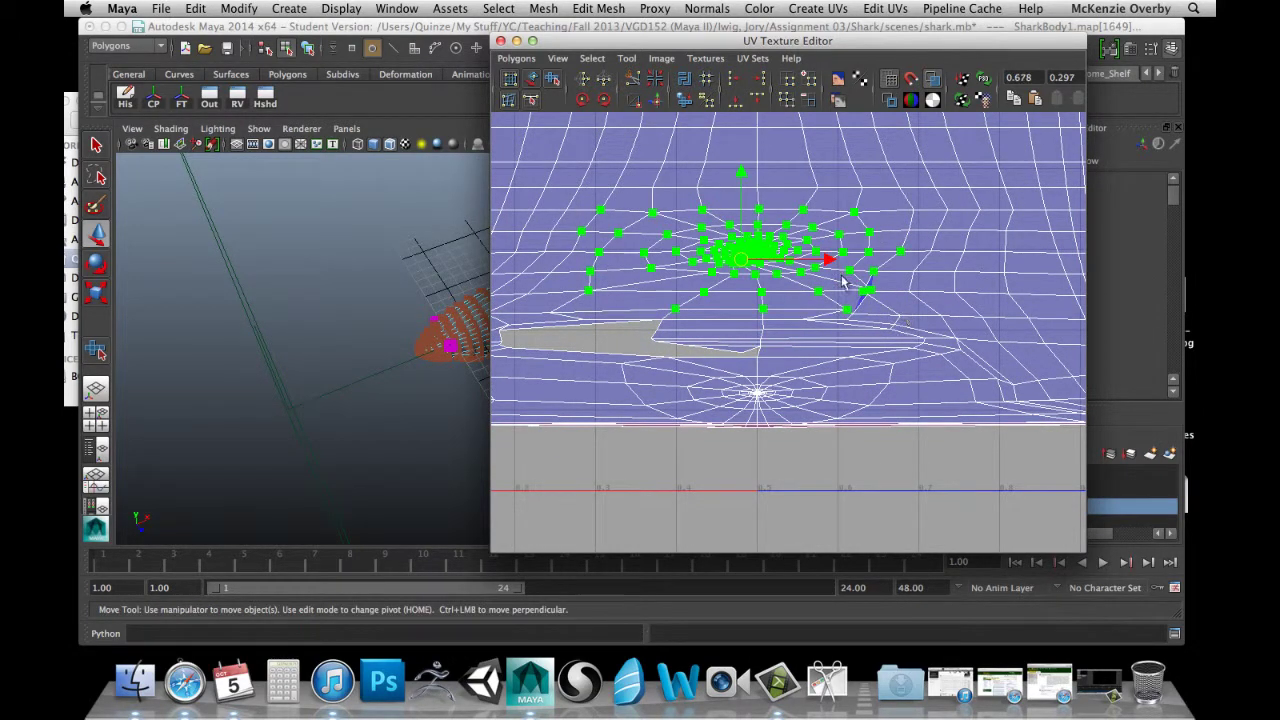
left_click(552, 79)
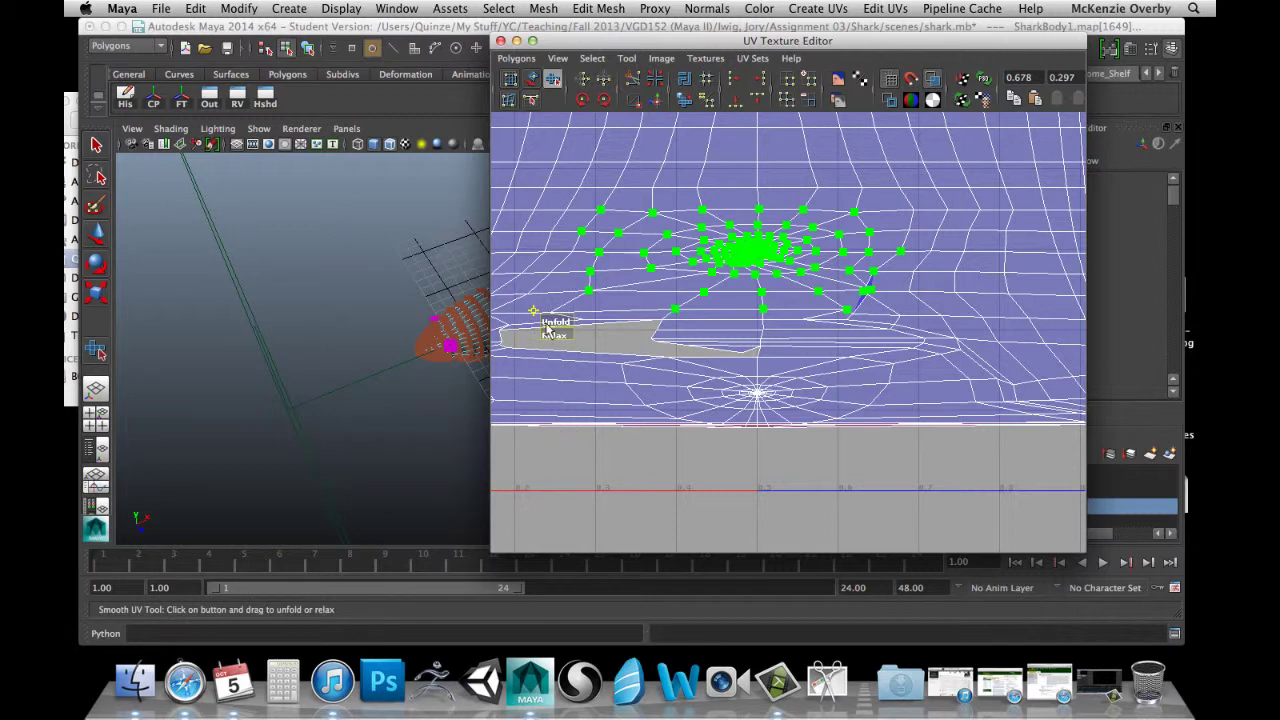
left_click_drag(553, 335, 806, 336)
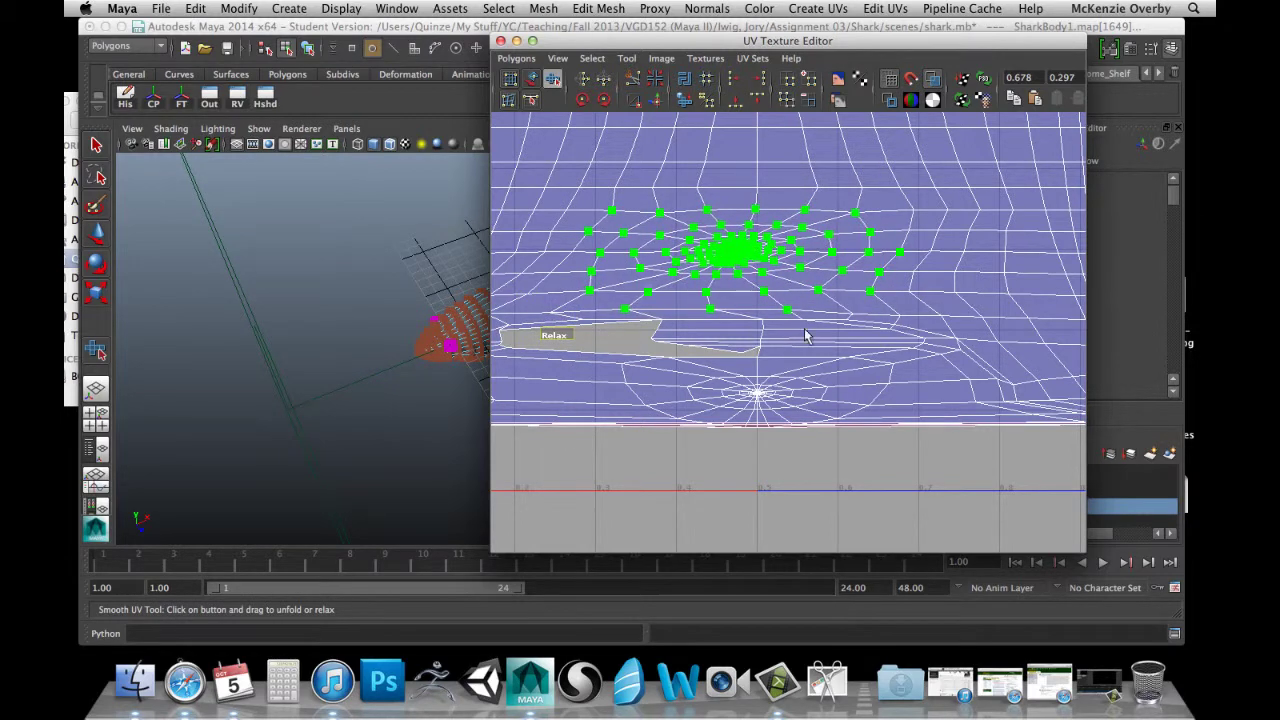
left_click_drag(886, 341, 886, 341)
Try unfolding the relaxed star-shaped cluster, undo the attempt and deselect the UVs.
left_click_drag(548, 322, 614, 320)
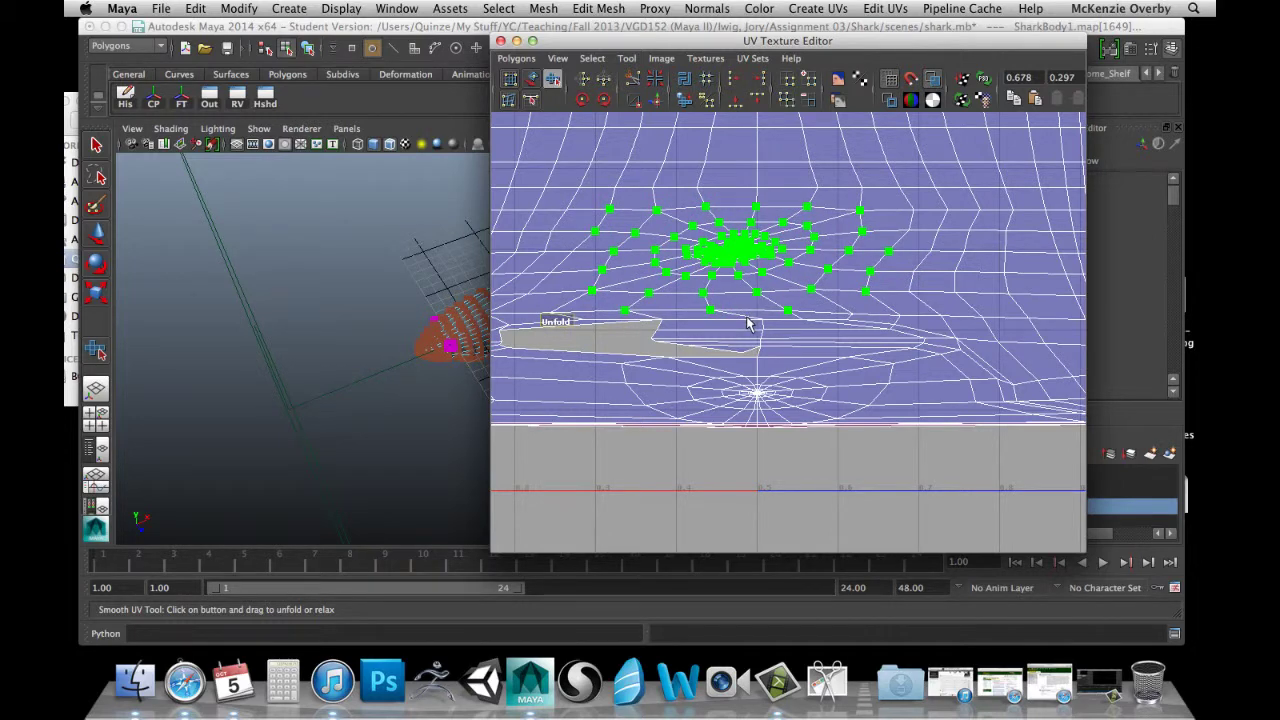
left_click_drag(746, 323, 746, 323)
left_click_drag(566, 342, 758, 322)
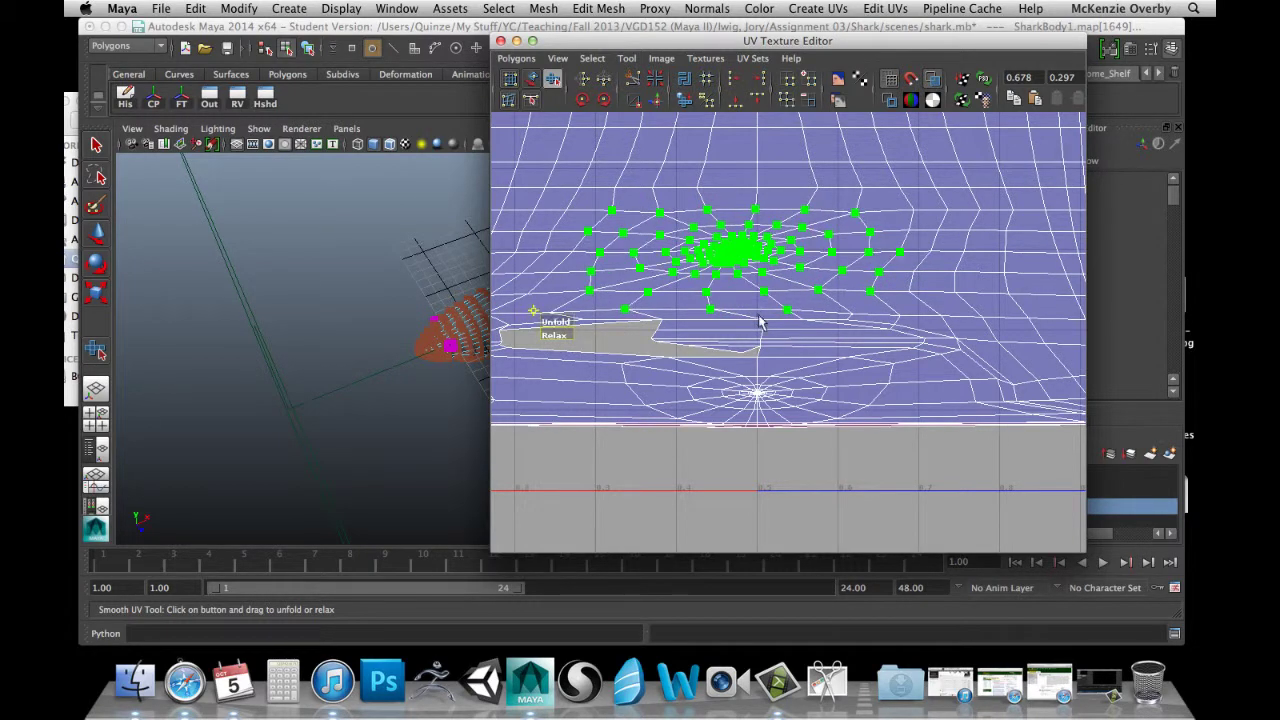
left_click_drag(572, 320, 718, 312)
left_click_drag(852, 318, 852, 318)
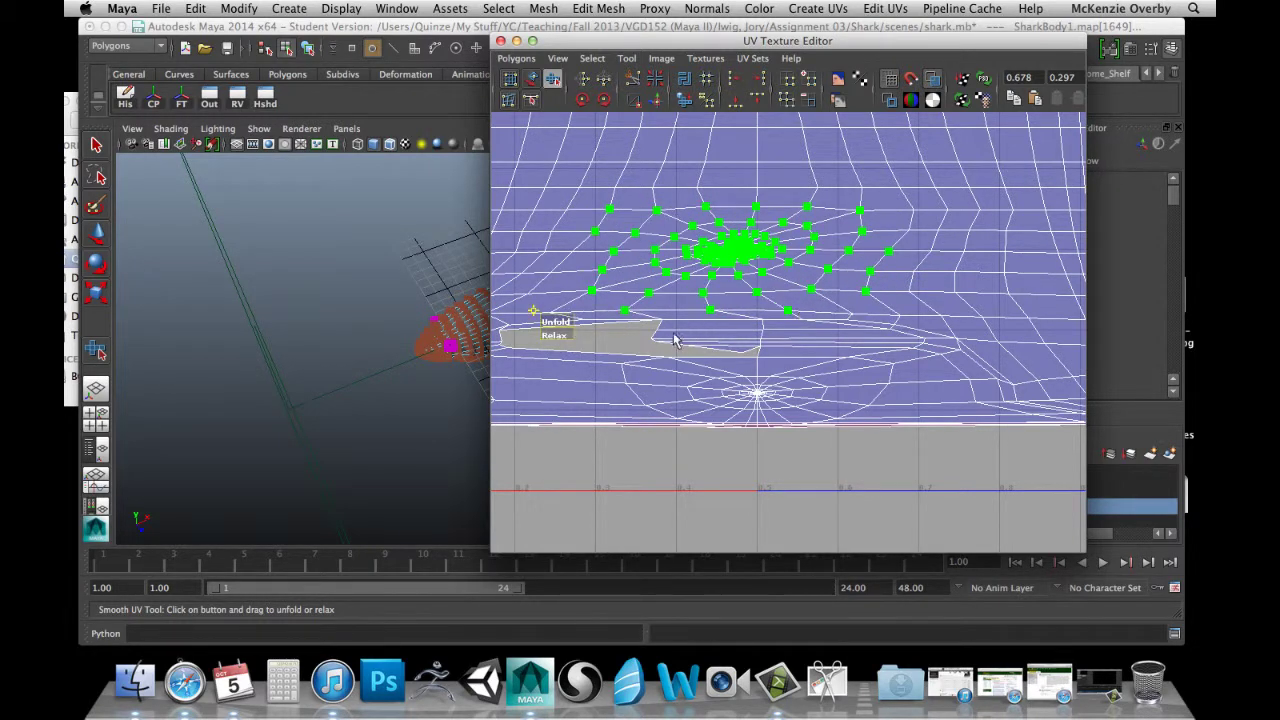
key("ctrl+z")
left_click(785, 321)
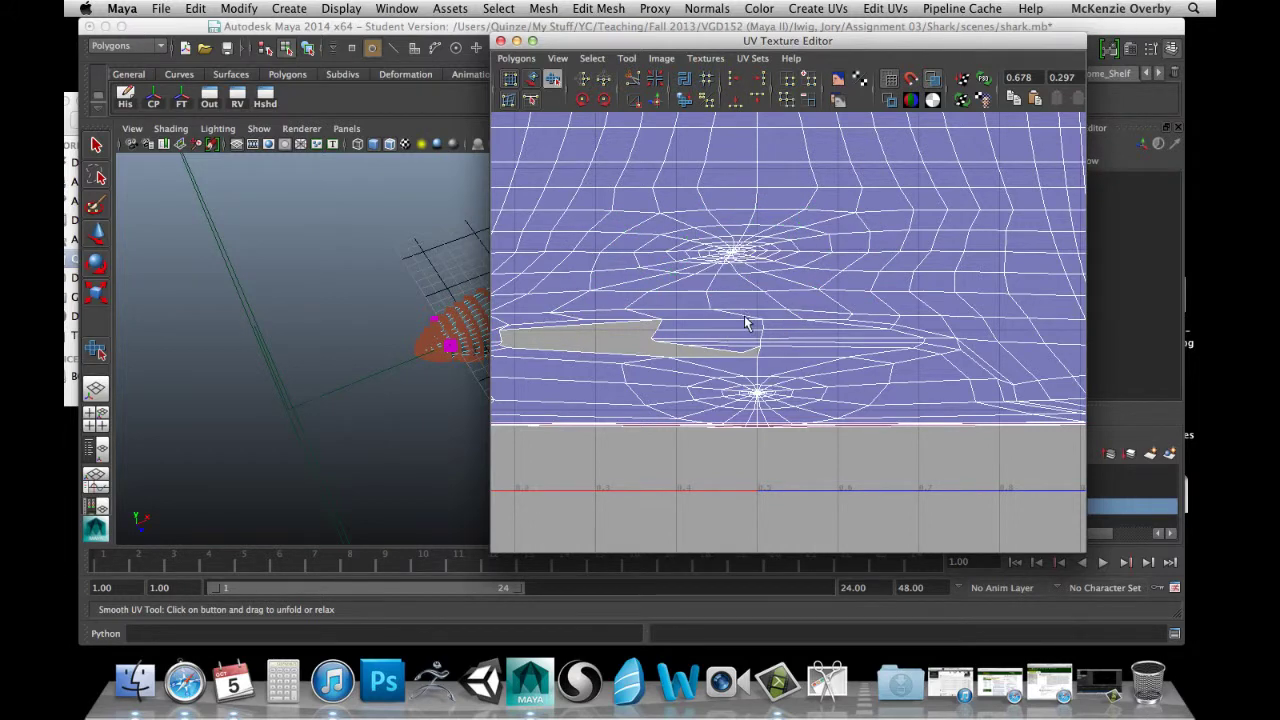
Relax the broad band of UVs surrounding the star-shaped cluster above the gap, then deselect it.
scroll(750, 317, "up", 4)
middle_click_drag(704, 304, 743, 329, "alt")
scroll(743, 329, "down", 2)
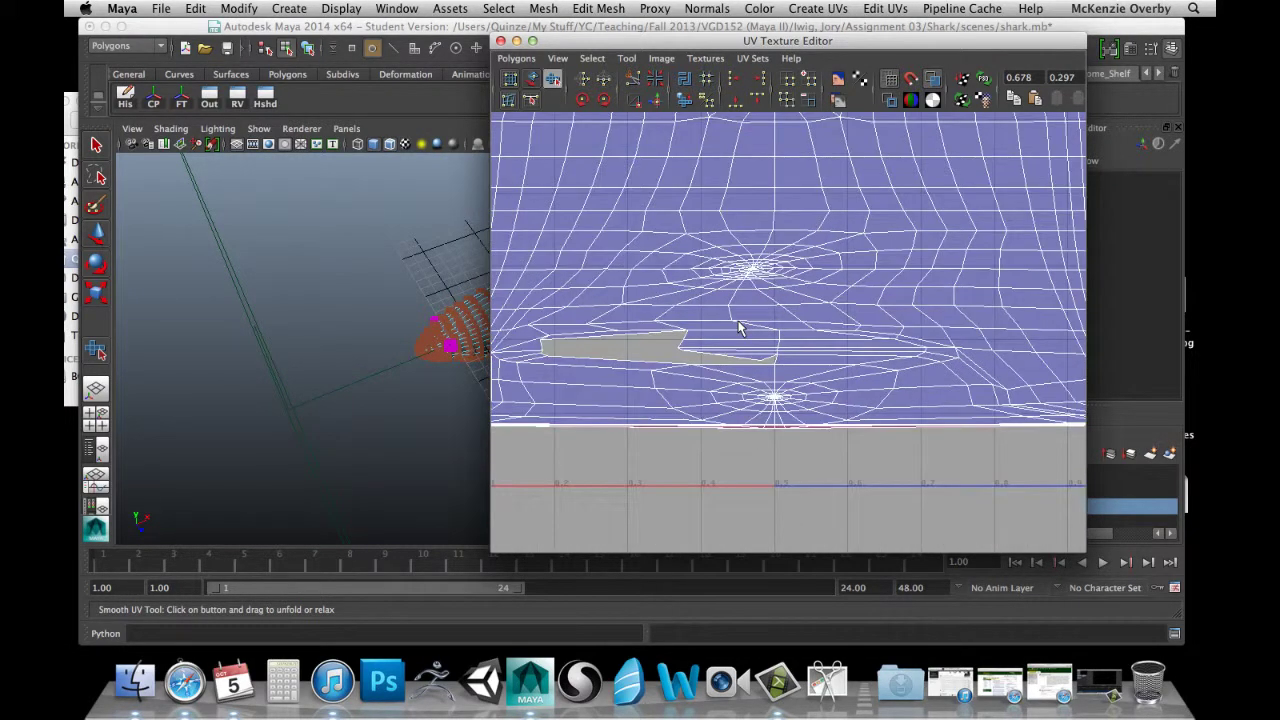
scroll(778, 356, "down", 4)
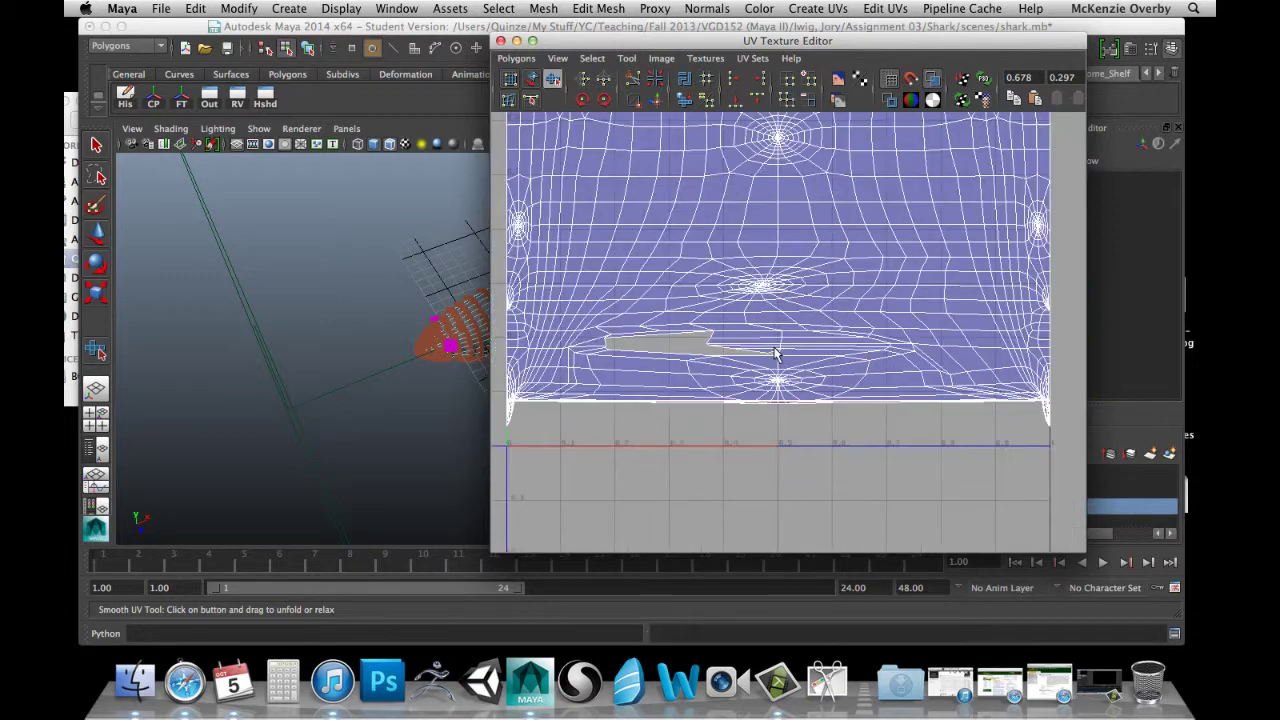
middle_click_drag(746, 358, 779, 393, "alt")
scroll(778, 392, "down", 3)
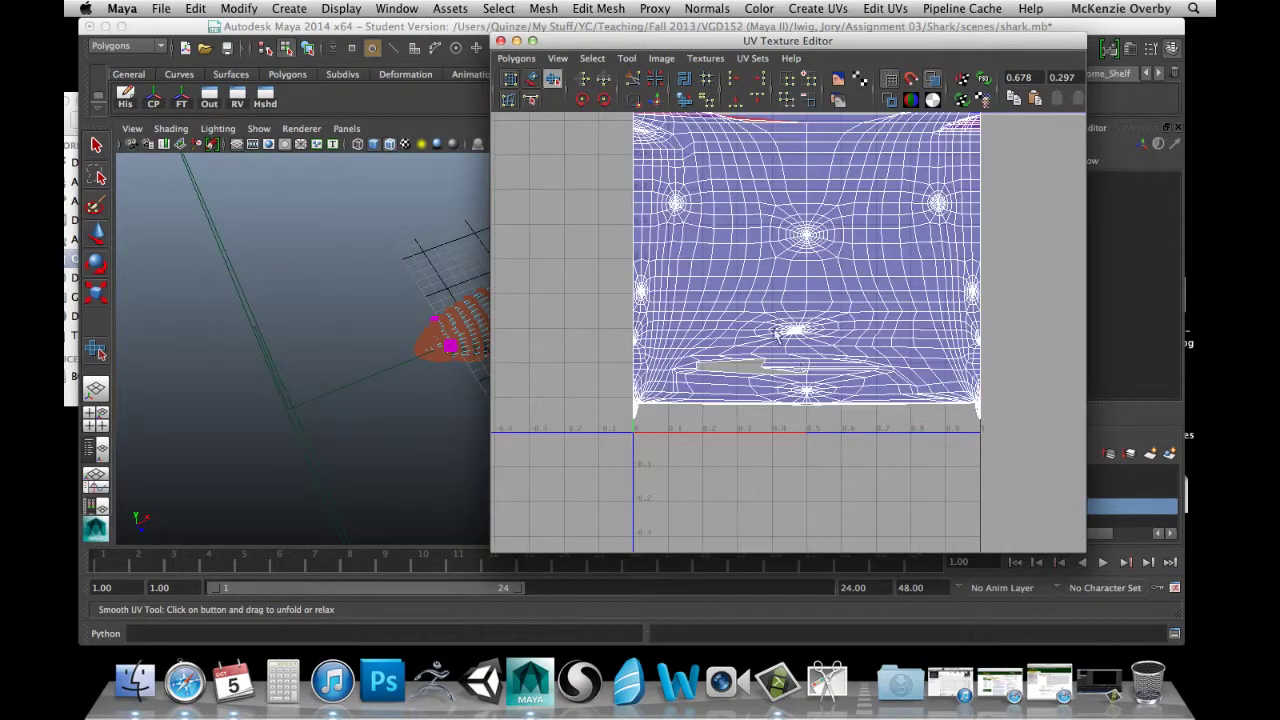
middle_click_drag(726, 312, 700, 288, "alt")
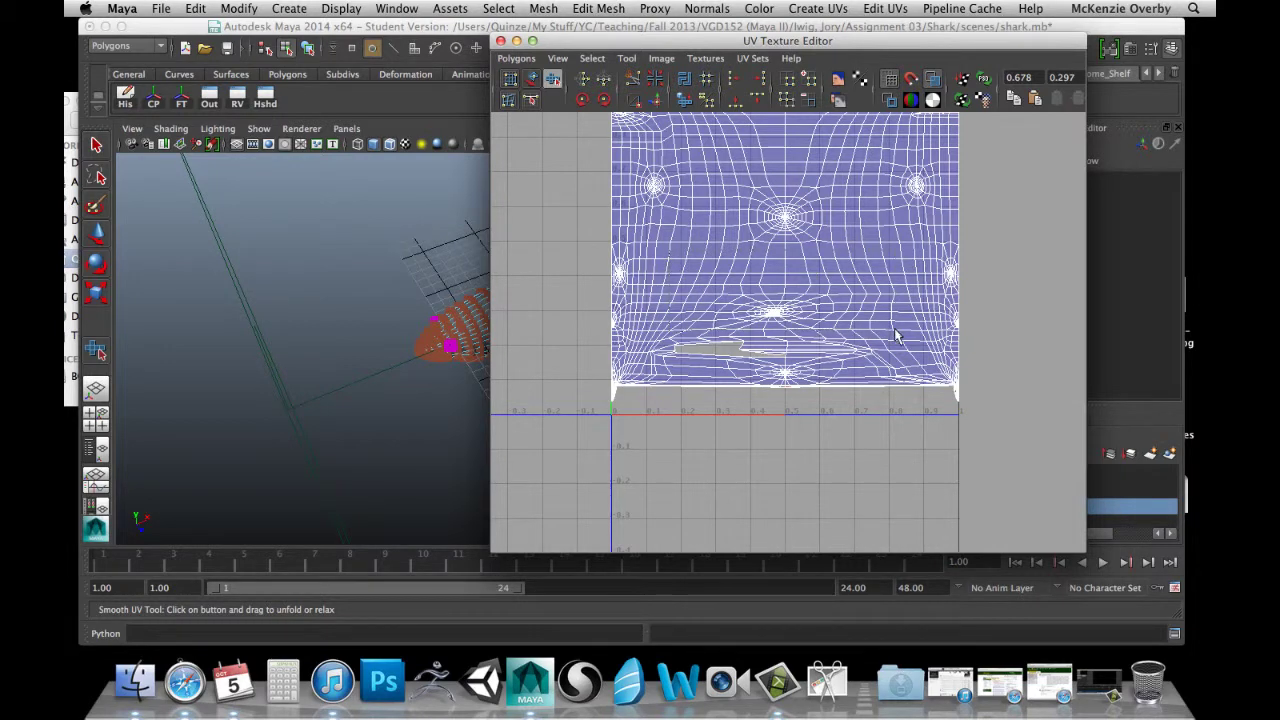
left_click_drag(669, 253, 897, 336)
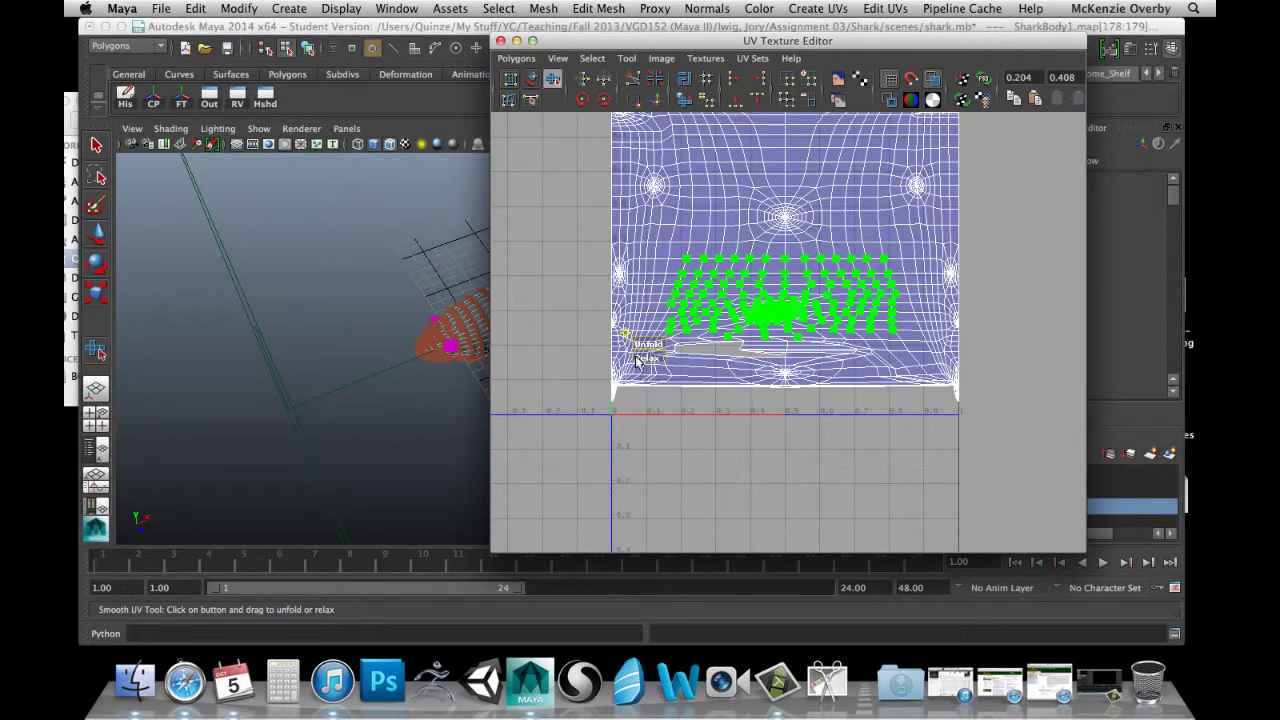
left_click_drag(645, 358, 987, 399)
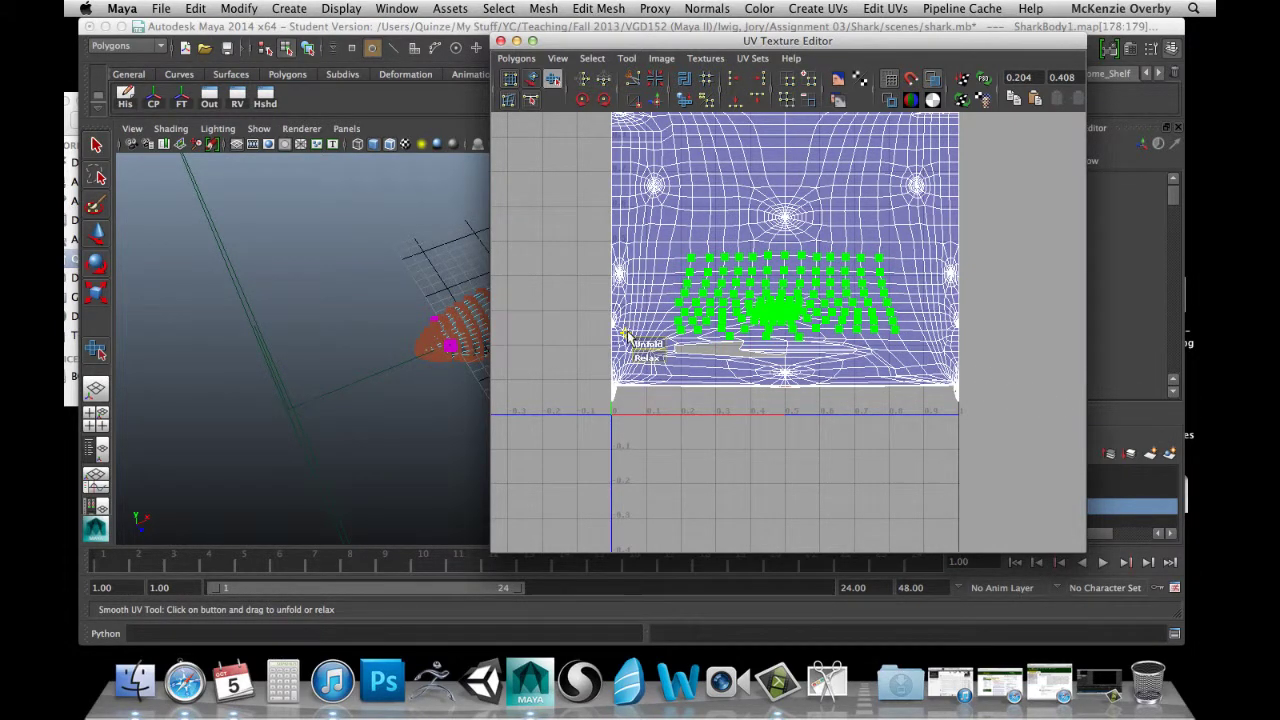
left_click_drag(650, 357, 766, 358)
scroll(840, 287, "up", 6)
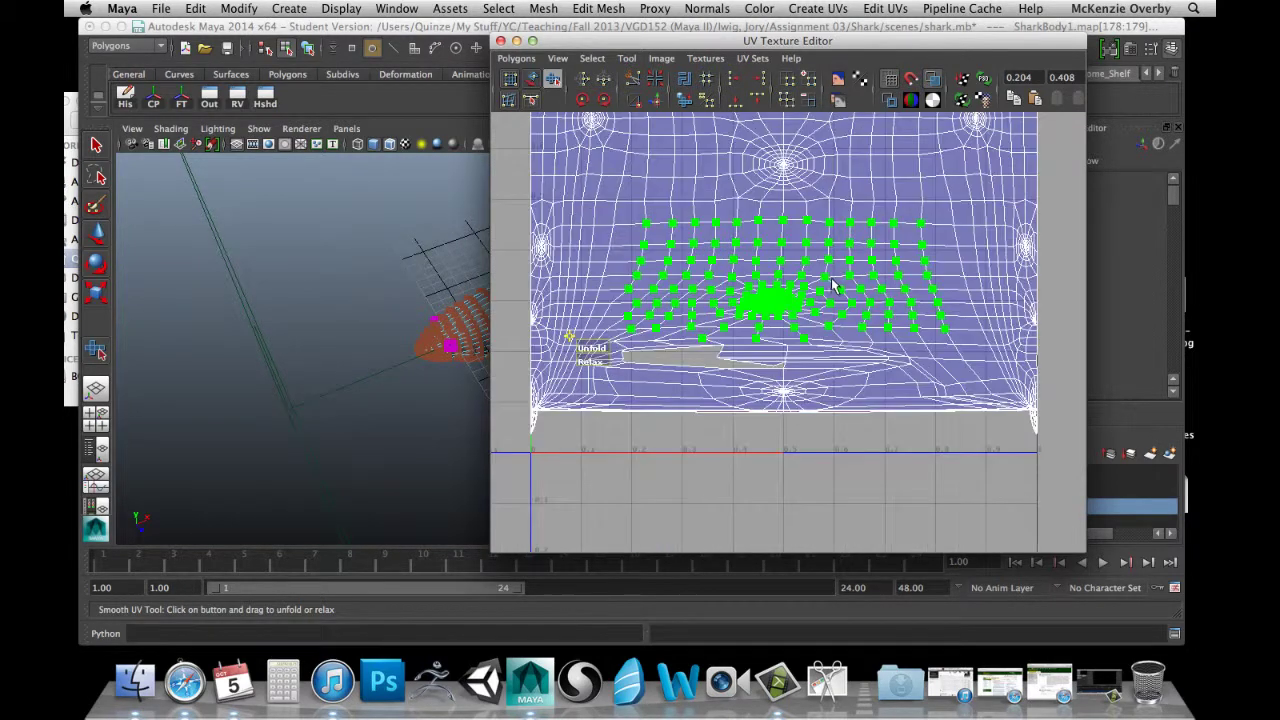
left_click(748, 324)
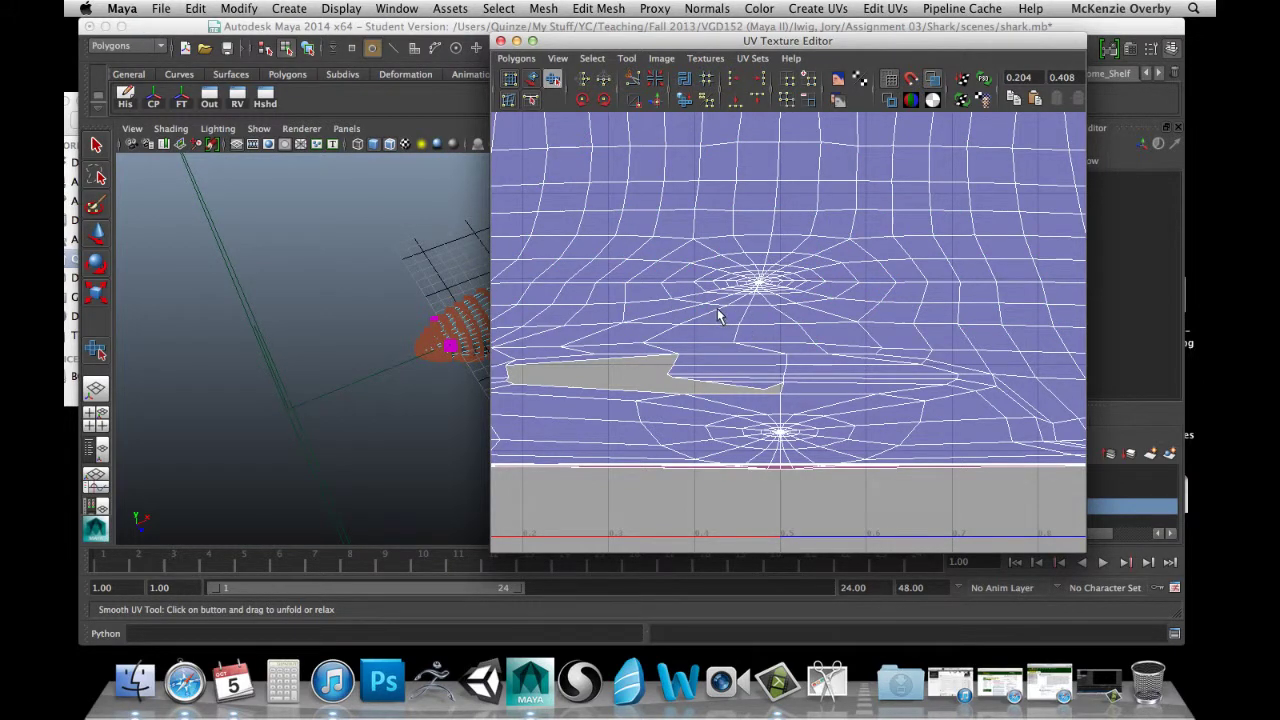
Relax the small group of UVs between the upper star cluster and the gap, then deselect it.
left_click_drag(842, 362, 858, 370)
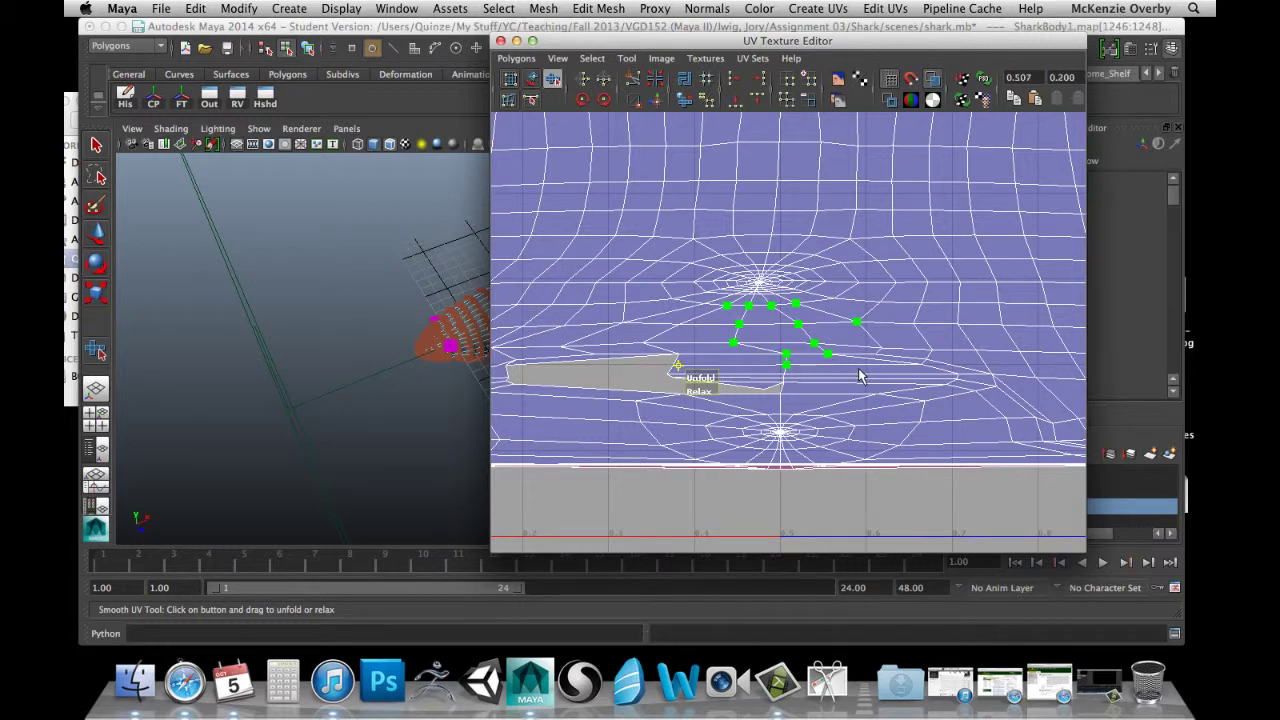
left_click_drag(713, 397, 787, 390)
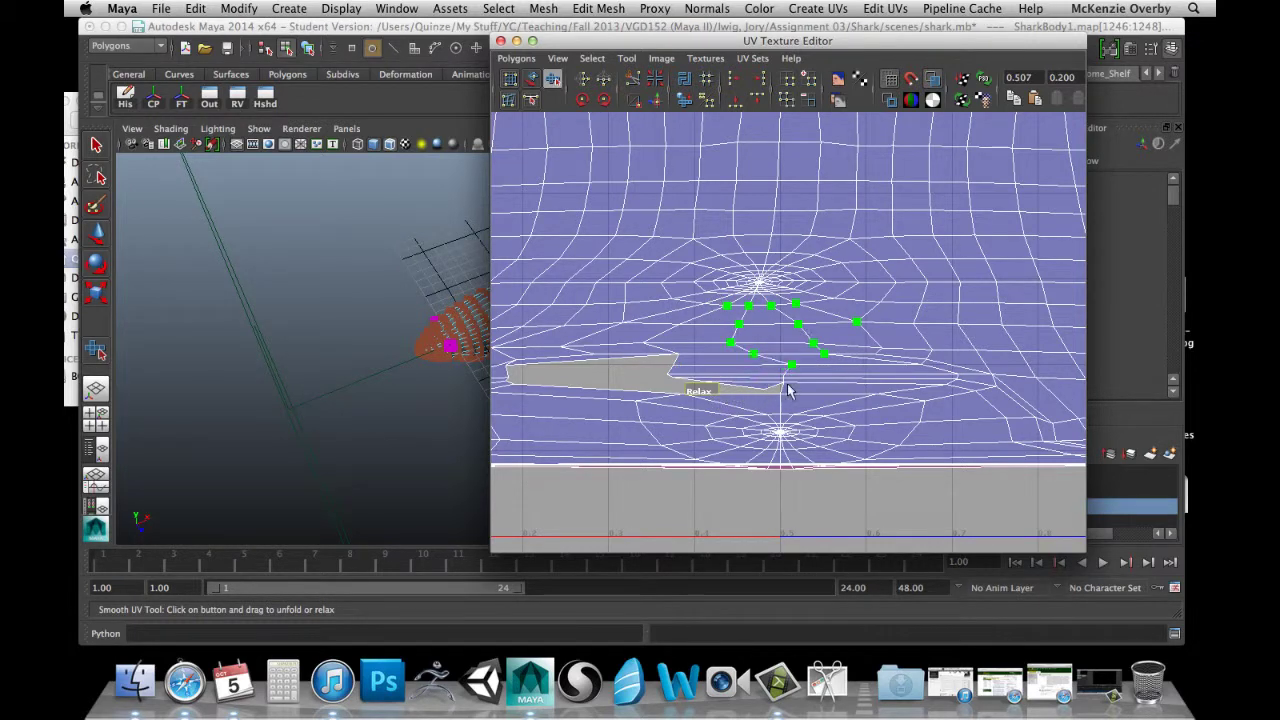
left_click(771, 339)
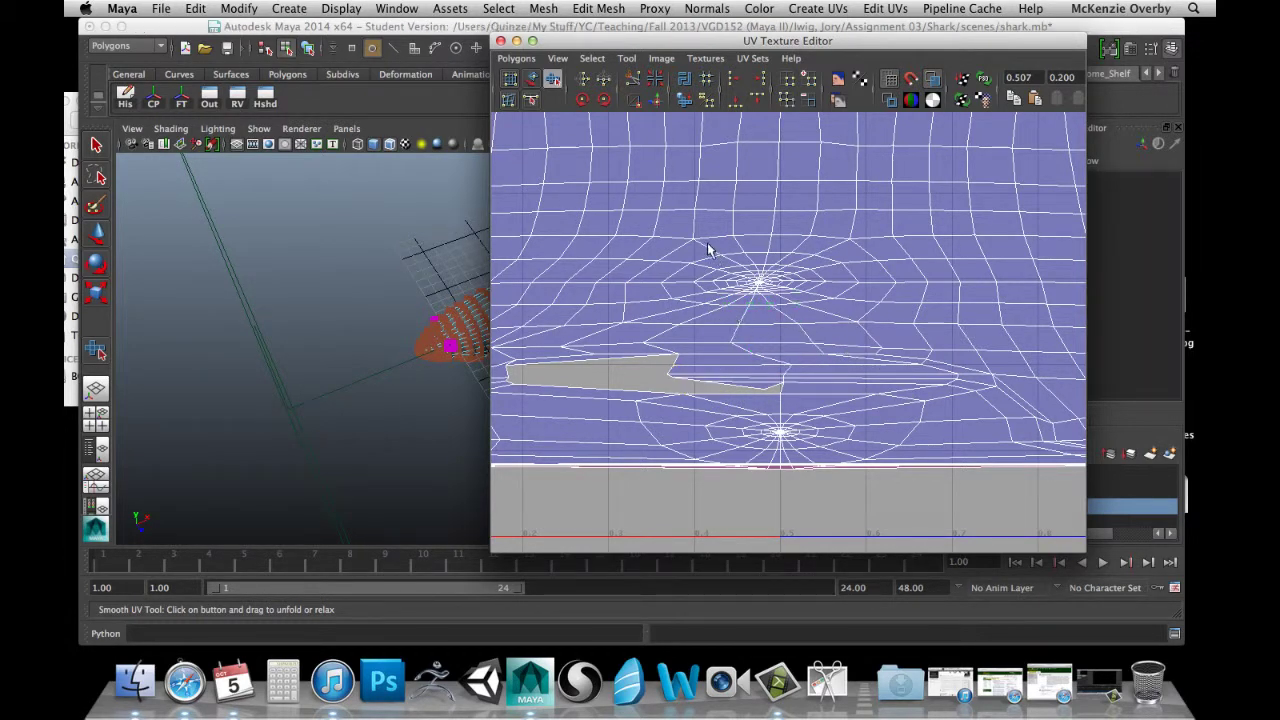
Relax a larger selection covering the upper star cluster's core and the UVs down to the gap, then deselect it.
left_click_drag(849, 359, 891, 368)
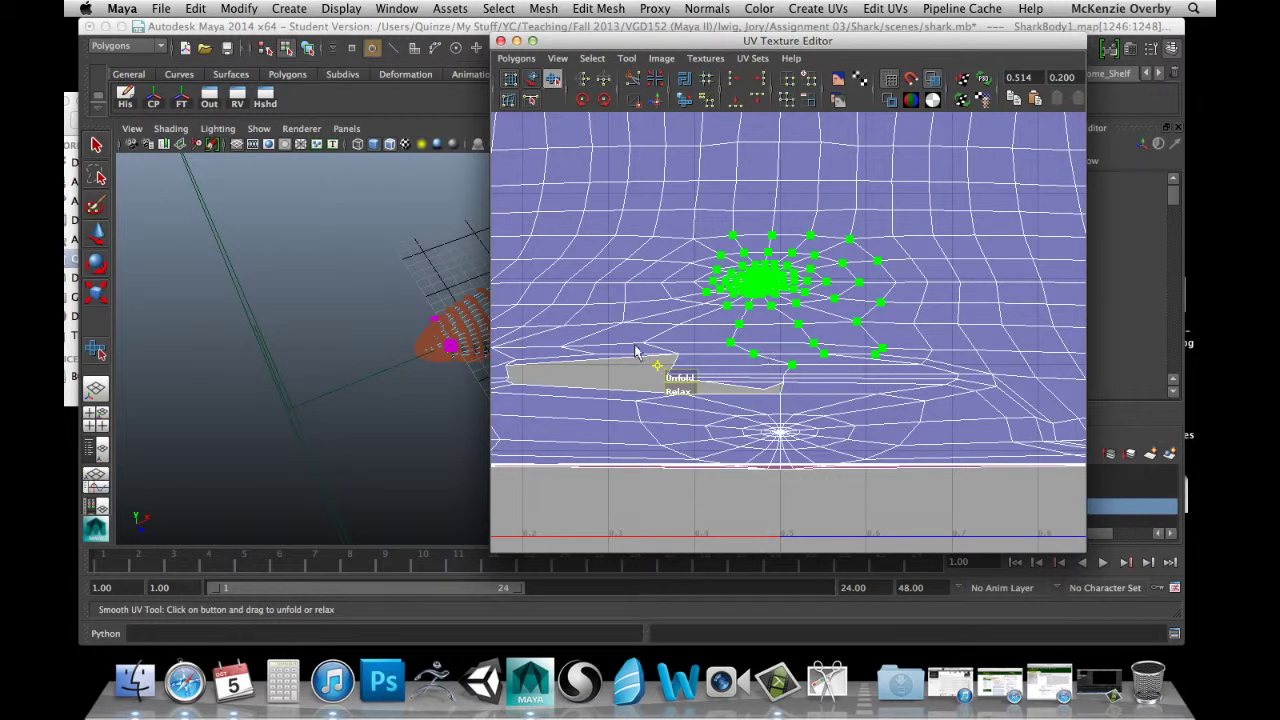
left_click_drag(691, 395, 709, 395)
left_click_drag(1007, 453, 996, 413)
left_click(838, 369)
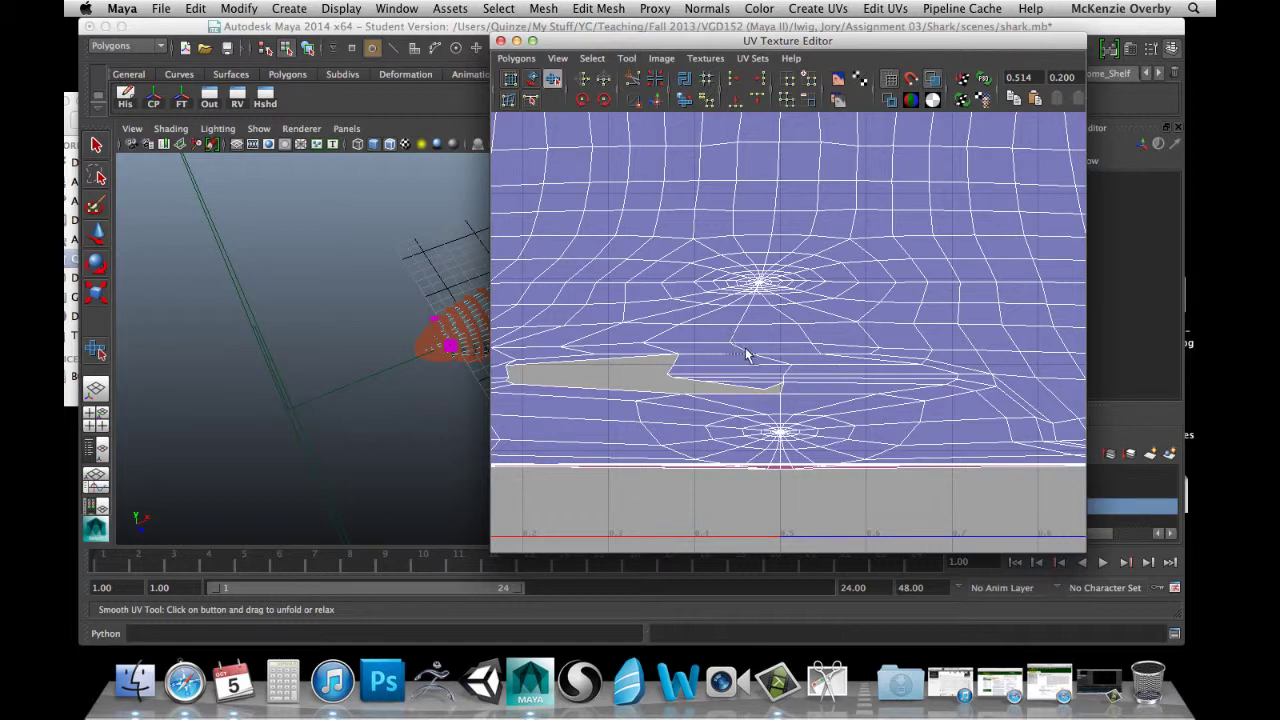
Move the center-column UVs at V 0.213, 0.226, 0.247 and 0.269 below the upper star cluster horizontally toward the center line.
left_click_drag(791, 369, 849, 350)
key("w")
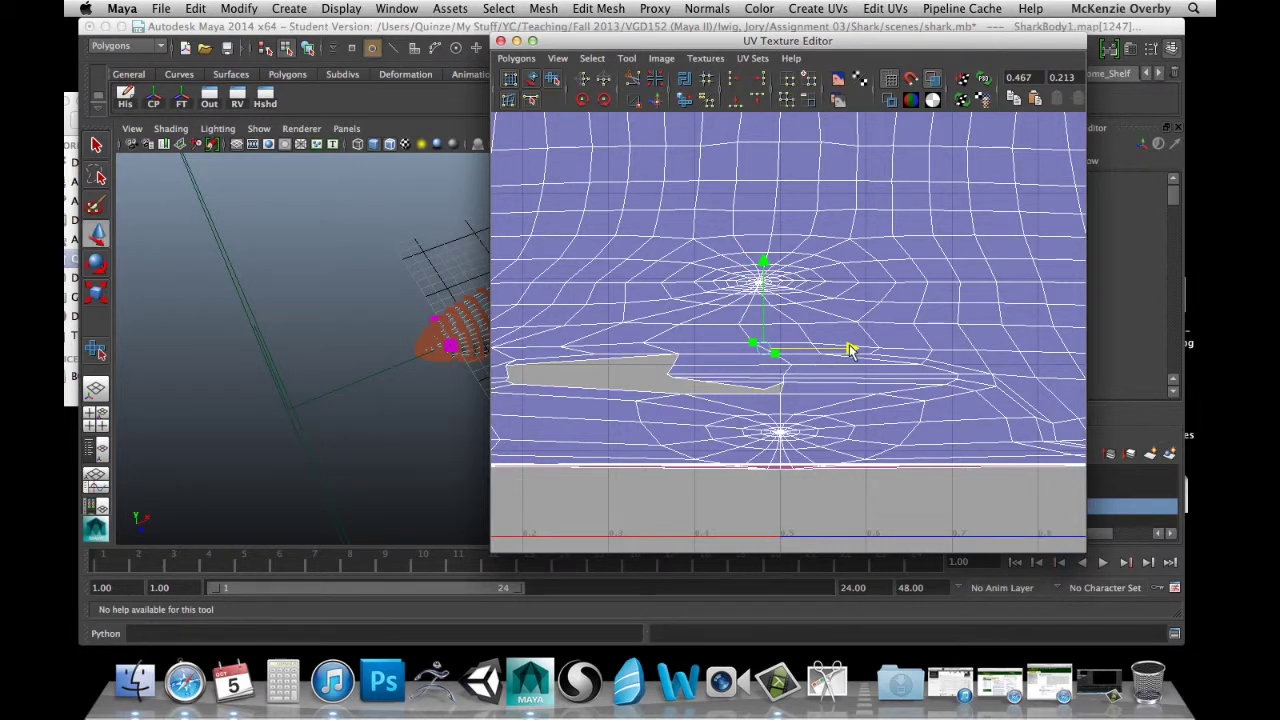
left_click_drag(731, 313, 852, 322)
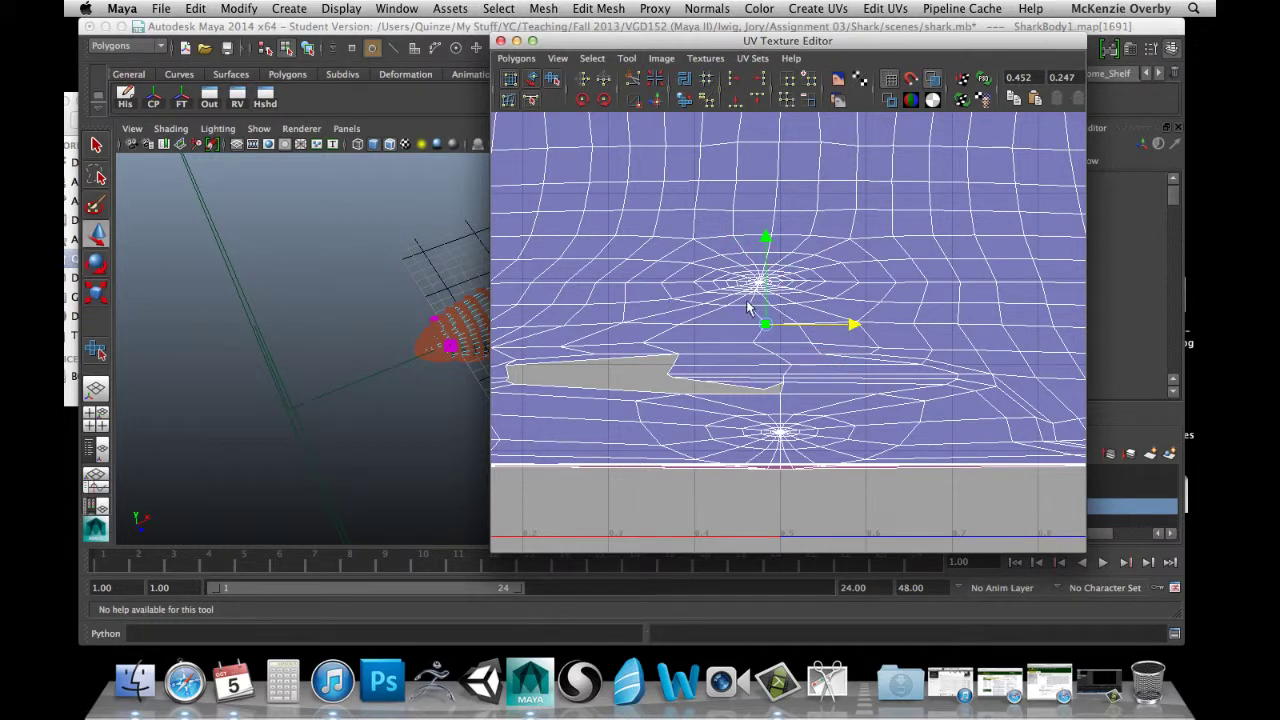
left_click_drag(745, 300, 755, 310)
left_click_drag(833, 301, 845, 306)
key("super+z")
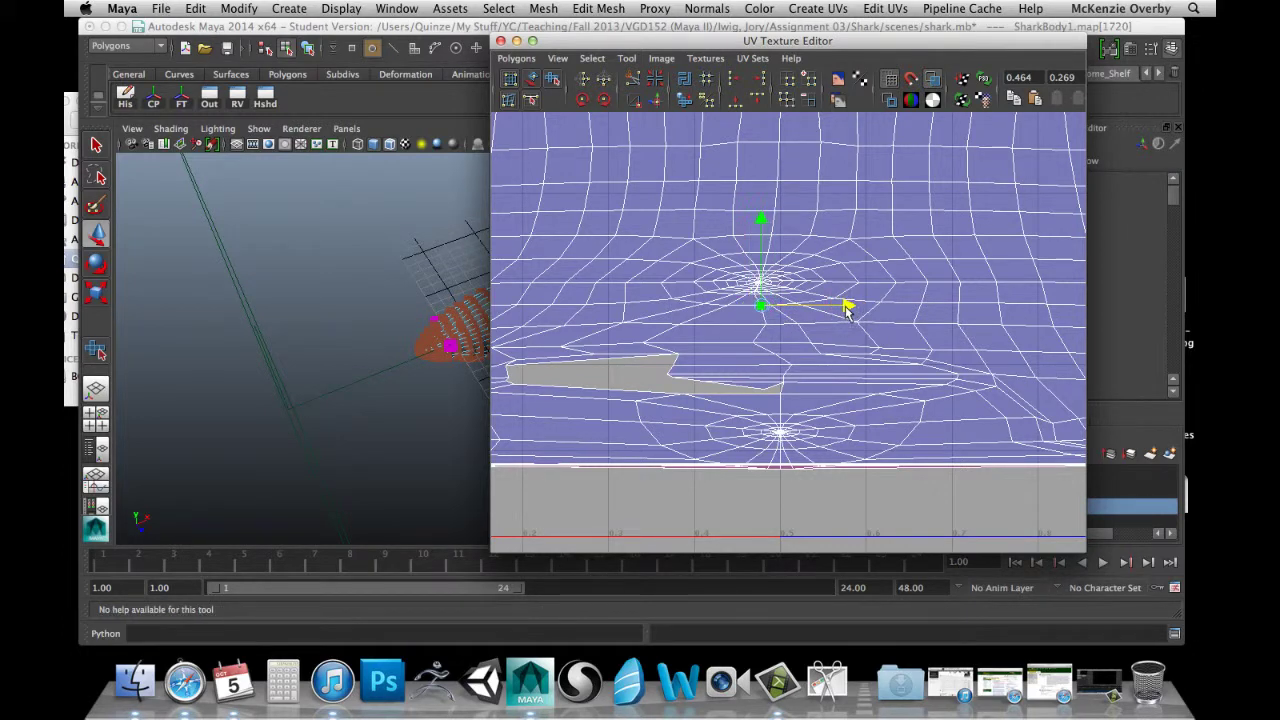
Shift the UV at U 0.468, V 0.226 horizontally toward the center line and the one at U 0.514, V 0.200 onto it.
left_click_drag(758, 353, 747, 337)
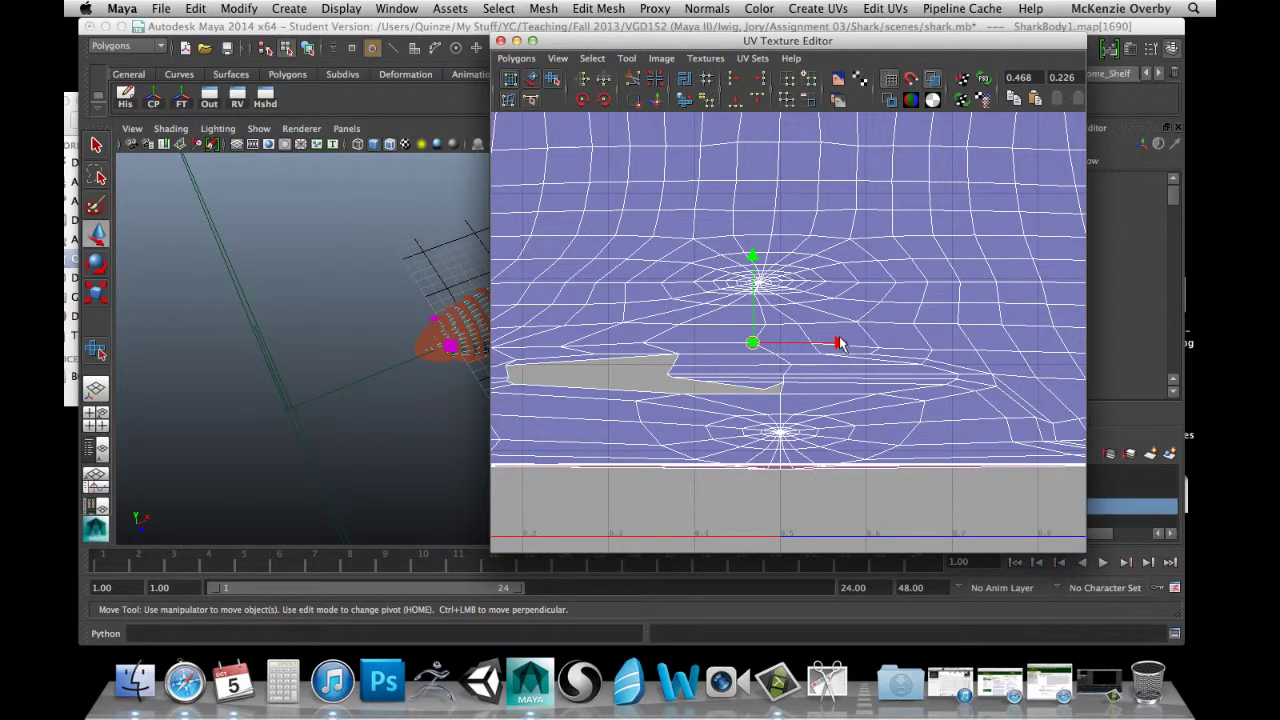
left_click_drag(840, 344, 859, 344)
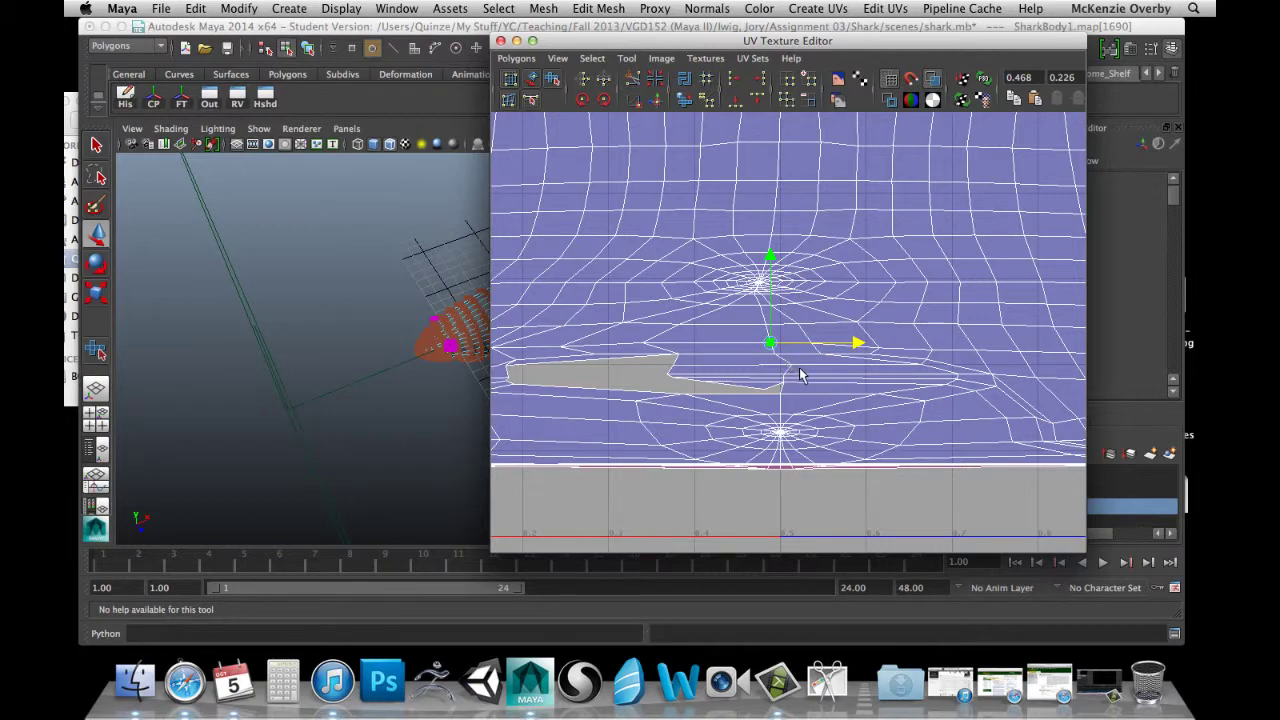
left_click_drag(800, 374, 786, 357)
left_click_drag(876, 362, 864, 363)
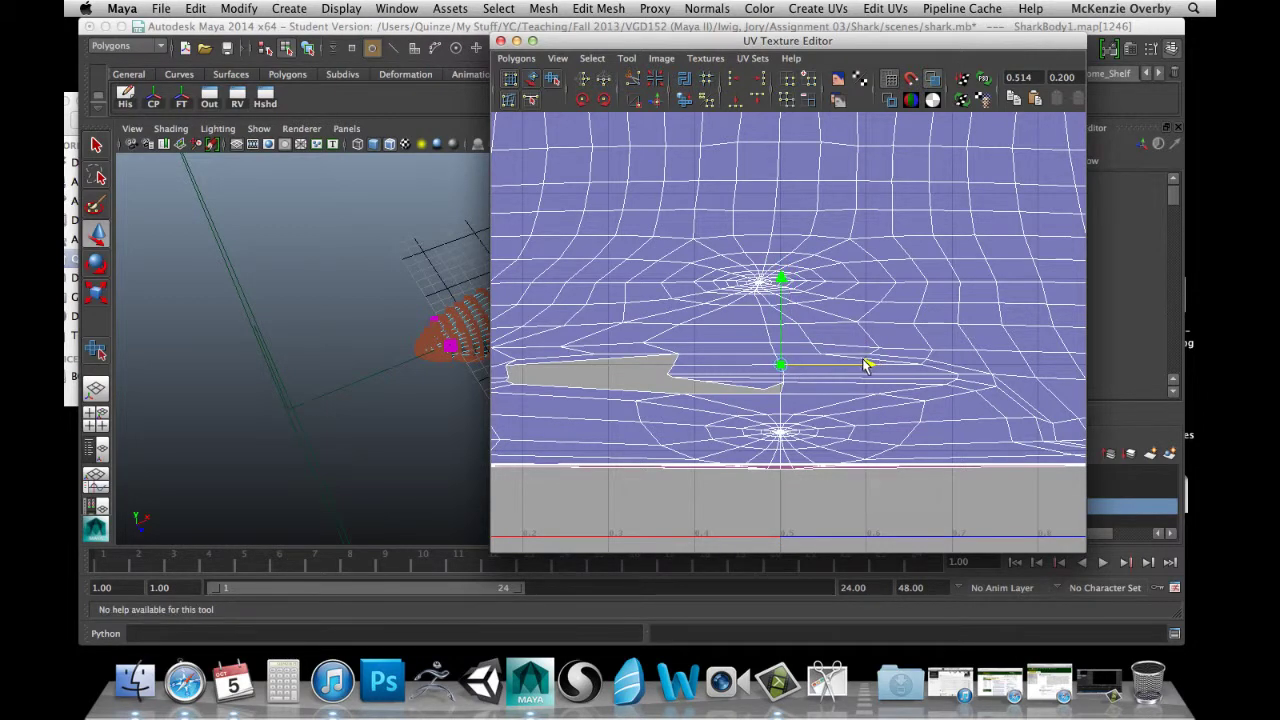
Examine the UV rows around the gap, the two star clusters and the layout's outer edge for remaining distortion.
middle_click_drag(779, 372, 918, 302, "alt")
scroll(922, 338, "down", 2)
scroll(885, 309, "up", 2)
scroll(885, 316, "up", 1)
scroll(757, 346, "up", 4)
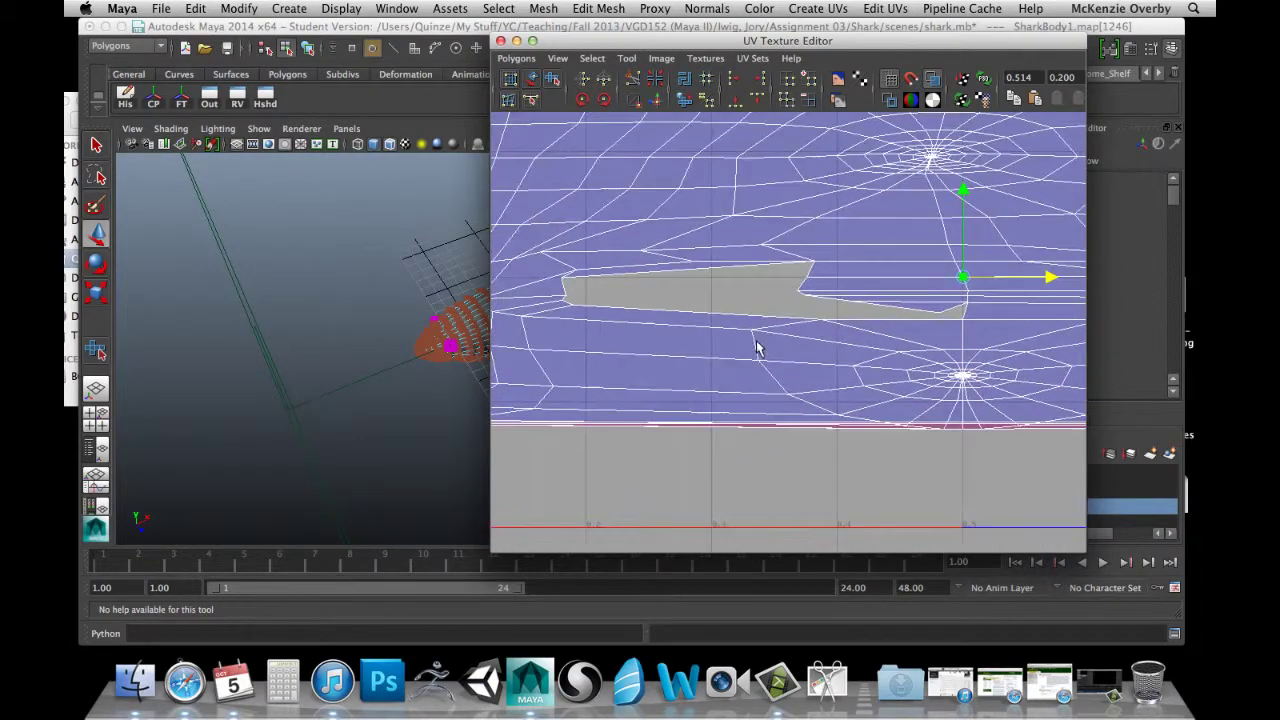
scroll(788, 332, "down", 2)
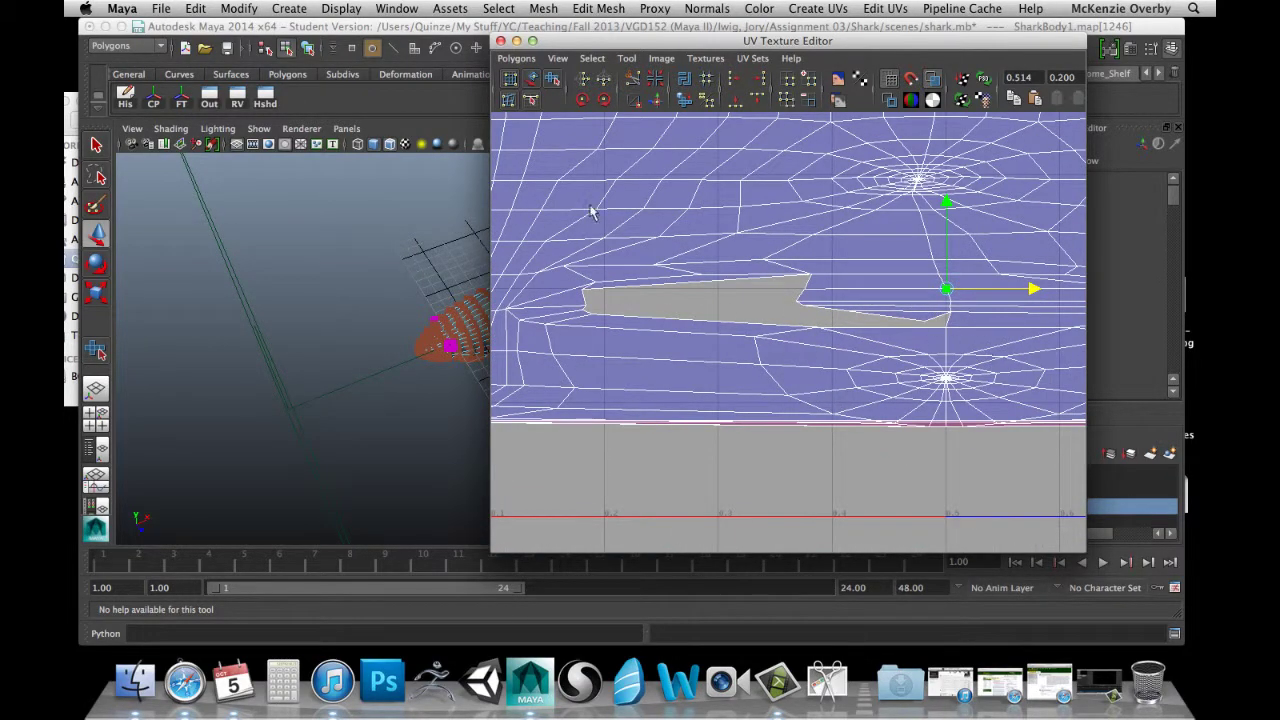
middle_click_drag(882, 308, 669, 339, "alt")
scroll(777, 382, "down", 2)
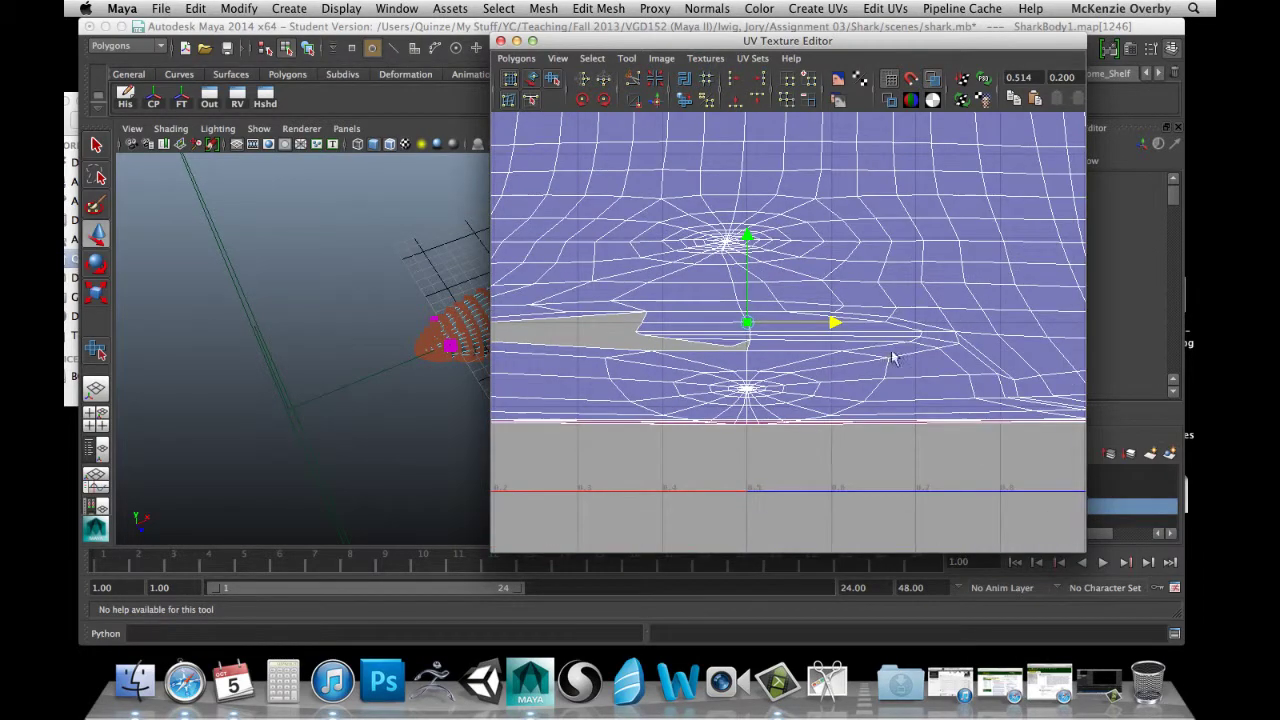
middle_click_drag(886, 355, 728, 344, "alt")
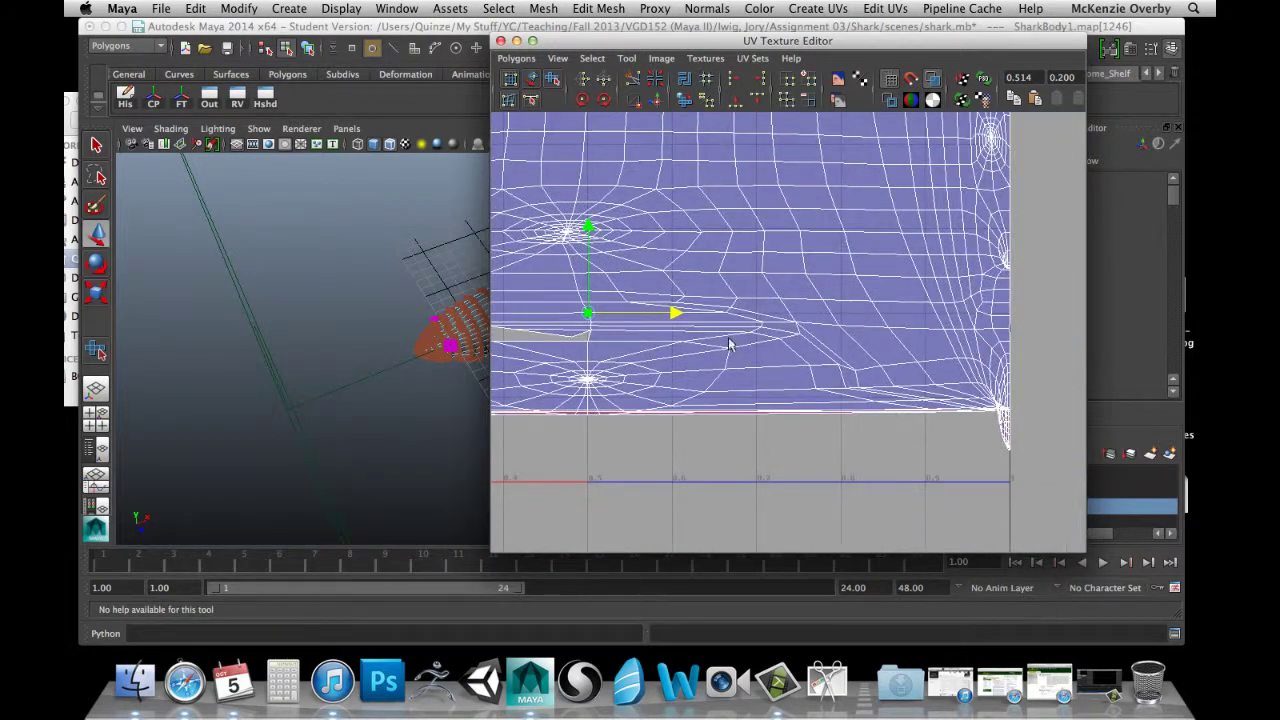
middle_click_drag(799, 405, 1119, 439, "alt")
scroll(885, 446, "up", 4)
middle_click_drag(700, 426, 800, 409, "alt")
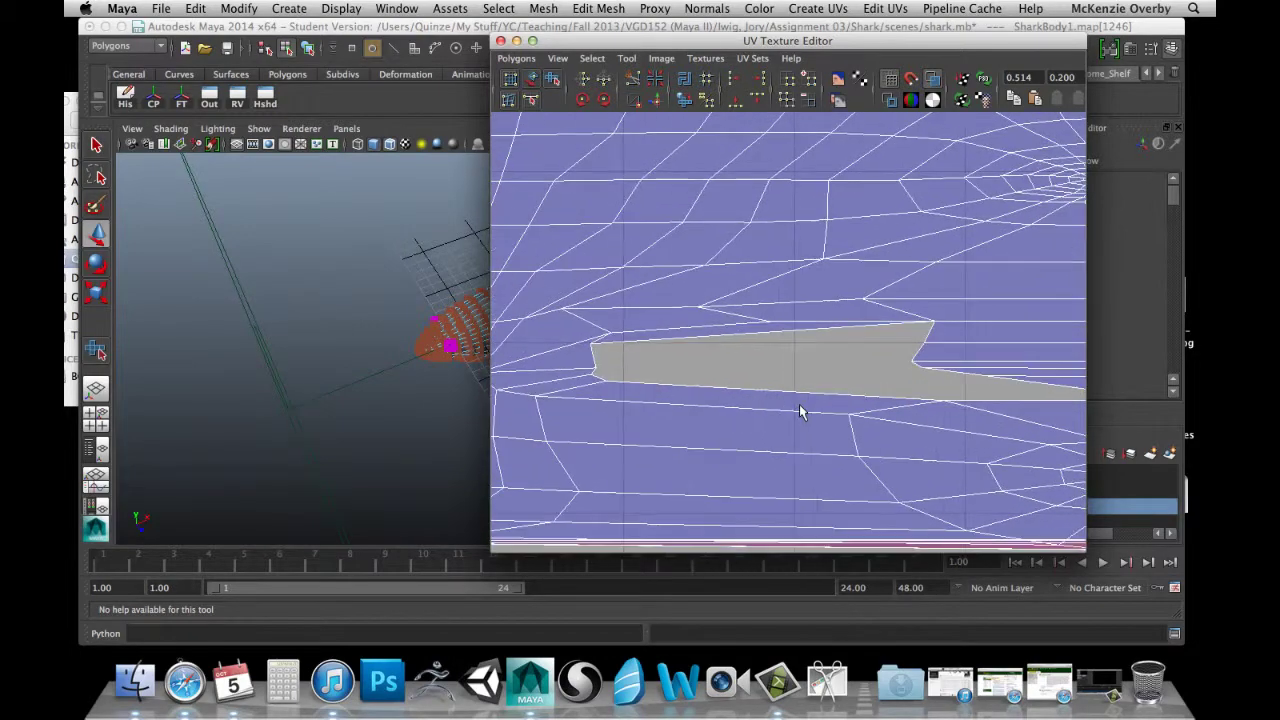
scroll(800, 409, "up", 1)
right_click_drag(842, 404, 543, 400, "alt")
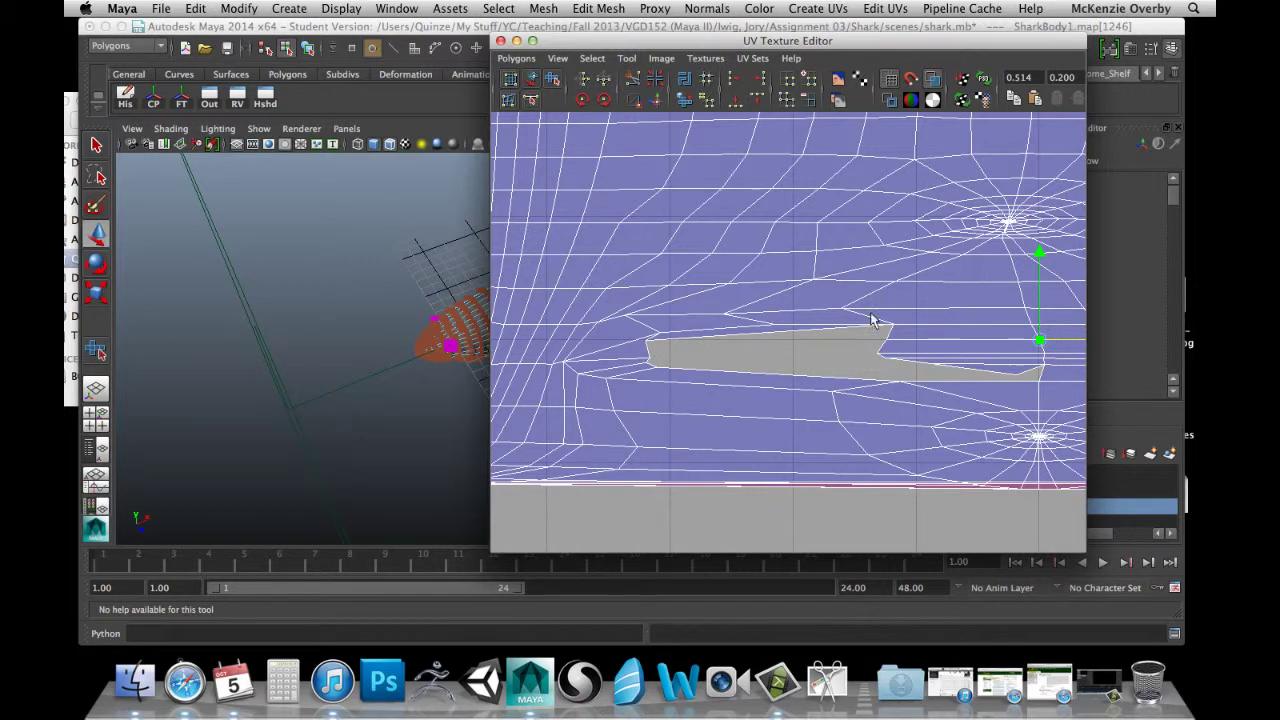
scroll(903, 348, "up", 2)
middle_click_drag(893, 311, 733, 350, "alt")
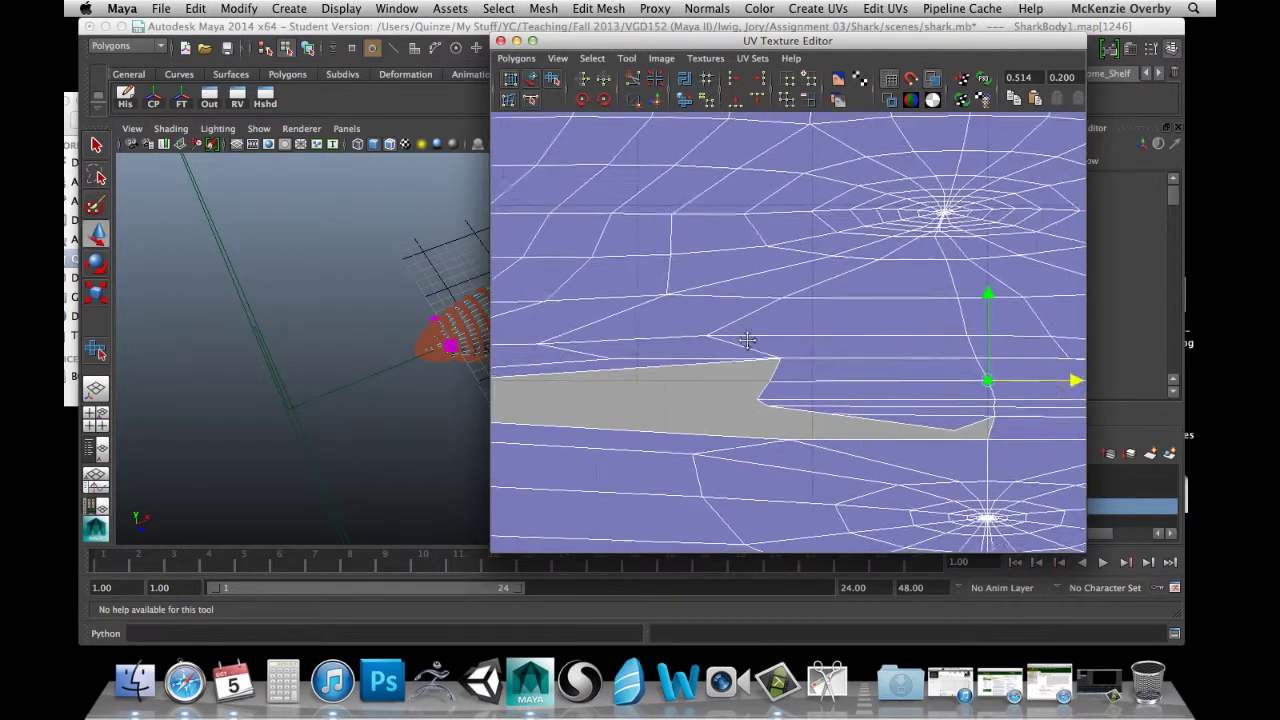
Switch to UV selection and move the upper UV at the gap's narrow end across to the jagged opposite border.
scroll(729, 362, "up", 4)
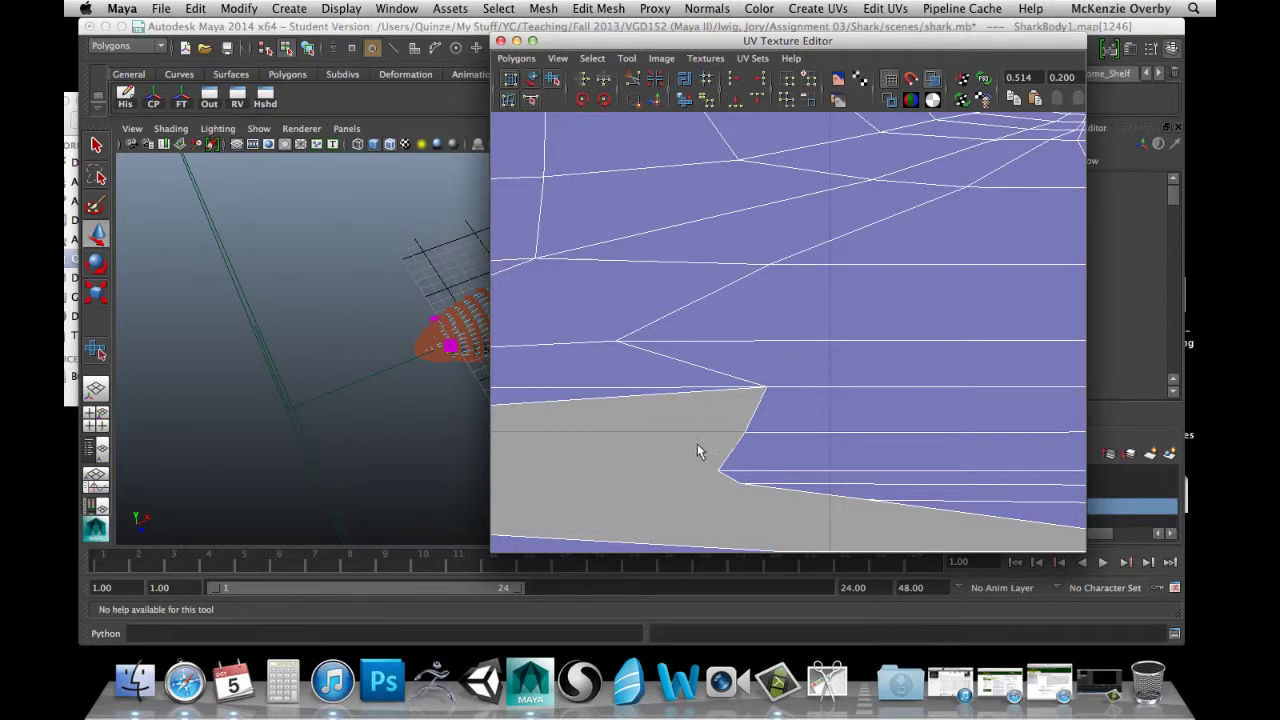
middle_click_drag(674, 449, 813, 459, "alt")
scroll(765, 436, "down", 3)
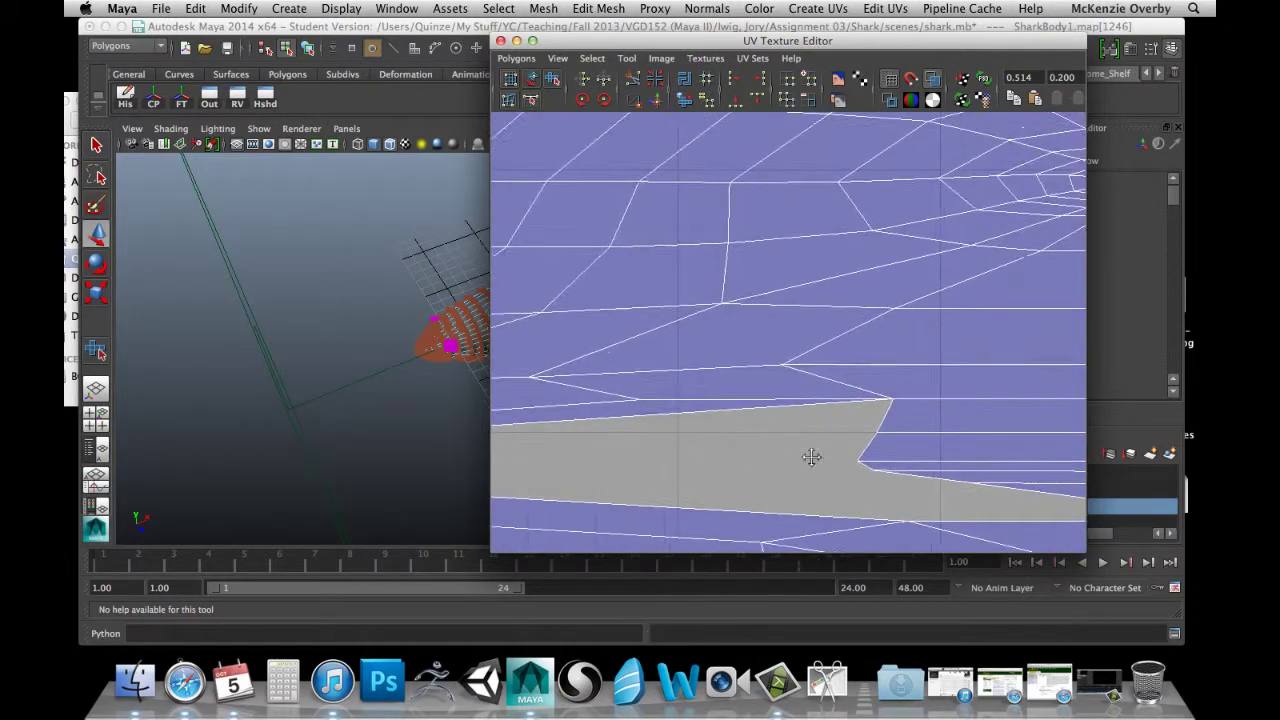
middle_click_drag(721, 458, 781, 452, "alt")
middle_click_drag(660, 417, 706, 409, "alt")
scroll(721, 406, "down", 3)
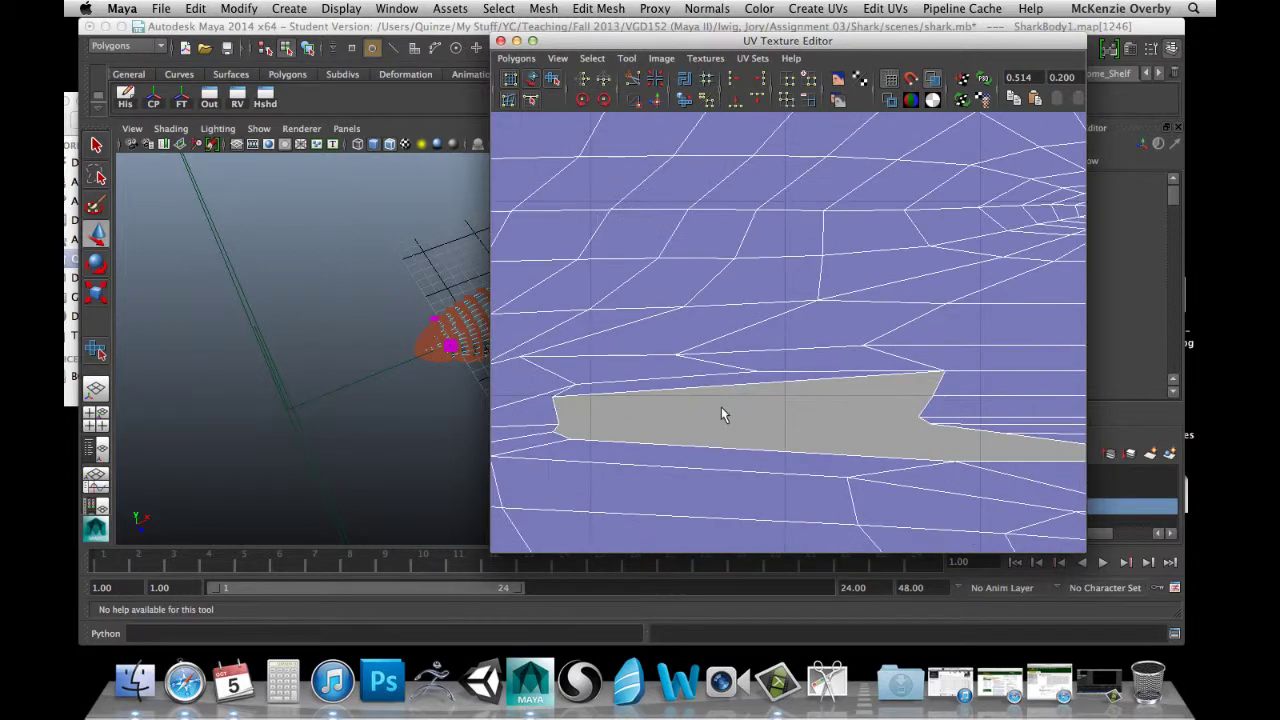
scroll(830, 386, "down", 2)
right_click(697, 360)
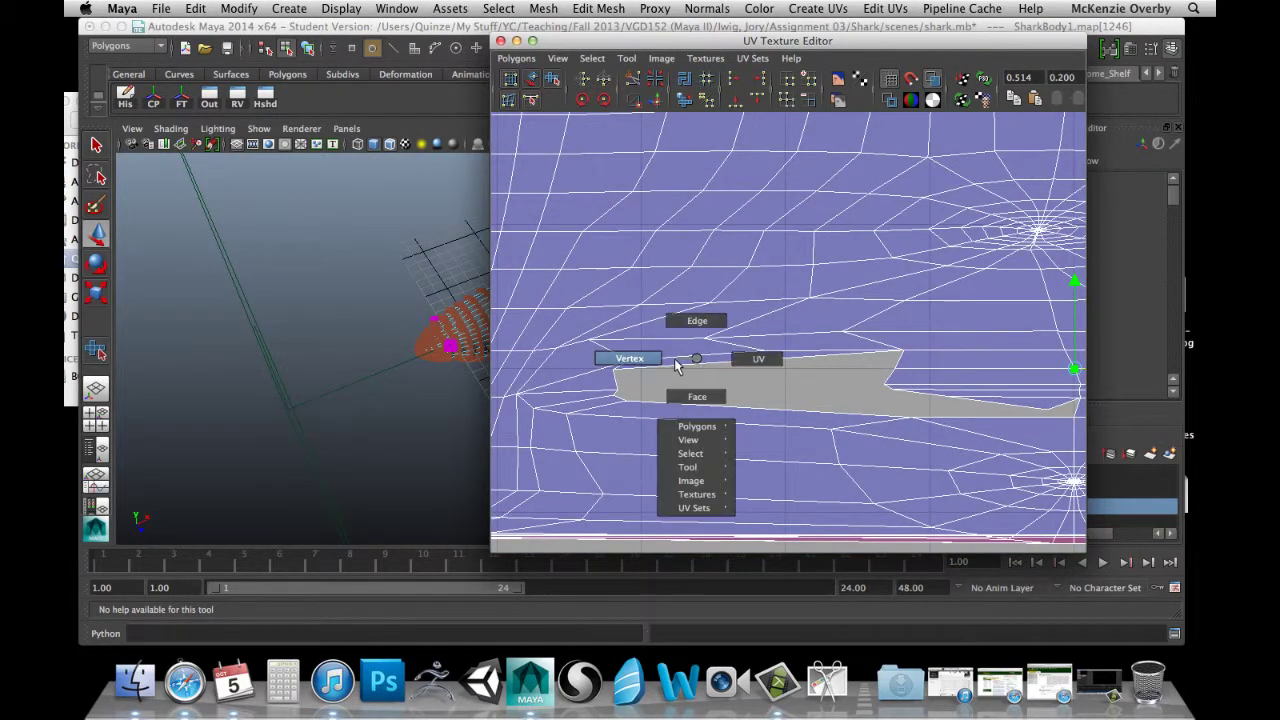
right_click_drag(697, 360, 756, 360)
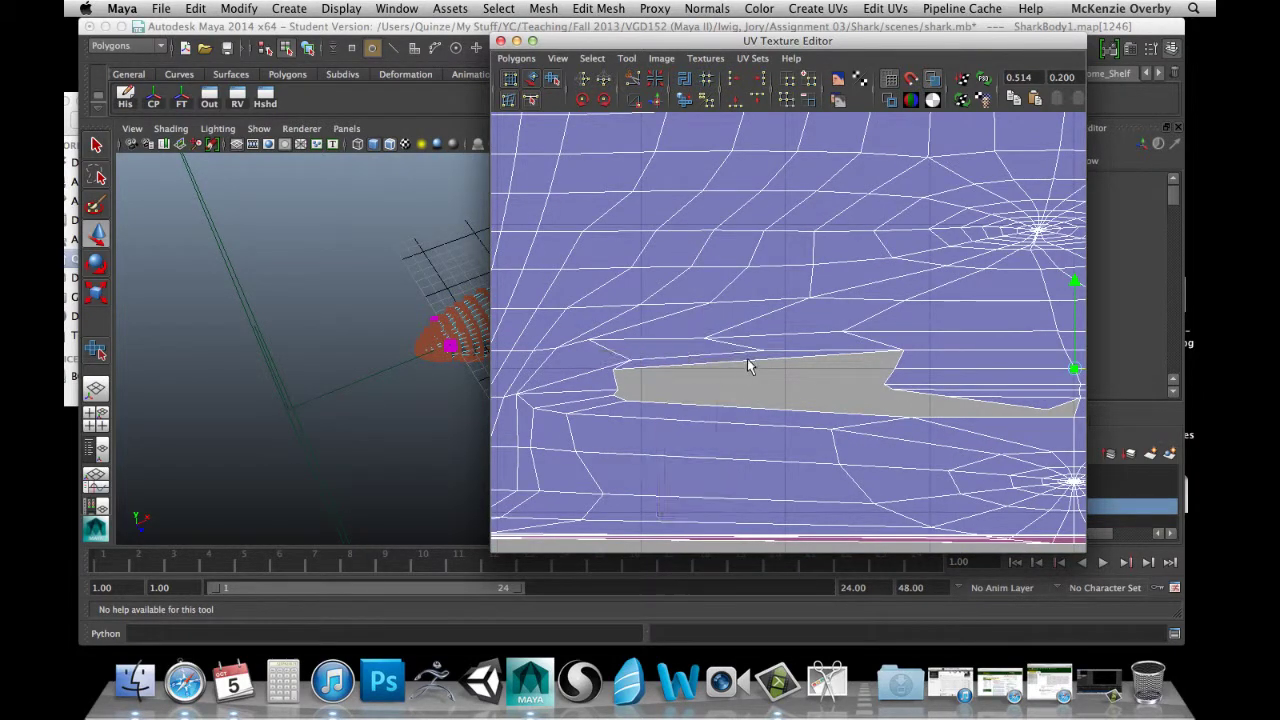
left_click(615, 371)
left_click_drag(694, 371, 976, 371)
left_click_drag(889, 285, 889, 281)
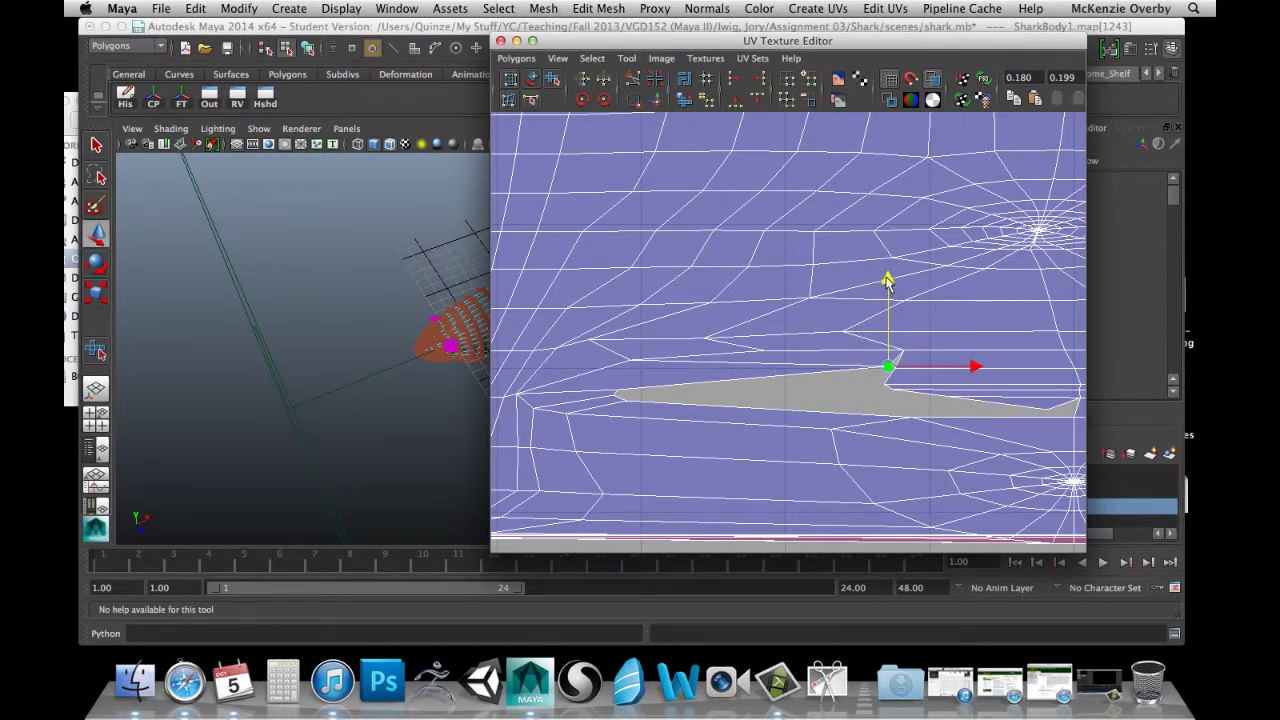
Fine-tune the moved UV so it sits beside its matching point just below the jagged border's upper corner.
scroll(928, 372, "up", 5)
middle_click_drag(963, 380, 732, 367, "alt")
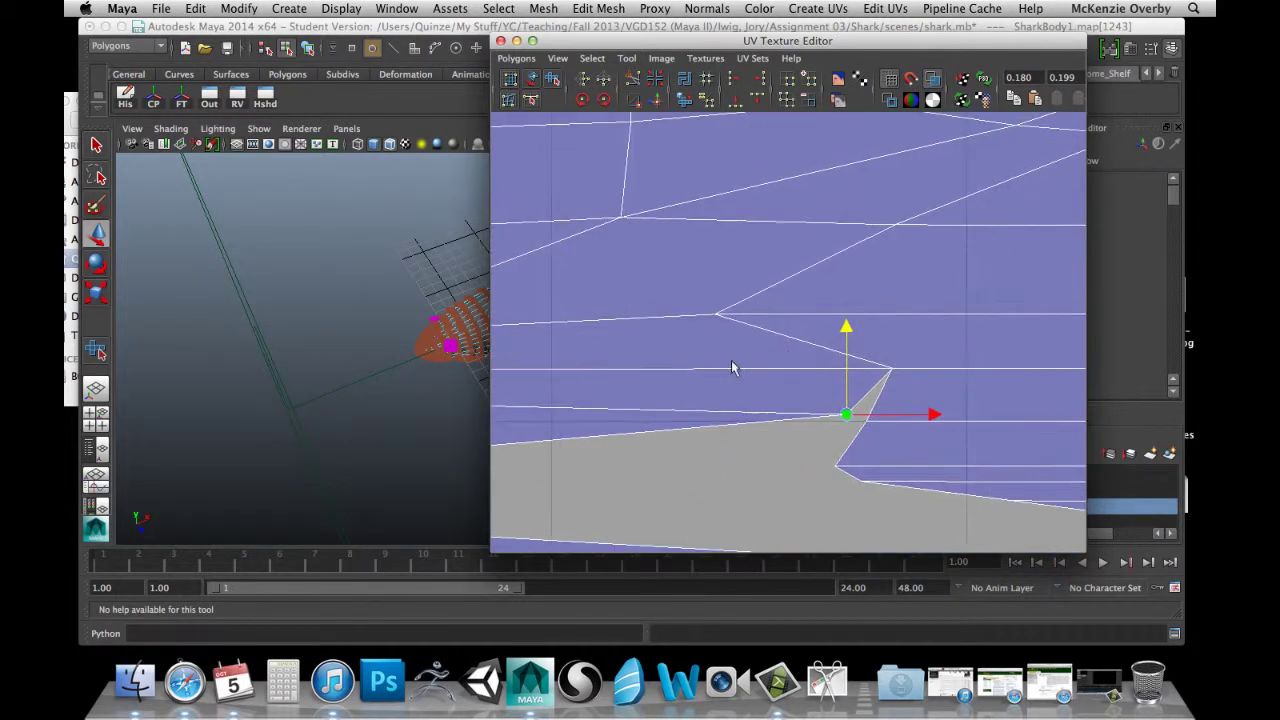
left_click_drag(935, 416, 952, 416)
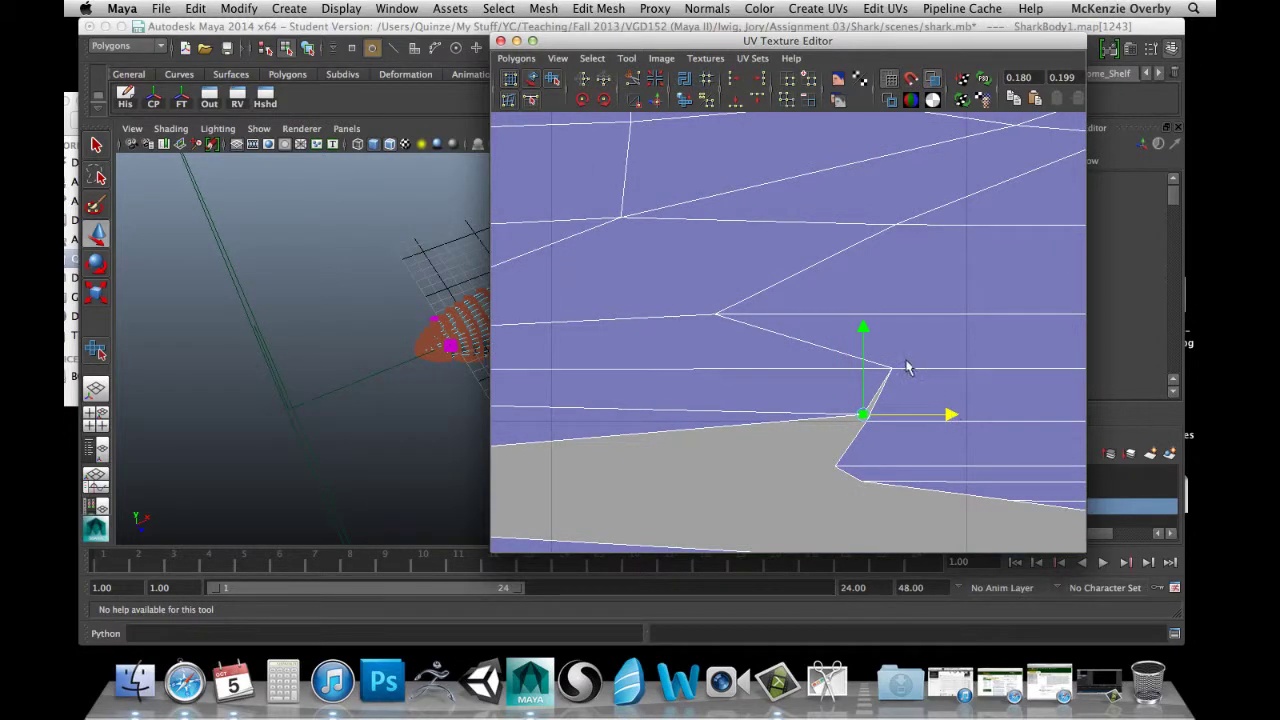
left_click_drag(864, 328, 866, 340)
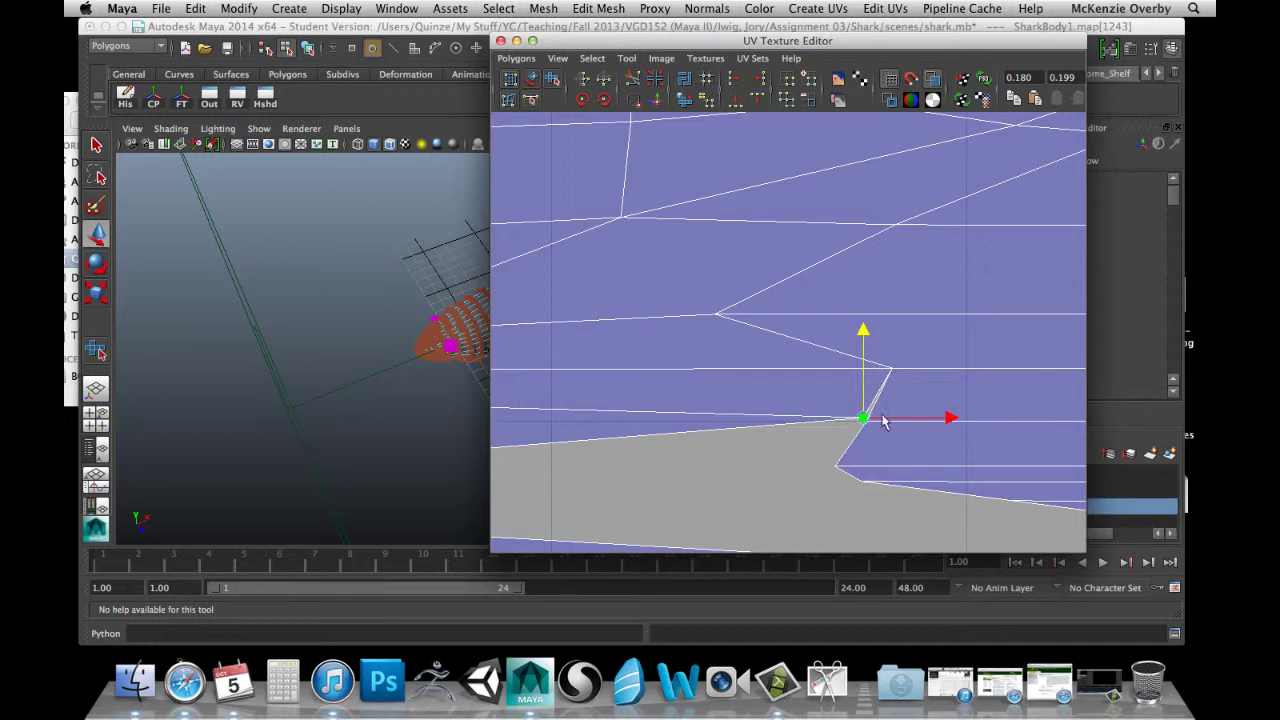
Move the three UVs remaining at the gap's narrow end across to the inner notch of the jagged border.
middle_click_drag(699, 440, 908, 404, "alt")
scroll(743, 396, "down", 4)
scroll(771, 404, "down", 2)
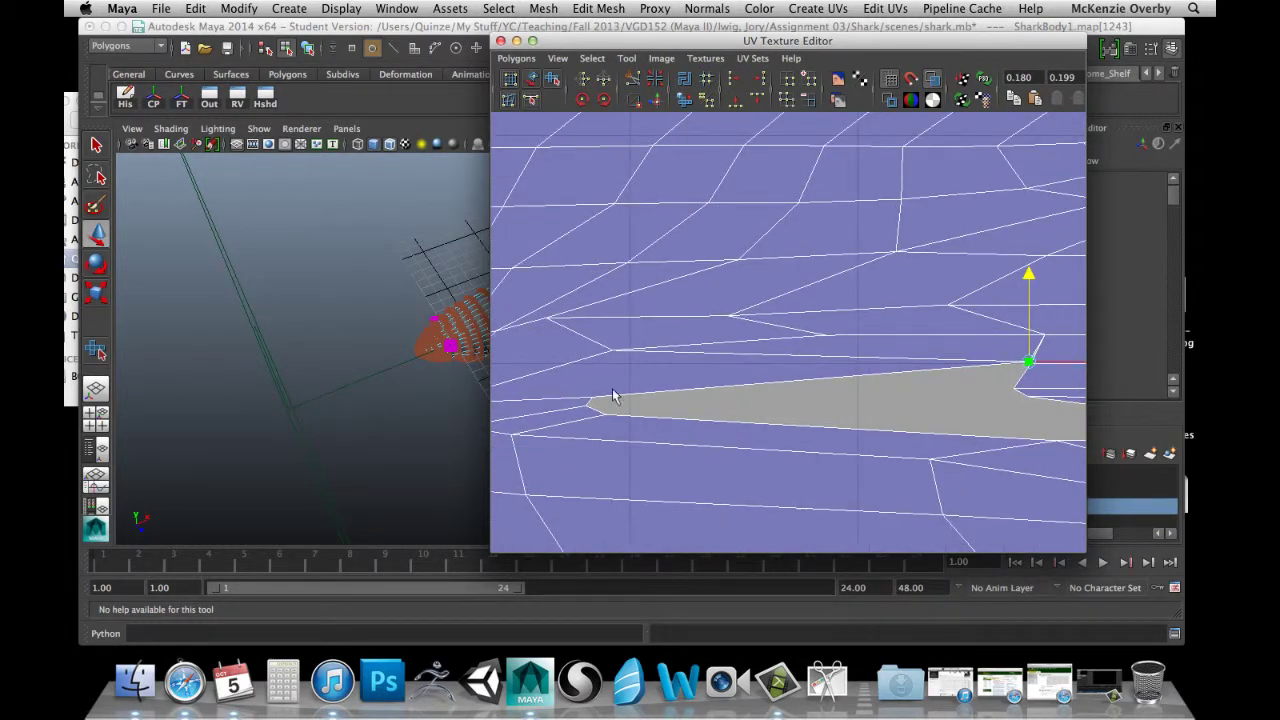
left_click(585, 403)
left_click_drag(690, 407, 1060, 355)
left_click_drag(994, 321, 993, 313)
middle_click_drag(1038, 374, 914, 371, "alt")
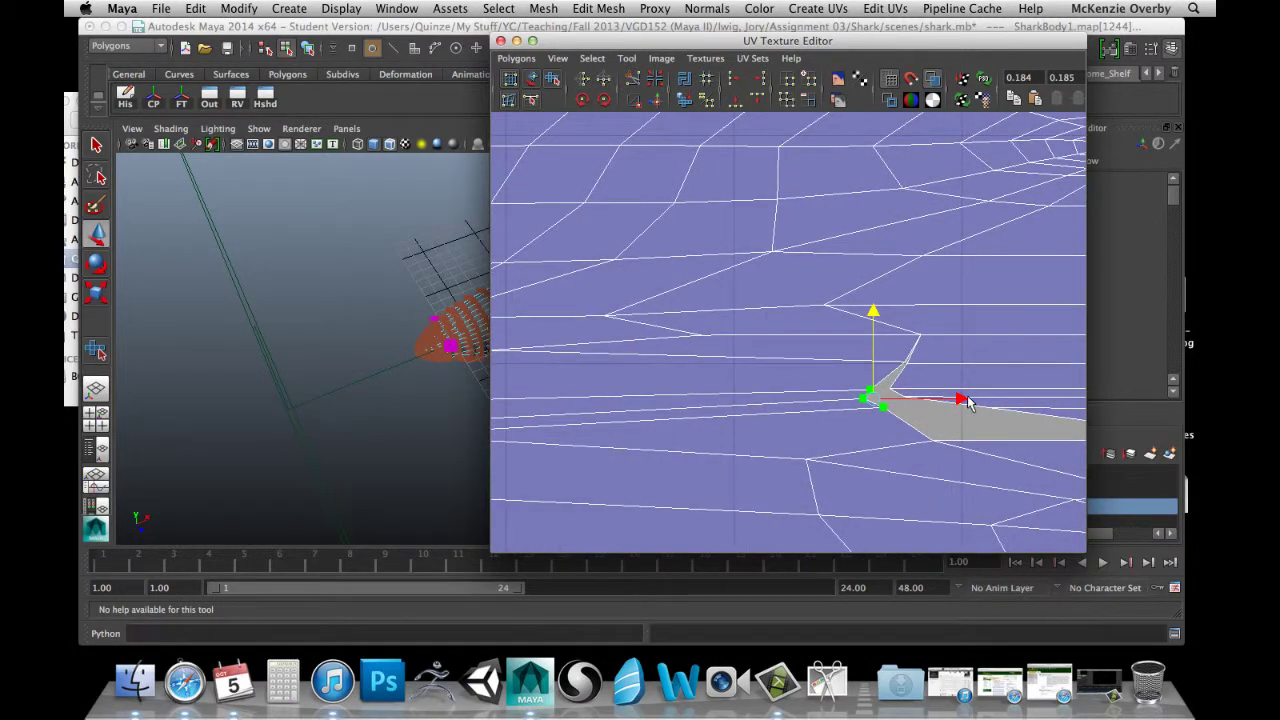
left_click_drag(967, 401, 973, 401)
right_click_drag(904, 399, 915, 423, "alt")
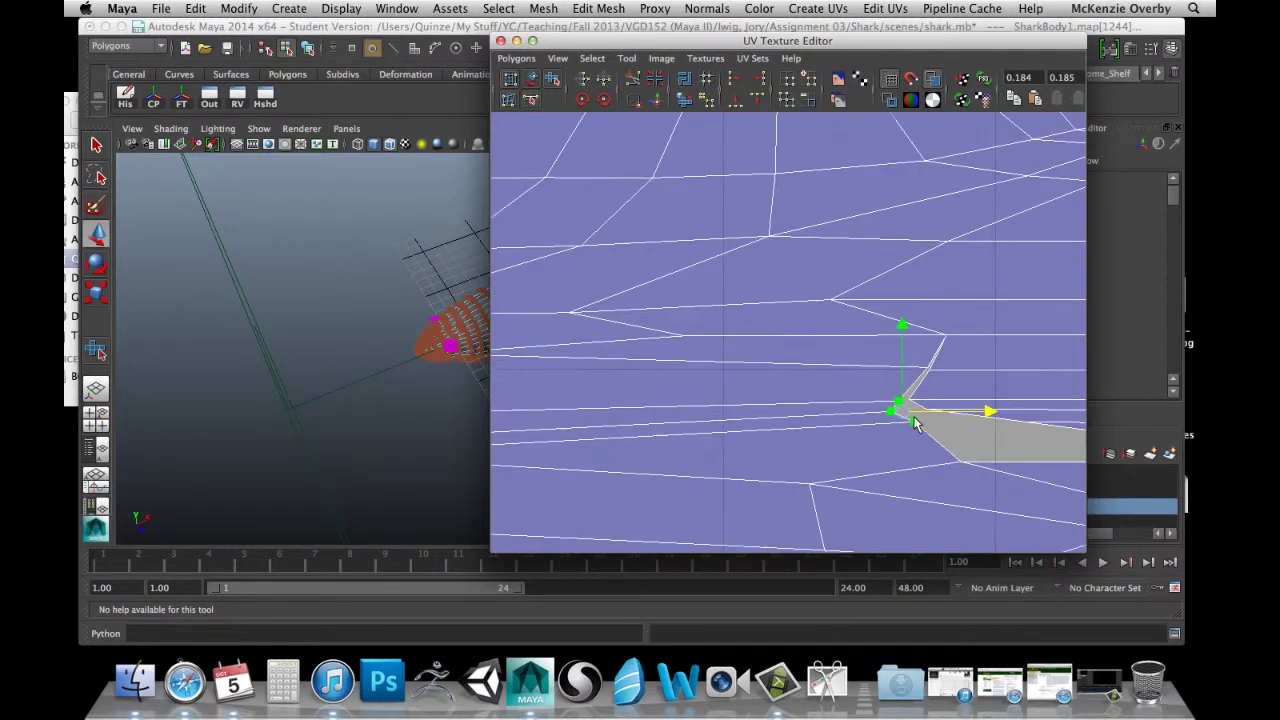
Move the lowest of the three UVs along the border and align it with the bend where the wide gap begins.
middle_click_drag(948, 385, 724, 363, "alt")
left_click(745, 350)
right_click_drag(724, 364, 732, 380, "alt")
left_click_drag(674, 375, 895, 395)
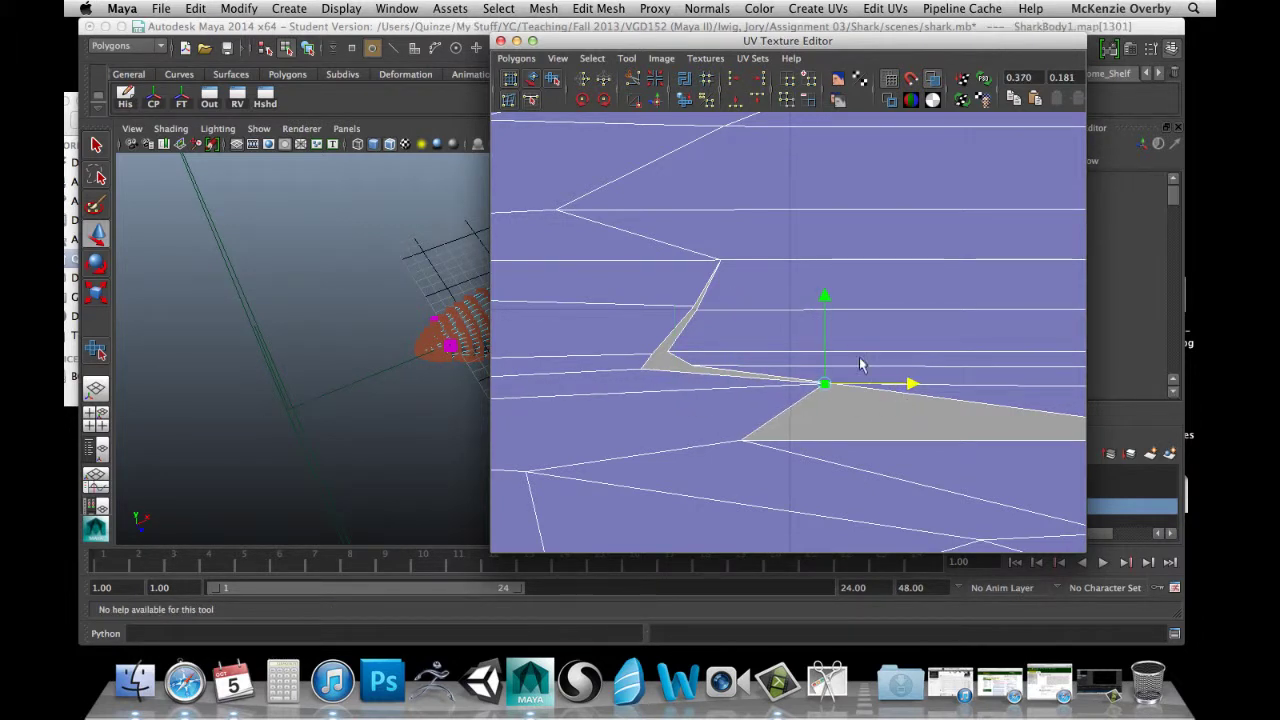
left_click_drag(824, 298, 834, 302)
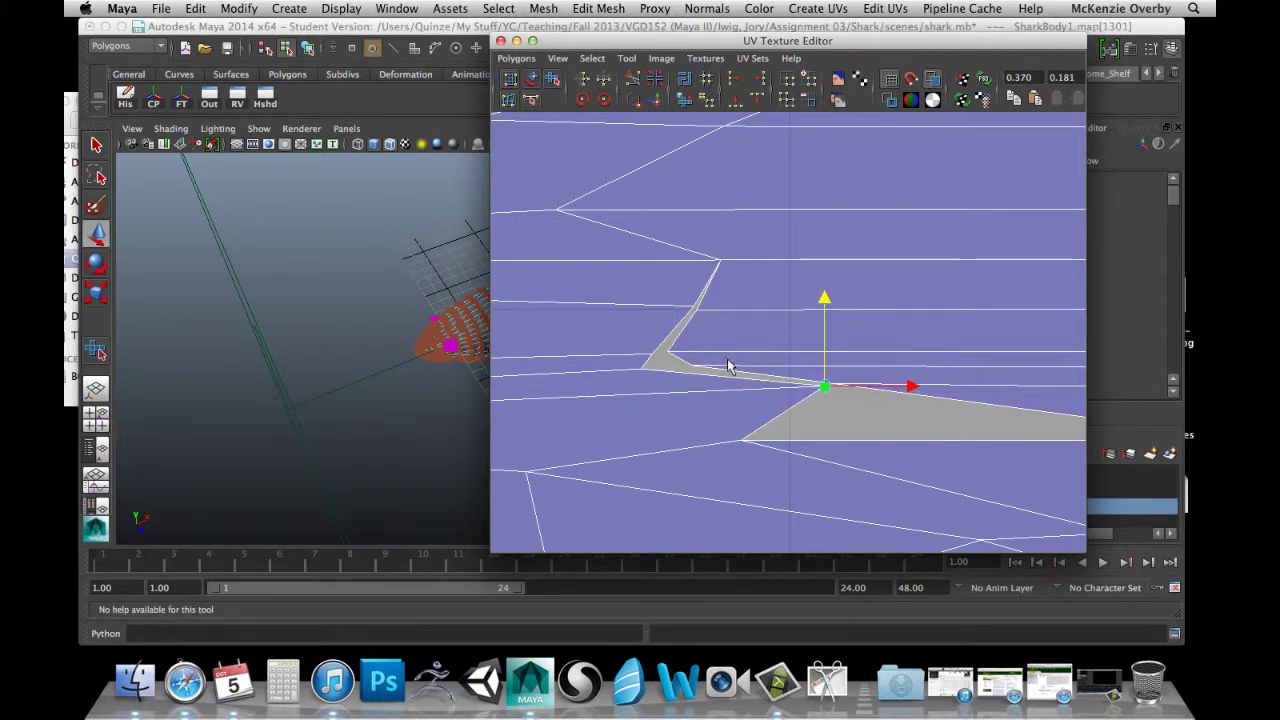
Move the next UV from the notch tip to its matching corner just below the notch on the opposite border.
left_click_drag(626, 372, 650, 388)
left_click_drag(728, 371, 768, 369)
mouse_move(848, 379)
middle_mouse_down("alt")
mouse_move(823, 403)
mouse_move(794, 403)
mouse_move(857, 386)
mouse_move(830, 374)
middle_mouse_up("alt")
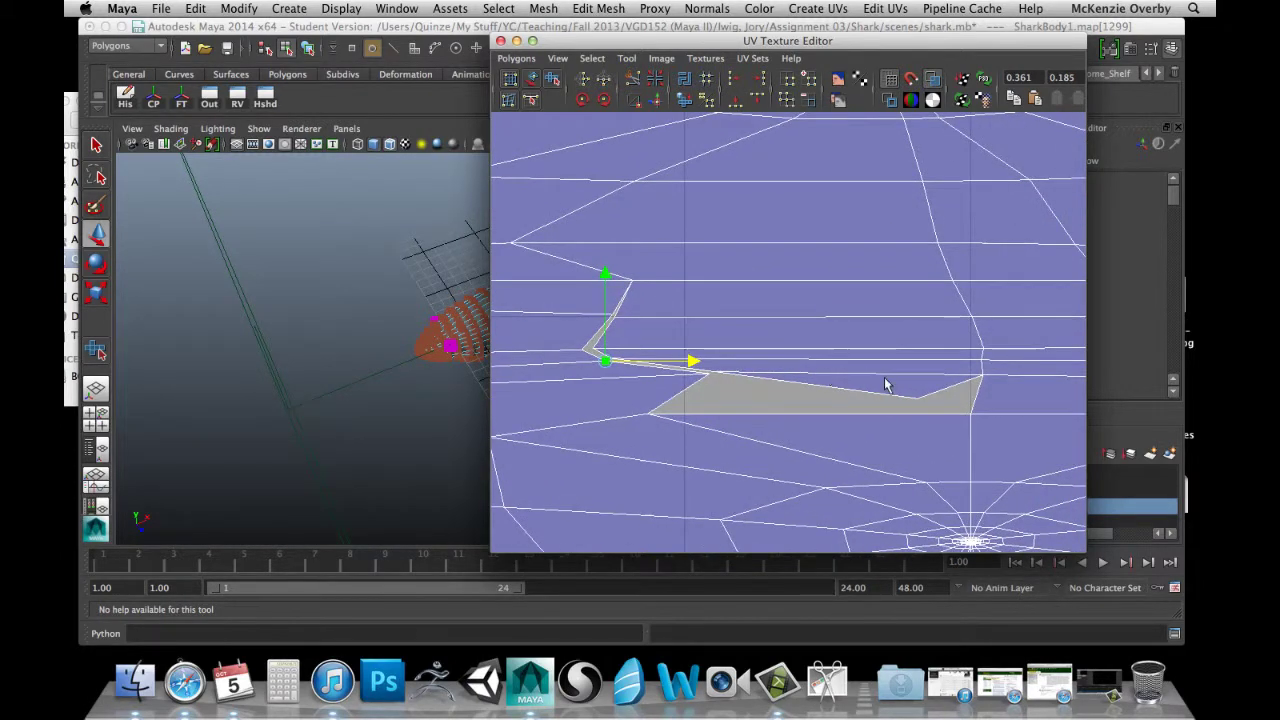
Switch to edge selection, select the facing border edges along the narrow jagged seam, and sew them together.
right_click_drag(800, 353, 800, 315)
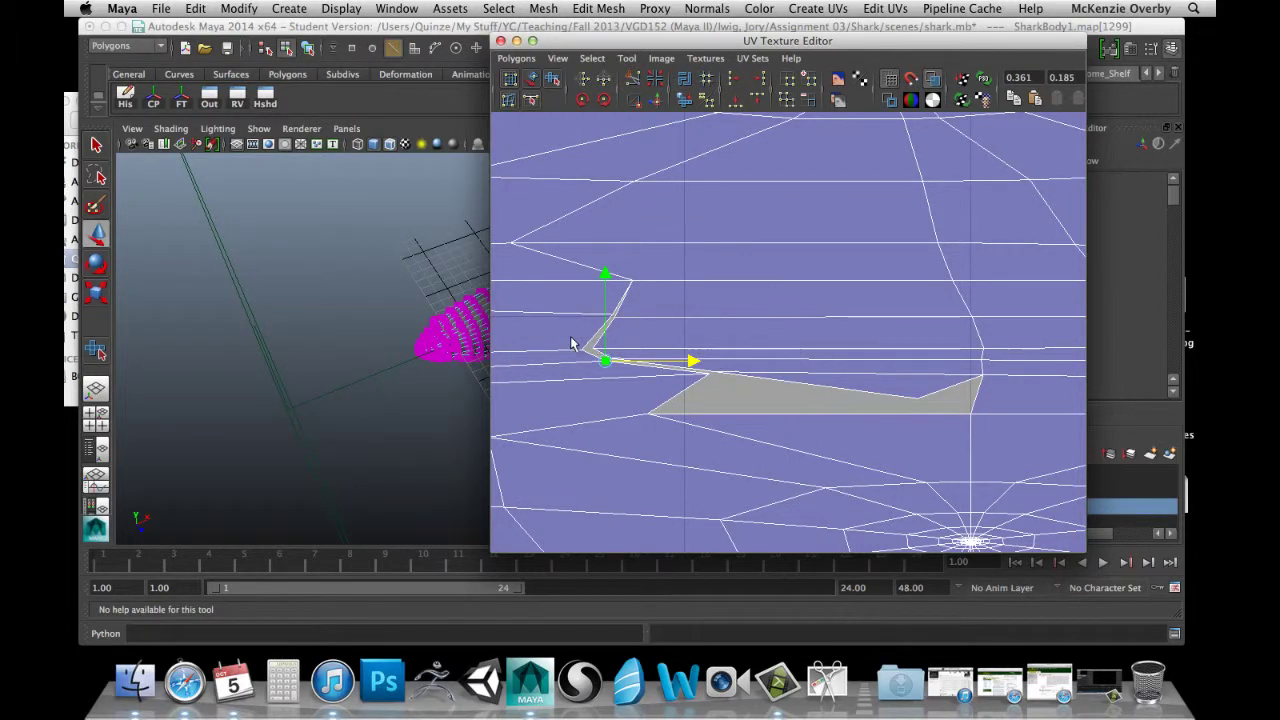
left_click(620, 301)
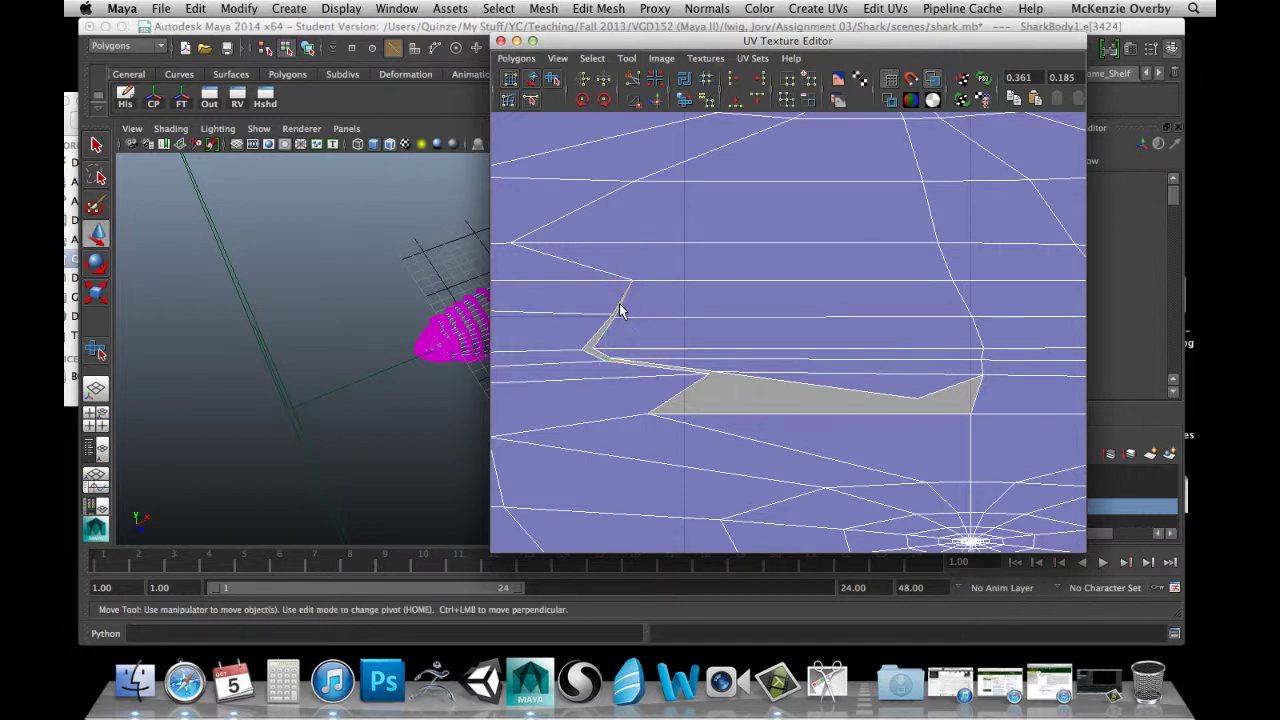
right_click(632, 312)
right_click_drag(632, 312, 630, 279)
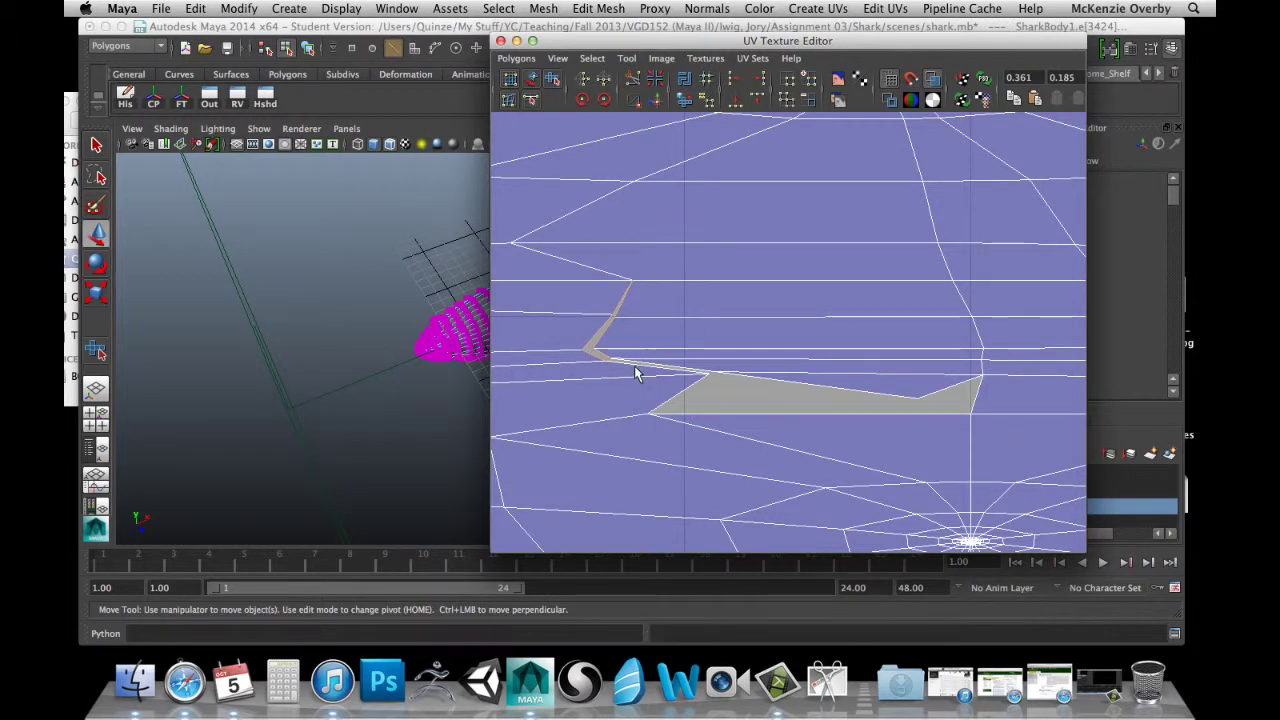
scroll(663, 360, "up", 5)
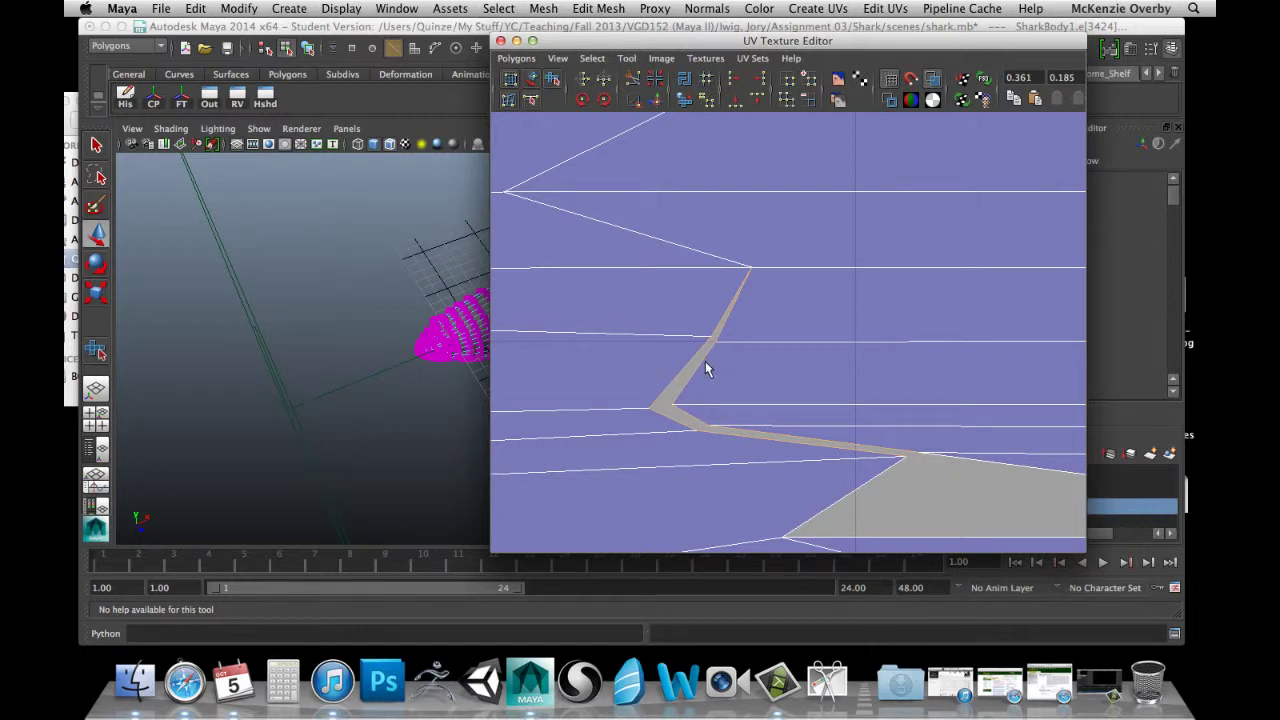
left_click(635, 103)
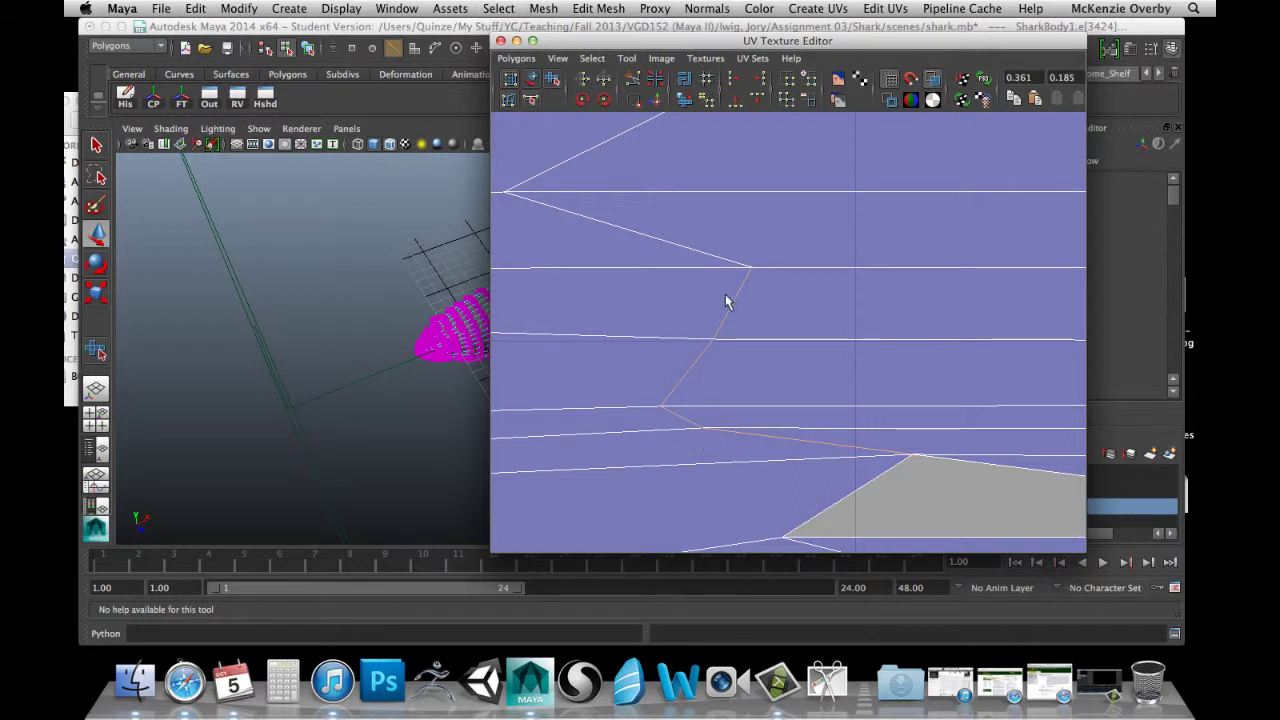
Select the upper border edge of the remaining gap to check which edge it pairs with.
scroll(775, 354, "down", 2)
middle_click_drag(838, 339, 608, 331, "alt")
middle_click_drag(781, 341, 716, 333, "alt")
middle_click_drag(703, 411, 721, 395, "alt")
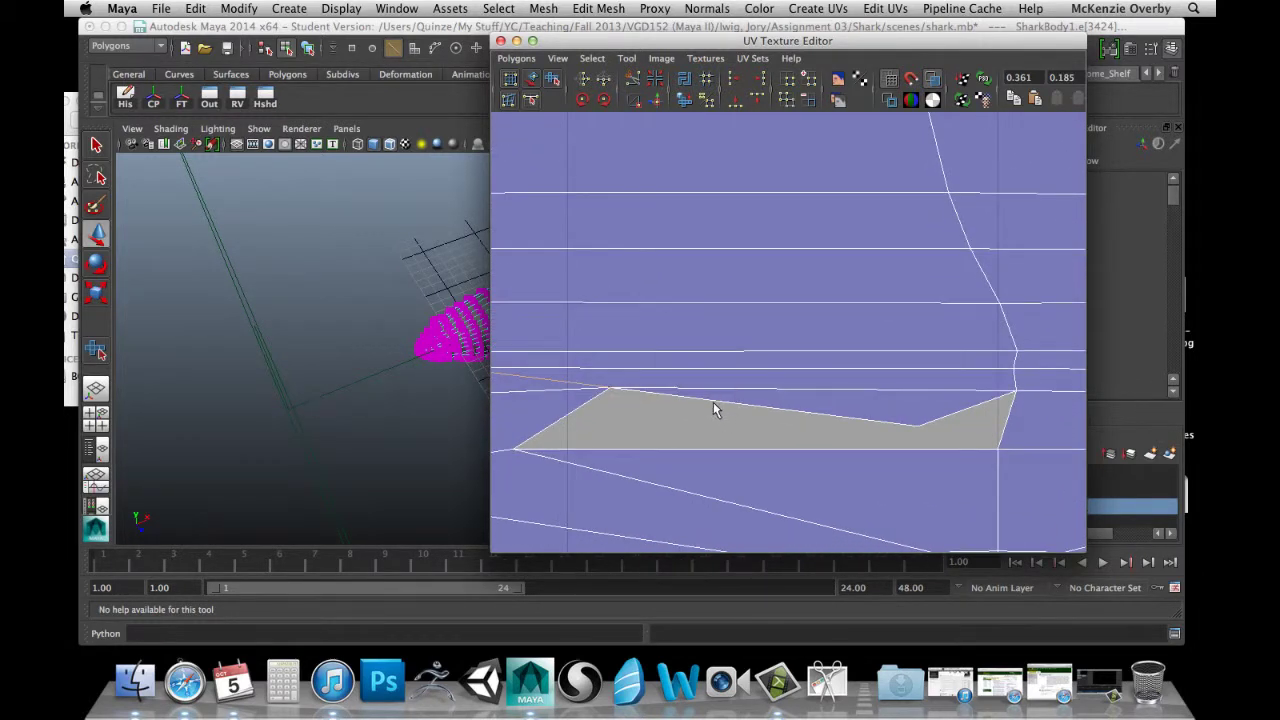
scroll(628, 405, "up", 3)
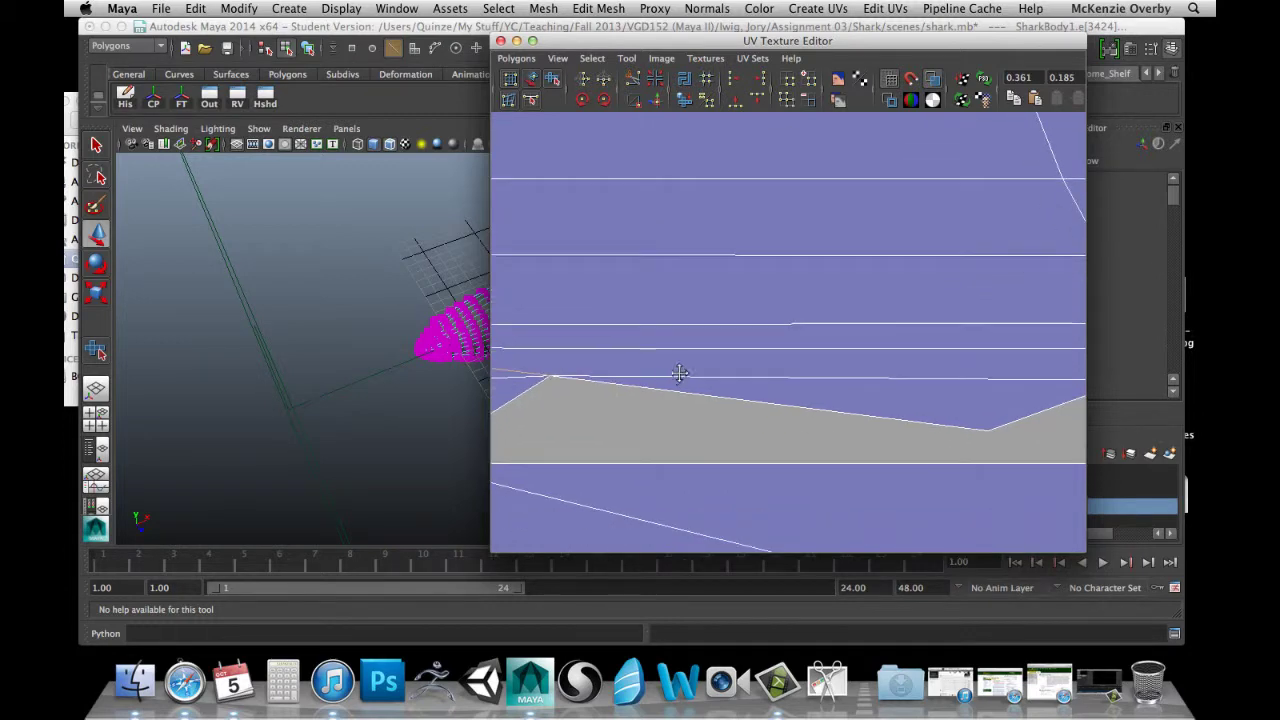
middle_click_drag(559, 404, 629, 423, "alt")
left_click(785, 423)
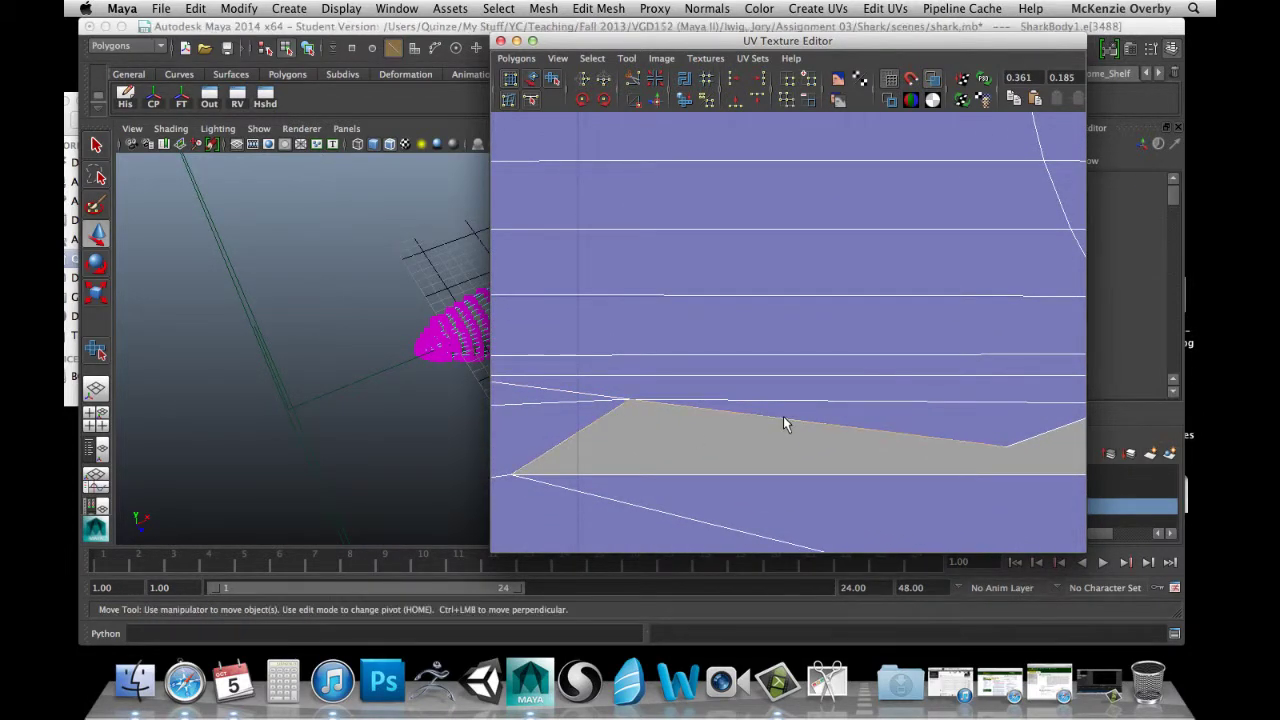
Switch to UV selection and move the UV at the remaining gap's lower corner along to the bend in the upper border.
right_click_drag(703, 457, 763, 457)
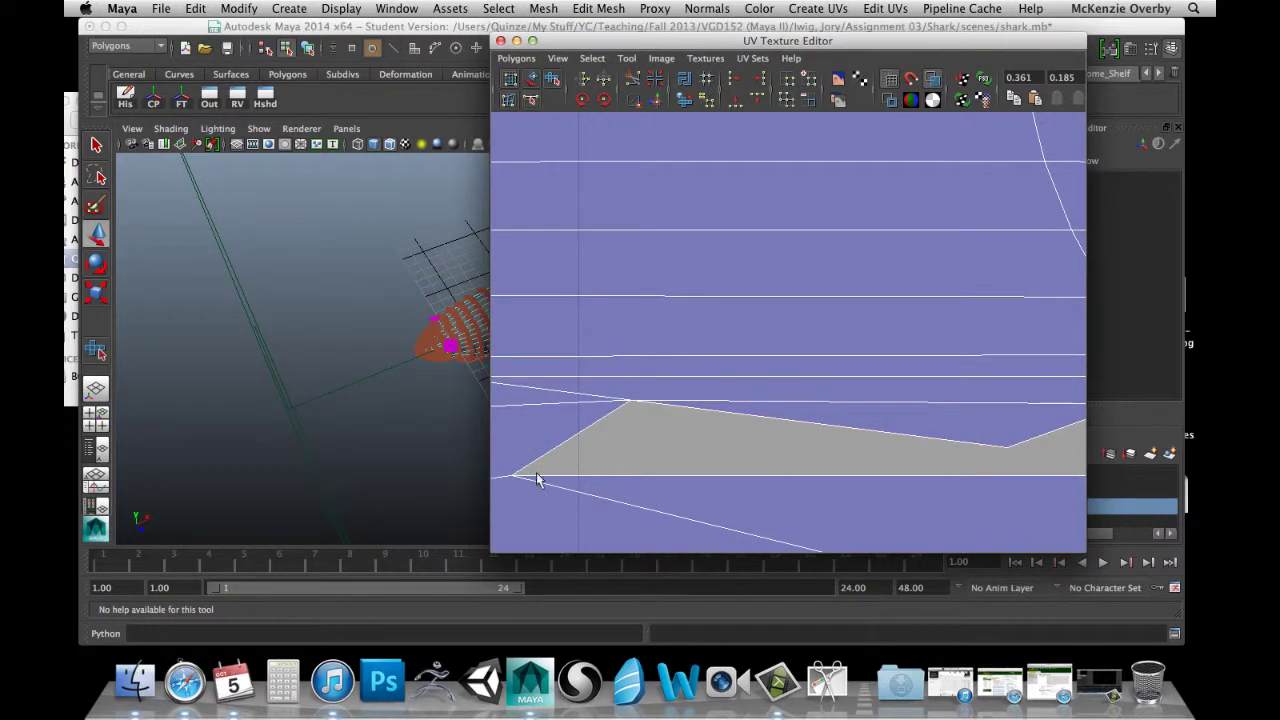
left_click(510, 475)
left_click_drag(590, 478, 1093, 476)
left_click_drag(1010, 391, 1010, 367)
Lower the UV at the gap's far upper corner slightly and raise the UV below it to narrow the opening.
middle_click_drag(1065, 428, 806, 383, "alt")
right_click_drag(806, 383, 926, 383, "alt")
middle_click_drag(926, 383, 892, 364, "alt")
right_click_drag(892, 364, 942, 366, "alt")
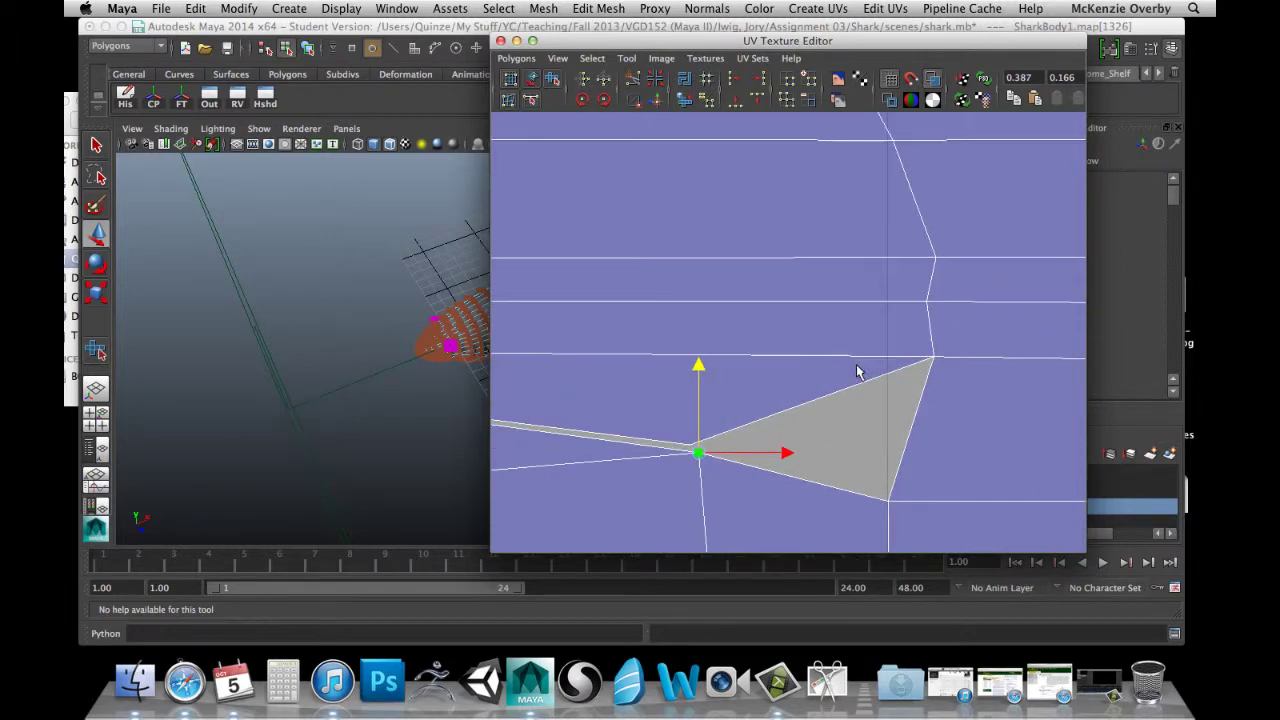
left_click(931, 359)
mouse_move(934, 274)
left_mouse_down()
mouse_move(931, 254)
mouse_move(932, 281)
left_mouse_up()
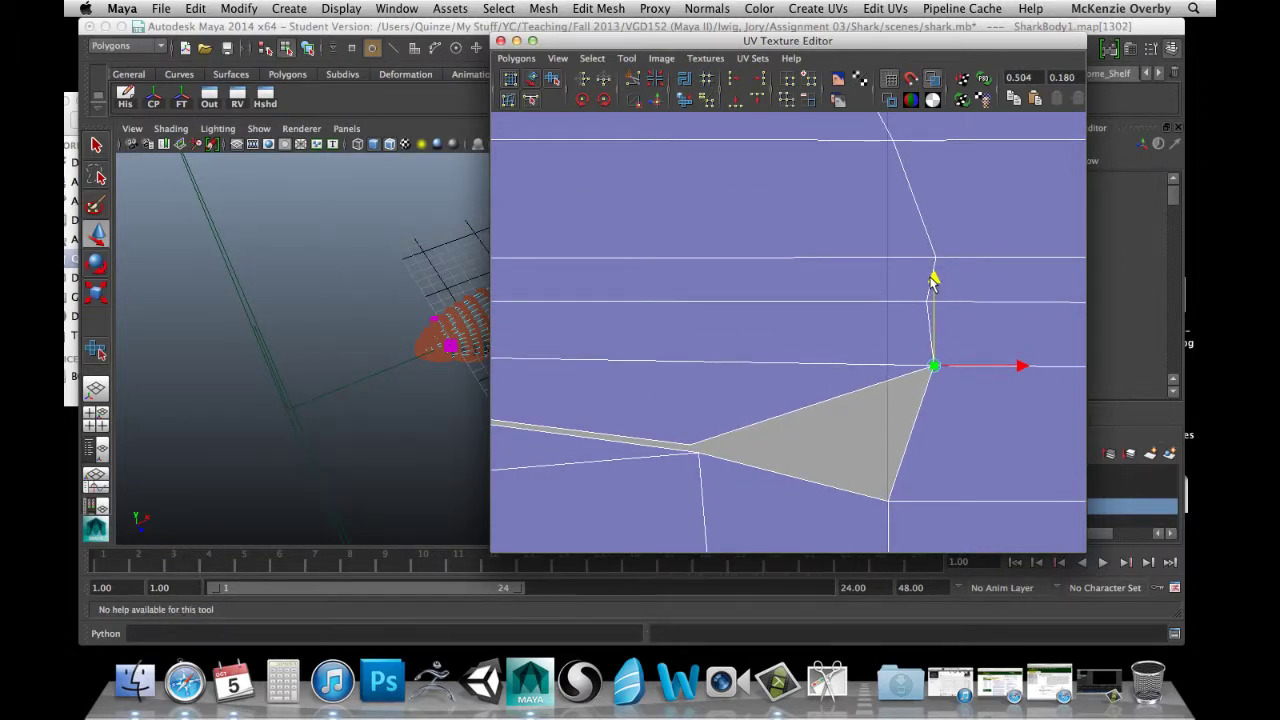
left_click(888, 500)
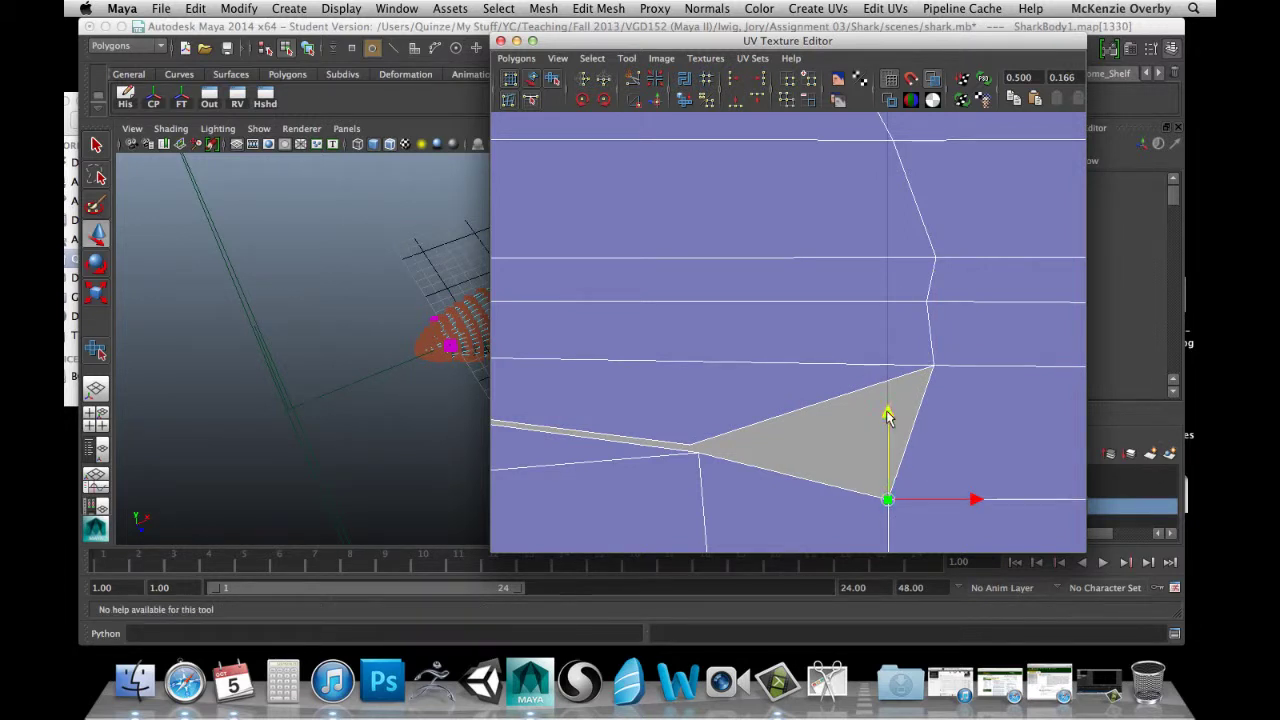
left_click_drag(888, 415, 888, 360)
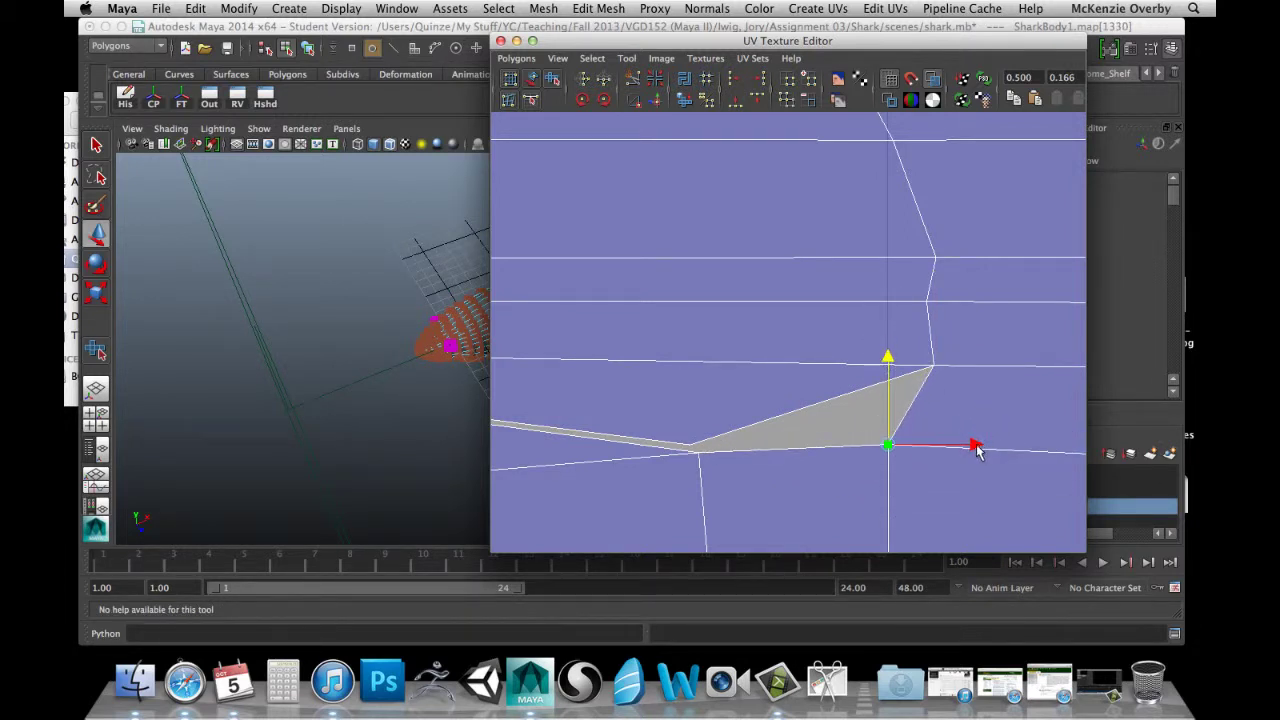
mouse_move(977, 447)
left_mouse_down()
mouse_move(1034, 443)
mouse_move(979, 446)
left_mouse_up()
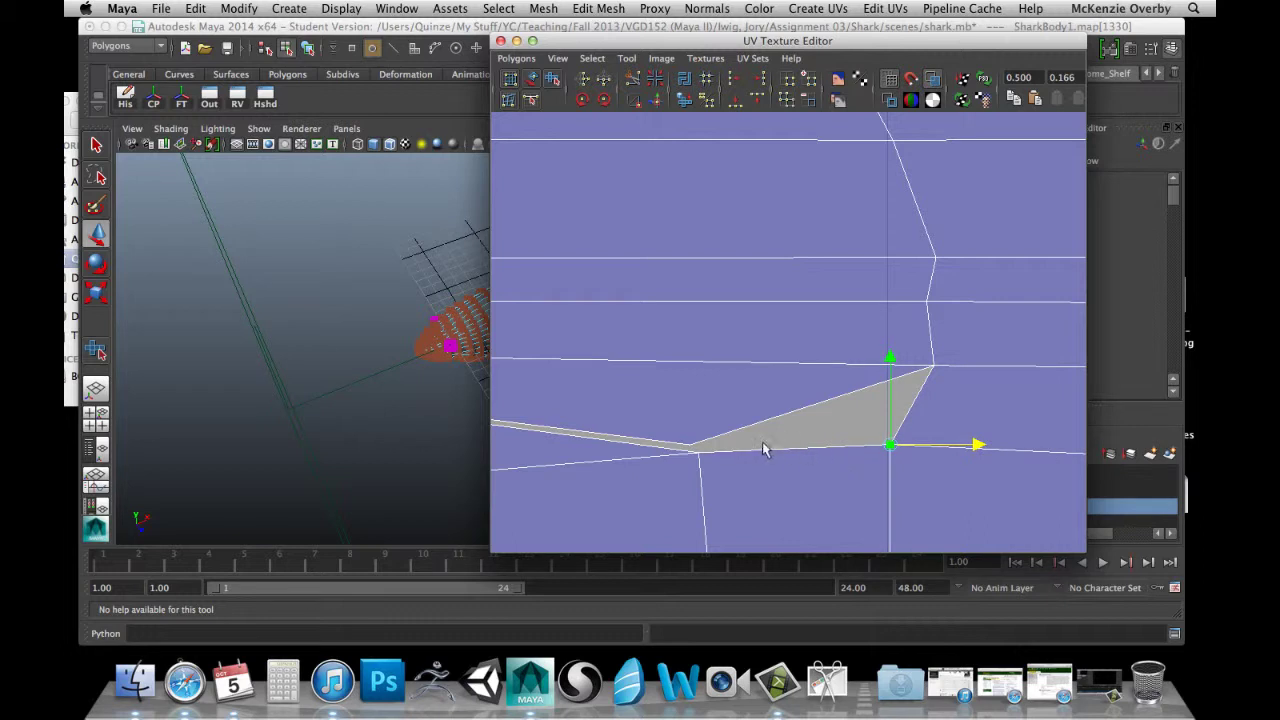
Switch to edge selection, check the triangular gap's edge pairing, and sew the thin sliver leading into it.
right_click_drag(705, 447, 717, 408)
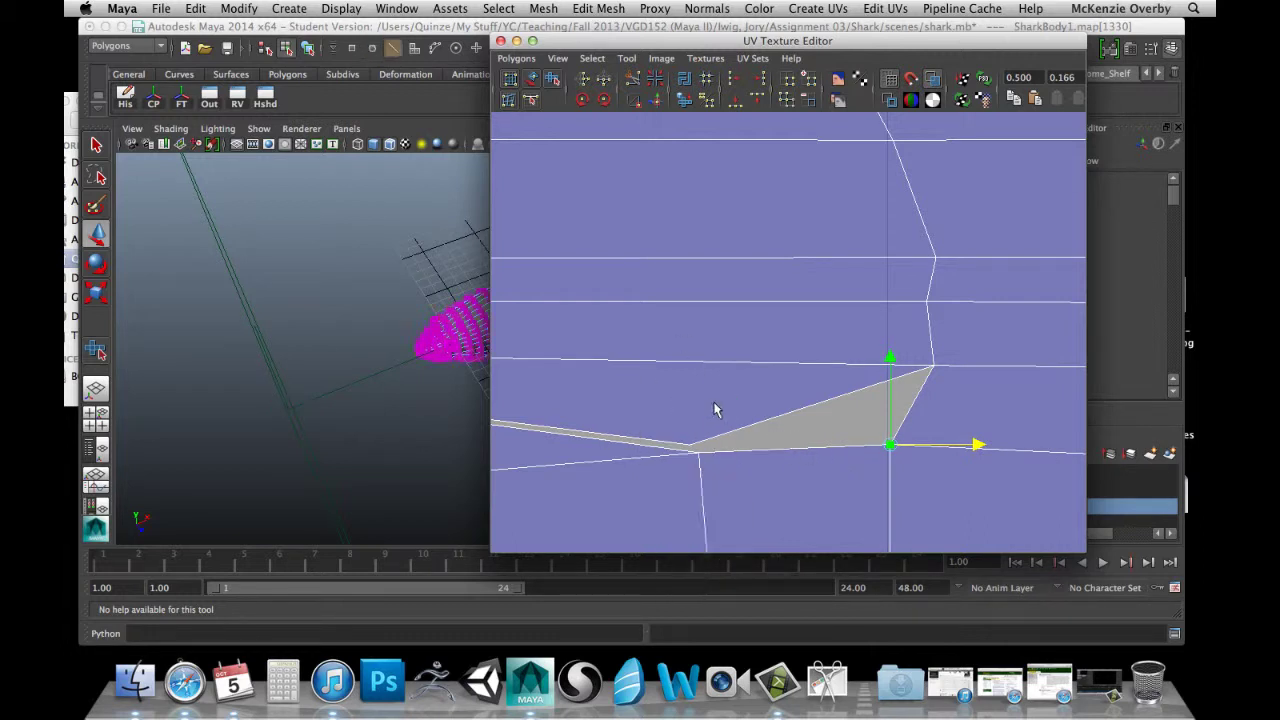
left_click(732, 437)
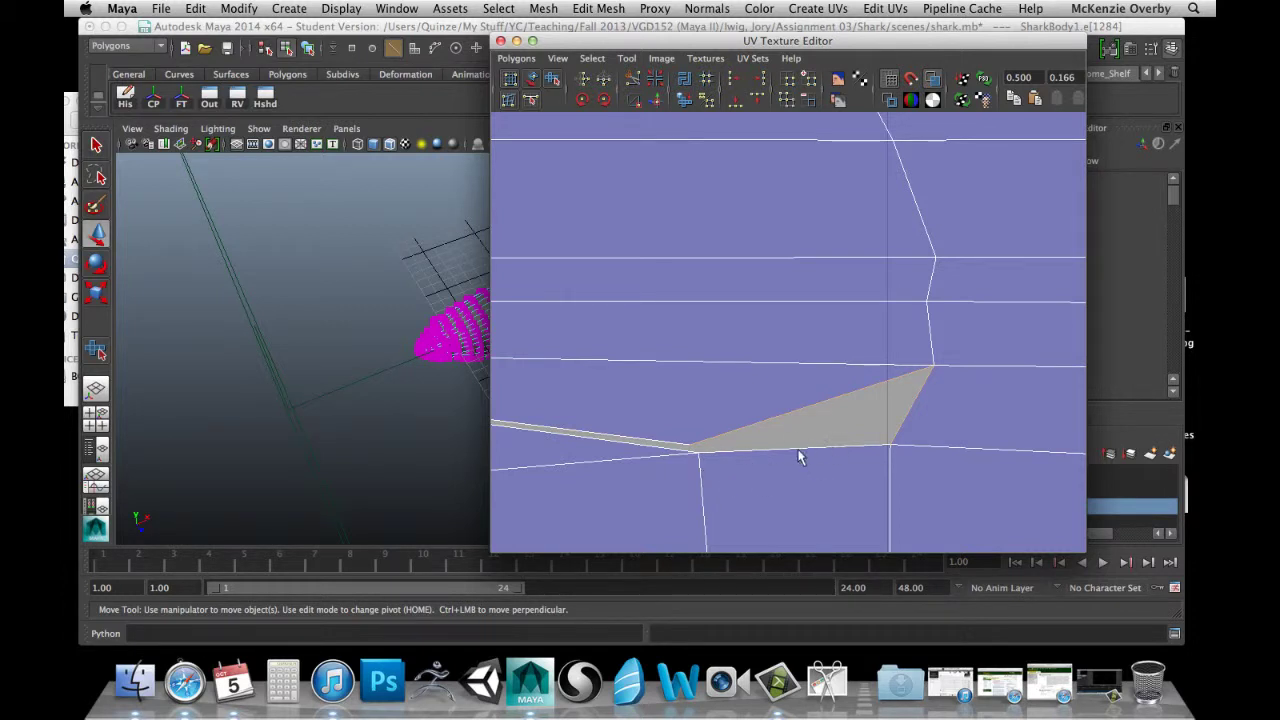
left_click(738, 388)
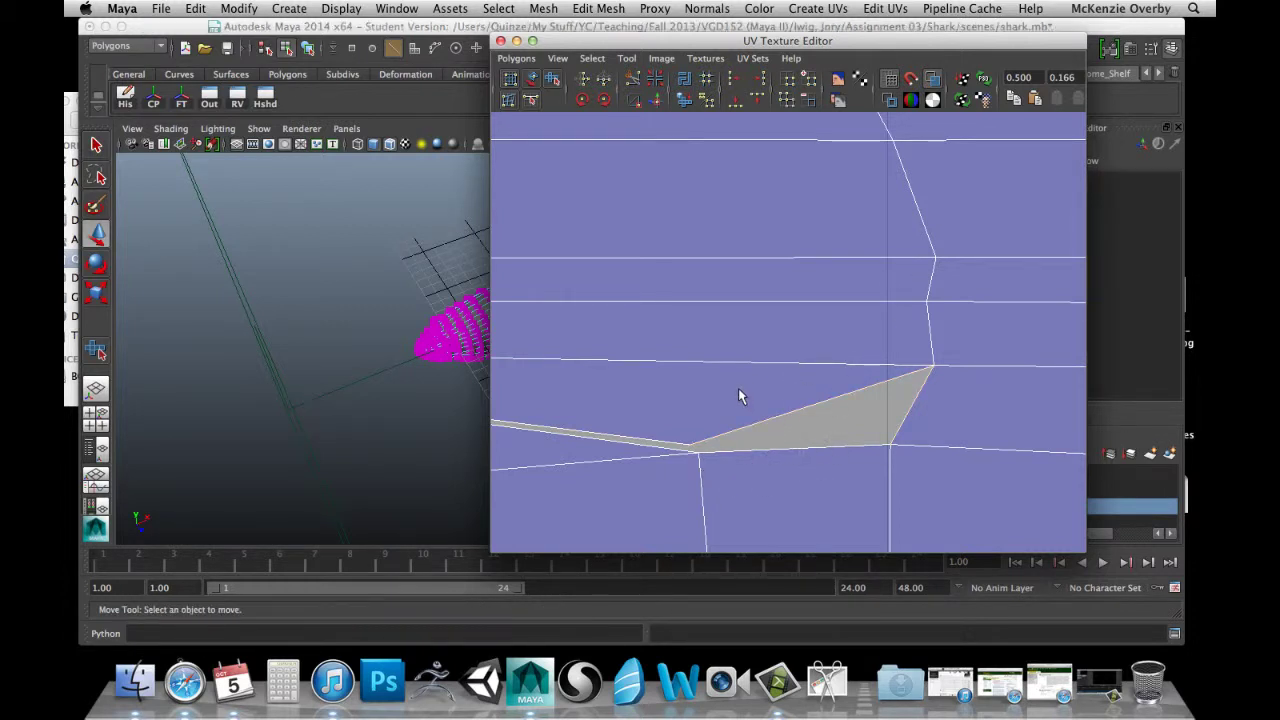
left_click(672, 442)
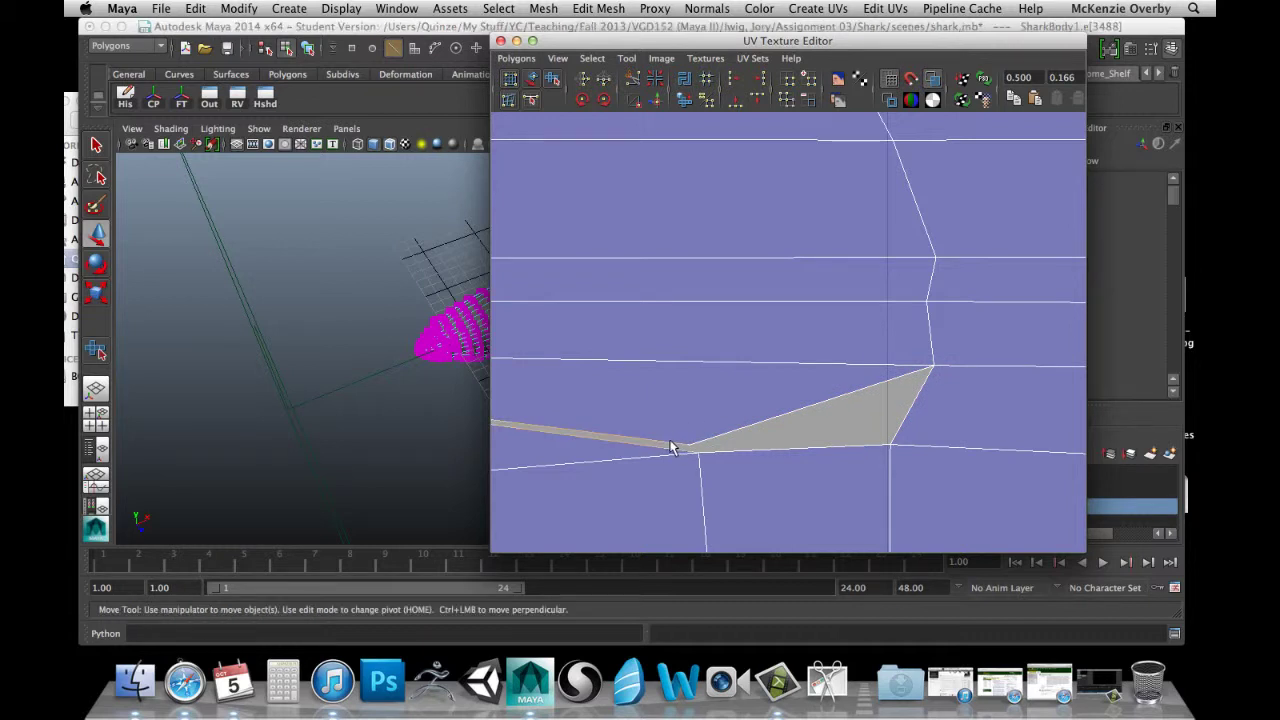
left_click(635, 103)
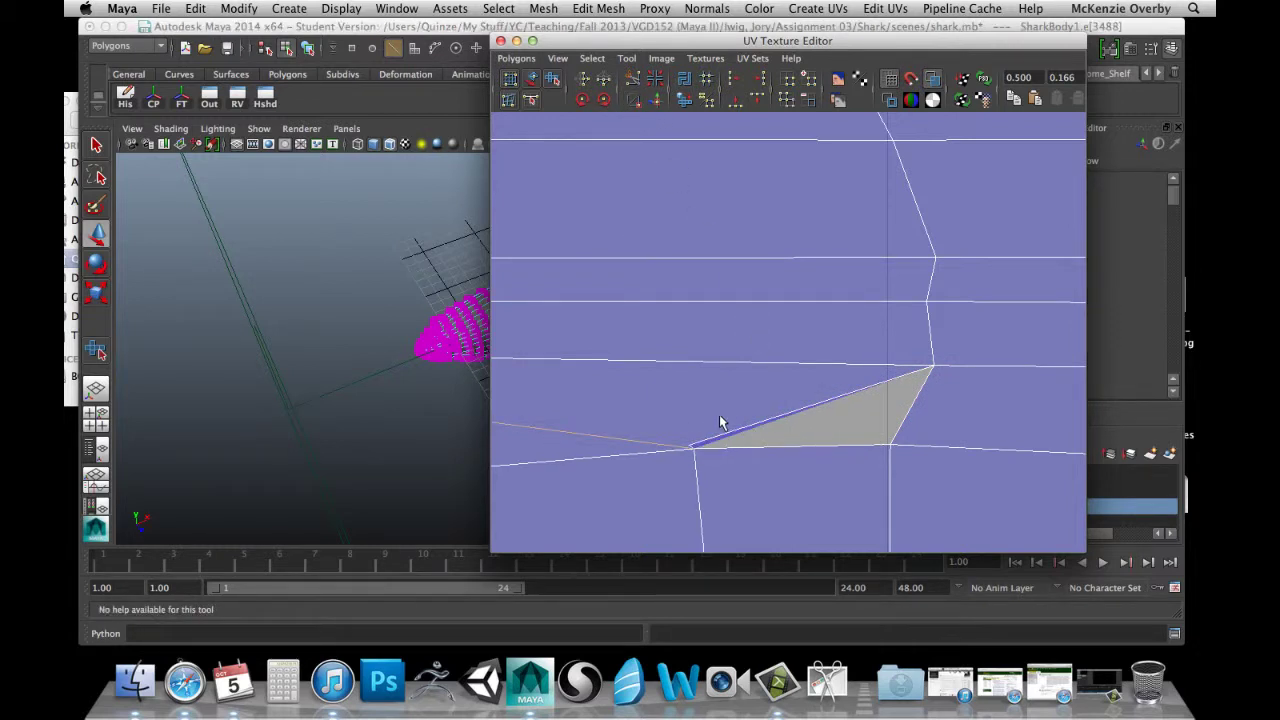
scroll(702, 416, "up", 3)
middle_click_drag(718, 422, 743, 355, "alt")
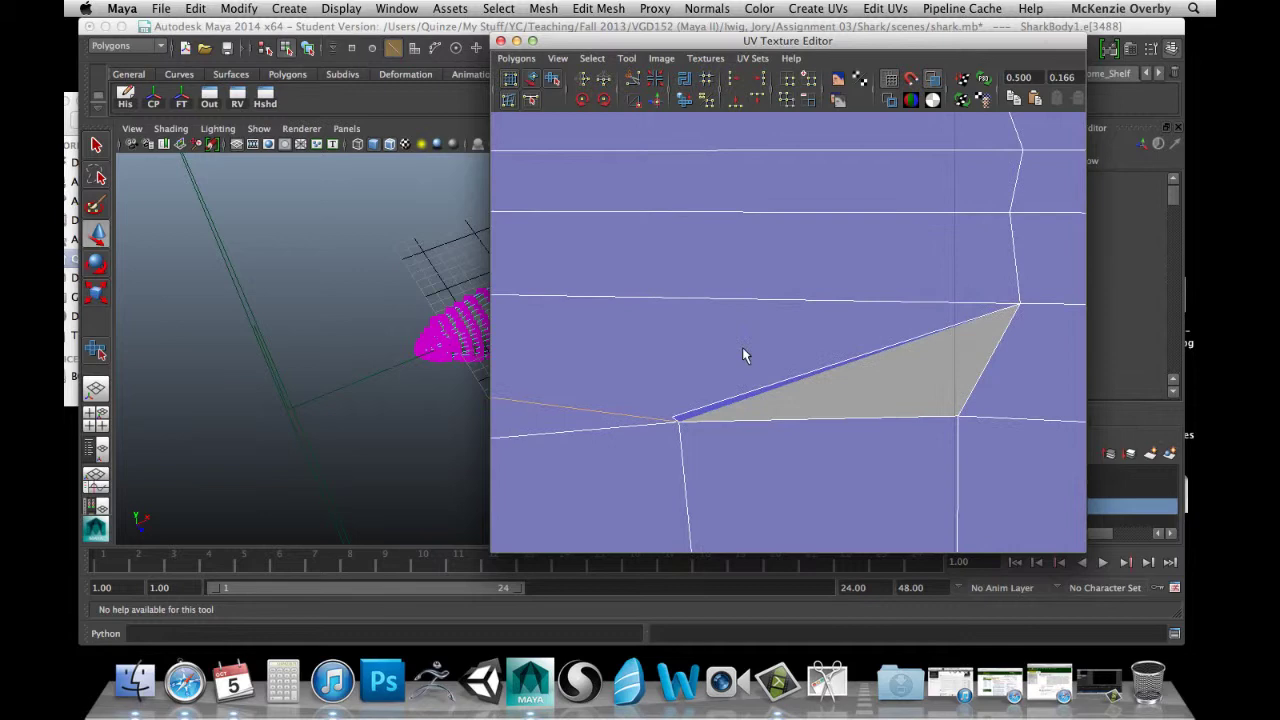
Switch to UV selection and move the UV at the gap's near corner onto the lower border's far corner, closing the triangular gap.
right_click_drag(676, 420, 686, 417)
left_click(674, 419)
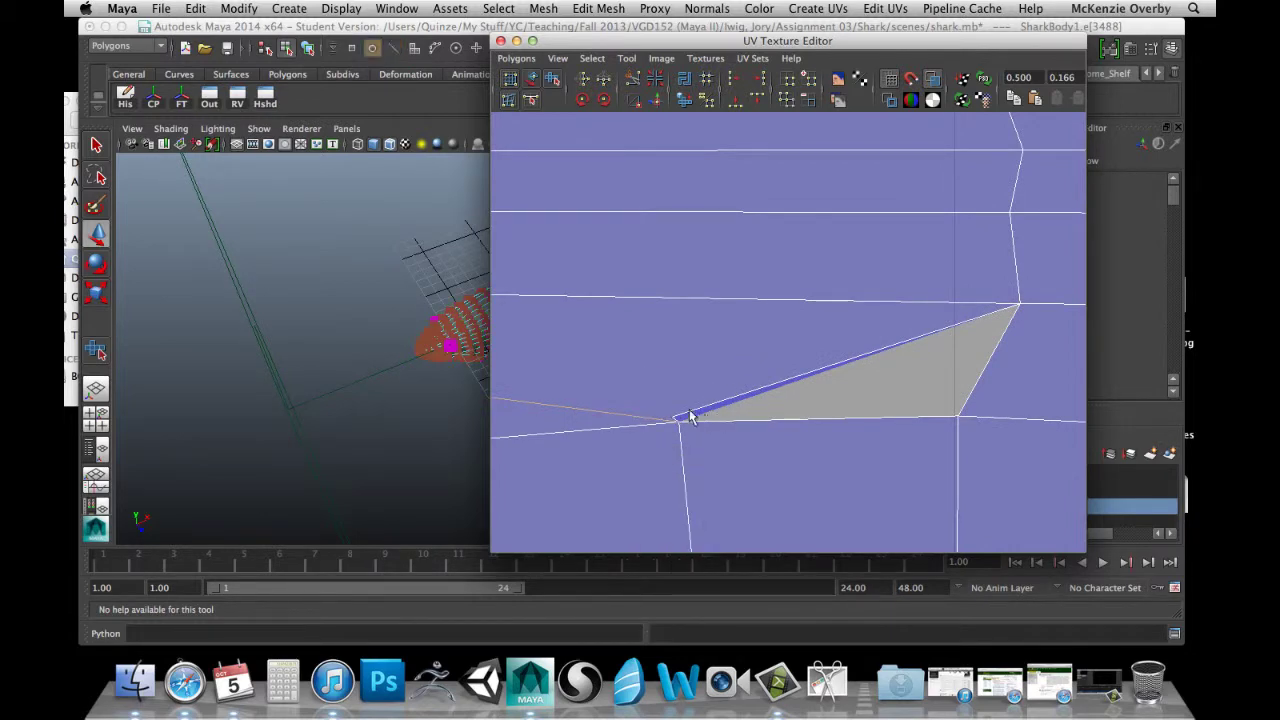
key("w")
left_click_drag(757, 417, 962, 418)
left_click_drag(880, 326, 880, 309)
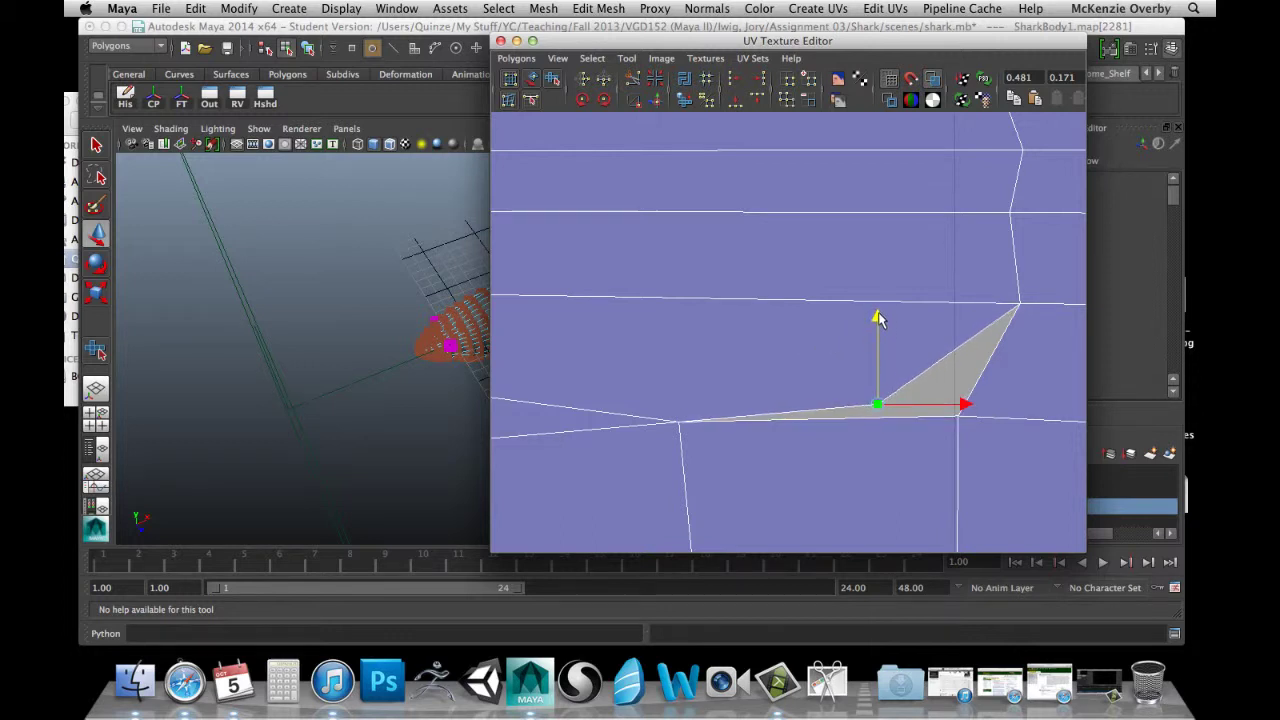
left_click_drag(963, 402, 1027, 402)
left_click_drag(940, 318, 942, 327)
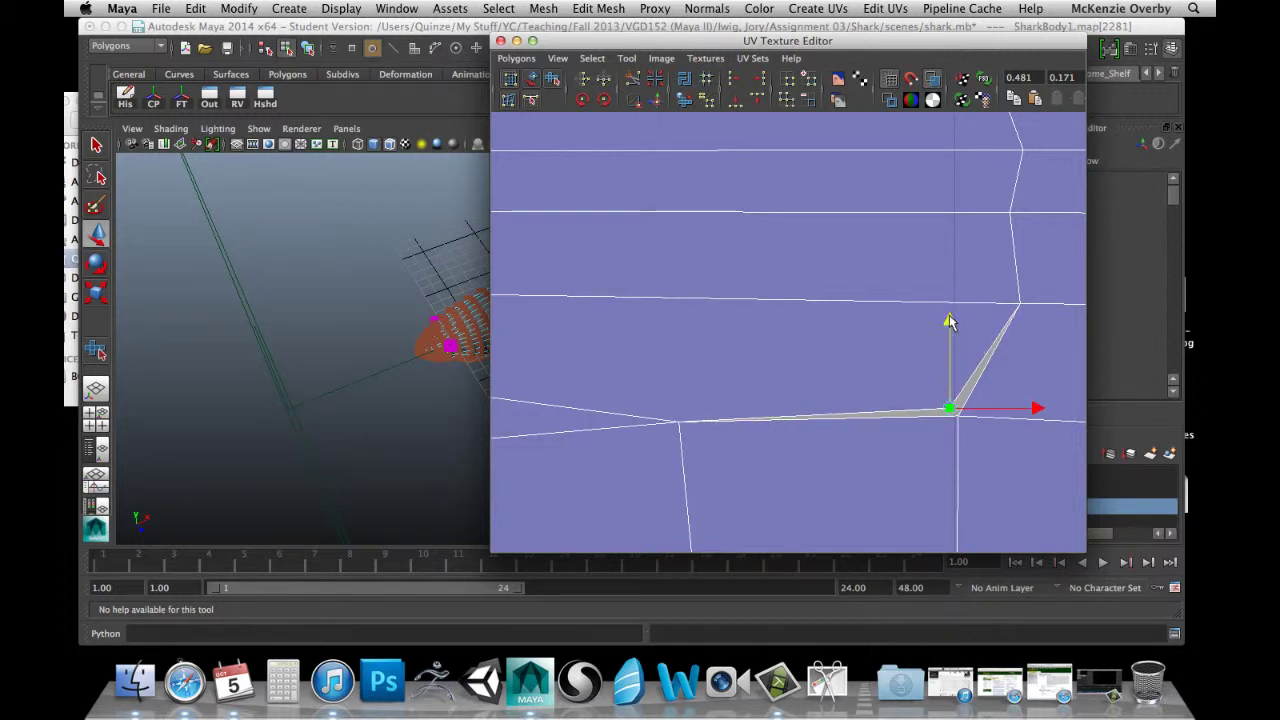
left_click_drag(1036, 405, 1040, 405)
Switch to edge selection and sew the border edges along the narrowed gap together.
right_click_drag(966, 356, 941, 318)
left_click(950, 415)
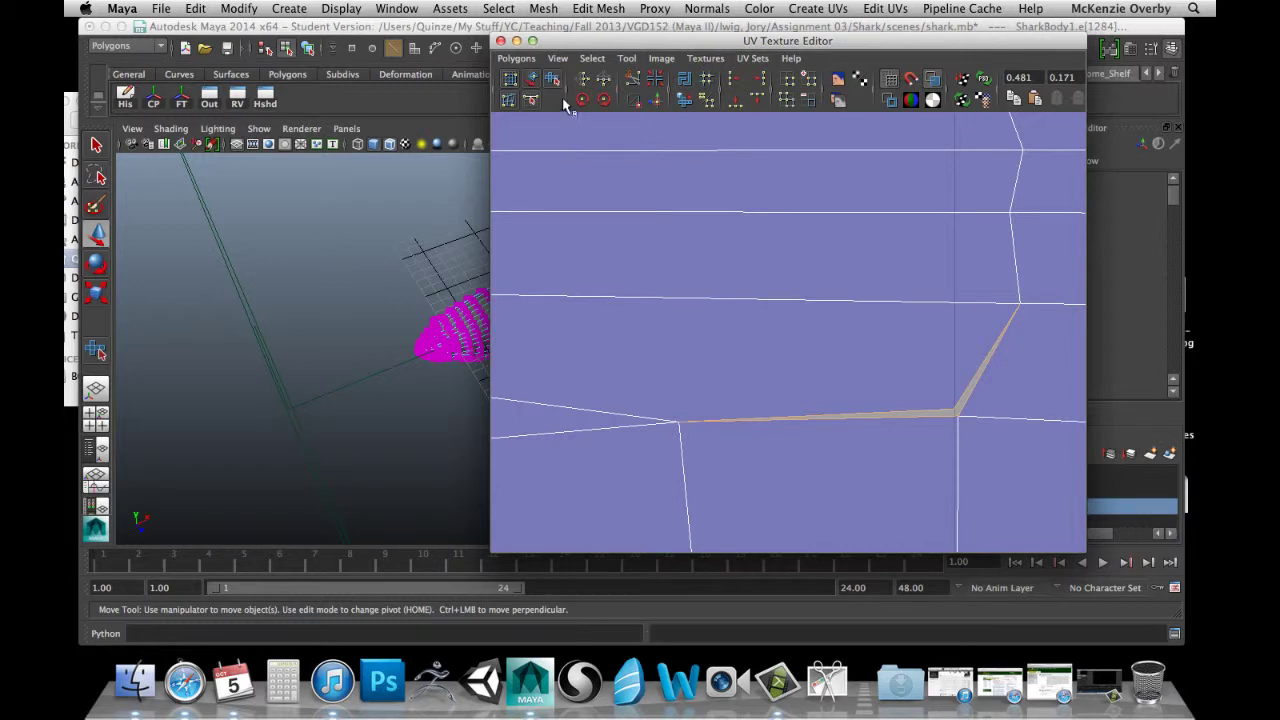
left_click(640, 102)
scroll(807, 329, "down", 4)
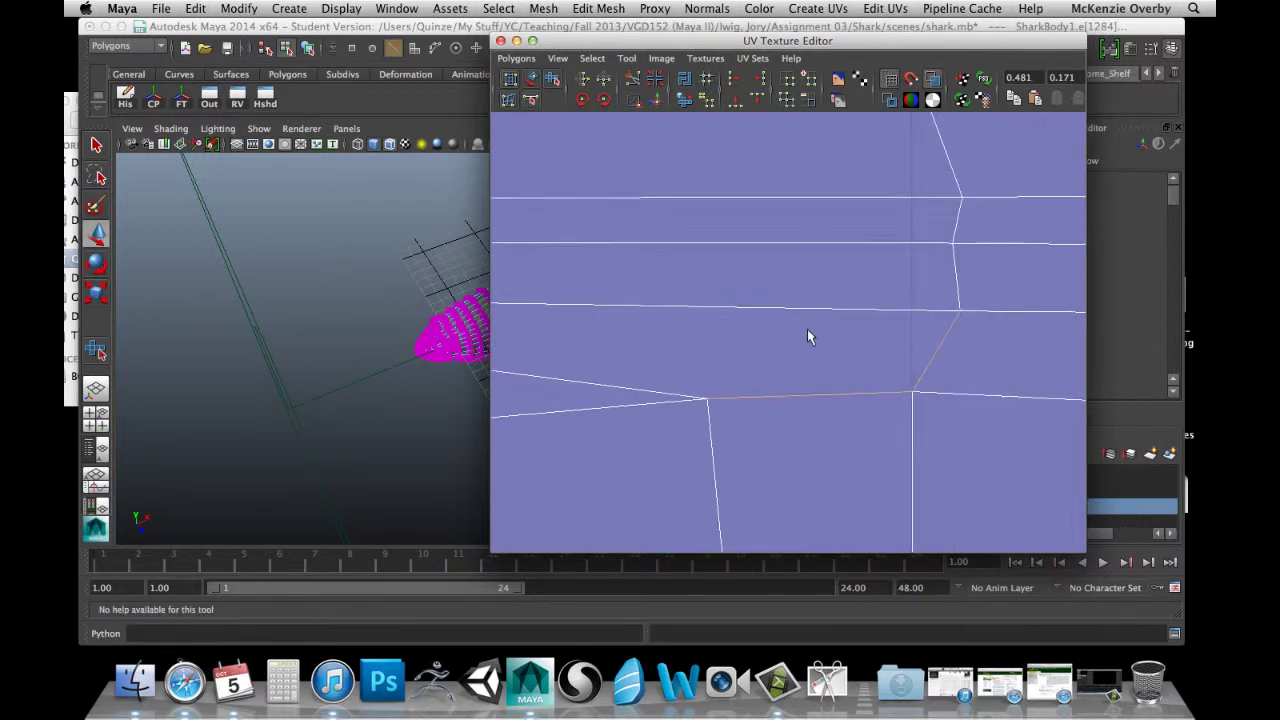
scroll(807, 335, "down", 5)
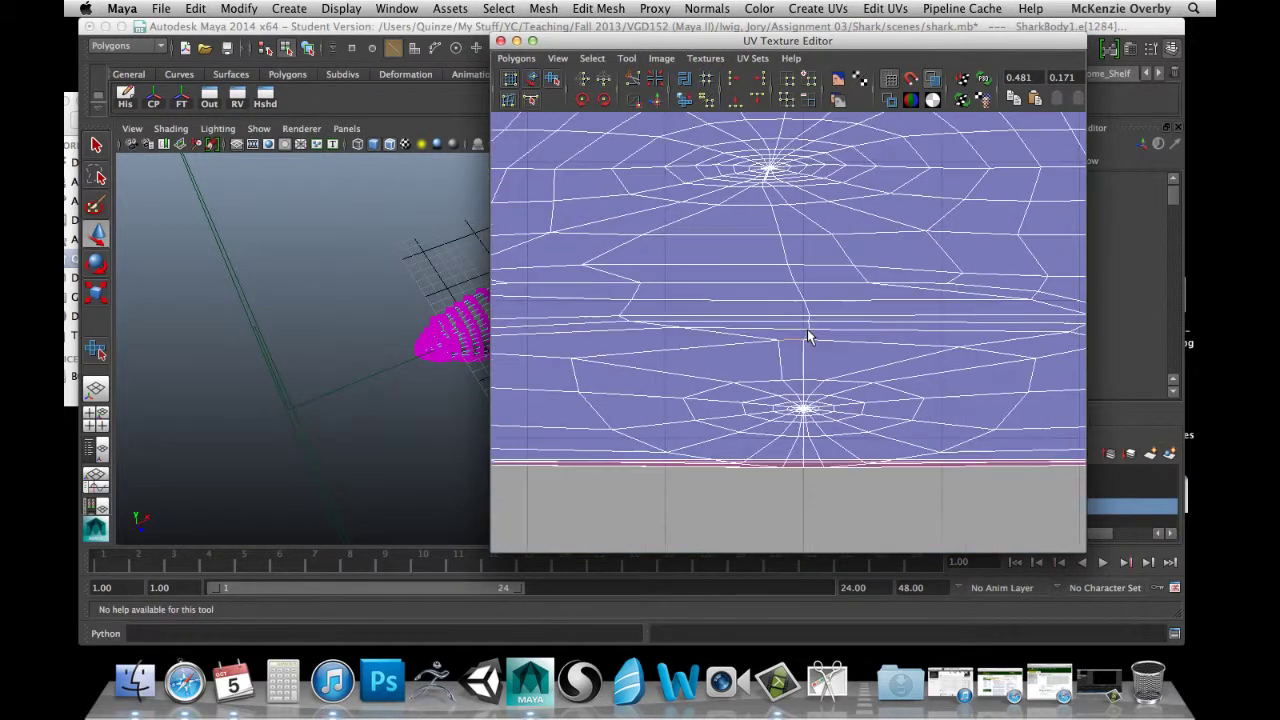
Select the block of UVs across the lower middle of the shark body layout and relax it with the Smooth UV Tool.
right_click_drag(808, 337, 846, 337)
scroll(846, 337, "down", 4)
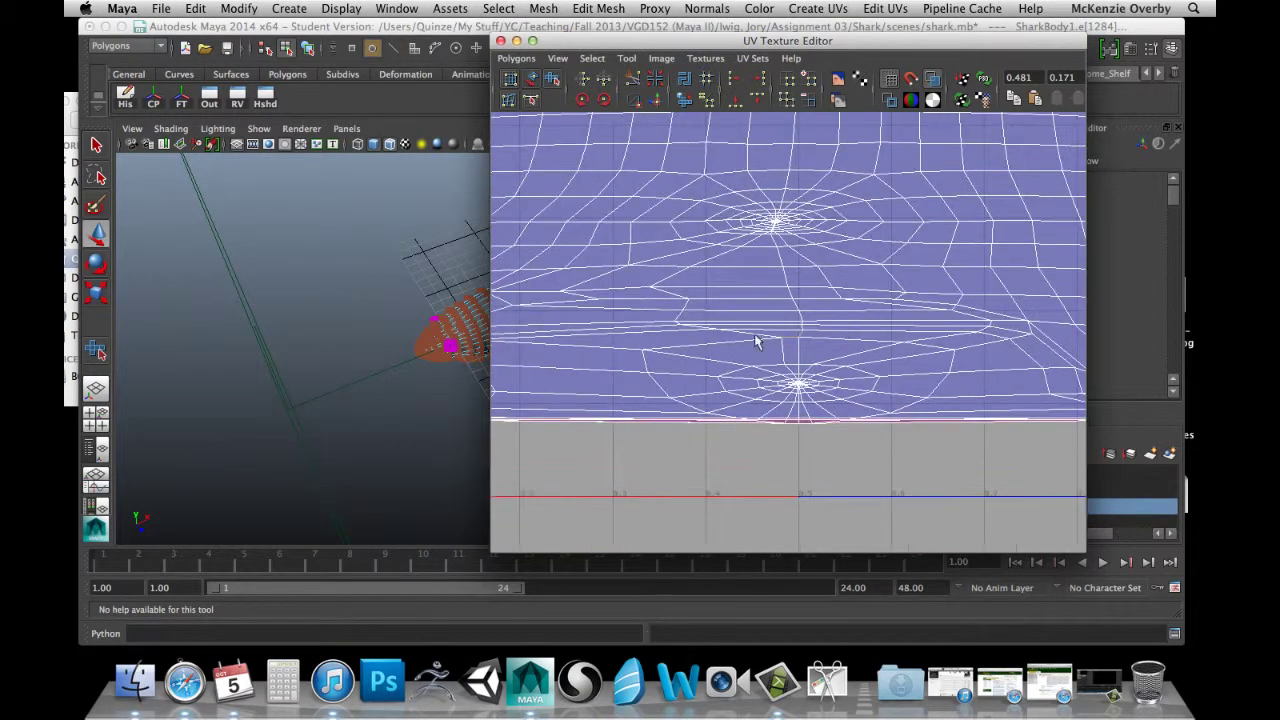
scroll(730, 313, "down", 3)
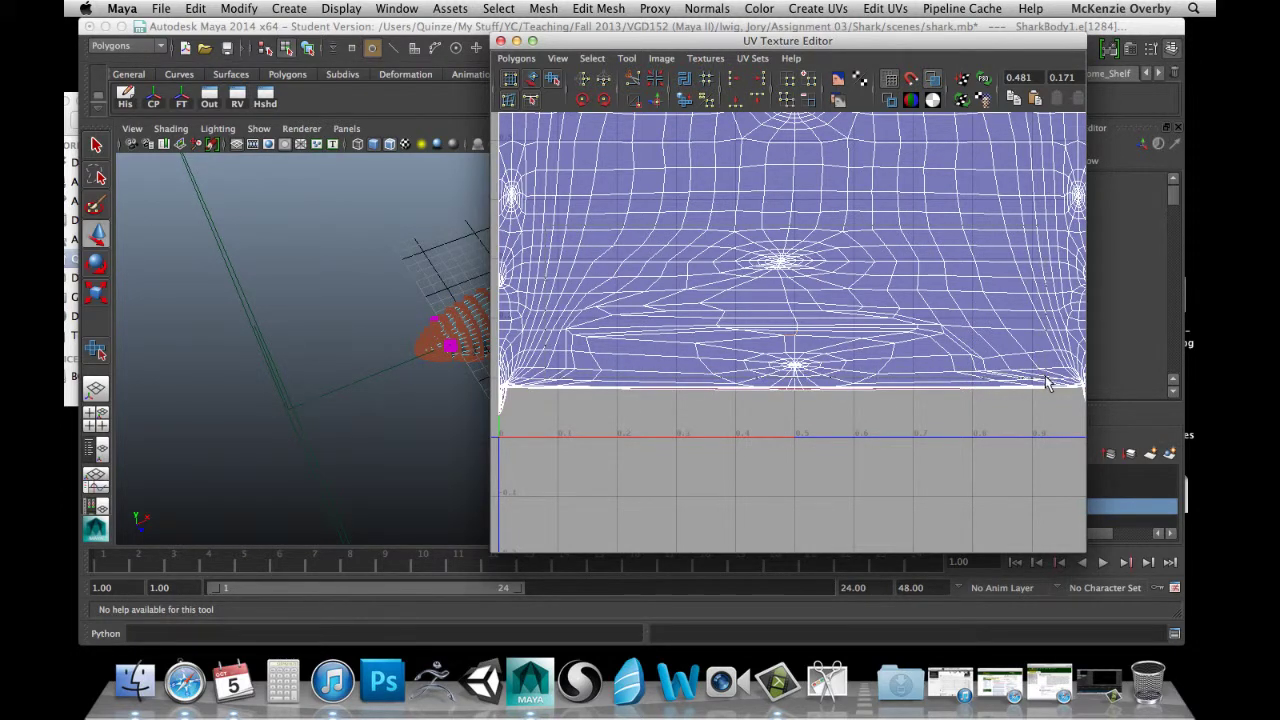
left_click_drag(1046, 380, 1046, 380)
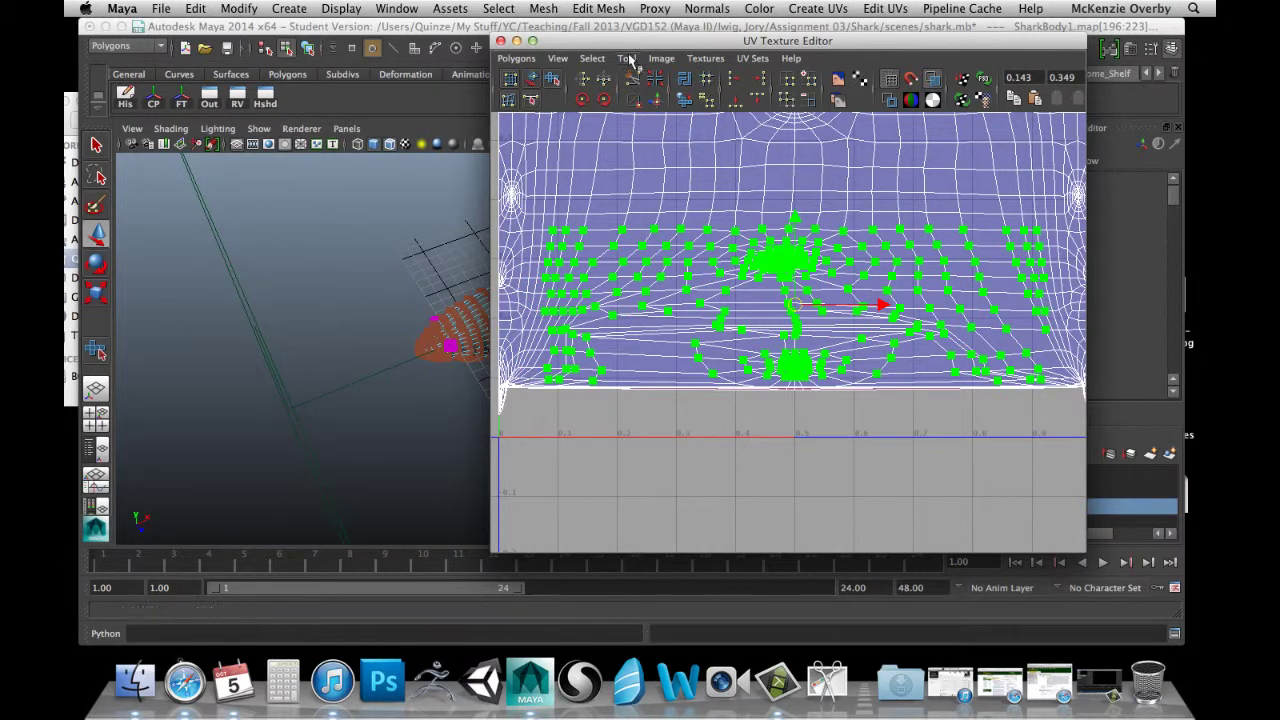
left_click(552, 78)
left_click_drag(520, 404, 936, 426)
left_click_drag(510, 403, 843, 397)
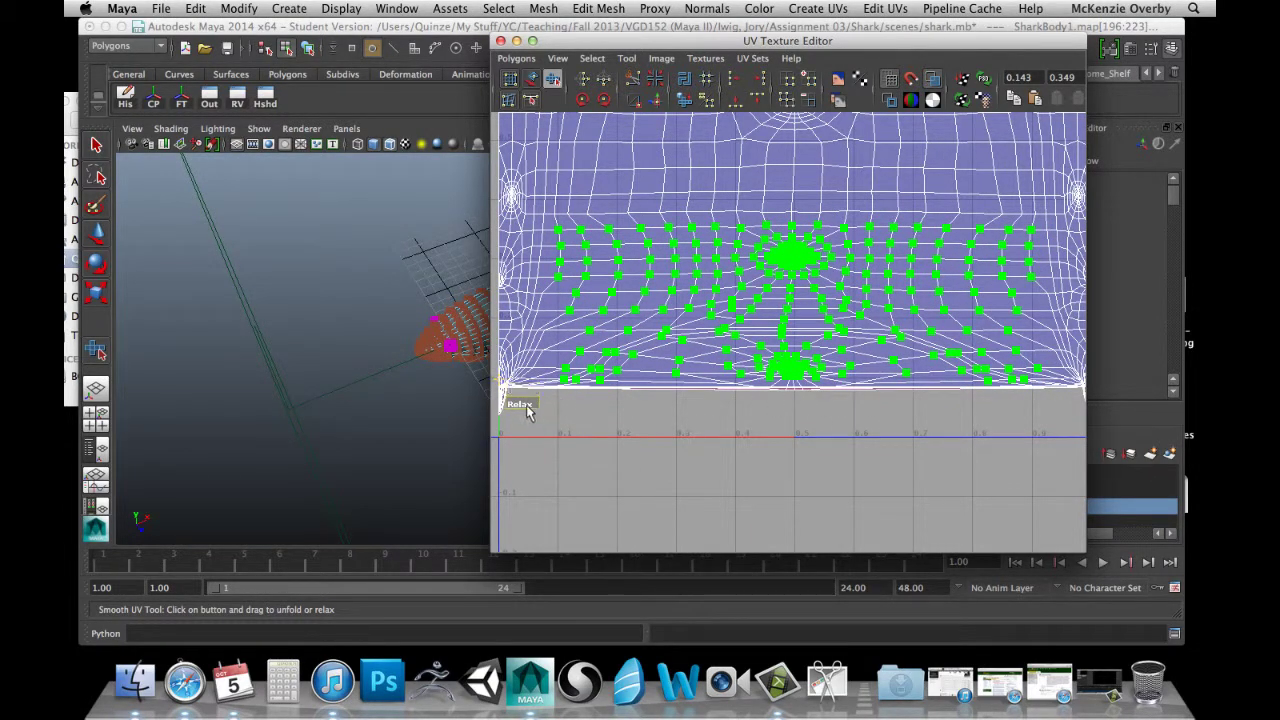
left_click_drag(520, 403, 1052, 420)
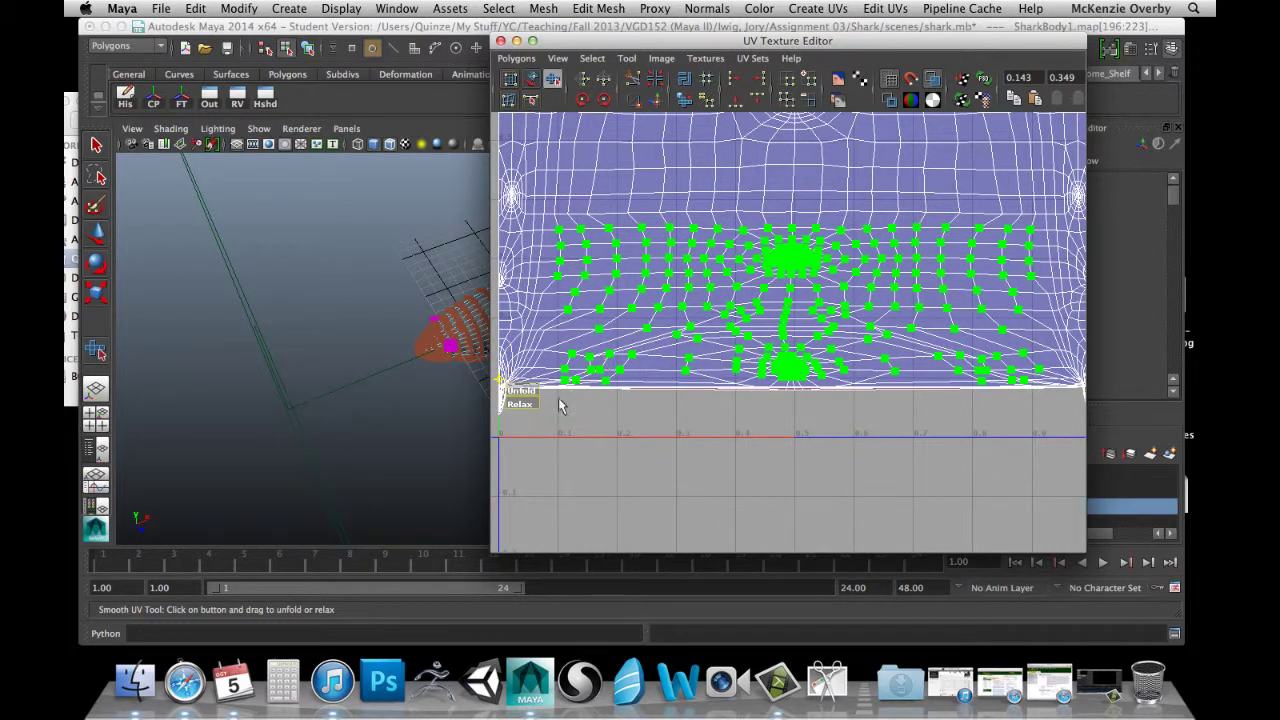
left_click_drag(519, 413, 520, 408)
left_click_drag(606, 416, 585, 372)
left_click_drag(521, 403, 693, 396)
left_click(840, 287)
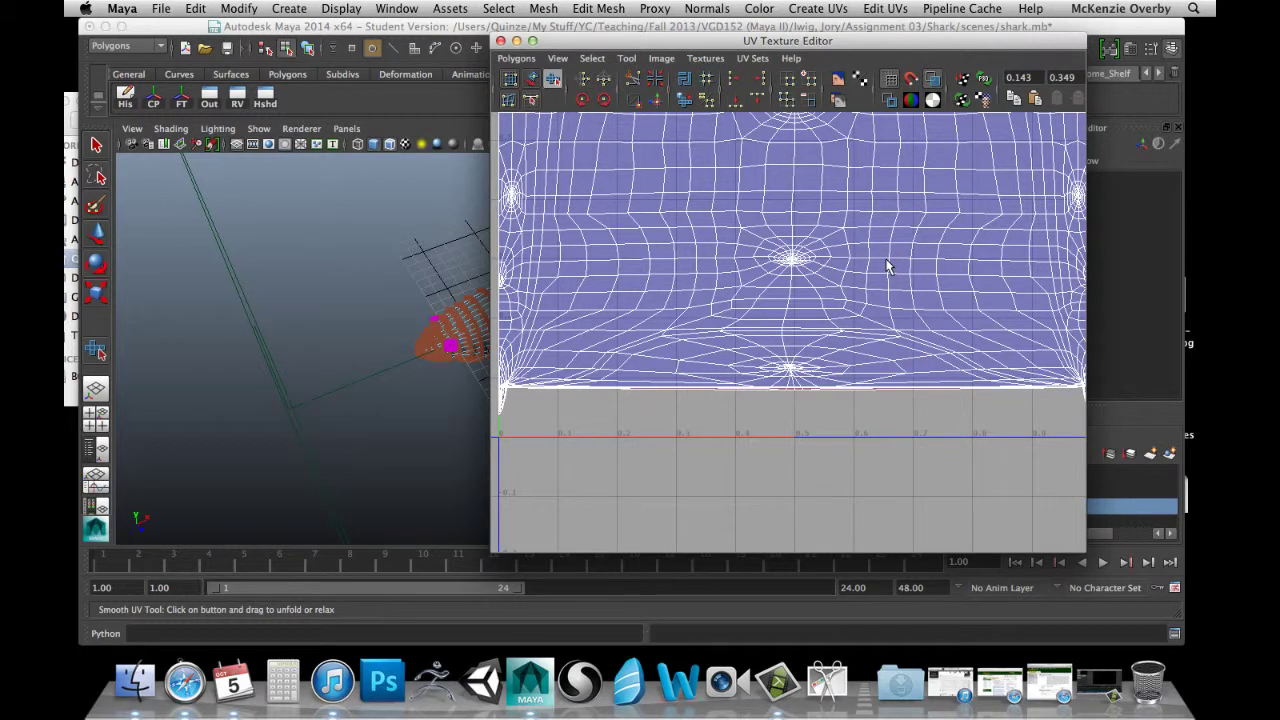
Try relaxing a UV selection grown from the tip of the lower-left corner spike, and undo it.
scroll(884, 266, "down", 4)
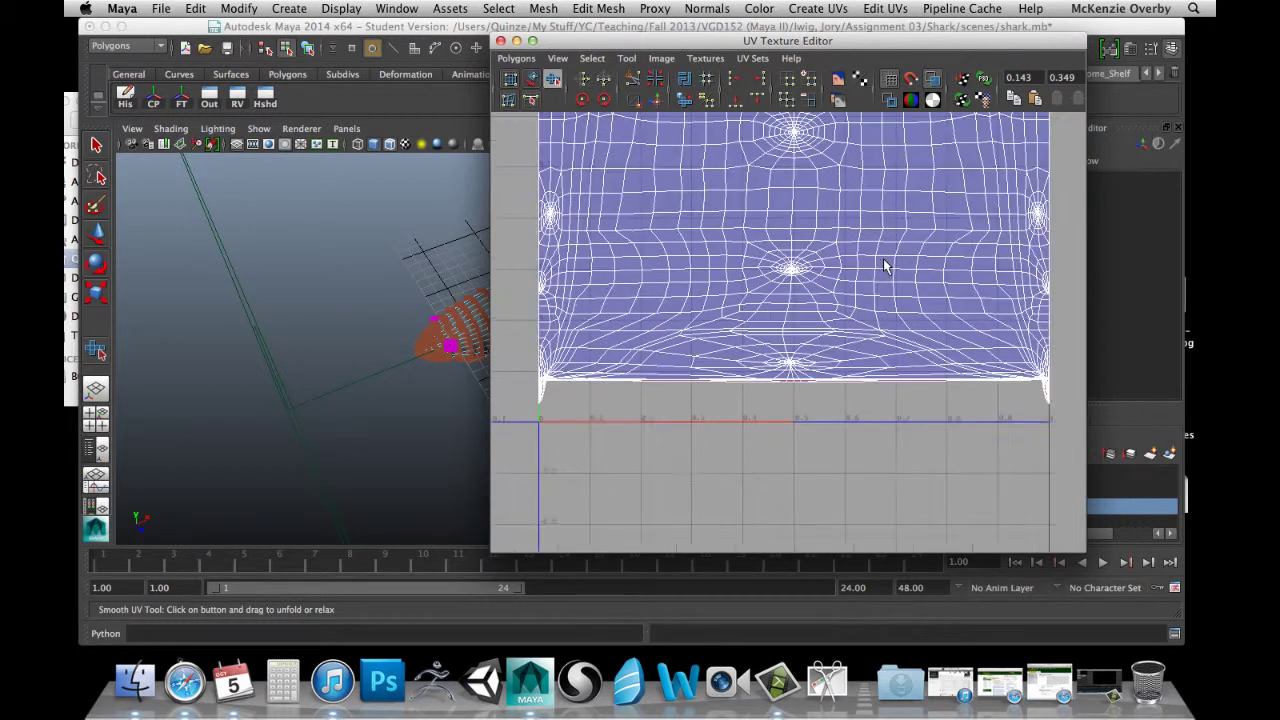
scroll(843, 270, "up", 6)
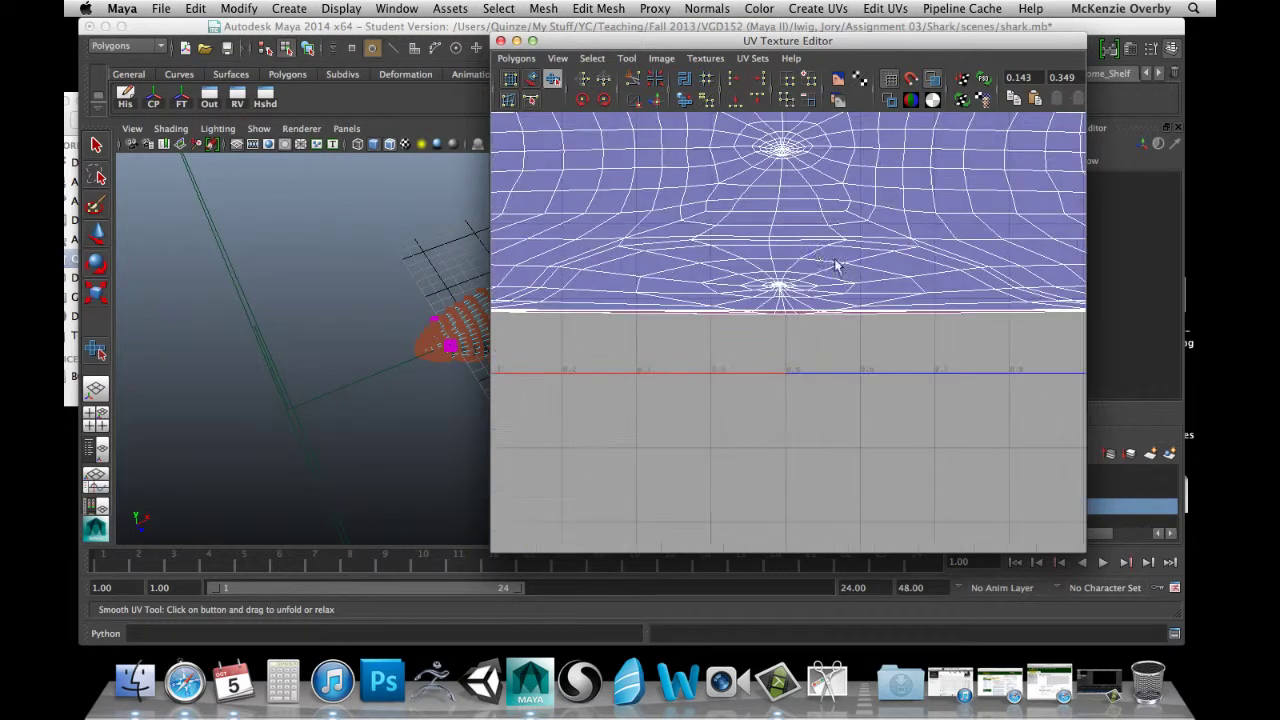
scroll(843, 271, "down", 5)
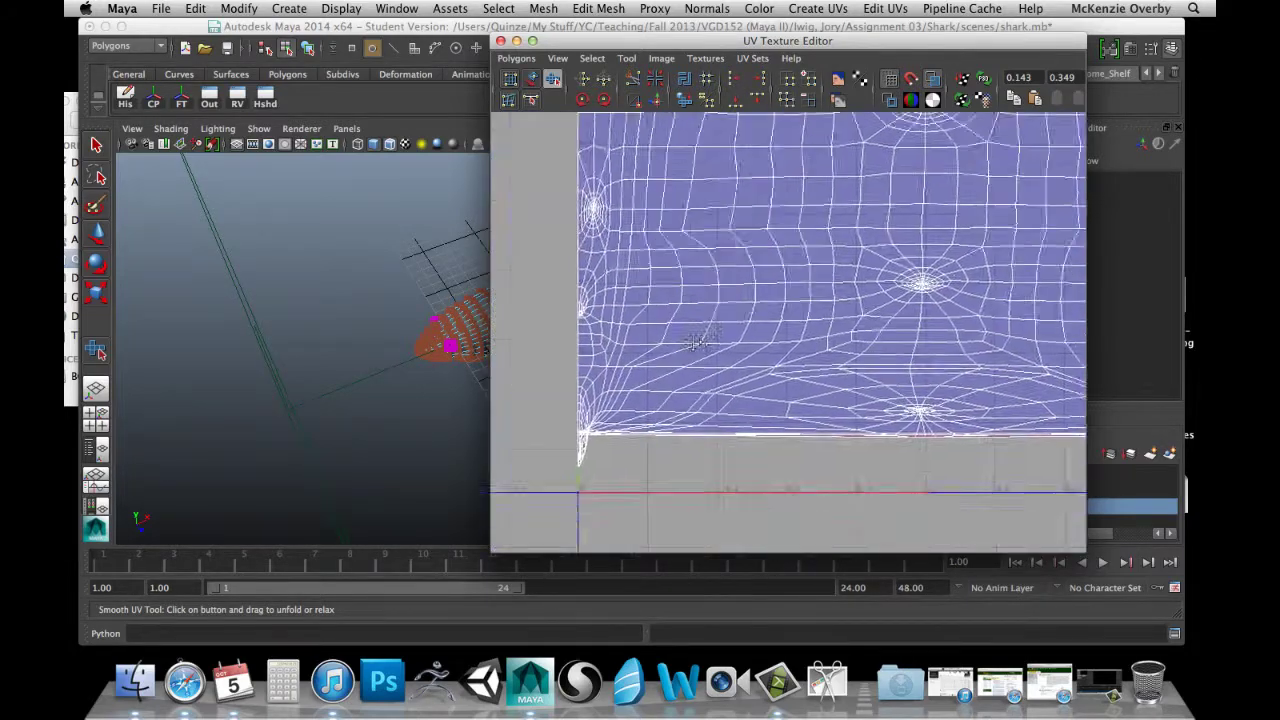
scroll(845, 270, "up", 2)
scroll(845, 270, "up", 5)
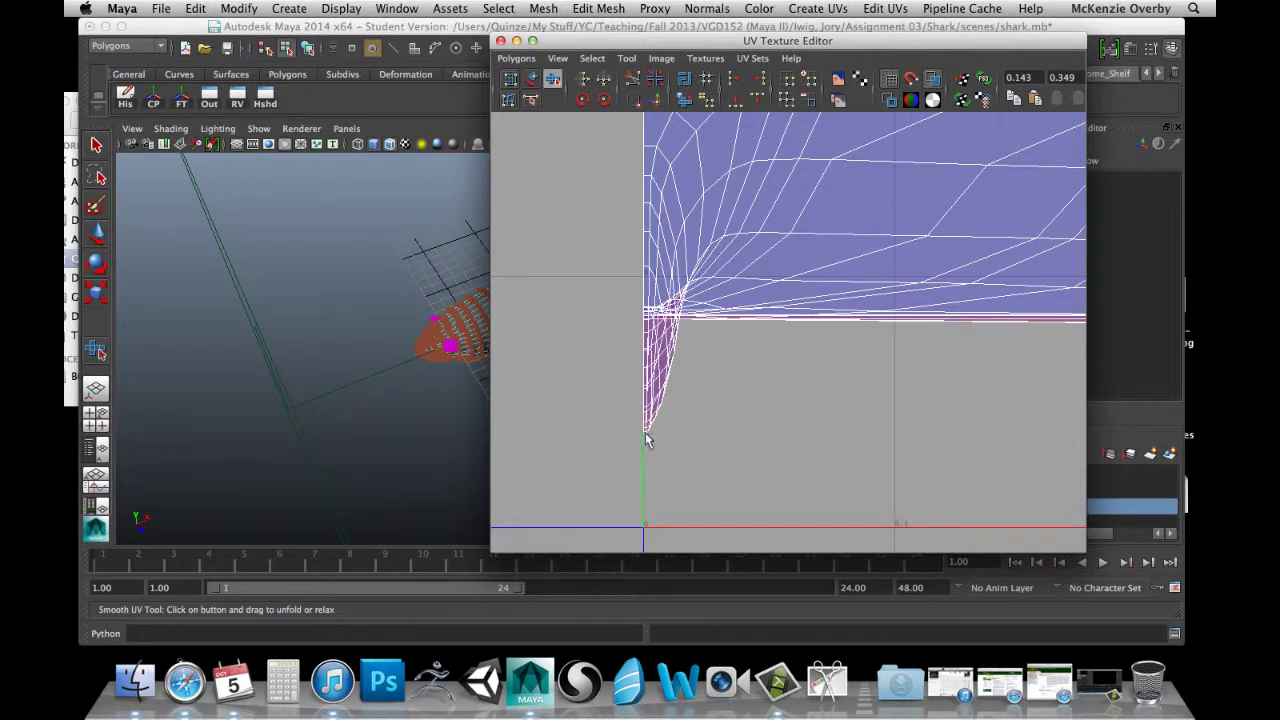
left_click(645, 433)
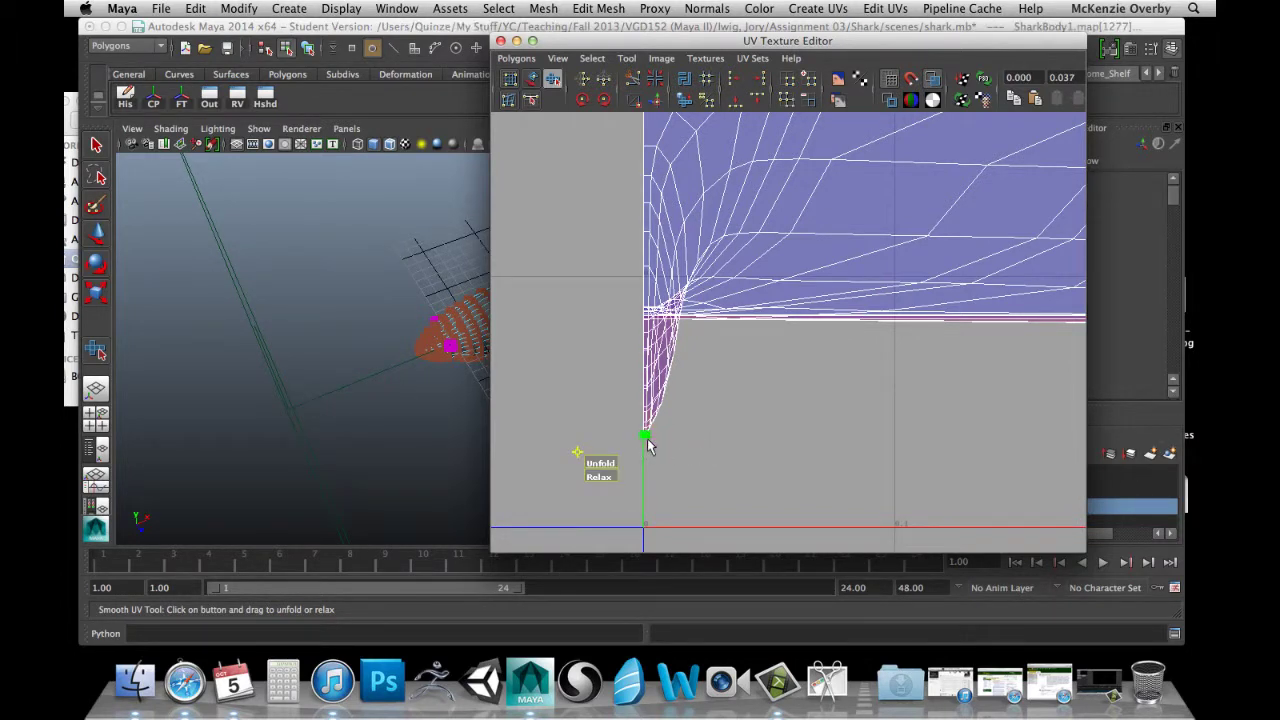
key("shift+period")
key("shift+period")
key("shift+period")
key("shift+period")
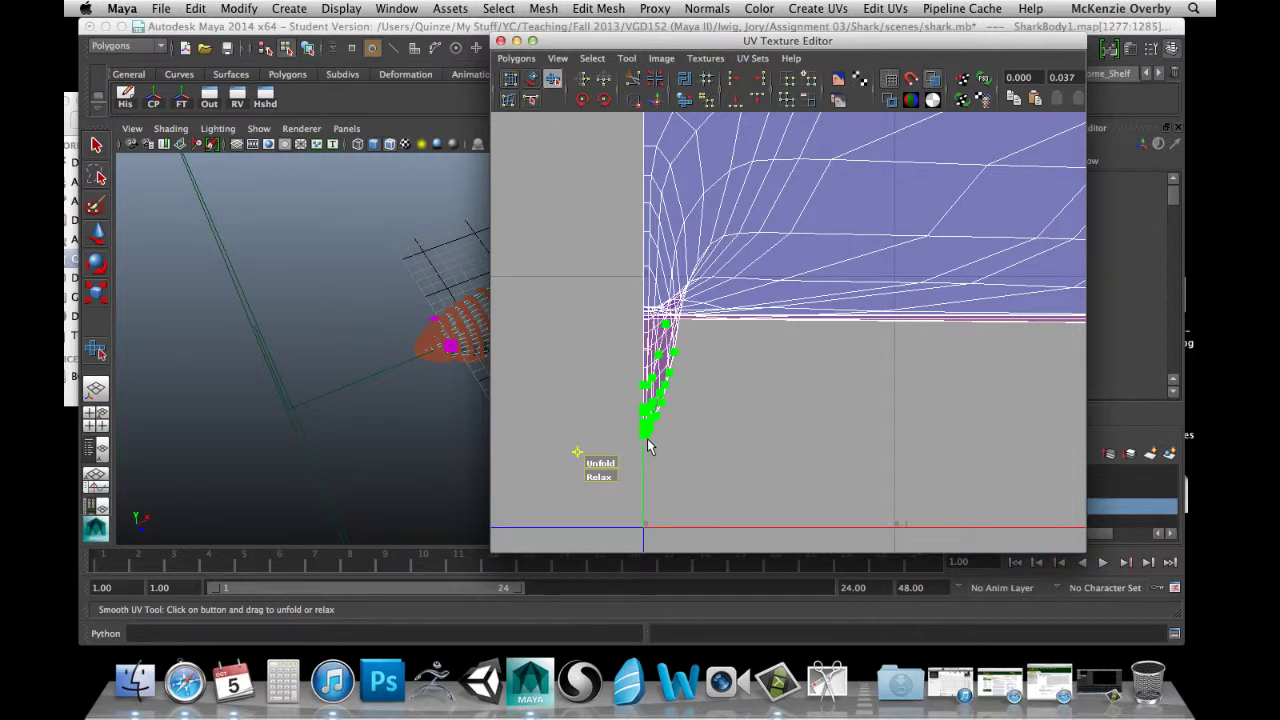
key("shift+period")
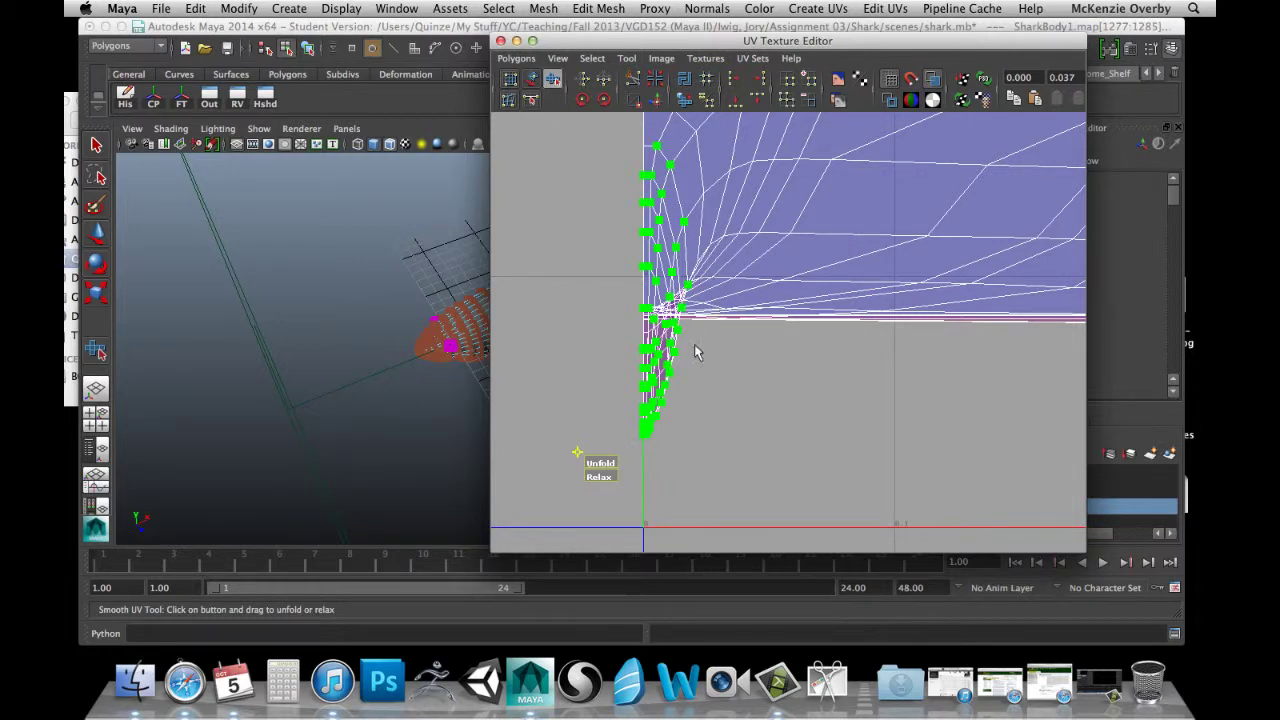
left_click_drag(600, 480, 815, 487)
key("z")
left_click(707, 383)
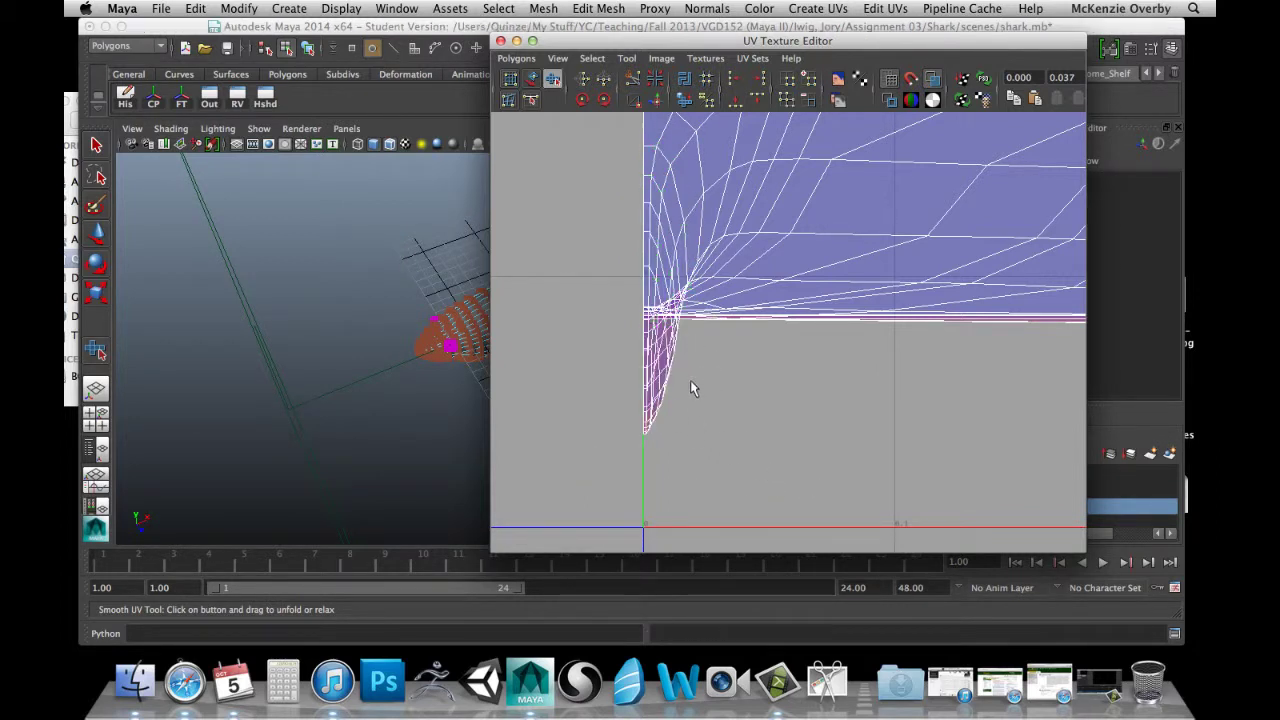
Select the column of UVs along the layout's lower-left vertical border, down to the tip of the corner spike.
left_click(647, 430)
left_click(678, 331)
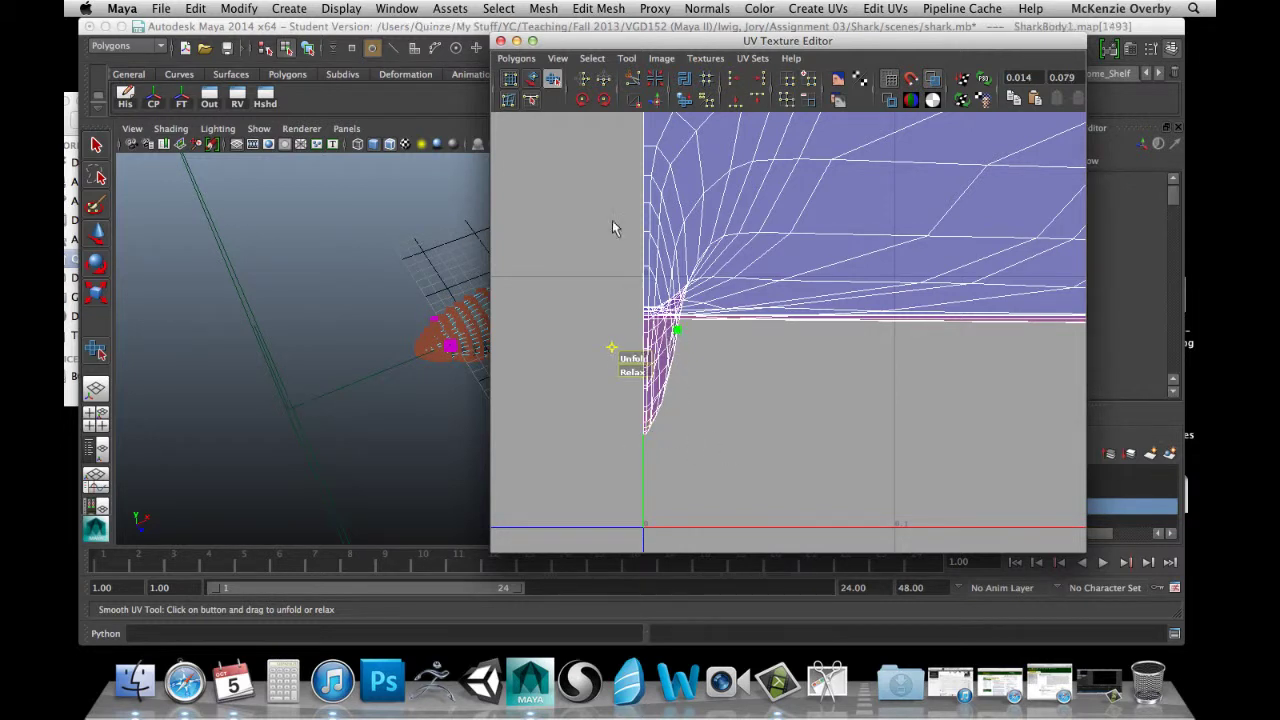
left_click(612, 222)
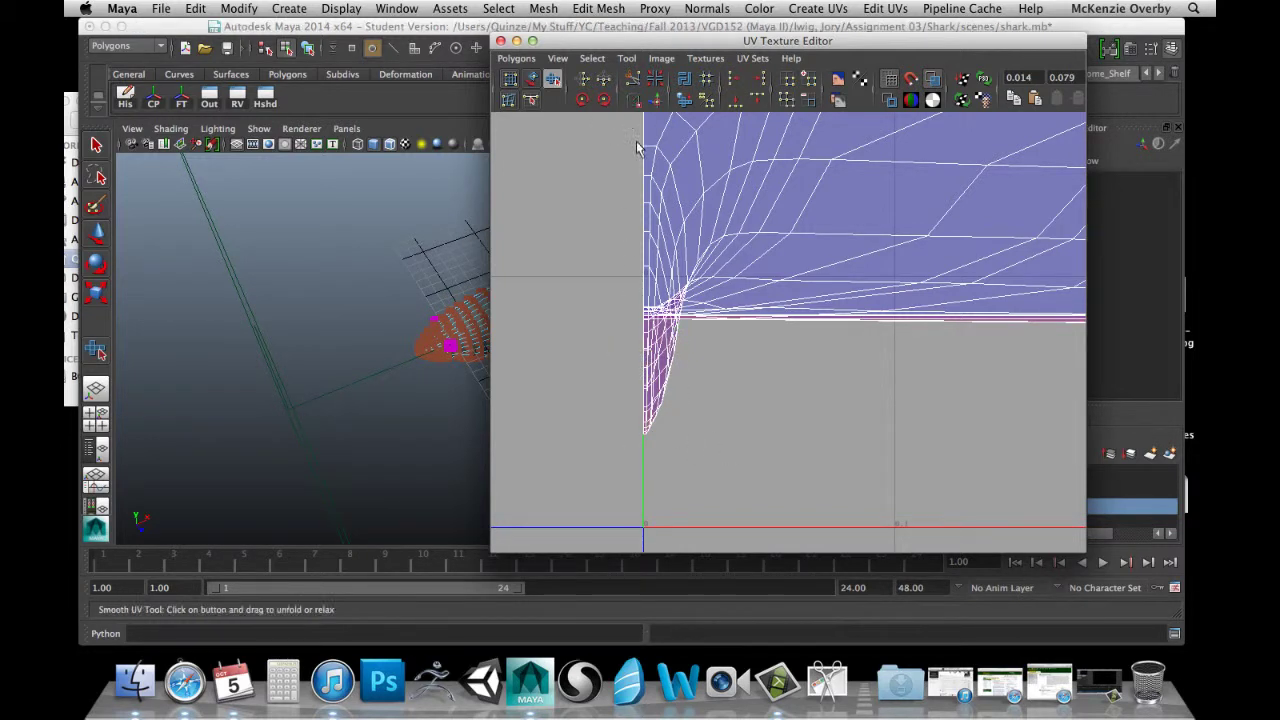
left_click_drag(646, 177, 644, 442)
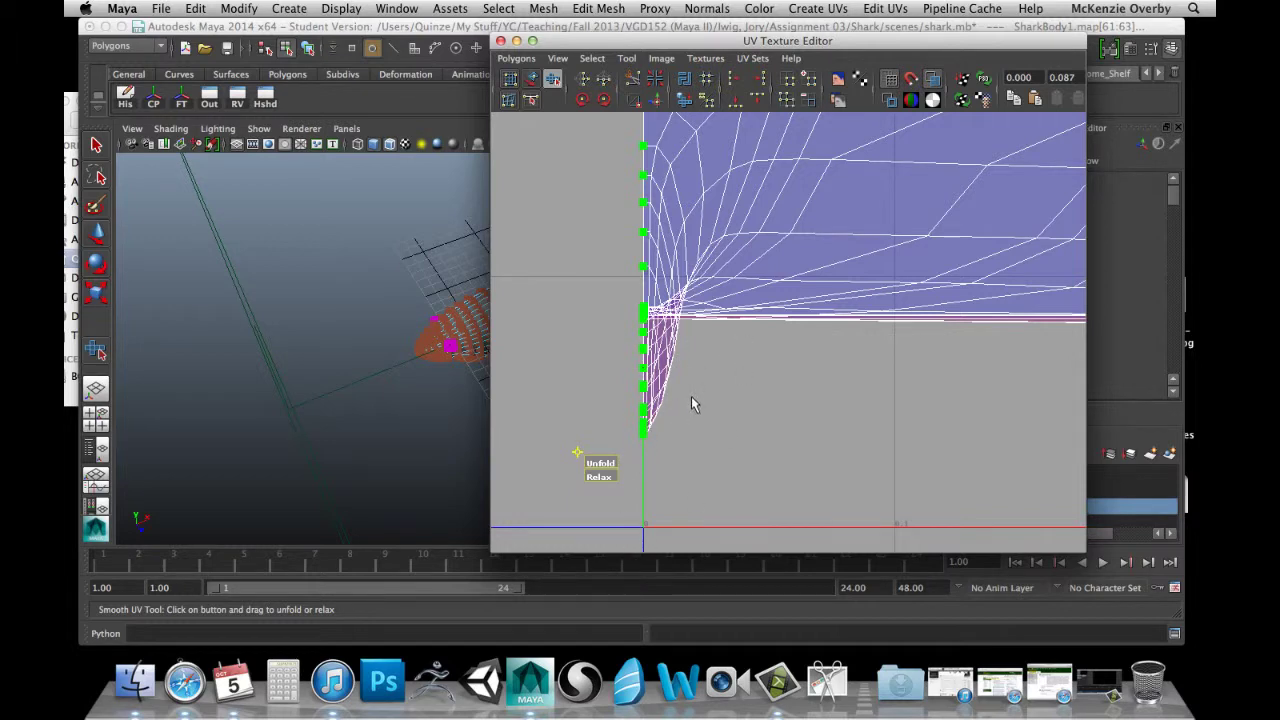
scroll(705, 371, "up", 4)
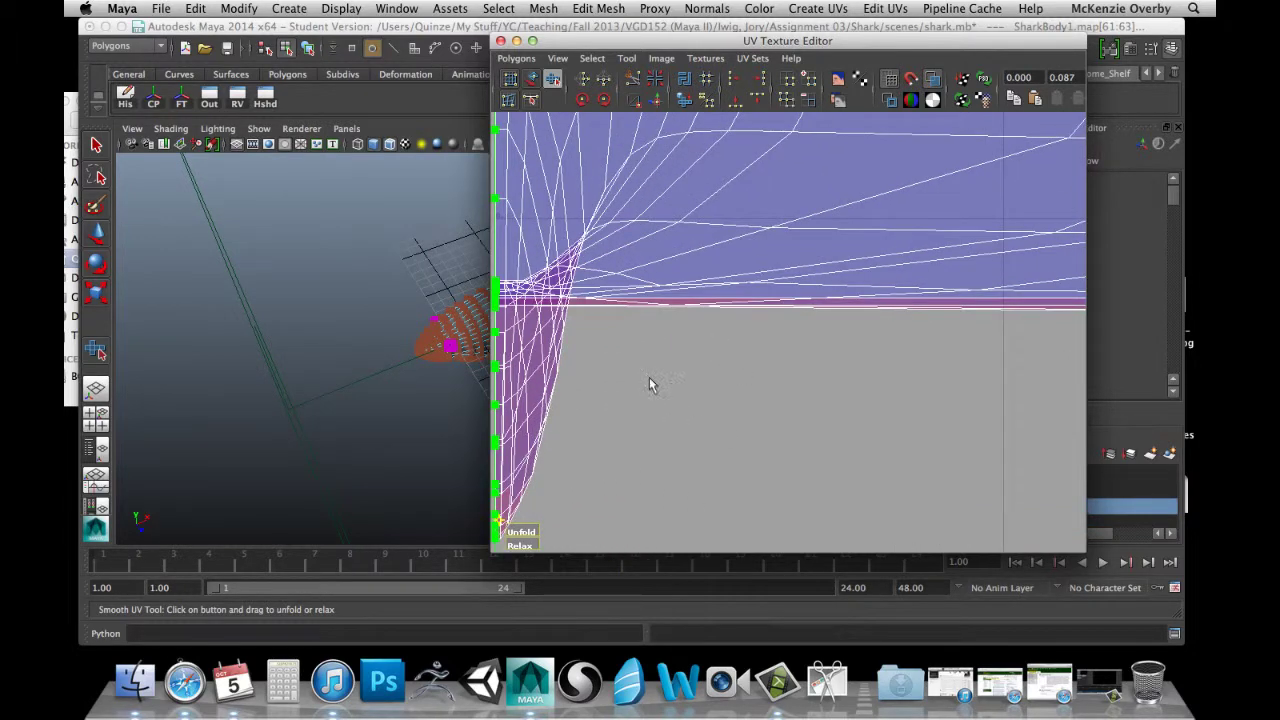
scroll(644, 354, "down", 4)
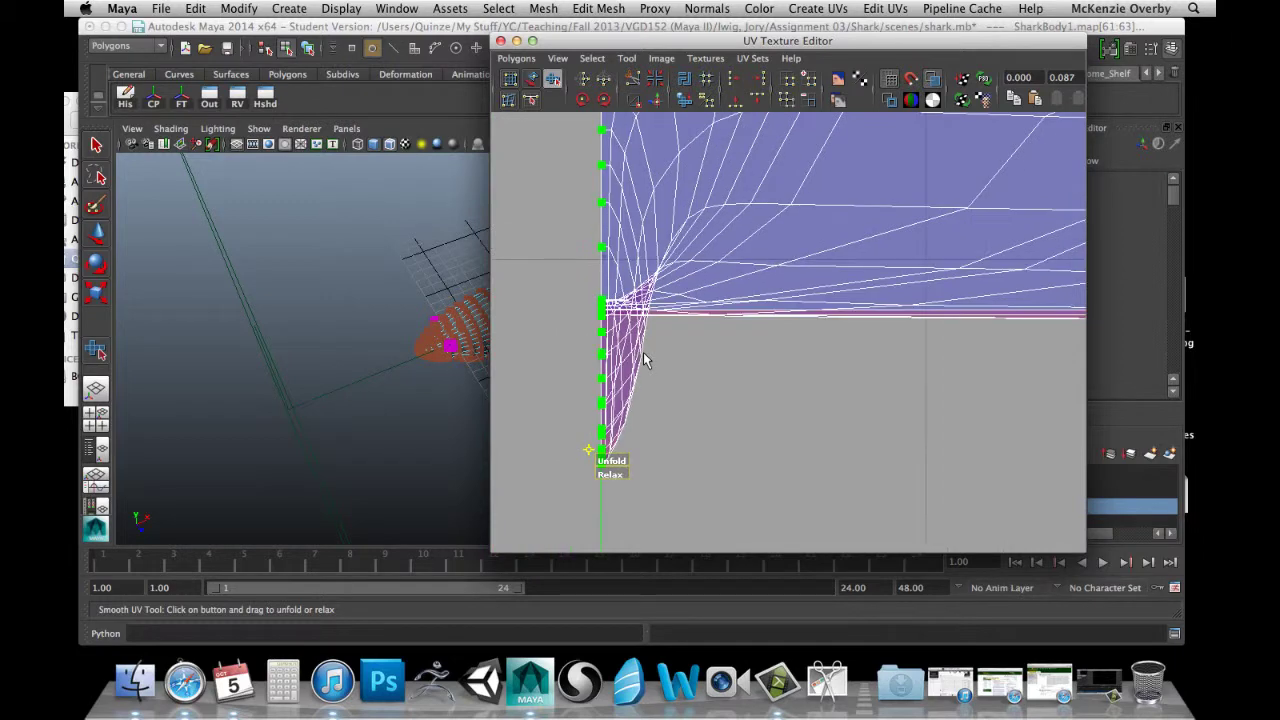
scroll(644, 360, "down", 2)
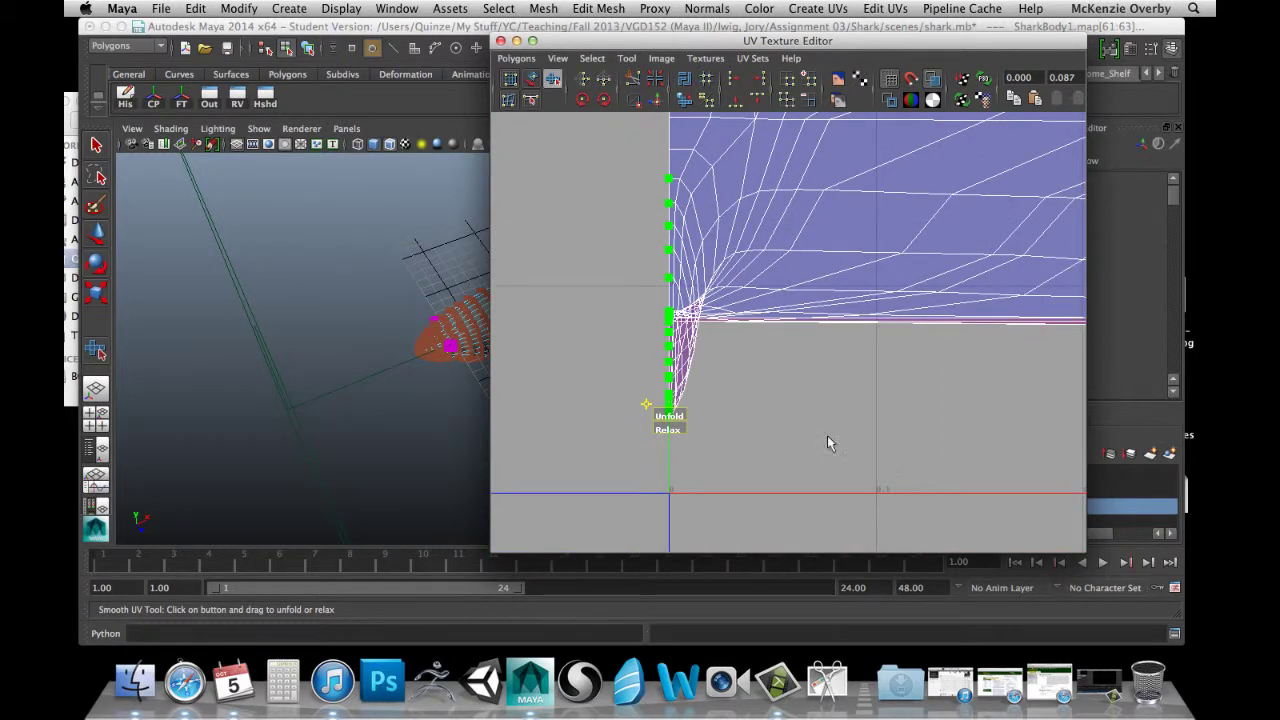
Try a first relax on the selected left border UVs, and undo it.
left_click_drag(683, 421, 753, 437)
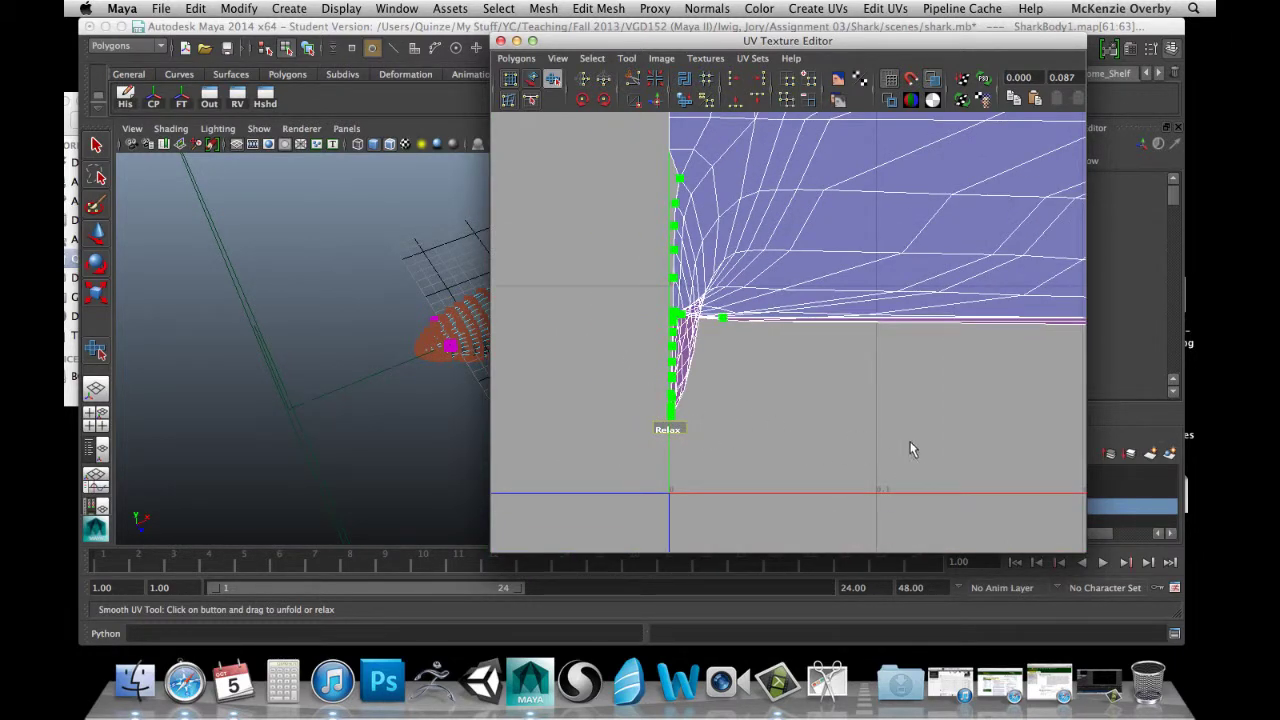
left_click_drag(910, 442, 567, 412)
key("z")
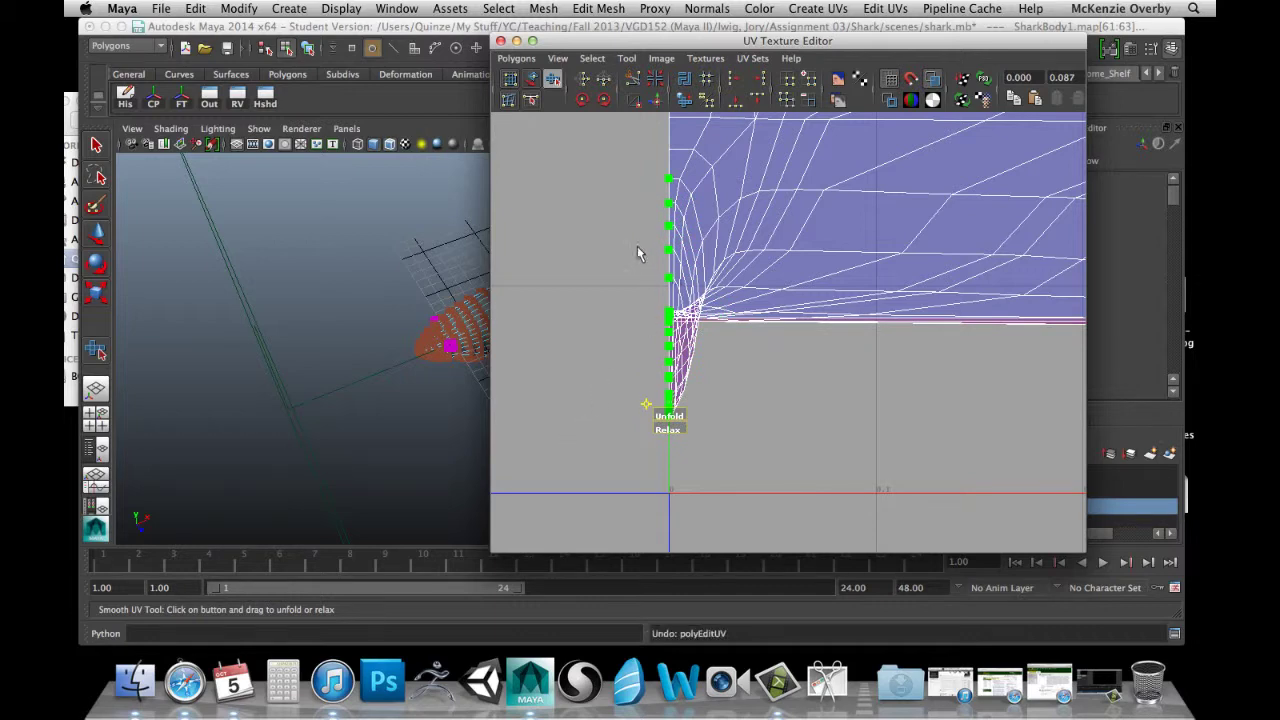
Relax the selected left border UVs strongly with repeated Smooth UV Tool passes to pull in the corner spike.
left_click_drag(668, 430, 827, 489)
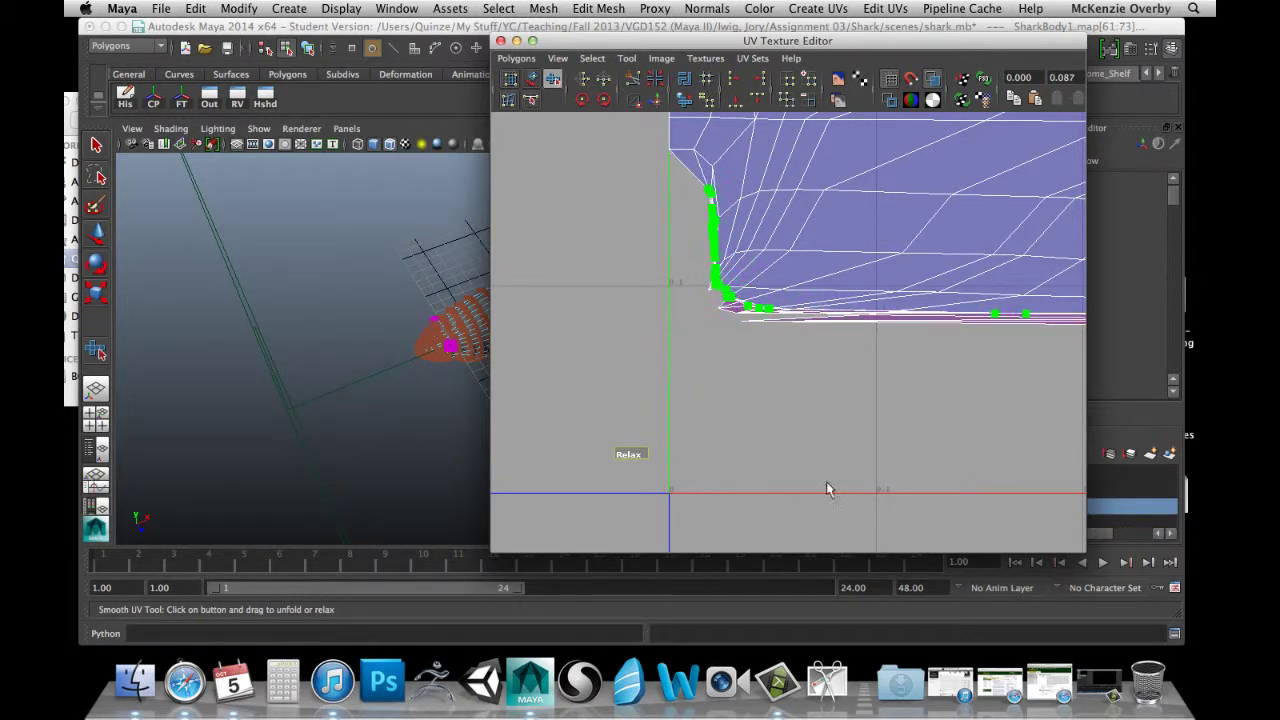
left_click_drag(1025, 540, 522, 438)
left_click_drag(620, 453, 630, 452)
left_click_drag(705, 457, 888, 548)
left_click_drag(1077, 569, 1078, 569)
Examine the relaxed left border and the overlapping corner UVs up close, and clear the selection.
scroll(832, 342, "up", 5)
middle_click_drag(649, 266, 643, 382, "alt")
scroll(644, 376, "up", 5)
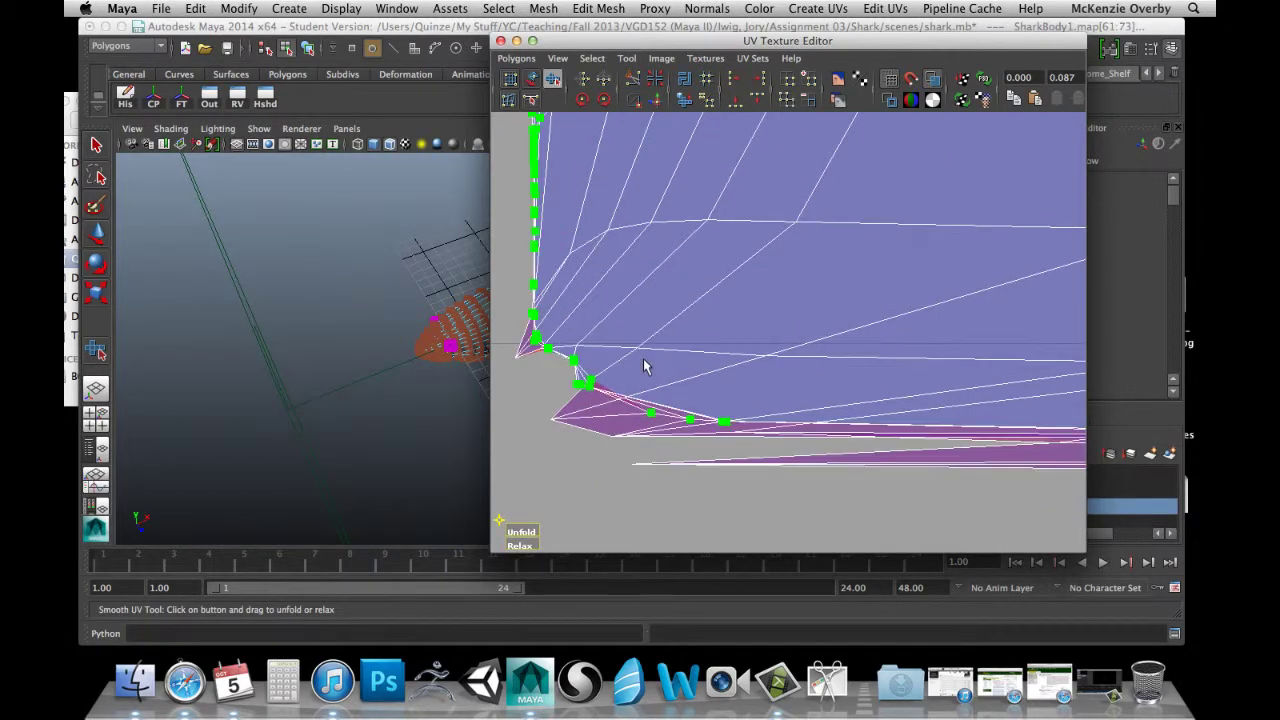
middle_click_drag(602, 302, 763, 410, "alt")
middle_click_drag(624, 320, 677, 466, "alt")
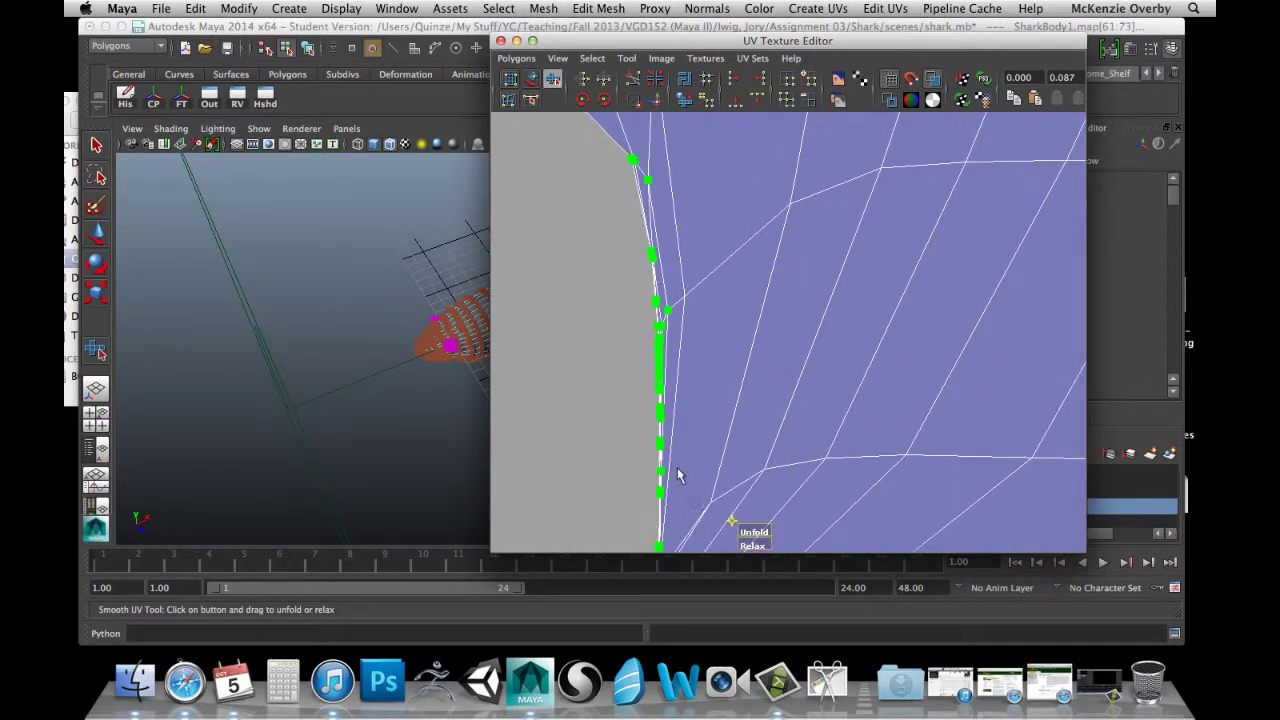
scroll(689, 321, "down", 5)
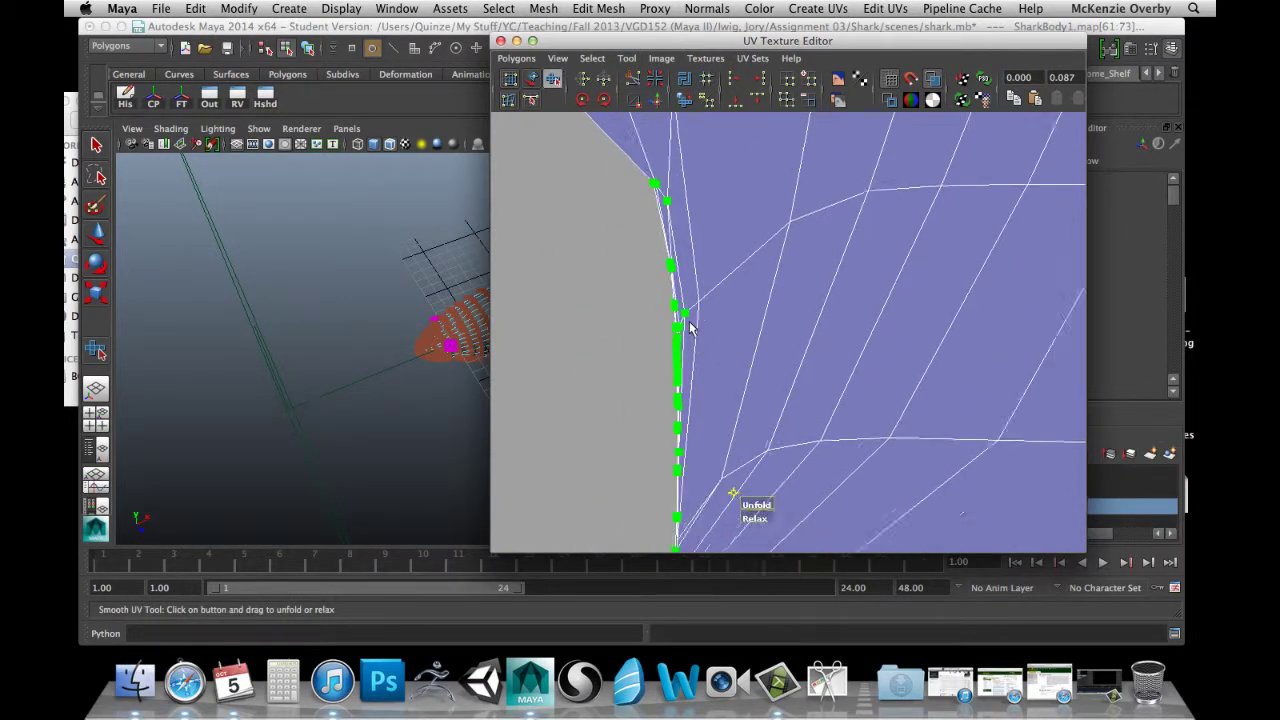
scroll(722, 306, "down", 1)
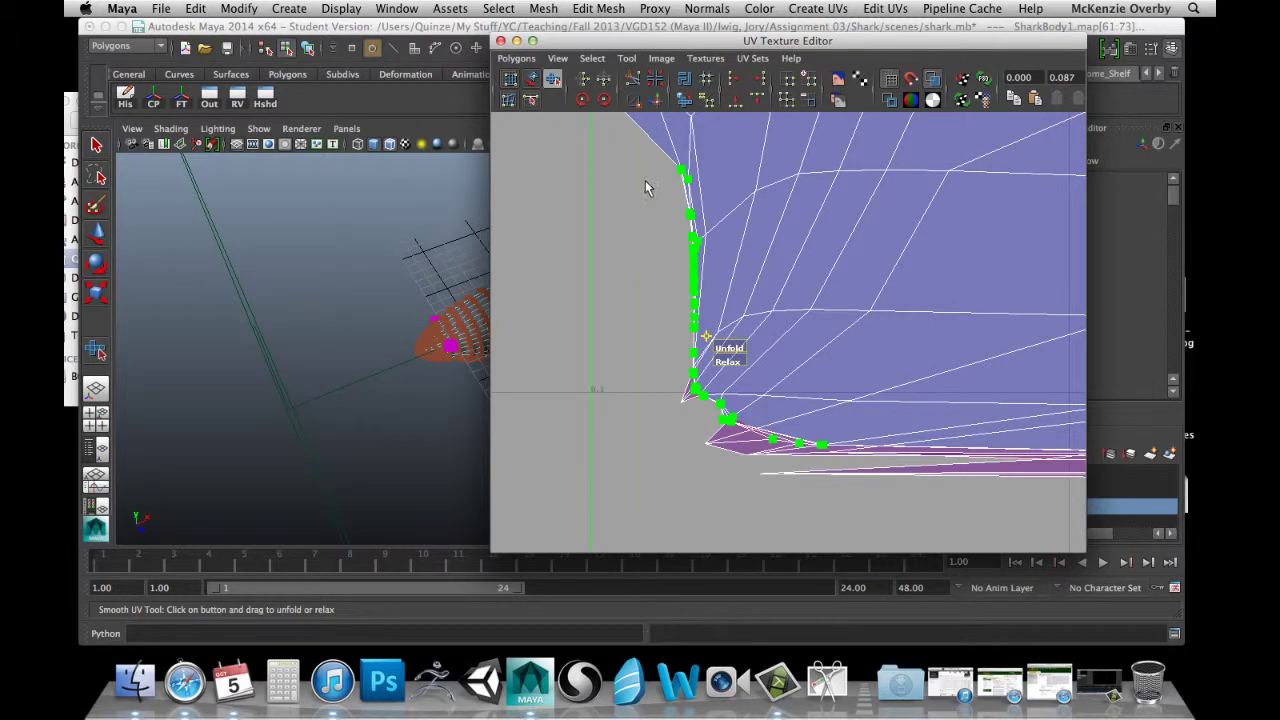
scroll(746, 335, "up", 3)
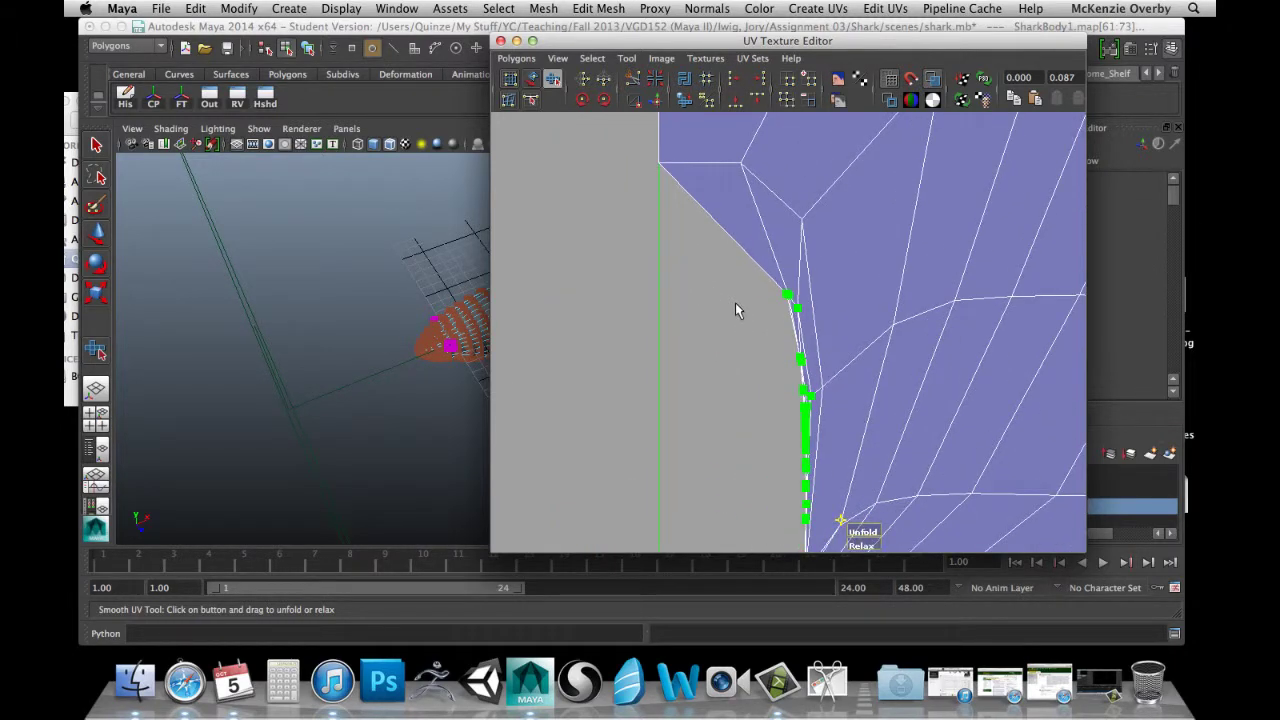
left_click(738, 293)
scroll(767, 283, "up", 2)
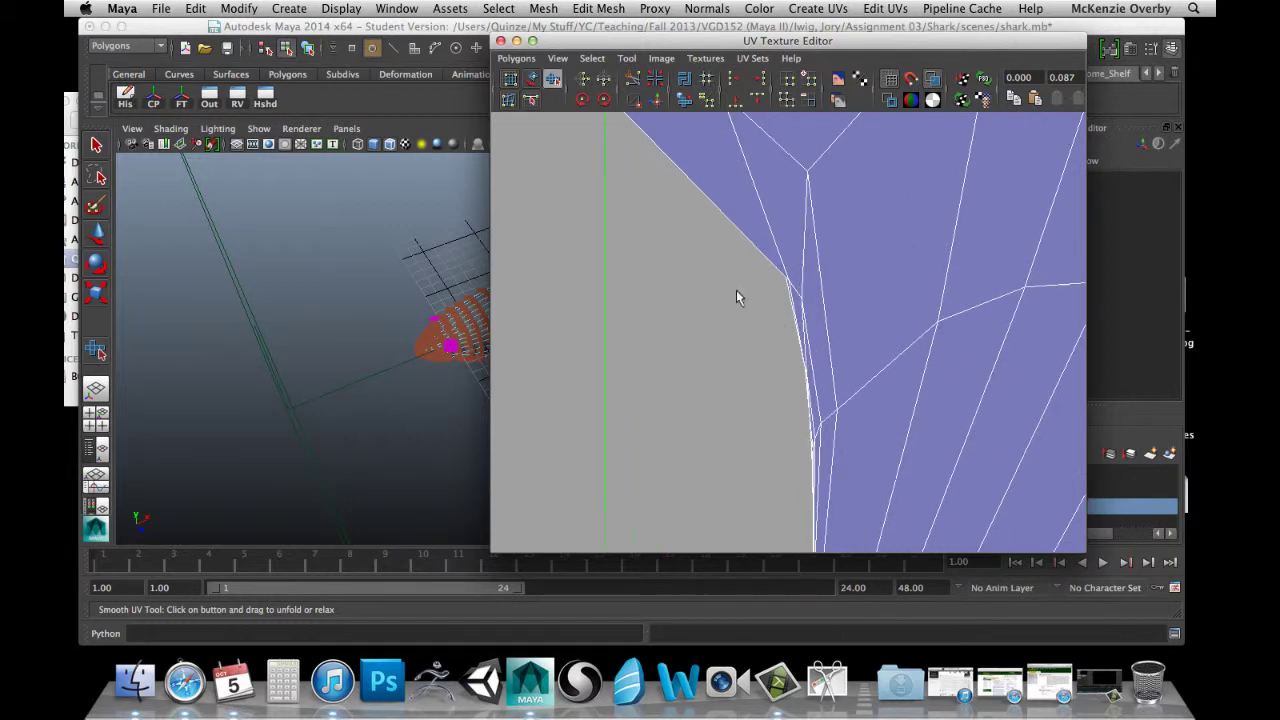
Switch to UV selection and move the first pulled-in UV below the straight left border horizontally out to the U 0 line.
middle_click_drag(690, 310, 709, 341, "alt")
scroll(709, 341, "up", 2)
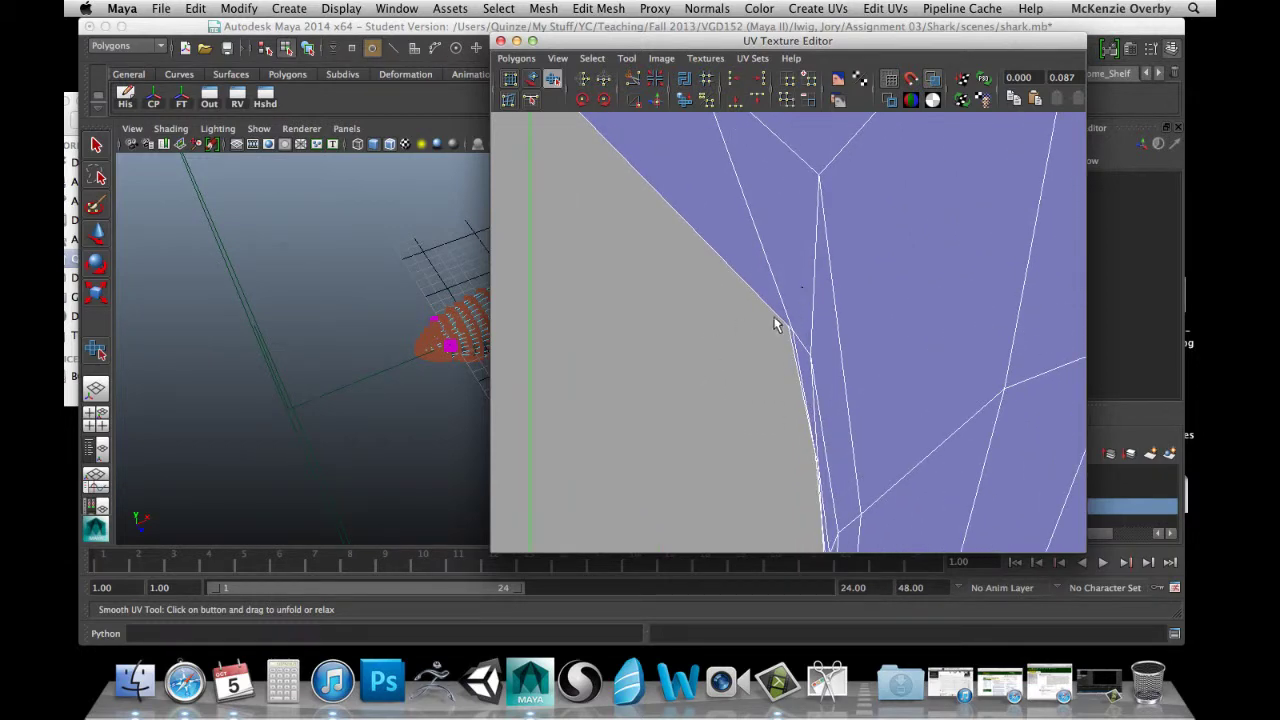
scroll(787, 326, "down", 2)
scroll(788, 333, "down", 4)
middle_click_drag(789, 337, 743, 286, "alt")
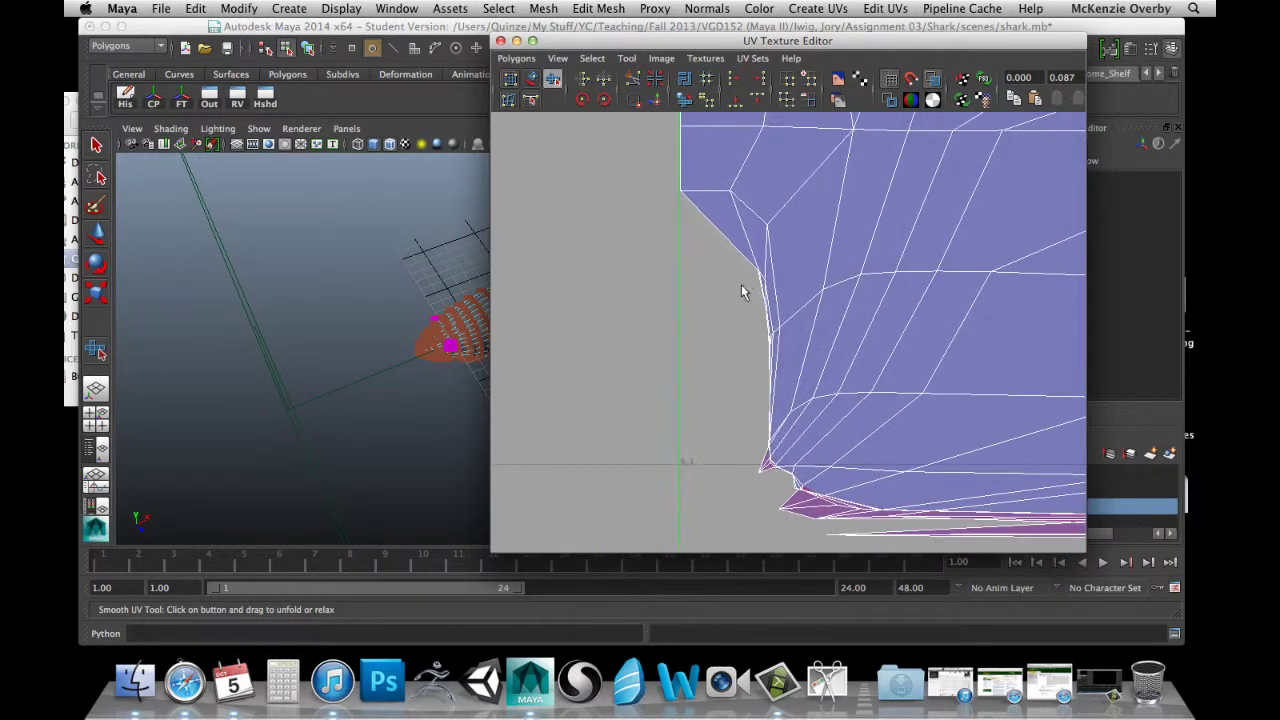
right_click(782, 280)
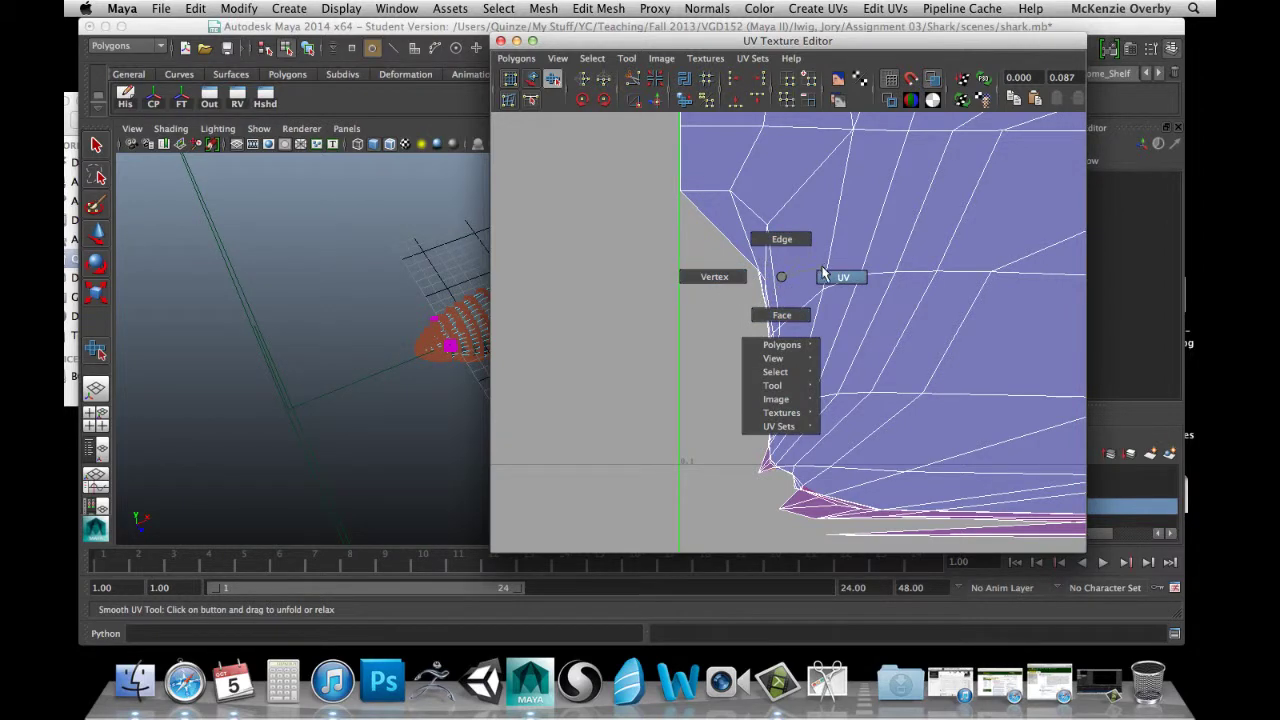
left_click(822, 274)
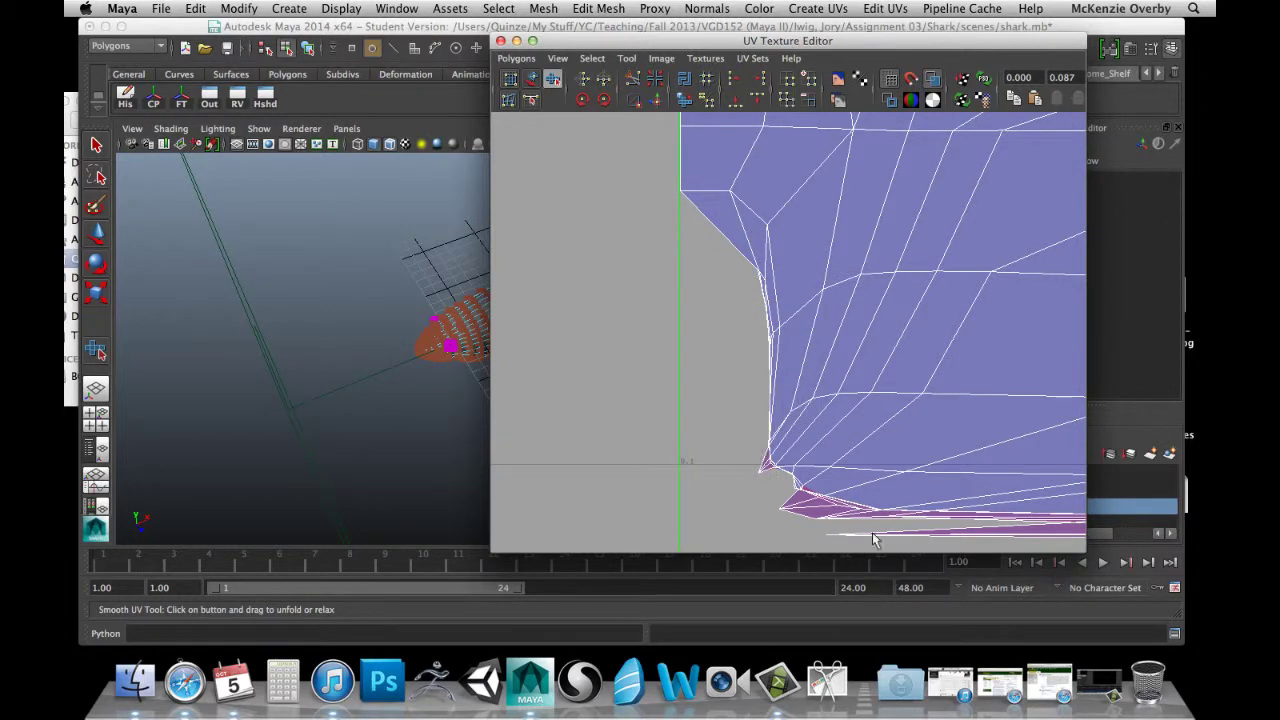
scroll(770, 320, "up", 2)
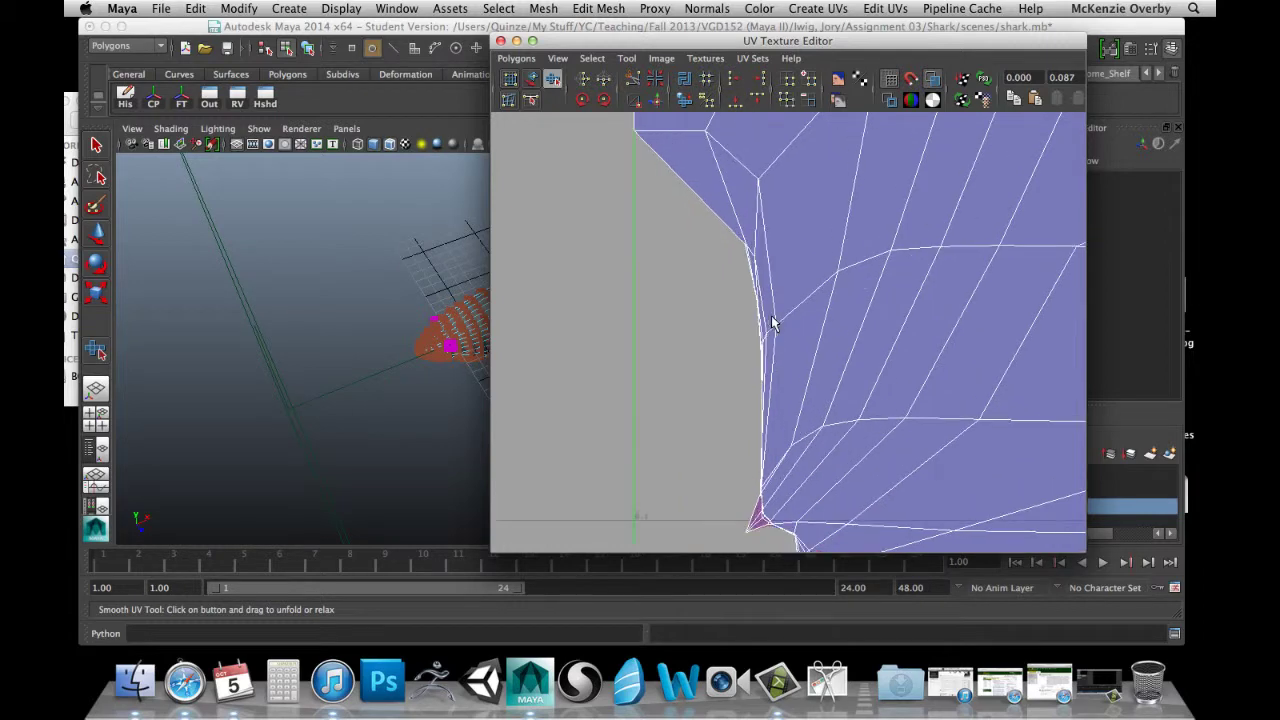
left_click(745, 245)
key("w")
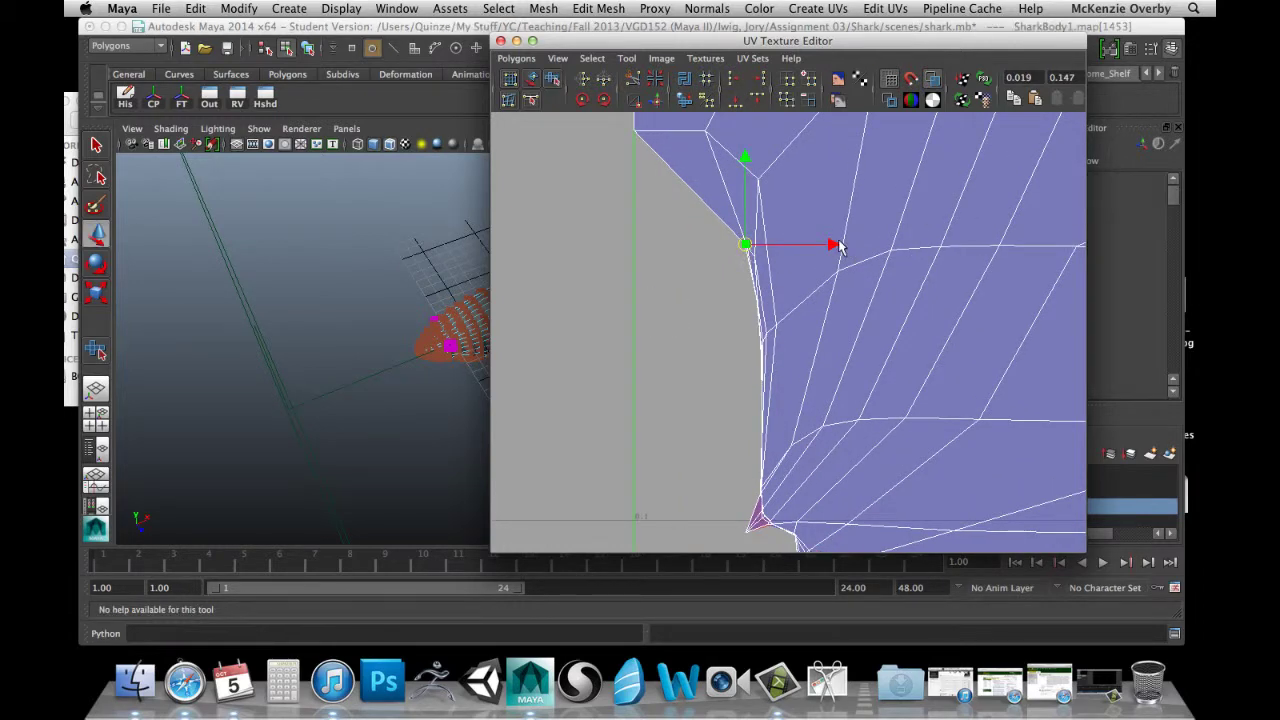
left_click_drag(836, 247, 722, 253)
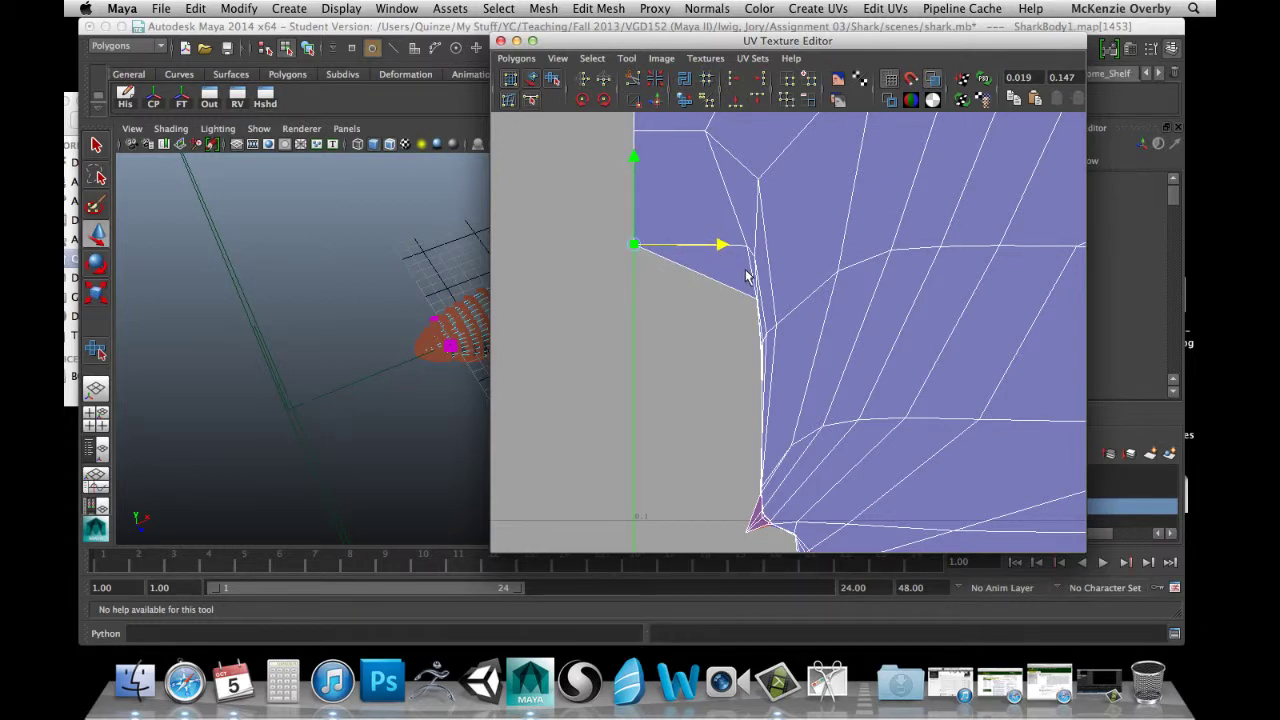
Identify the second pulled-in border UV by growing the selection, and move it horizontally to the U 0 line.
key("shift+period")
left_click(757, 303)
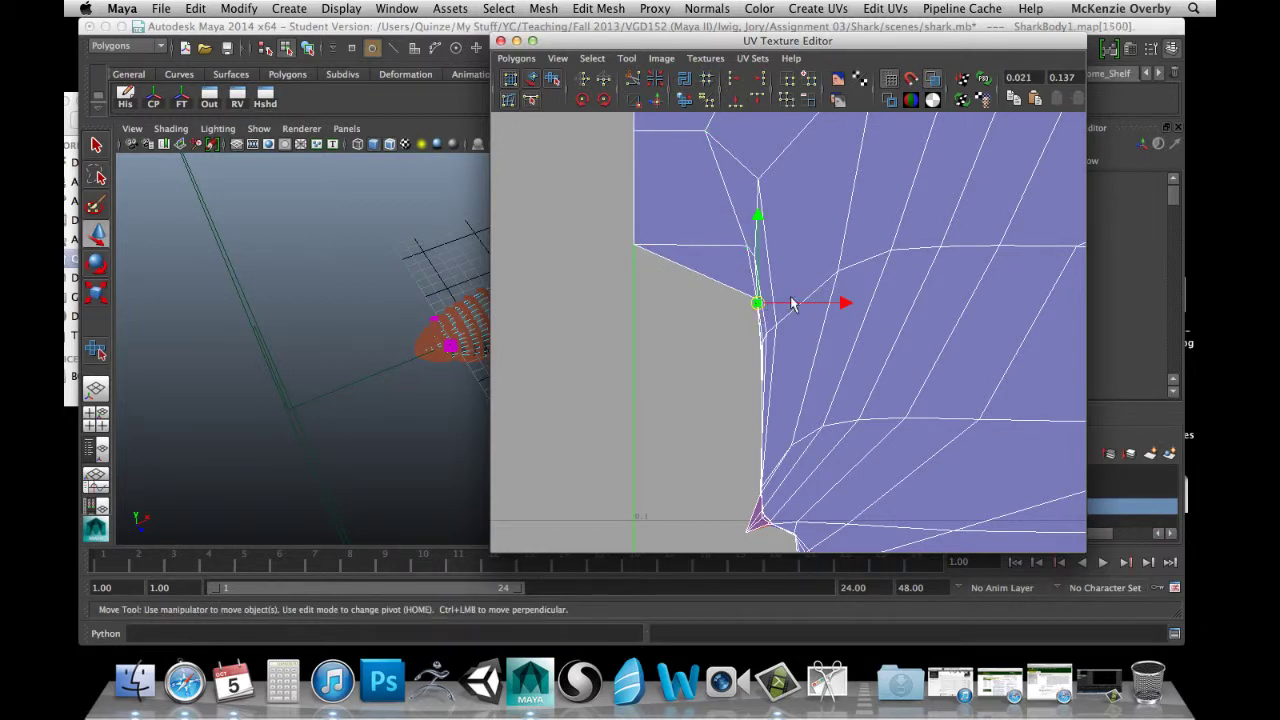
left_click(754, 296)
left_click(758, 302)
left_click_drag(838, 302, 713, 318)
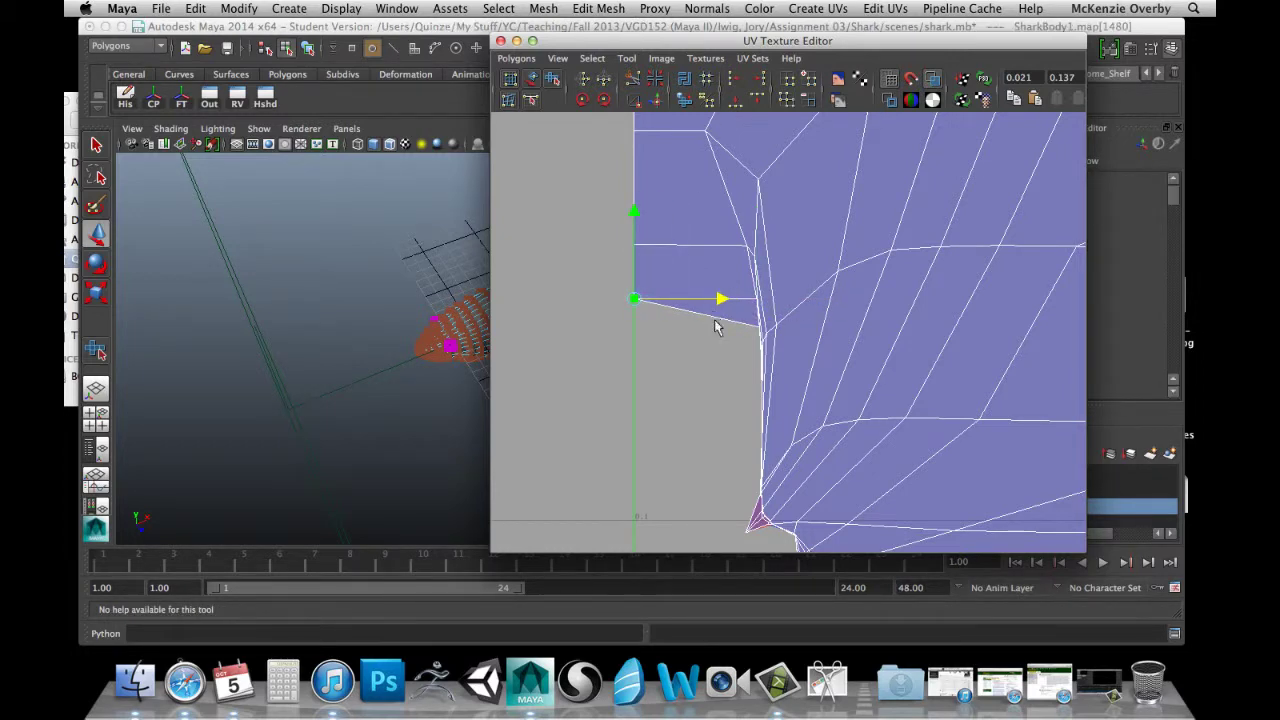
Move the third and fourth pulled-in border UVs horizontally to the U 0 line, growing the selection to find each one.
key("shift+period")
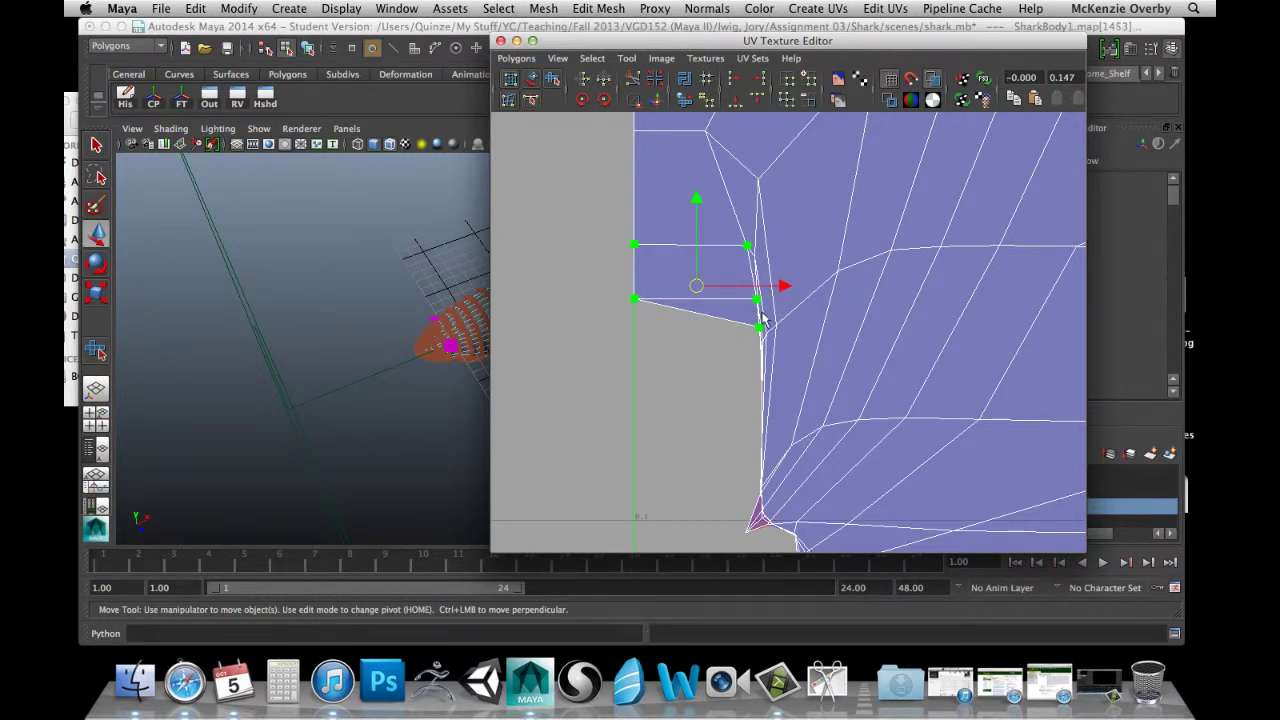
left_click(757, 329)
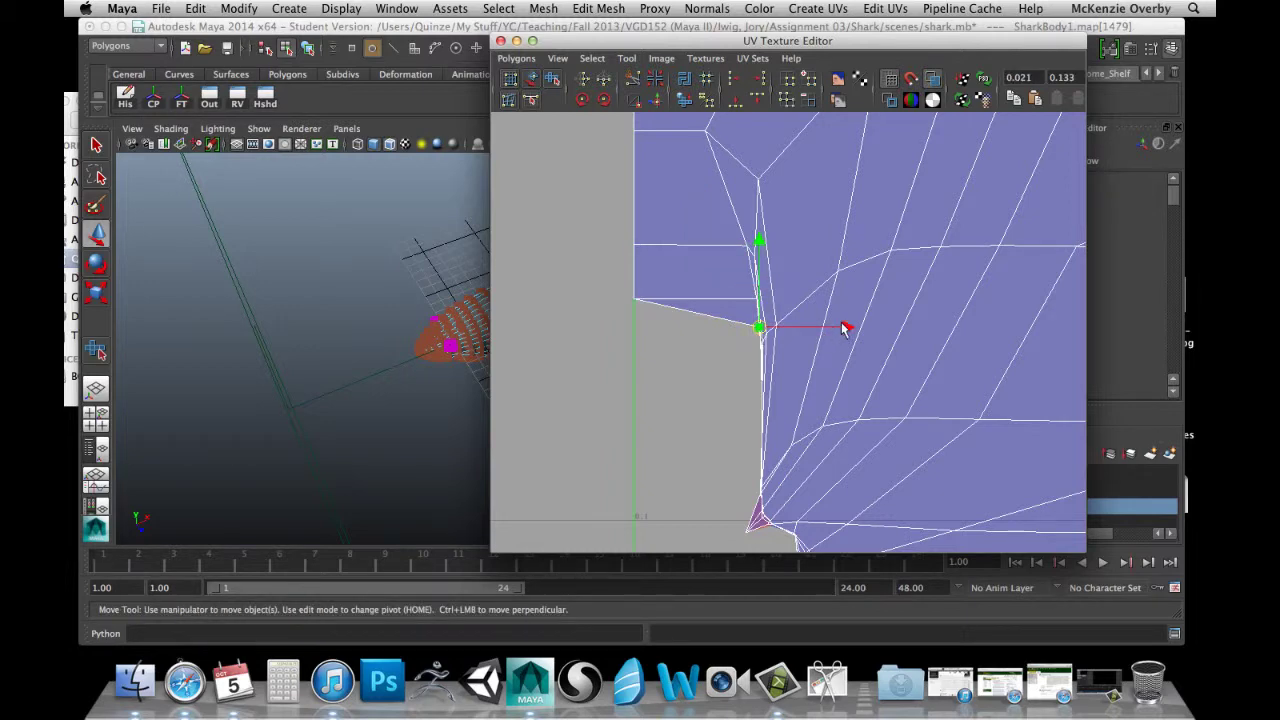
left_click_drag(843, 328, 723, 329)
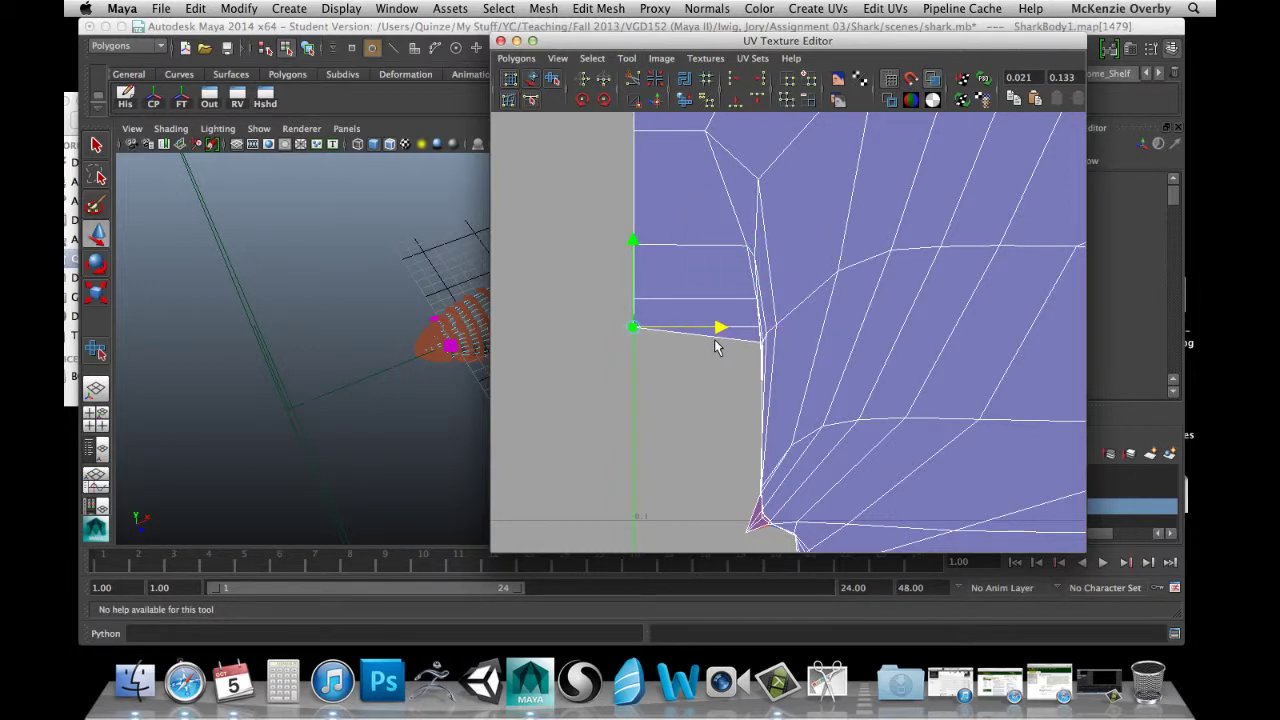
key("shift+period")
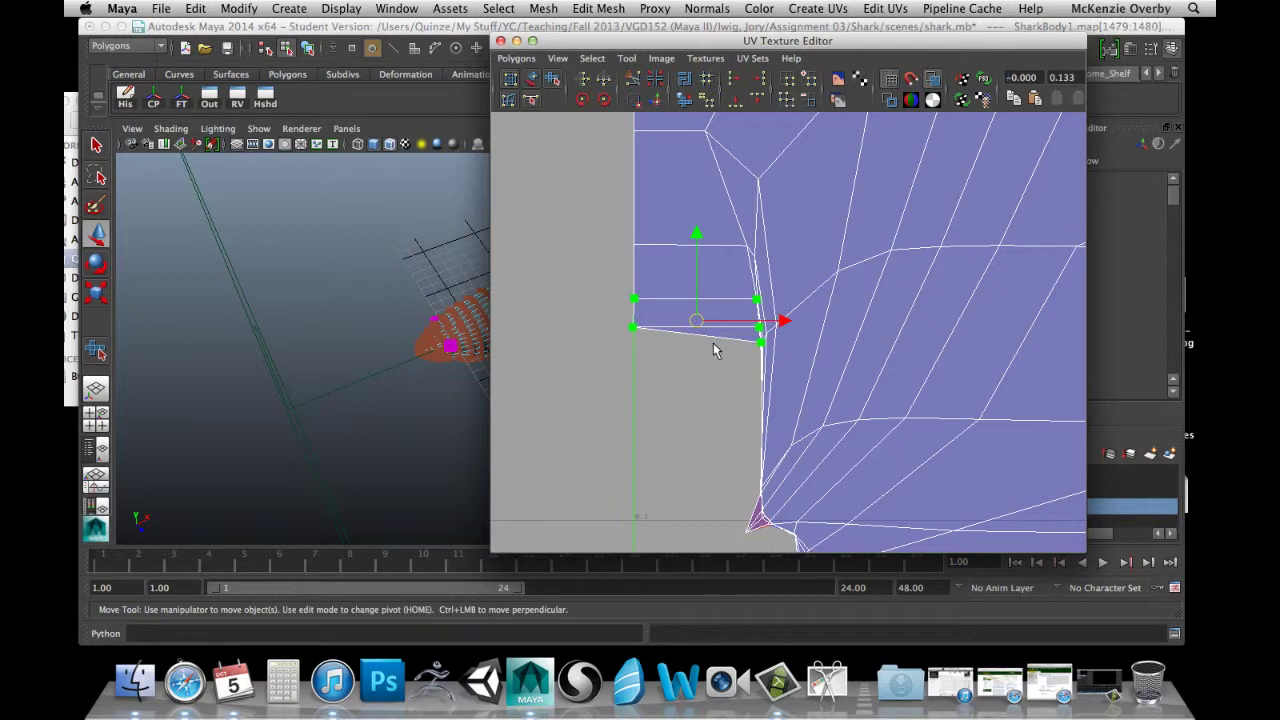
left_click(761, 345)
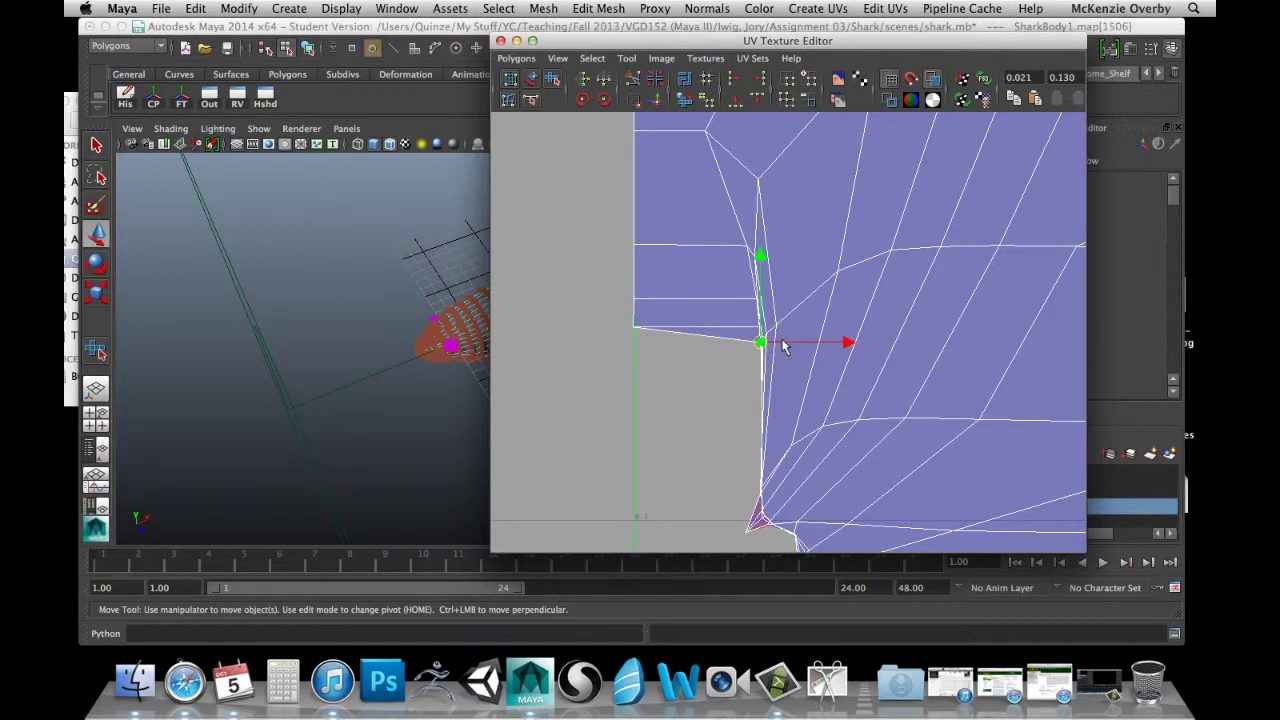
left_click_drag(846, 342, 718, 364)
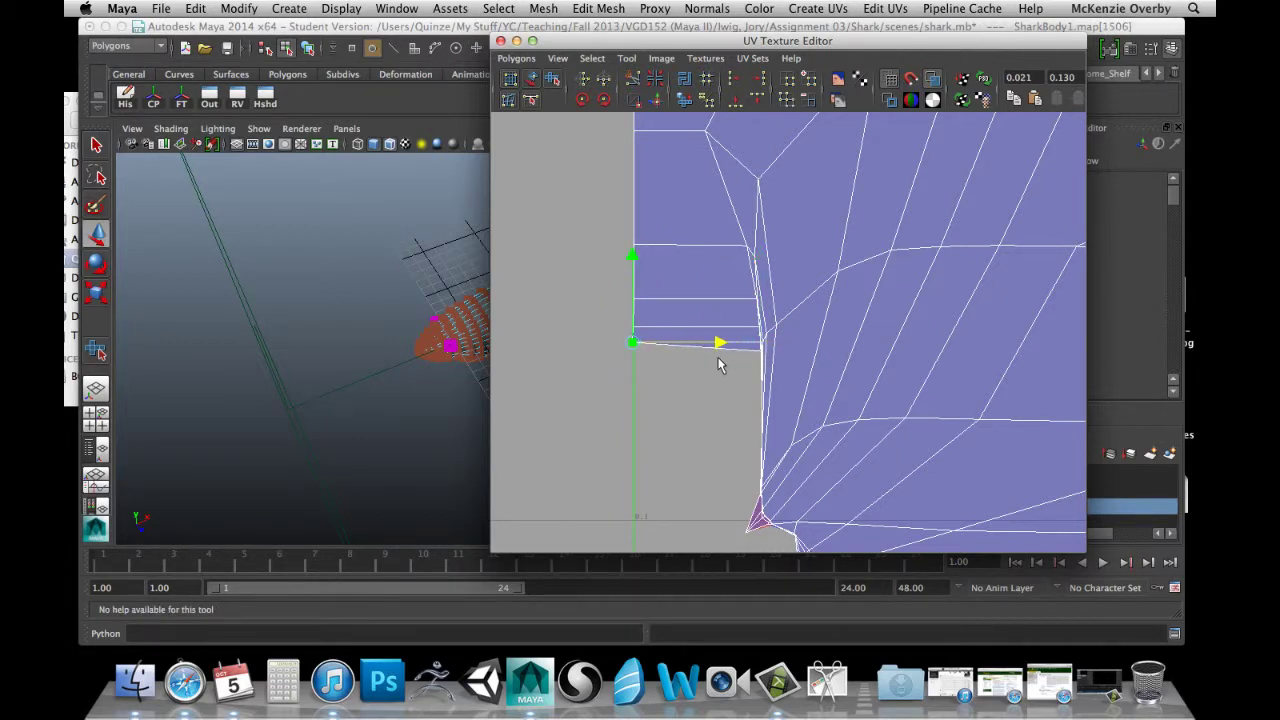
Align the fifth and sixth pulled-in border UVs horizontally with the straight left border at U 0.
scroll(719, 358, "up", 5)
middle_click_drag(667, 320, 705, 233, "alt")
key("shift+period")
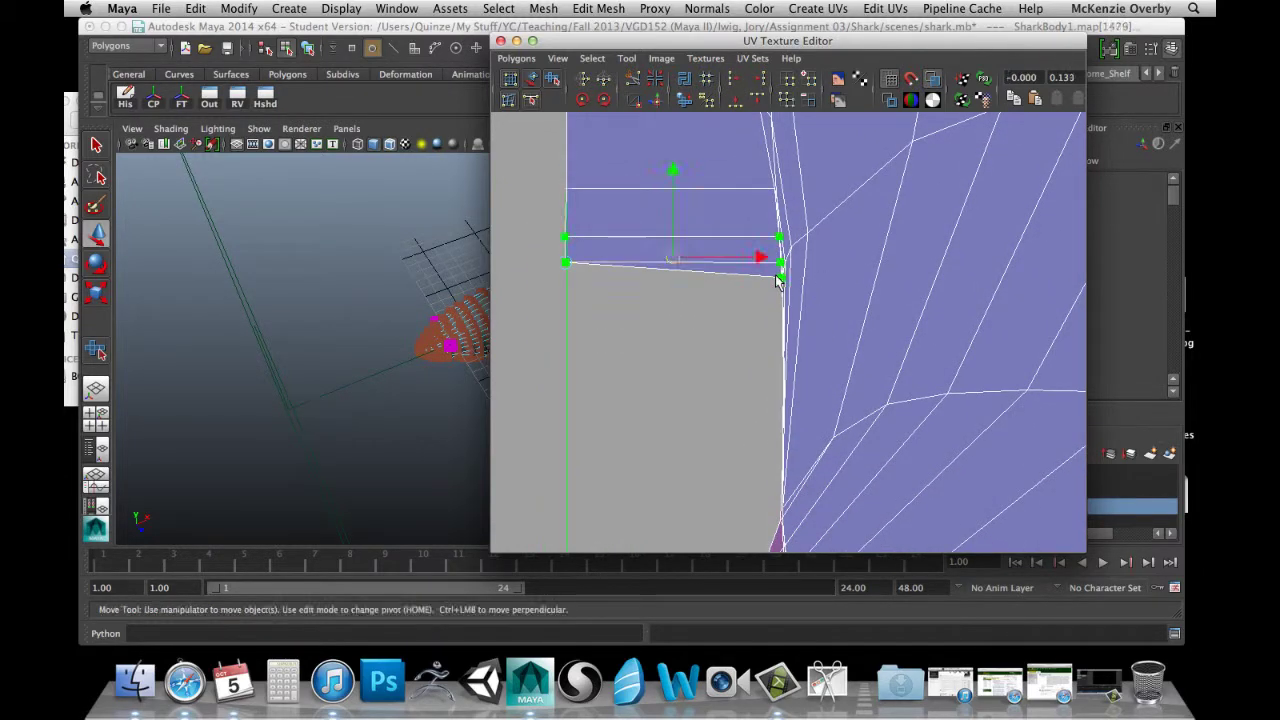
left_click(776, 277)
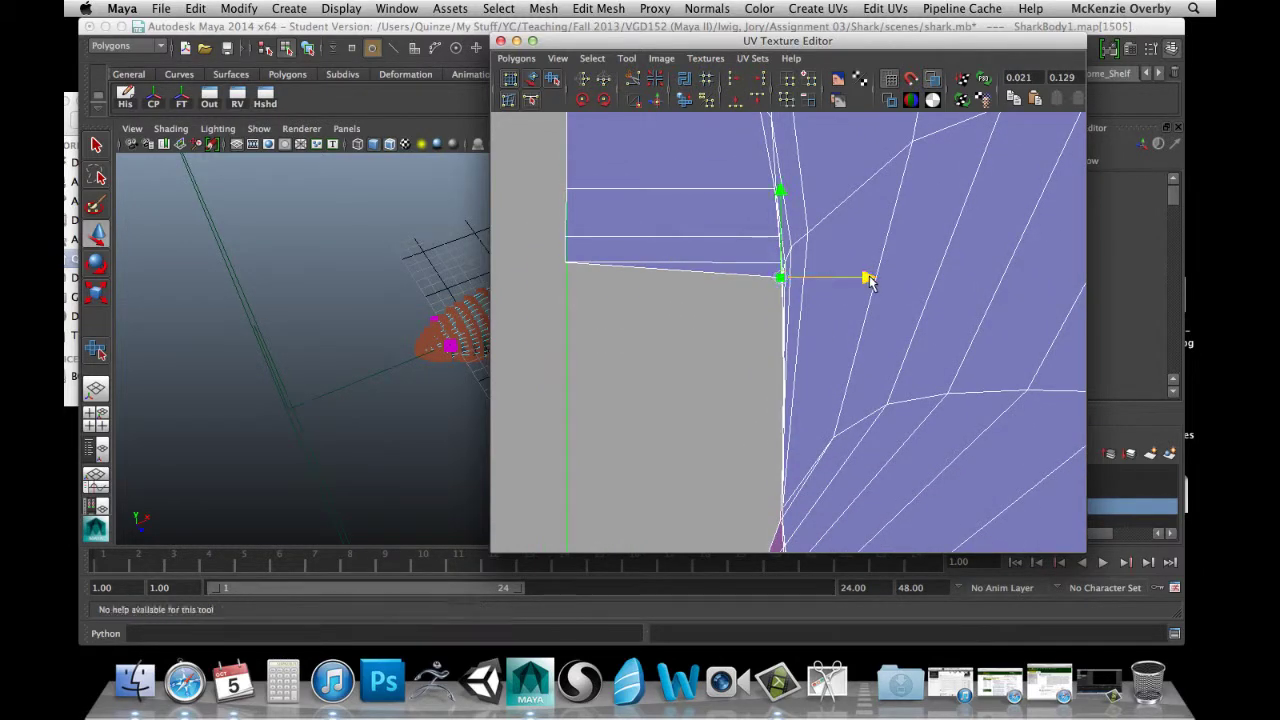
left_click_drag(866, 277, 654, 315)
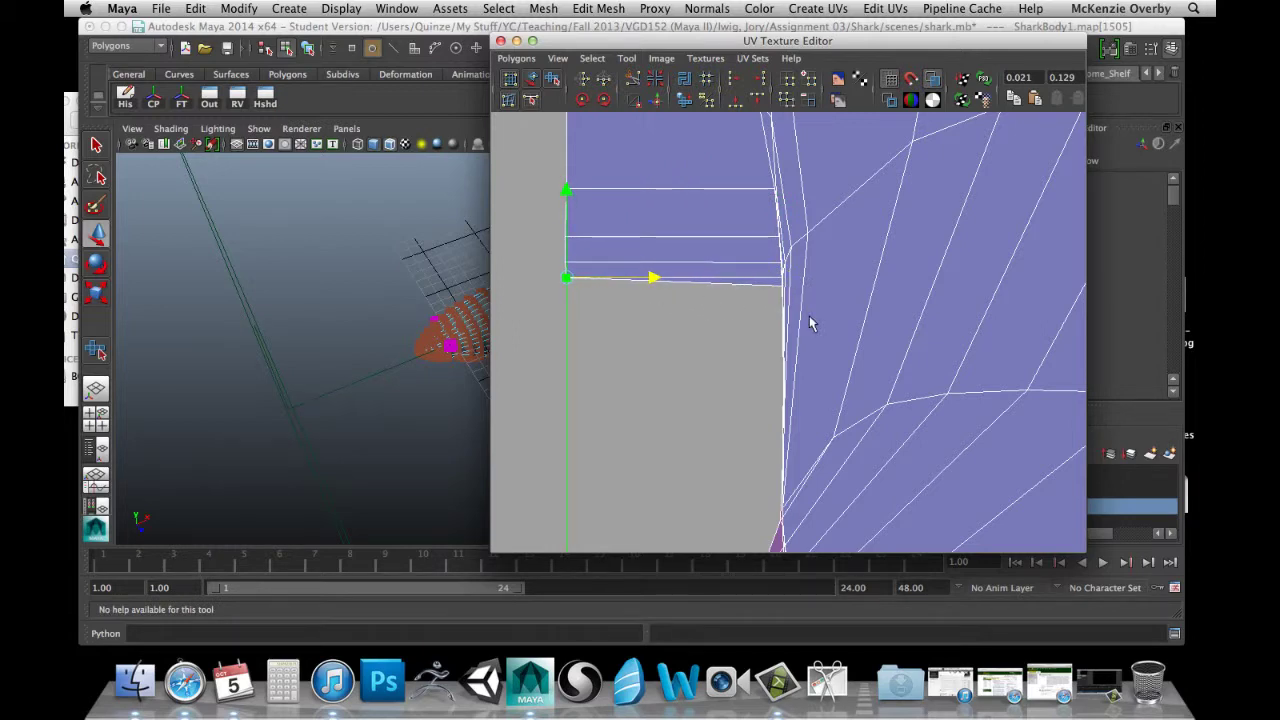
key("shift+period")
left_click(783, 287)
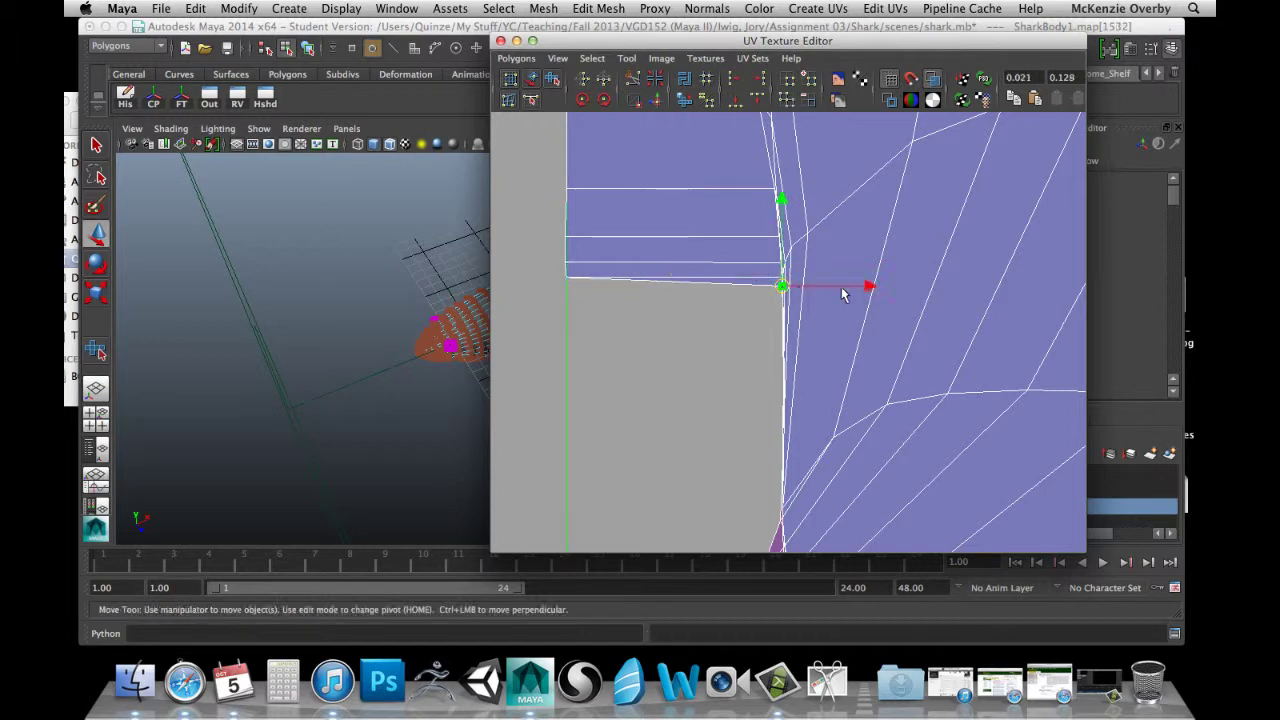
left_click_drag(870, 286, 650, 316)
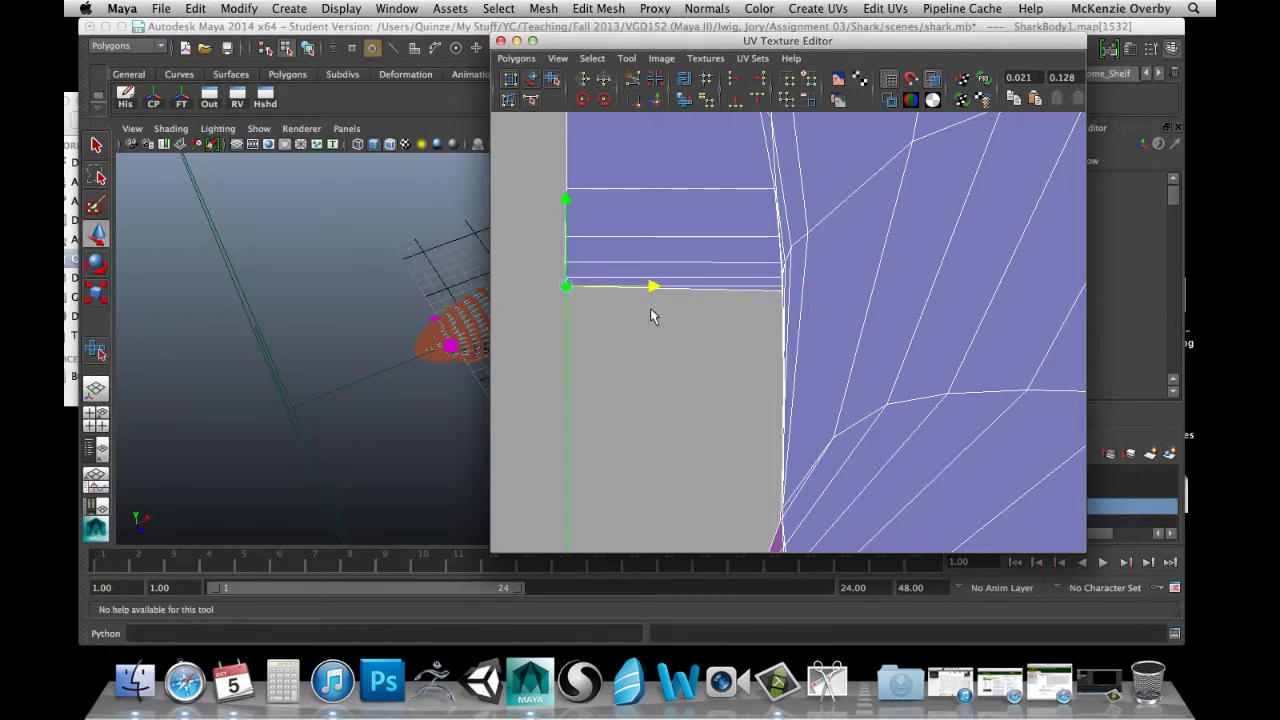
Move the seventh pulled-in border UV, just below the aligned ones, horizontally to the U 0 line.
key("super+z")
key("super+z")
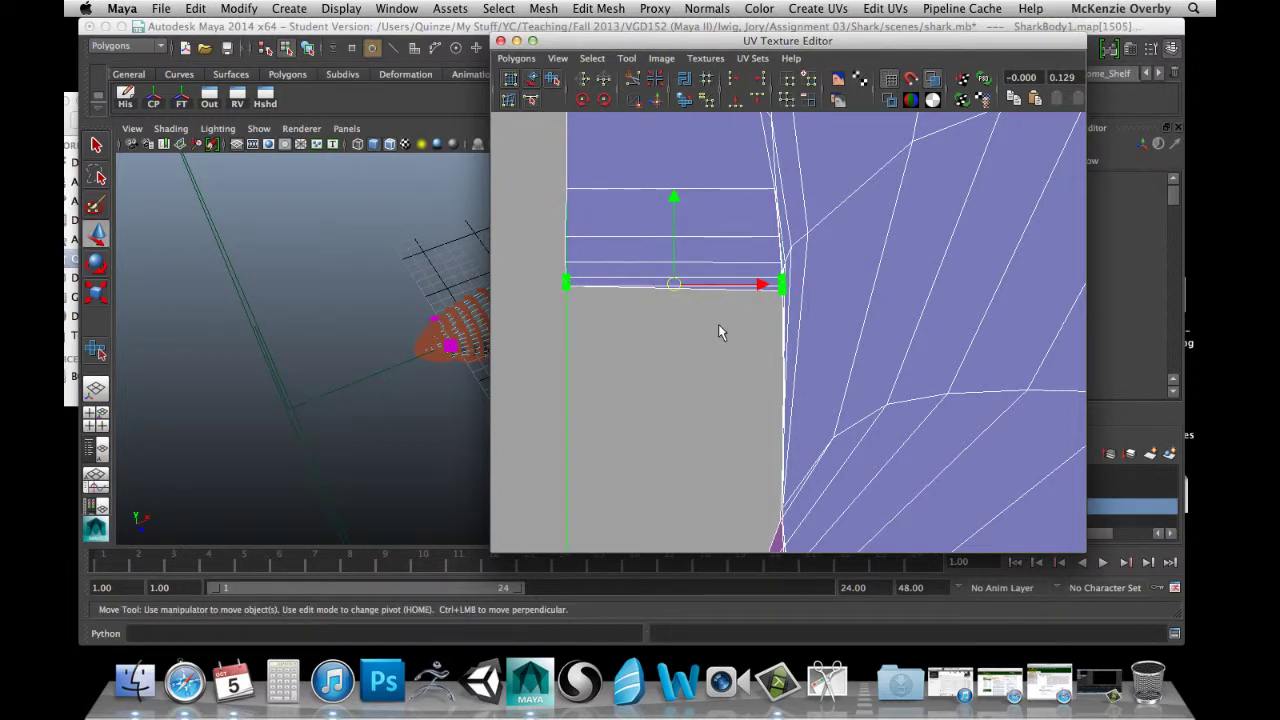
left_click(783, 287)
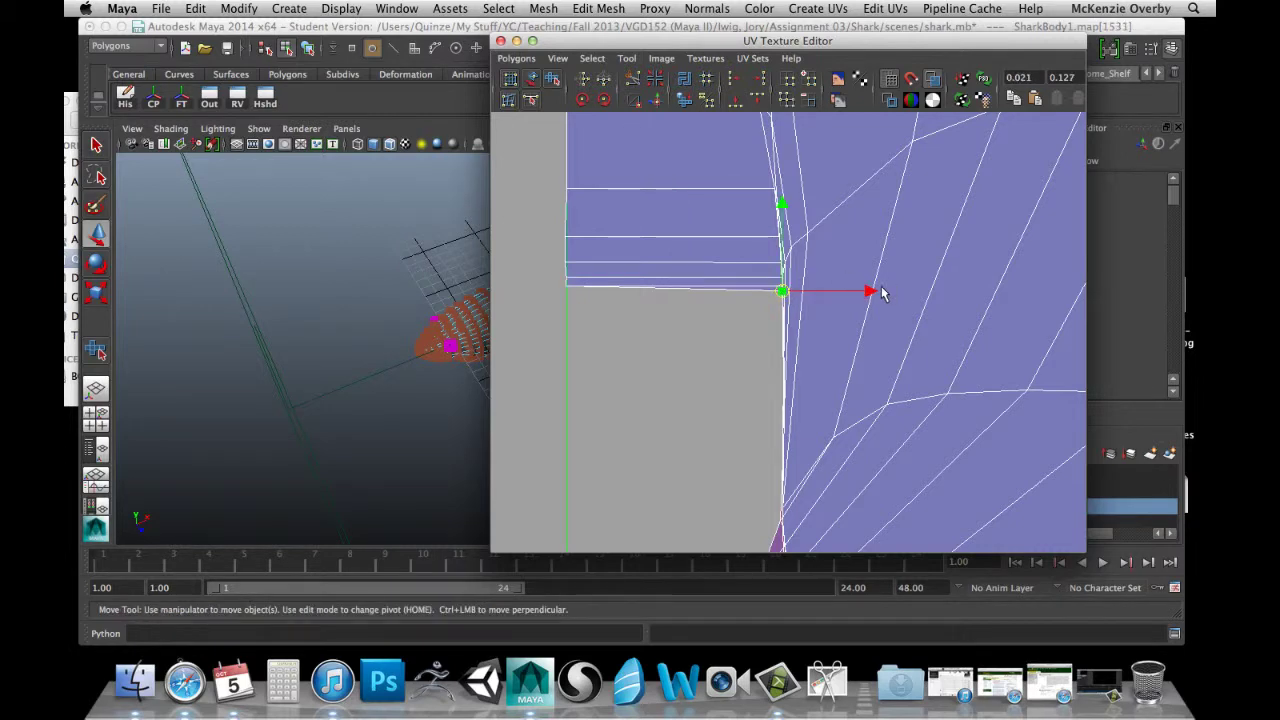
left_click_drag(872, 289, 655, 317)
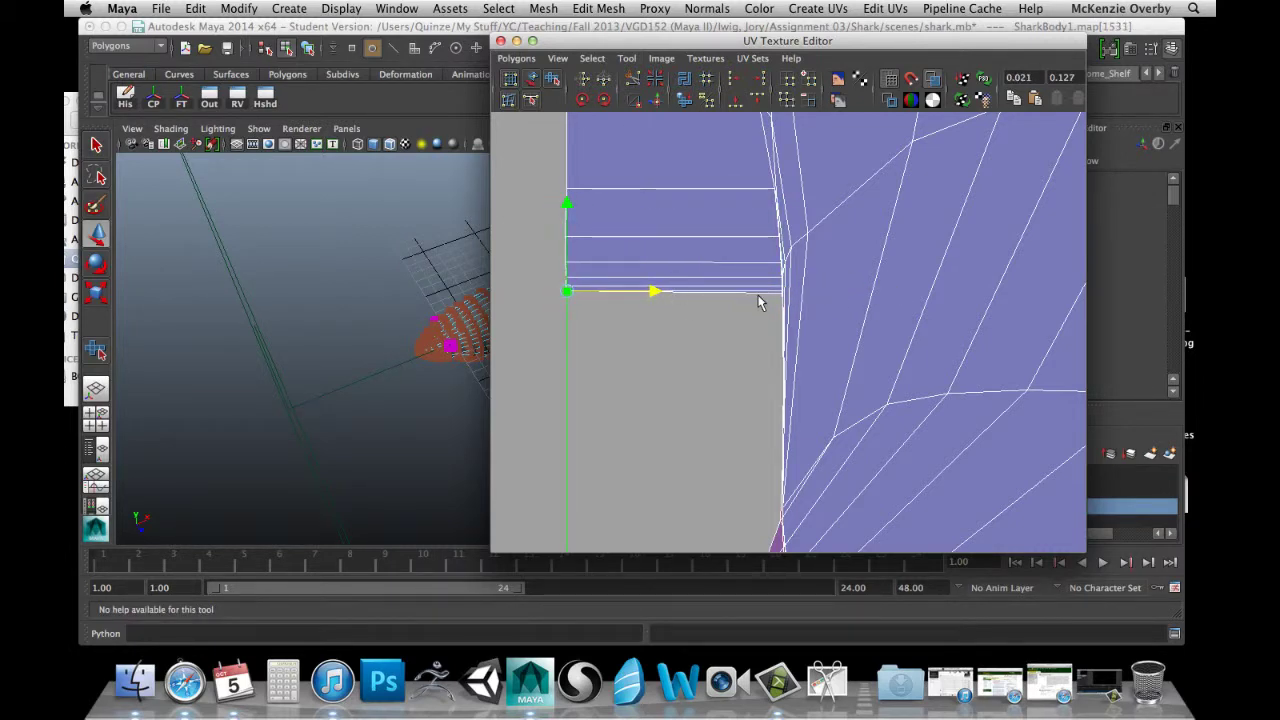
Try to move the UV slightly below the open border corner toward the left line, and undo the move.
key("super+z")
key("super+z")
left_click(789, 299)
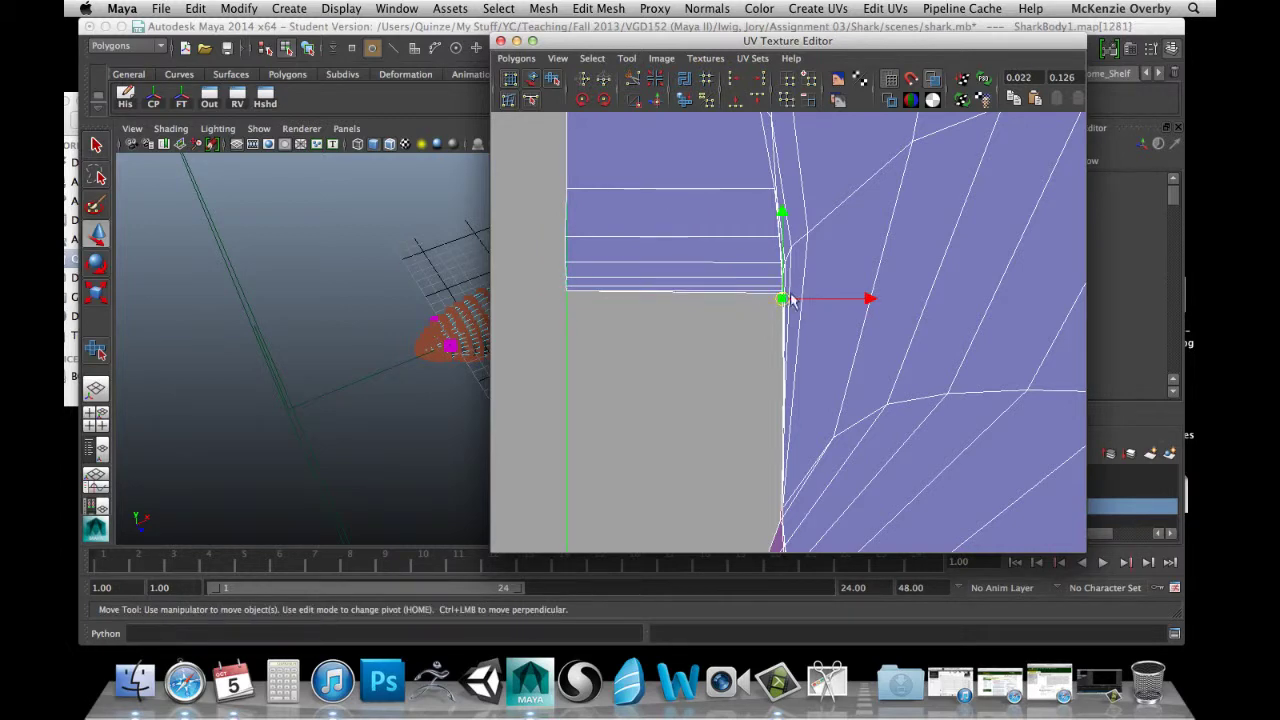
left_click_drag(868, 300, 723, 301)
key("super+z")
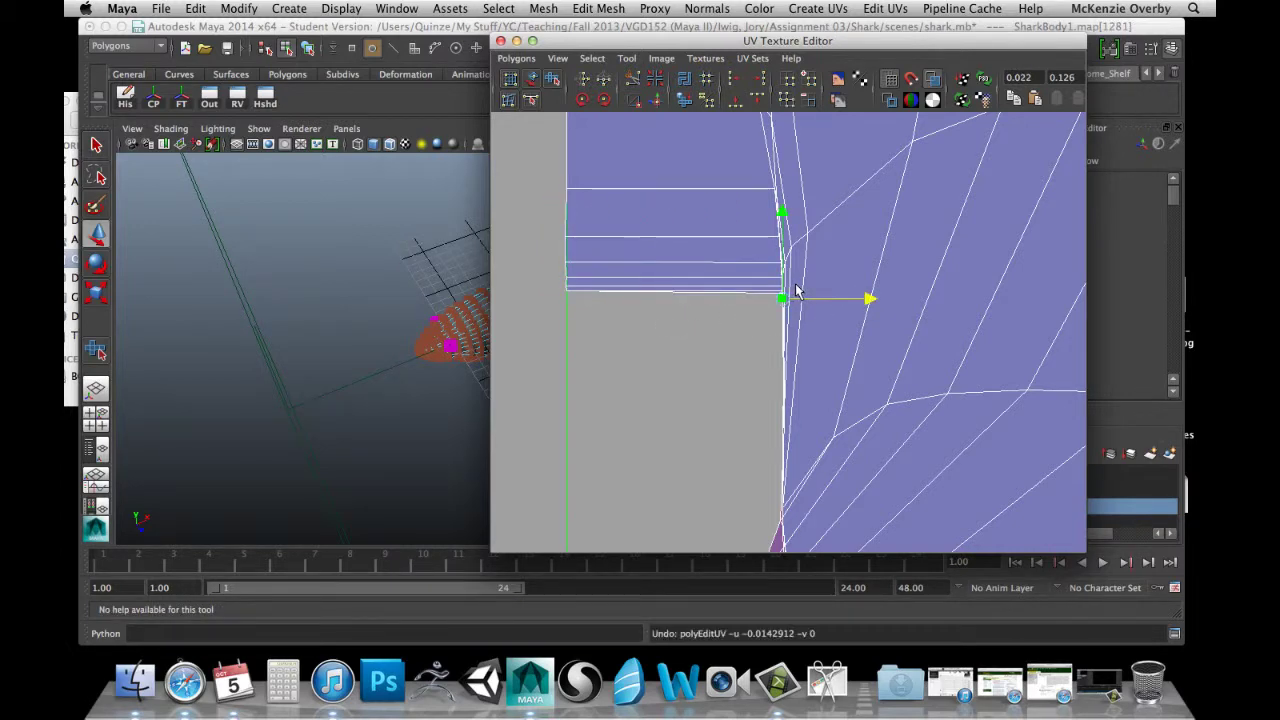
Find the border UV adjoining the lowest aligned one by growing the selection, and move it horizontally to the U 0 line.
left_click(565, 291)
key("shift+period")
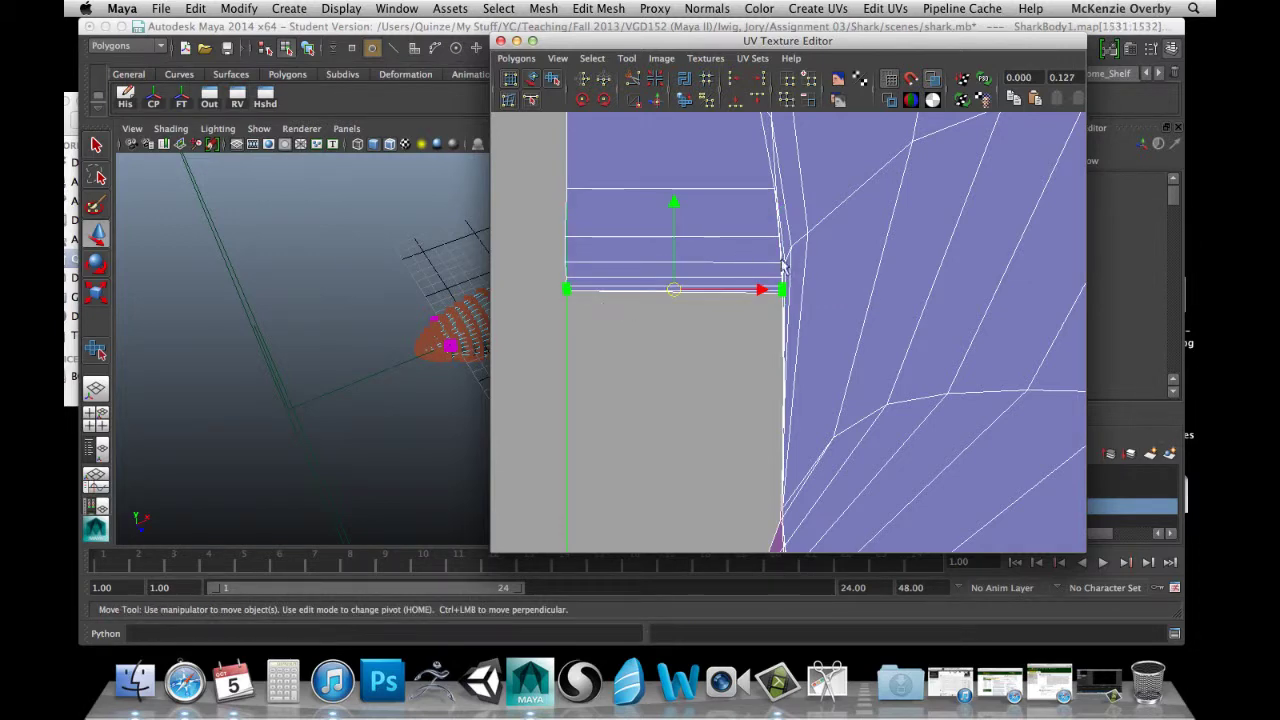
left_click(783, 298)
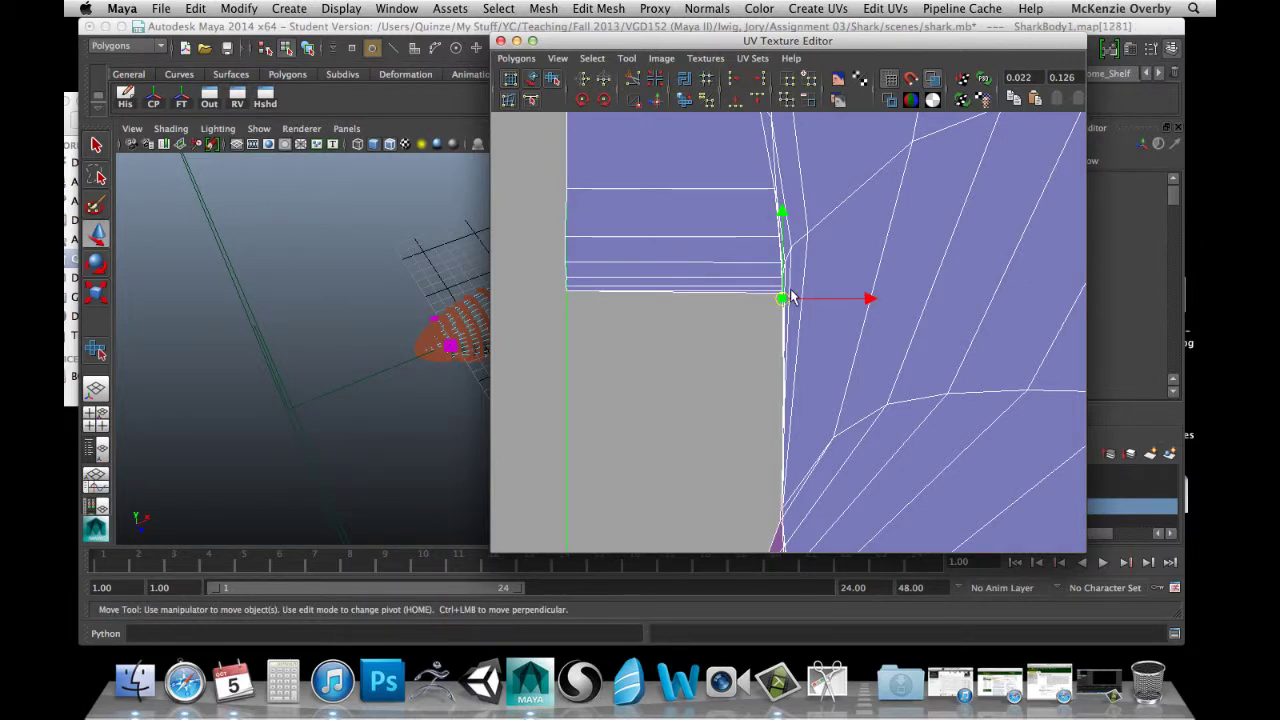
scroll(790, 290, "up", 5)
middle_click_drag(668, 229, 698, 307, "alt")
scroll(711, 290, "up", 4)
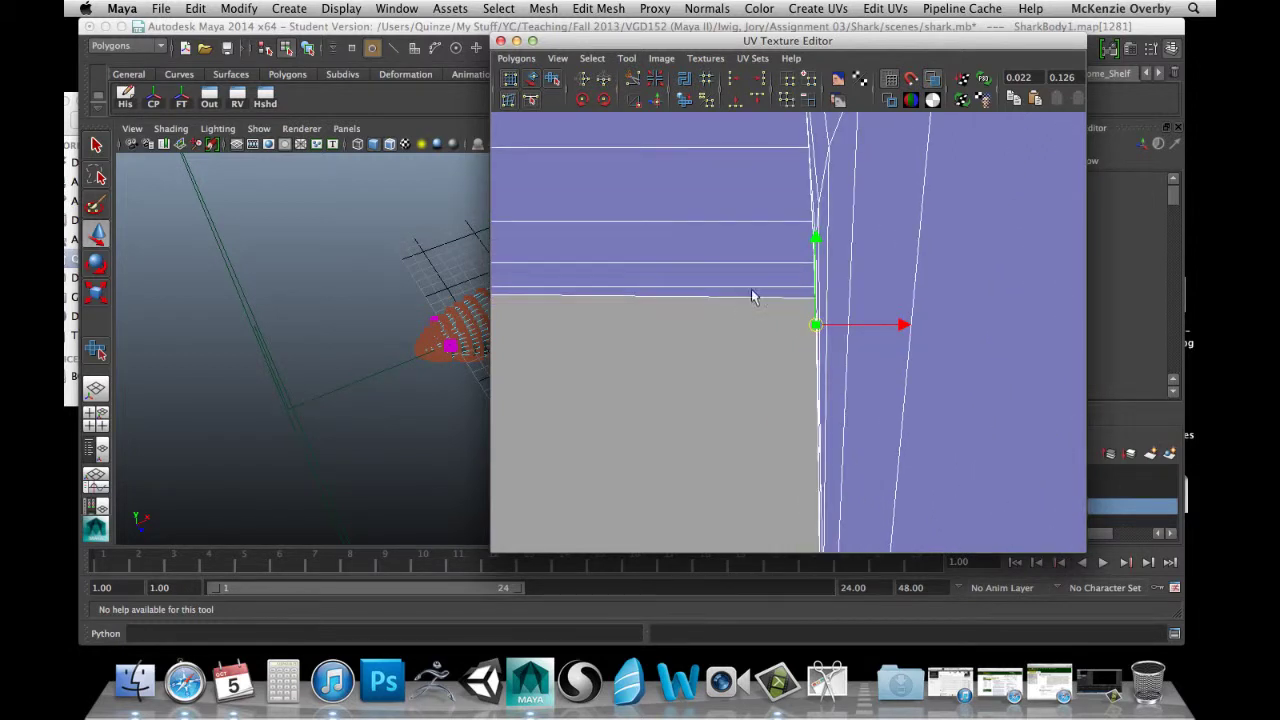
left_click(815, 296)
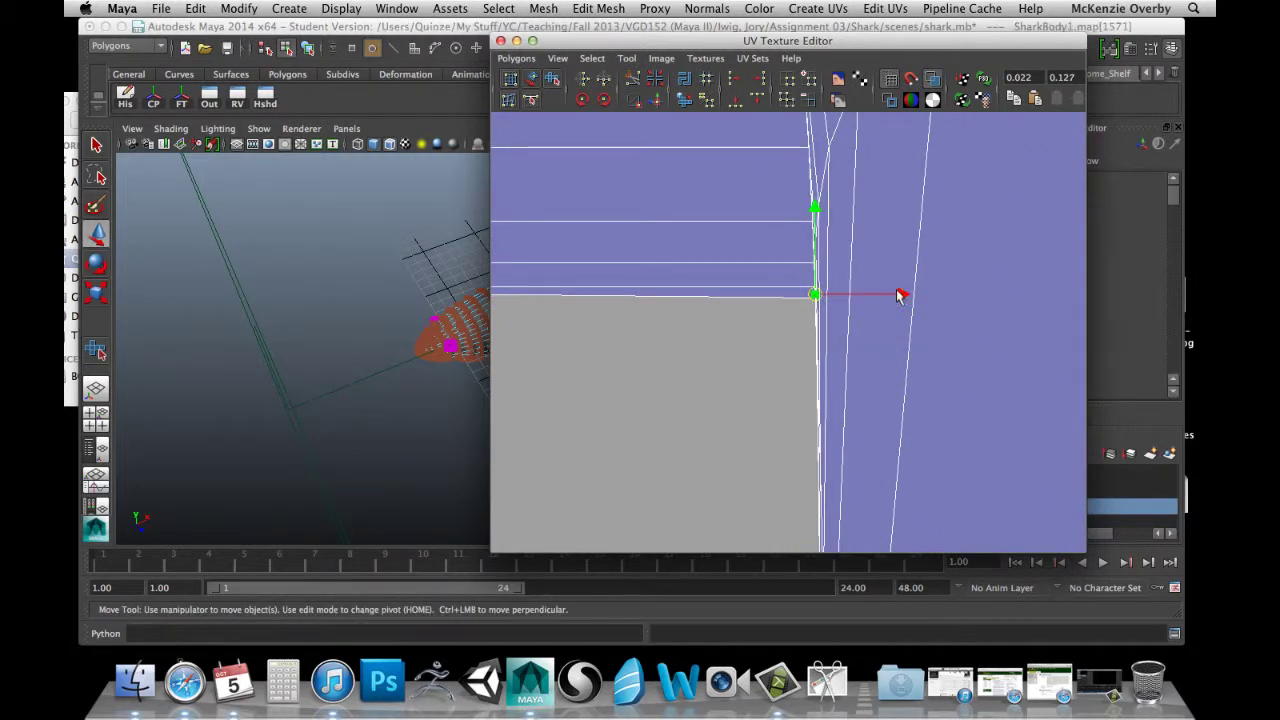
left_click_drag(899, 296, 934, 310)
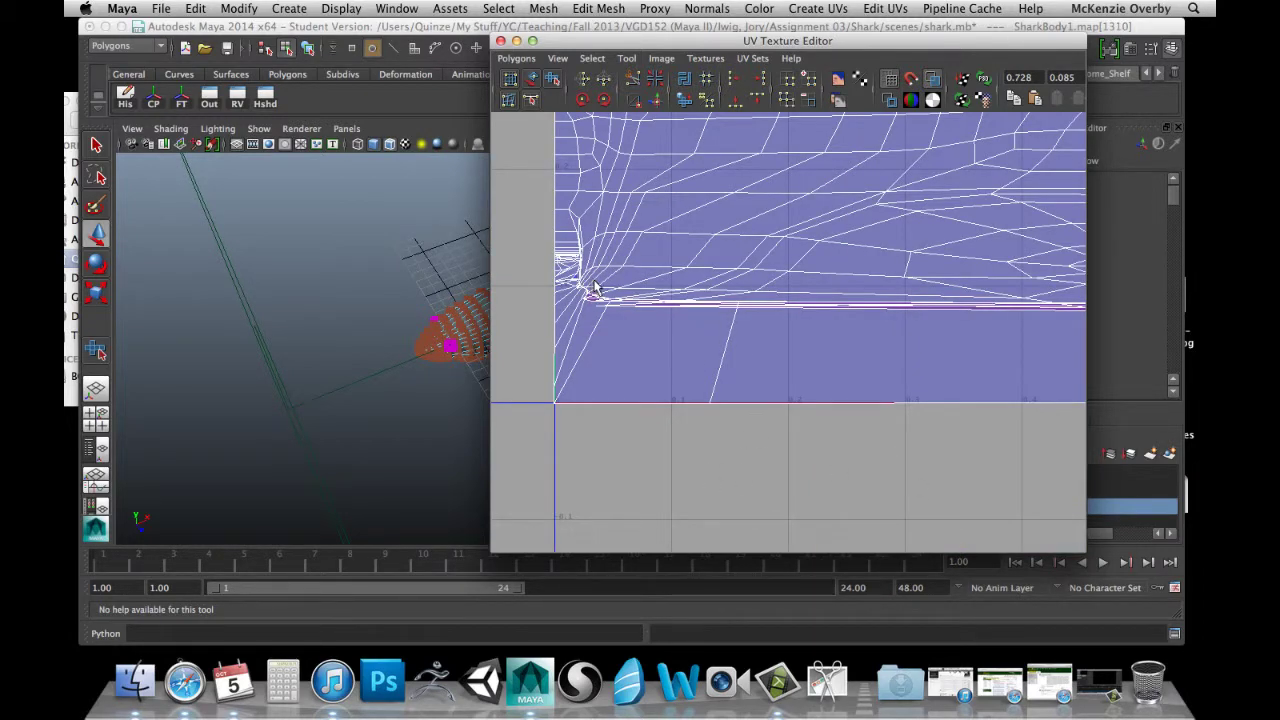
Select the cluster of crowded, overlapping interior UVs at the lower-left corner, leaving out the straightened outer border UVs.
scroll(790, 320, "up", 3)
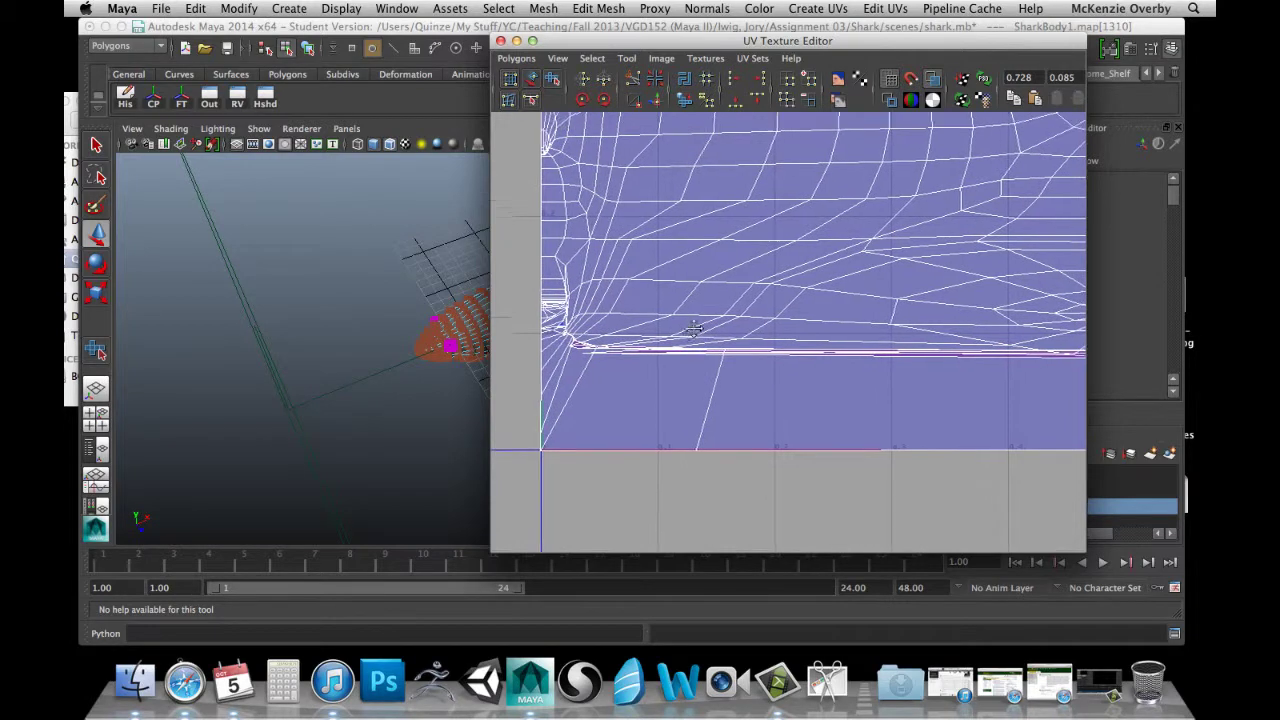
scroll(723, 423, "down", 2)
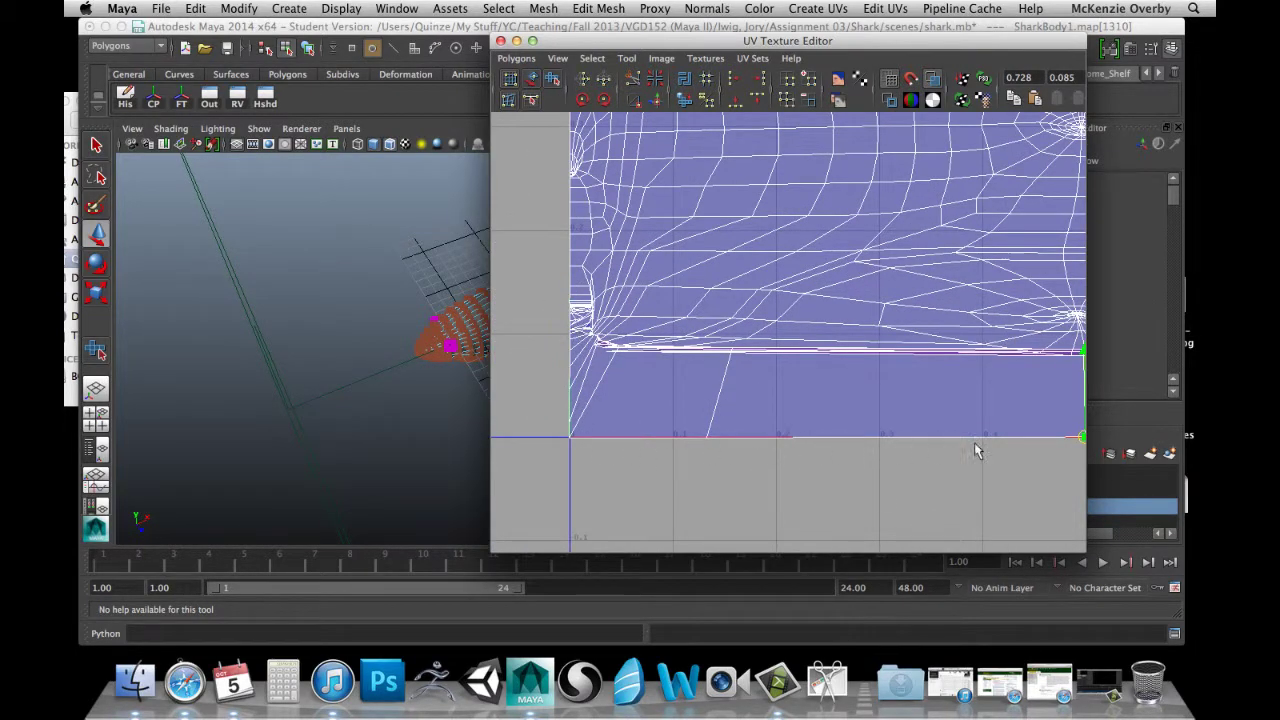
right_click_drag(617, 318, 659, 321)
left_click_drag(789, 377, 789, 377)
scroll(724, 360, "up", 2)
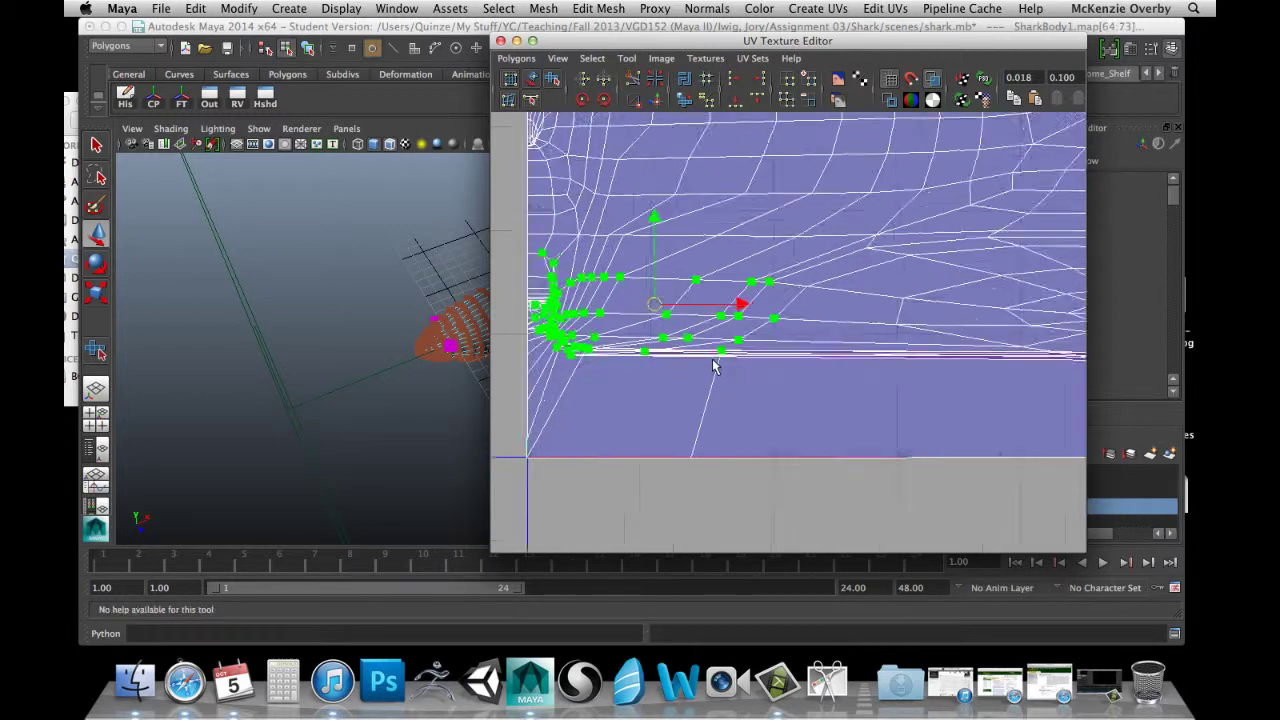
middle_click_drag(661, 312, 767, 323, "alt")
scroll(760, 322, "up", 4)
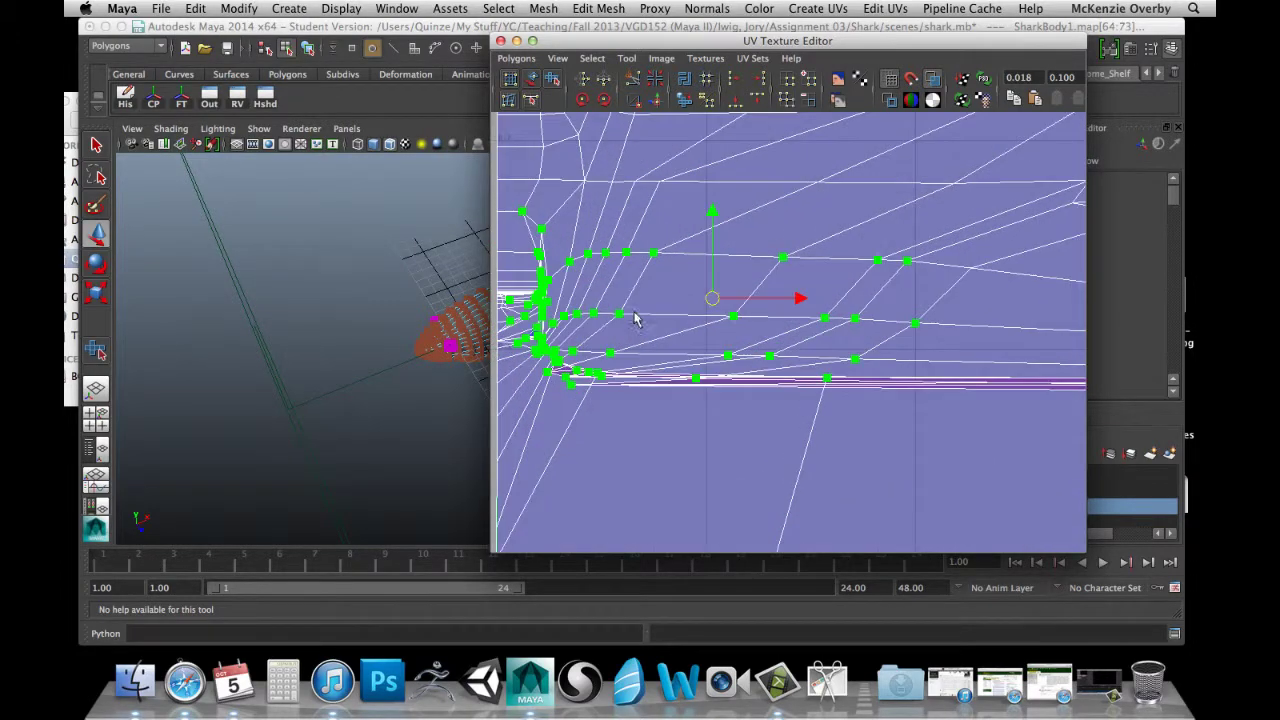
scroll(756, 314, "up", 5)
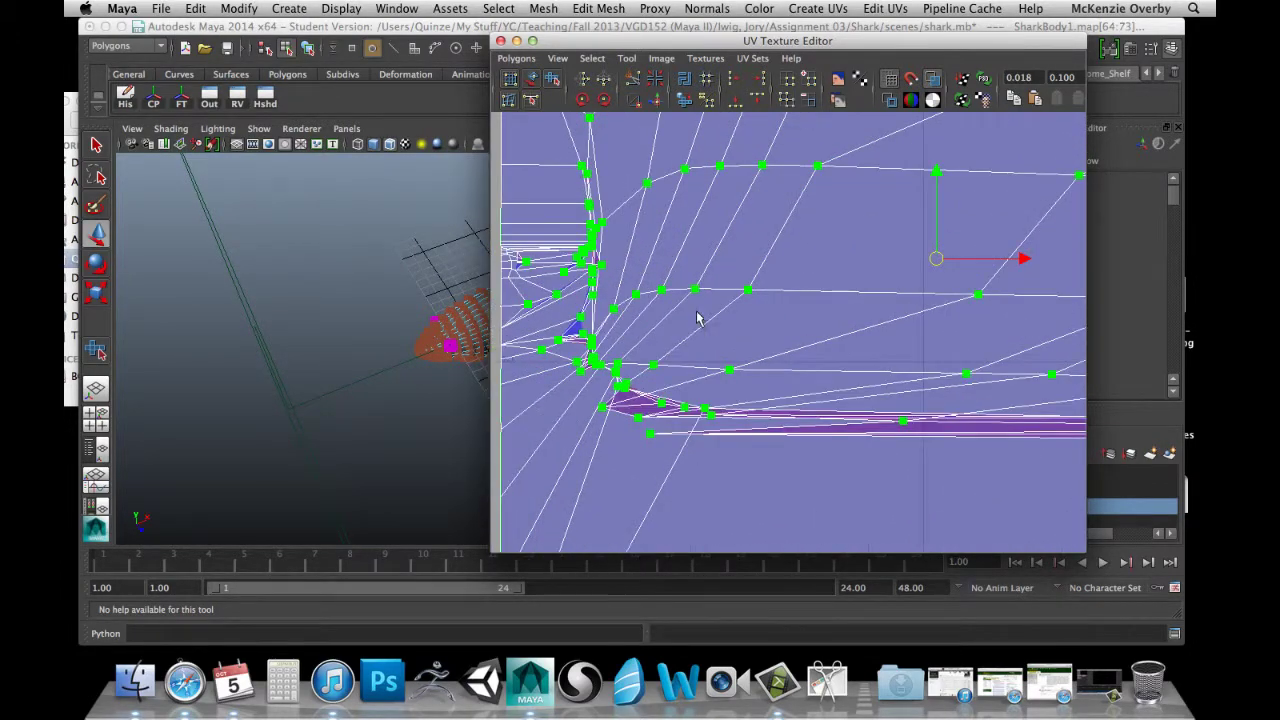
Add the dense ring of UVs beside the U 0 line to the interior selection, leaving out the straightened border UVs.
middle_click_drag(676, 314, 826, 331, "alt")
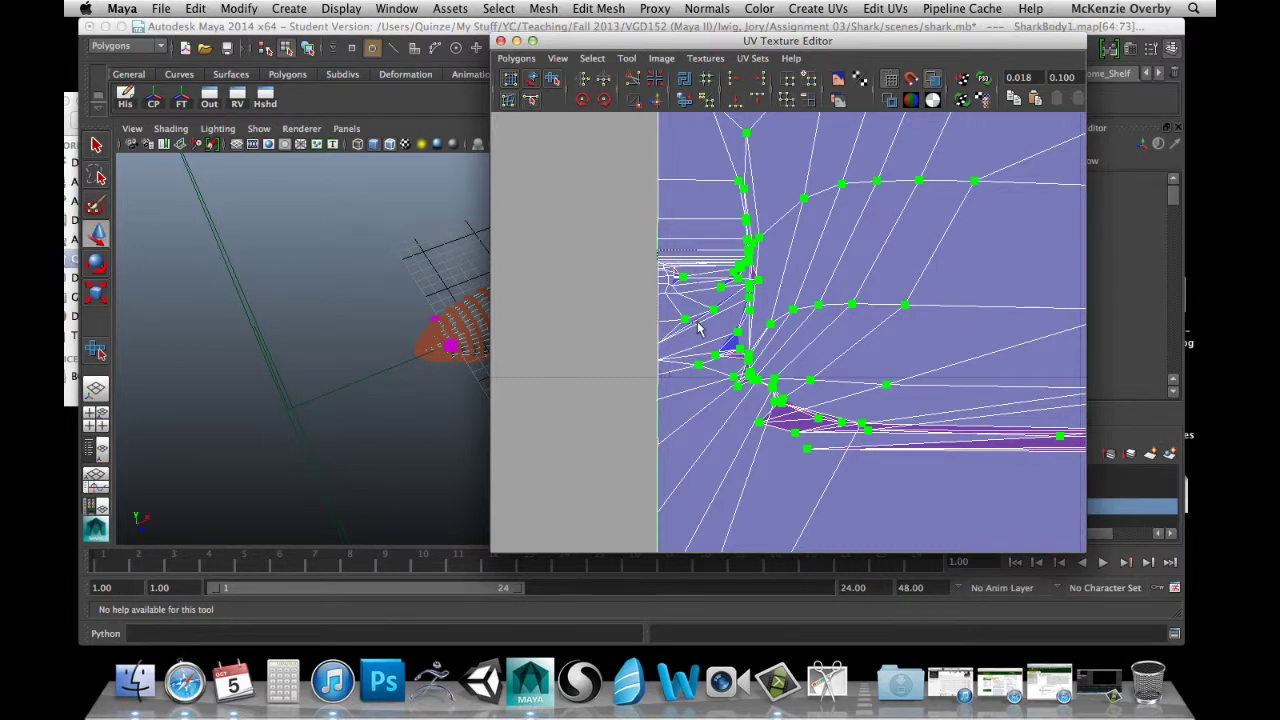
left_click_drag(699, 384, 698, 384, "shift")
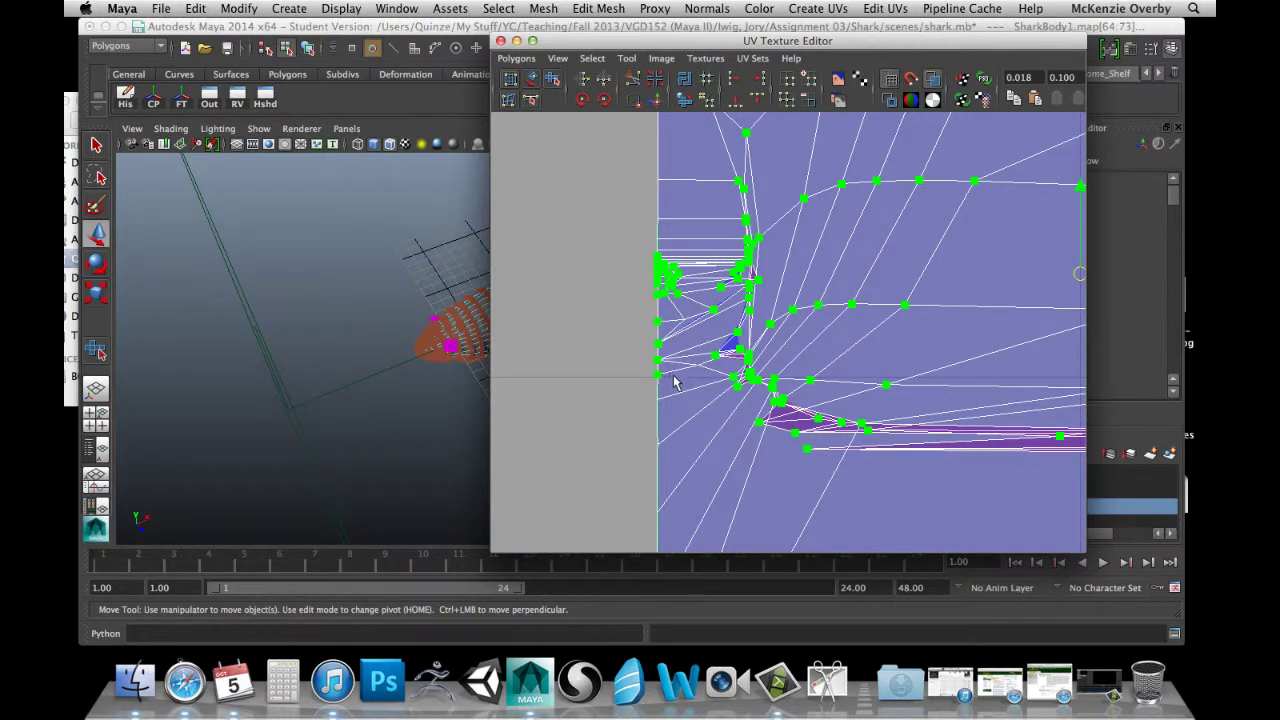
key("super+z")
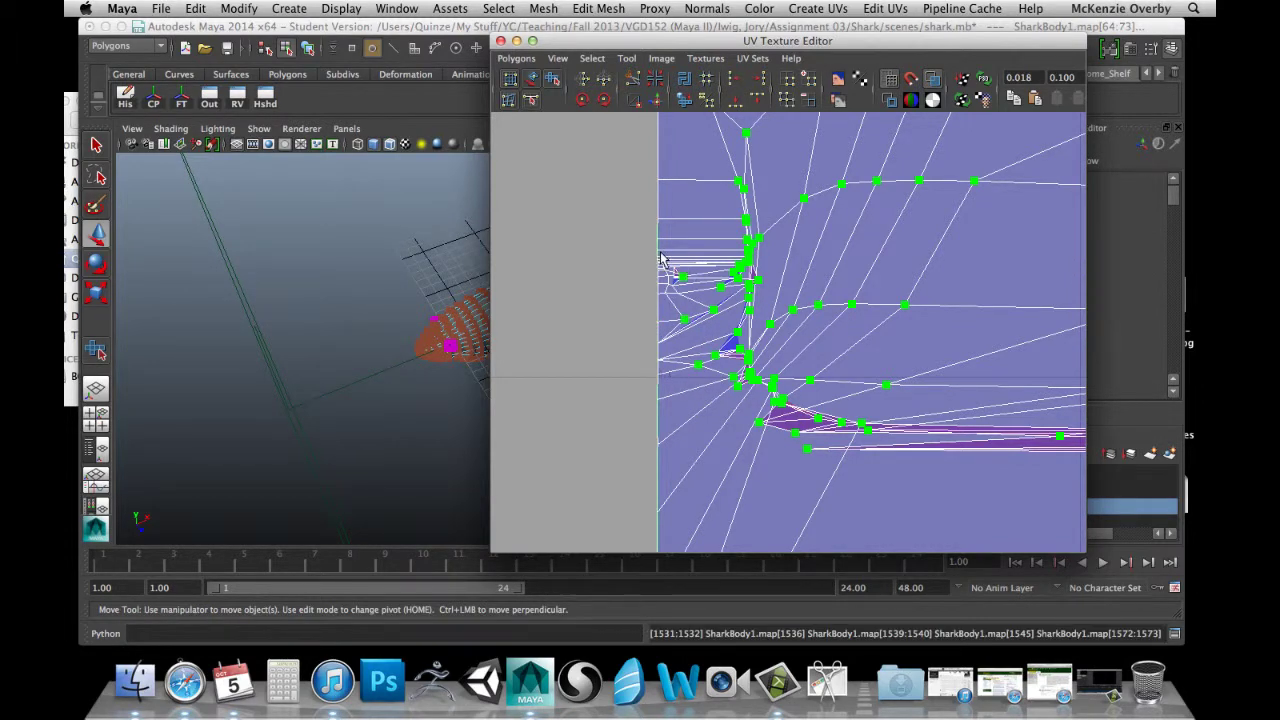
scroll(682, 204, "down", 3)
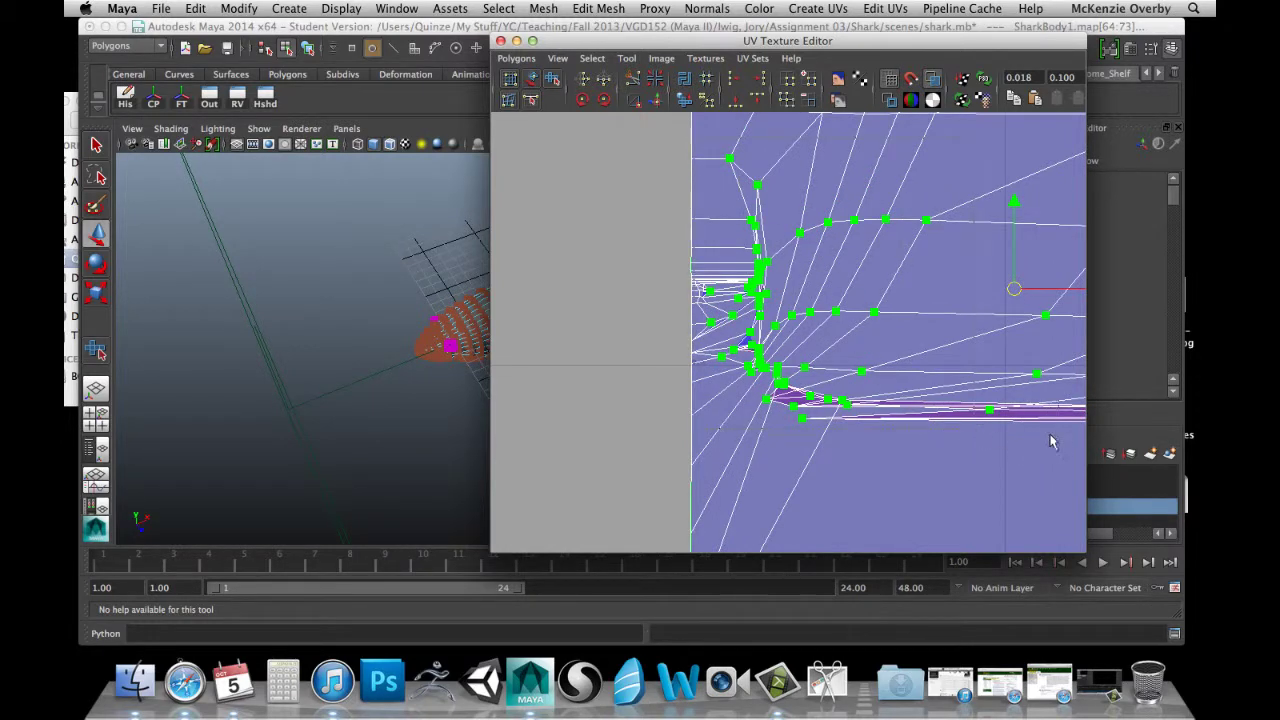
left_click_drag(1070, 436, 1070, 436)
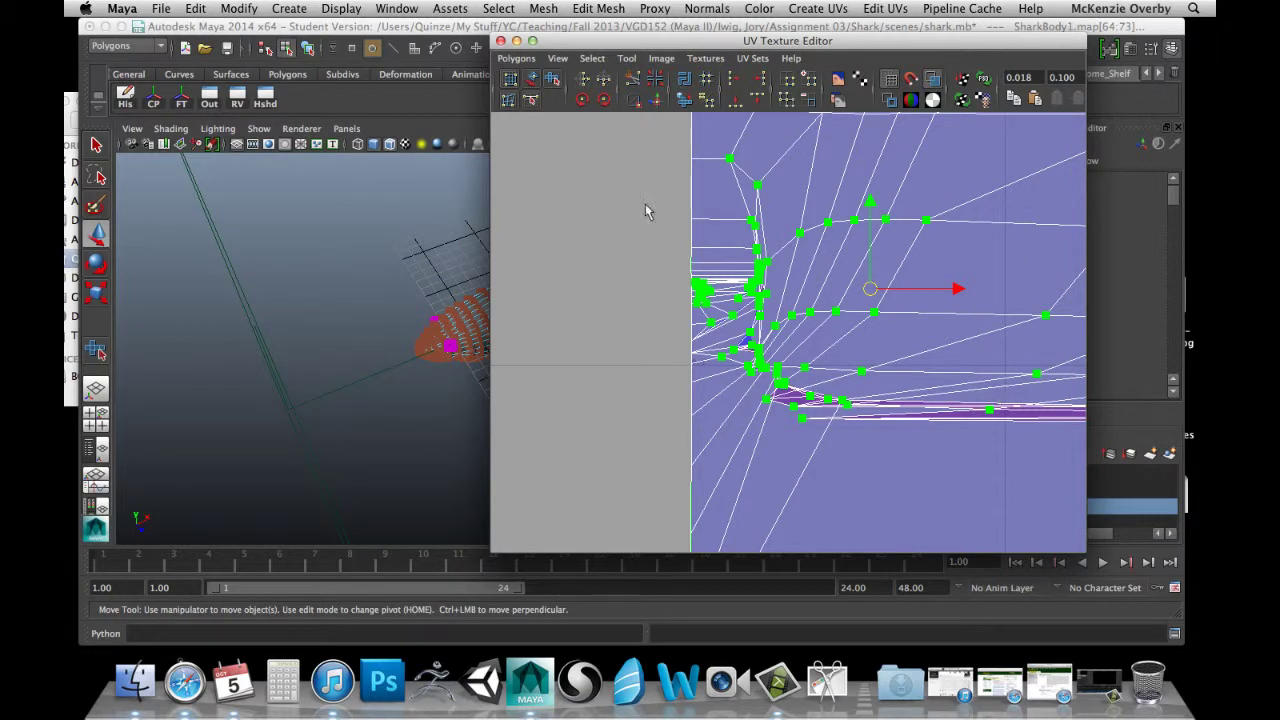
Relax, unfold and again relax the selected lower-left interior UVs with the Smooth UV tool.
left_click(552, 78)
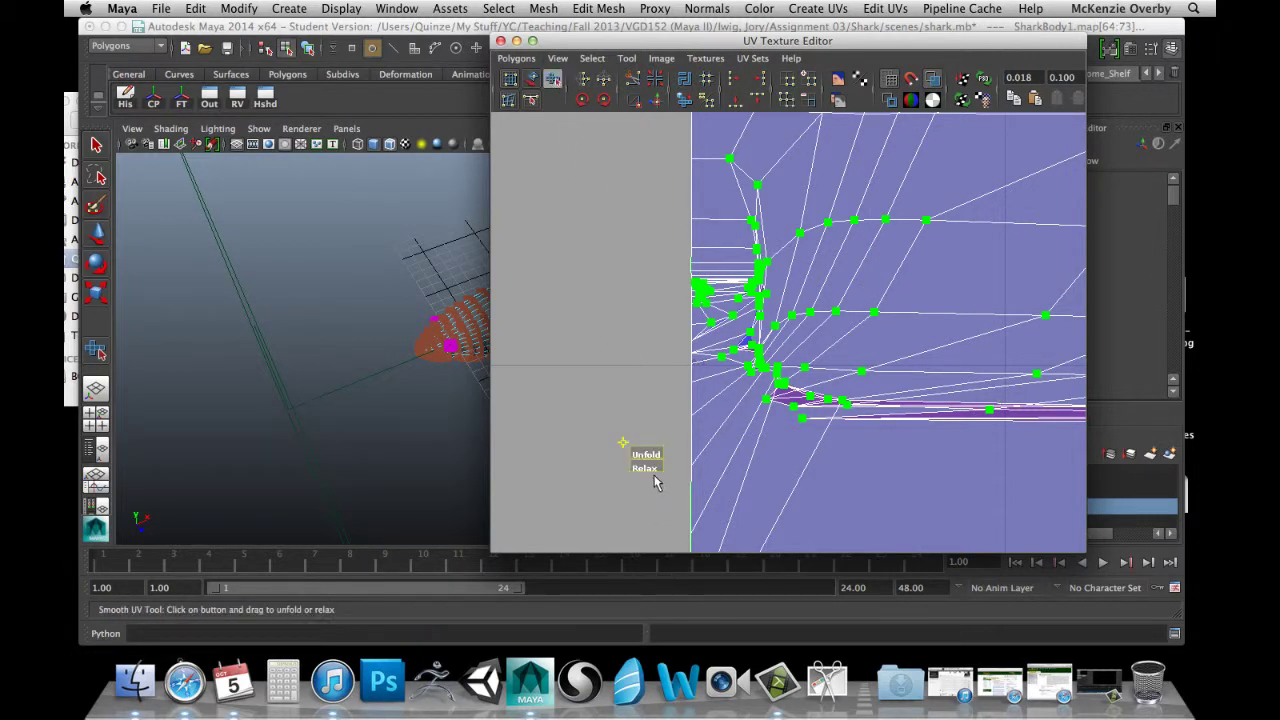
left_click_drag(644, 468, 753, 468)
left_click_drag(648, 456, 822, 452)
left_click_drag(650, 468, 840, 455)
scroll(805, 439, "down", 5)
scroll(926, 397, "up", 4)
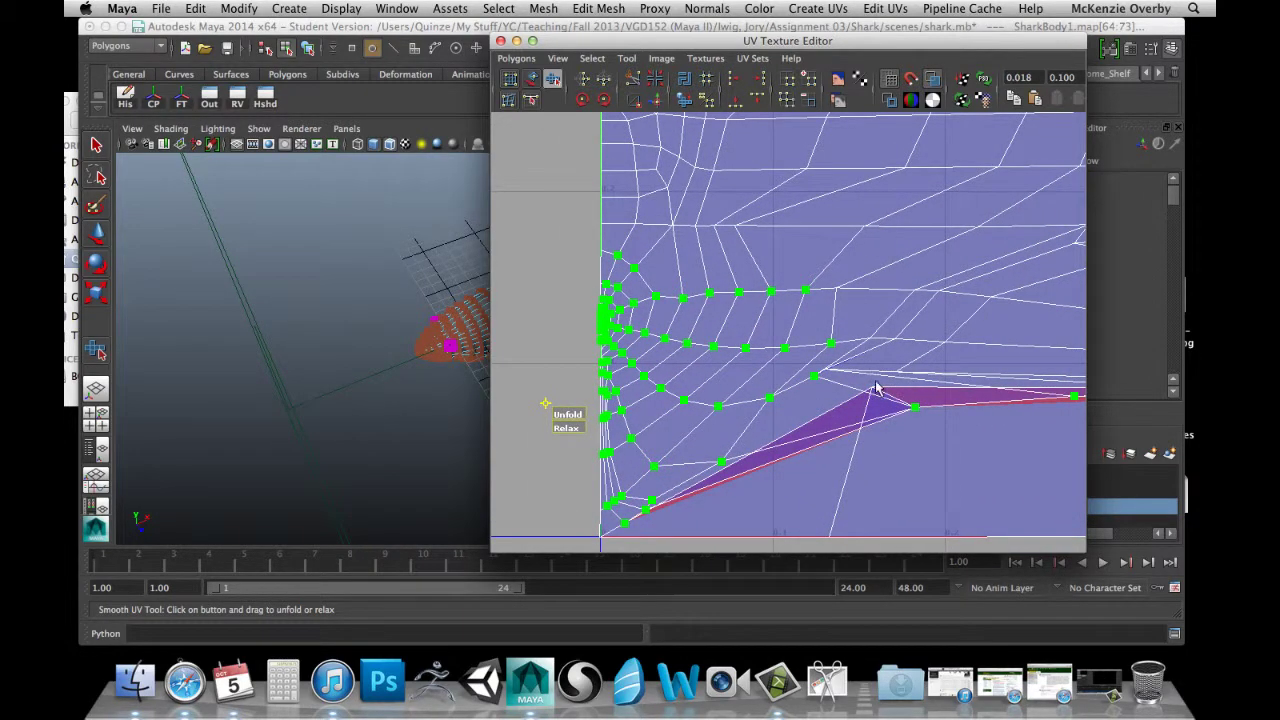
Move the UV at the peak of the overlapping purple faces downward to open up the overlap.
left_click(868, 382)
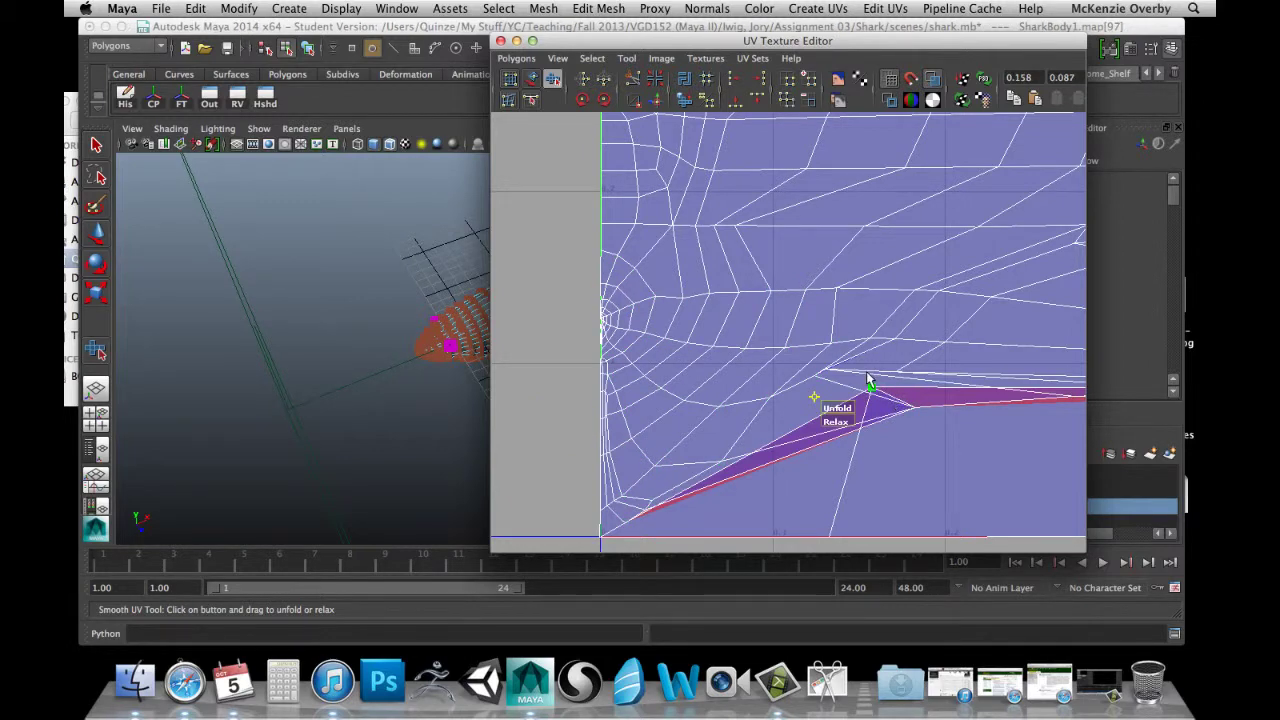
key("w")
left_click_drag(873, 298, 901, 405)
Move the UV where the narrow converging faces meet horizontally away from its crowded neighbour, and clear the selection.
middle_click_drag(722, 403, 699, 371, "alt")
scroll(750, 396, "up", 5)
left_click(863, 373)
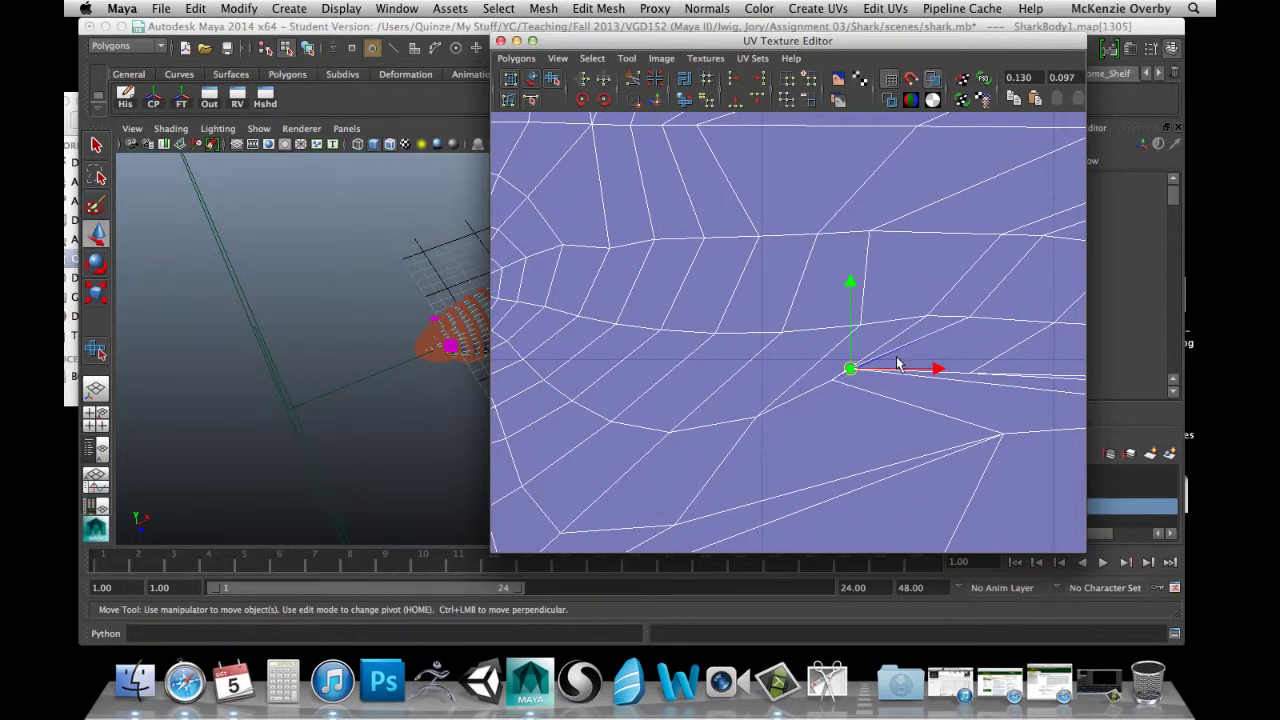
left_click_drag(934, 367, 1009, 373)
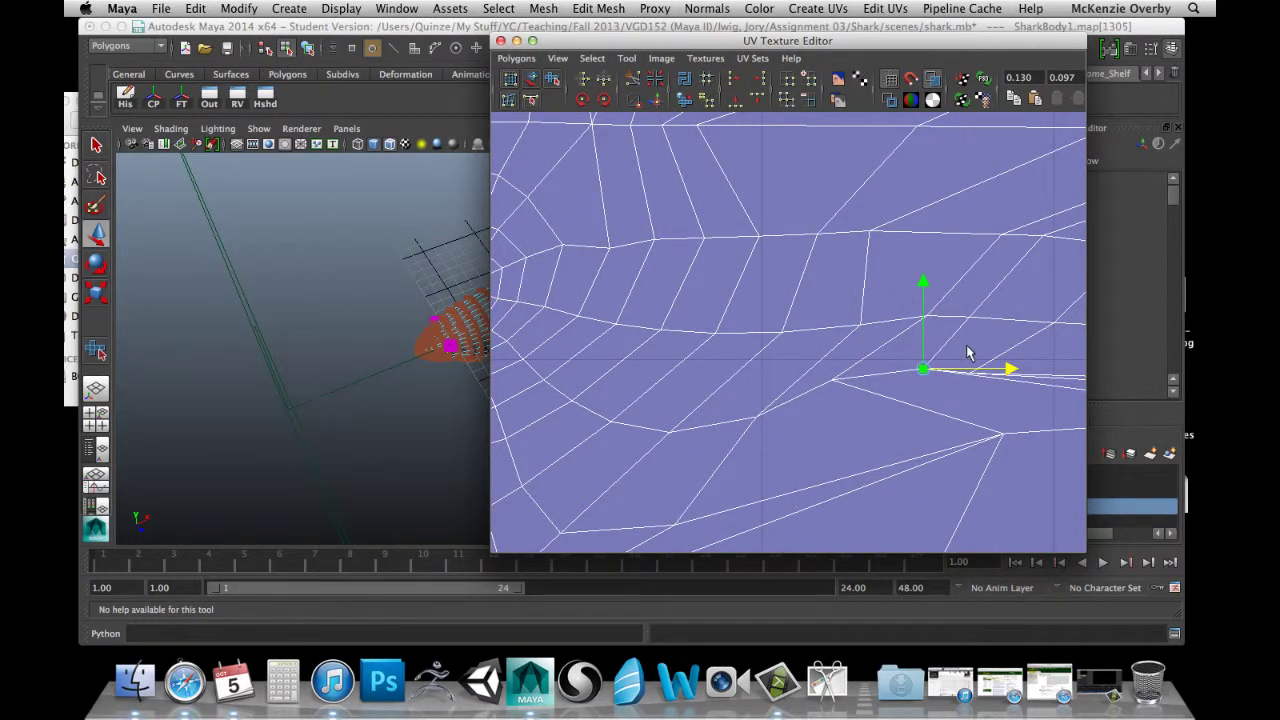
left_click(967, 350)
scroll(967, 350, "down", 3)
scroll(970, 354, "down", 3)
scroll(636, 415, "up", 1)
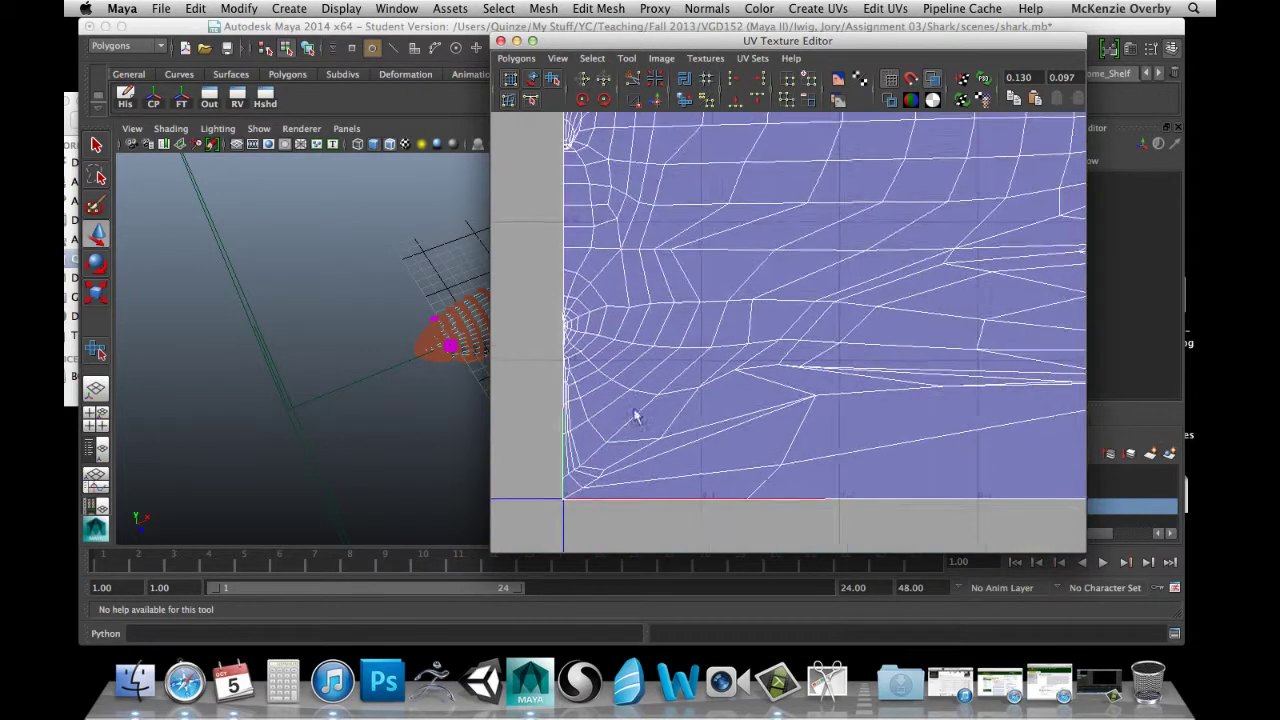
Select the crowded UVs around the star-shaped pole near the shell's lower middle and relax them with the Smooth UV tool.
scroll(622, 430, "down", 3)
middle_click_drag(725, 394, 505, 413, "alt")
middle_click_drag(710, 378, 646, 376, "alt")
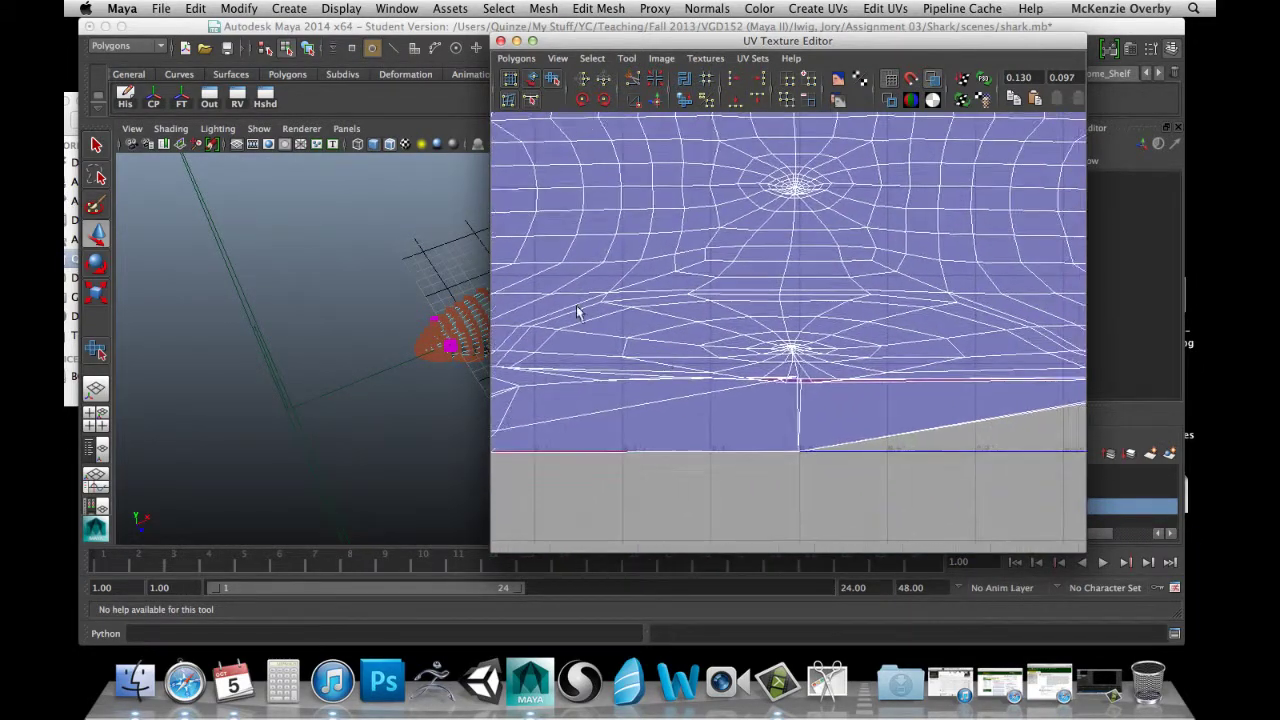
left_click_drag(798, 395, 920, 412)
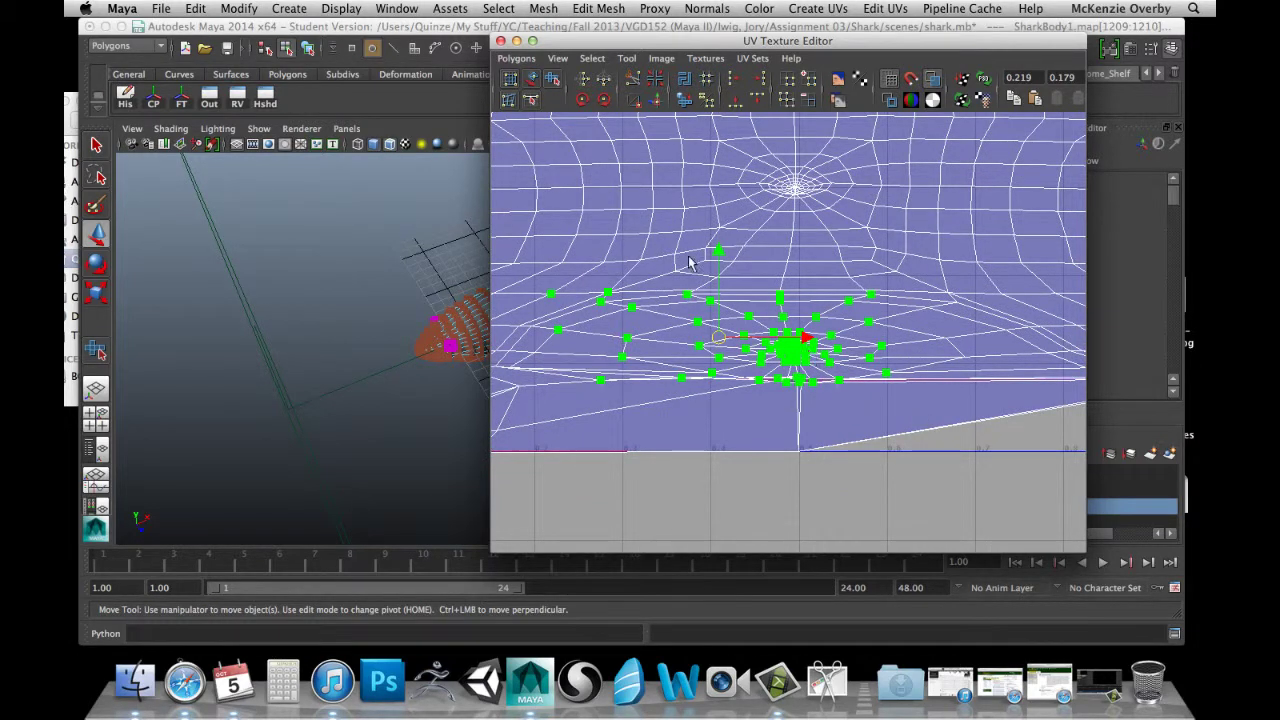
left_click(552, 78)
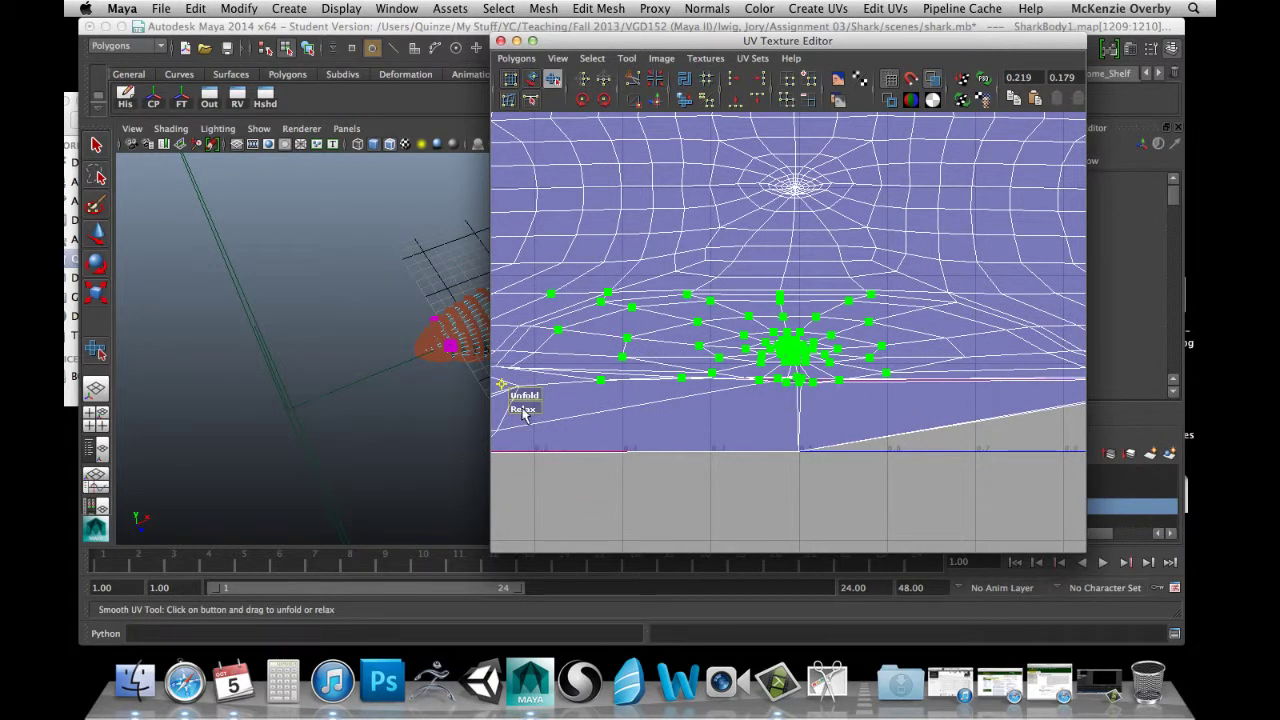
left_click_drag(524, 413, 843, 412)
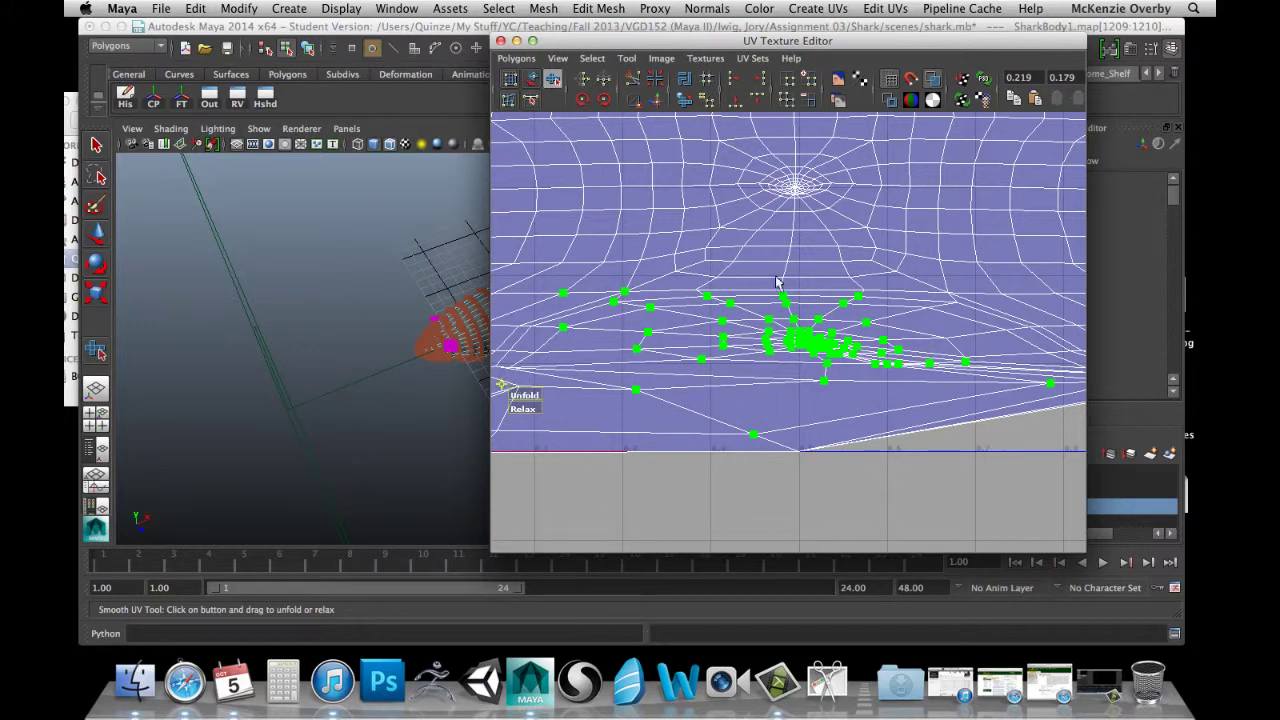
left_click_drag(522, 408, 840, 388)
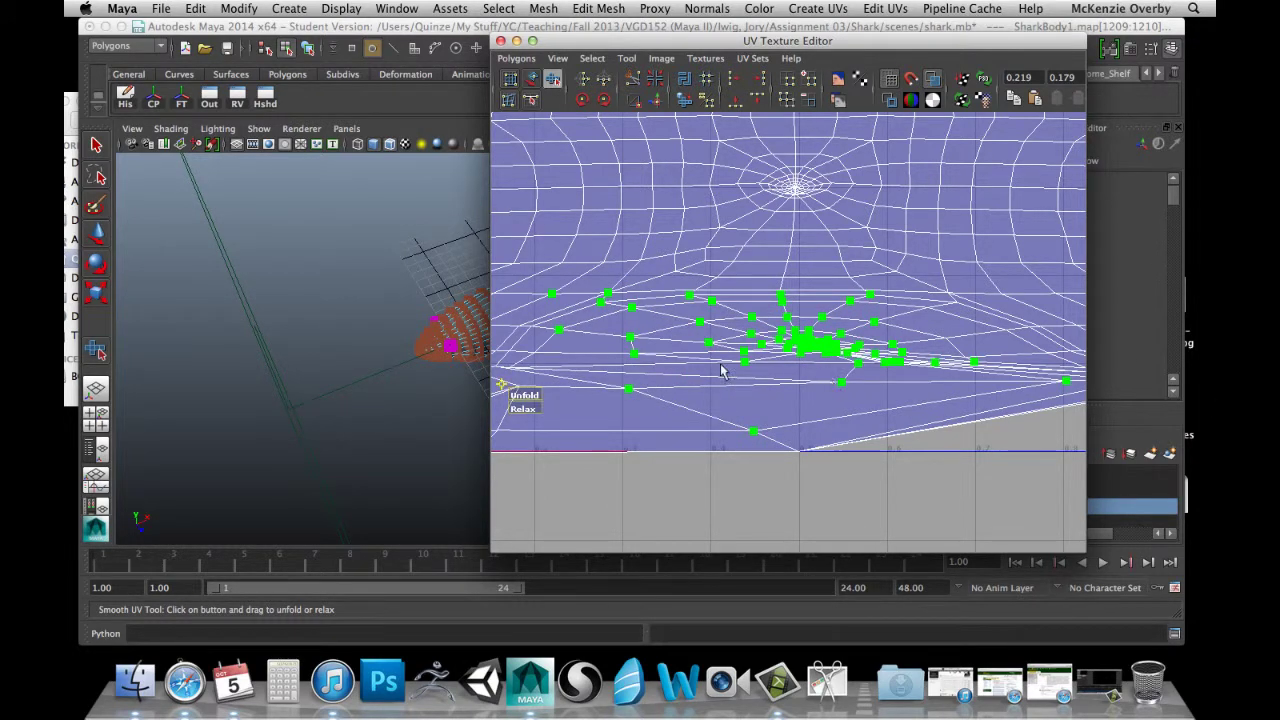
Clear the selection and examine the slanted lower border and the pinched UVs at the shell's lower-right corner.
scroll(910, 373, "down", 2)
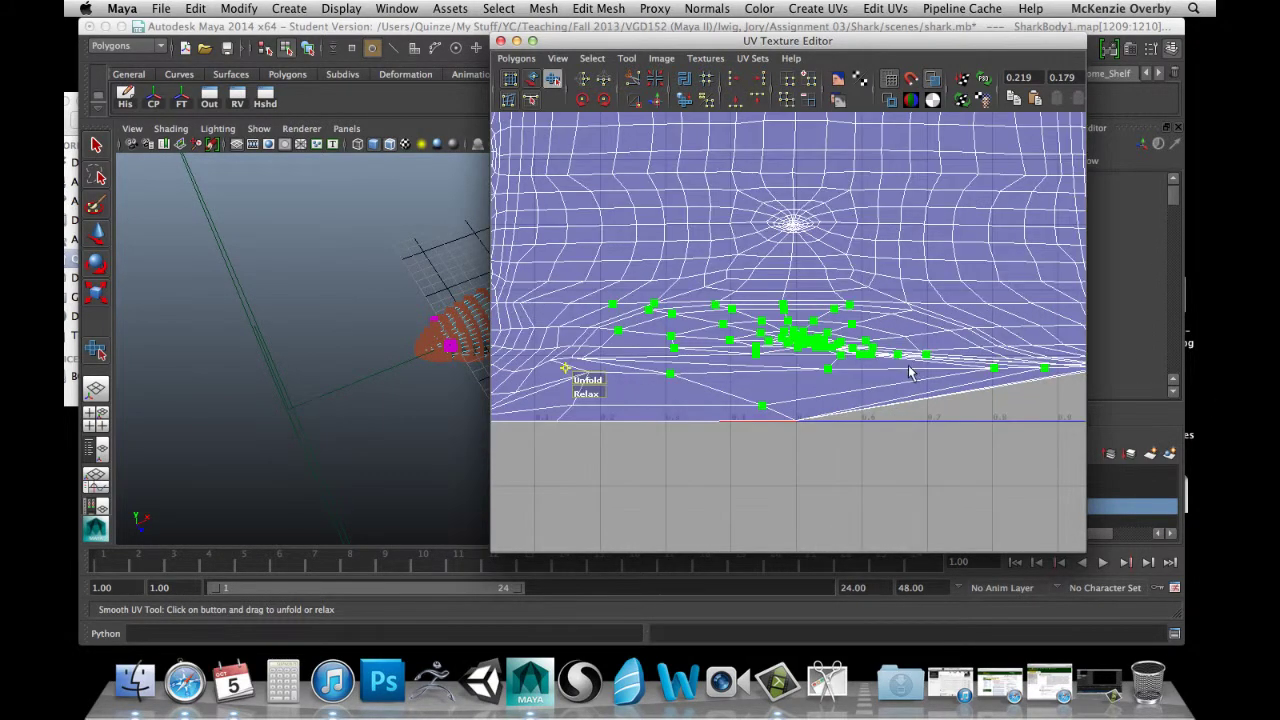
scroll(910, 373, "down", 3)
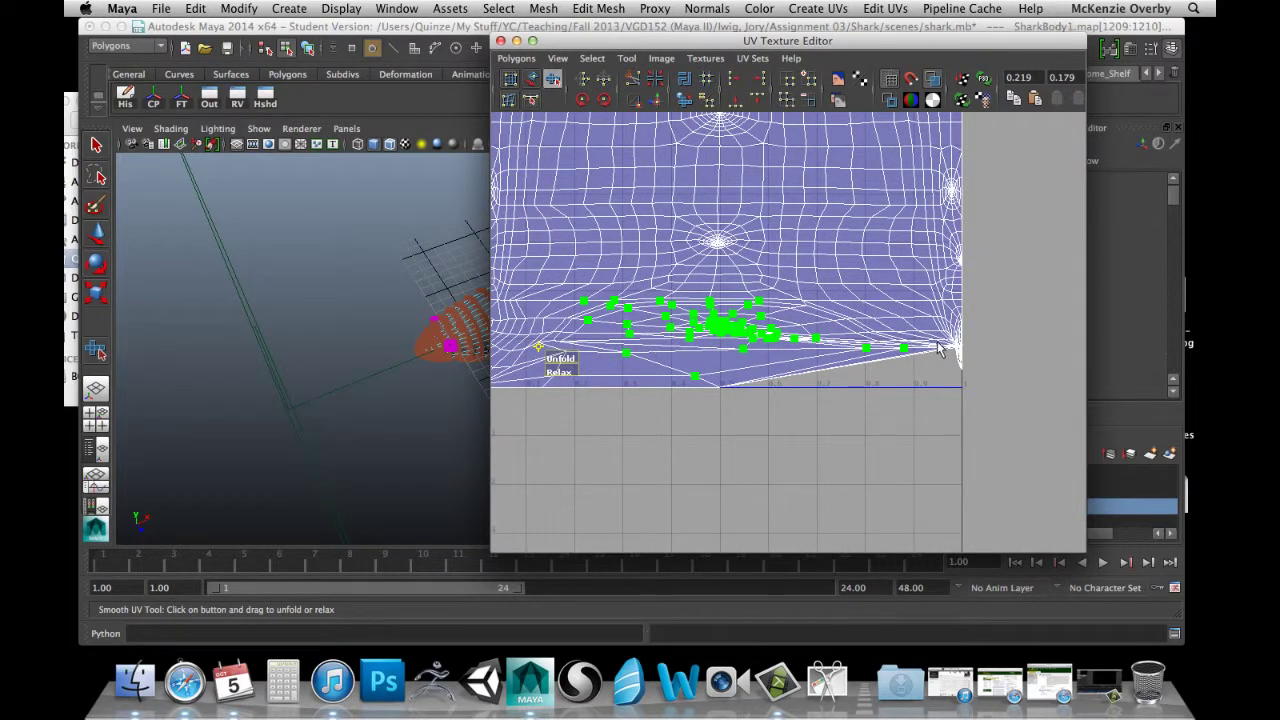
middle_click_drag(631, 331, 751, 361, "alt")
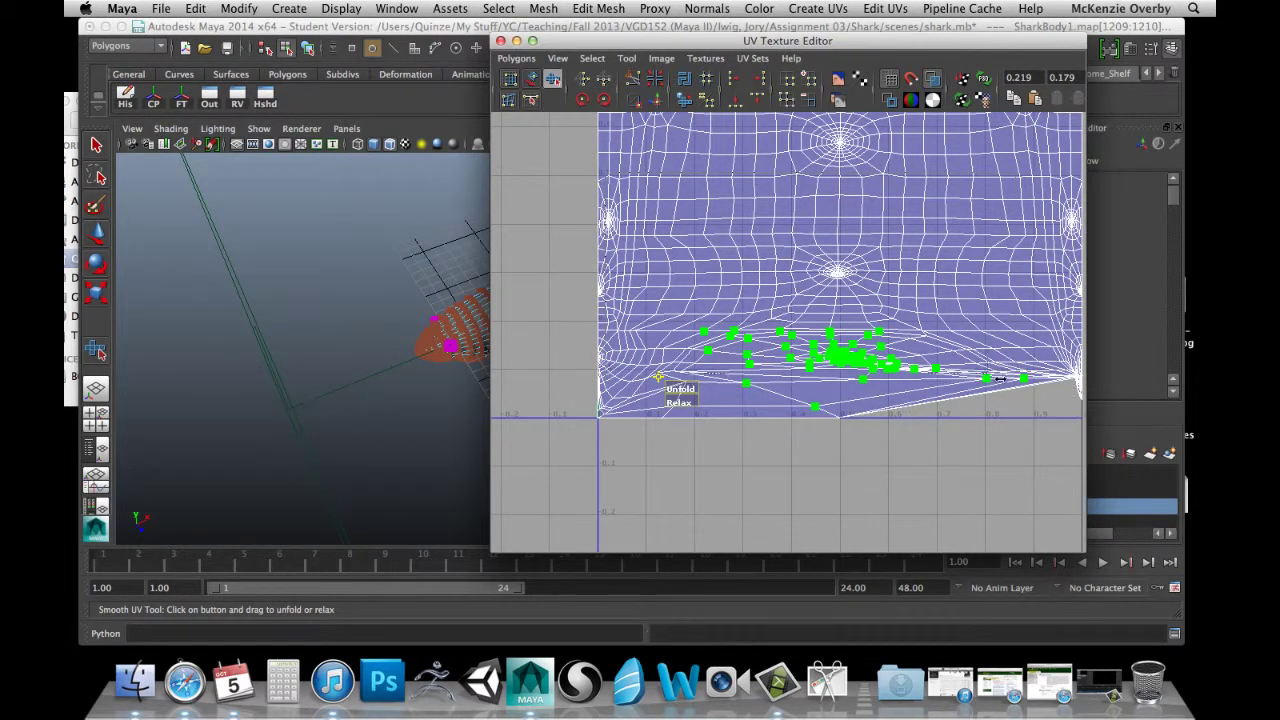
left_click_drag(595, 168, 760, 340)
left_click(766, 365)
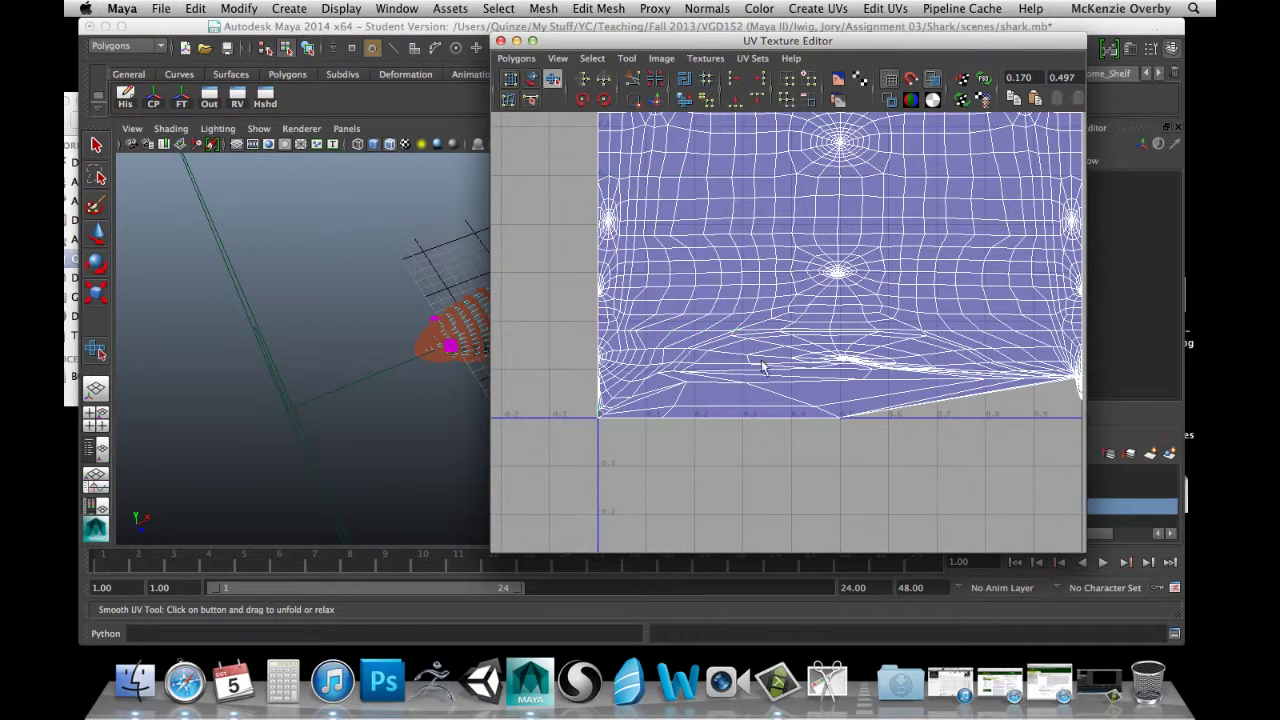
middle_click_drag(766, 365, 540, 340, "alt")
scroll(666, 349, "up", 8)
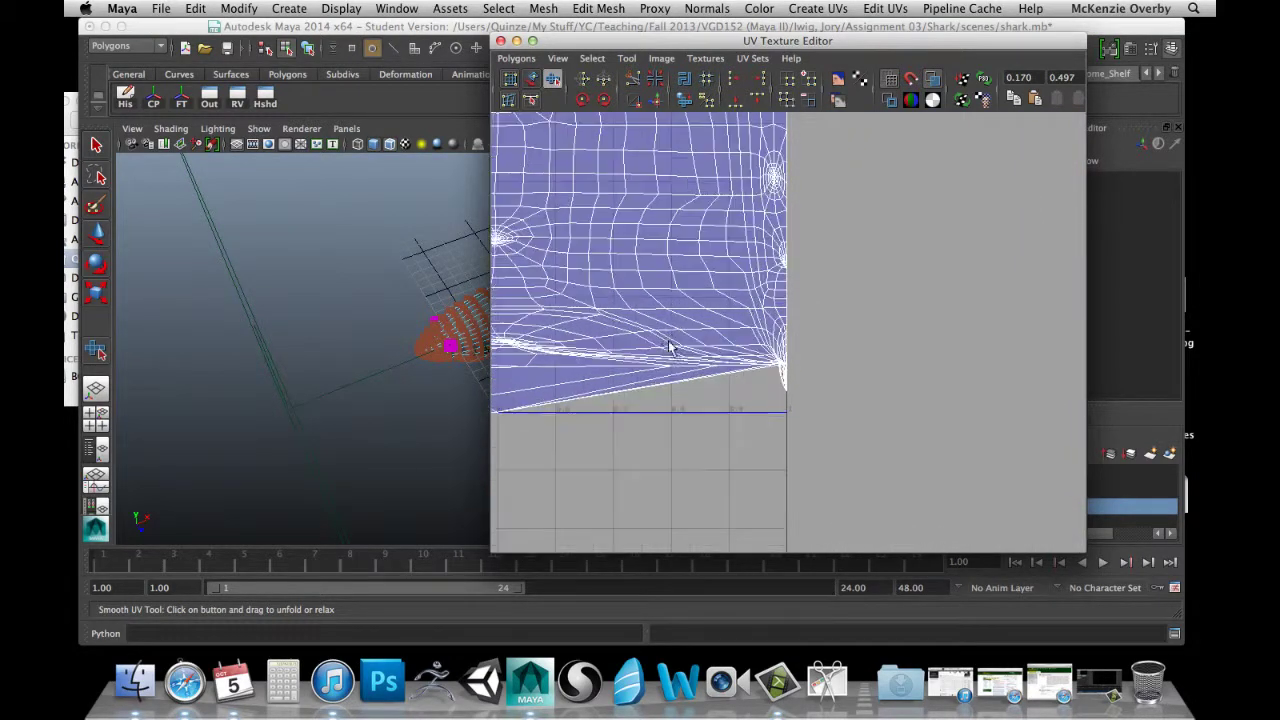
scroll(677, 349, "down", 2)
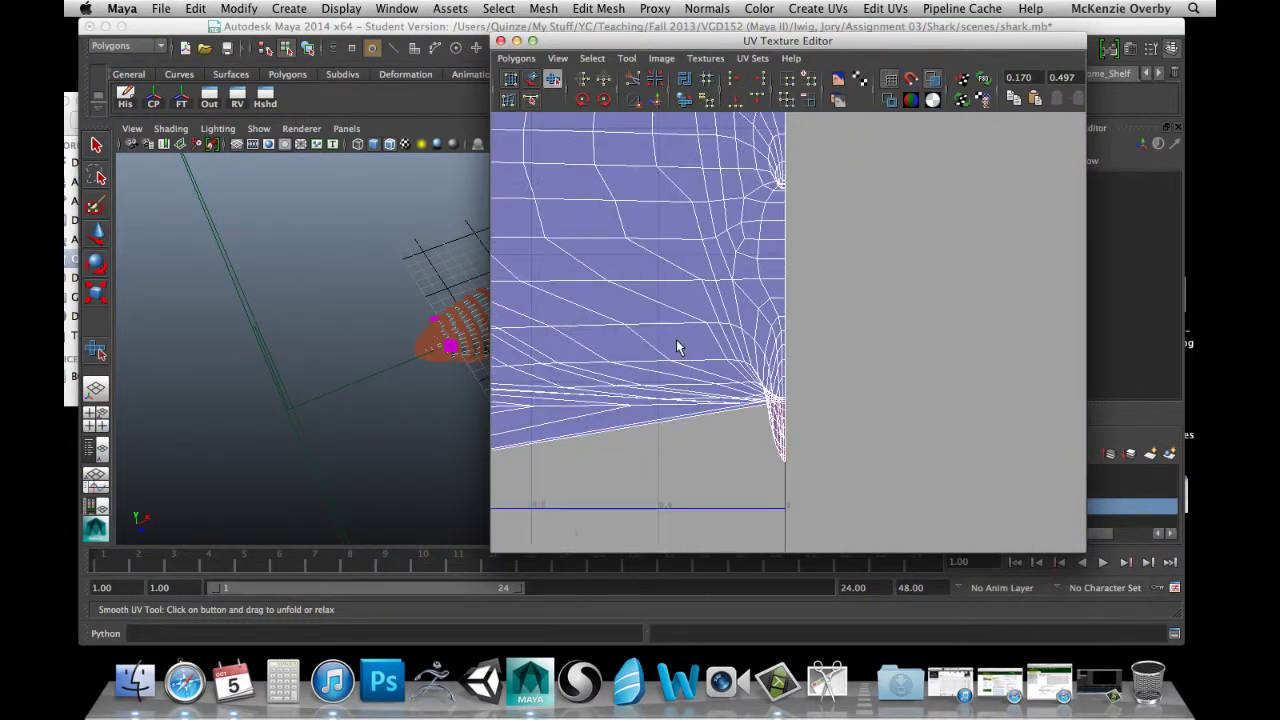
middle_click_drag(686, 351, 884, 341, "alt")
middle_click_drag(982, 236, 689, 240, "alt")
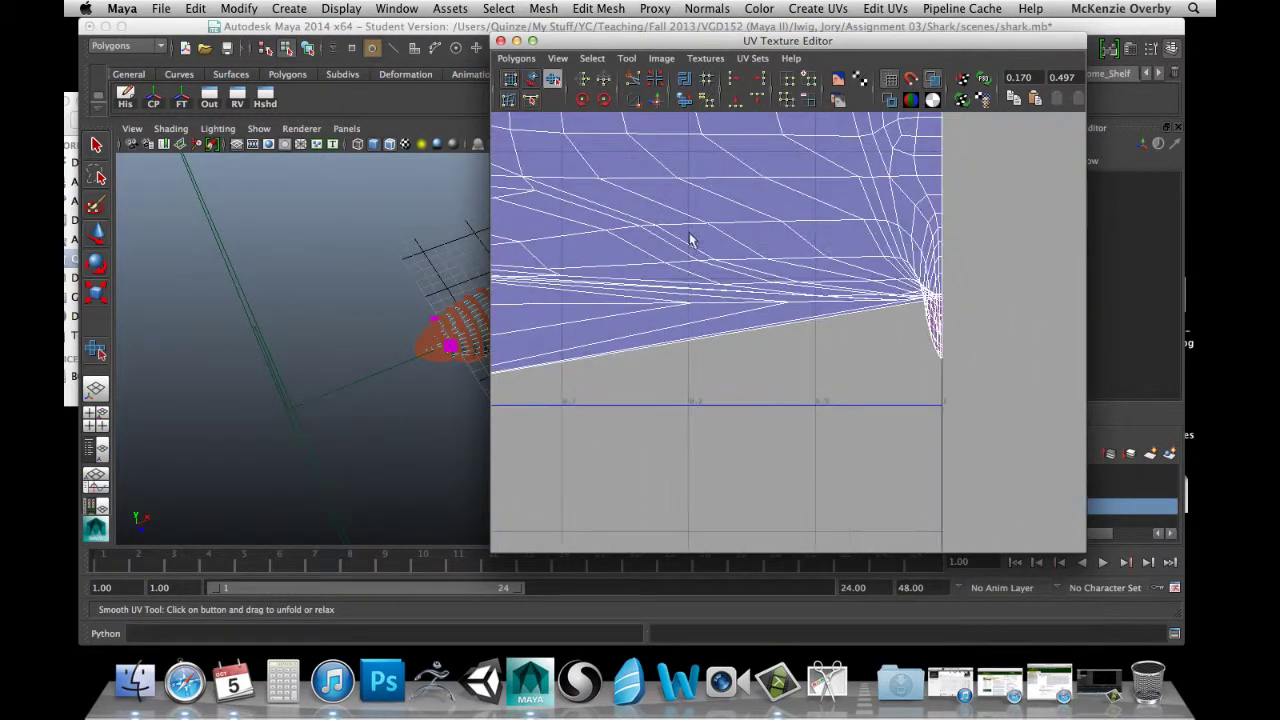
middle_click_drag(857, 320, 749, 300, "alt")
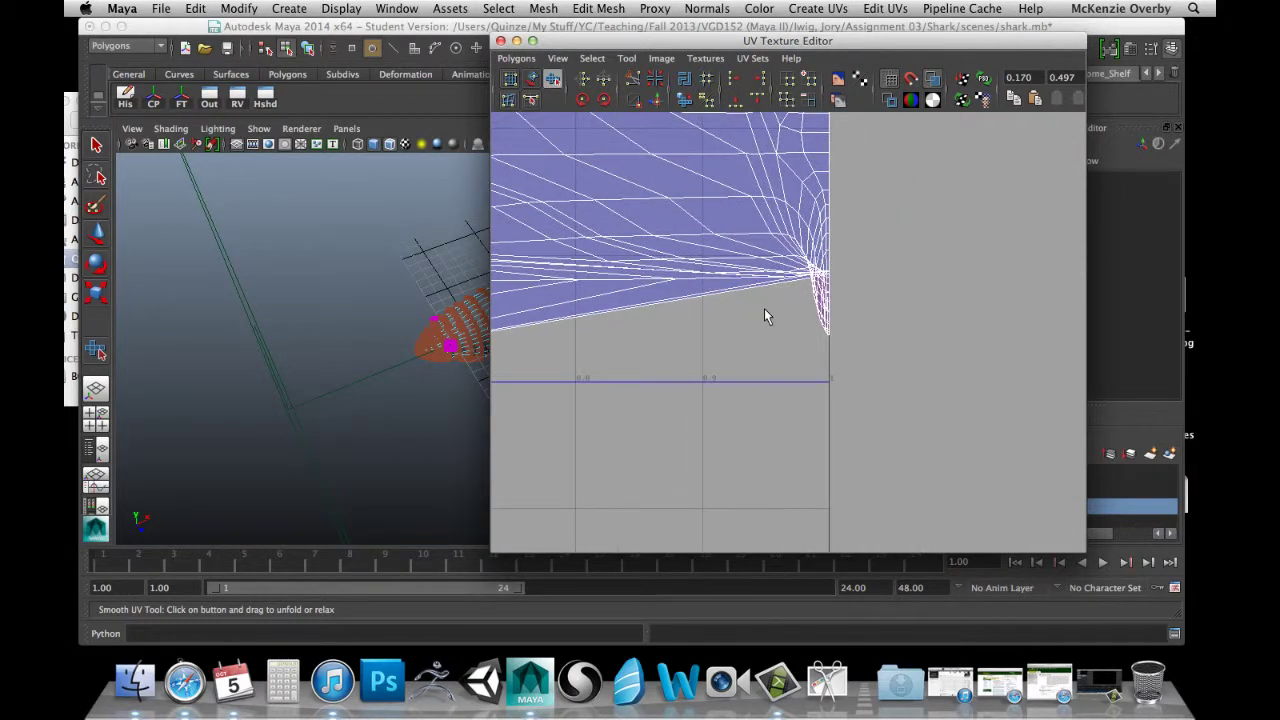
key("a")
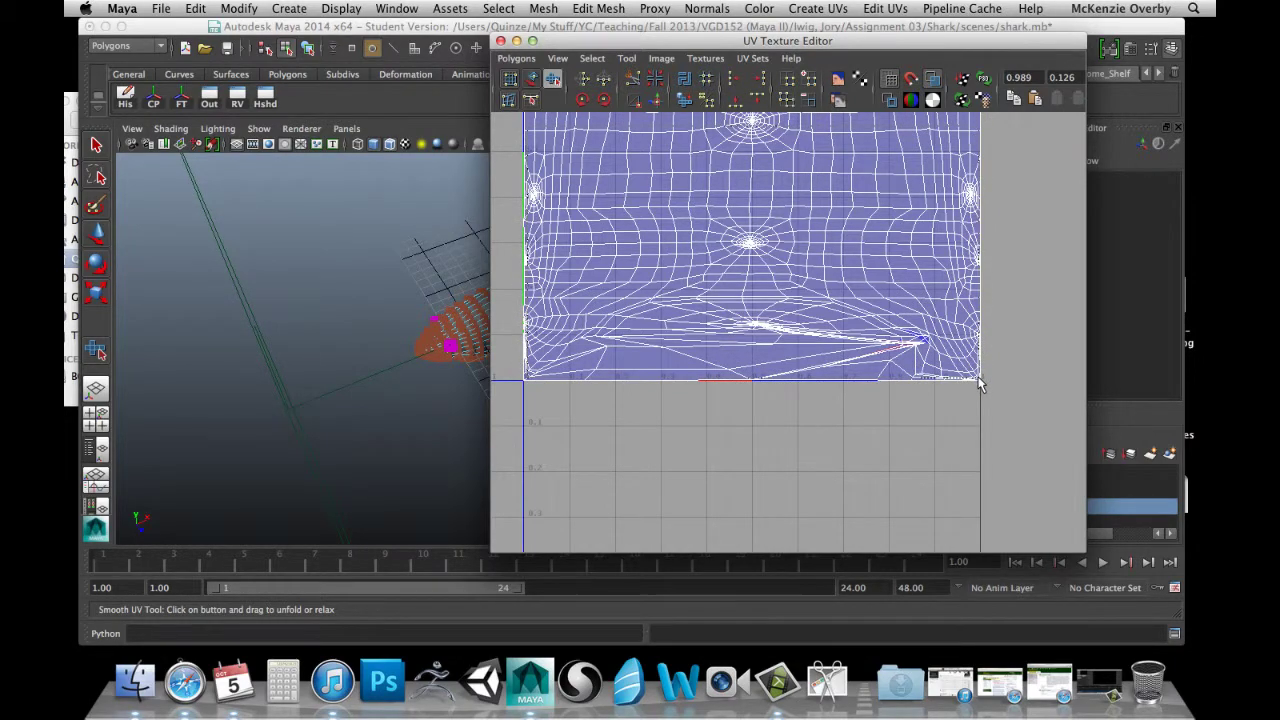
Select the interior UVs across the shell's lower half, leaving out the border UVs, and check the lower-right corner.
left_click_drag(978, 378, 978, 378)
scroll(945, 391, "up", 3)
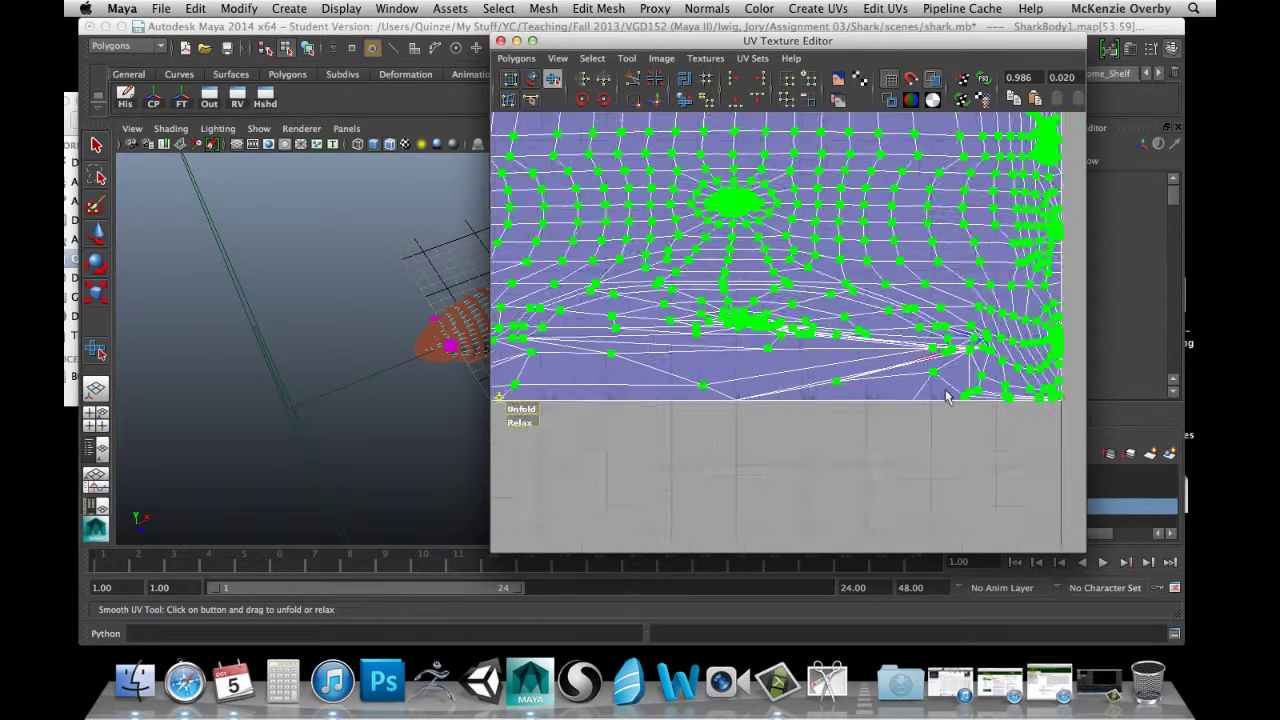
middle_click_drag(940, 378, 517, 336, "alt")
scroll(645, 353, "up", 6)
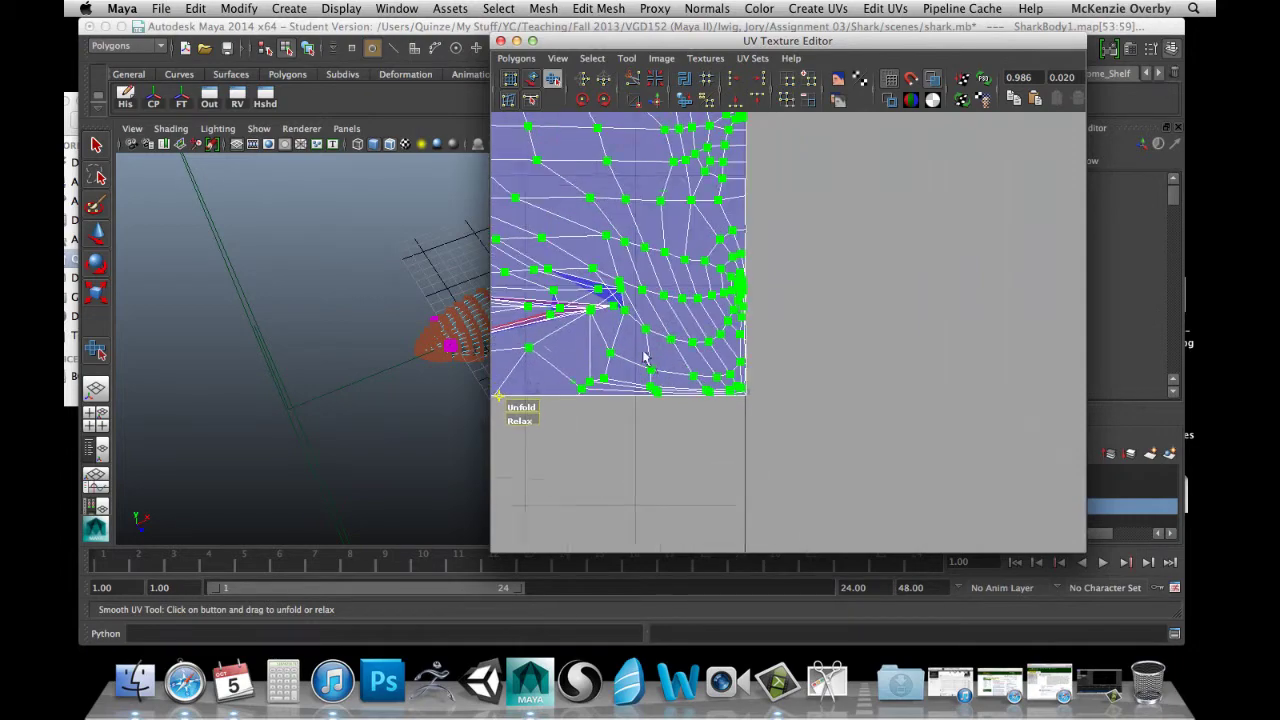
scroll(628, 341, "up", 2)
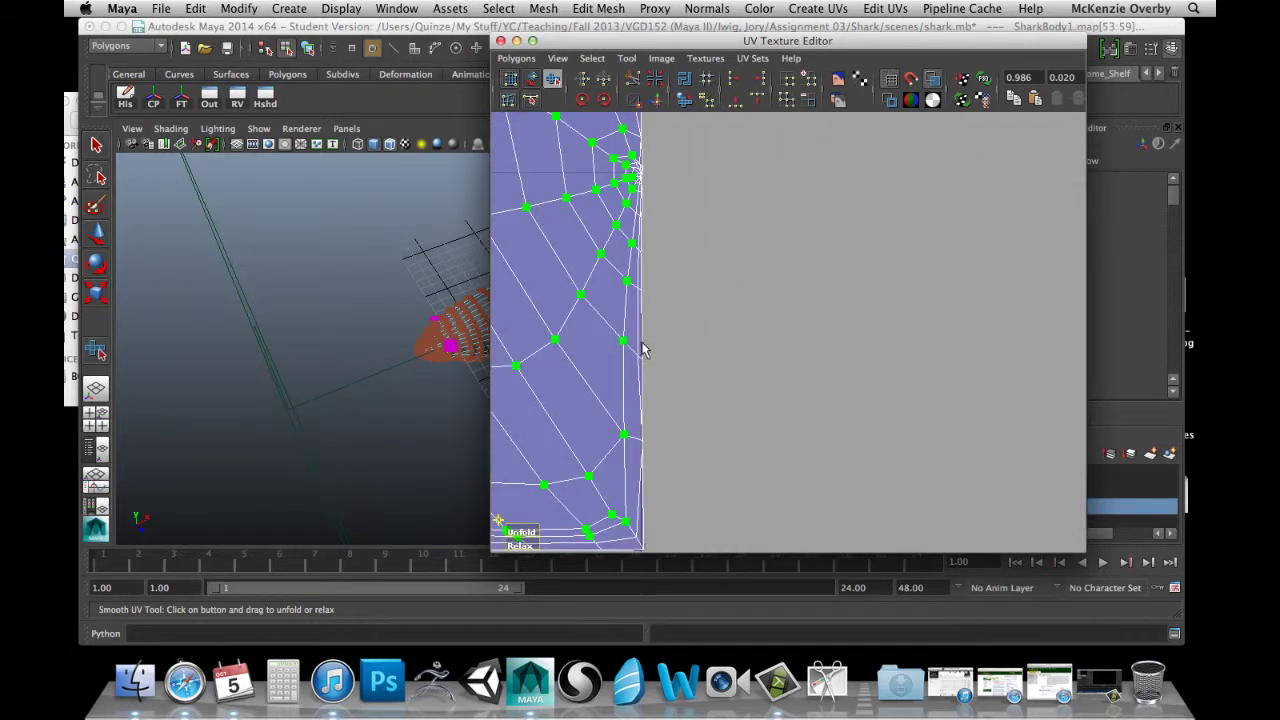
scroll(642, 350, "up", 1)
scroll(643, 349, "down", 4)
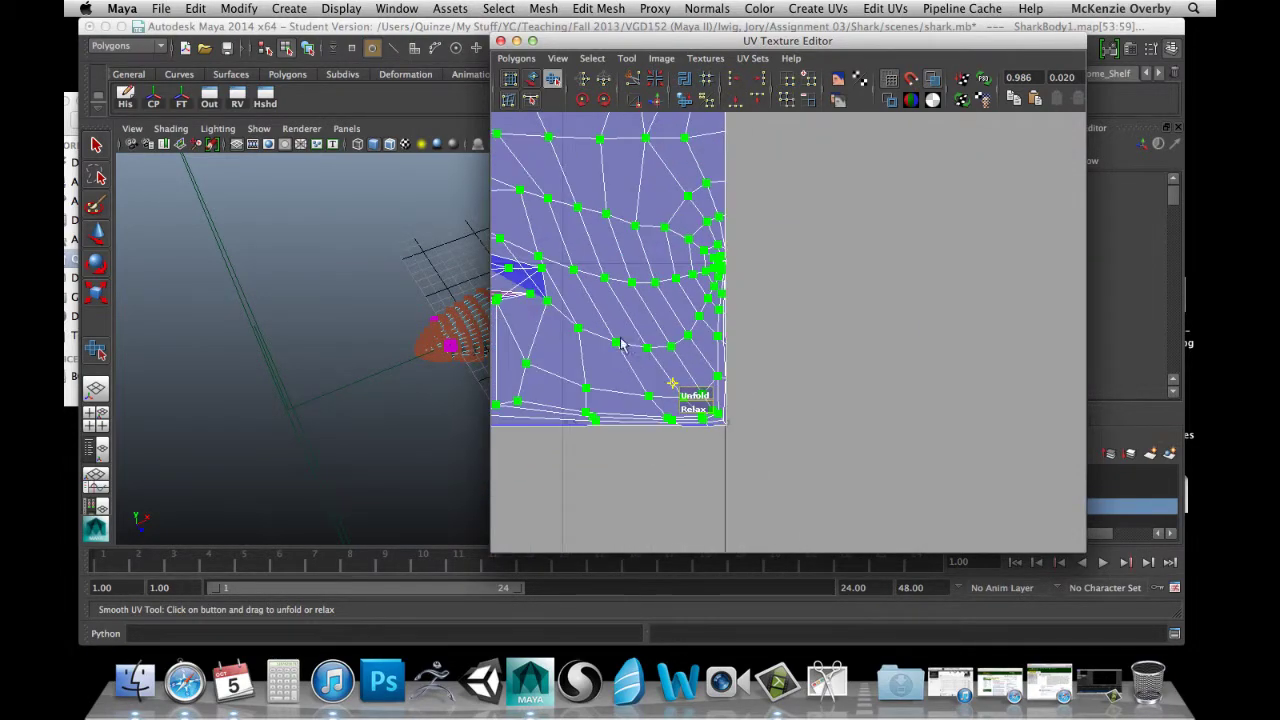
middle_click_drag(550, 343, 911, 483, "alt")
scroll(711, 417, "down", 6)
middle_click_drag(670, 394, 828, 453, "alt")
Relax the selected lower-half interior UVs twice, unfold them with the Smooth UV tool, and clear the selection.
left_click_drag(1003, 483, 1203, 478)
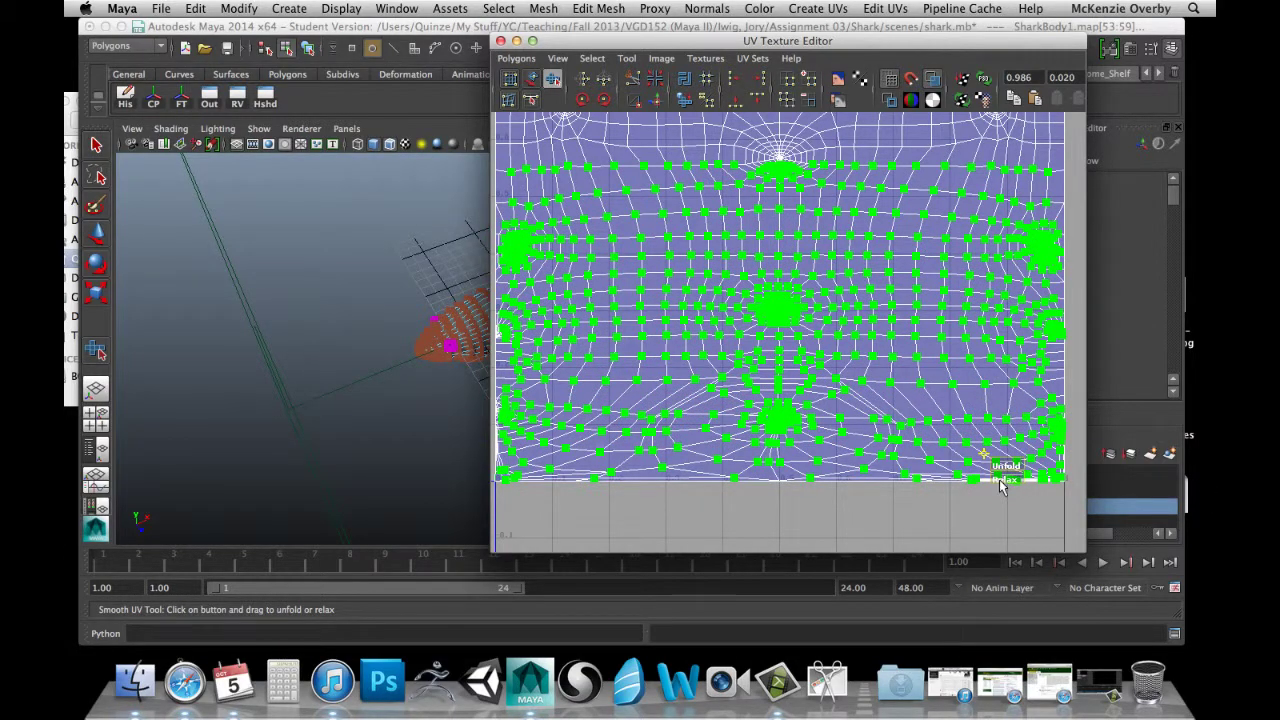
left_click_drag(1003, 485, 1212, 497)
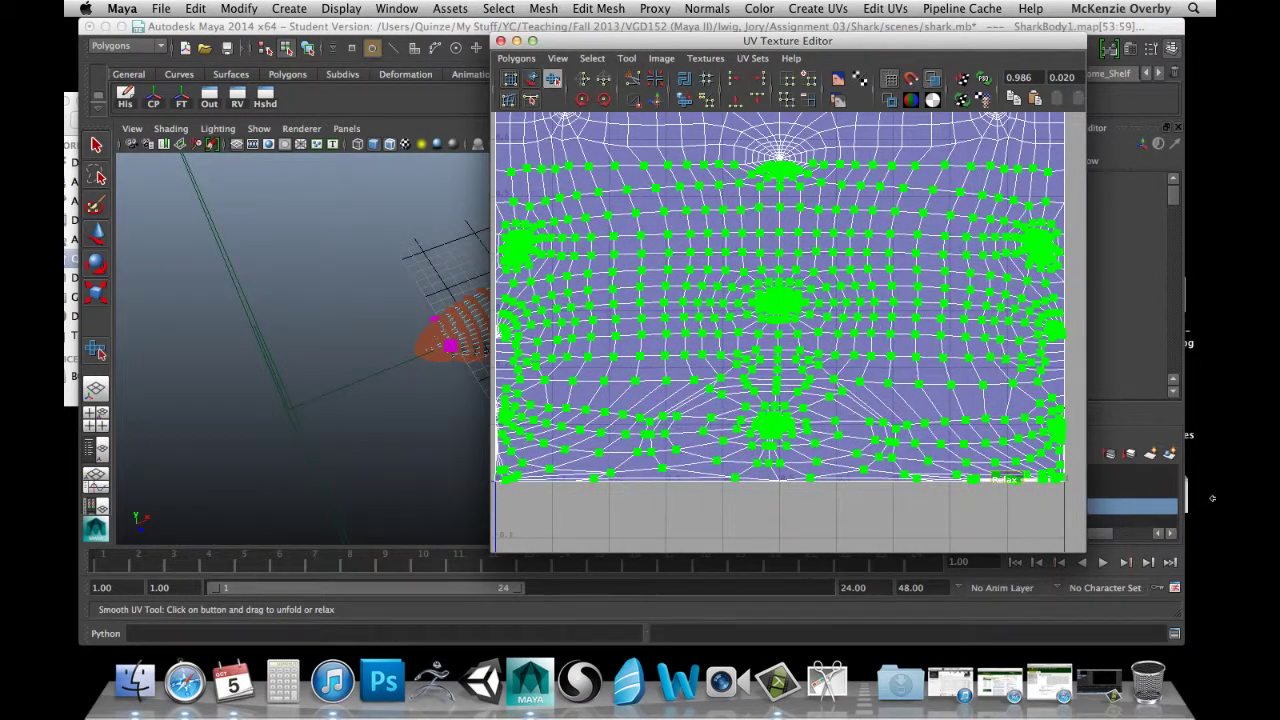
left_click_drag(1008, 470, 1212, 466)
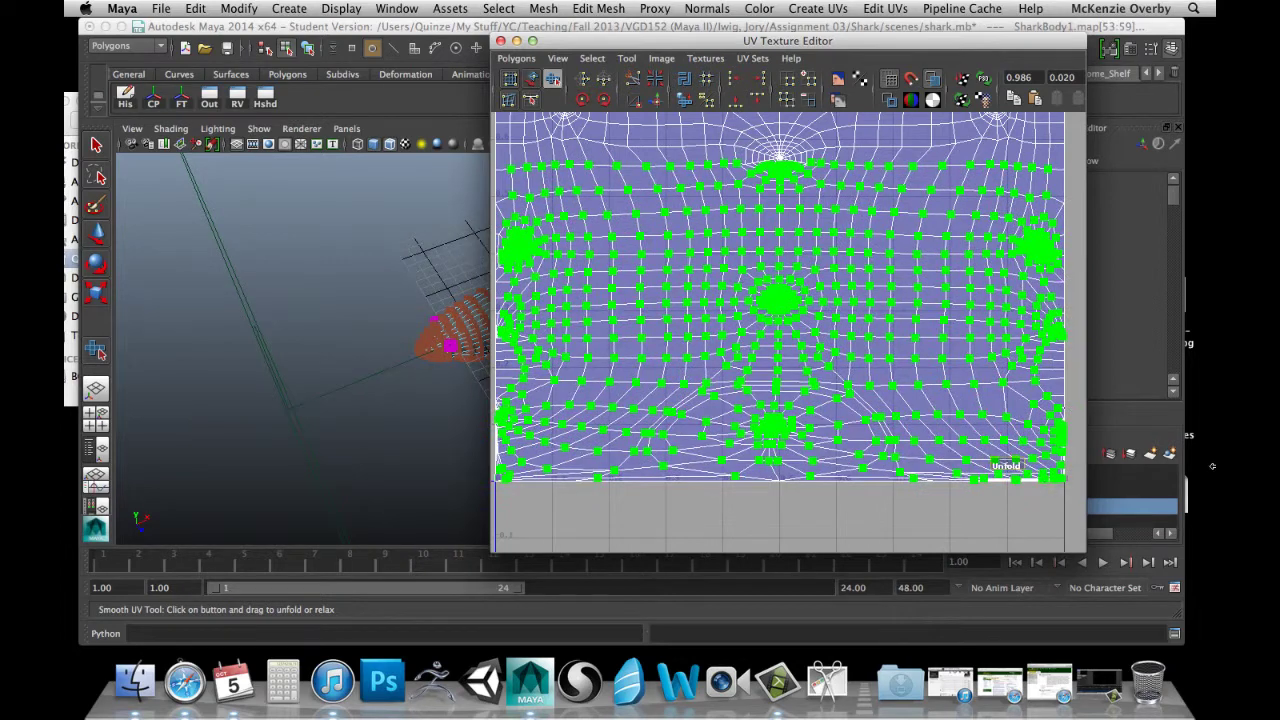
left_click(878, 436)
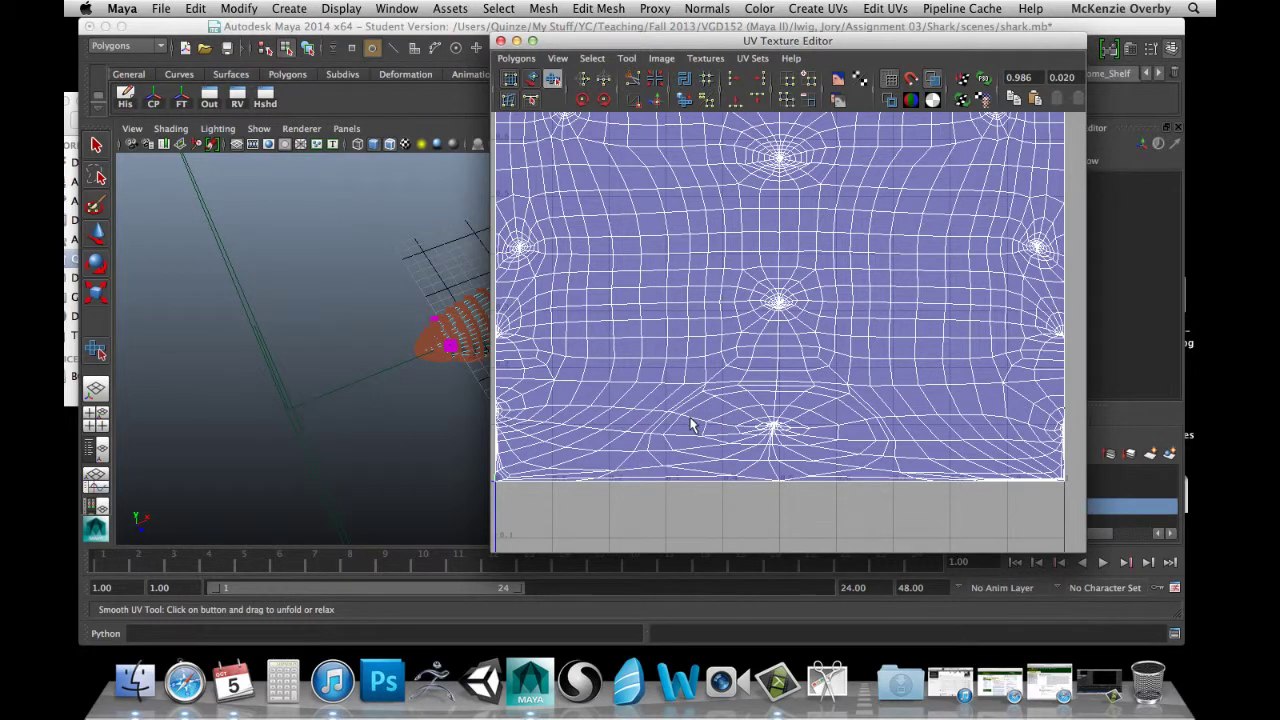
scroll(714, 413, "down", 2)
left_click_drag(738, 264, 735, 345, "alt")
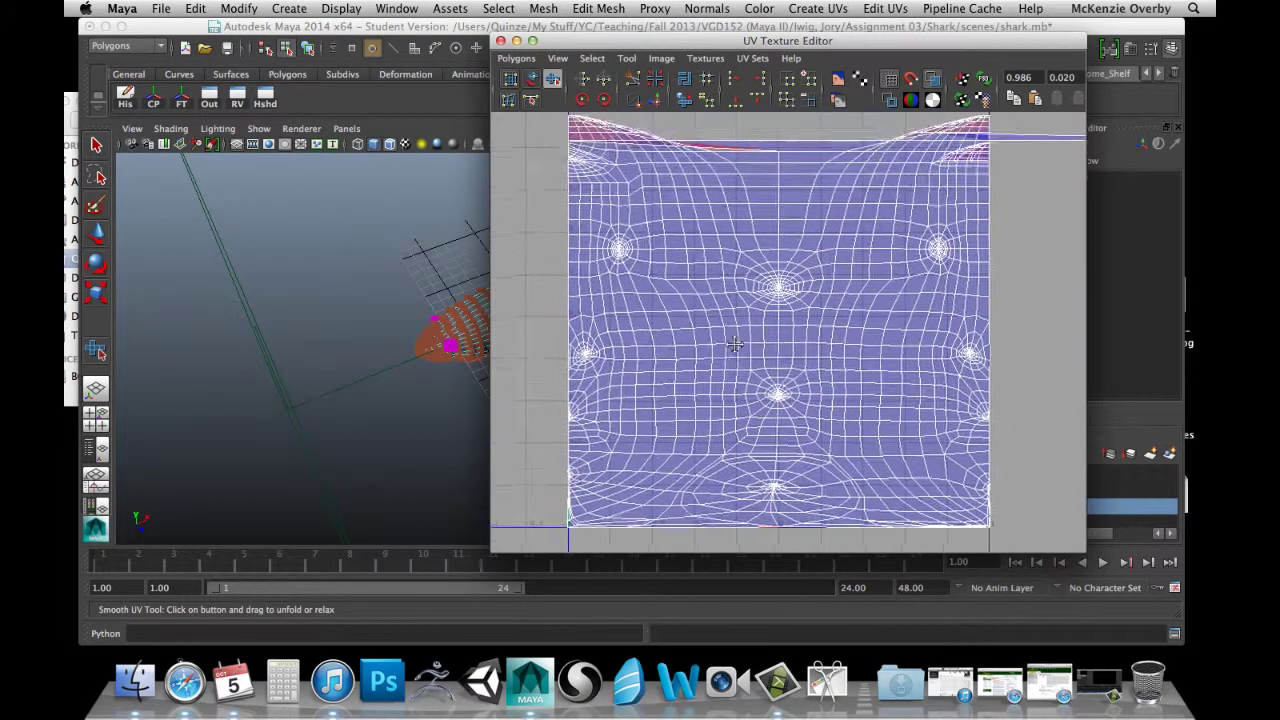
middle_click_drag(735, 345, 740, 366, "alt")
middle_click_drag(785, 478, 762, 264, "alt")
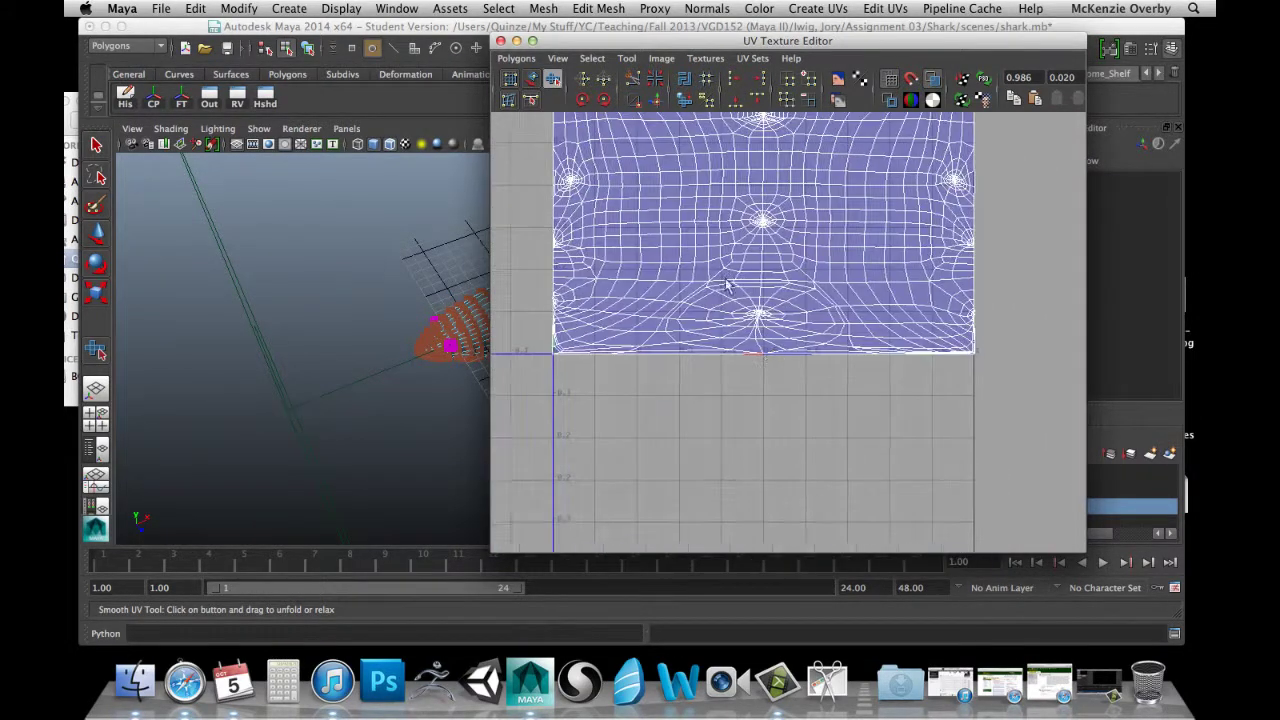
Examine the shell from its lower border up to the overlapping upper corners and the folded faces near the upper border's middle.
middle_click_drag(670, 345, 717, 386, "alt")
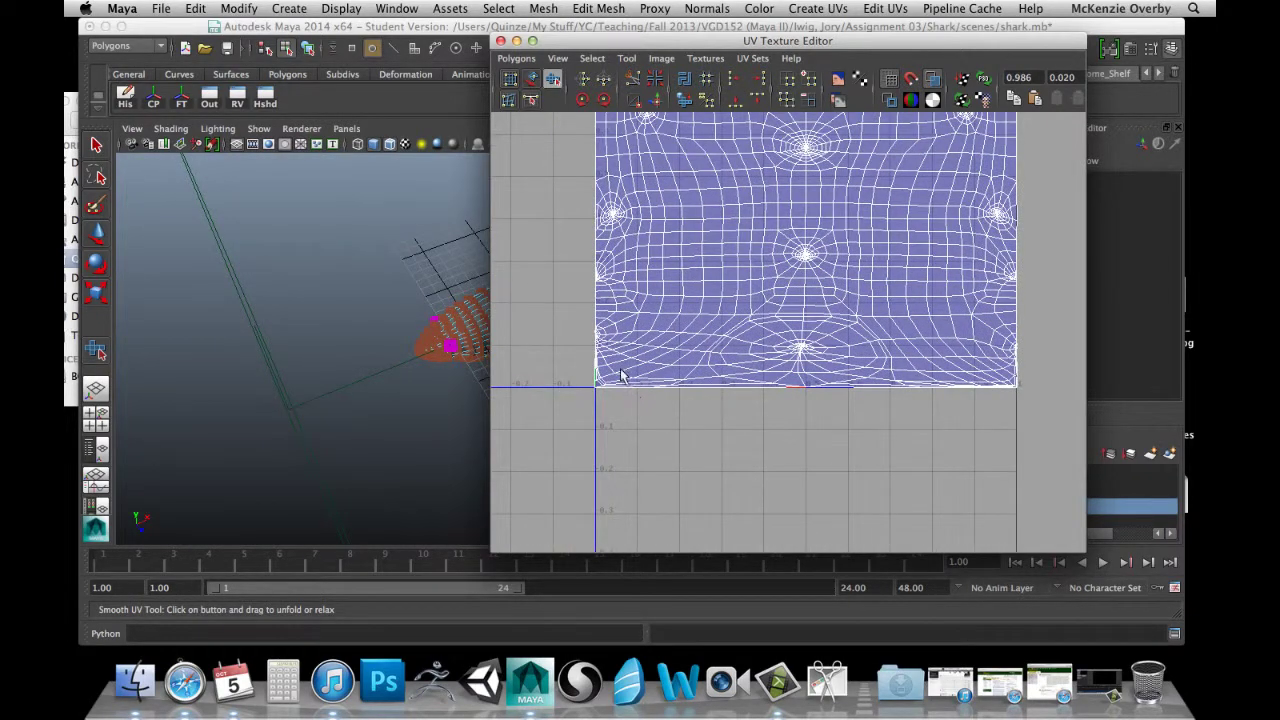
scroll(618, 372, "up", 5)
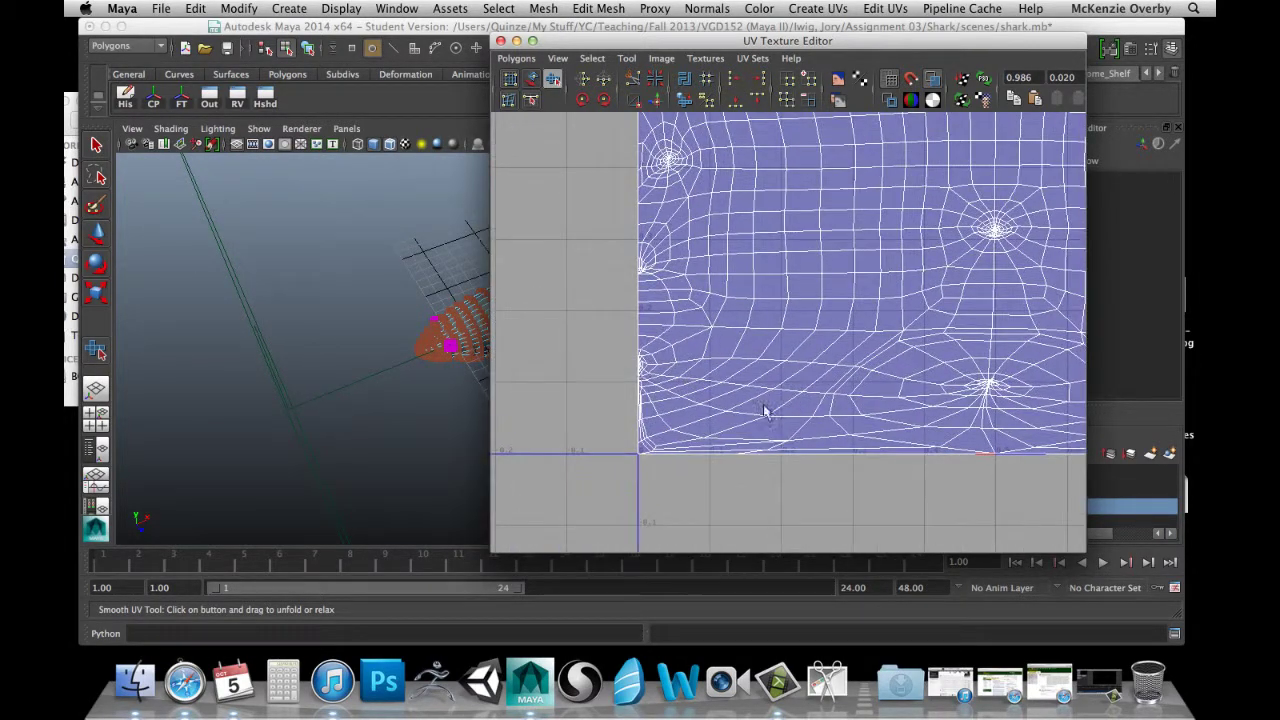
scroll(729, 413, "up", 6)
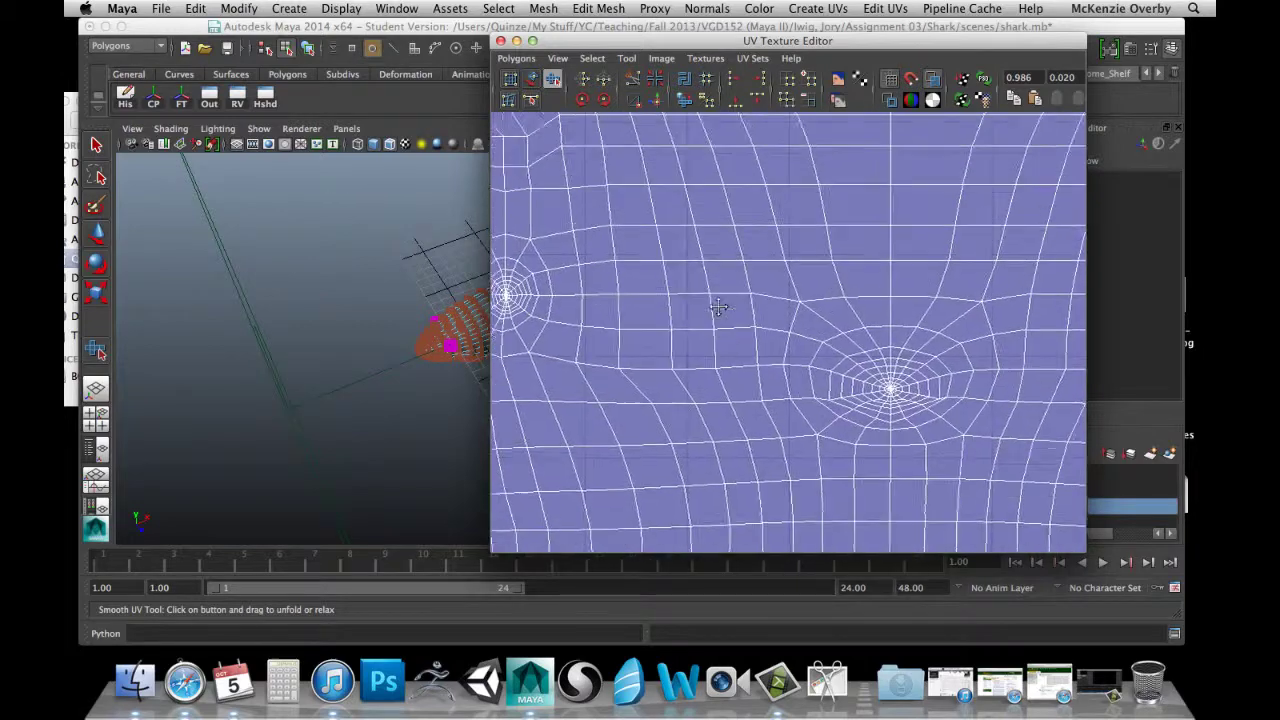
scroll(719, 307, "down", 6)
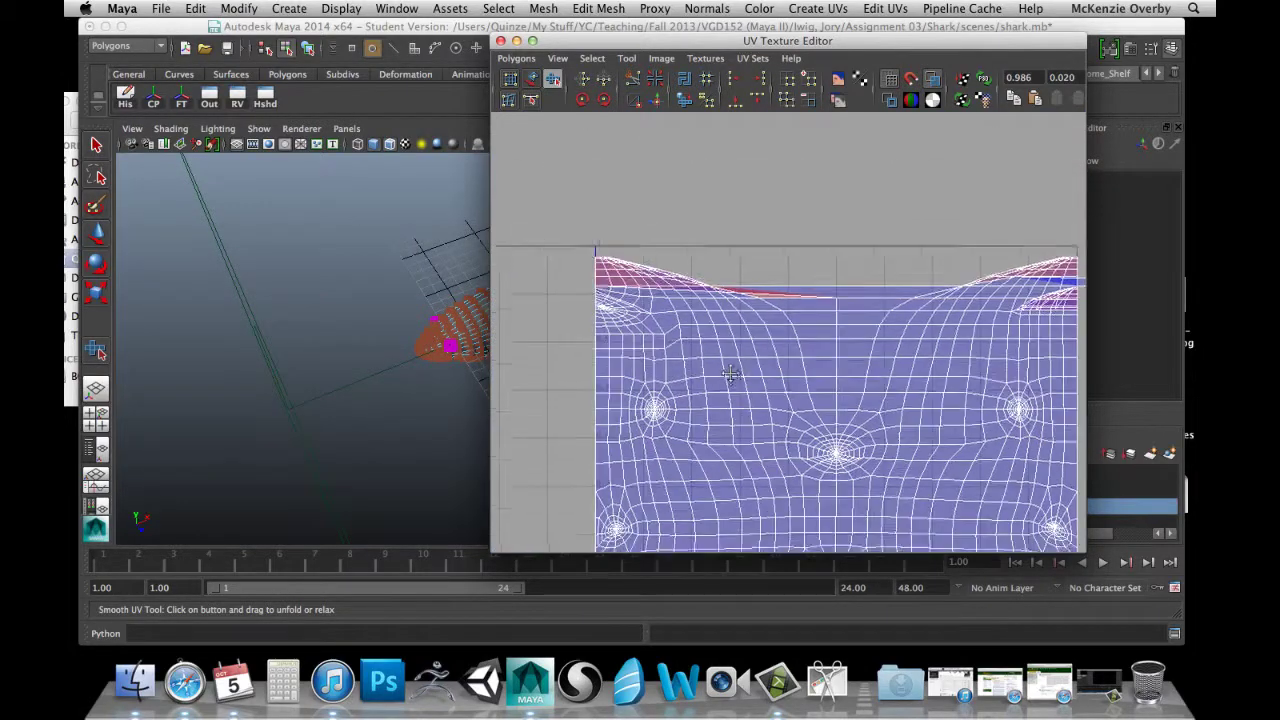
middle_click_drag(731, 374, 706, 327, "alt")
middle_click_drag(831, 290, 816, 338, "alt")
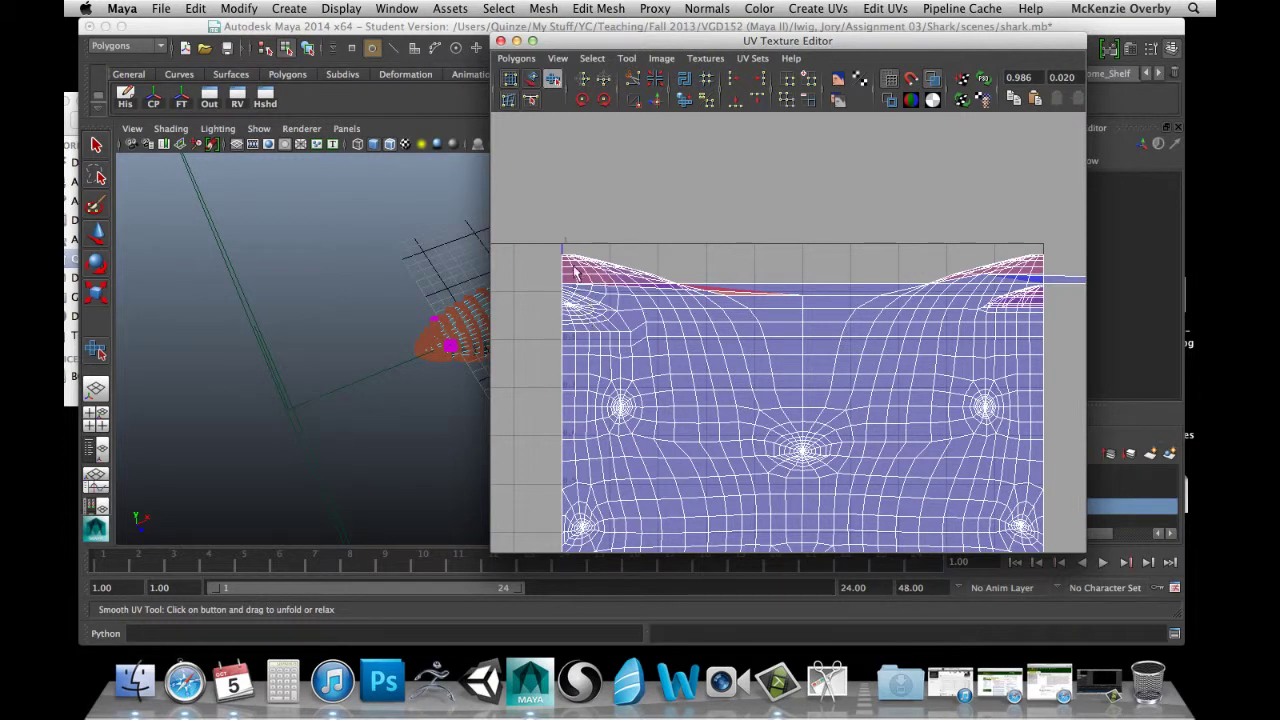
middle_click_drag(554, 286, 572, 346, "alt")
right_click_drag(572, 346, 623, 352, "alt")
mouse_move(623, 352)
middle_mouse_down("alt")
mouse_move(623, 373)
mouse_move(726, 422)
mouse_move(909, 394)
mouse_move(930, 412)
mouse_move(863, 414)
mouse_move(617, 371)
middle_mouse_up("alt")
middle_click_drag(854, 389, 554, 406, "alt")
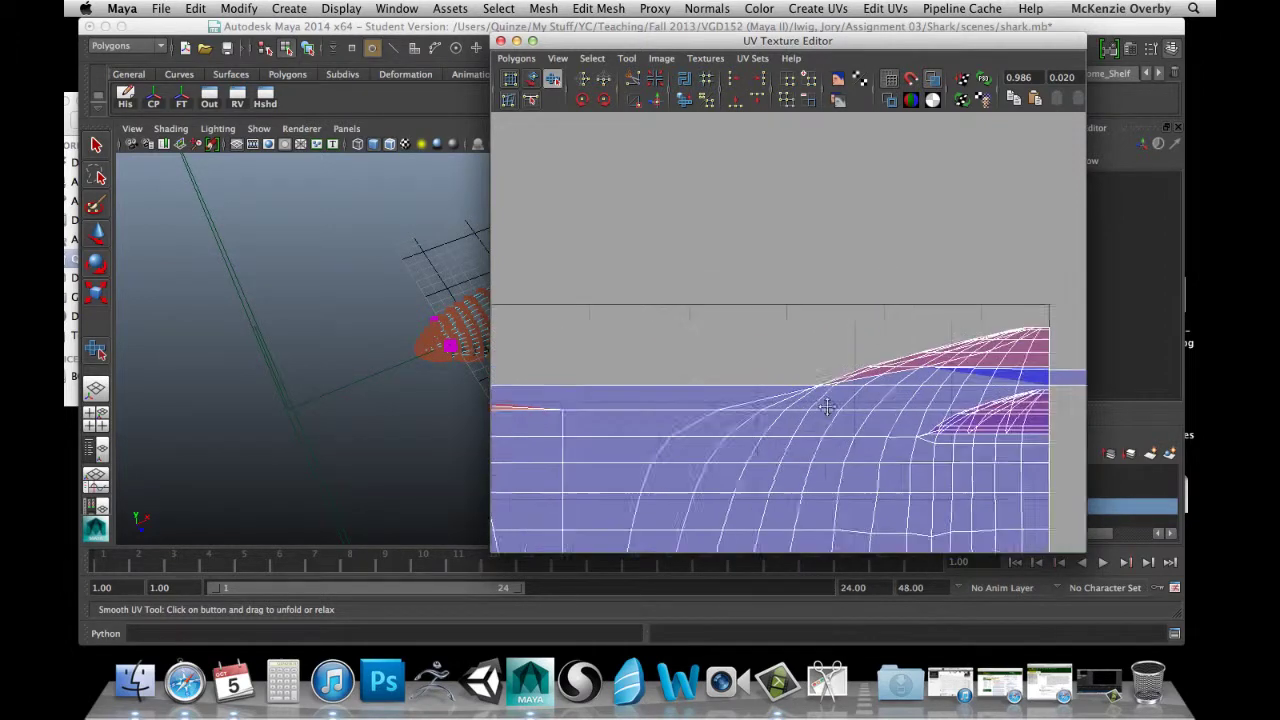
middle_click_drag(1004, 391, 762, 394, "alt")
right_click_drag(760, 396, 746, 382, "alt")
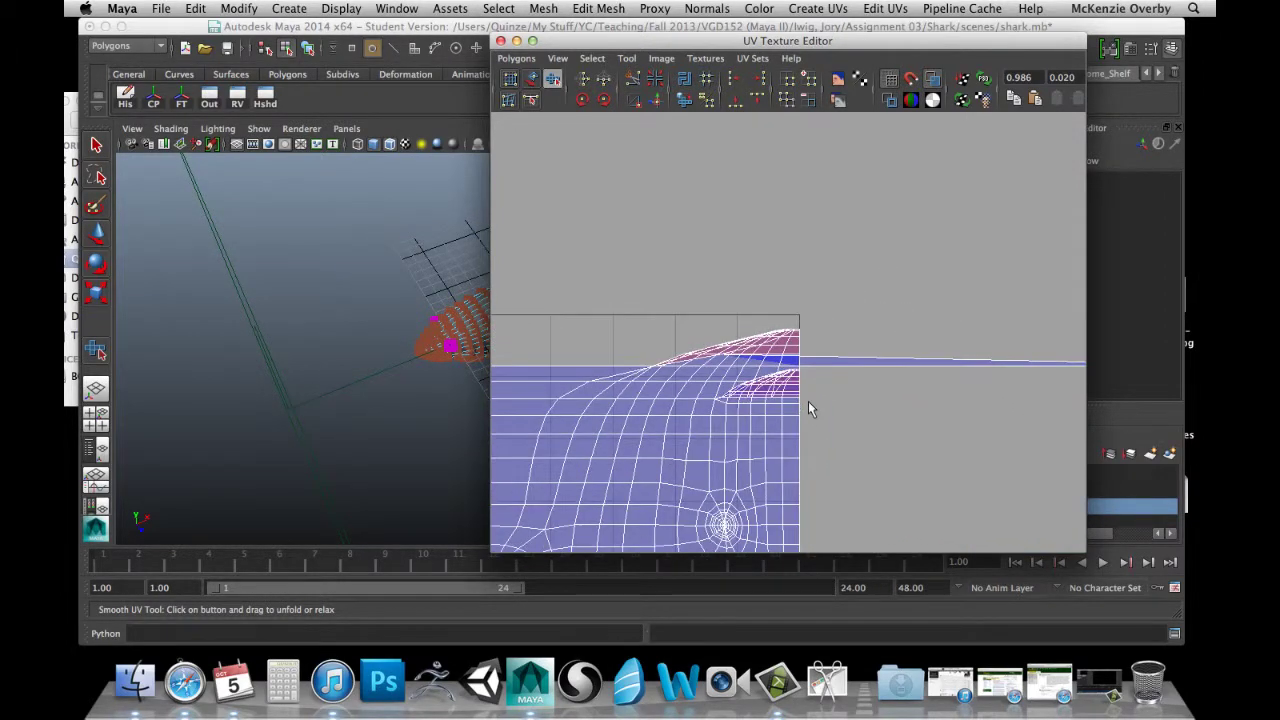
middle_click_drag(746, 382, 830, 437, "alt")
middle_click_drag(737, 391, 900, 409, "alt")
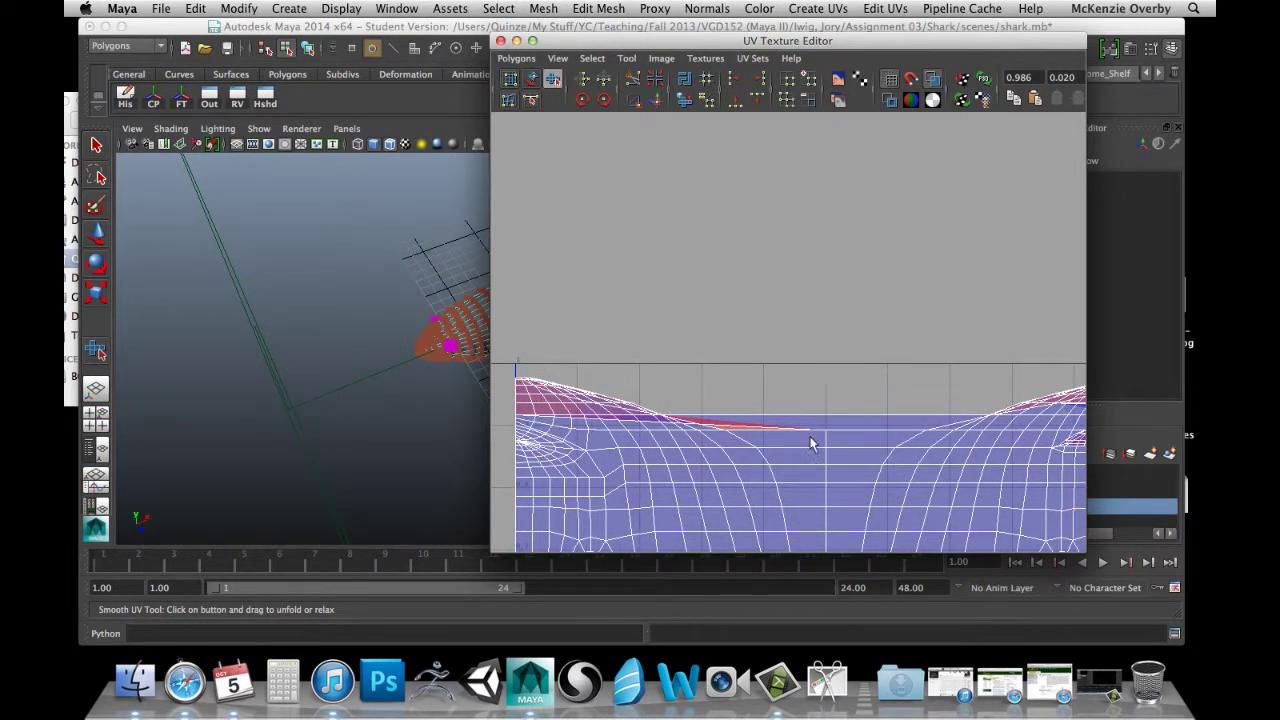
middle_click_drag(582, 388, 603, 360, "alt")
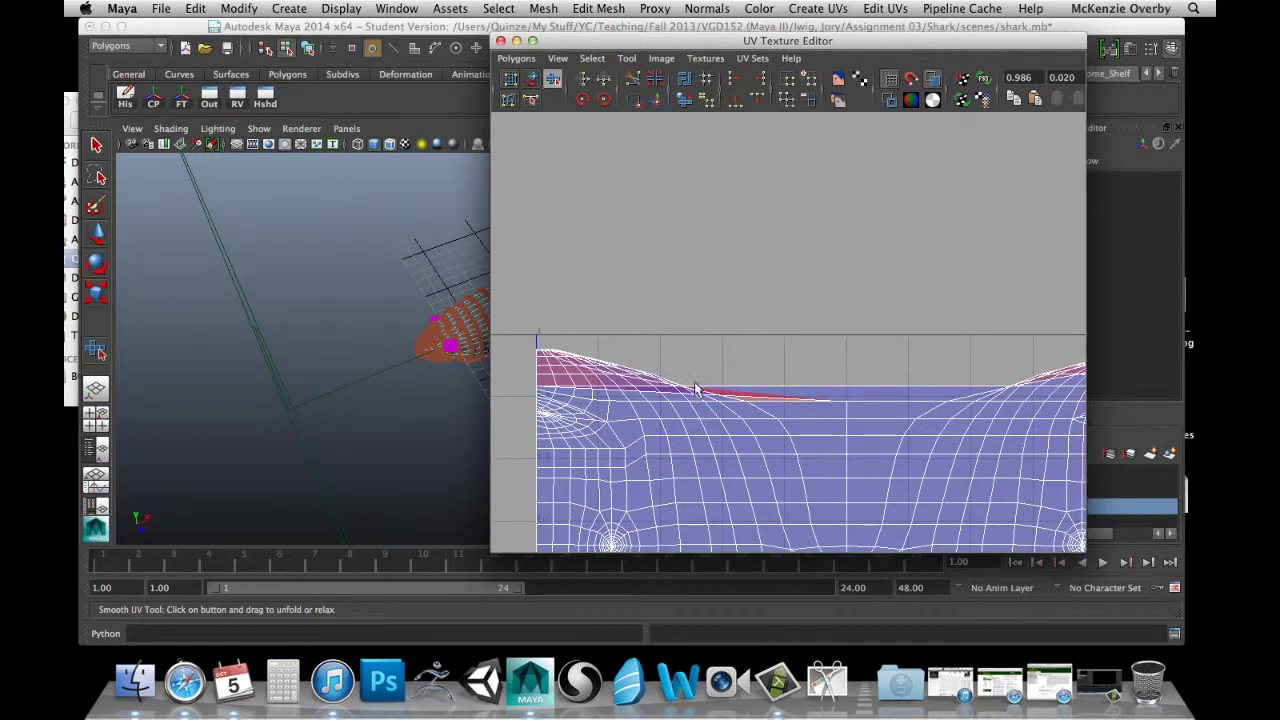
scroll(700, 382, "up", 2)
scroll(729, 389, "up", 2)
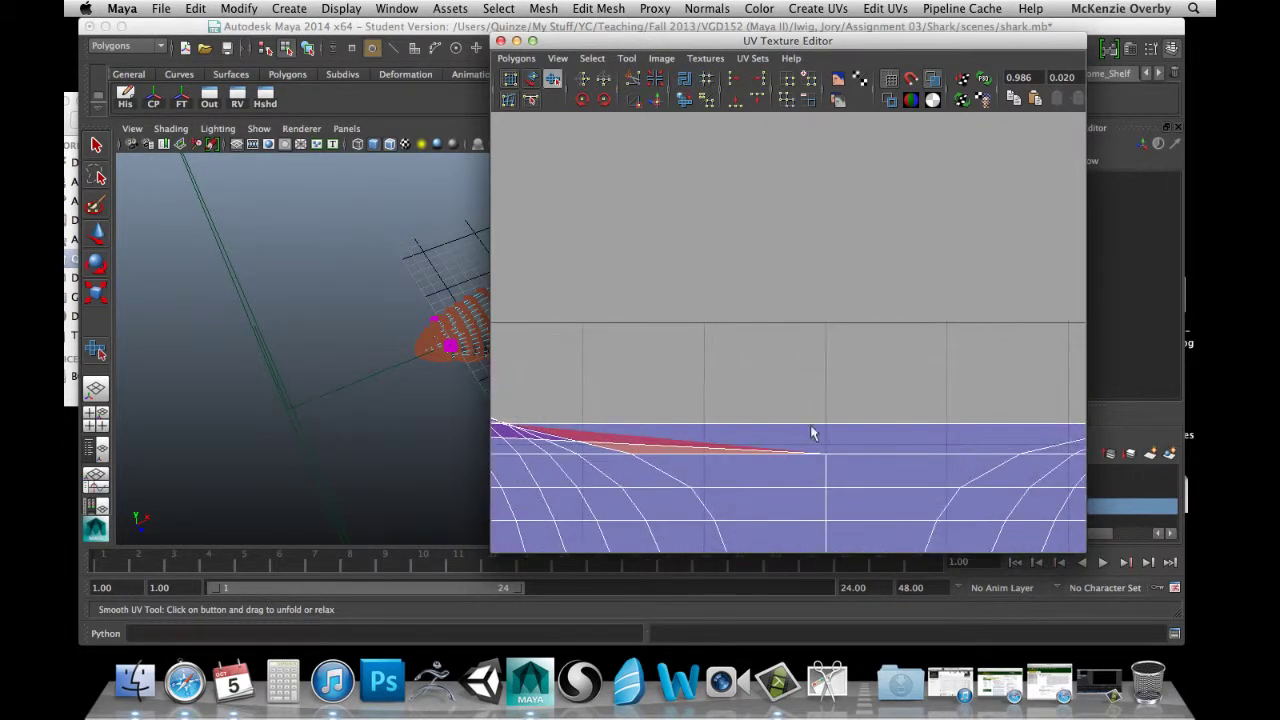
middle_click_drag(812, 433, 806, 394, "alt")
right_click_drag(815, 410, 865, 418)
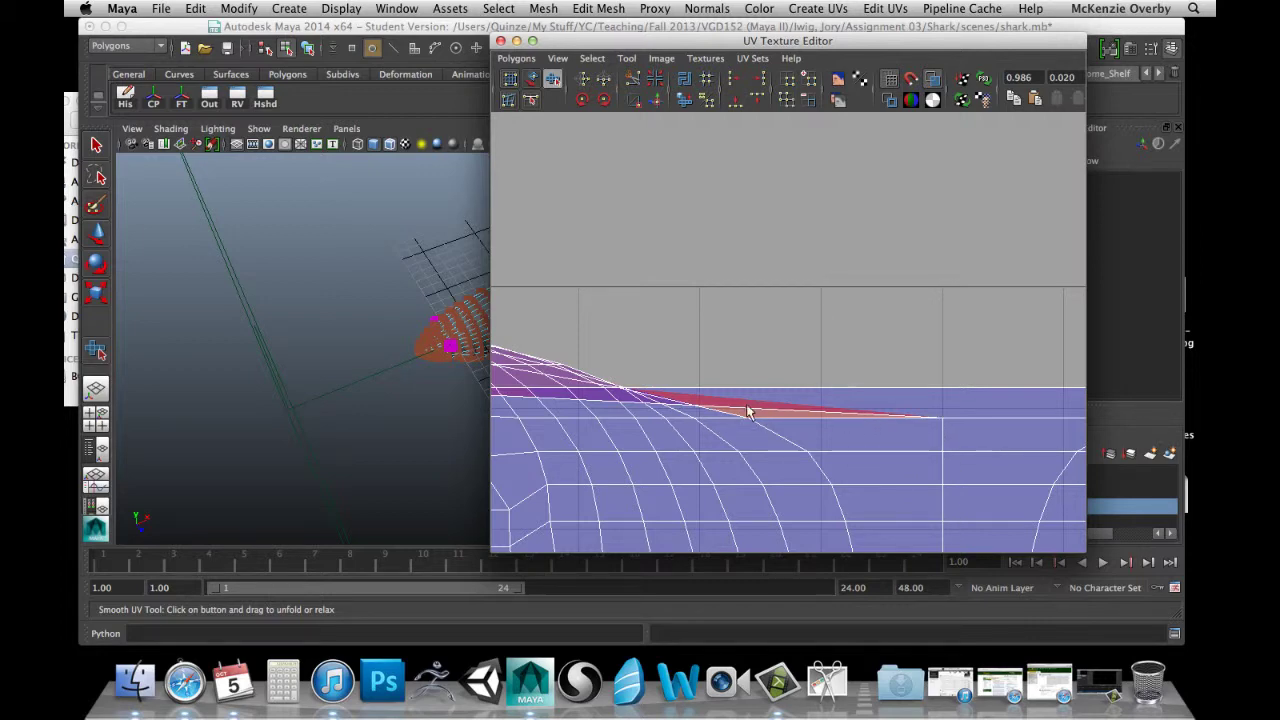
Nudge the shell's left-border UV at V 0.917 outward and move the coincident UV horizontally to the shell's vertical centre line.
middle_click_drag(608, 404, 879, 447, "alt")
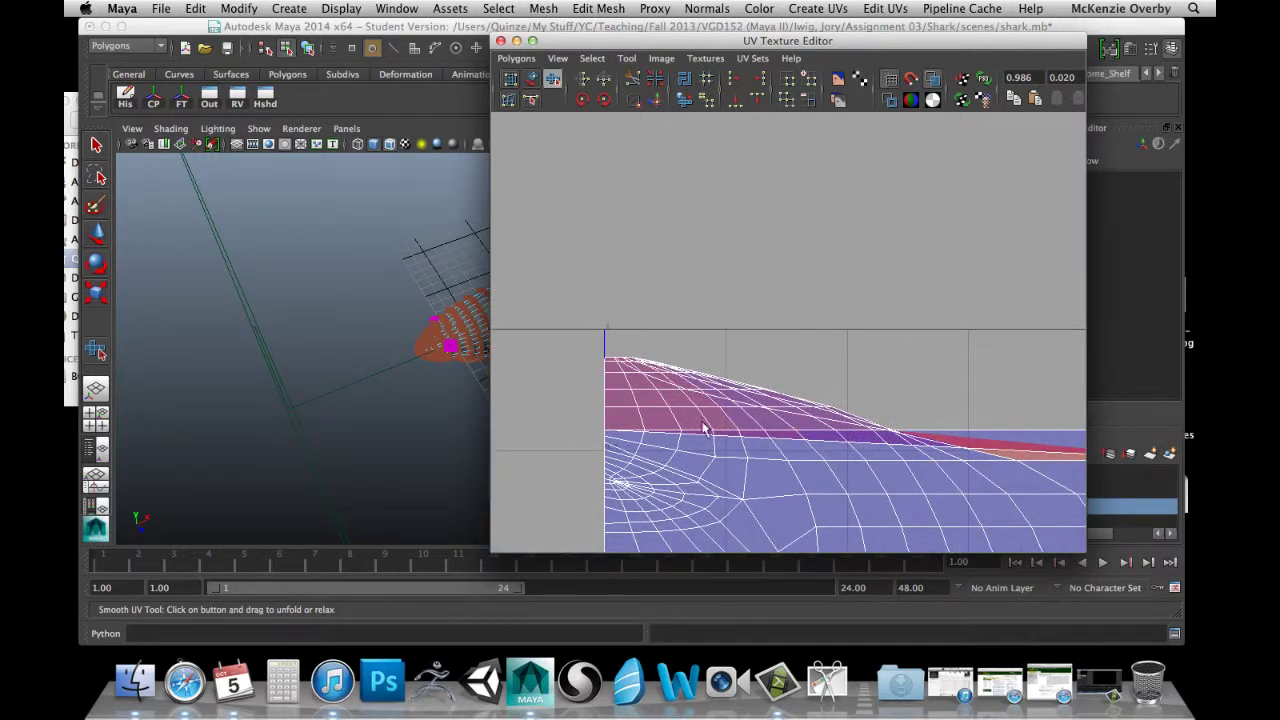
scroll(636, 440, "up", 2)
middle_click_drag(632, 440, 817, 382, "alt")
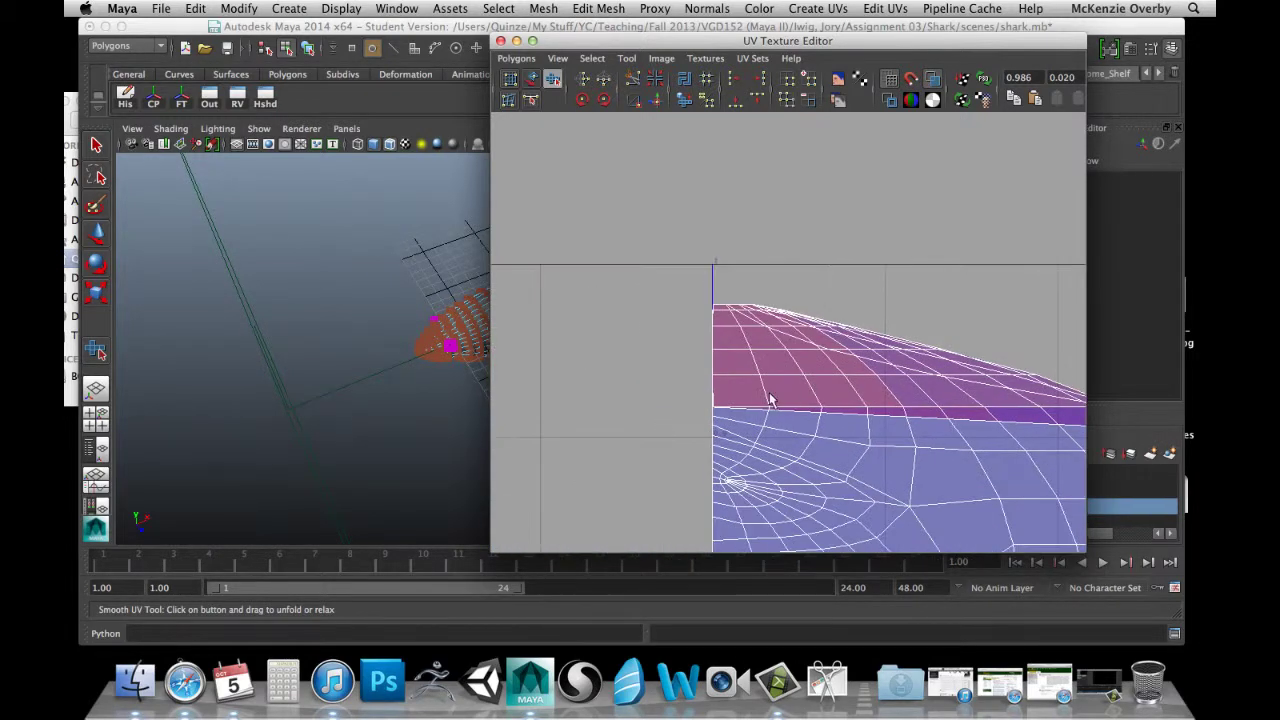
left_click(716, 409)
key("w")
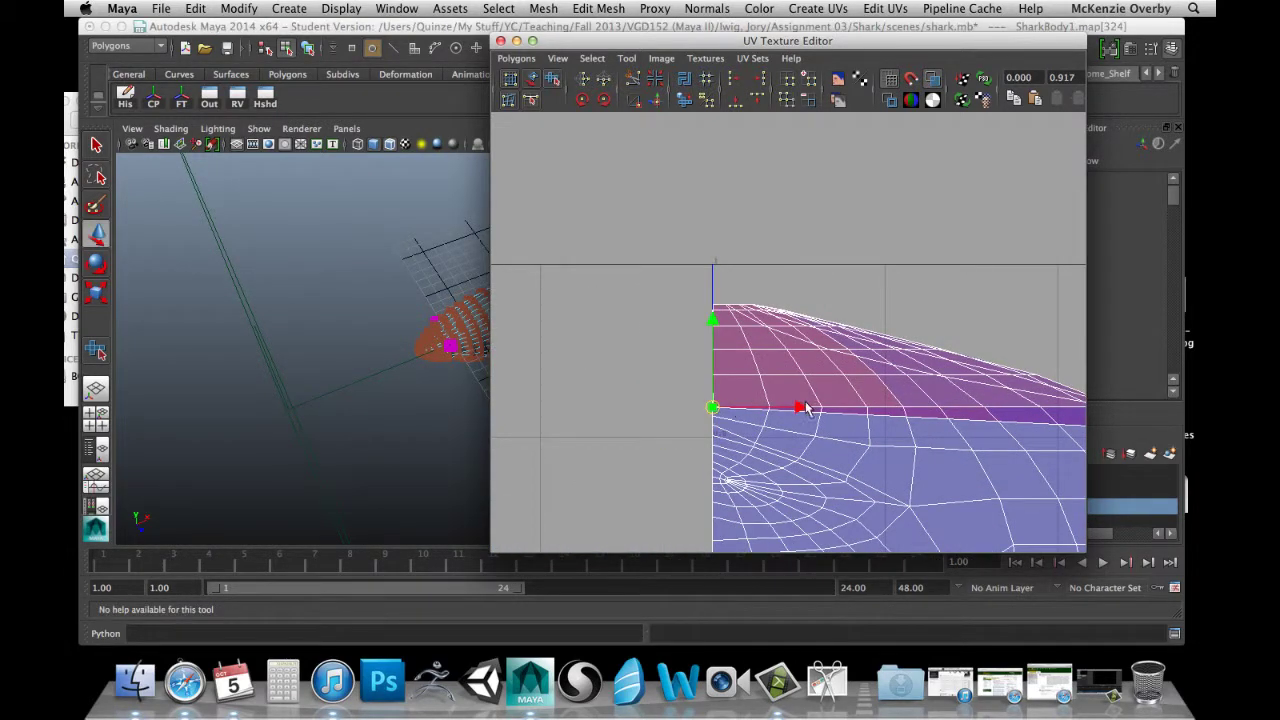
left_click_drag(806, 408, 1209, 356)
left_click(738, 406)
left_click(714, 409)
middle_click_drag(886, 400, 669, 412, "alt")
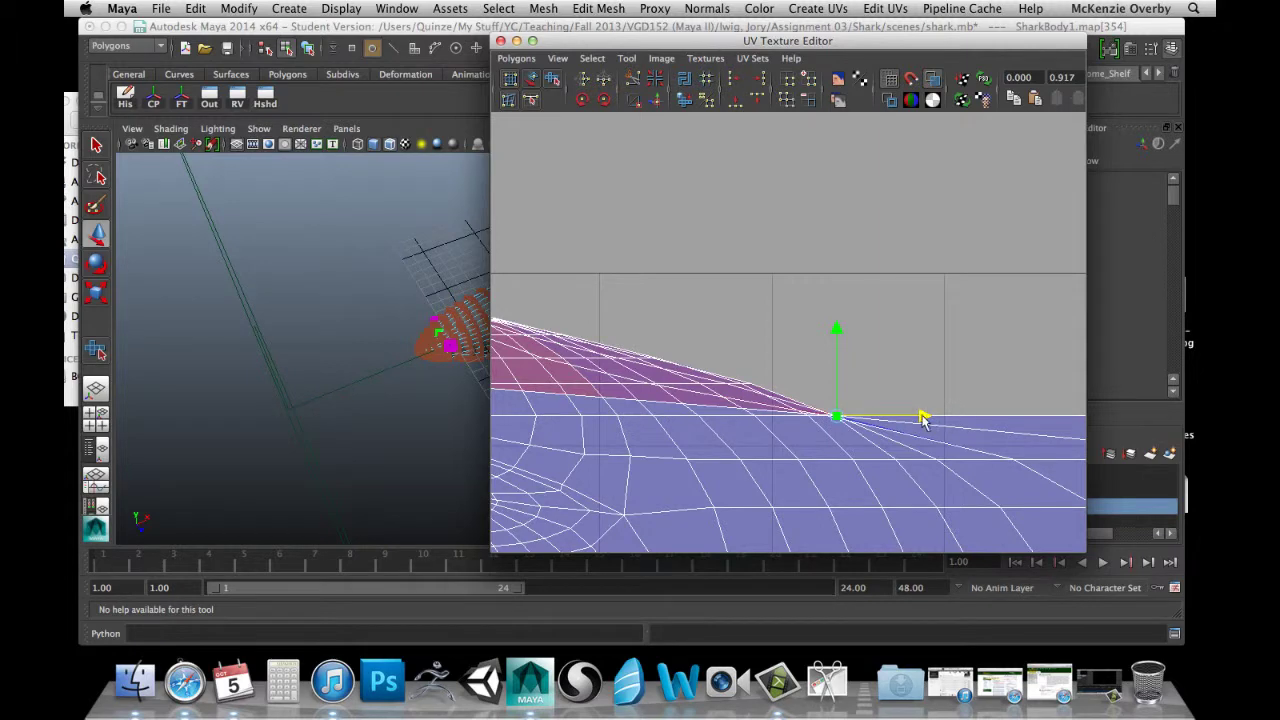
left_click_drag(923, 420, 1010, 422)
middle_click_drag(1010, 422, 634, 472, "alt")
left_click_drag(837, 430, 1098, 451)
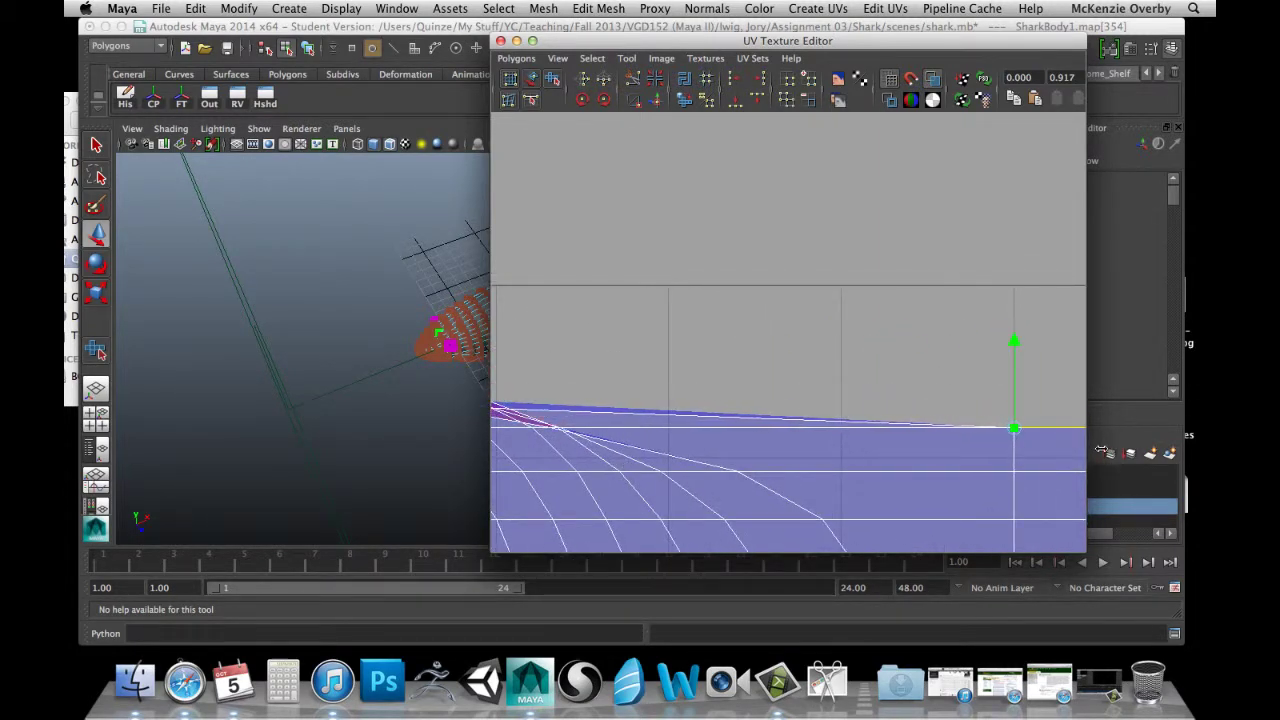
Nudge the left-border UV at V 0.936 slightly outward and move its coincident UV across to the shell's centre line.
middle_click_drag(783, 465, 1109, 446, "alt")
middle_click_drag(821, 422, 1030, 463, "alt")
middle_click_drag(856, 438, 784, 432, "alt")
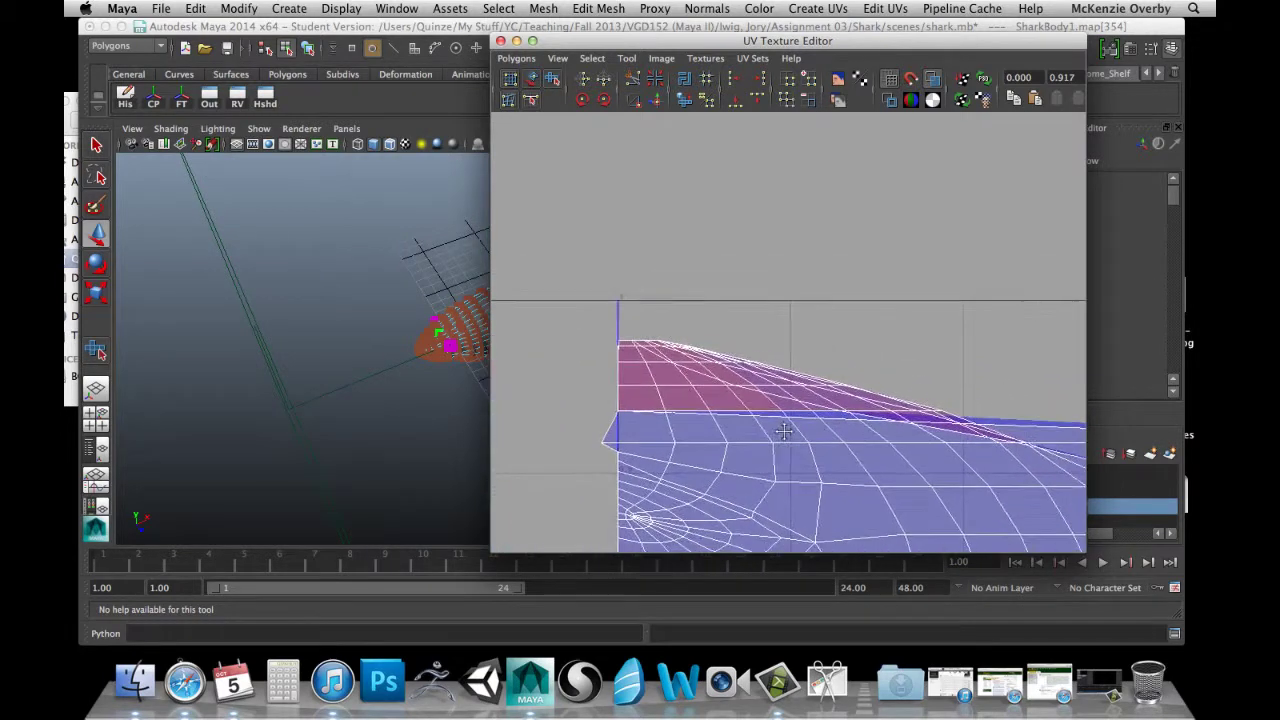
left_click(613, 412)
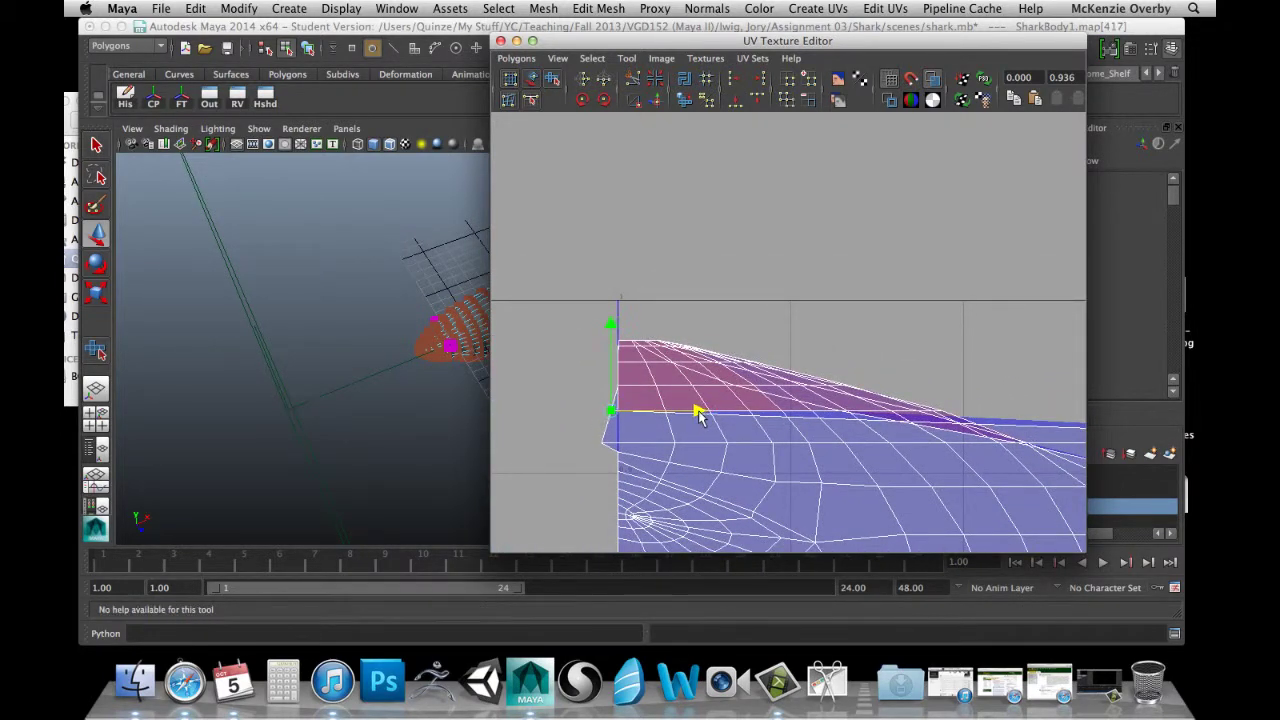
left_click_drag(699, 413, 1188, 499)
left_click(620, 403)
left_click(618, 410)
middle_click_drag(843, 460, 463, 439, "alt")
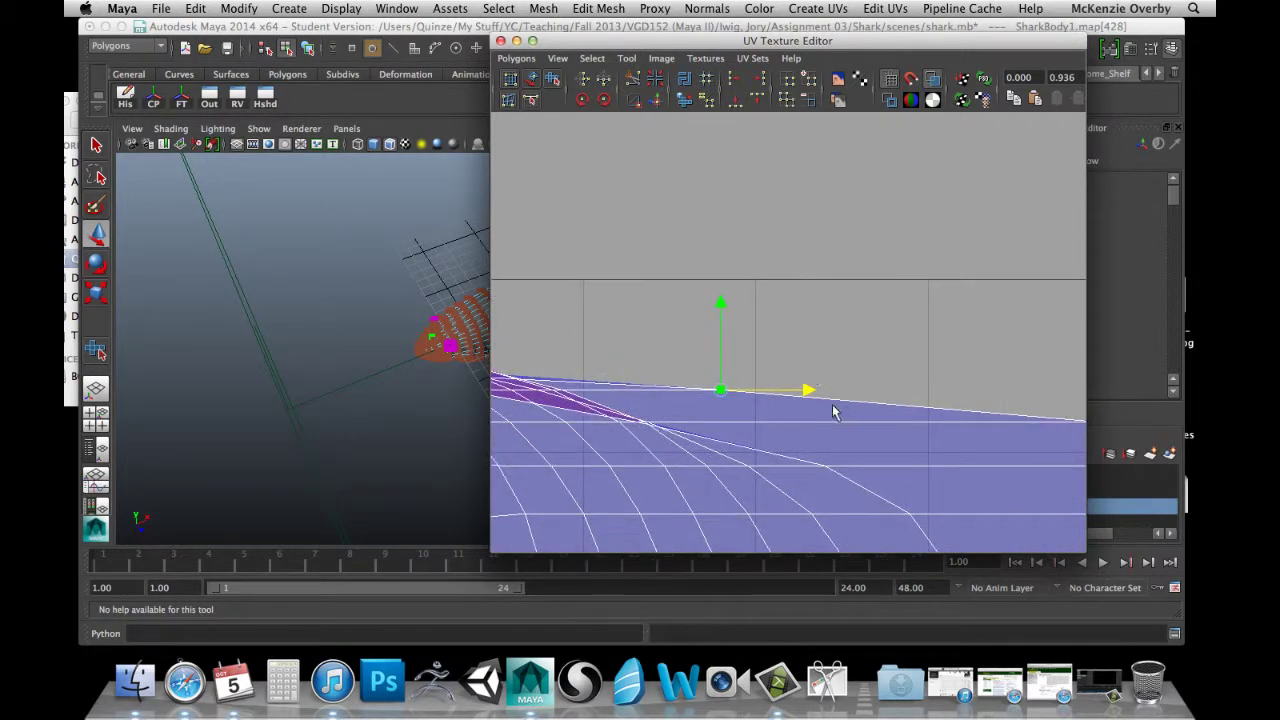
left_click_drag(808, 391, 1114, 426)
middle_click_drag(1000, 453, 730, 443, "alt")
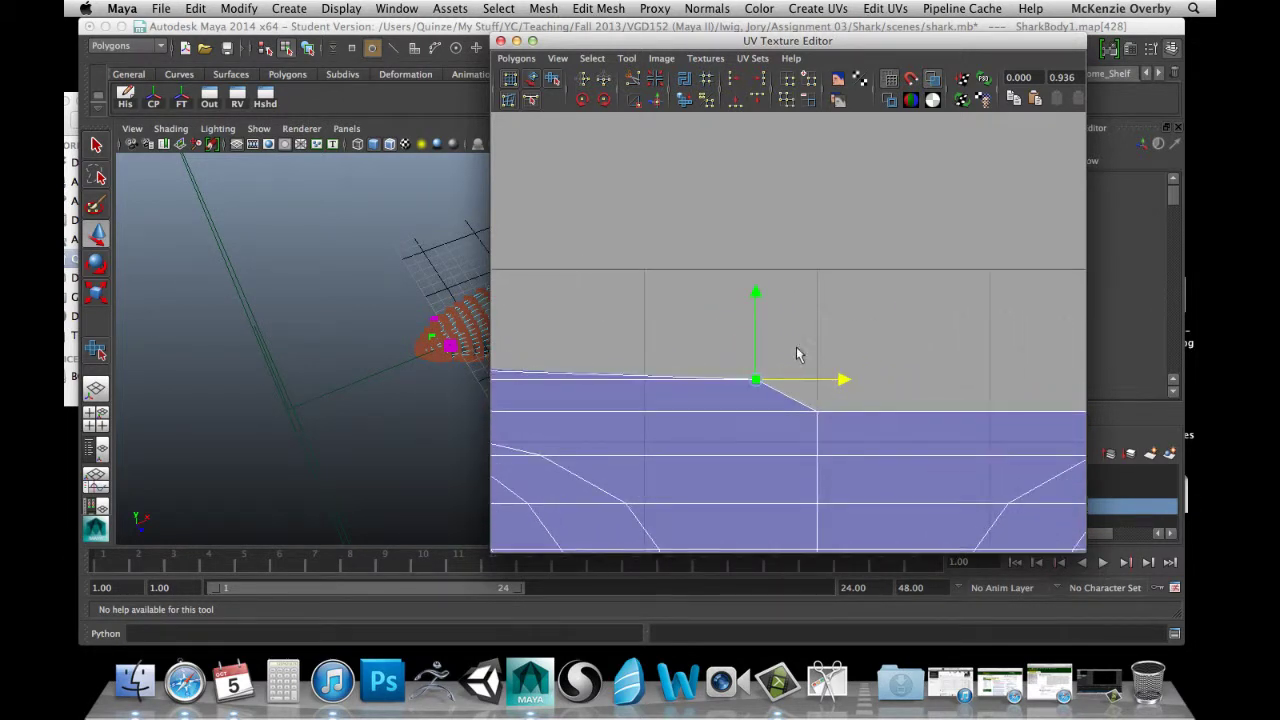
left_click_drag(842, 382, 905, 399)
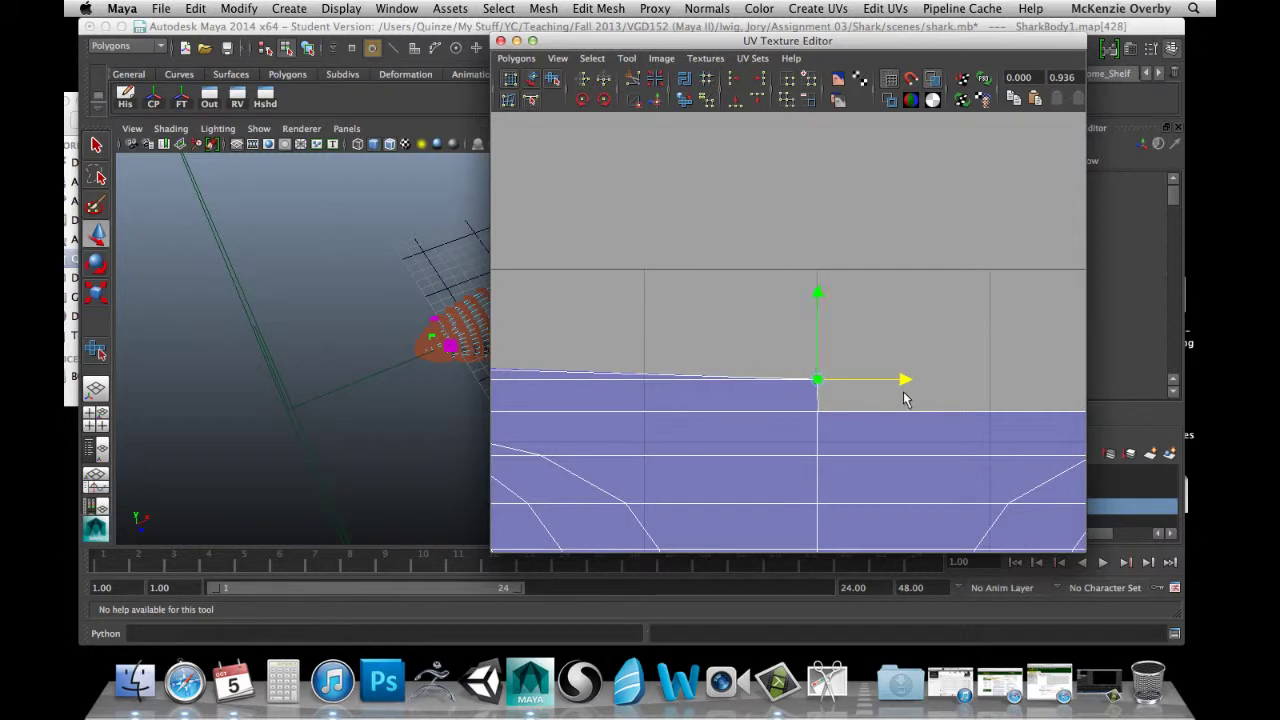
Pull the left-border UV at V 0.951 outward and slide the UV stacked on it horizontally to the shell's centre line.
scroll(924, 405, "down", 5)
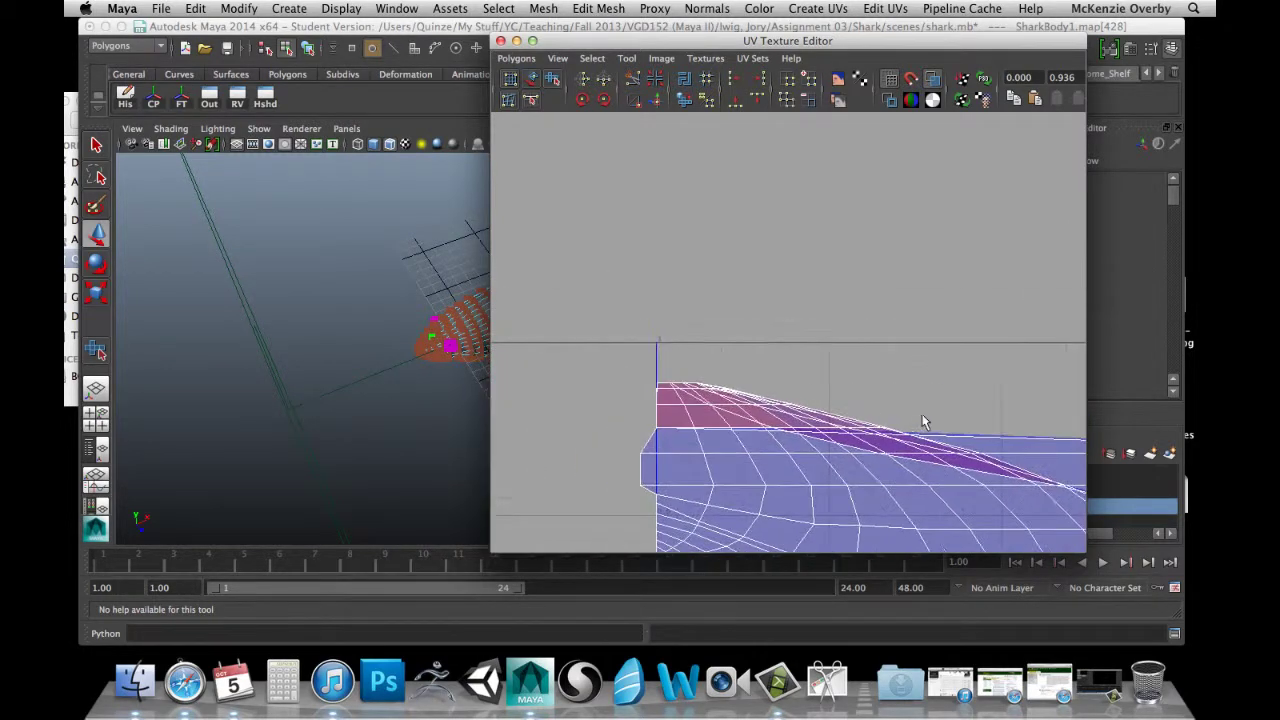
left_click(657, 430)
left_click_drag(738, 430, 703, 430)
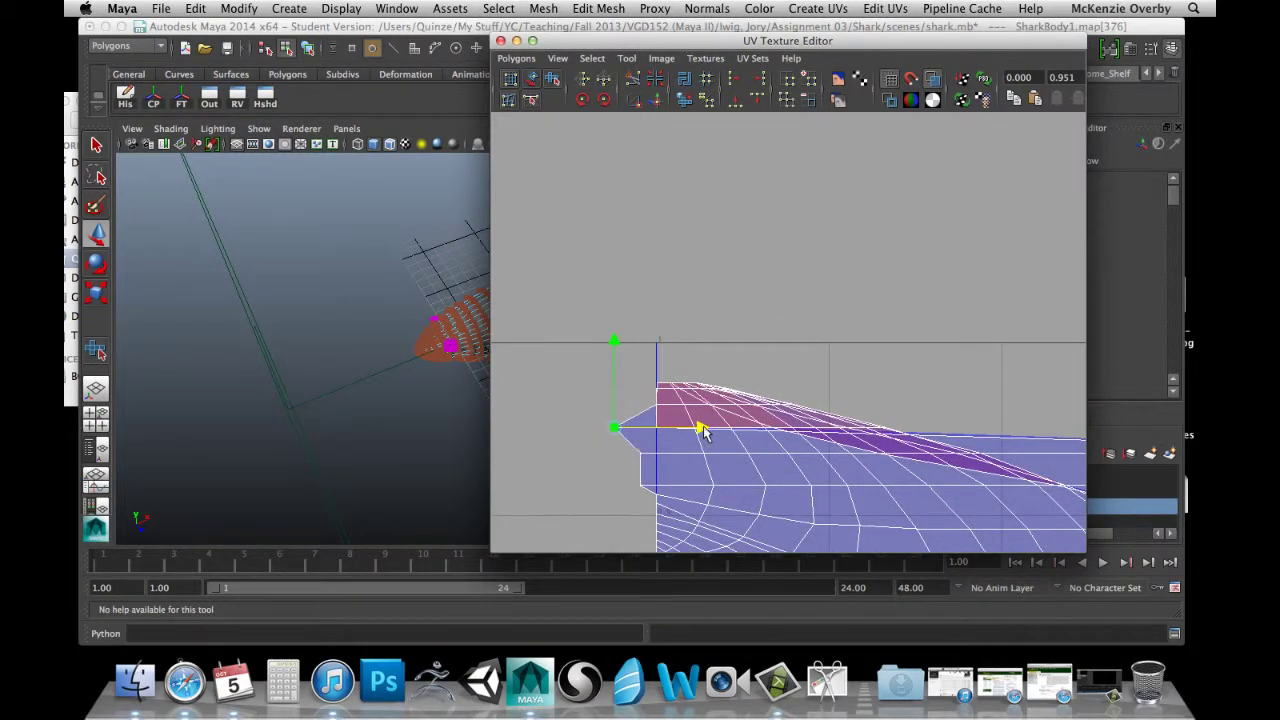
left_click(657, 429)
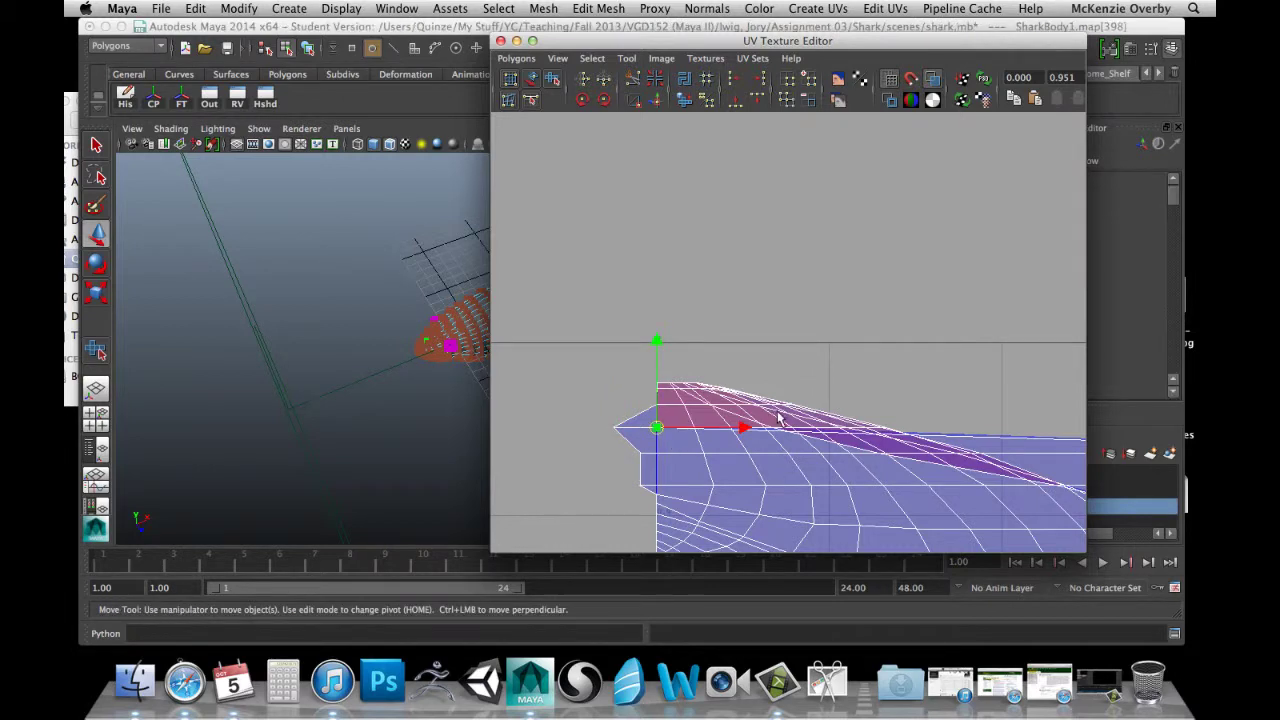
left_click_drag(743, 430, 1212, 516)
middle_click_drag(886, 473, 597, 434, "alt")
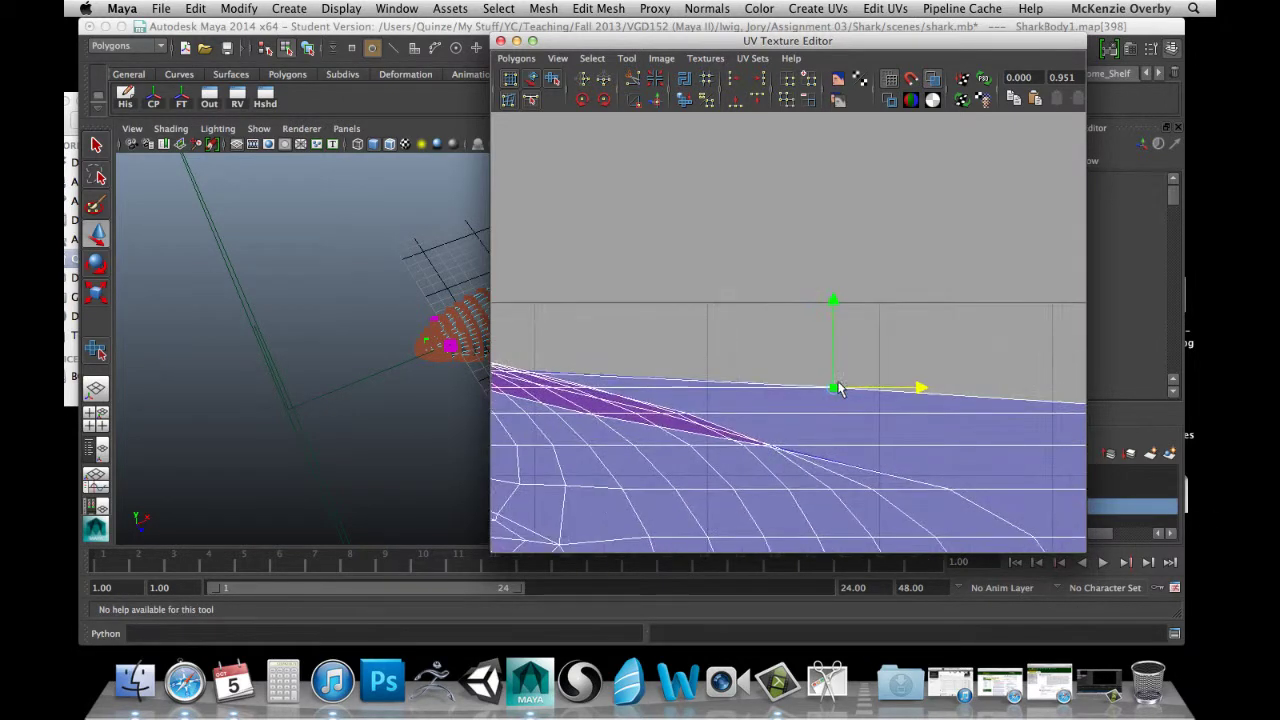
middle_click_drag(961, 361, 673, 376, "alt")
left_click_drag(647, 405, 1022, 443)
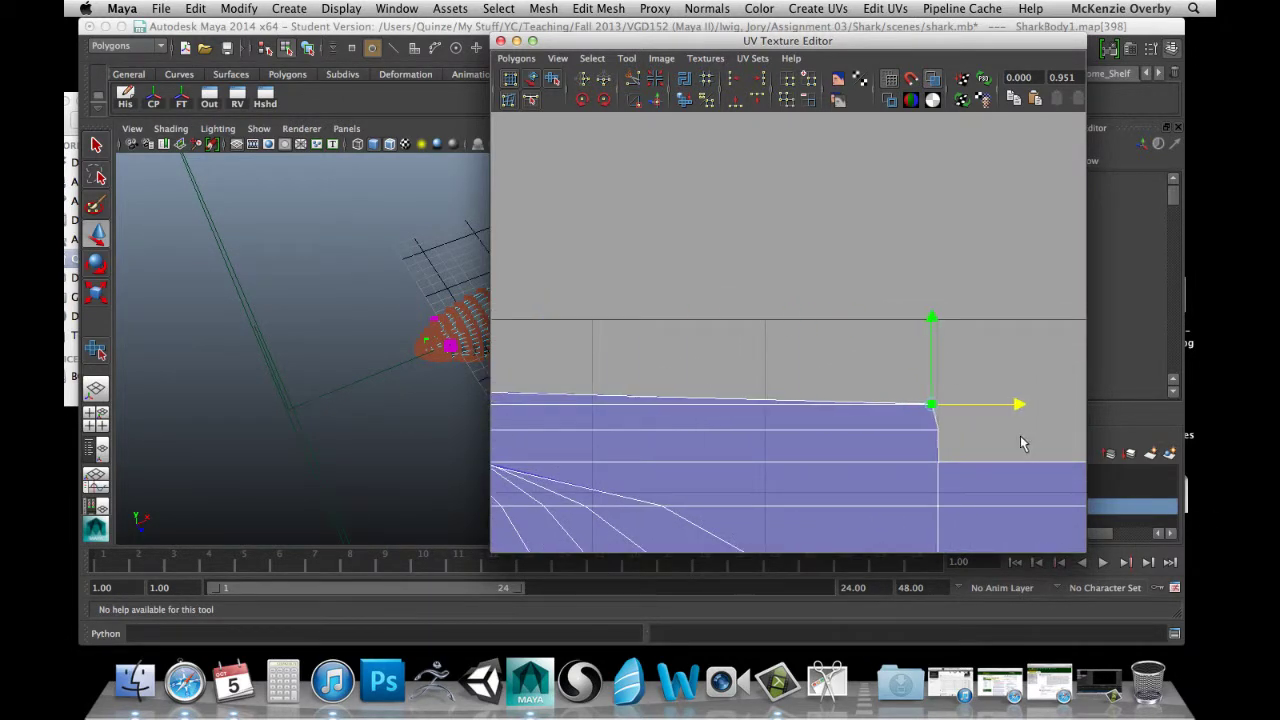
Separate the two stacked left-border UVs at V 0.964, shifting one outward and aligning the other with the shell's centre line.
middle_click_drag(654, 412, 995, 470, "alt")
middle_click_drag(735, 455, 1077, 452, "alt")
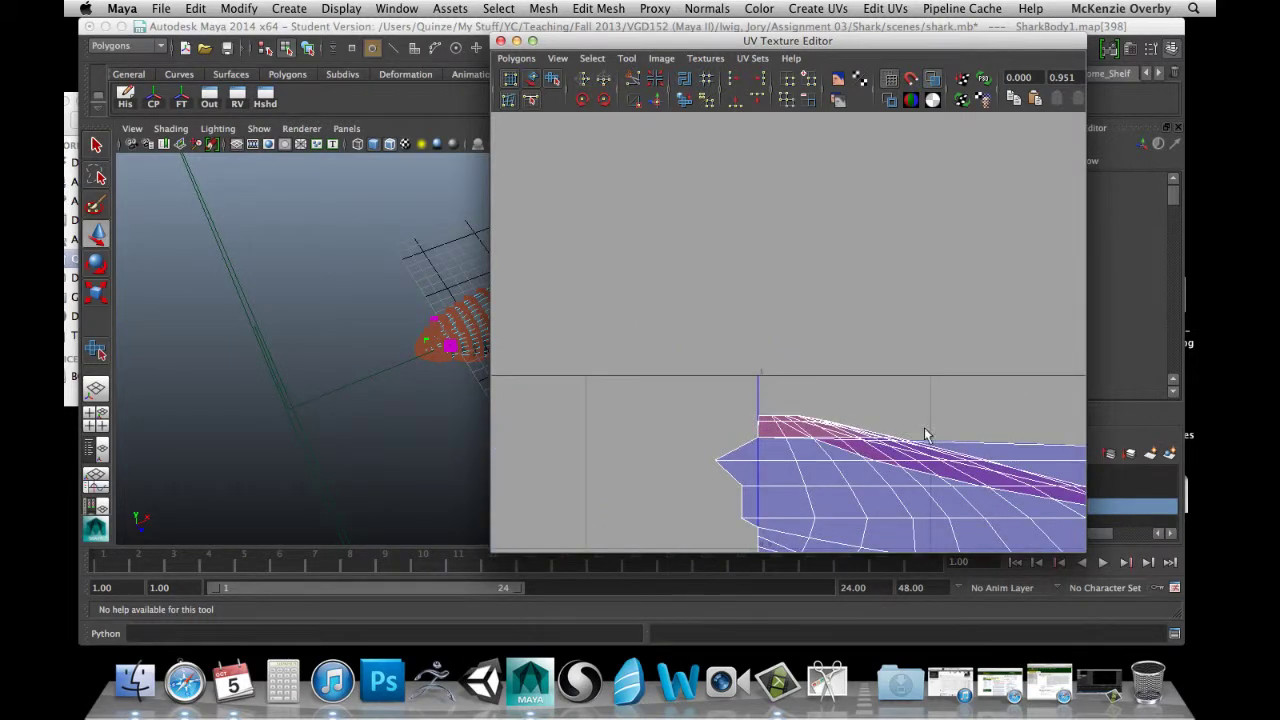
left_click(757, 440)
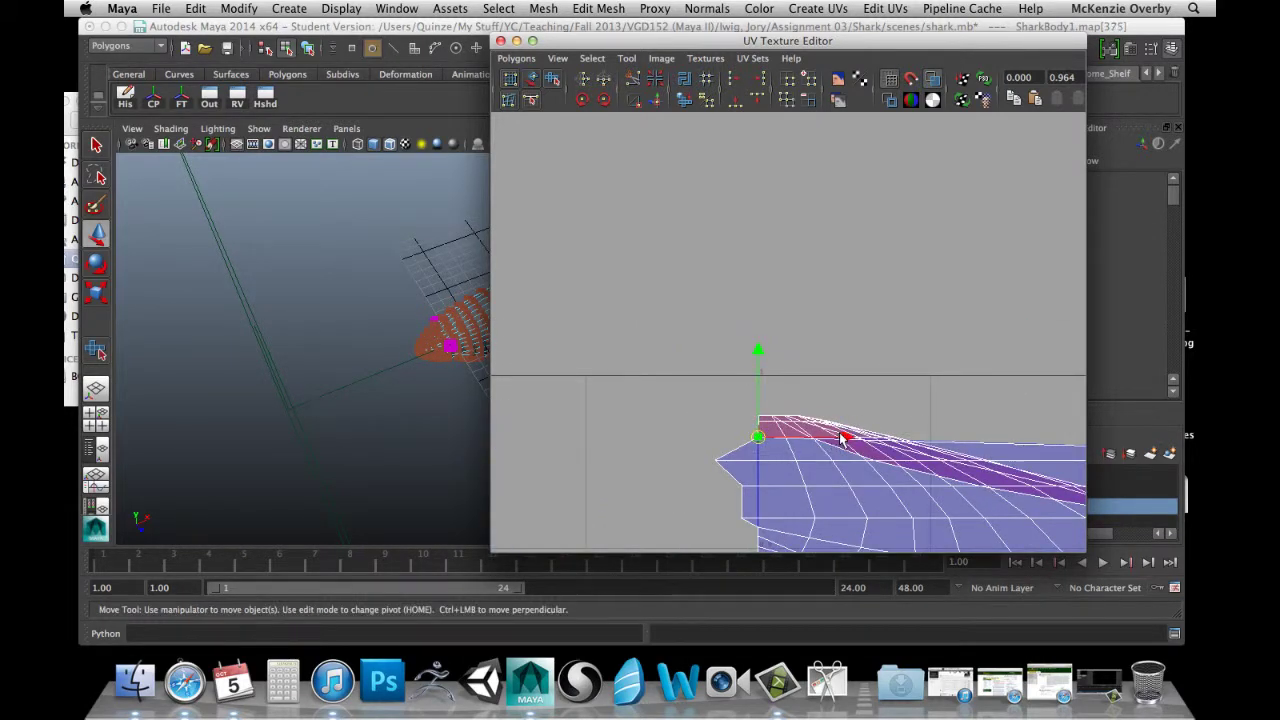
left_click_drag(842, 440, 1202, 531)
left_click(761, 443)
left_click(755, 436)
middle_click_drag(790, 482, 395, 469, "alt")
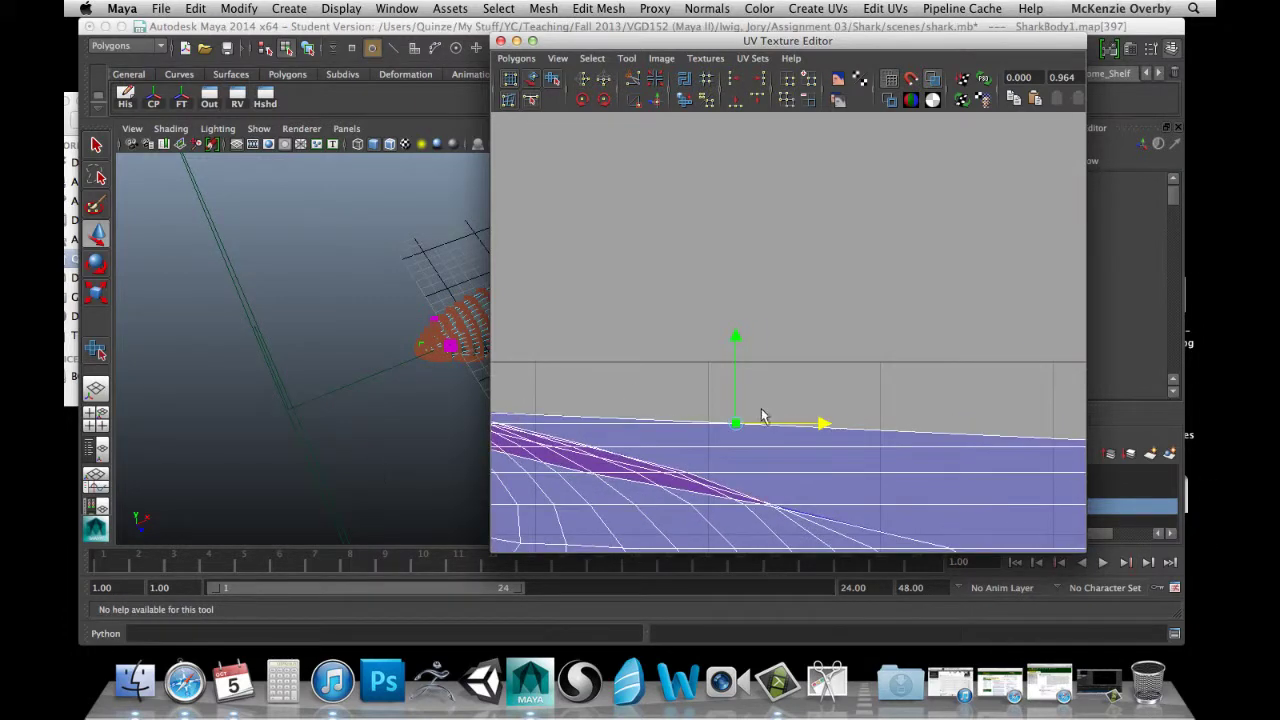
left_click_drag(815, 423, 1087, 423)
middle_click_drag(1087, 423, 790, 418, "alt")
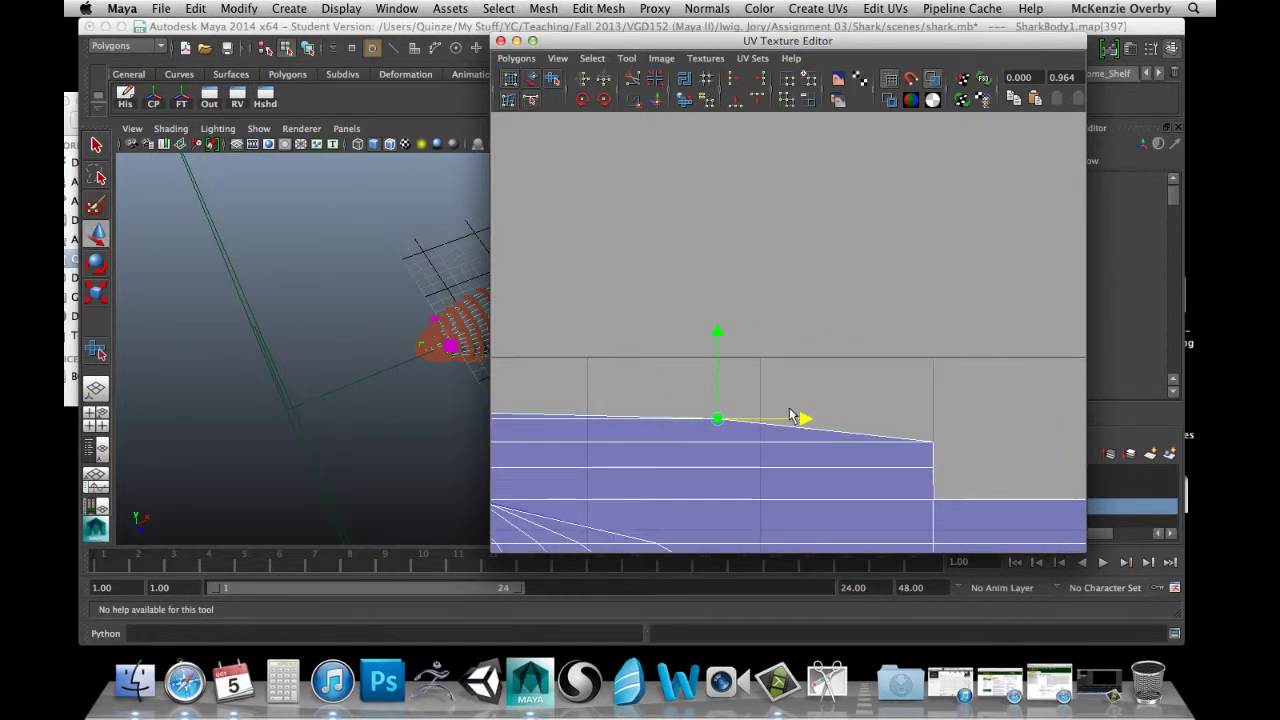
left_click_drag(809, 420, 1024, 434)
Separate the two stacked left-border UVs at V 0.974, nudging one outward and moving the other horizontally to the shell's centre line.
middle_click_drag(792, 442, 1111, 455, "alt")
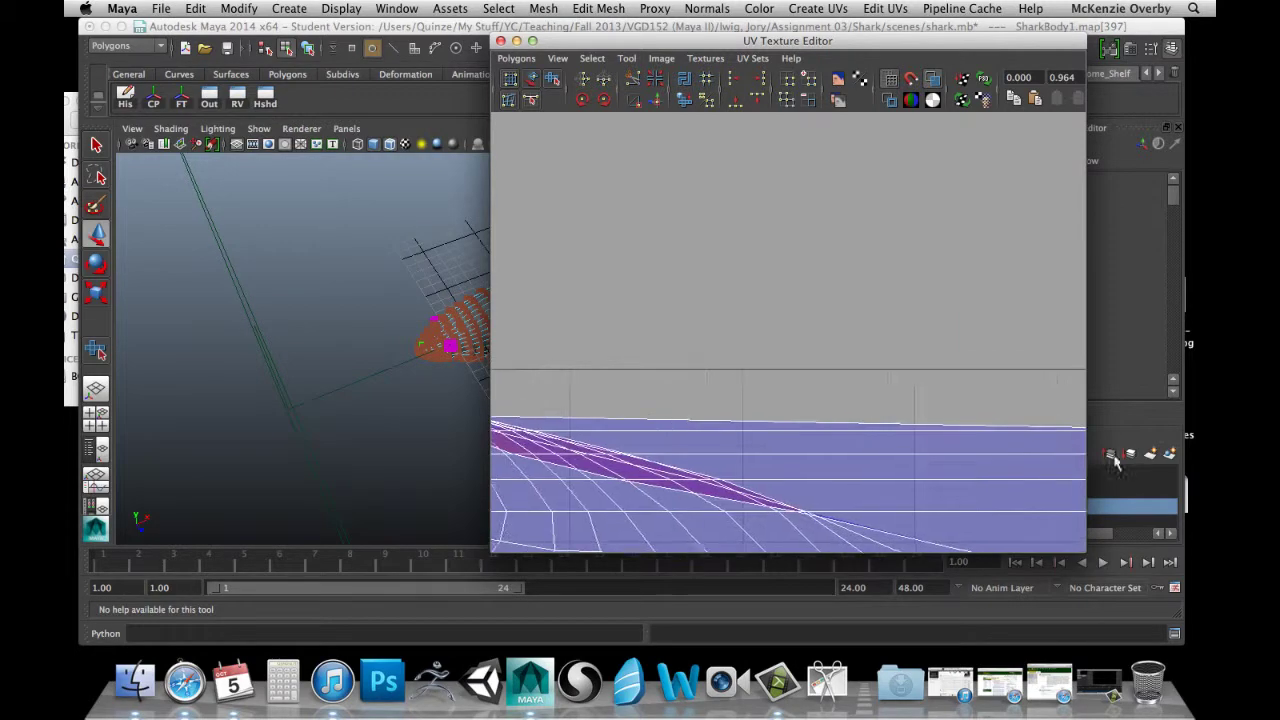
middle_click_drag(725, 452, 1036, 400, "alt")
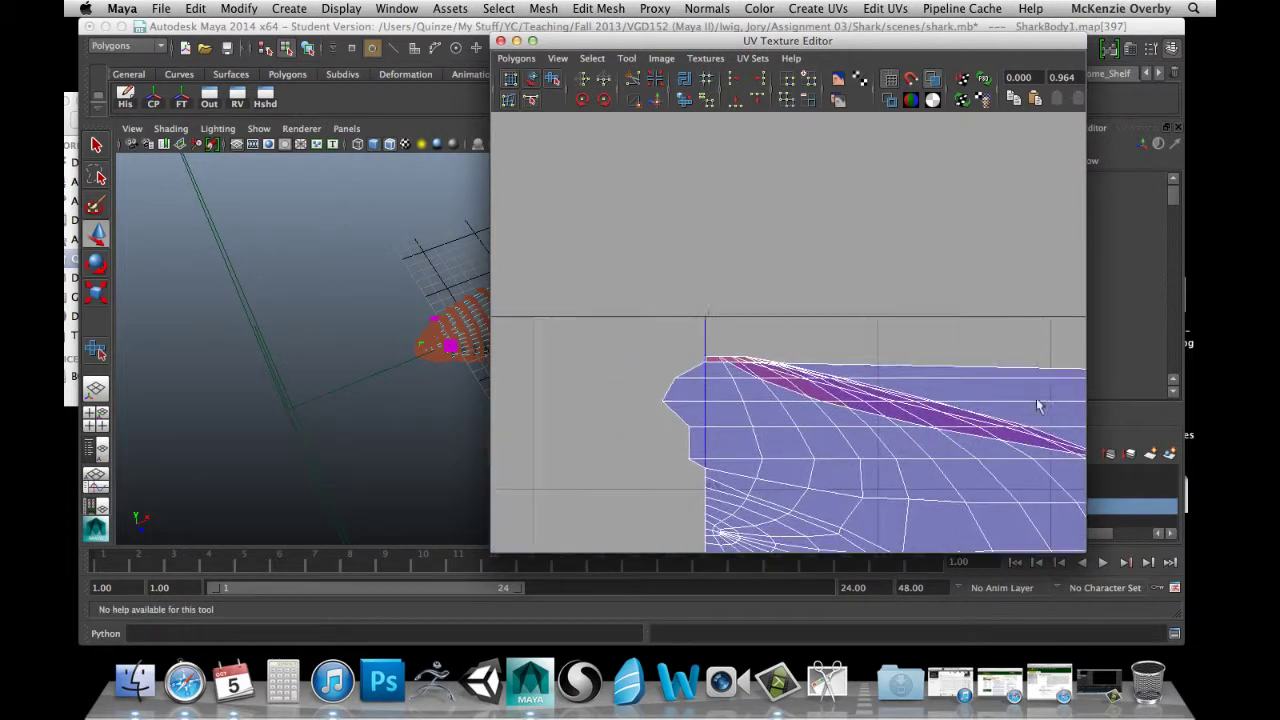
left_click(705, 362)
left_click_drag(795, 362, 1197, 378)
left_click(713, 377)
left_click(705, 365)
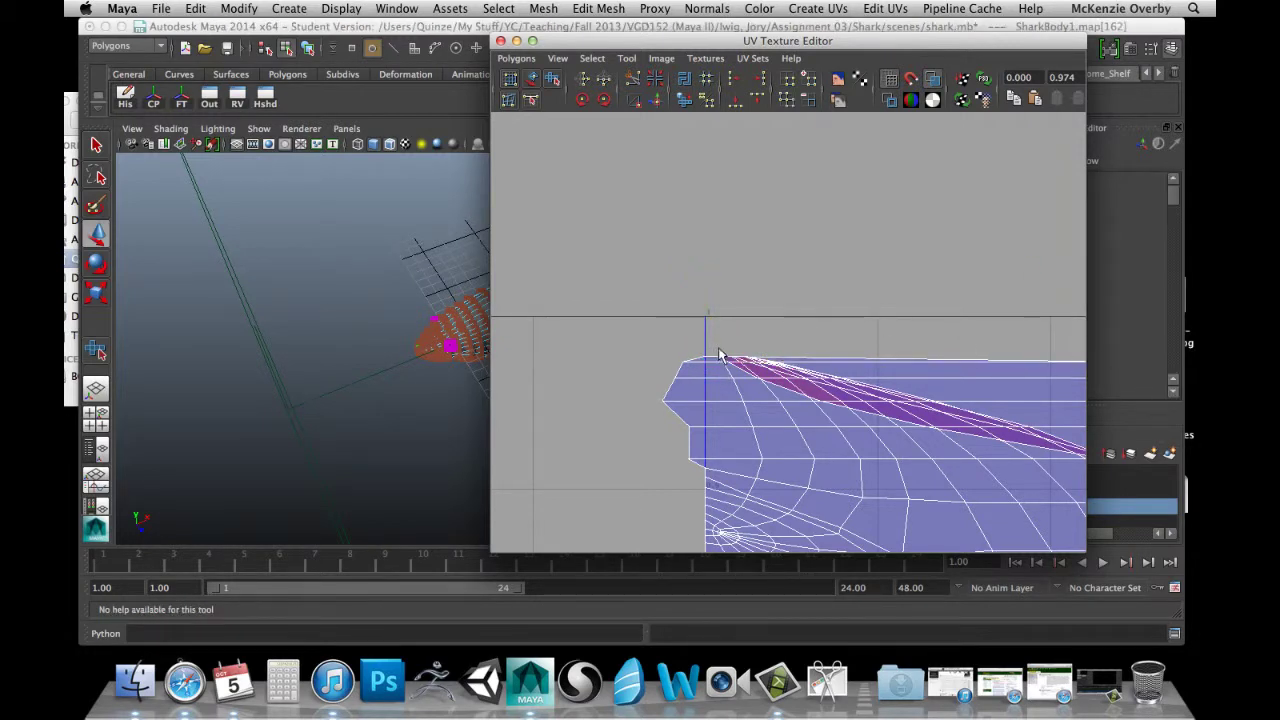
middle_click_drag(840, 360, 500, 351, "alt")
middle_click_drag(912, 388, 1020, 465, "alt")
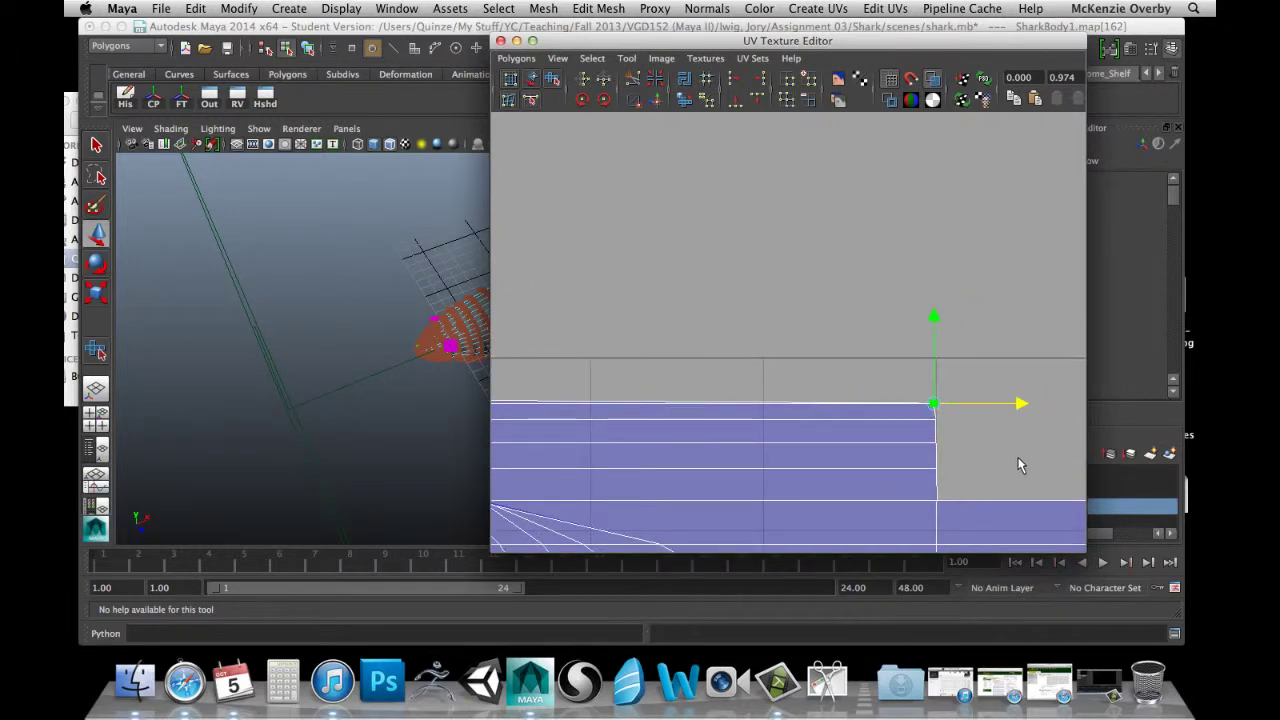
right_click_drag(1019, 456, 843, 472, "alt")
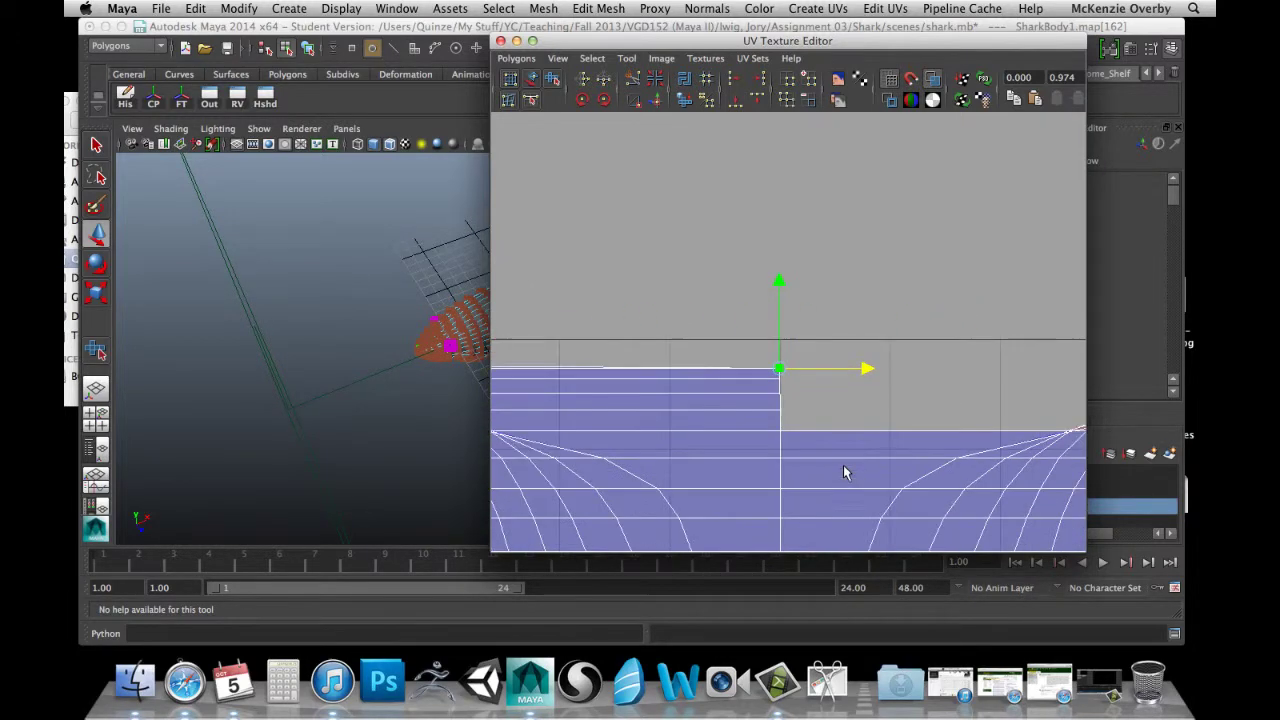
Separate the stacked right-border UVs at V 0.974, nudging one slightly outward and moving the other horizontally to the shell's centre line.
middle_click_drag(843, 472, 934, 393, "alt")
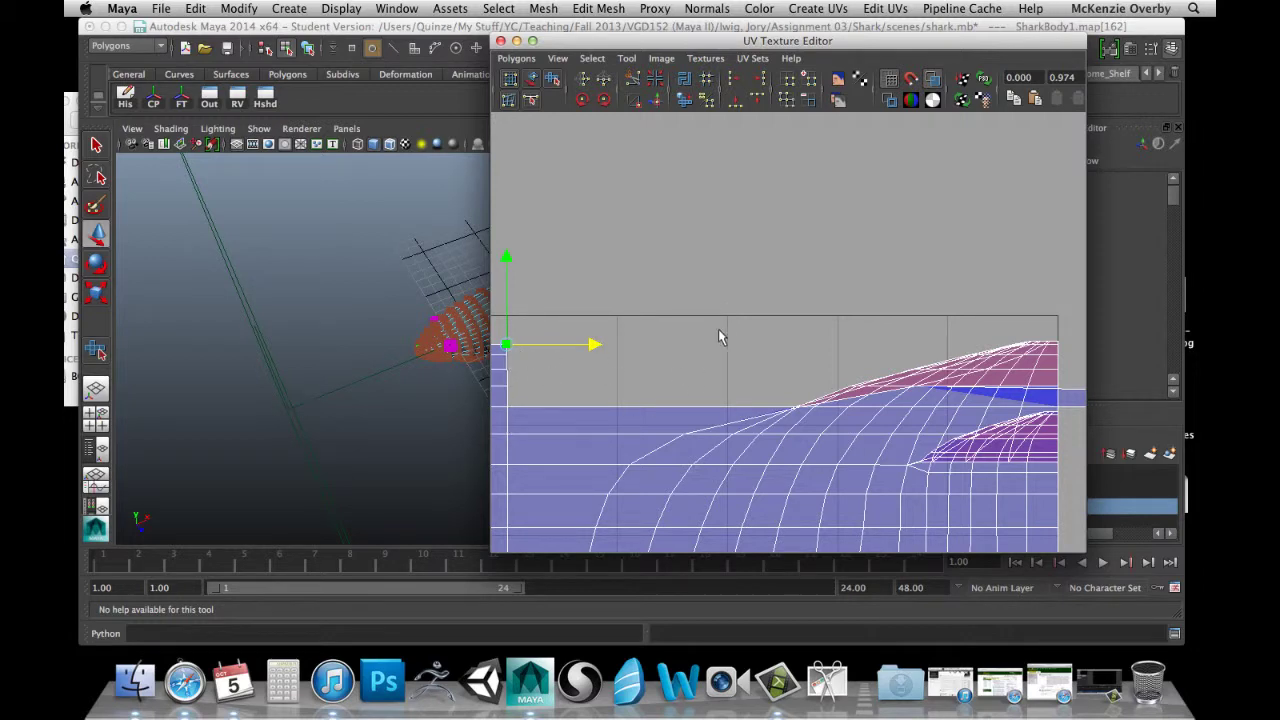
scroll(902, 330, "up", 2)
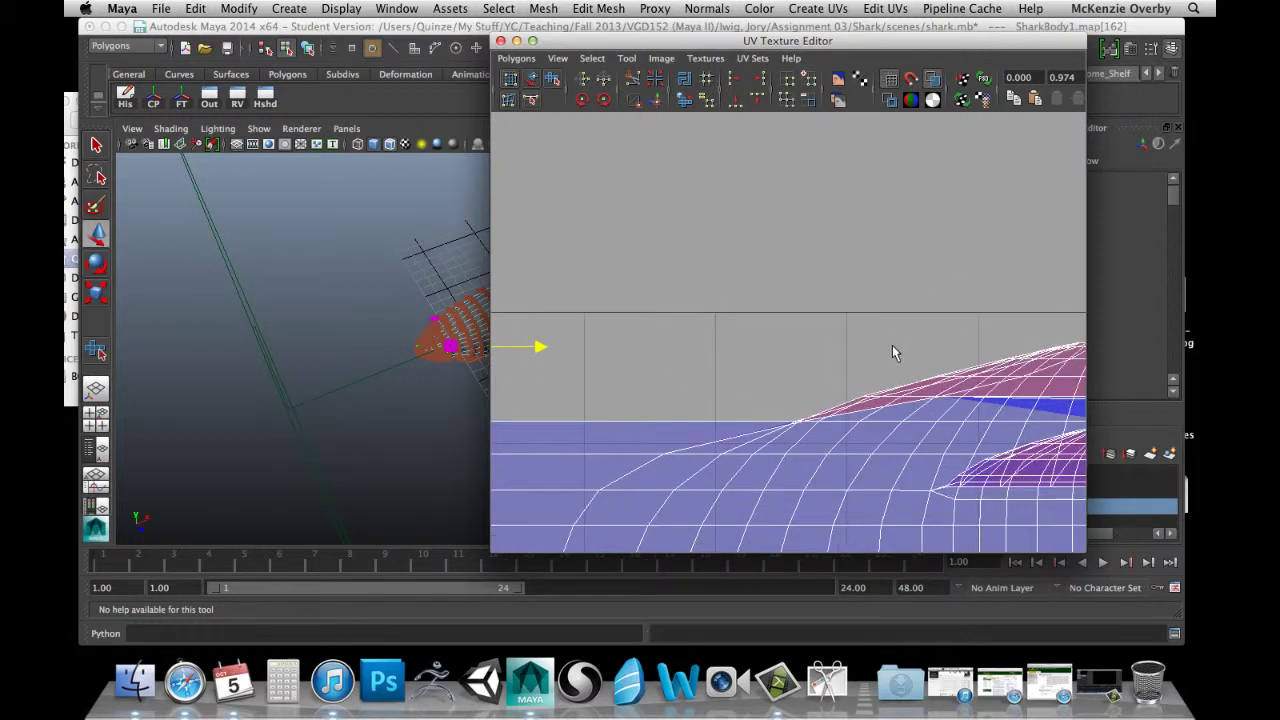
middle_click_drag(892, 346, 940, 346, "alt")
middle_click_drag(937, 406, 690, 407, "alt")
middle_click_drag(973, 389, 905, 380, "alt")
scroll(876, 377, "down", 3)
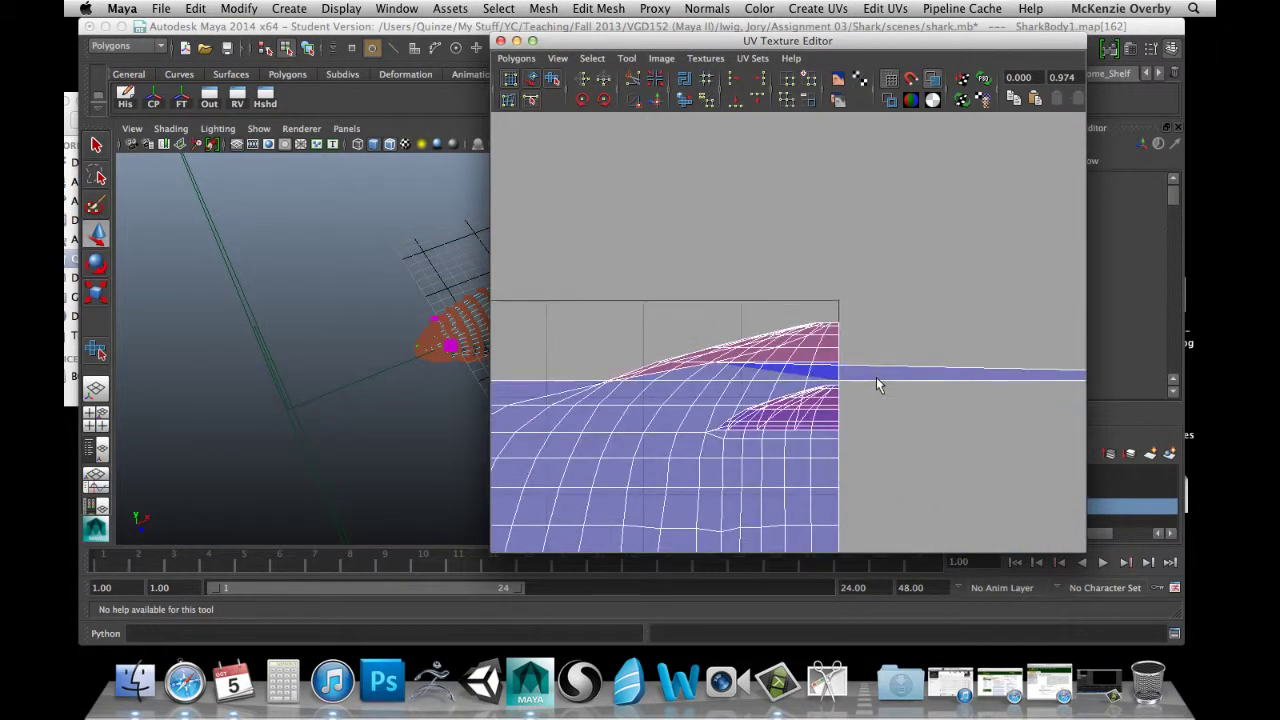
scroll(862, 358, "up", 5)
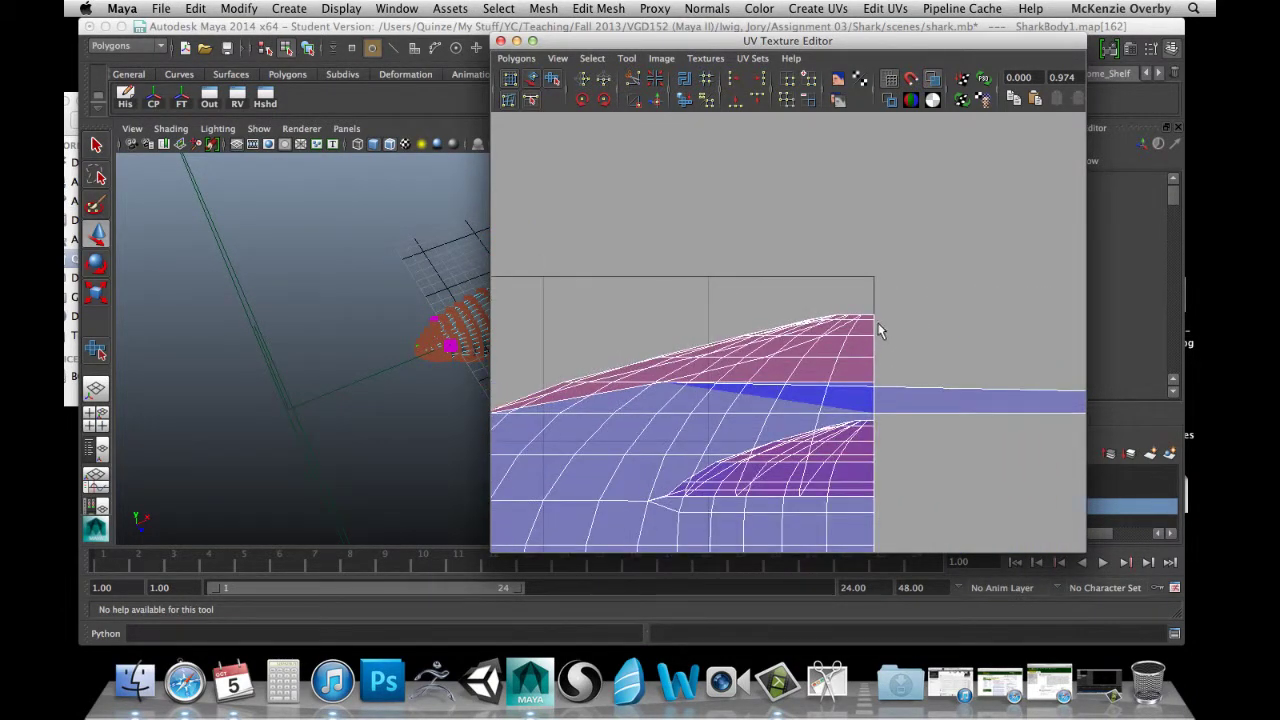
left_click(873, 318)
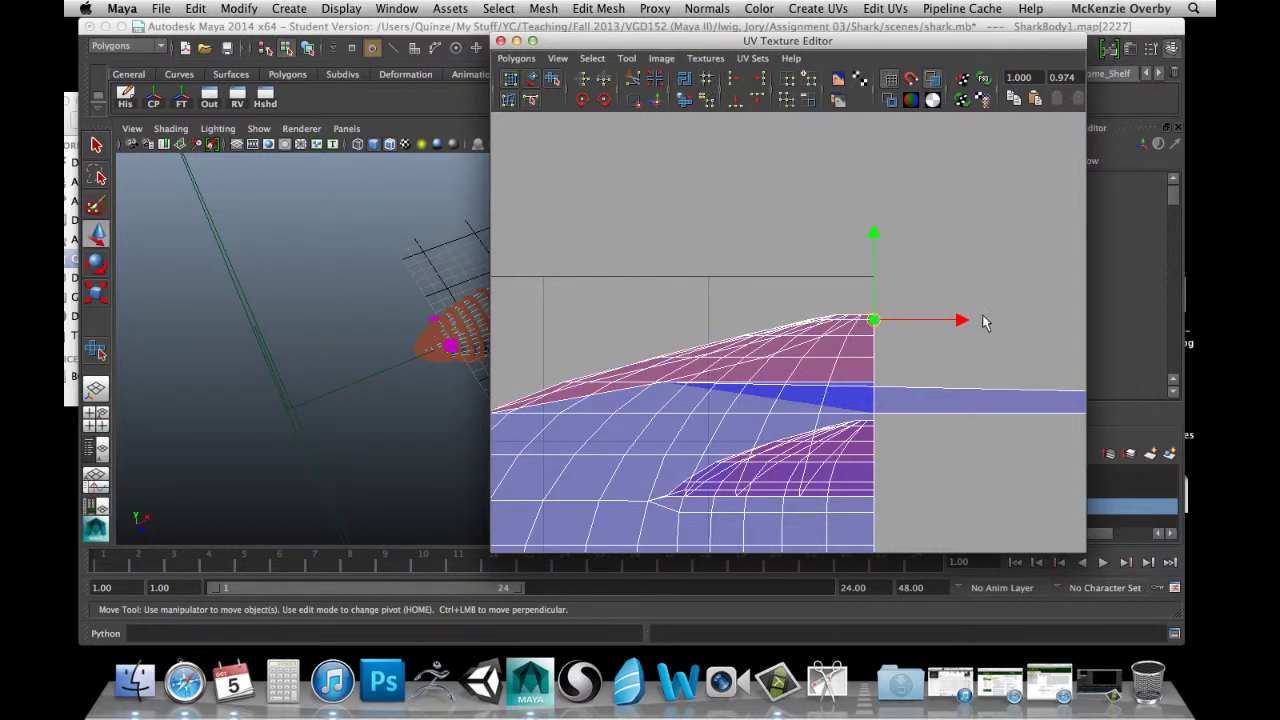
left_click_drag(962, 320, 576, 328)
left_click(932, 327)
left_click(874, 317)
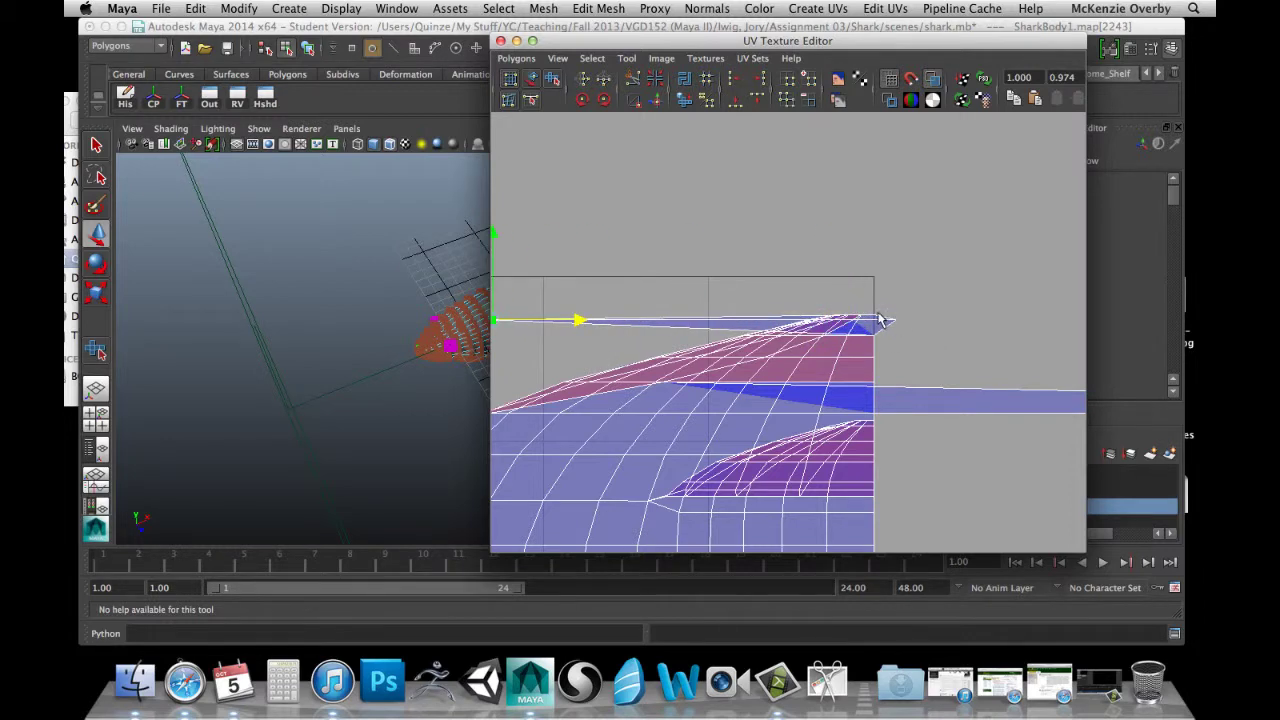
middle_click_drag(760, 318, 990, 313, "alt")
left_click_drag(815, 330, 605, 330)
middle_click_drag(752, 346, 966, 329, "alt")
left_click_drag(935, 322, 701, 353)
Pull the right-border UV at V 0.964 outward and slide its coincident UV horizontally to the shell's centre line.
middle_click_drag(905, 397, 351, 404, "alt")
left_click(885, 343)
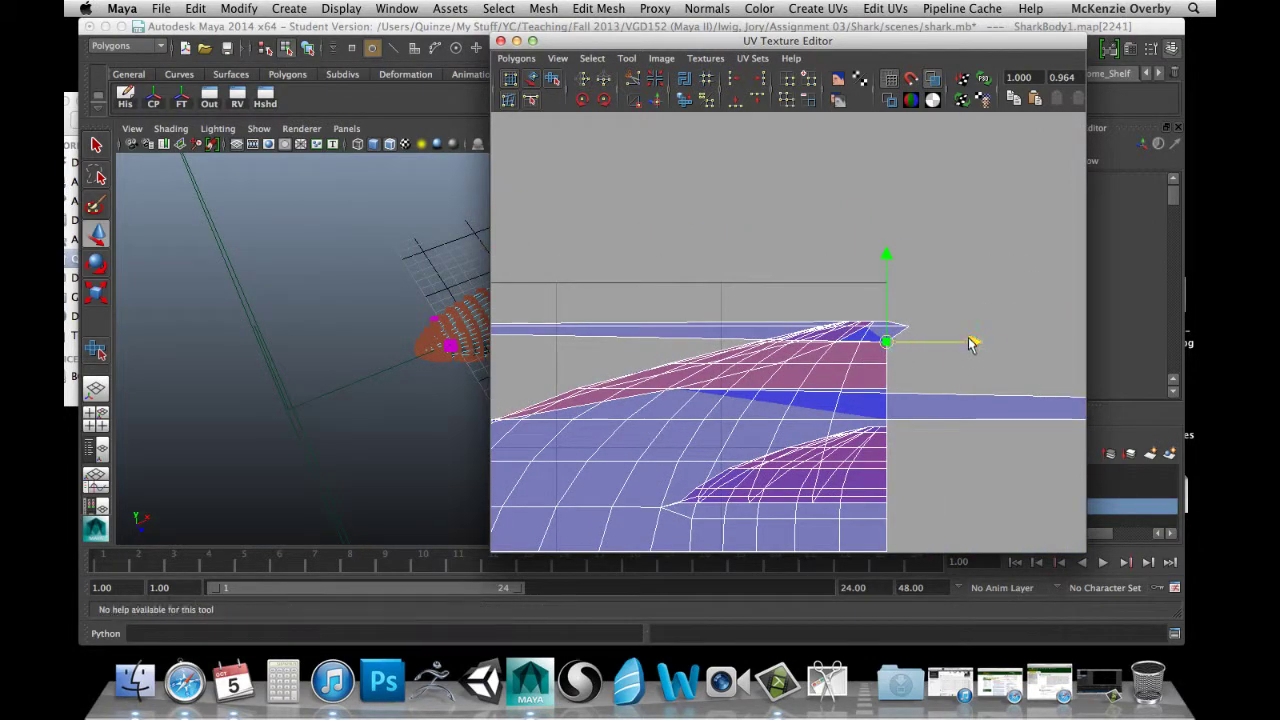
left_click_drag(974, 342, 501, 391)
left_click(885, 343)
middle_click_drag(592, 385, 1027, 350, "alt")
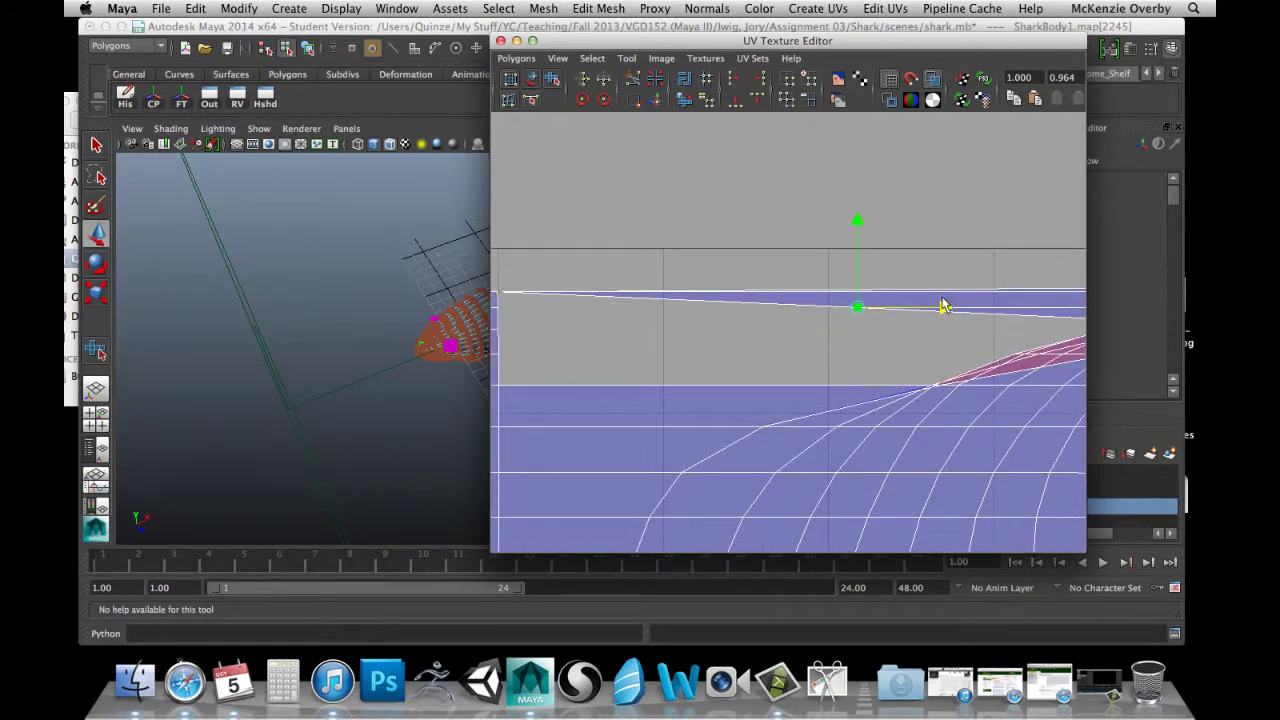
left_click_drag(945, 307, 606, 360)
middle_click_drag(606, 360, 695, 350, "alt")
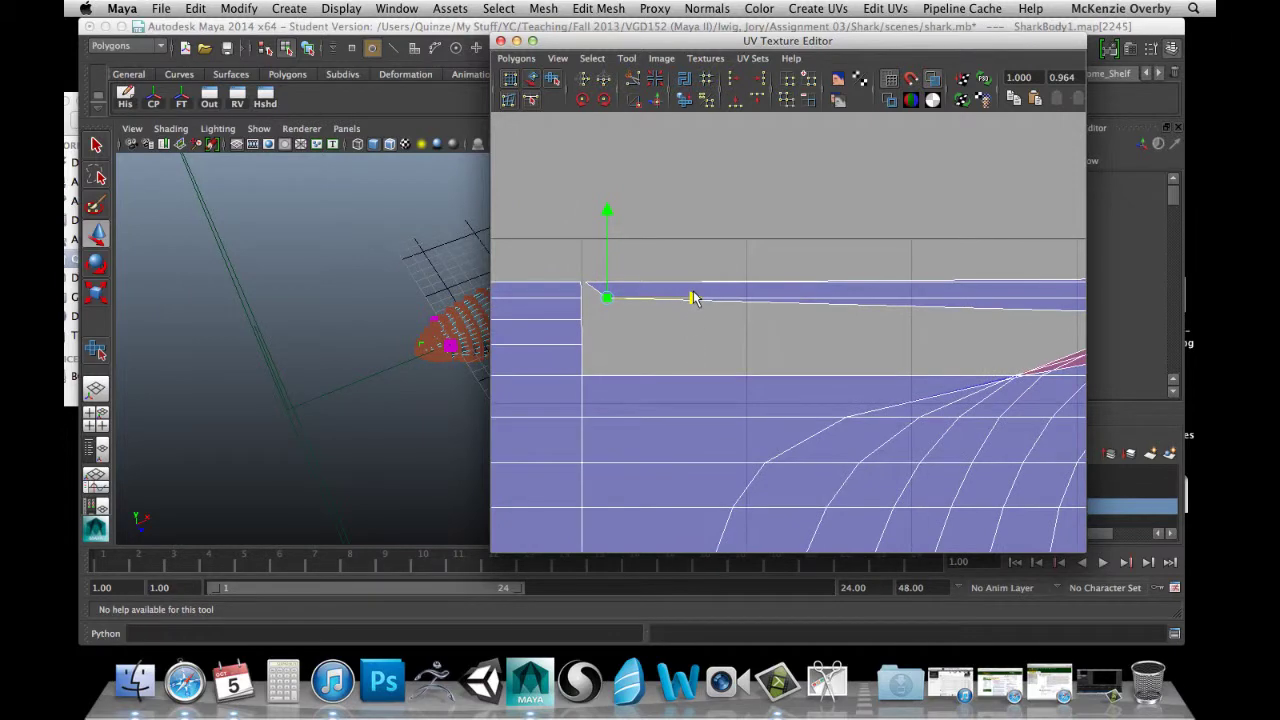
mouse_move(694, 298)
left_mouse_down()
mouse_move(660, 295)
mouse_move(675, 303)
left_mouse_up()
Nudge the right-border UV at V 0.951 slightly outward.
middle_click_drag(896, 374, 608, 360, "alt")
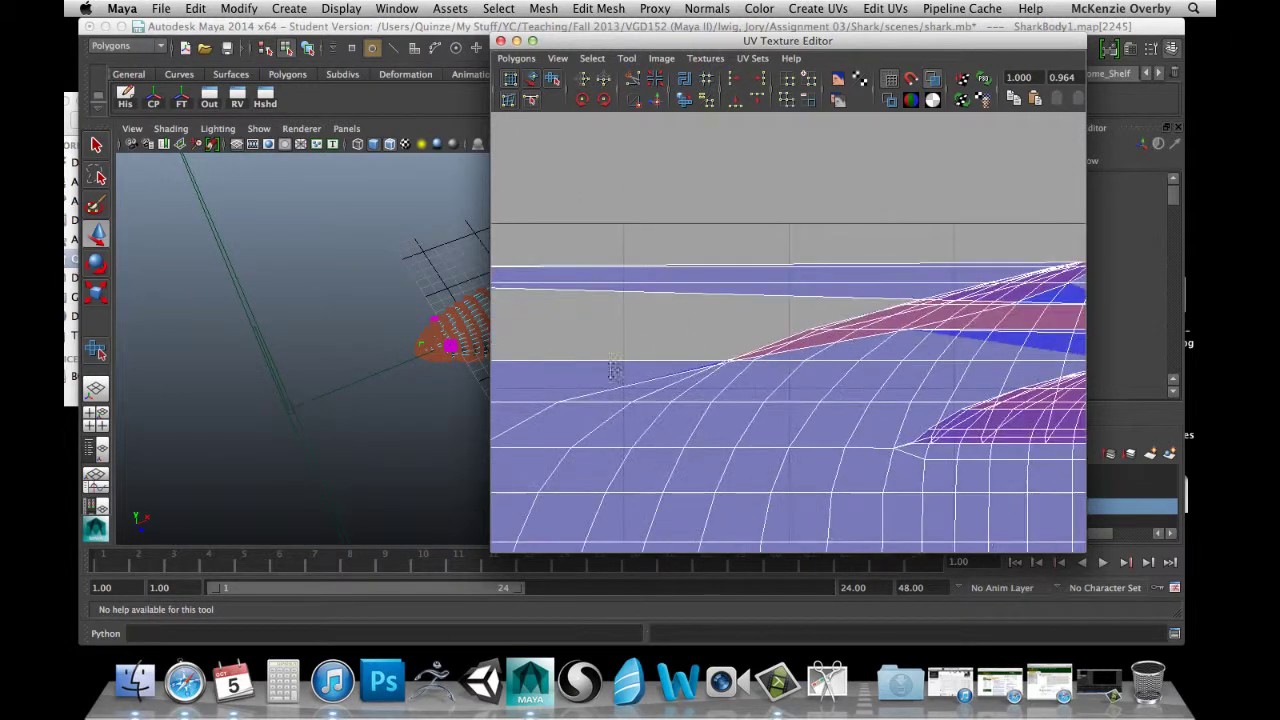
middle_click_drag(817, 378, 549, 440, "alt")
left_click(850, 364)
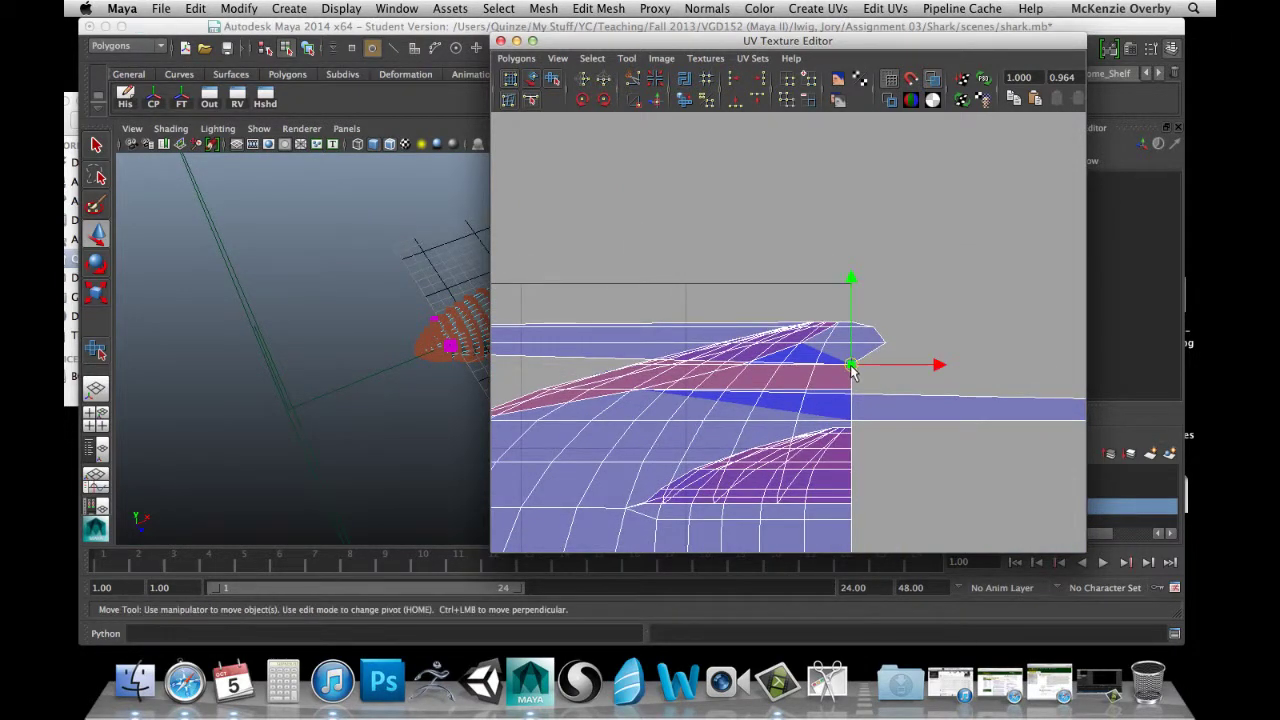
left_click_drag(938, 368, 900, 404)
scroll(901, 404, "up", 2)
middle_click_drag(805, 416, 846, 419, "alt")
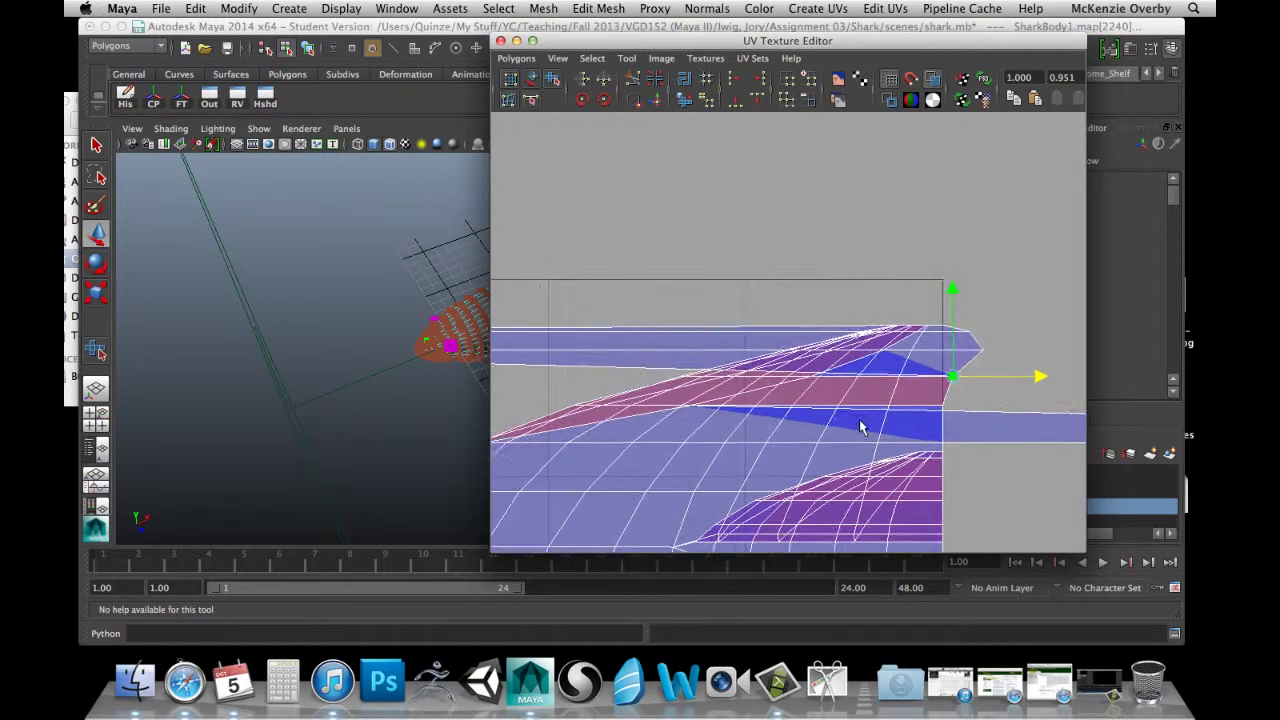
Separate the two stacked right-border UVs at V 0.936, shifting one outward and aligning the other with the shell's centre line.
left_click(942, 404)
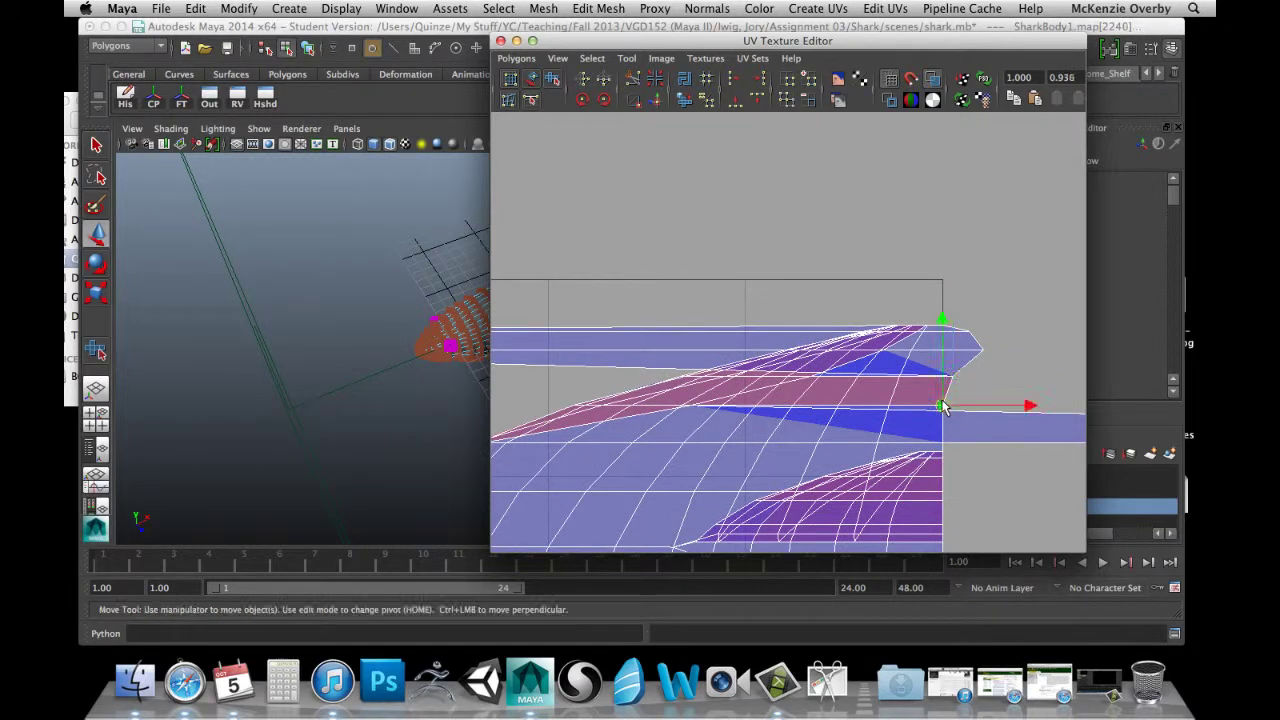
left_click_drag(1021, 405, 1047, 421)
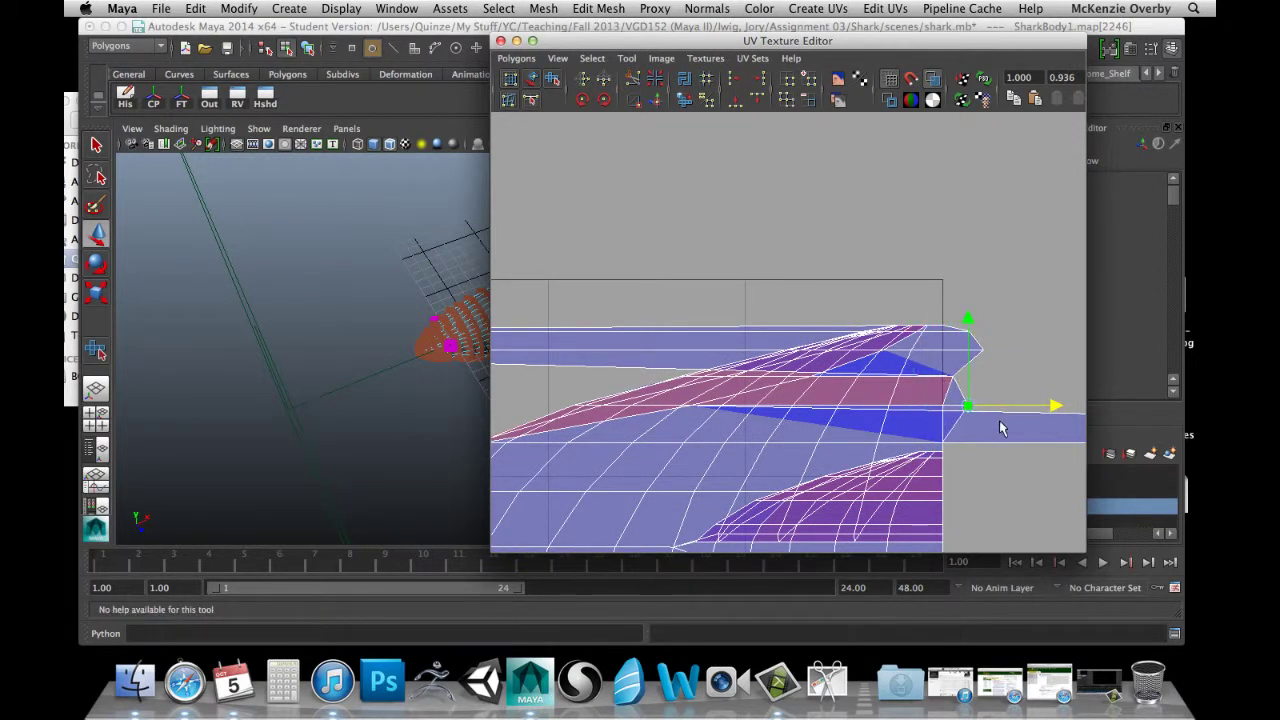
left_click(944, 406)
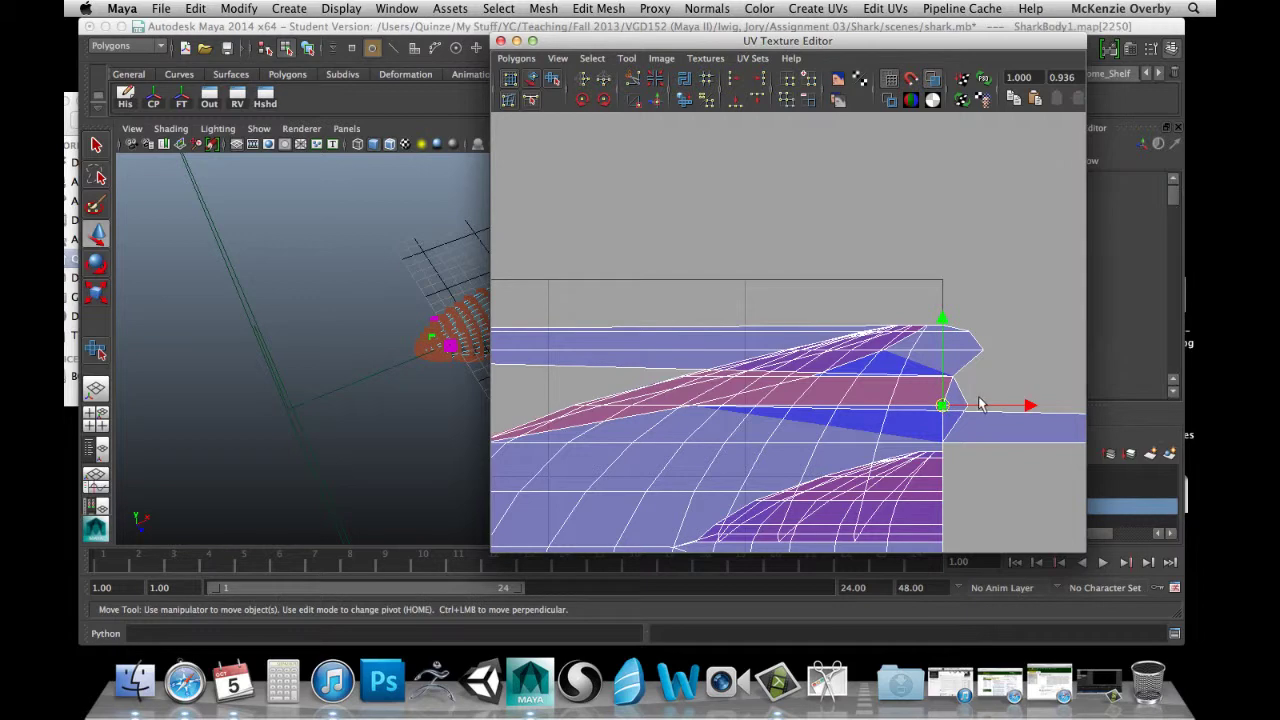
left_click(958, 425)
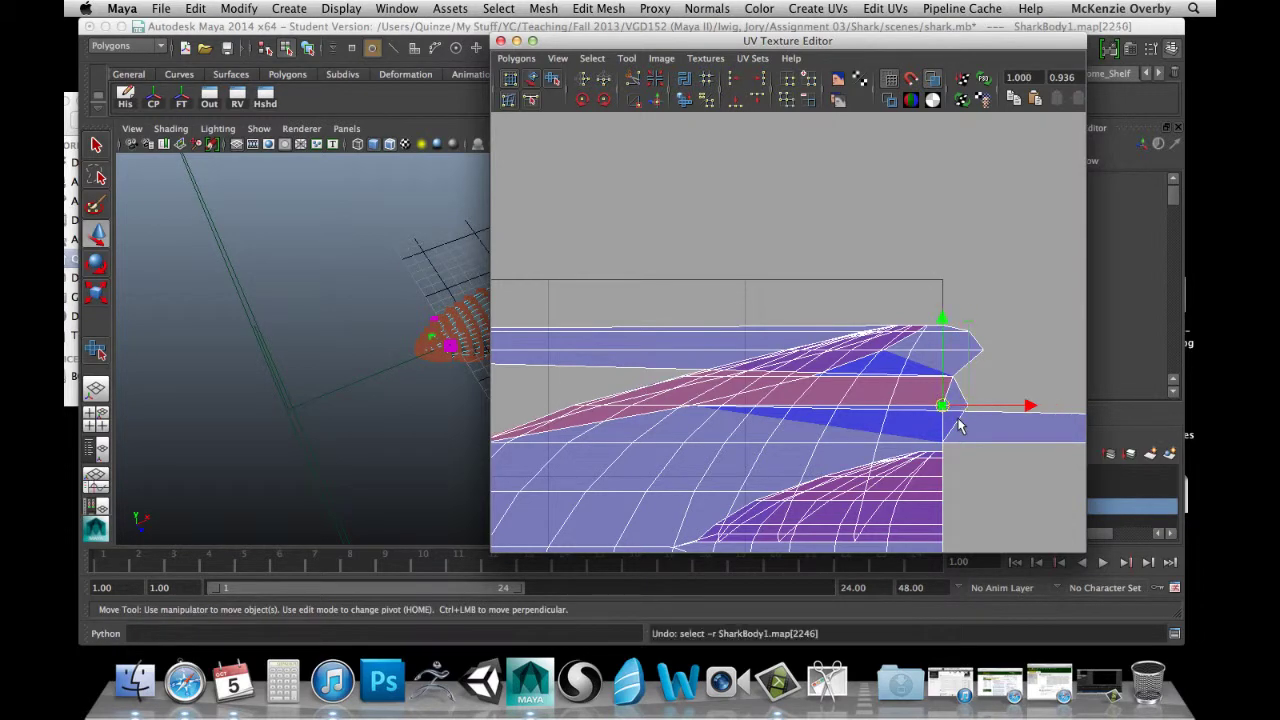
left_click_drag(1029, 405, 640, 434)
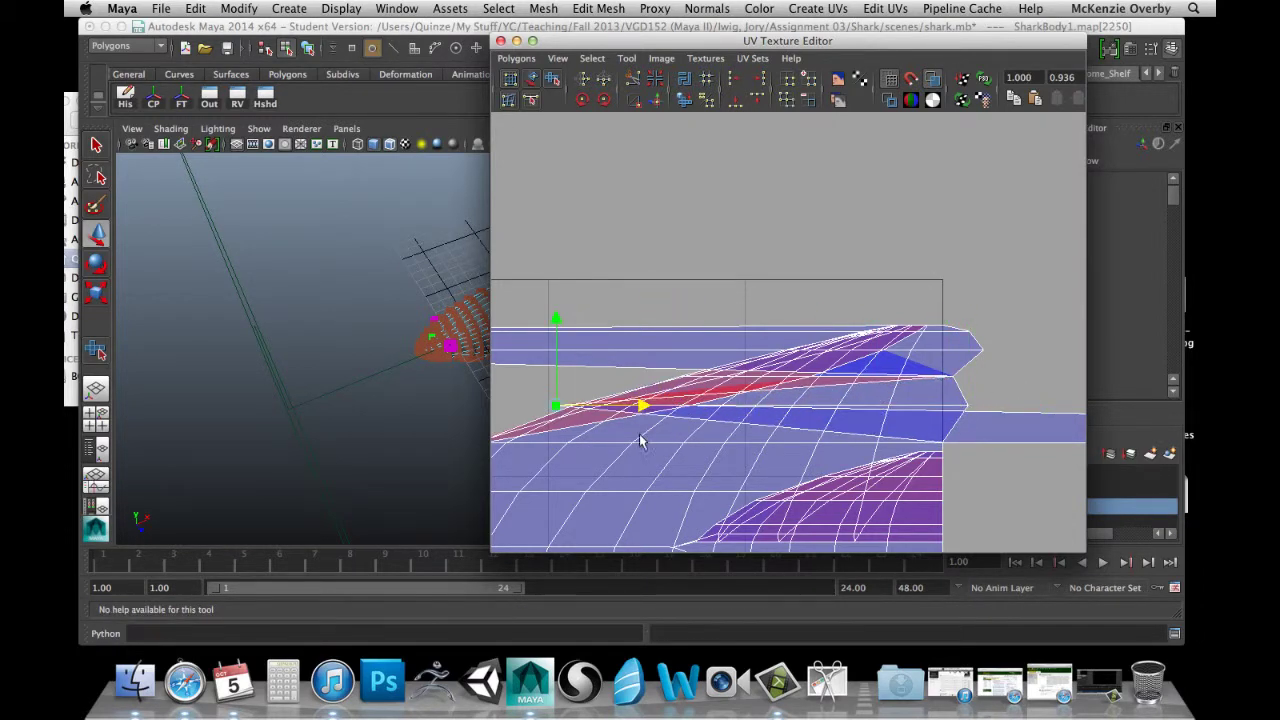
middle_click_drag(652, 437, 1022, 408, "alt")
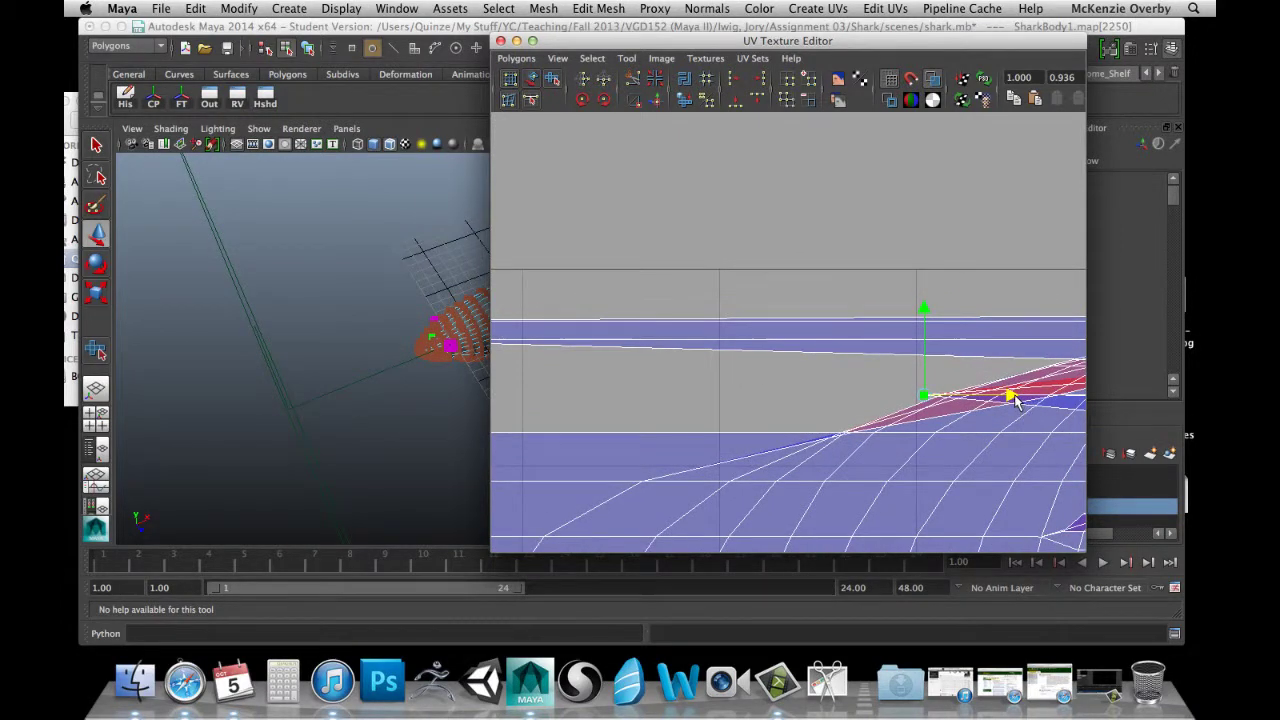
left_click_drag(1014, 397, 623, 432)
middle_click_drag(636, 427, 910, 453, "alt")
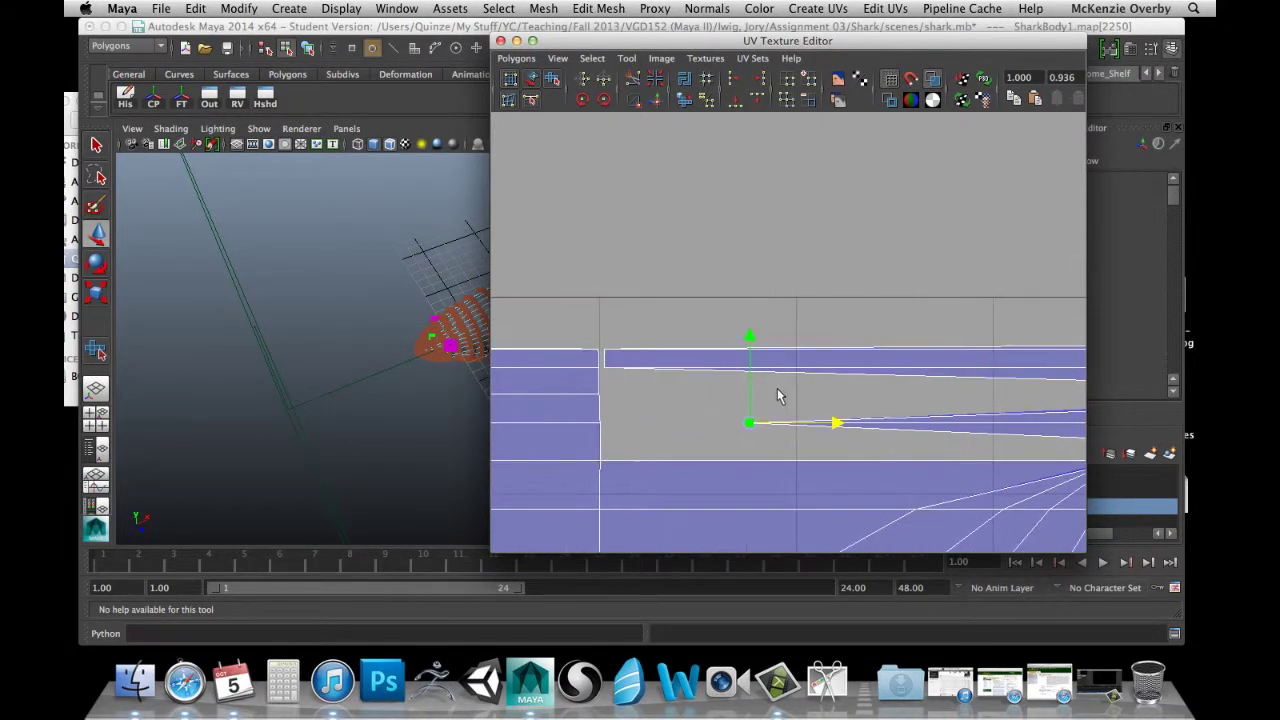
left_click_drag(840, 424, 697, 427)
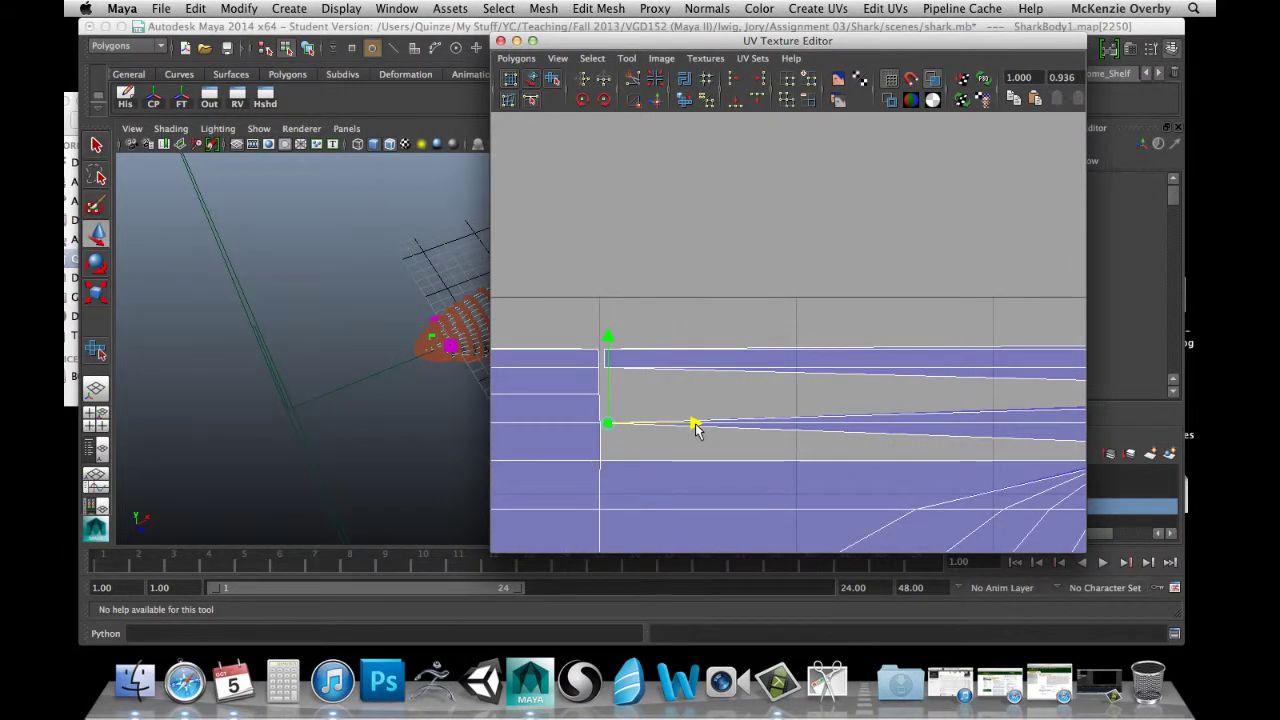
Pull the nudged right-border UV at V 0.951 further outward, past the neighbouring border UVs.
middle_click_drag(801, 369, 614, 374, "alt")
middle_click_drag(945, 432, 671, 423, "alt")
middle_click_drag(987, 437, 644, 484, "alt")
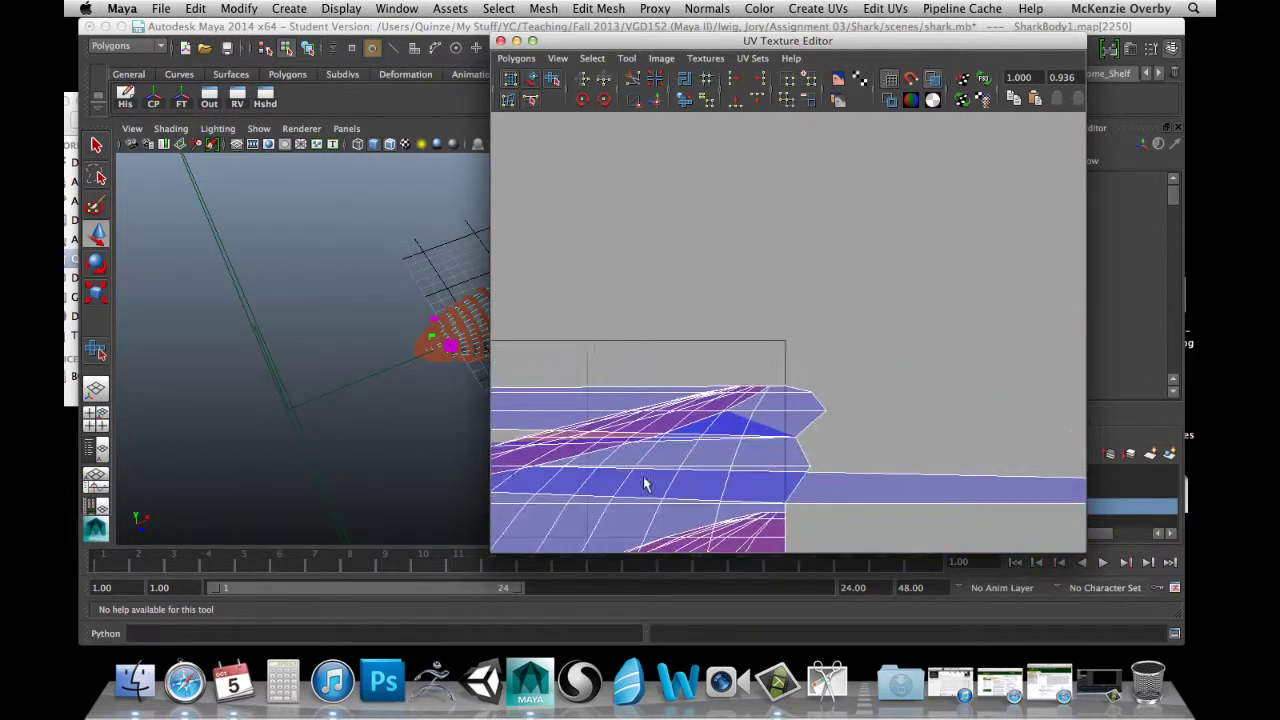
middle_click_drag(817, 486, 893, 436, "alt")
left_click(880, 408)
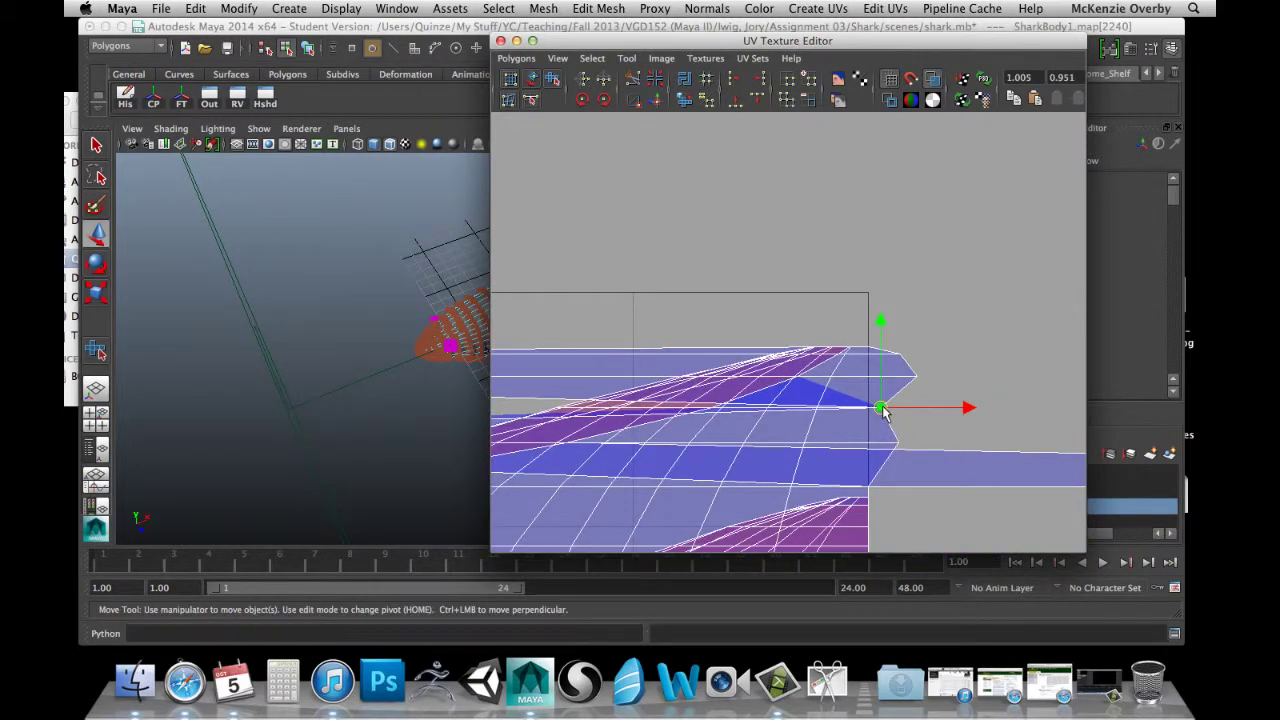
left_click_drag(937, 408, 1029, 409)
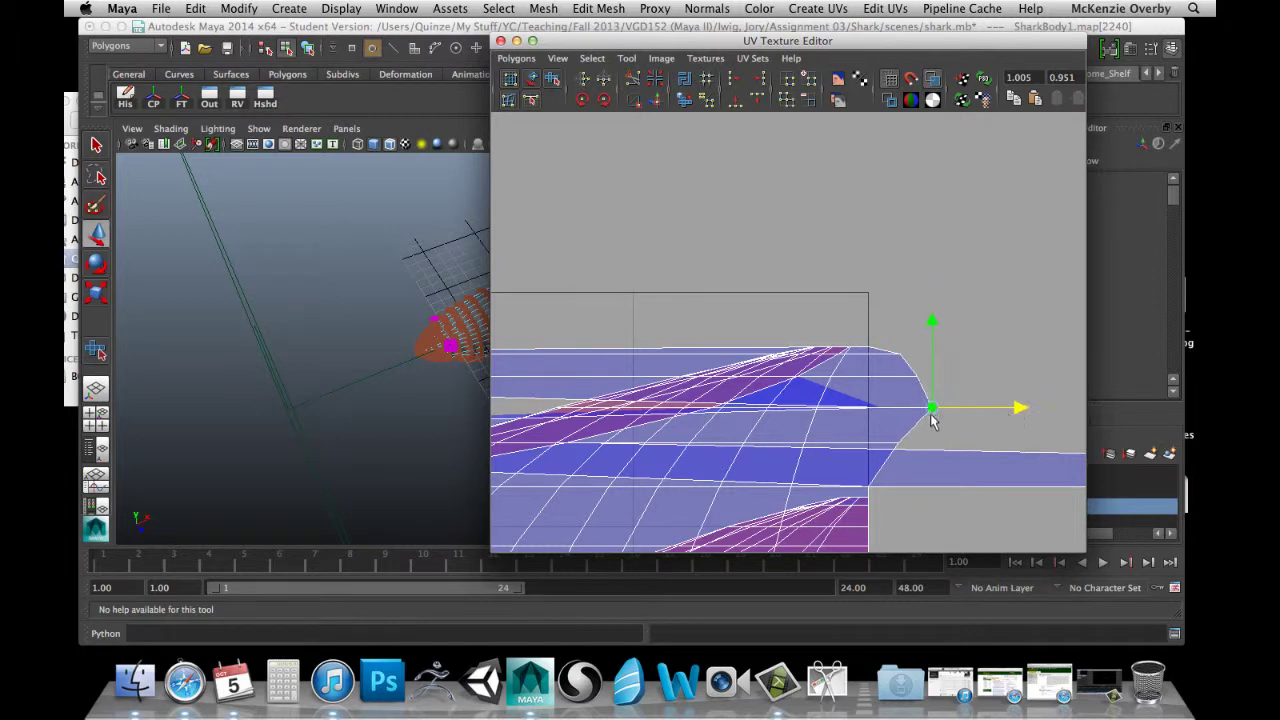
Move the other UV of the V 0.951 pair horizontally to the shell's centre line, in line with the UVs above and below it.
left_click(872, 410)
left_click(876, 412)
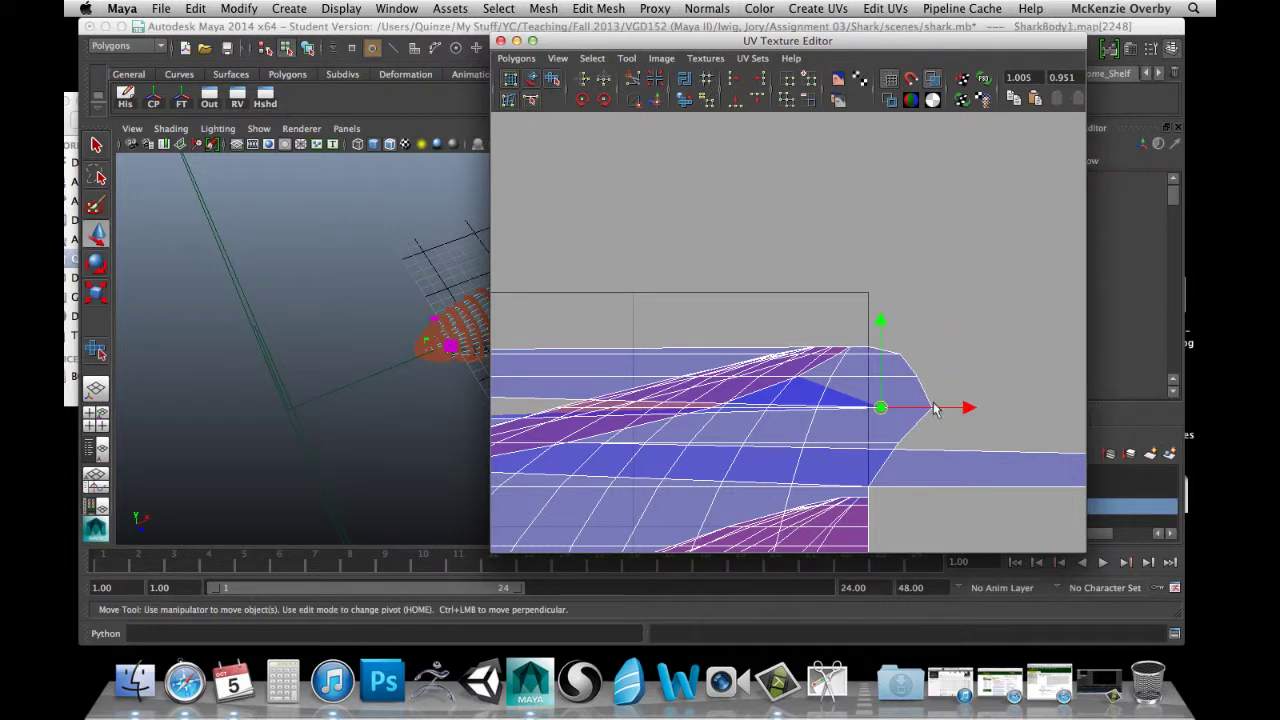
left_click_drag(965, 410, 666, 409)
middle_click_drag(666, 409, 907, 433, "alt")
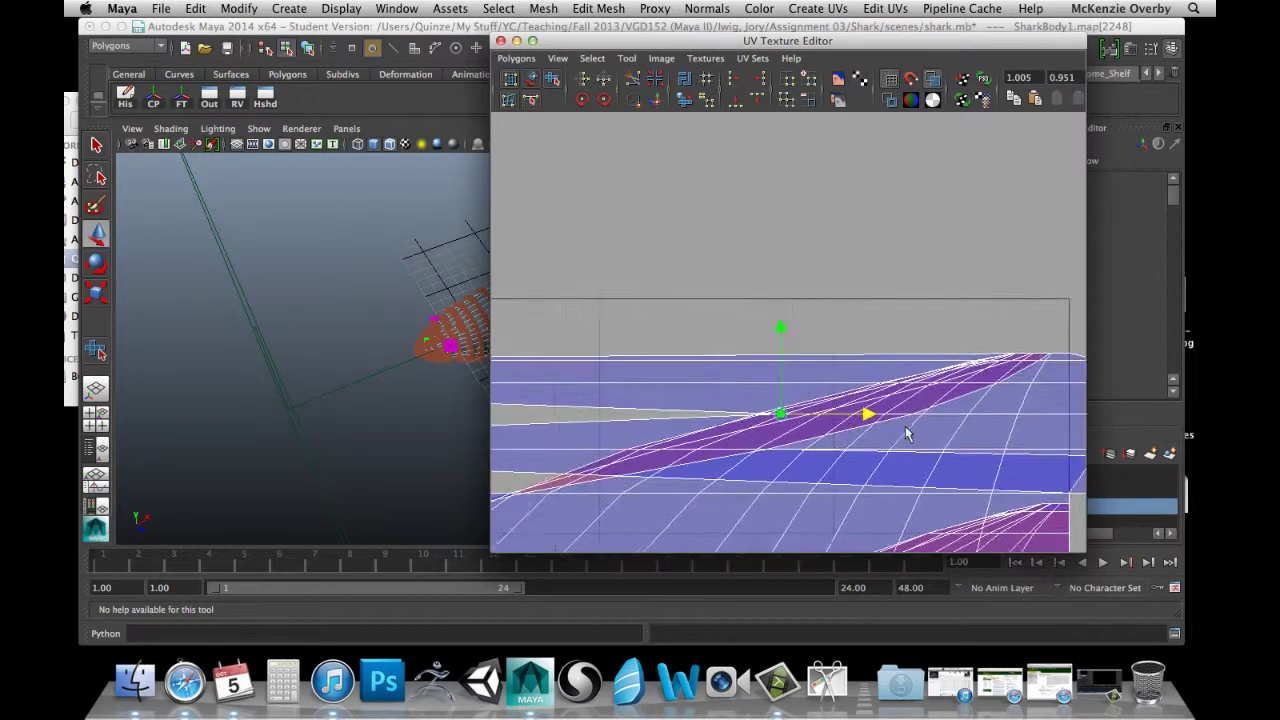
left_click_drag(869, 413, 631, 408)
middle_click_drag(664, 432, 1008, 425, "alt")
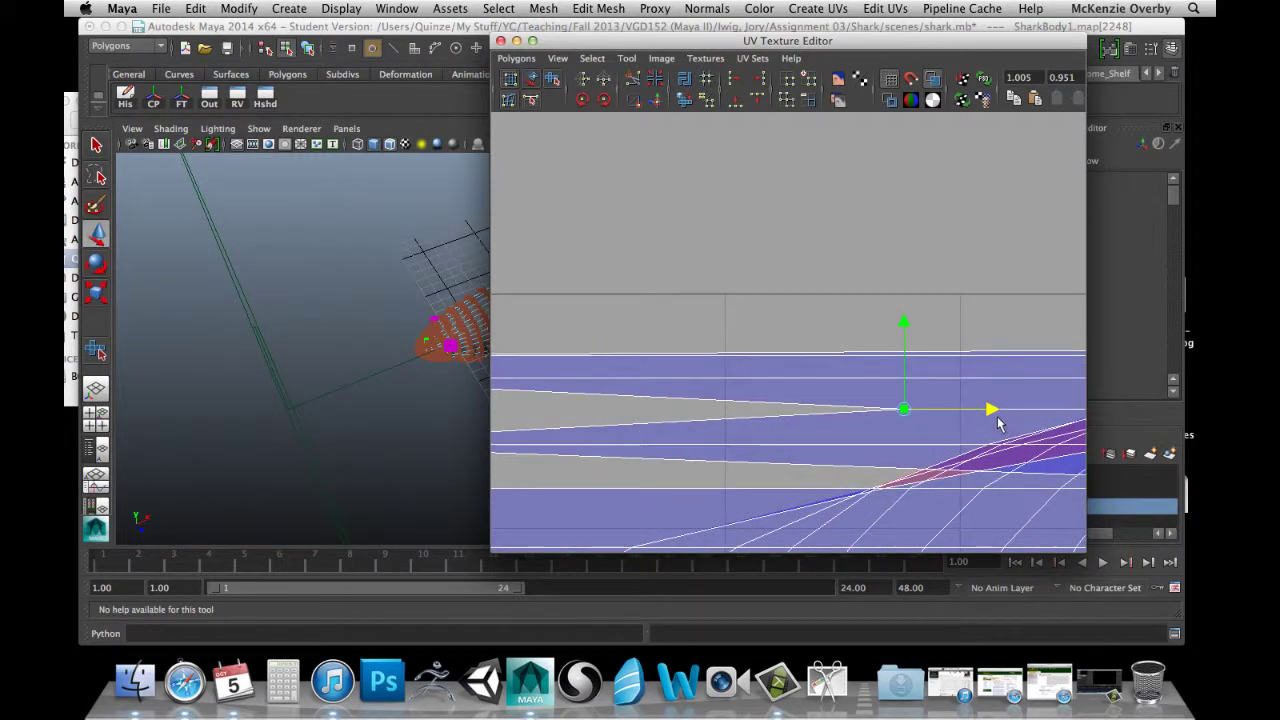
left_click_drag(995, 414, 589, 457)
middle_click_drag(589, 457, 936, 433, "alt")
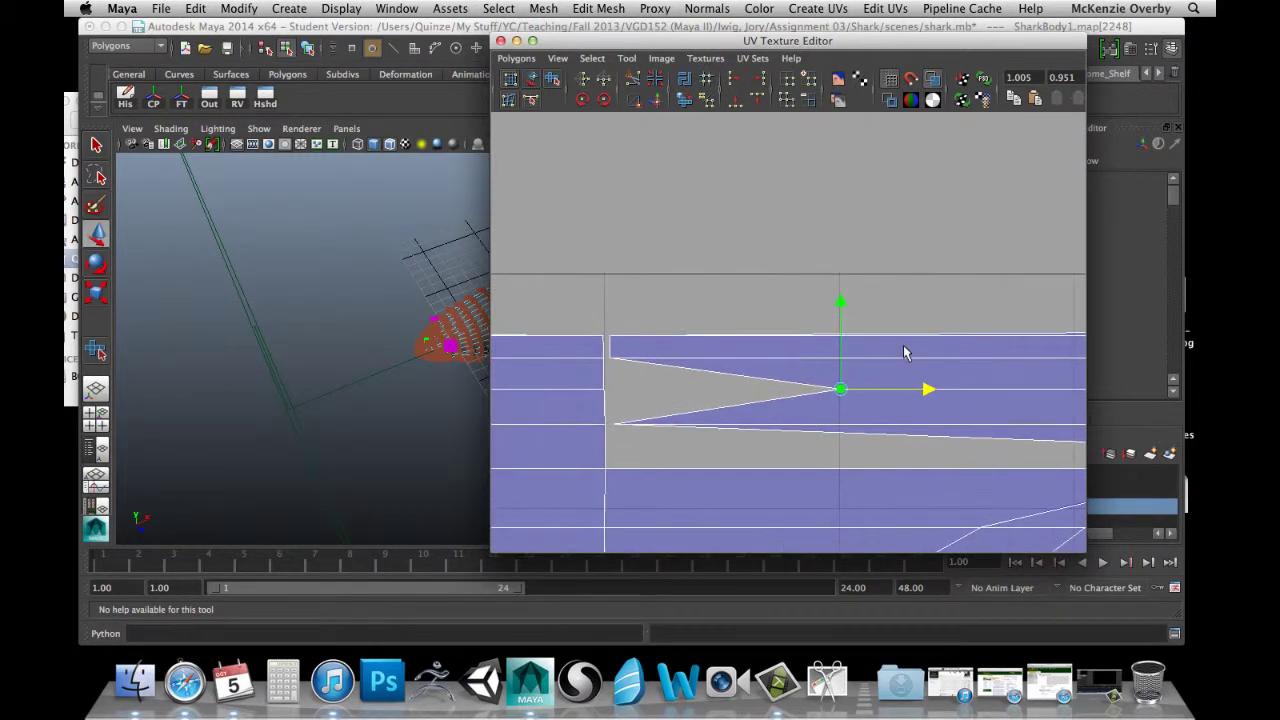
left_click_drag(925, 388, 700, 391)
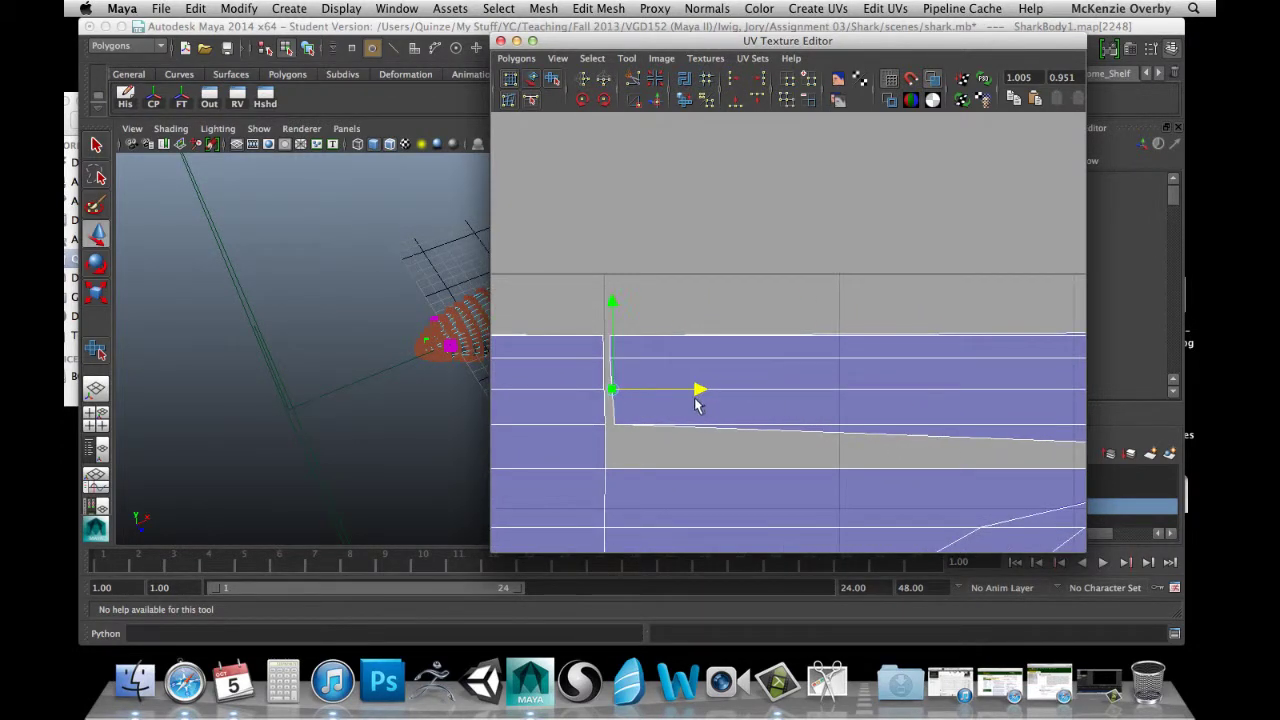
Examine the remaining gap between the upper strip and the shell body, selecting the strip's lower edge to trace where it runs.
middle_click_drag(700, 391, 472, 366, "alt")
middle_click_drag(752, 423, 509, 406, "alt")
middle_click_drag(815, 419, 635, 436, "alt")
middle_click_drag(850, 373, 803, 384, "alt")
middle_click_drag(1019, 400, 834, 384, "alt")
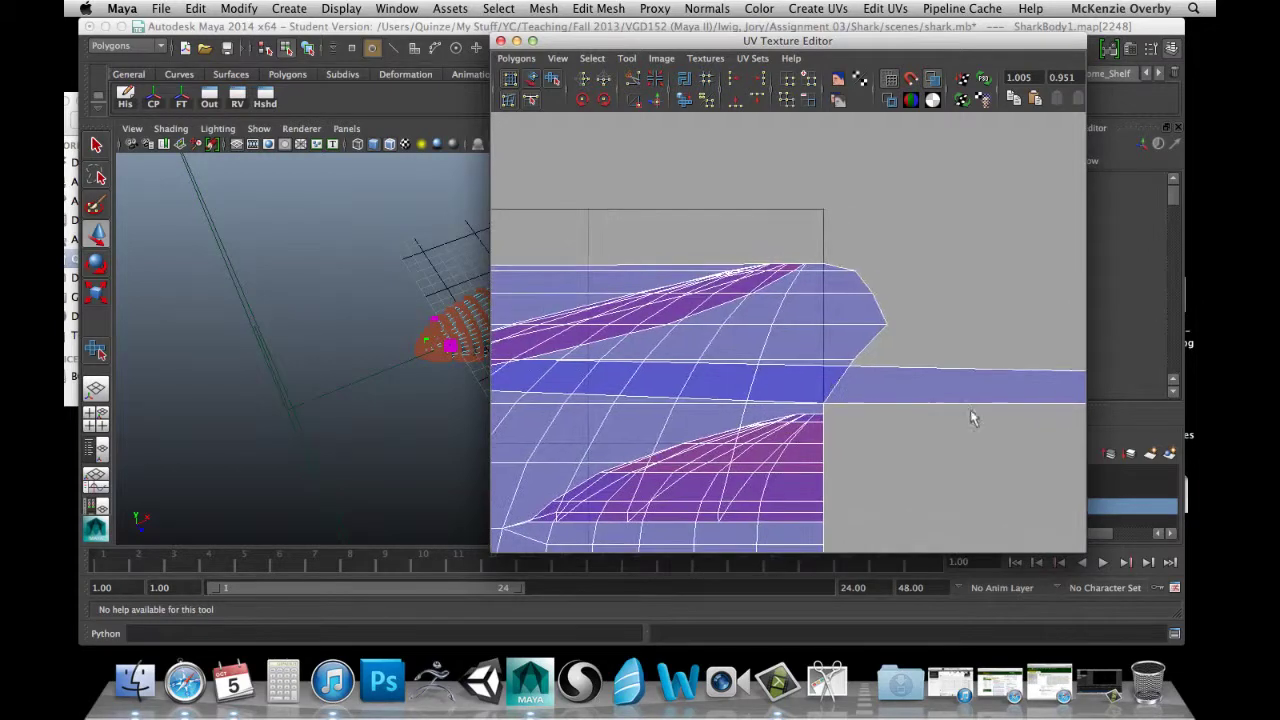
scroll(972, 410, "up", 5)
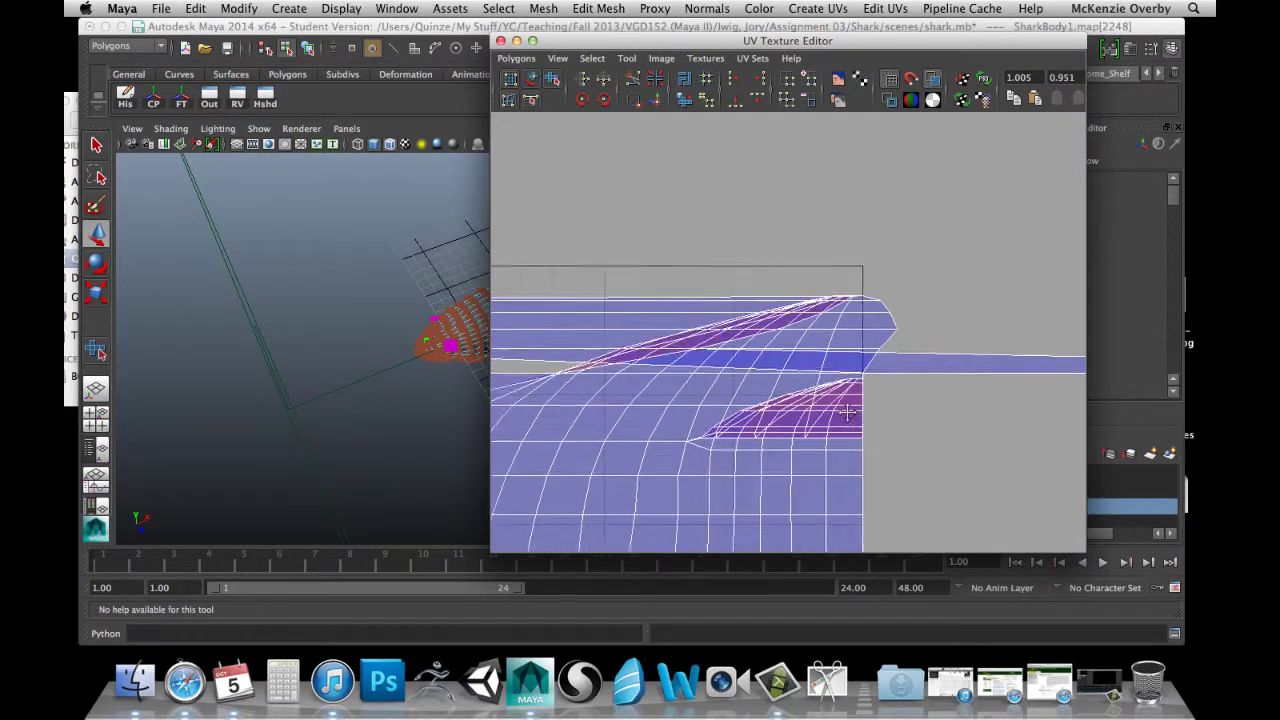
middle_click_drag(732, 443, 906, 454, "alt")
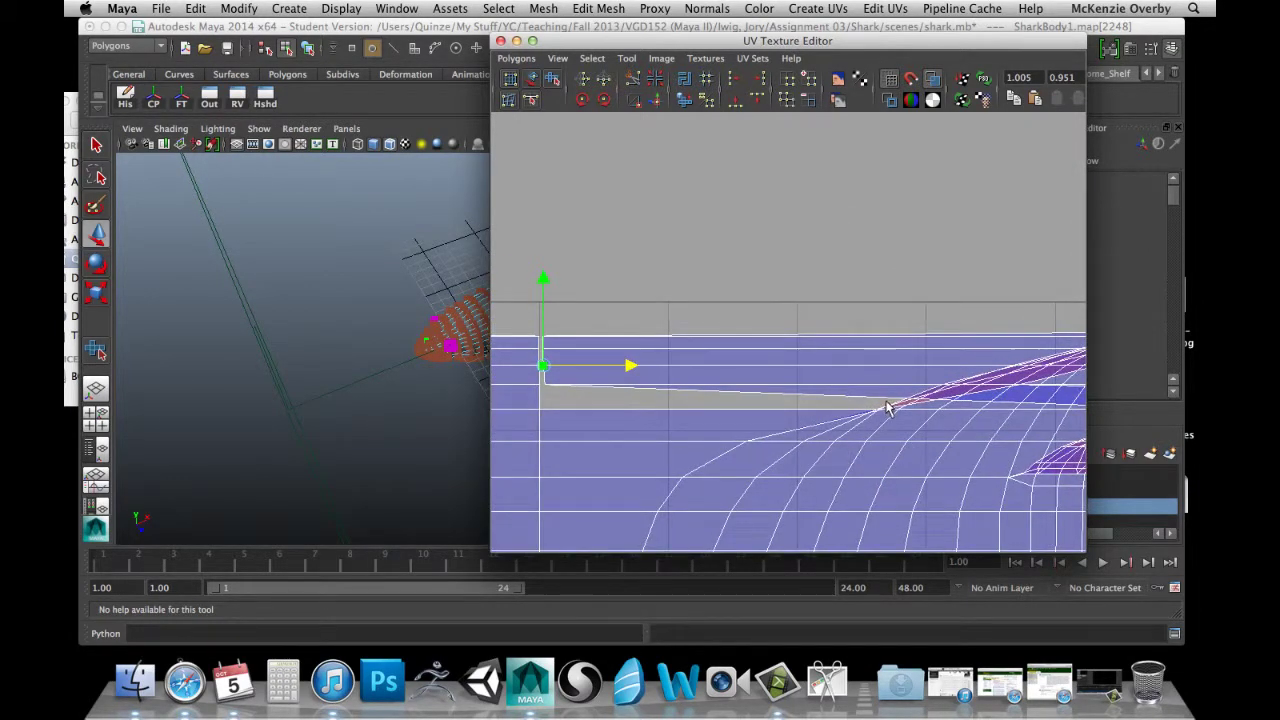
right_click_drag(886, 402, 888, 366)
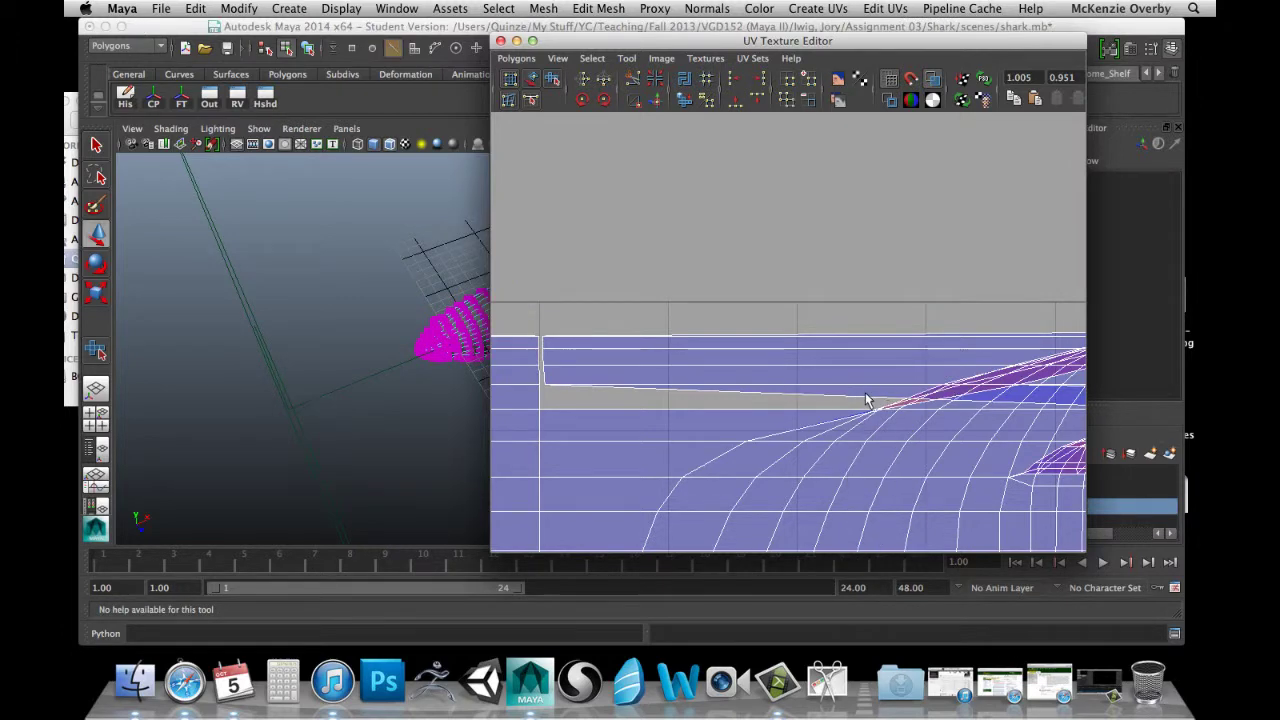
left_click(867, 396)
middle_click_drag(878, 399, 642, 381, "alt")
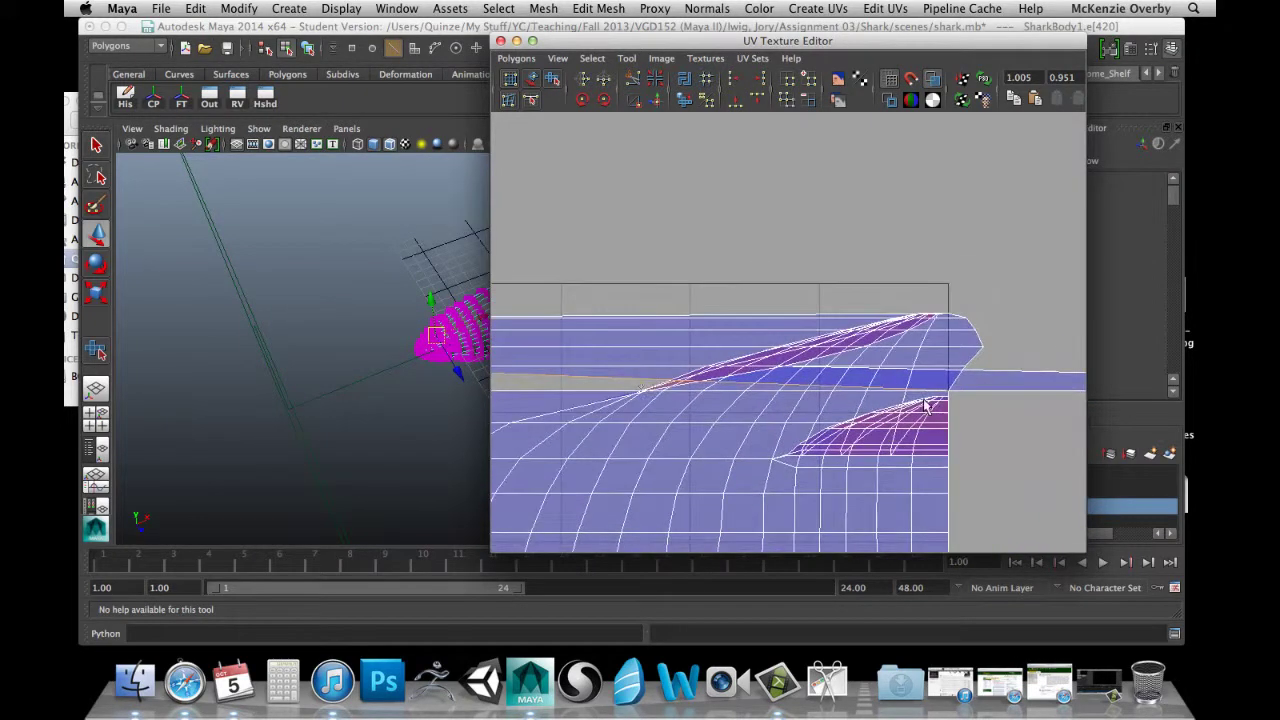
Return to UV selection and nudge the right-border UV at V 0.917 outward.
scroll(880, 400, "up", 5)
right_click_drag(929, 451, 988, 452)
left_click(937, 451)
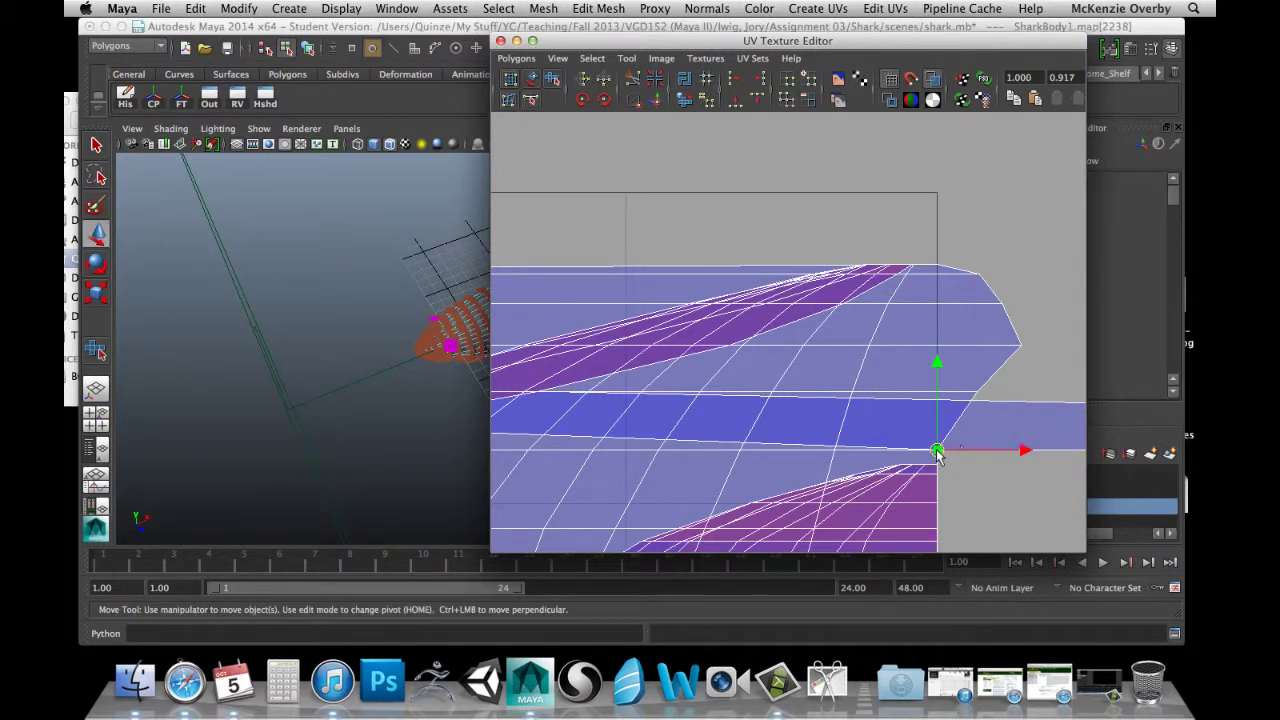
left_click_drag(1007, 451, 1049, 451)
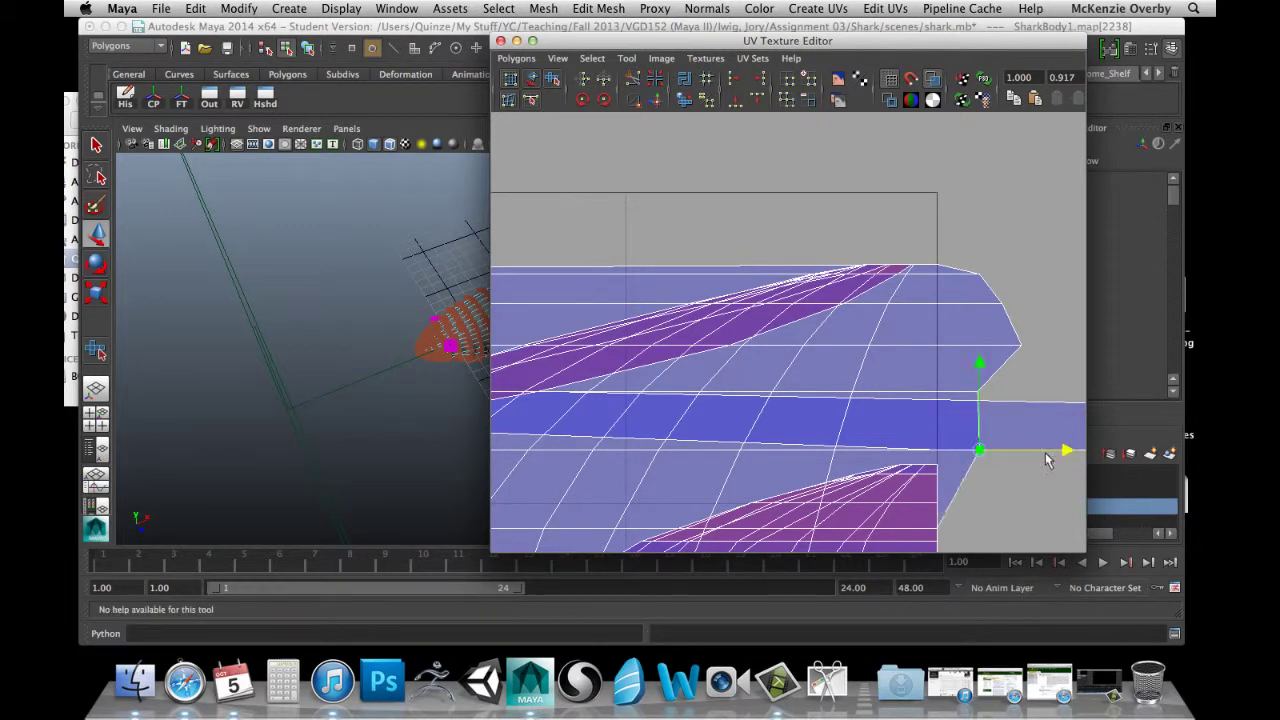
Move the remaining UV of the V 0.917 pair horizontally to the shell's centre line, in line with the border UVs above it.
left_click(940, 463)
left_click(927, 452)
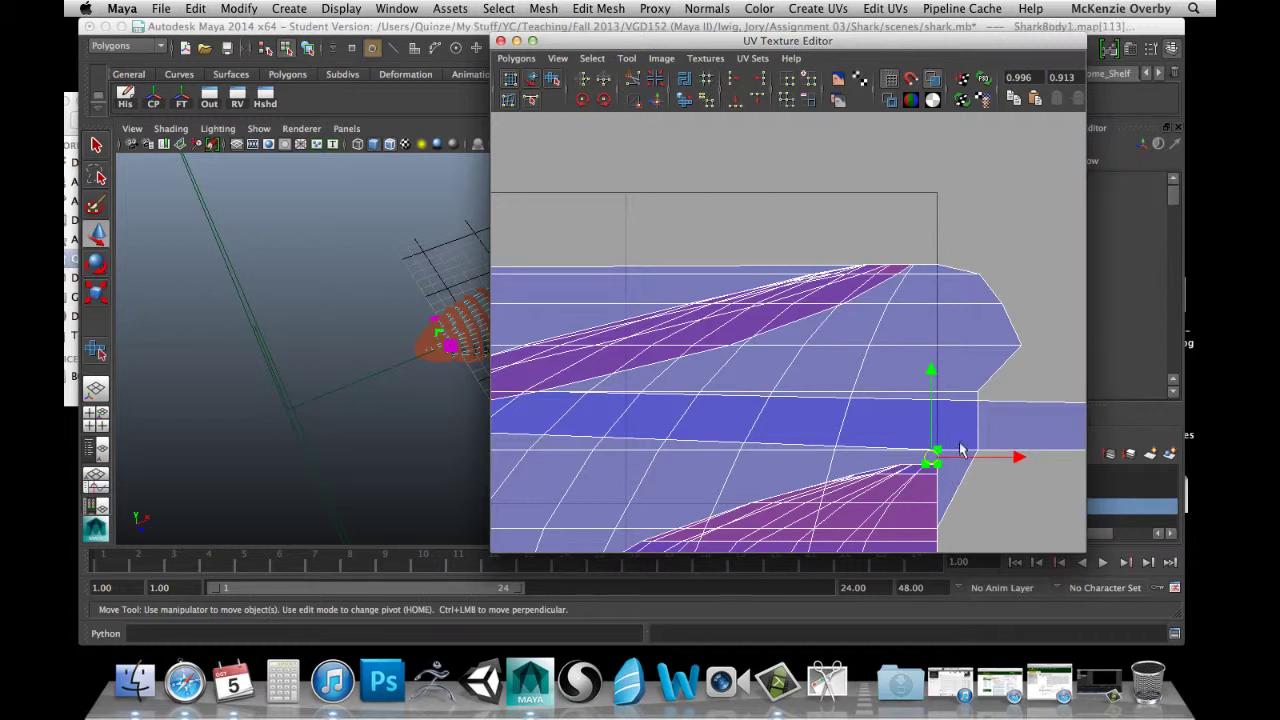
left_click(912, 440)
left_click(945, 465)
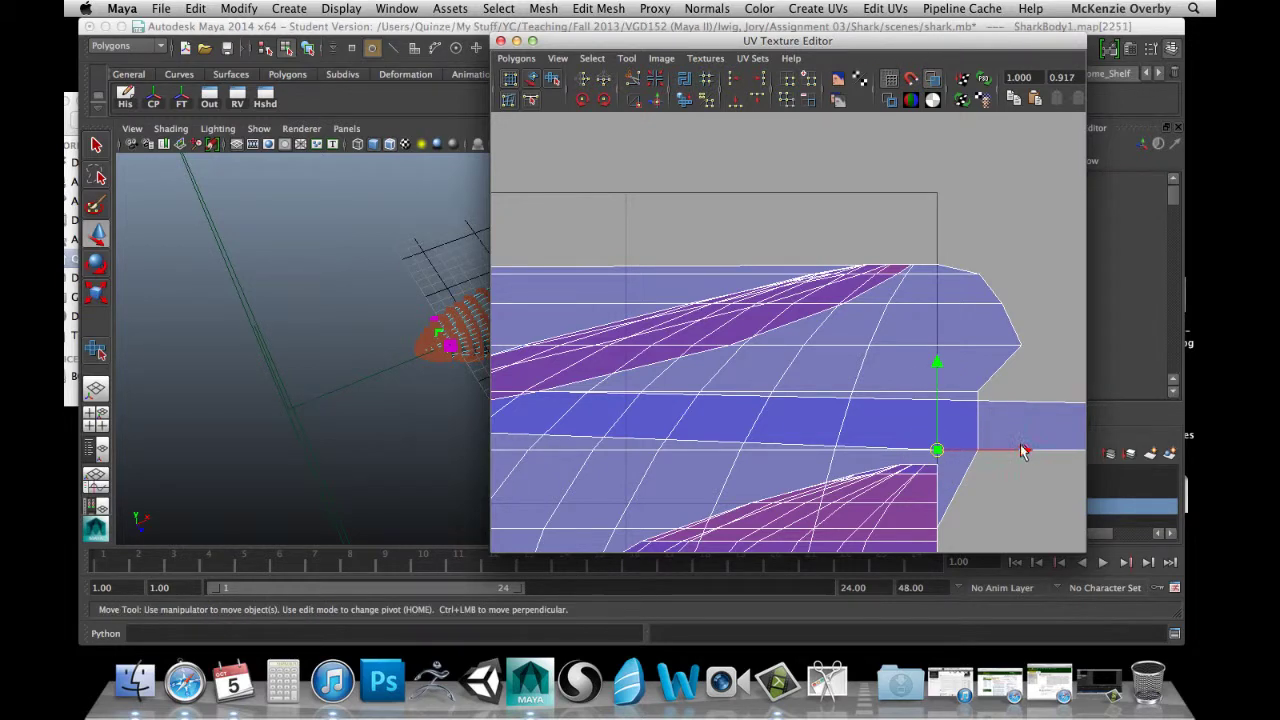
left_click_drag(1022, 451, 543, 440)
middle_click_drag(634, 414, 1128, 445, "alt")
scroll(1000, 447, "down", 3)
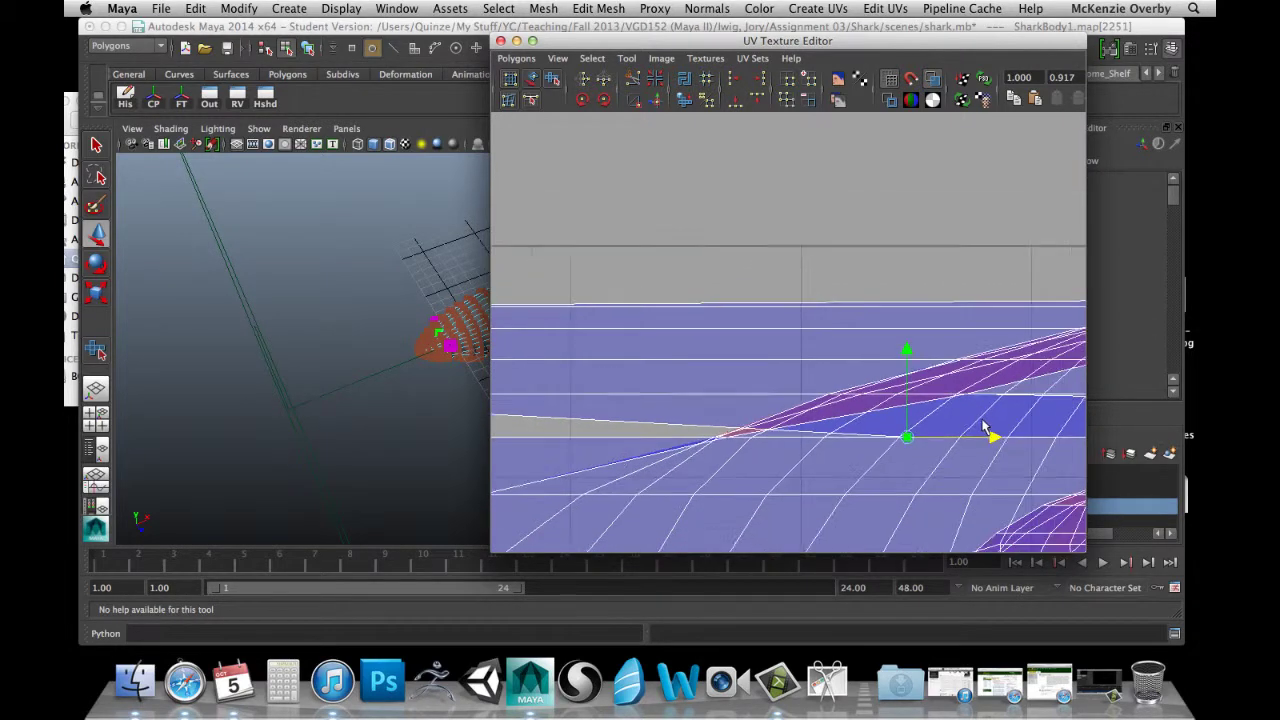
left_click_drag(992, 437, 640, 411)
middle_click_drag(640, 411, 966, 390, "alt")
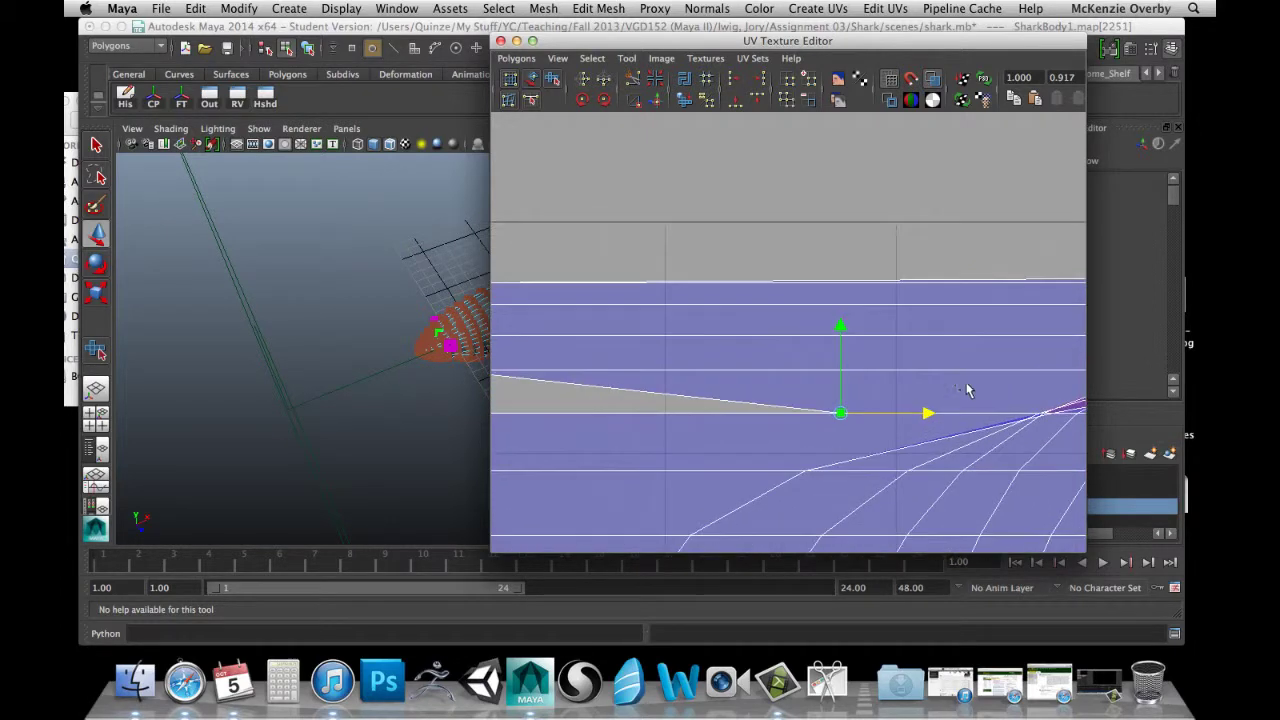
left_click_drag(928, 410, 553, 411)
middle_click_drag(553, 411, 866, 383, "alt")
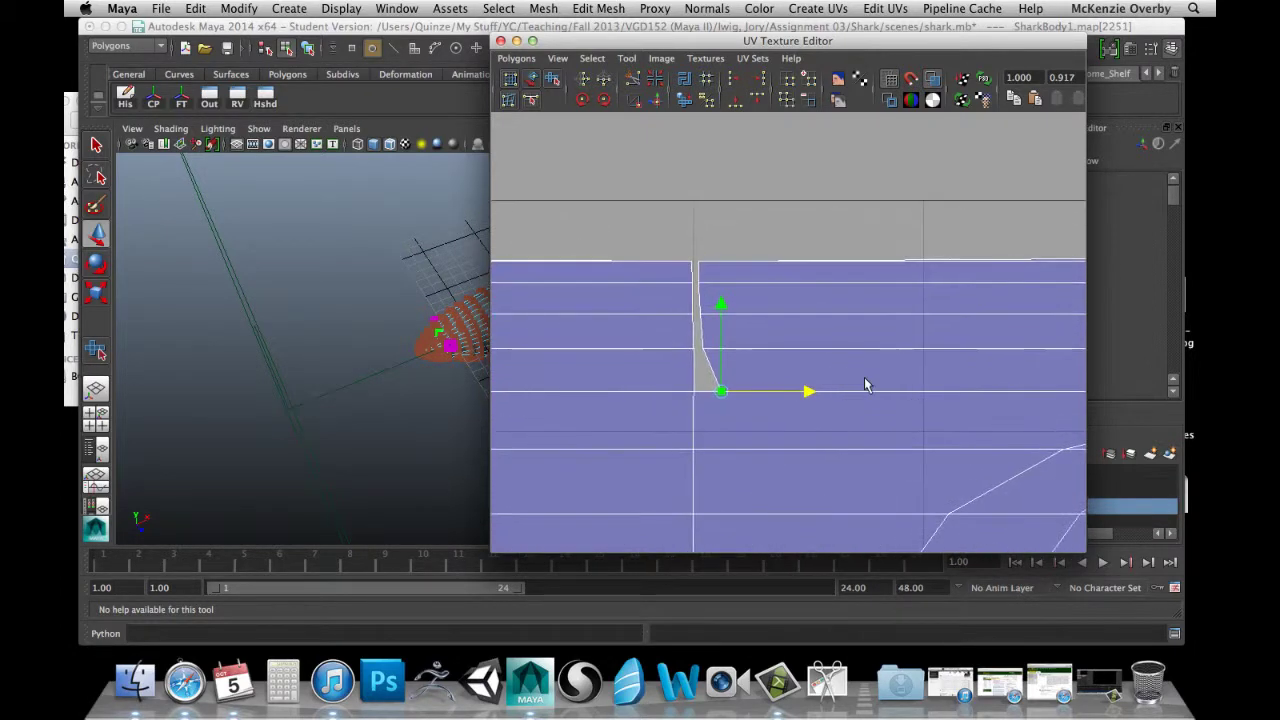
left_click_drag(813, 392, 787, 396)
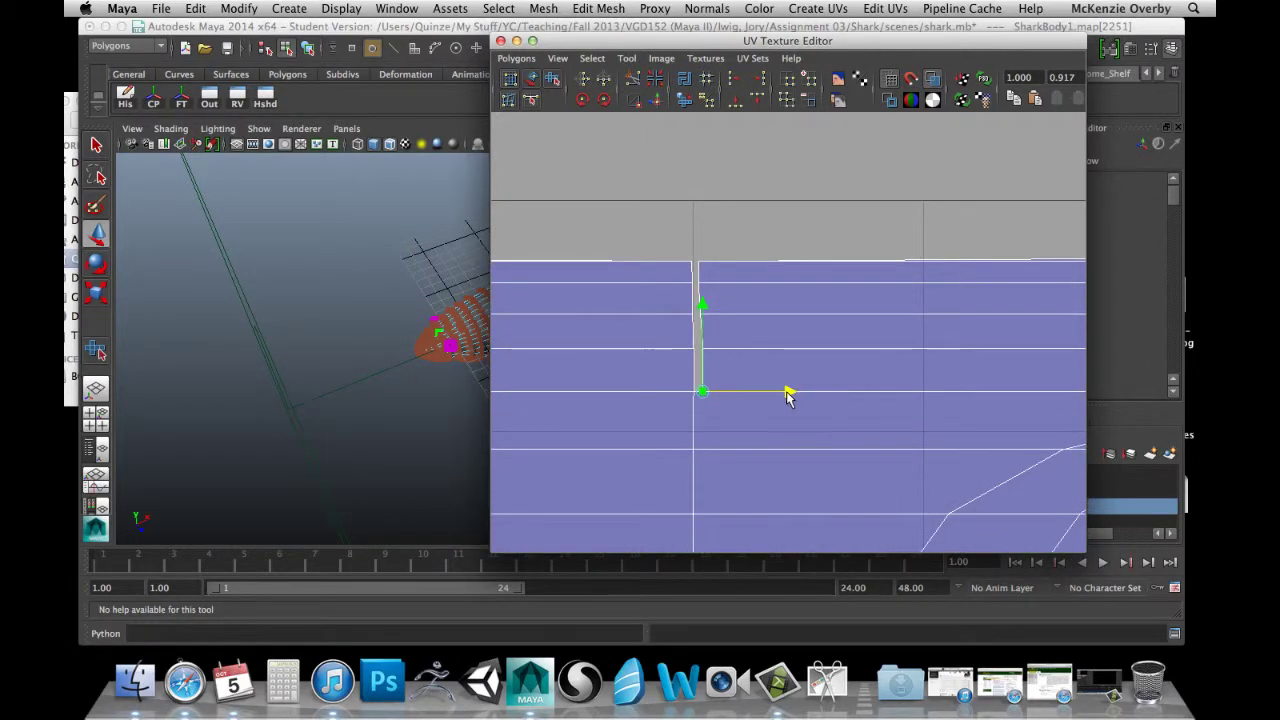
scroll(687, 343, "up", 5)
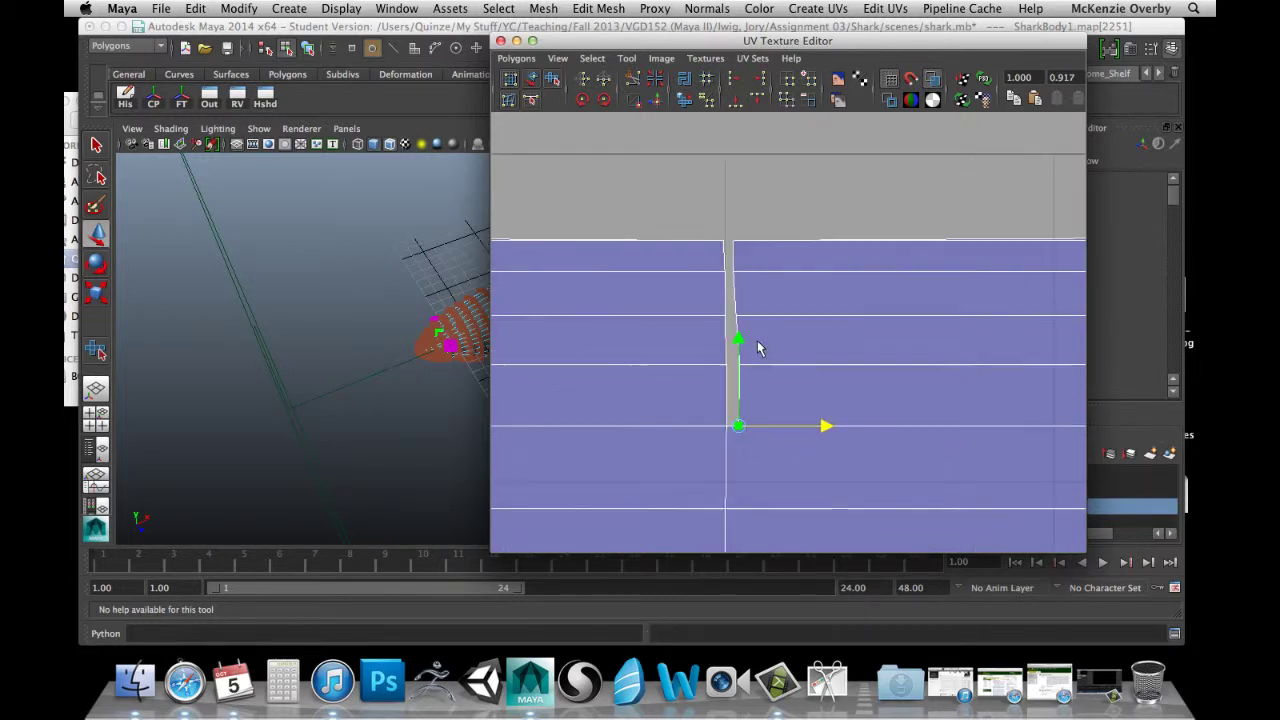
middle_click_drag(762, 376, 784, 312, "alt")
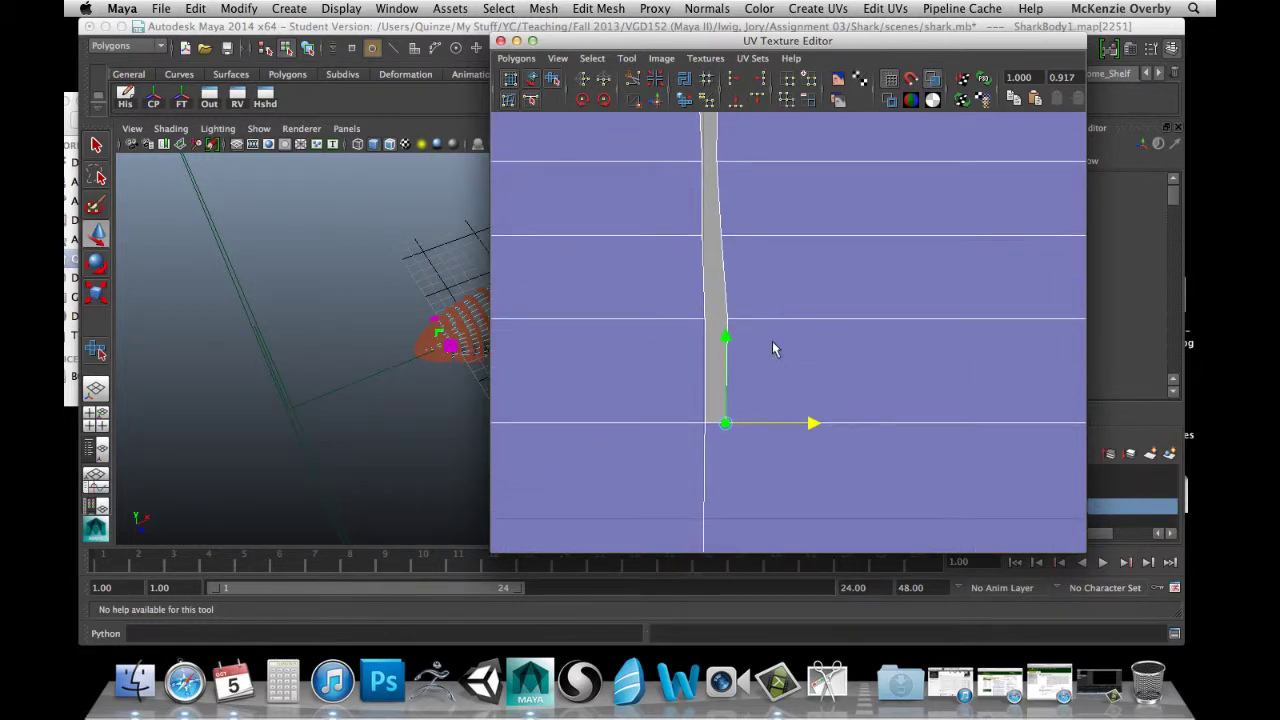
Select the strip's lower edge at the centre seam, trace where it runs, and undo back to the UV selection.
right_click_drag(772, 348, 729, 389)
left_click(716, 425)
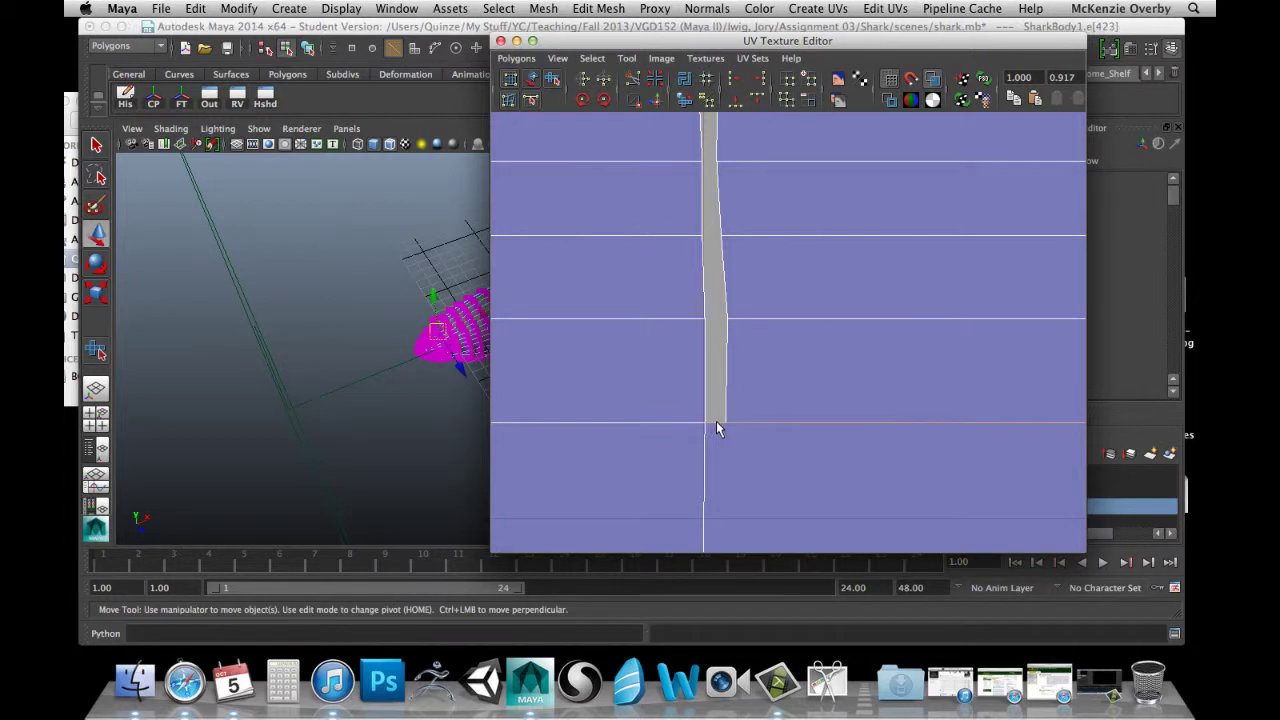
middle_click_drag(771, 423, 238, 313, "alt")
mouse_move(650, 411)
middle_mouse_down("alt")
mouse_move(1140, 452)
mouse_move(1118, 410)
middle_mouse_up("alt")
key("super+z")
middle_click_drag(565, 417, 919, 388, "alt")
middle_click_drag(650, 368, 785, 359, "alt")
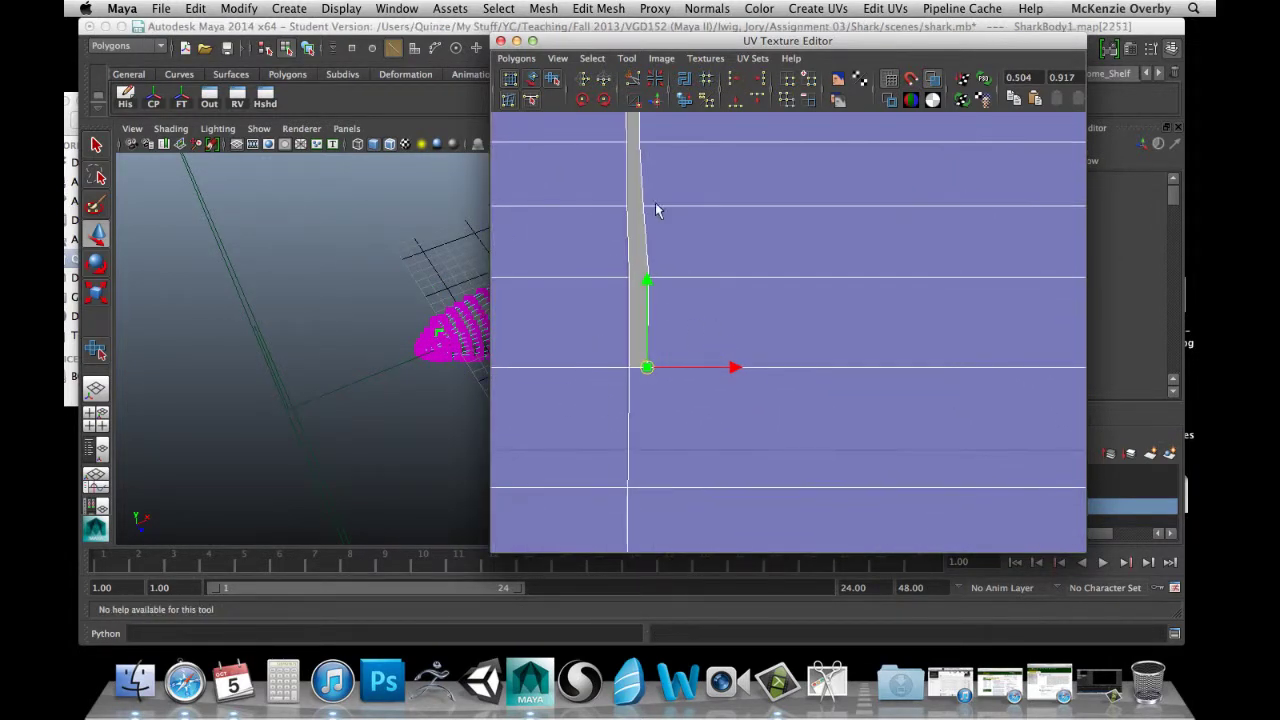
Lift the strip's corner UV slightly off the shell below, and shift it and the V 0.936 border UV toward the centre line.
mouse_move(647, 282)
left_mouse_down()
mouse_move(646, 251)
mouse_move(646, 264)
left_mouse_up()
left_click_drag(736, 351, 729, 351)
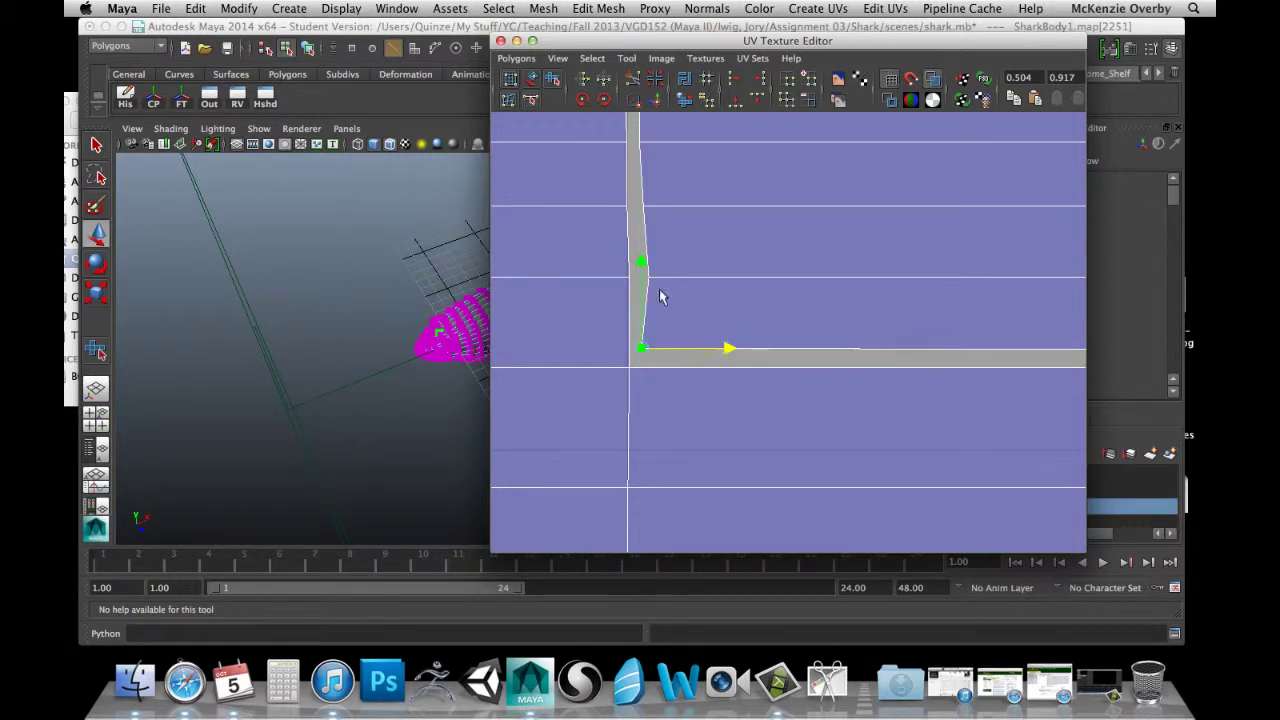
left_click_drag(642, 264, 639, 275)
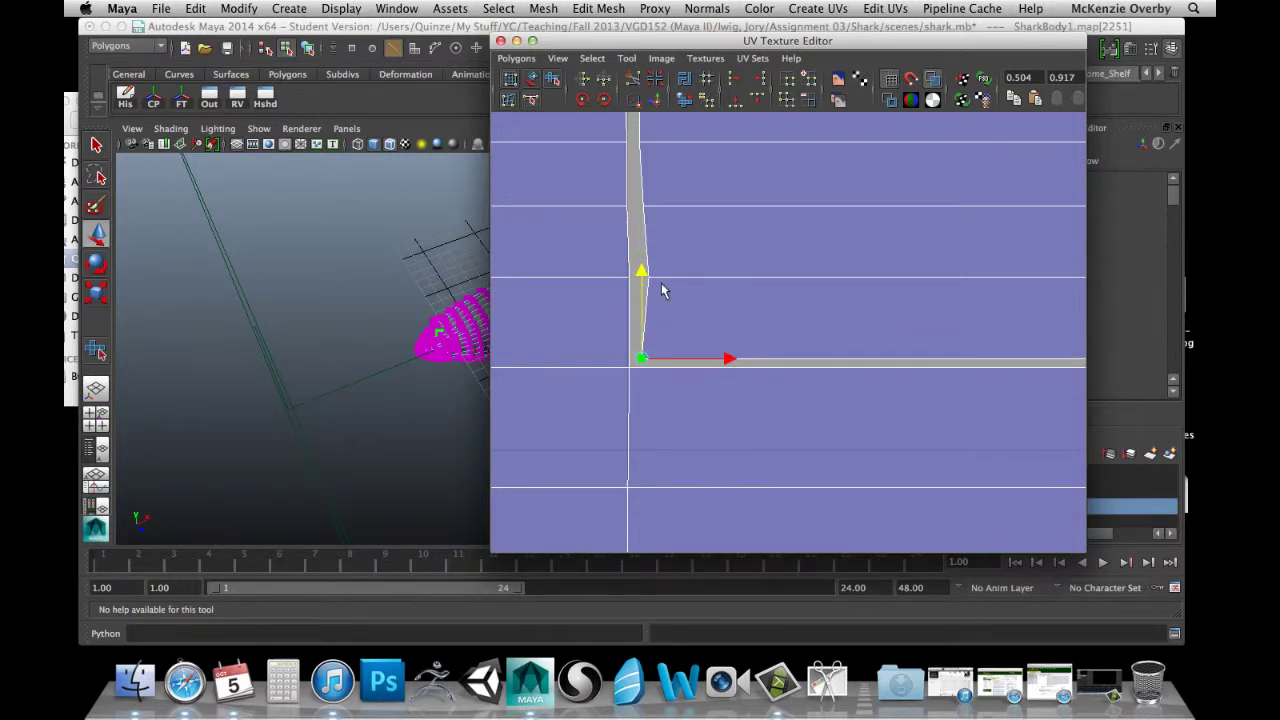
left_click(635, 277)
right_click_drag(665, 269, 714, 266)
left_click(645, 277)
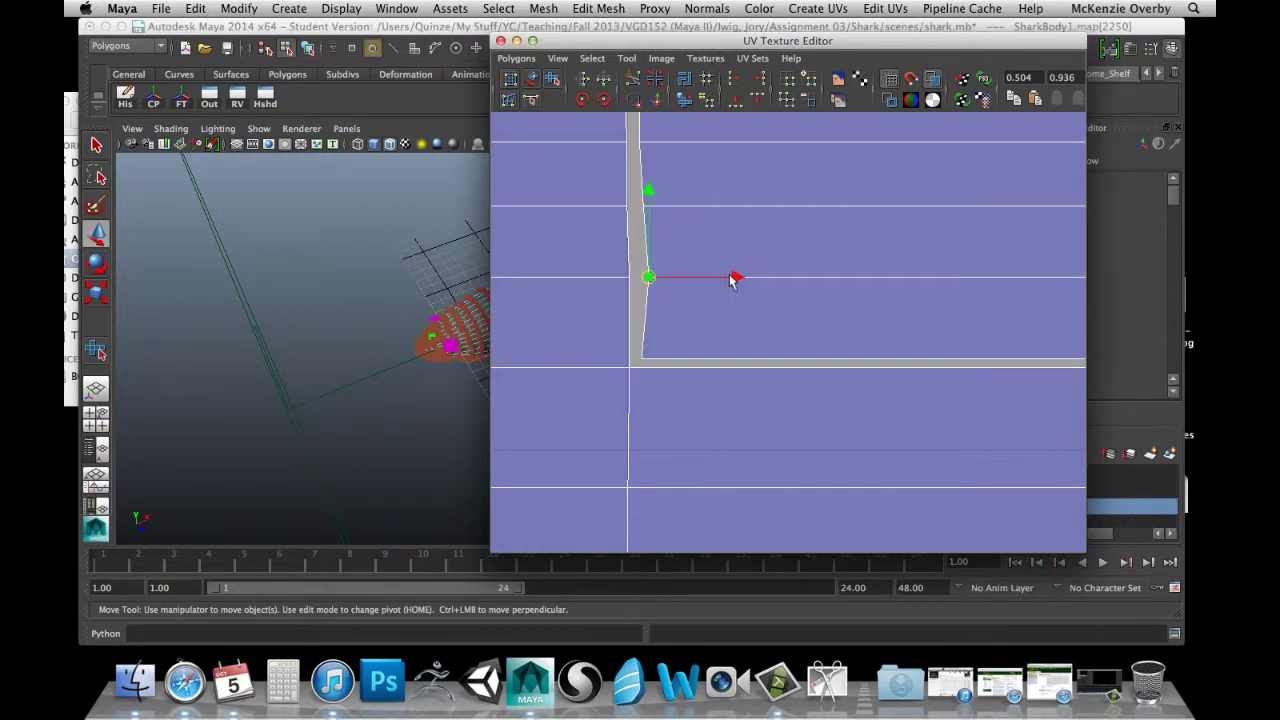
left_click_drag(730, 276, 720, 276)
middle_click_drag(676, 224, 700, 310, "alt")
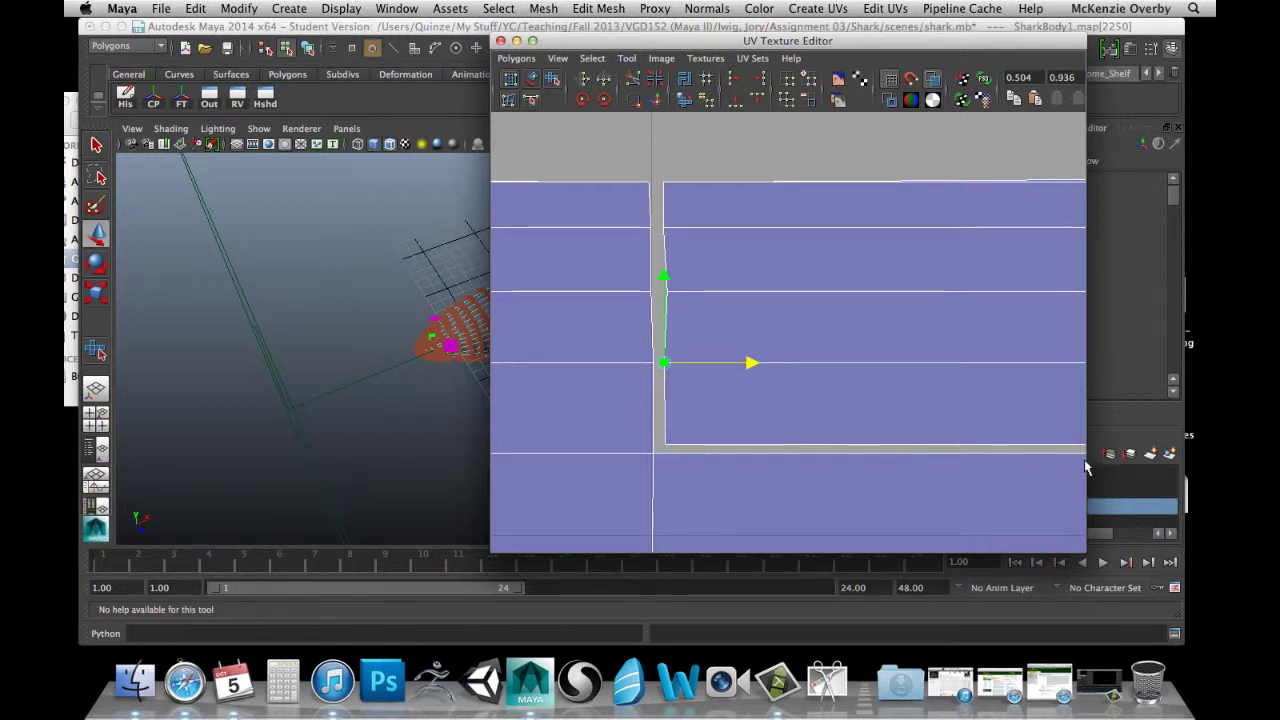
Select the strip's border edges along the centre seam and its lower edge, and sew them to the matching edges.
middle_click_drag(593, 294, 615, 324, "alt")
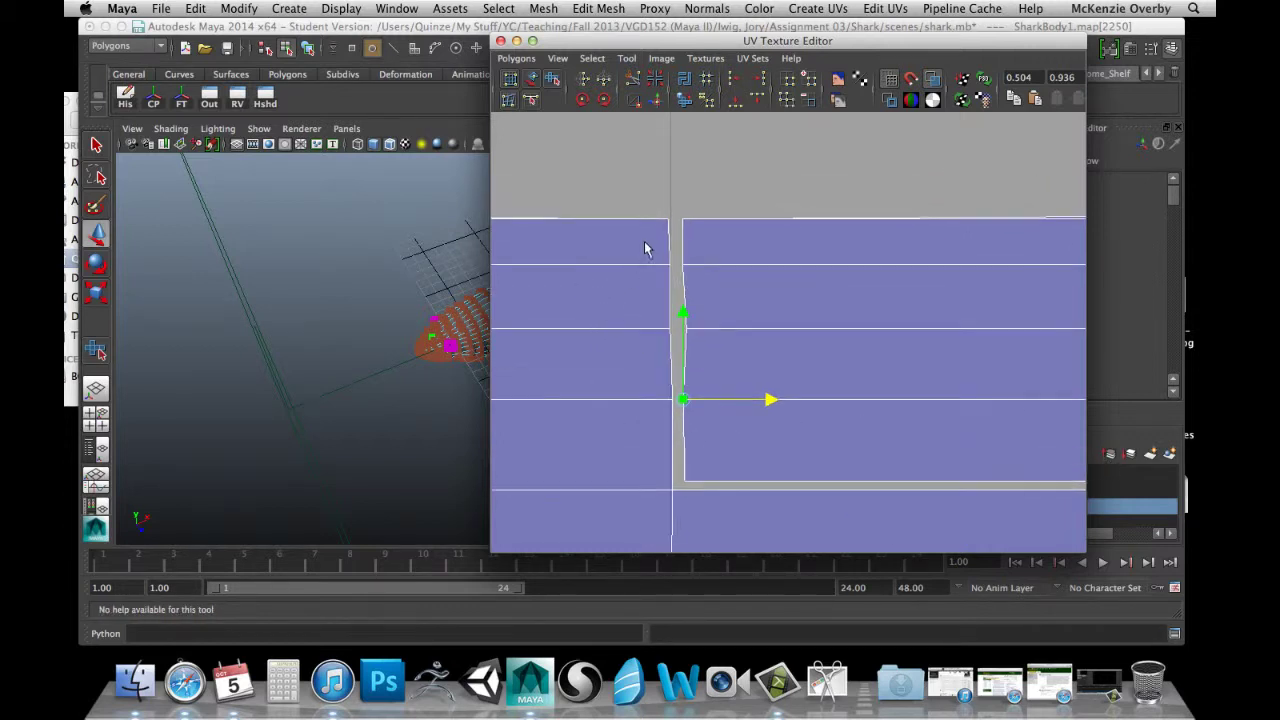
right_click_drag(645, 249, 631, 209)
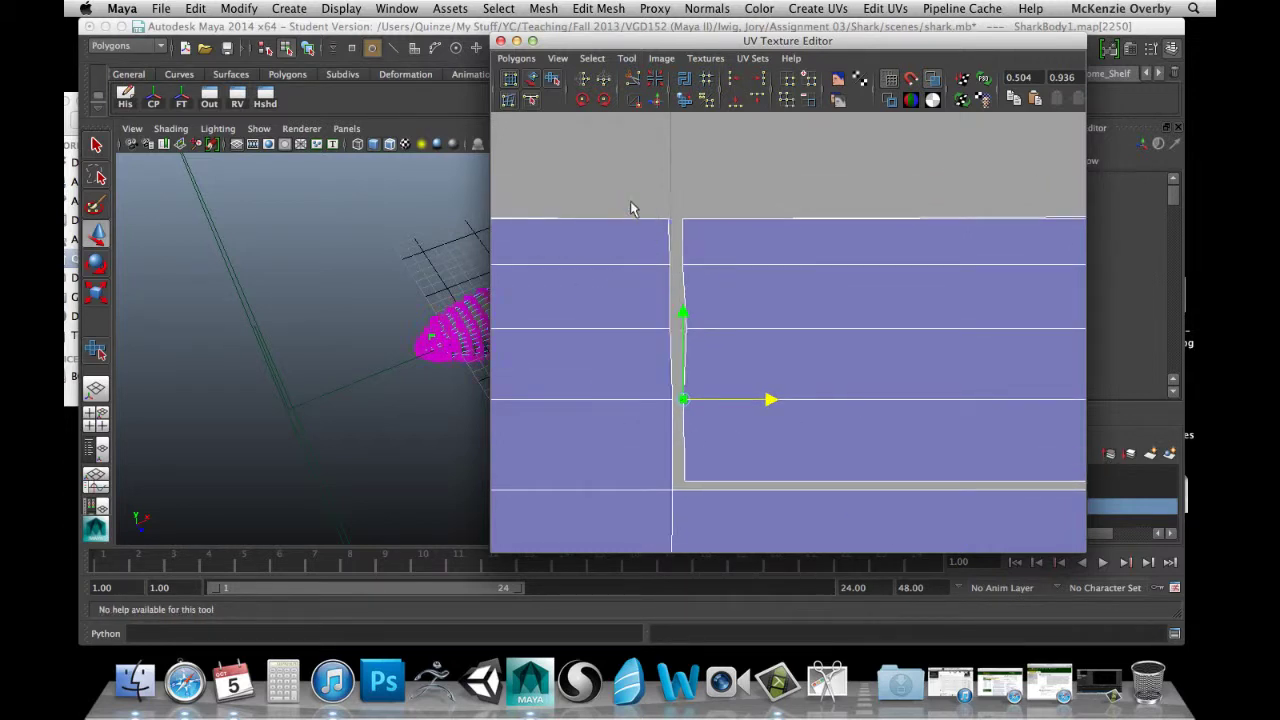
left_click(680, 246)
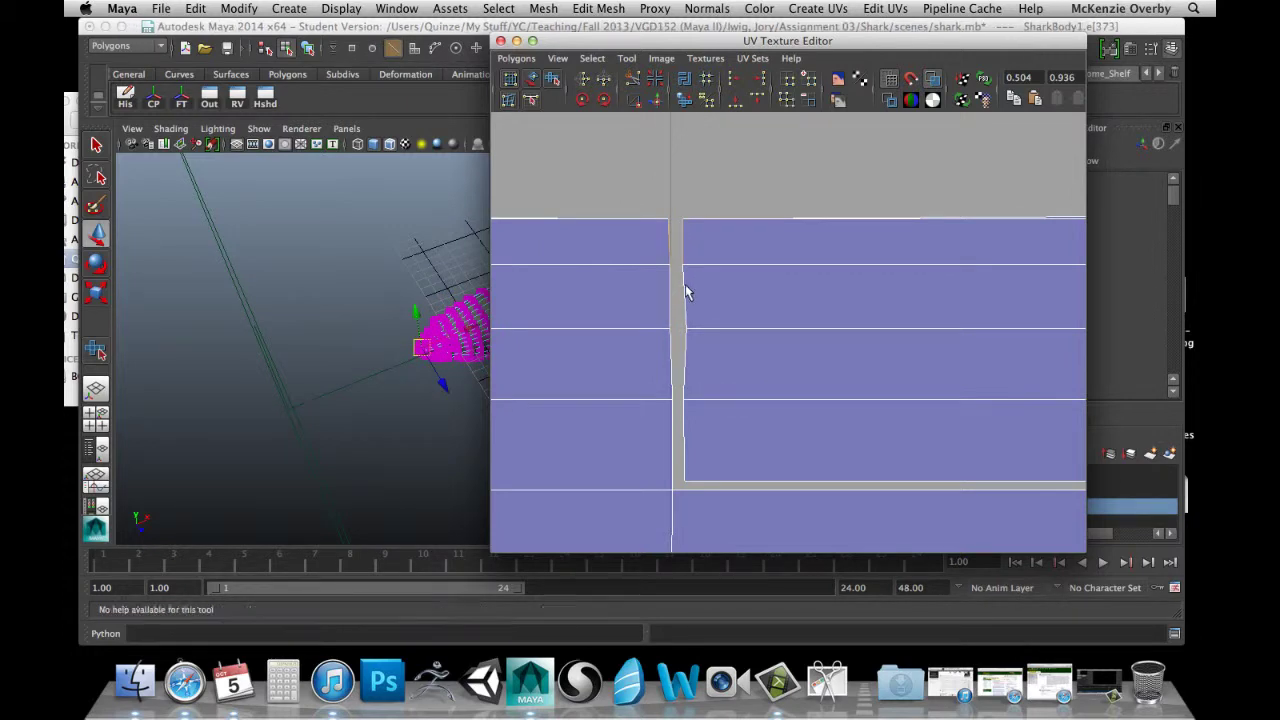
left_click(685, 287, "shift")
left_click(683, 336, "shift")
left_click(683, 446, "shift")
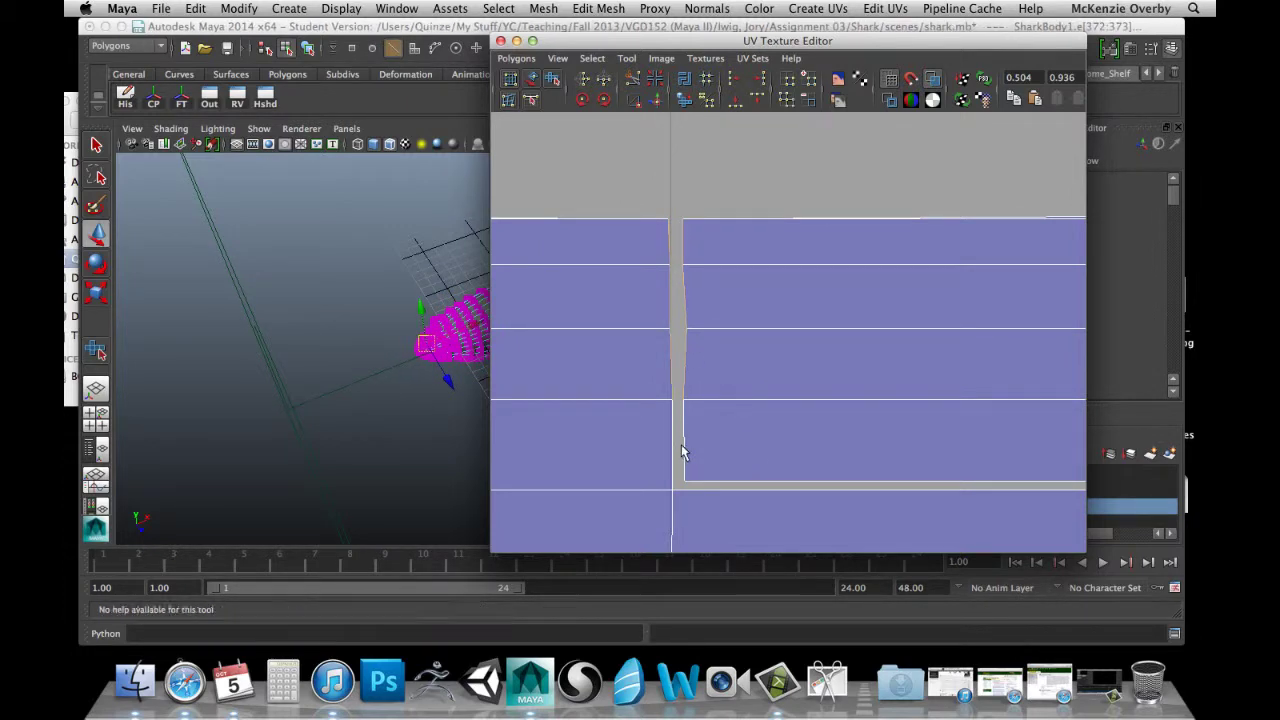
left_click(711, 480, "shift")
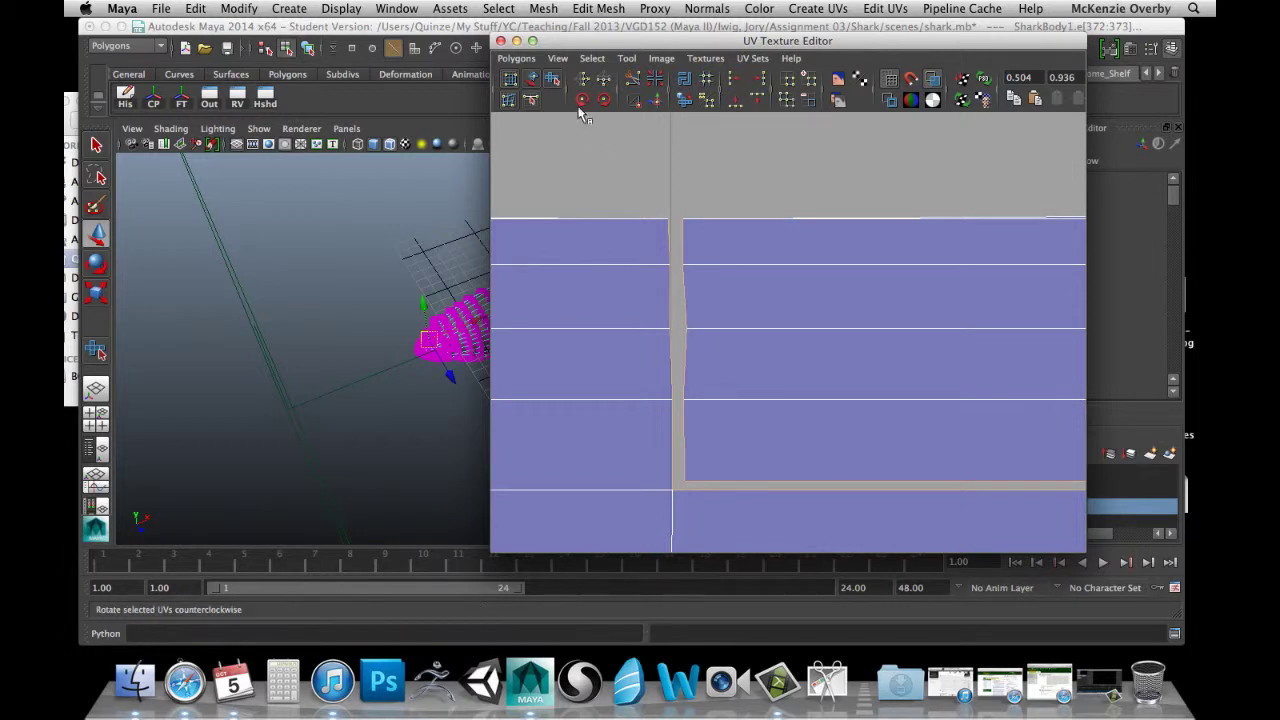
left_click(639, 104)
Move the UV at the tip of the spike protruding past the right border (V 0.917) horizontally back inside the shell, beyond the fanned overlap.
scroll(803, 372, "down", 5)
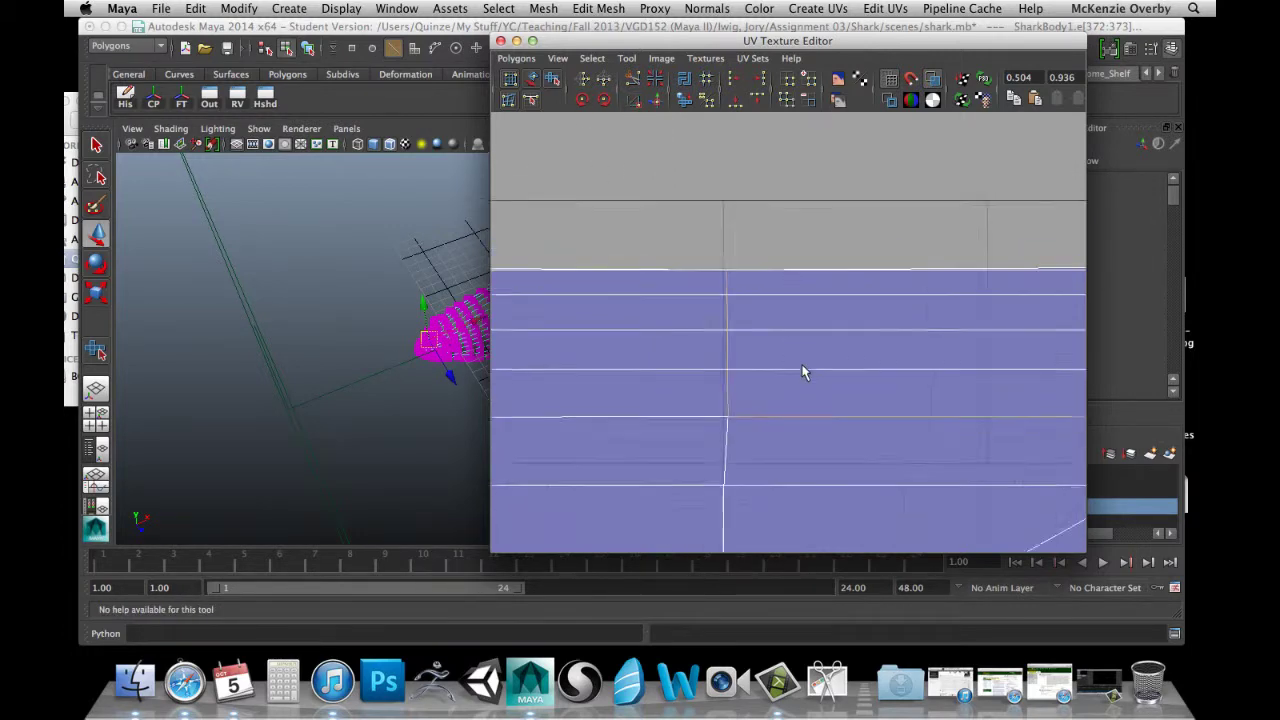
middle_click_drag(757, 312, 537, 309, "alt")
middle_click_drag(672, 368, 290, 386, "alt")
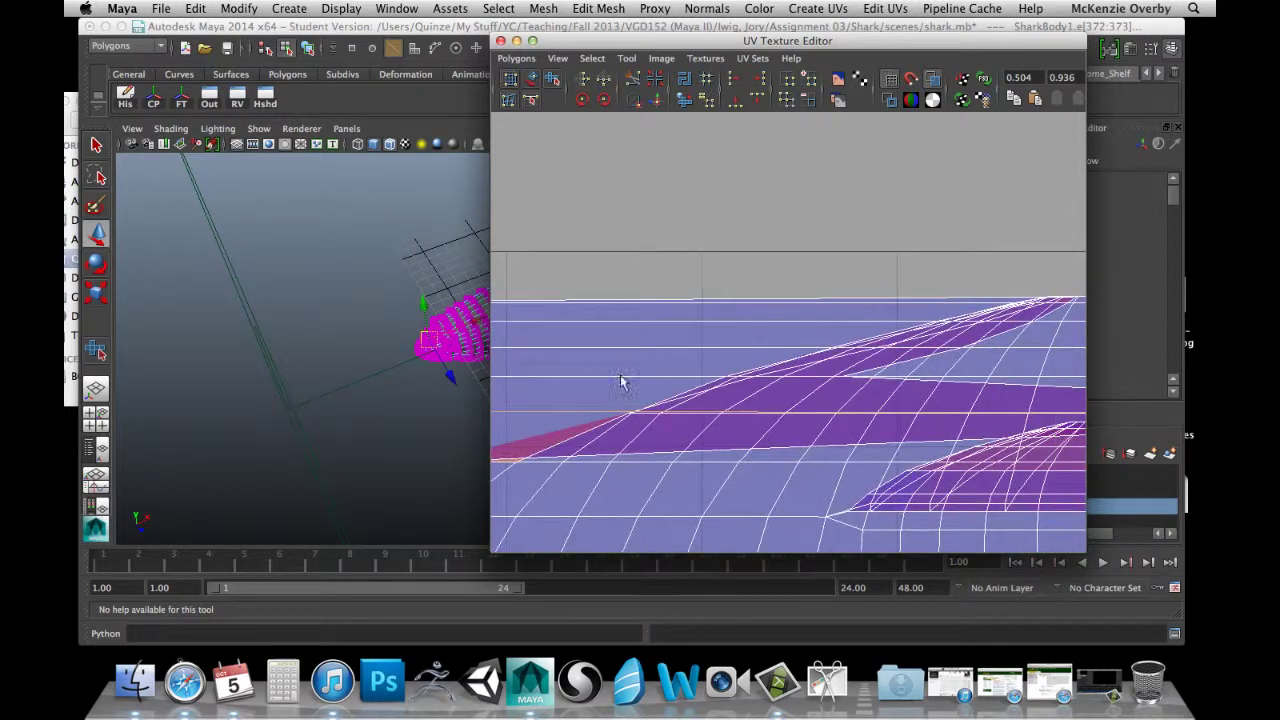
scroll(755, 390, "down", 4)
middle_click_drag(892, 367, 595, 350, "alt")
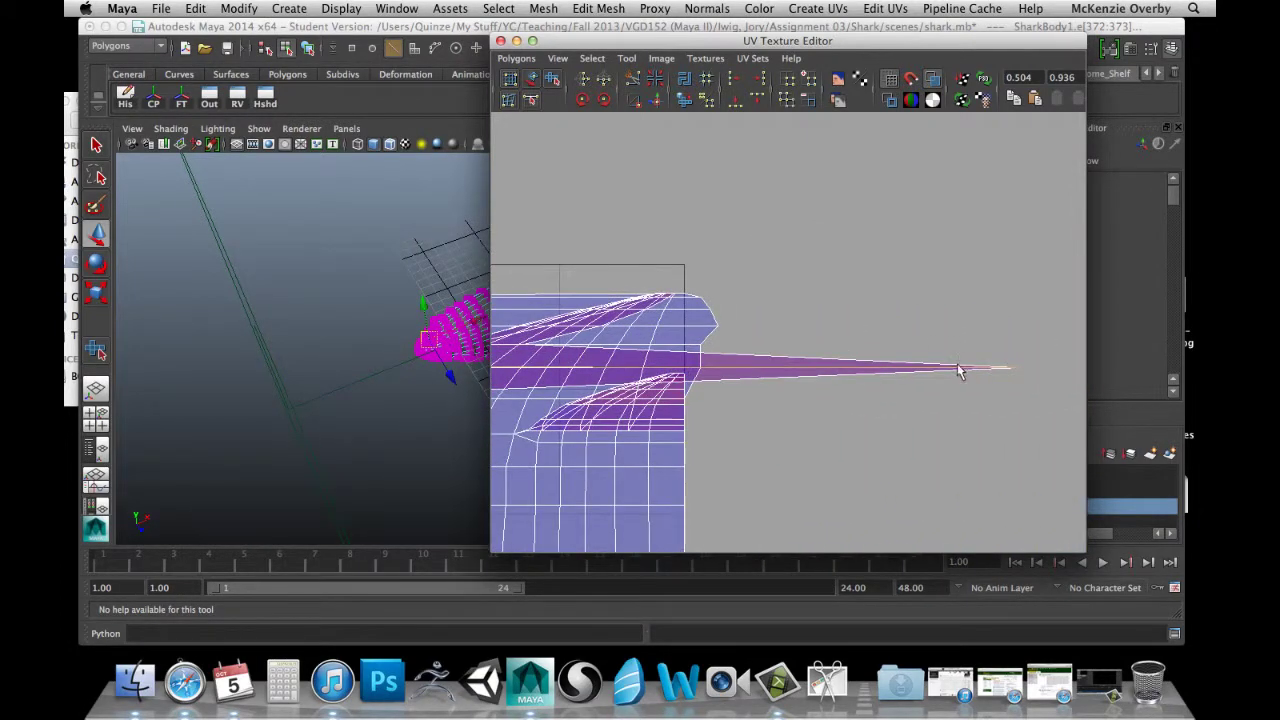
right_click_drag(958, 371, 910, 372)
right_click_drag(994, 366, 994, 337)
key("w")
left_click_drag(1036, 396, 634, 357)
middle_click_drag(634, 350, 738, 322, "alt")
right_click_drag(938, 313, 982, 314, "alt")
middle_click_drag(871, 231, 846, 273, "alt")
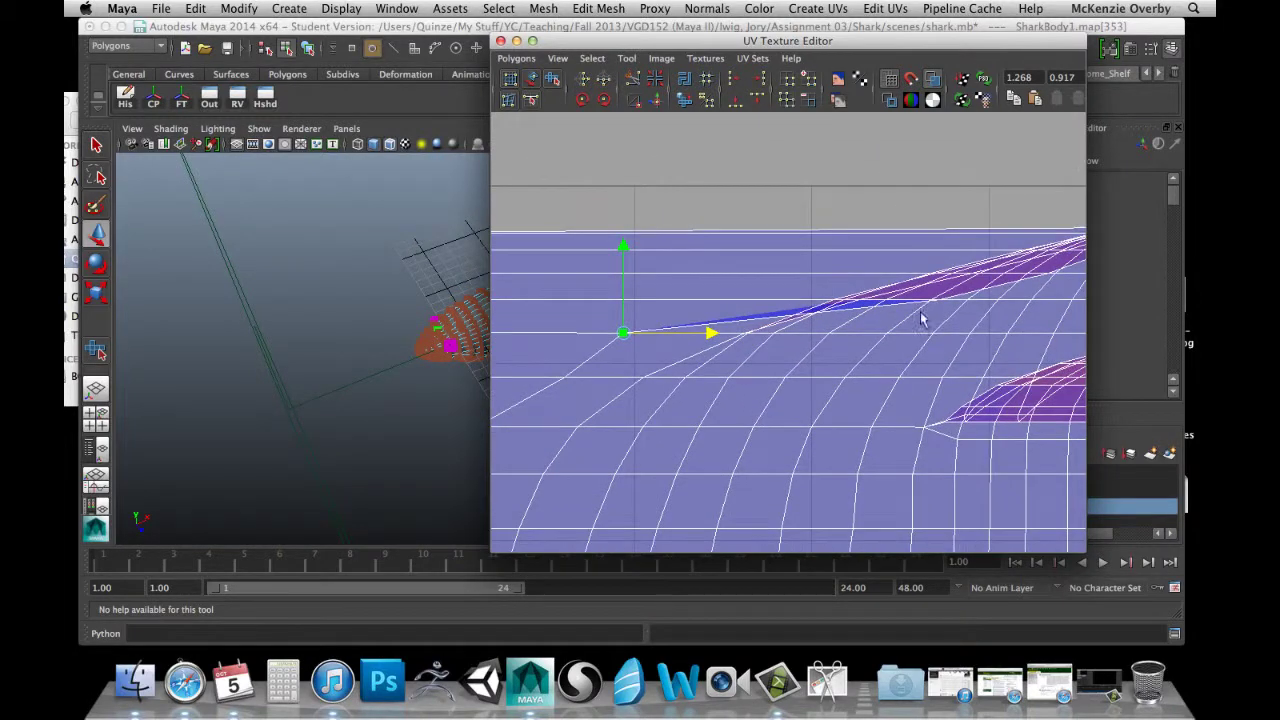
Nudge the UV at U 0.867, V 0.936 horizontally and move its neighbour at U 0.872 left, clear of the overlapping fan.
left_click(946, 302)
mouse_move(1022, 303)
left_mouse_down()
mouse_move(866, 298)
mouse_move(1017, 301)
left_mouse_up()
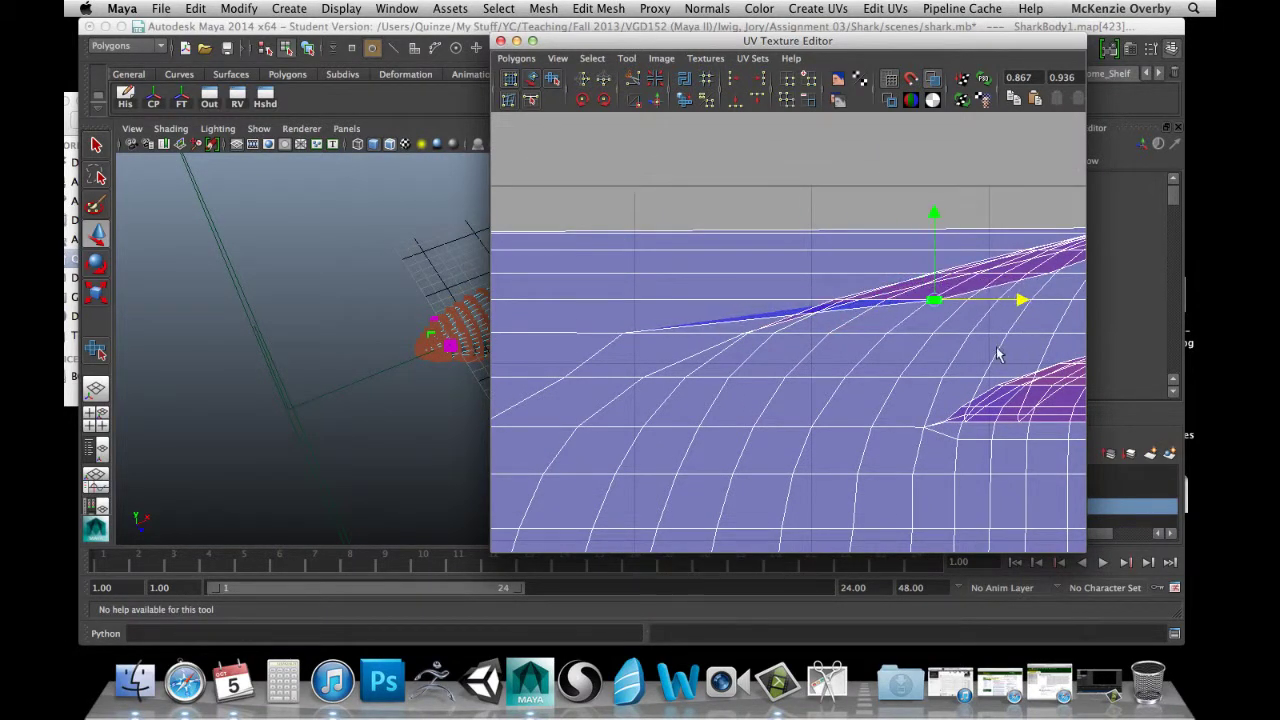
left_click(954, 337)
scroll(958, 320, "up", 2)
left_click(1000, 288)
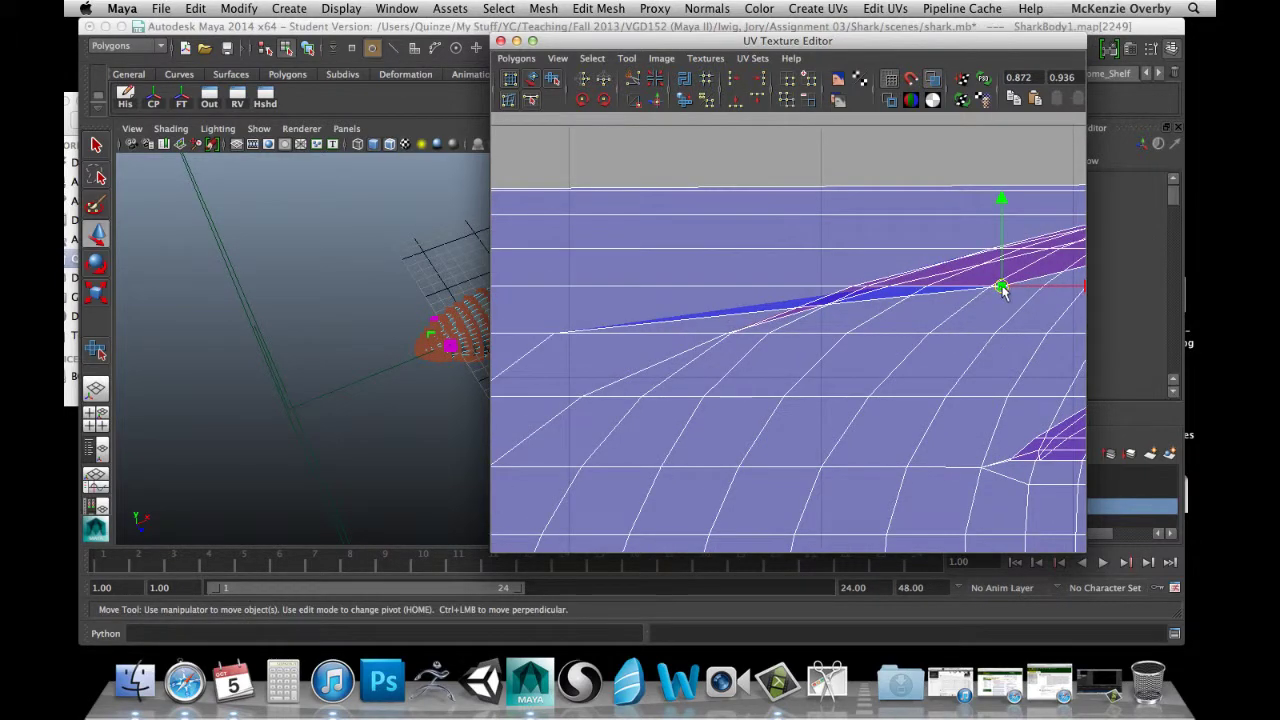
left_click_drag(1053, 290, 697, 252)
middle_click_drag(930, 316, 763, 316, "alt")
Move the overlapping UVs at V 0.951, 0.964 and 0.974 left in turn so they continue the same slanted column.
left_click(925, 258)
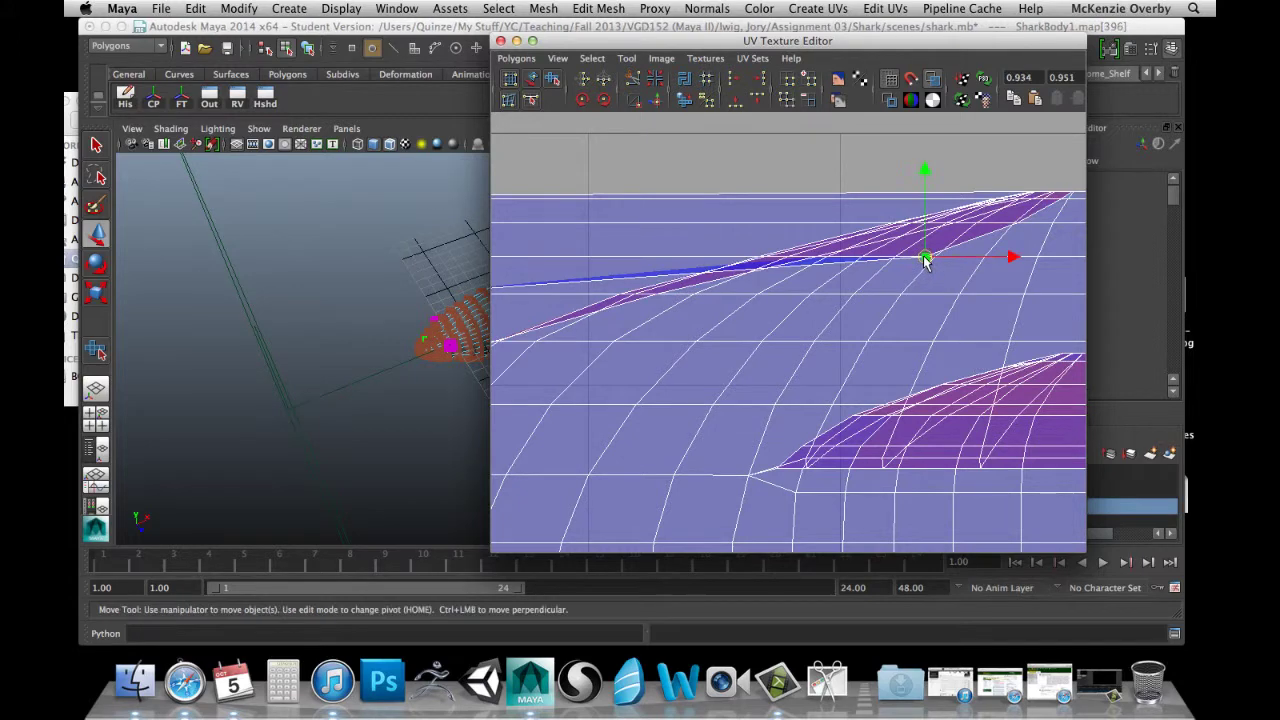
left_click_drag(1008, 260, 680, 258)
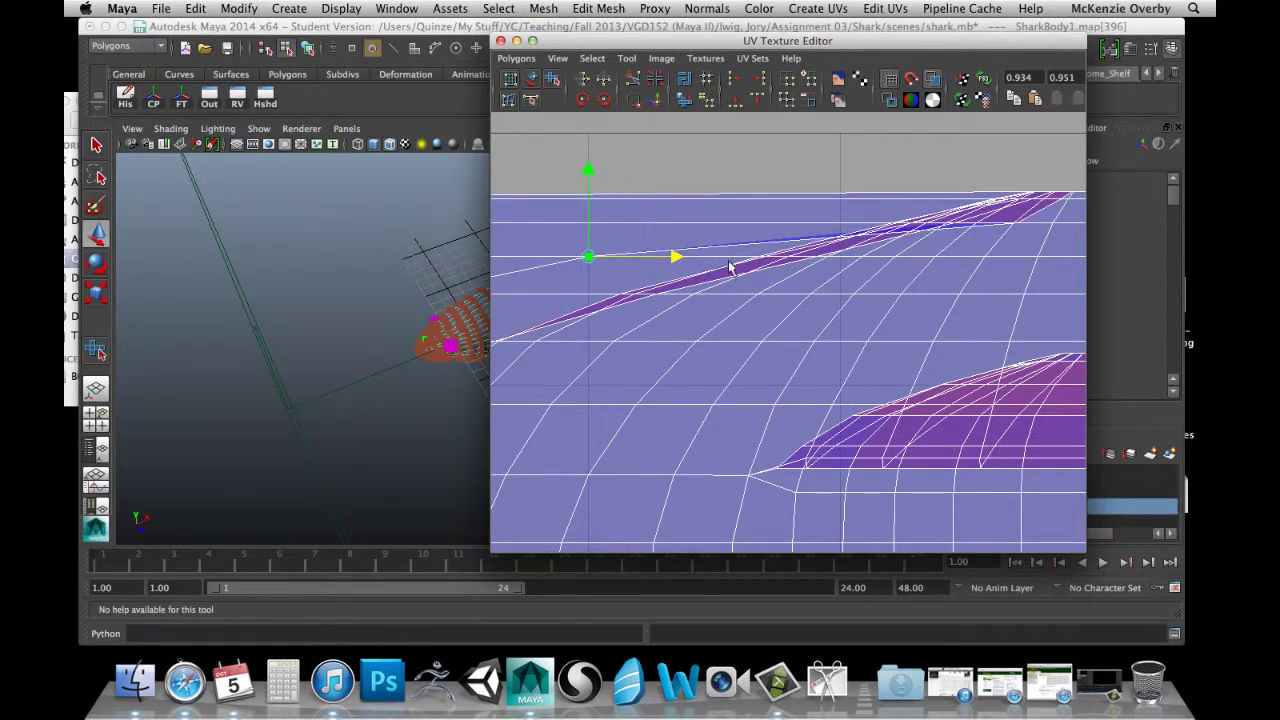
left_click(1016, 226)
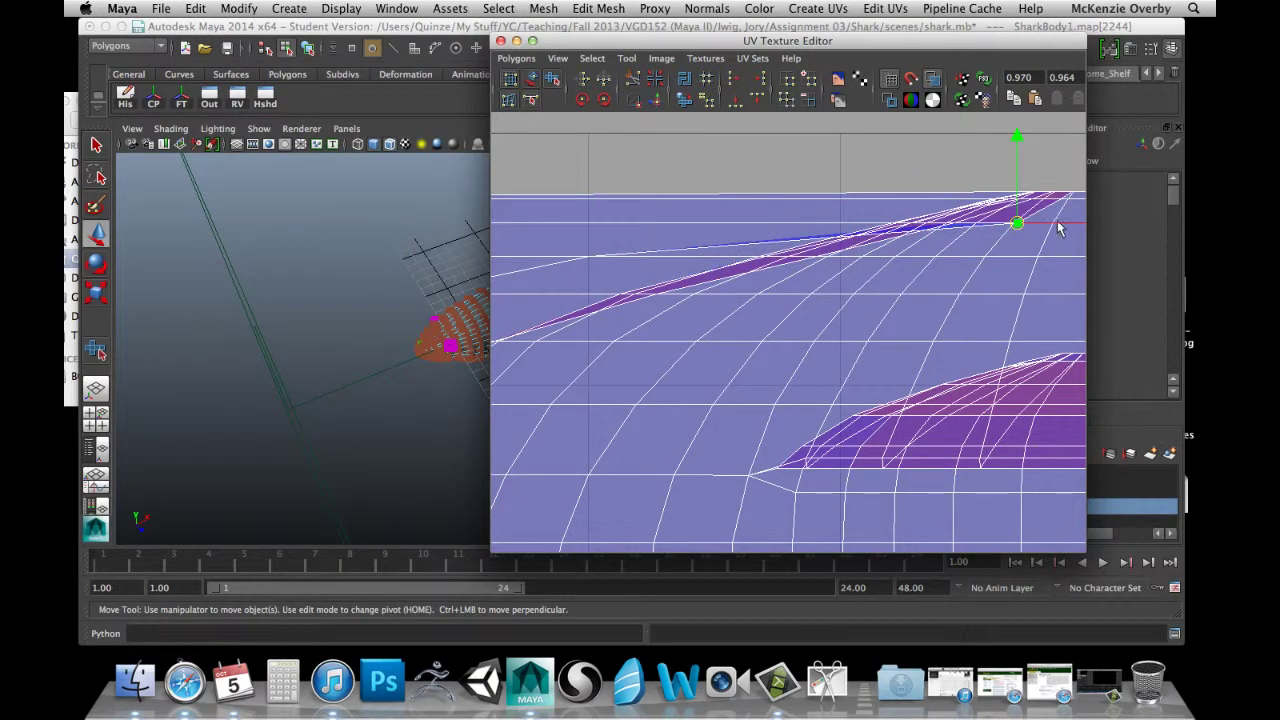
left_click_drag(1060, 226, 748, 217)
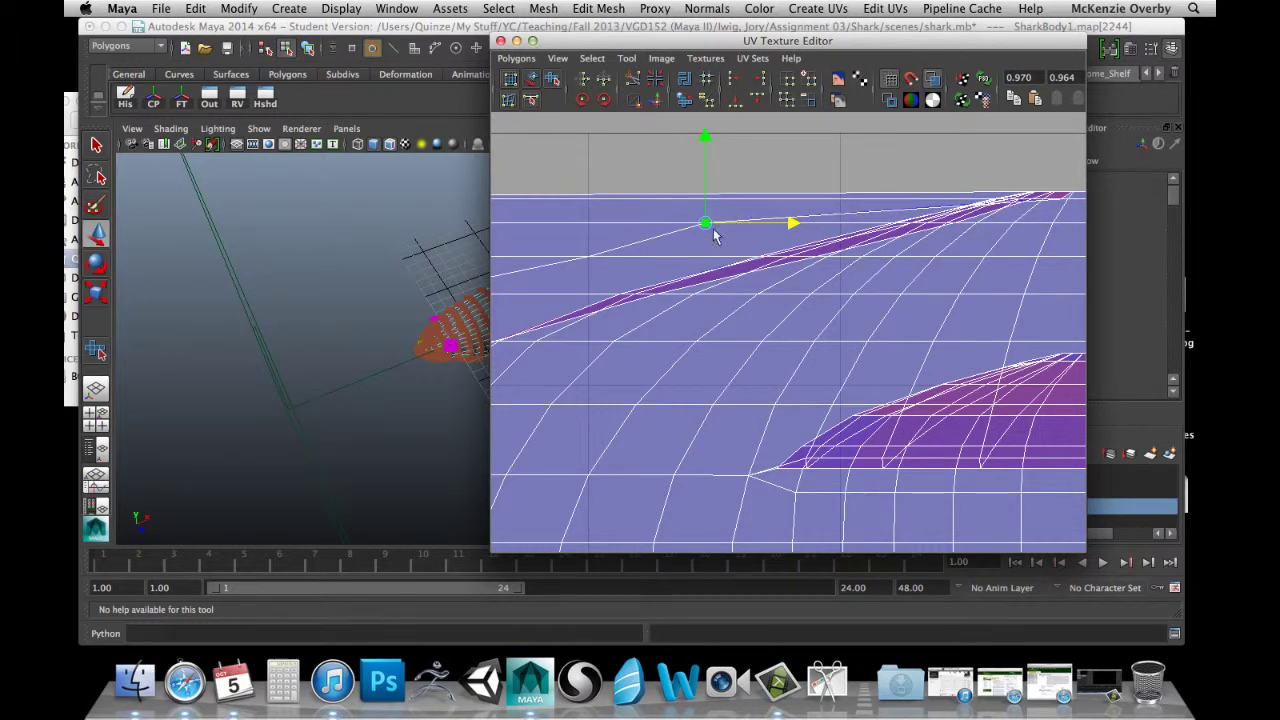
left_click(1062, 203)
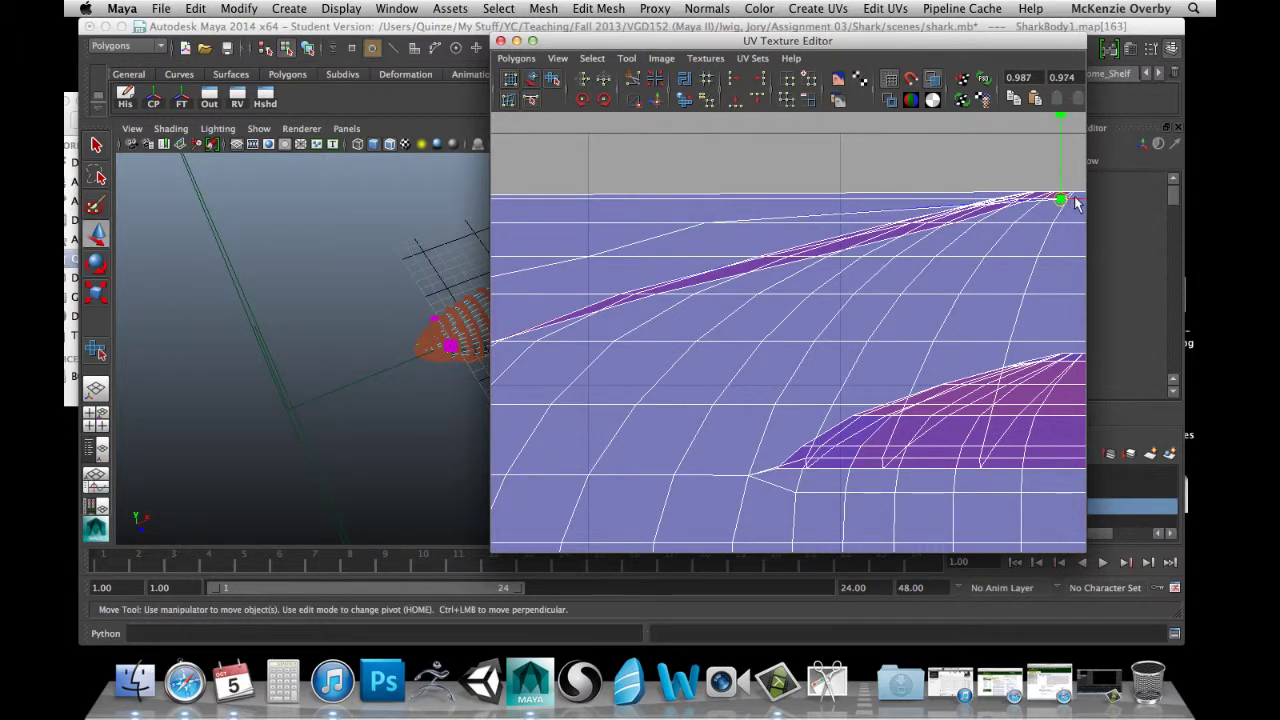
middle_click_drag(1059, 198, 914, 185, "alt")
left_click_drag(1001, 190, 731, 197)
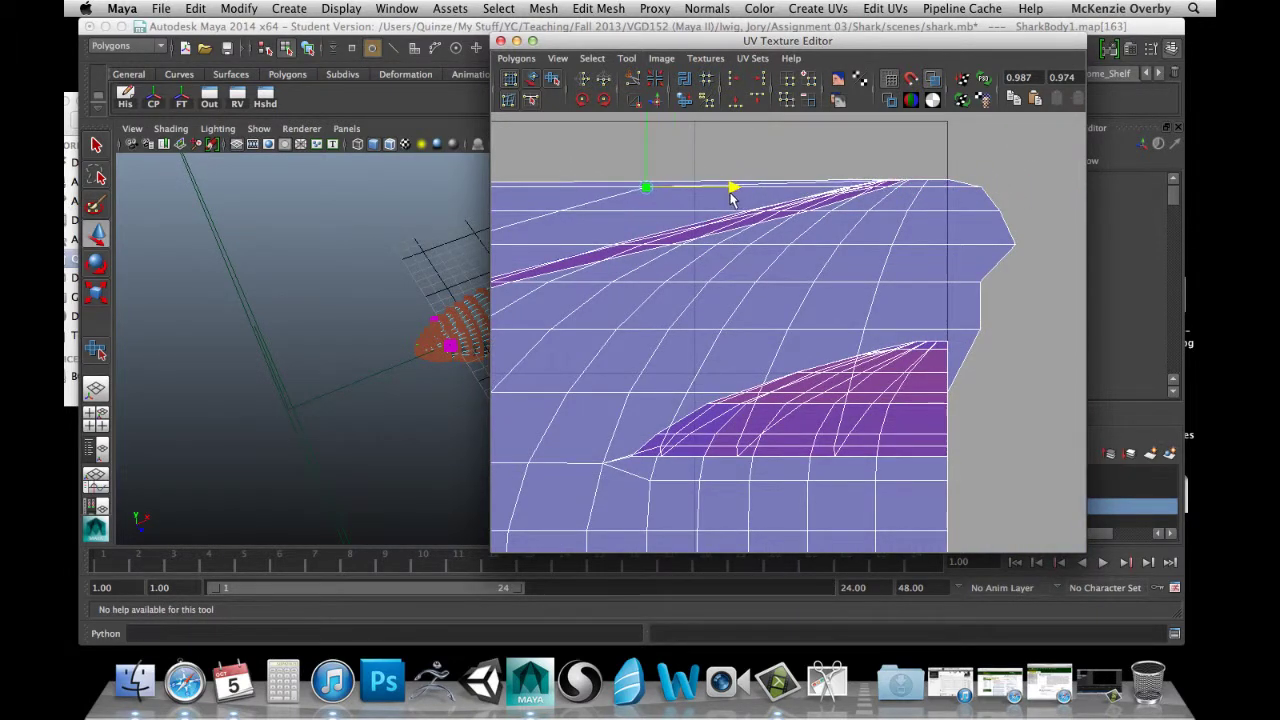
Move the UV at U 0.827, V 0.936 left, out of the remaining overlap and beside the slanted column.
middle_click_drag(884, 170, 1211, 157, "alt")
scroll(903, 184, "up", 3)
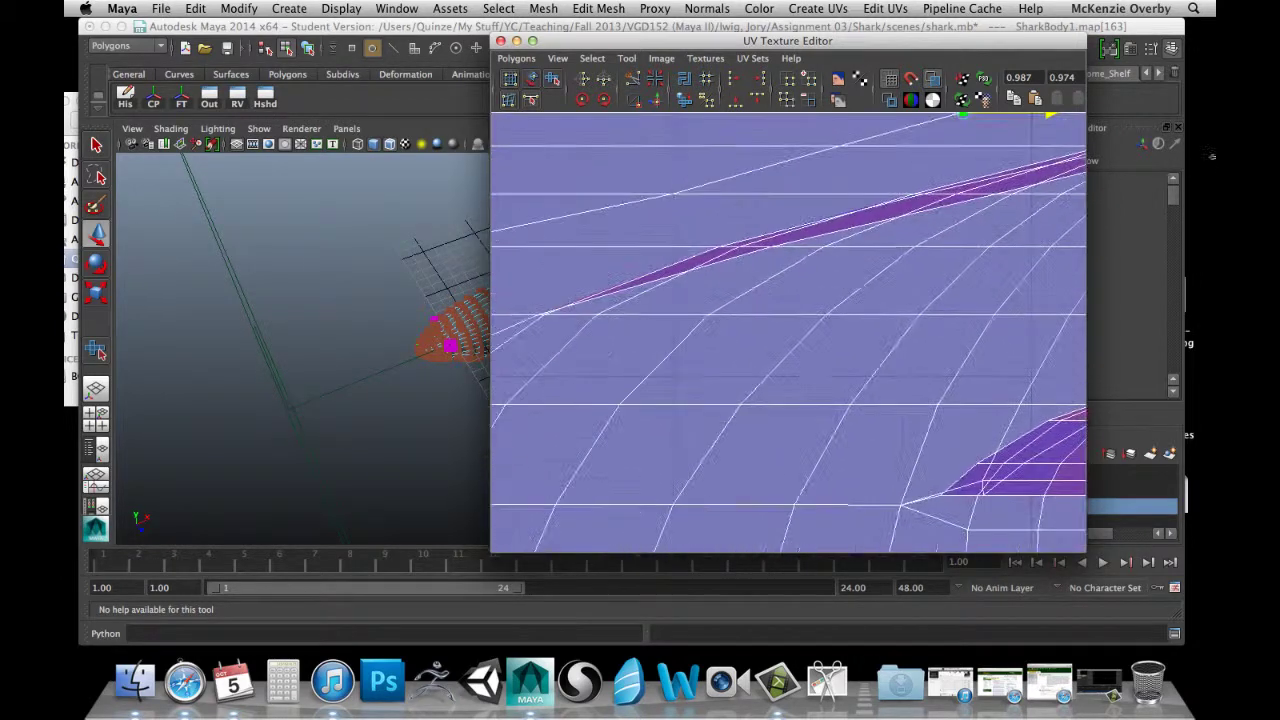
middle_click_drag(839, 217, 872, 230, "alt")
scroll(720, 292, "down", 1)
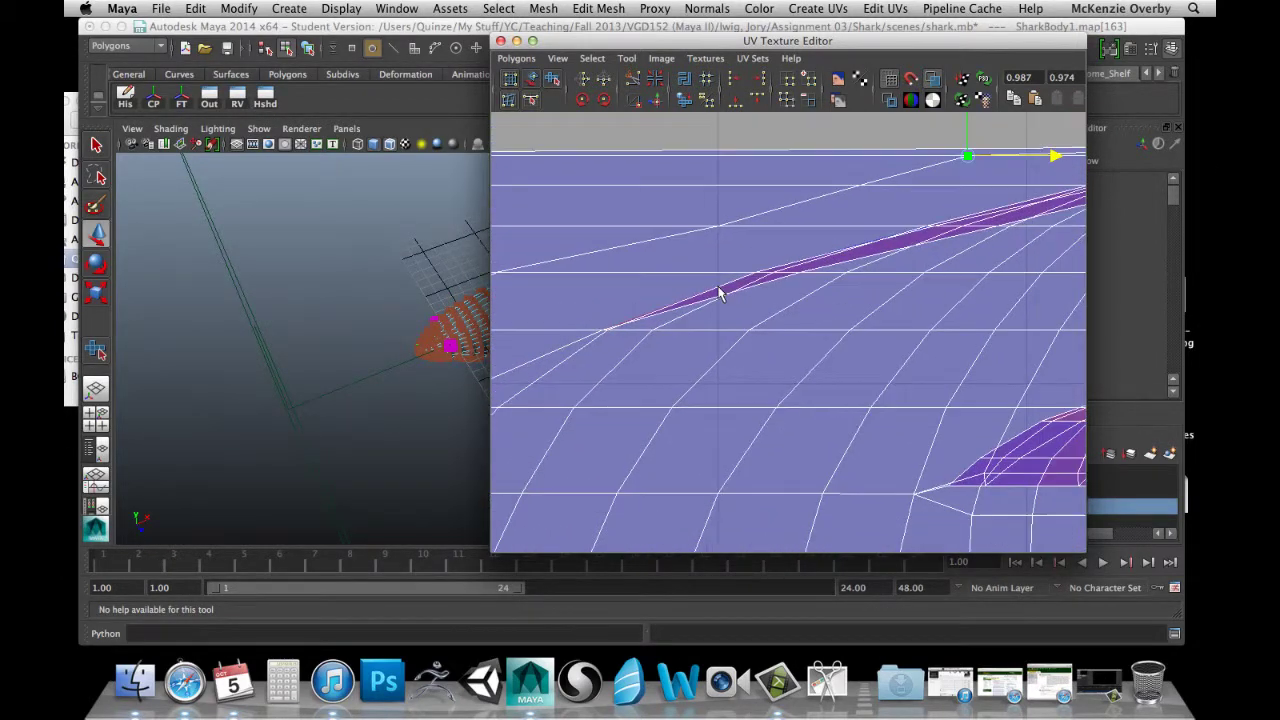
left_click(797, 270)
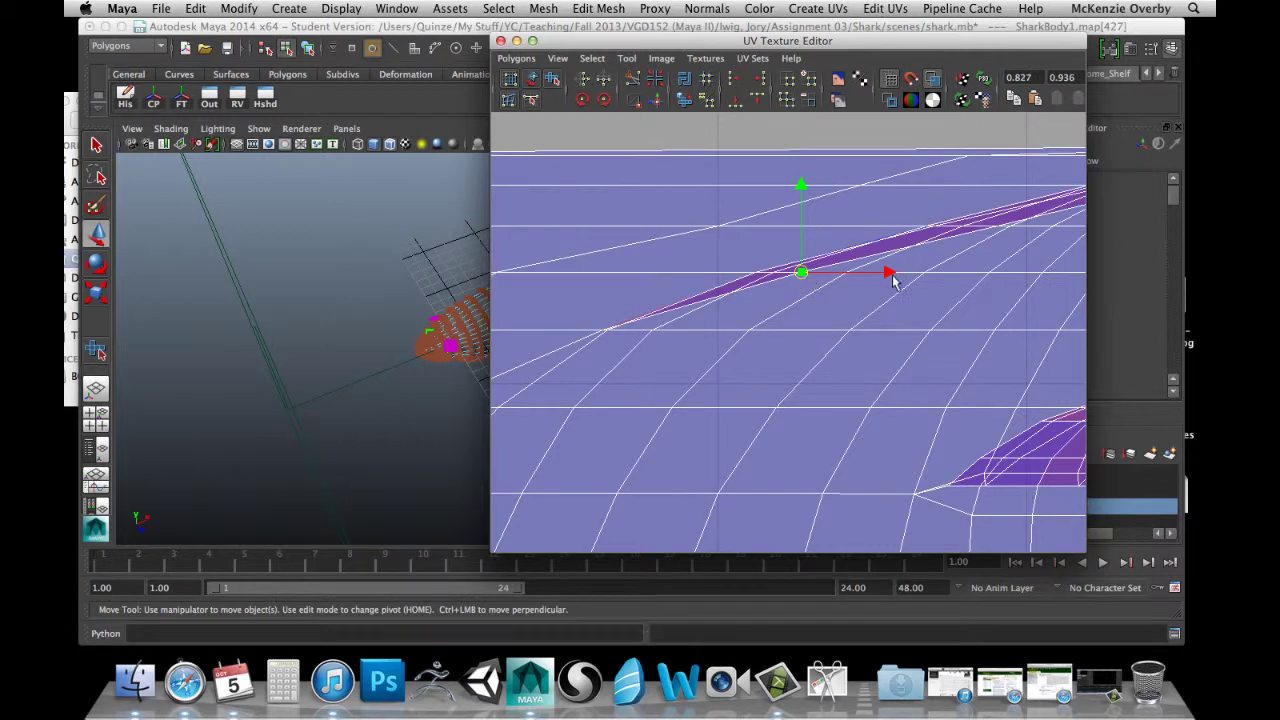
left_click_drag(893, 280, 767, 275)
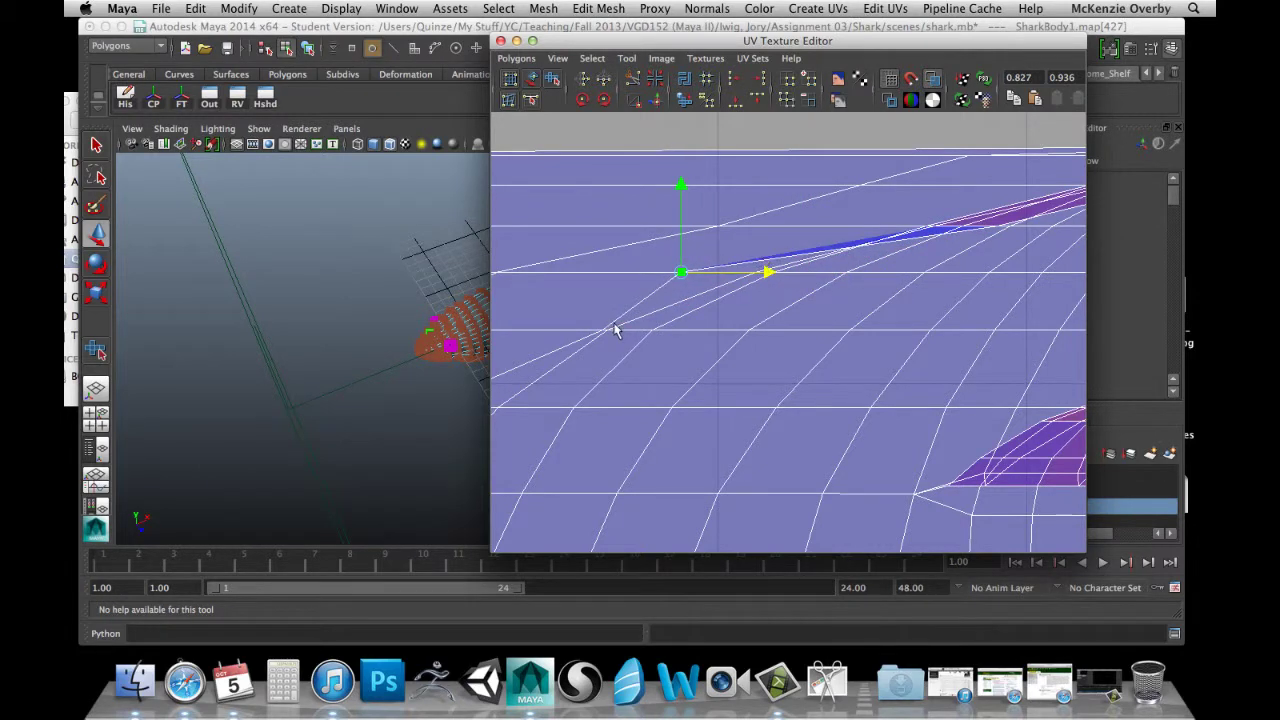
Move the overlapping UVs at U 0.762 V 0.917, U 0.890 V 0.951 and U 0.945 V 0.964 left in turn, continuing the slanted column.
left_click(603, 338)
left_click_drag(686, 331, 624, 330)
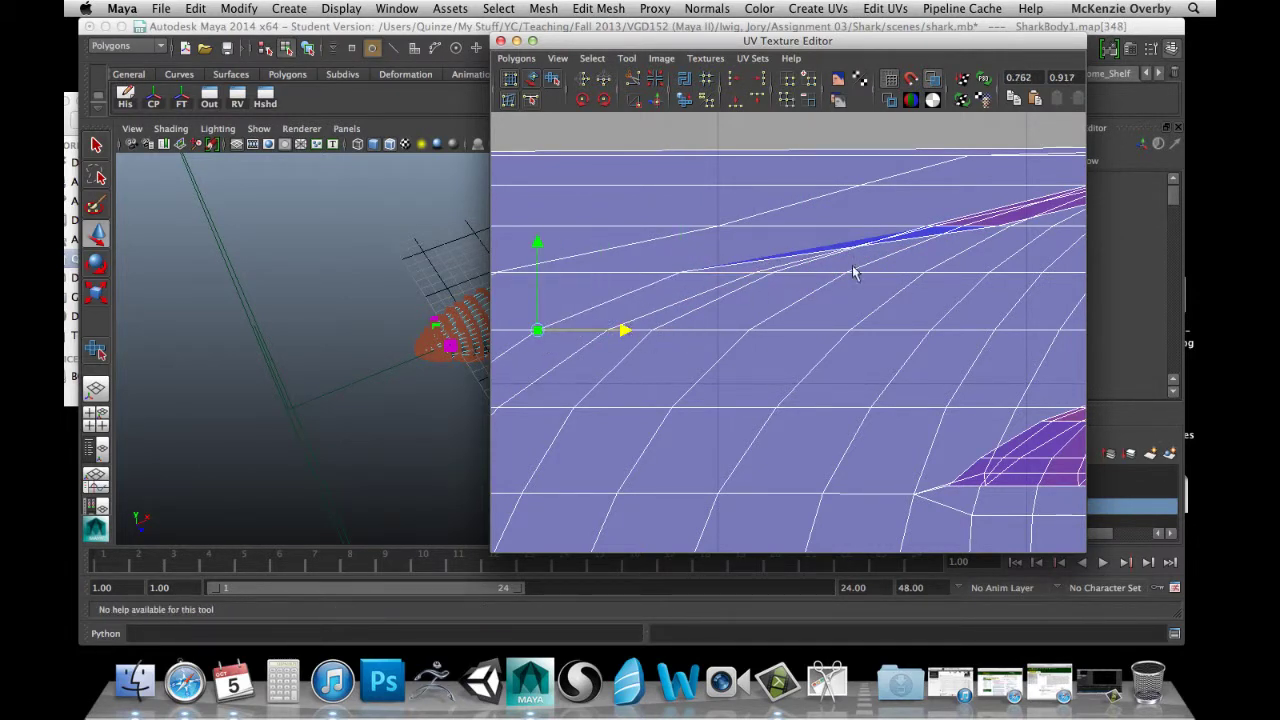
left_click(995, 226)
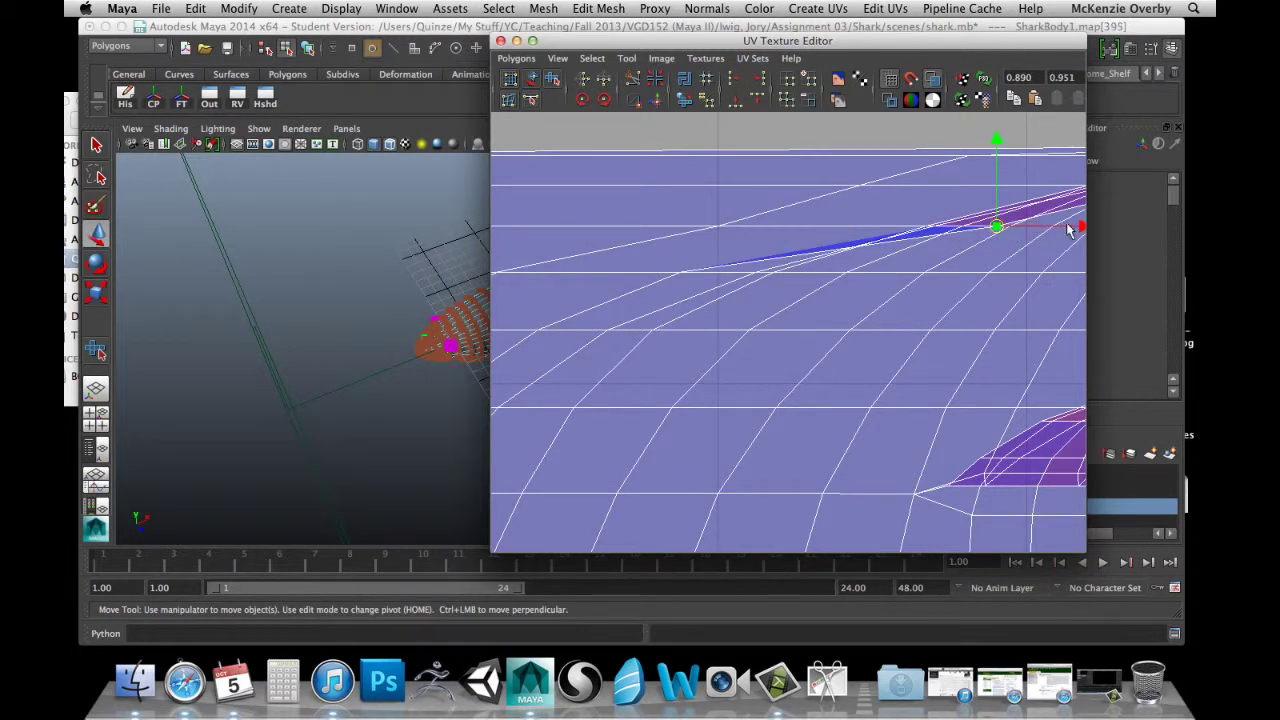
left_click_drag(1080, 227, 917, 219)
middle_click_drag(1045, 246, 675, 335, "alt")
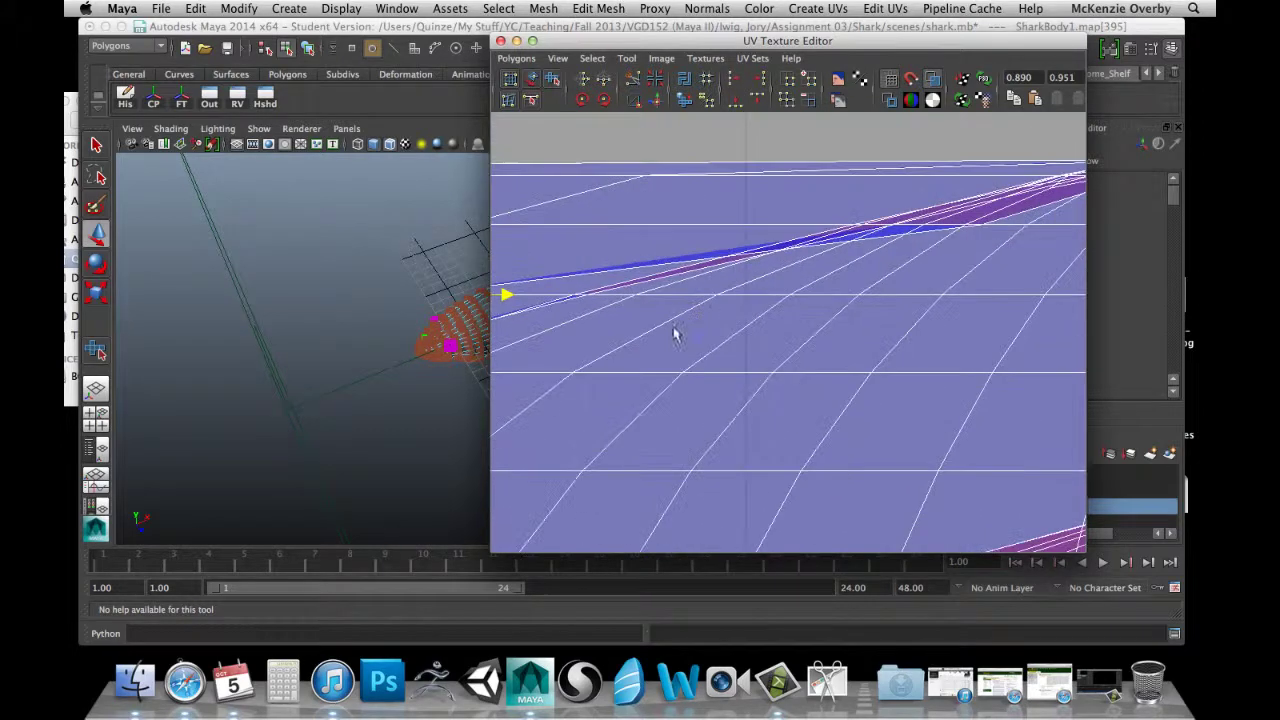
left_click(982, 227)
middle_click_drag(1050, 227, 774, 217, "alt")
middle_click_drag(910, 254, 710, 304, "alt")
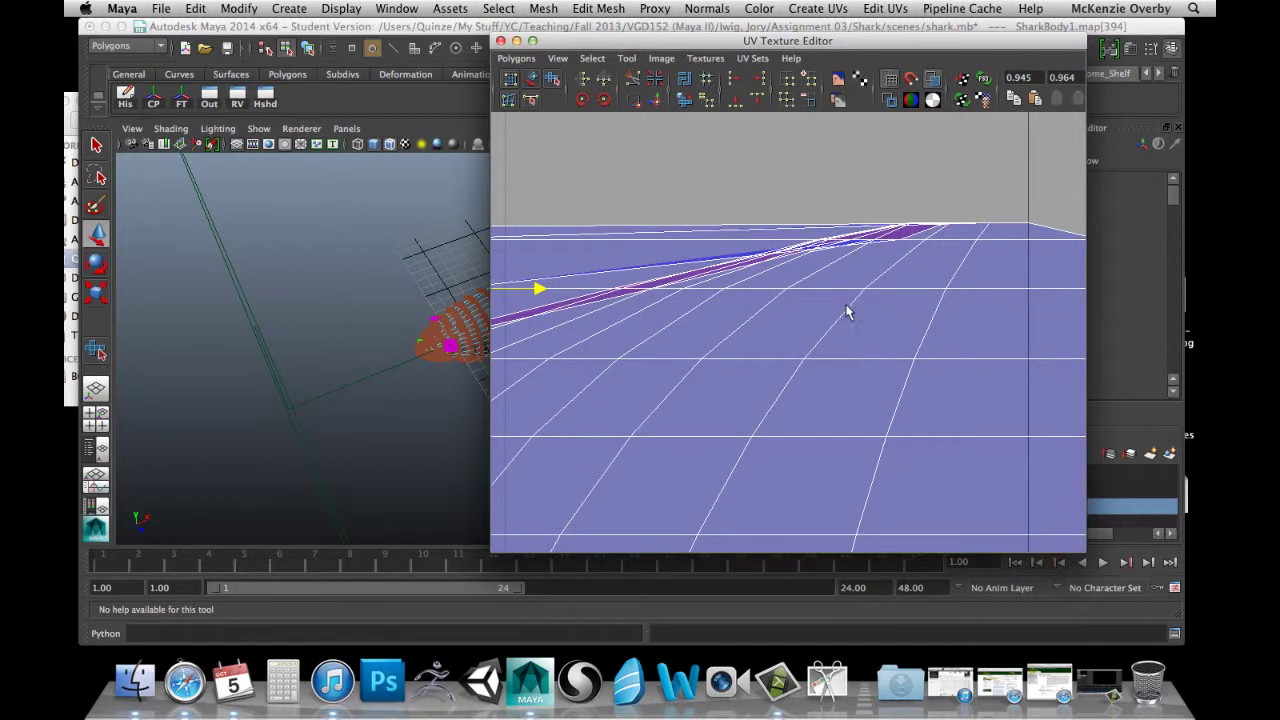
Examine the edited fan at the shell's upper-right corner and the matching overlap at the upper-left corner.
scroll(846, 306, "down", 3)
middle_click_drag(685, 397, 907, 340, "alt")
scroll(912, 348, "down", 4)
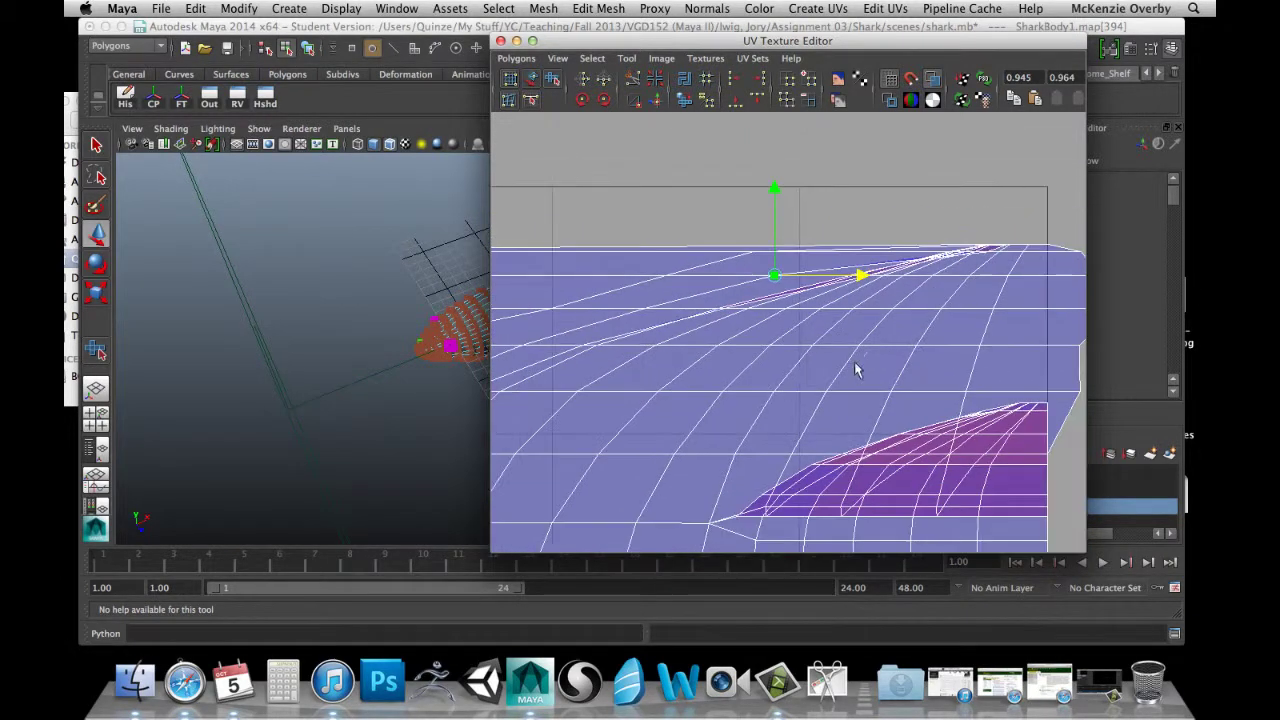
middle_click_drag(731, 372, 848, 364, "alt")
scroll(848, 404, "down", 1)
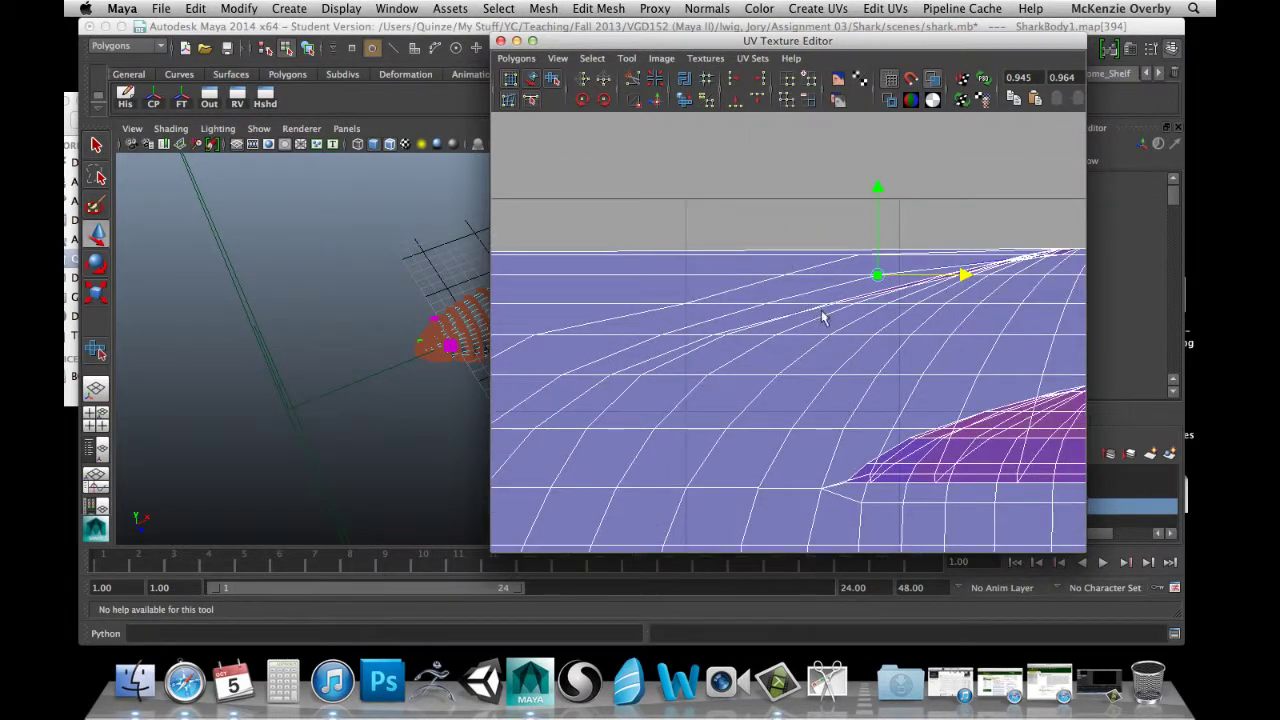
scroll(840, 394, "down", 3)
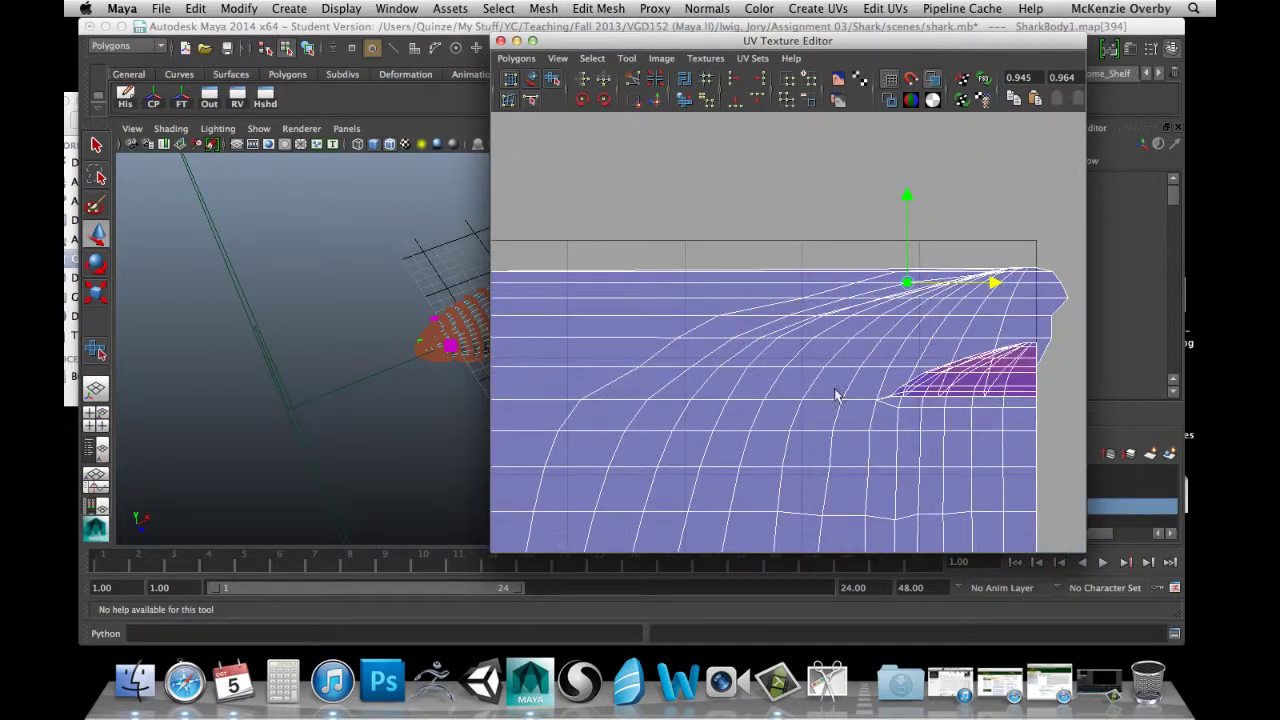
middle_click_drag(672, 344, 766, 337, "alt")
middle_click_drag(778, 432, 926, 430, "alt")
middle_click_drag(655, 431, 724, 387, "alt")
scroll(900, 388, "up", 2)
scroll(724, 387, "down", 4)
middle_click_drag(850, 403, 730, 370, "alt")
scroll(743, 381, "down", 2)
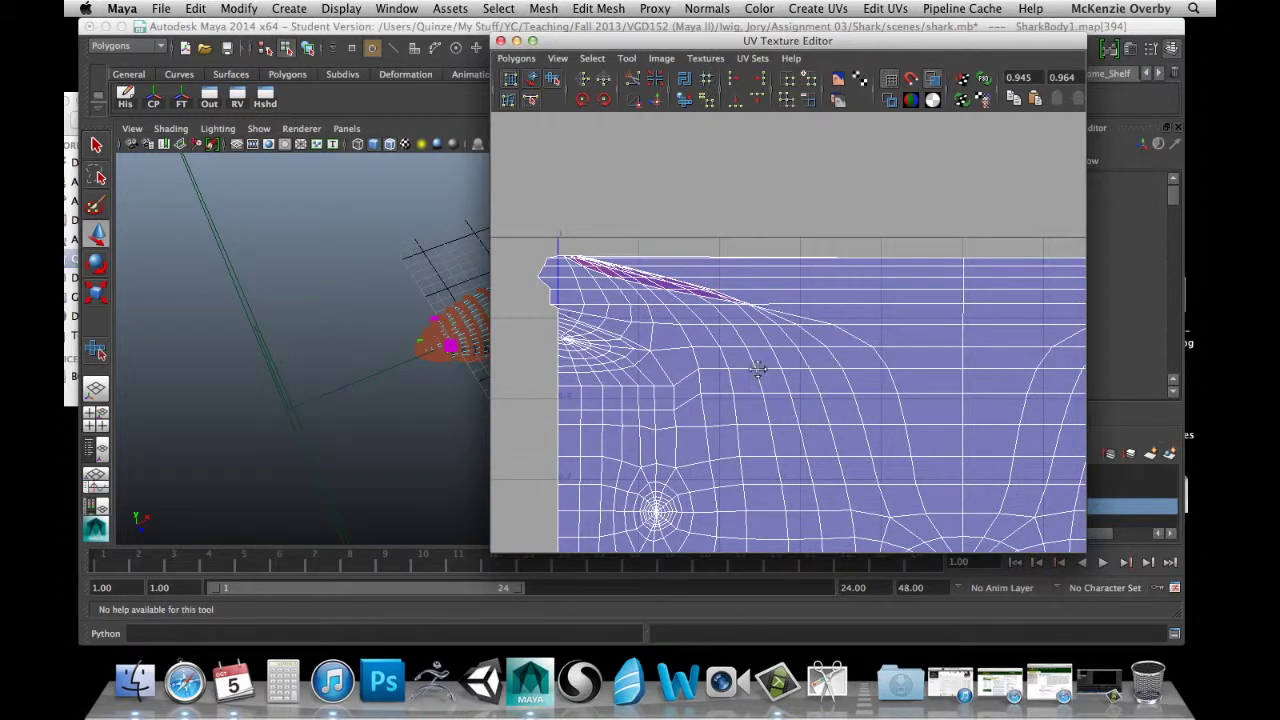
Select the interior UVs around the overlap in the shell's upper-left area, including the topmost interior row but not the border UVs.
right_click(868, 394)
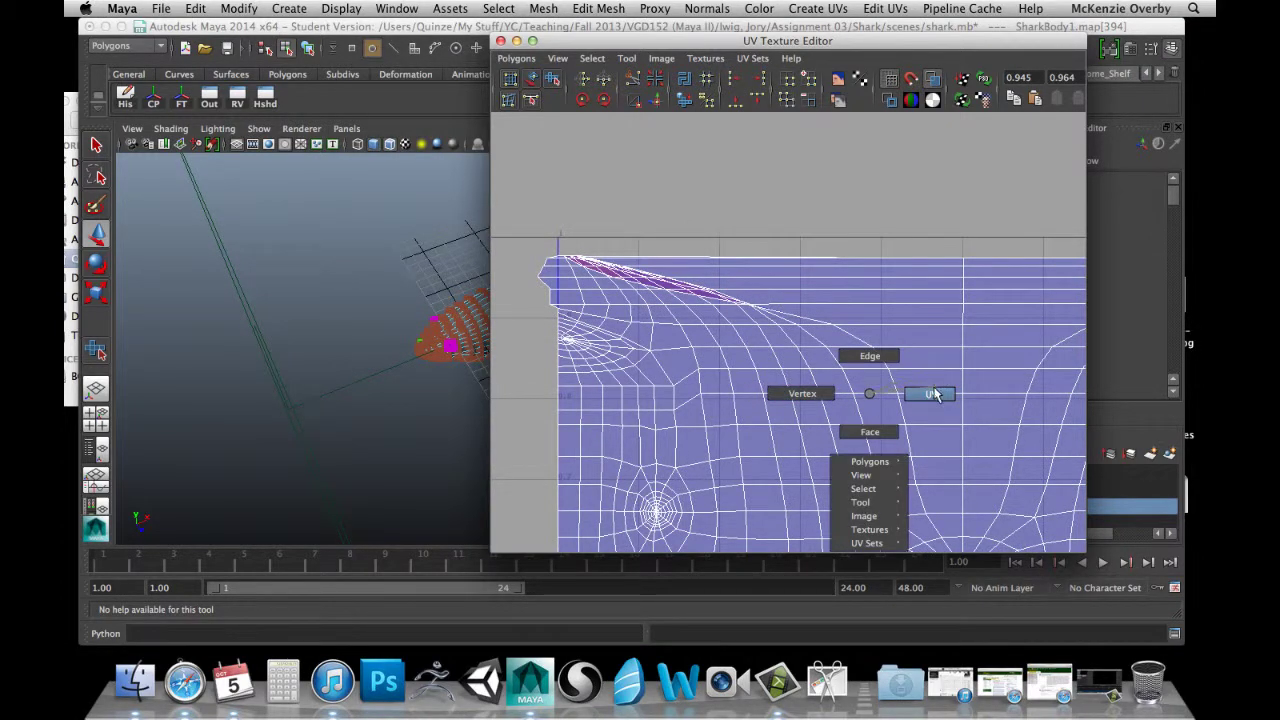
left_click(932, 394)
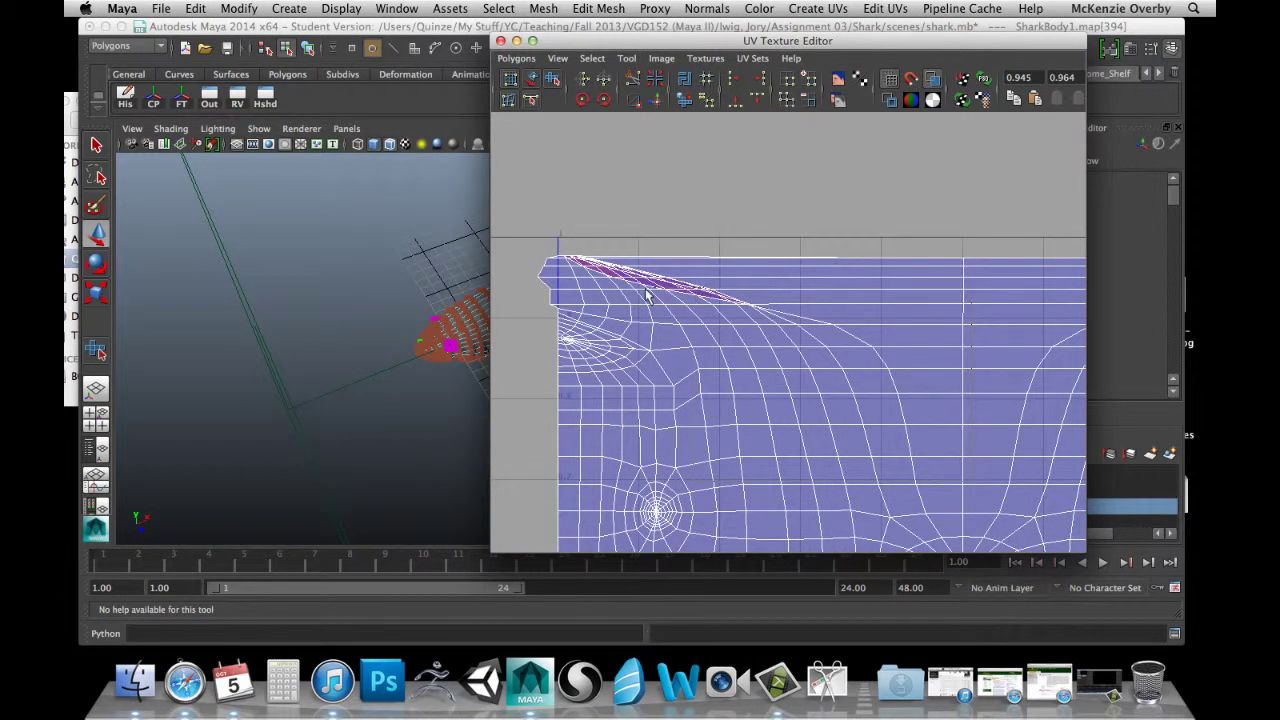
left_click_drag(565, 261, 561, 263)
scroll(597, 290, "up", 5)
middle_click_drag(583, 280, 866, 362, "alt")
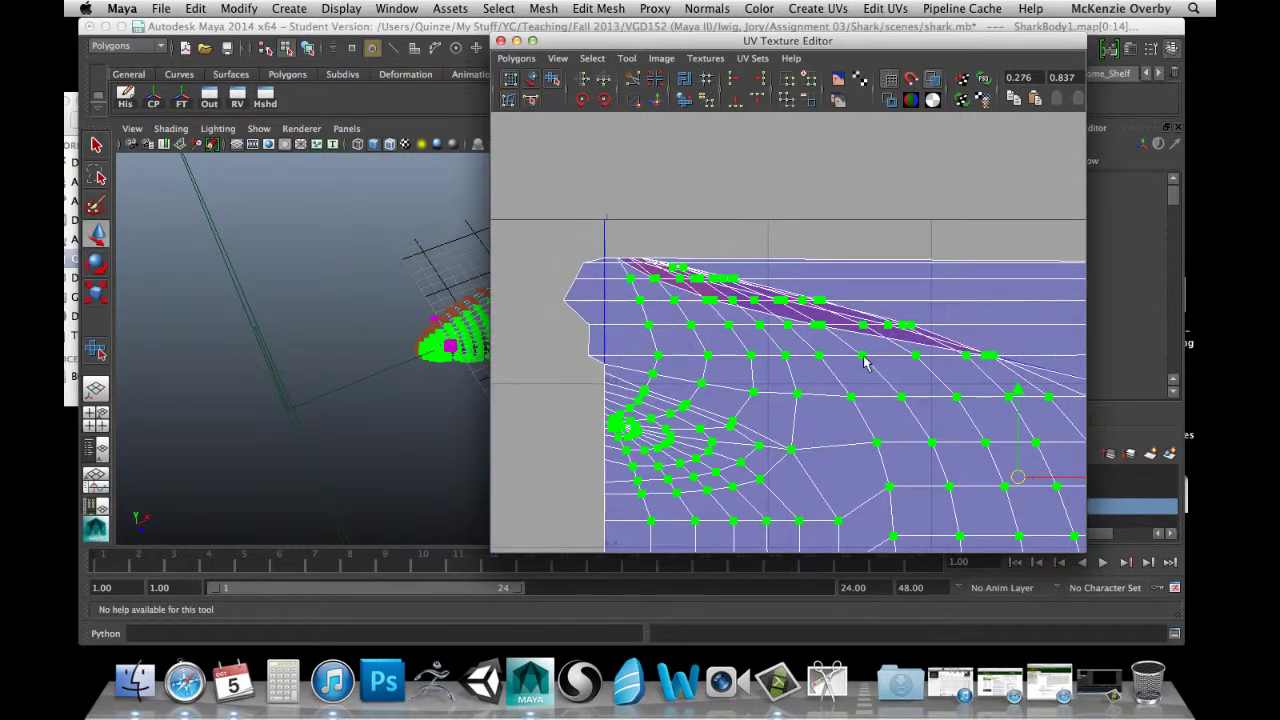
scroll(840, 353, "up", 4)
middle_click_drag(604, 200, 714, 359, "alt")
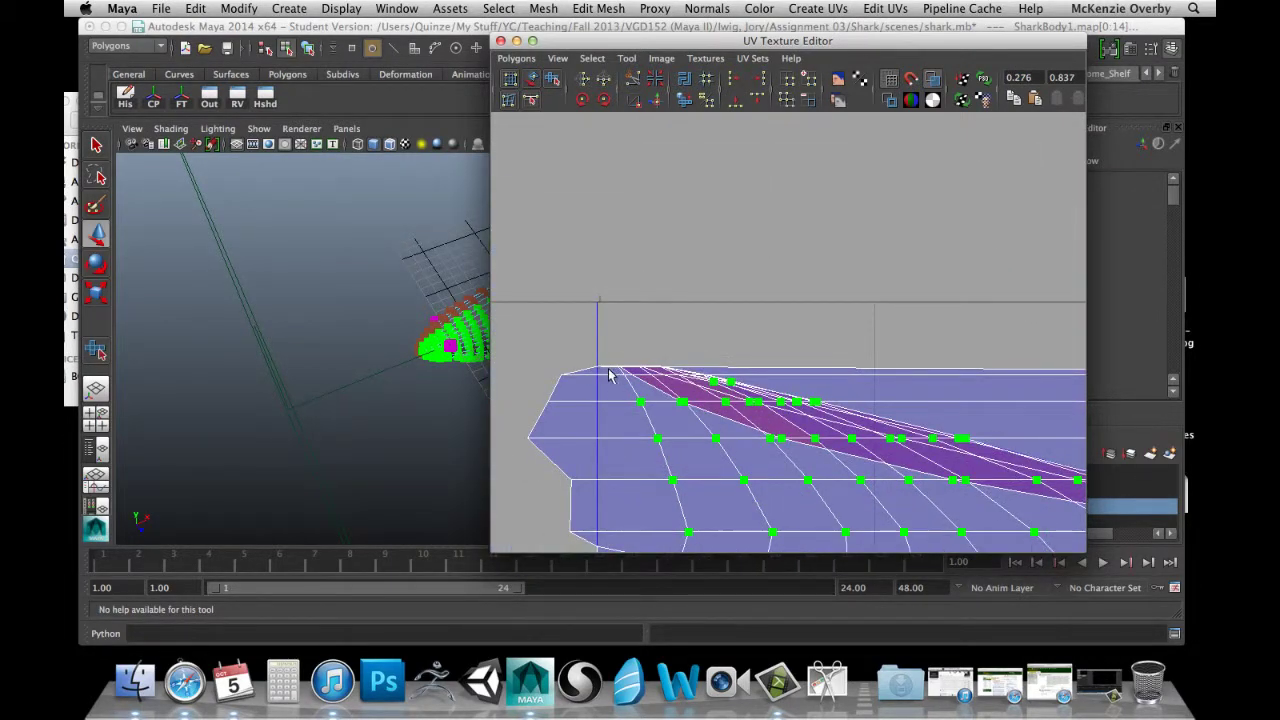
key("w")
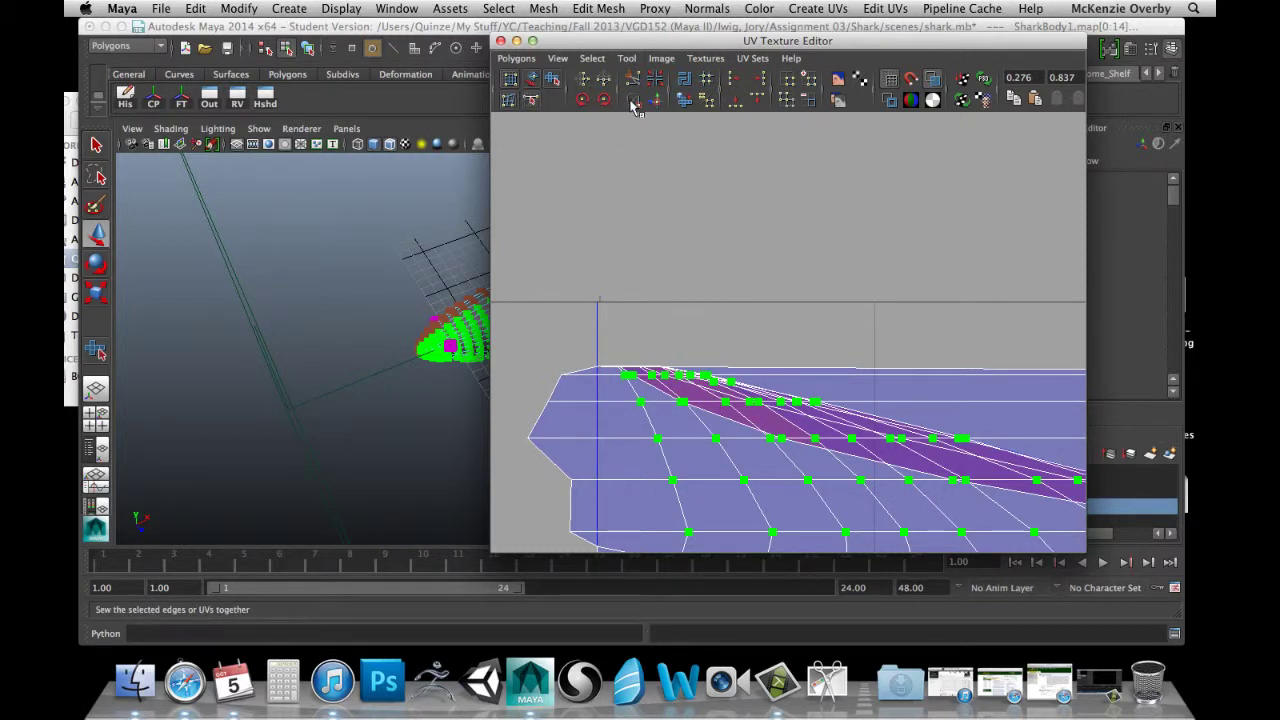
Relax the selected upper-left UVs with the Smooth UV Tool until the overlapping fan spreads out.
left_click(552, 79)
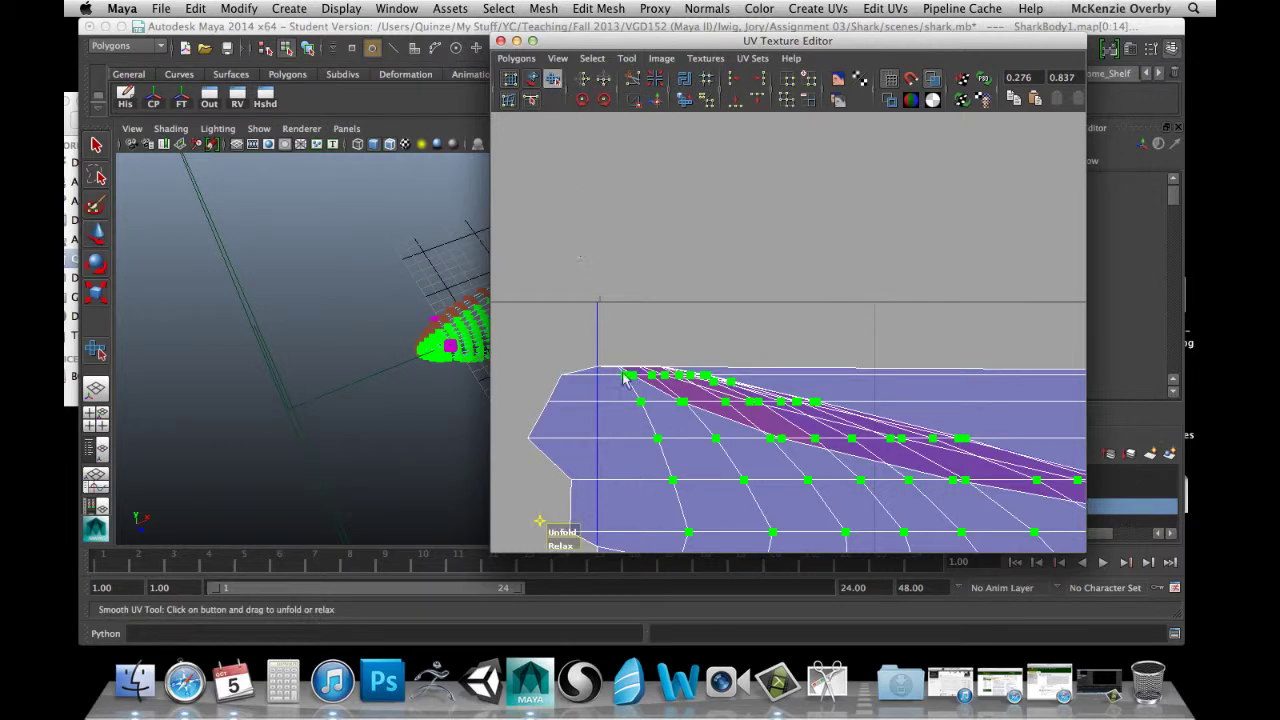
left_click_drag(596, 546, 807, 529)
middle_click_drag(787, 413, 599, 439, "alt")
scroll(612, 438, "down", 5)
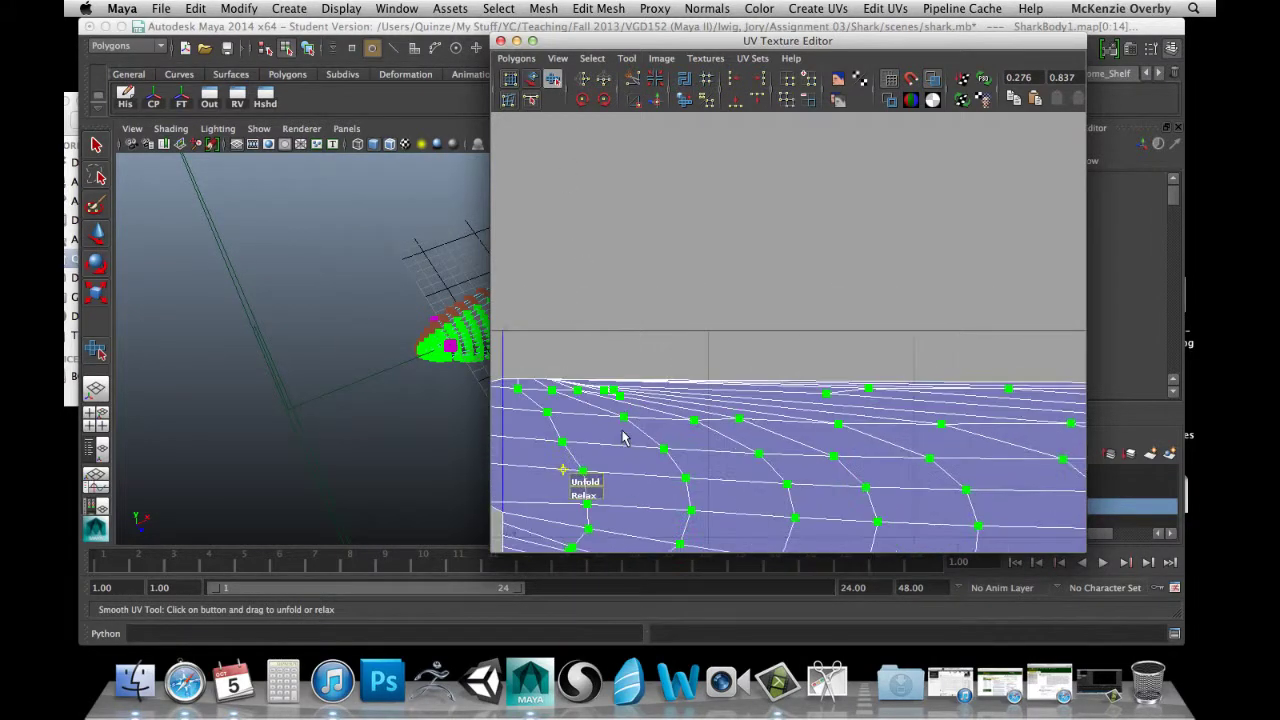
middle_click_drag(800, 397, 611, 337, "alt")
scroll(650, 375, "down", 3)
scroll(672, 400, "down", 6)
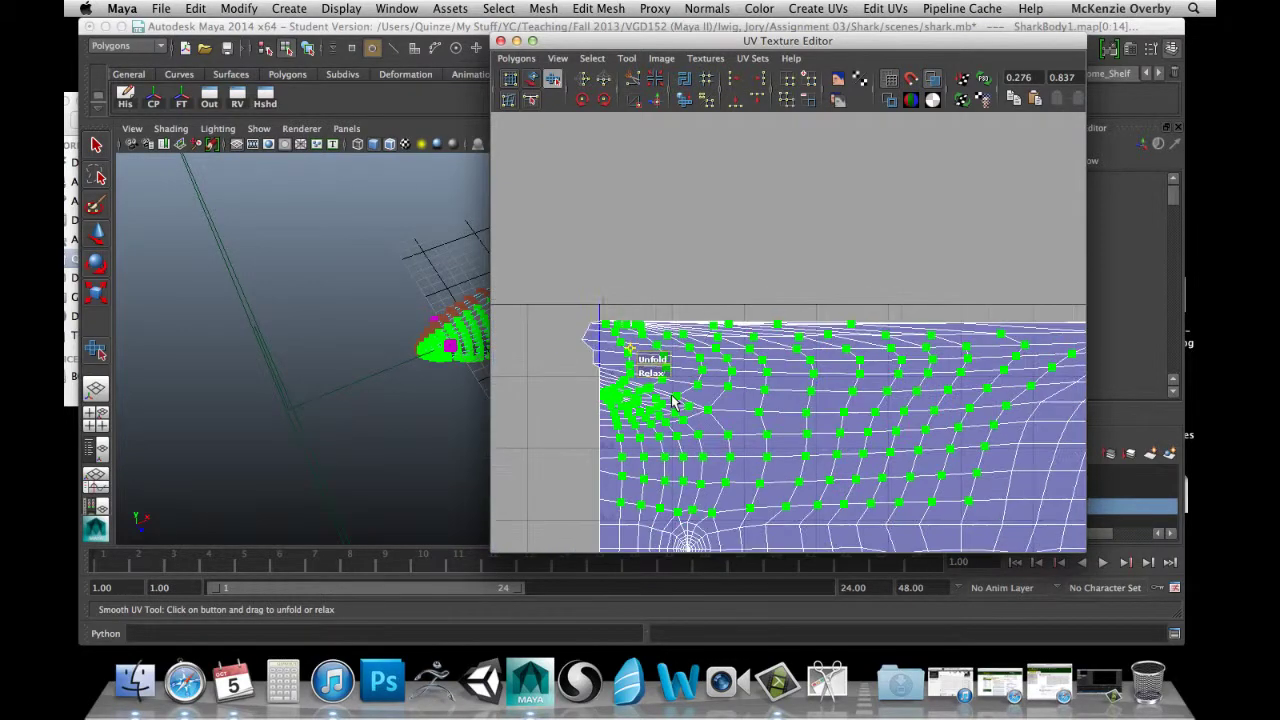
Add the interior UVs of the shell's upper-right area, including the remaining overlap there, to the selection.
scroll(657, 403, "down", 3)
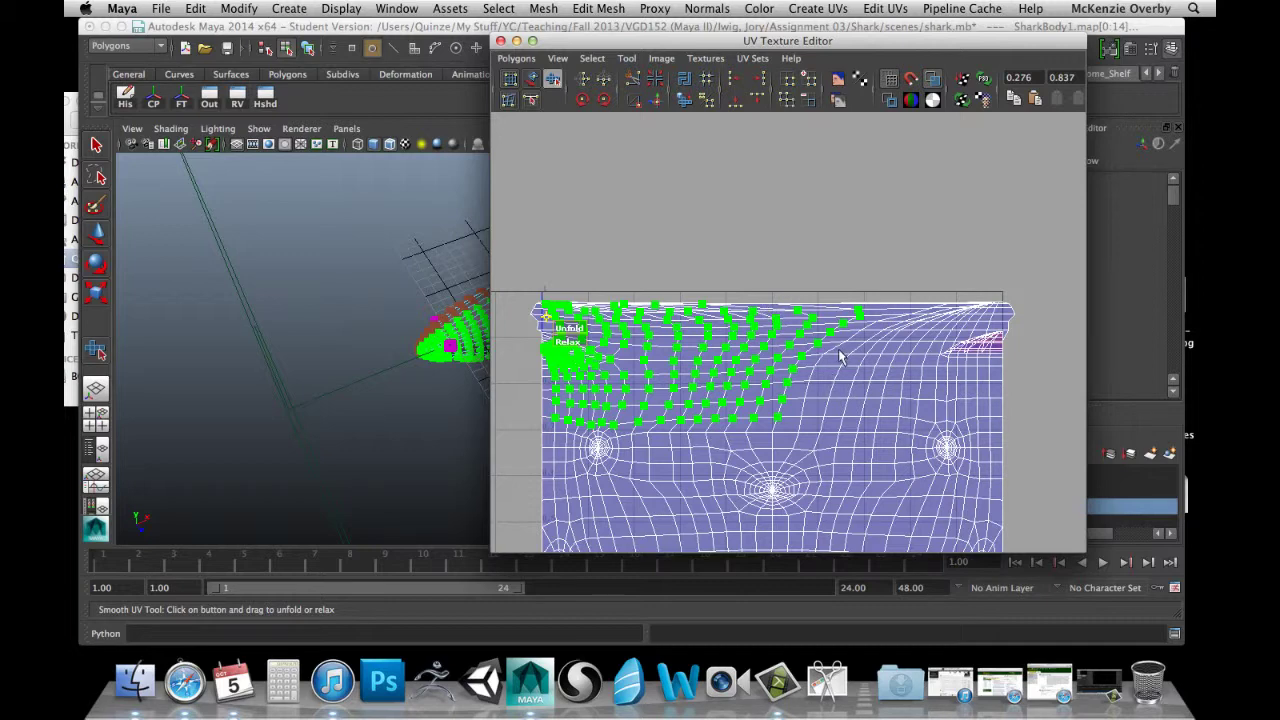
right_click_drag(880, 336, 1084, 339, "alt")
middle_click_drag(1084, 339, 757, 342, "alt")
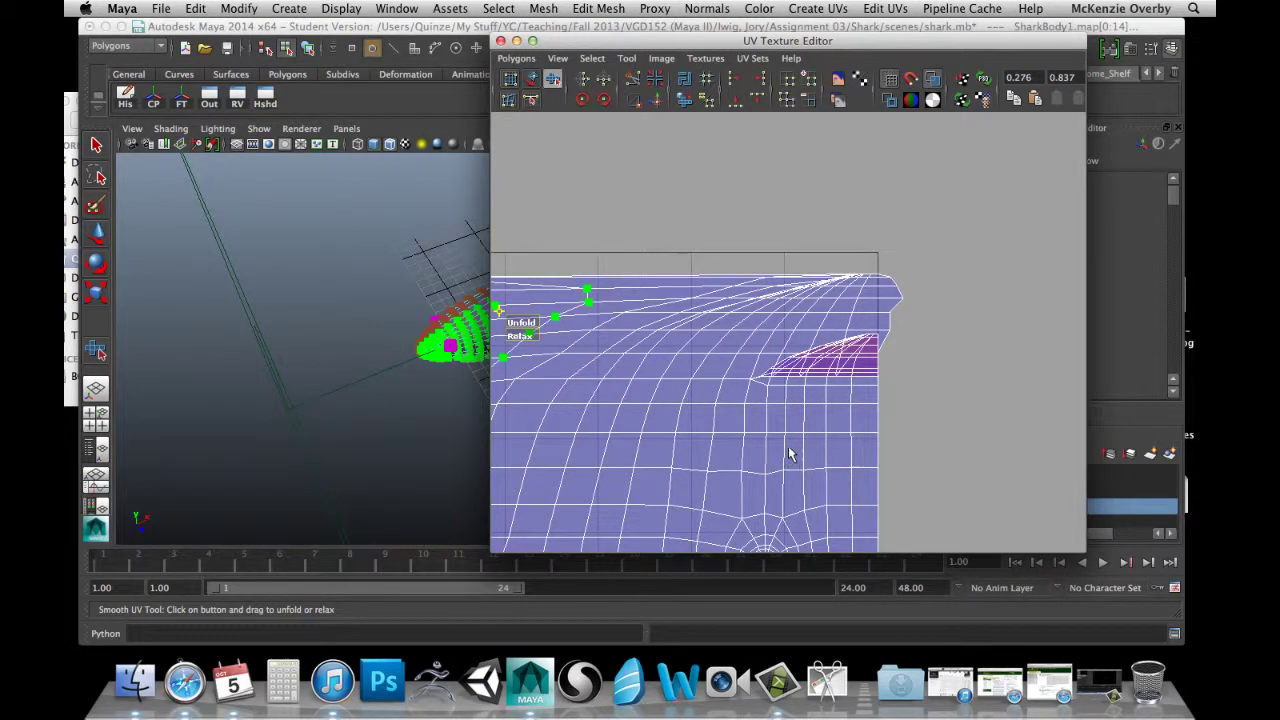
right_click_drag(900, 454, 786, 450, "alt")
middle_click_drag(710, 413, 827, 402, "alt")
right_click_drag(910, 431, 830, 412, "alt")
middle_click_drag(830, 412, 917, 401, "alt")
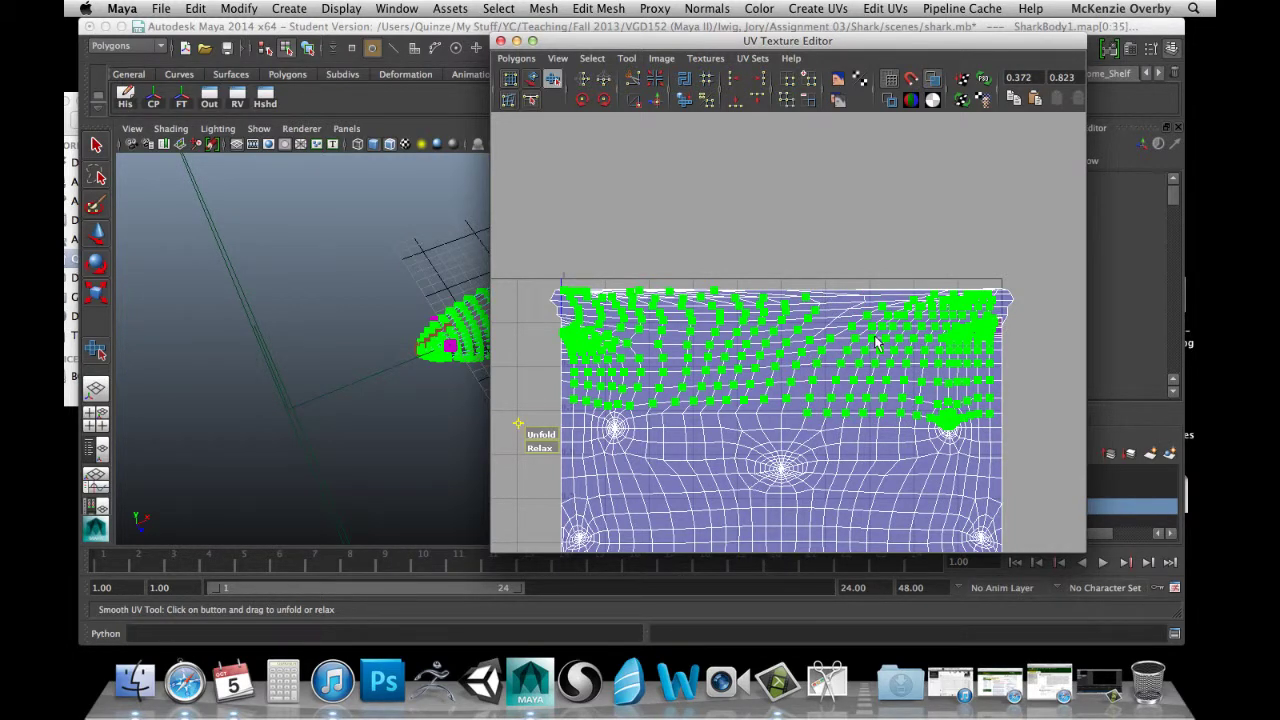
Relax the combined upper-left and upper-right UVs with the Smooth UV Tool to even out their columns, and clear the selection.
scroll(876, 342, "up", 5)
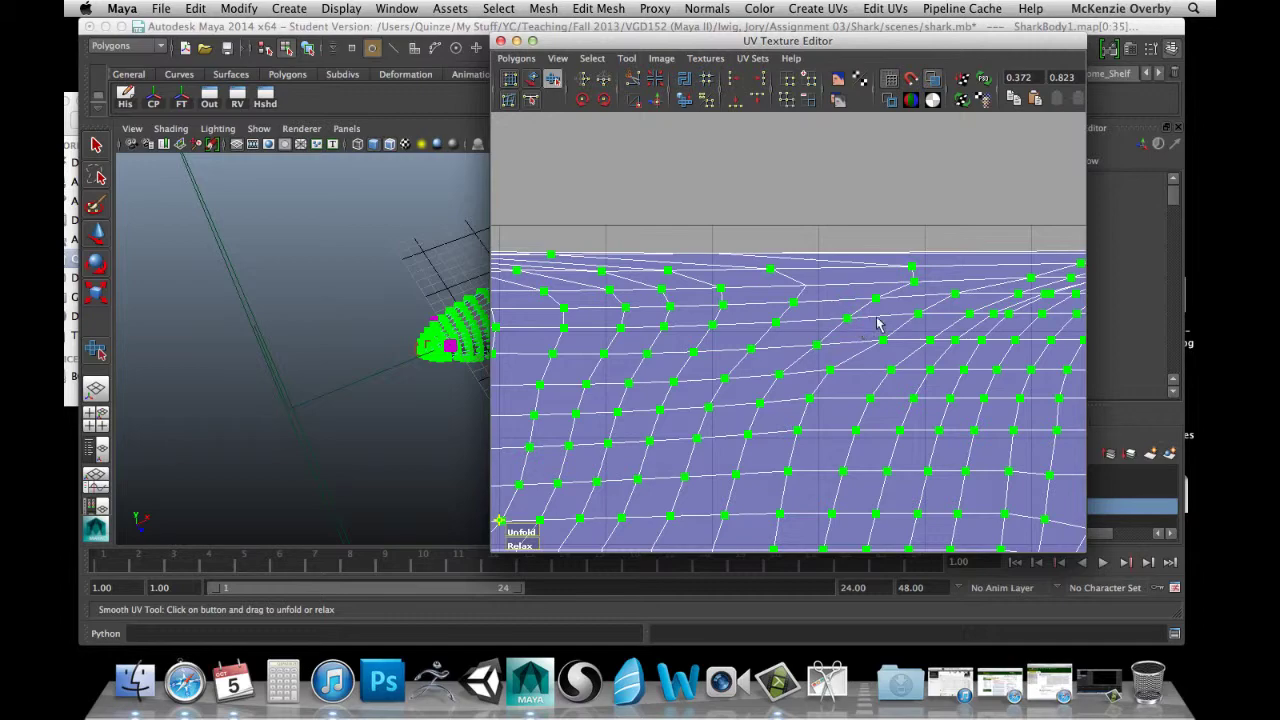
scroll(877, 322, "down", 5)
middle_click_drag(794, 340, 832, 328, "alt")
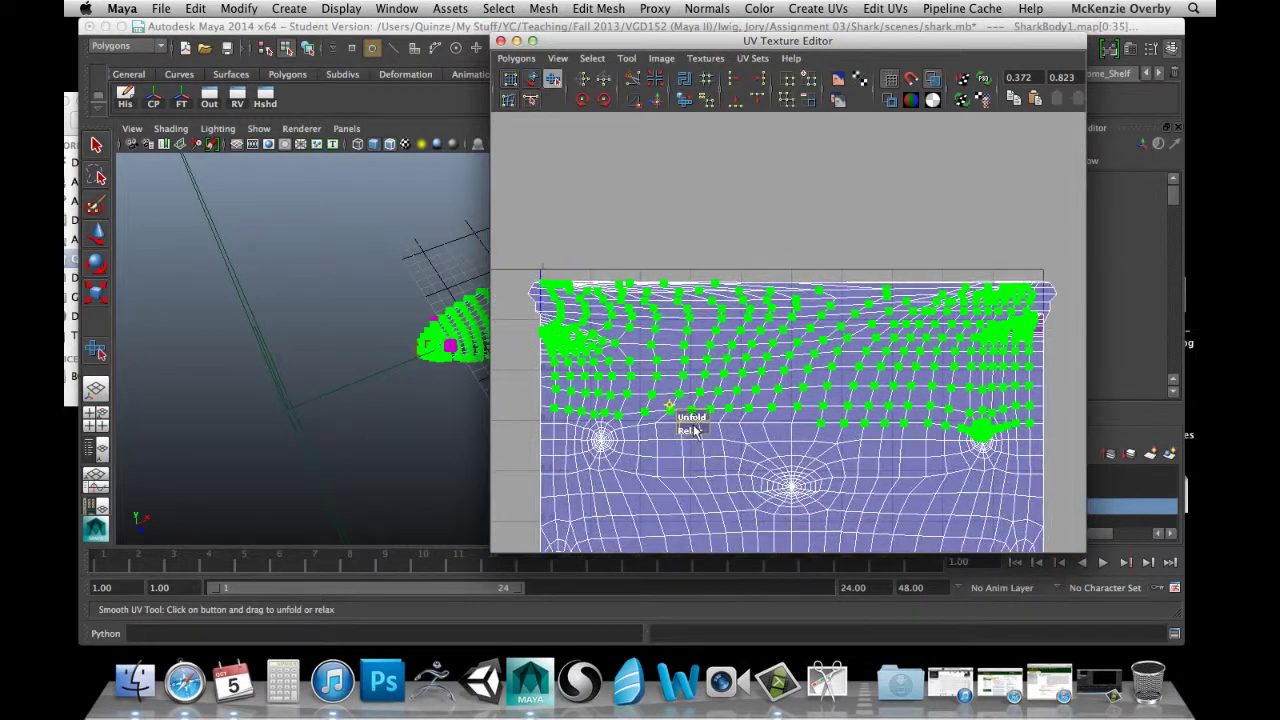
left_click_drag(692, 430, 937, 435)
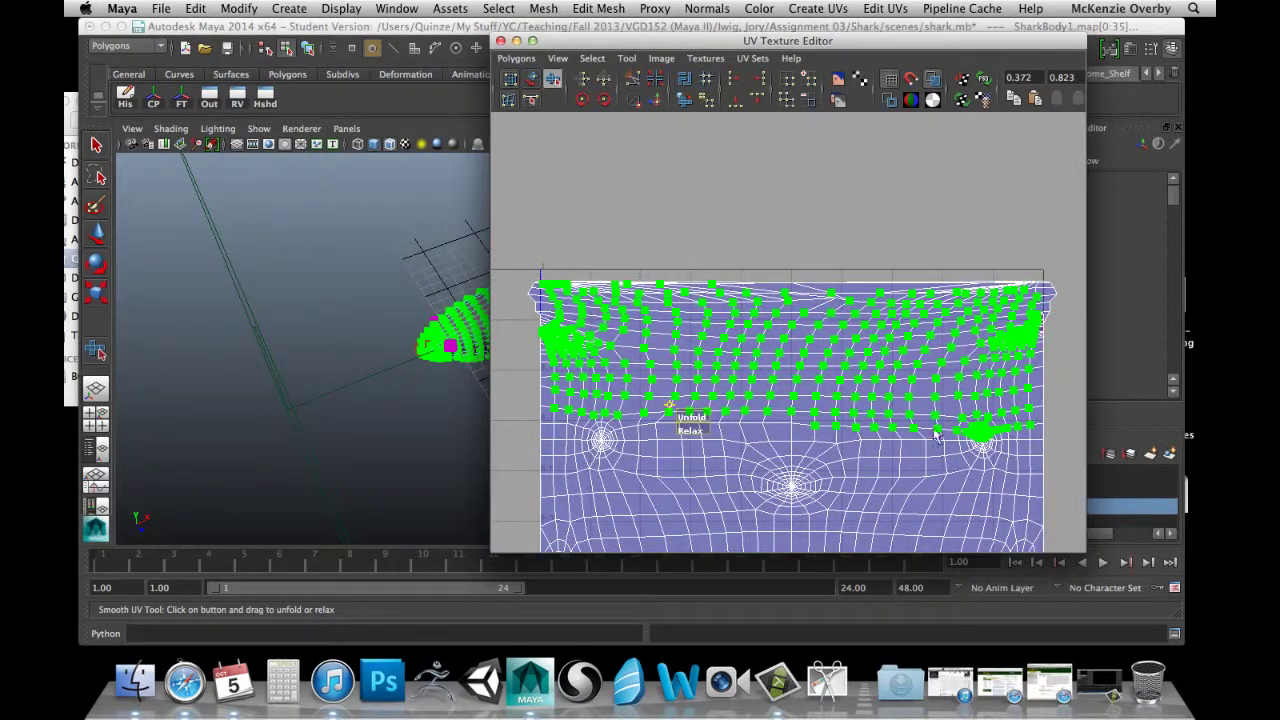
left_click(732, 338)
Inspect the whole relaxed shell, including the grid flow around the central radial clusters, for remaining overlaps or uneven spacing.
middle_click_drag(753, 411, 792, 296, "alt")
right_click_drag(788, 299, 772, 326, "alt")
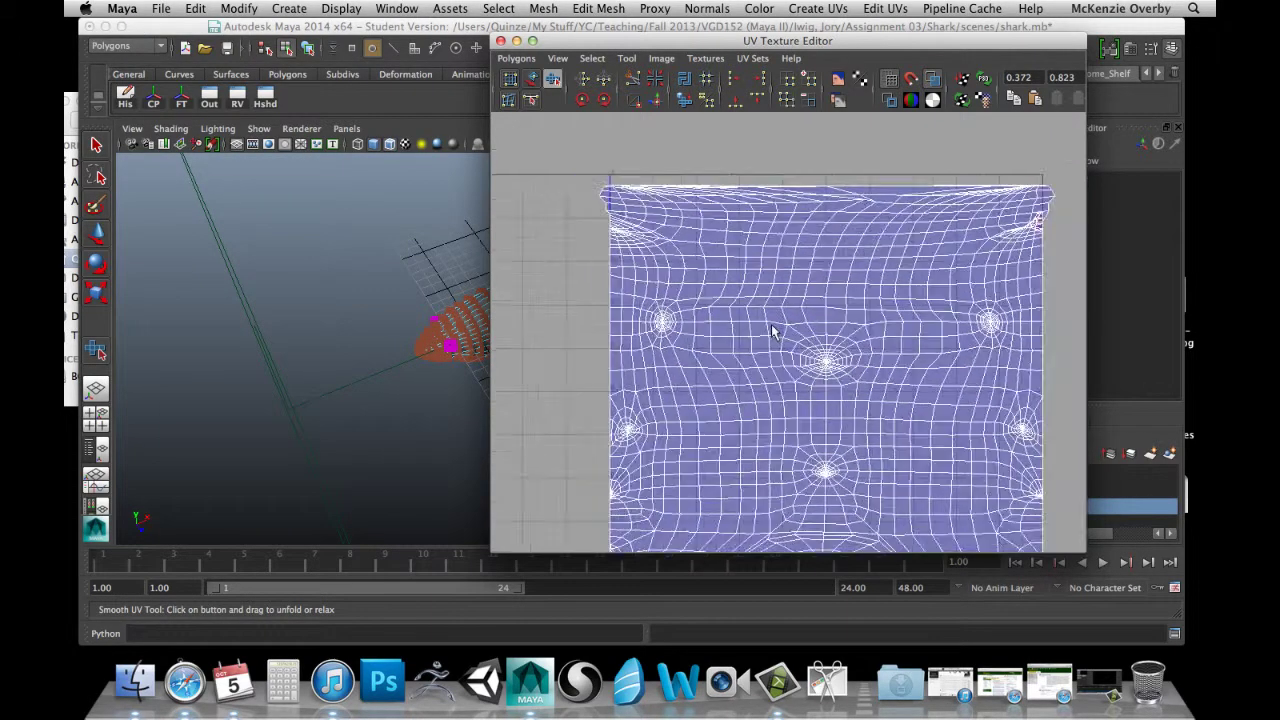
scroll(770, 329, "down", 3)
middle_click_drag(779, 372, 752, 329, "alt")
mouse_move(784, 396)
middle_mouse_down("alt")
mouse_move(739, 333)
mouse_move(749, 398)
middle_mouse_up("alt")
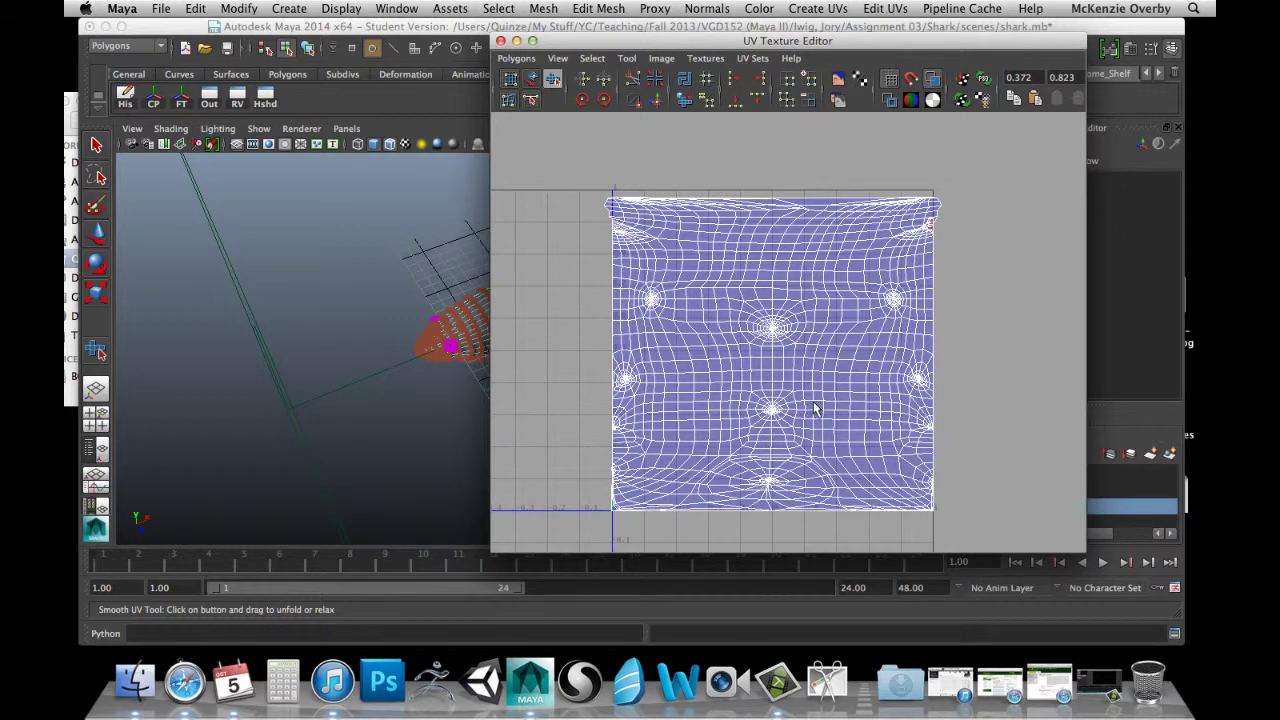
scroll(843, 388, "up", 5)
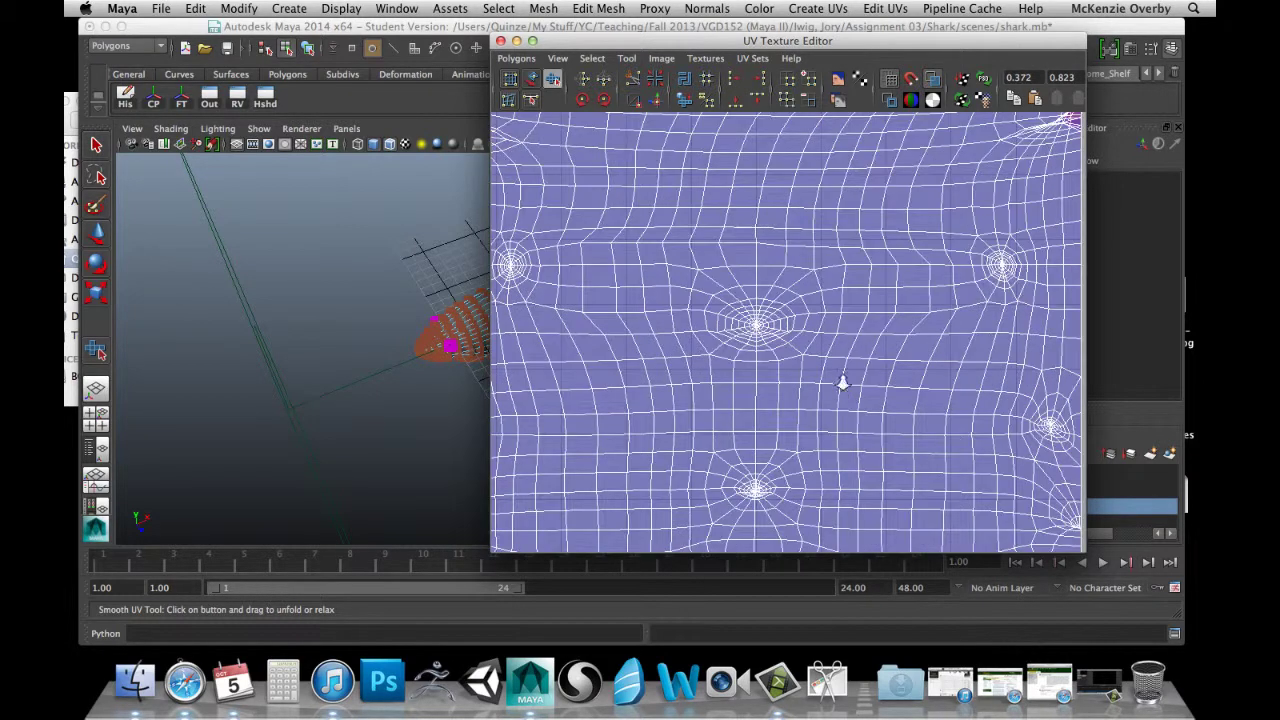
scroll(896, 394, "down", 1)
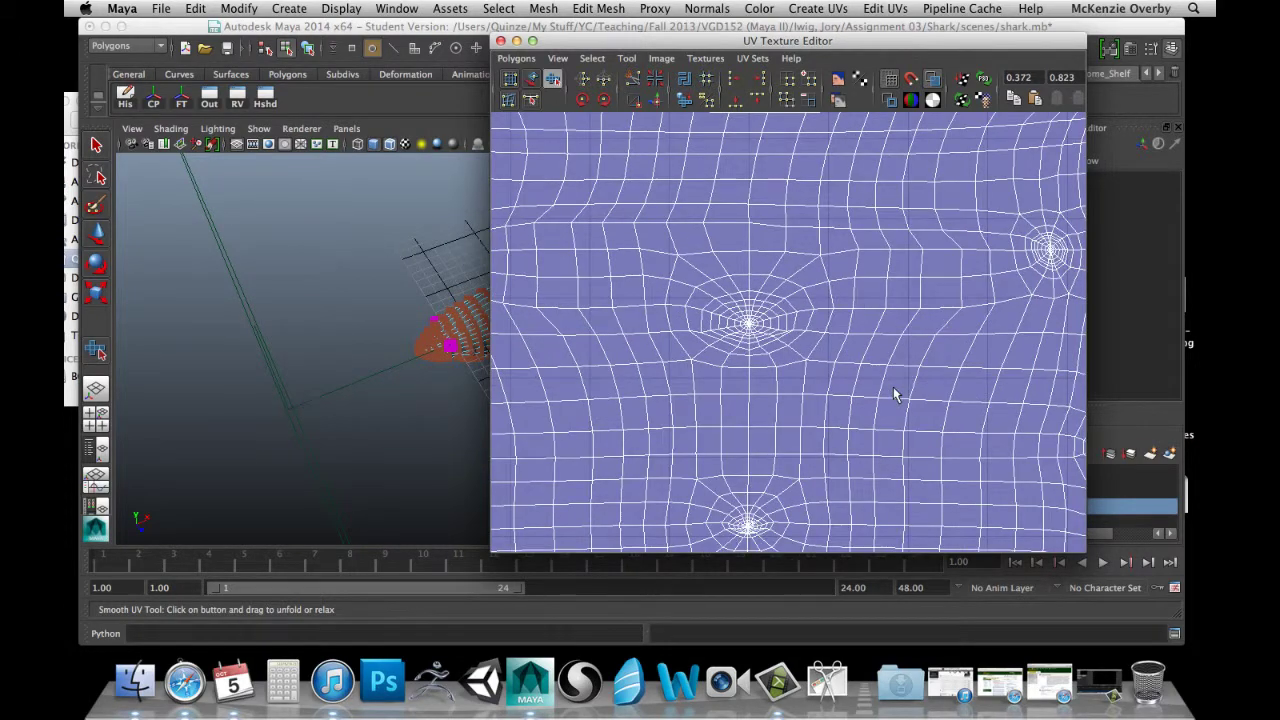
scroll(832, 372, "down", 1)
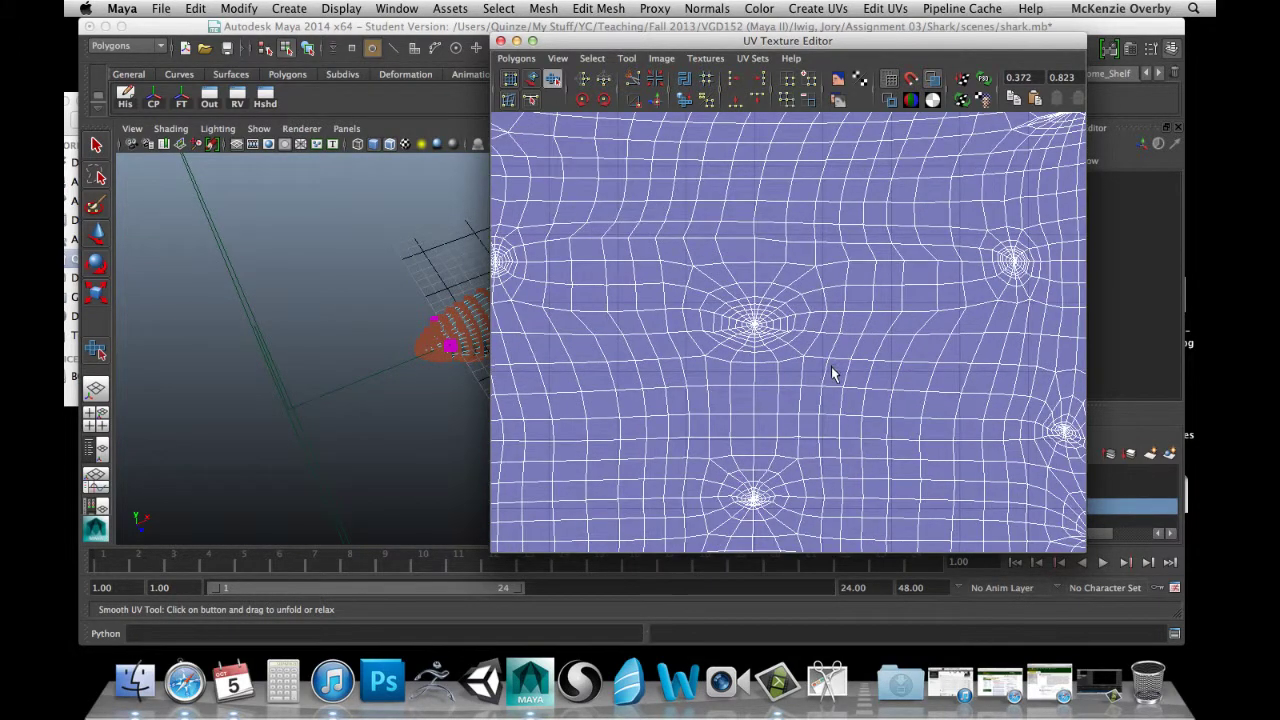
scroll(832, 373, "down", 3)
scroll(958, 452, "down", 1)
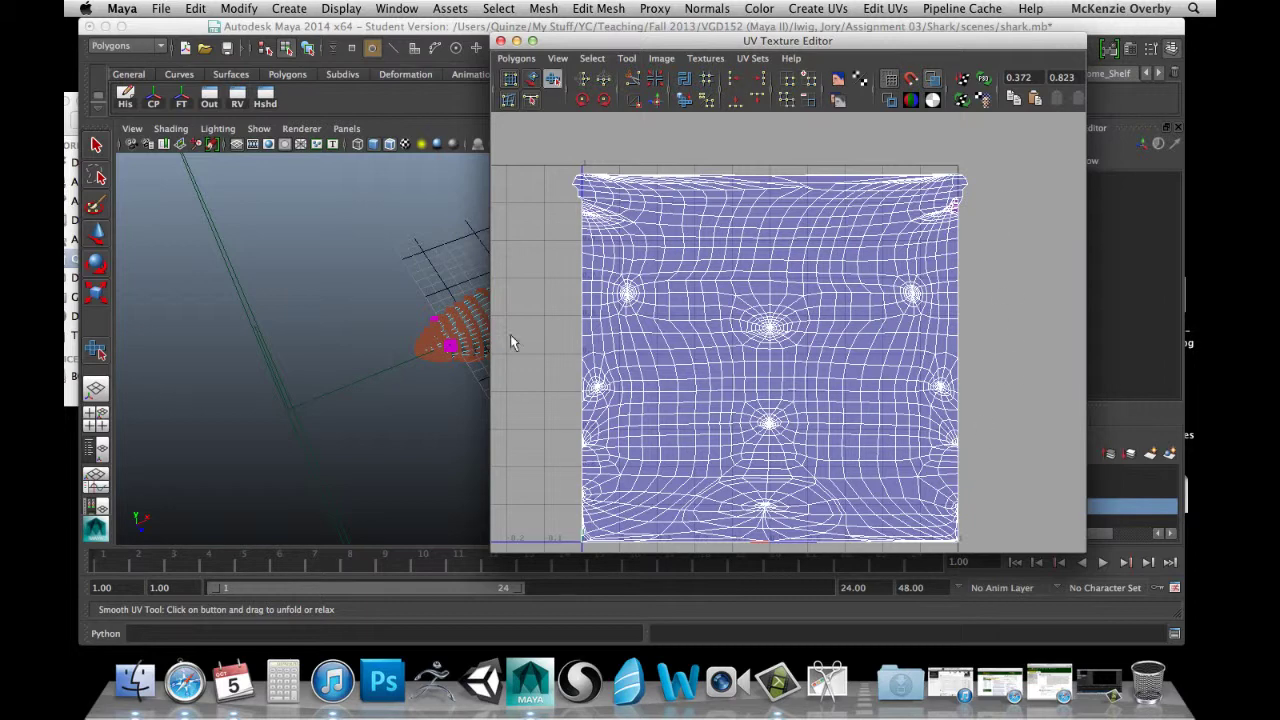
scroll(657, 228, "down", 1)
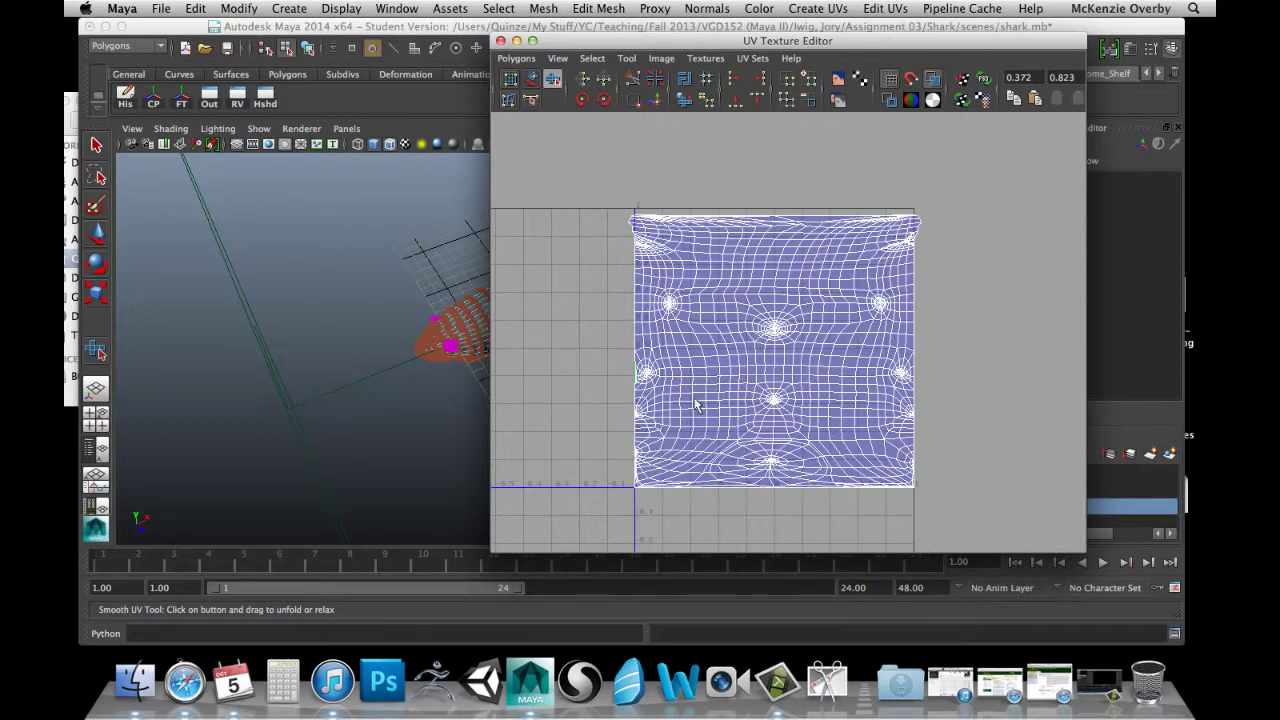